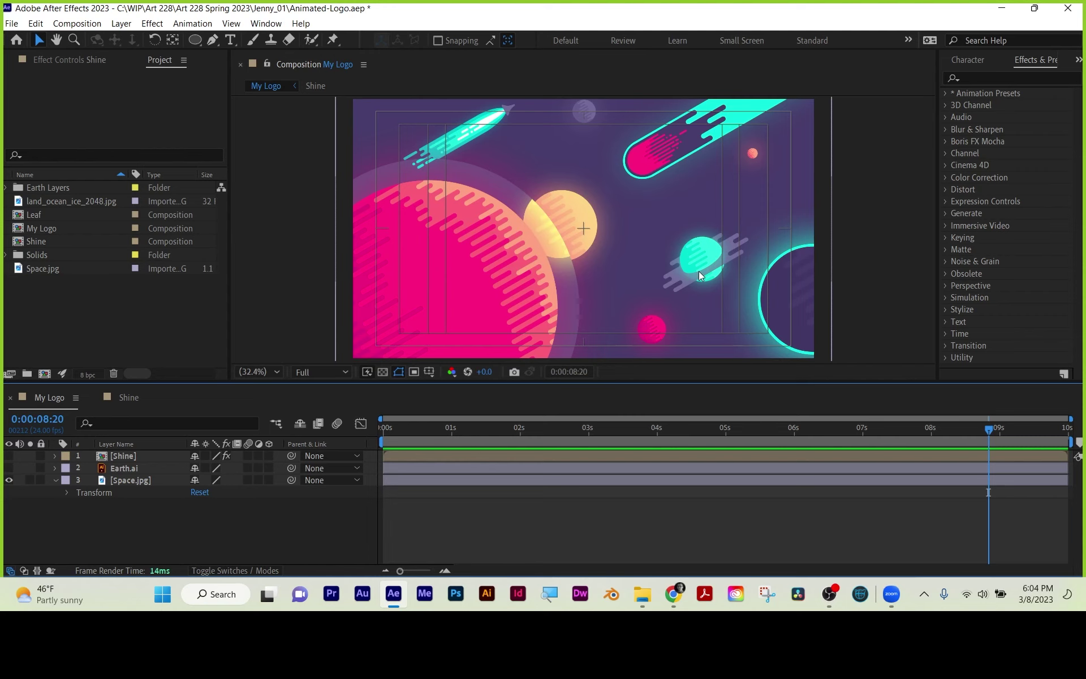
left_click(830, 594)
left_click(830, 594)
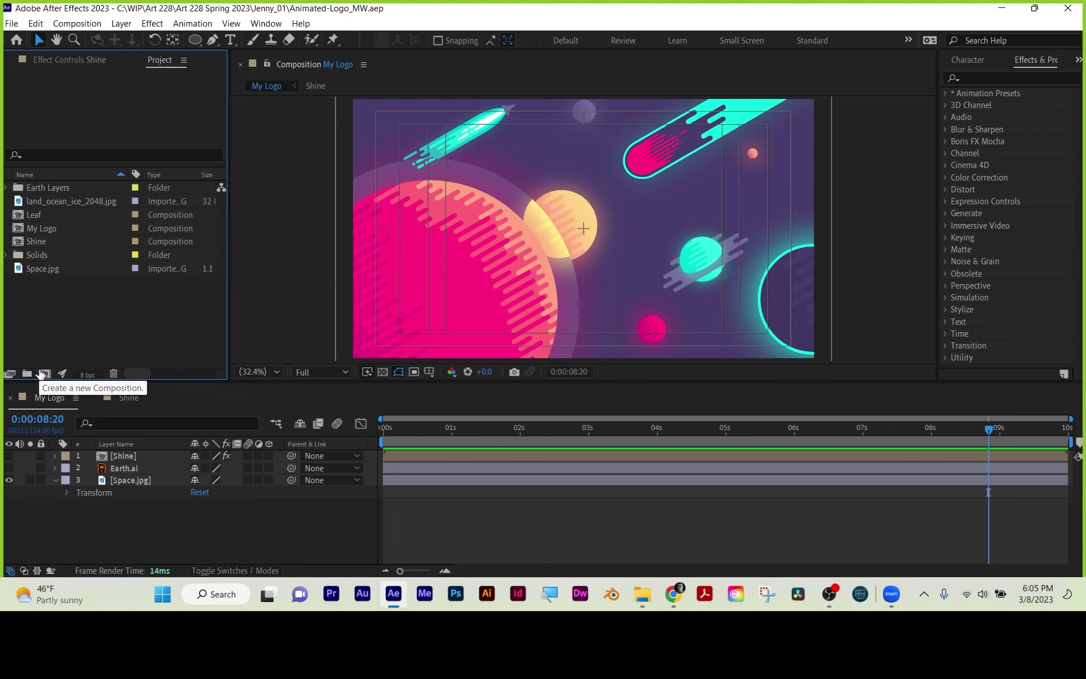
- Create a new 1920x1080, 24 fps composition named Comet with a duration of 7 seconds
left_click(44, 374)
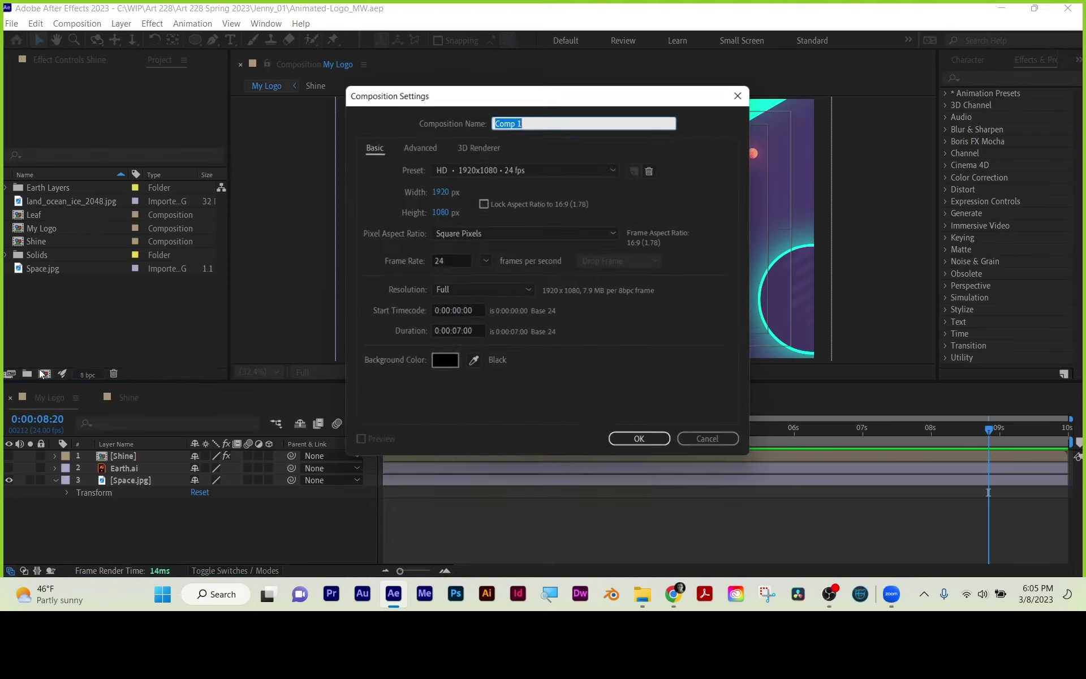
left_click(546, 119)
left_click_drag(569, 86, 821, 206)
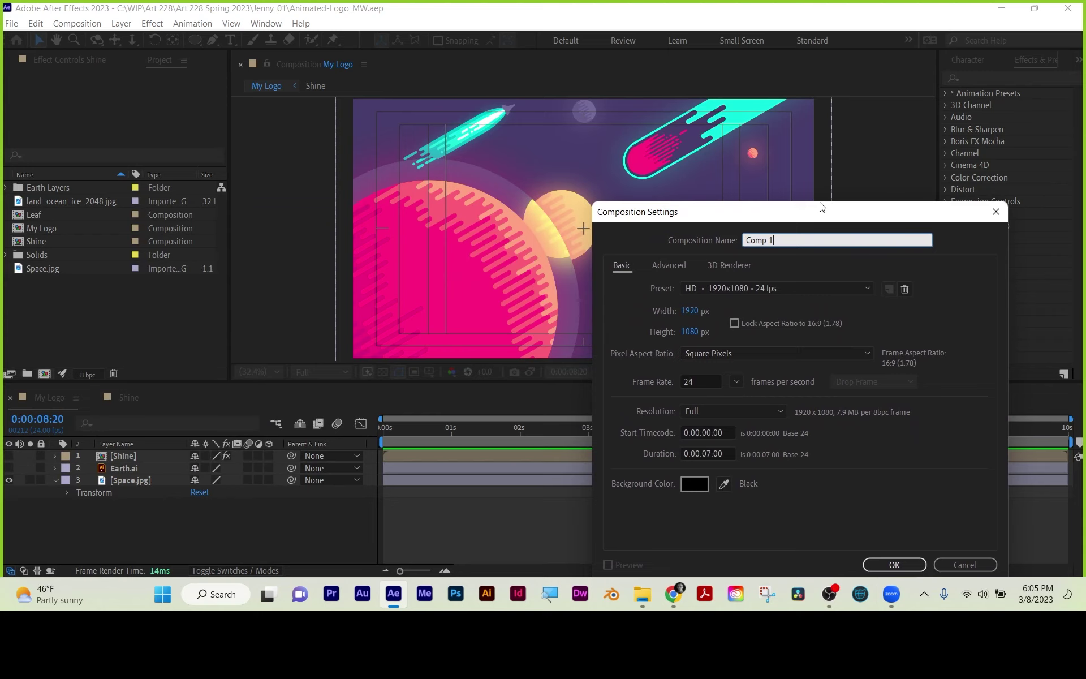
key("BackSpace")
key("BackSpace")
key("BackSpace")
type("et")
left_click(885, 559)
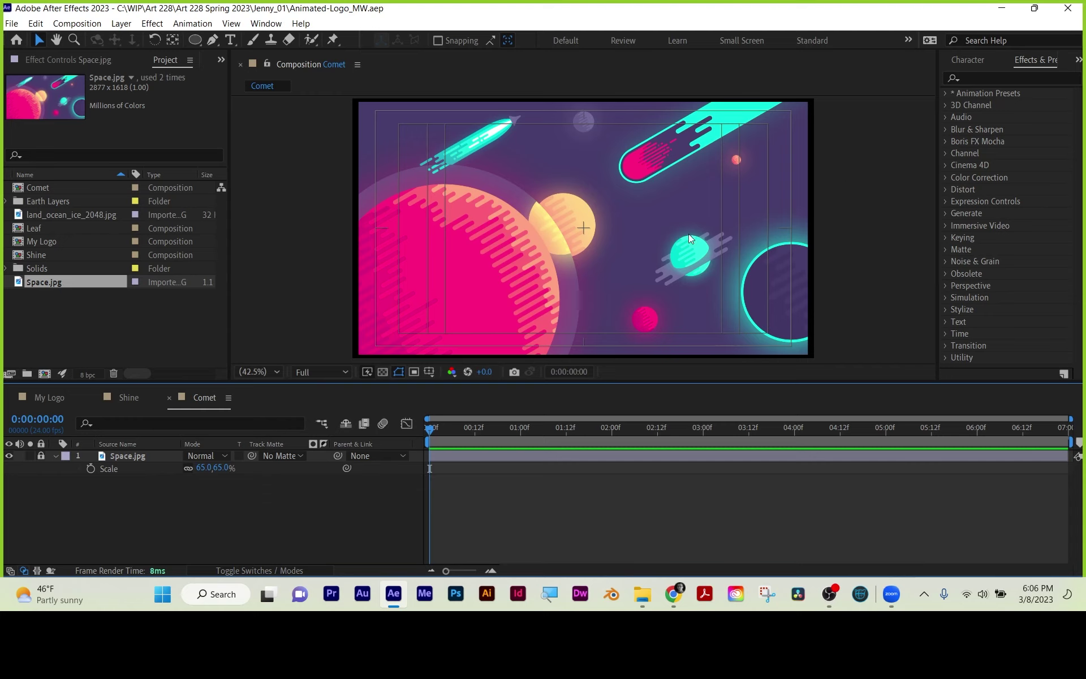
- Turn off the Title/Action Safe overlay in the Comet composition view and leave every layer deselected
left_click(428, 372)
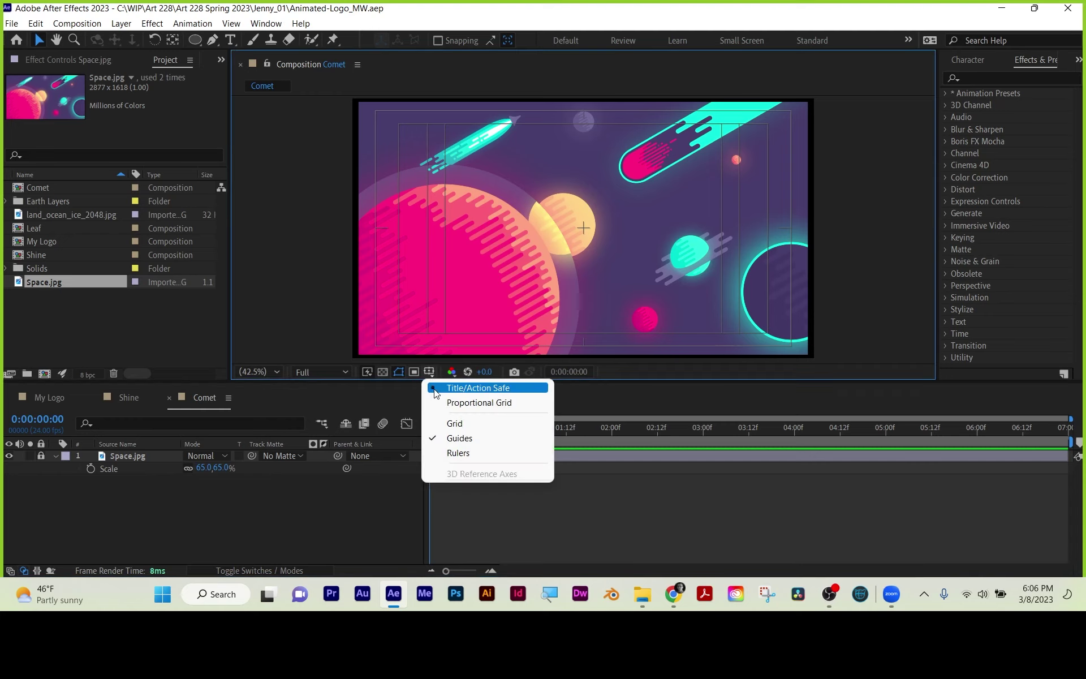
left_click(481, 386)
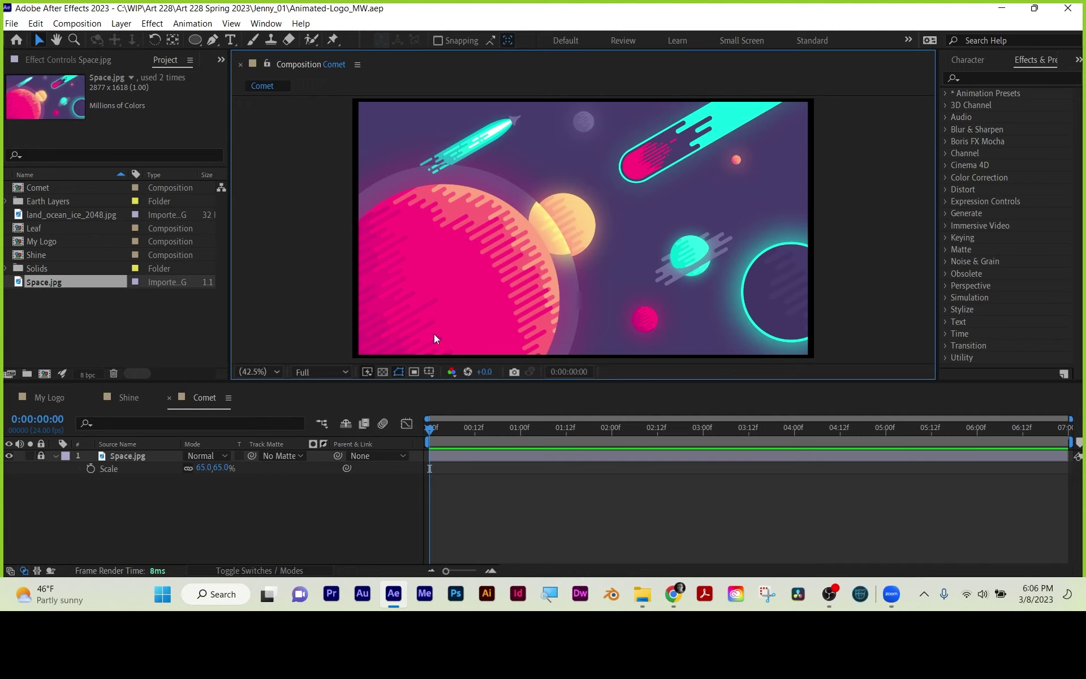
left_click(127, 542)
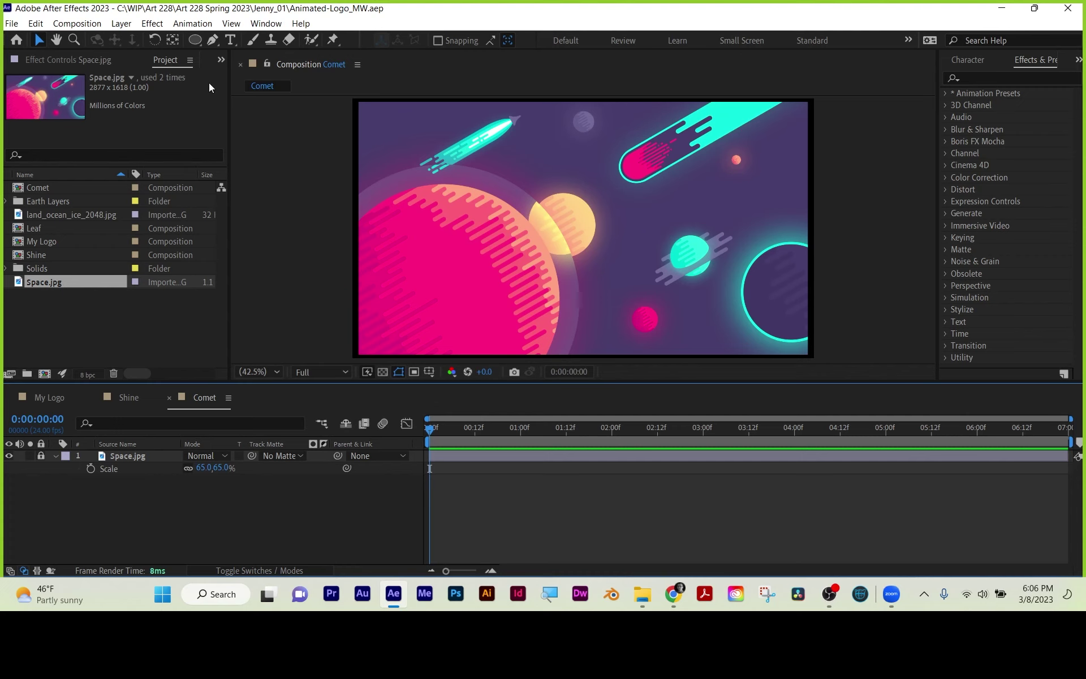
- Draw a circle over the upper edge of the large pink planet, filled with pink FF217C sampled from the reference comet's head
key("q")
left_click(446, 40)
left_click(983, 419)
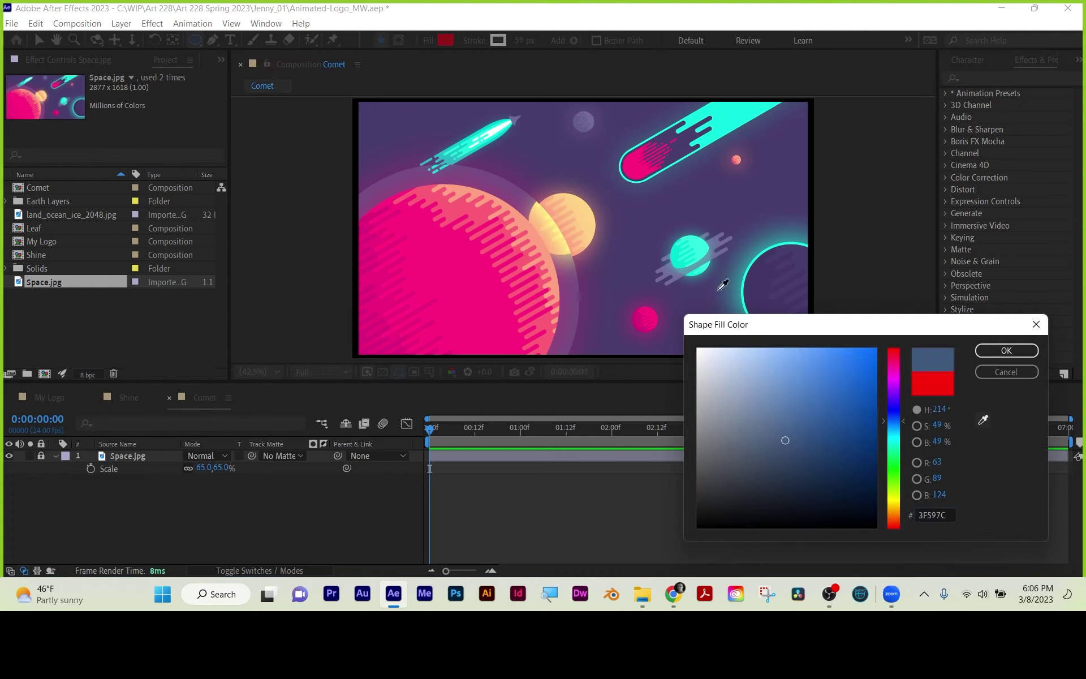
left_click(634, 166)
left_click(1005, 350)
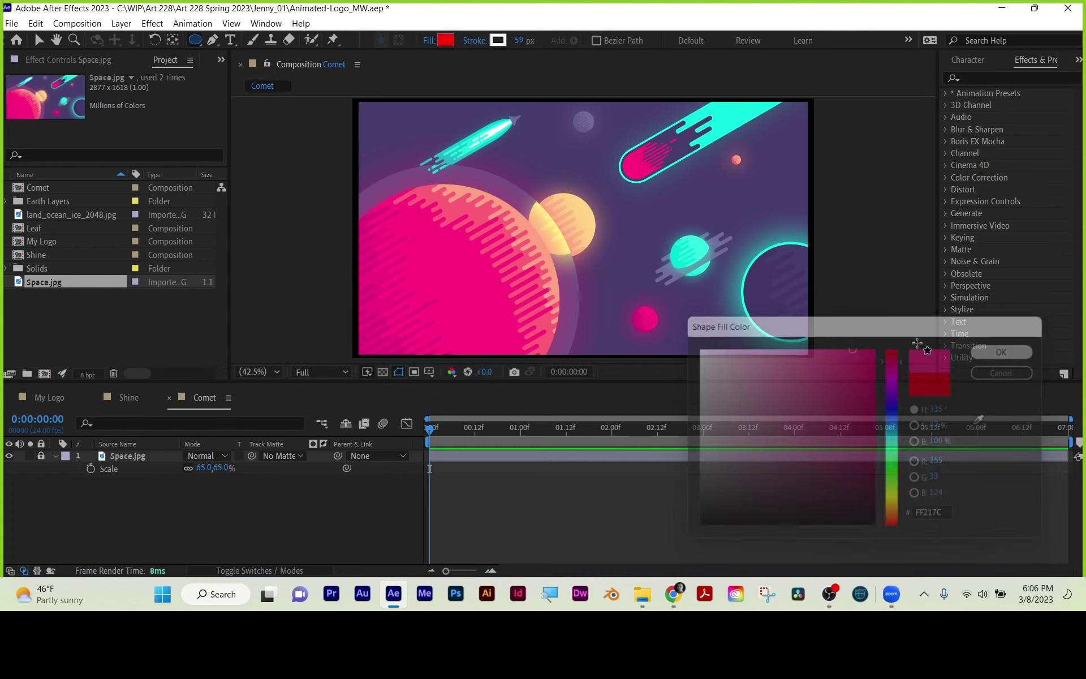
left_click_drag(469, 196, 512, 254)
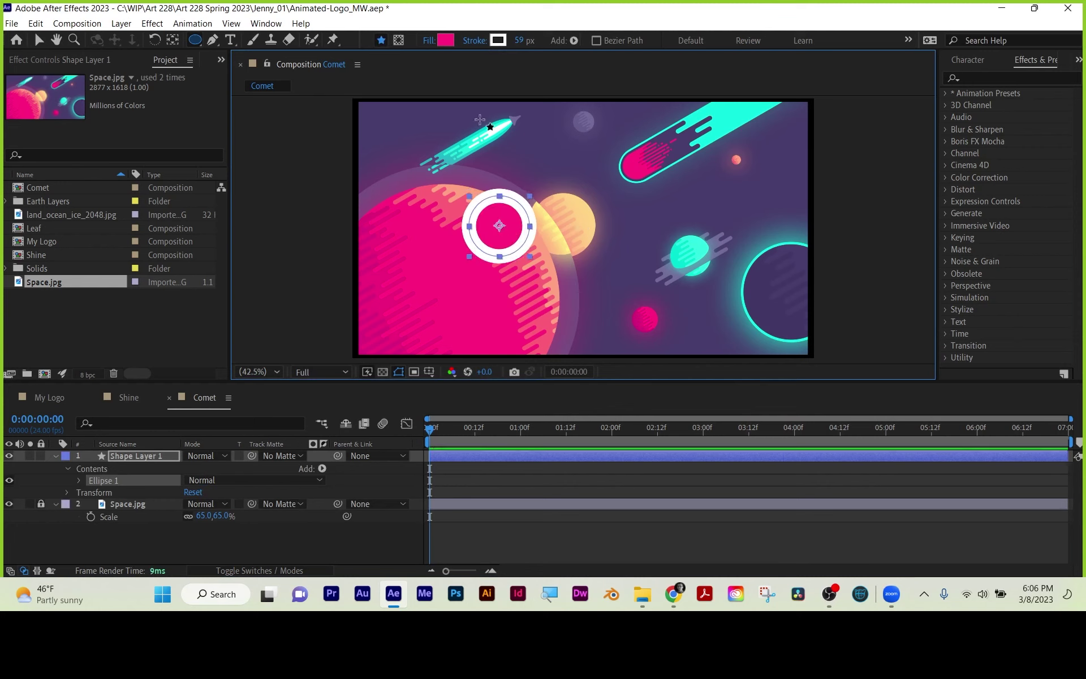
- Set the pink circle's stroke to None
left_click(476, 40)
left_click(452, 133)
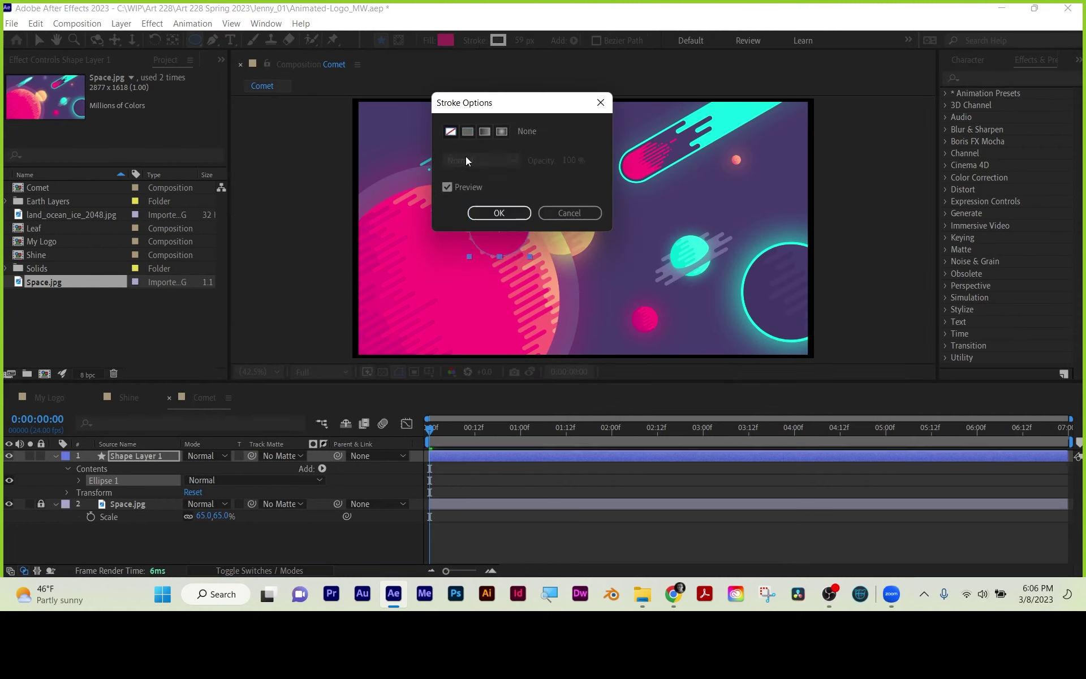
left_click(489, 212)
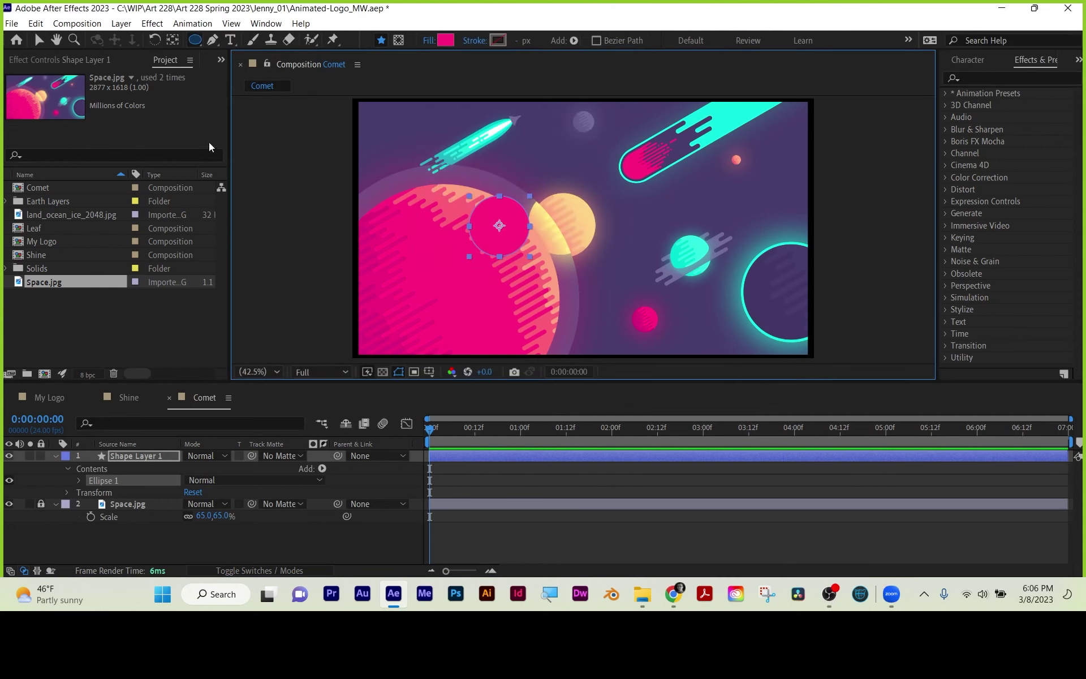
- Rename the circle's shape layer as "head of comet" and deselect it
left_click(39, 39)
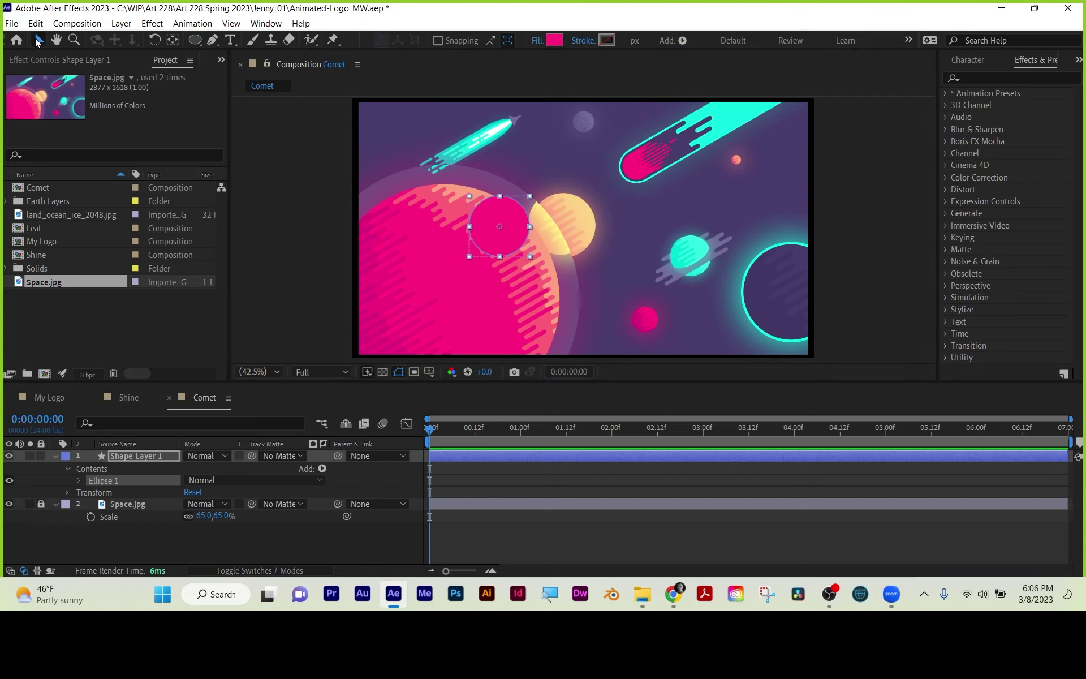
left_click(507, 235)
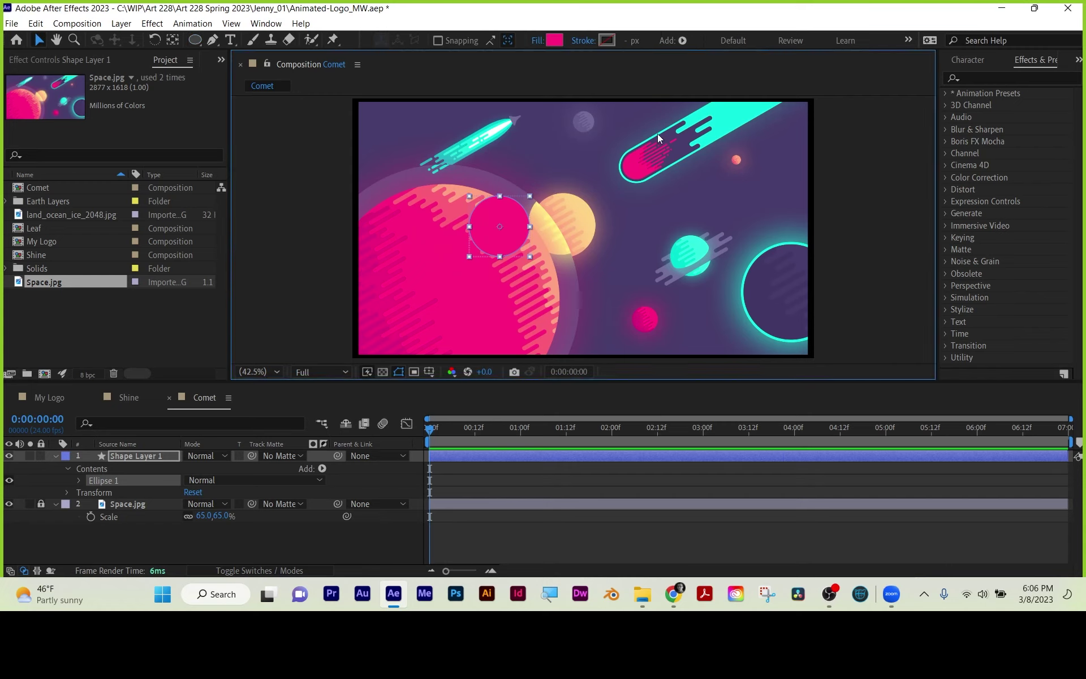
key("Return")
type("head of comet")
left_click(164, 537)
left_click(140, 454)
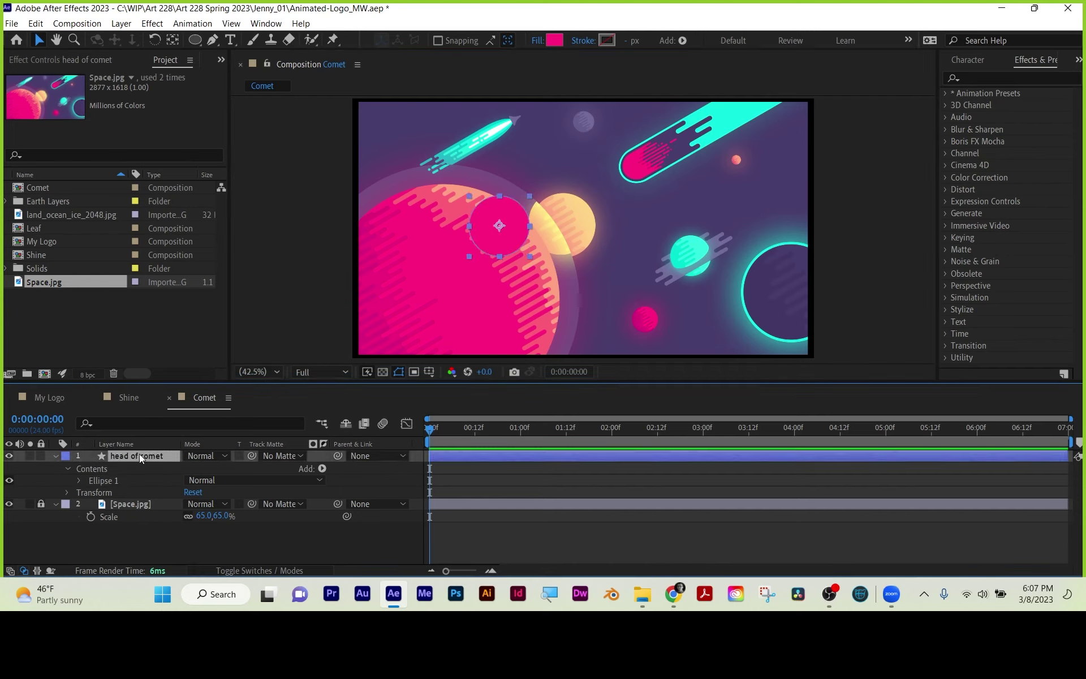
left_click(203, 526)
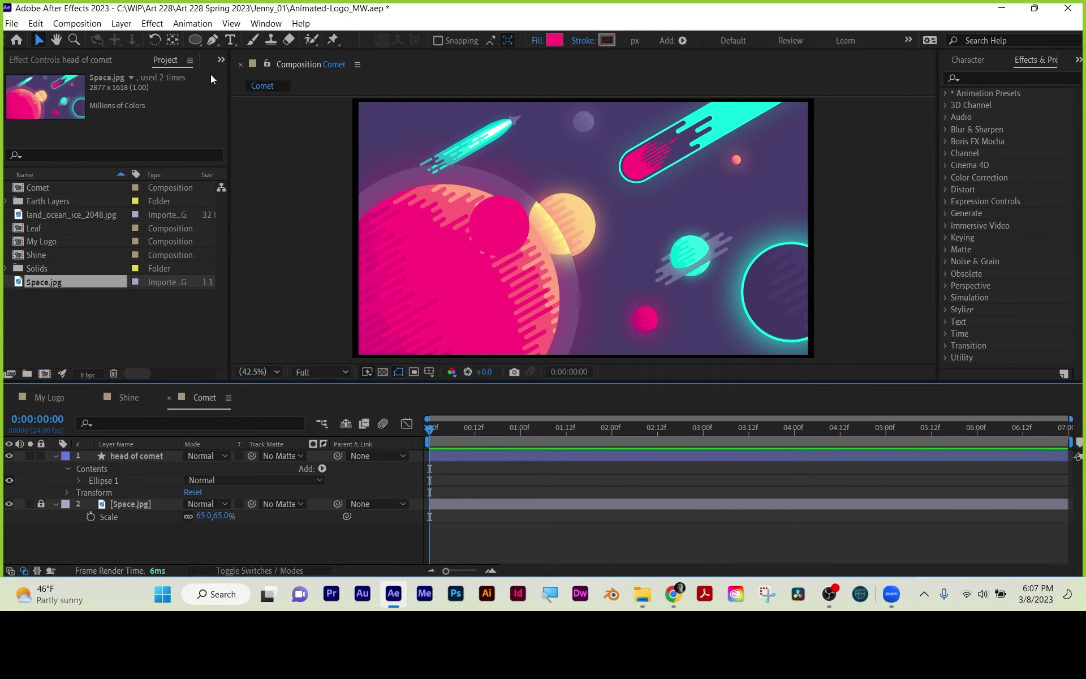
- Draw a horizontal rounded rectangle about 1353 by 256 px starting over the pink circle, and set its roundness to 392
left_click(195, 40)
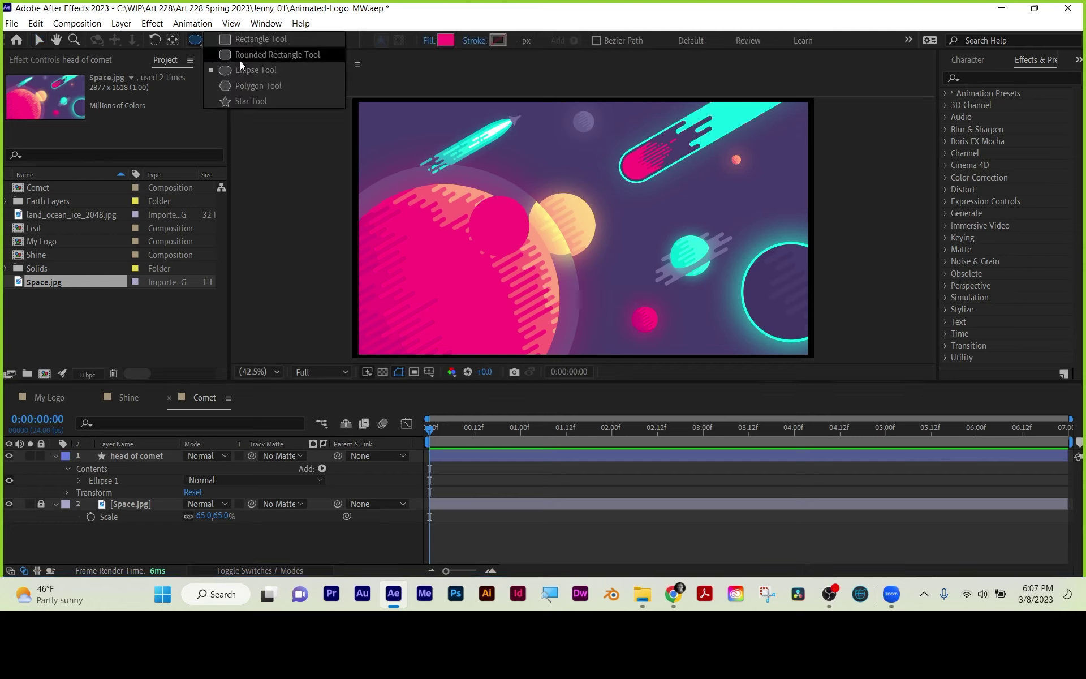
left_click(240, 59)
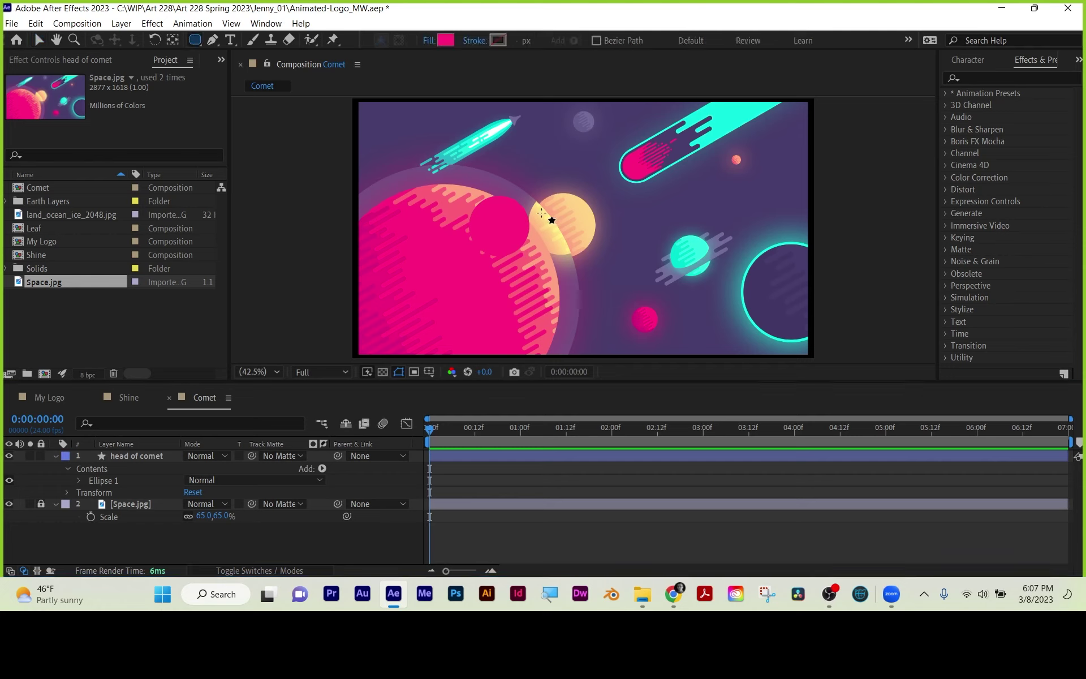
left_click_drag(475, 194, 799, 256)
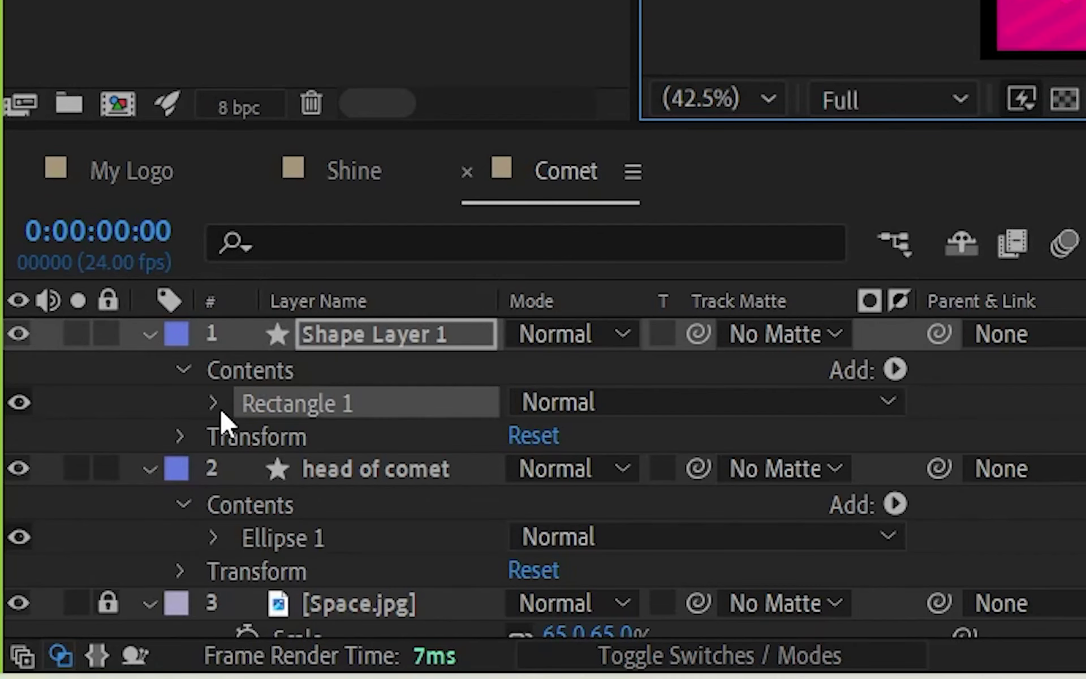
left_click(215, 403)
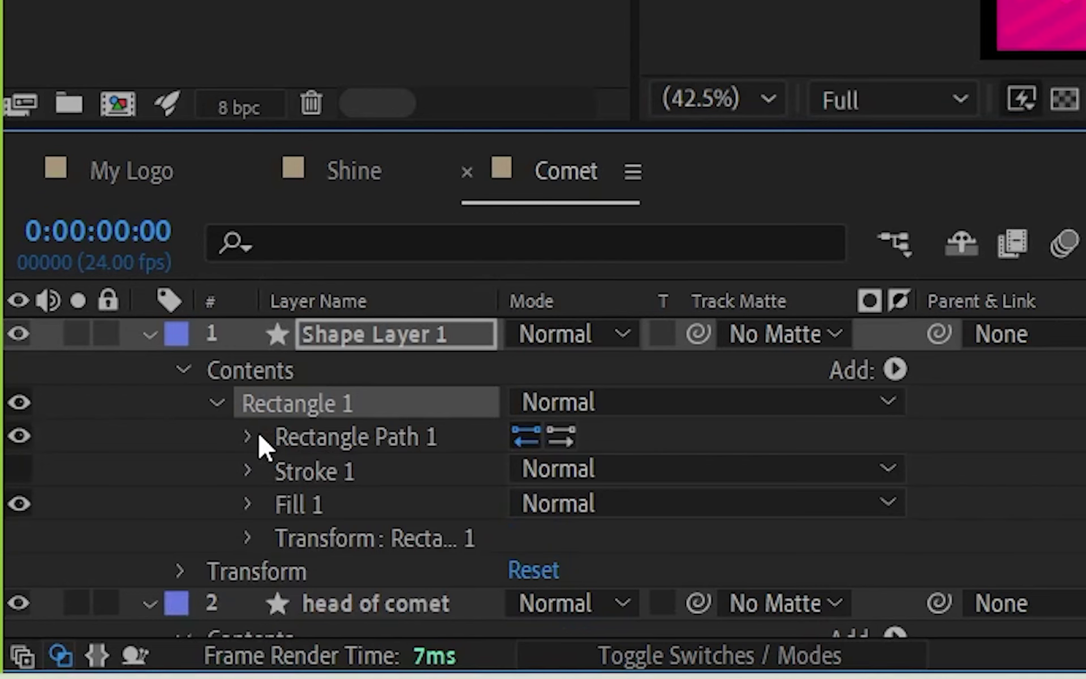
left_click(254, 436)
left_click_drag(517, 531, 1080, 532)
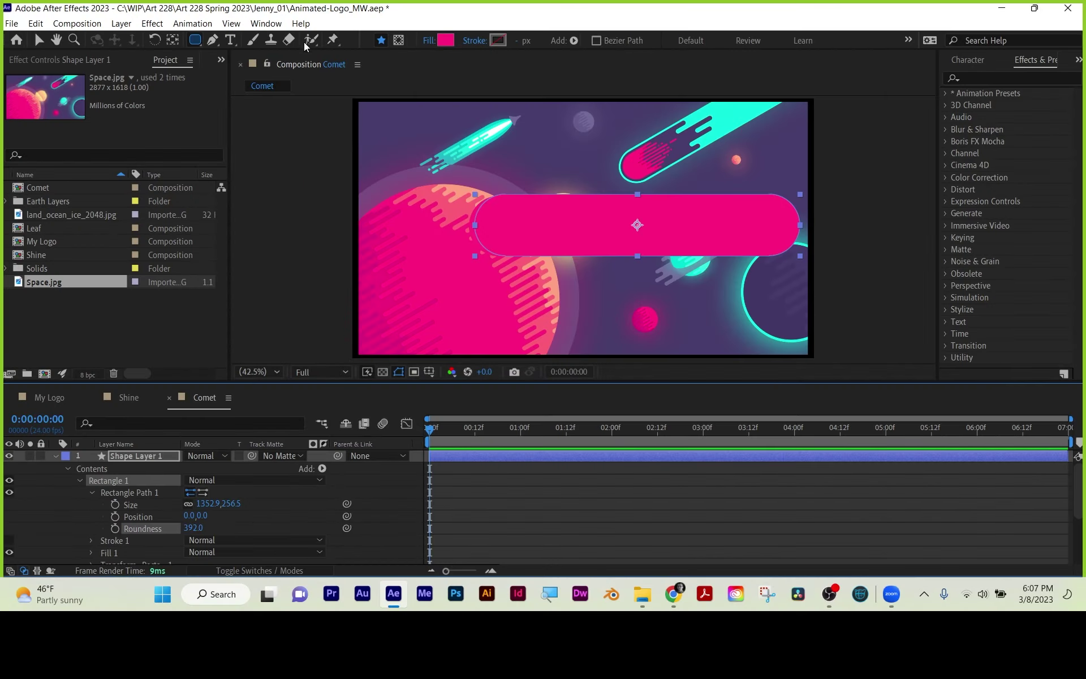
- Change the rounded rectangle's fill to turquoise 0CFFE1 sampled from the reference comet's tail
left_click(445, 40)
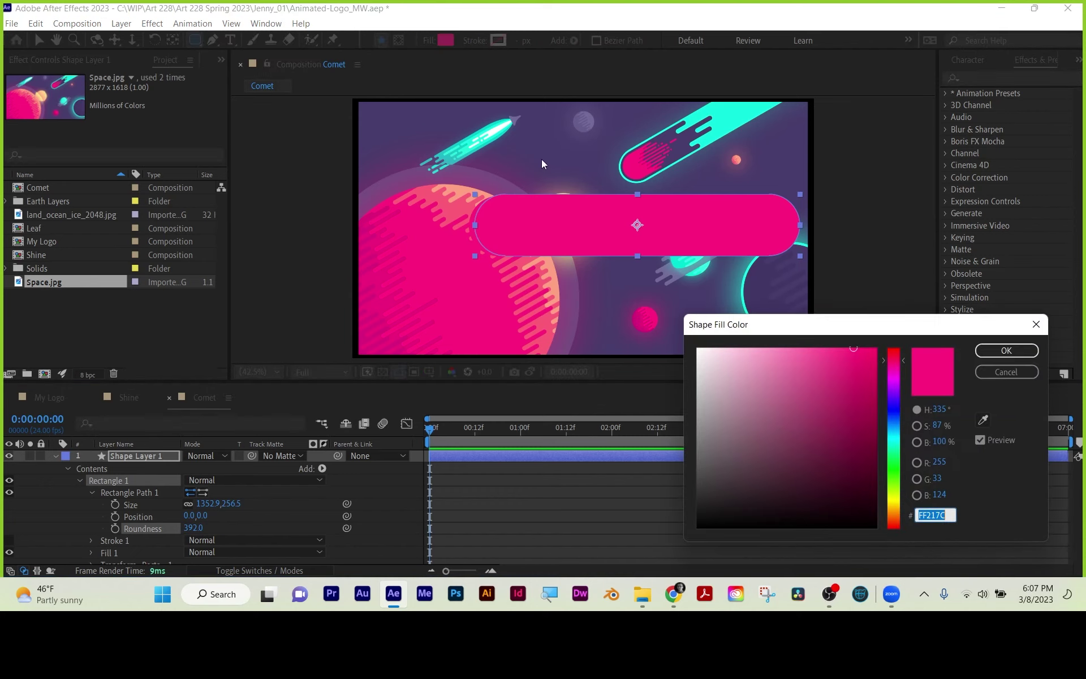
left_click(983, 419)
left_click(744, 99)
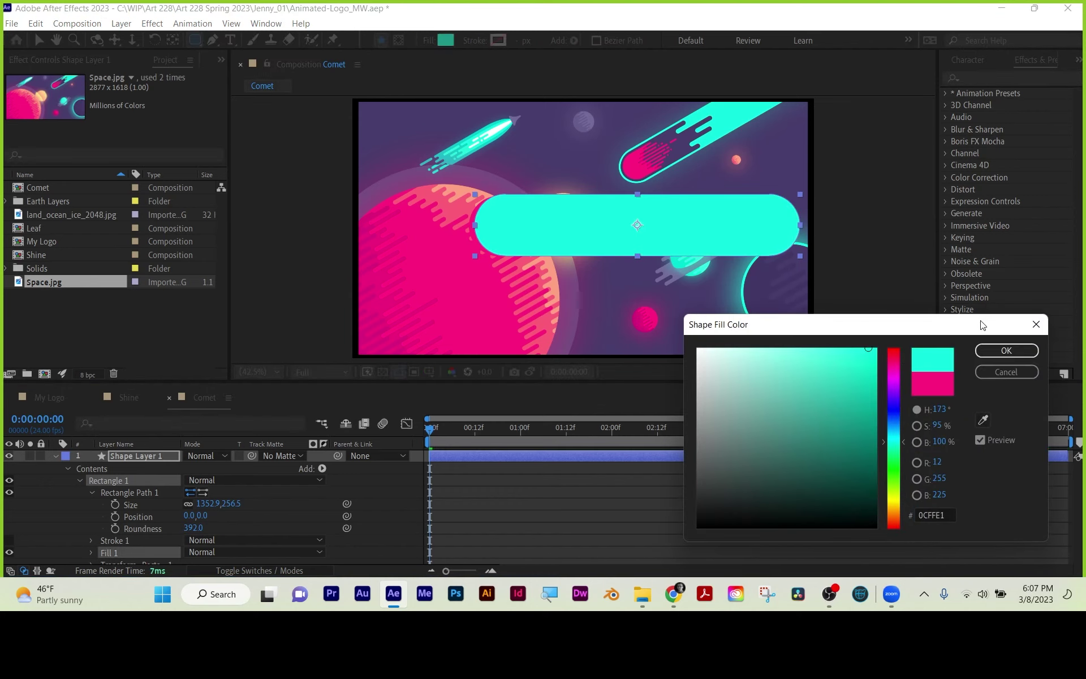
left_click(988, 351)
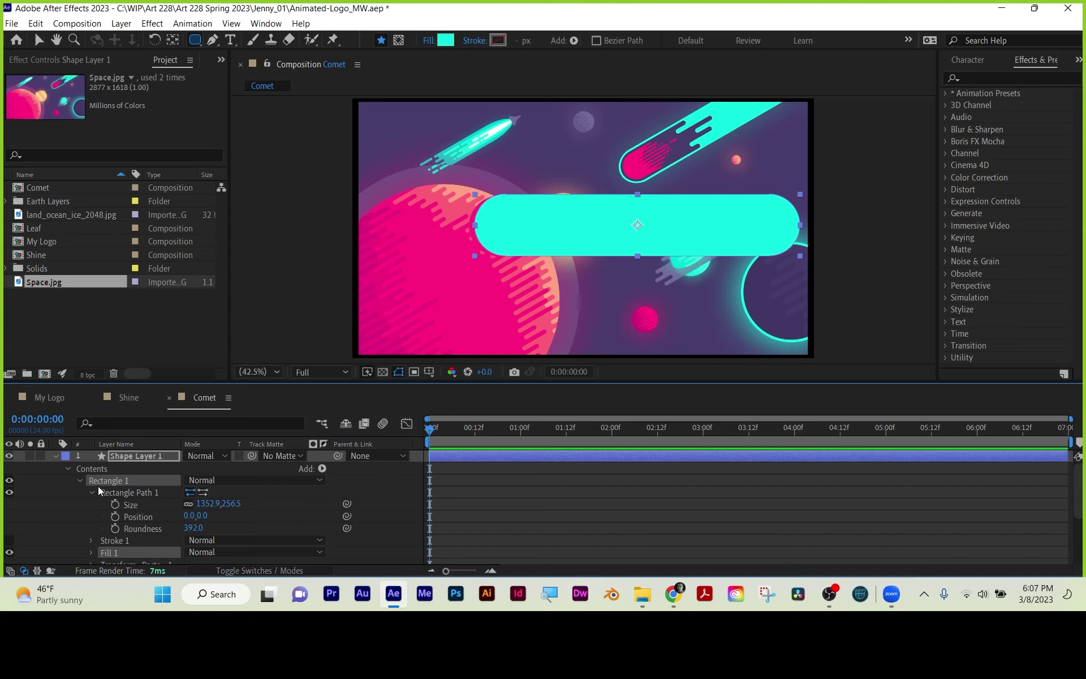
- Rename the rounded rectangle's layer as "tail full shape" and place it directly below the head of comet layer
left_click(56, 455)
key("Return")
type("tail full shape")
key("Return")
left_click_drag(127, 456, 131, 487)
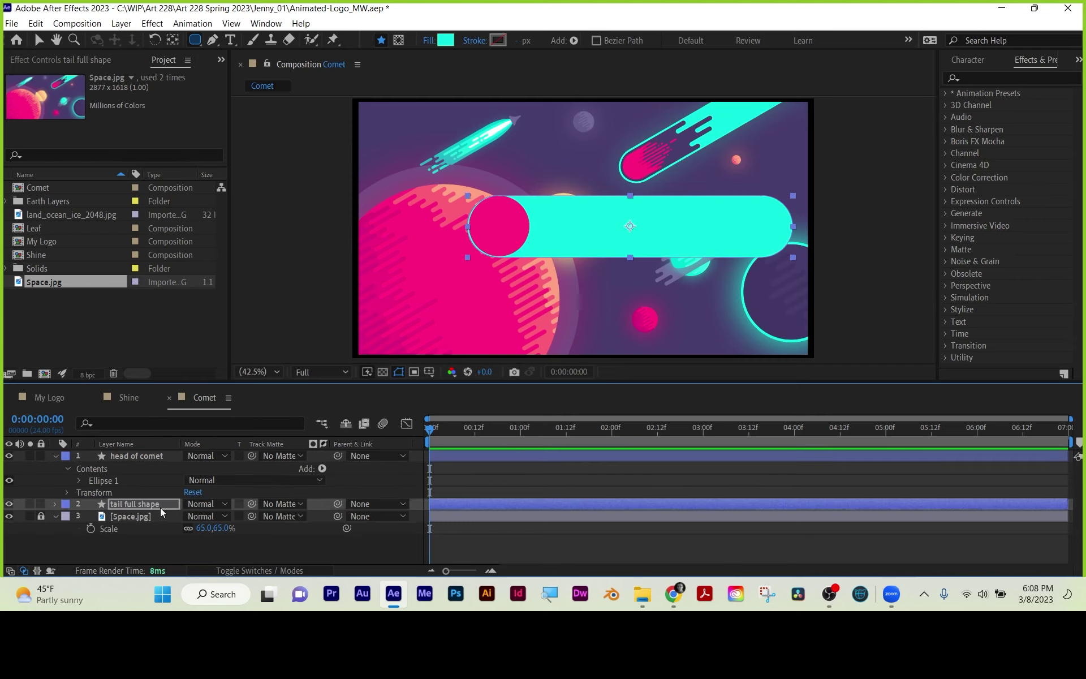
- Scale the tail full shape layer to 103% wide and 112% high so it forms a rim around the head
key("s")
left_click_drag(208, 520, 237, 517)
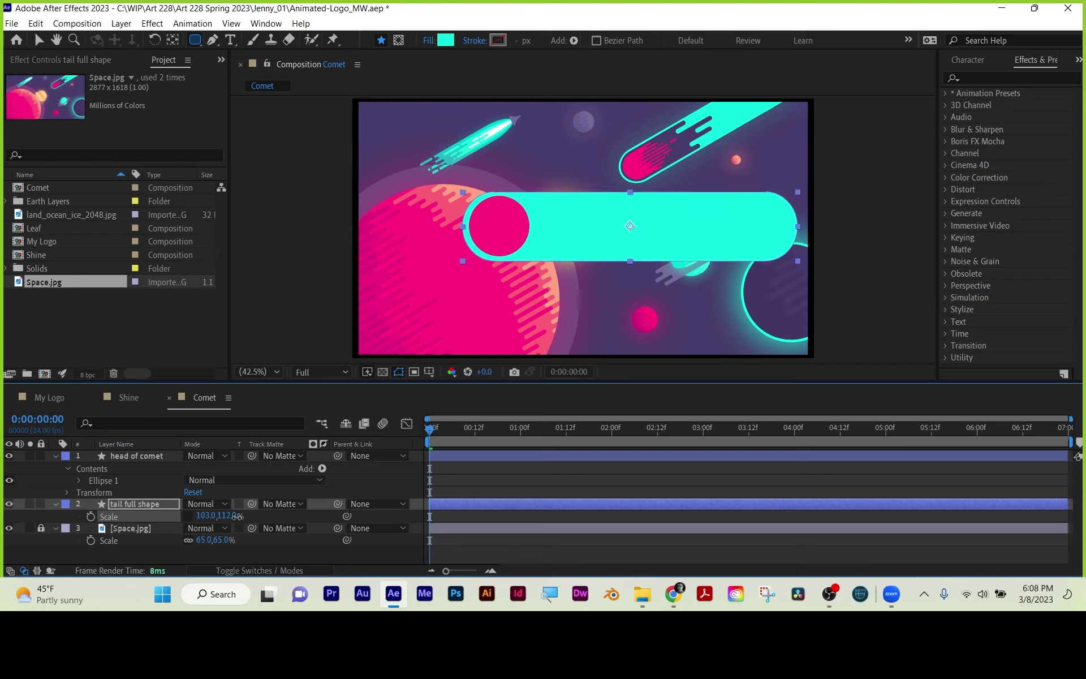
key("s")
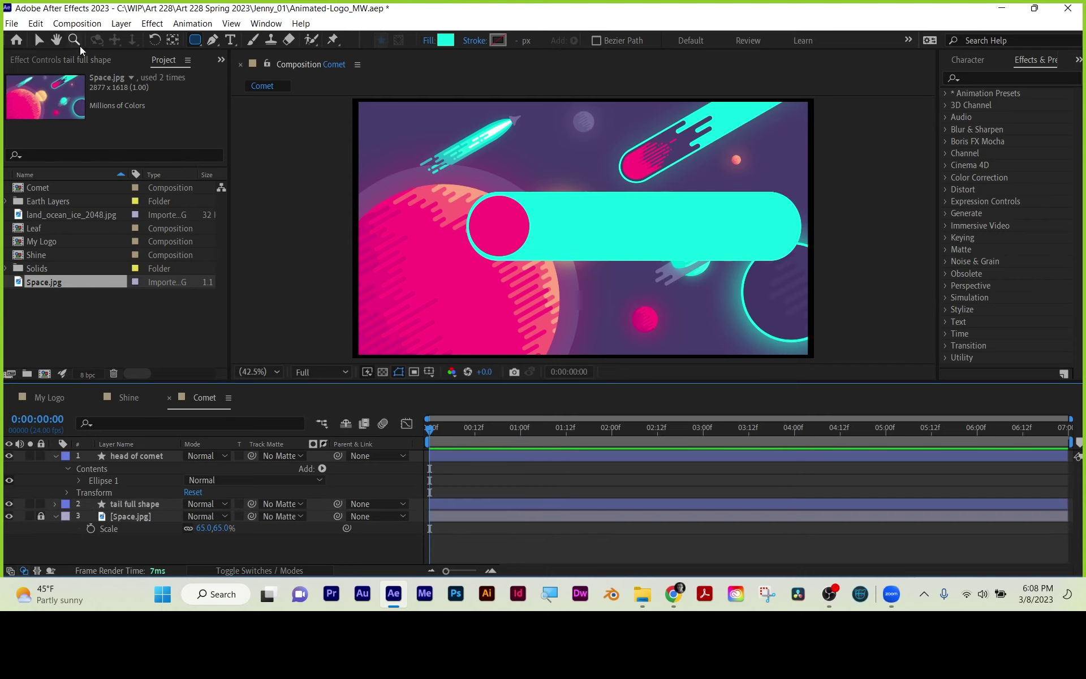
- Collapse the head of comet layer's properties and parent the tail full shape layer to head of comet
left_click(39, 39)
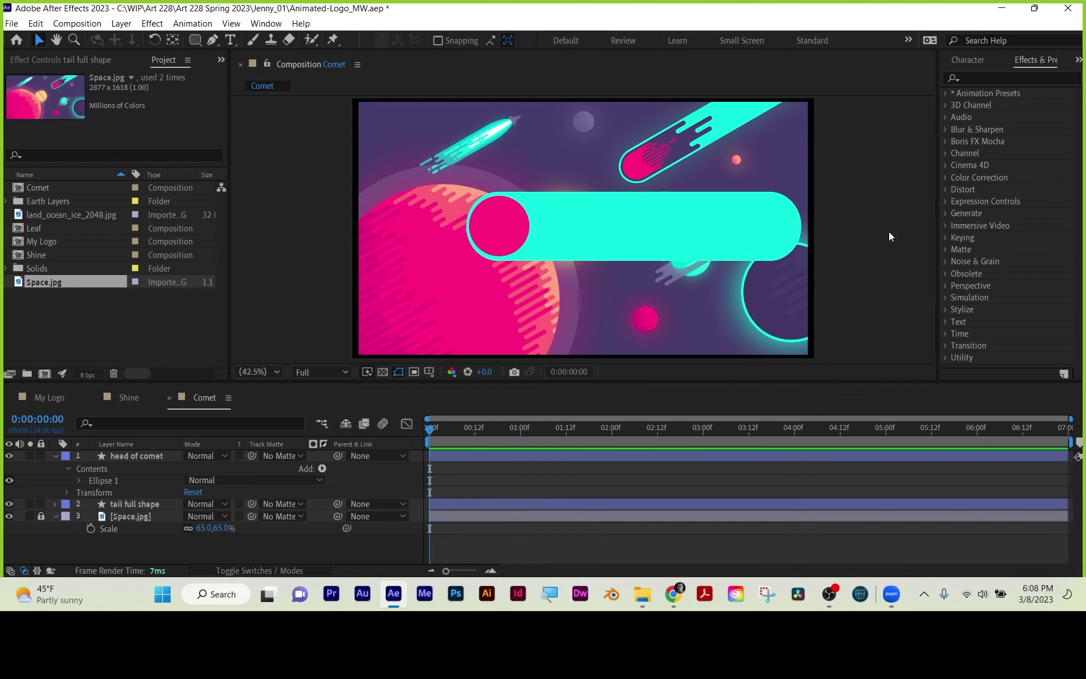
left_click(53, 459)
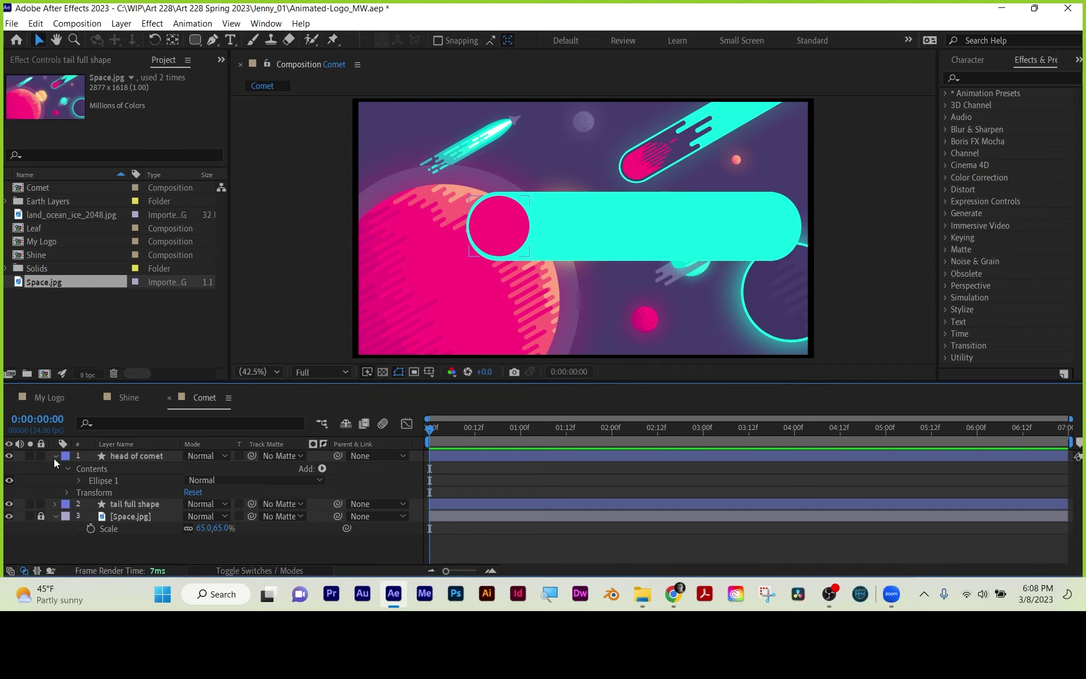
left_click(55, 457)
left_click(124, 514)
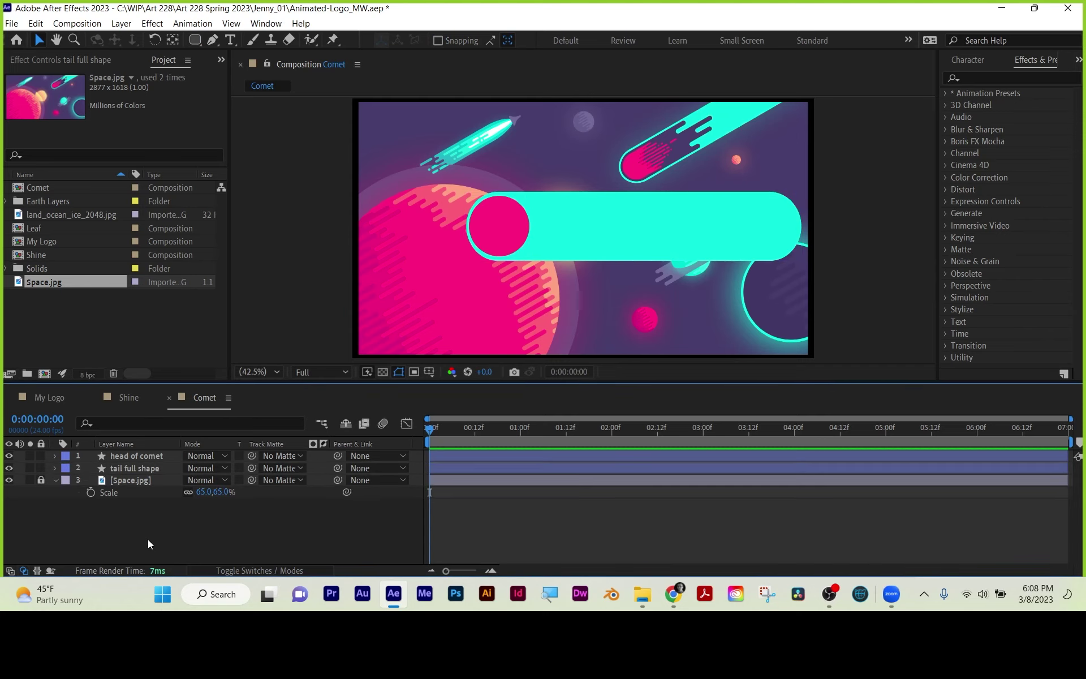
left_click(134, 456)
left_click(135, 467)
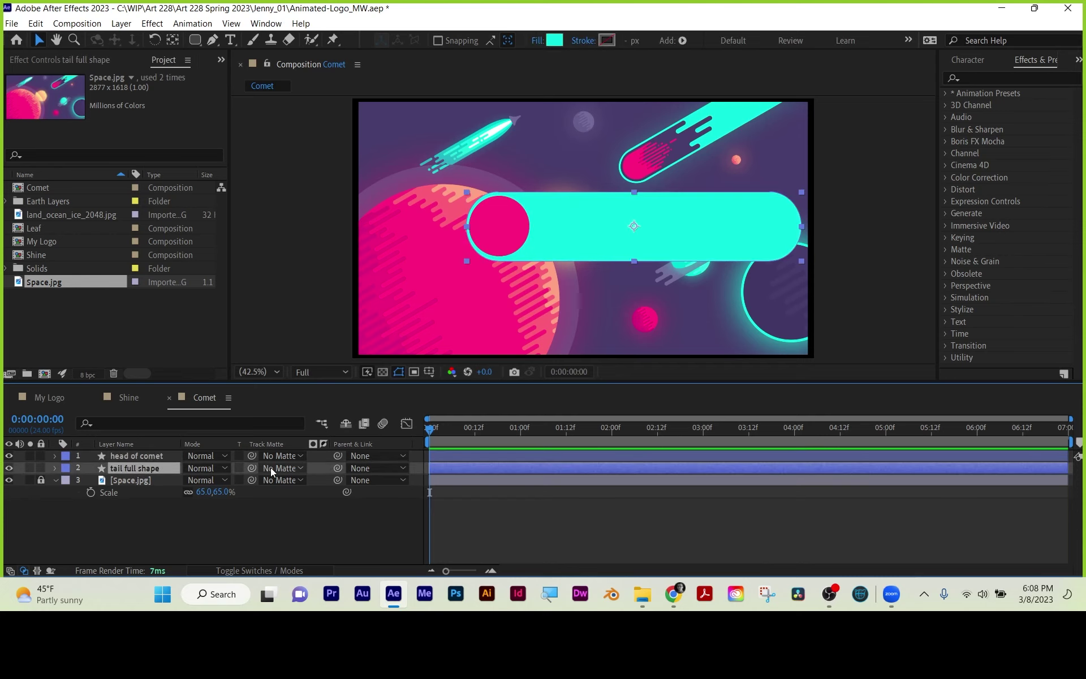
left_click_drag(337, 469, 141, 455)
- Move the comet down by setting the head of comet layer's vertical position to 660.6, and deselect it
left_click(151, 456)
key("p")
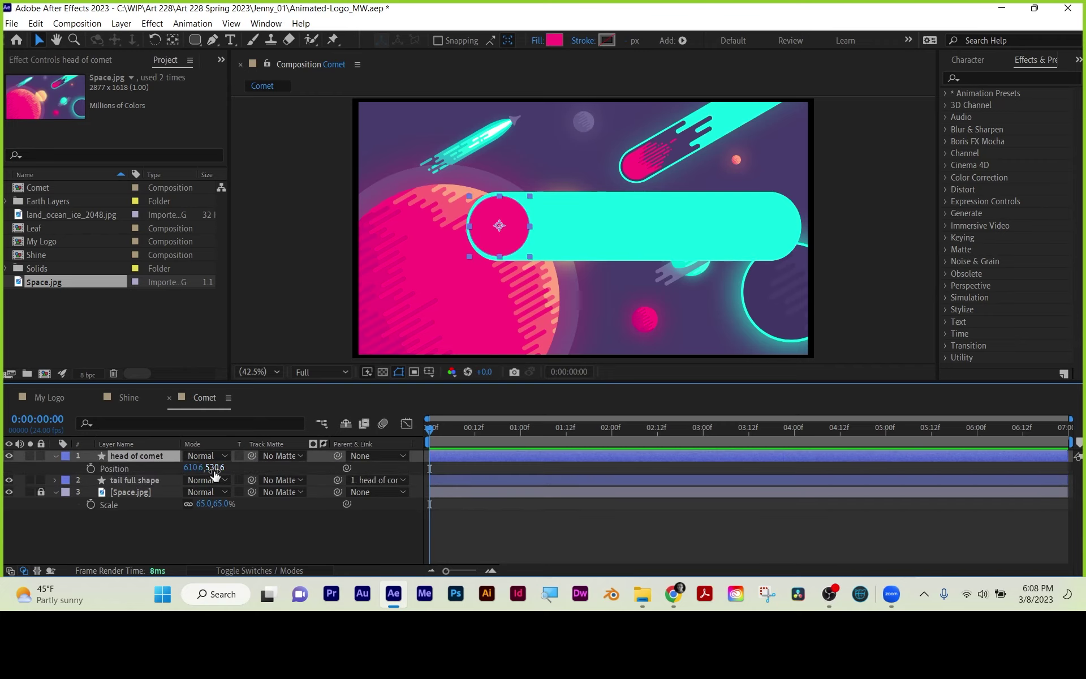
mouse_move(214, 468)
left_mouse_down()
mouse_move(365, 469)
mouse_move(308, 468)
left_mouse_up()
left_click(669, 145)
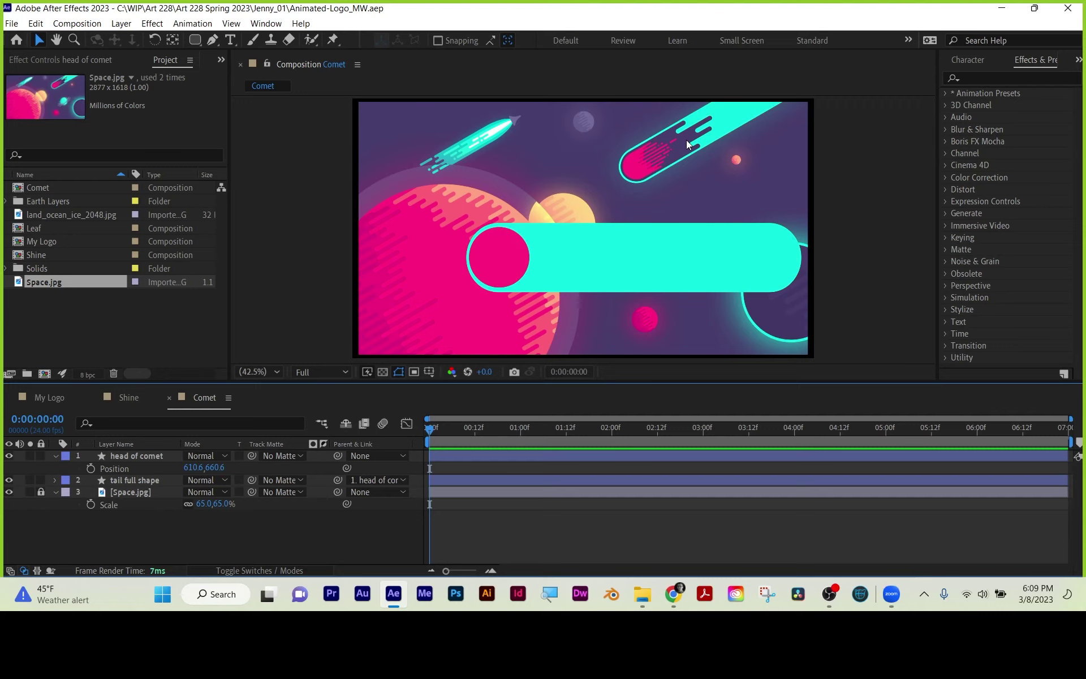
- Draw a straight horizontal line with the Pen tool from the head's top along the tail's upper edge, and set its fill to none
left_click(213, 39)
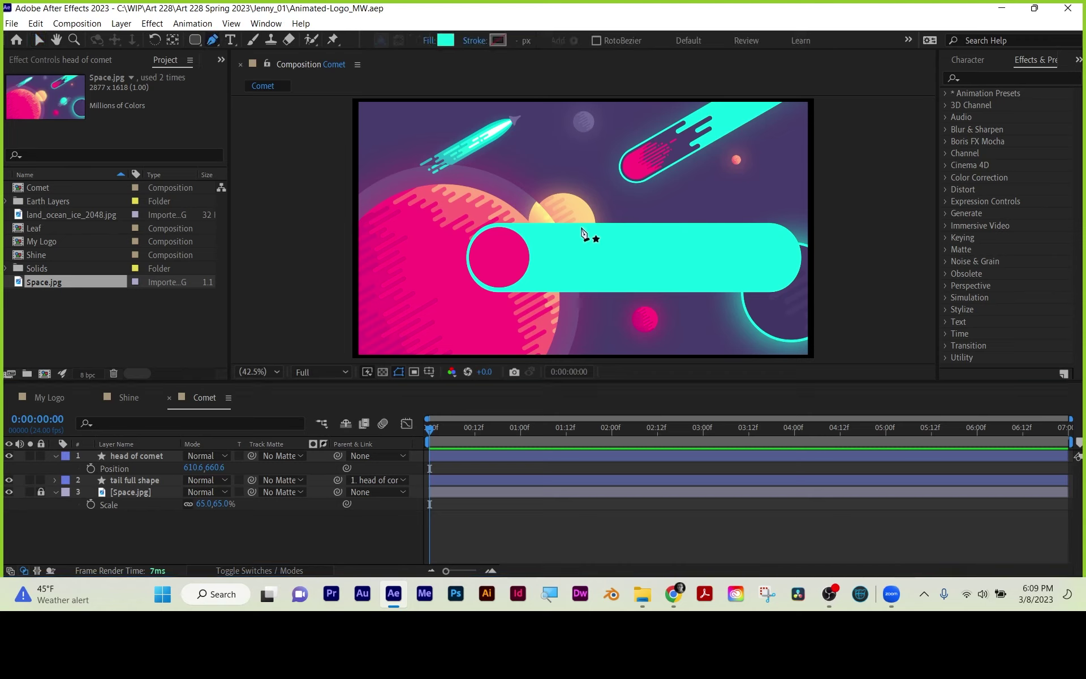
left_click(500, 230)
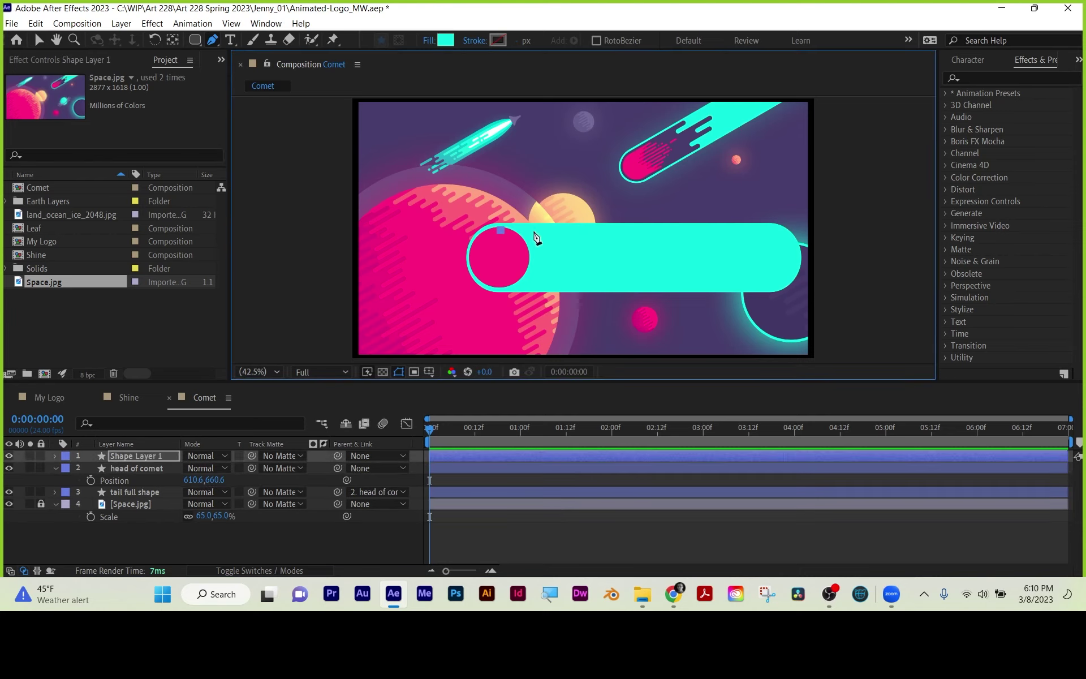
left_click(747, 231)
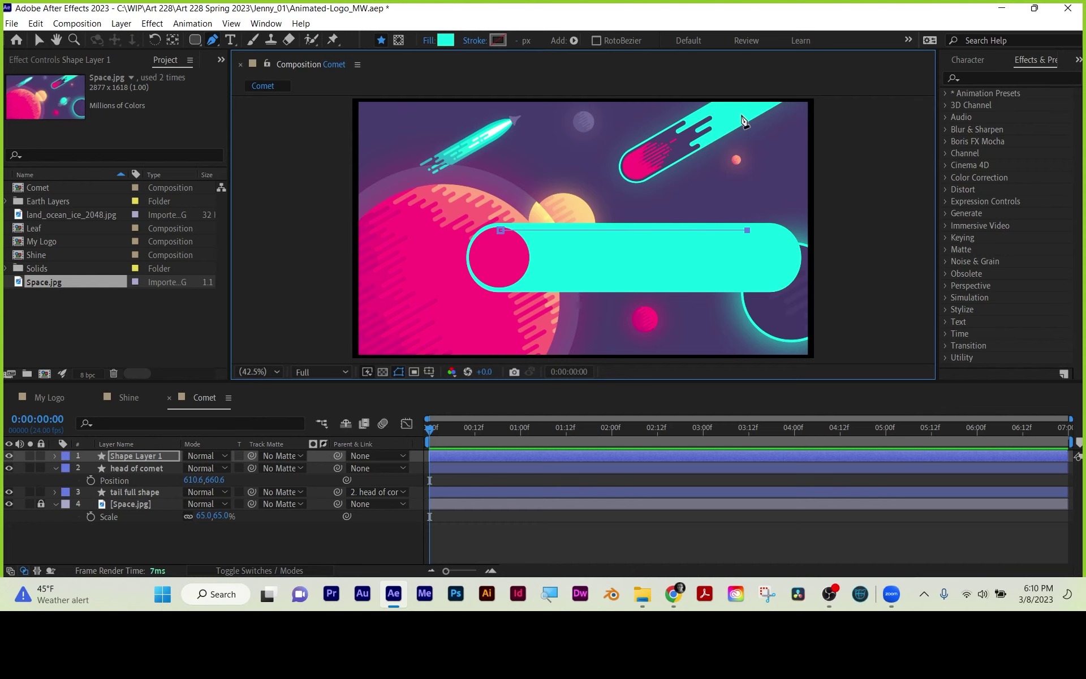
left_click(429, 40)
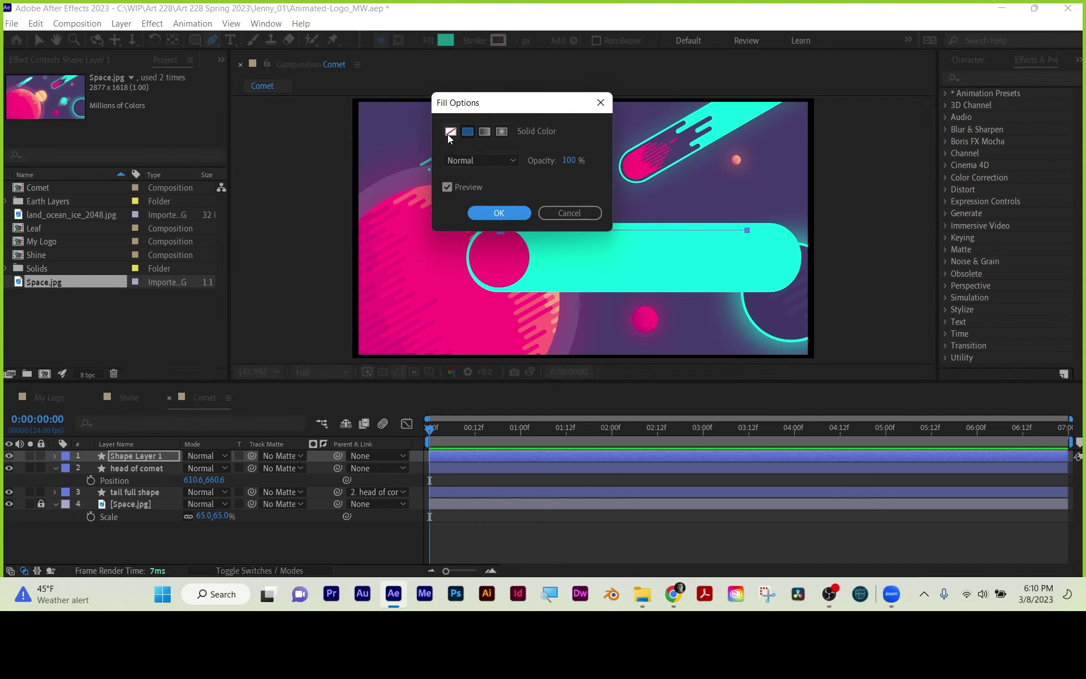
left_click(450, 131)
left_click(487, 212)
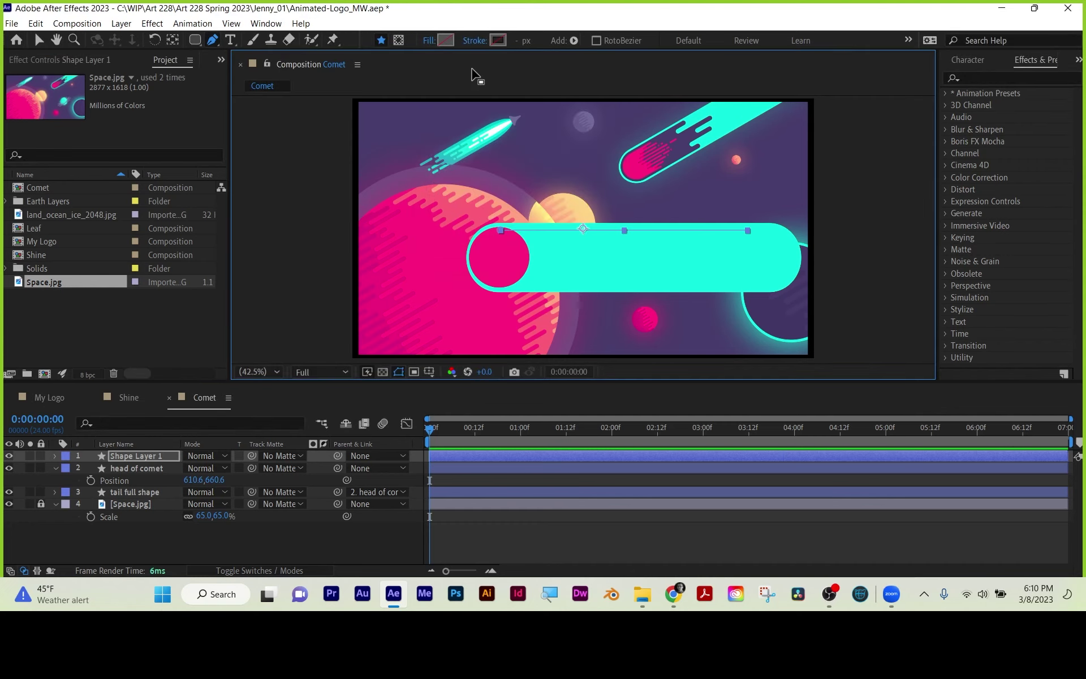
- Give the line a pink EB007C stroke sampled from the artwork's comet head, and rename its layer as "tail 1"
left_click(497, 40)
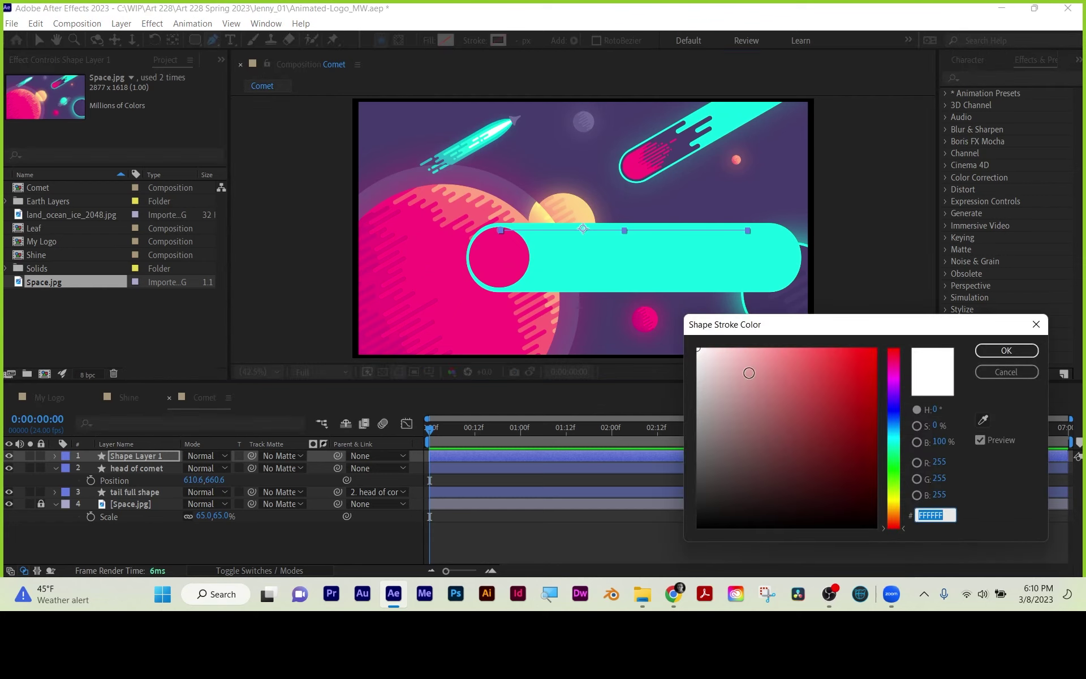
left_click(983, 419)
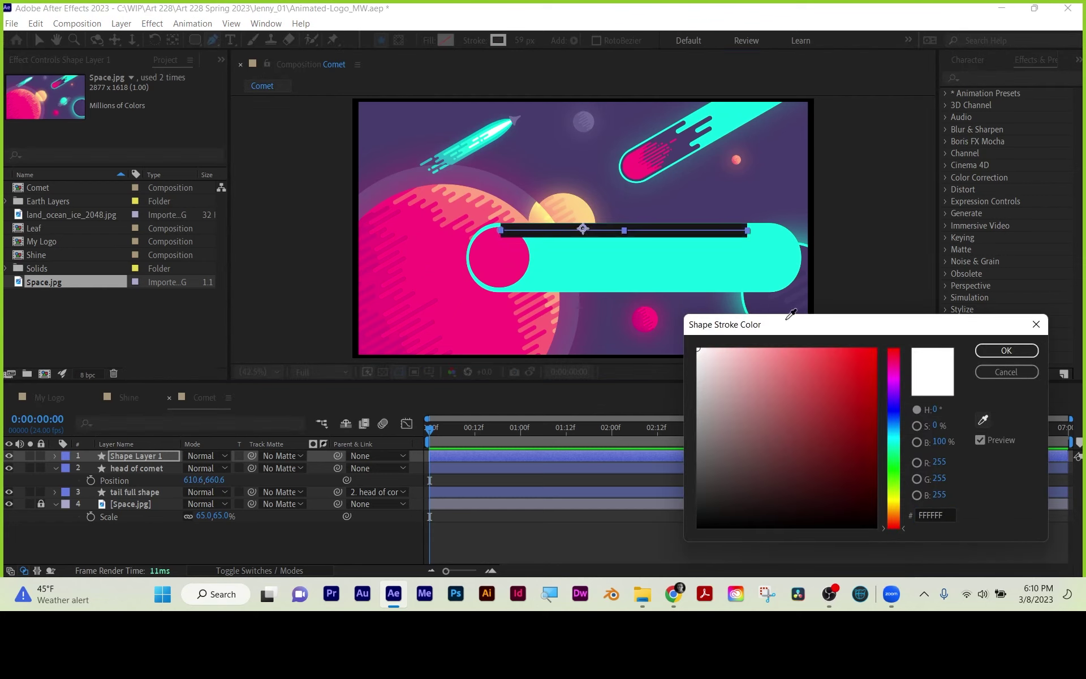
left_click(646, 156)
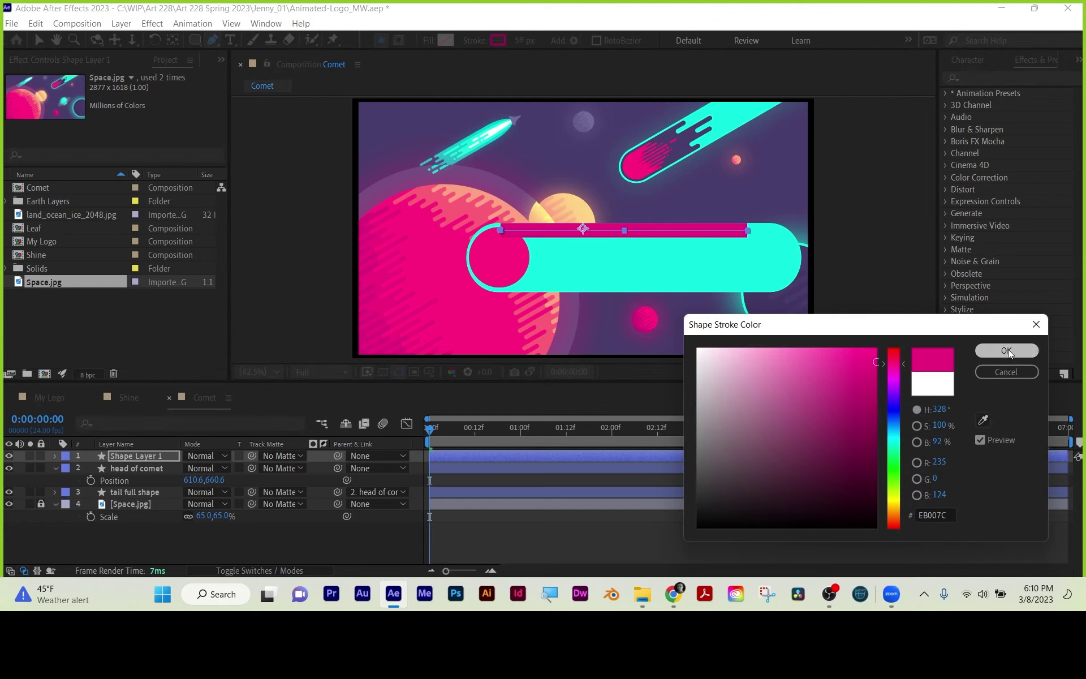
left_click(1006, 350)
key("Return")
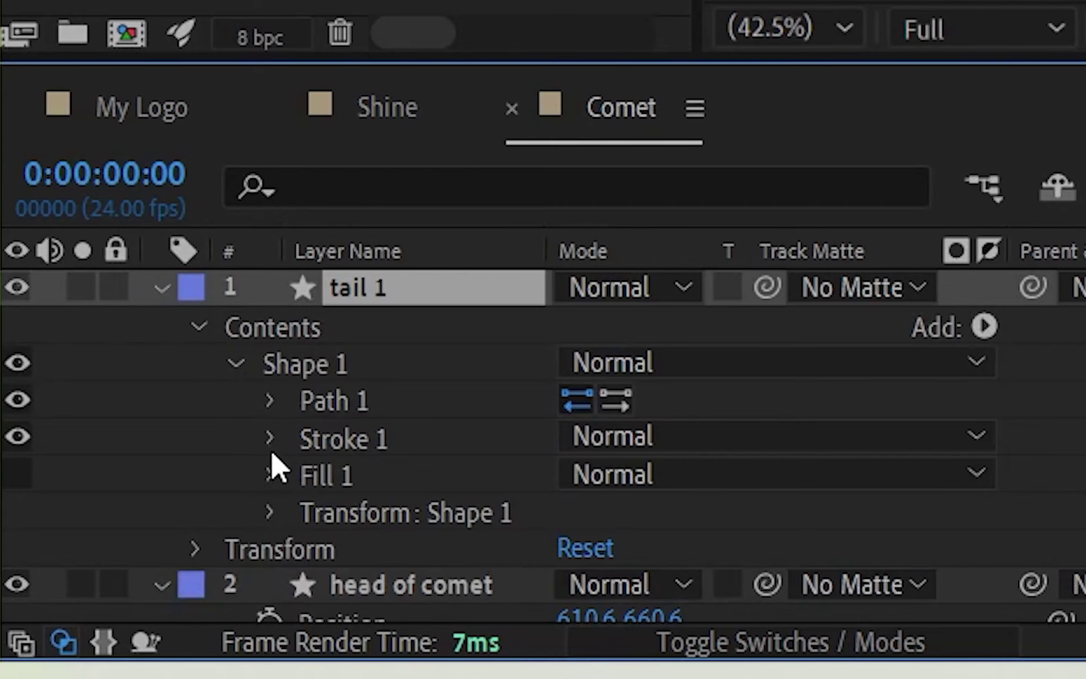
- Set the tail 1 stroke's line cap to Round Cap and its line join to Round Join
left_click(271, 446)
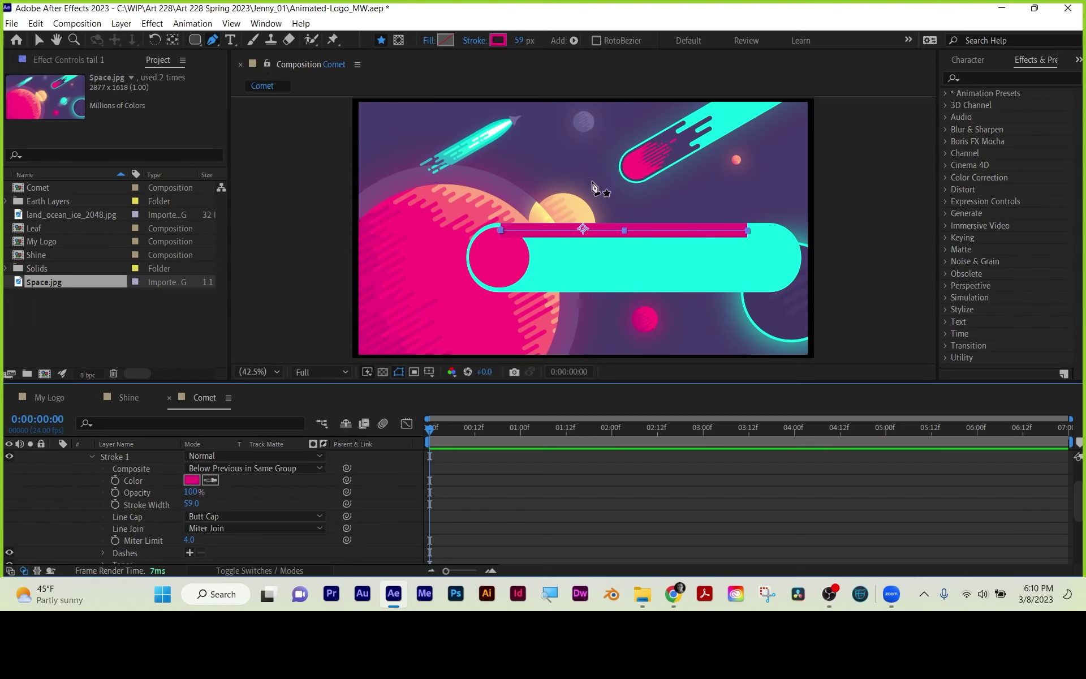
left_click(38, 39)
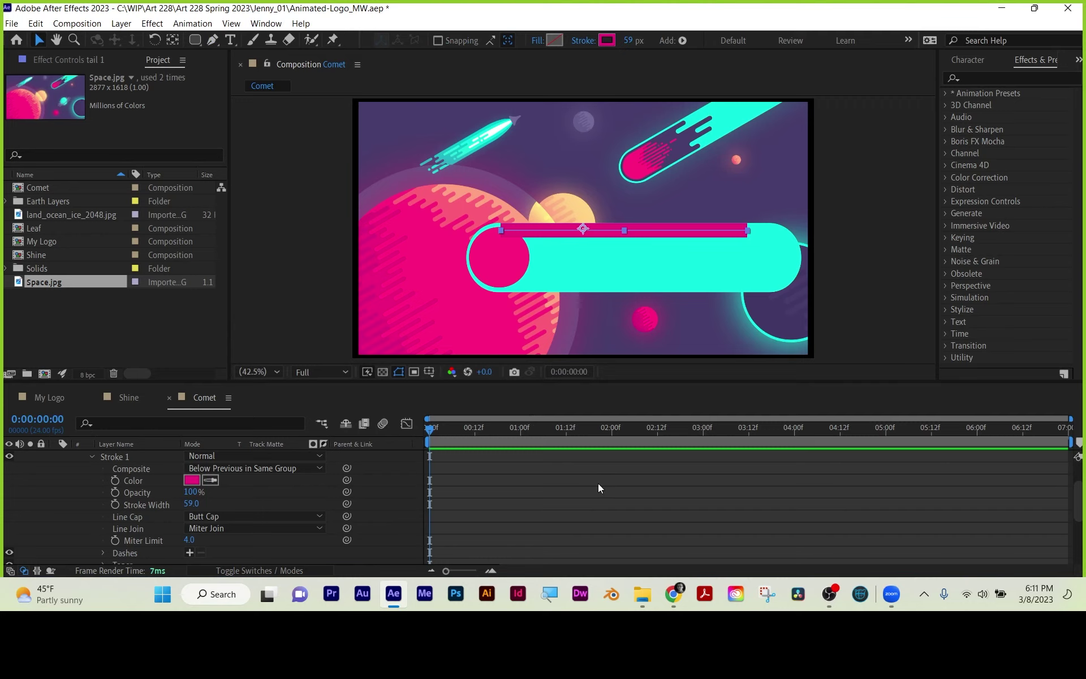
left_click(238, 516)
left_click(242, 546)
left_click(242, 529)
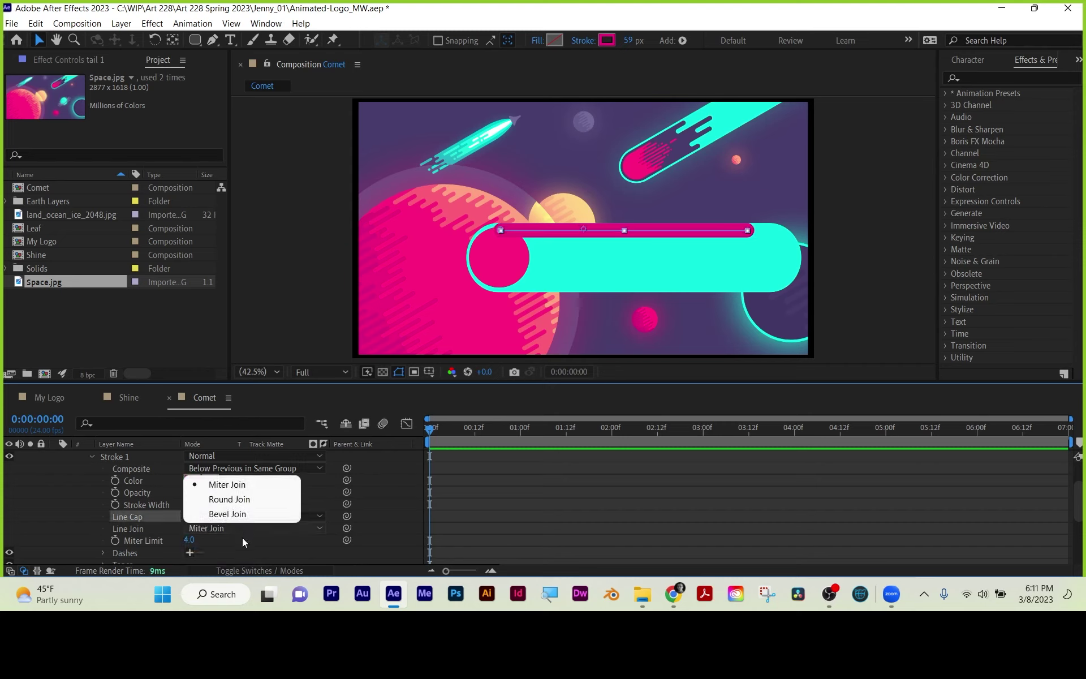
left_click(242, 498)
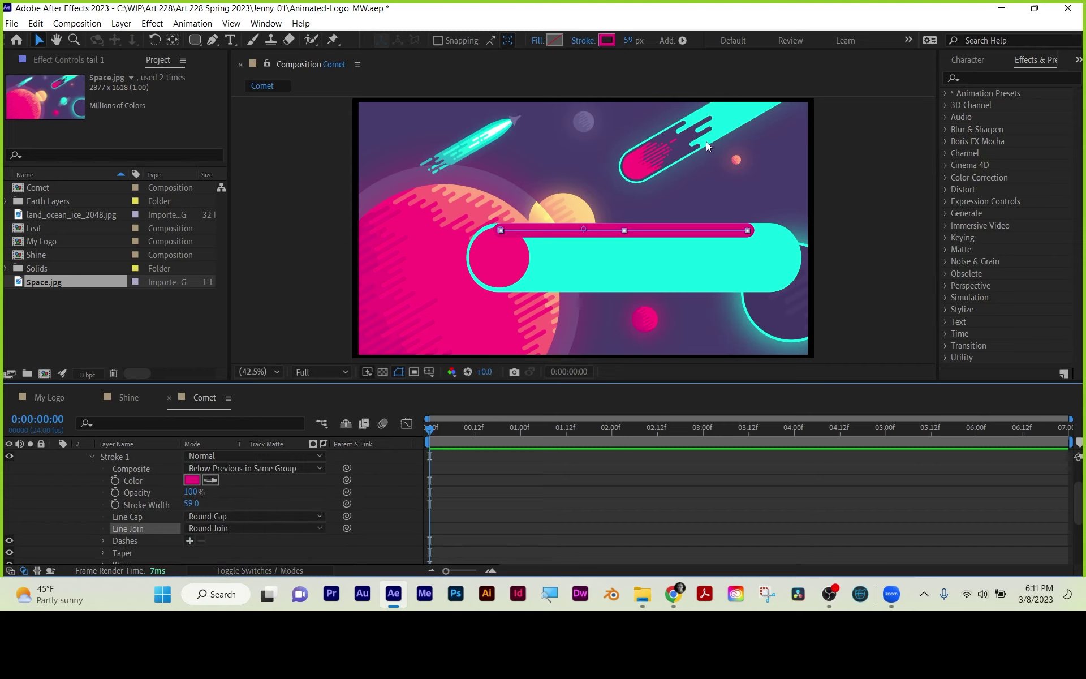
- Move the pink tail 1 line slightly down so it sits inside the turquoise tail and starts within the head
left_click(701, 237)
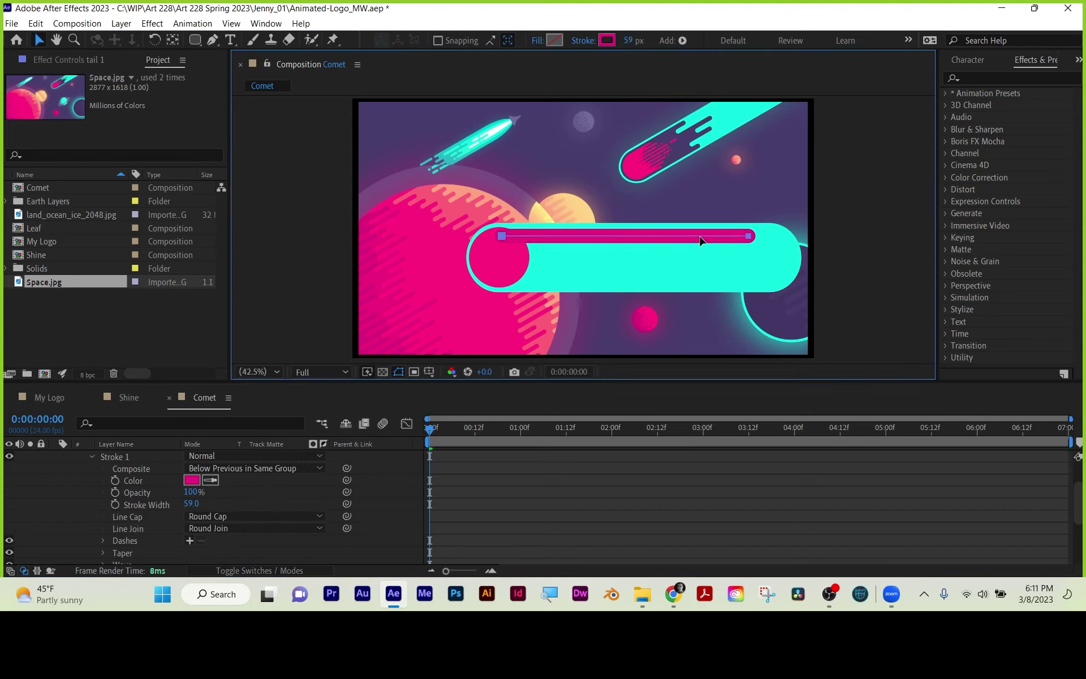
scroll(131, 493, "down", 2)
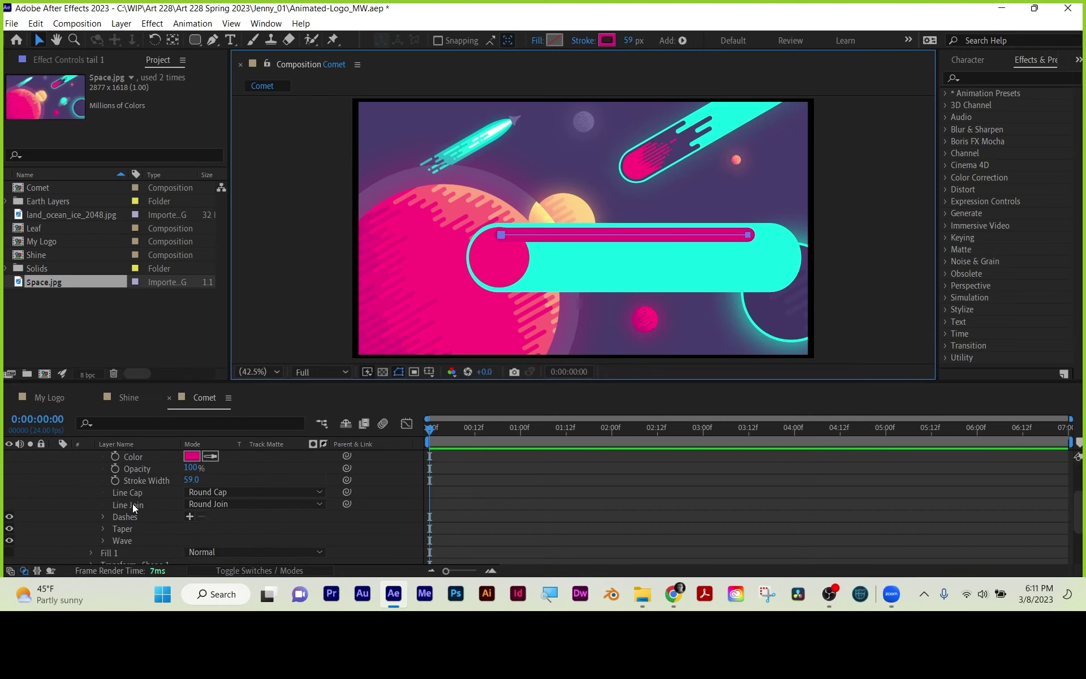
left_click(528, 504)
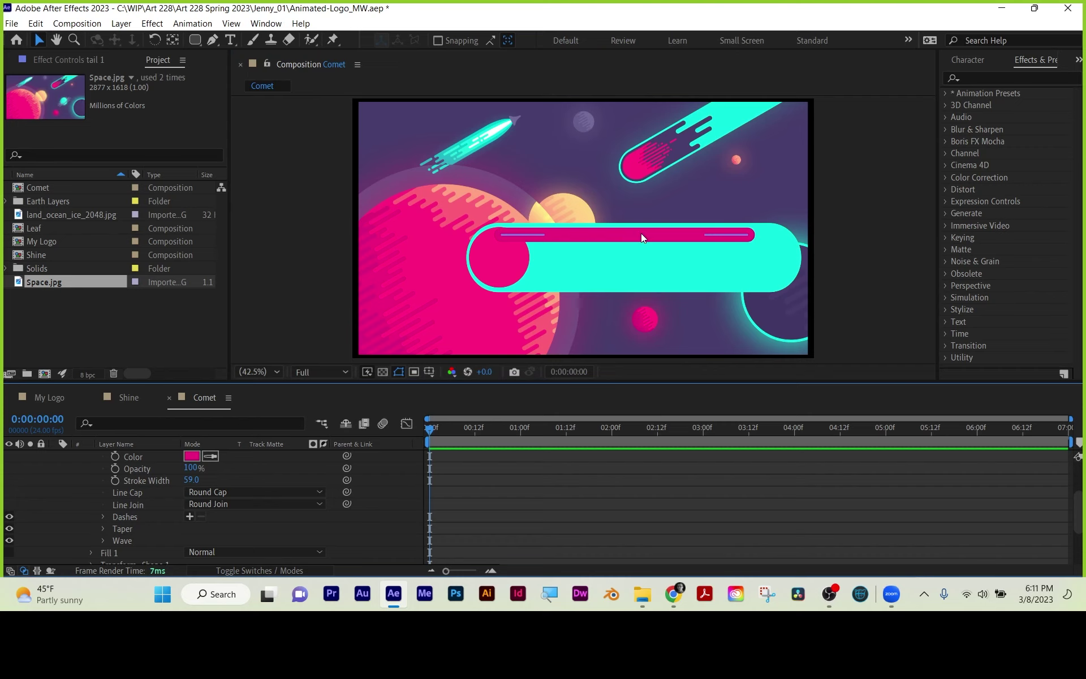
left_click(526, 229)
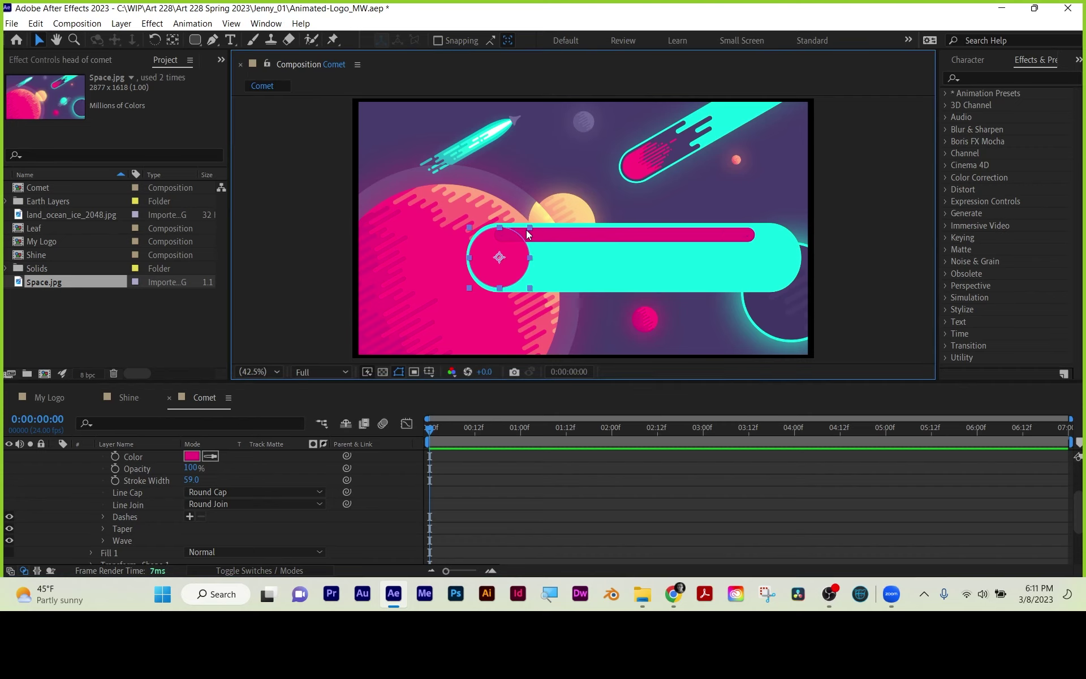
left_click(528, 234)
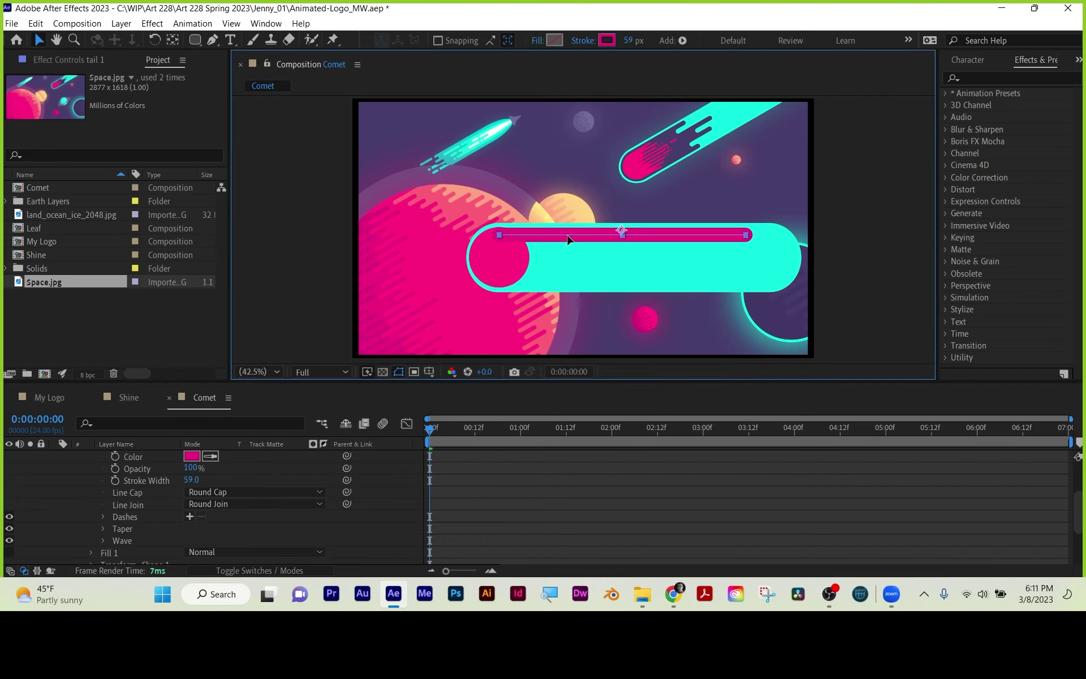
left_click_drag(569, 235, 570, 235)
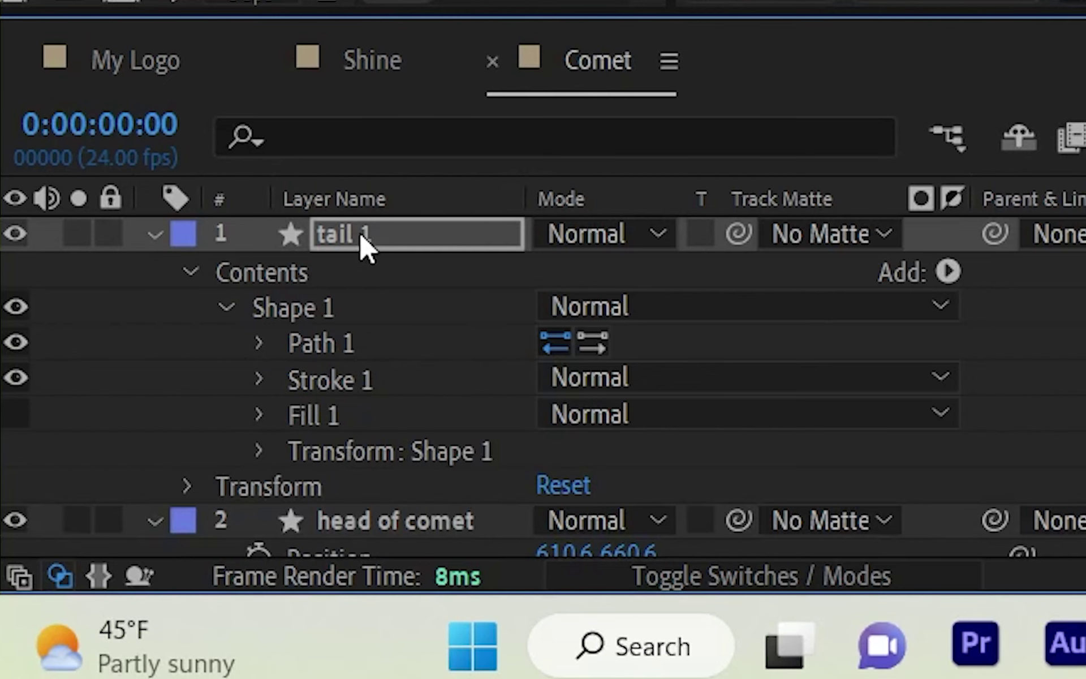
- Create nulls from the tail 1 layer's path with Create Nulls From Paths, using Points Follow Nulls, and close the script window
left_click(124, 458)
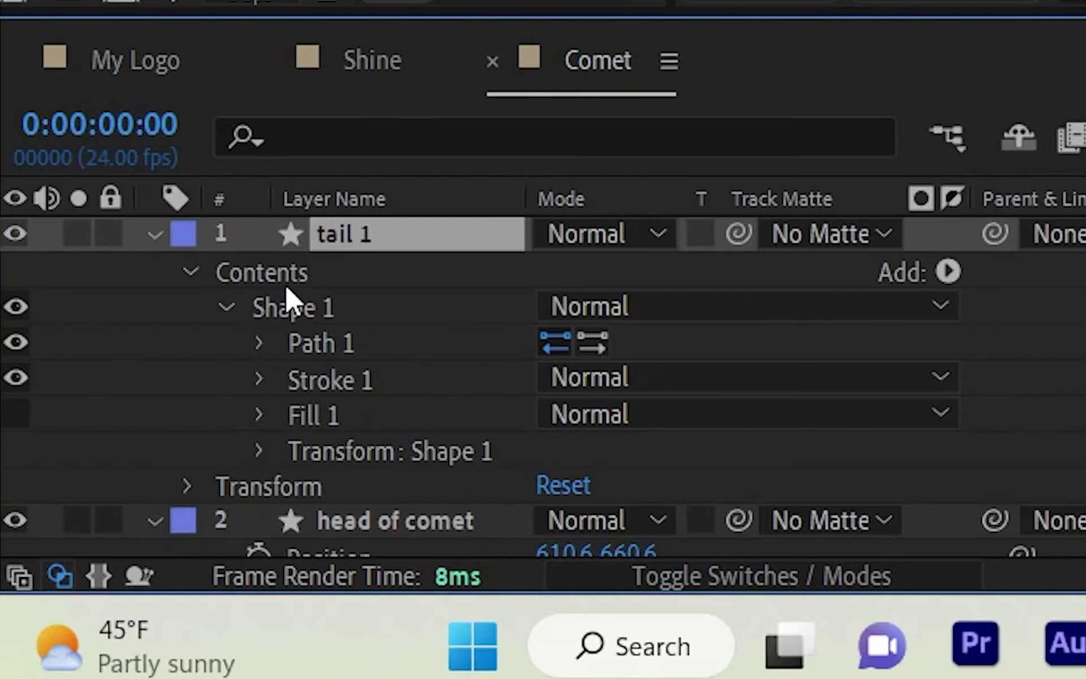
left_click(260, 343)
left_click(390, 380)
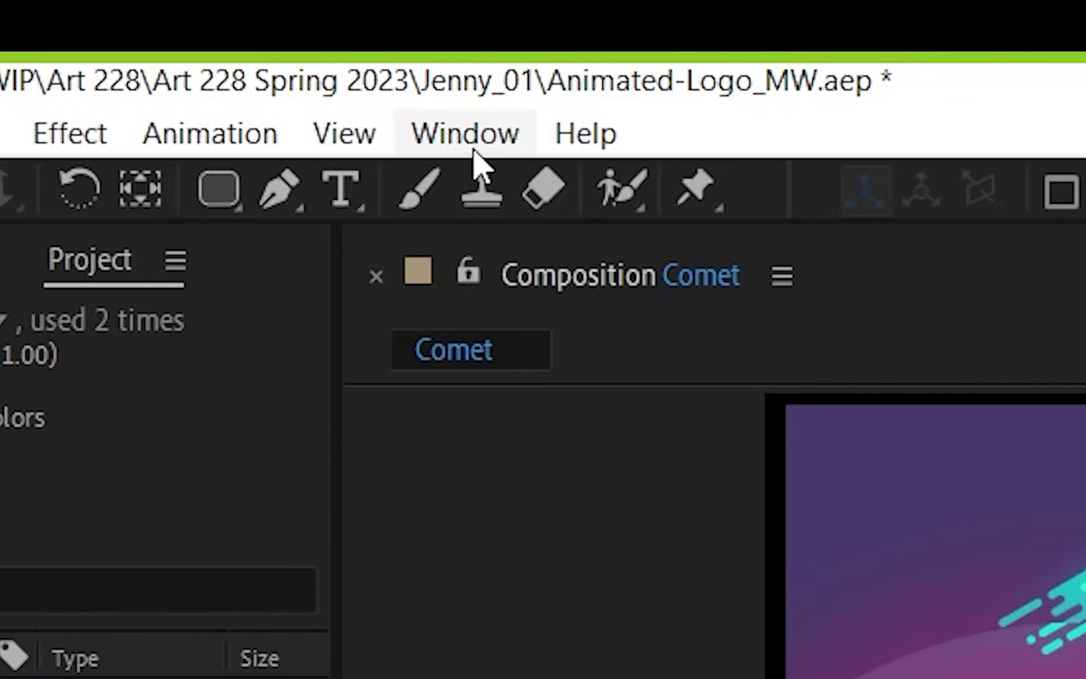
left_click(267, 25)
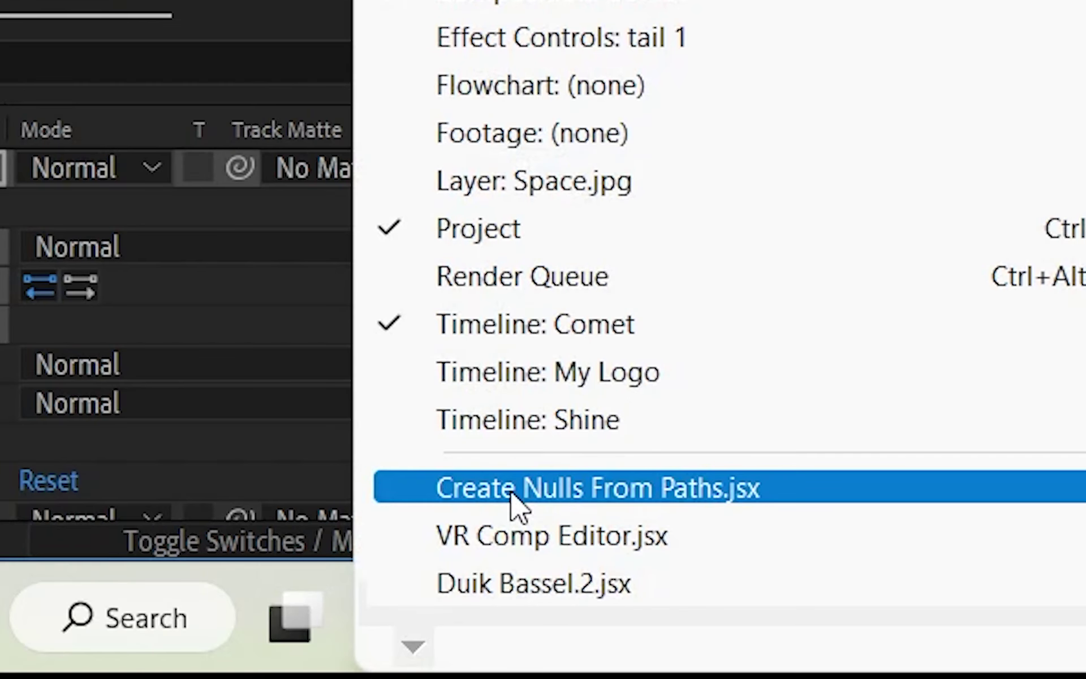
left_click(511, 490)
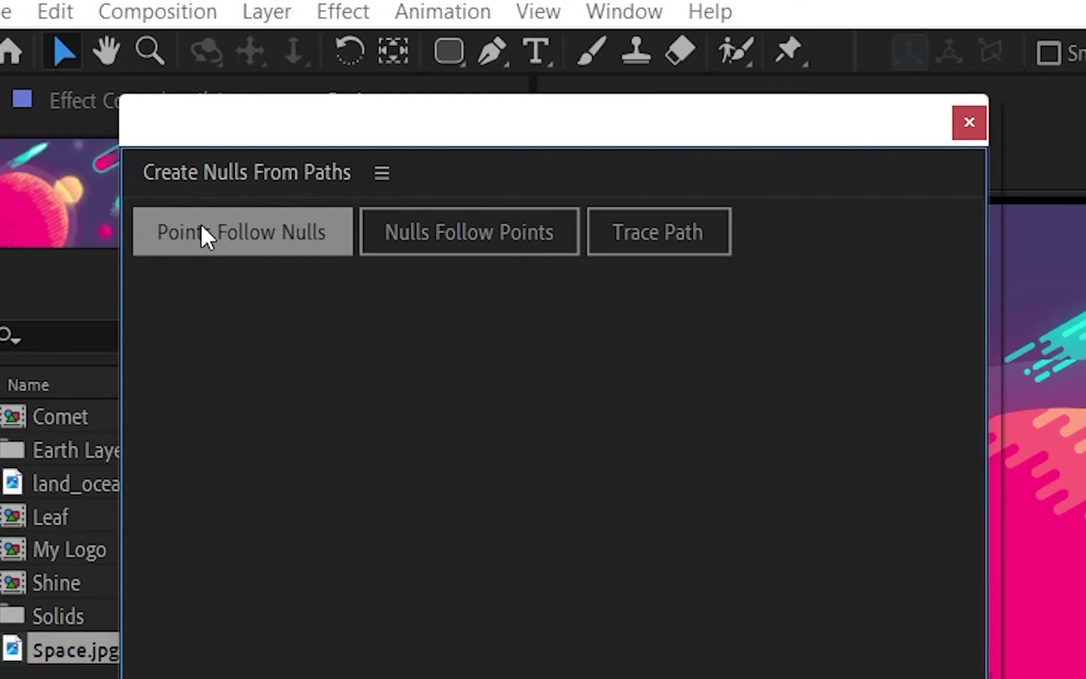
left_click(232, 235)
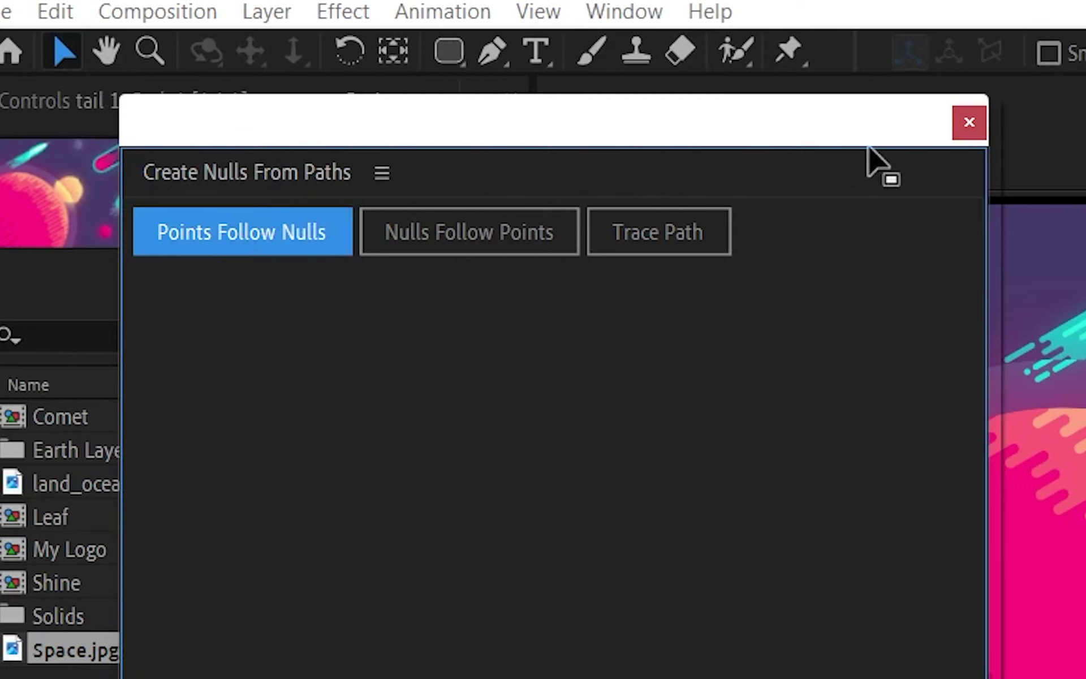
left_click(970, 122)
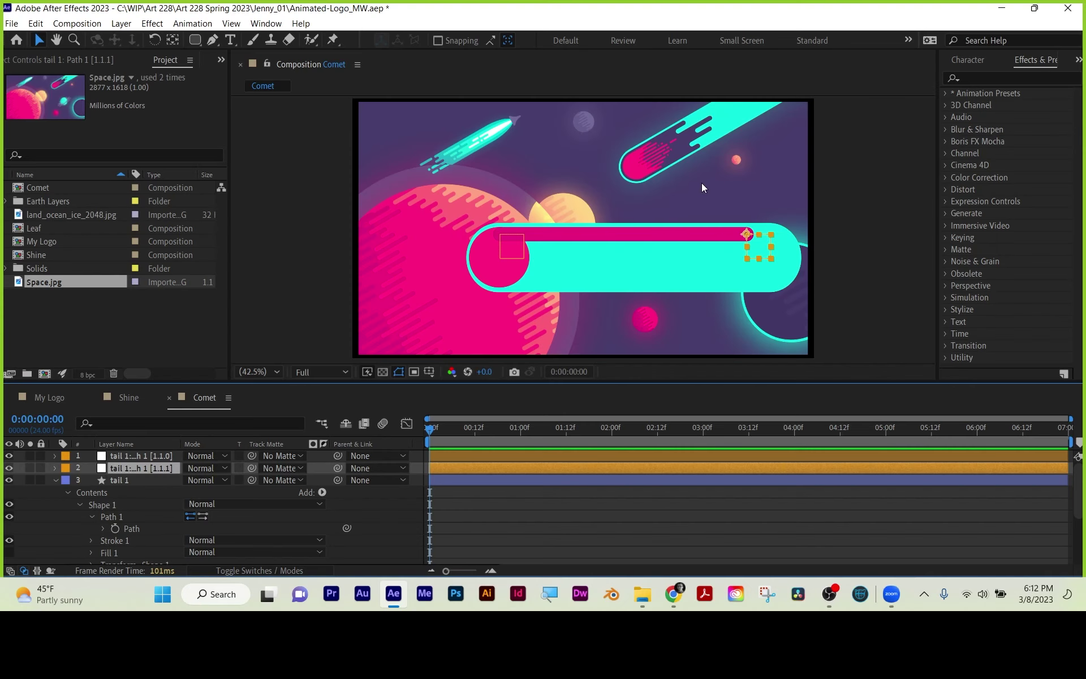
- Rename the null at the line's far end as "null tail" and the other as "null head", and collapse the tail 1 layer's properties
left_click(121, 467)
left_click(127, 457)
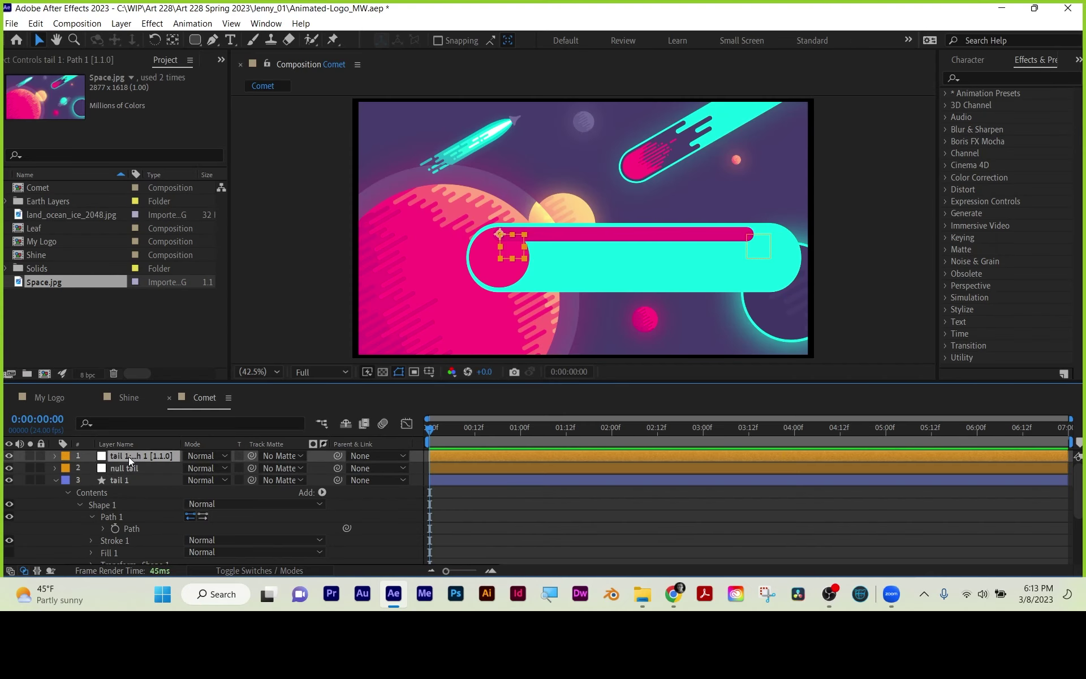
key("Return")
type("null head")
key("Return")
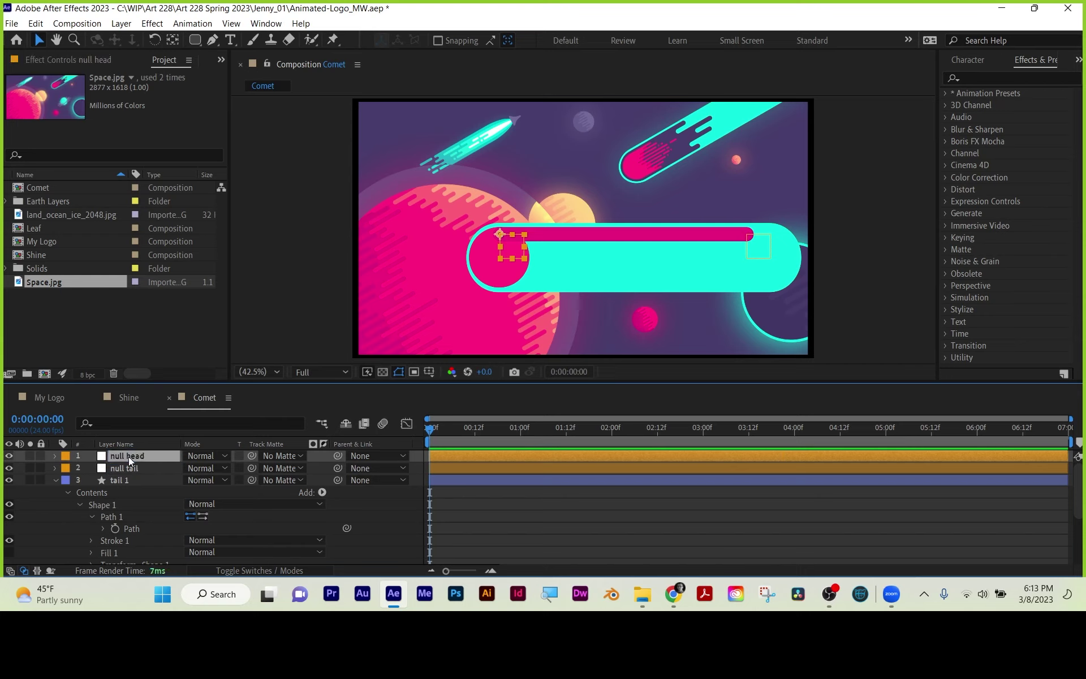
left_click(141, 467)
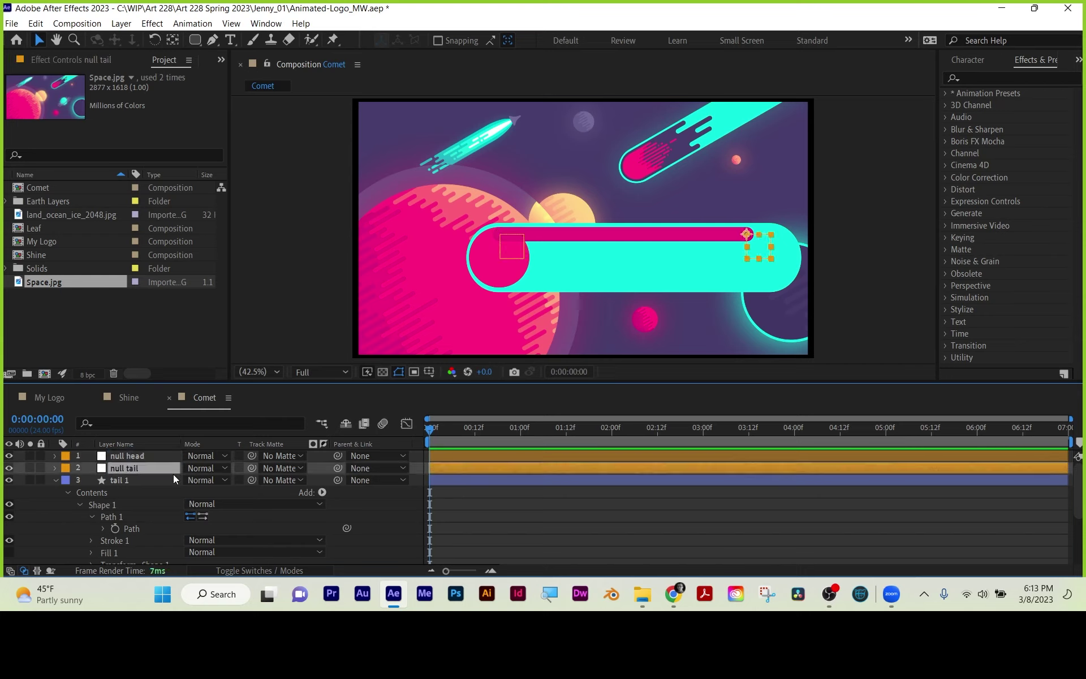
left_click(55, 479)
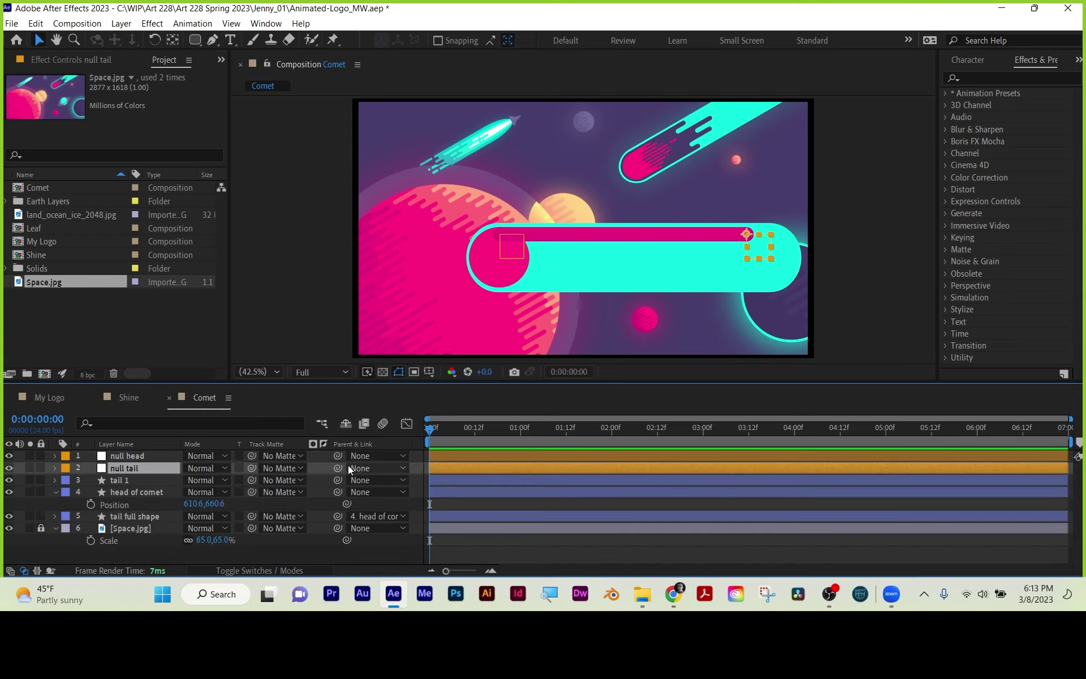
left_click_drag(338, 468, 141, 490)
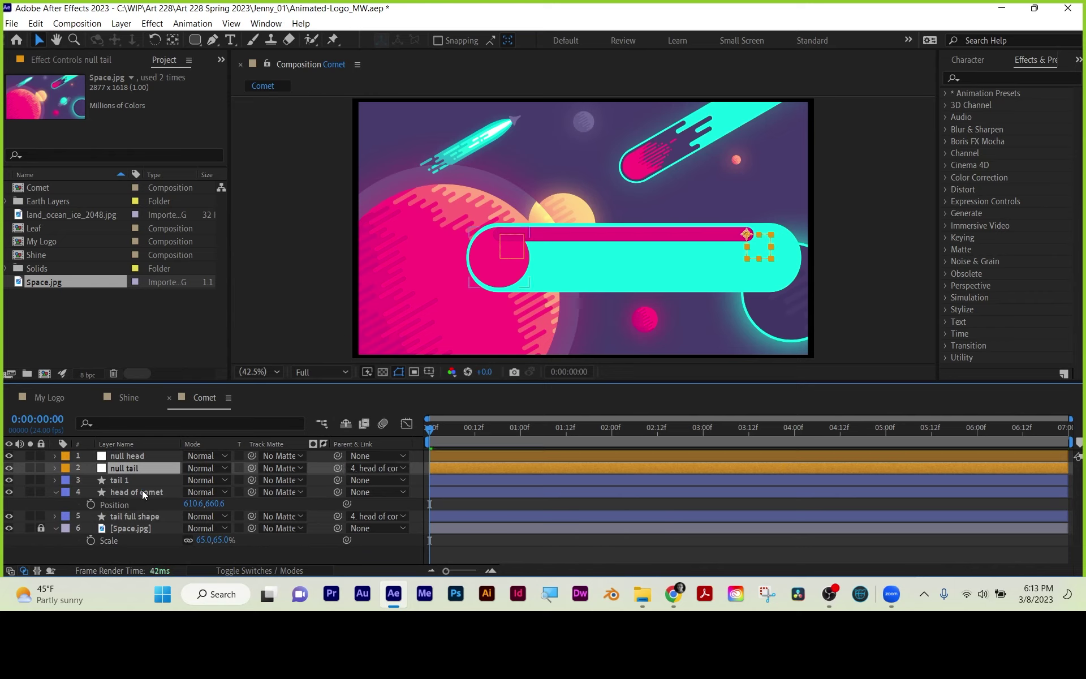
left_click(134, 455)
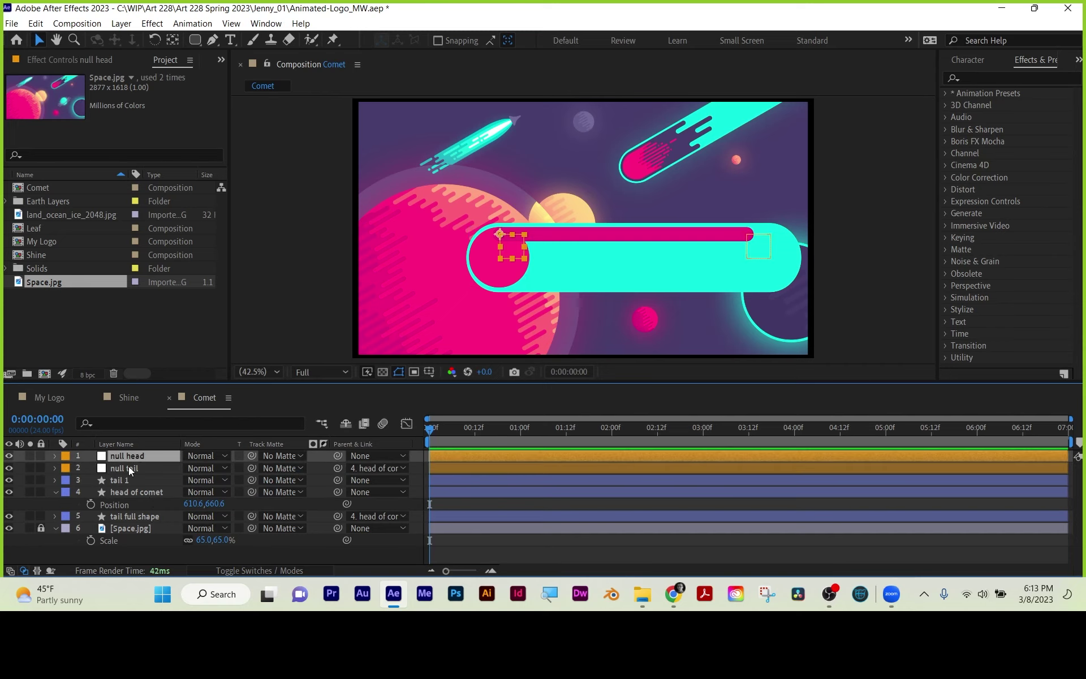
left_click(127, 467)
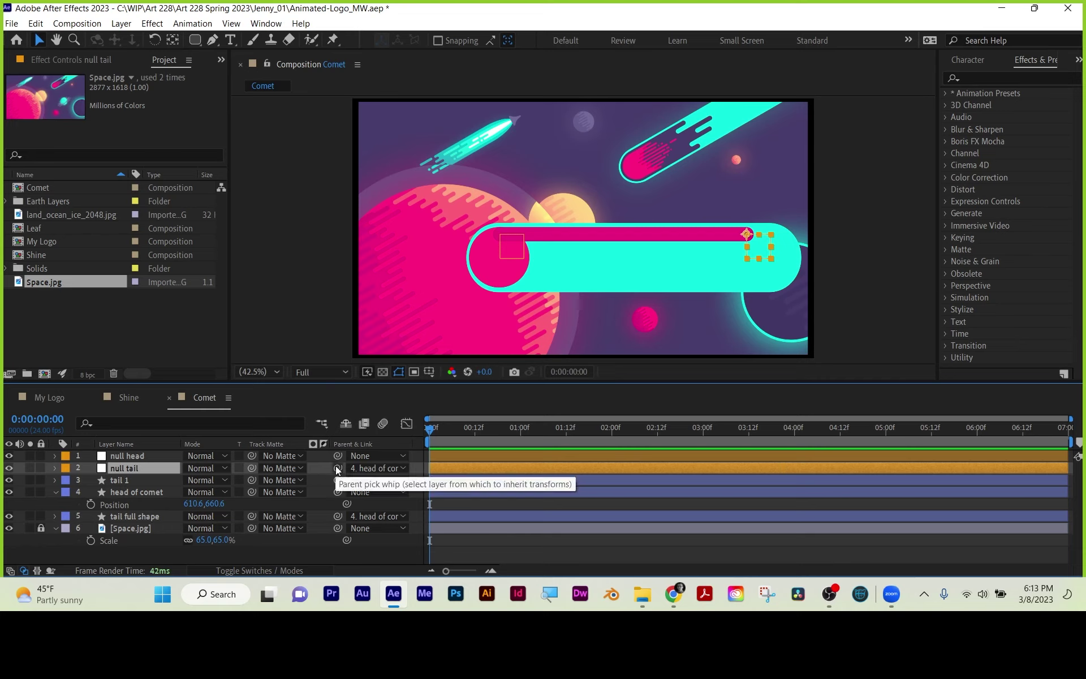
left_click(365, 467)
left_click(380, 360)
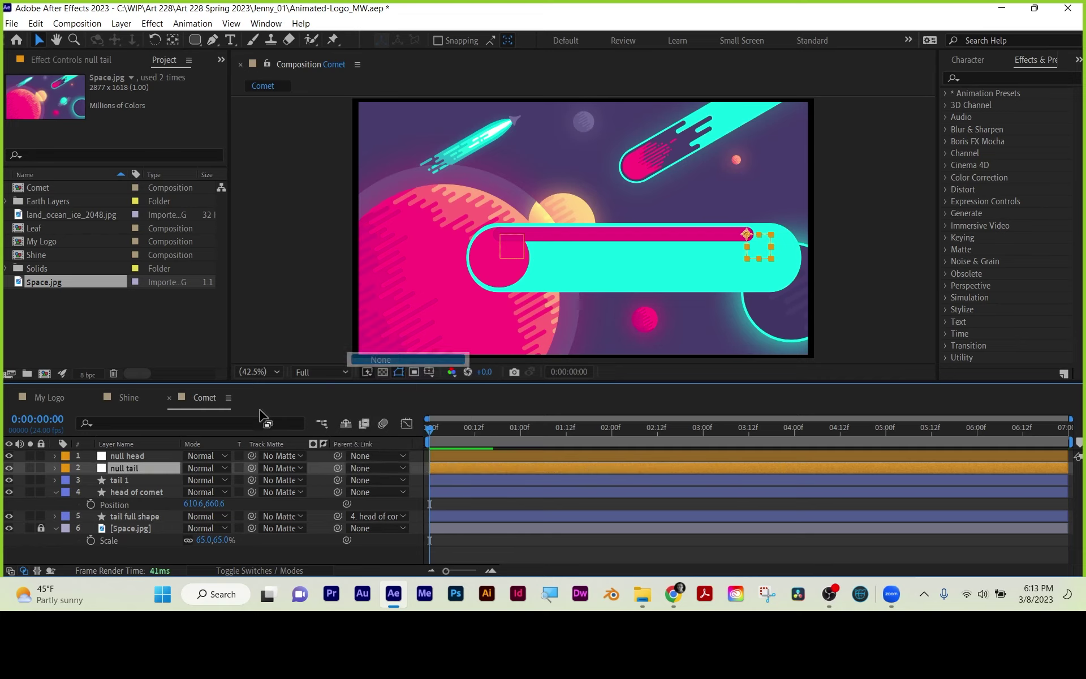
- Parent the null head layer to head of comet
left_click(131, 456)
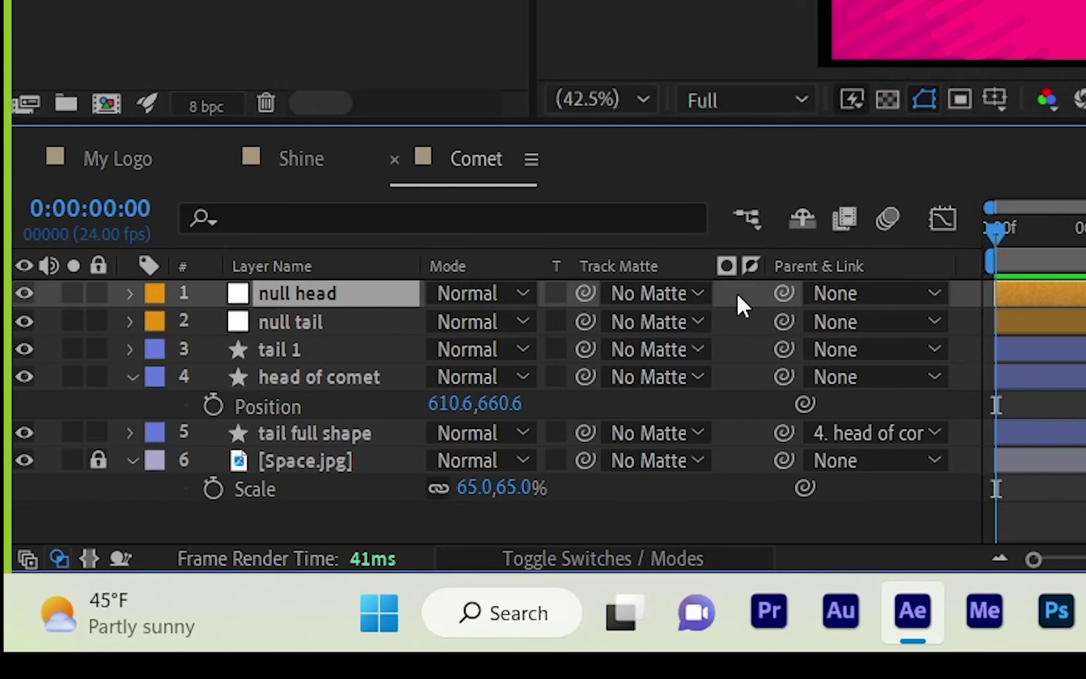
left_click_drag(786, 286, 379, 380)
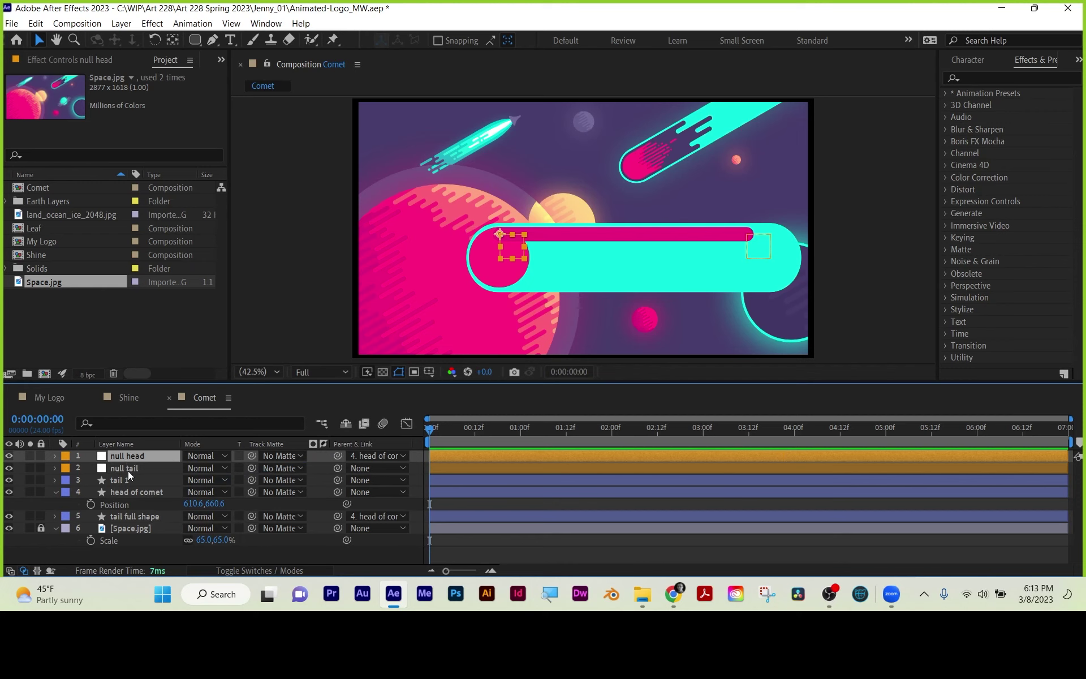
- Reveal the null tail layer's Position property and separate its dimensions into X and Y
left_click(298, 325)
key("p")
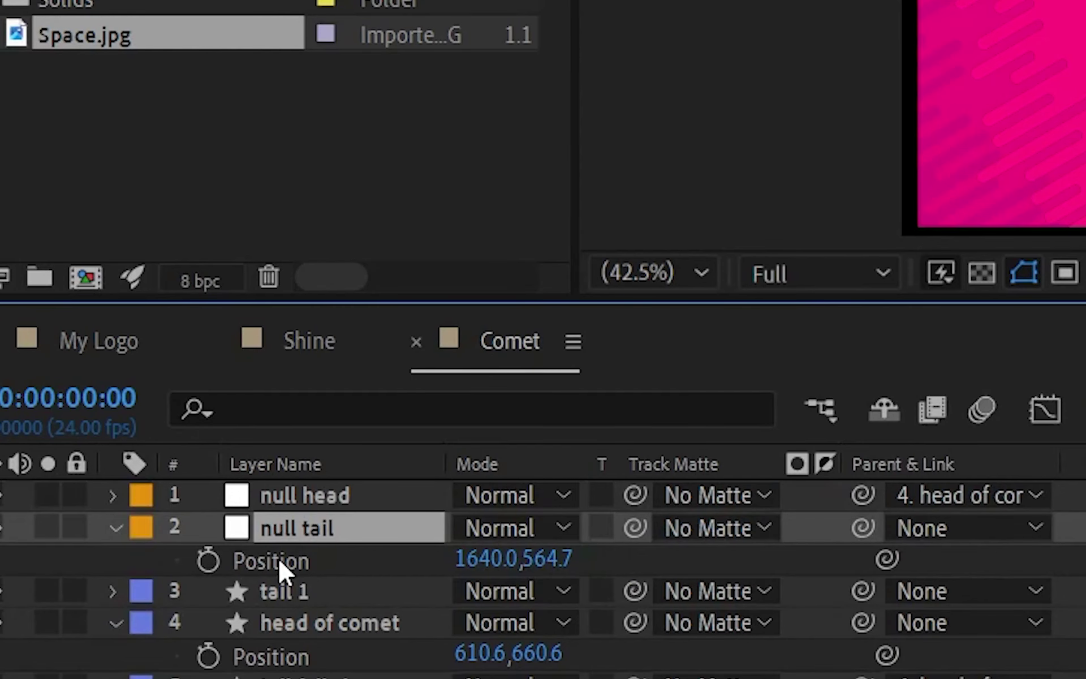
right_click(279, 561)
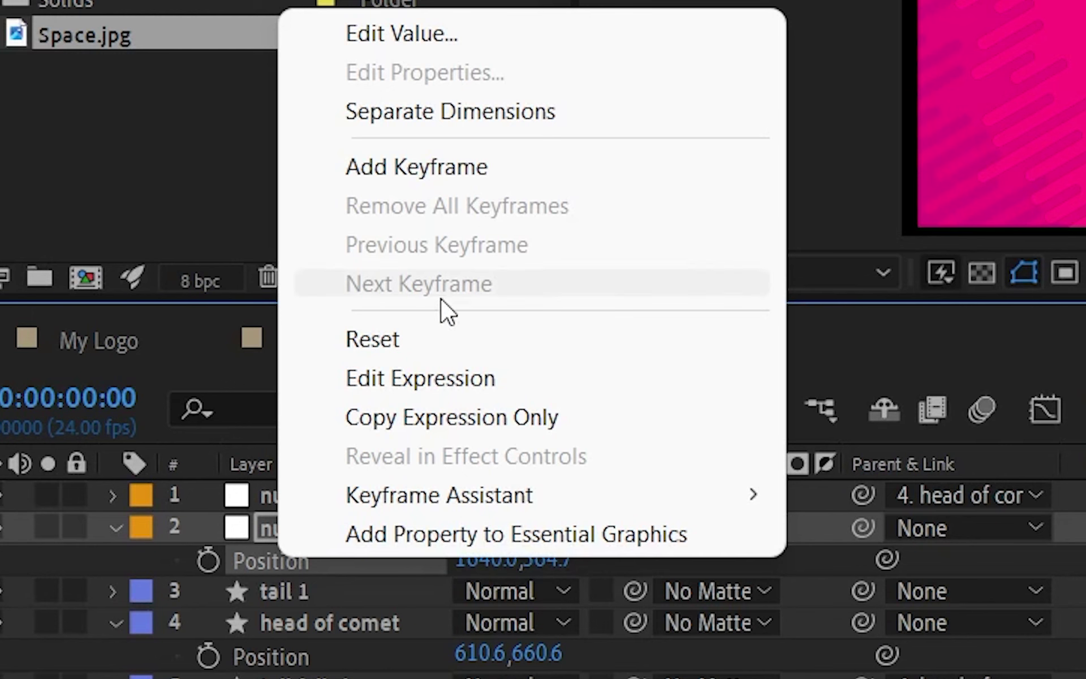
left_click(488, 110)
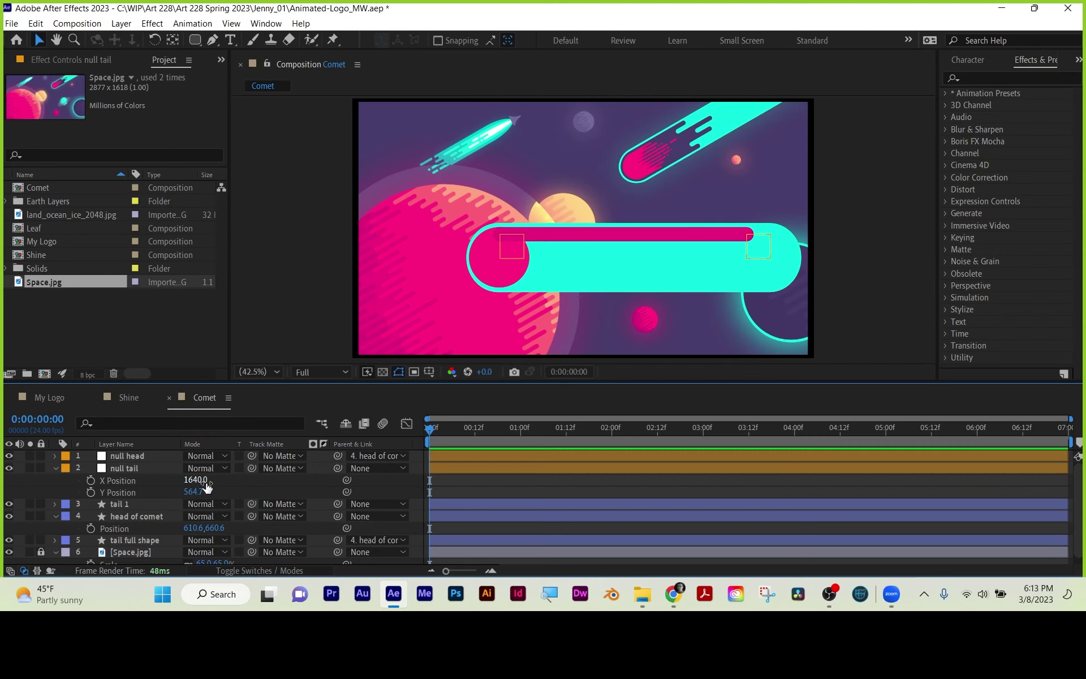
- Try changing the null tail's X Position to test the line's movement, and undo the change
mouse_move(208, 480)
left_mouse_down()
mouse_move(185, 476)
mouse_move(194, 468)
left_mouse_up()
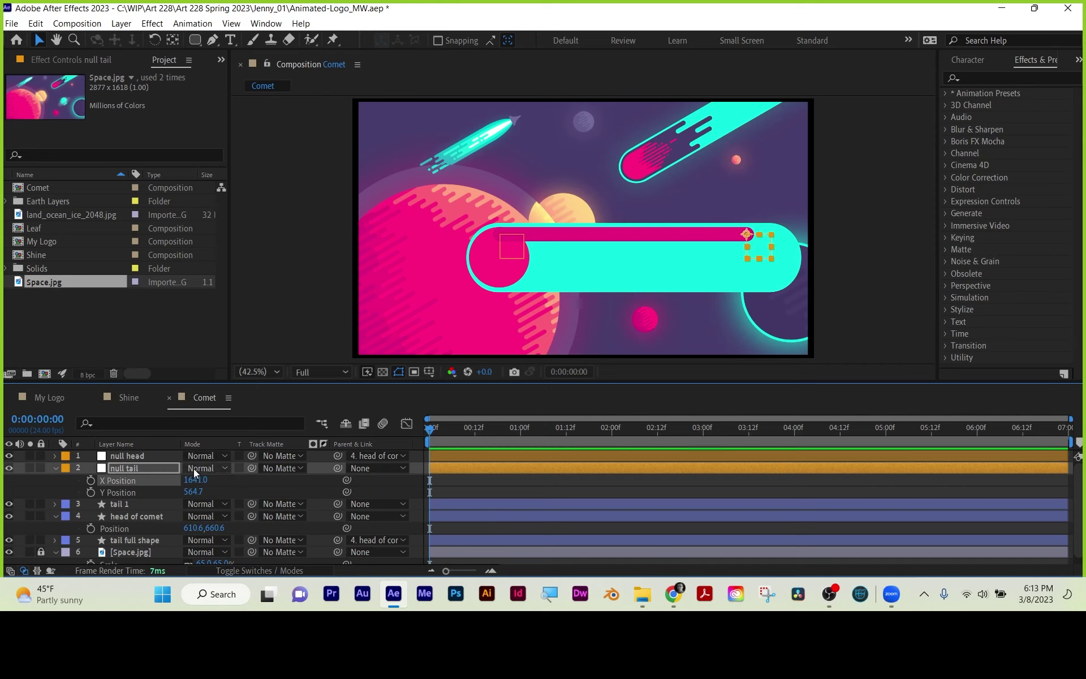
left_click(212, 493)
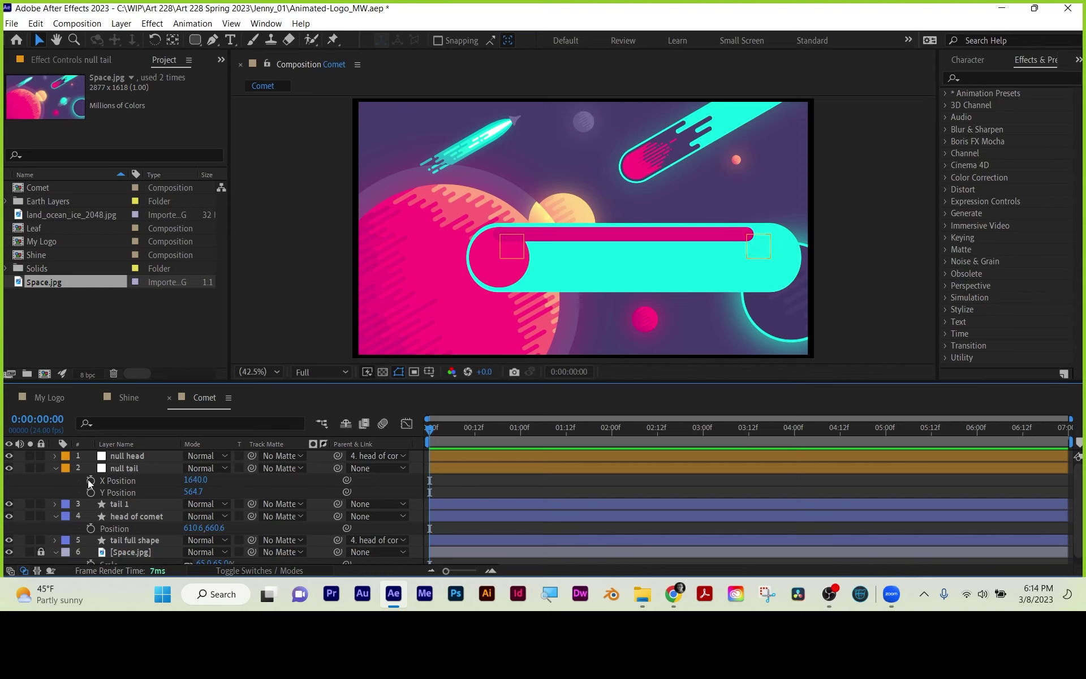
left_click_drag(198, 480, 170, 471)
key("ctrl+z")
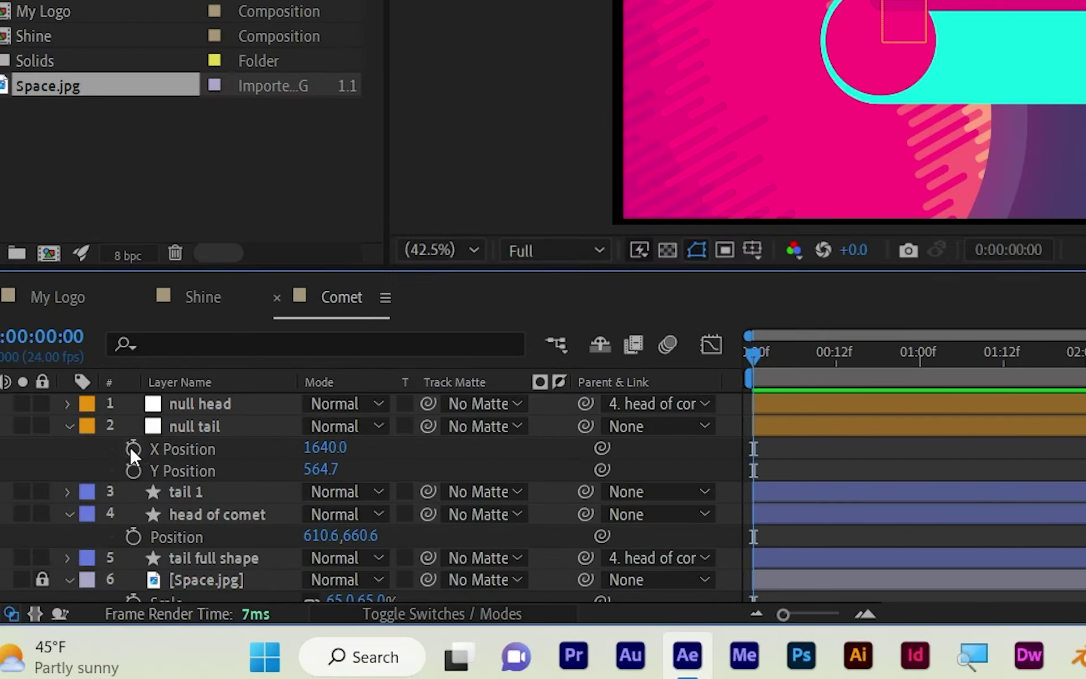
- Add the expression wiggle(2,30) to the null tail's X Position and preview the animation
left_click(132, 448, "alt")
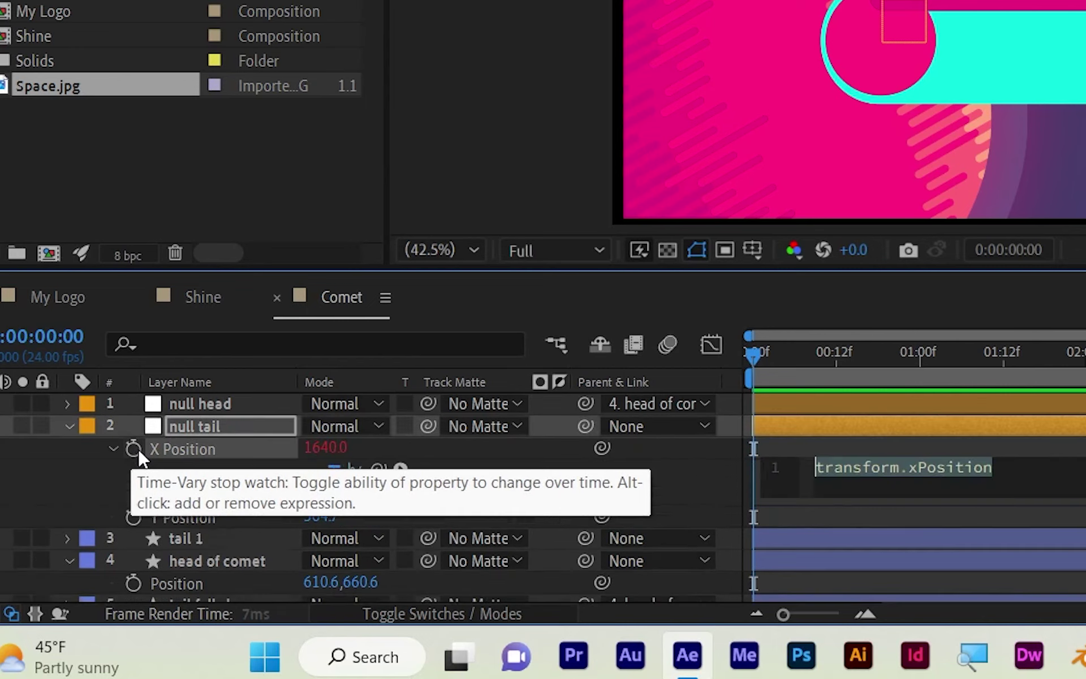
type("wi")
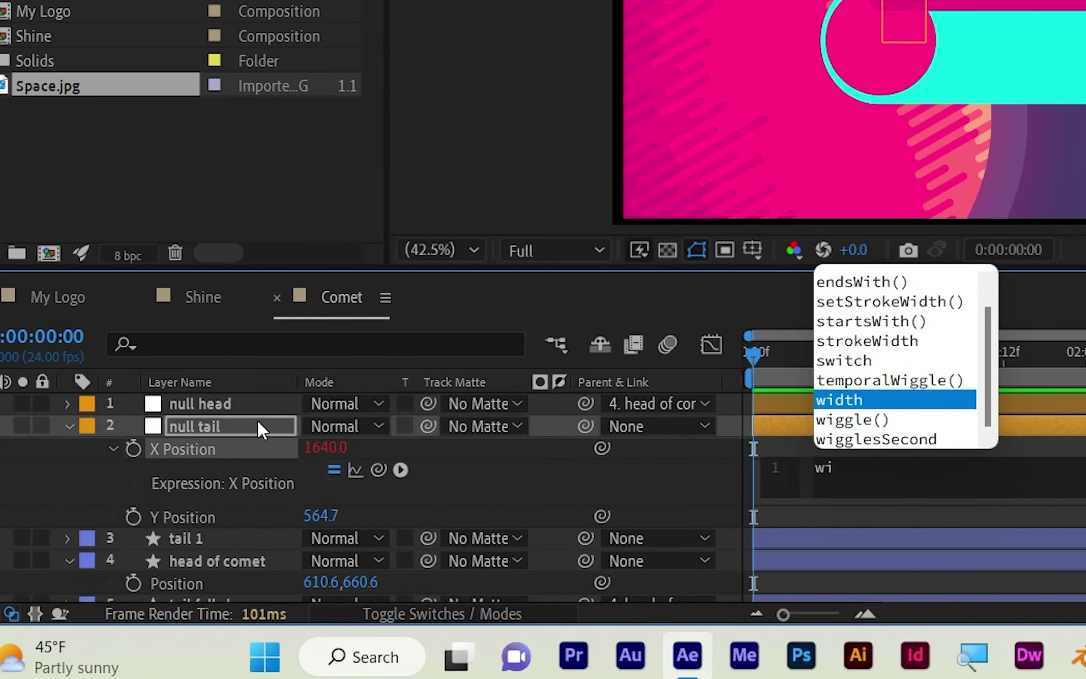
left_click(851, 419)
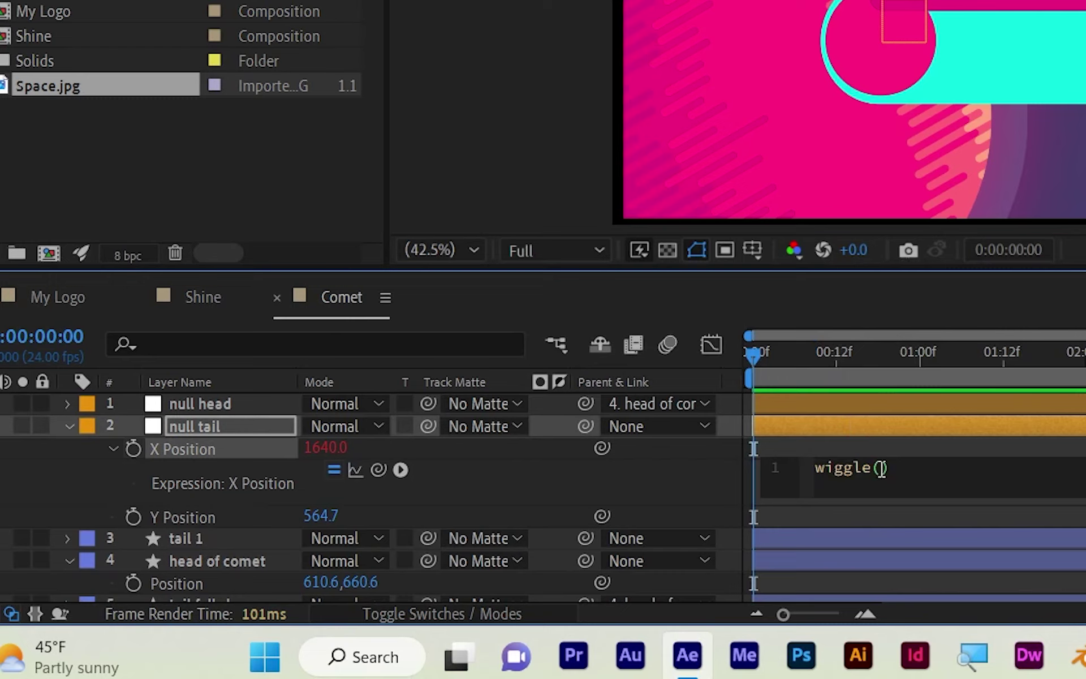
type("2,30")
left_click(947, 448)
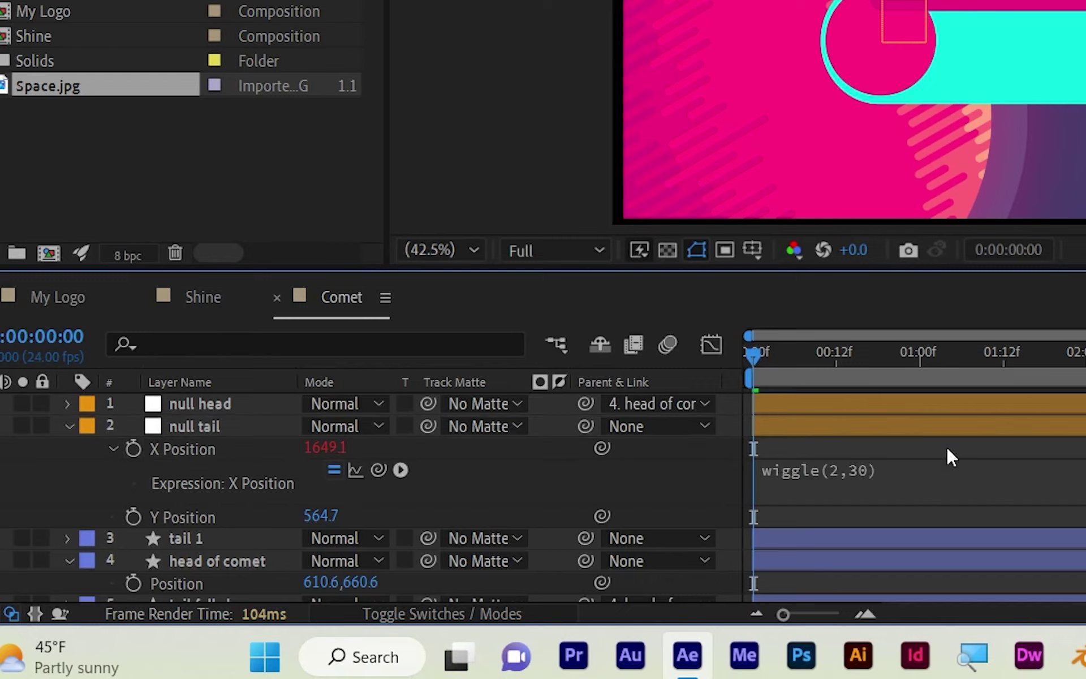
key("space")
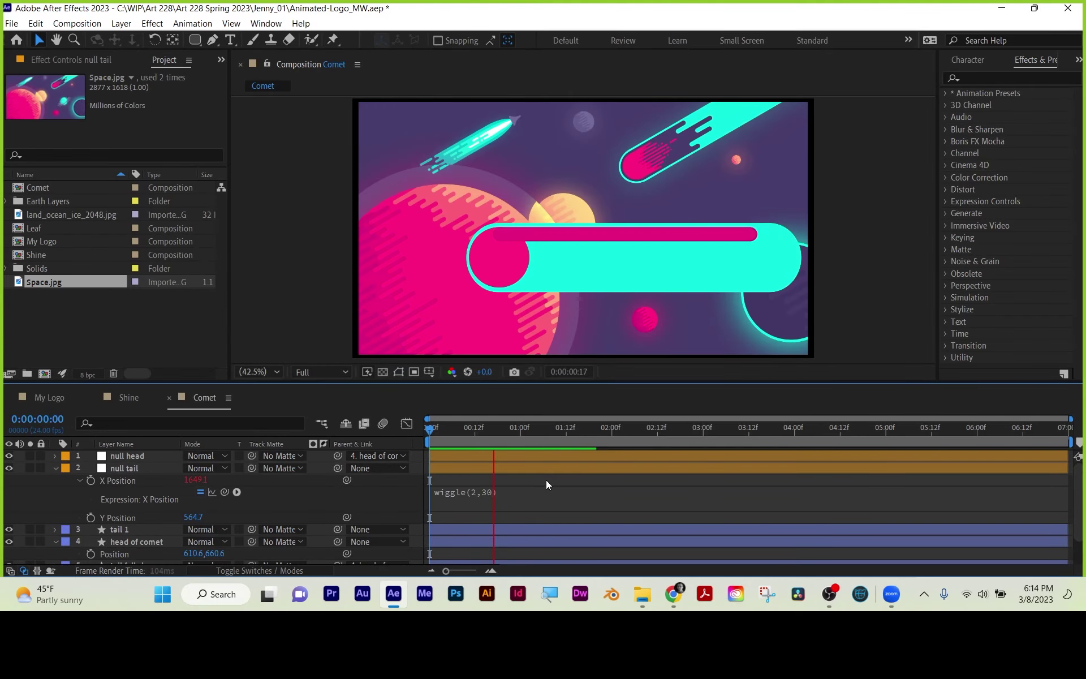
- Change the null tail's X Position expression to wiggle(6,90) and preview the faster, wider motion
left_click(478, 495)
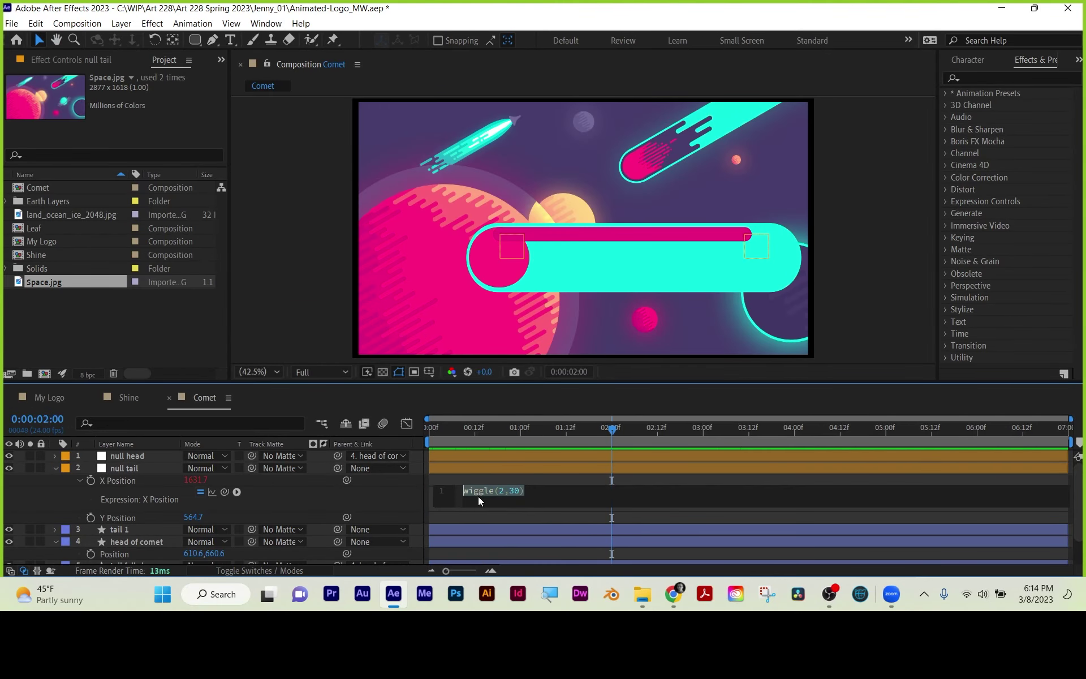
double_click(502, 490)
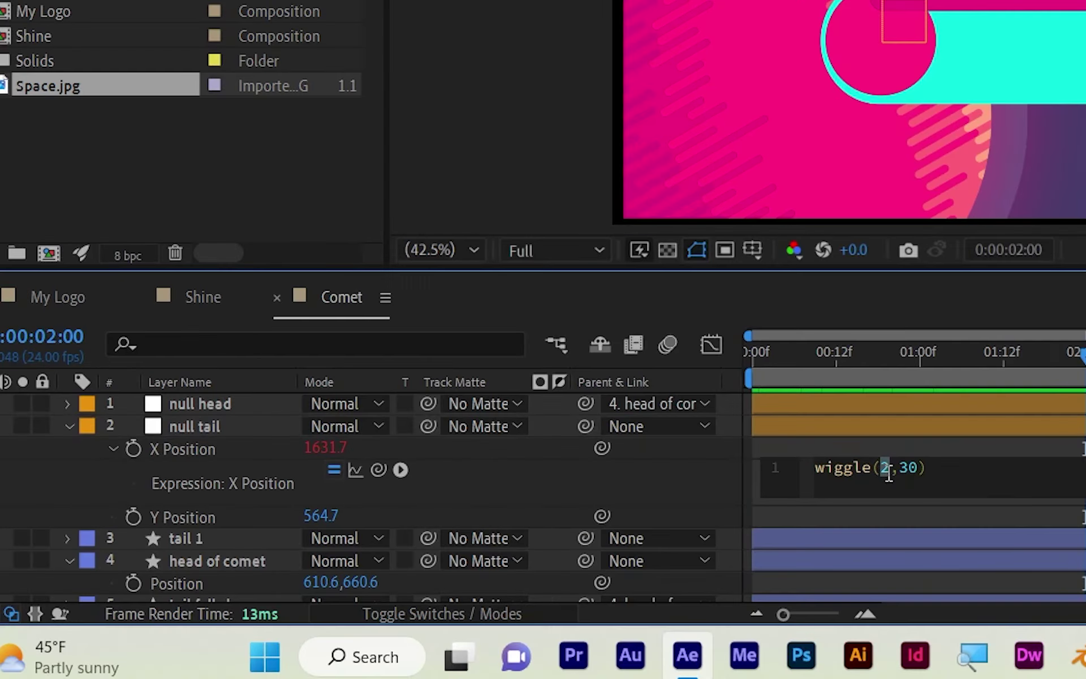
type("6")
double_click(907, 467)
left_click(941, 445)
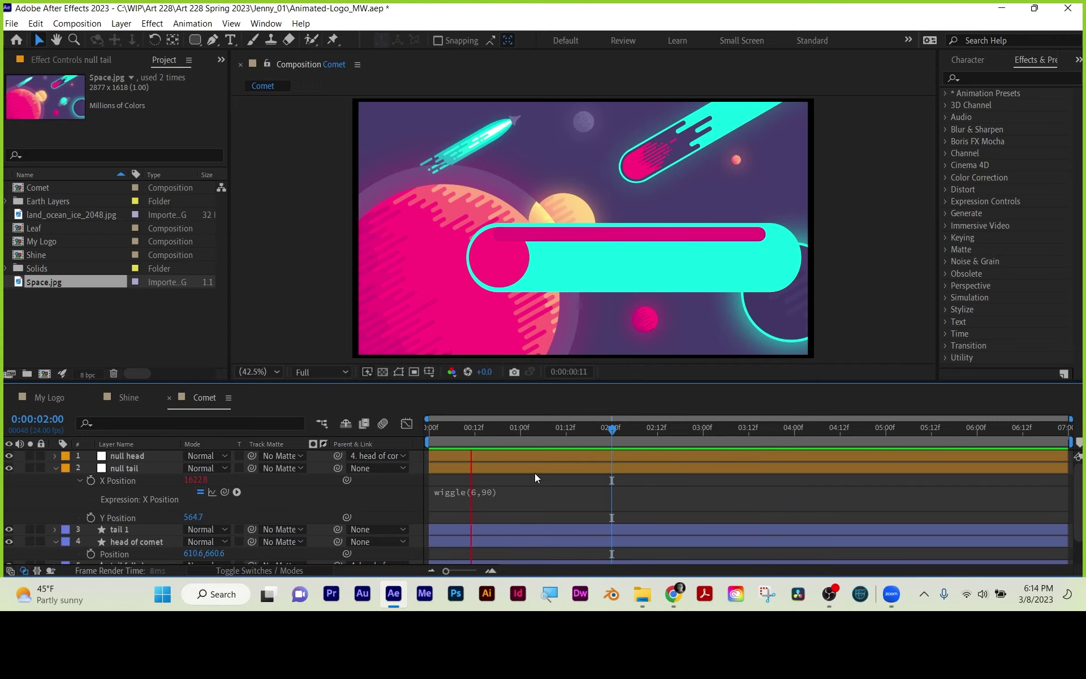
- Pre-compose the null head, null tail and tail 1 layers into a composition named "tail 1"
left_click(117, 478)
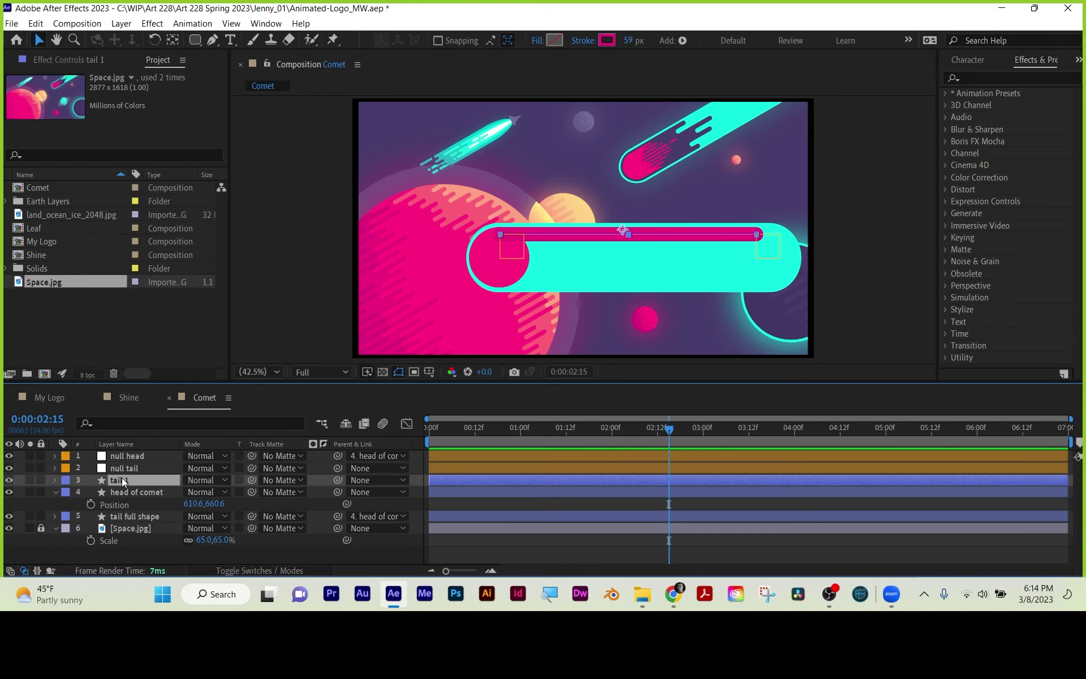
left_click(128, 455, "shift")
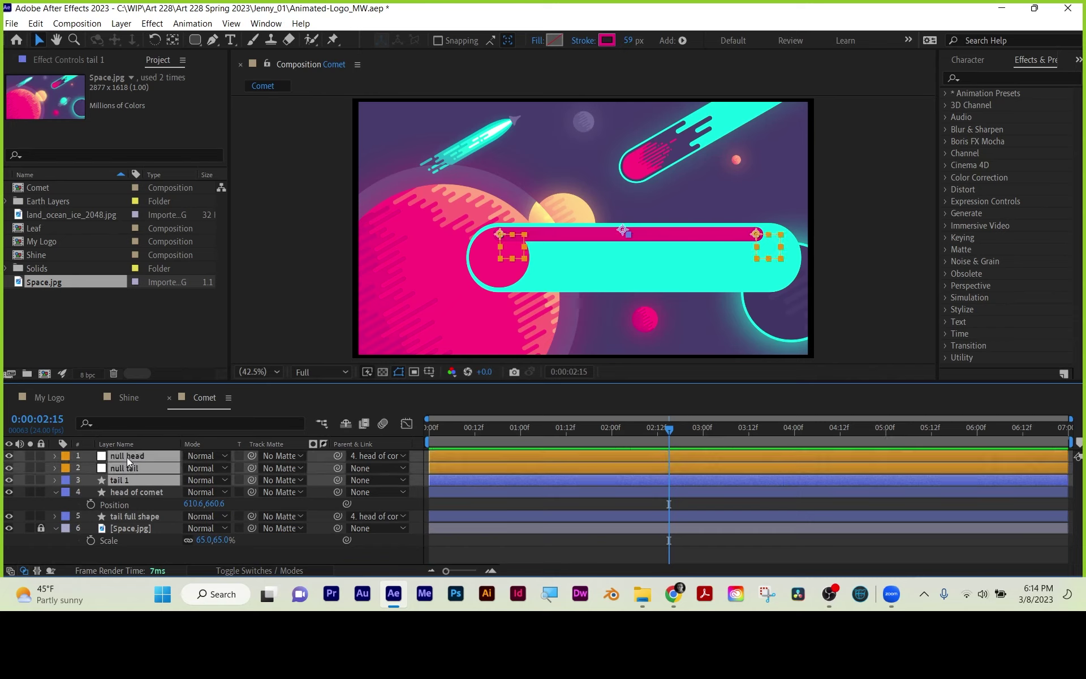
right_click(127, 457)
left_click(185, 365)
left_click(488, 212)
left_click(613, 292)
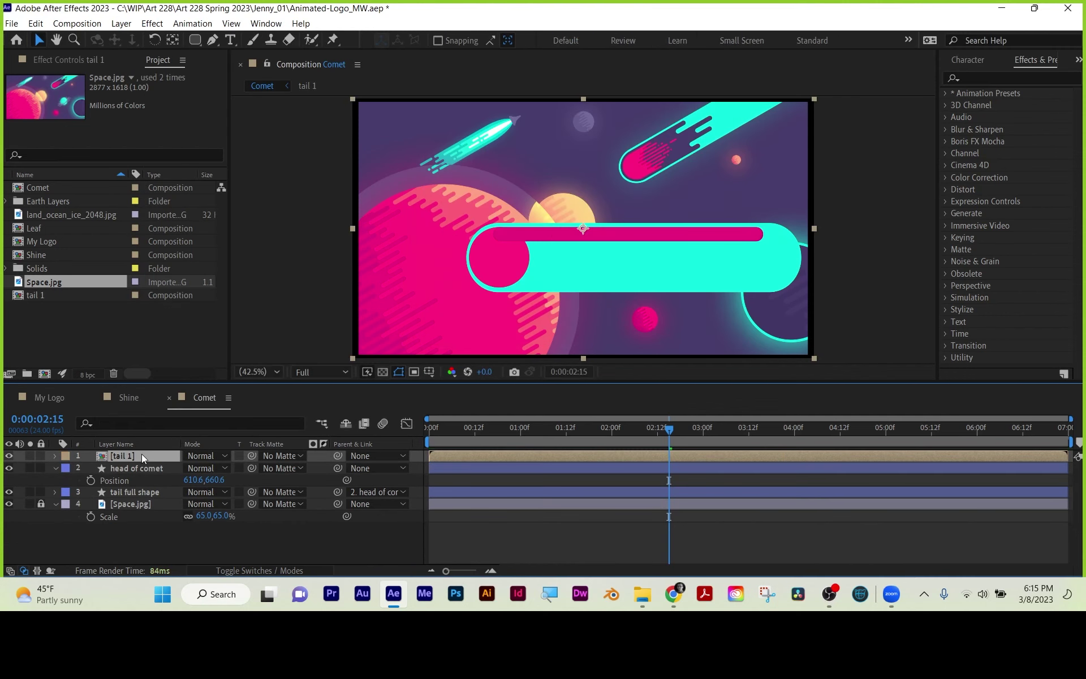
- Duplicate the tail 1 precomp layer in the Comet timeline and delete the copy
key("ctrl+d")
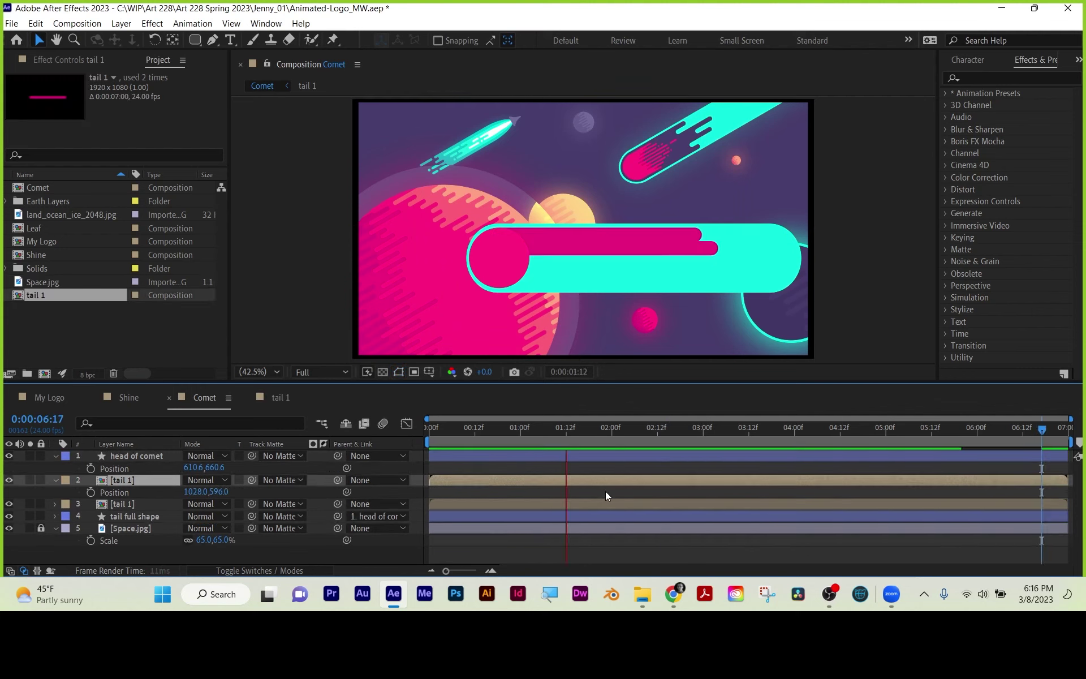
left_click(130, 481)
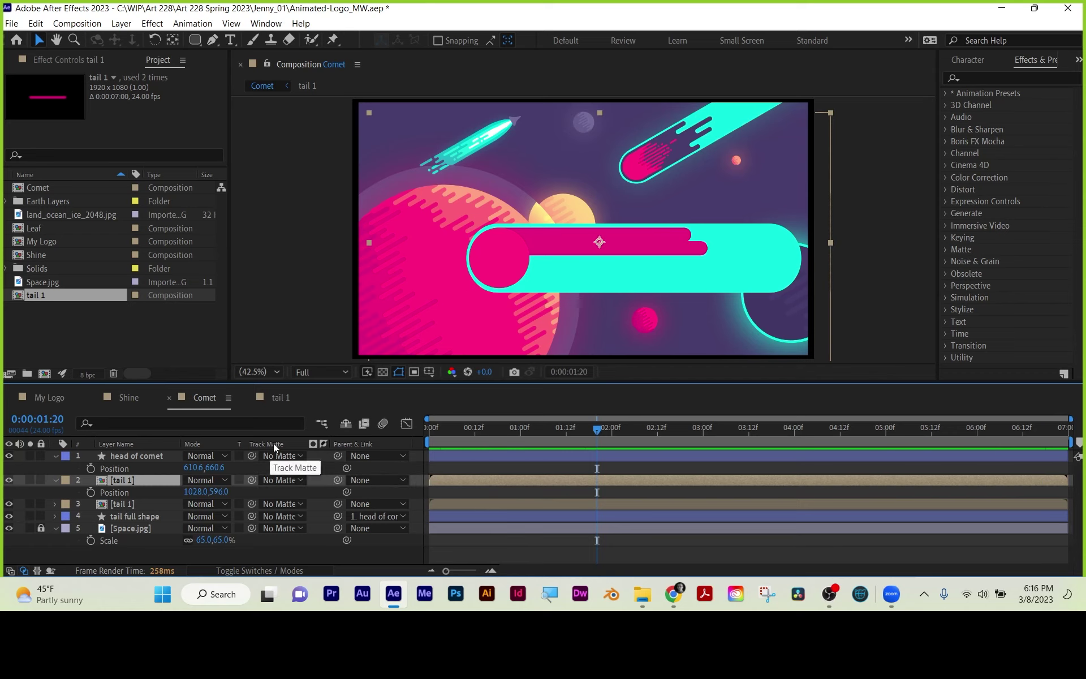
key("Delete")
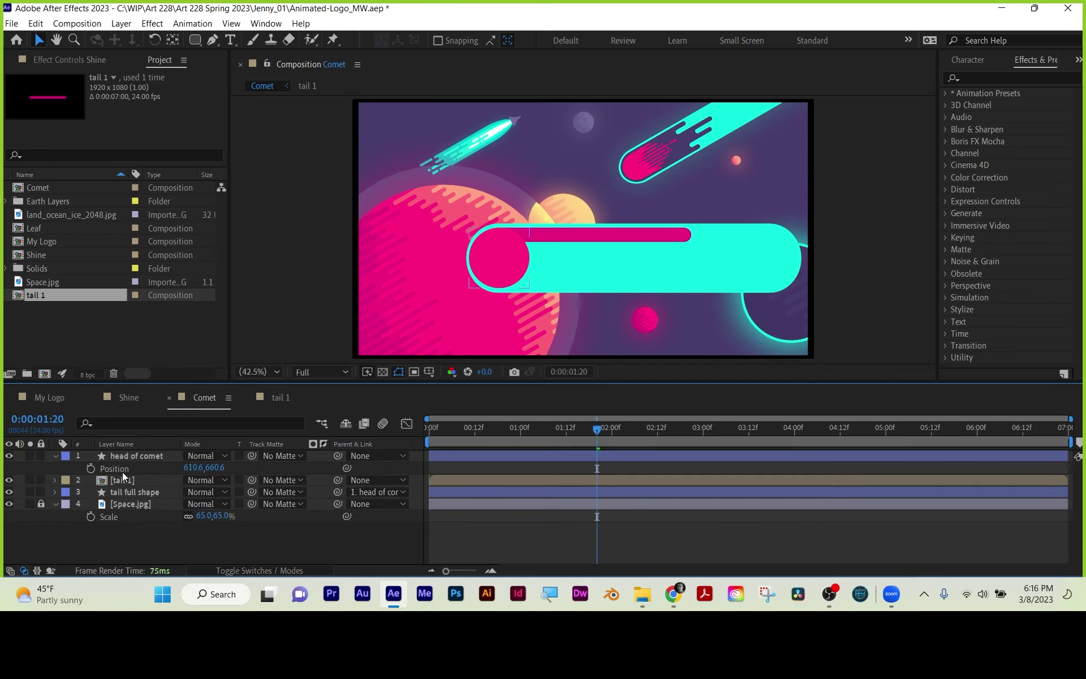
- Set the null tail's X Position expression inside the tail 1 precomp to wiggle(6,90), and close that composition
left_click(168, 480)
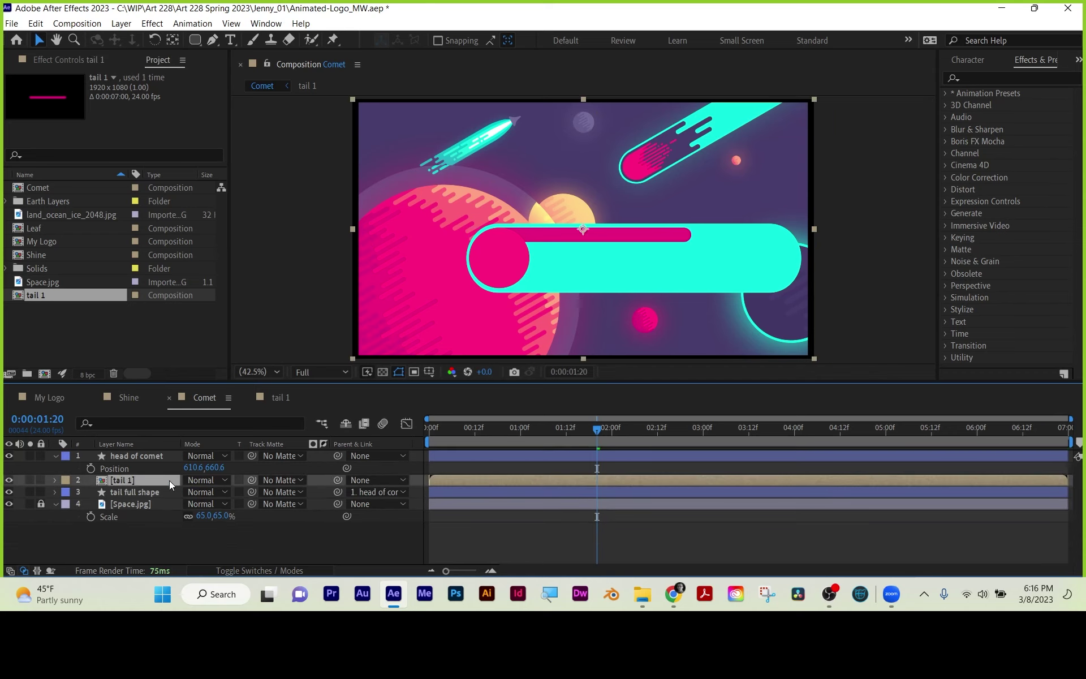
double_click(120, 480)
left_click(489, 492)
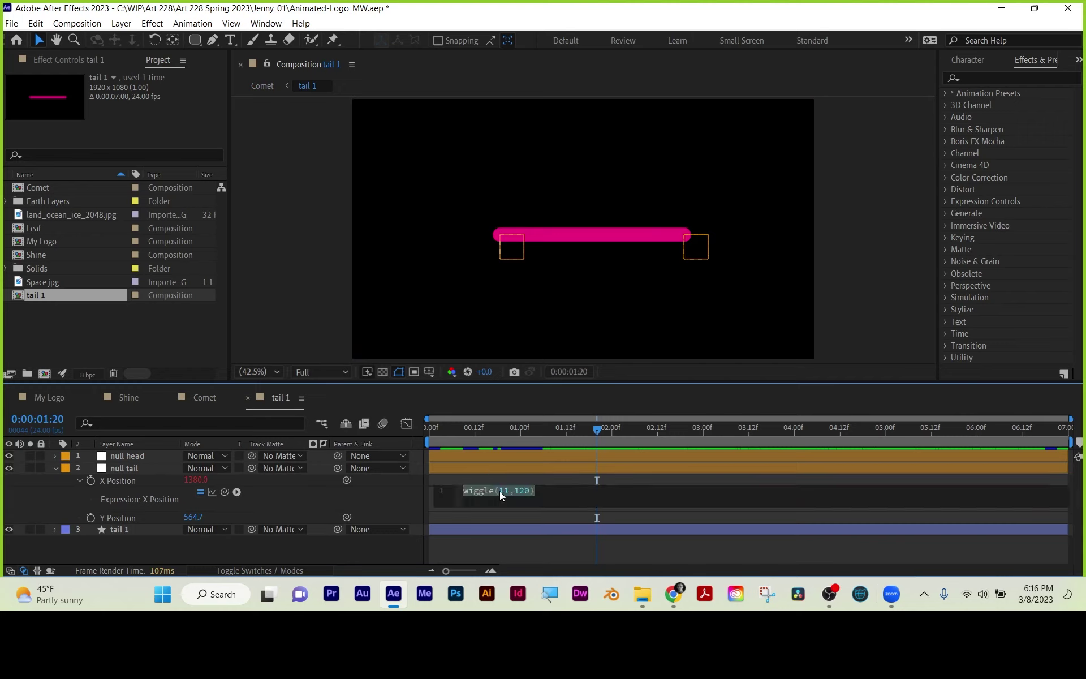
type("6")
double_click(521, 491)
type("90")
left_click(533, 543)
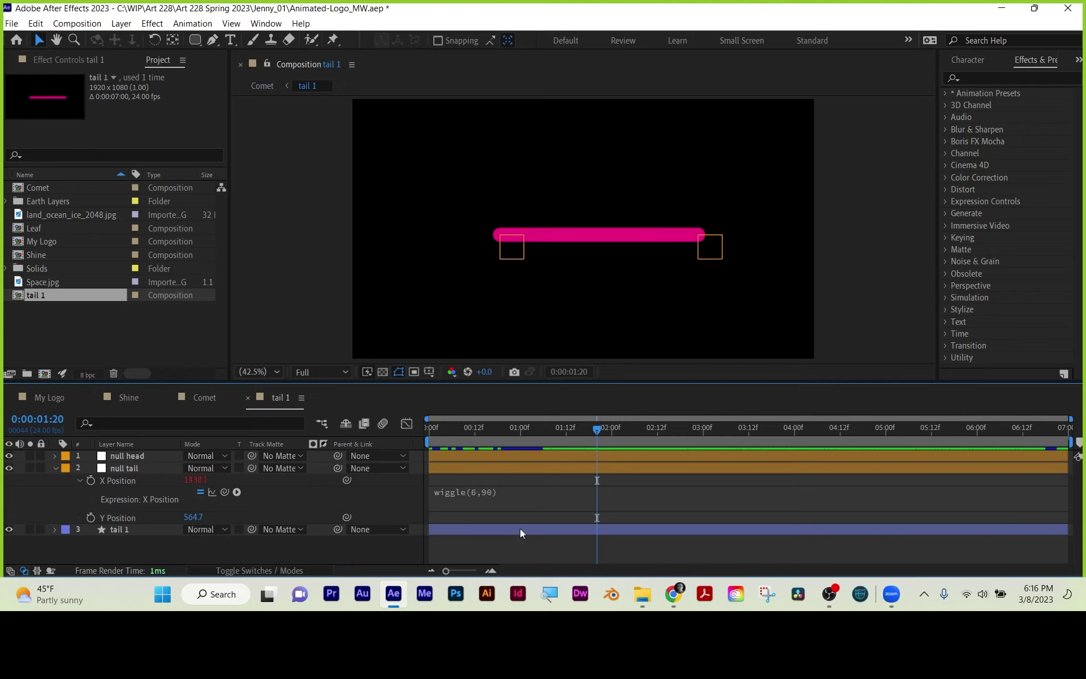
left_click(248, 398)
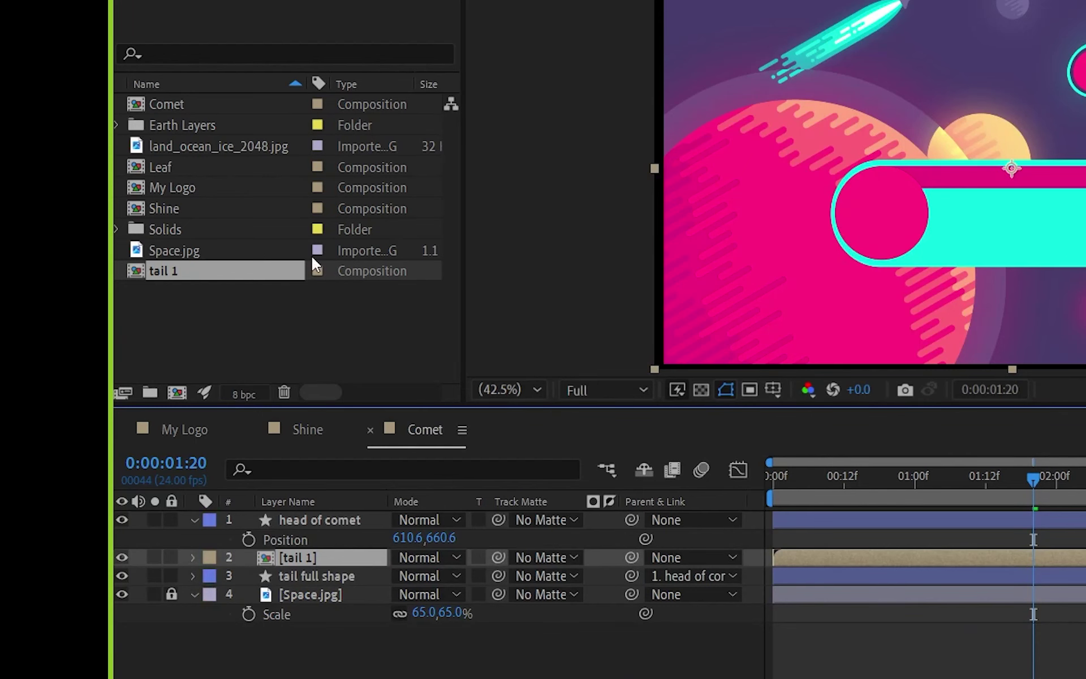
- Duplicate the tail 1 composition in the project as tail 2 and place it above the tail 1 layer in Comet
left_click(35, 291)
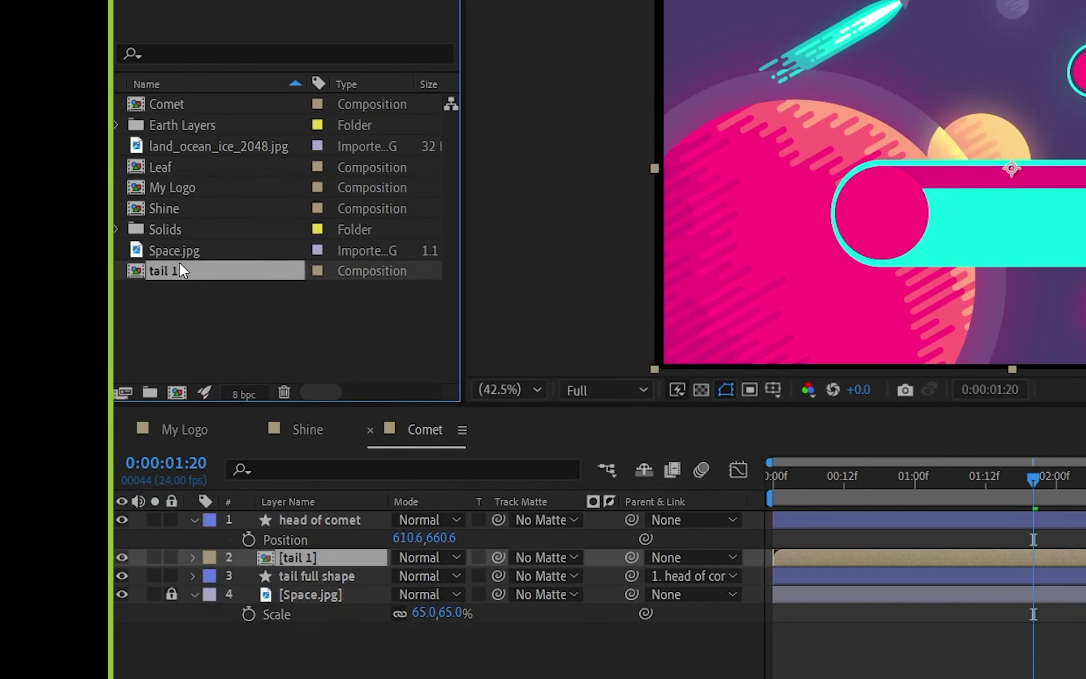
key("ctrl+d")
type("2")
key("Return")
left_click_drag(175, 293, 225, 545)
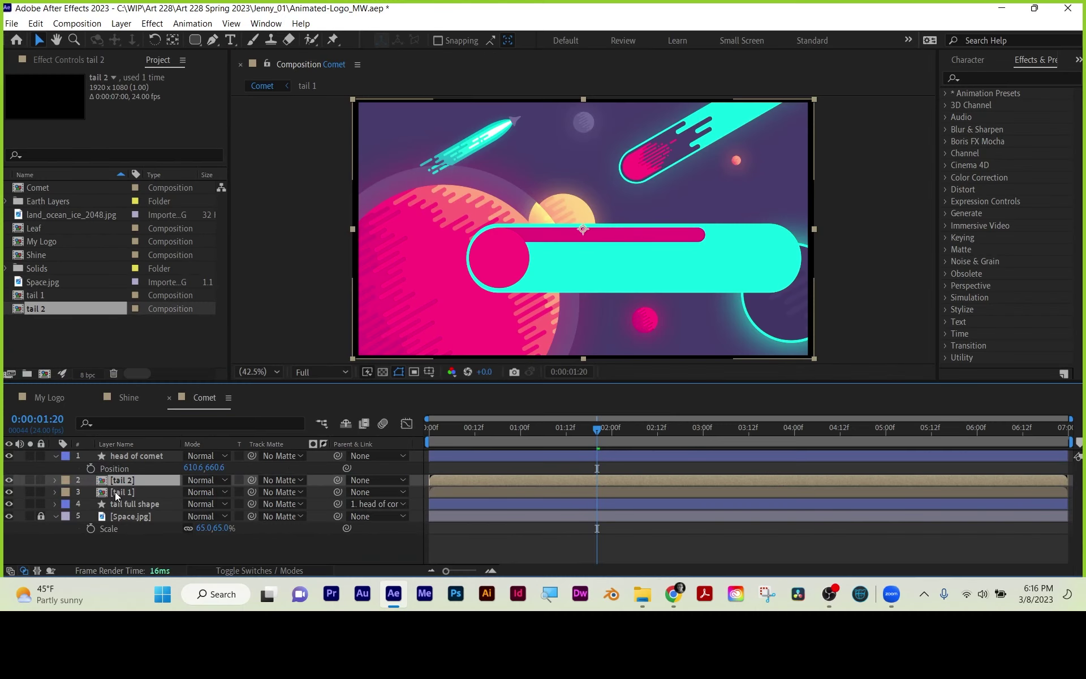
- Nudge the tail 2 layer down so its pink streak sits directly beneath the tail 1 streak
key("shift+Down")
key("shift+Down")
key("shift+Down")
key("shift+Down")
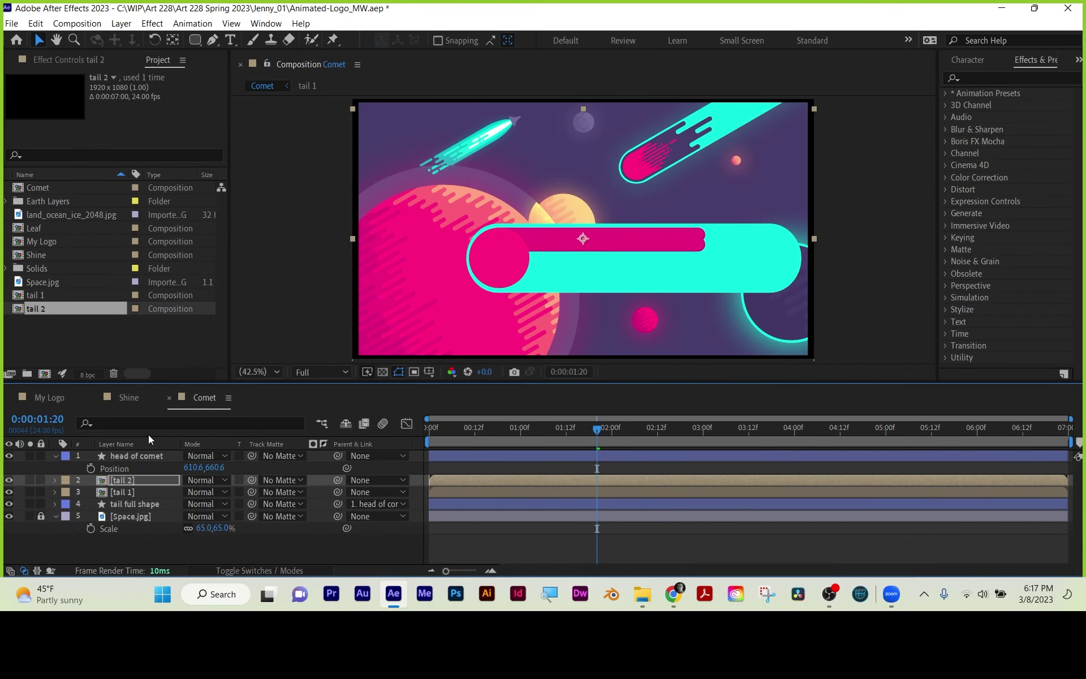
key("Down")
key("Down")
key("Down")
key("Down")
key("Down")
key("Down")
key("Down")
key("Down")
key("Down")
key("Down")
key("Down")
key("Down")
key("Down")
key("Down")
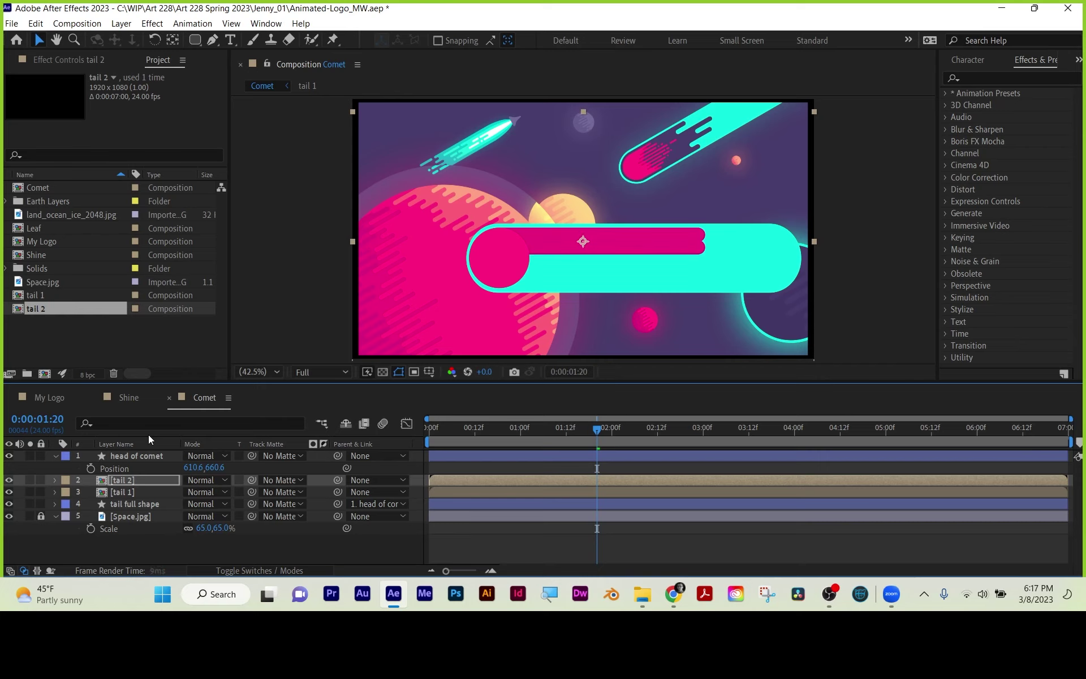
key("Down")
key("Down")
key("Down")
key("Down")
key("Down")
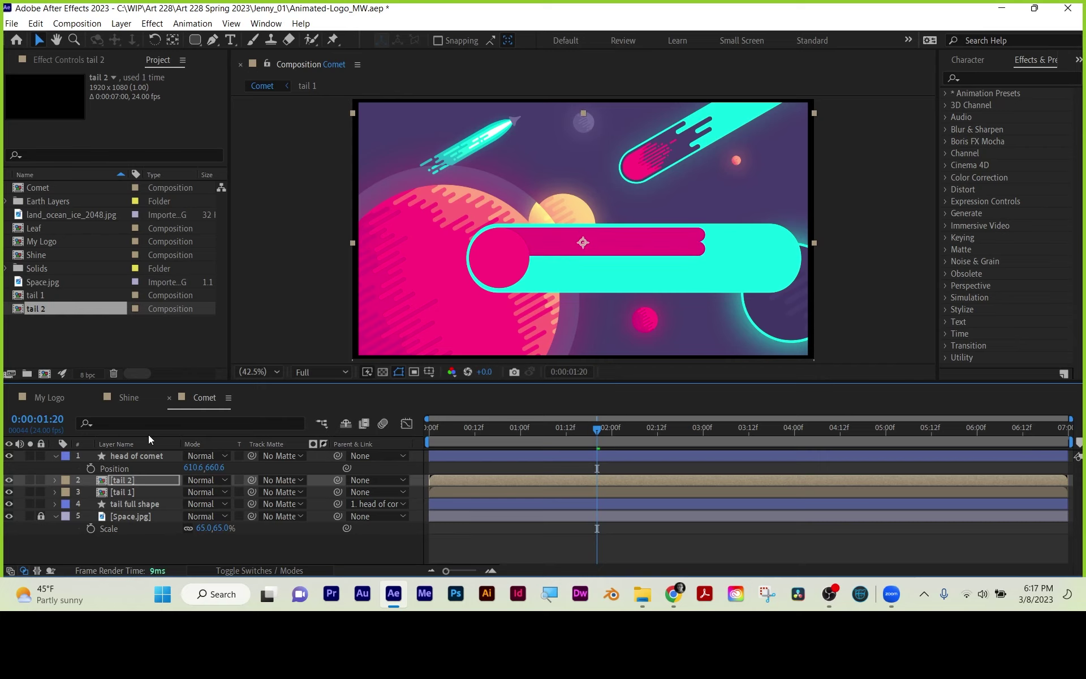
- Set the null tail's X Position expression inside the tail 2 precomp to wiggle(11,100), and return to the Comet composition
double_click(130, 478)
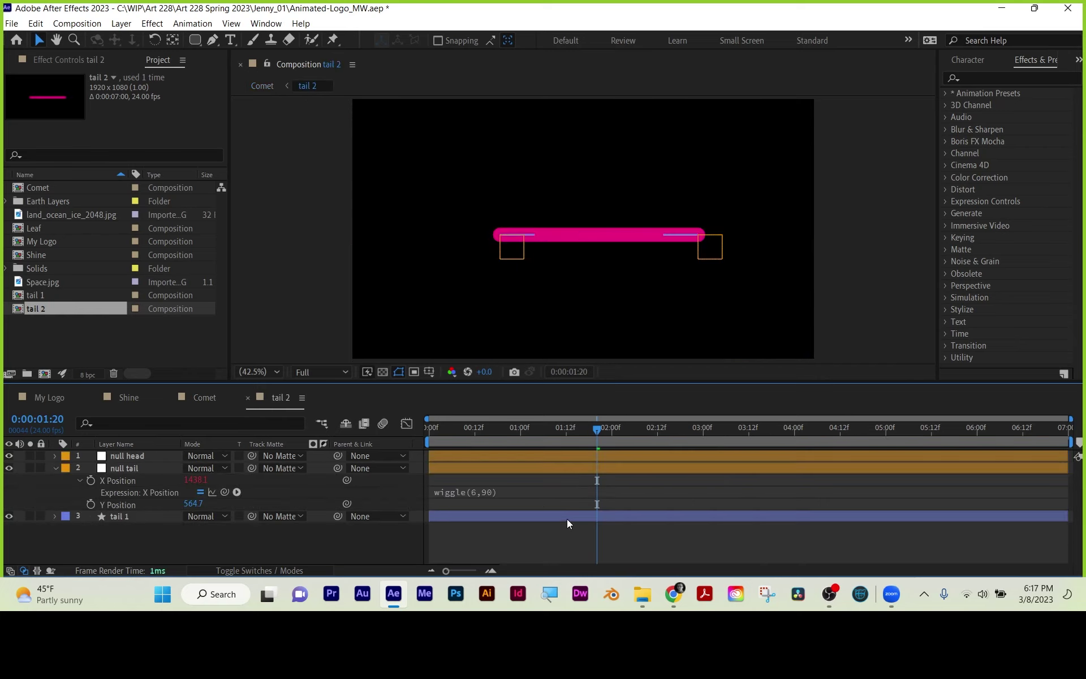
left_click(475, 493)
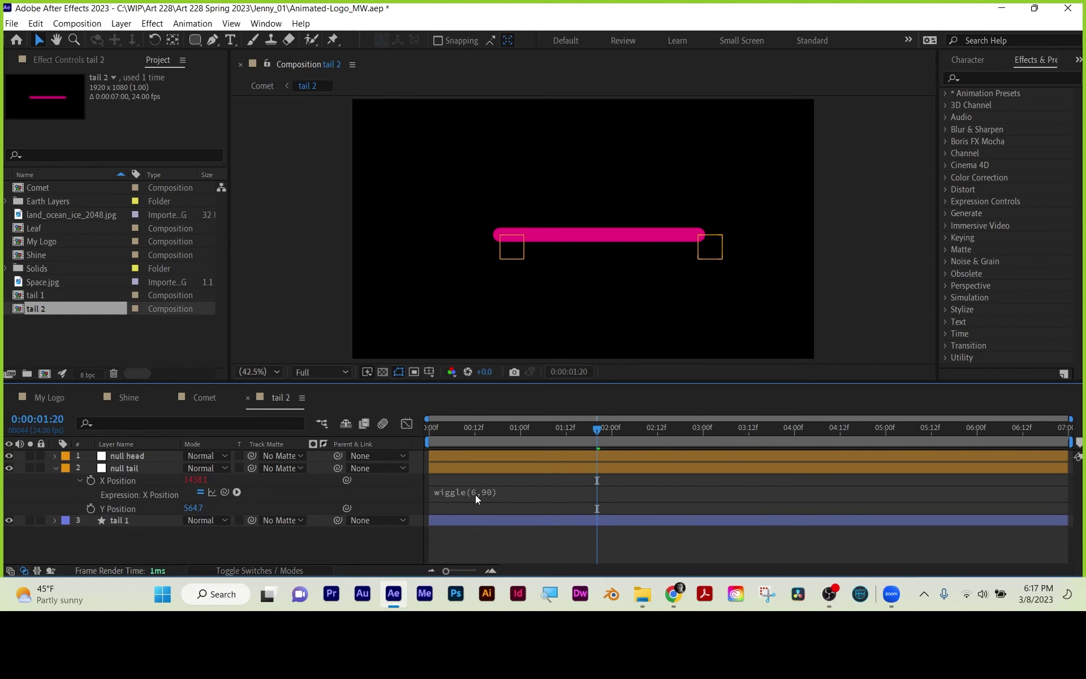
double_click(883, 471)
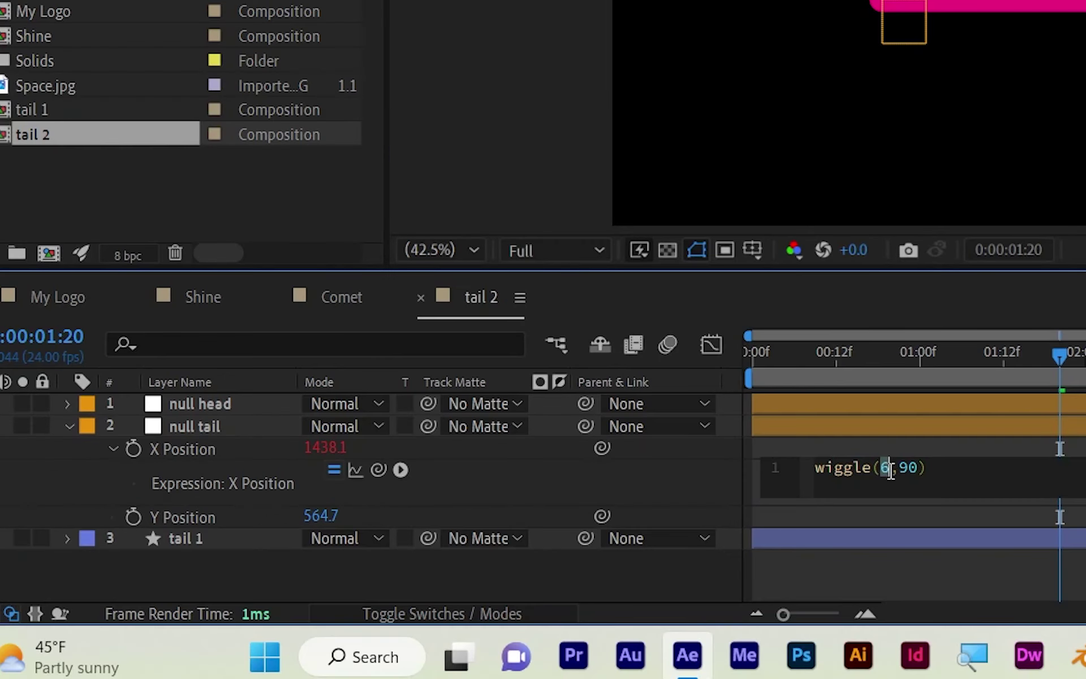
type("11")
double_click(918, 468)
type("100")
left_click(952, 441)
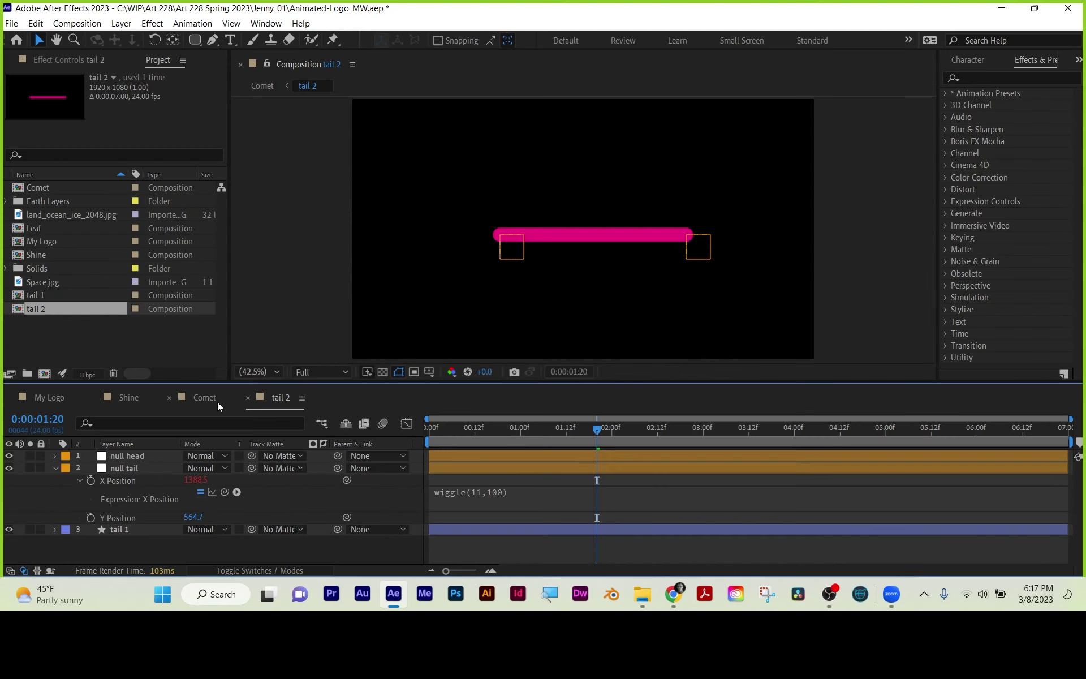
left_click(214, 399)
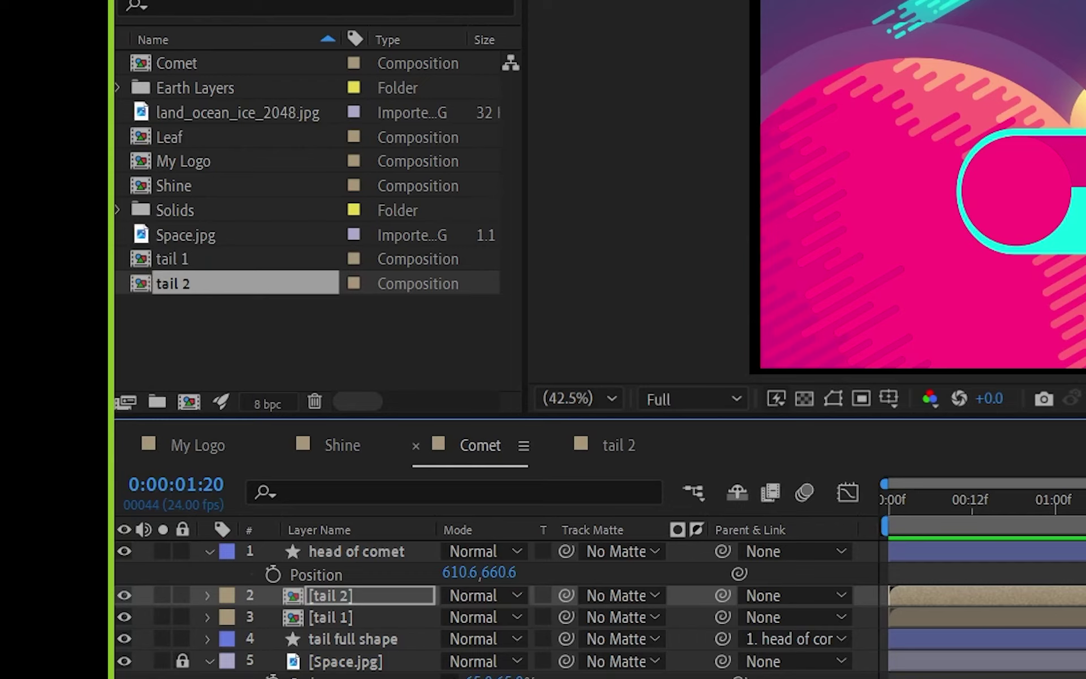
left_click(206, 303)
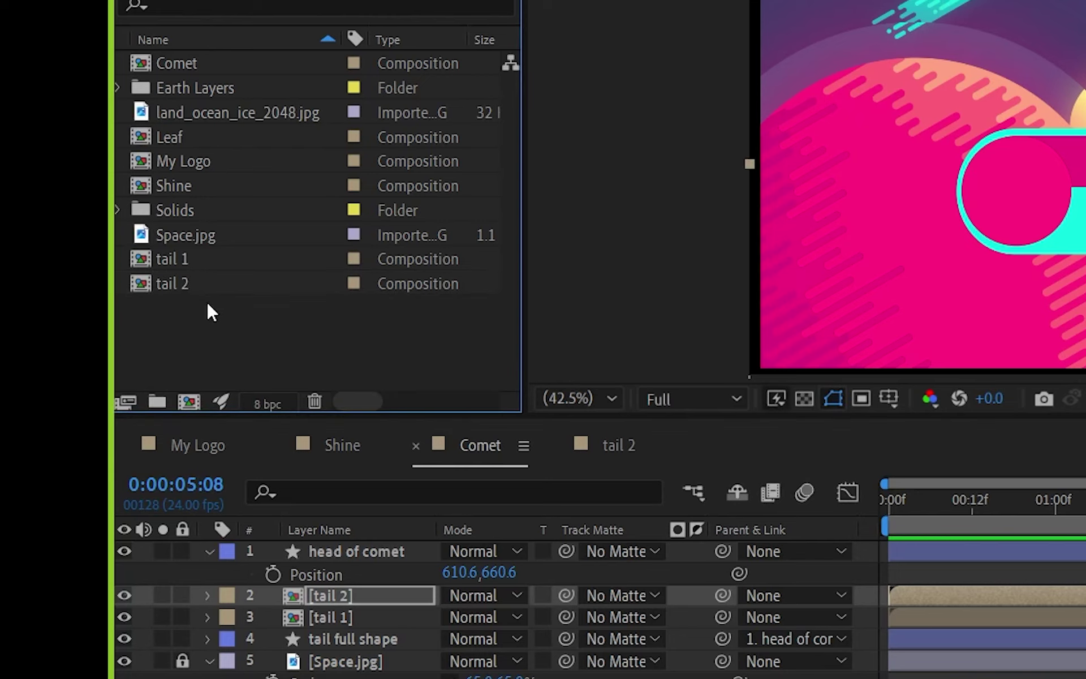
- Duplicate the tail 2 composition in the project as tail 3 and place it above the tail 2 layer in Comet
left_click(175, 282)
key("ctrl+d")
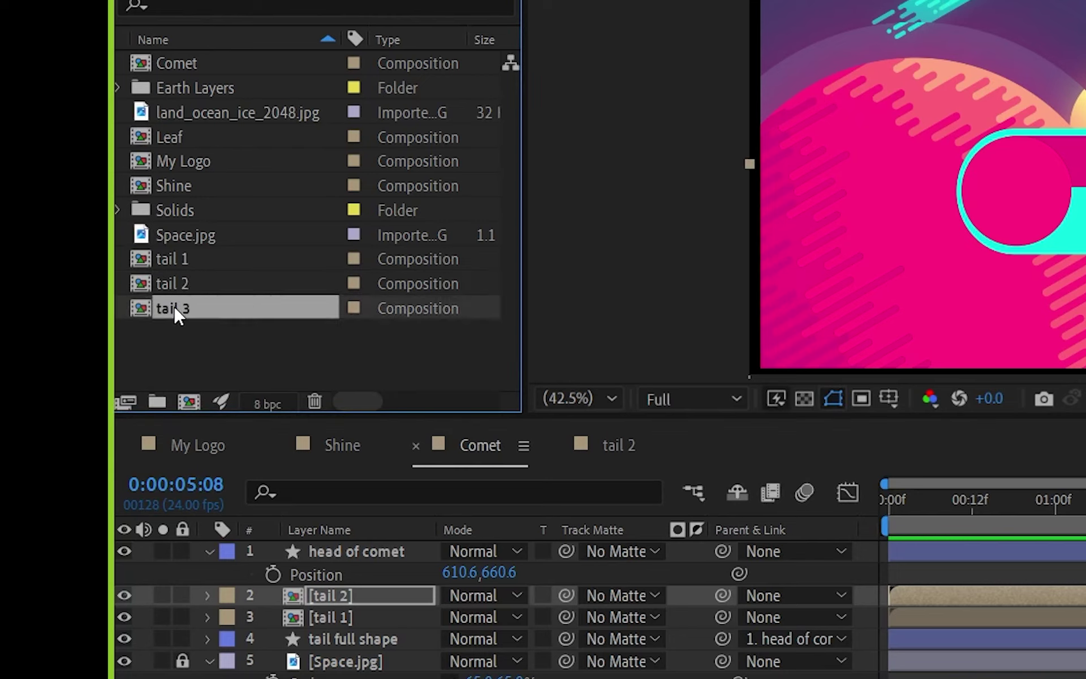
left_click_drag(174, 305, 290, 588)
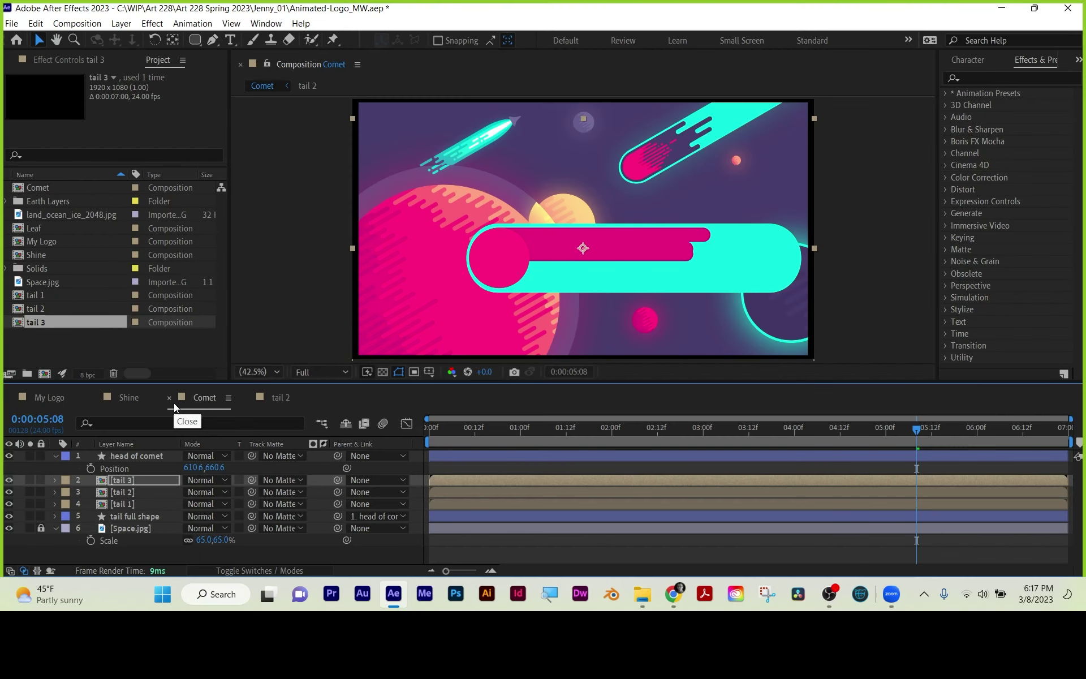
- Nudge the tail 3 layer down so its pink streak sits directly beneath the tail 2 streak
key("shift+Down")
key("shift+Down")
key("shift+Down")
key("shift+Down")
key("shift+Up")
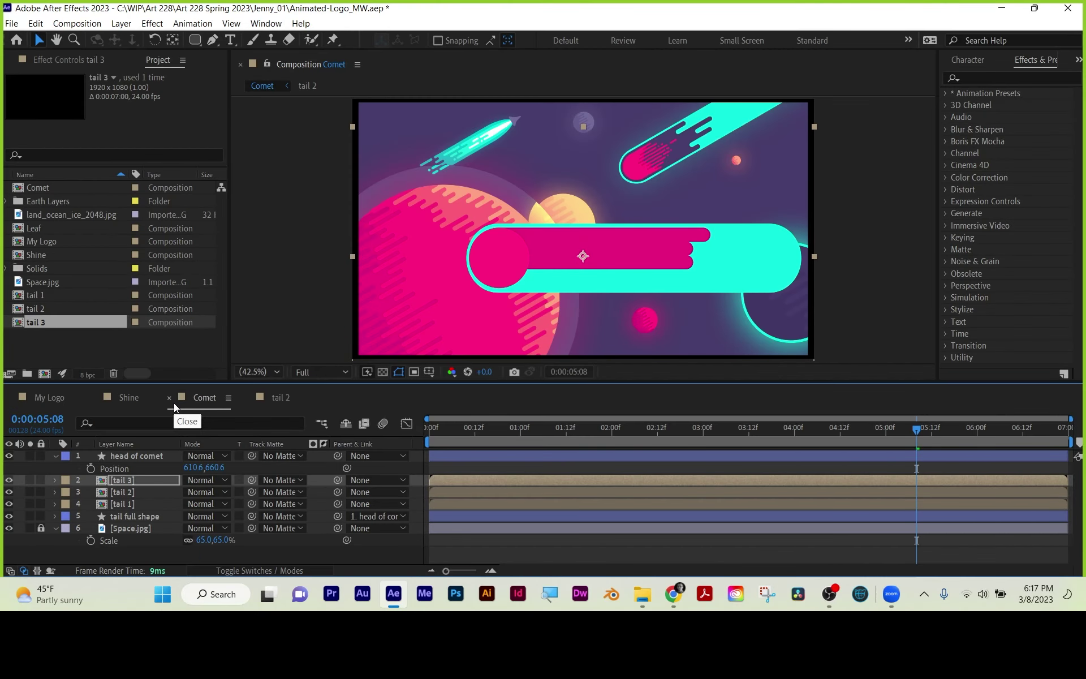
- Set the null tail's X Position expression inside the tail 3 precomp to wiggle(15,140)
double_click(126, 484)
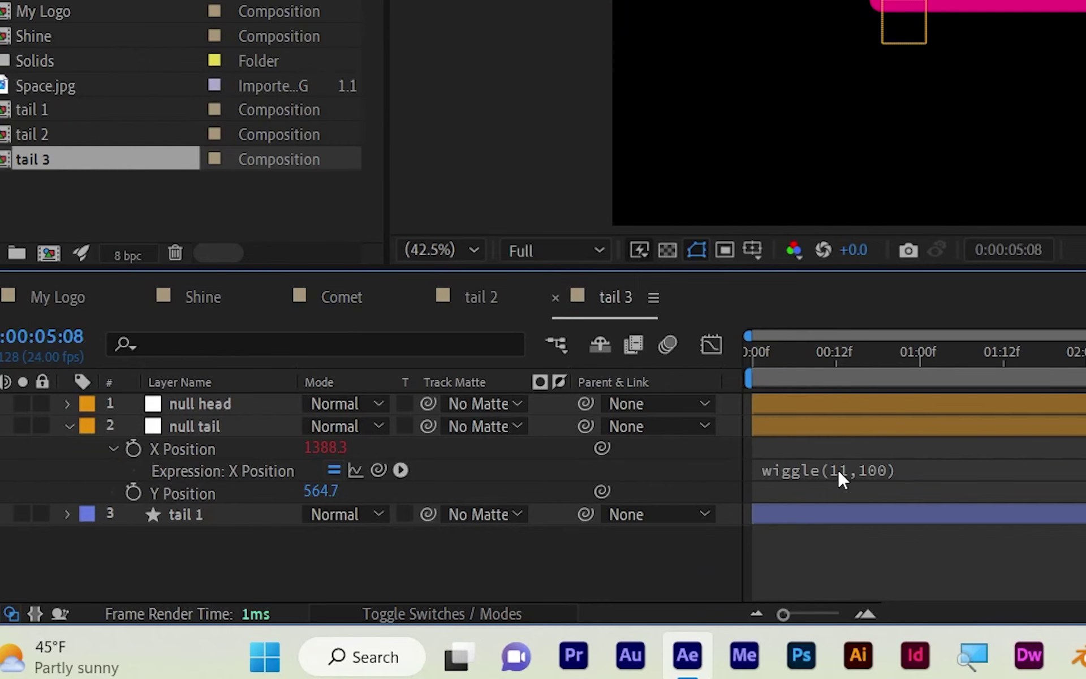
left_click(839, 473)
left_click(888, 467)
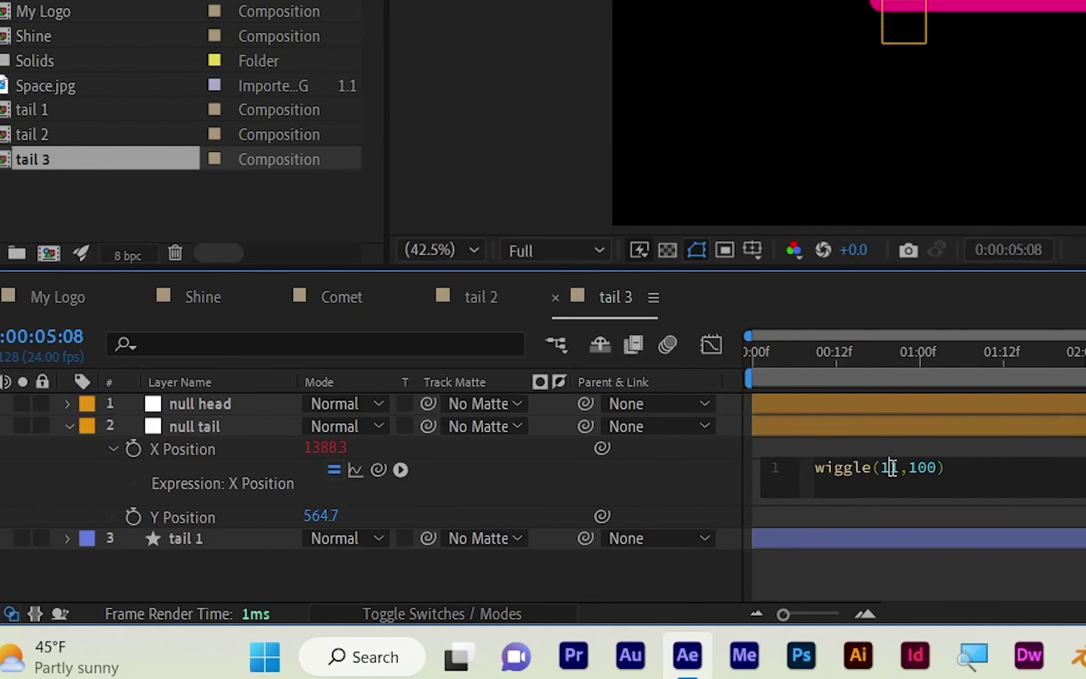
type("5")
left_click_drag(918, 460, 929, 459)
type("4")
left_click(959, 579)
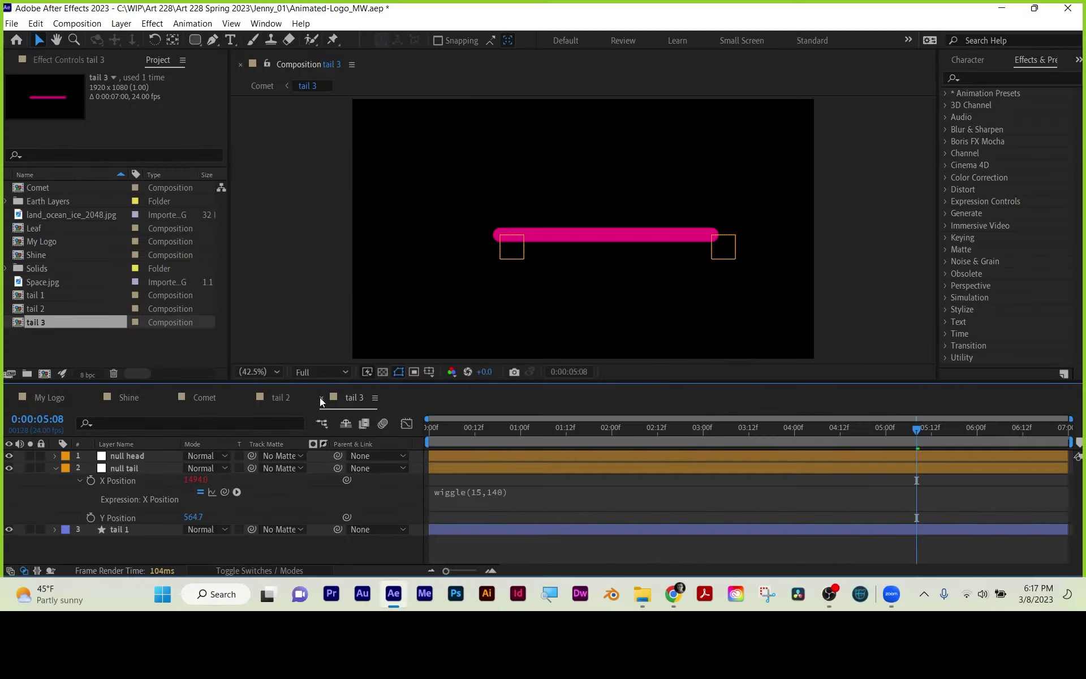
- Close the tail 3 and tail 2 compositions and preview the wiggling tails in Comet
left_click(320, 397)
left_click(248, 395)
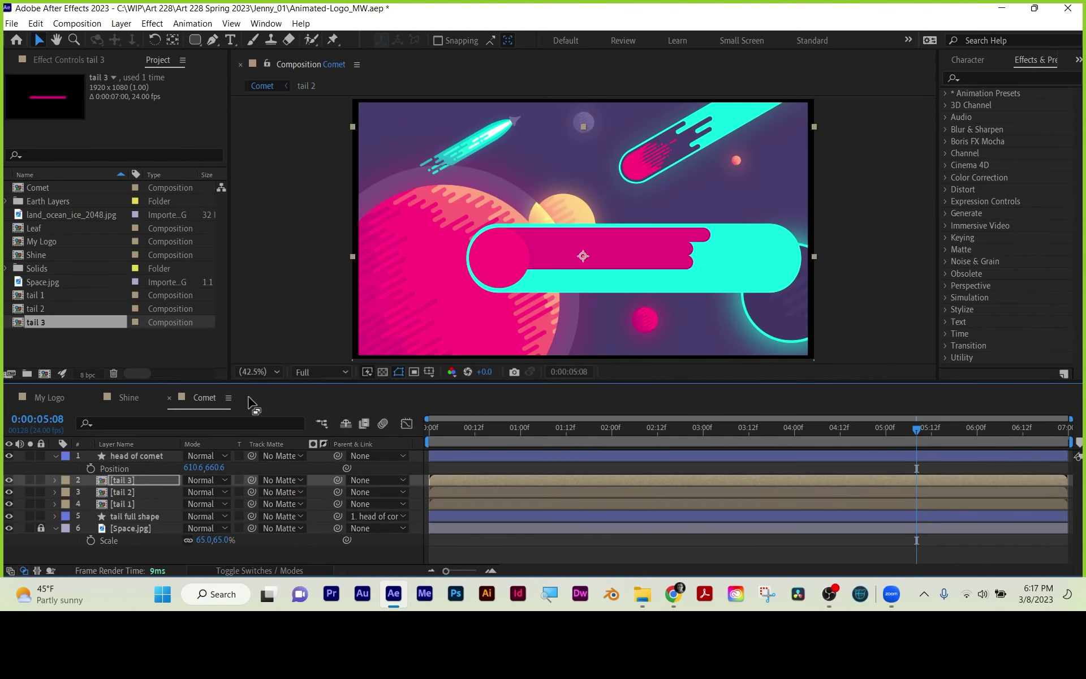
left_click(491, 546)
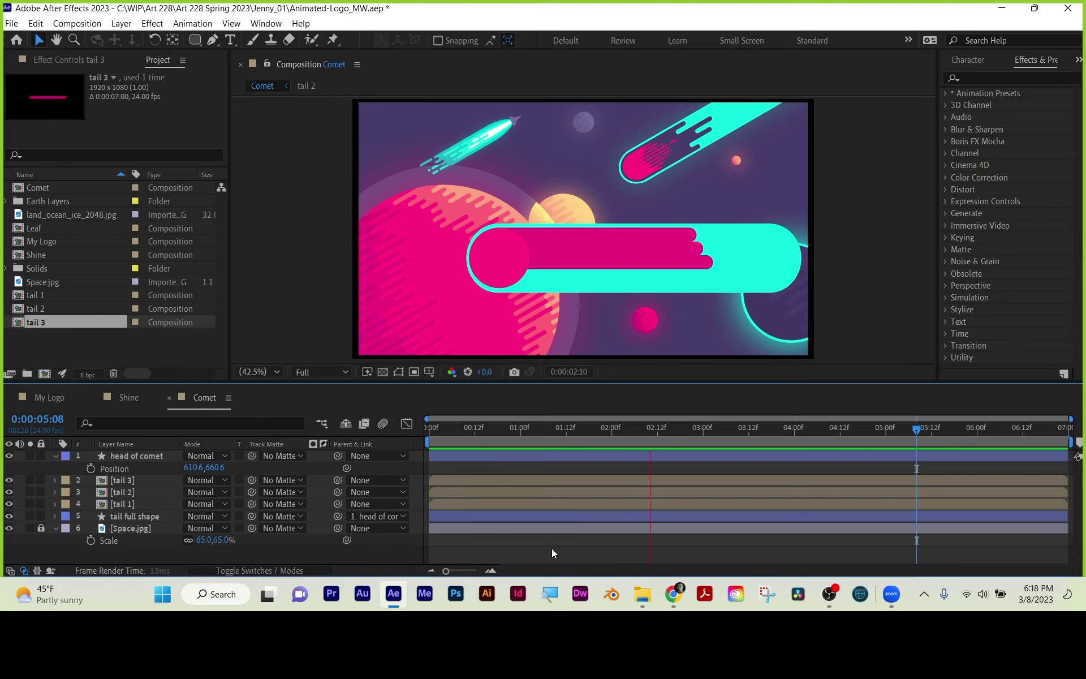
key("space")
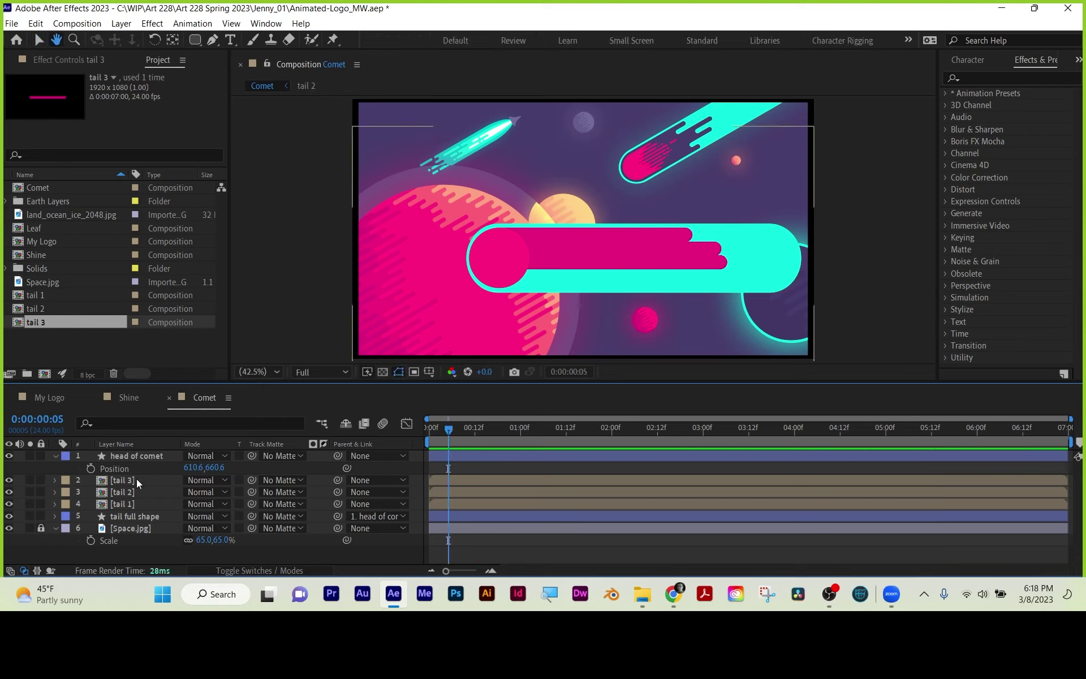
- Duplicate the tail 1 layer within Comet and move the copy above the tail 3 layer
left_click(126, 505)
key("ctrl+d")
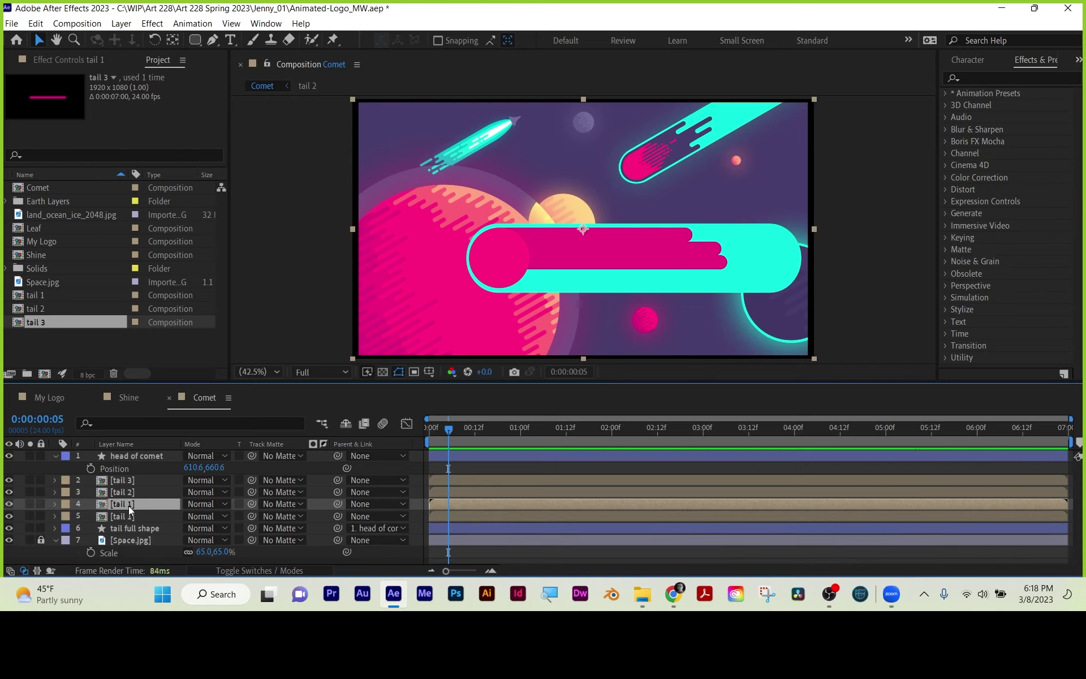
left_click_drag(128, 505, 131, 475)
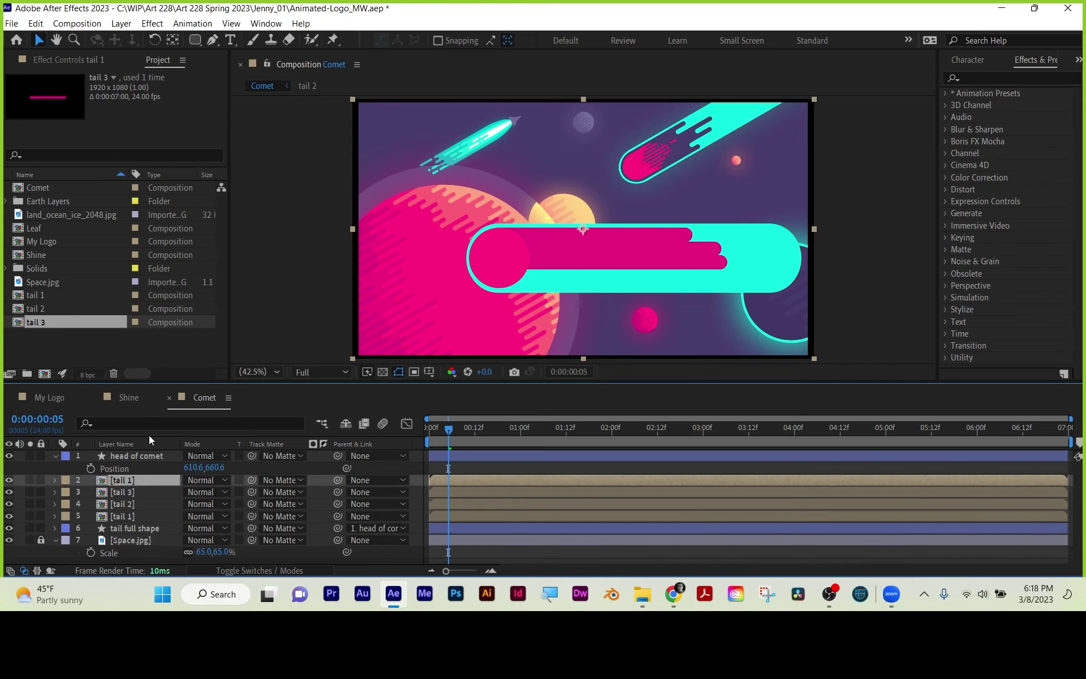
- Nudge the copied tail 1 layer down so its streak sits directly beneath the tail 3 streak
key("shift+Down")
key("shift+Down")
key("shift+Down")
key("shift+Down")
key("shift+Down")
key("shift+Down")
key("shift+Down")
key("shift+Down")
key("shift+Down")
key("shift+Down")
key("shift+Down")
key("shift+Down")
key("shift+Down")
key("shift+Down")
key("shift+Down")
key("shift+Down")
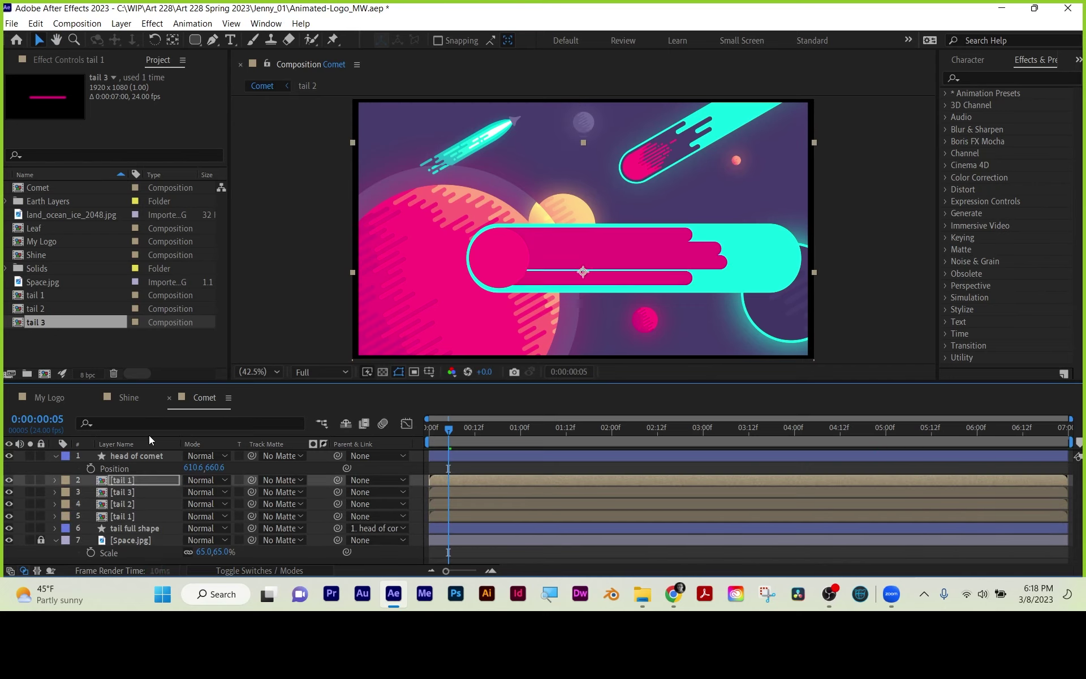
key("Down")
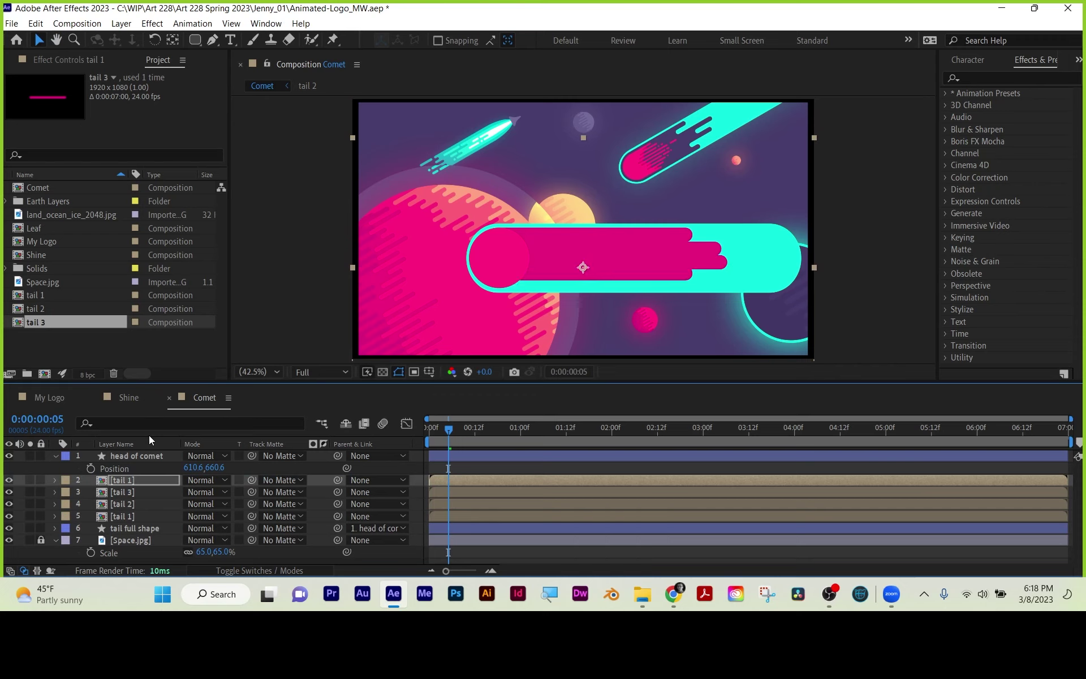
- Nudge all four pink tail layers down together to centre them in the turquoise tail, and preview the animation
left_click(131, 514, "shift")
key("shift+Down")
key("shift+Down")
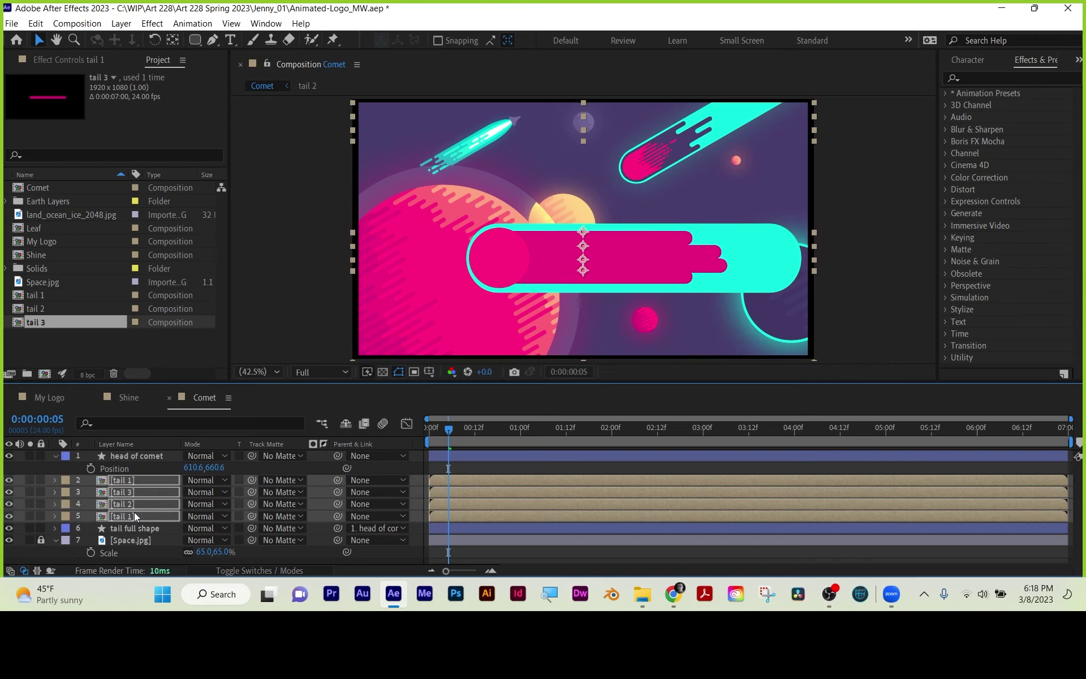
left_click(551, 546)
key("space")
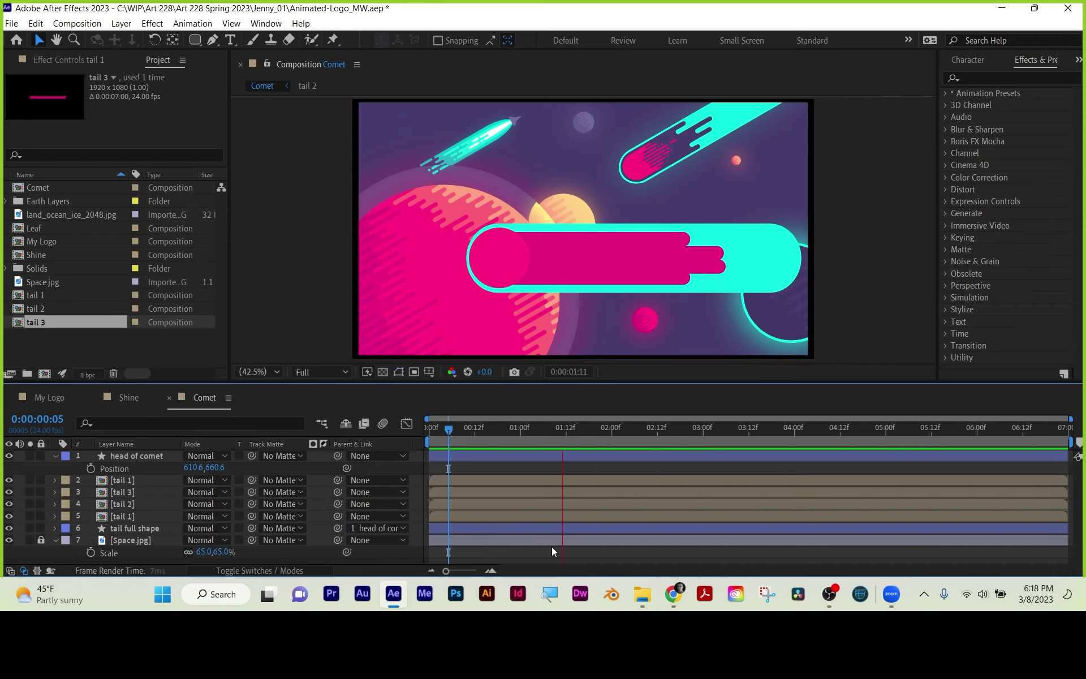
- Pre-compose all layers from head of comet through tail full shape as Comet, moving all attributes into it, and preview the result
left_click(55, 455)
left_click(130, 455)
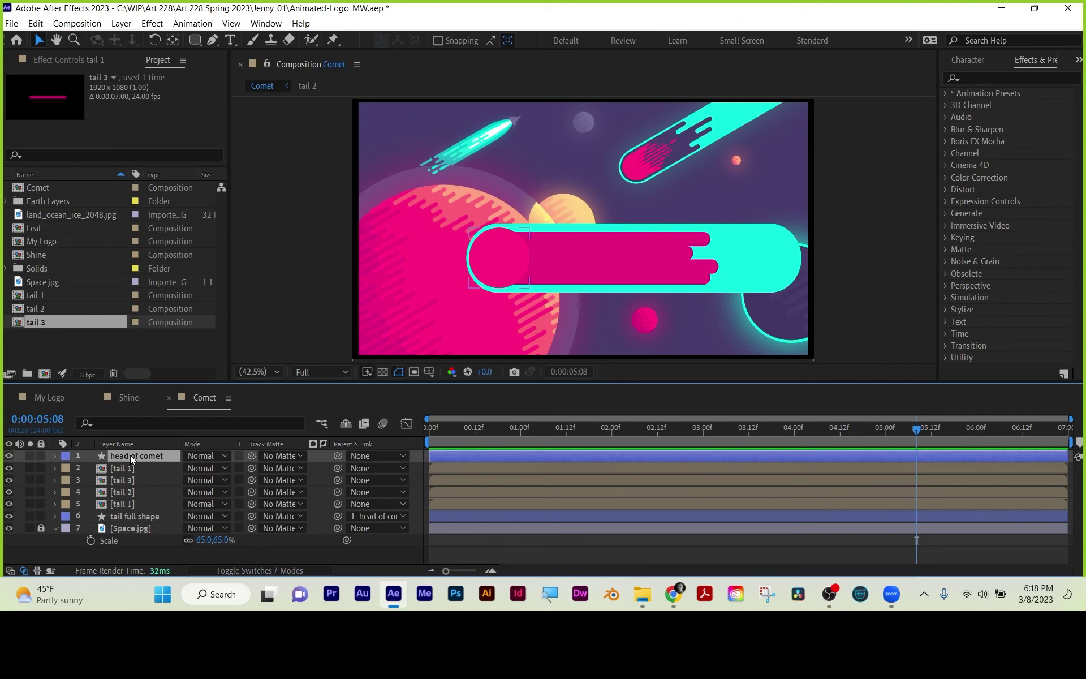
left_click(127, 517, "shift")
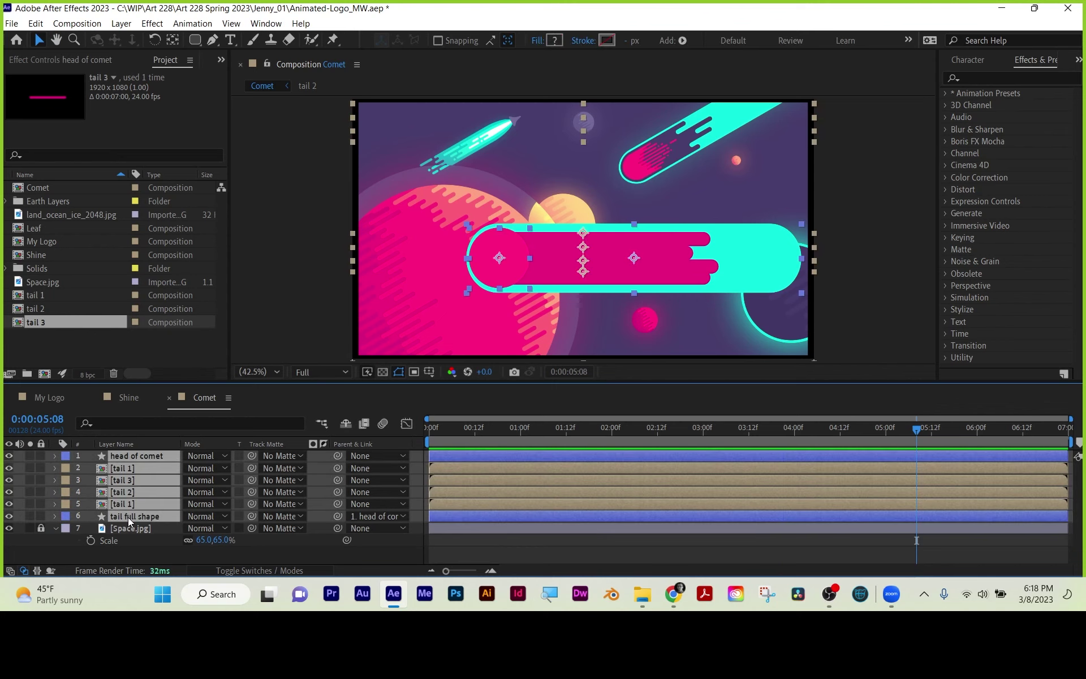
right_click(128, 517)
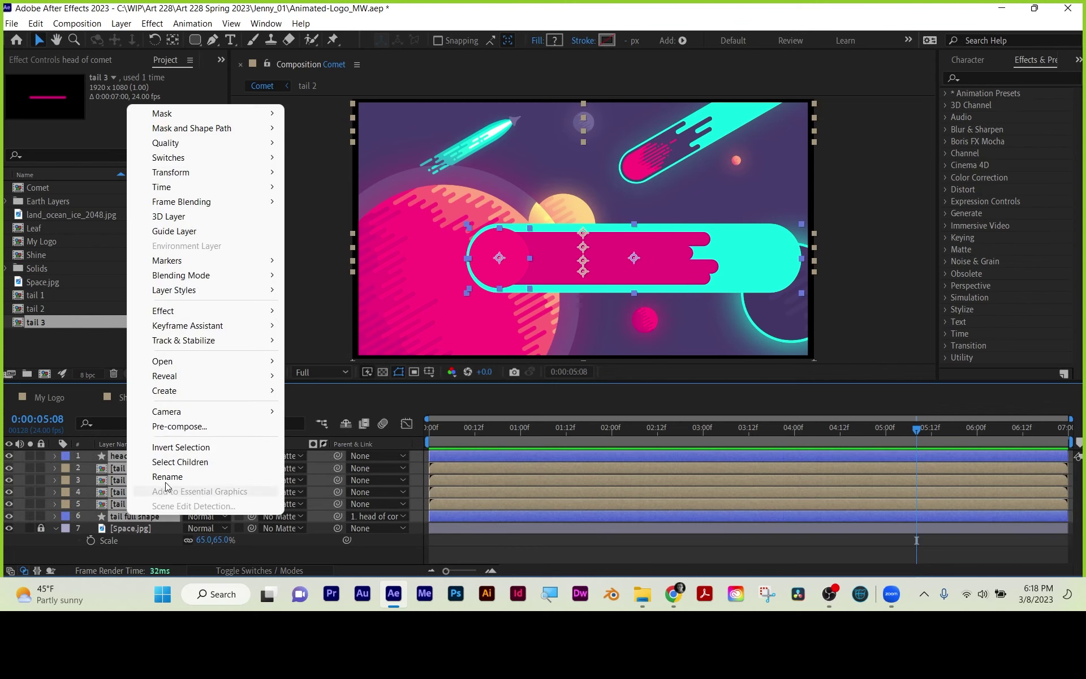
left_click(173, 426)
type("Comet")
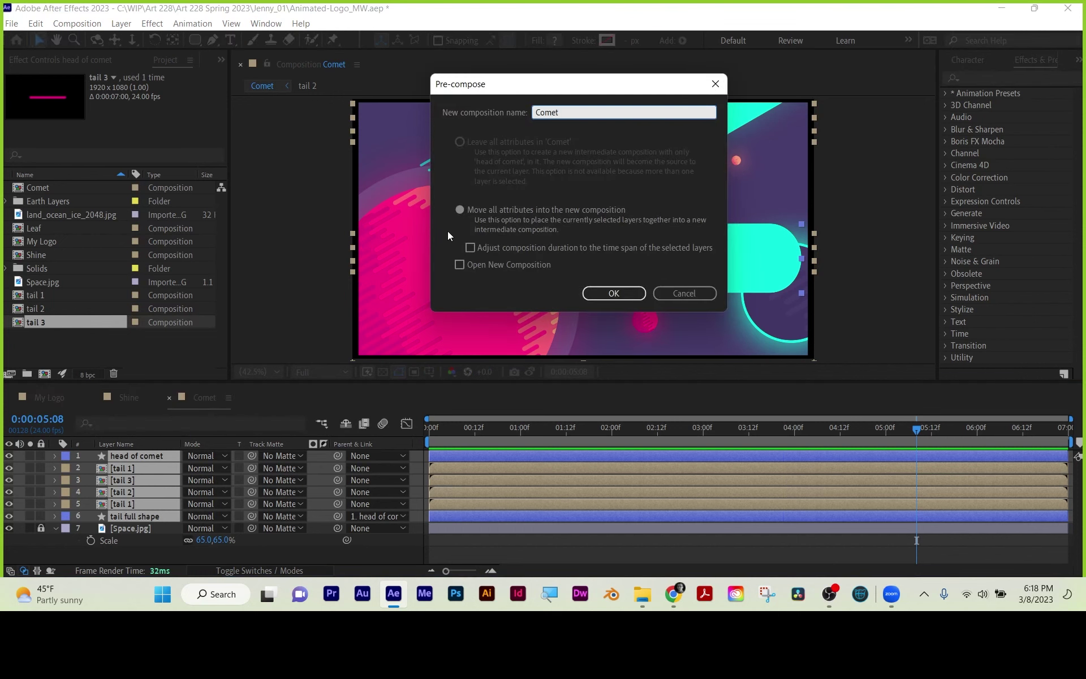
left_click(629, 286)
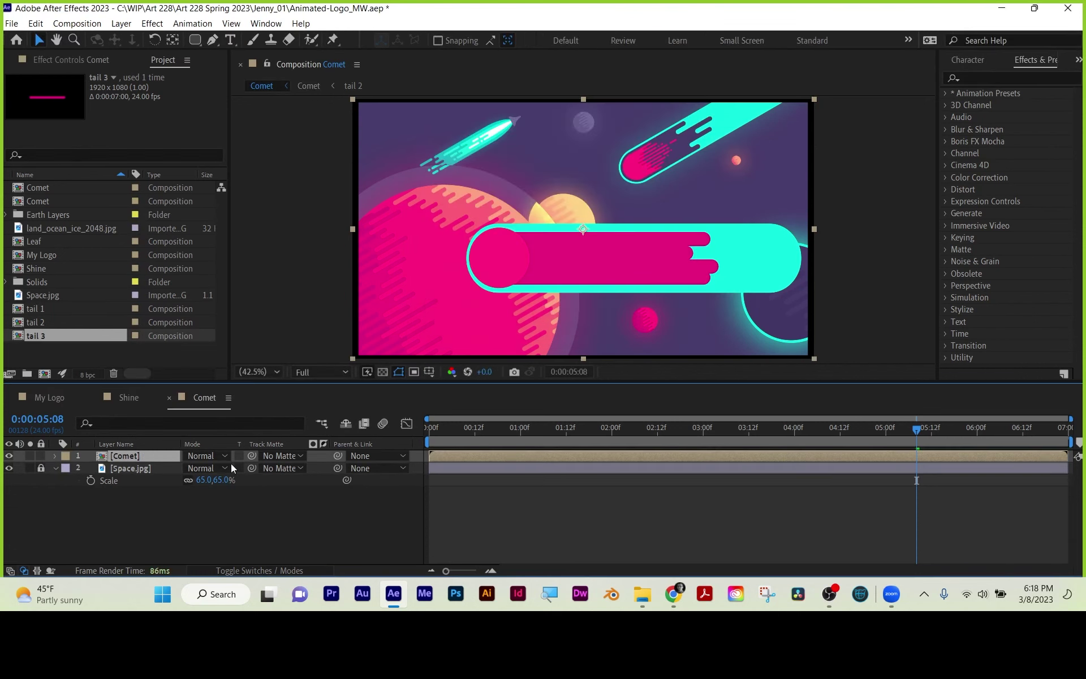
key("space")
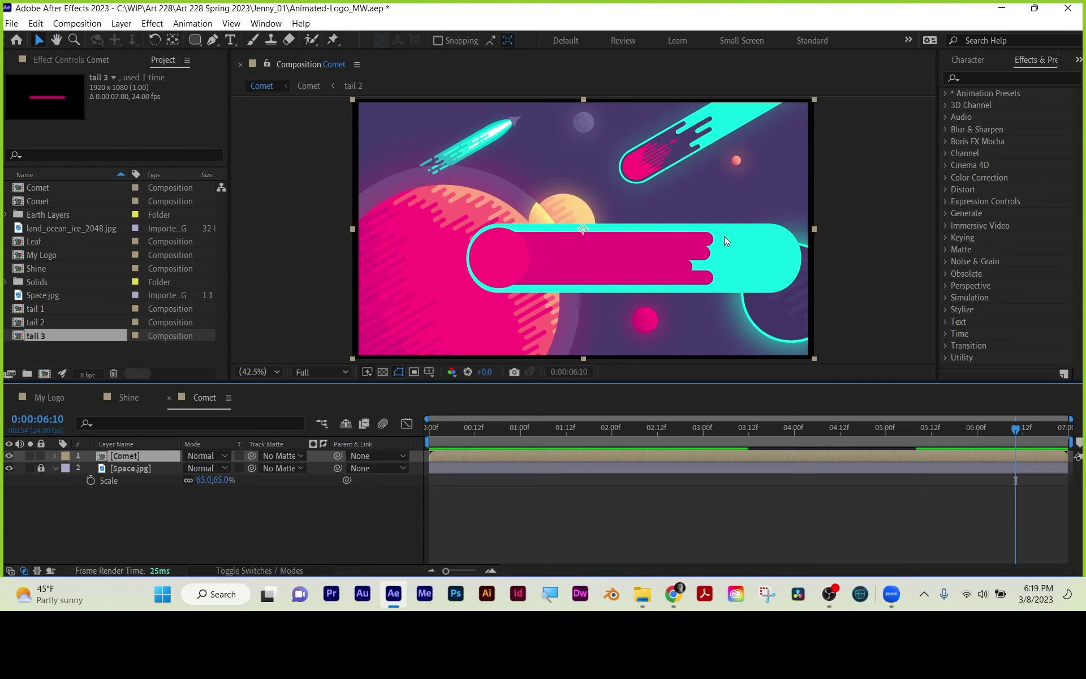
- Open the nested Comet composition and hide its tail full shape layer
double_click(127, 455)
left_click(128, 516)
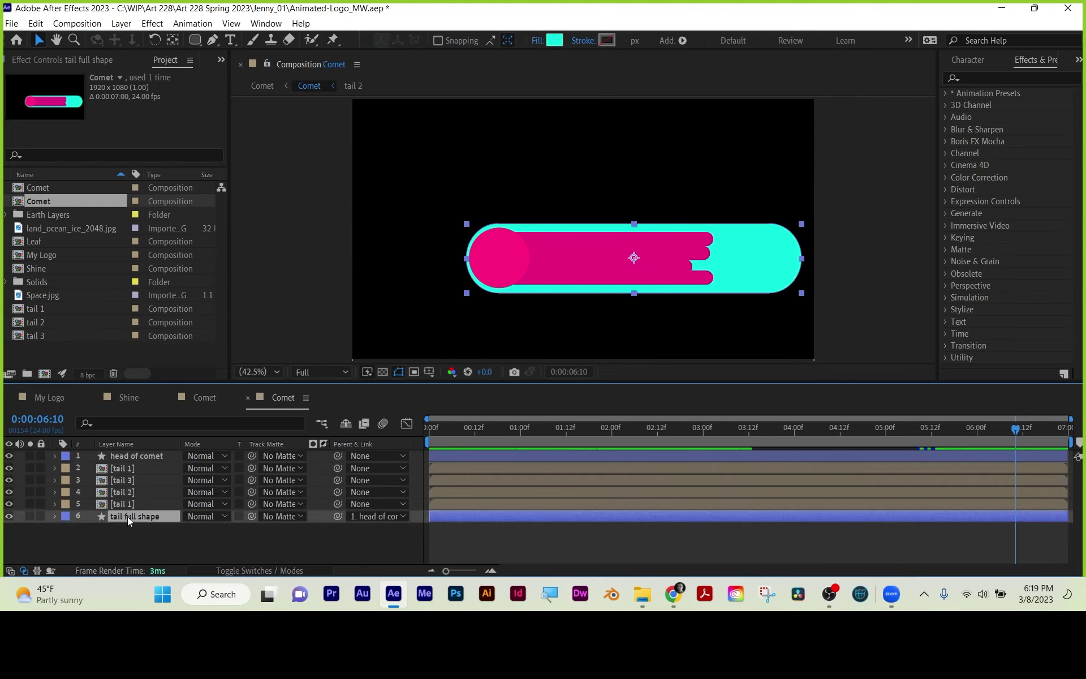
left_click(8, 516)
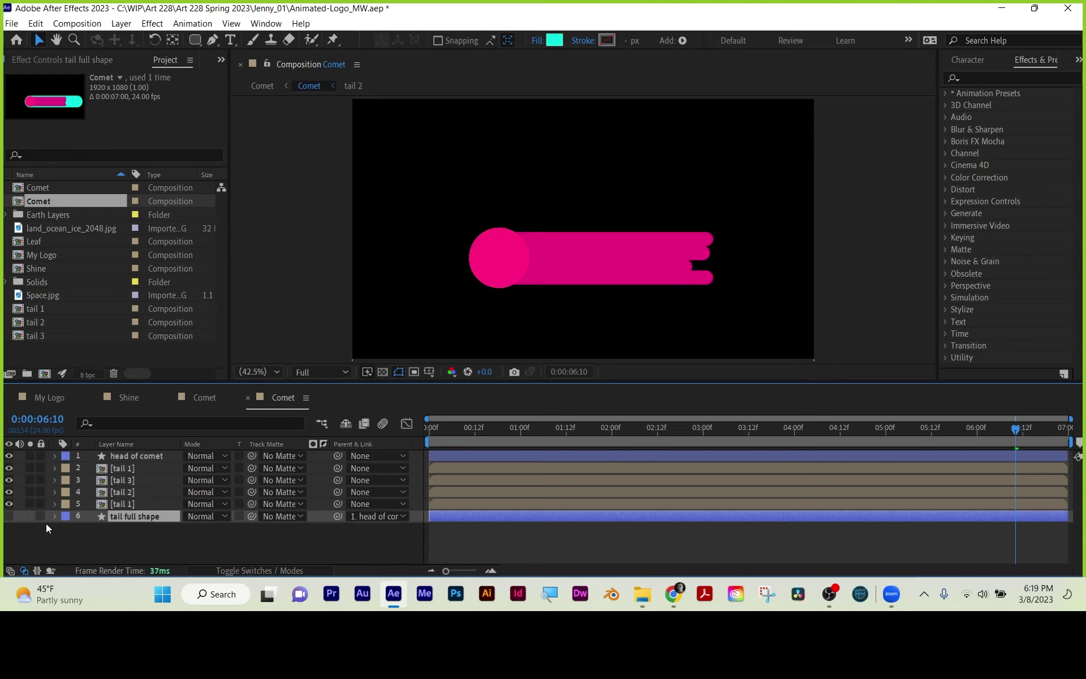
left_click(115, 504)
left_click(128, 455, "shift")
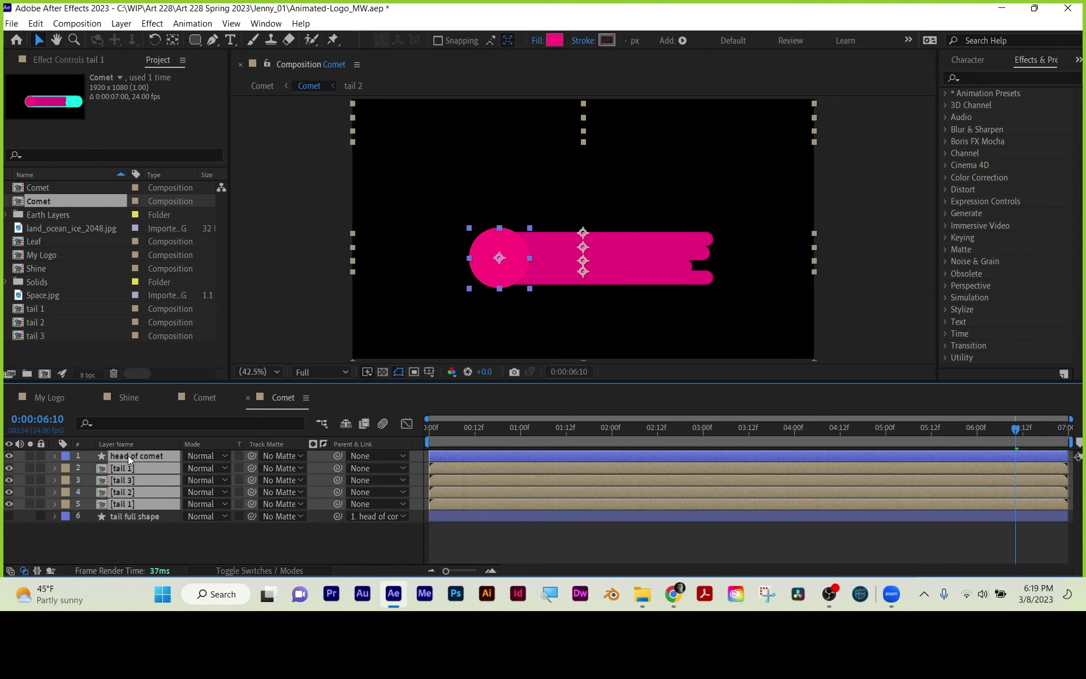
left_click(134, 552)
left_click(115, 504)
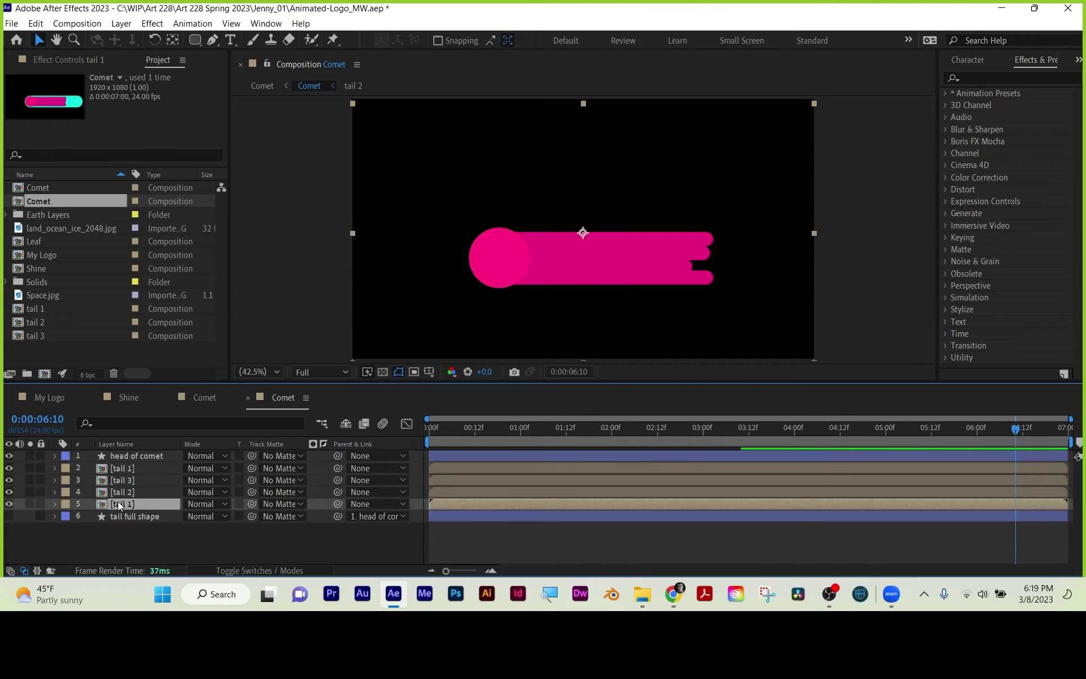
left_click(137, 455)
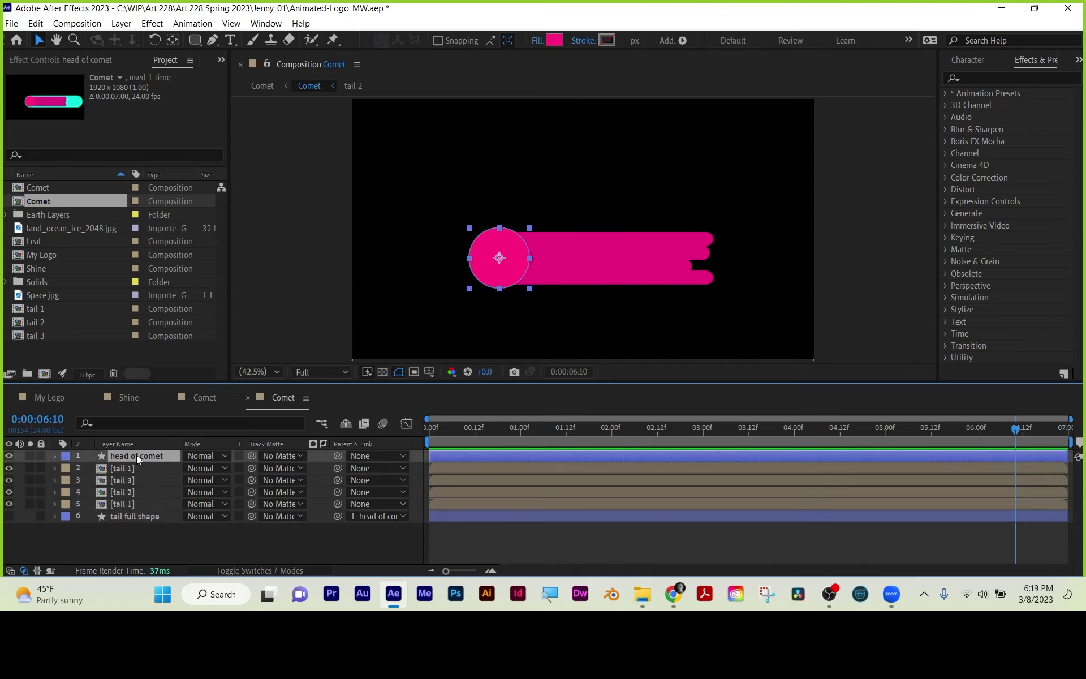
left_click(126, 503, "shift")
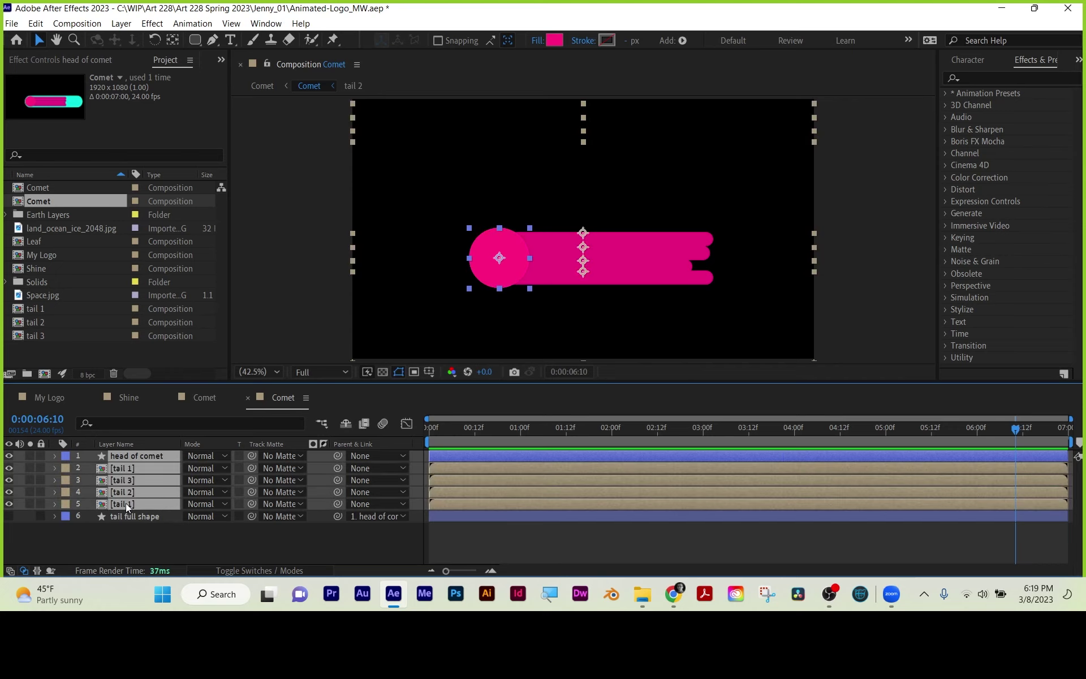
right_click(125, 505)
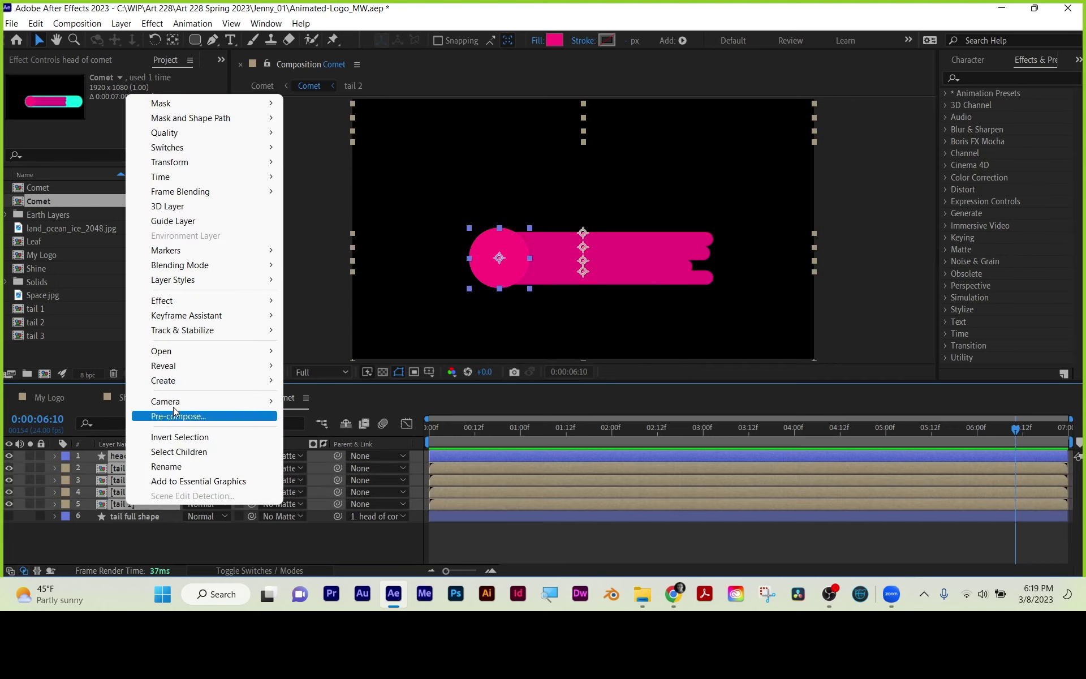
left_click(88, 545)
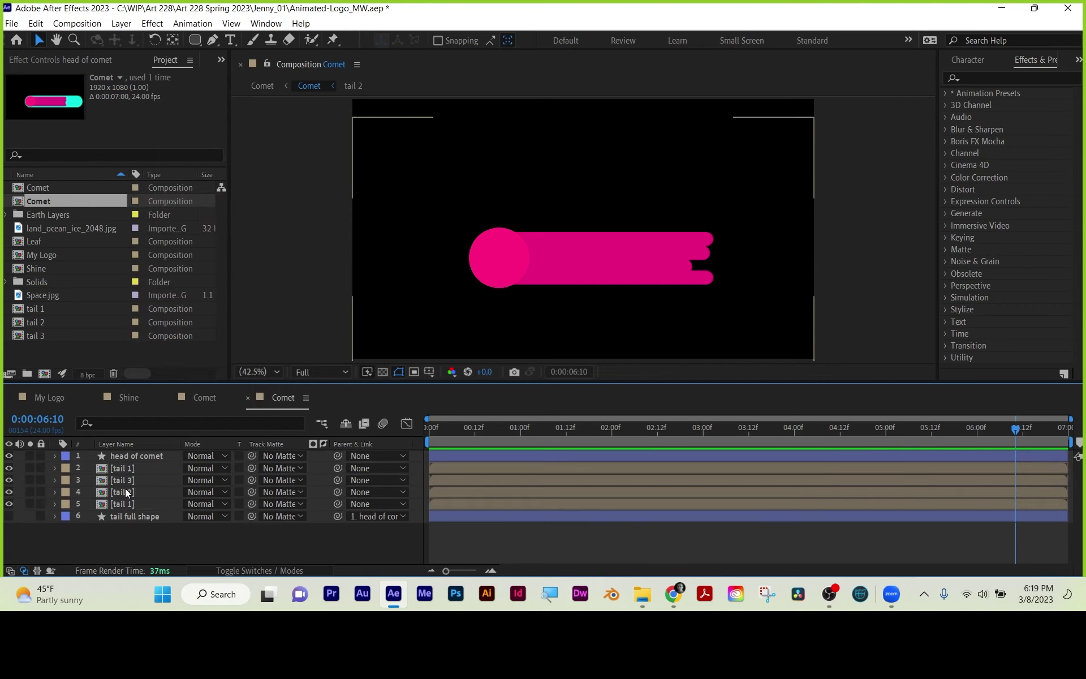
- Examine the wiggle setup inside the upper tail 1 precomp and return to the nested Comet composition
left_click(138, 454)
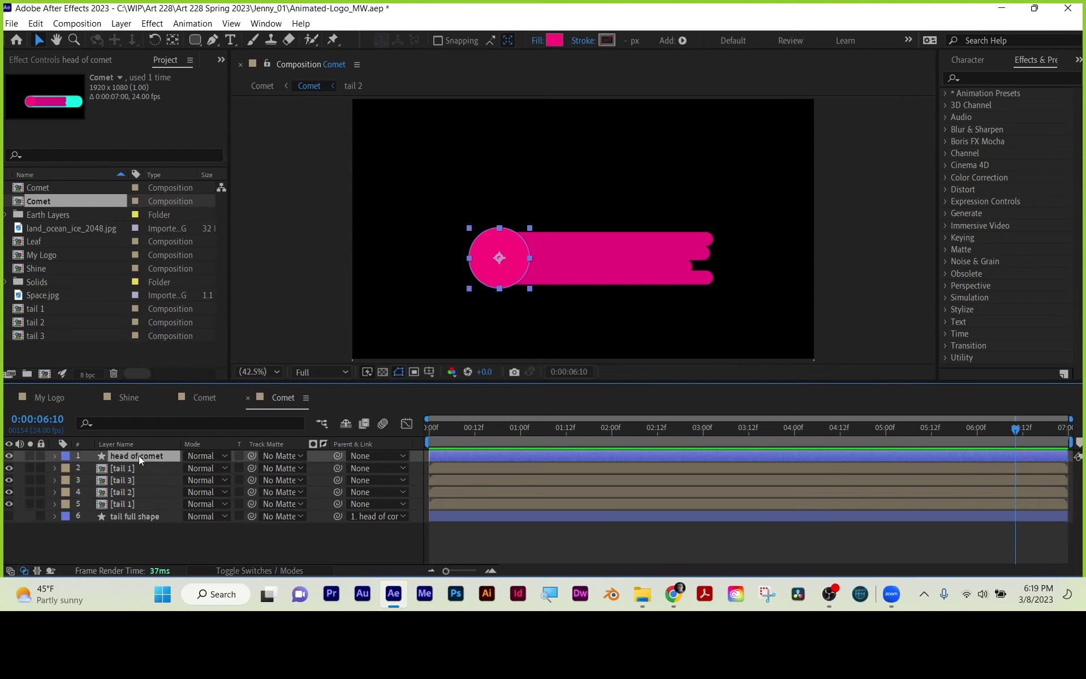
double_click(132, 467)
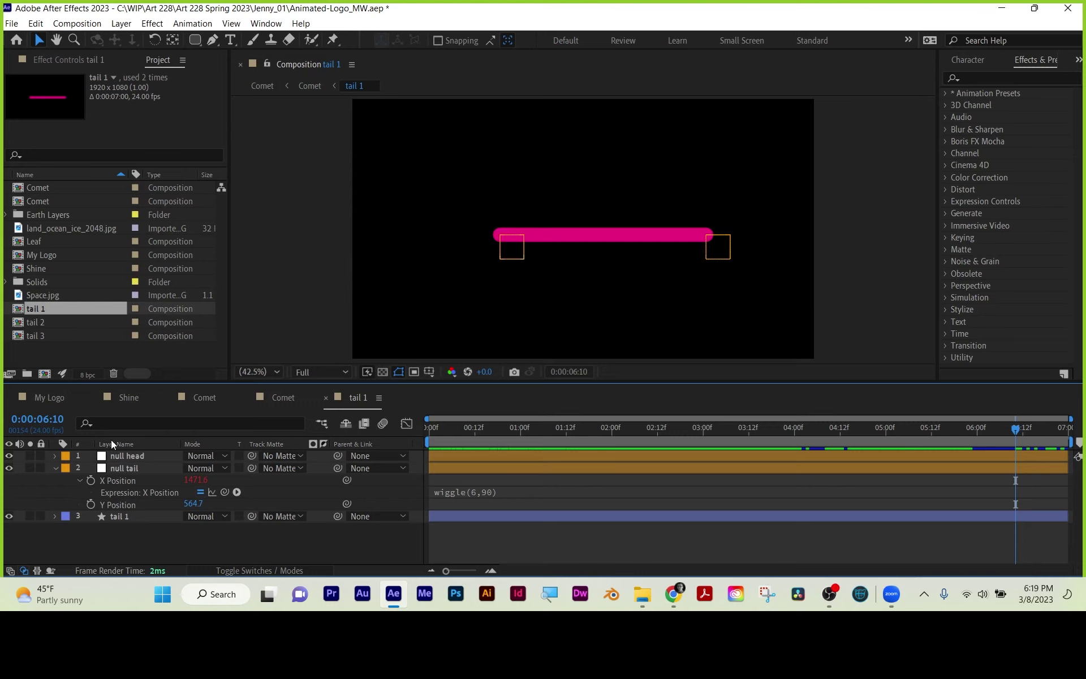
left_click(326, 399)
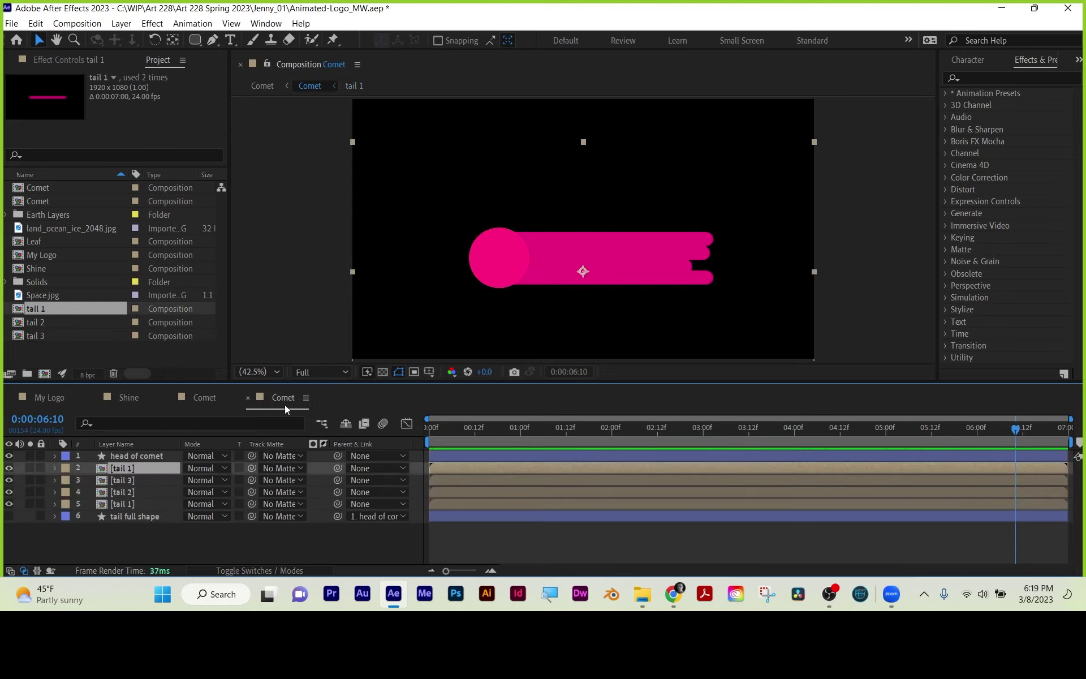
- Show the tail full shape layer again and return to the outer Comet composition
left_click(8, 515)
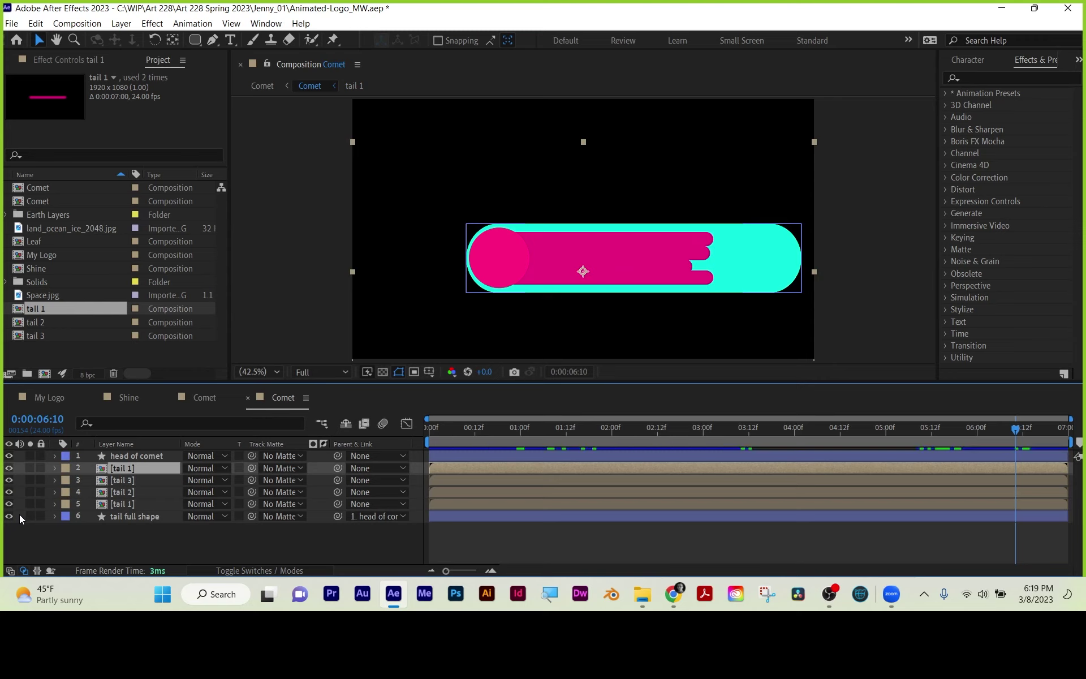
left_click(247, 399)
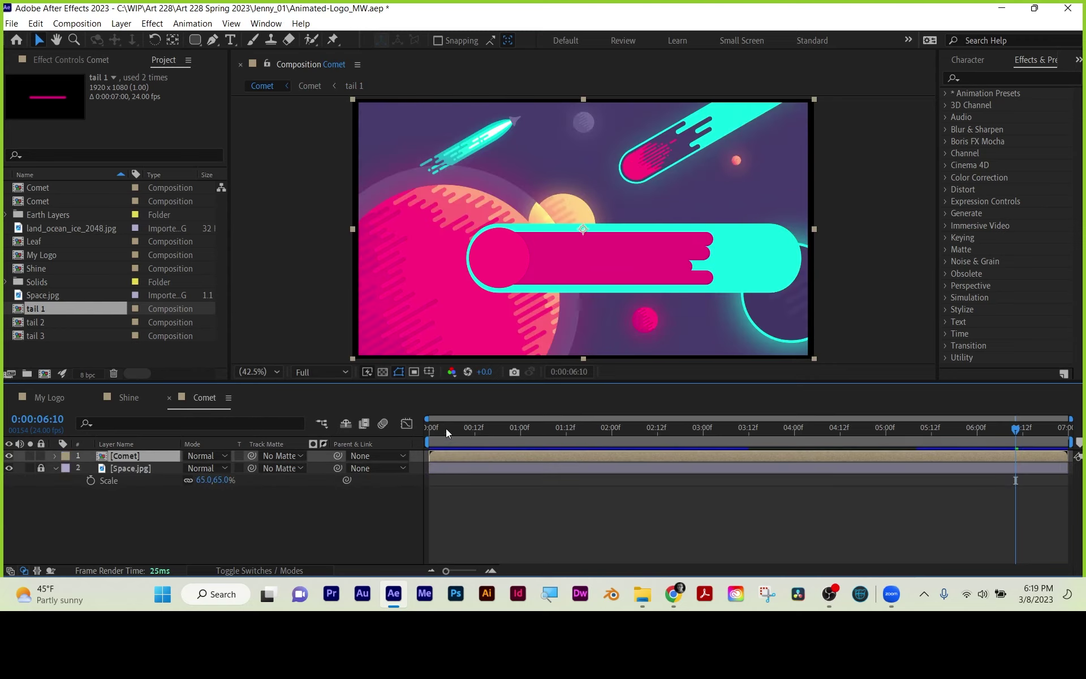
- Rotate the Comet layer to -30° at the start of the timeline and move it beyond the frame's upper-right corner
left_click_drag(446, 429, 392, 426)
key("r")
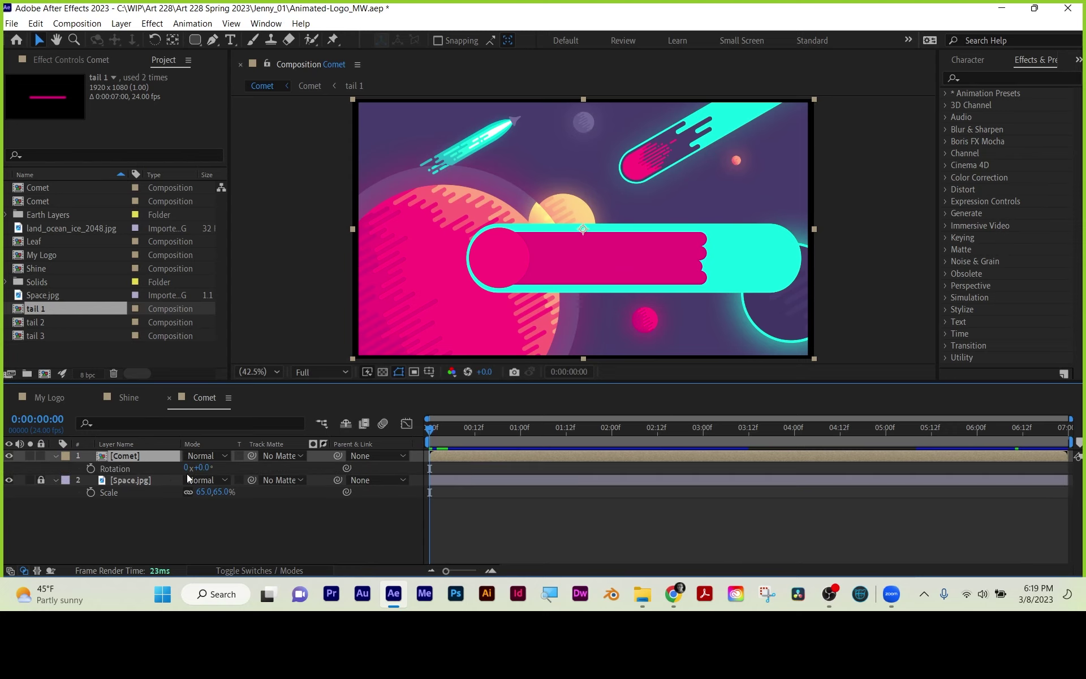
left_click_drag(203, 467, 181, 467)
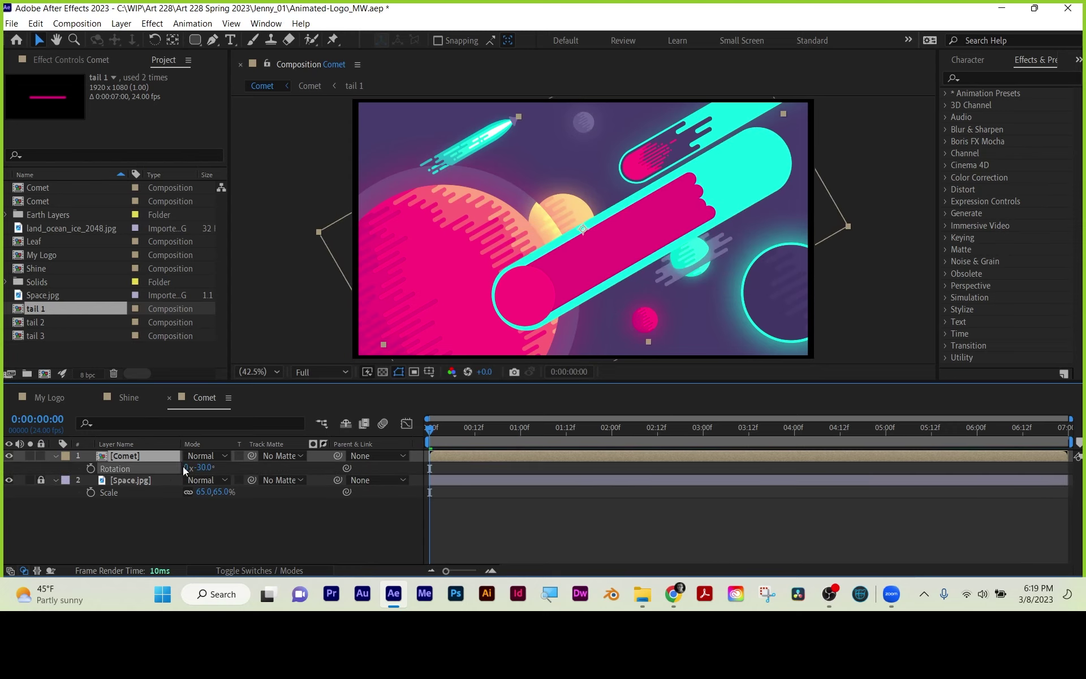
left_click_drag(585, 267, 869, 41)
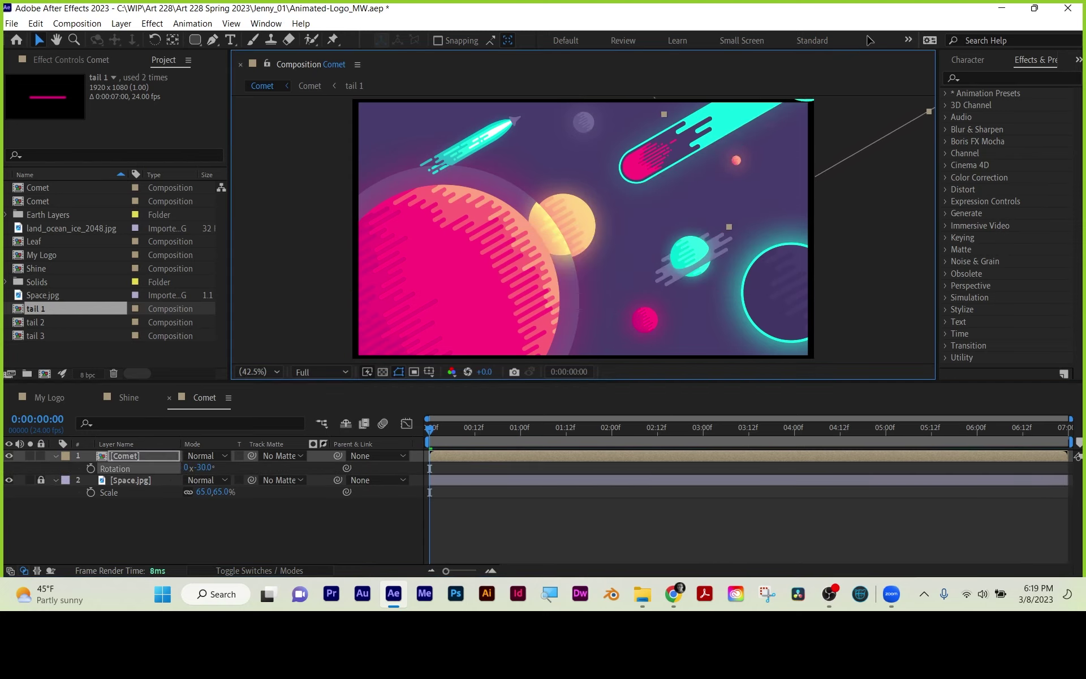
key("comma")
key("comma")
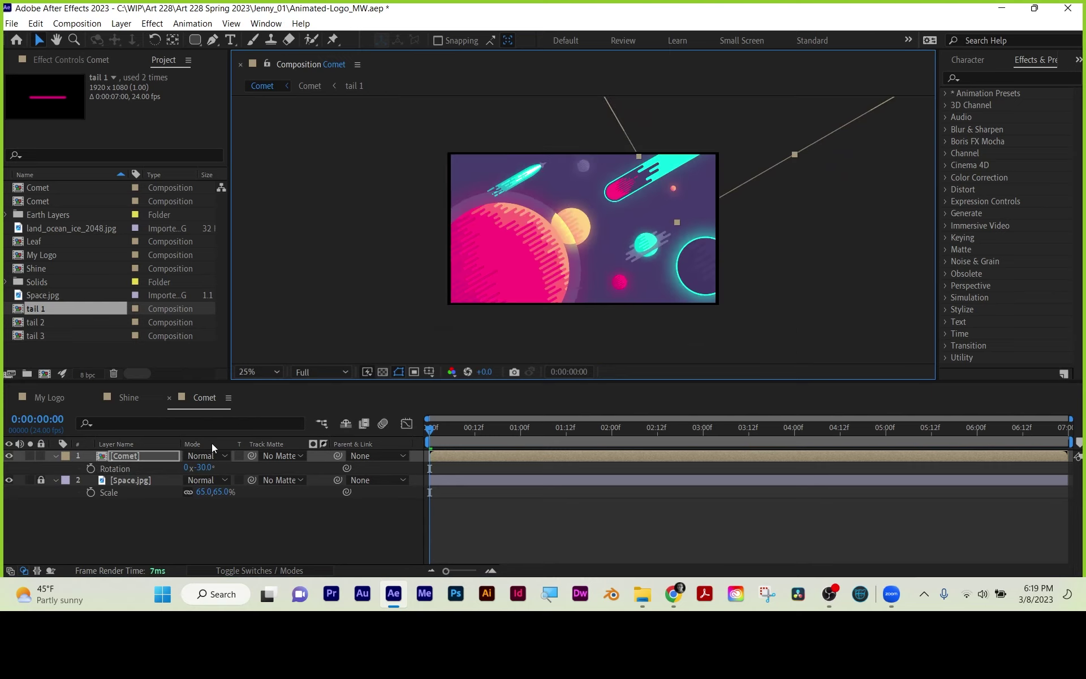
- Keyframe the Comet layer's position at 0:00:00:00, and again at 0:00:03:11 with the comet moved past the frame's lower-left corner
key("p")
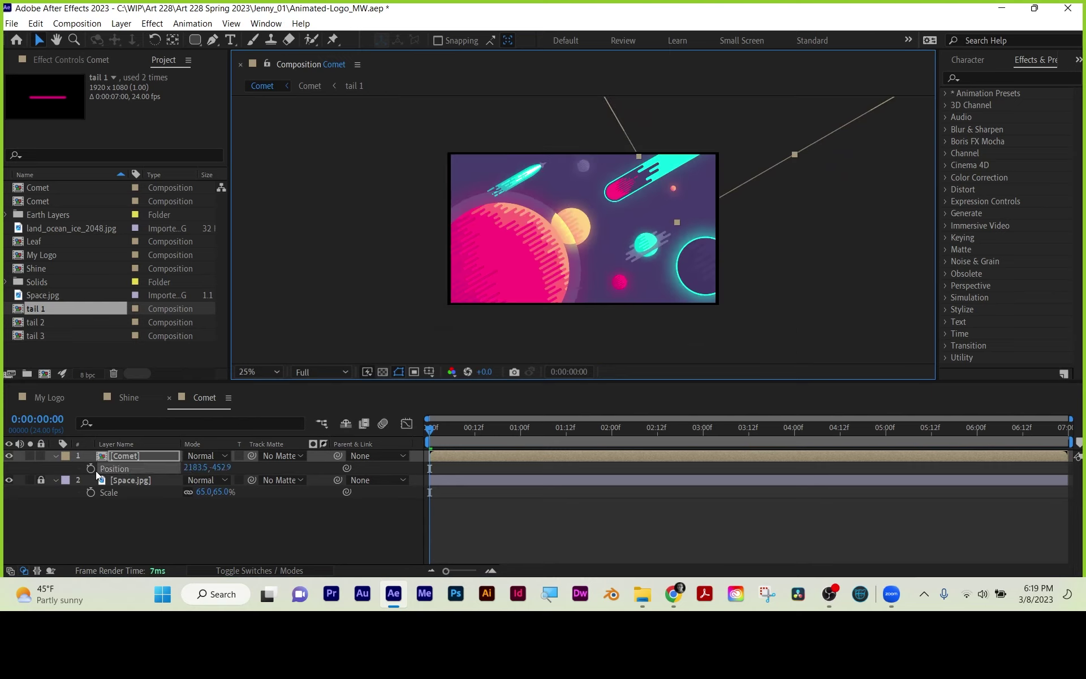
left_click(91, 468)
left_click_drag(434, 430, 746, 430)
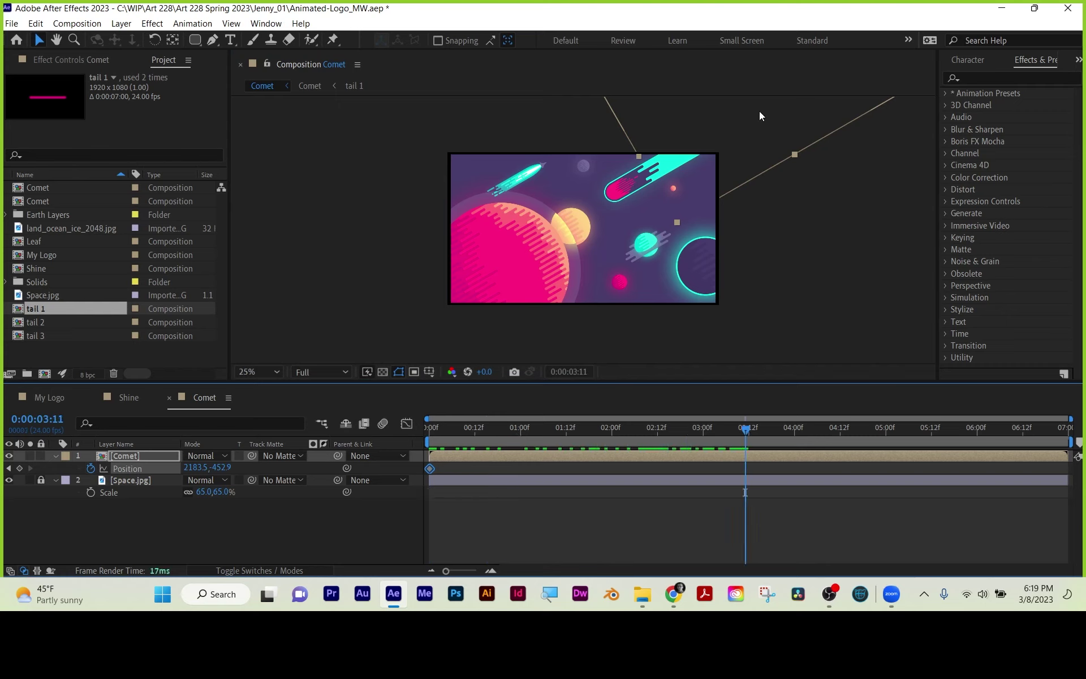
left_click_drag(759, 113, 316, 380)
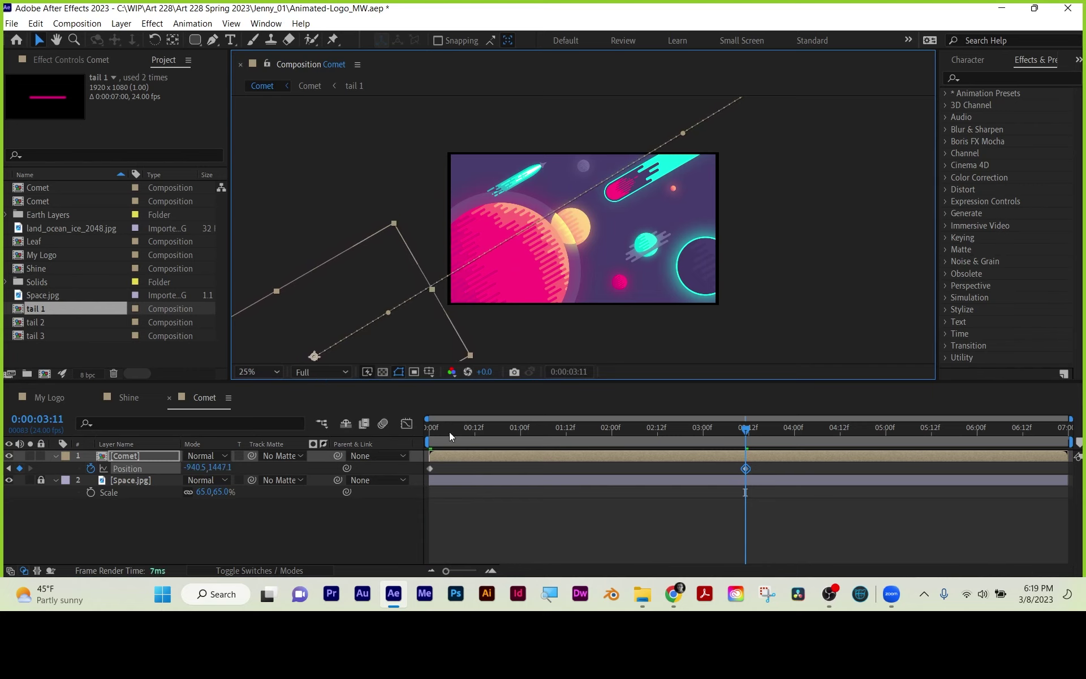
- Preview the comet's diagonal flight across the space background from the start of the timeline
key("space")
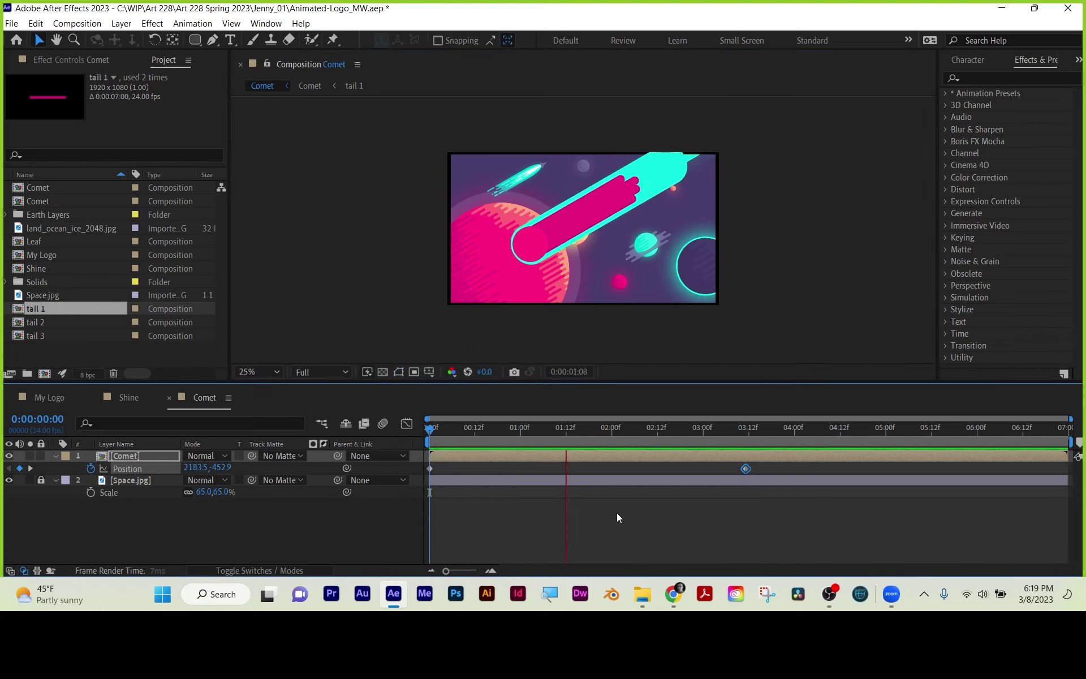
key("space")
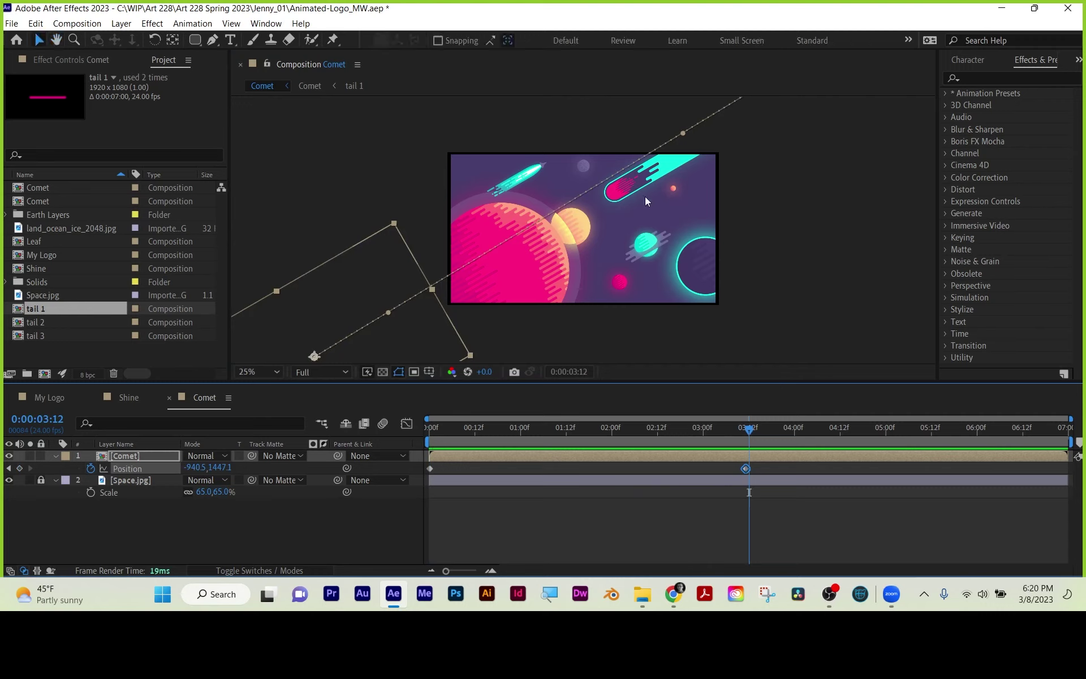
left_click_drag(749, 439, 427, 457)
left_click(487, 536)
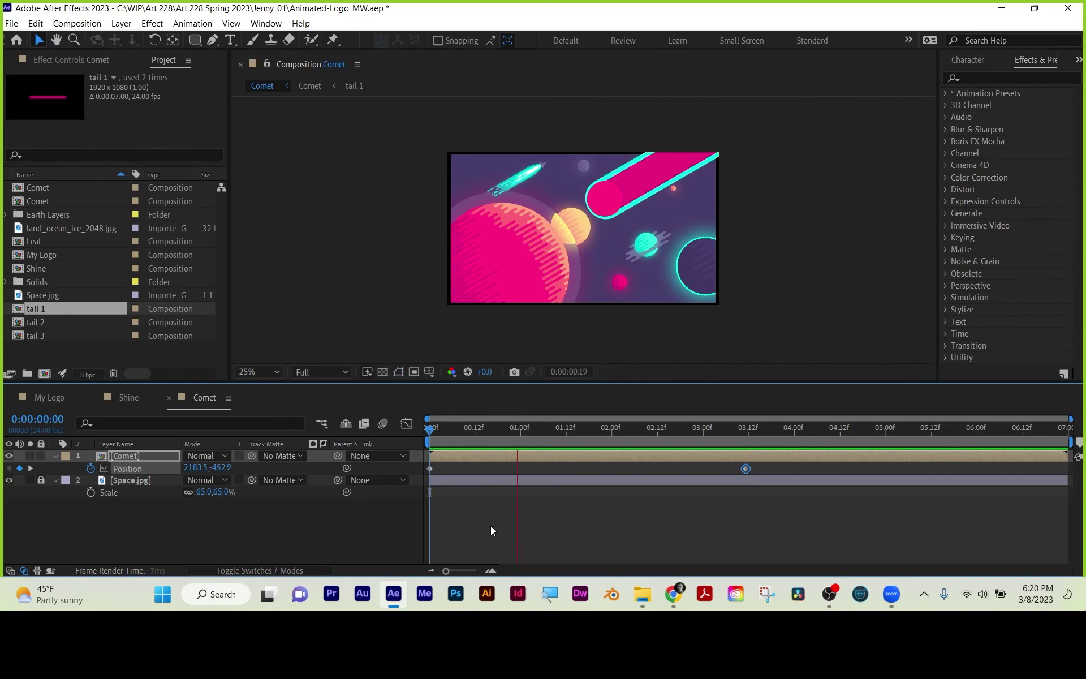
key("space")
- Create a 1920 x 1080 px solid named noise in the nested Comet composition and place it below tail full shape
double_click(504, 455)
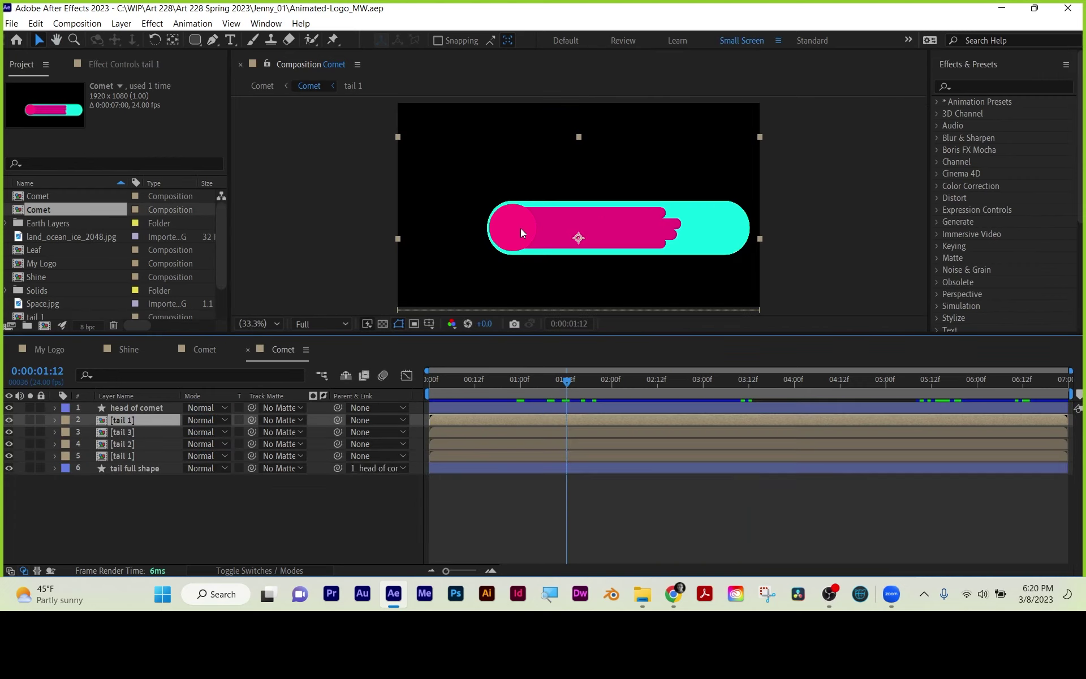
left_click(178, 517)
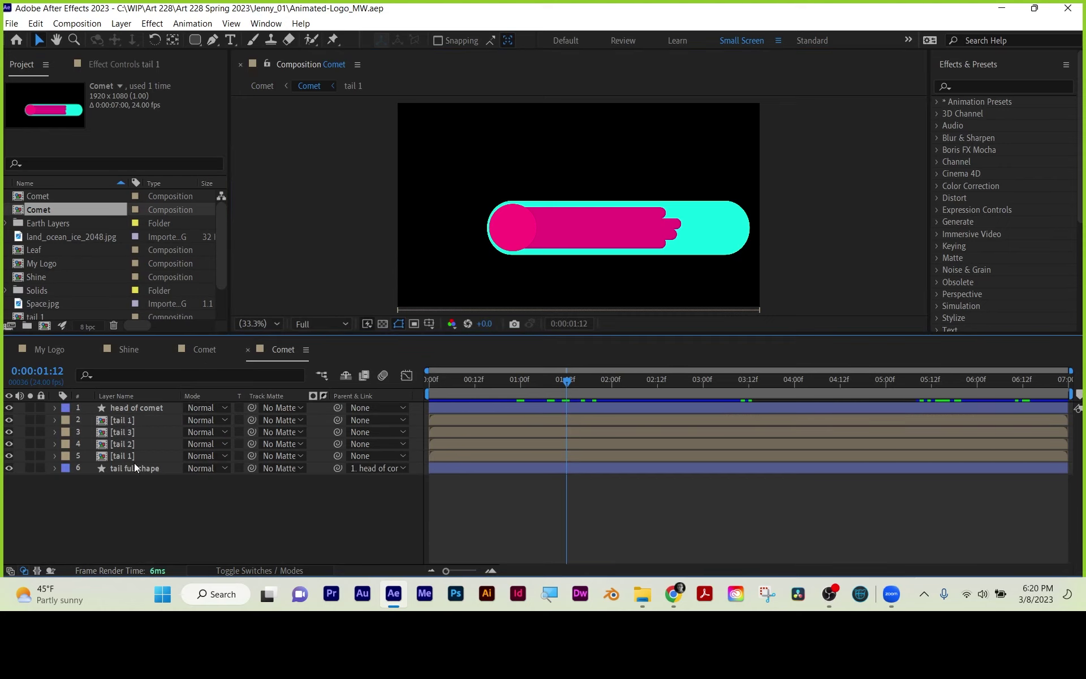
mouse_move(206, 335)
left_mouse_down()
mouse_move(206, 428)
mouse_move(206, 337)
left_mouse_up()
right_click(111, 518)
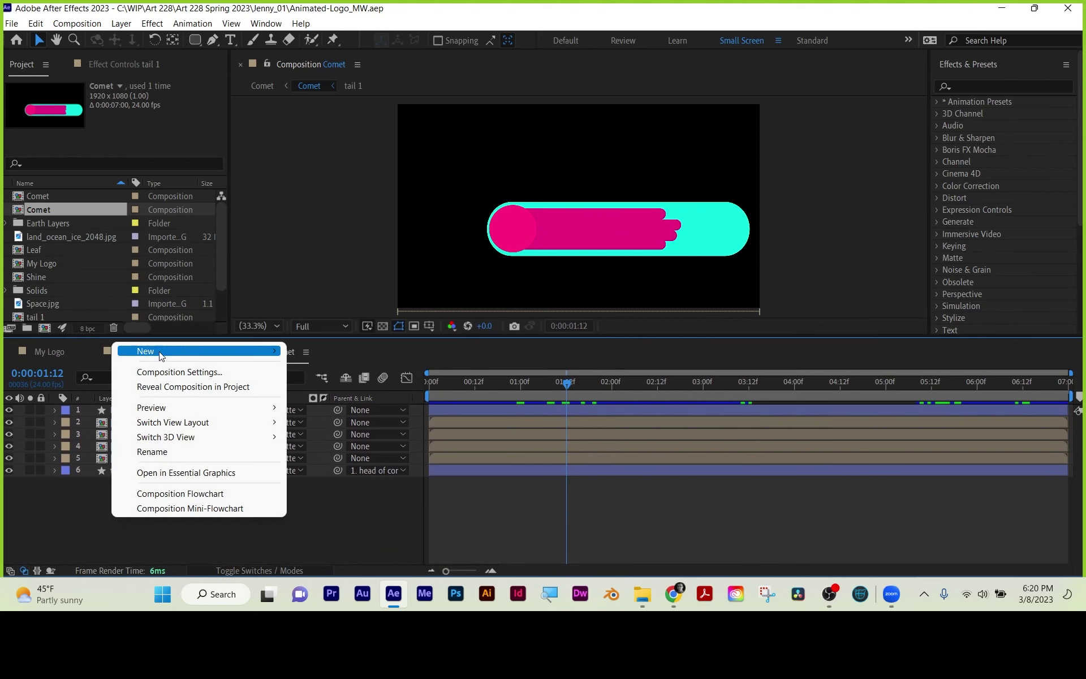
mouse_move(158, 351)
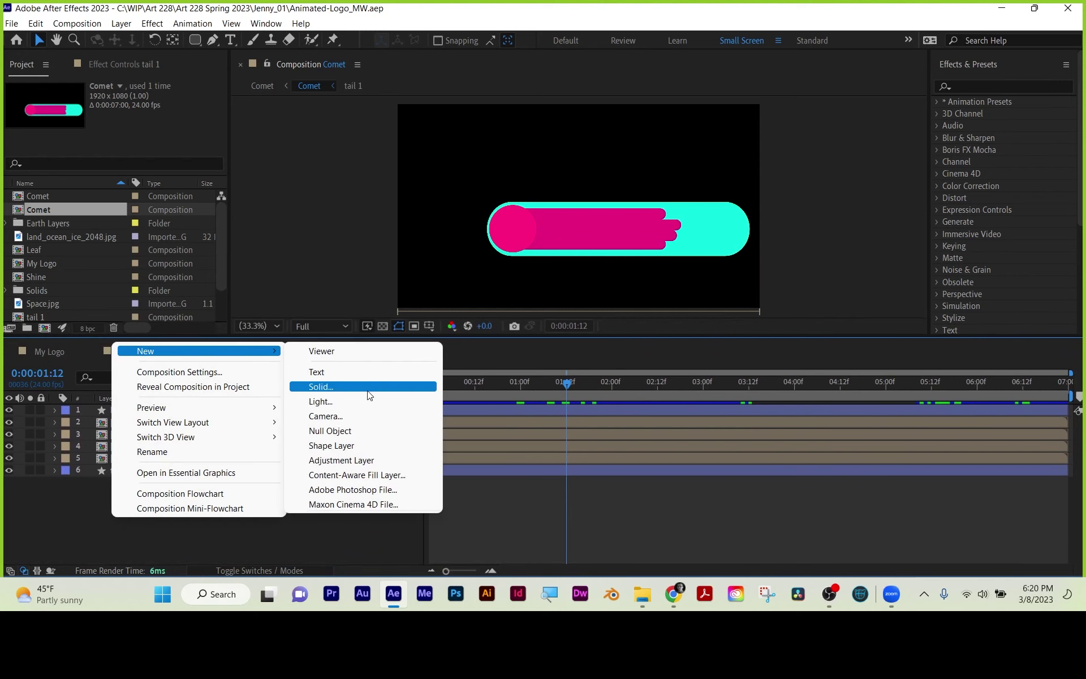
left_click(338, 386)
type("noise")
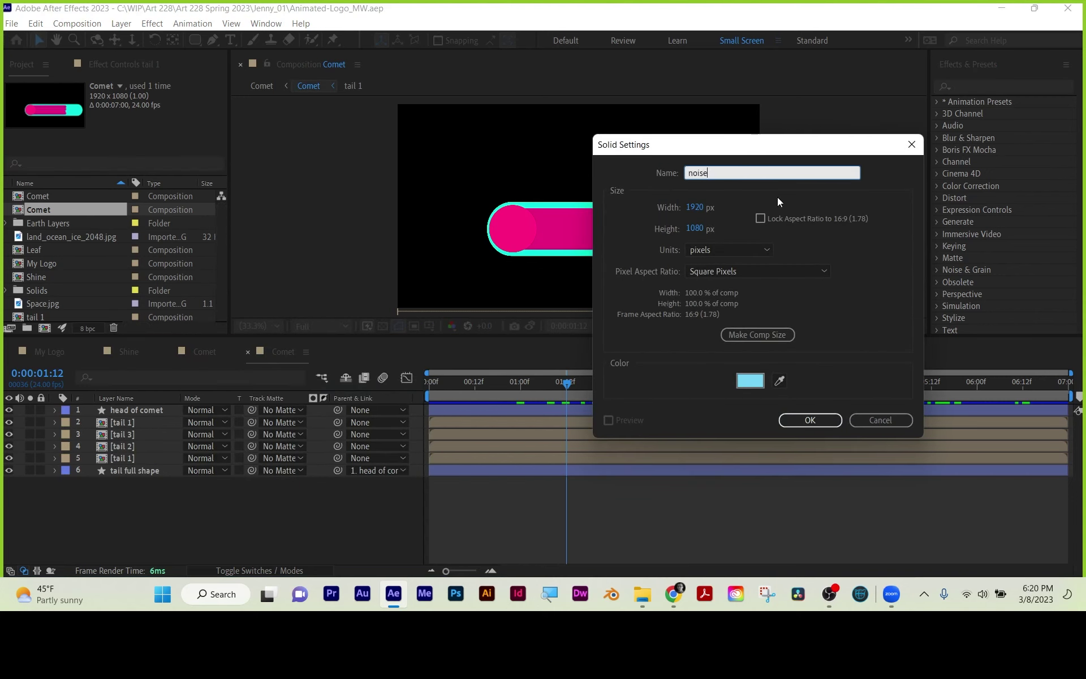
left_click(825, 422)
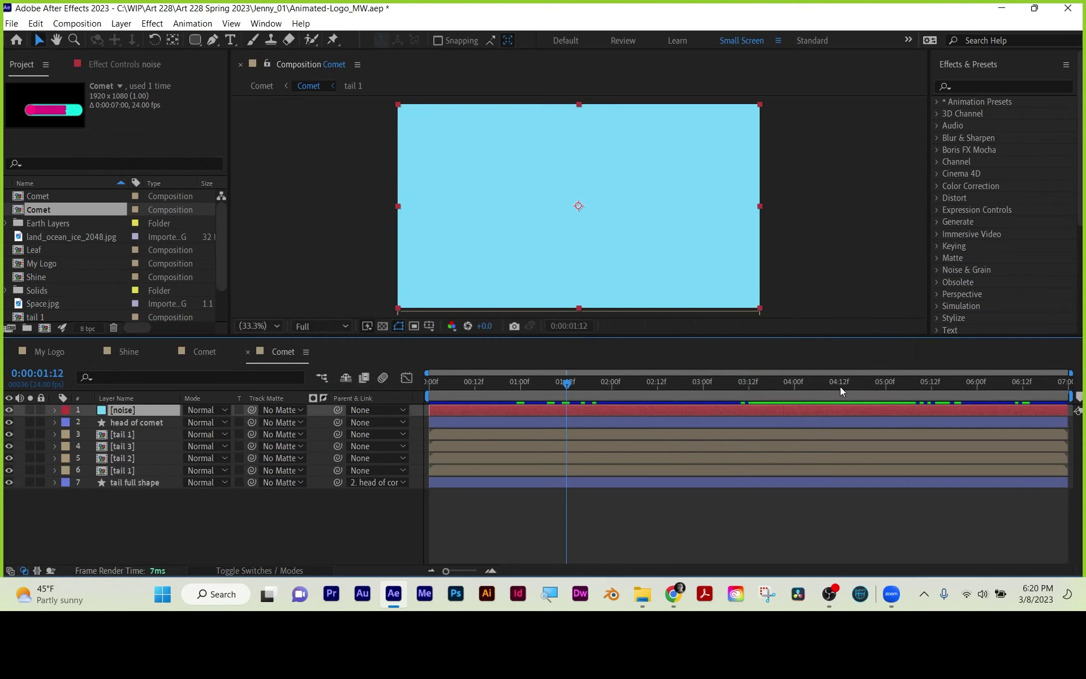
left_click_drag(138, 423, 139, 493)
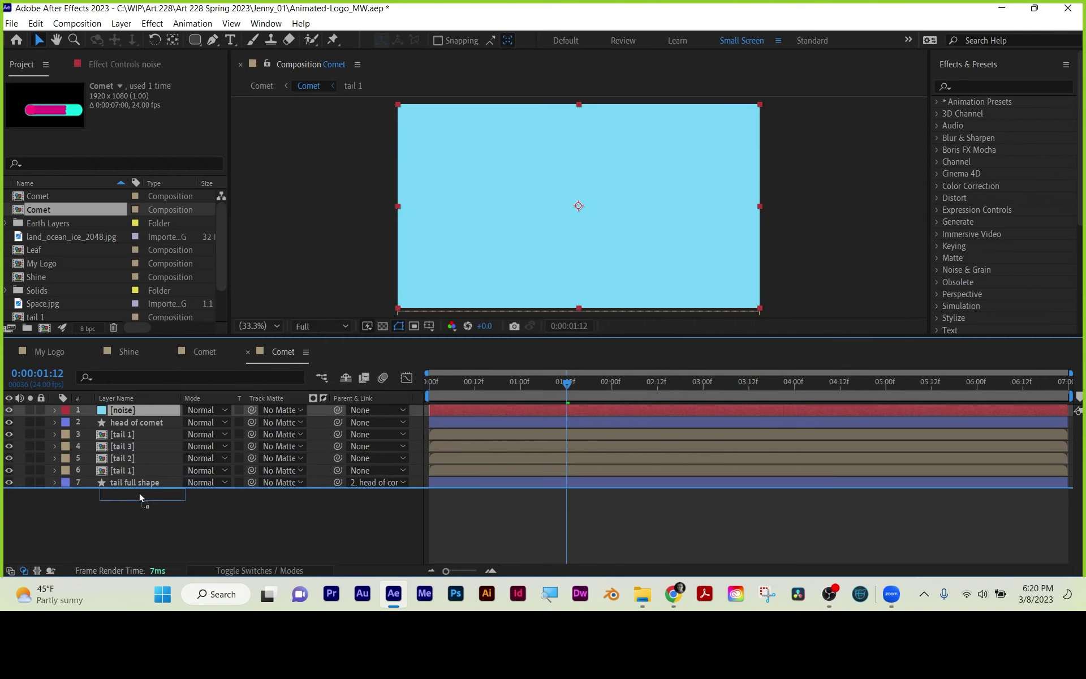
- Apply the Fractal Noise effect to the noise solid, set its Noise Type to Block and return to the first frame
left_click(971, 85)
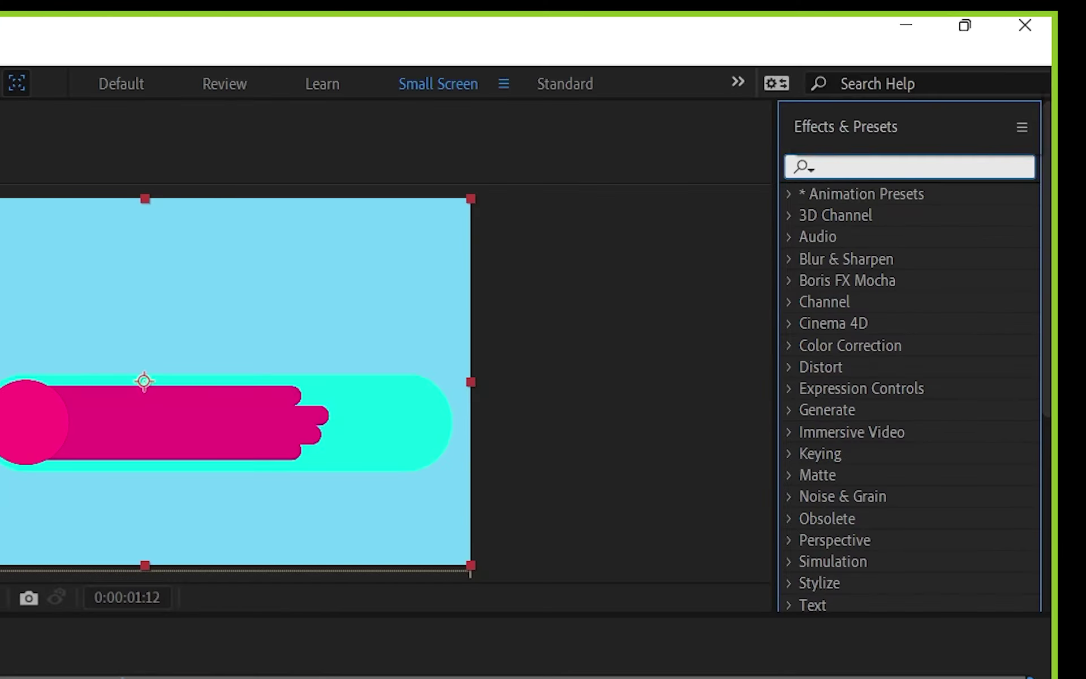
type("fractal")
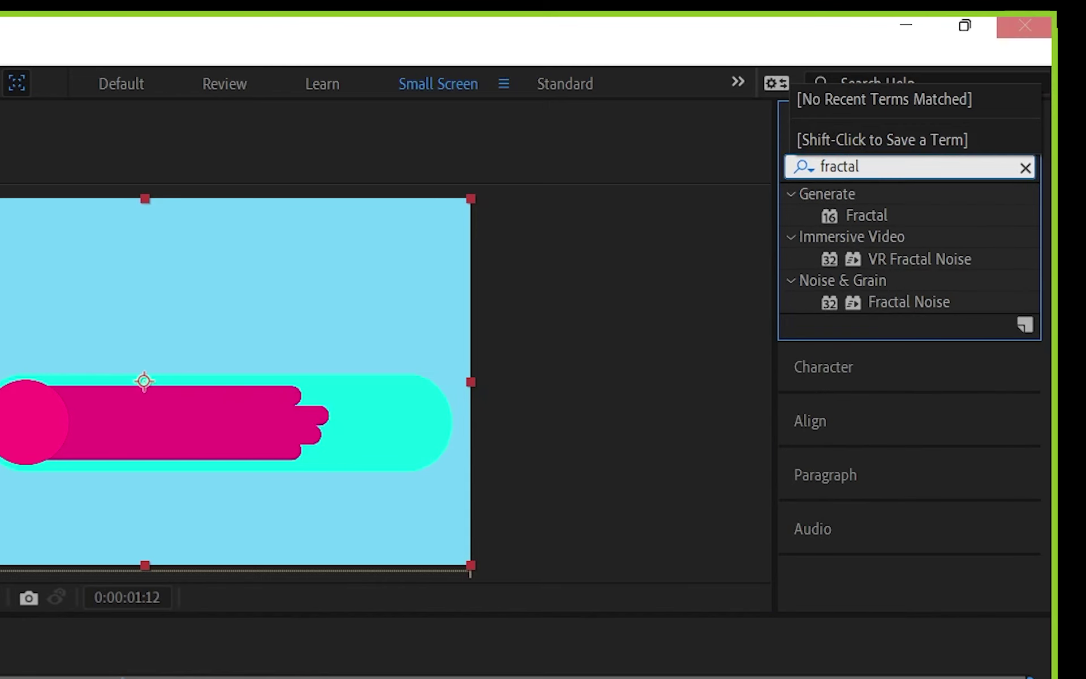
left_click_drag(887, 300, 622, 480)
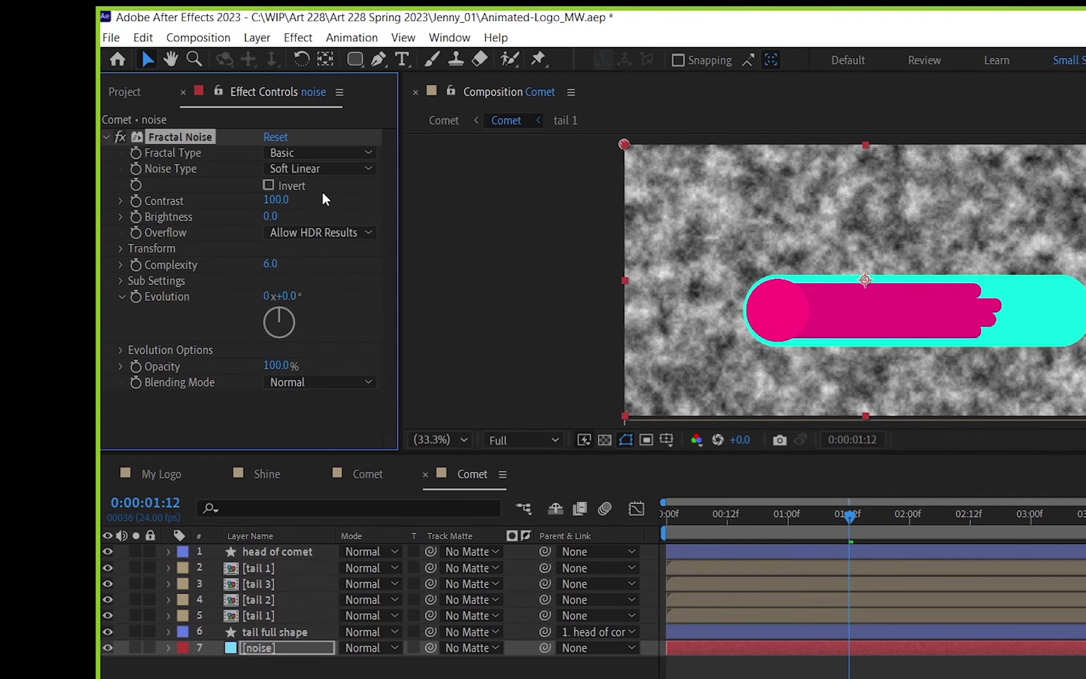
left_click(167, 111)
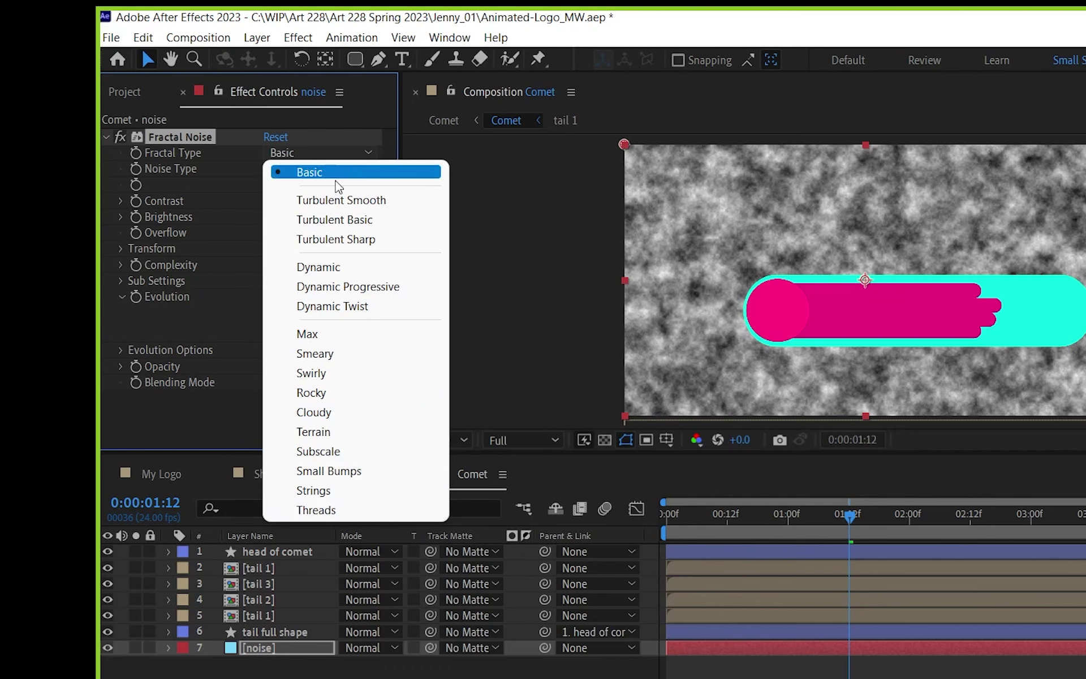
left_click(220, 168)
left_click(315, 169)
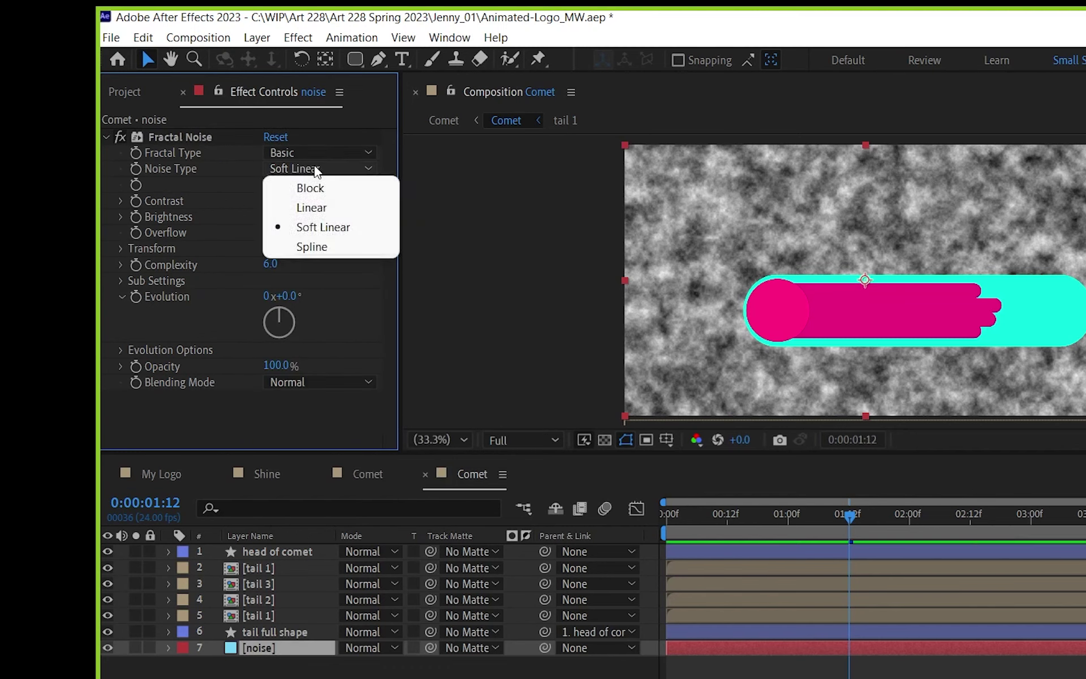
left_click(315, 186)
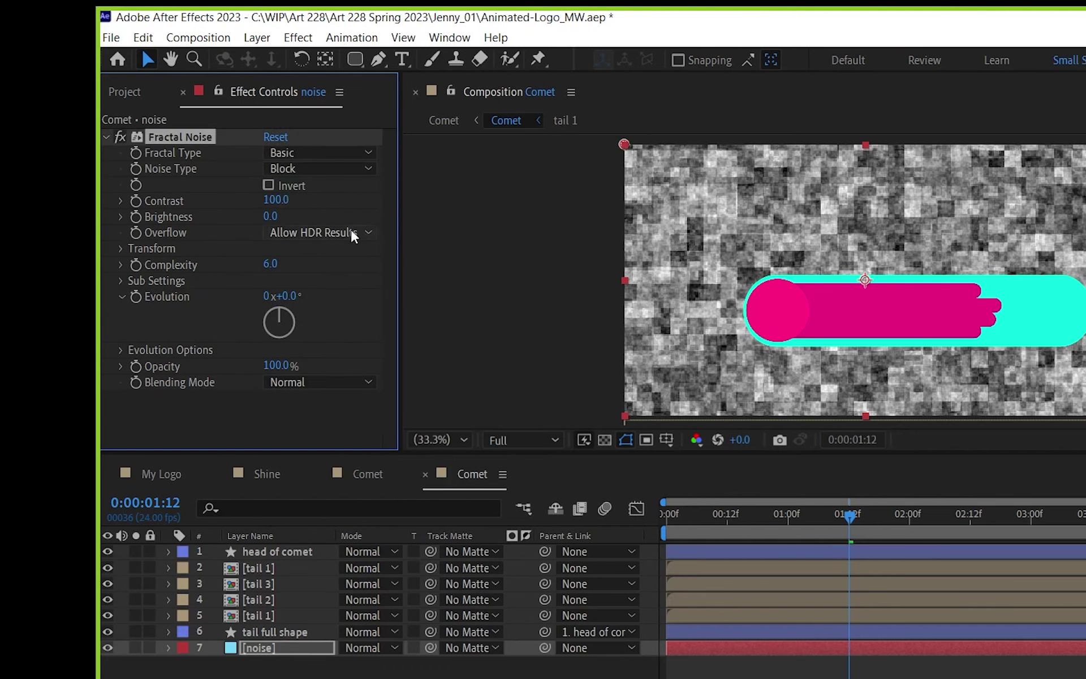
left_click_drag(842, 515, 492, 547)
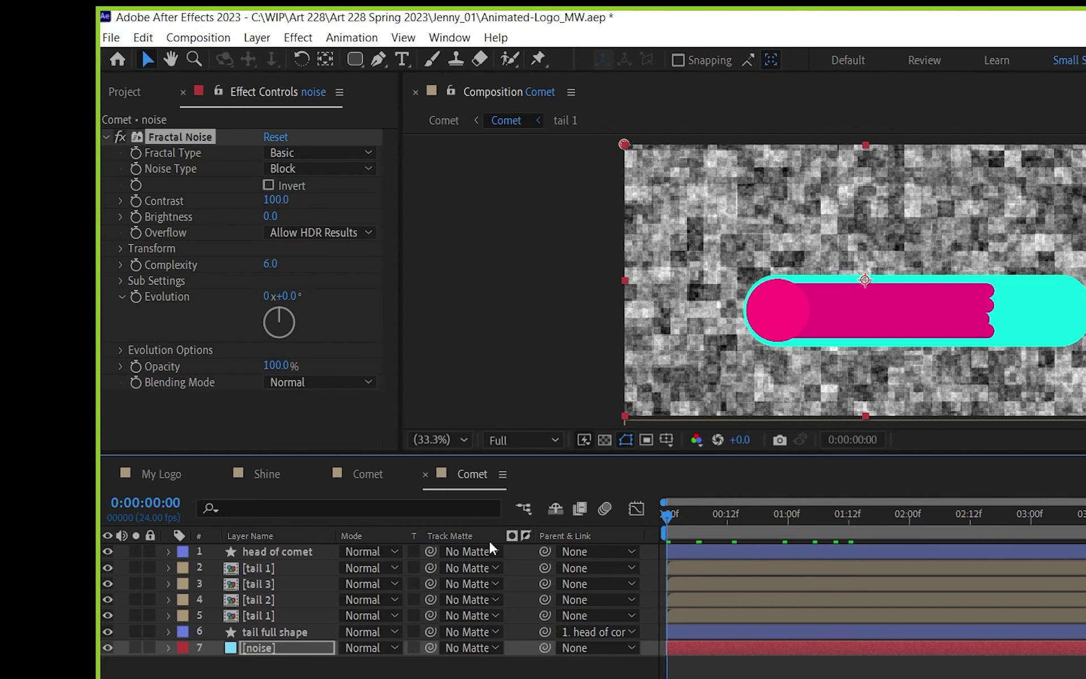
left_click(129, 412)
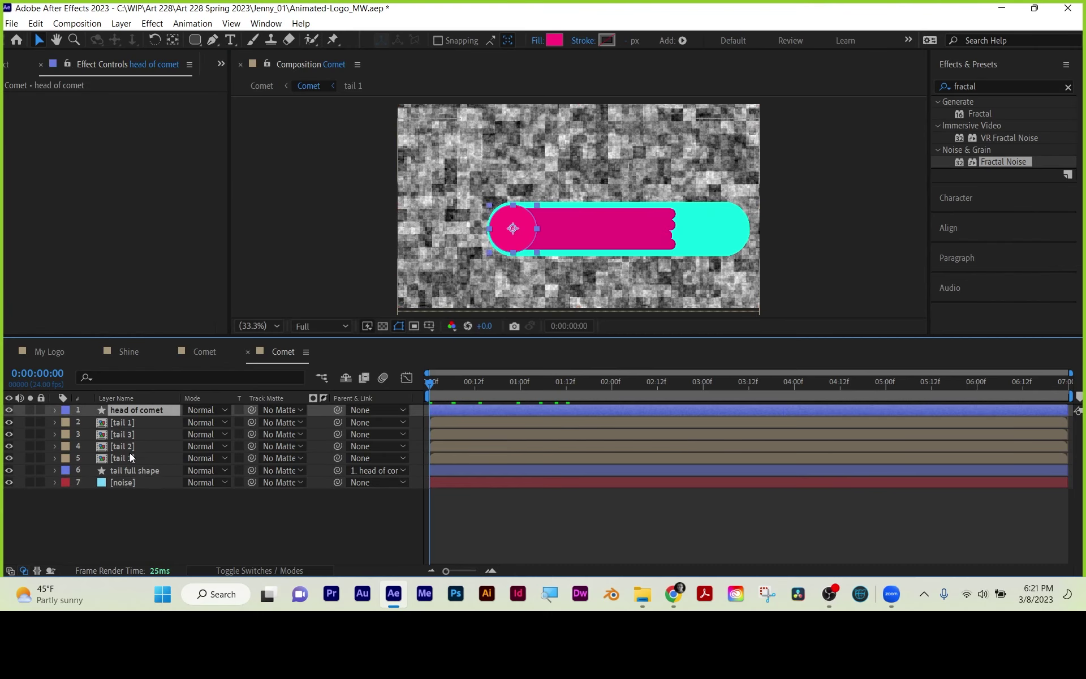
left_click(130, 467, "shift")
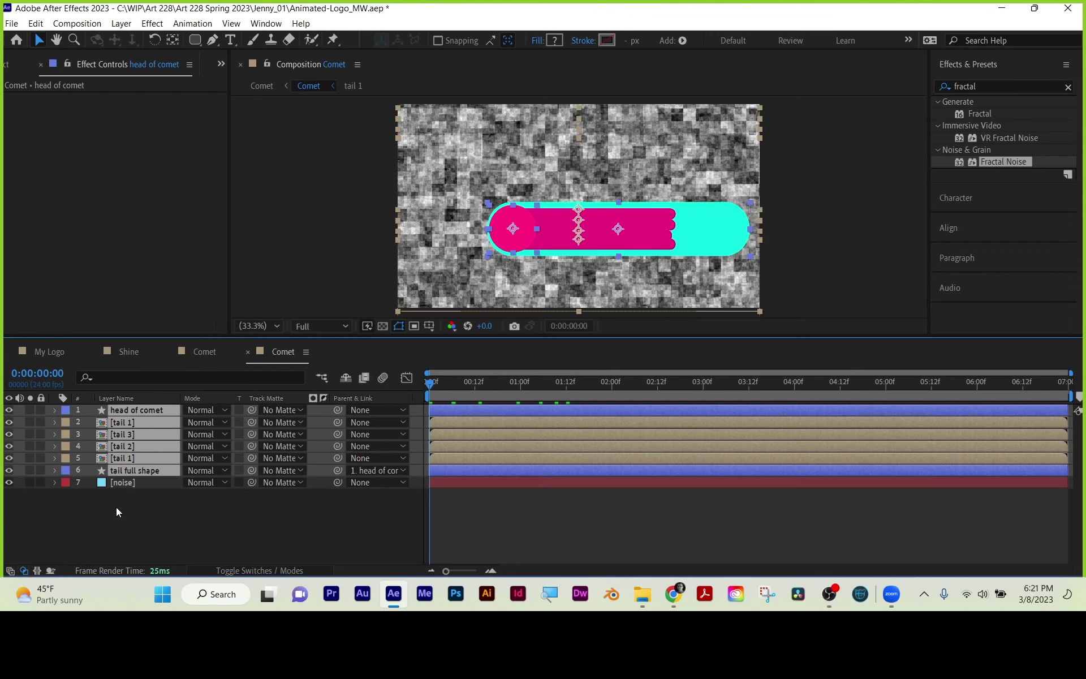
left_click(116, 507)
- Move the noise layer out of the nested Comet composition into the outer Comet composition
left_click(125, 481)
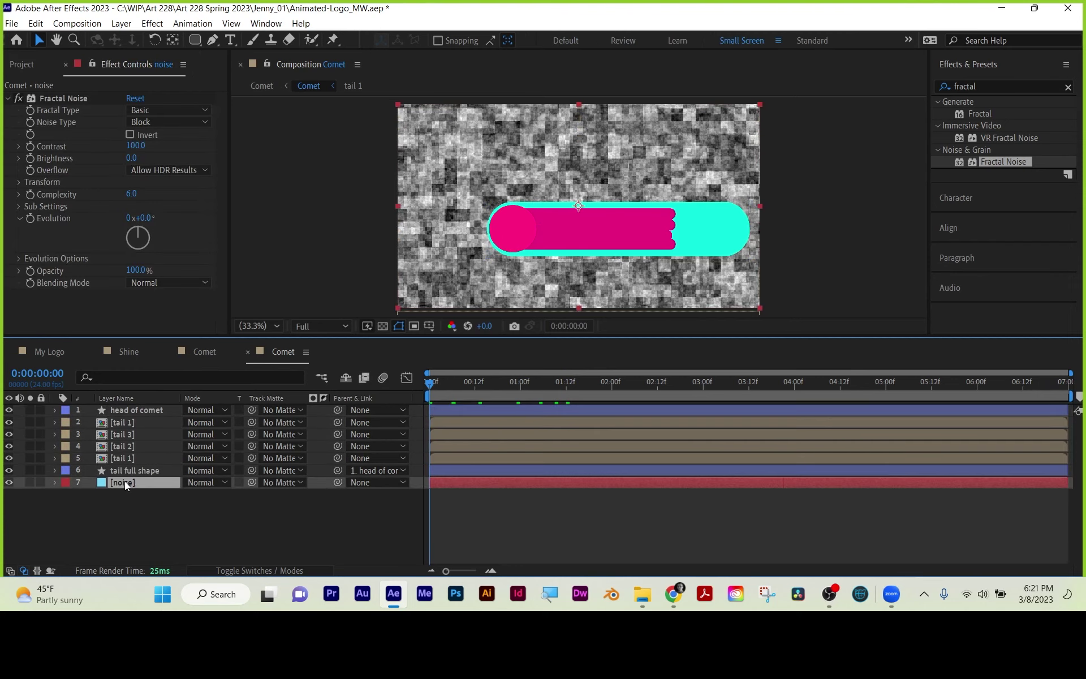
key("Delete")
left_click(203, 352)
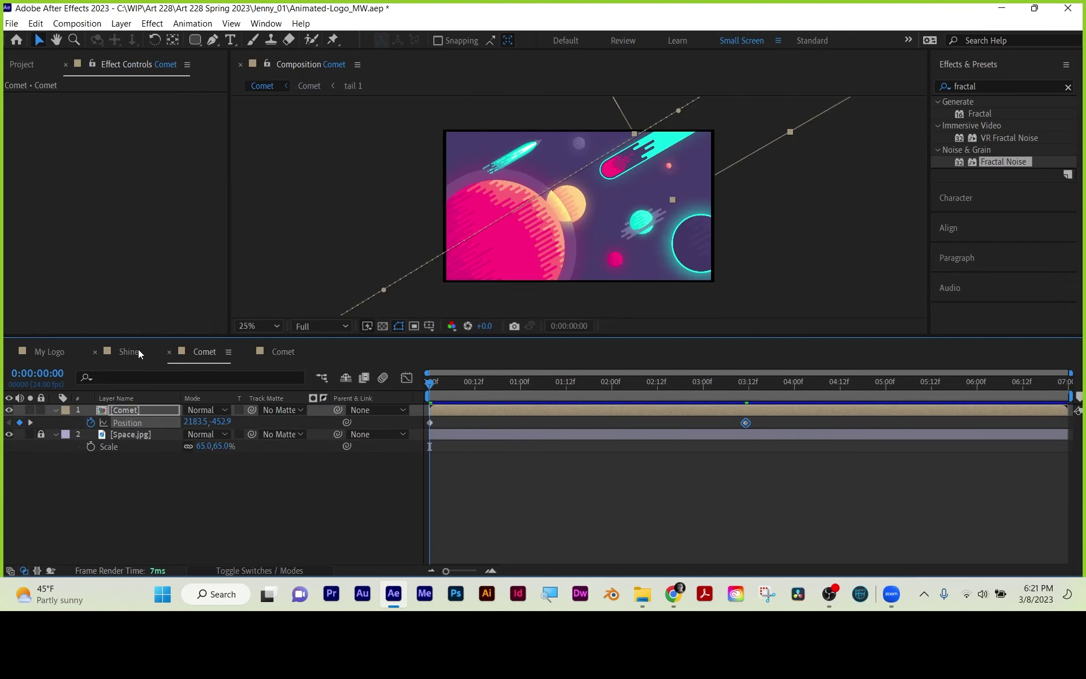
key("ctrl+v")
- Hide the Space.jpg layer and place the noise layer between Comet and Space.jpg
left_click_drag(119, 412, 123, 448)
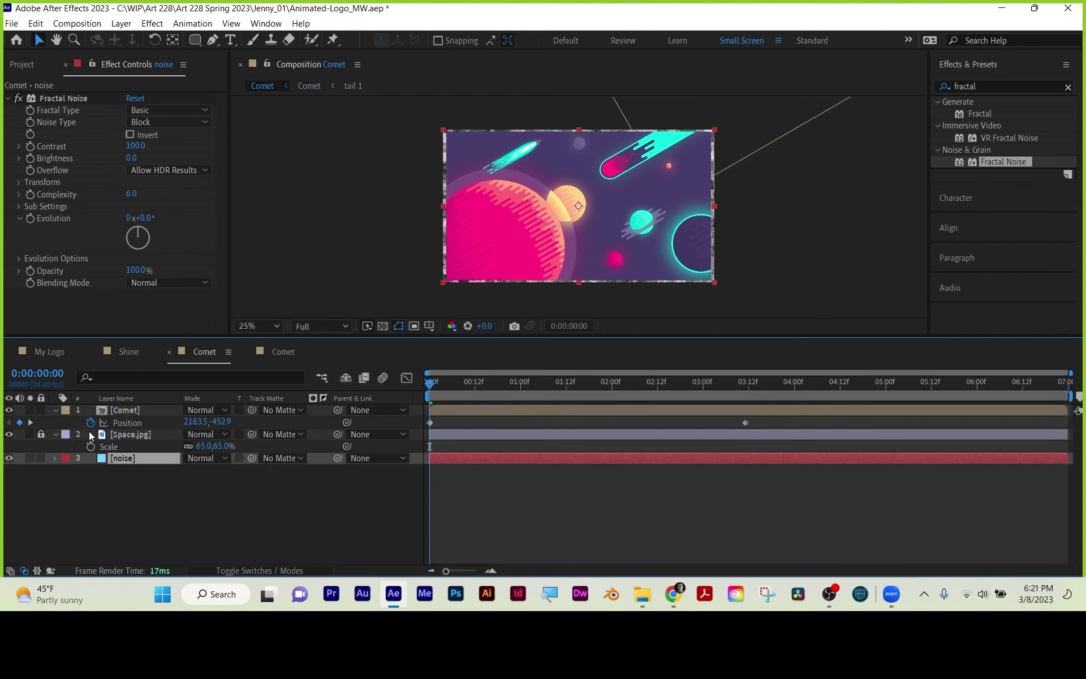
left_click(108, 432)
left_click(9, 434)
left_click_drag(115, 458, 124, 423)
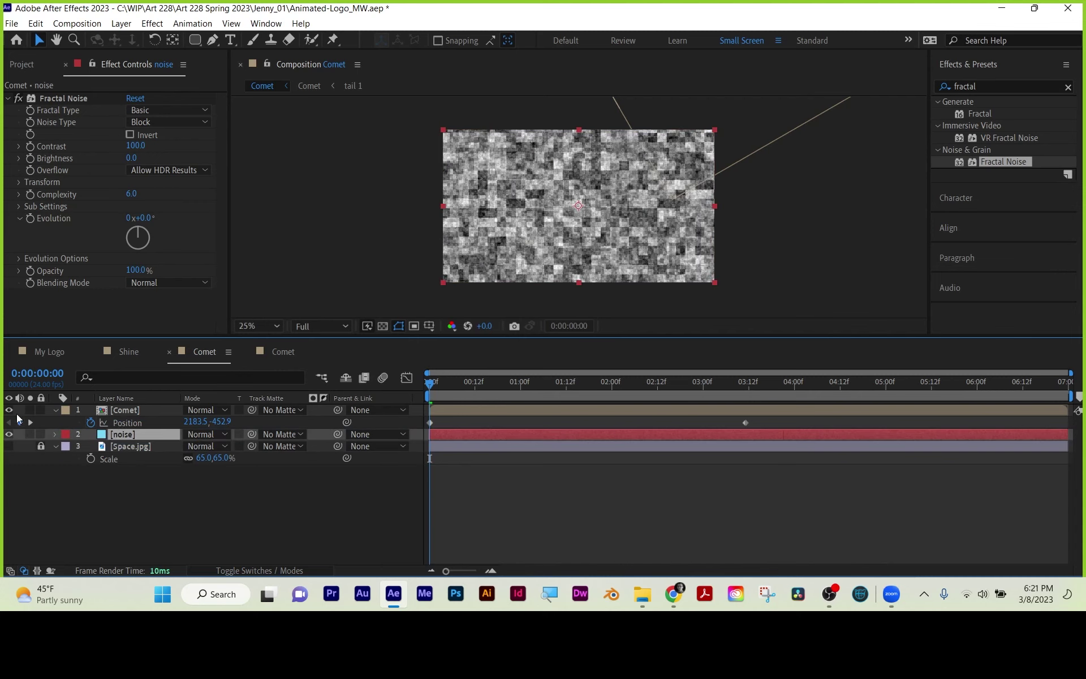
- Set the Comet layer as the noise layer's track matte and check the matted noise up to 0:00:01:11
left_click(127, 410)
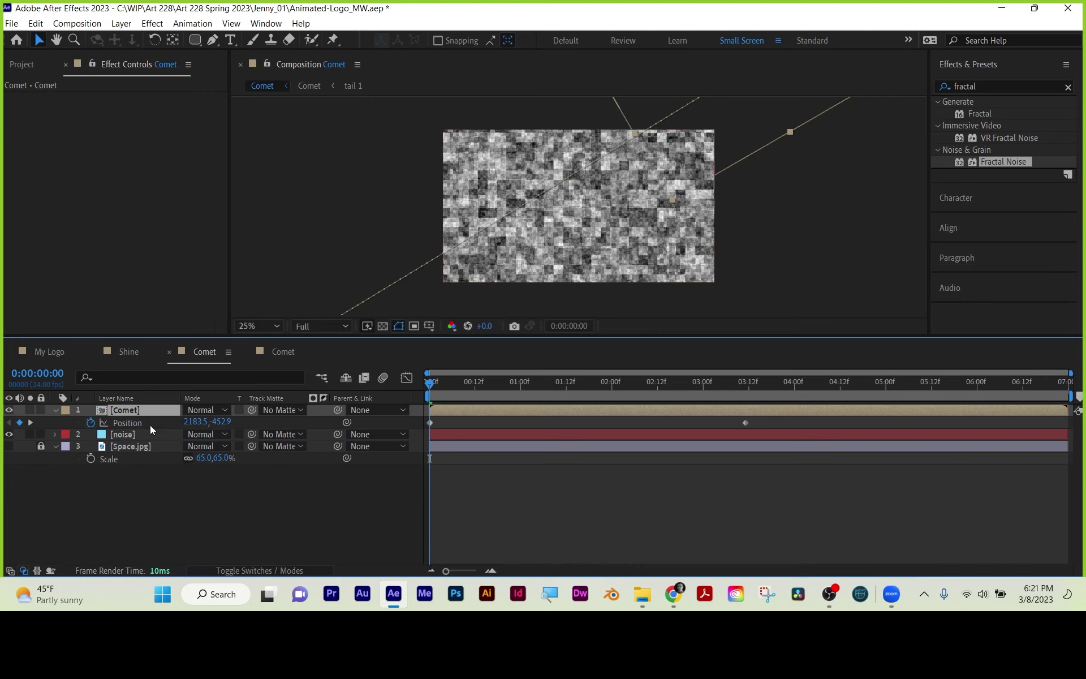
left_click_drag(452, 382, 490, 386)
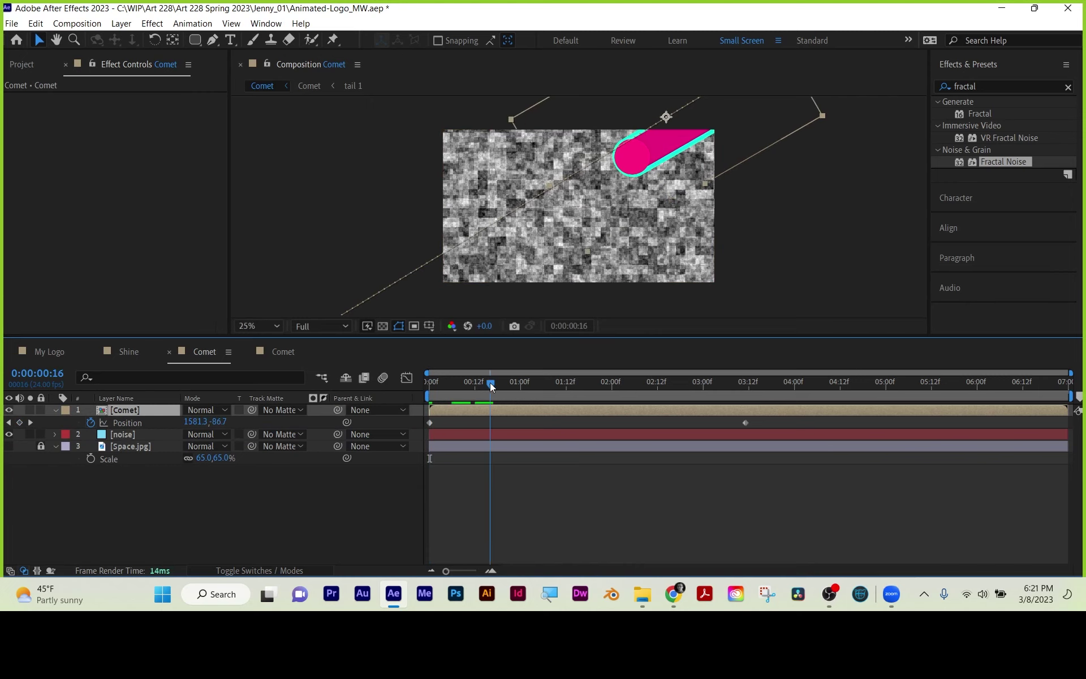
left_click(134, 433)
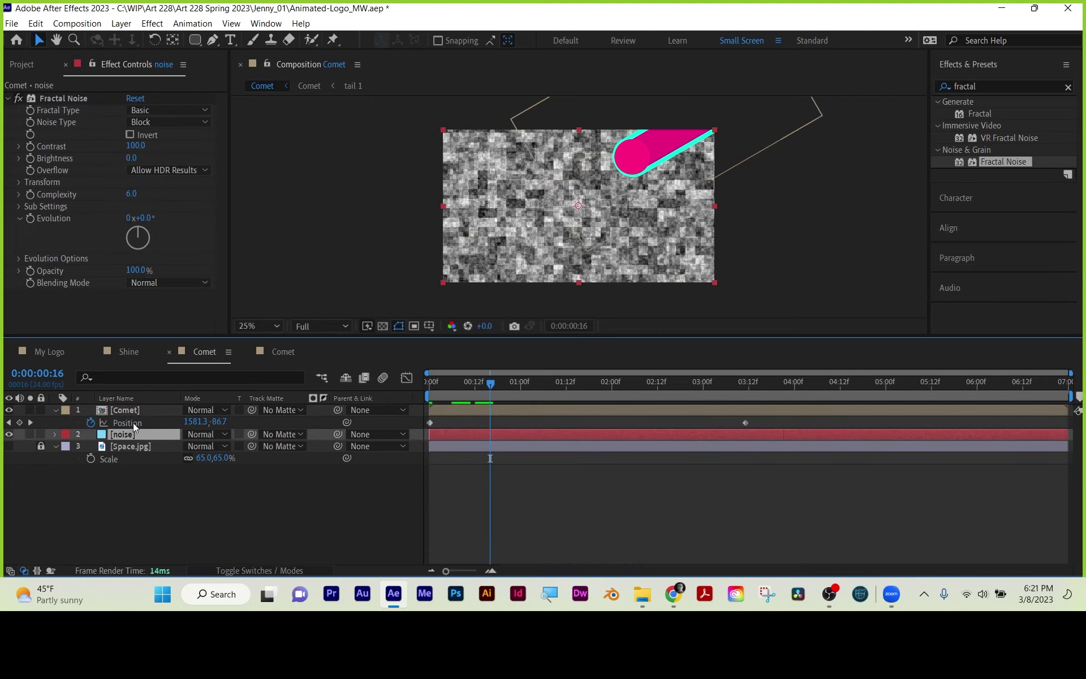
left_click(285, 433)
left_click(294, 470)
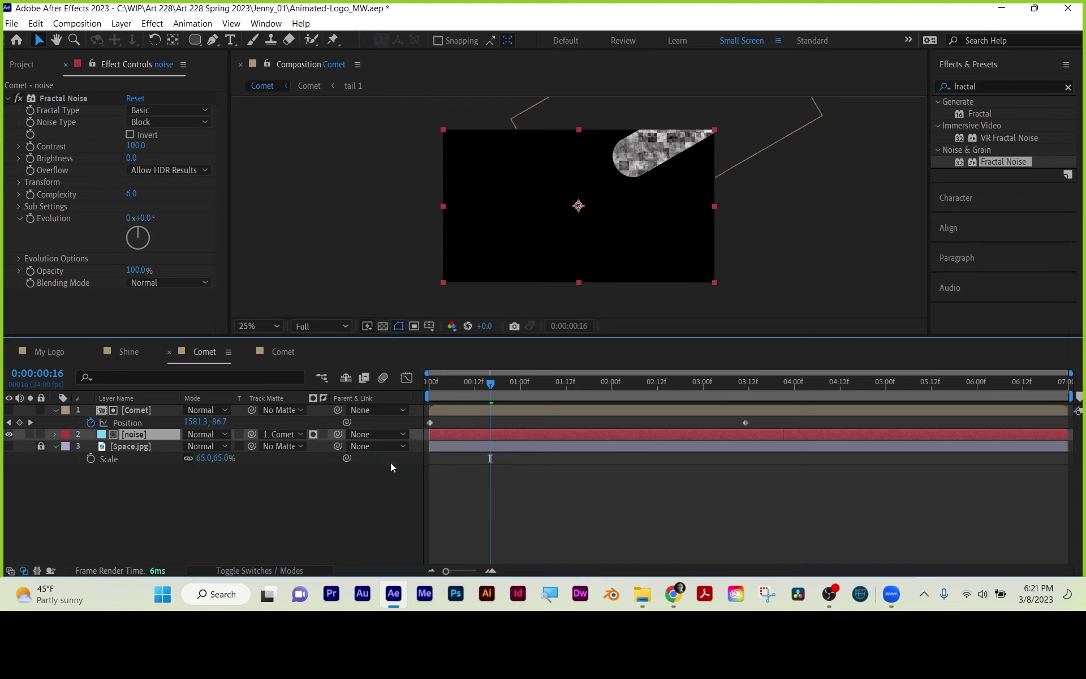
left_click_drag(493, 383, 566, 387)
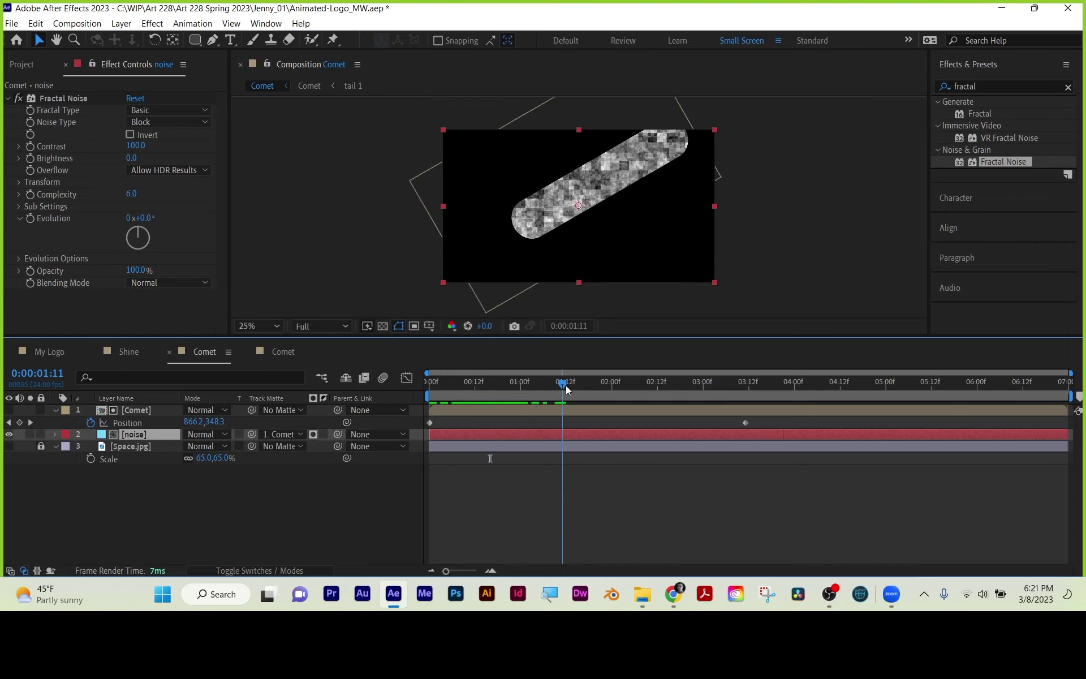
- Duplicate the Comet layer, make the top copy visible and try the Color blending mode on it
left_click(141, 409)
key("ctrl+d")
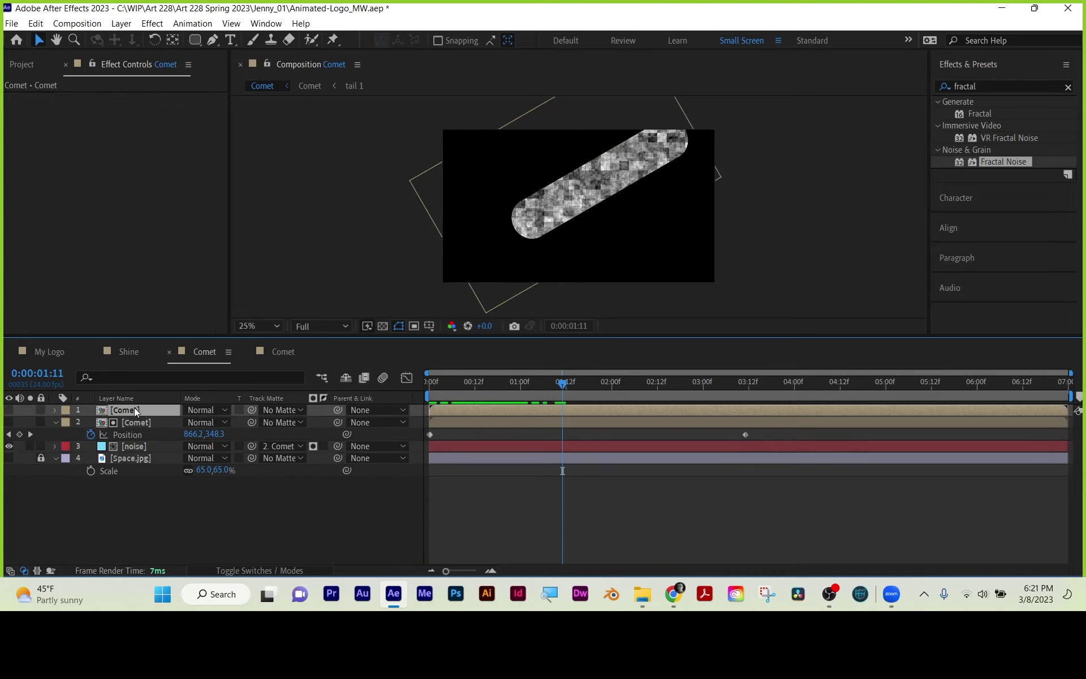
left_click(9, 409)
left_click(194, 410)
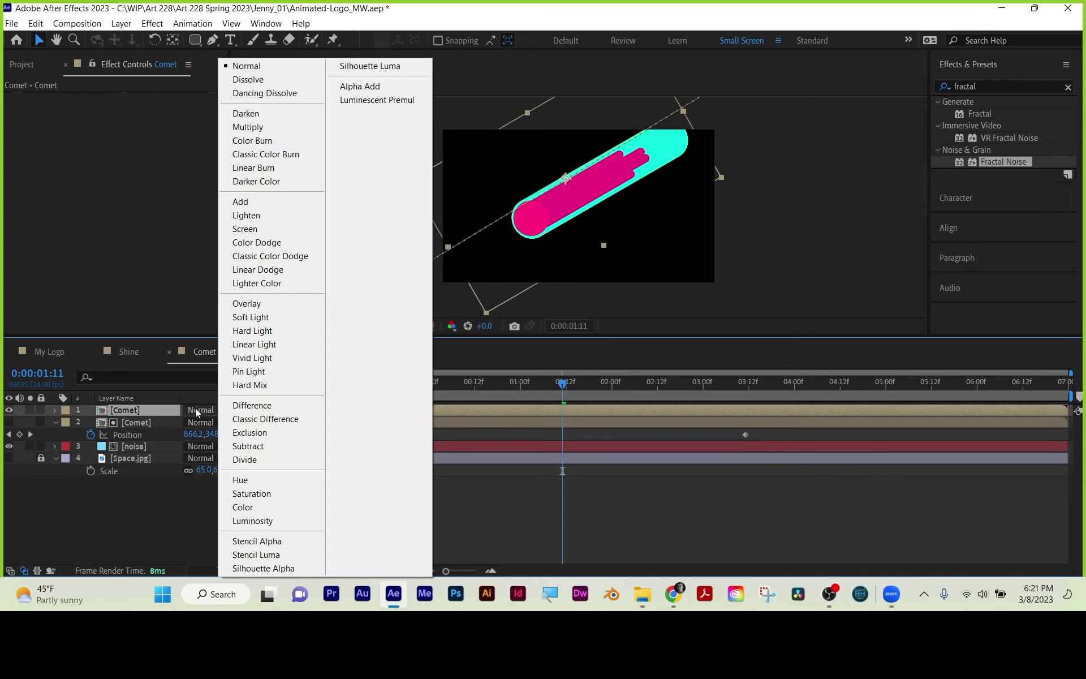
left_click(261, 506)
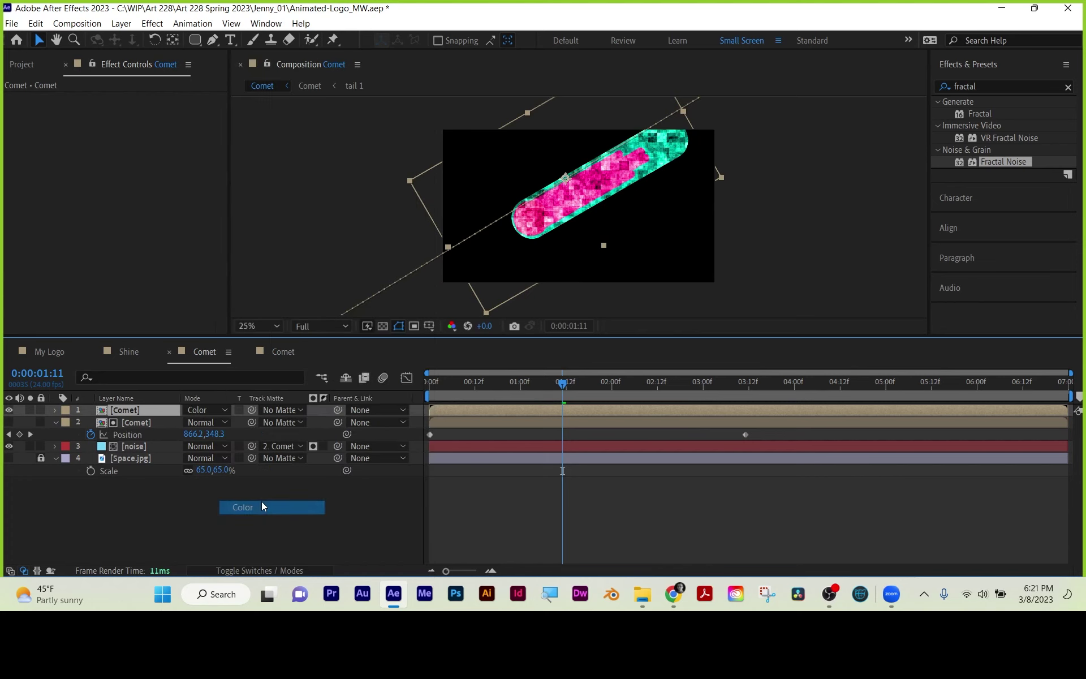
- Try the Color Dodge blending mode on the top Comet layer and preview the animation from the first frame
left_click(204, 409)
left_click(256, 242)
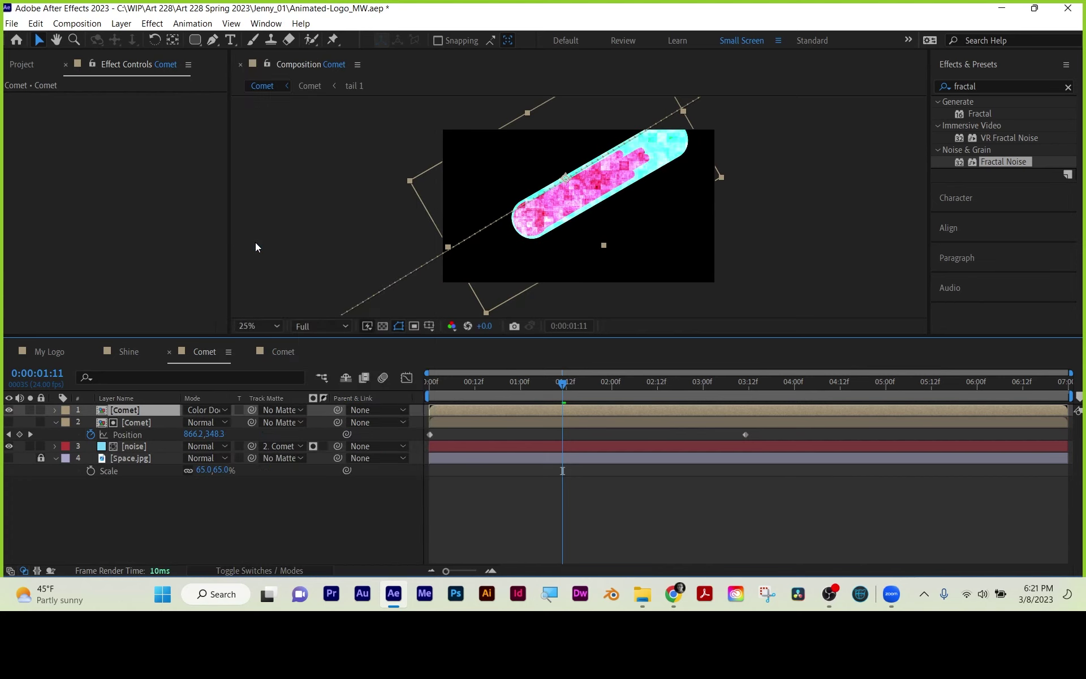
left_click_drag(565, 384, 433, 390)
key("space")
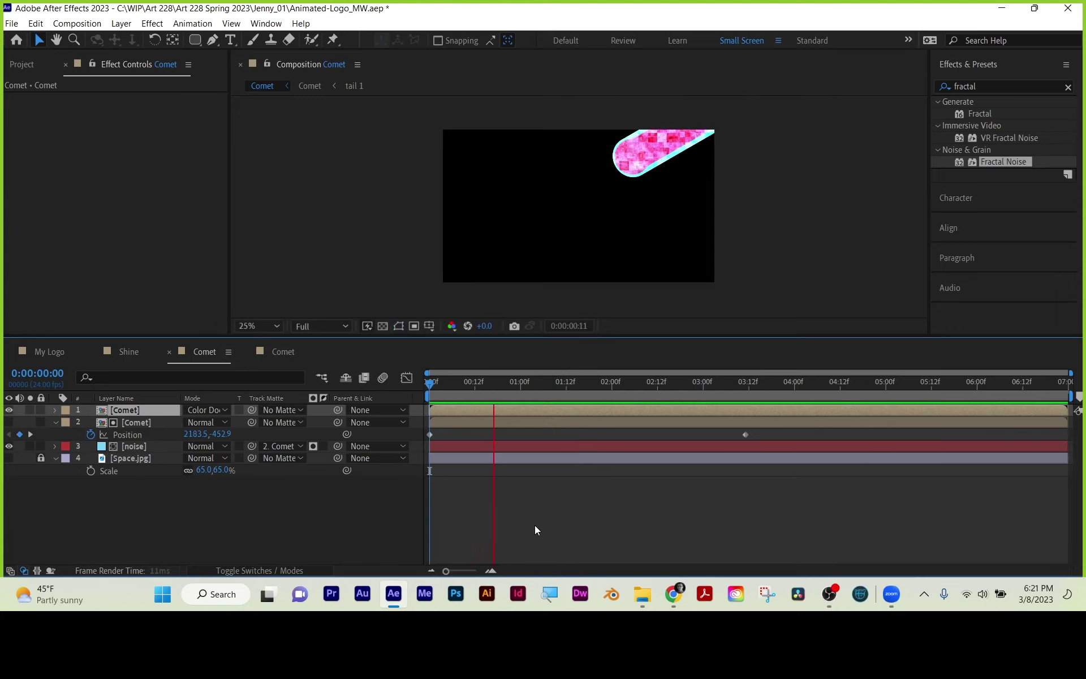
left_click(620, 404)
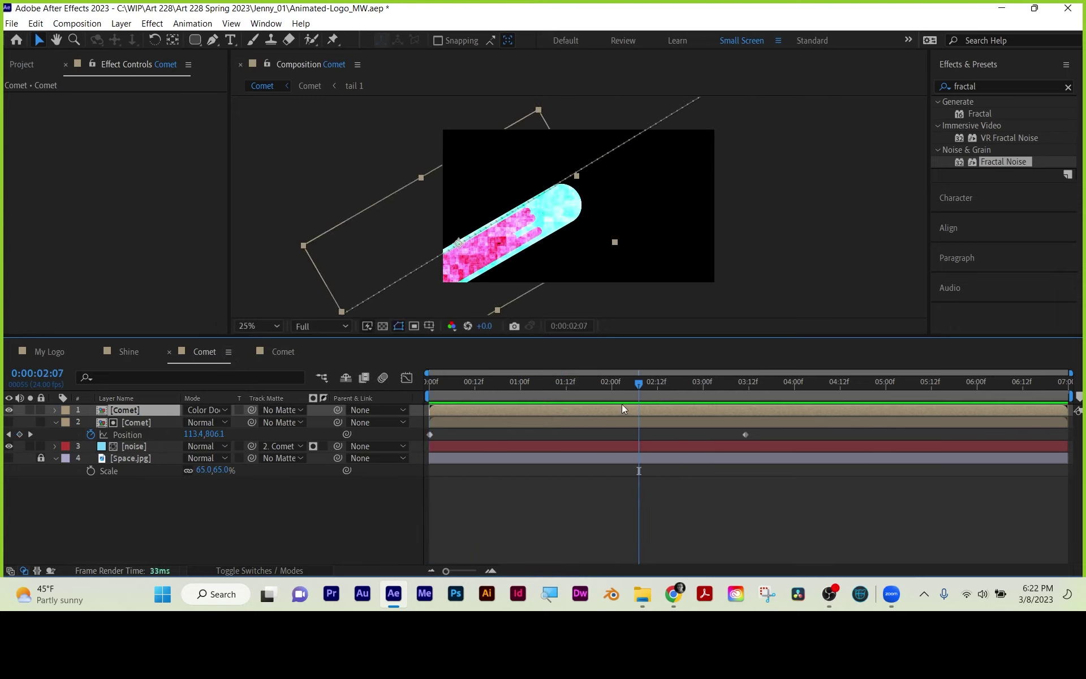
left_click_drag(635, 385, 574, 384)
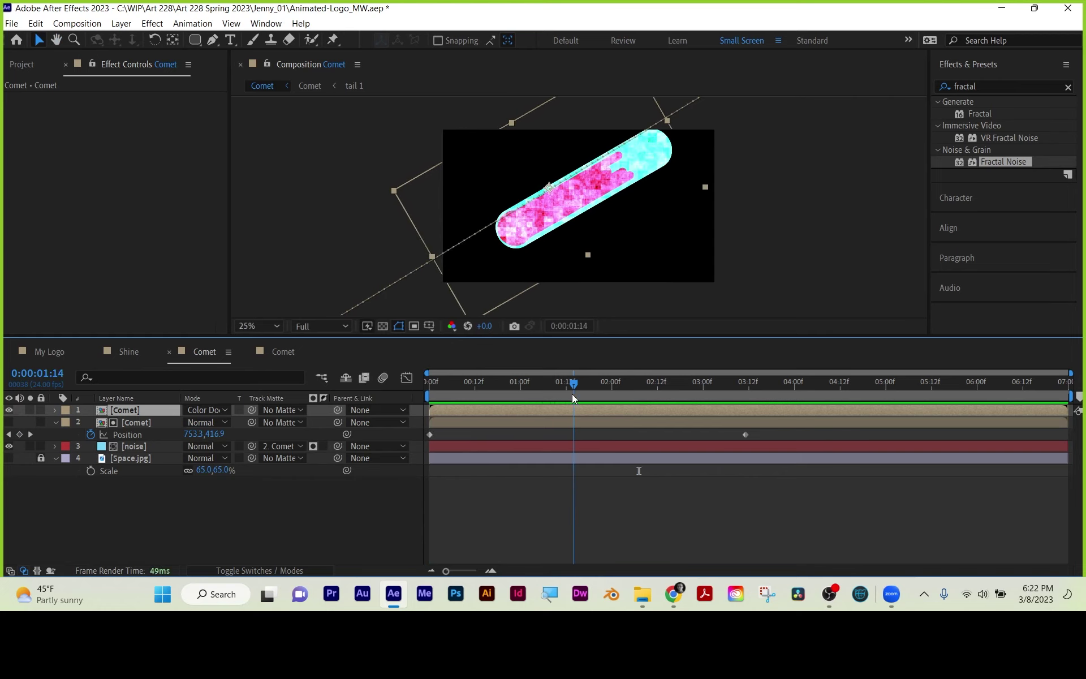
- Set the top Comet layer's blending mode to Lighten and preview the result up to 0:00:01:22
left_click(204, 409)
left_click(245, 215)
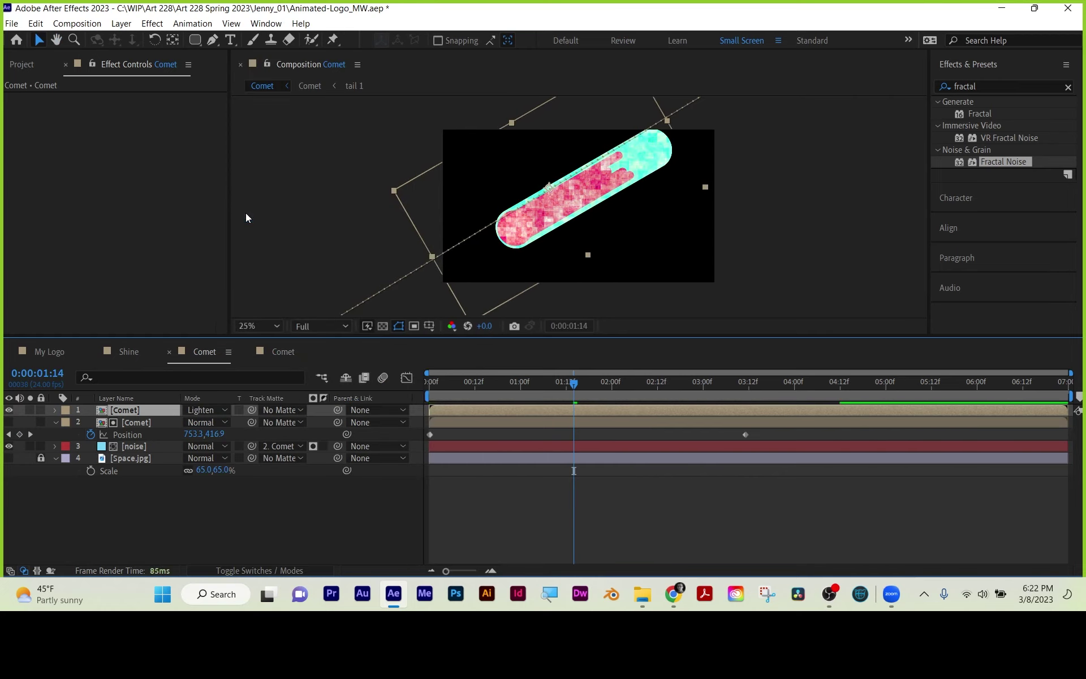
key("space")
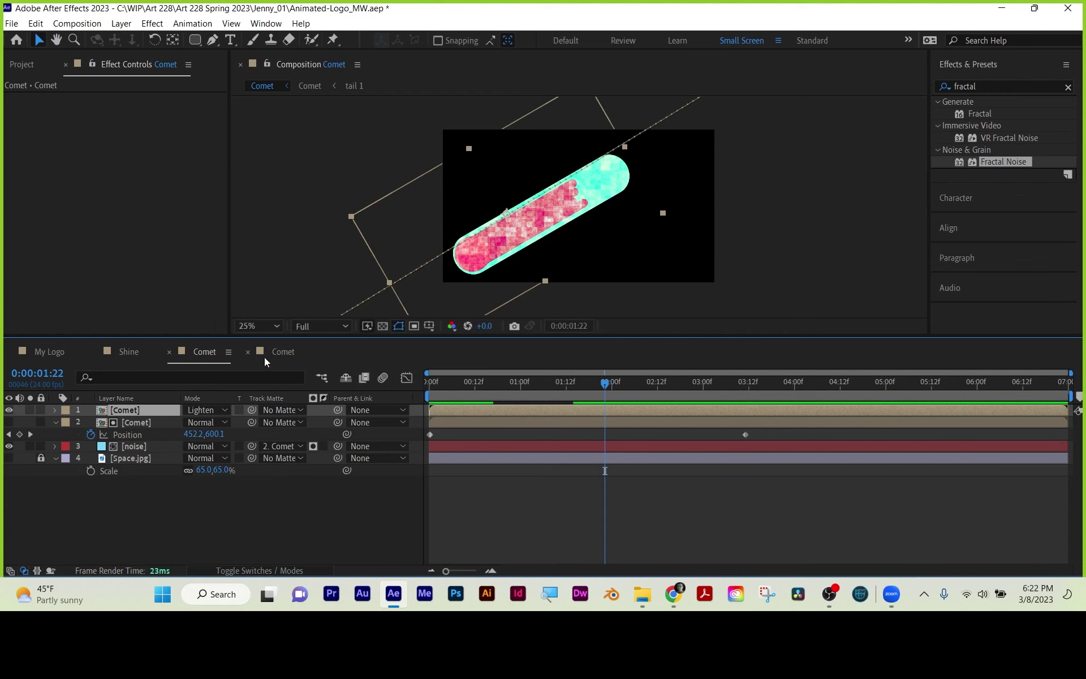
- Set the noise layer's Fractal Noise Contrast to 220 and Brightness to -9
left_click(127, 446)
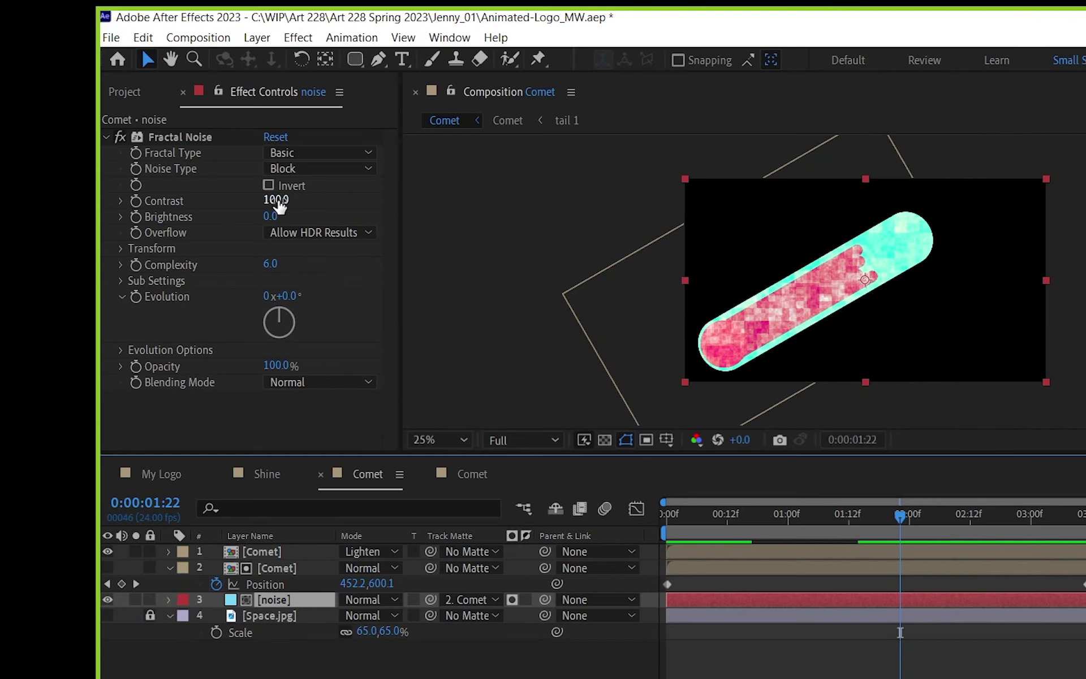
left_click_drag(279, 206, 379, 186)
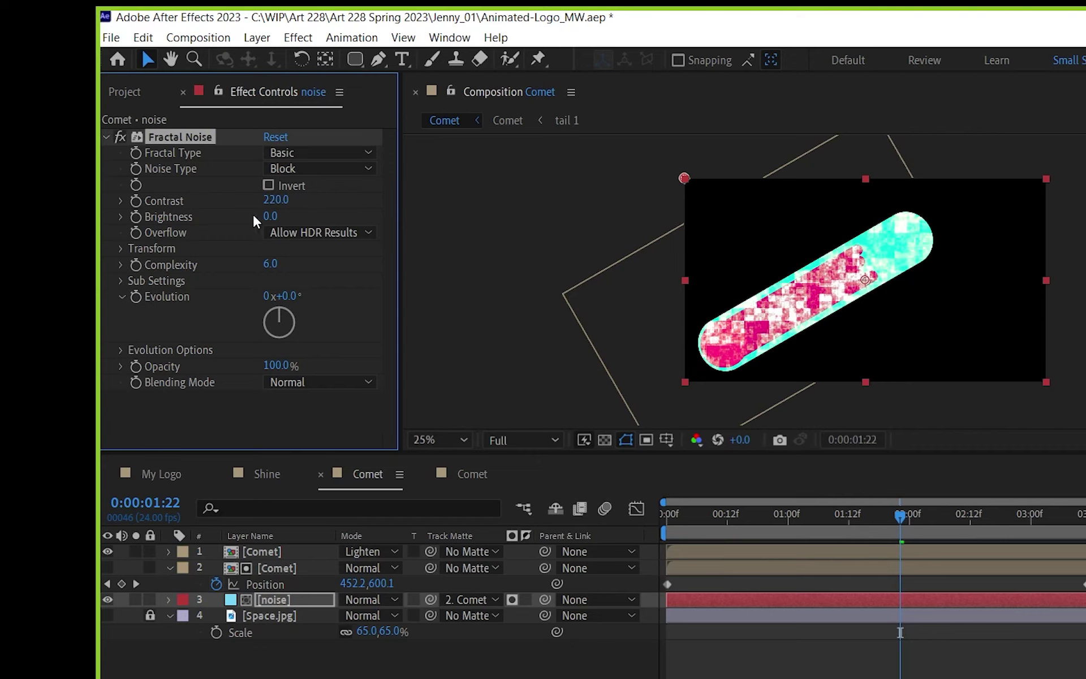
mouse_move(270, 216)
left_mouse_down()
mouse_move(302, 213)
mouse_move(257, 208)
left_mouse_up()
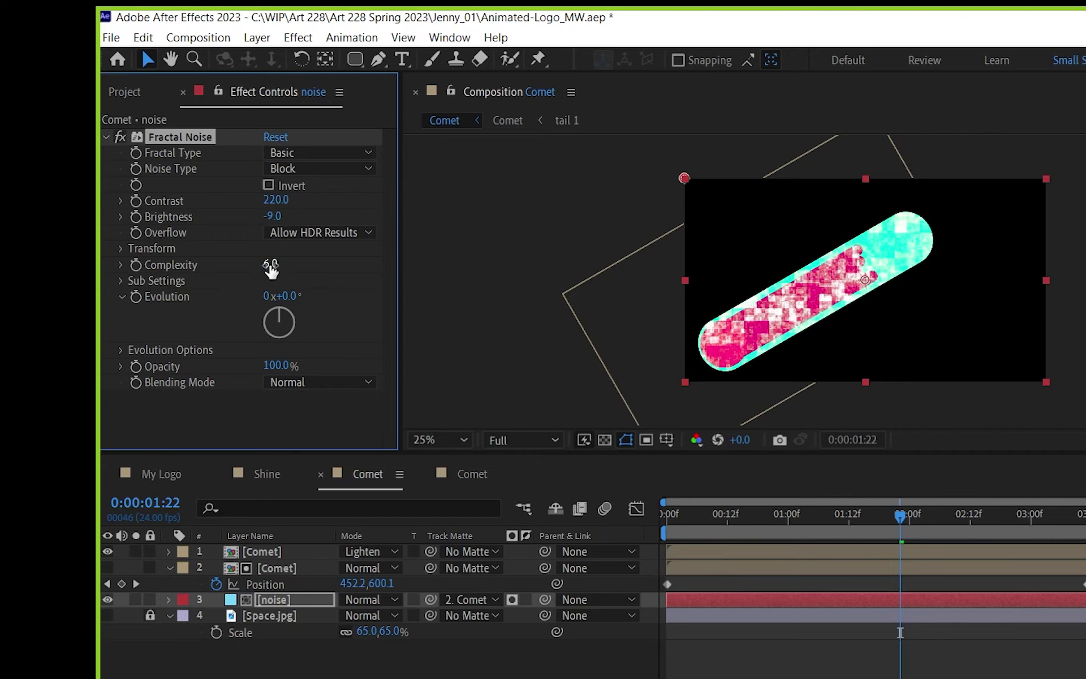
- Set the Fractal Noise transform to Scale 37 and Rotation -21°, and preview the comet animation from the first frame
left_click(121, 249)
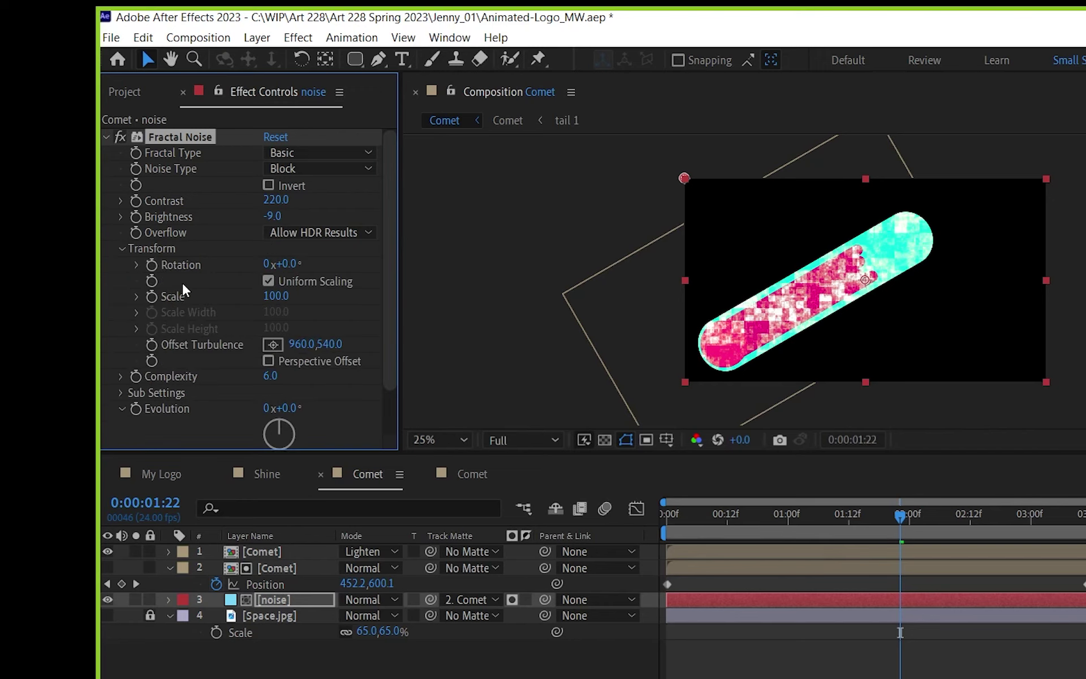
left_click(136, 296)
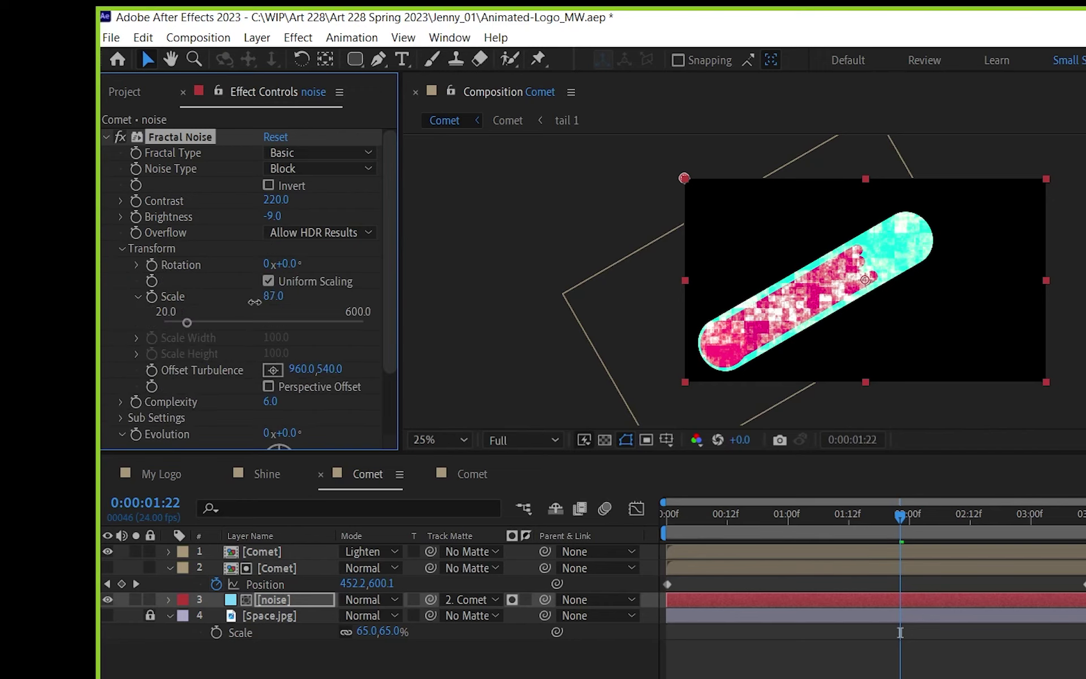
left_click_drag(276, 296, 220, 307)
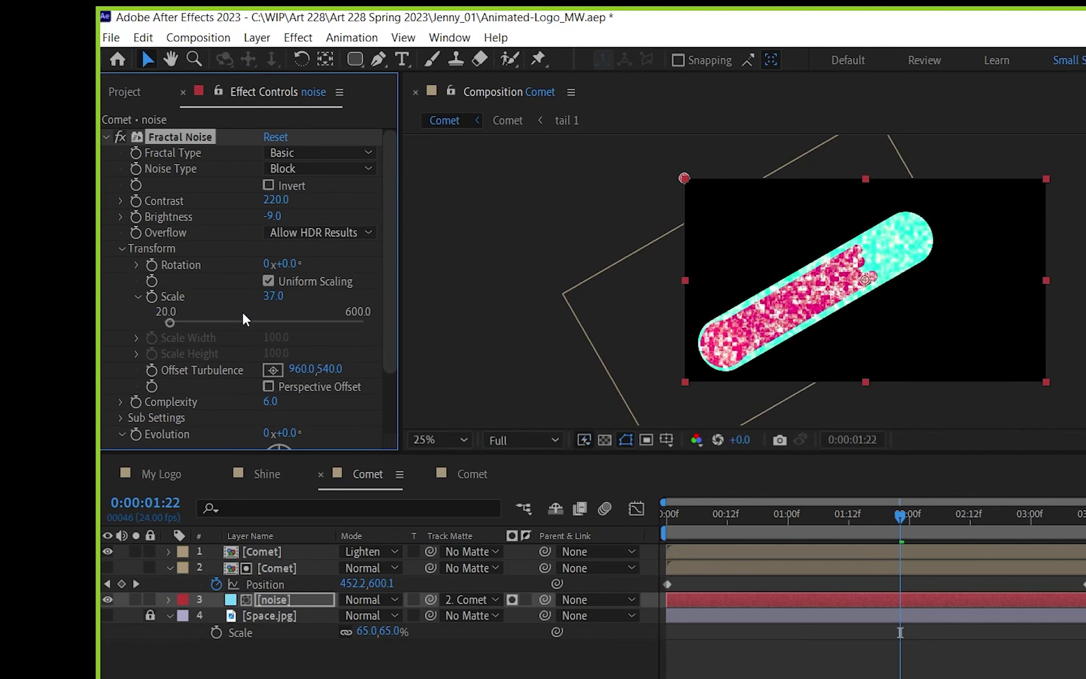
left_click_drag(283, 263, 274, 263)
left_click(885, 513)
key("space")
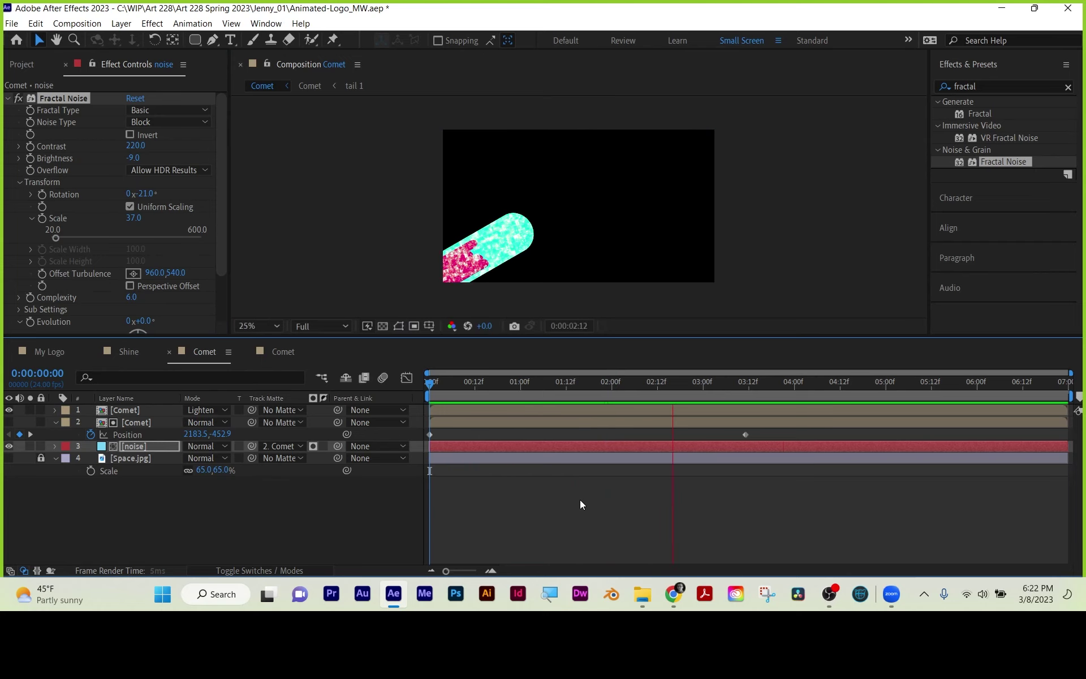
key("space")
mouse_move(568, 380)
left_mouse_down()
mouse_move(548, 384)
mouse_move(570, 386)
left_mouse_up()
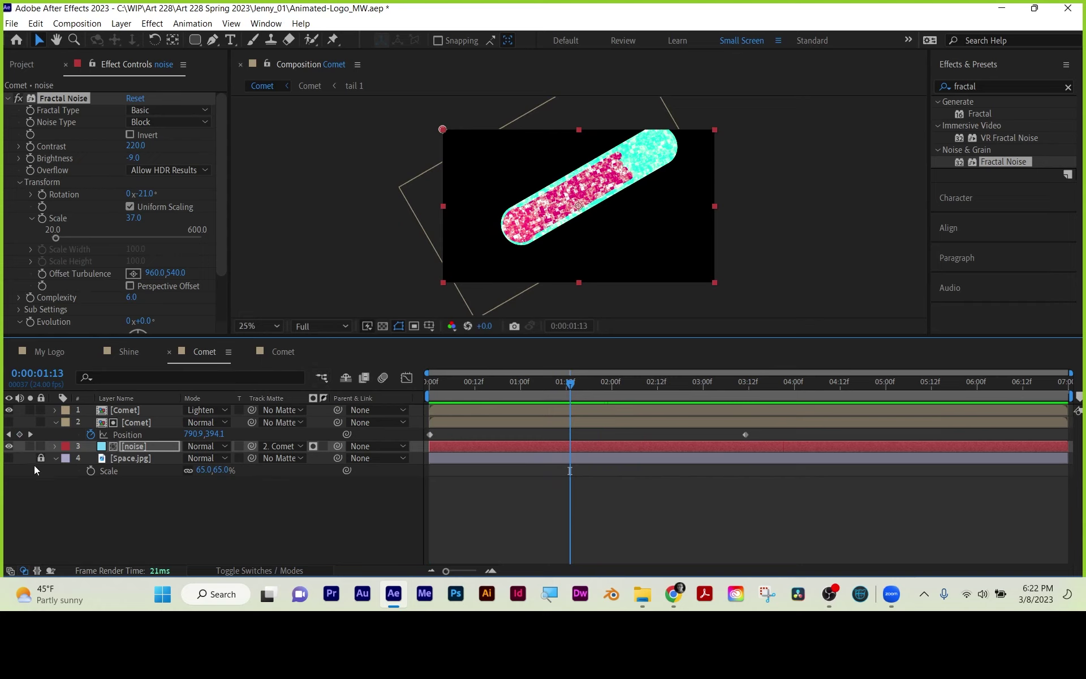
- Show the Space.jpg layer with the top Comet and noise layers hidden, and look through the nested Comet and Shine compositions
left_click(9, 457)
left_click_drag(9, 410, 9, 445)
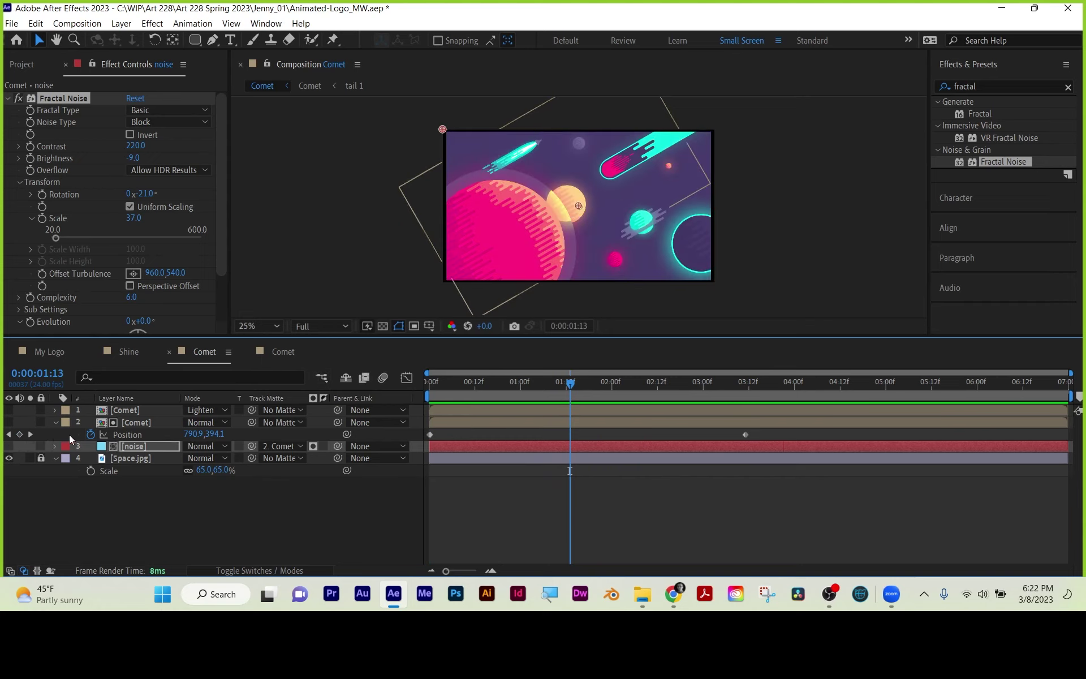
left_click(270, 350)
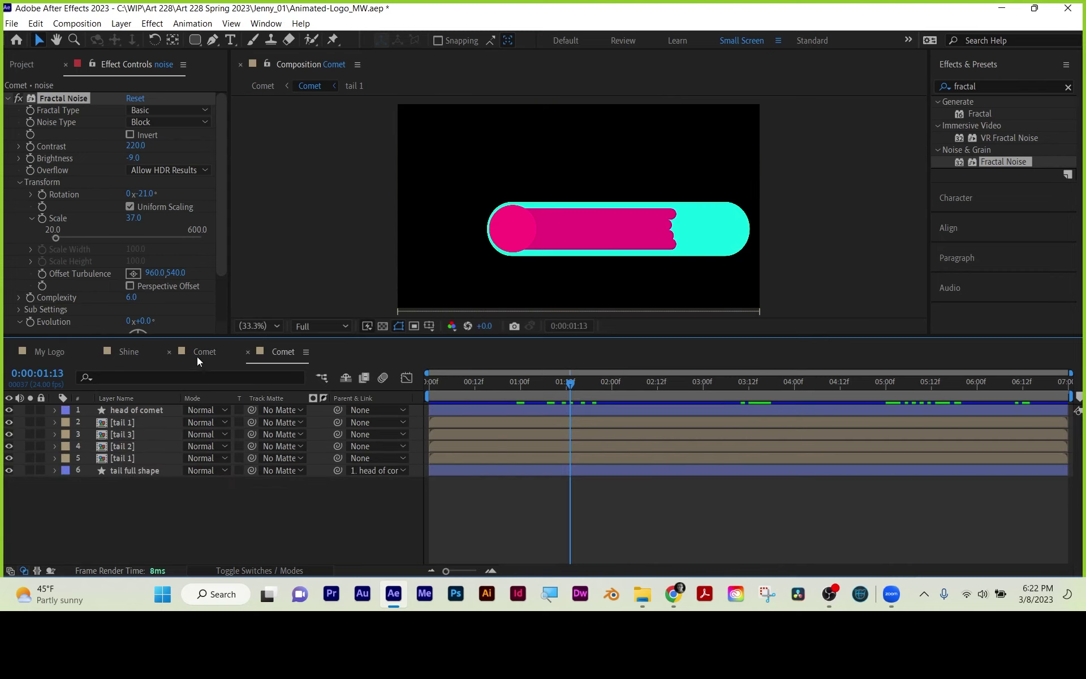
left_click(145, 351)
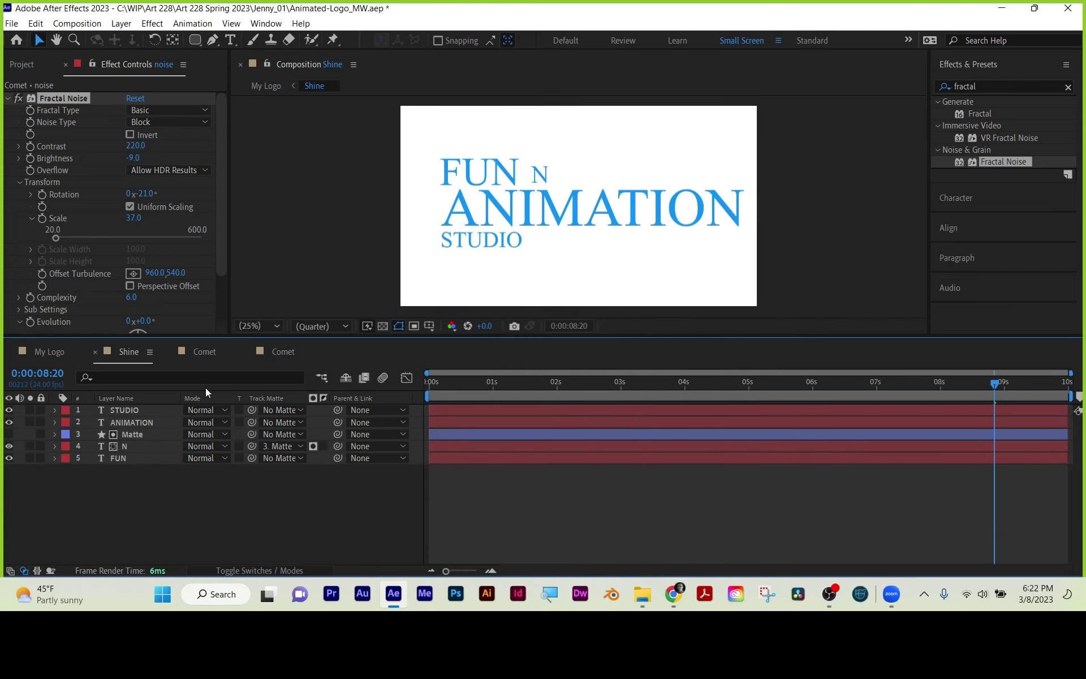
left_click(173, 353)
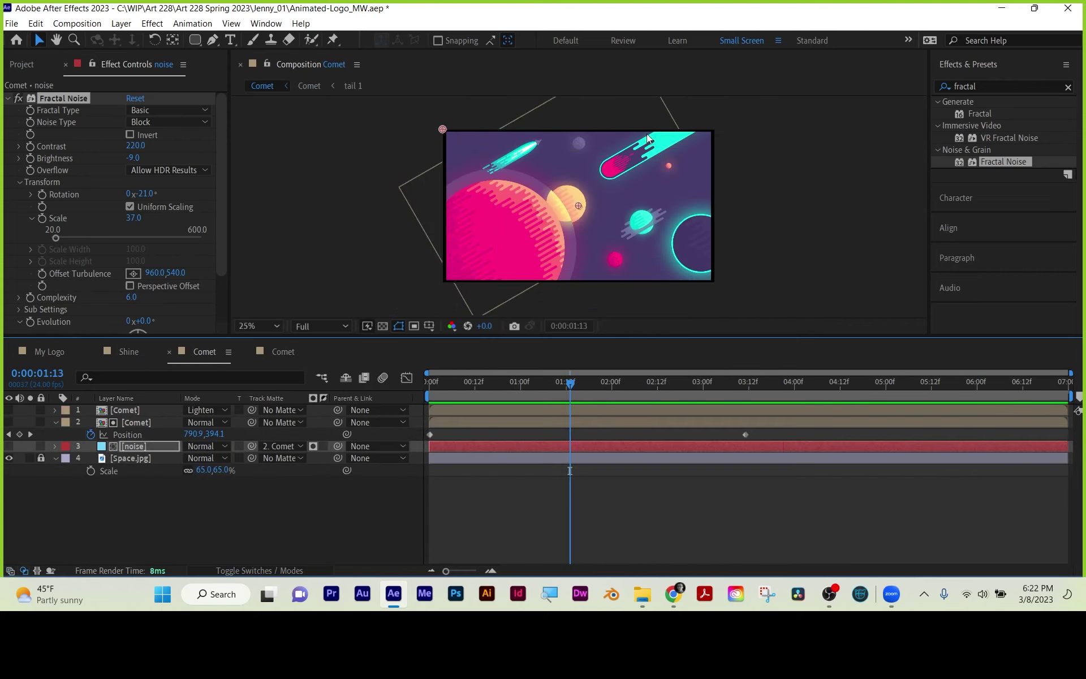
- Show the top Comet and noise layers again and check them over the space background from 0:00:00:05 to 0:00:01:14
left_click_drag(569, 383, 449, 383)
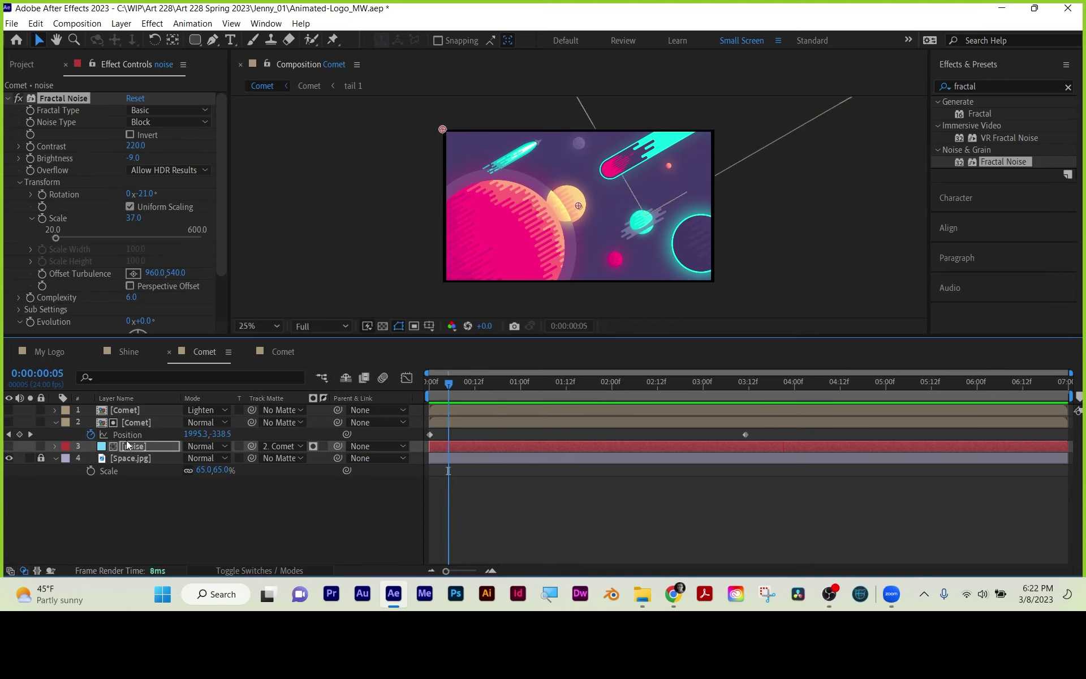
left_click(8, 409)
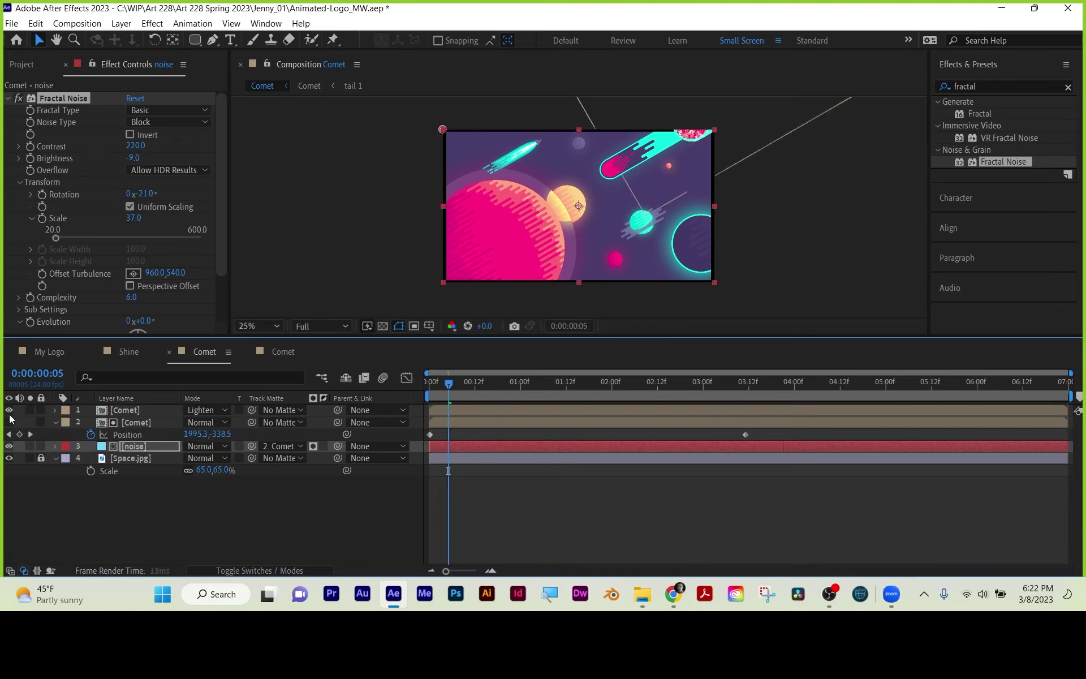
left_click_drag(442, 388, 572, 374)
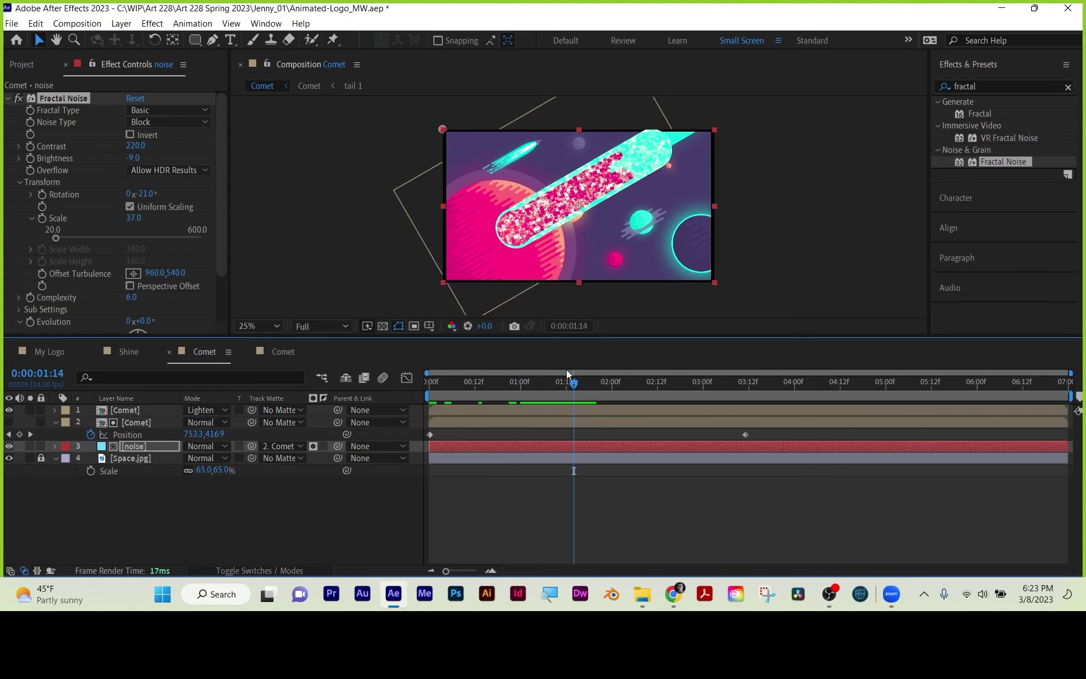
- Open the nested Comet composition and set the head of comet layer's fill to light pink E77AA7
left_click(125, 411)
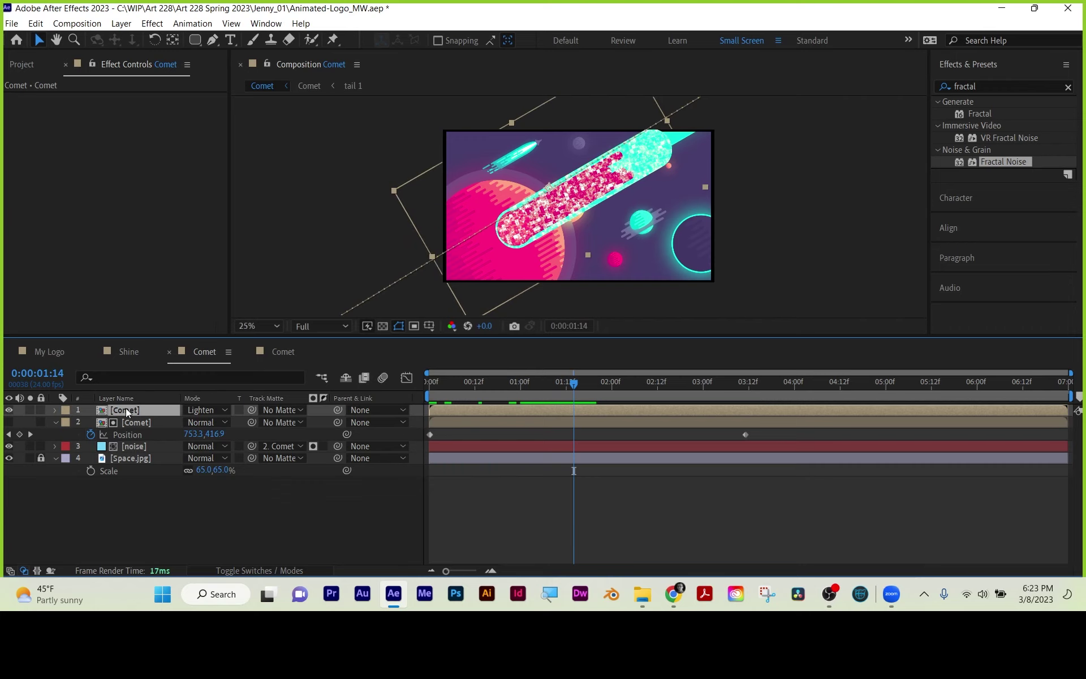
double_click(126, 408)
left_click(125, 408)
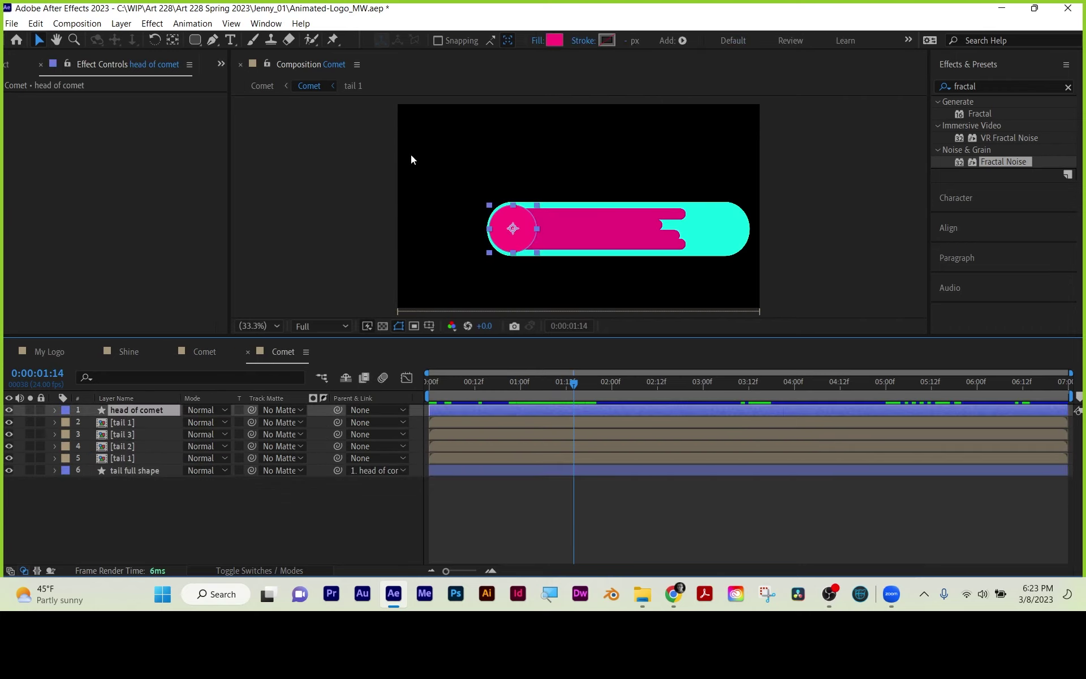
left_click(554, 40)
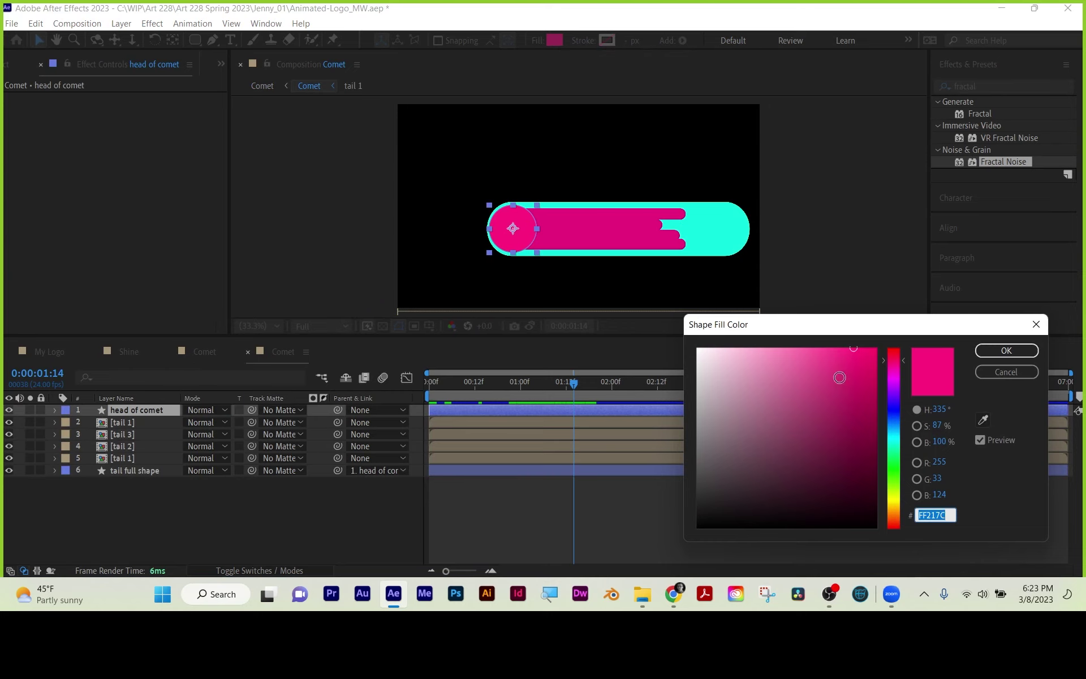
left_click_drag(825, 355, 782, 364)
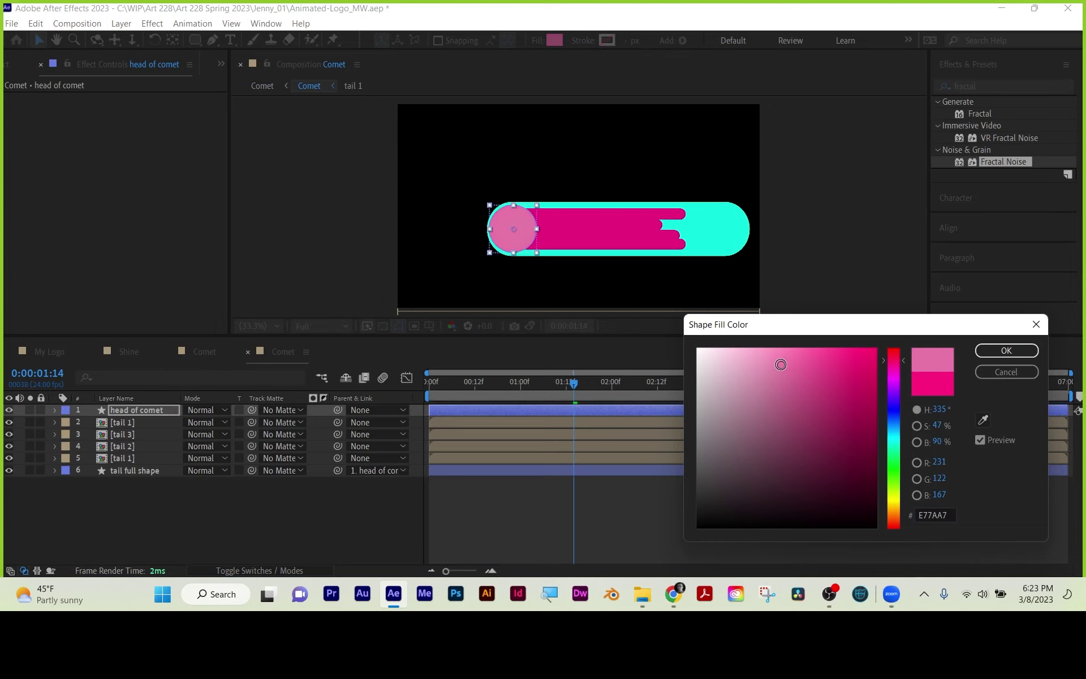
left_click(1007, 350)
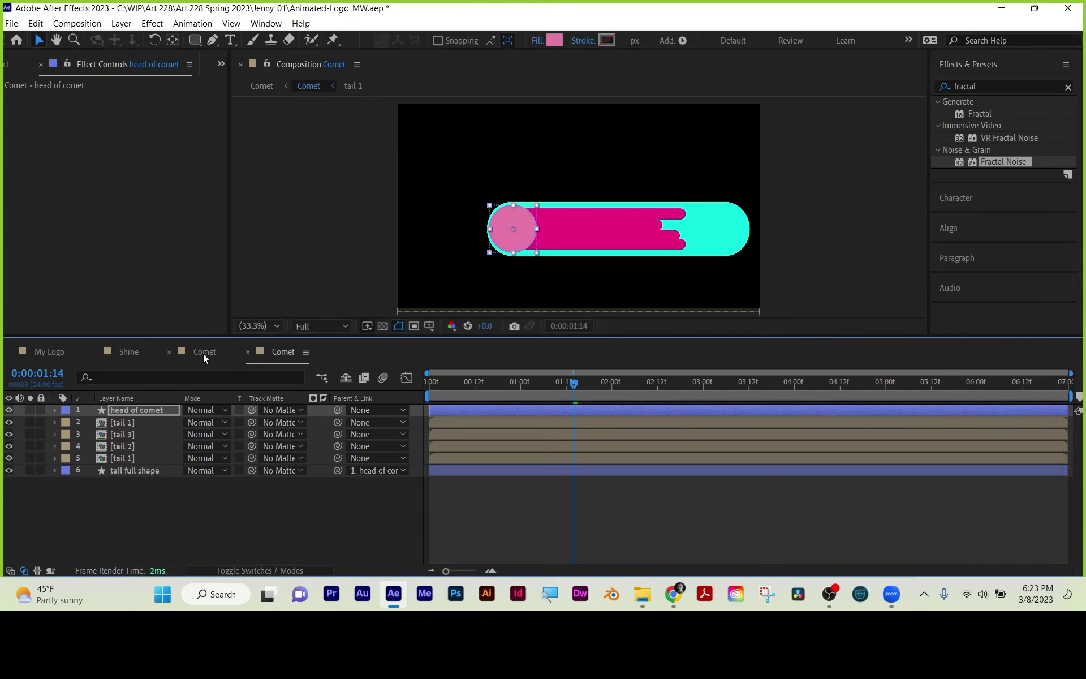
- Return to the outer Comet composition and check the recoloured comet head up to 0:00:01:22
left_click(202, 353)
left_click(508, 490)
left_click_drag(568, 384, 600, 374)
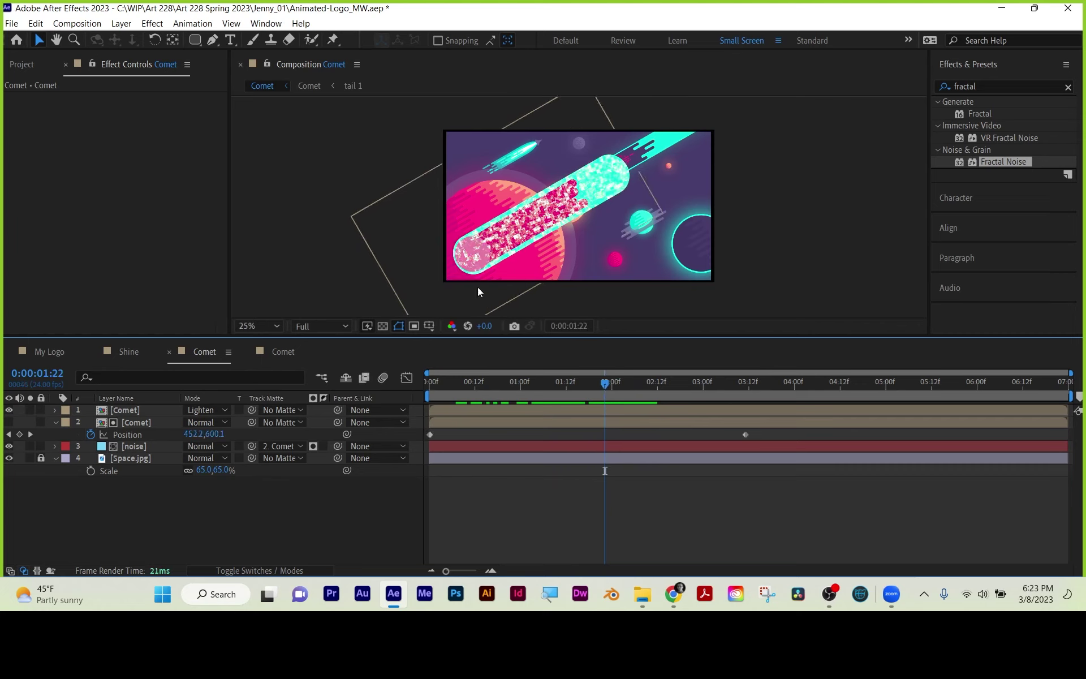
- Inspect the matted noise with the top Comet layer hidden, up to 0:00:01:17, and make both Comet layers visible
left_click(9, 410)
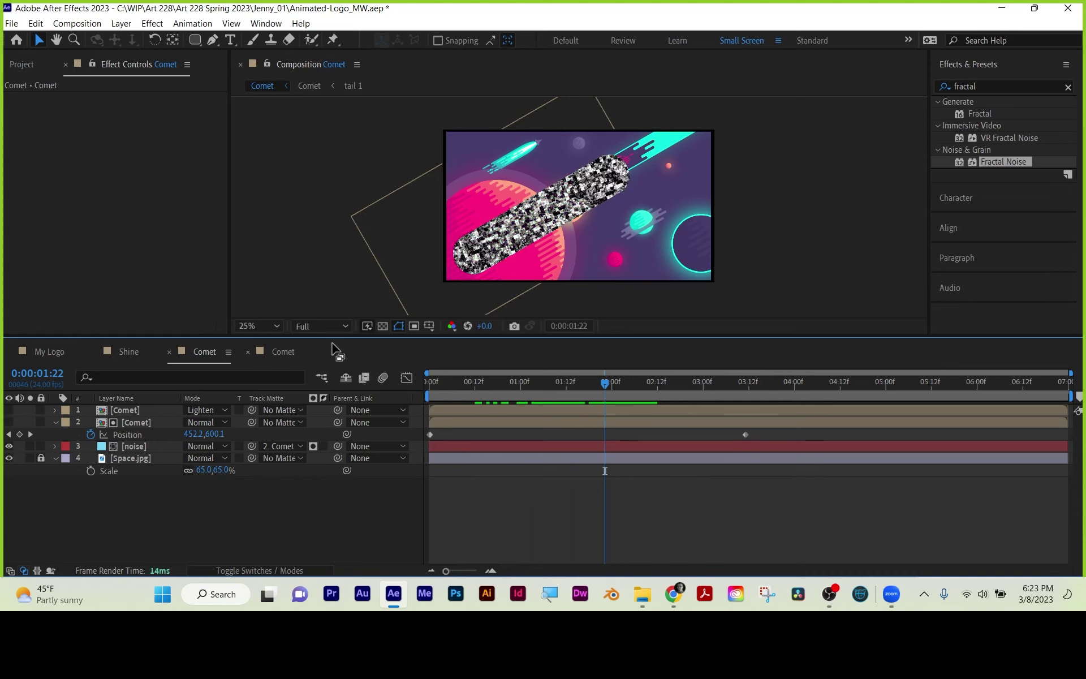
left_click(505, 164)
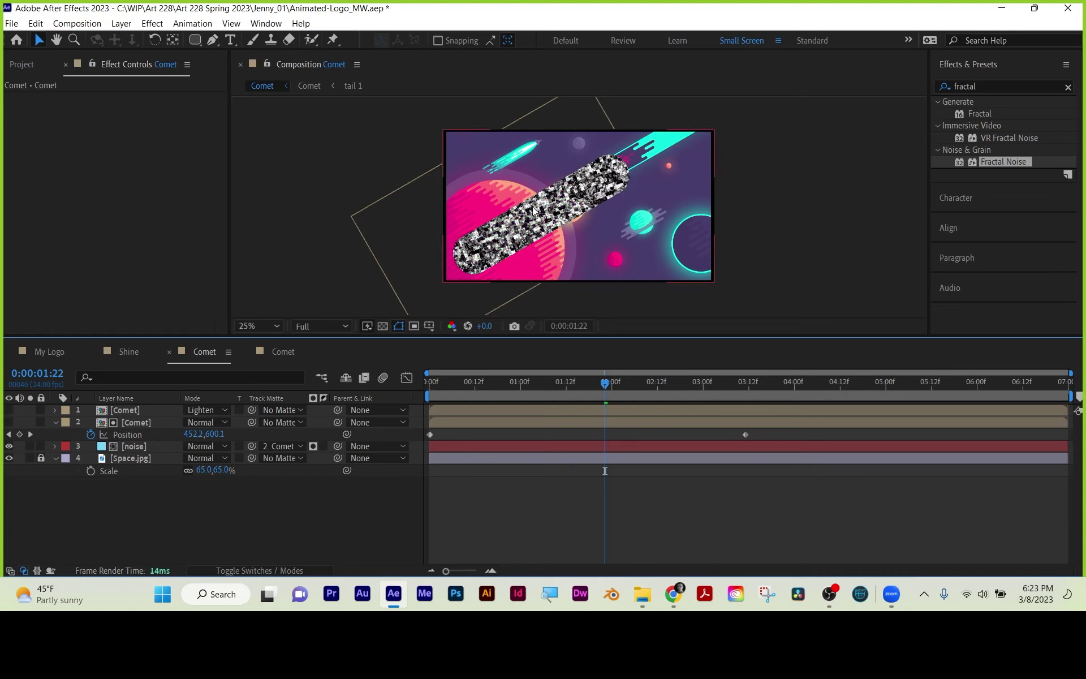
left_click_drag(604, 383, 566, 384)
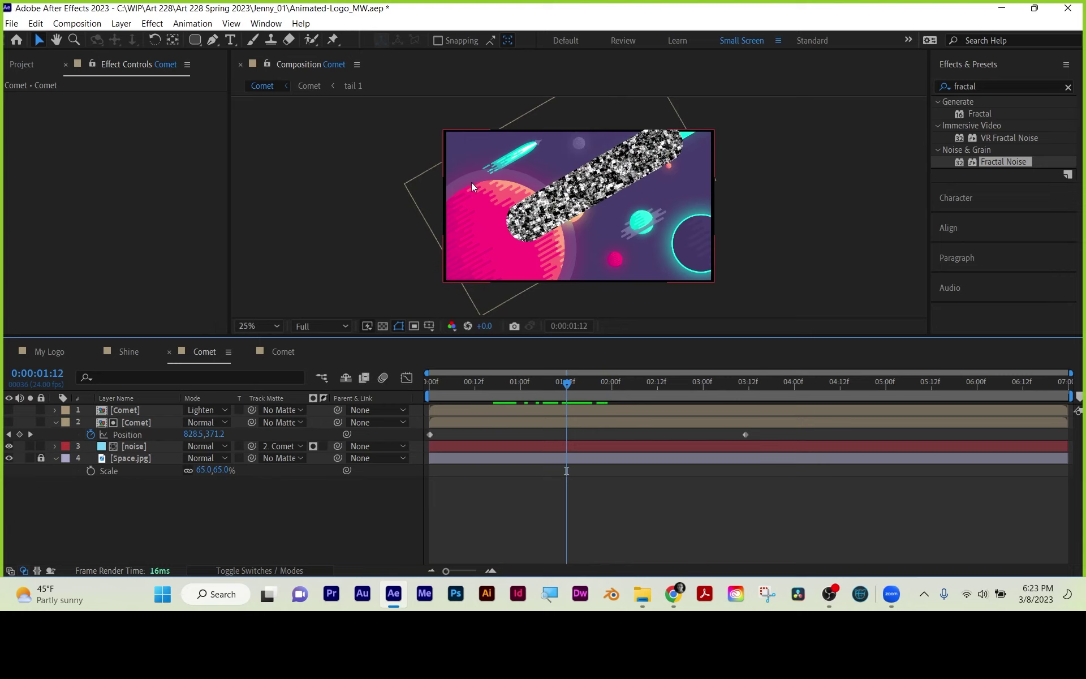
left_click_drag(567, 382, 582, 382)
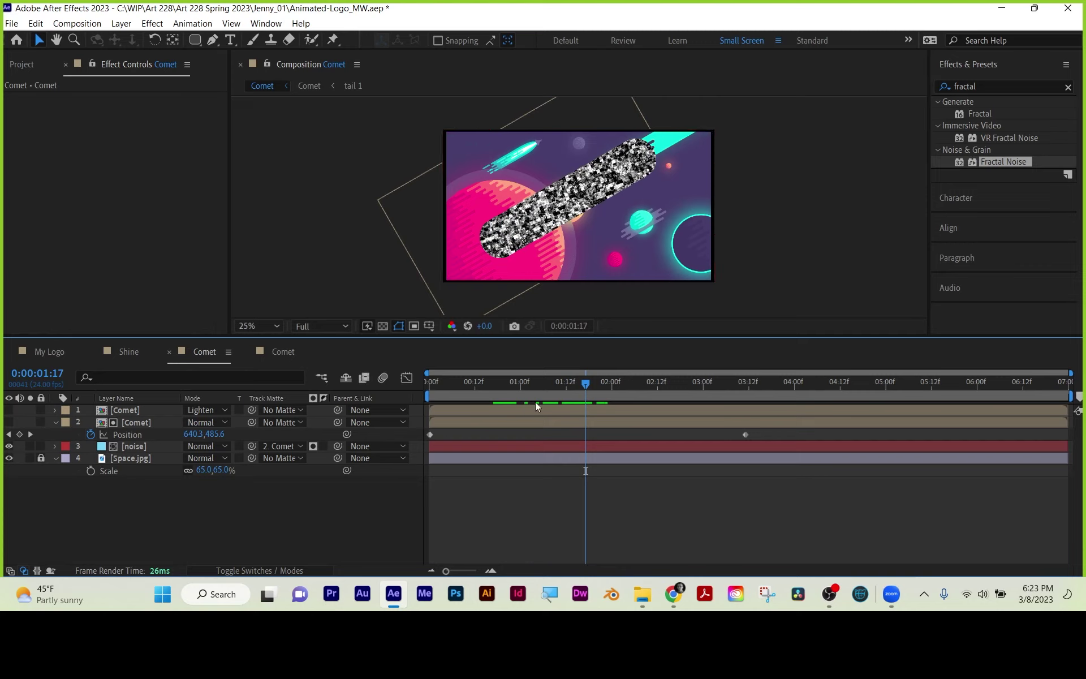
mouse_move(588, 381)
left_mouse_down()
mouse_move(458, 391)
mouse_move(586, 394)
left_mouse_up()
left_click(9, 422)
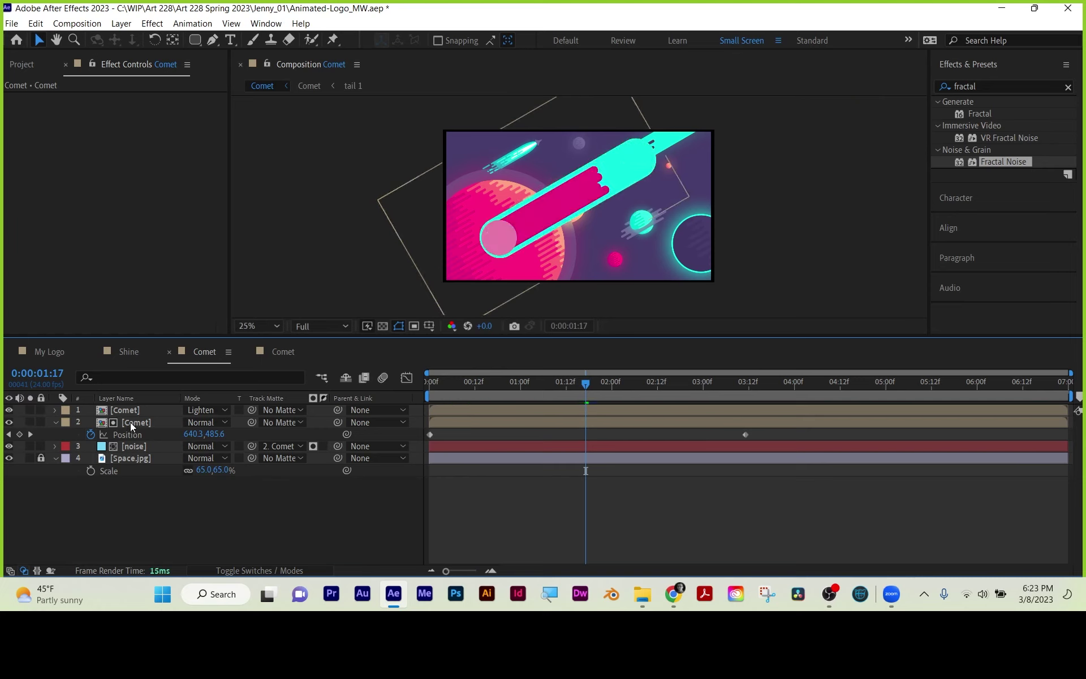
- Hide the noise and Space.jpg layers and check the comet alone between 0:00:01:06 and 0:00:01:14
left_click(134, 446)
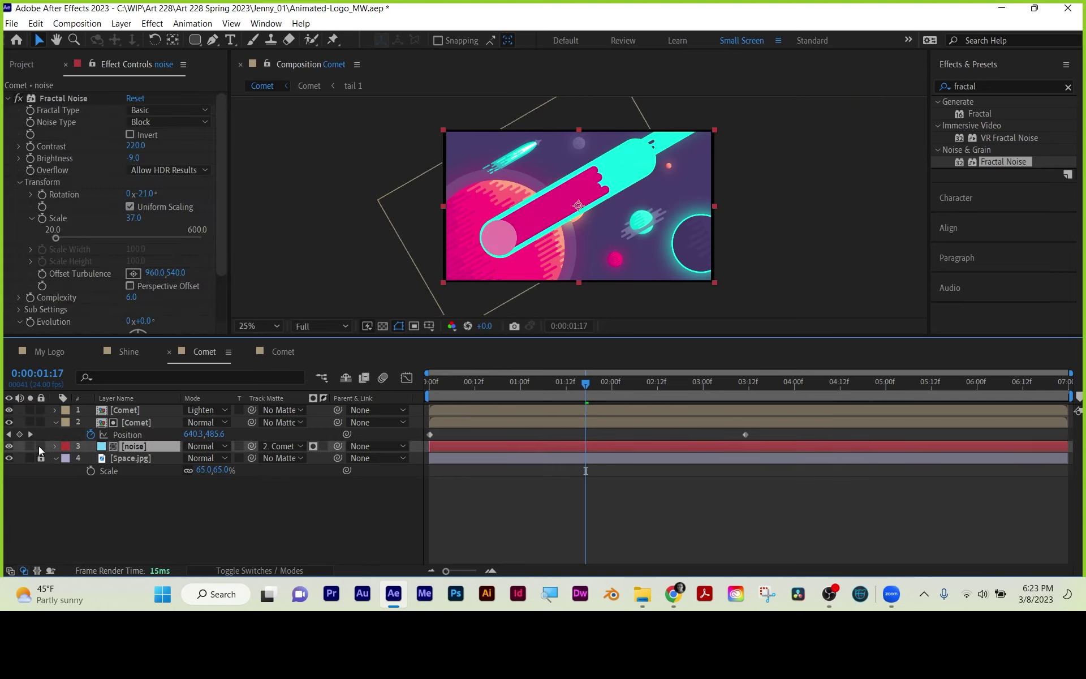
left_click(8, 447)
left_click_drag(585, 383, 543, 383)
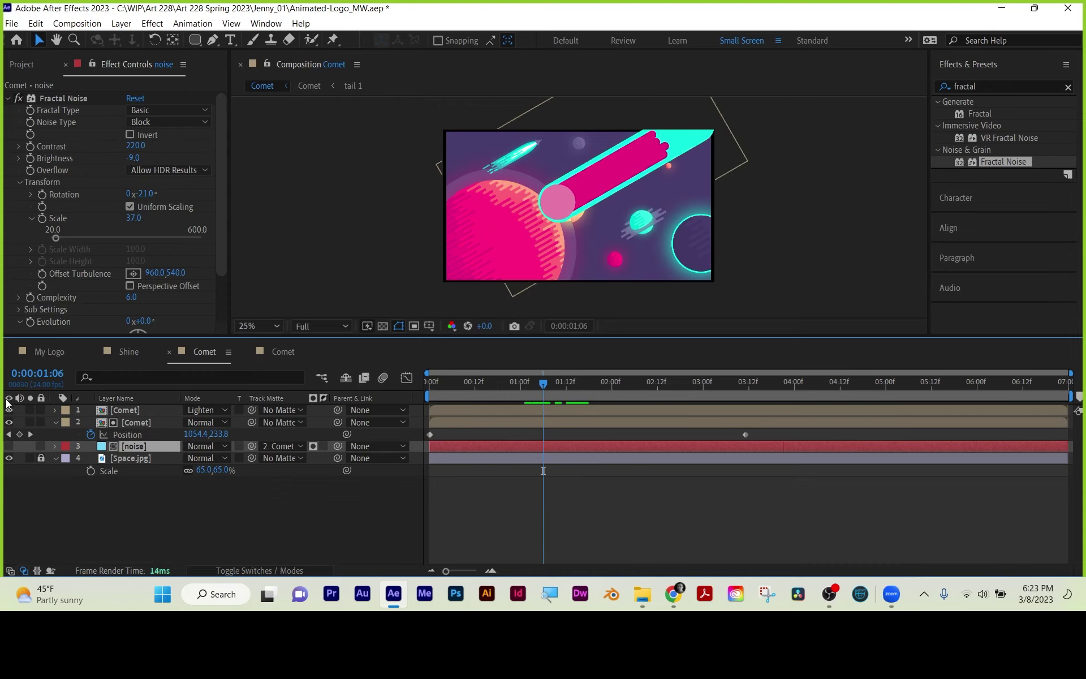
left_click(9, 458)
left_click_drag(543, 383, 573, 385)
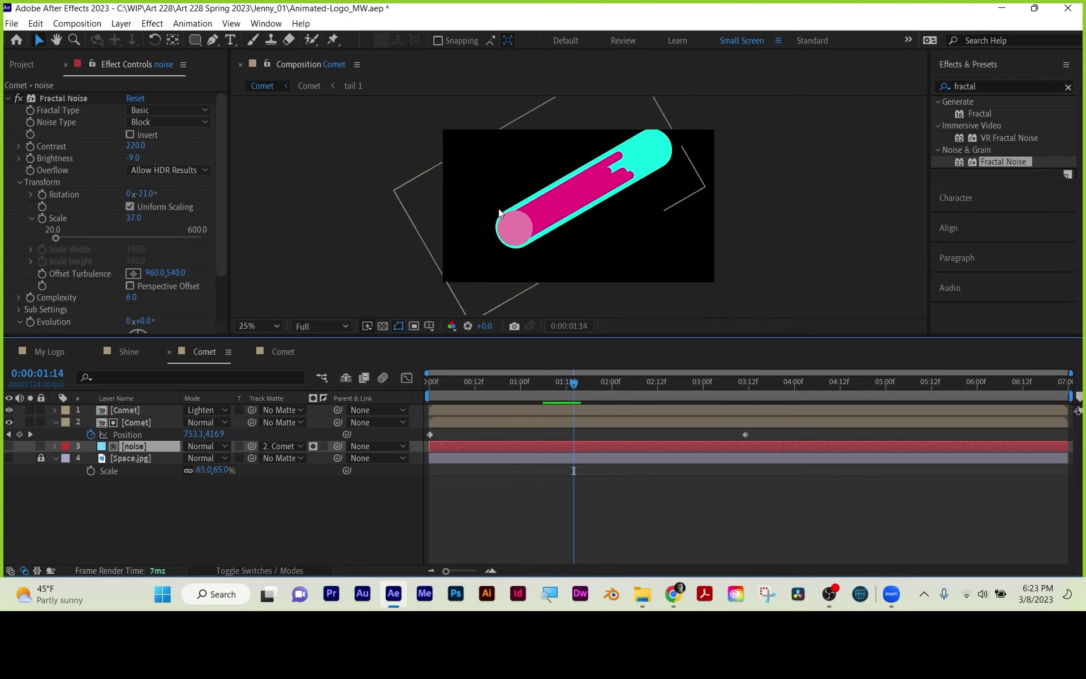
left_click(121, 504)
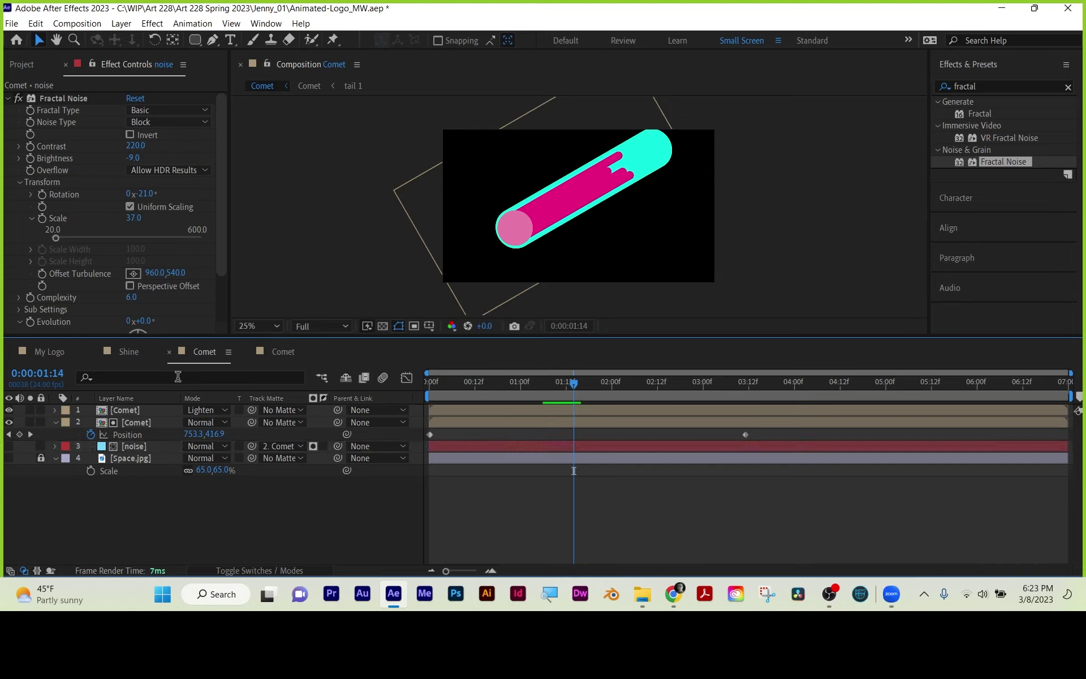
- Open the nested Comet composition, create a 1920 × 1080 px solid named fractal and place it below the tail full shape layer
left_click(124, 411)
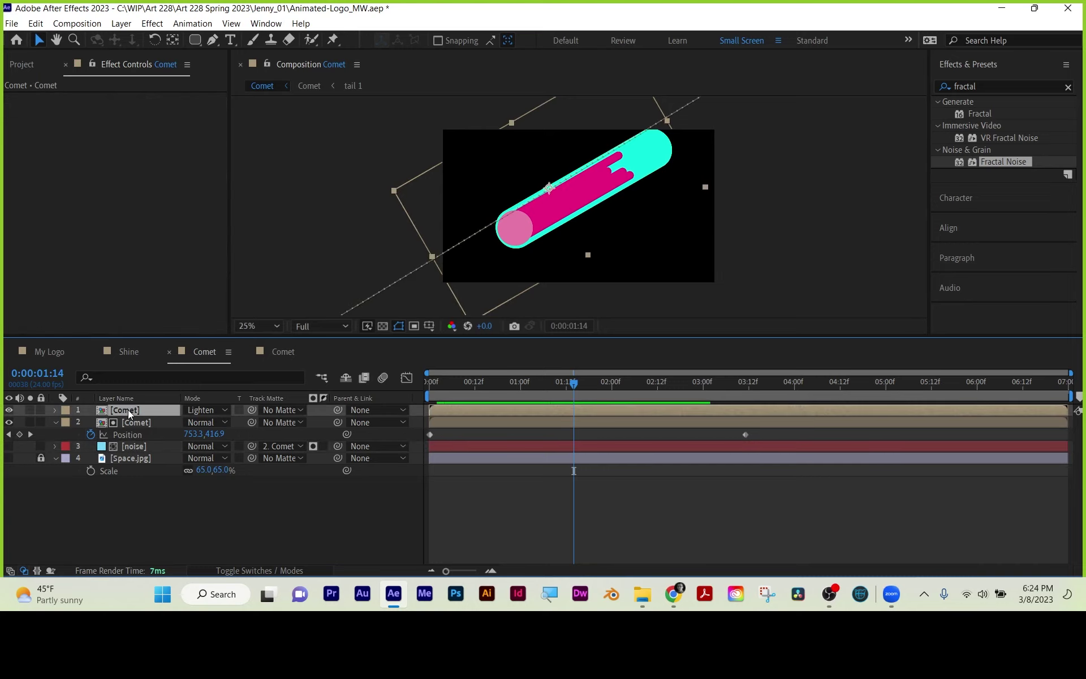
double_click(128, 409)
left_click(122, 472)
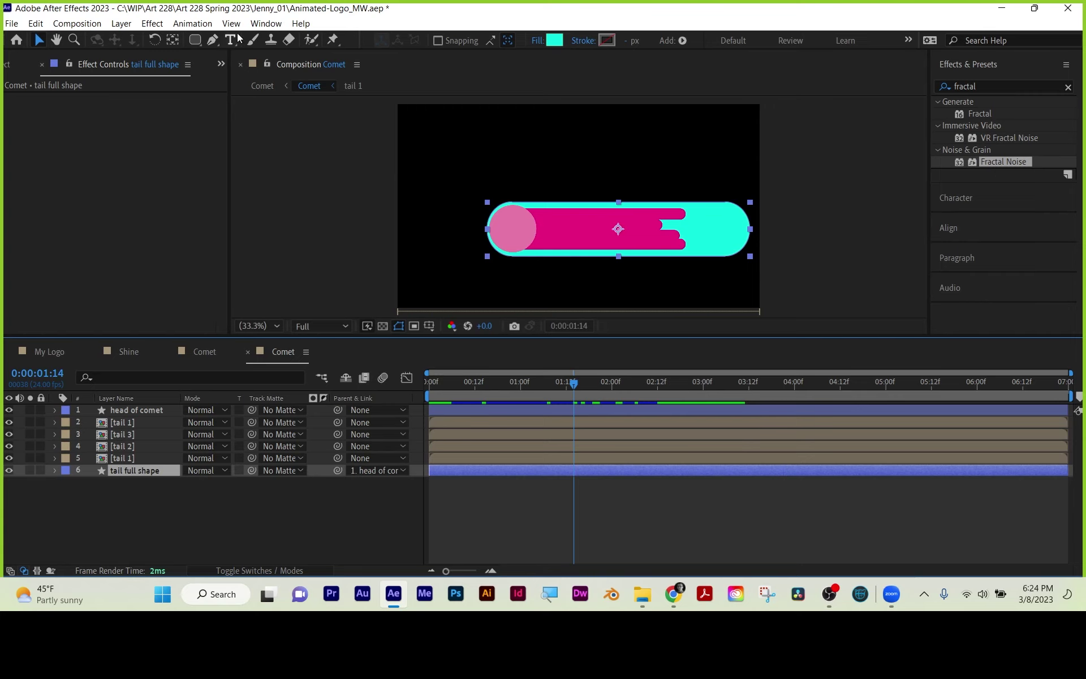
left_click(121, 23)
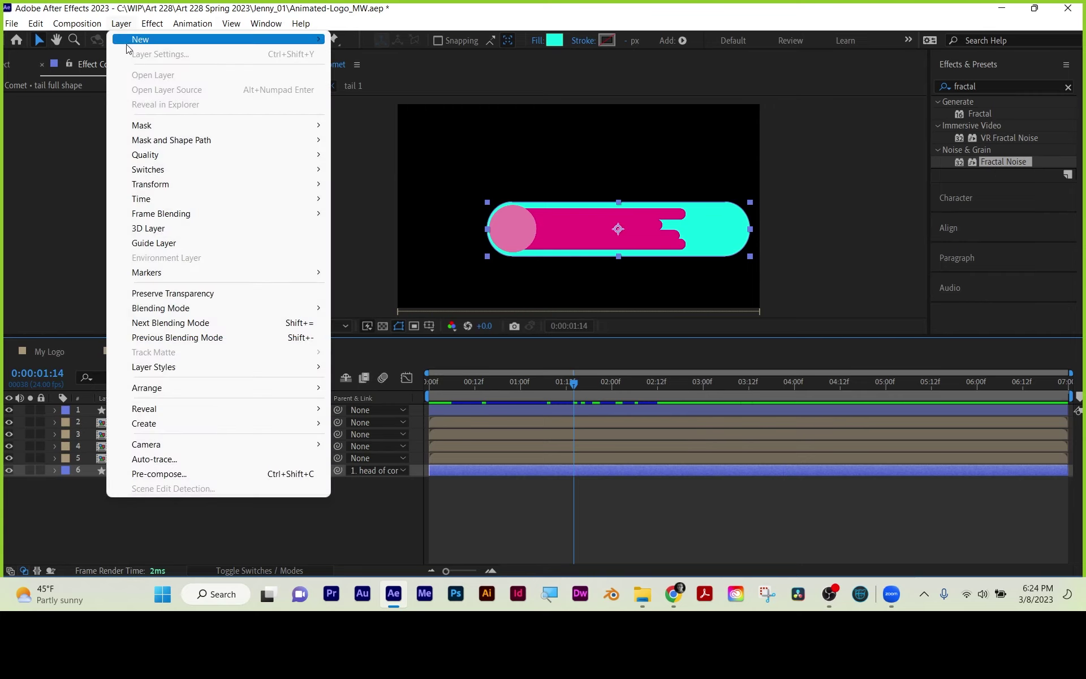
mouse_move(127, 48)
left_click(361, 51)
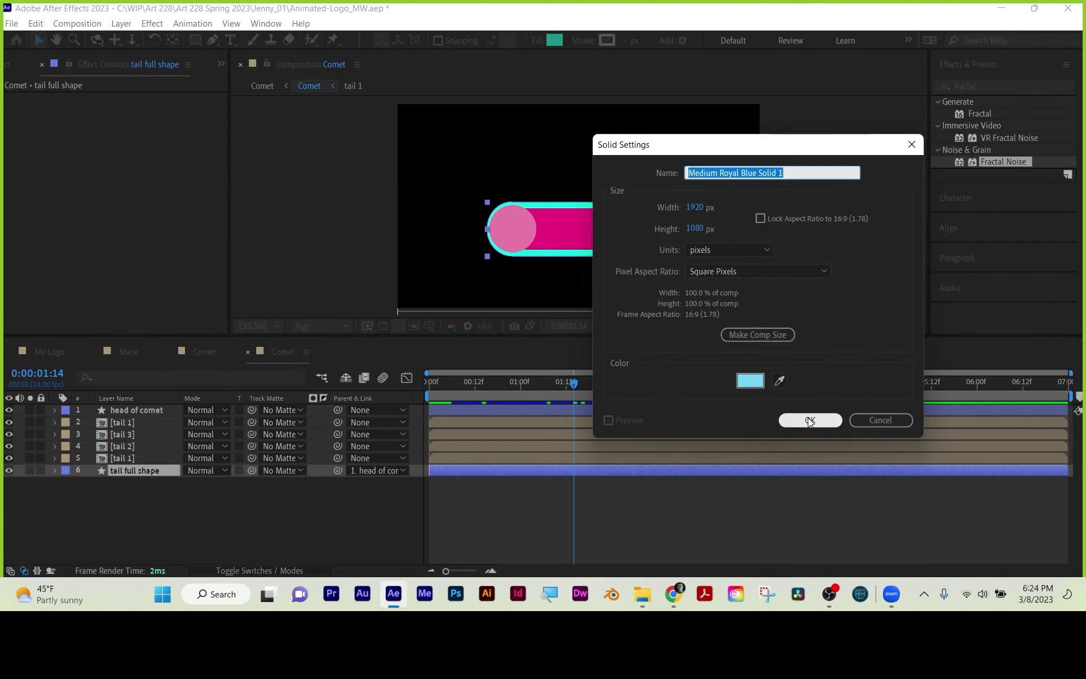
type("fractal")
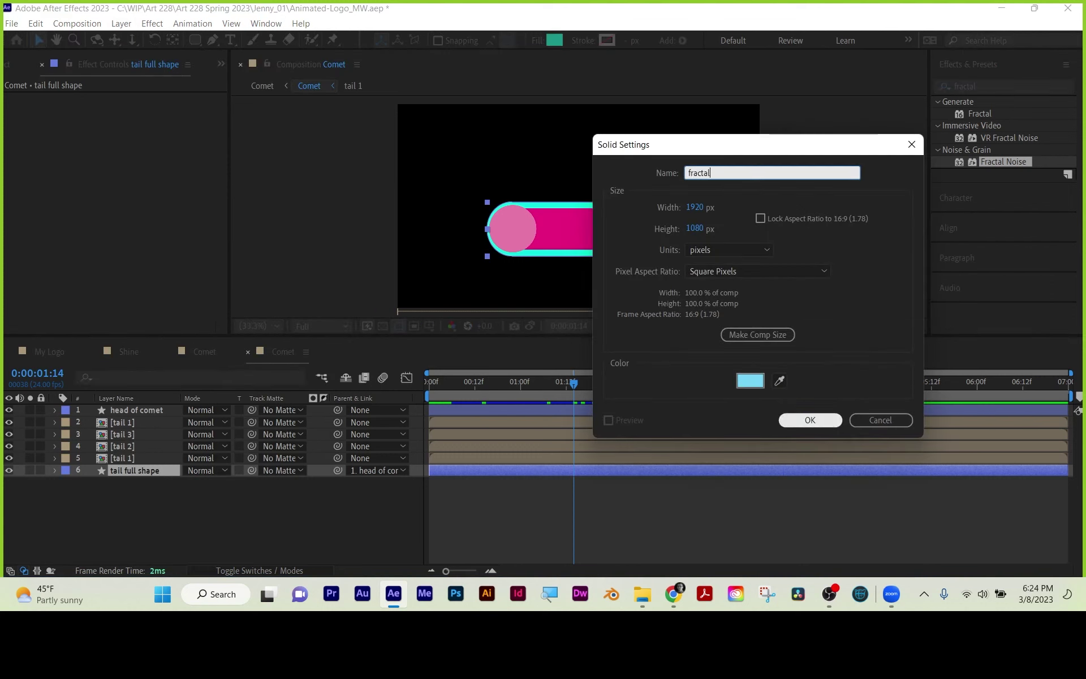
left_click(809, 419)
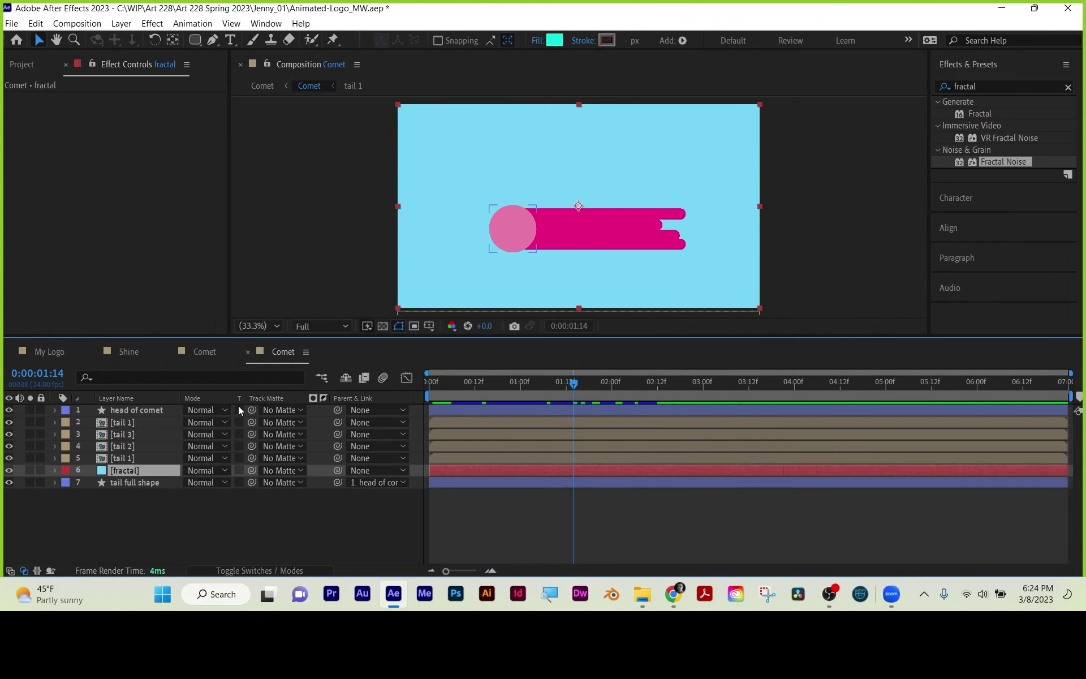
left_click_drag(148, 470, 145, 500)
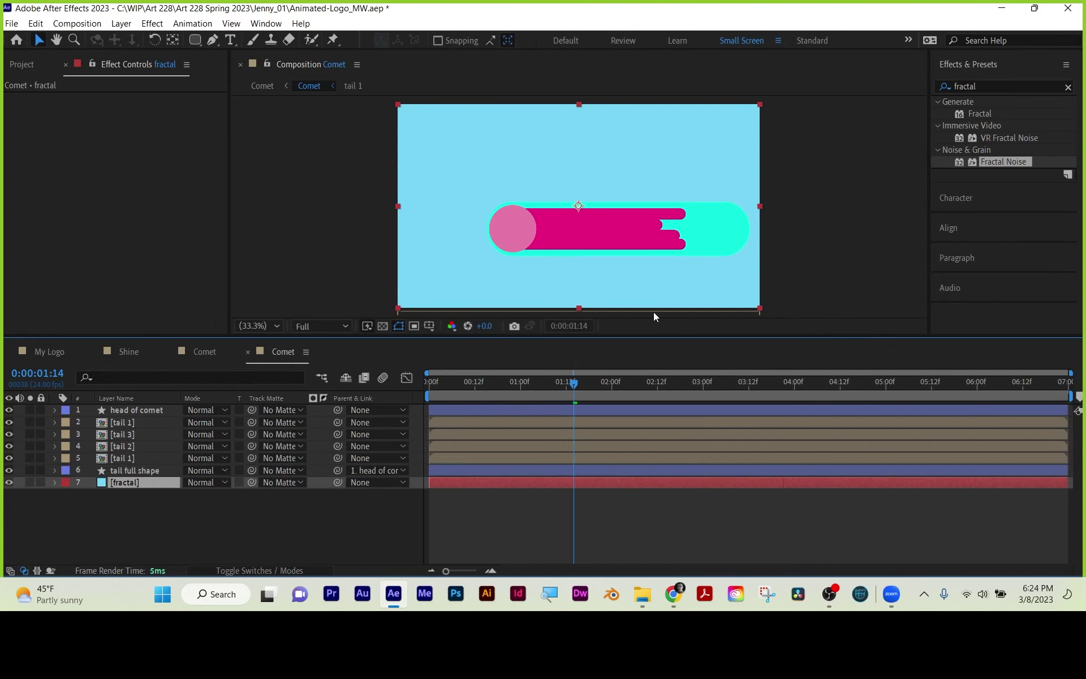
- Find the Turbulent Noise effect by searching for noise and apply it to the fractal solid
left_click(991, 86)
type("noi")
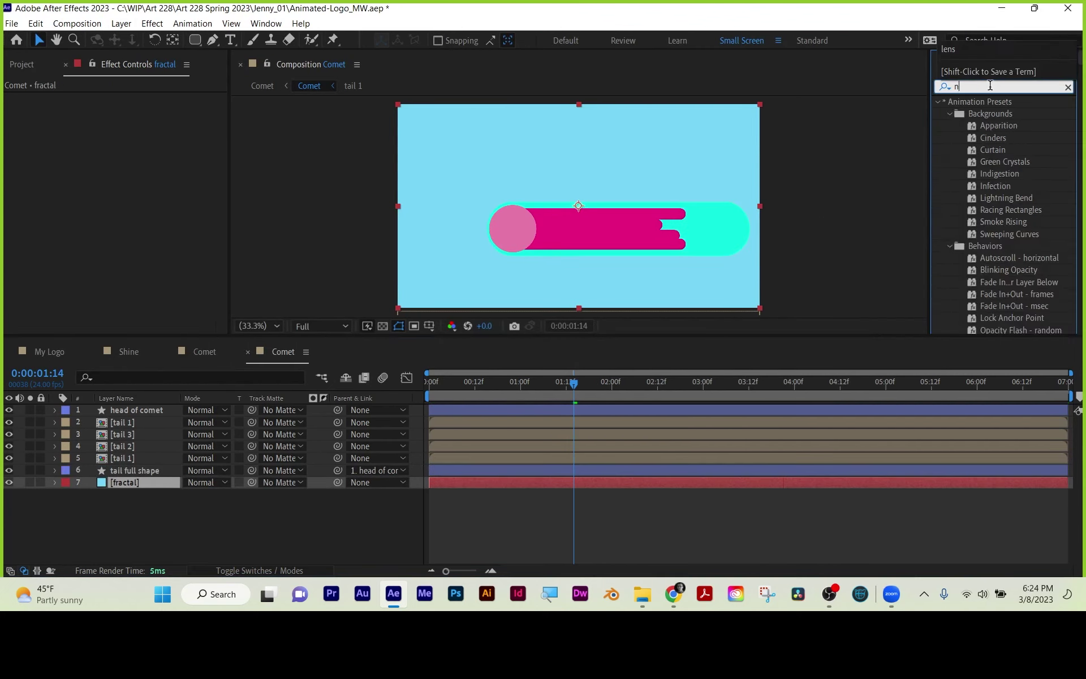
type("se")
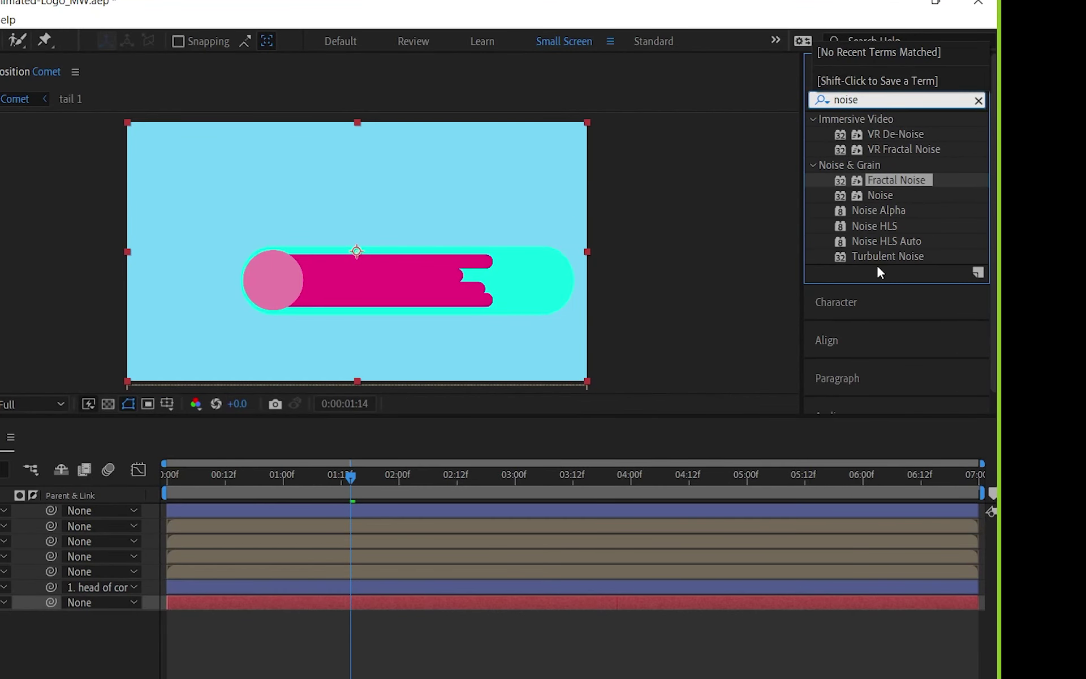
left_click_drag(877, 258, 387, 607)
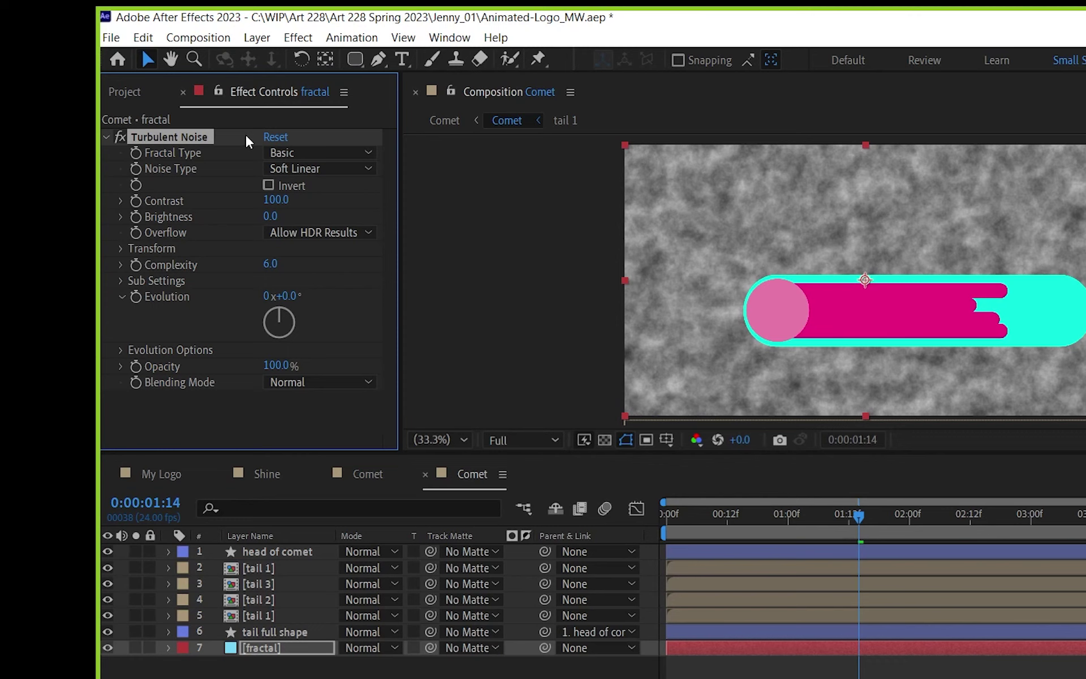
- Set the Turbulent Noise fractal type to Turbulent Smooth, contrast to 411, brightness to -17 and complexity to 8.4
left_click(295, 155)
left_click(326, 268)
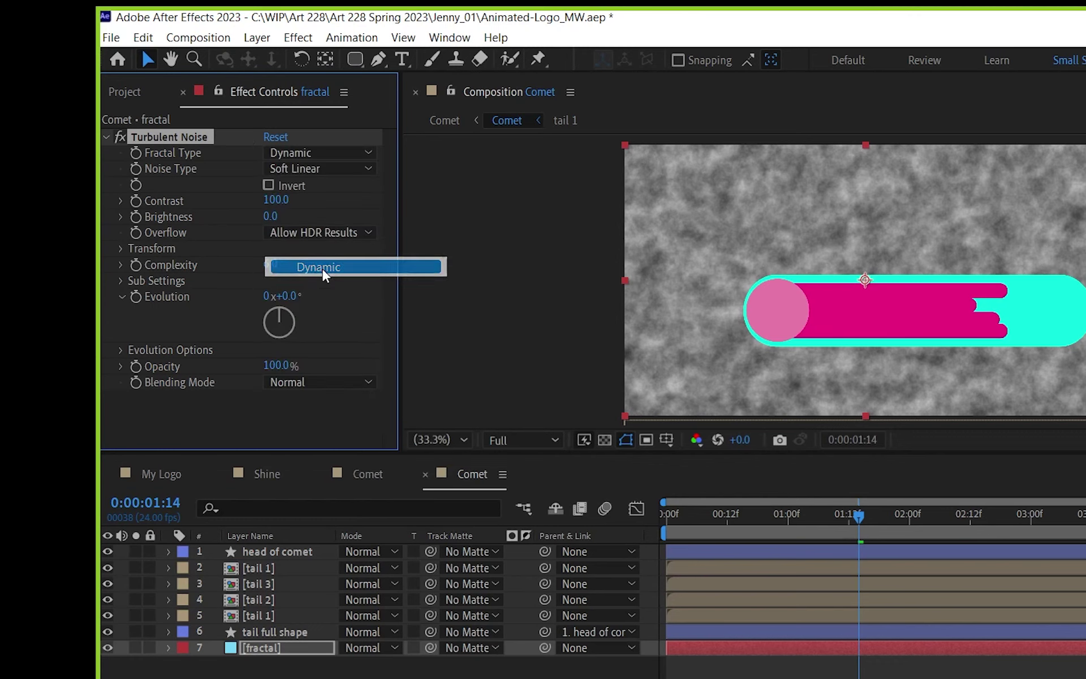
left_click(324, 156)
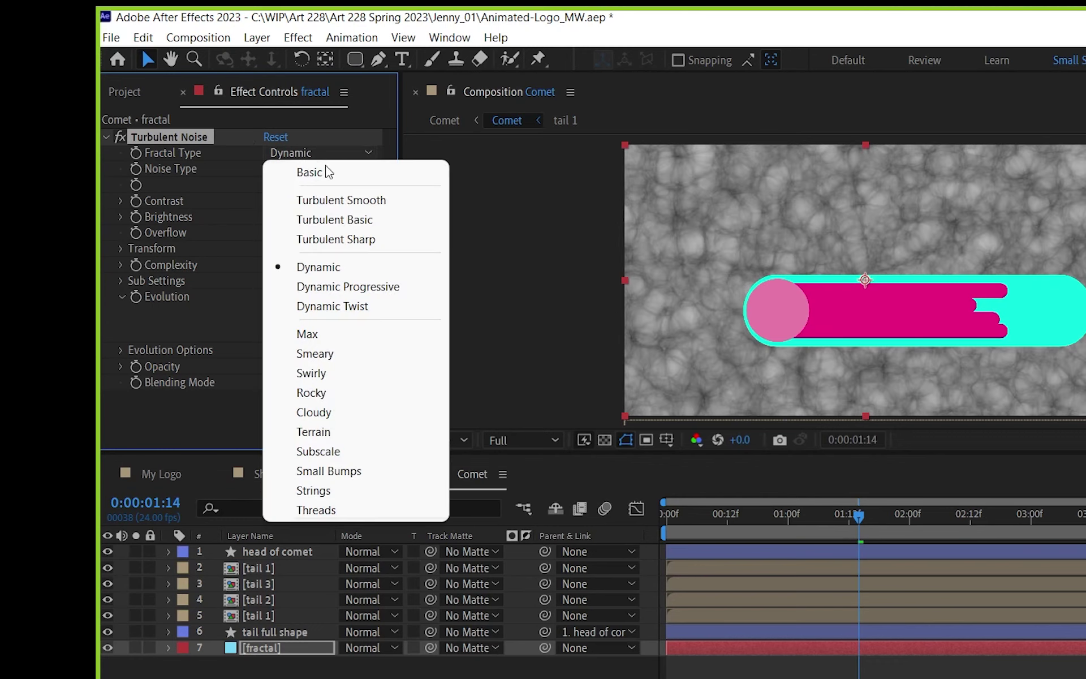
left_click(332, 199)
left_click_drag(276, 199, 534, 196)
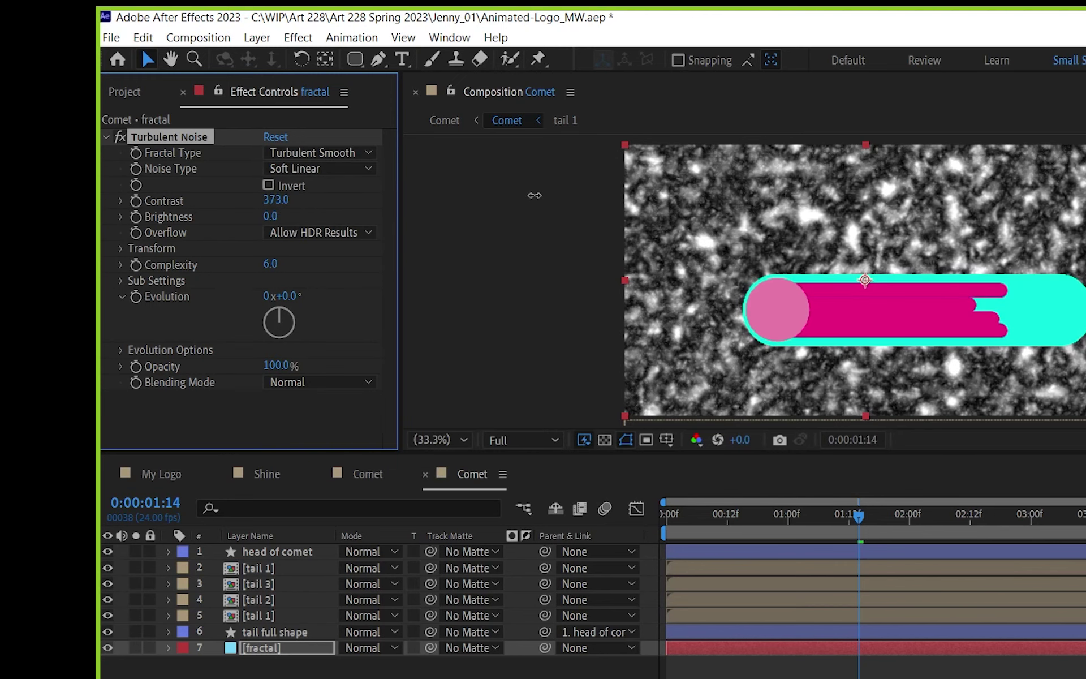
mouse_move(273, 216)
left_mouse_down()
mouse_move(309, 215)
mouse_move(252, 219)
mouse_move(286, 200)
left_mouse_up()
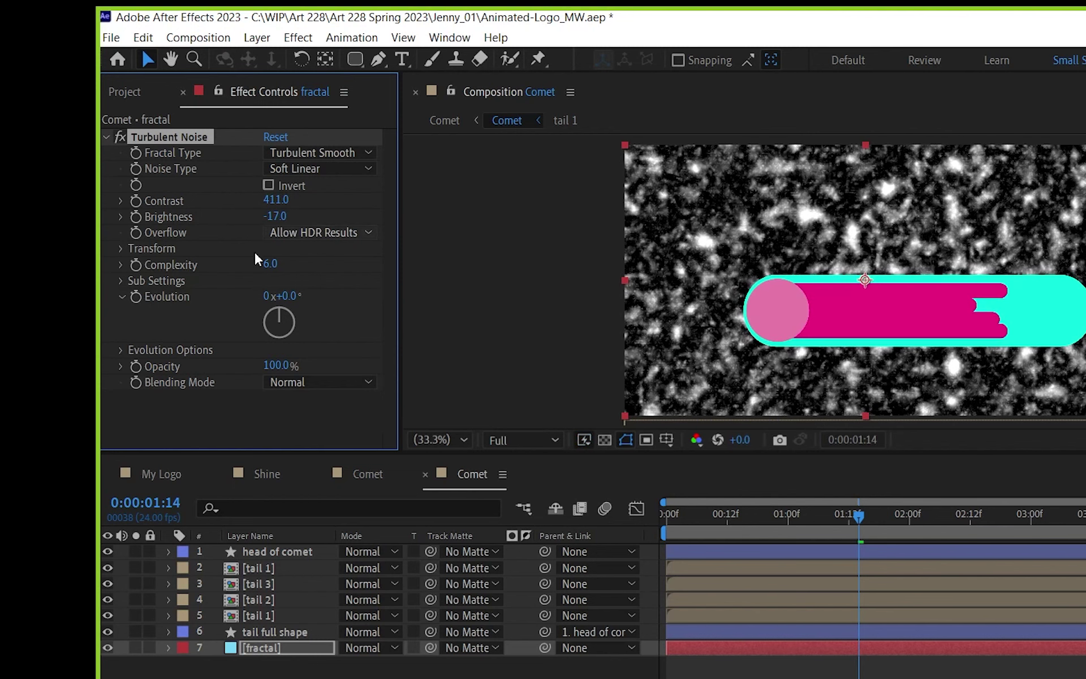
left_click_drag(319, 256, 379, 253)
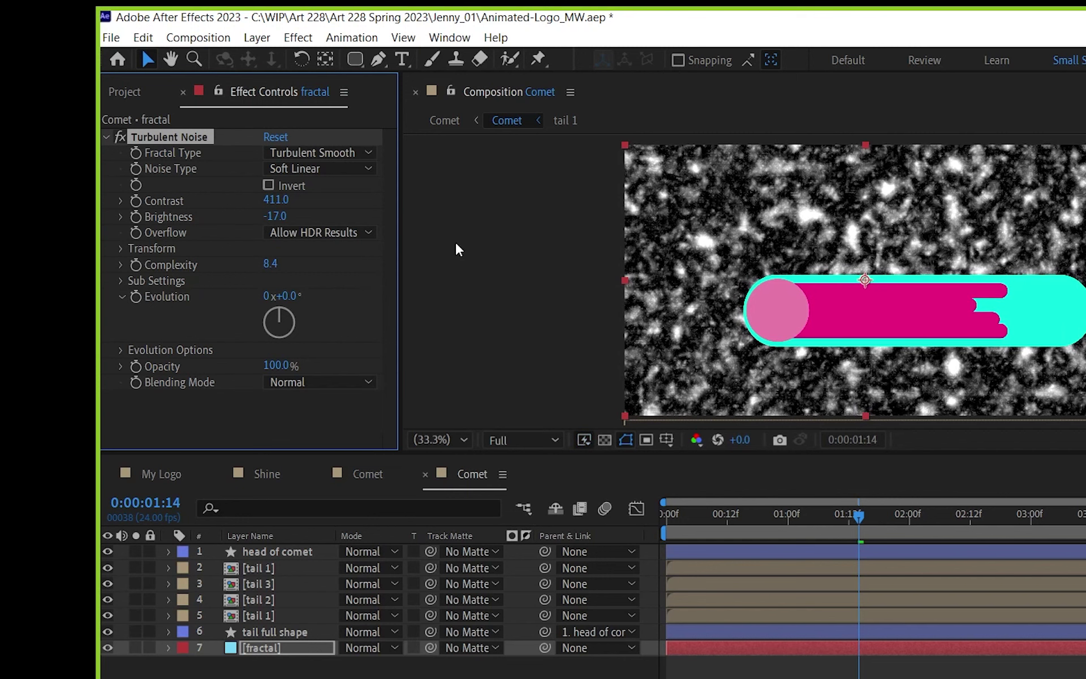
- Set the Turbulent Noise transform scale to 179 and its contrast to 492
left_click(120, 249)
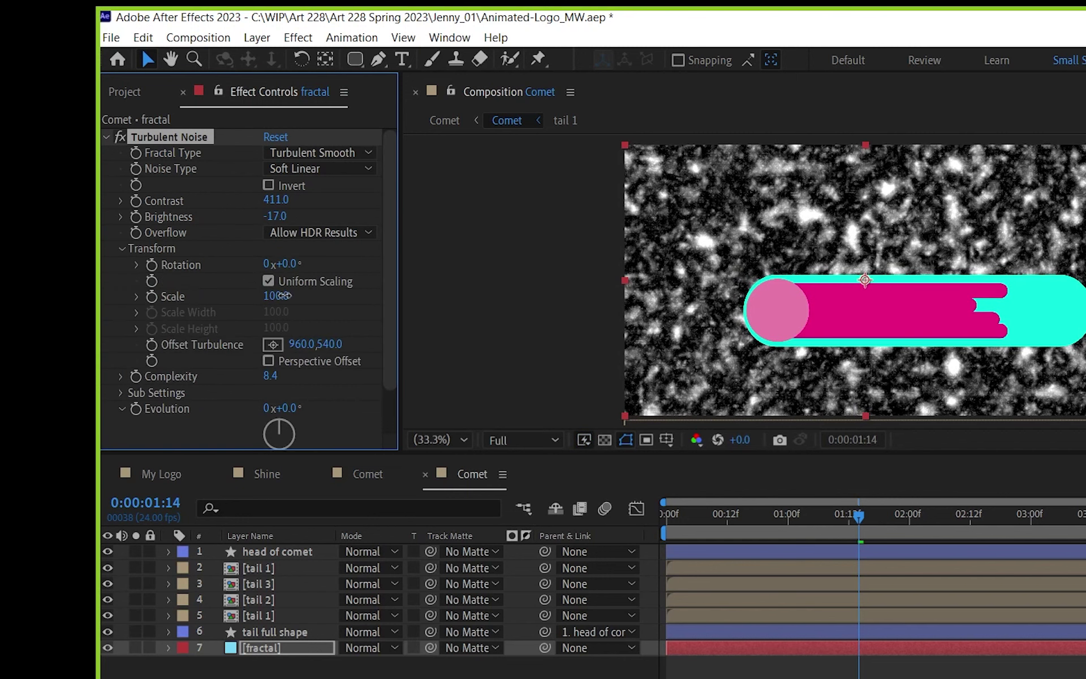
left_click_drag(282, 295, 494, 217)
left_click_drag(276, 199, 346, 201)
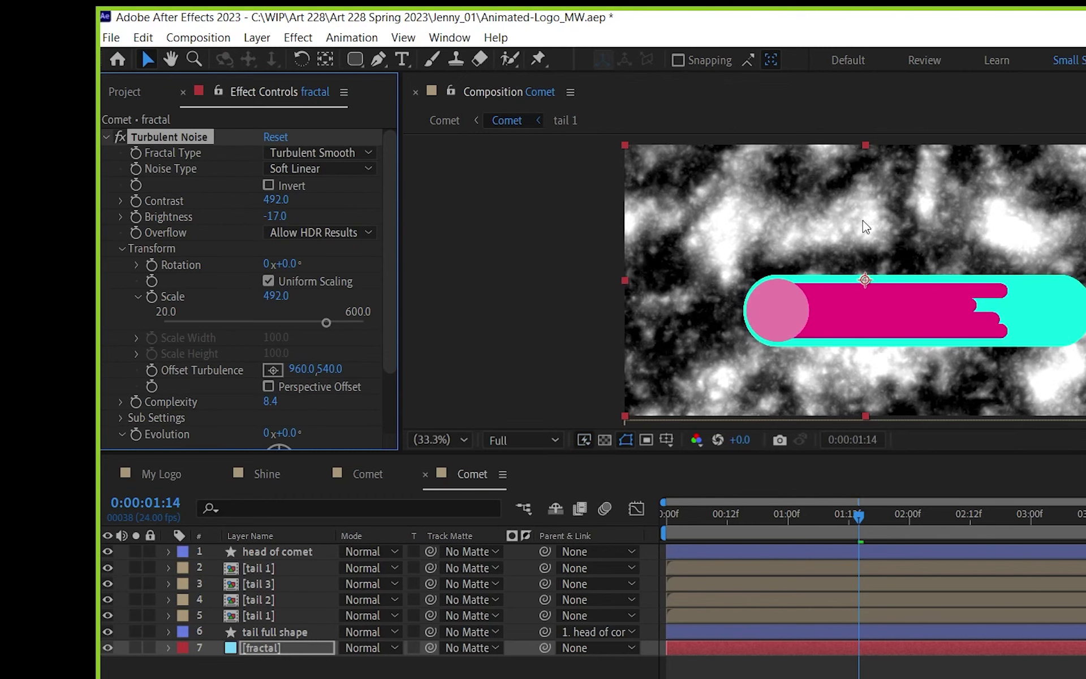
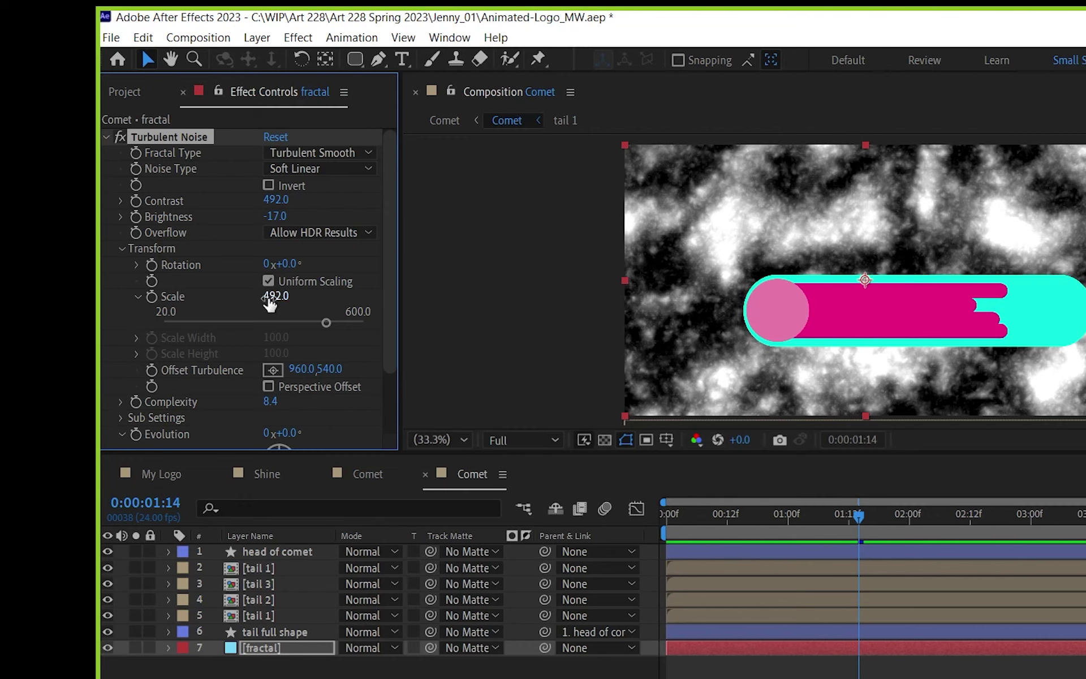
left_click_drag(276, 300, 97, 388)
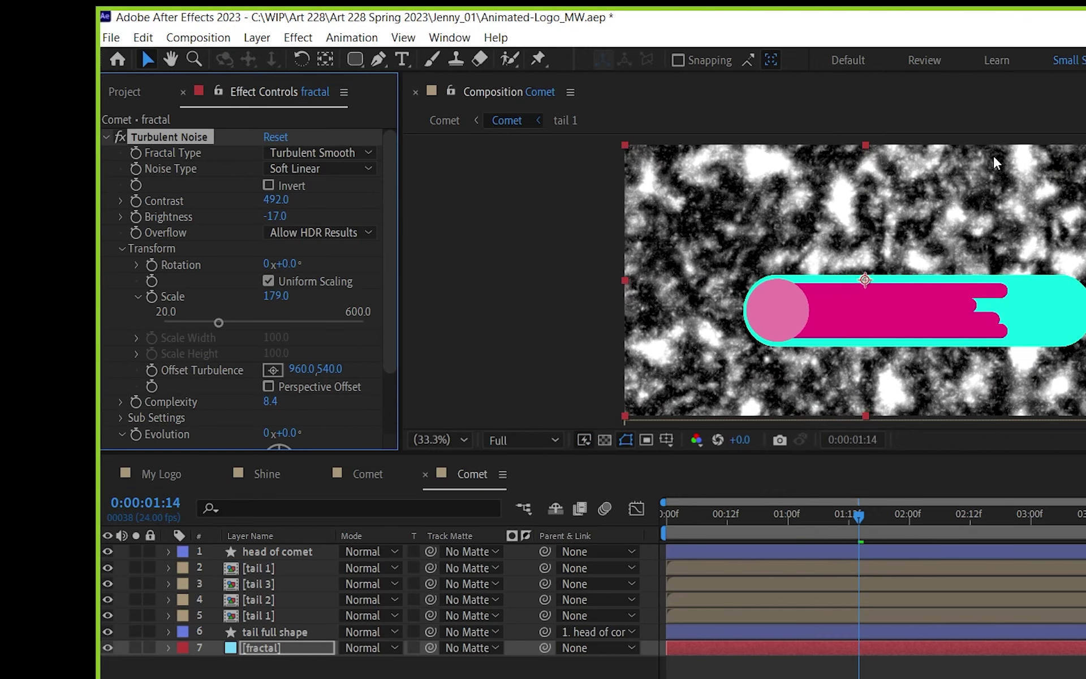
- Pre-compose the fractal solid with all attributes moved into the new composition, and hide the resulting layer
left_click(283, 632)
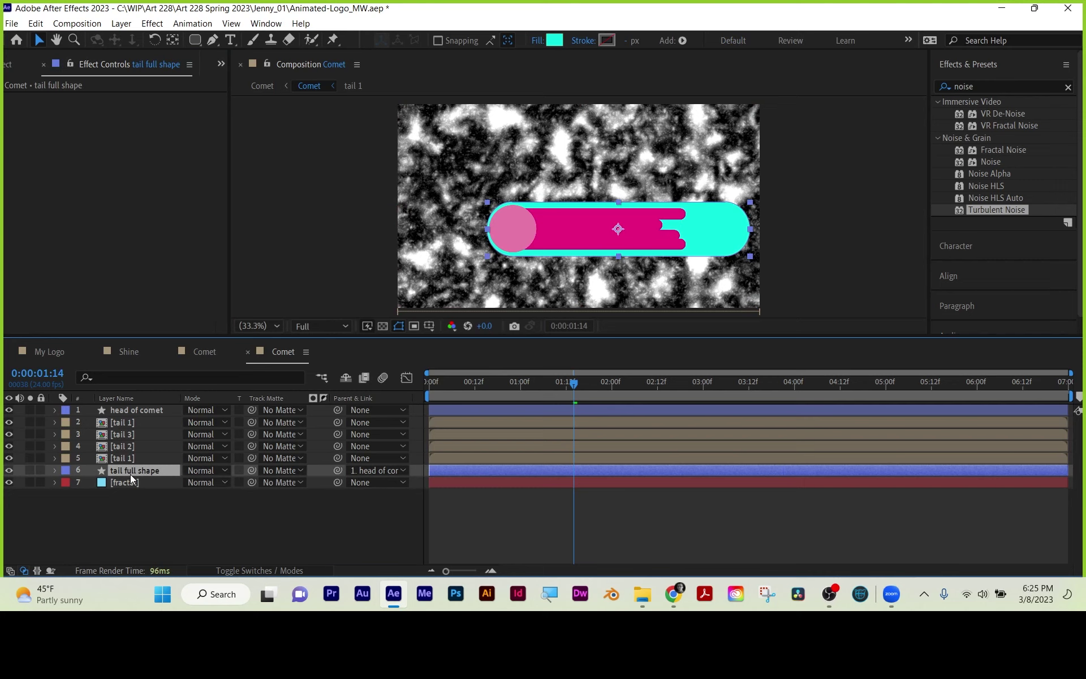
left_click(124, 482)
right_click(130, 480)
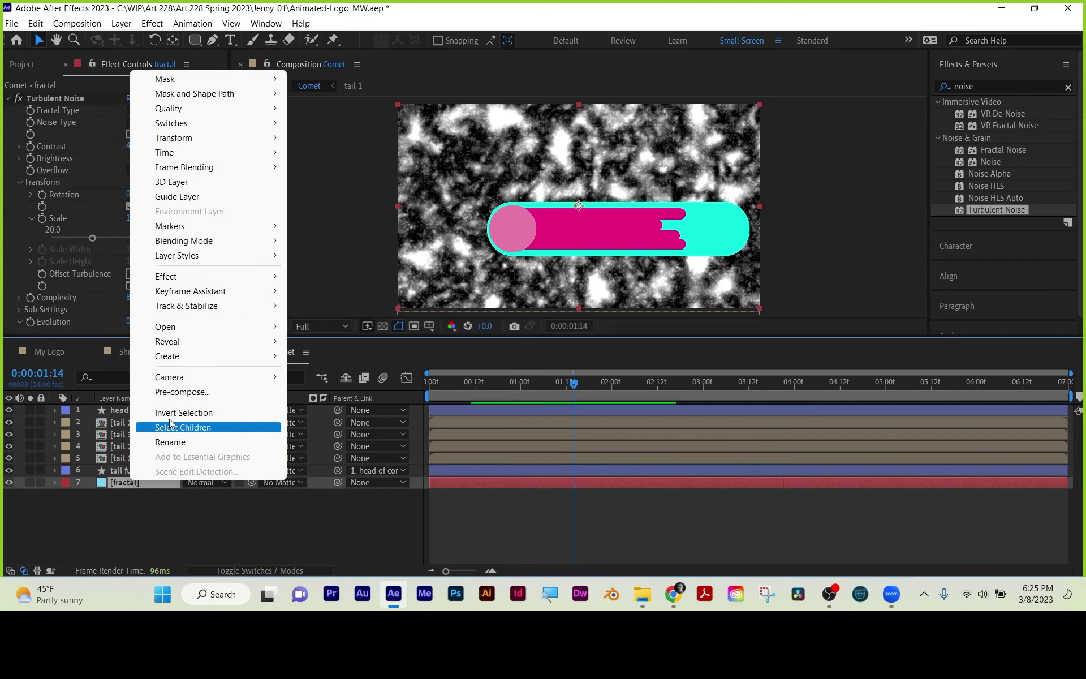
left_click(180, 391)
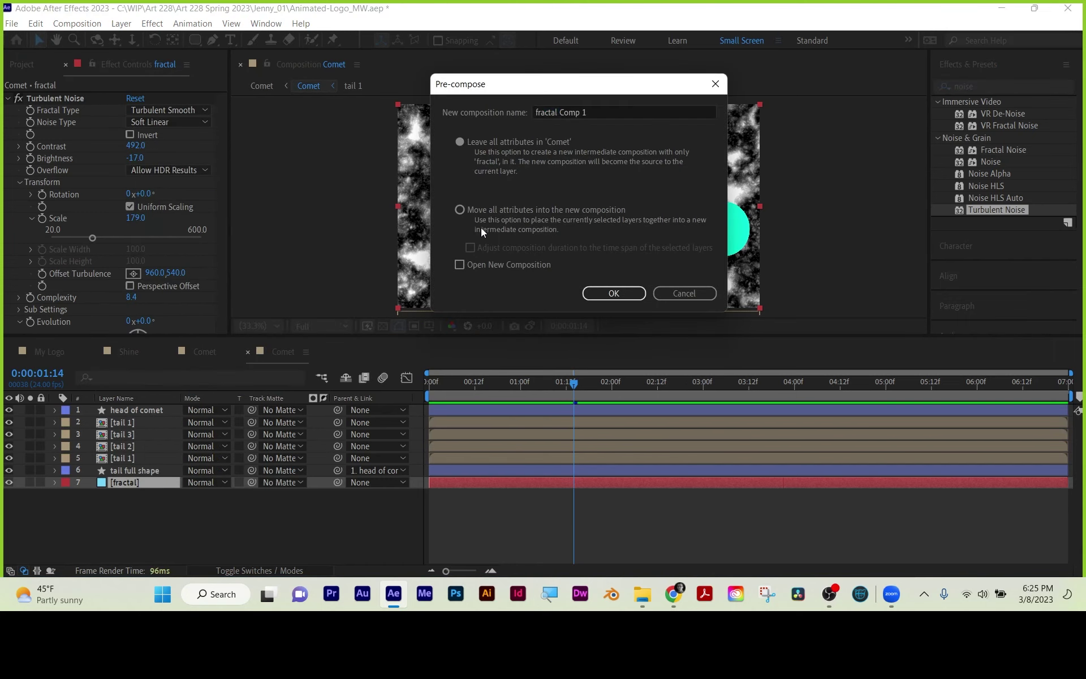
left_click(499, 215)
left_click(596, 290)
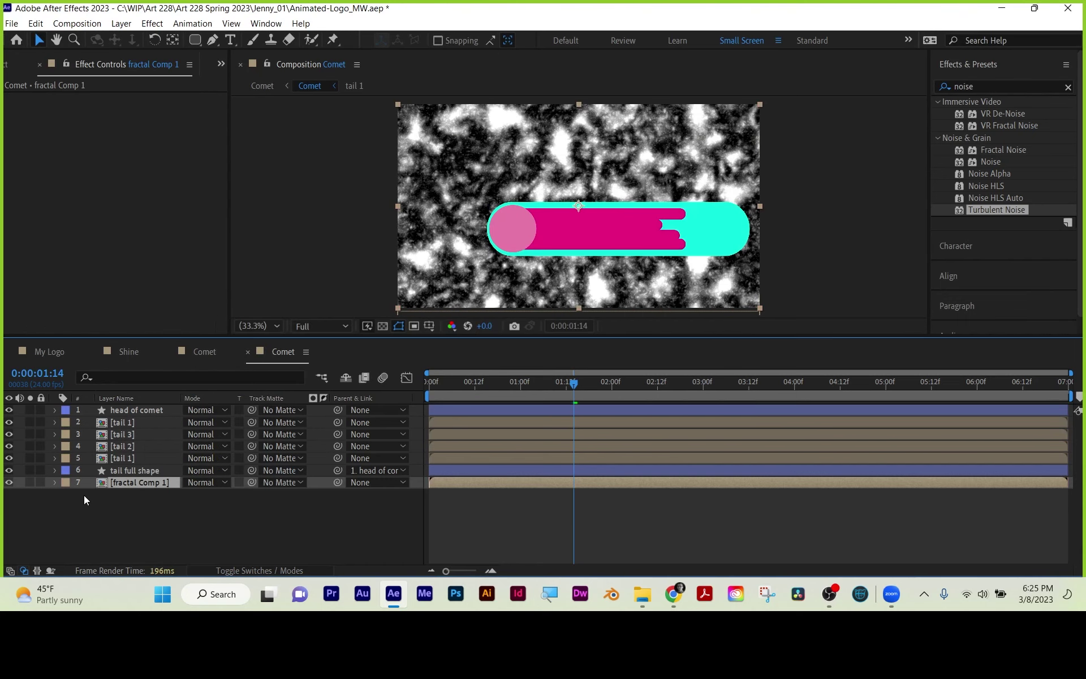
left_click(9, 482)
- Apply a Displacement Map effect to the tail full shape layer and choose fractal Comp 1 as its displacement map layer
left_click(120, 472)
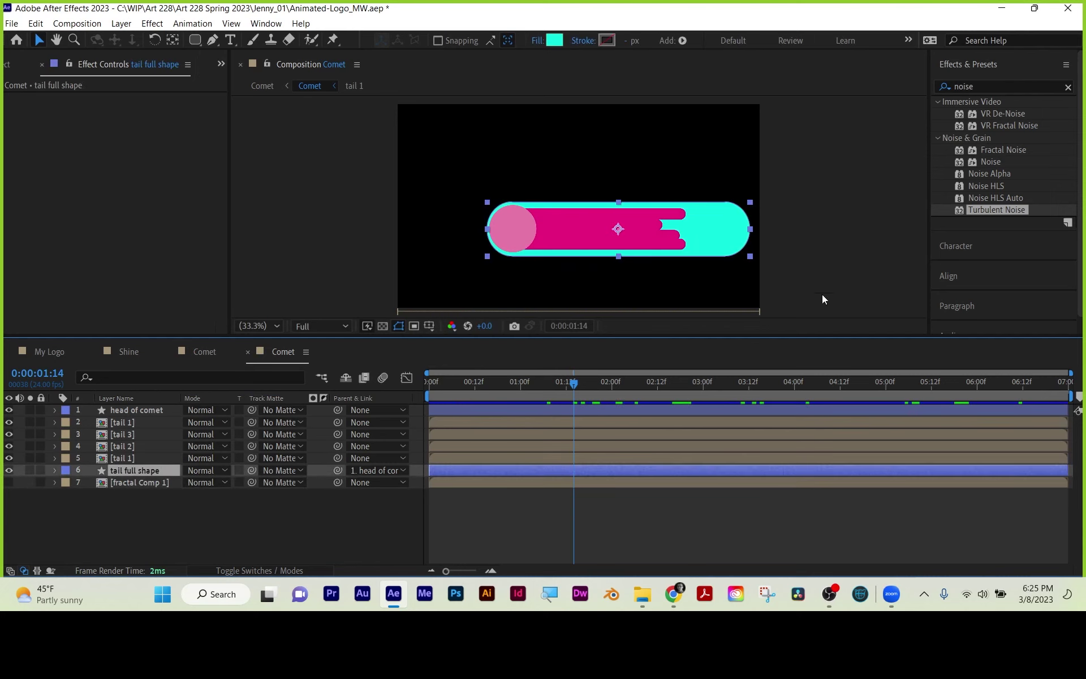
left_click(983, 83)
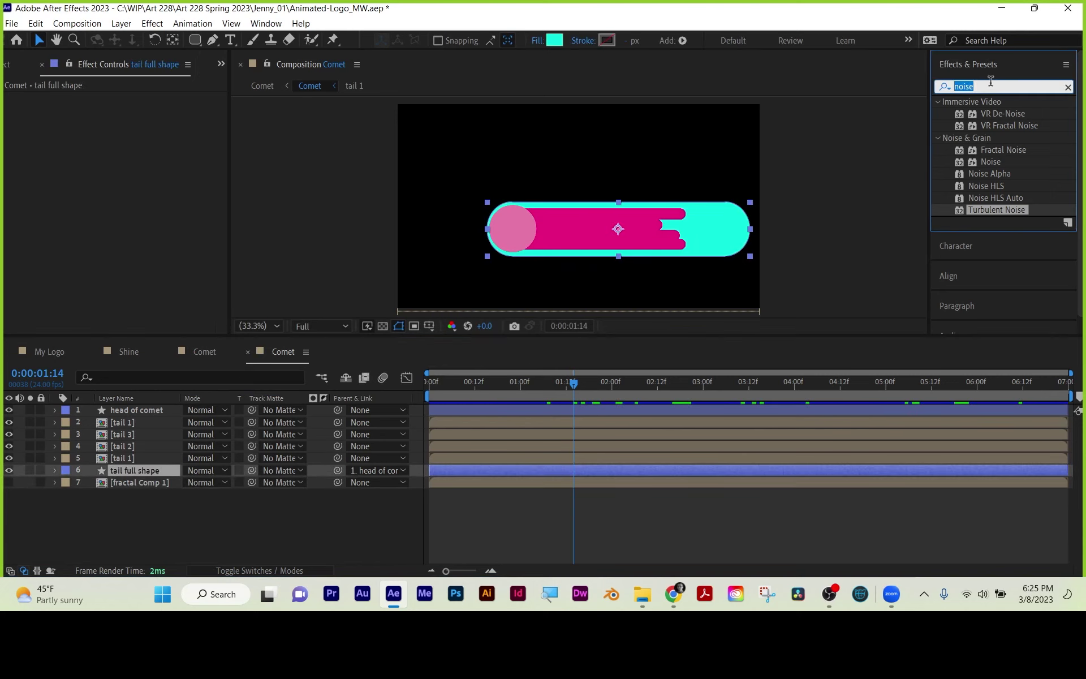
type("dids")
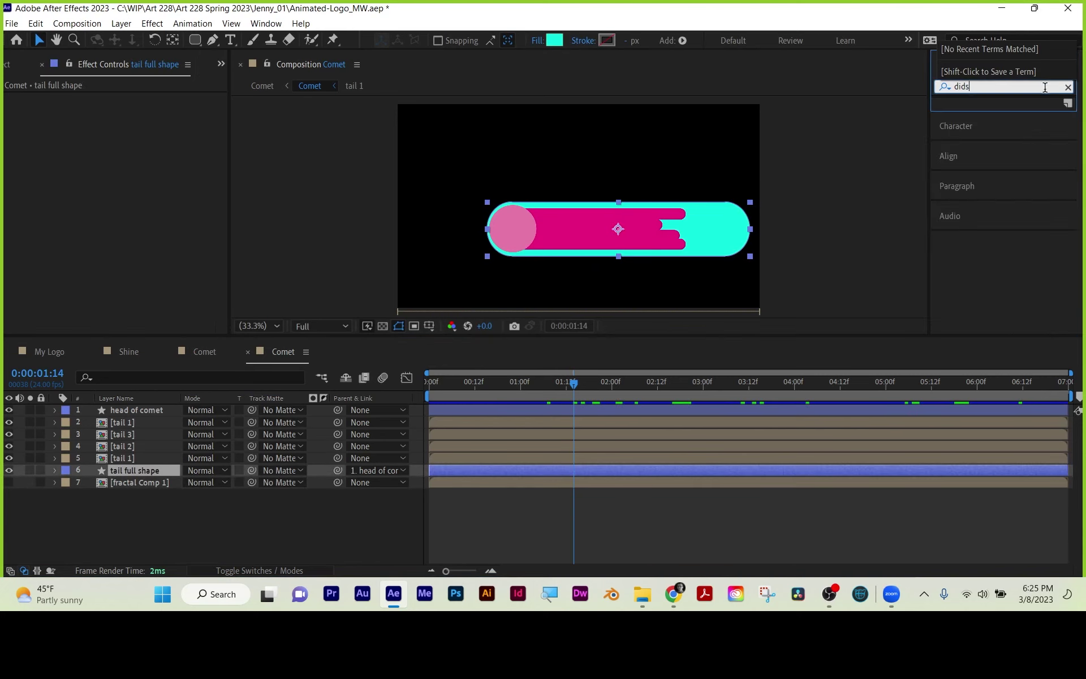
key("BackSpace")
key("BackSpace")
type("sp")
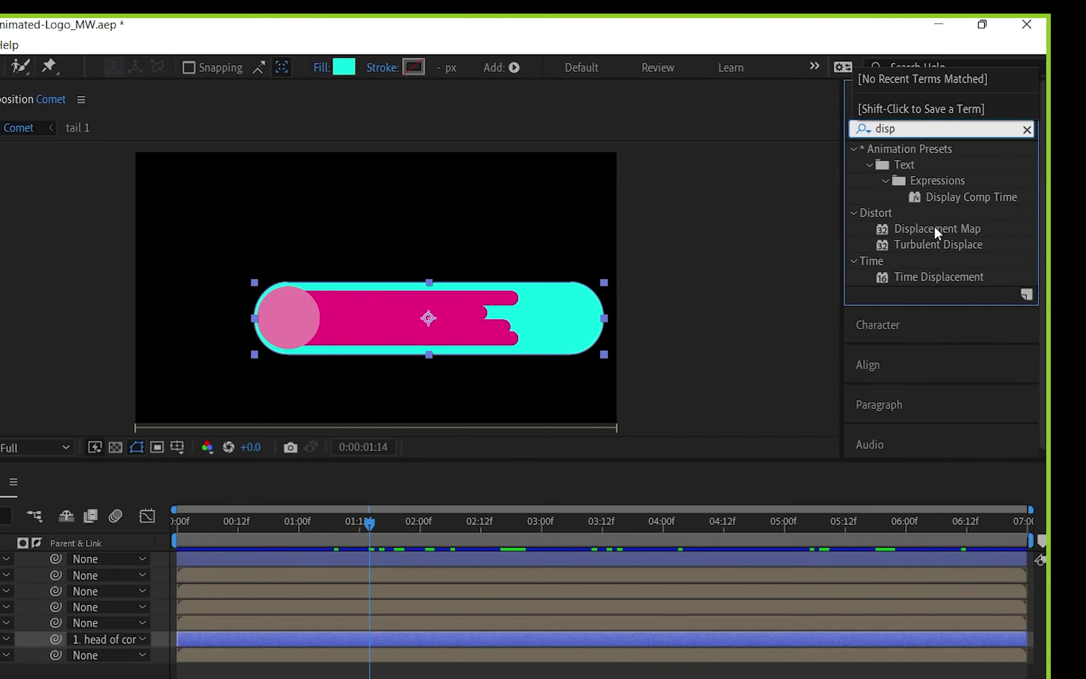
left_click_drag(934, 226, 367, 631)
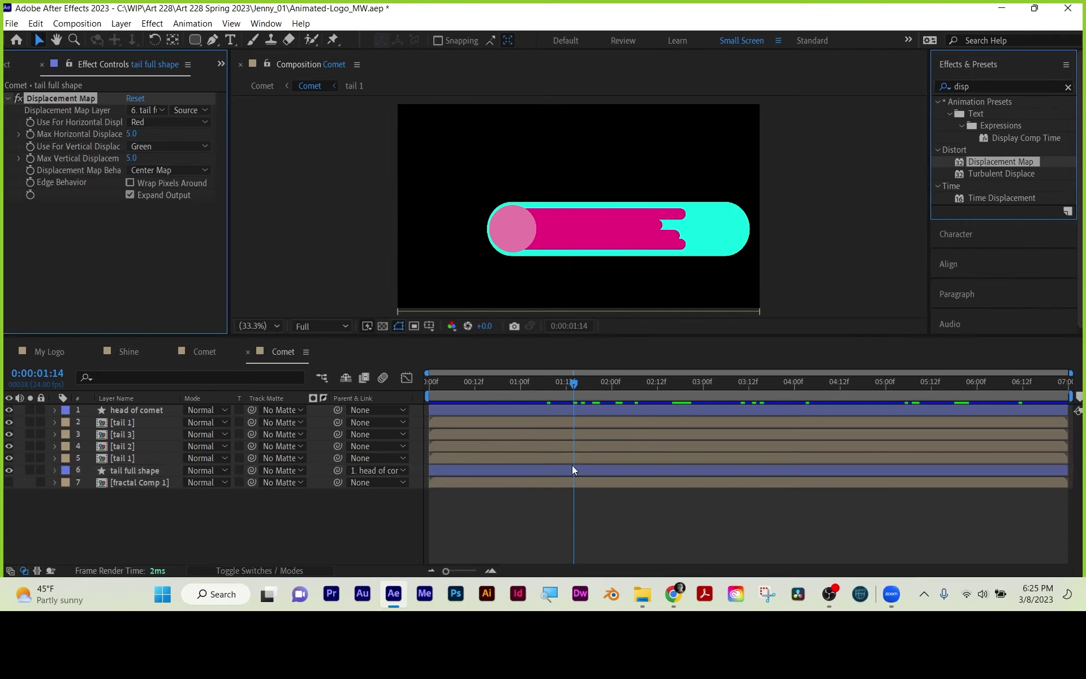
left_click(572, 470)
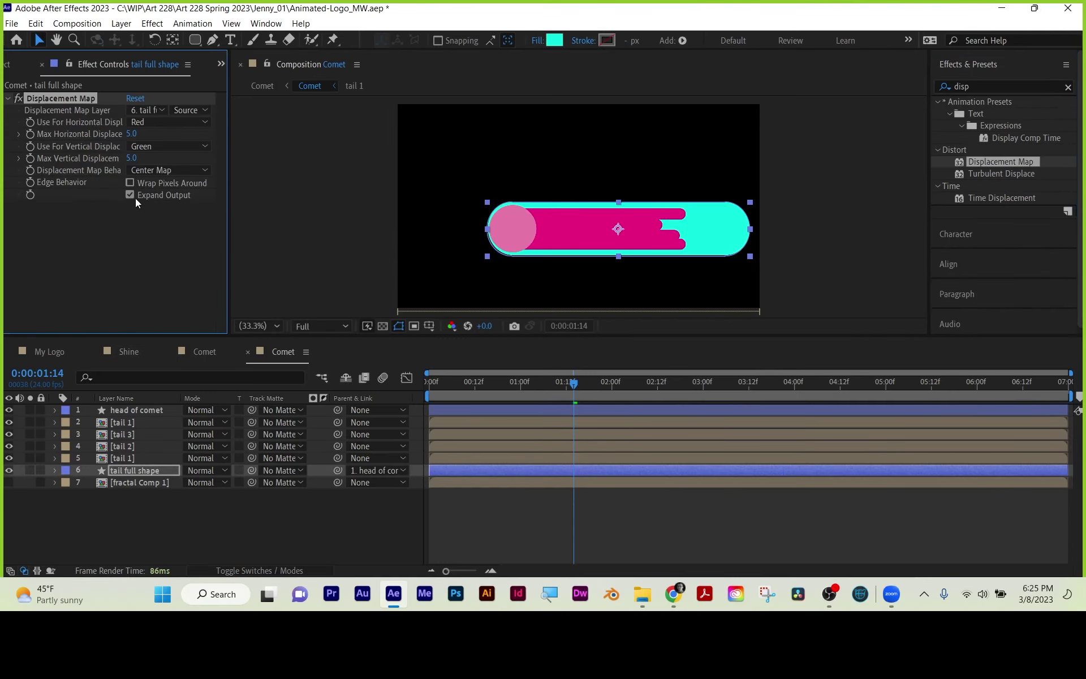
left_click(162, 110)
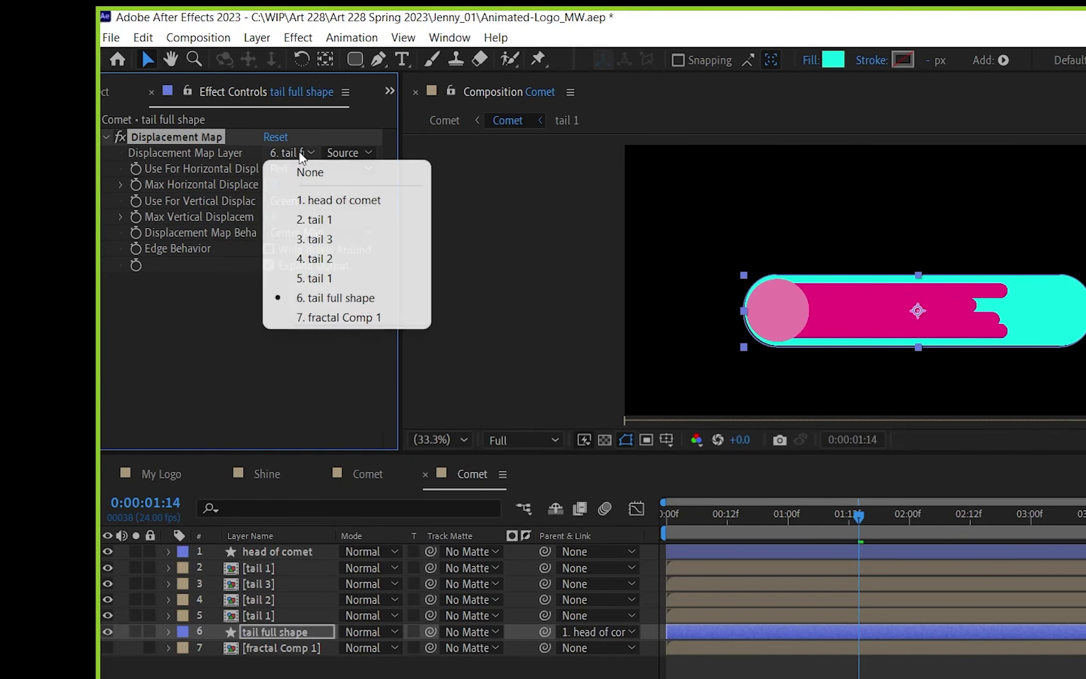
left_click(336, 319)
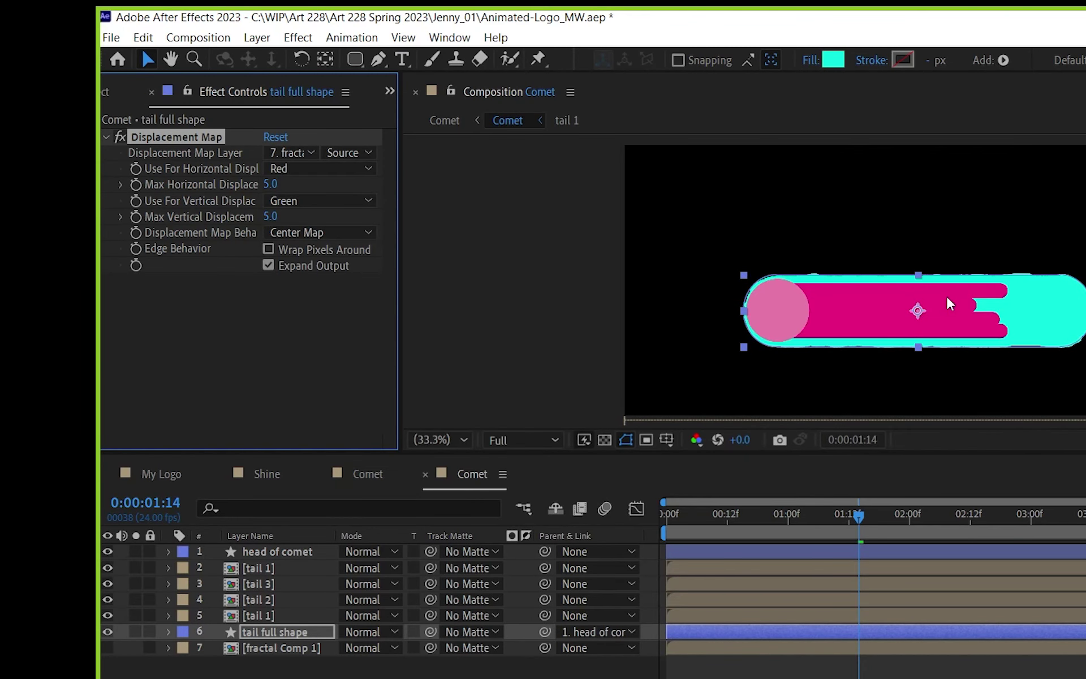
- Set the Displacement Map layer source to Effects & Masks and hide the layer outlines in the composition view
key("slash")
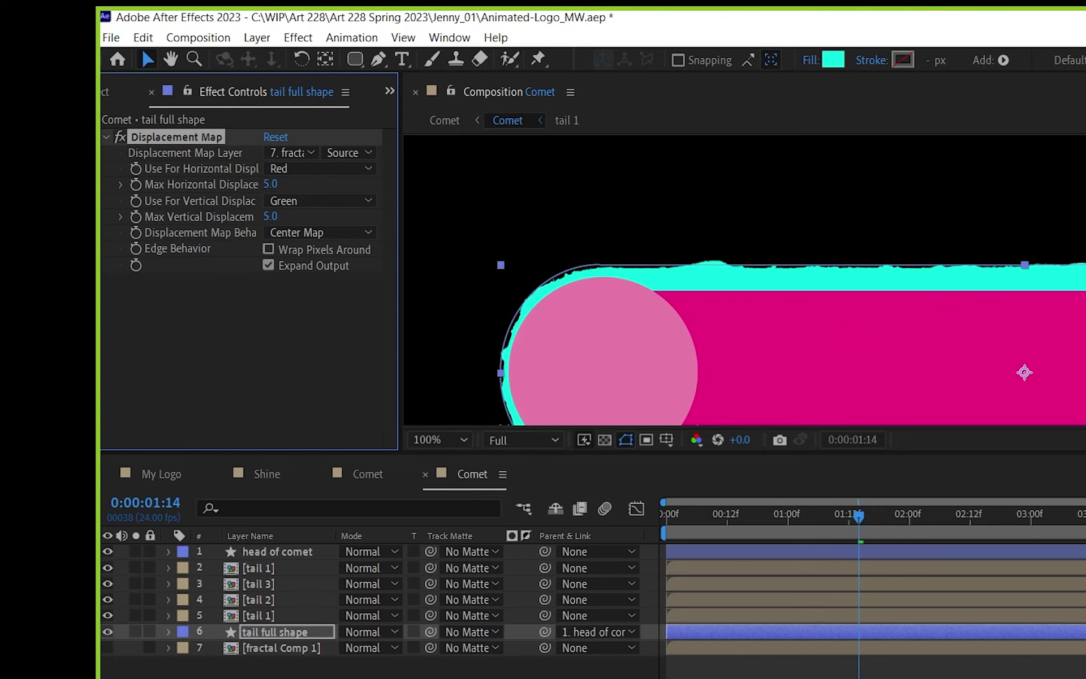
left_click_drag(588, 452, 588, 615)
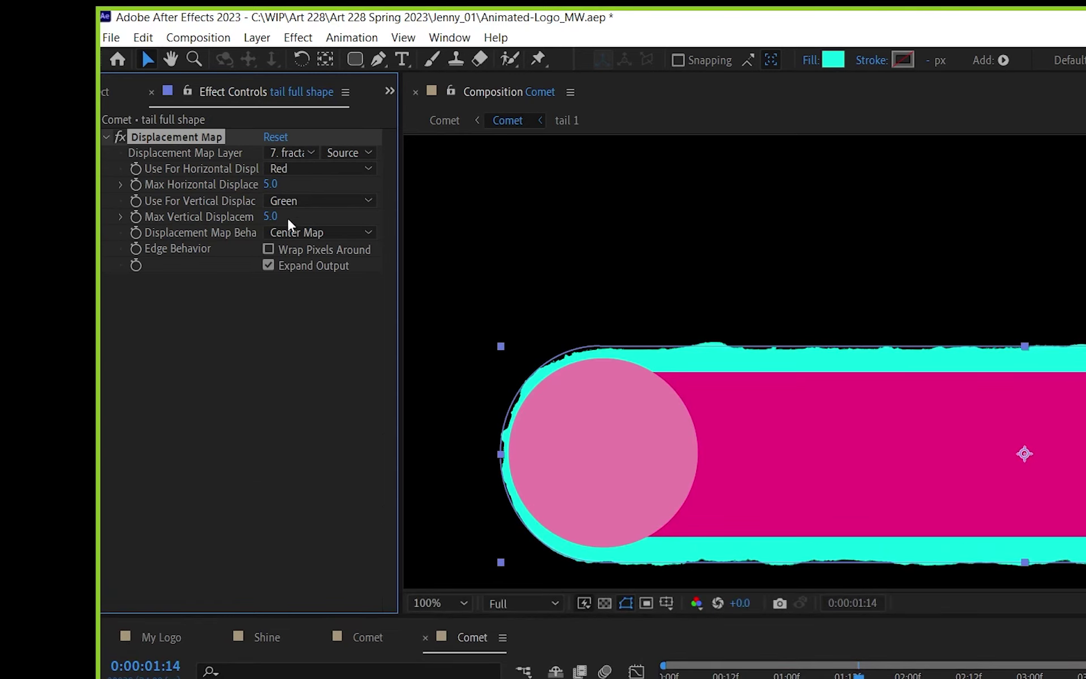
left_click(359, 152)
left_click(363, 212)
left_click(626, 603)
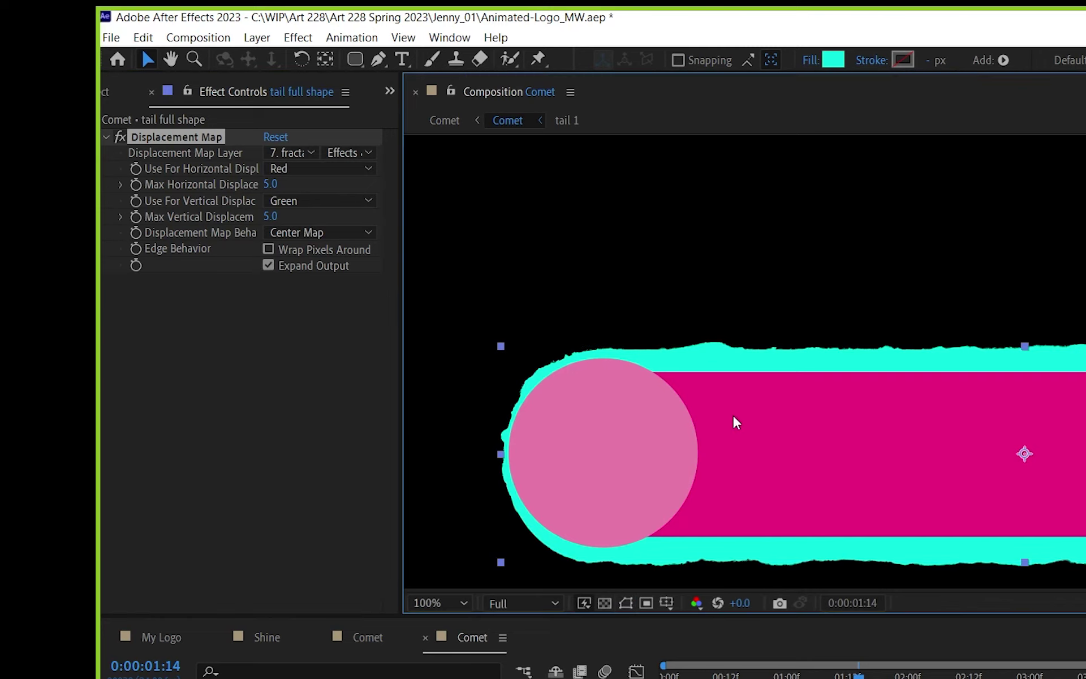
left_click_drag(944, 475, 851, 427)
left_click_drag(735, 413, 821, 413)
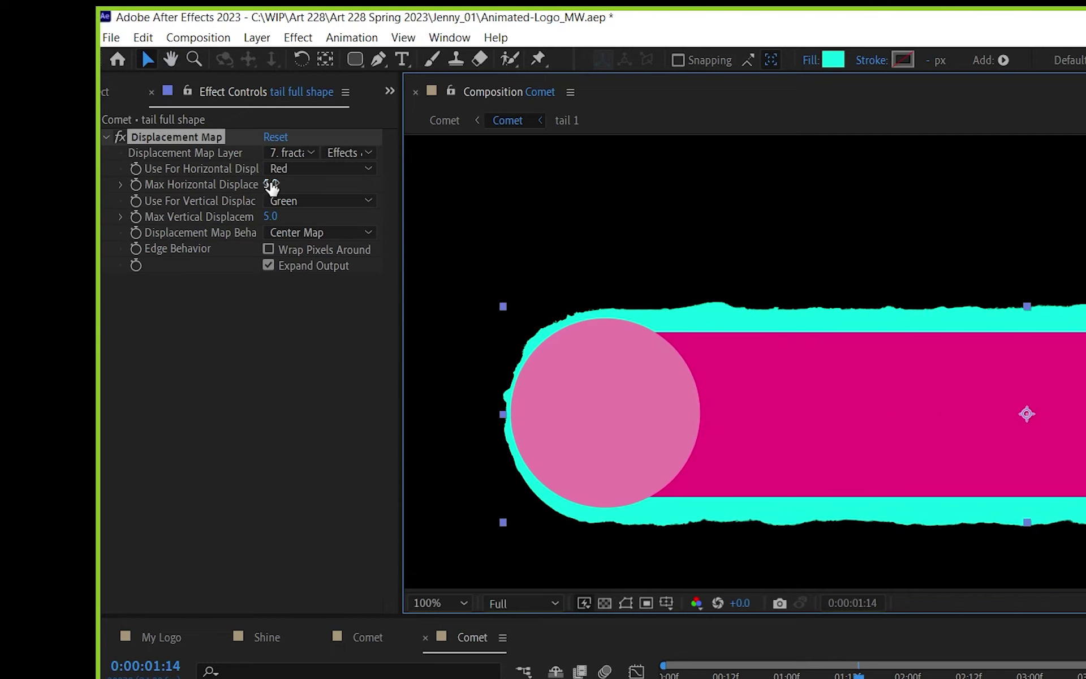
- Set the tail's Max Horizontal Displacement to 62 and Max Vertical Displacement to 15, and check the distortion along the timeline
left_click_drag(272, 186, 324, 184)
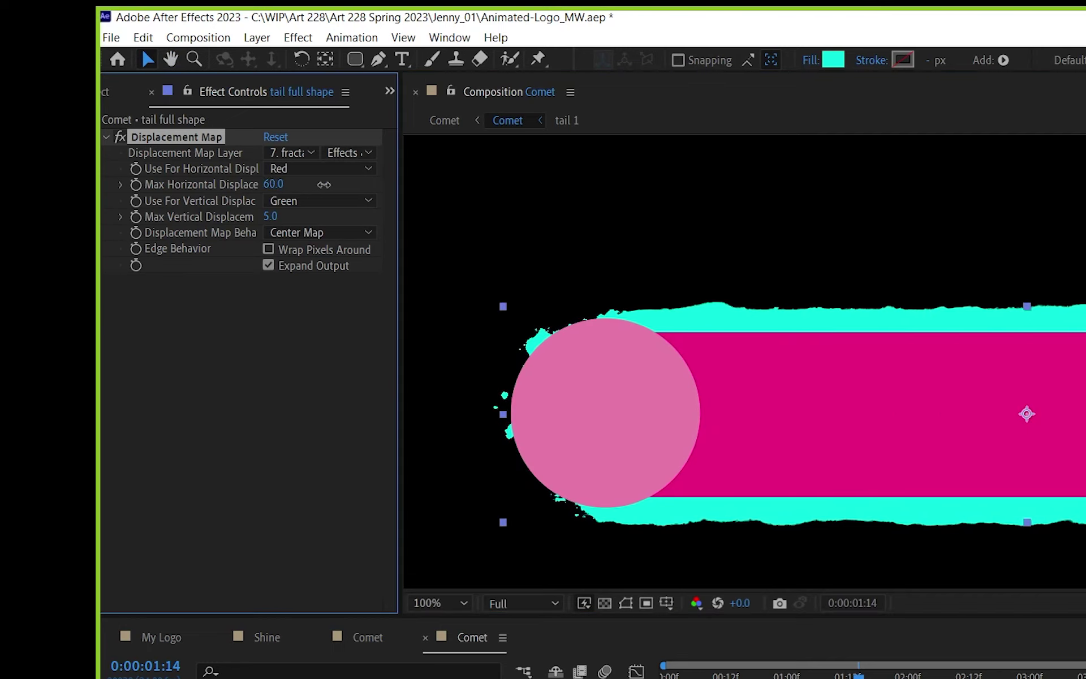
mouse_move(272, 217)
left_mouse_down()
mouse_move(350, 221)
mouse_move(286, 221)
left_mouse_up()
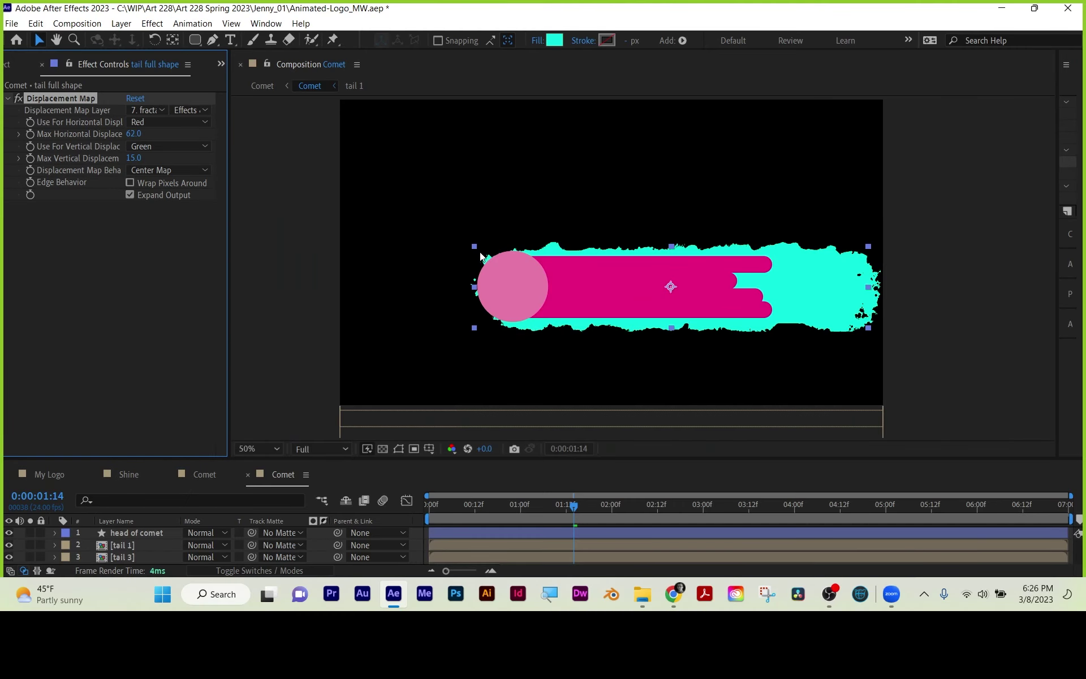
left_click_drag(571, 516, 422, 515)
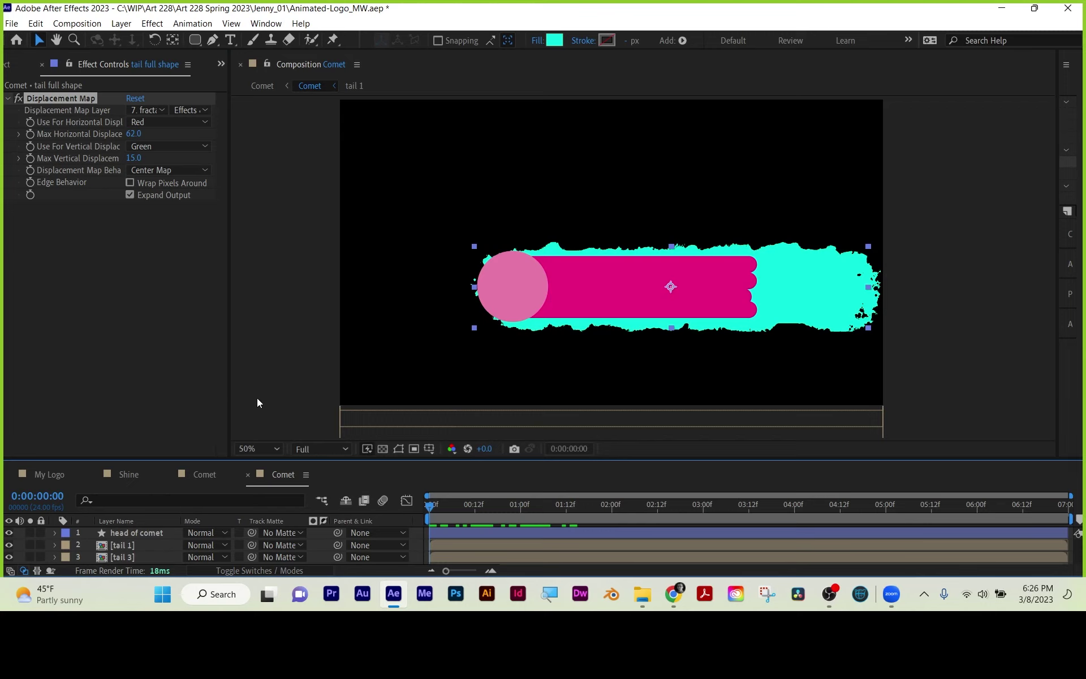
- Open fractal Comp 1 and set a starting keyframe at 0:00 for the Turbulent Noise Offset Turbulence on the fractal layer
left_click_drag(209, 461, 208, 372)
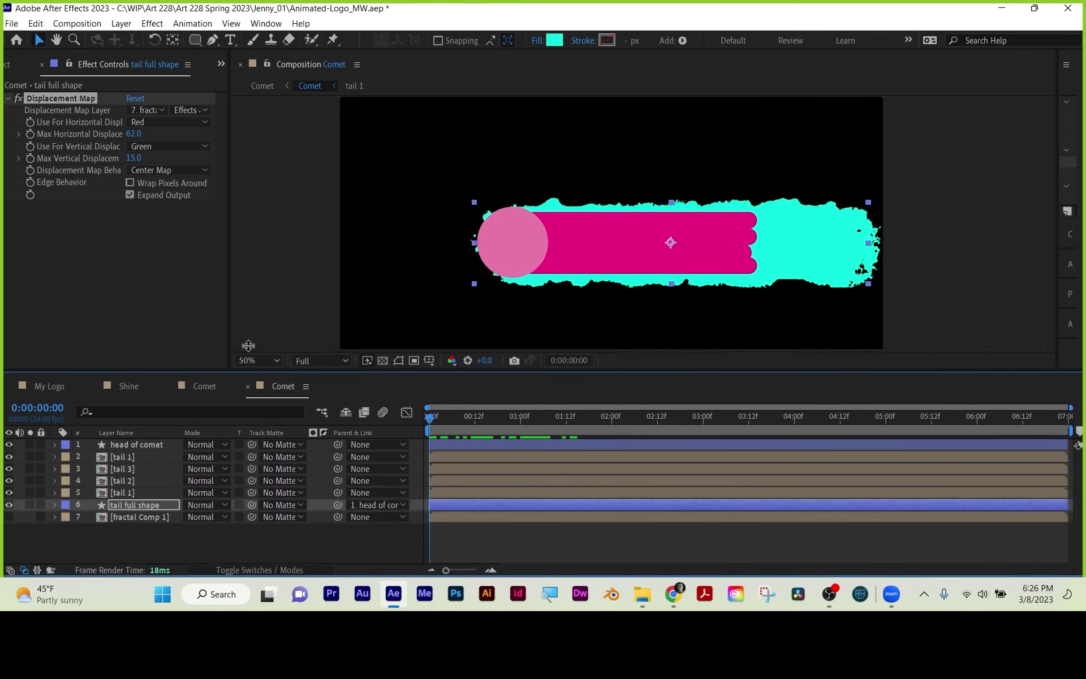
double_click(131, 517)
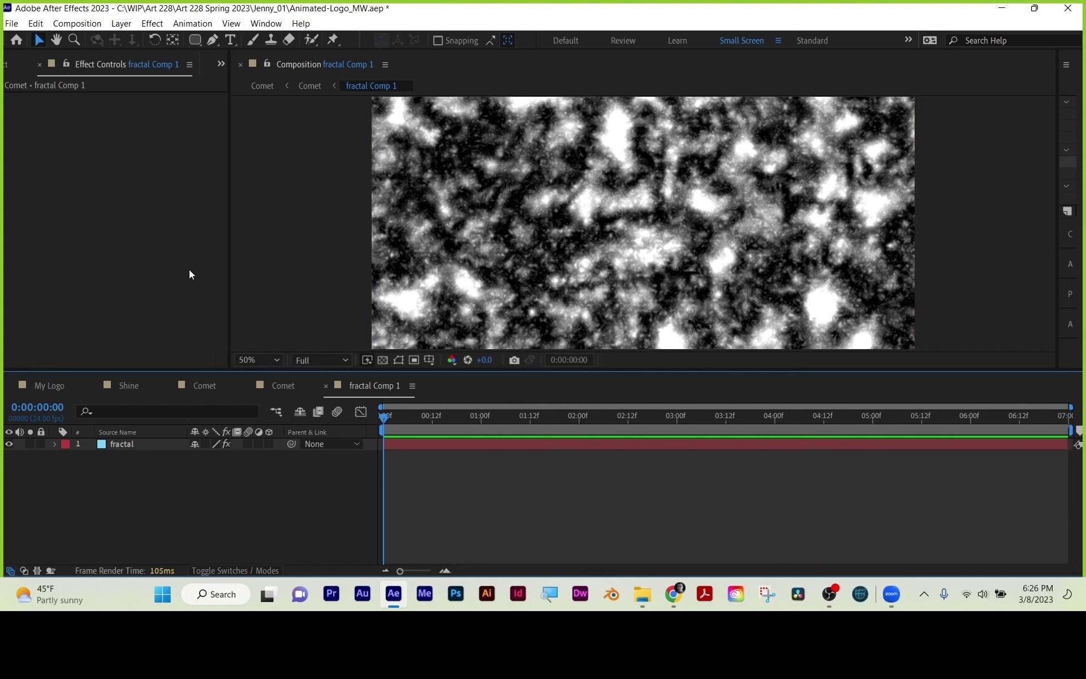
left_click(131, 443)
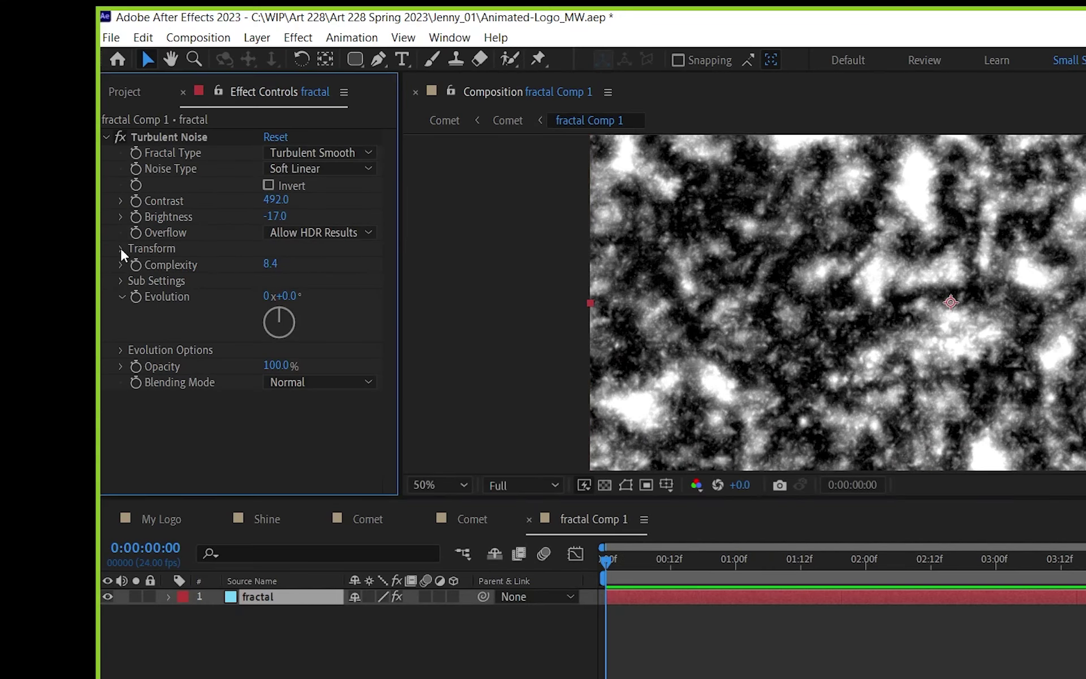
left_click(120, 248)
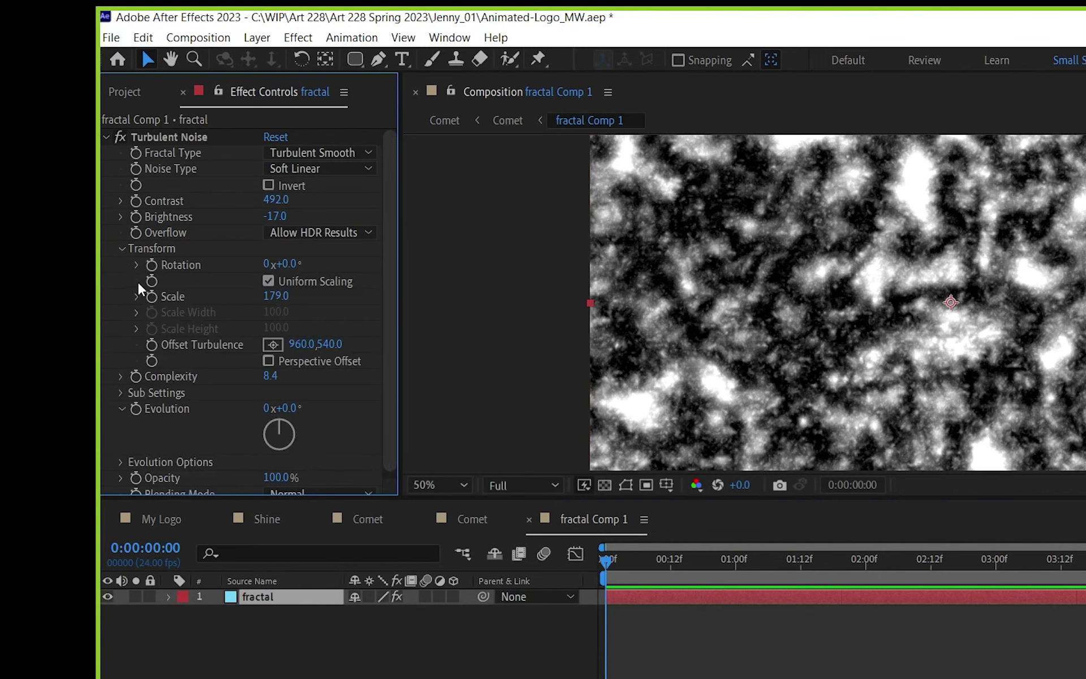
left_click(152, 344)
- At 0:00:06:23, set the Offset Turbulence horizontal value to 2333, keeping the vertical value at 540
left_click_drag(605, 566, 1083, 565)
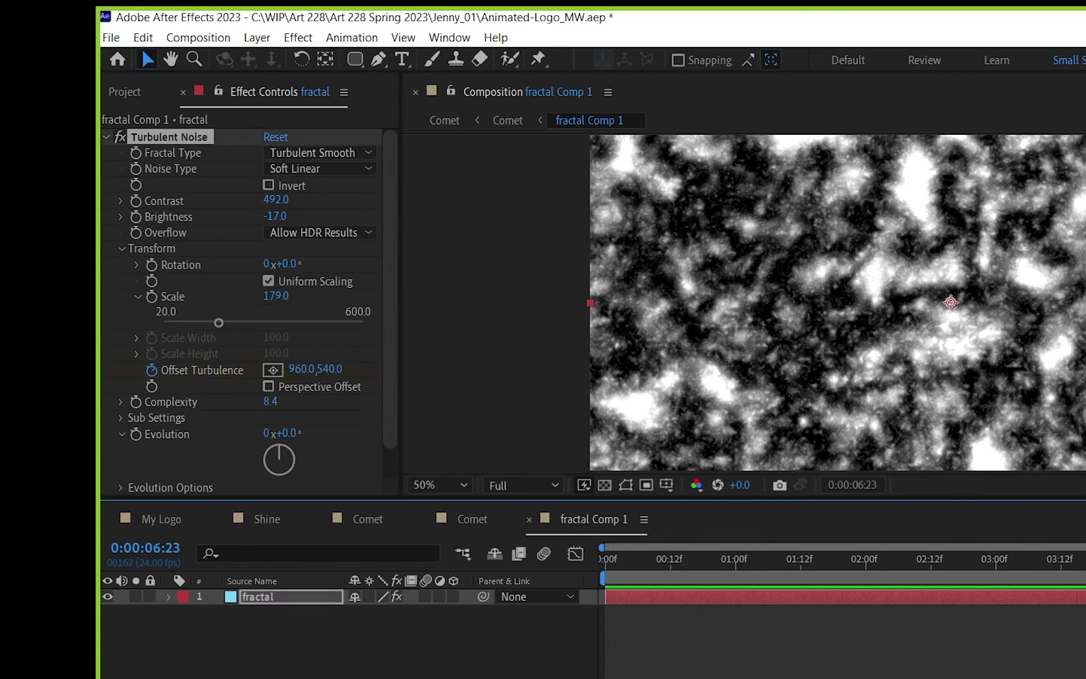
left_click(296, 369)
type("2113")
key("Return")
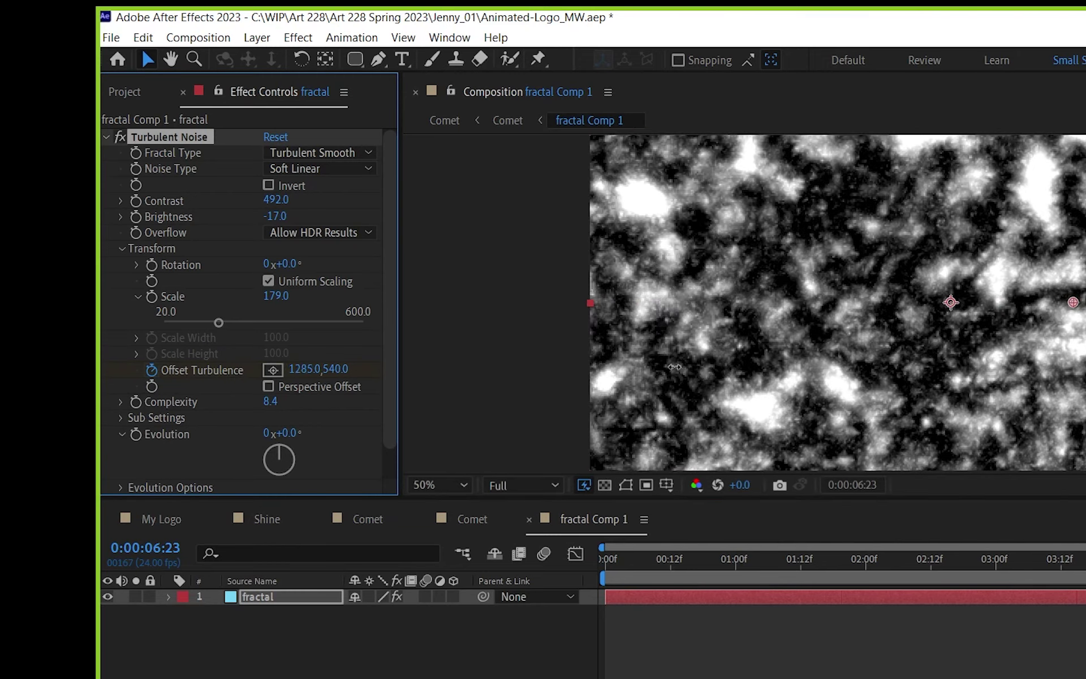
left_click_drag(306, 369, 339, 369)
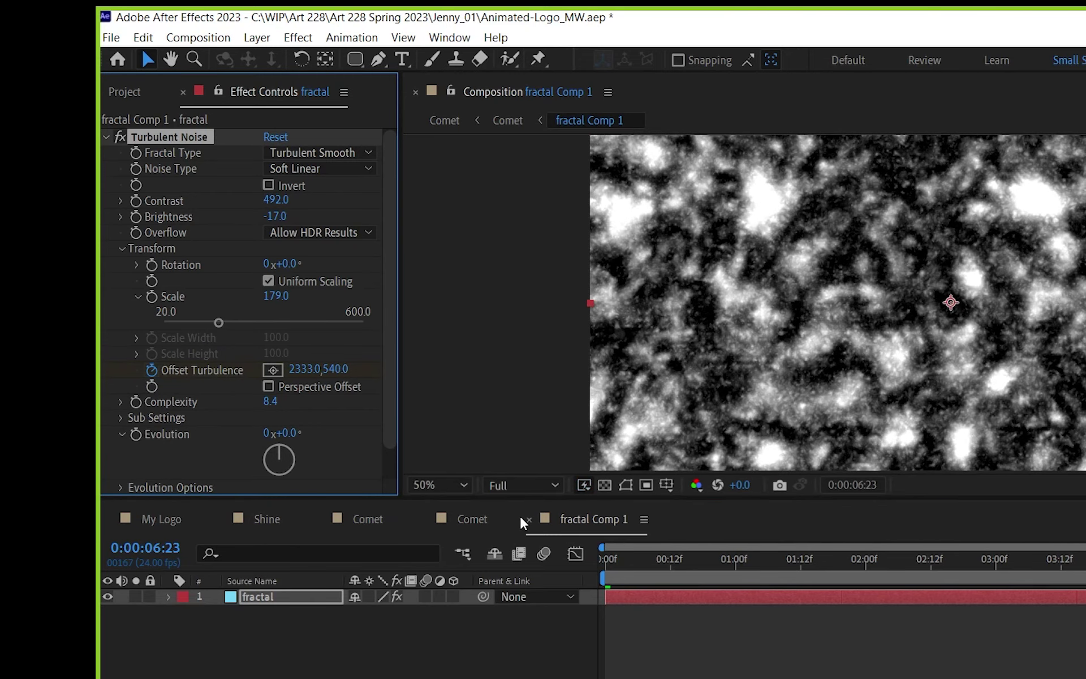
- Preview the displaced comet tail from the start of the inner Comet composition
left_click(479, 521)
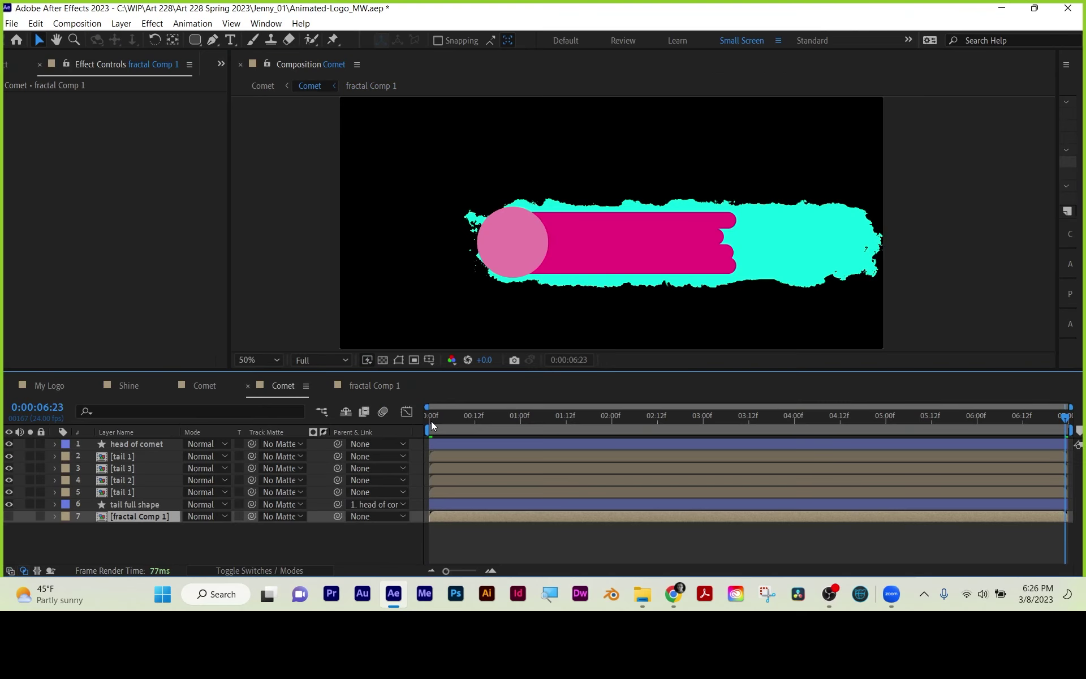
left_click(431, 420)
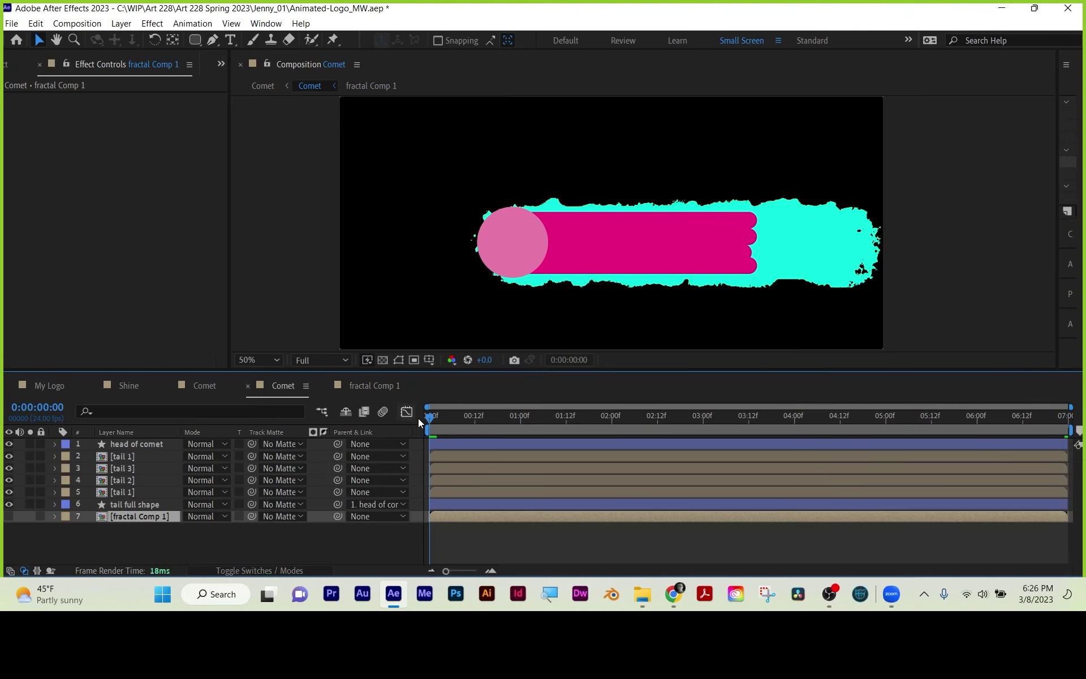
key("space")
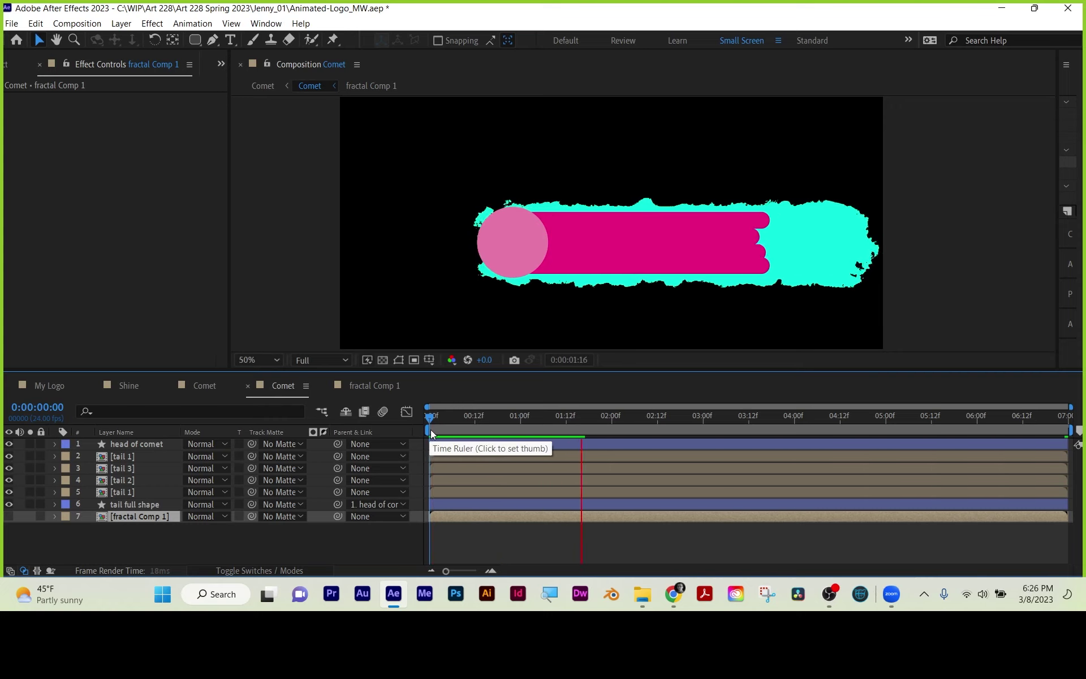
- Add the expression time*100 to the Turbulent Noise Evolution property in fractal Comp 1
left_click(374, 385)
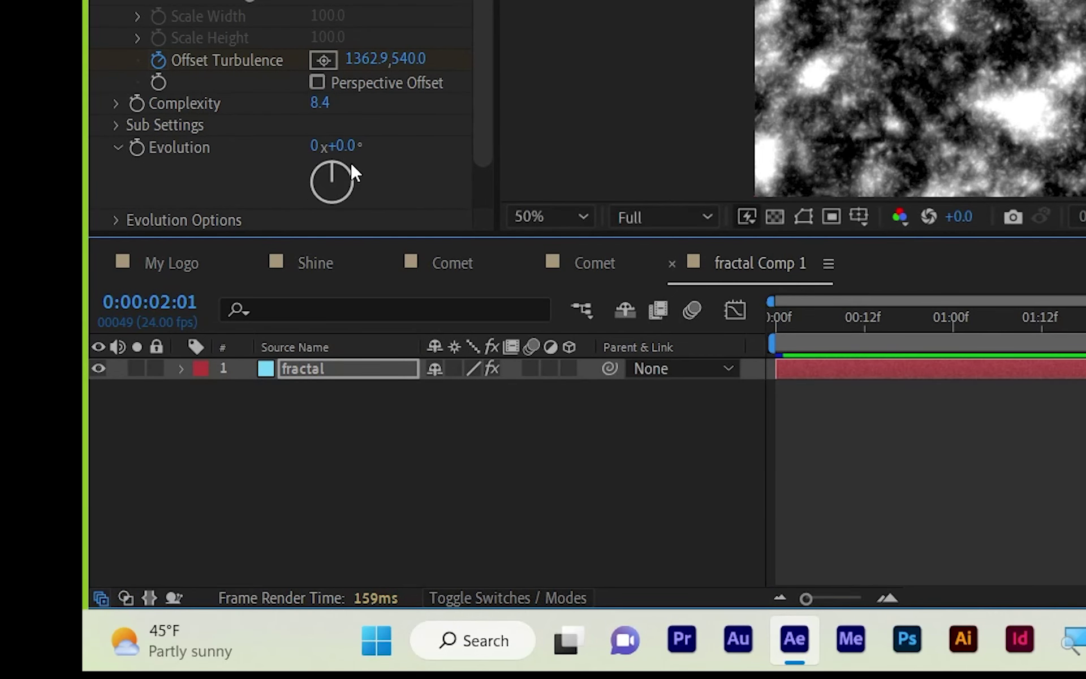
left_click(137, 148, "alt")
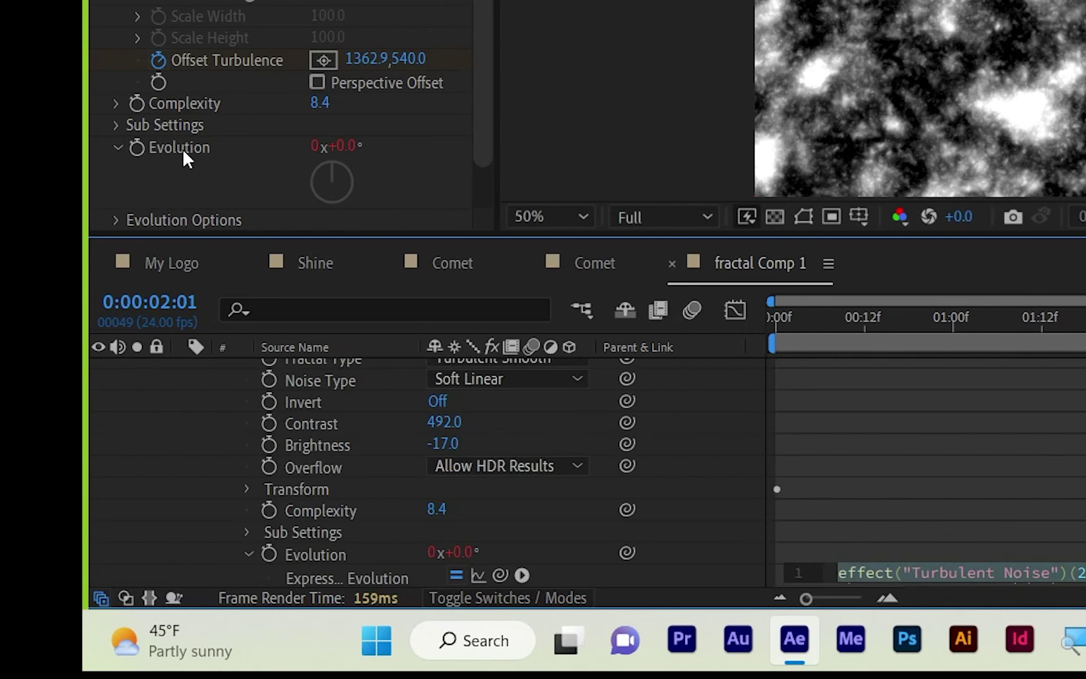
type("time")
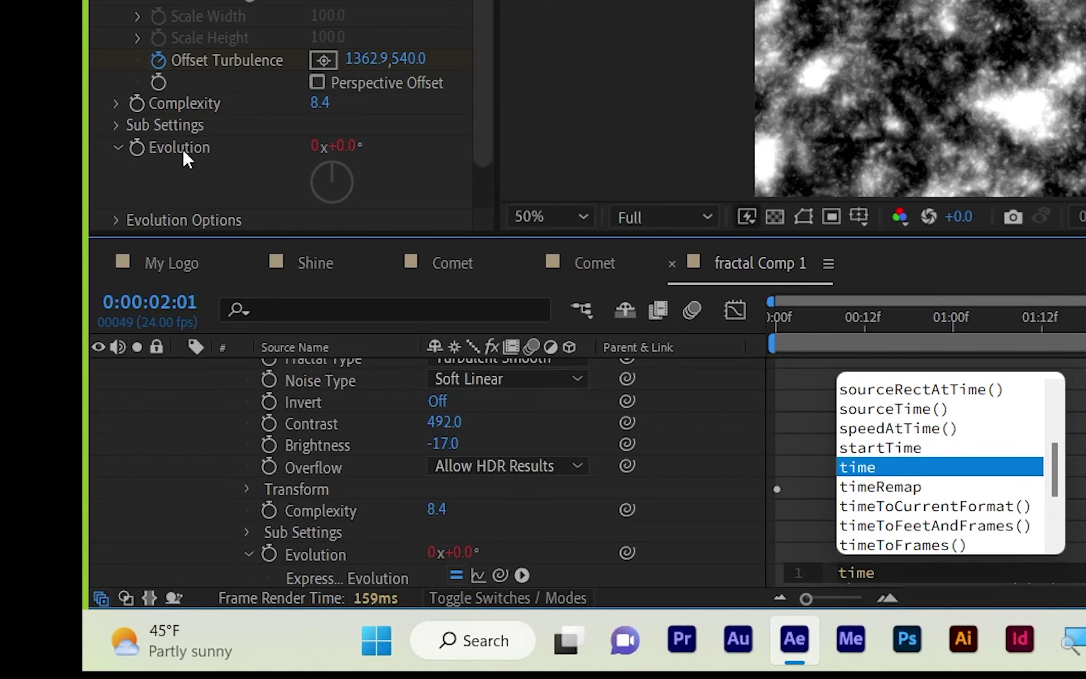
type("*")
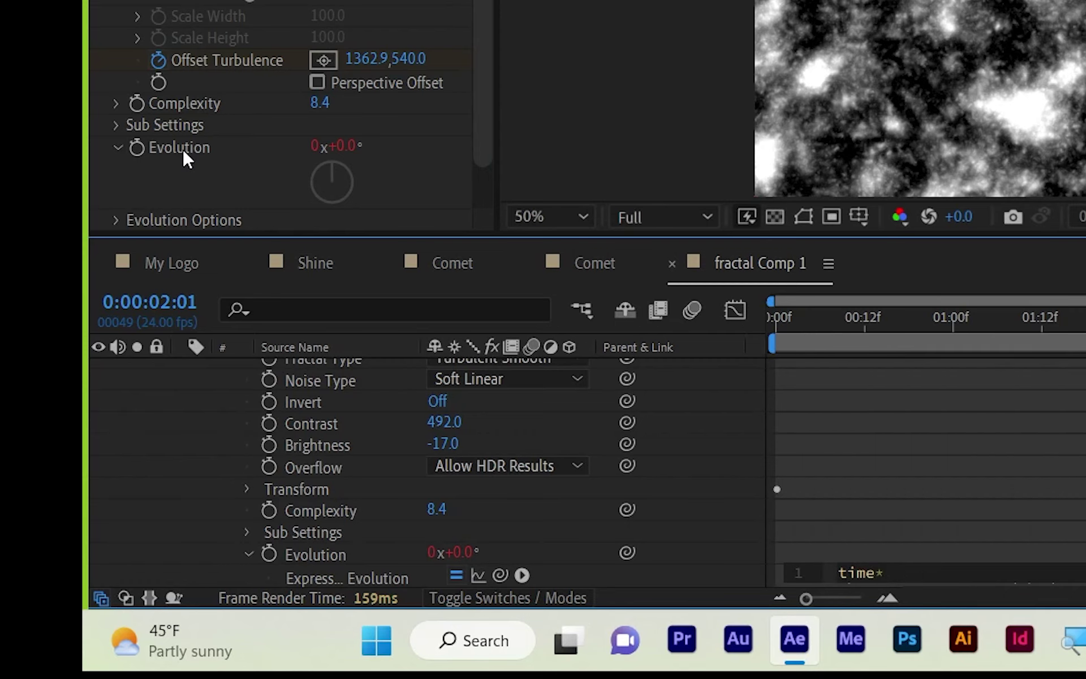
type("100")
left_click(942, 396)
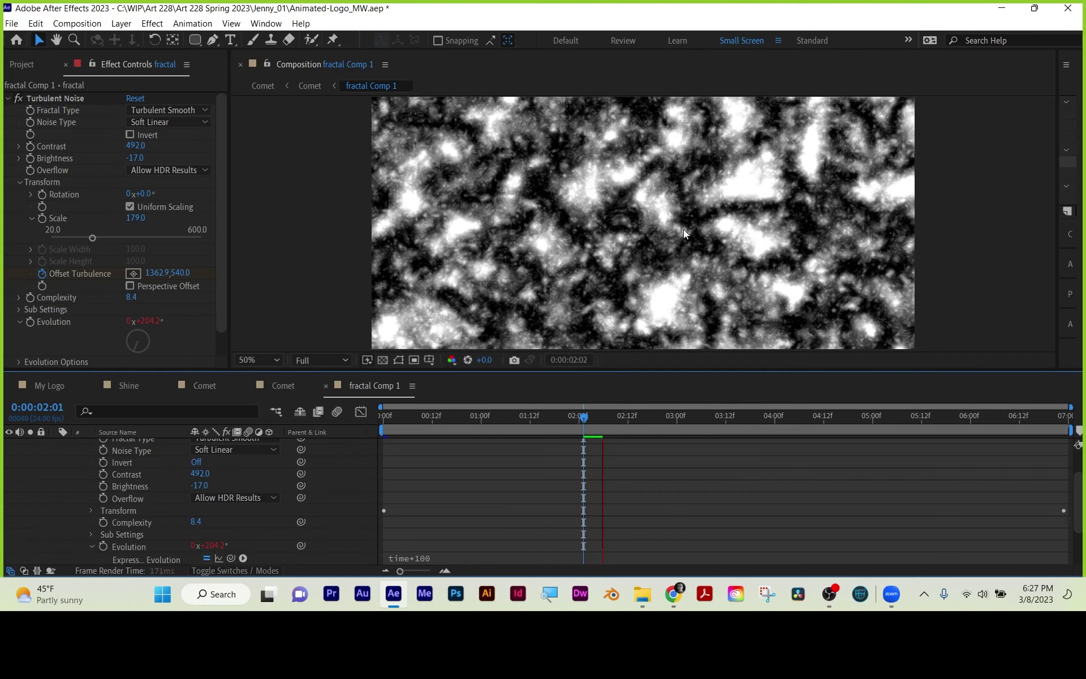
- Play back the inner Comet composition to examine how the evolving noise distorts the tail
key("h")
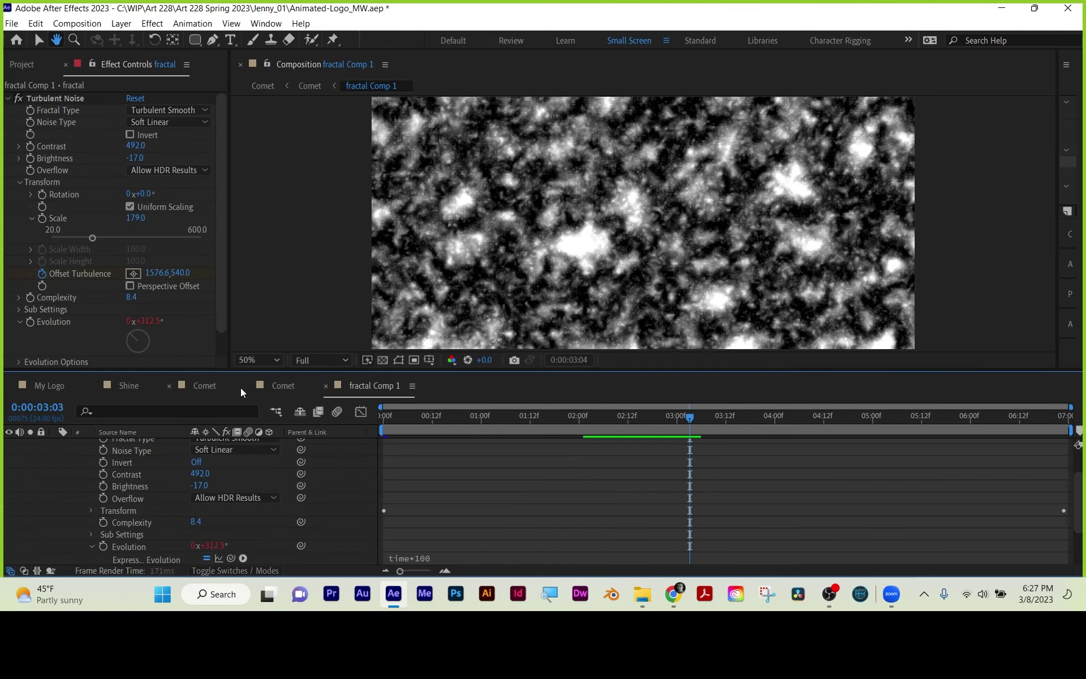
left_click(266, 387)
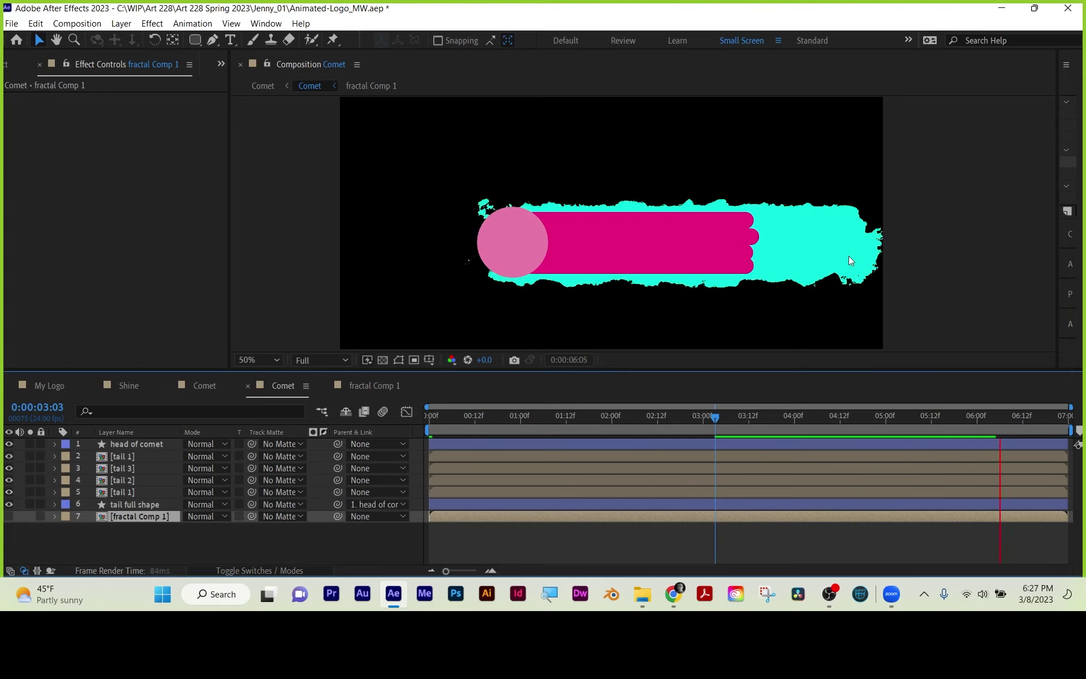
key("space")
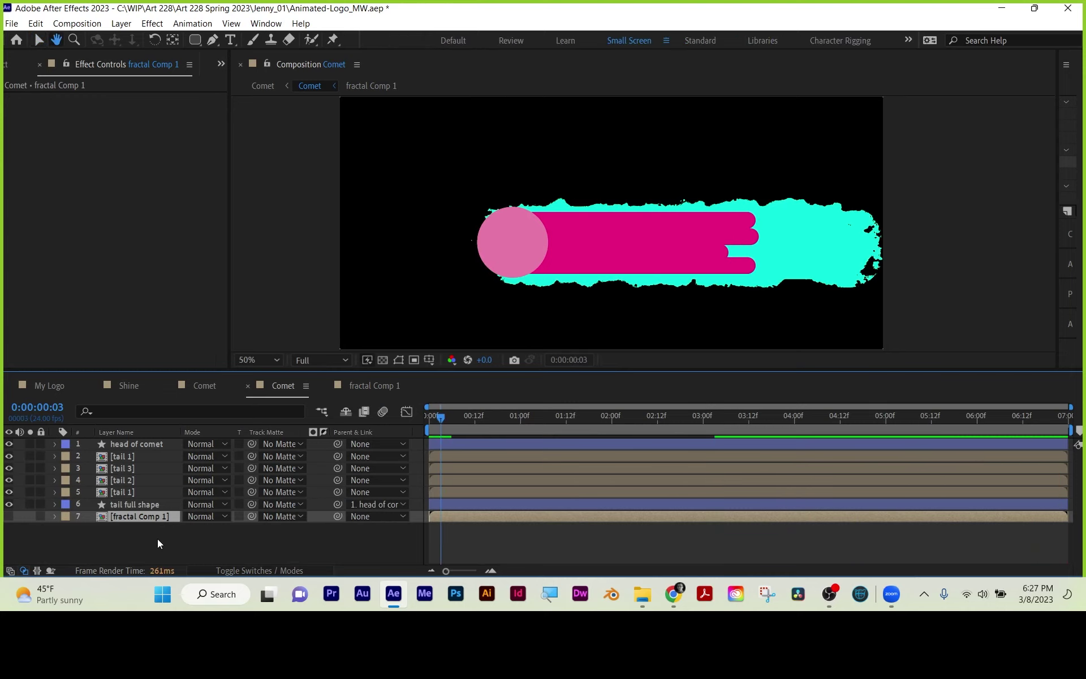
- Shift all layers of the inner Comet composition slightly left so the tail fits inside the frame, and scrub to check it
left_click(133, 515)
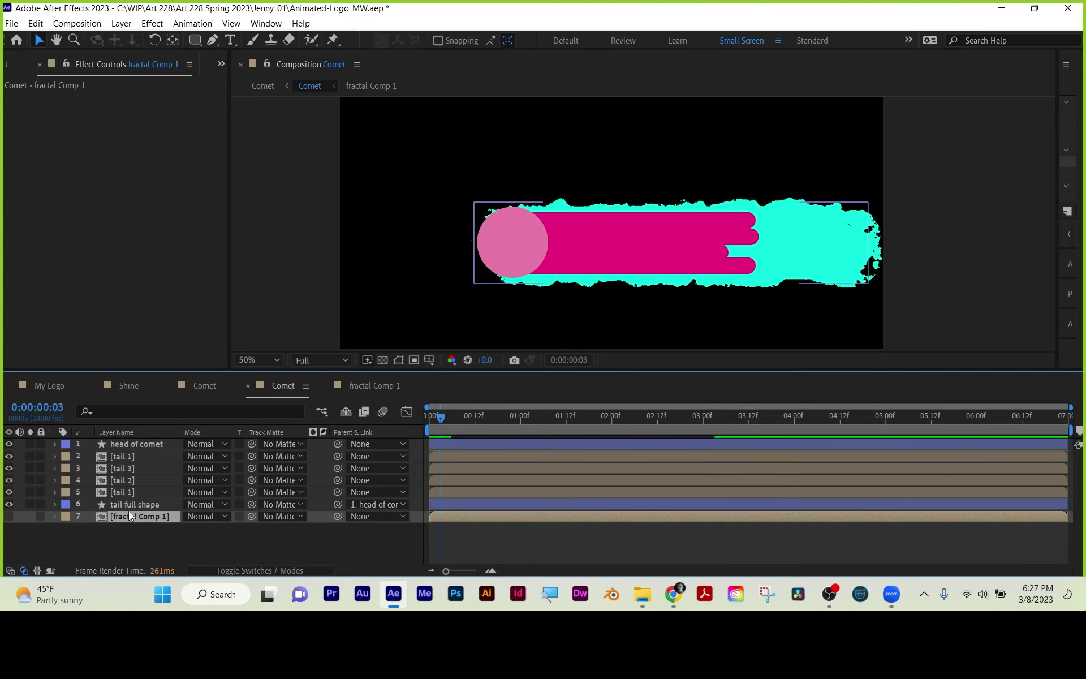
key("ctrl+a")
left_click_drag(657, 243, 628, 243)
left_click(478, 543)
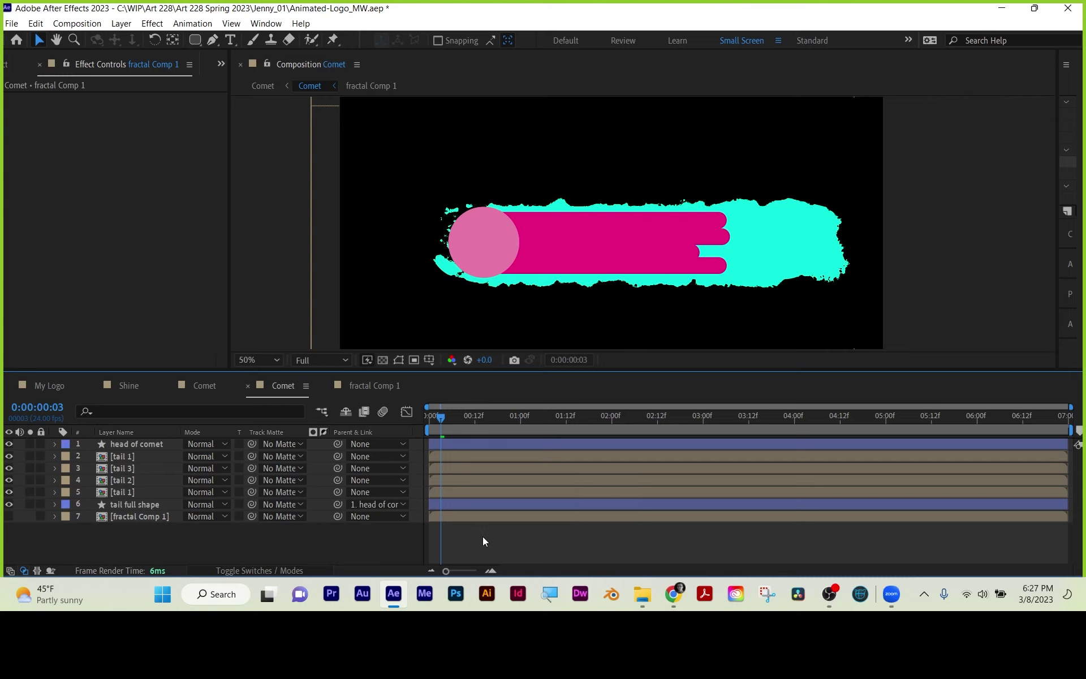
left_click_drag(441, 416, 707, 419)
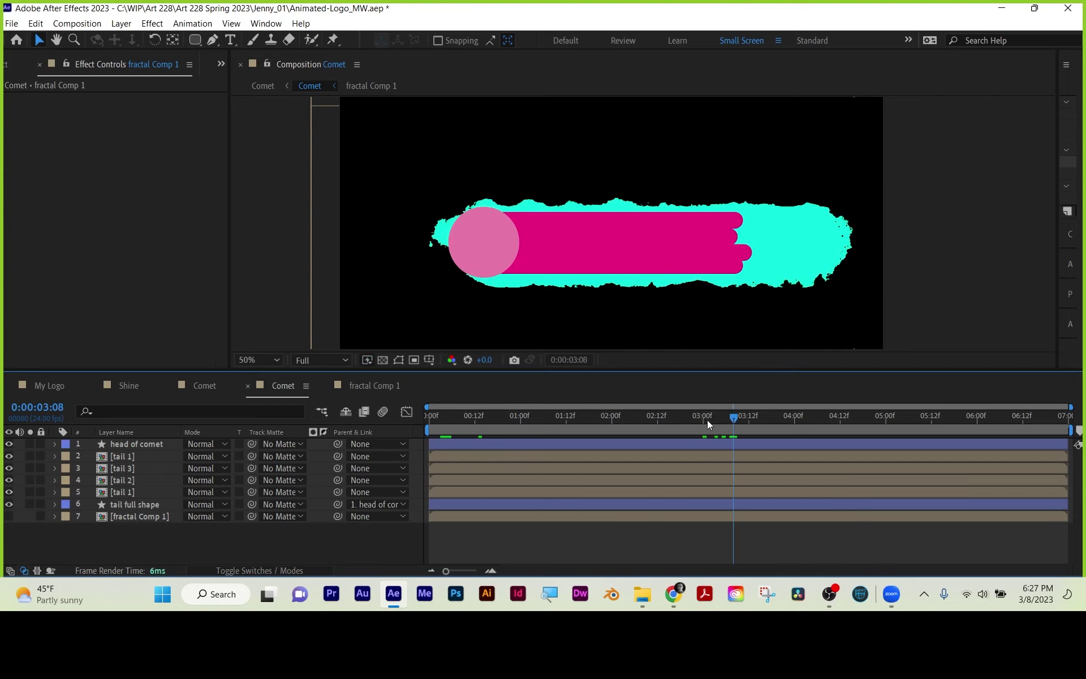
- Preview the comet's diagonal flight with the distorted tail in the outer Comet composition
left_click(213, 385)
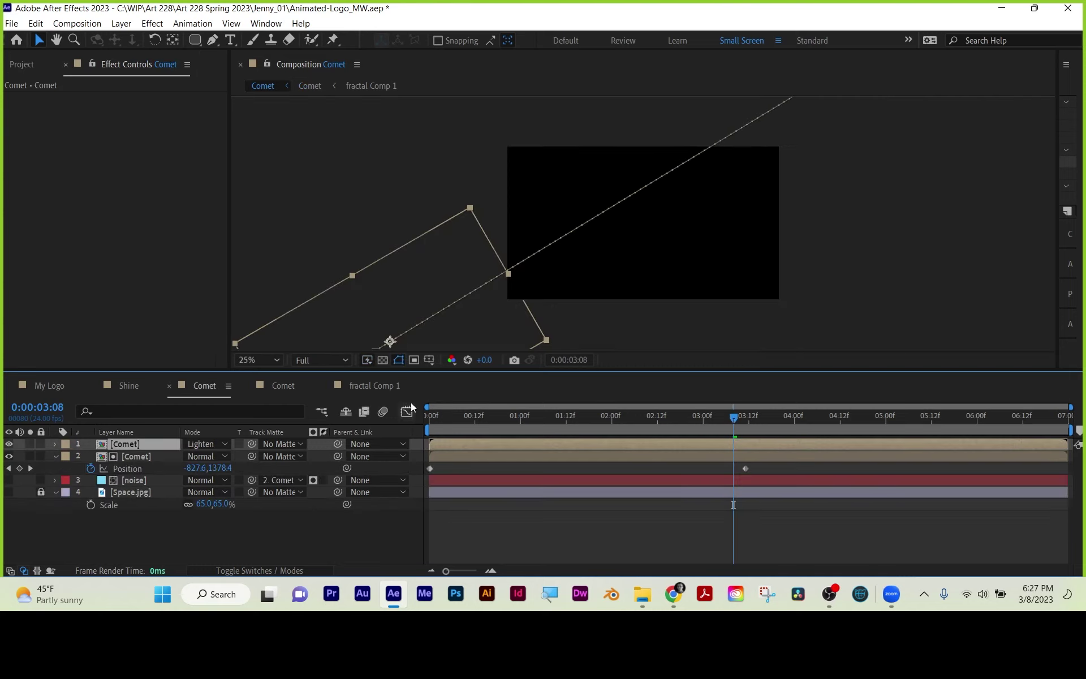
key("Home")
key("space")
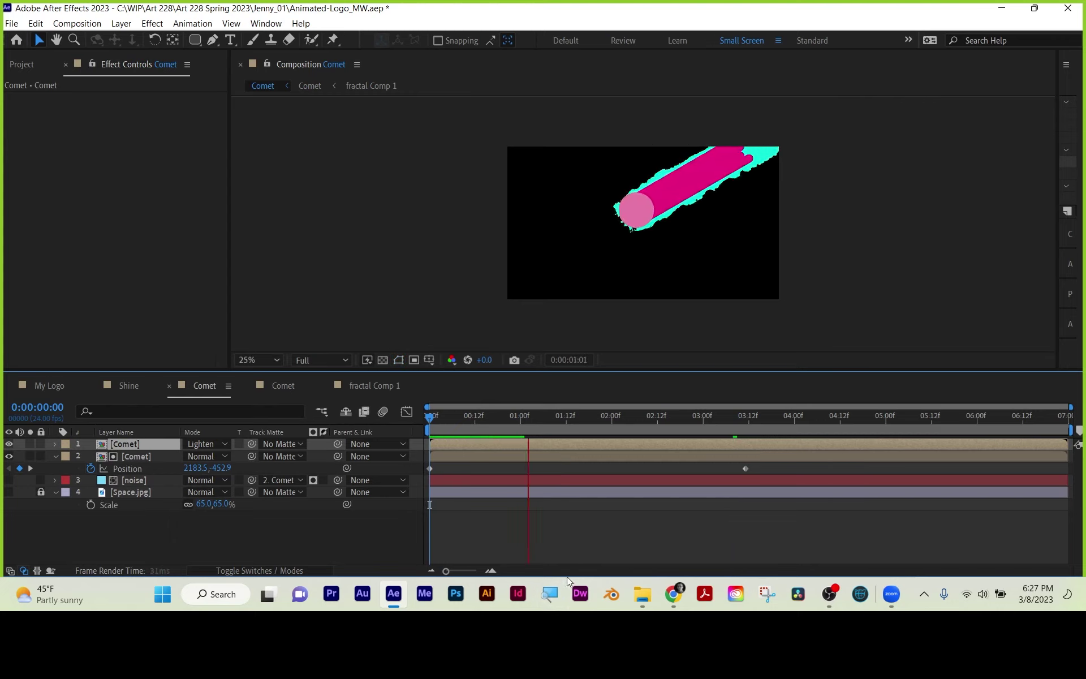
key("space")
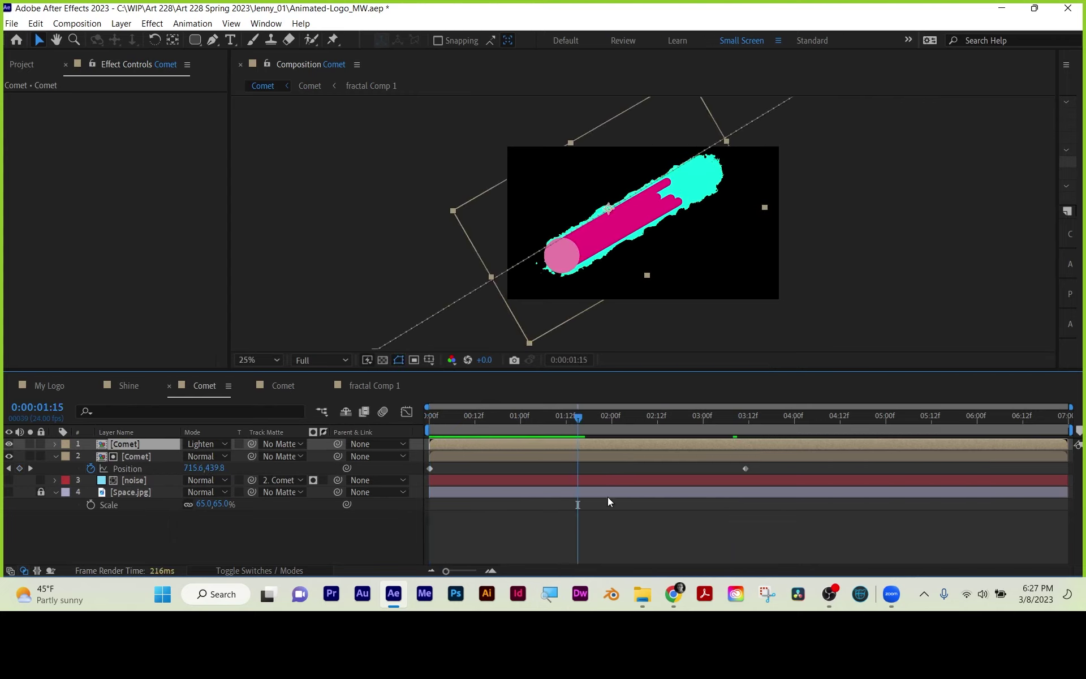
left_click_drag(577, 416, 610, 425)
key("space")
key("space")
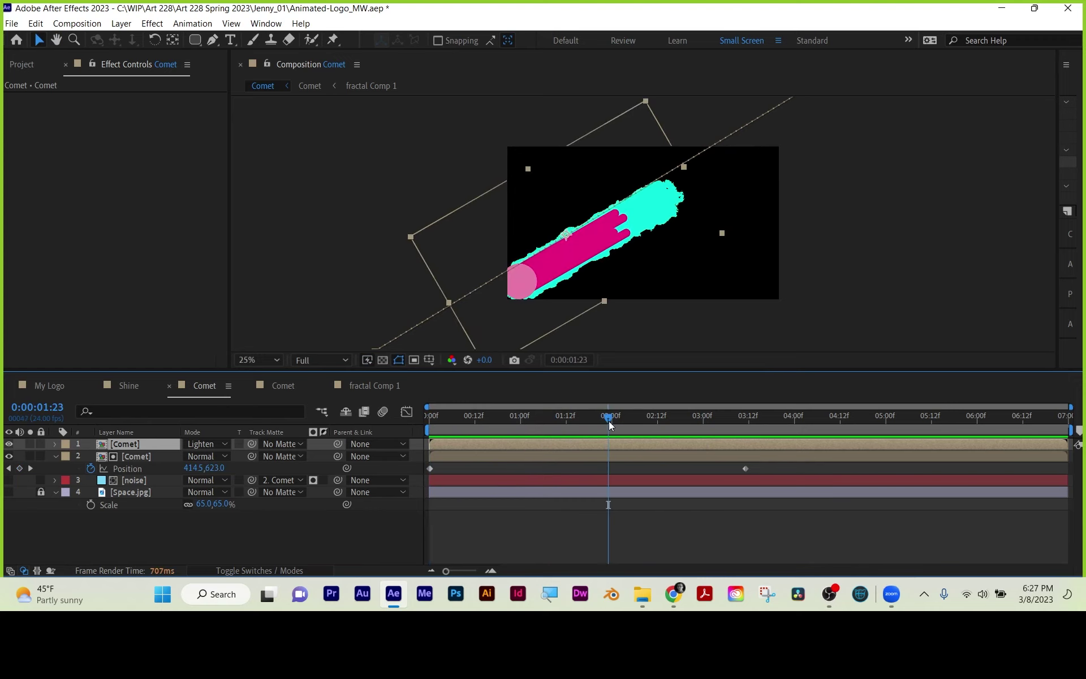
- Look through the outer Comet, inner Comet and fractal Comp 1 compositions to review how they are nested
left_click(190, 529)
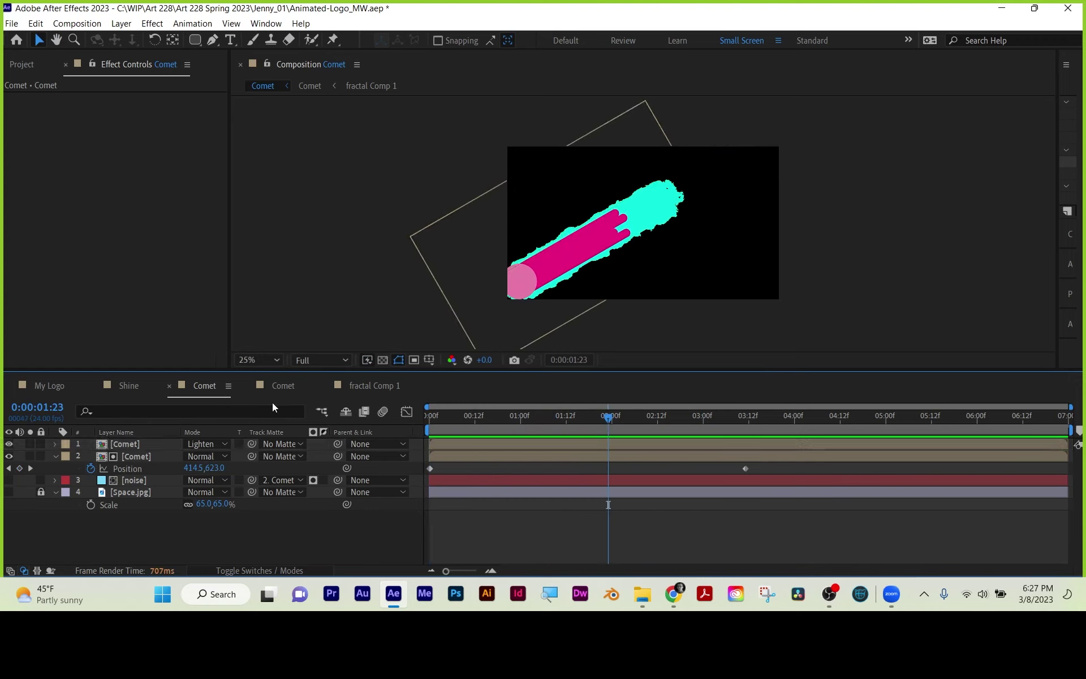
left_click(279, 388)
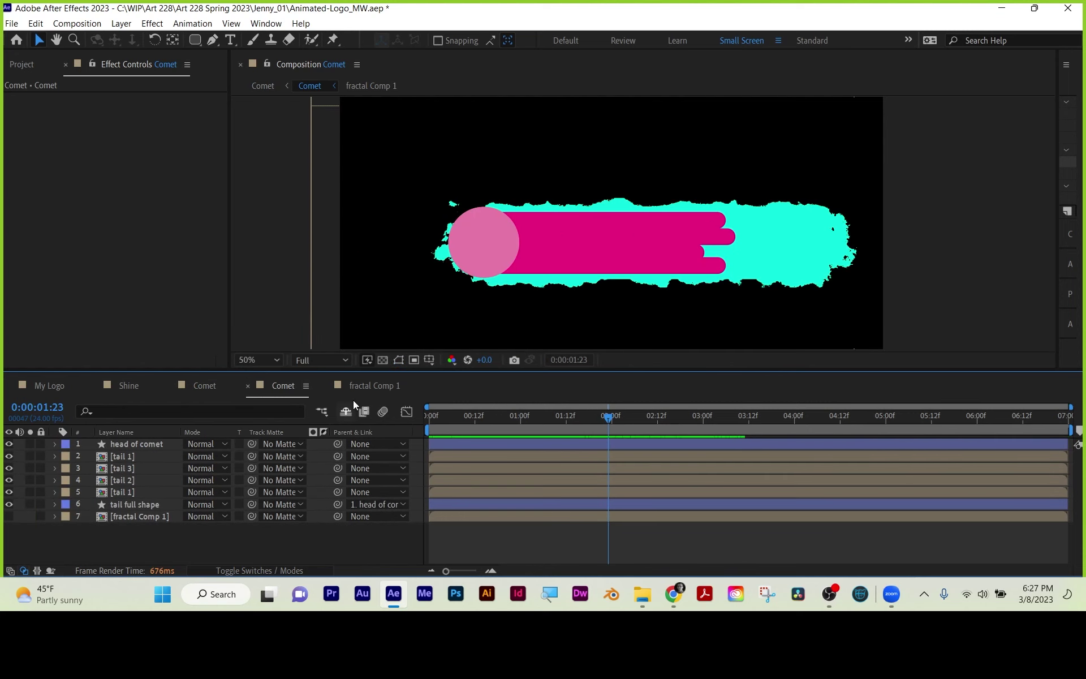
left_click(358, 387)
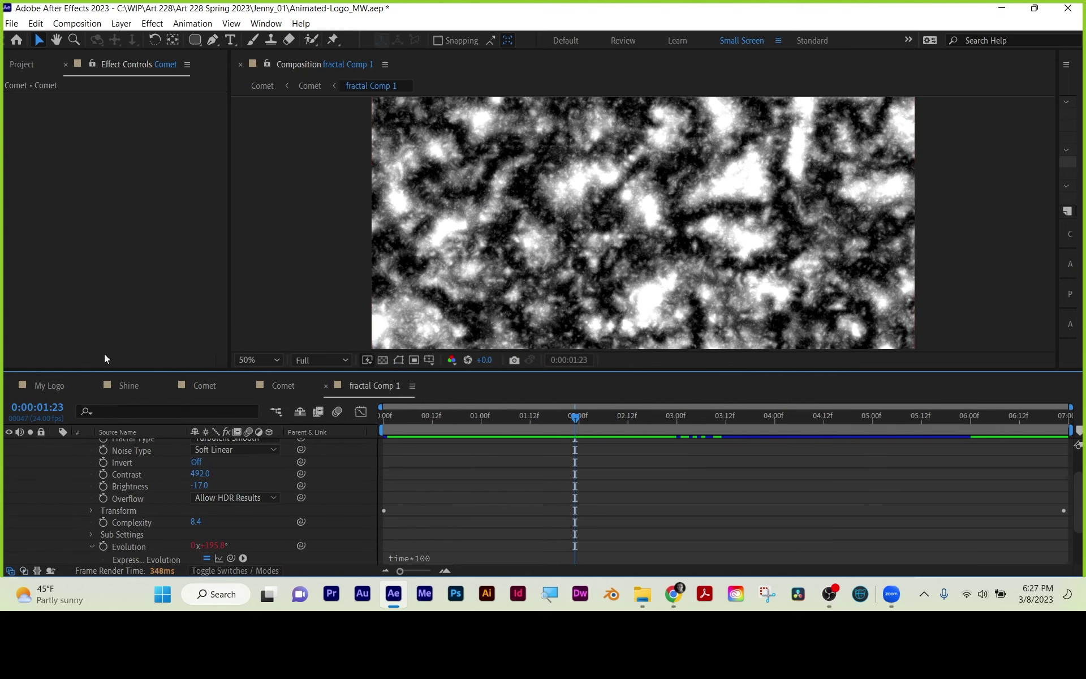
- In the My Logo composition, make the Earth.ai layer visible and scrub to 0:00:03:19
left_click(55, 385)
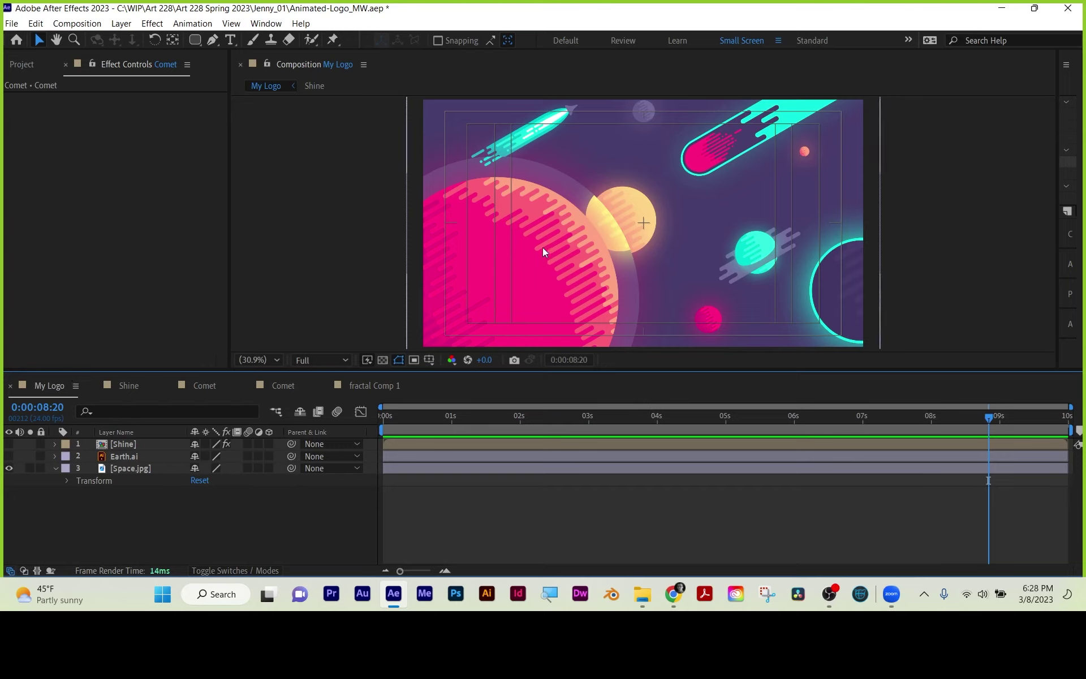
left_click_drag(423, 416, 466, 415)
left_click(83, 458)
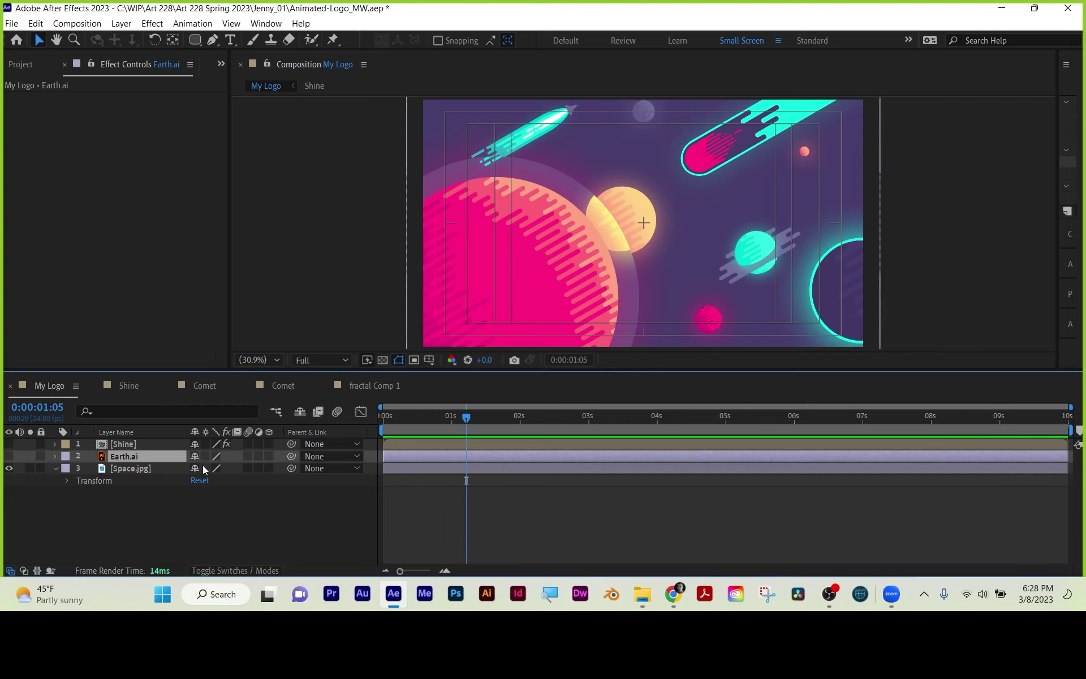
key("Page_Up")
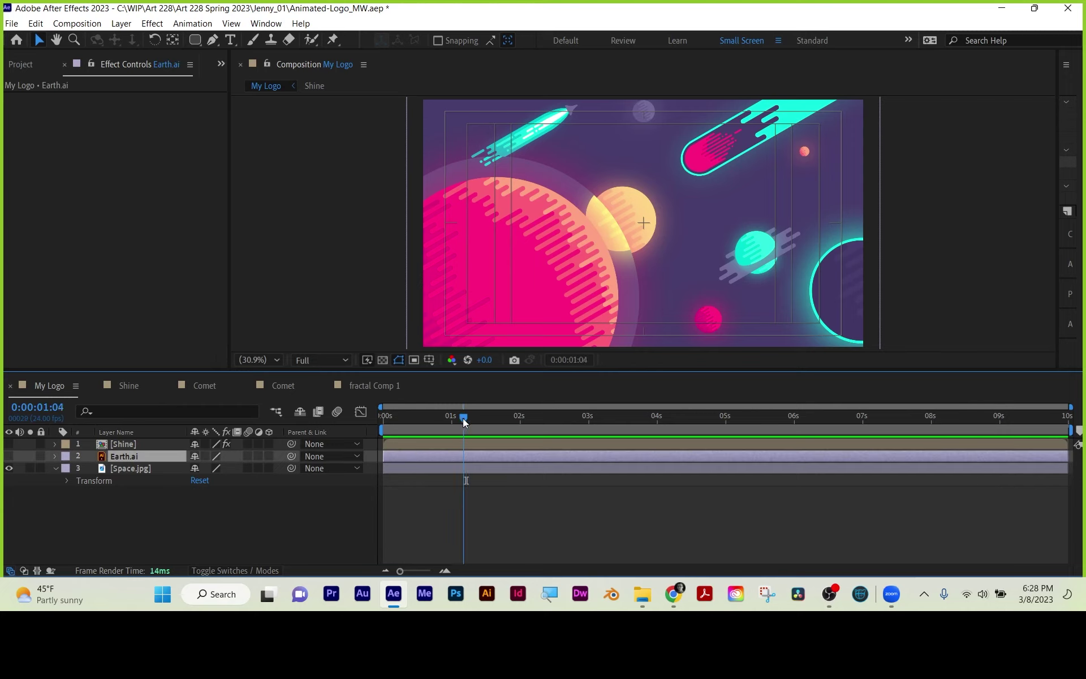
left_click(9, 455)
left_click_drag(466, 419, 643, 426)
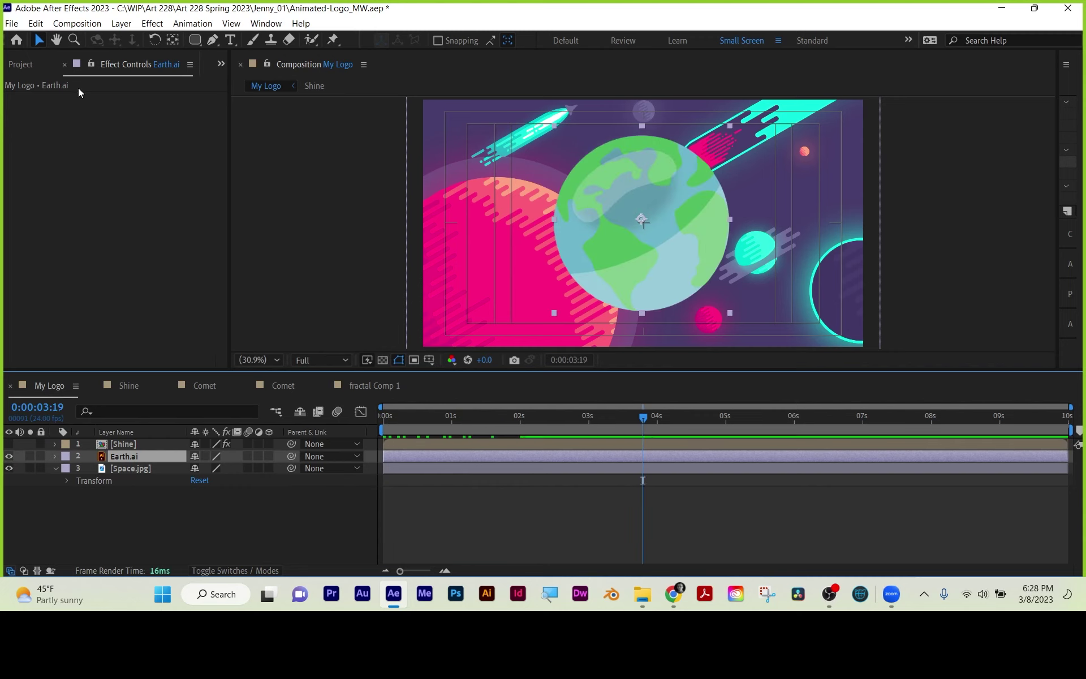
- Create a new 1920x1080, 24 fps composition named earth with a duration of 0:00:07:00
left_click(22, 65)
left_click(85, 236)
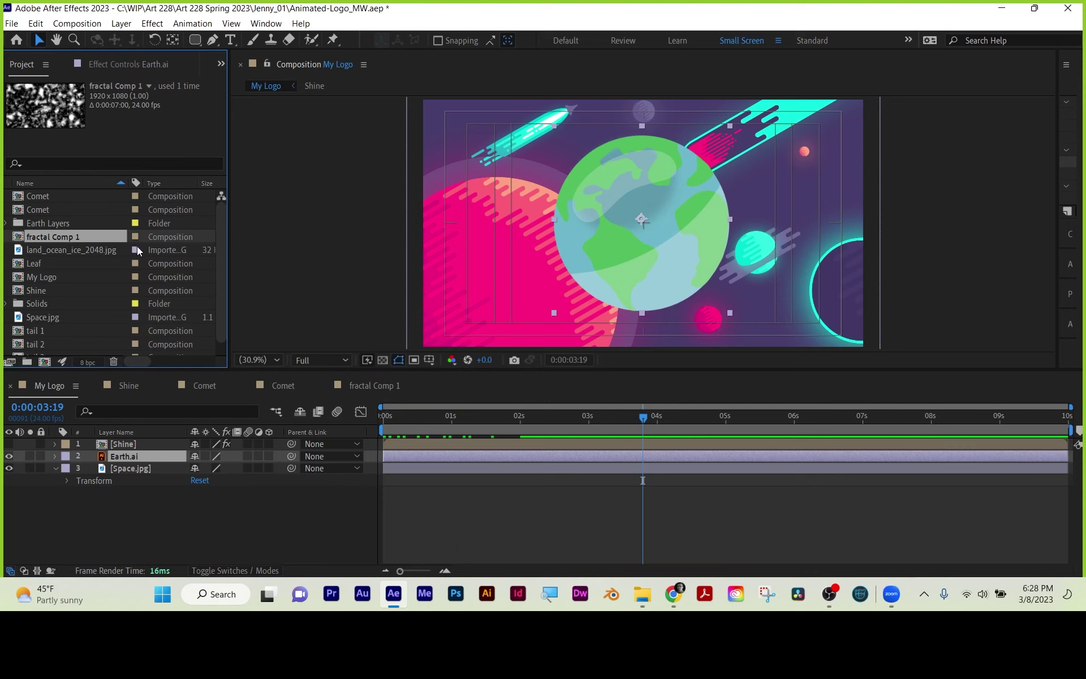
left_click(44, 361)
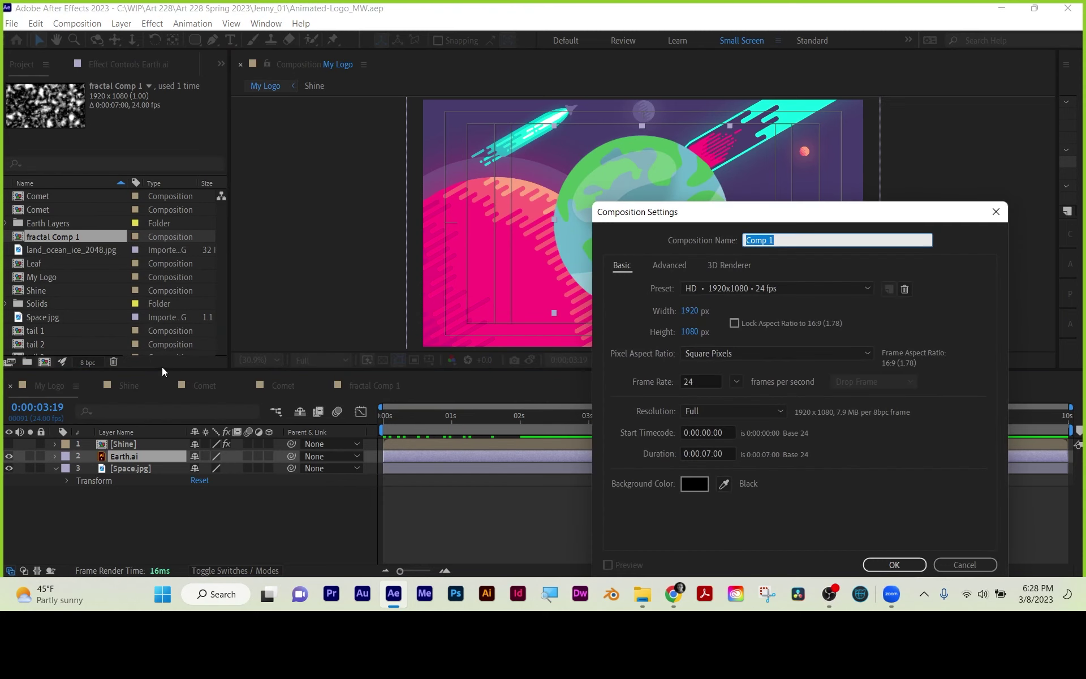
type("earth")
left_click(894, 561)
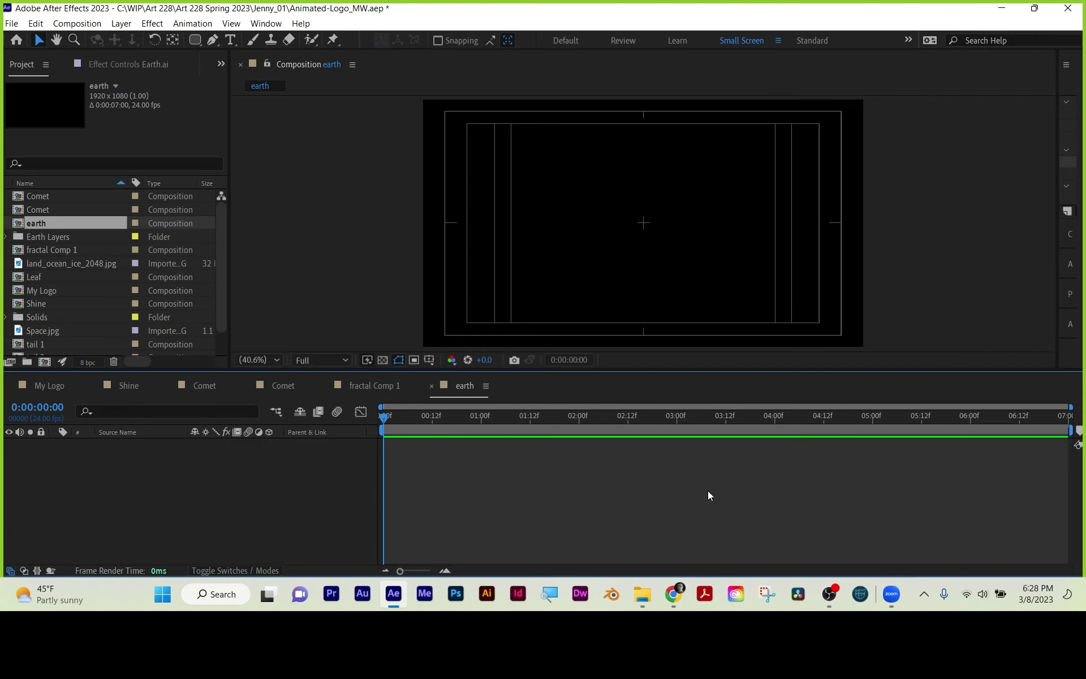
- Draw a large circle with the Ellipse tool in the earth composition and center it in the frame
left_click_drag(191, 38, 253, 68)
left_click_drag(576, 167, 762, 352)
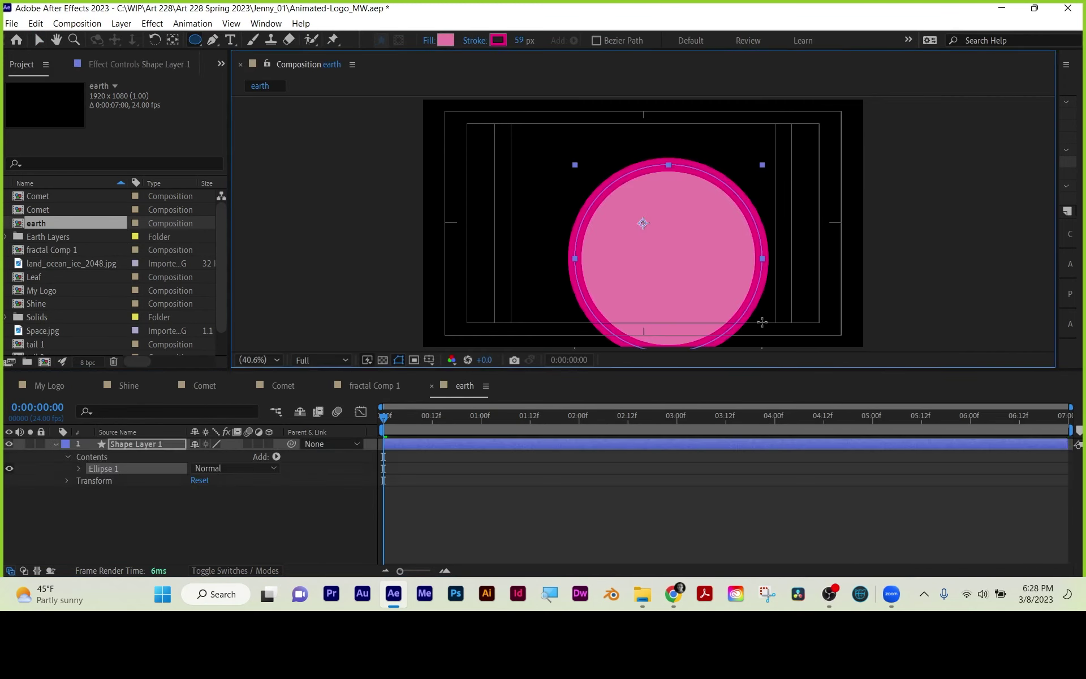
left_click(42, 41)
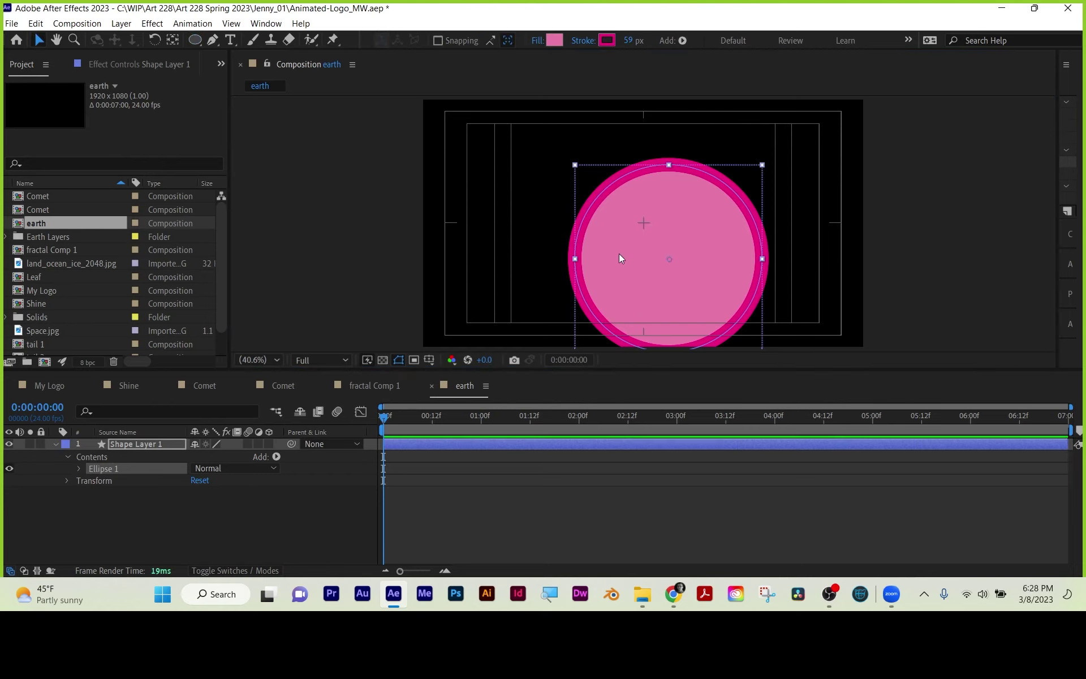
left_click_drag(619, 255, 645, 225)
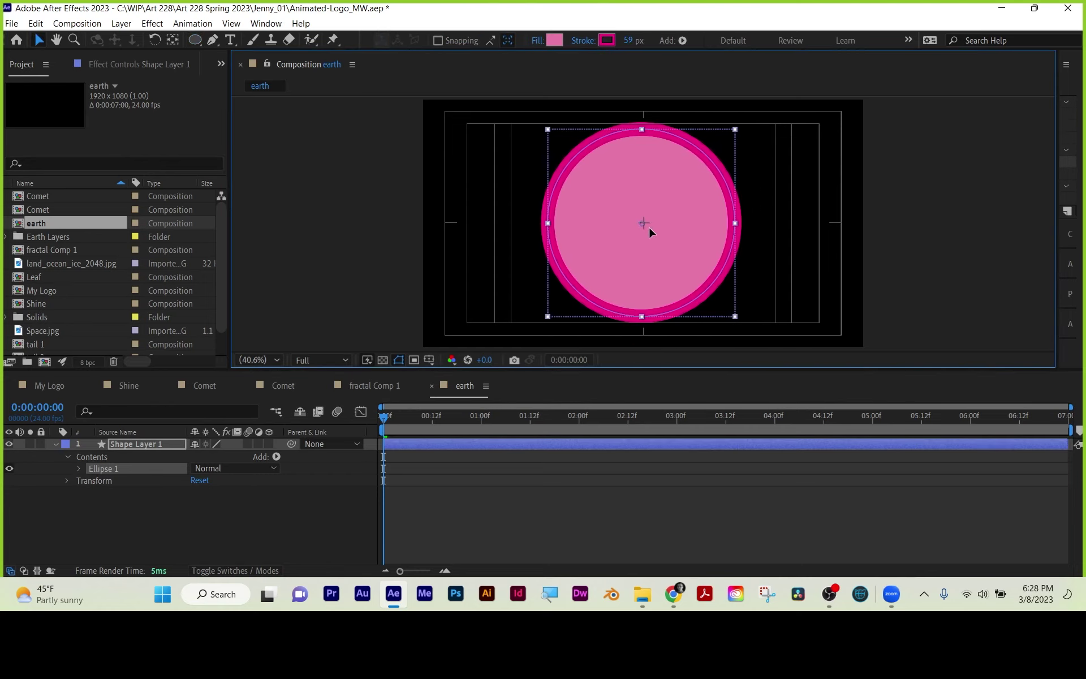
left_click(134, 560)
- Add land_ocean_ice_2048.jpg beneath the circle layer and scale it to 276%
left_click(49, 263)
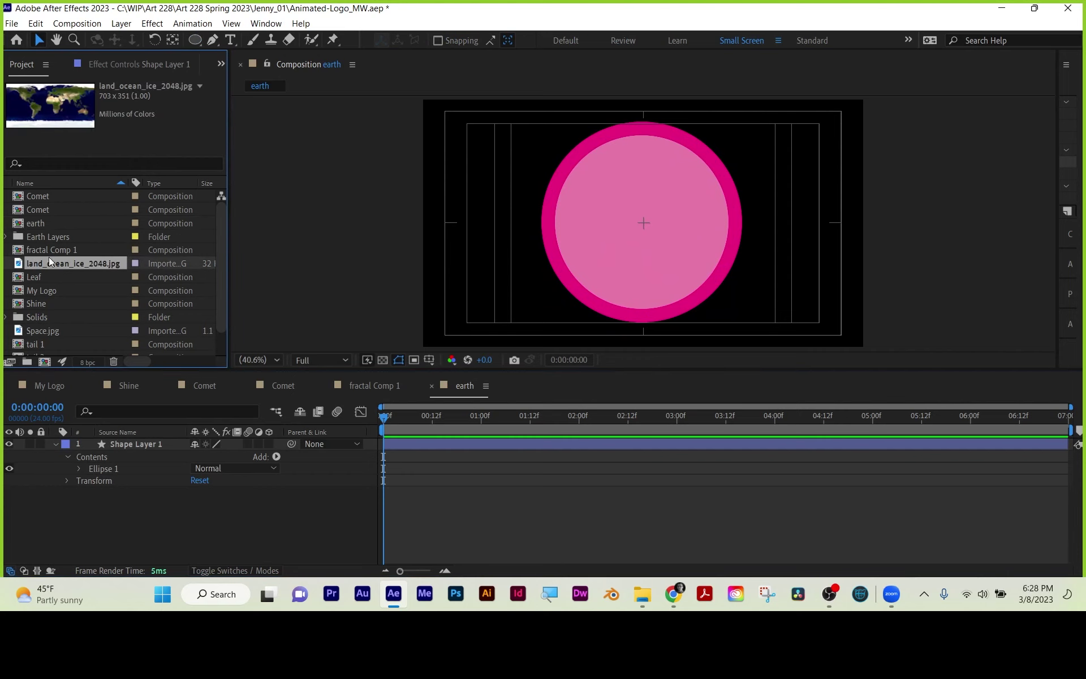
left_click_drag(47, 269, 141, 494)
key("s")
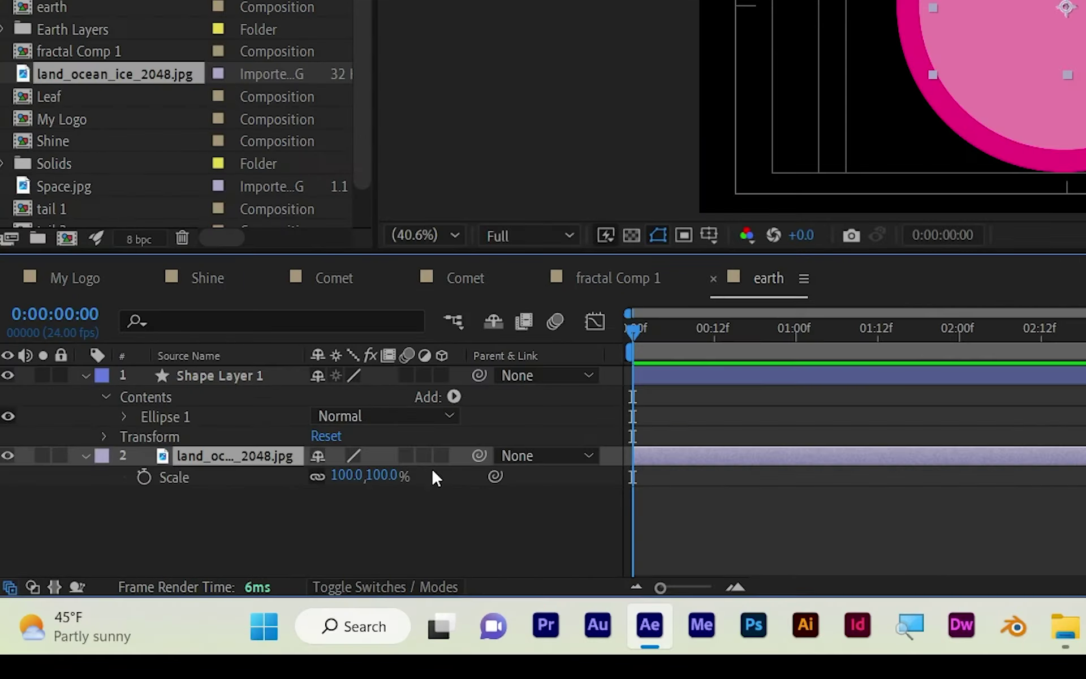
left_click_drag(388, 482, 555, 445)
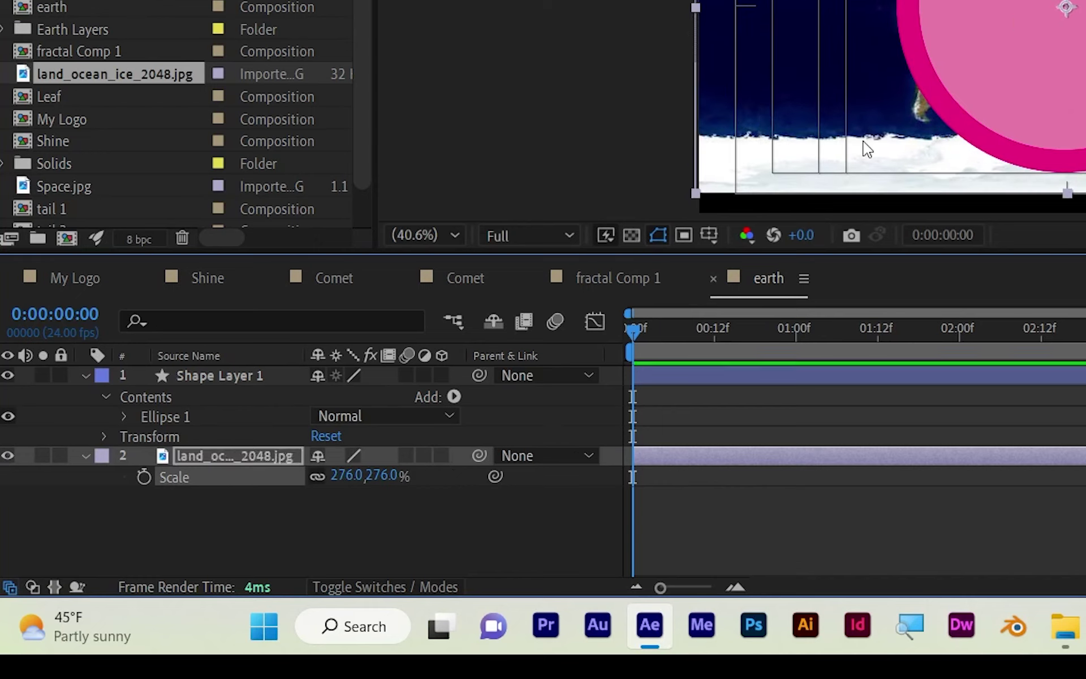
- Set Shape Layer 1 as the track matte of the land_ocean_ice_2048.jpg layer
left_click(417, 584)
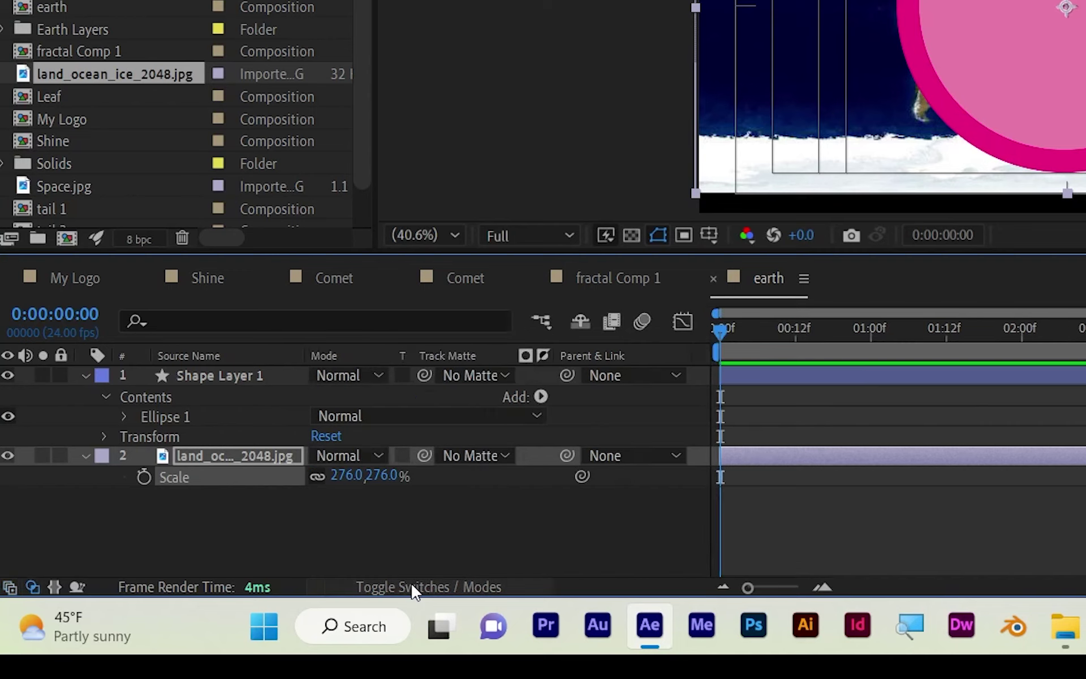
left_click(467, 455)
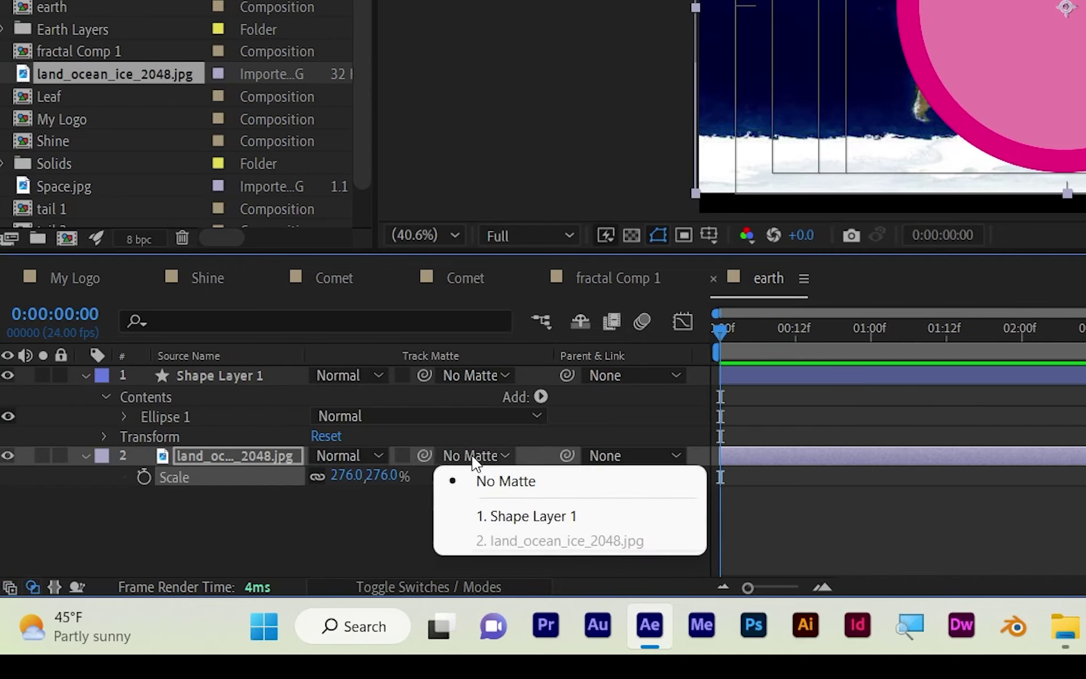
left_click(498, 515)
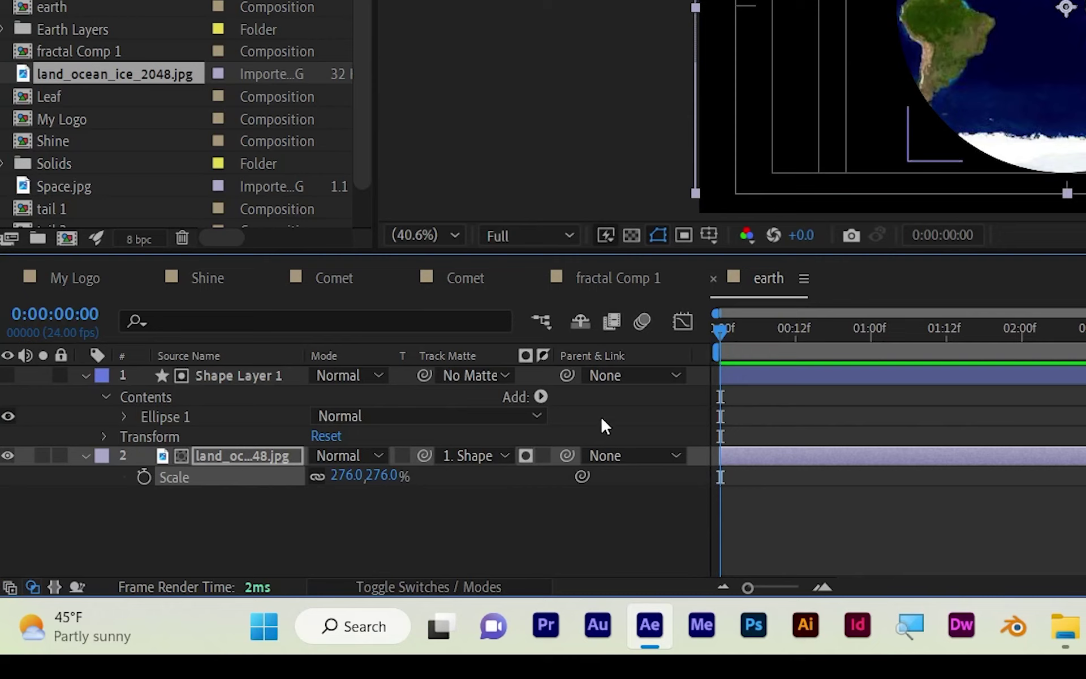
- Enlarge the map layer slightly and lower it to Position 960, 568 within the circular matte
left_click_drag(354, 476, 386, 468)
key("p")
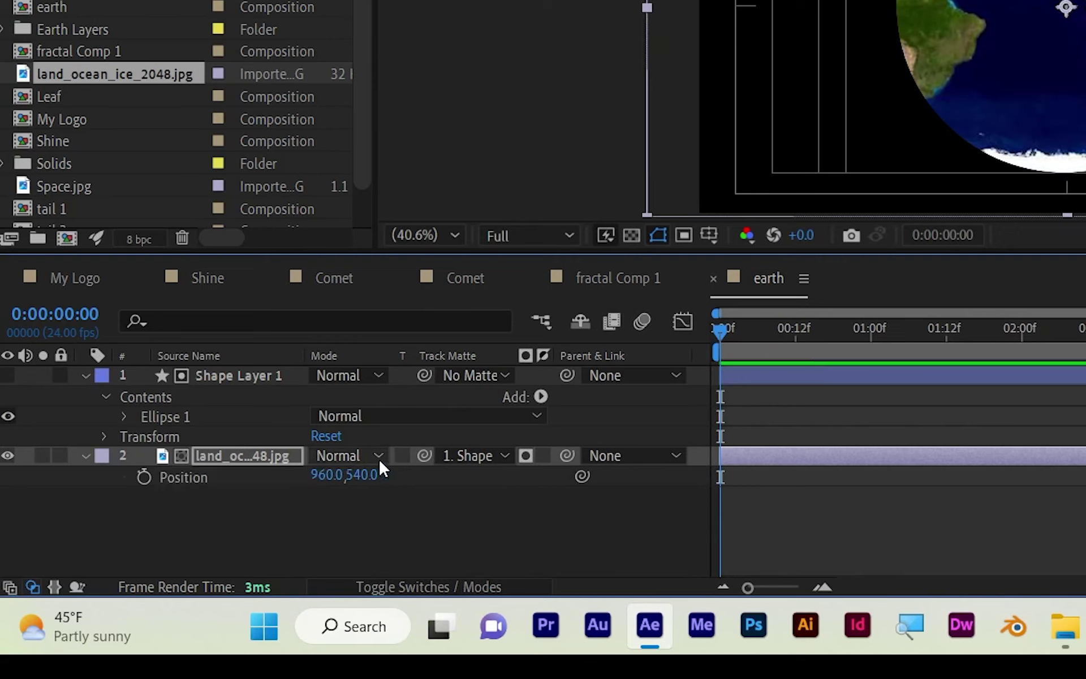
left_click_drag(375, 473, 385, 474)
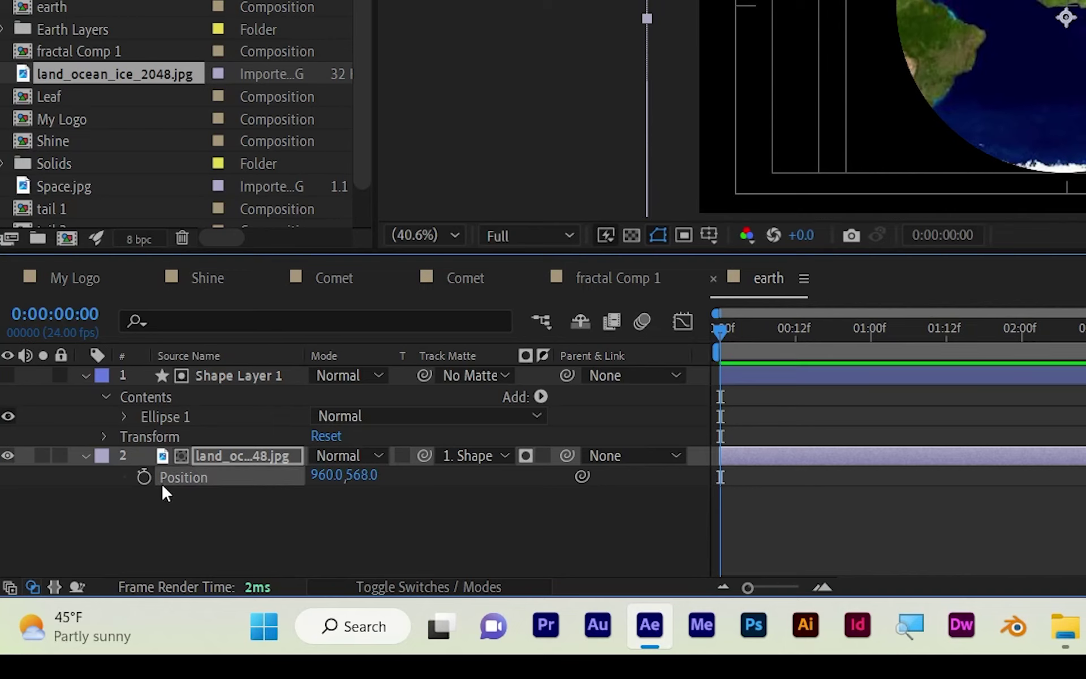
- Add a Position keyframe for the map layer at the first frame and set it to 1582, 568
left_click(143, 476)
left_click_drag(322, 475, 1057, 471)
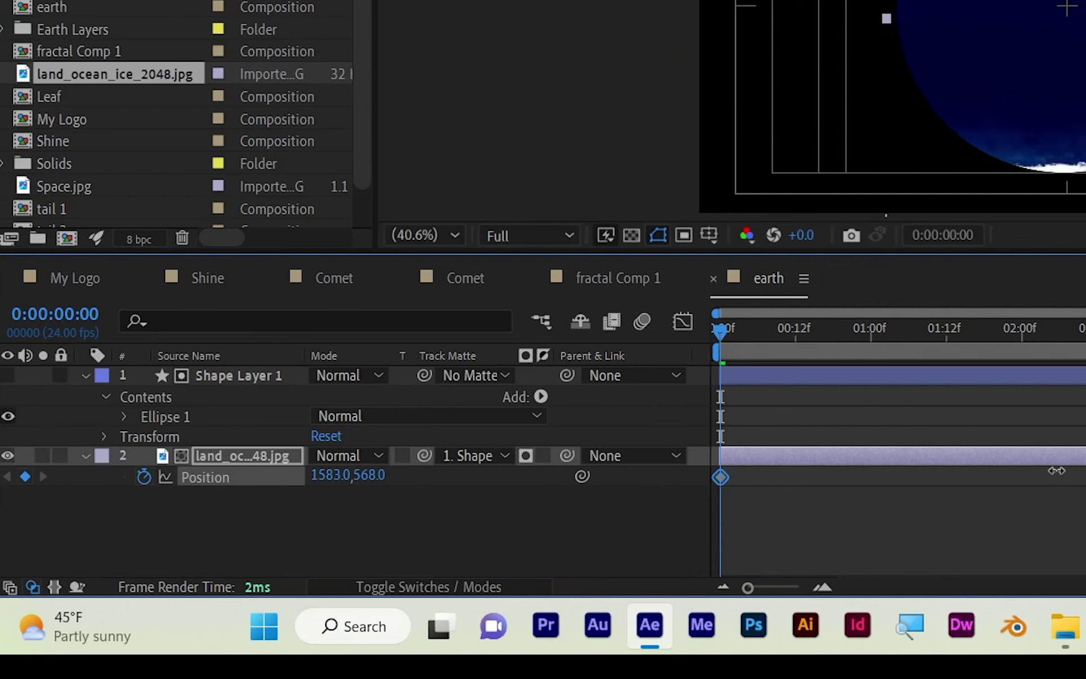
key("space")
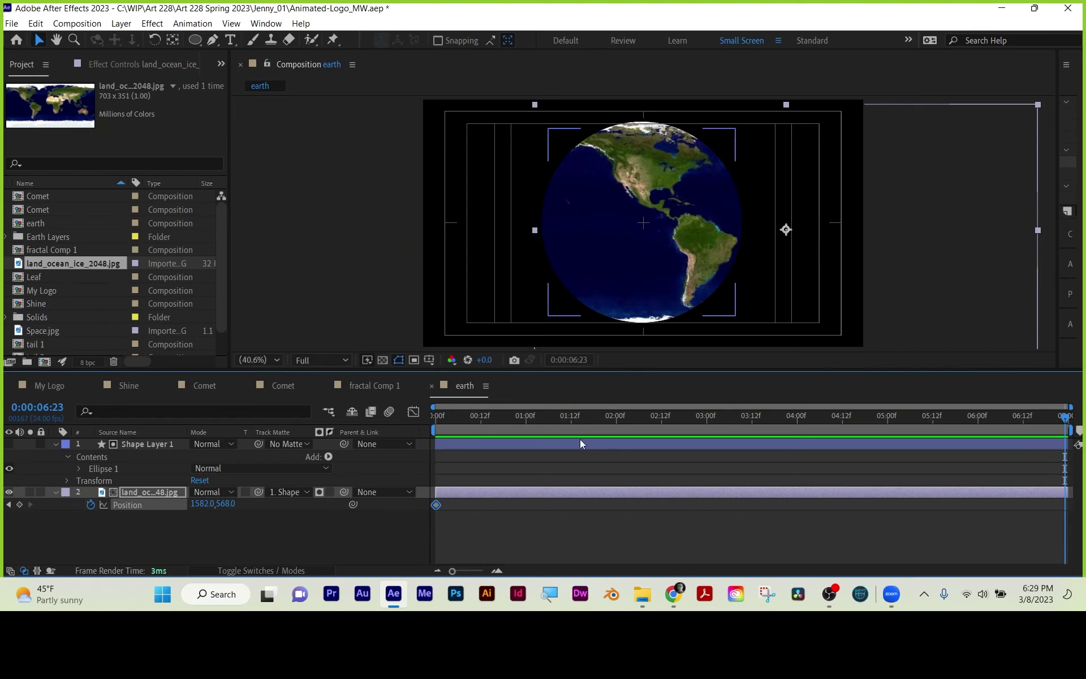
left_click_drag(331, 475, 366, 475)
- Keyframe the map's Position at 0:00:06:23 by sliding it far to the left behind the circular matte
left_click_drag(138, 482, 117, 499)
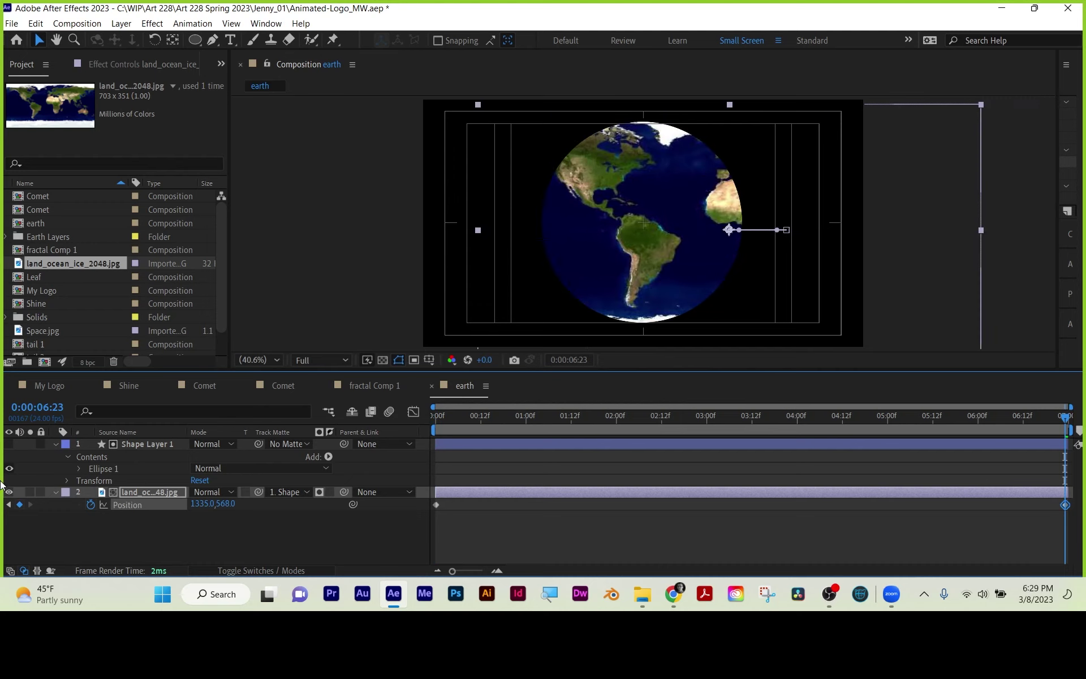
left_click_drag(200, 505, 3, 503)
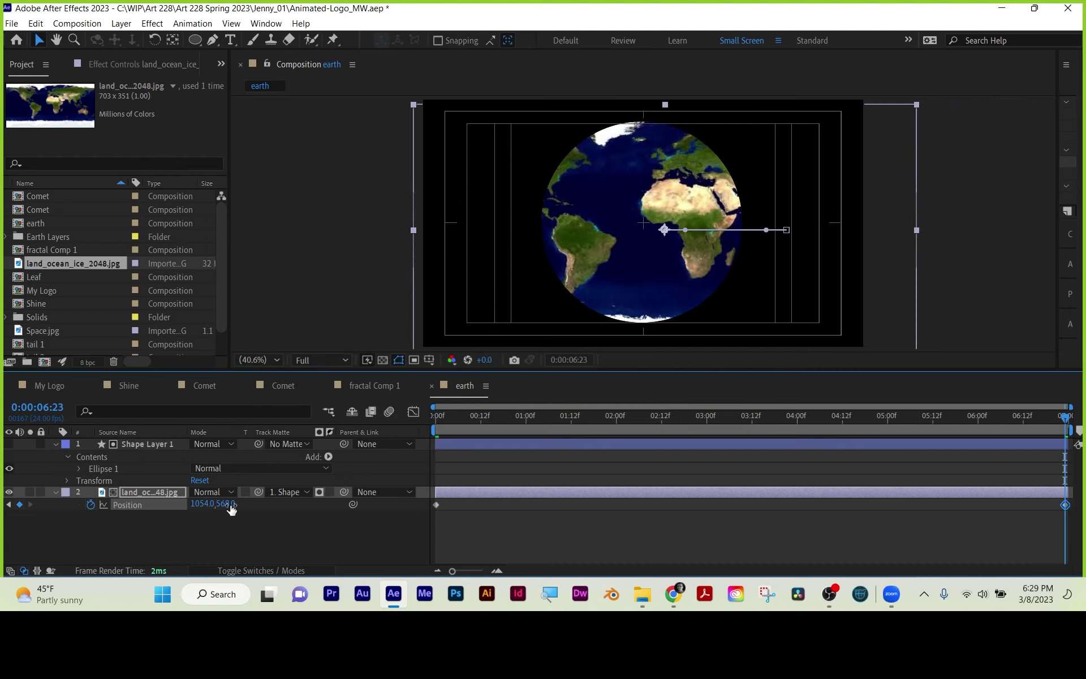
left_click_drag(232, 509, 3, 505)
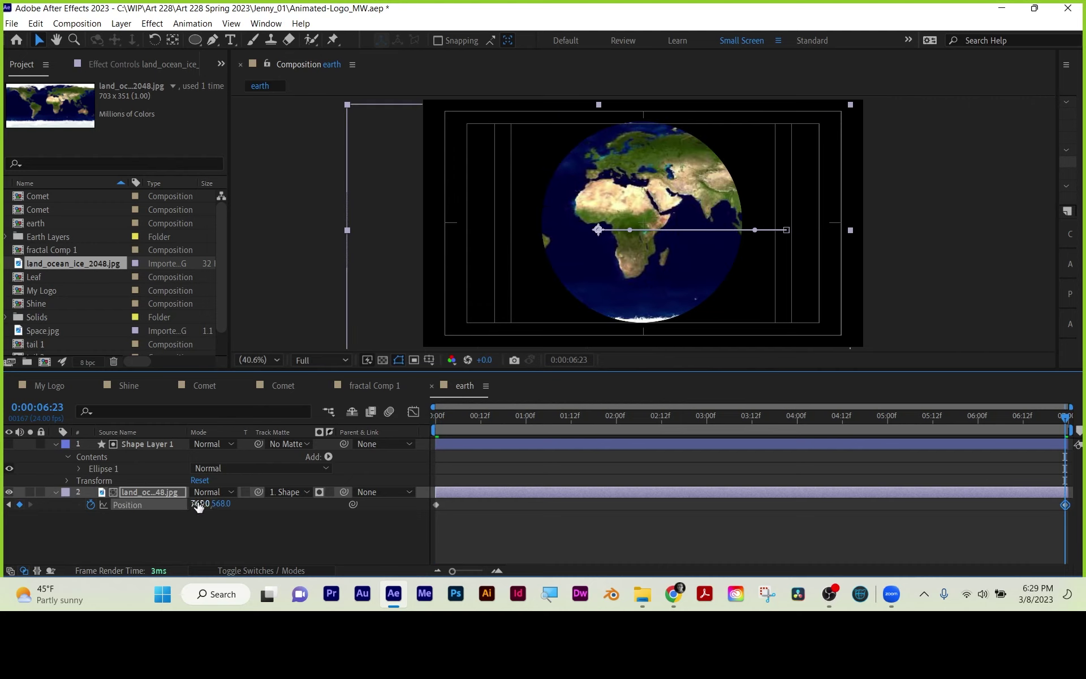
left_click_drag(198, 505, 4, 501)
left_click_drag(212, 510, 60, 500)
- Play back the rotating map in the earth composition and compare it with the Earth.ai graphic in My Logo
key("Home")
key("space")
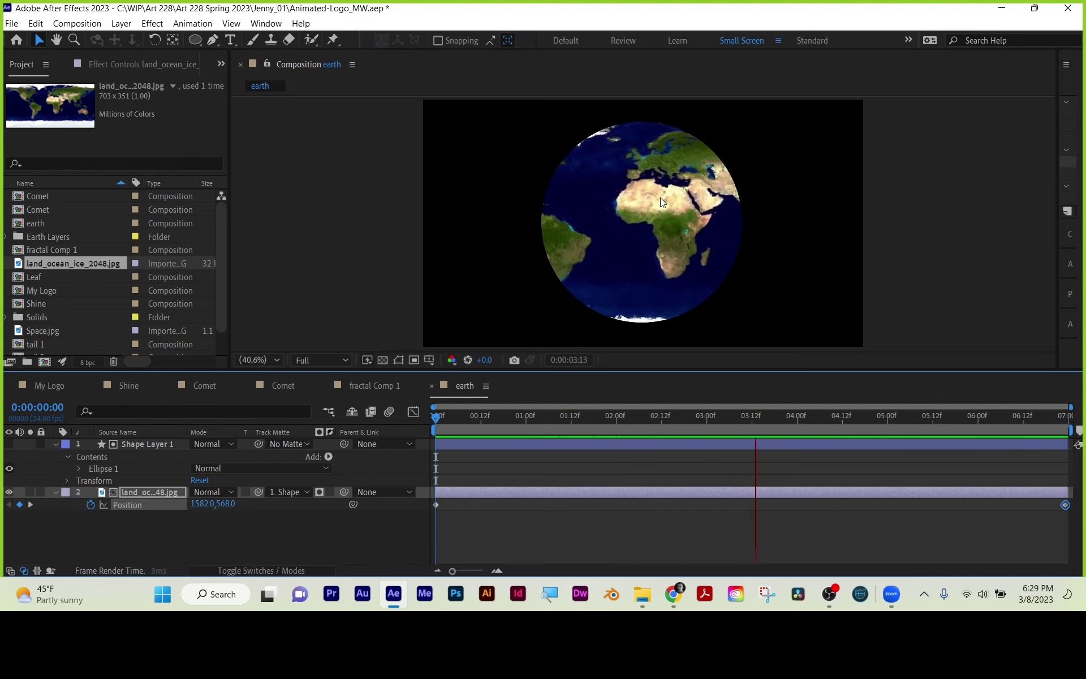
left_click(61, 388)
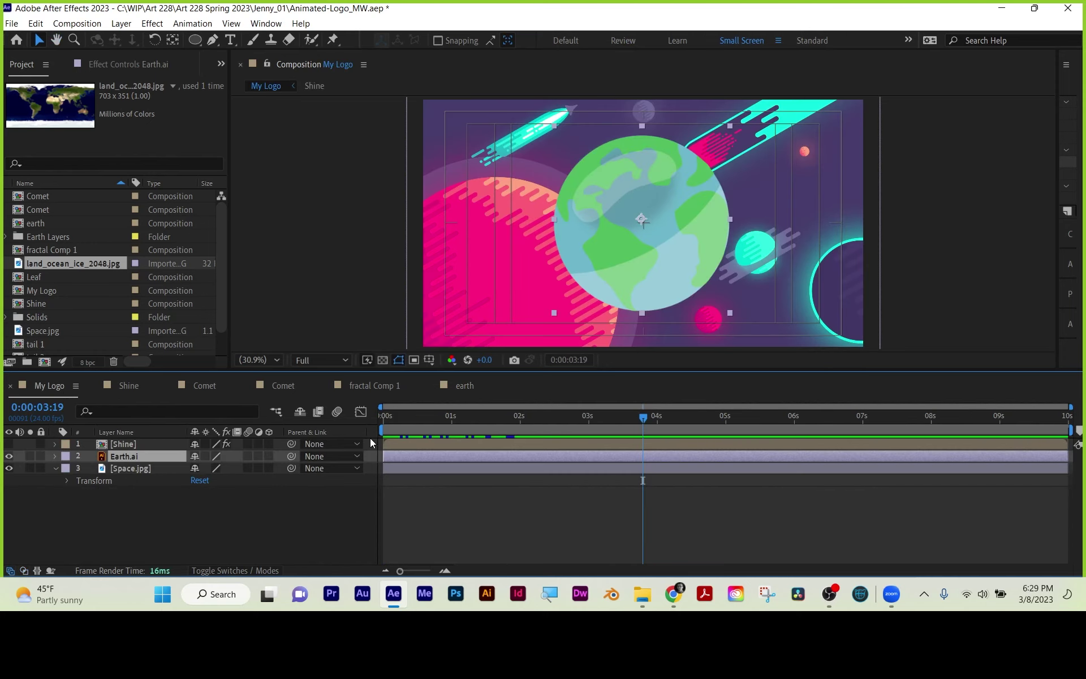
key("Home")
key("space")
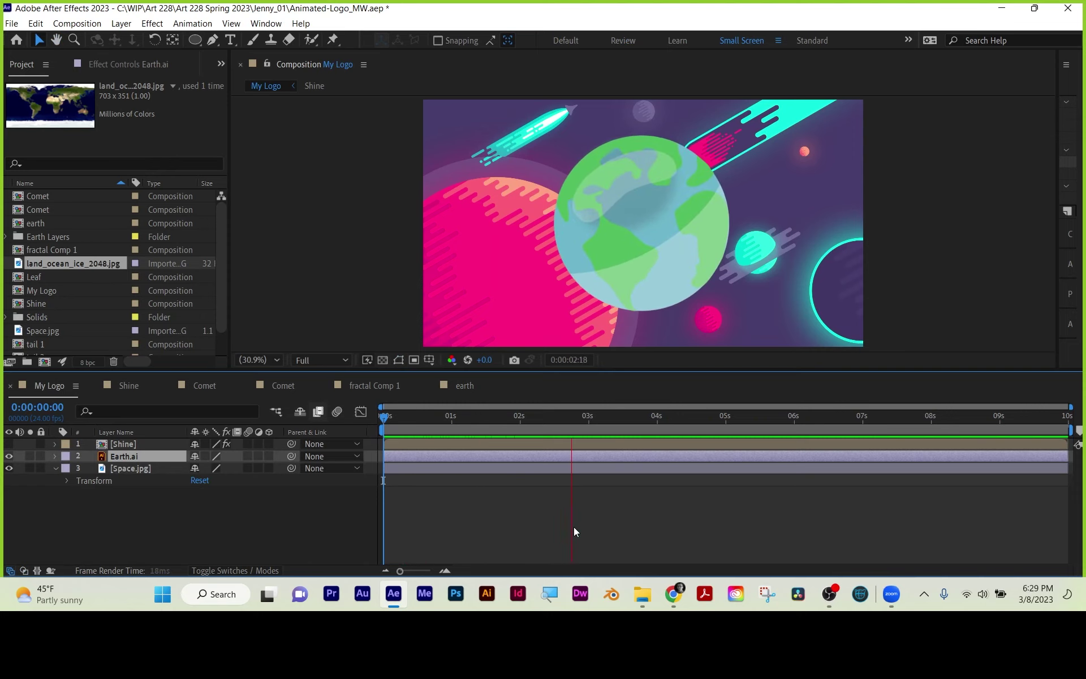
key("space")
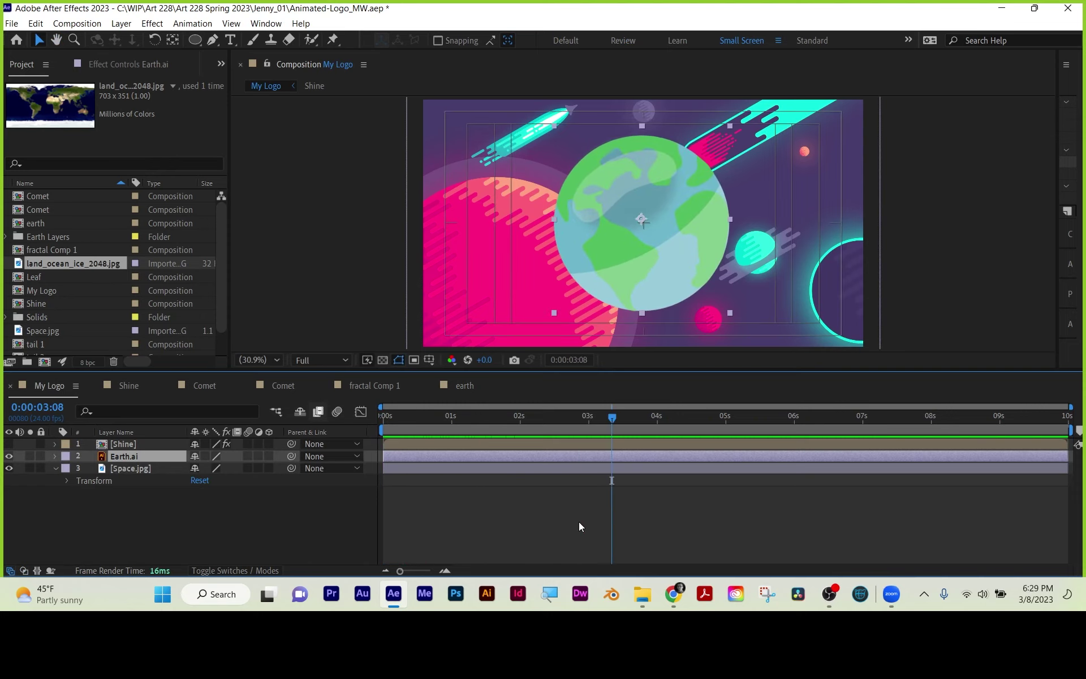
left_click(454, 386)
key("space")
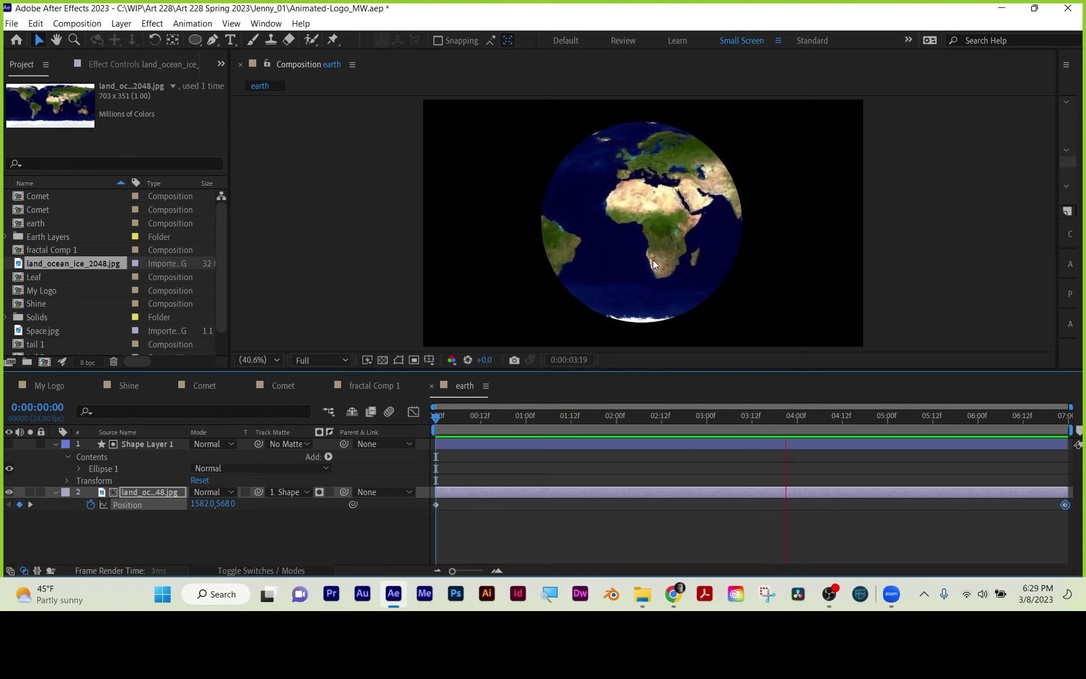
key("space")
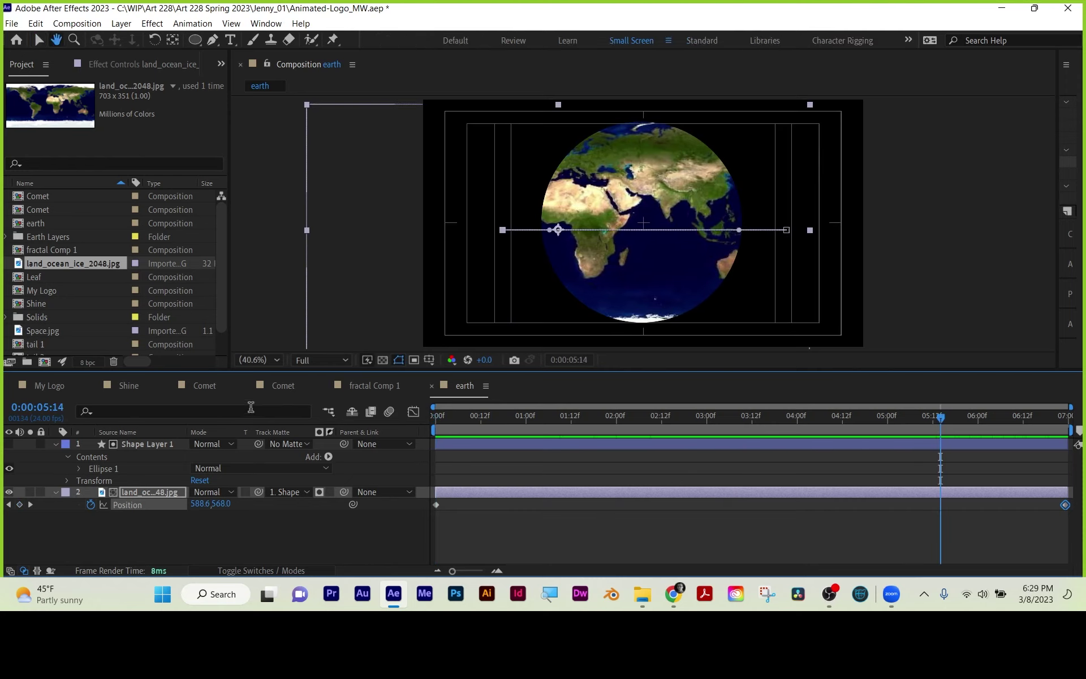
- Look over the Shine and outer Comet compositions, and preview the inner Comet composition from near its start
left_click(130, 384)
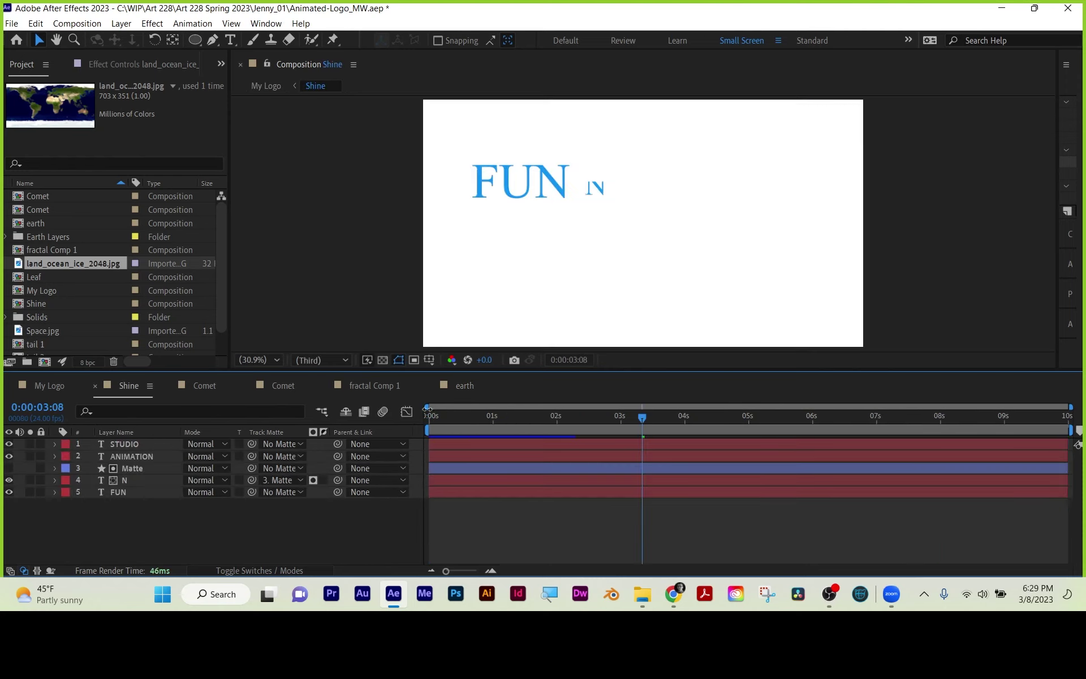
left_click(192, 384)
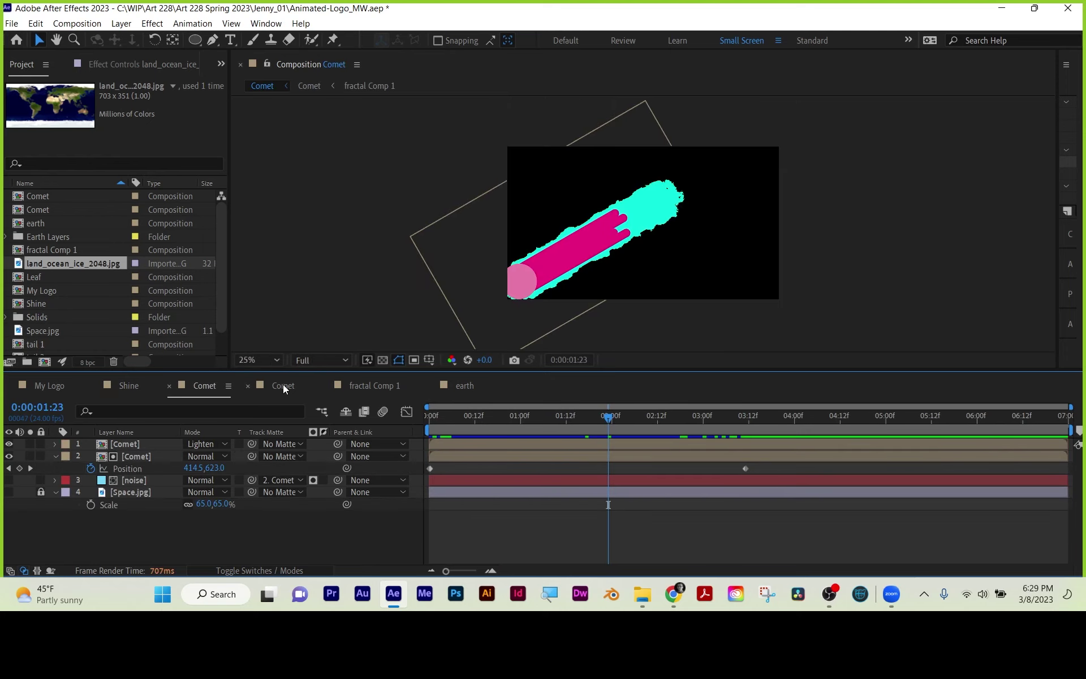
left_click(283, 385)
left_click_drag(493, 419, 375, 423)
key("space")
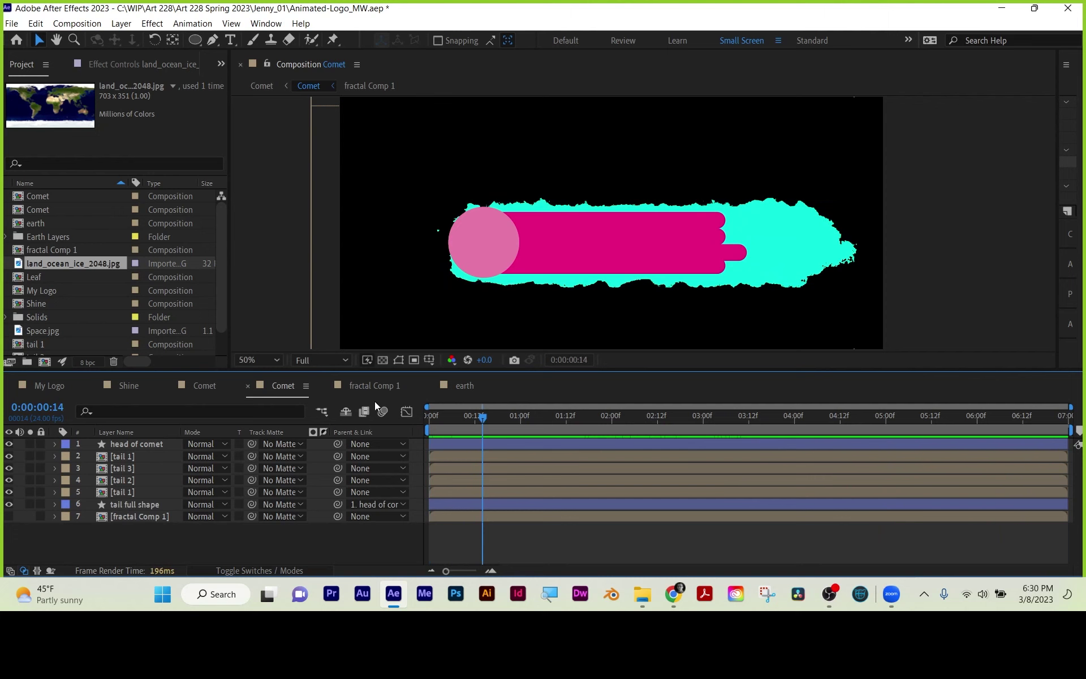
- Look over the My Logo, earth and inner Comet compositions and the Turbulent Noise settings on the fractal layer
left_click(374, 387)
left_click(47, 384)
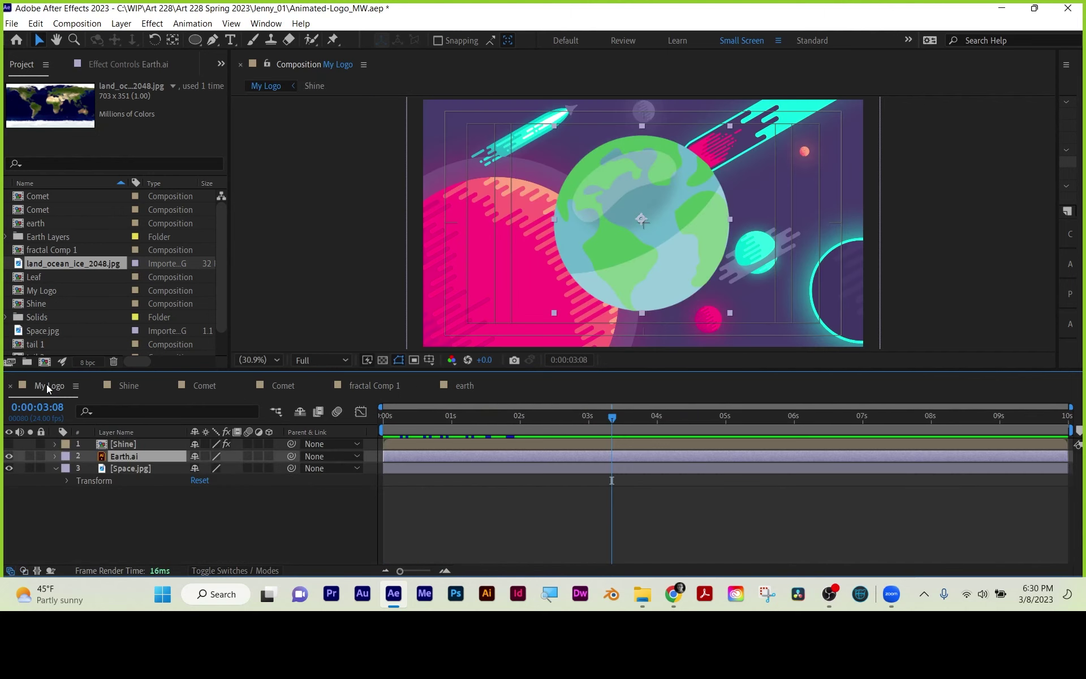
left_click(479, 385)
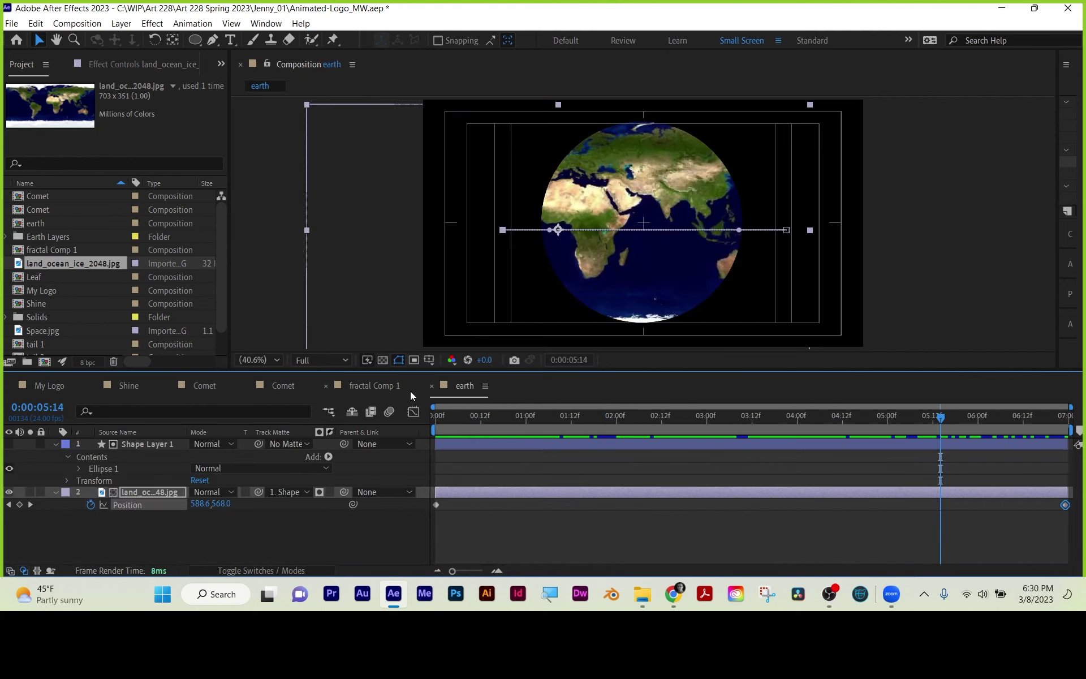
left_click(378, 388)
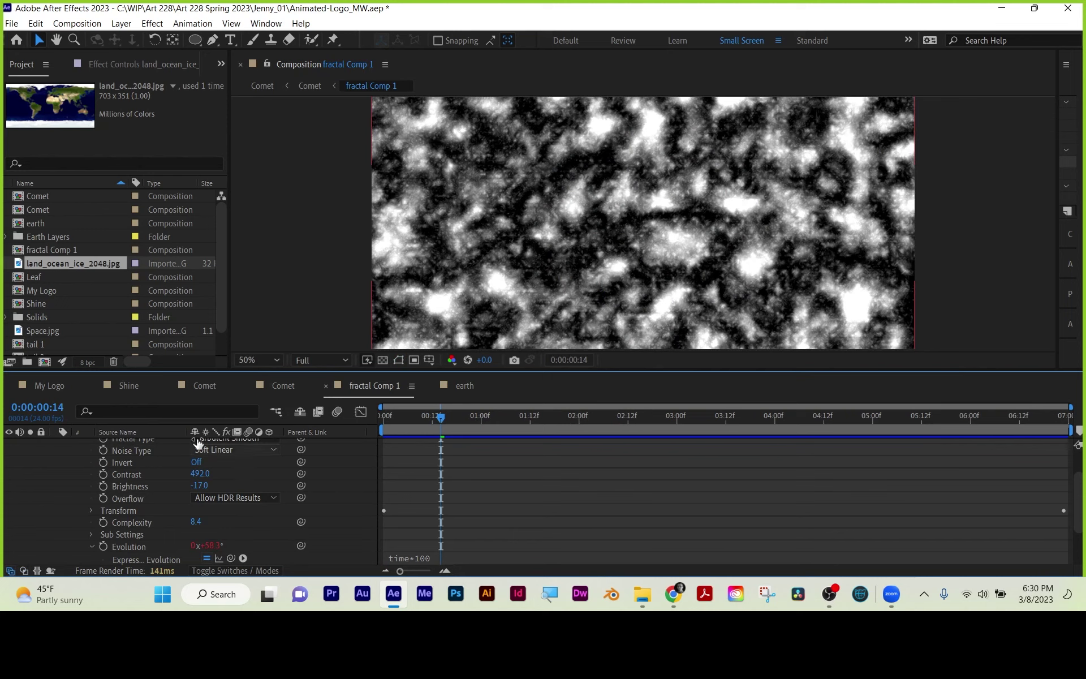
scroll(117, 479, "up", 2)
left_click(121, 445)
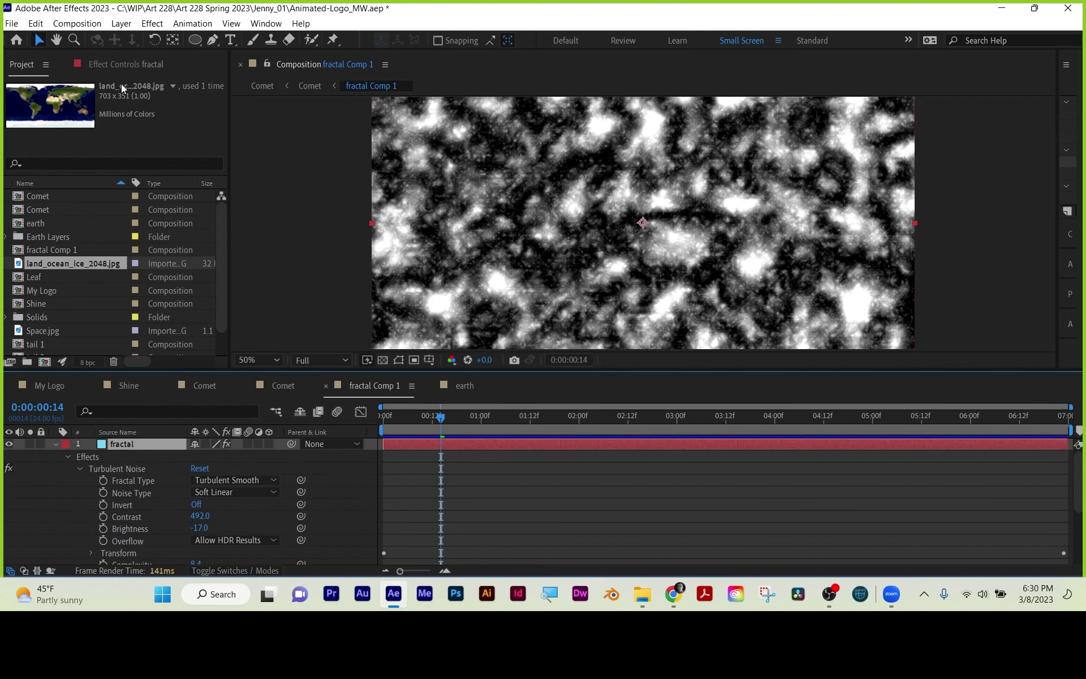
left_click(128, 65)
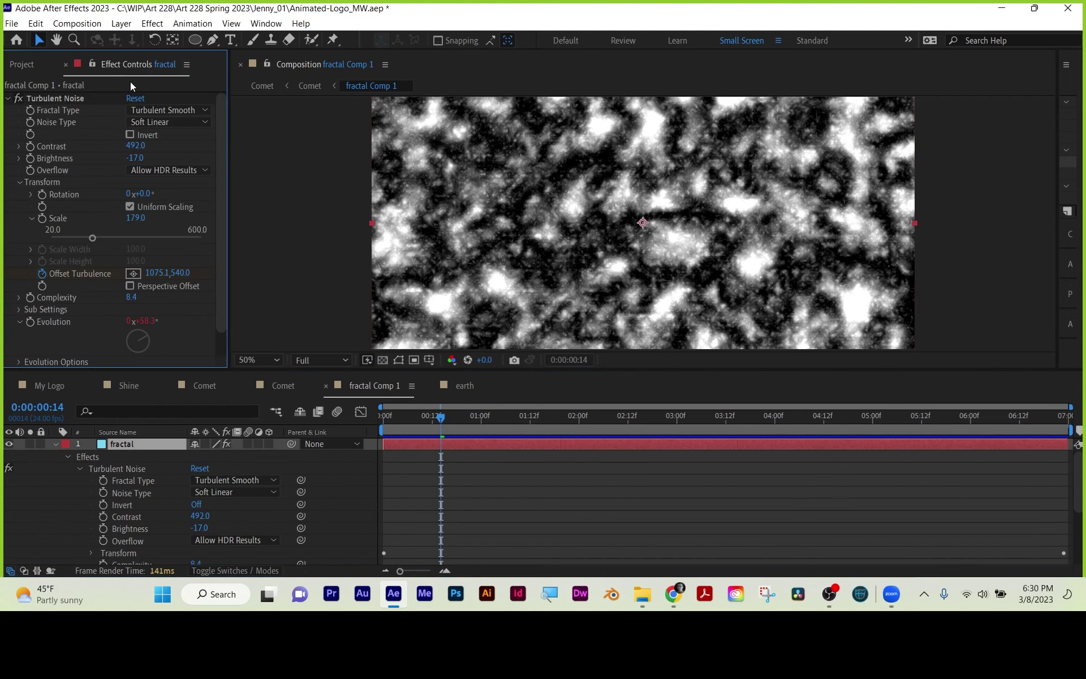
left_click(281, 385)
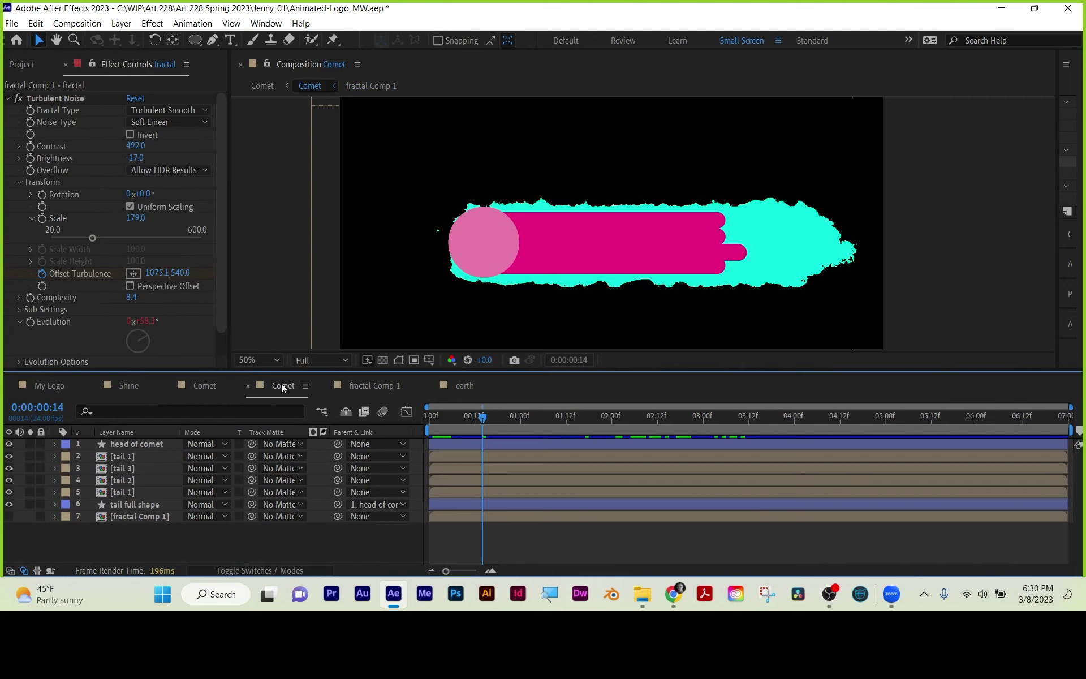
- Try a Turbulent Noise Scale of 1112 on the fractal layer, preview the inner Comet composition, and restore the previous scale
left_click(371, 385)
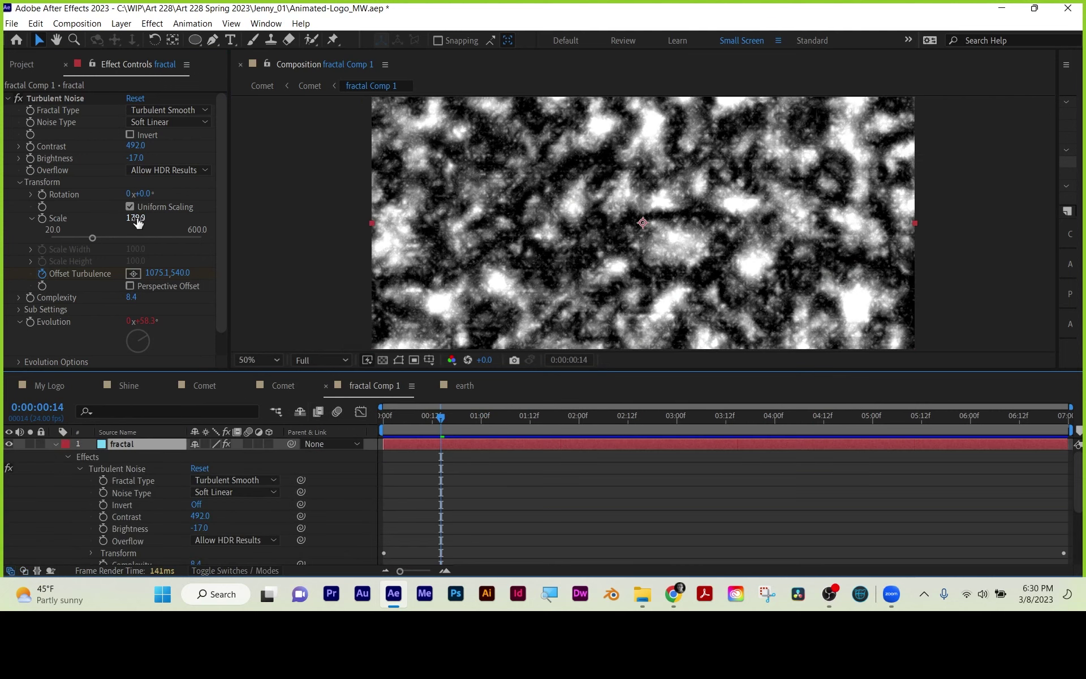
left_click_drag(137, 222, 261, 394)
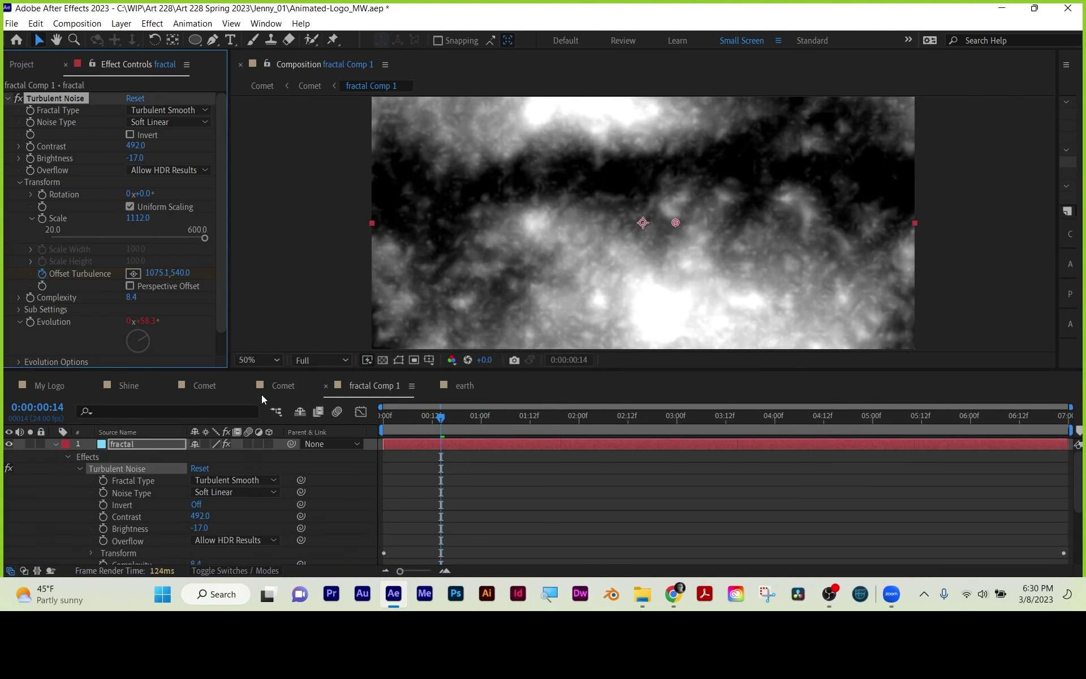
left_click(278, 385)
left_click_drag(472, 417, 754, 402)
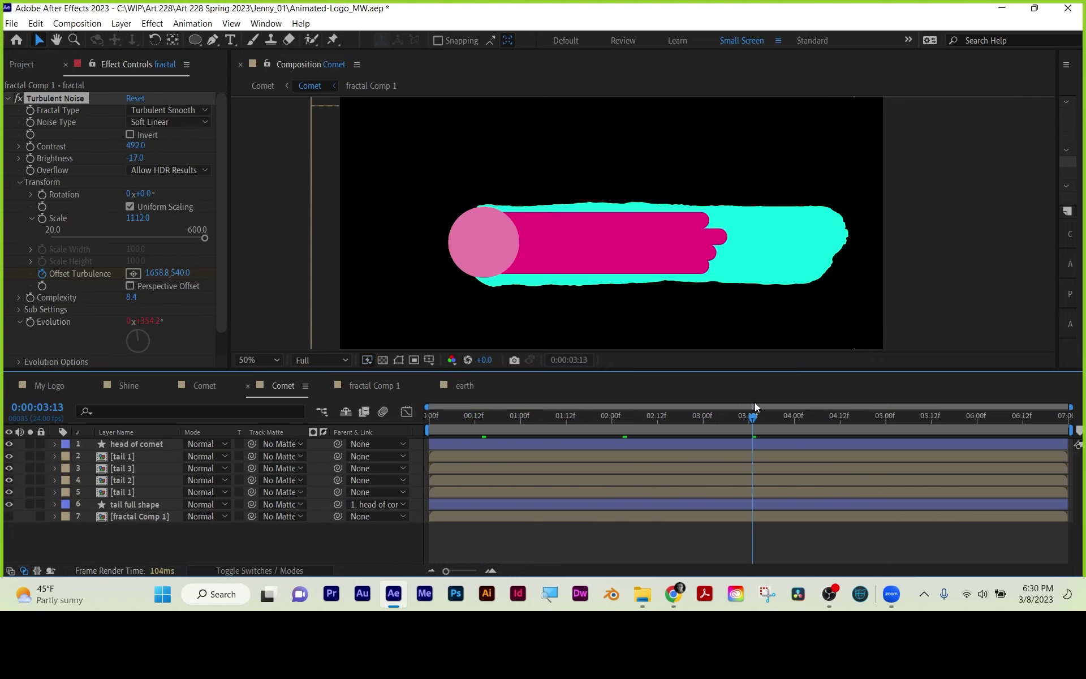
key("space")
left_click_drag(485, 417, 819, 418)
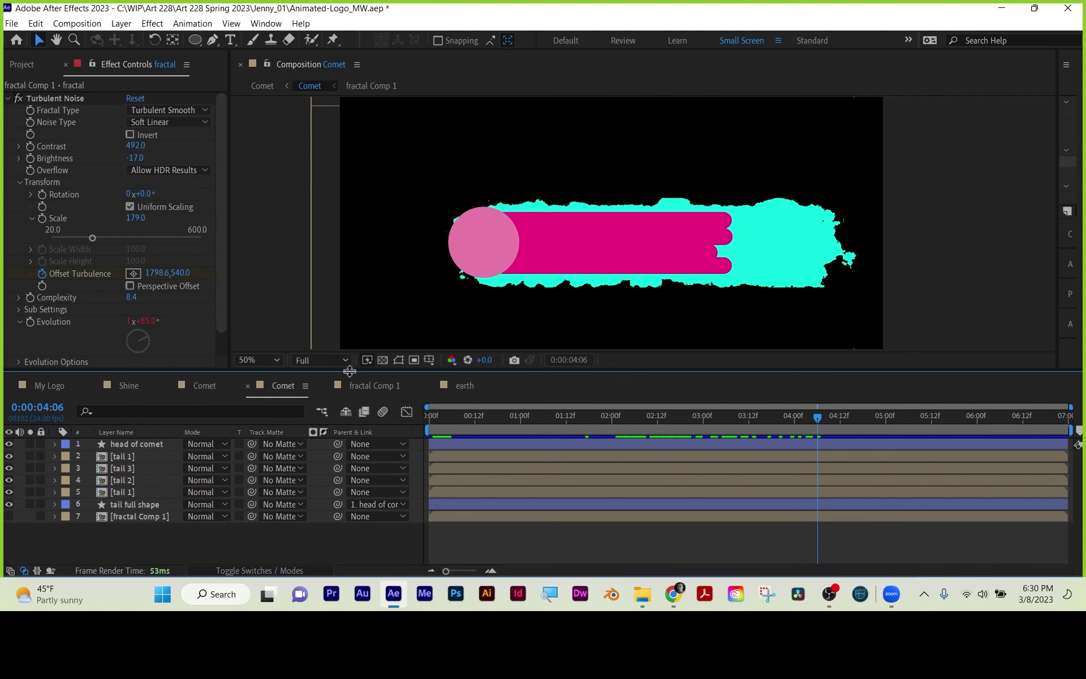
- Review the noise in fractal Comp 1 and the space artwork in My Logo
left_click(372, 384)
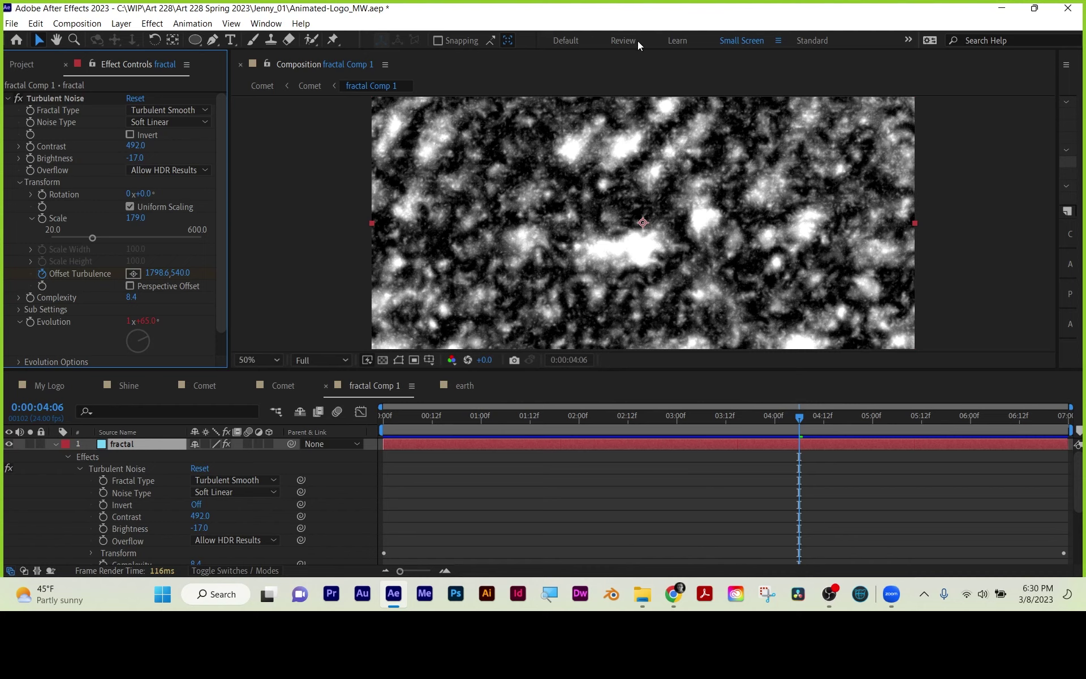
left_click(505, 497)
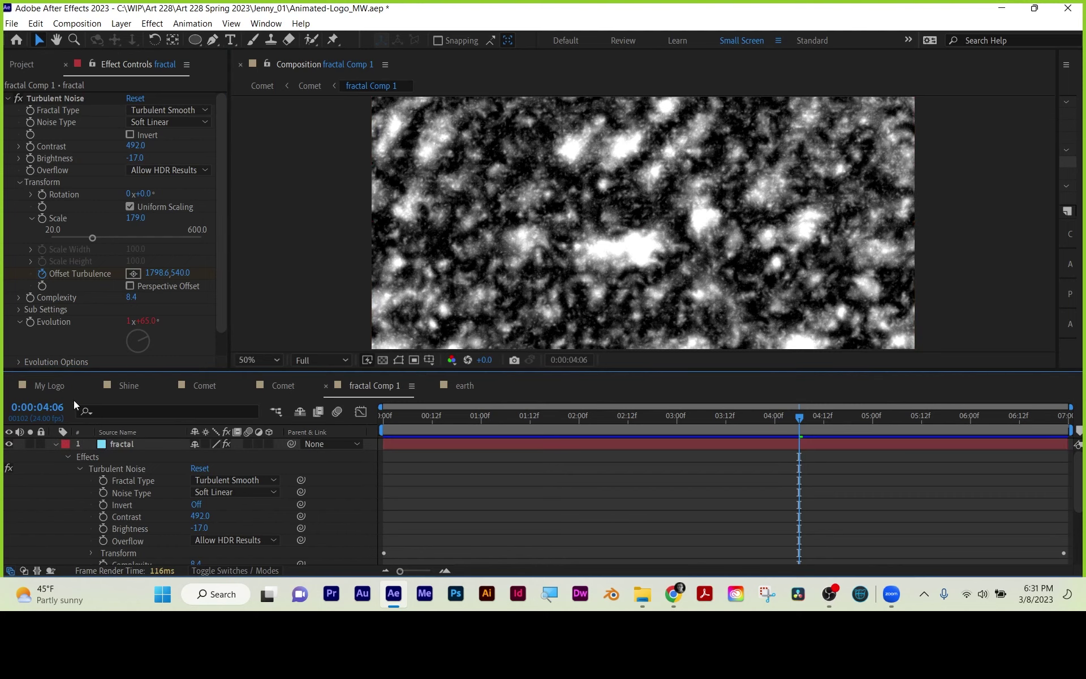
left_click(49, 383)
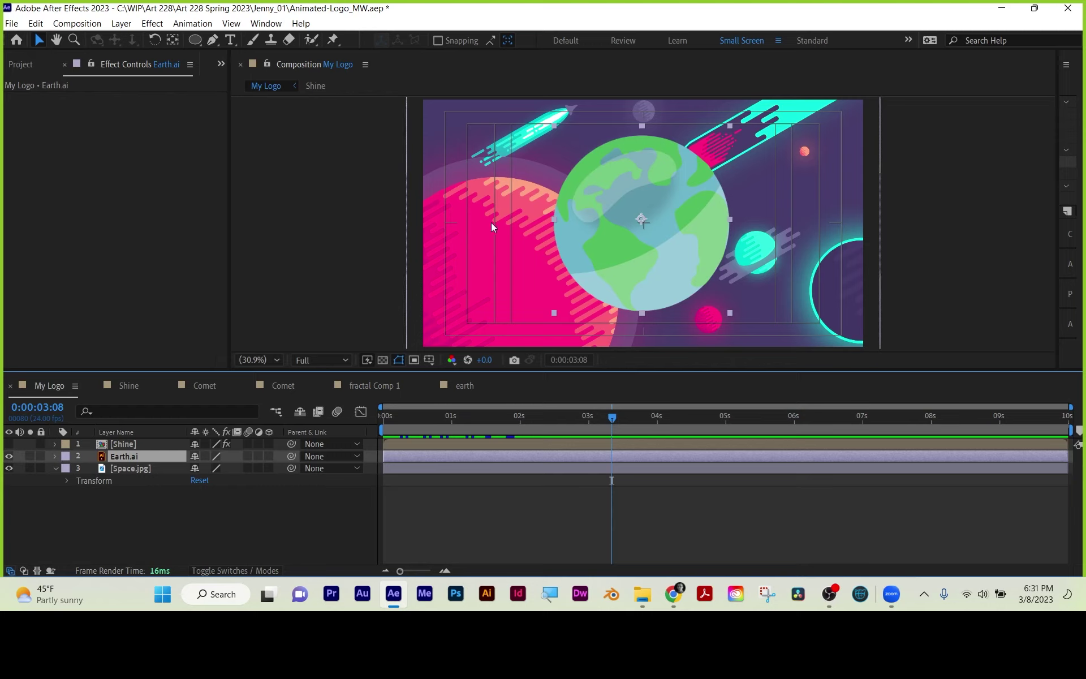
left_click(457, 511)
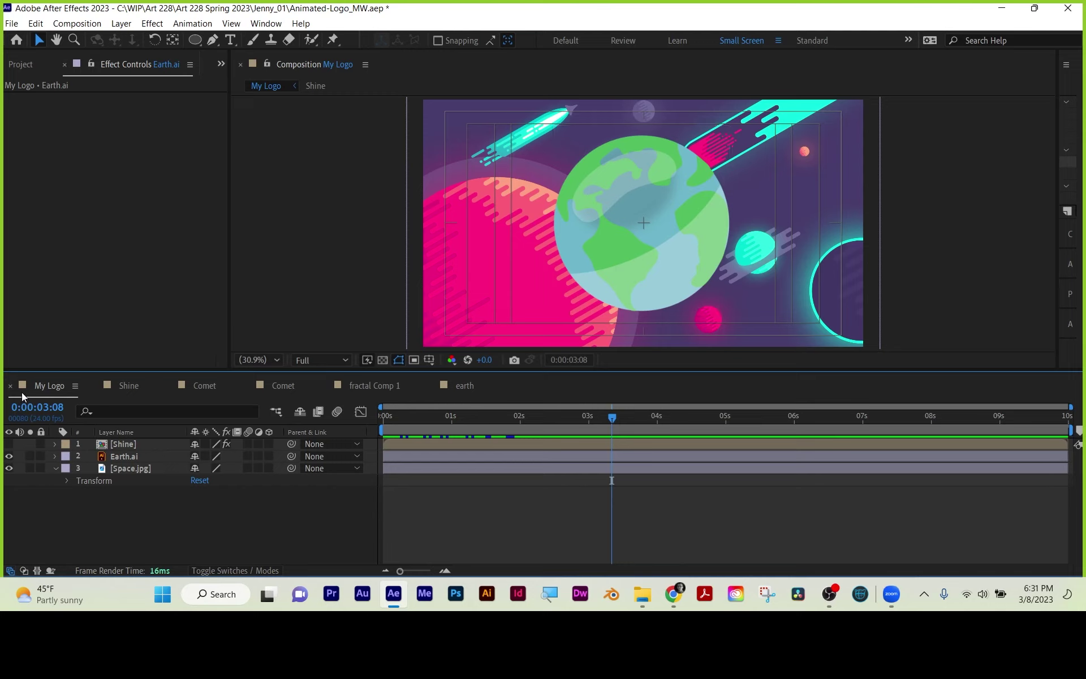
- Create a new composition named ROcket at 1920x1080, 24 fps, with a duration of 0:00:07:00
left_click(22, 64)
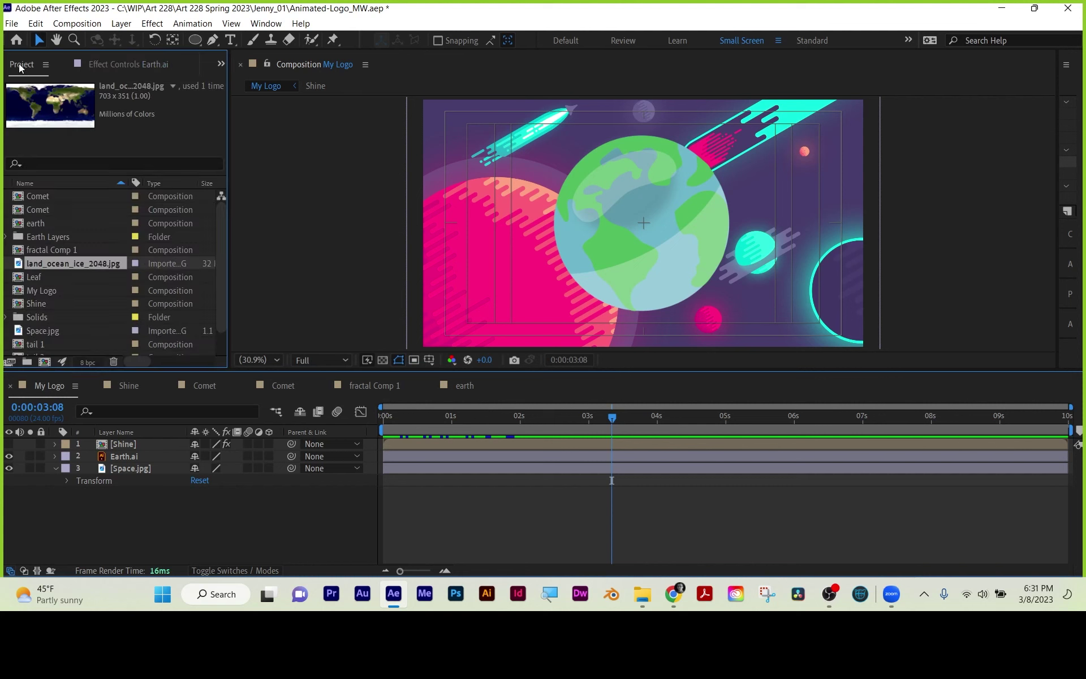
left_click(45, 366)
type("ROcket")
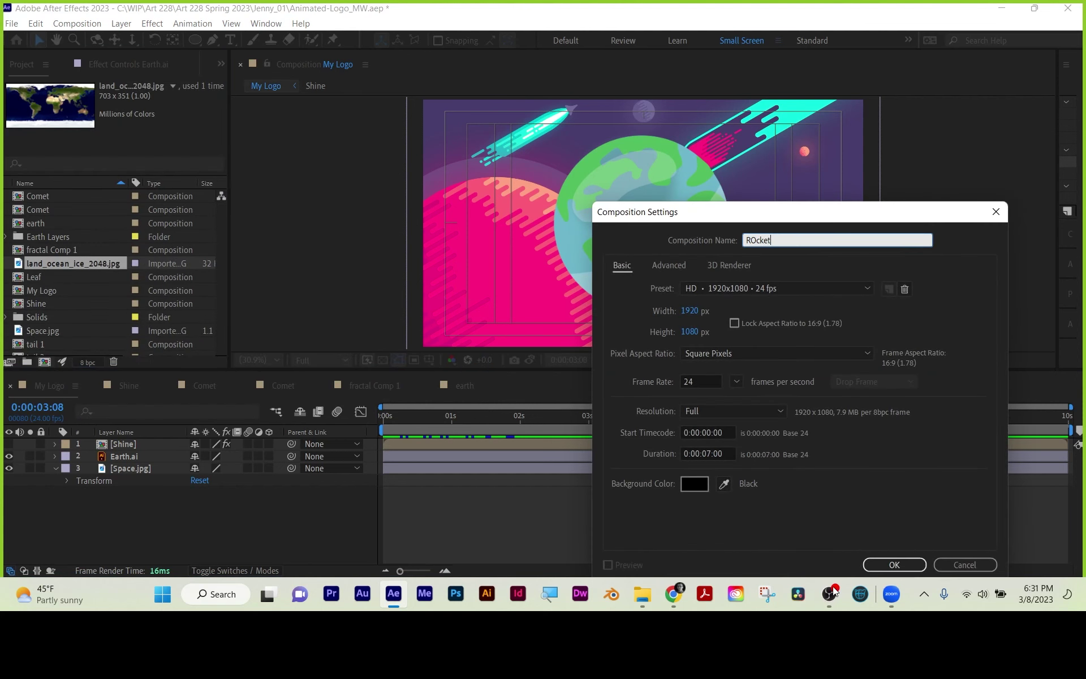
left_click(892, 563)
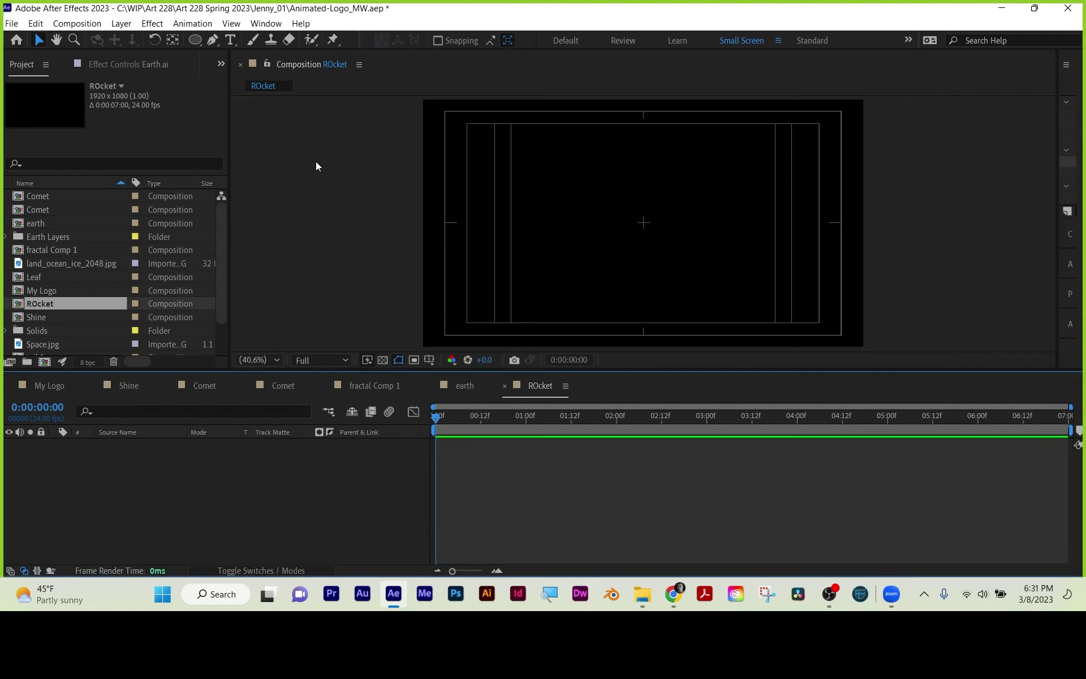
- Draw a star with an outer radius of about 154 just above the centre of the ROcket composition
left_click(212, 40)
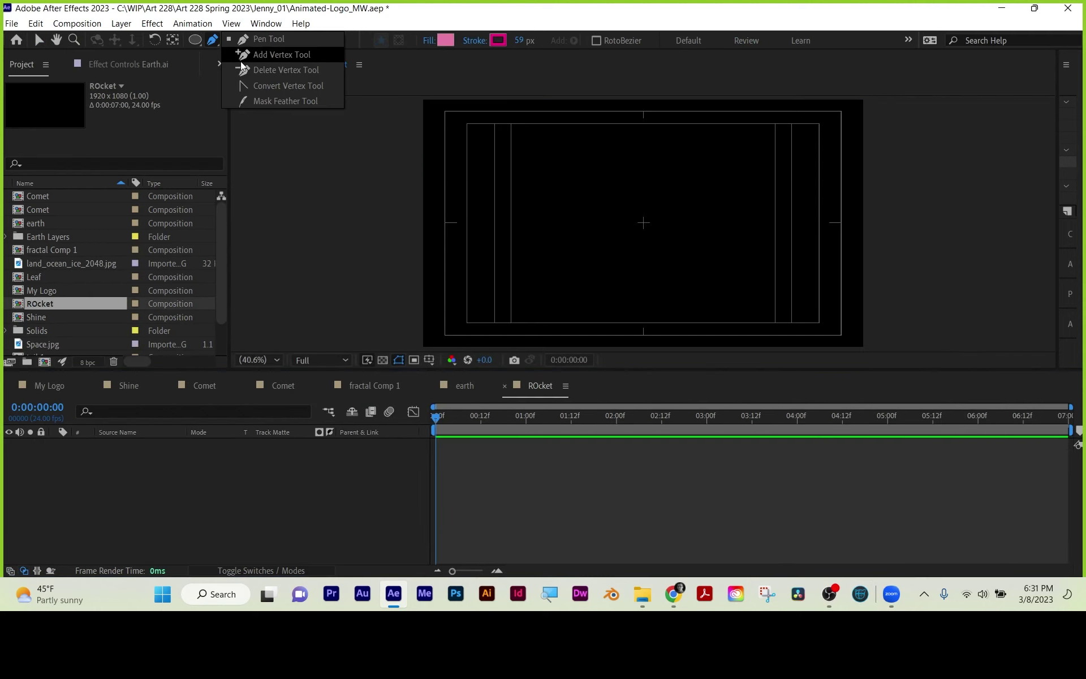
left_click(197, 40)
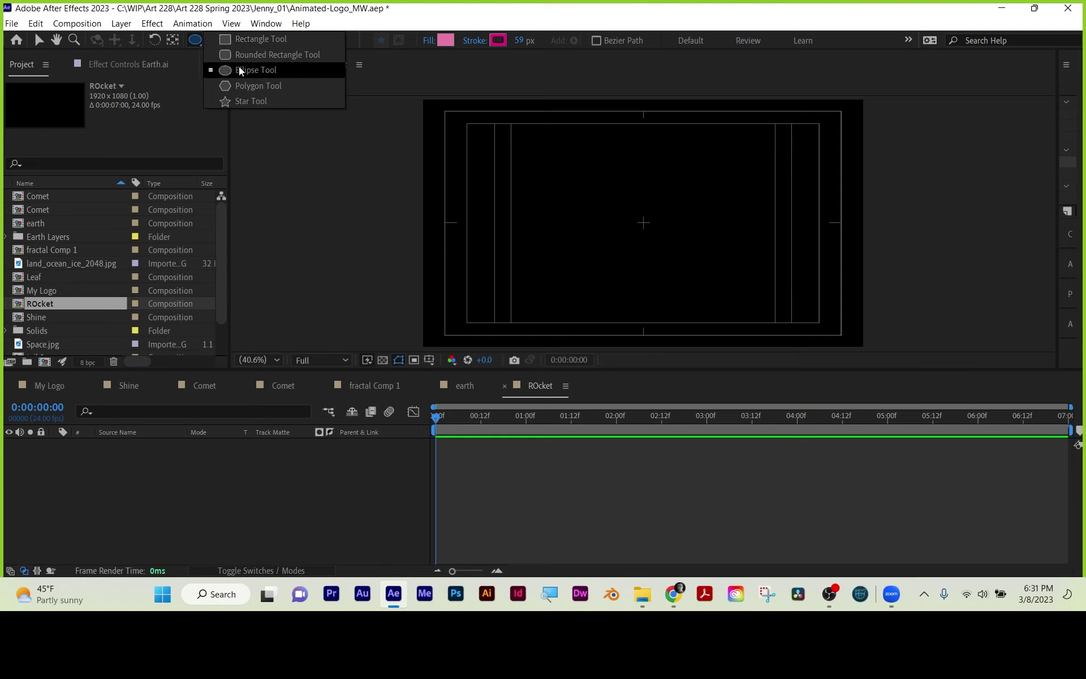
left_click(239, 102)
left_click_drag(629, 199, 647, 242)
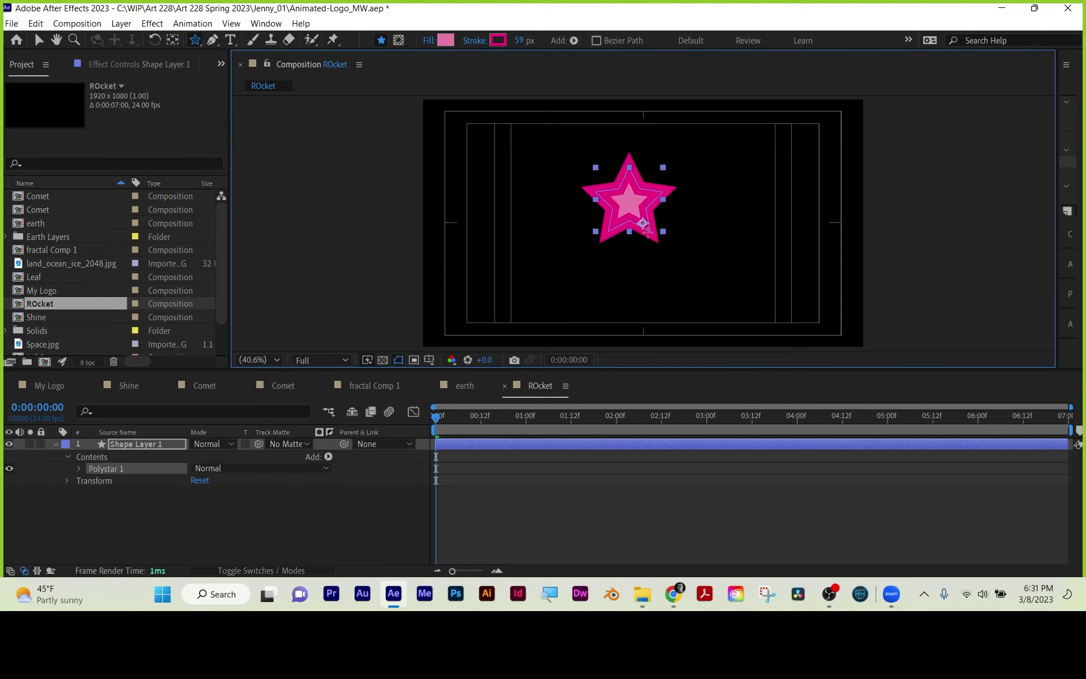
- Set the star's Polystar Path Points to 3 to turn it into a triangle
left_click(79, 468)
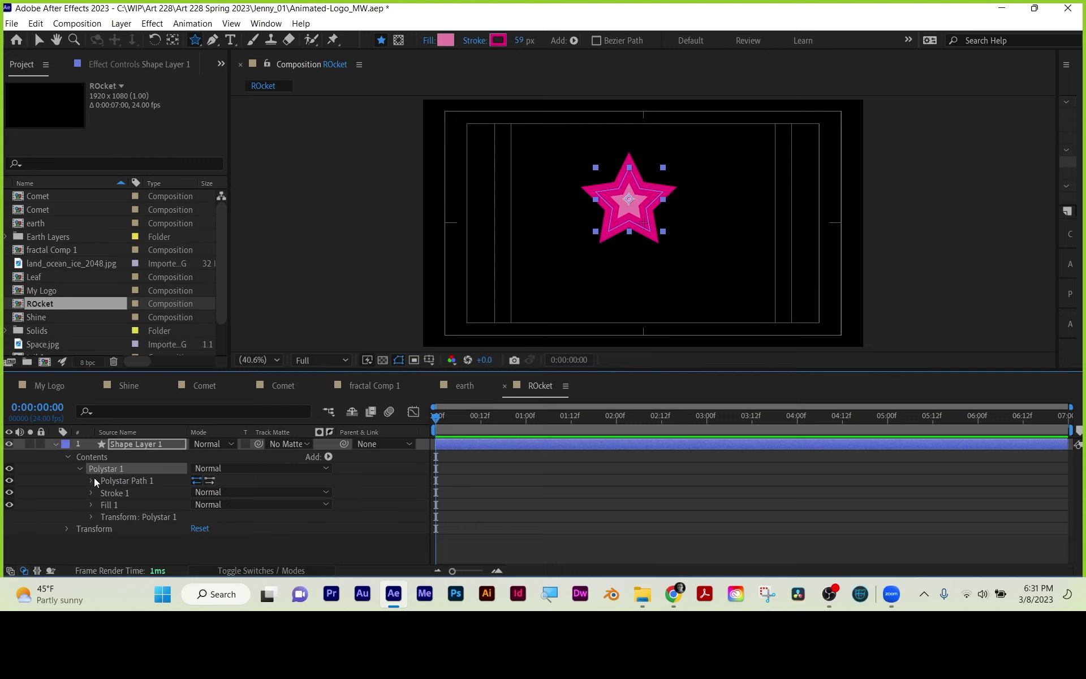
left_click(97, 478)
left_click(91, 480)
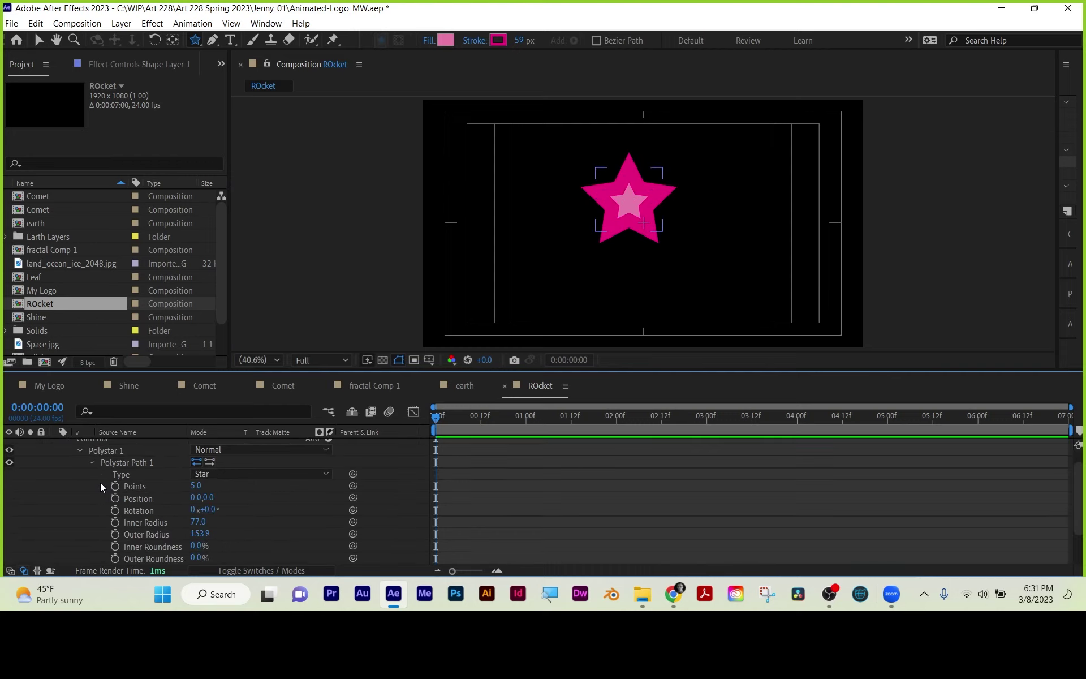
left_click(195, 485)
type("3")
key("Return")
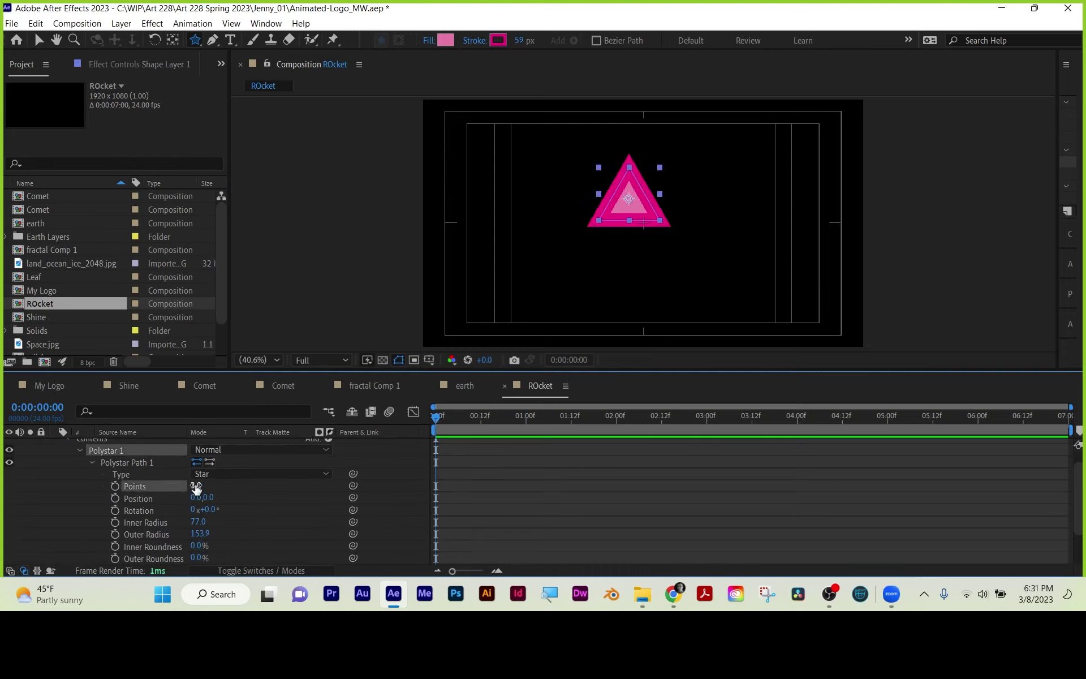
- Fill the triangle with a saturated blue-violet and set its stroke to None
left_click(38, 39)
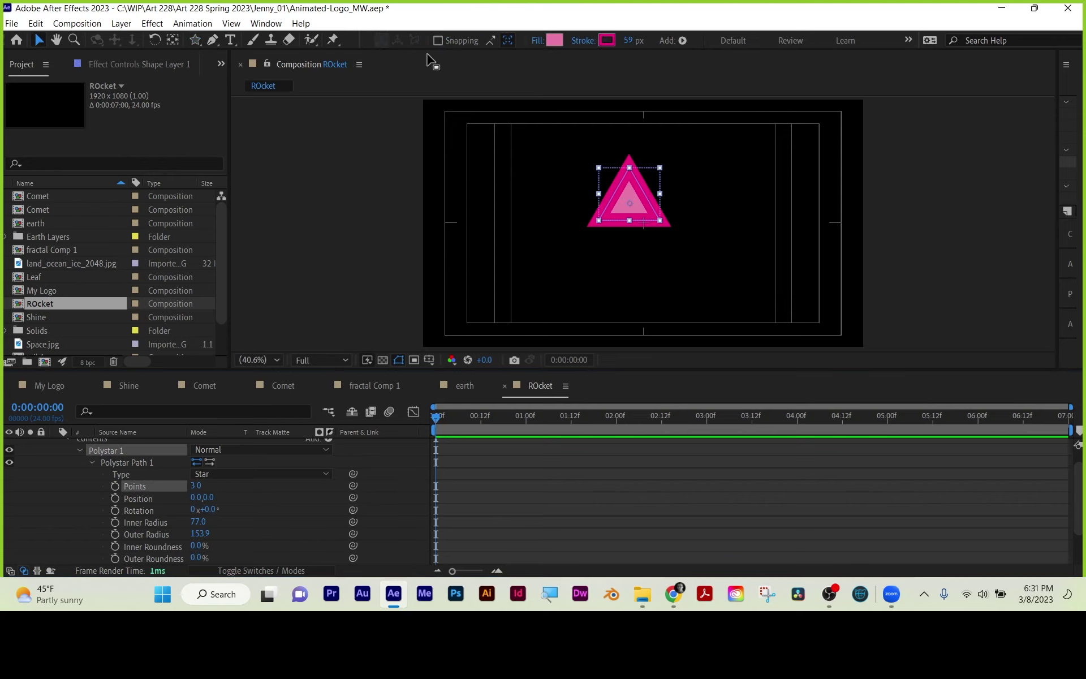
left_click(554, 40)
left_click_drag(892, 425, 885, 406)
left_click_drag(837, 360, 871, 357)
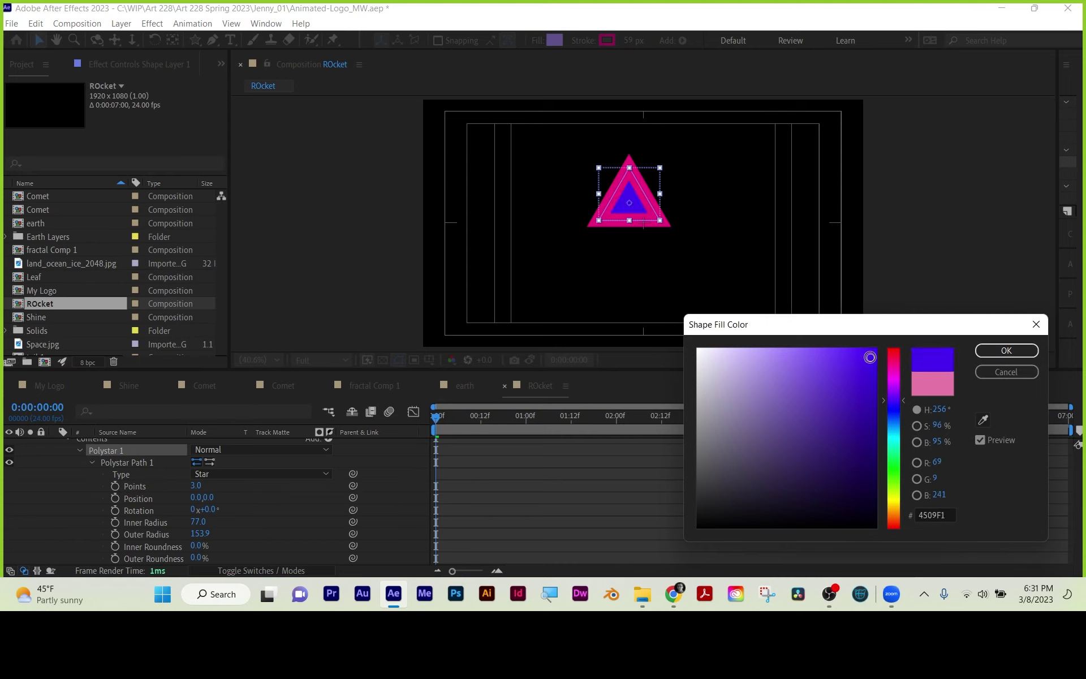
left_click(1006, 350)
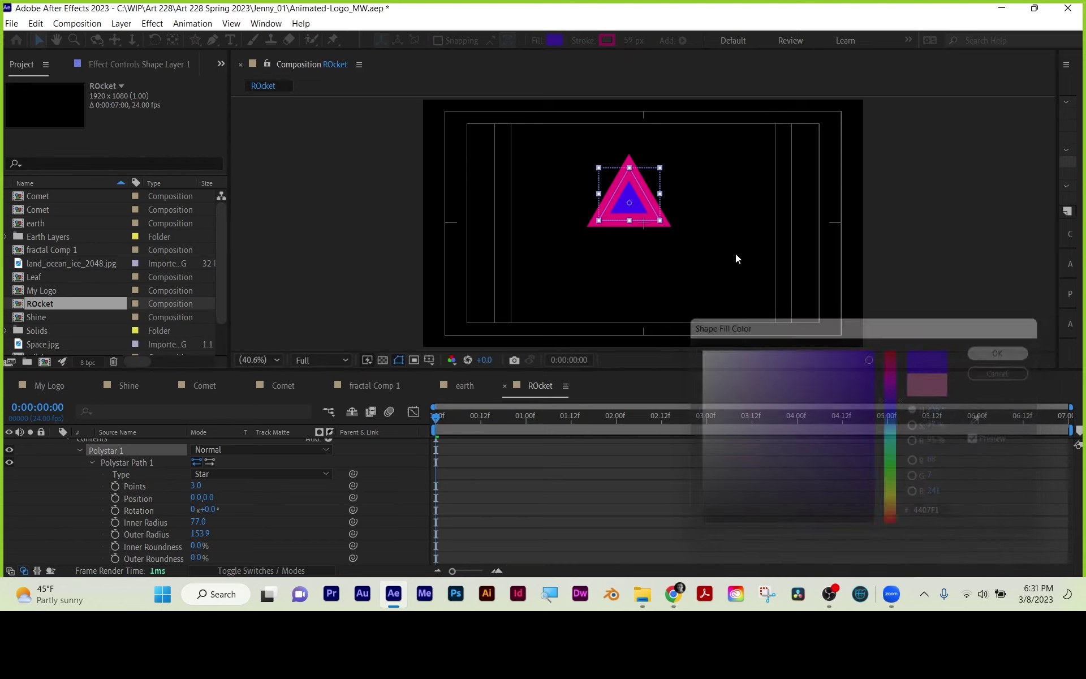
left_click(586, 41)
left_click(449, 132)
left_click(495, 212)
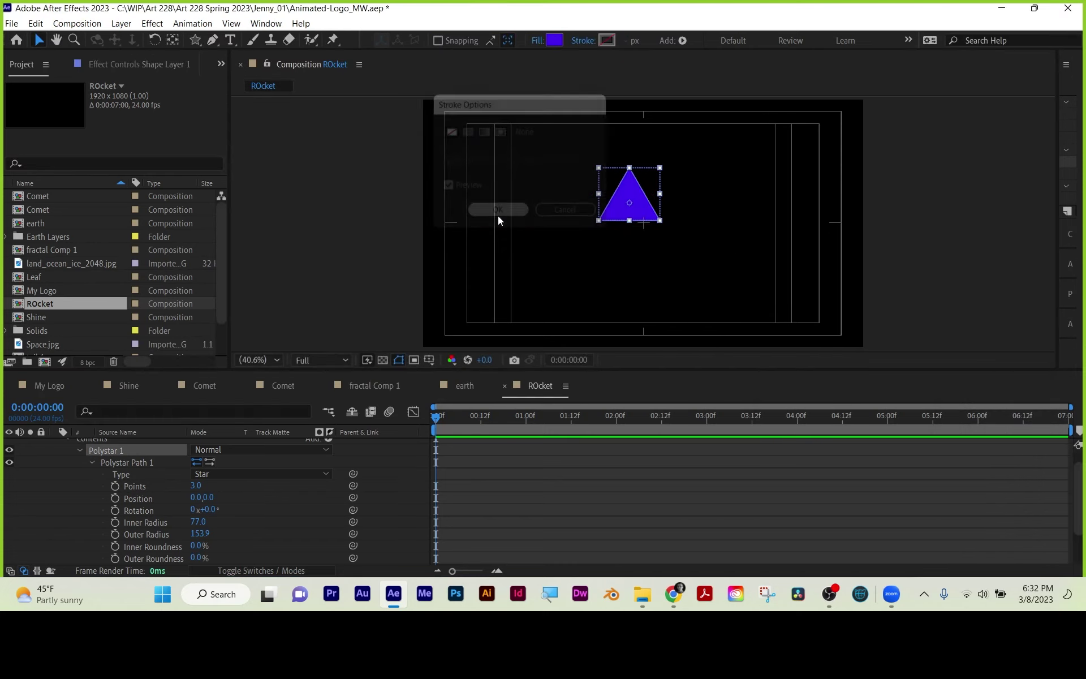
- Place the triangle near the left edge of the frame with its tip pointing left, and rename its layer rocket
left_click_drag(635, 213, 515, 188)
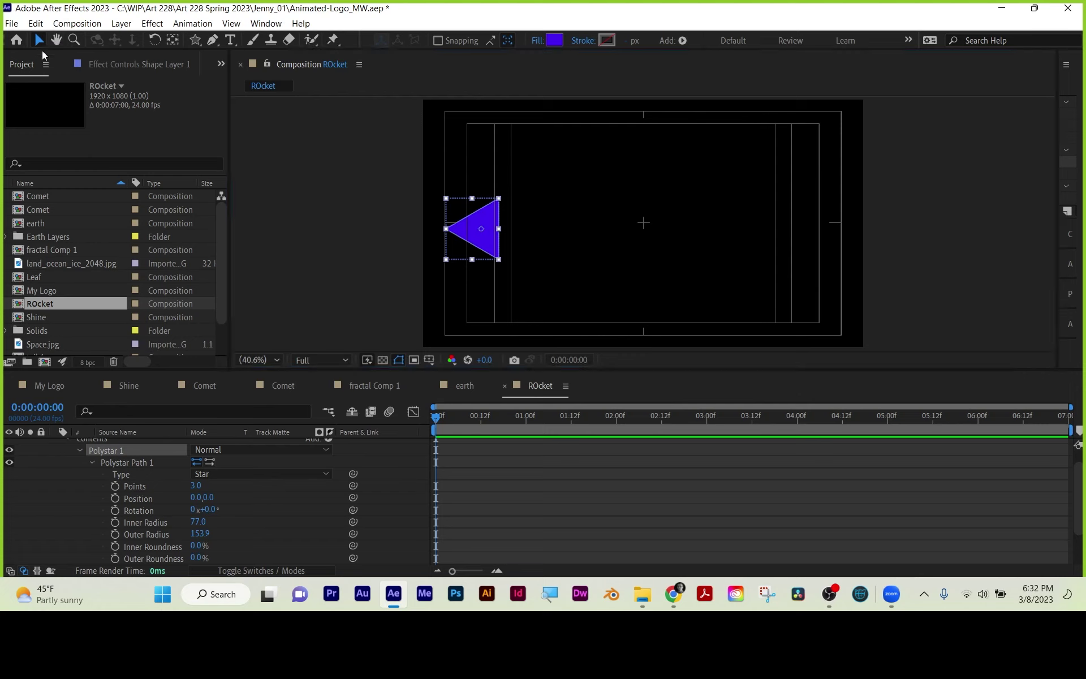
scroll(115, 520, "up", 1)
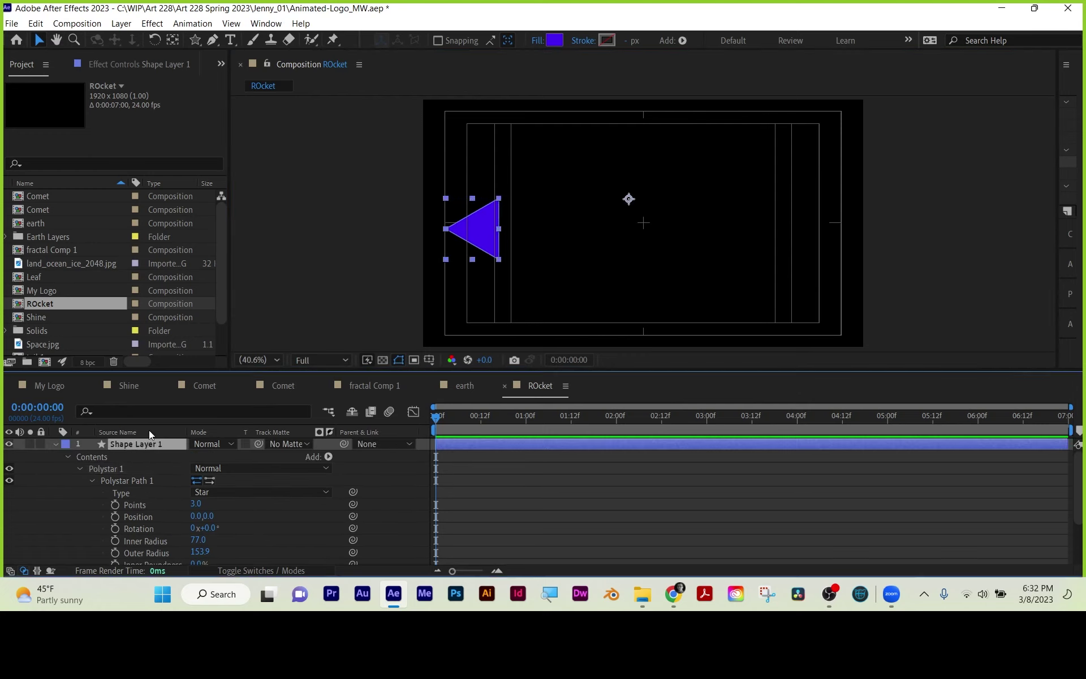
key("Return")
type("rocket")
key("Return")
- Move the rocket layer's anchor point to the middle of the triangle's vertical back edge
left_click(171, 39)
left_click(628, 200)
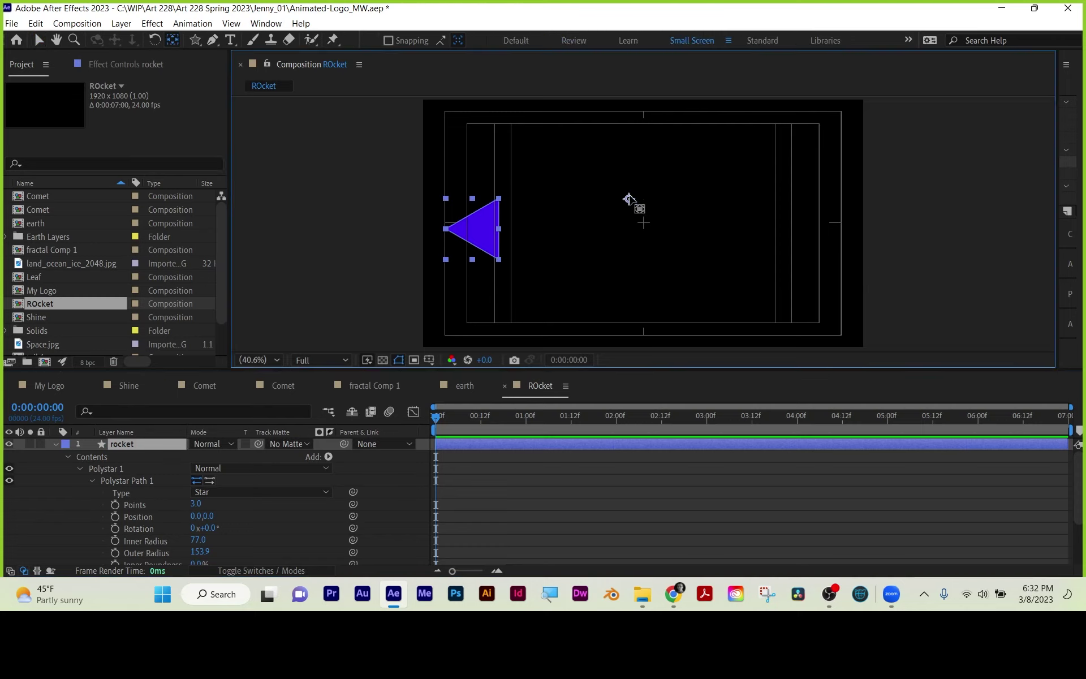
left_click_drag(627, 200, 497, 229)
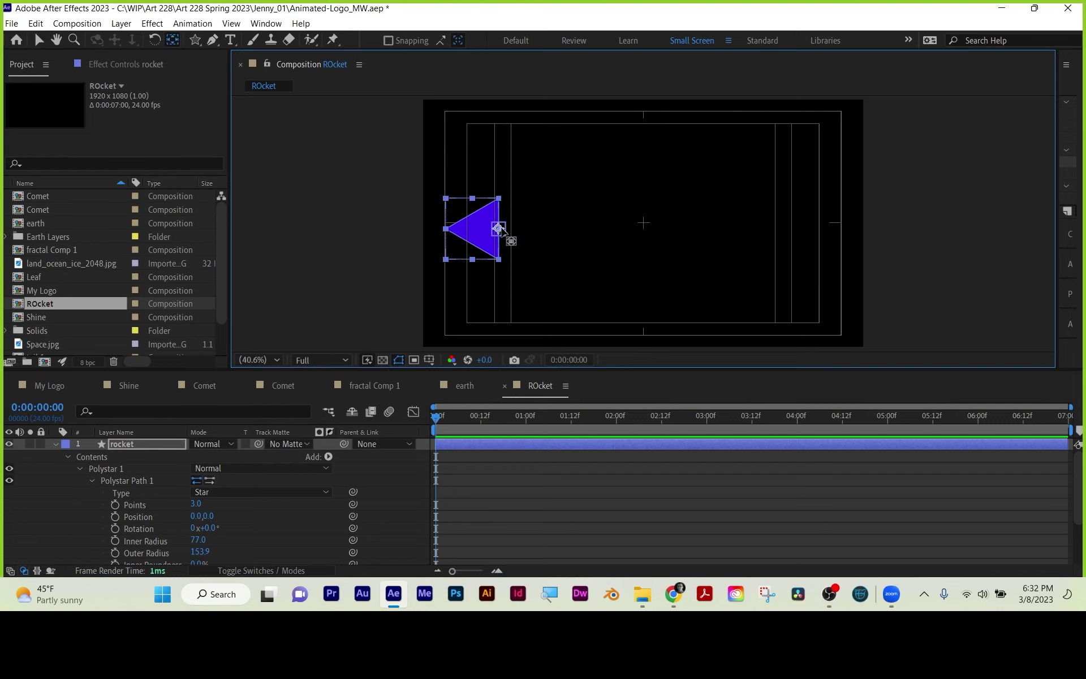
left_click(39, 39)
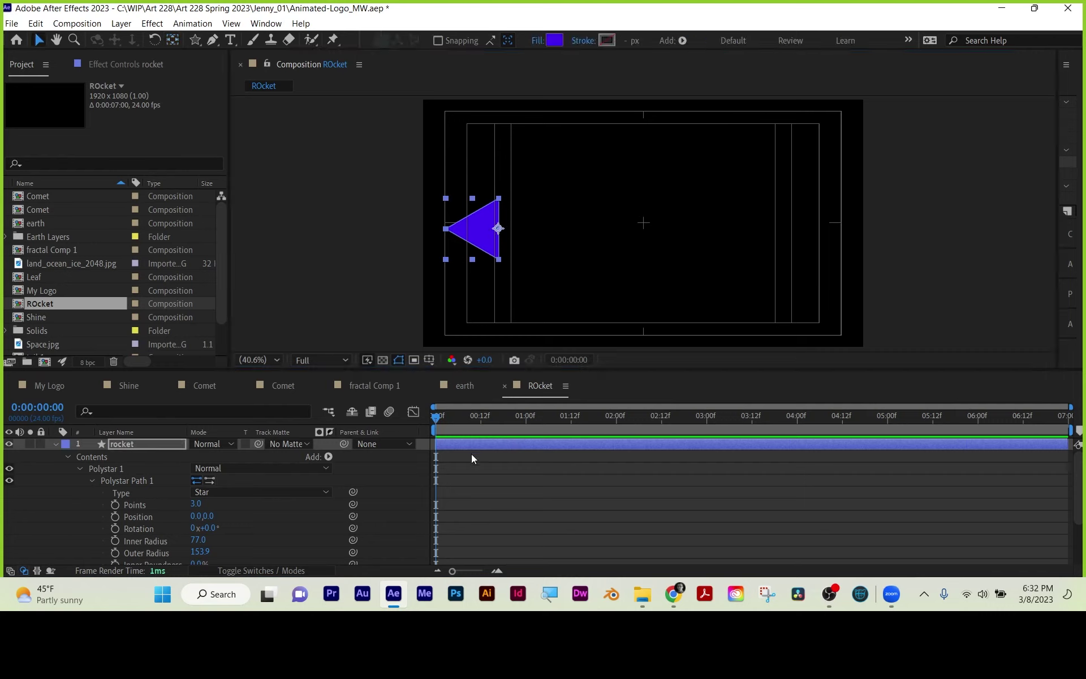
left_click(487, 485)
- Draw a straight horizontal Pen path on a new shape layer from near the triangle's upper back corner toward the right
left_click(214, 39)
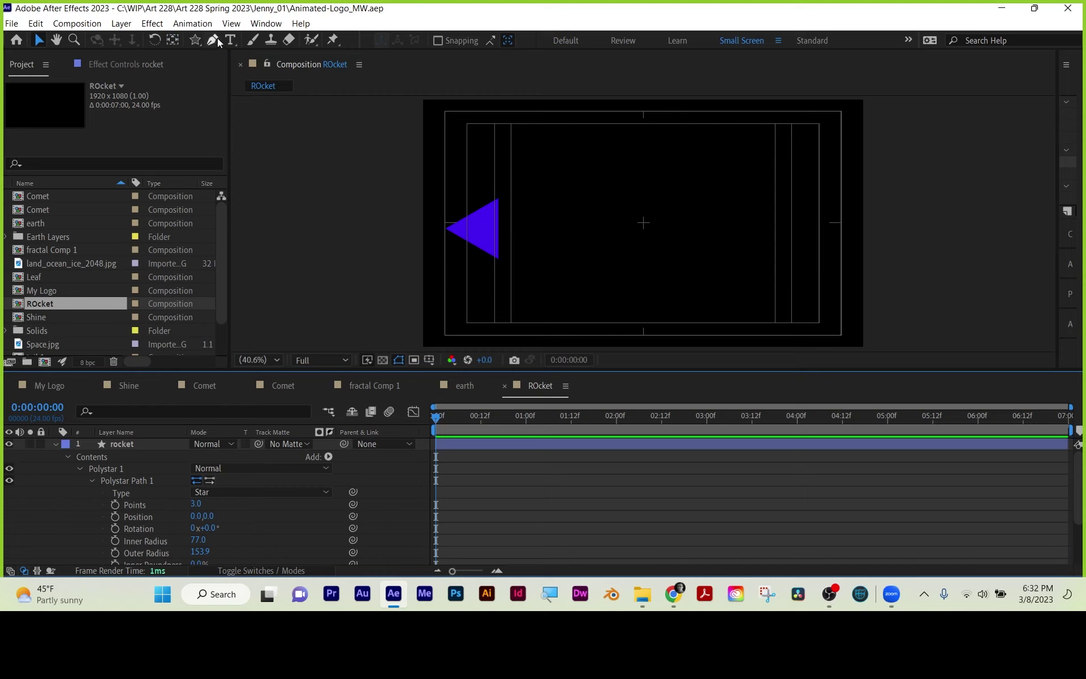
left_click(495, 205)
left_click(755, 205)
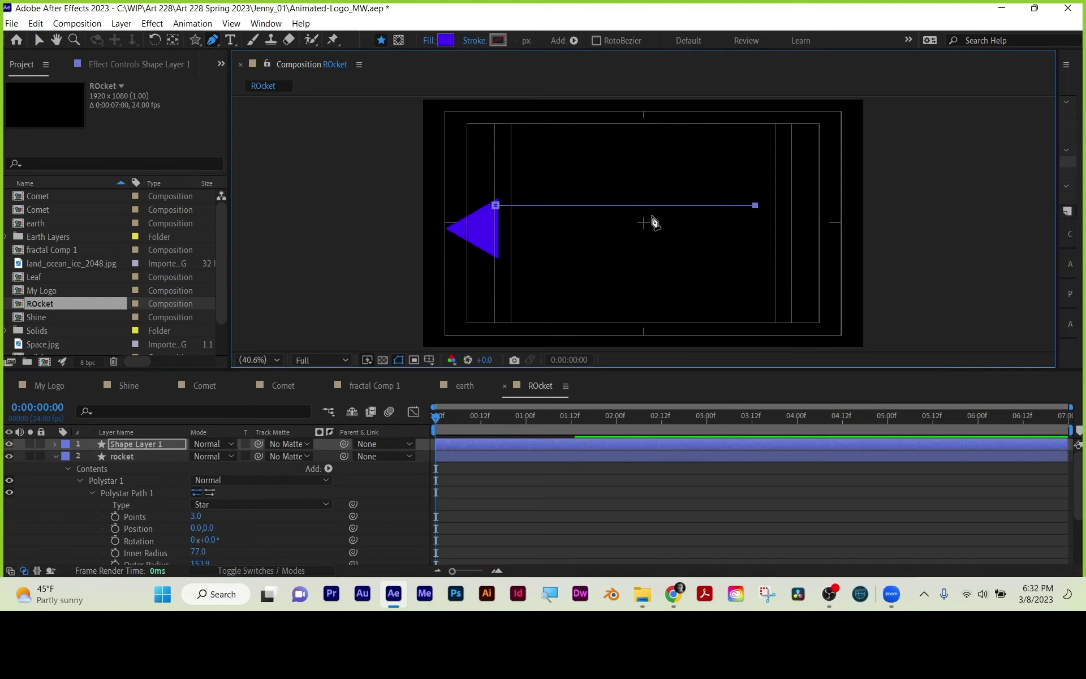
- Set the horizontal path's fill to None and give it a solid color stroke
left_click(429, 40)
left_click(450, 134)
left_click(483, 211)
left_click(473, 40)
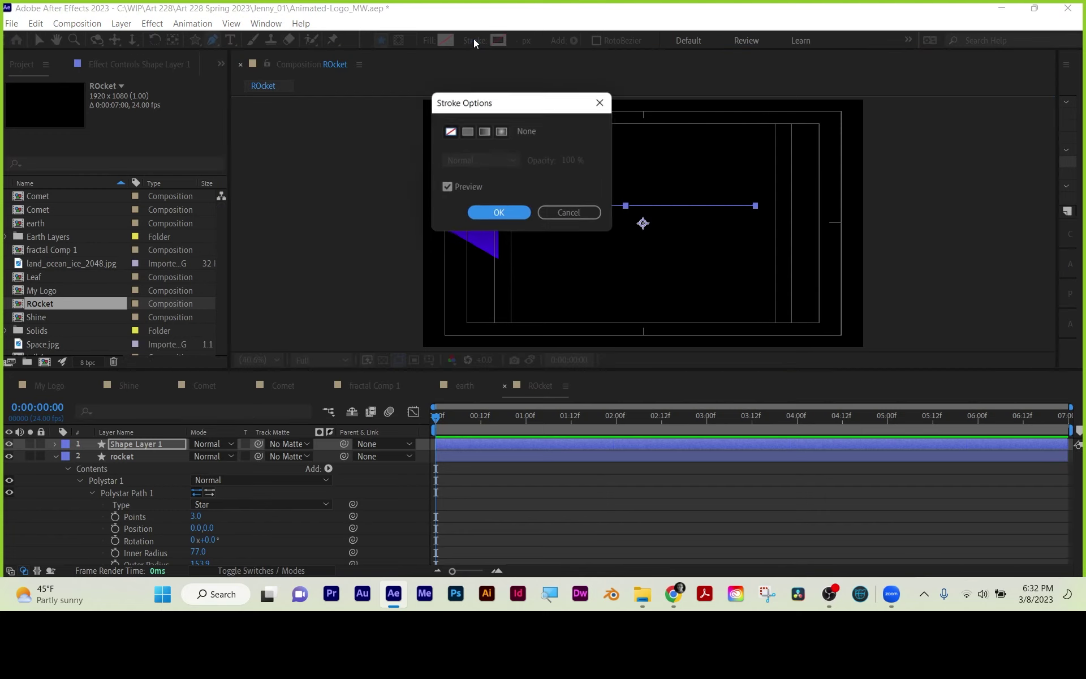
left_click(467, 132)
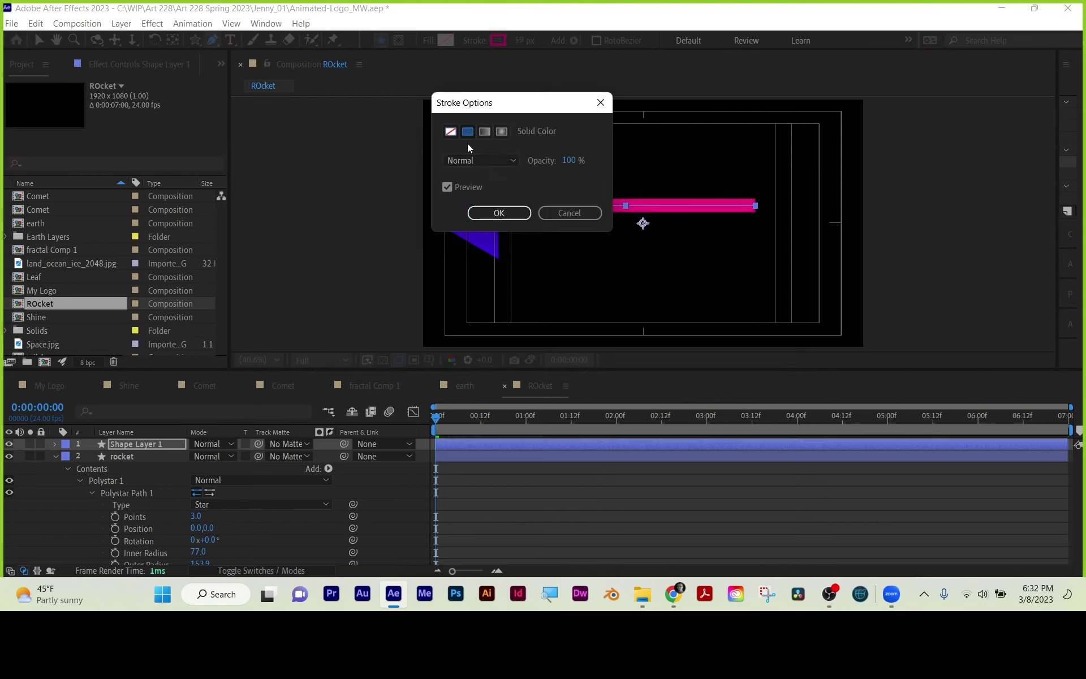
left_click(493, 214)
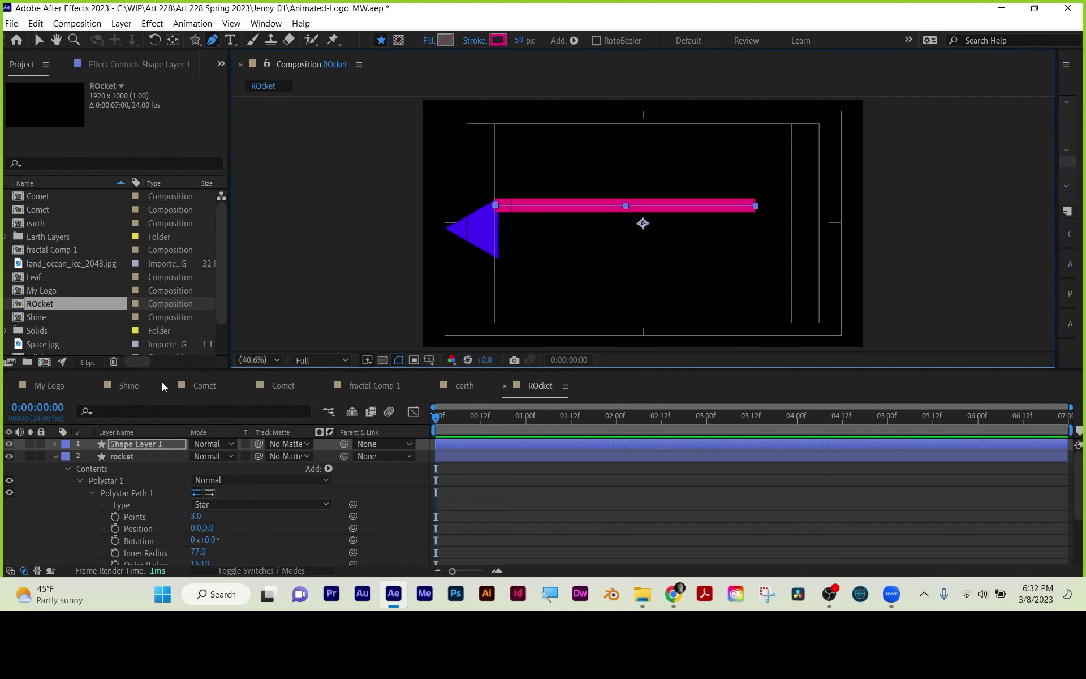
- Check the My Logo composition's colors for reference, and change the ROcket line's stroke color to a light cyan
left_click(53, 384)
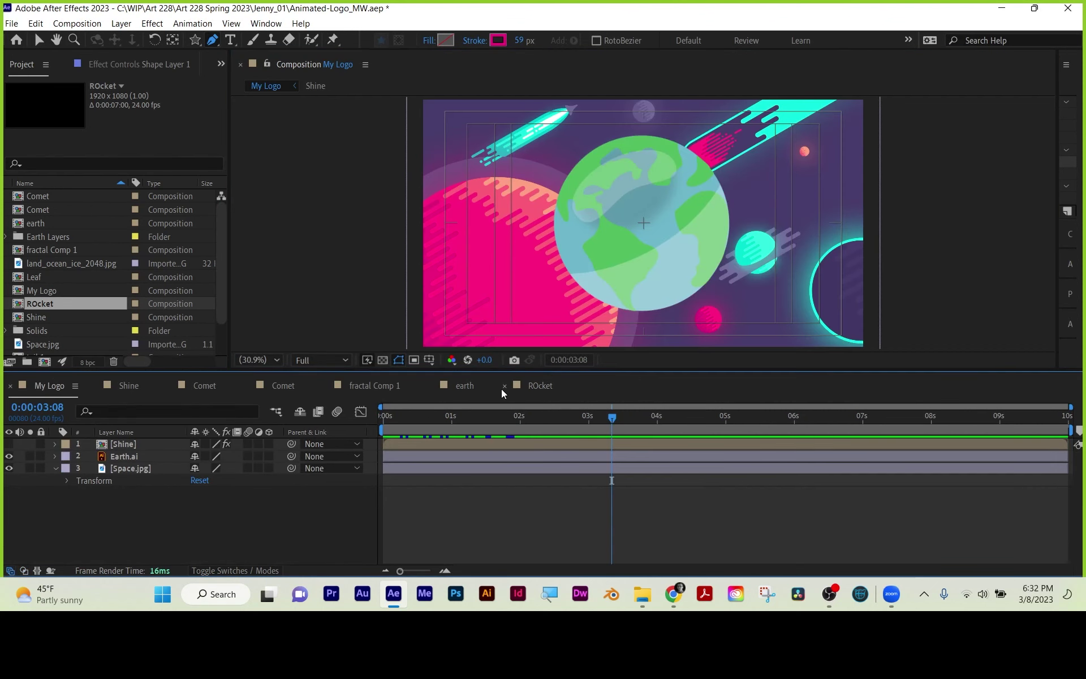
left_click(538, 383)
left_click(497, 40)
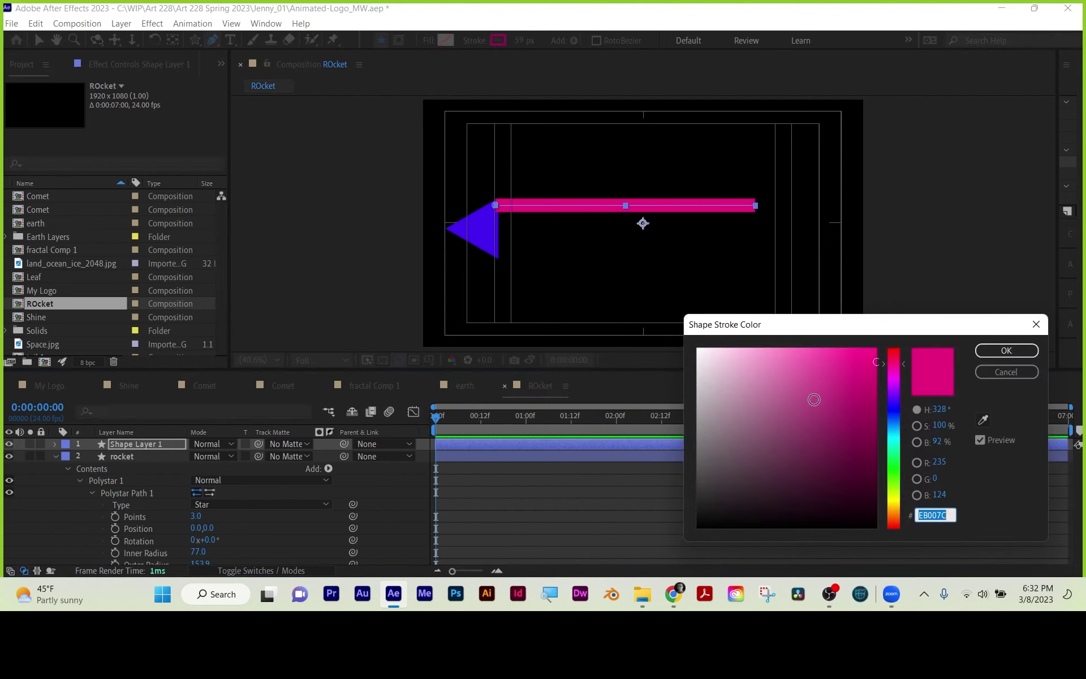
left_click(894, 433)
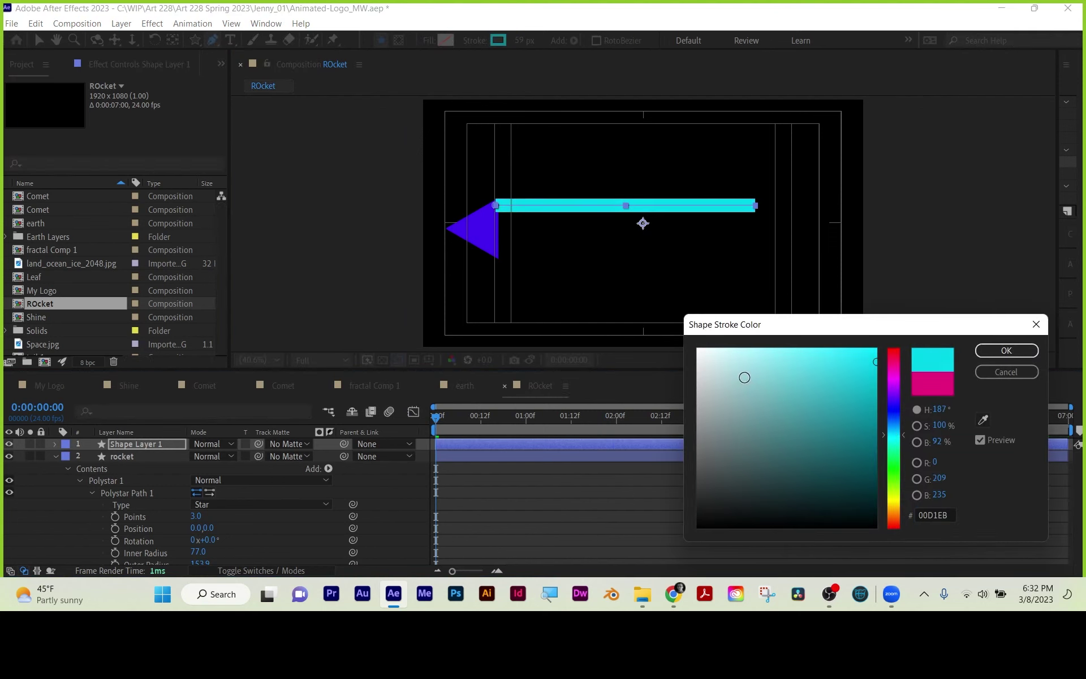
left_click(752, 361)
left_click_drag(752, 361, 782, 368)
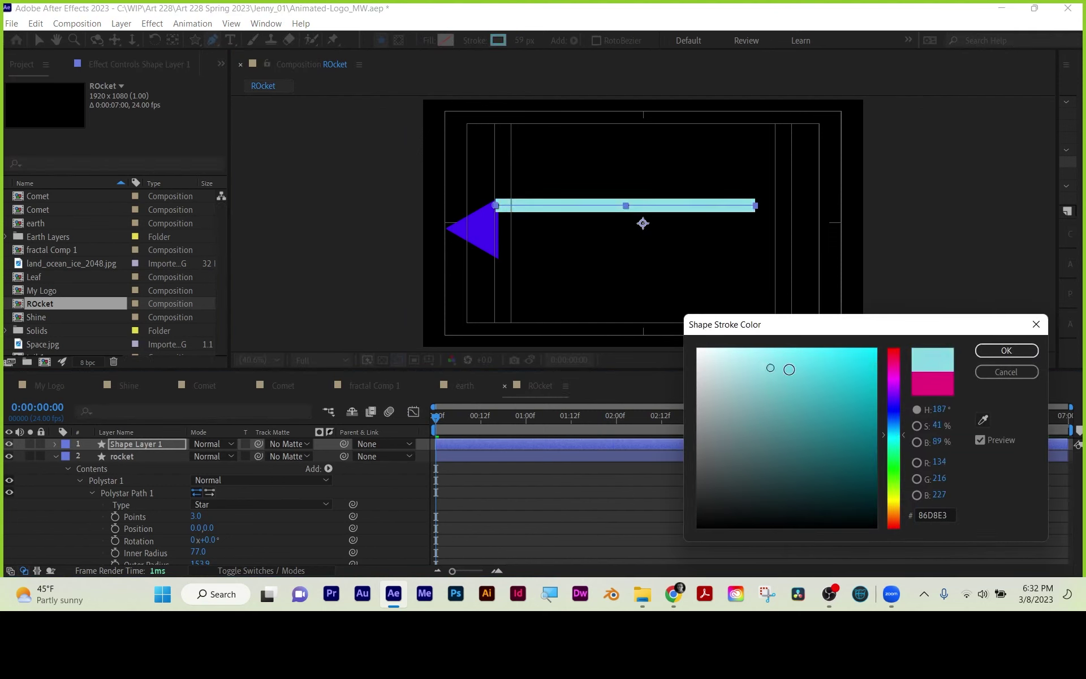
left_click(1006, 350)
- Rename the cyan line's shape layer fuel and expand its properties in the timeline
left_click(137, 480)
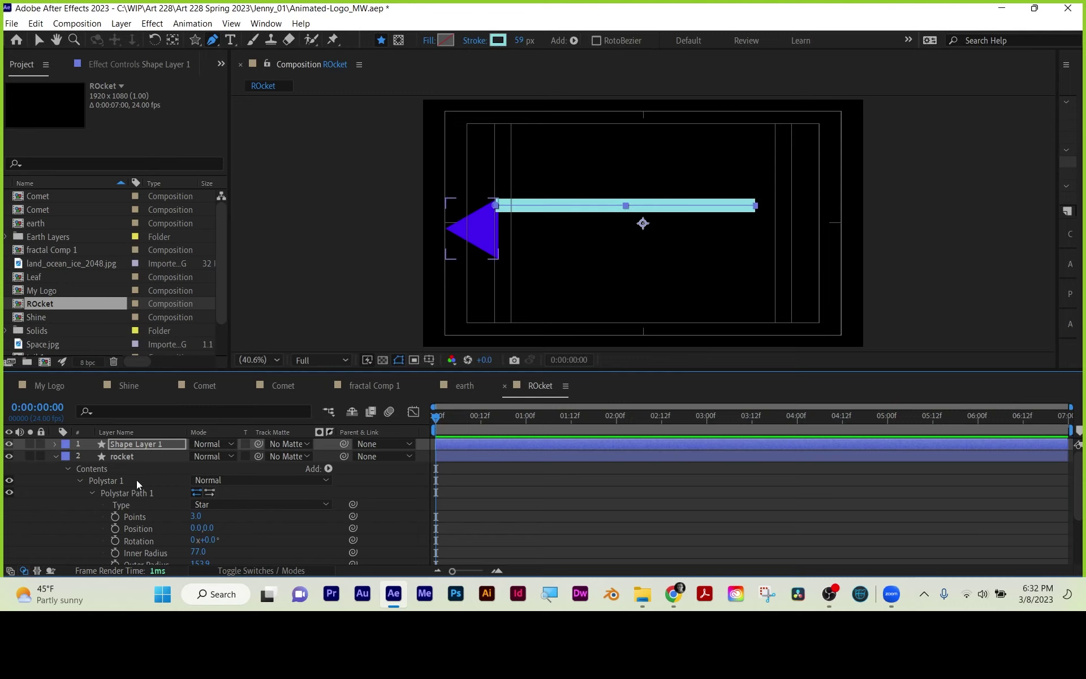
left_click(130, 444)
key("Return")
type("fuel")
key("Return")
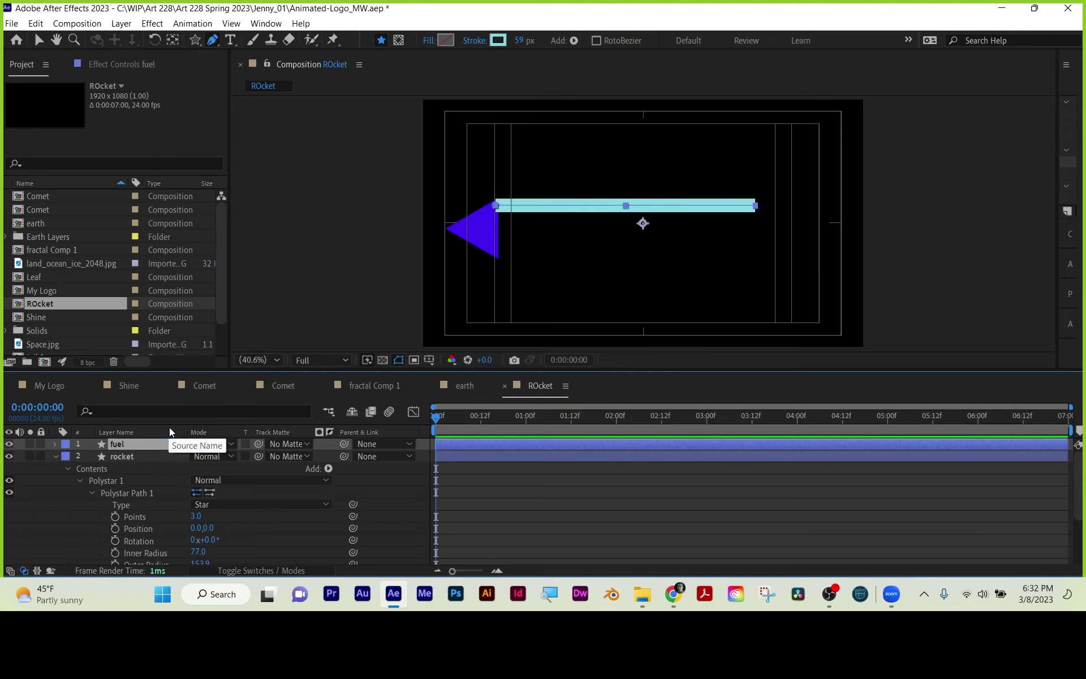
left_click(54, 444)
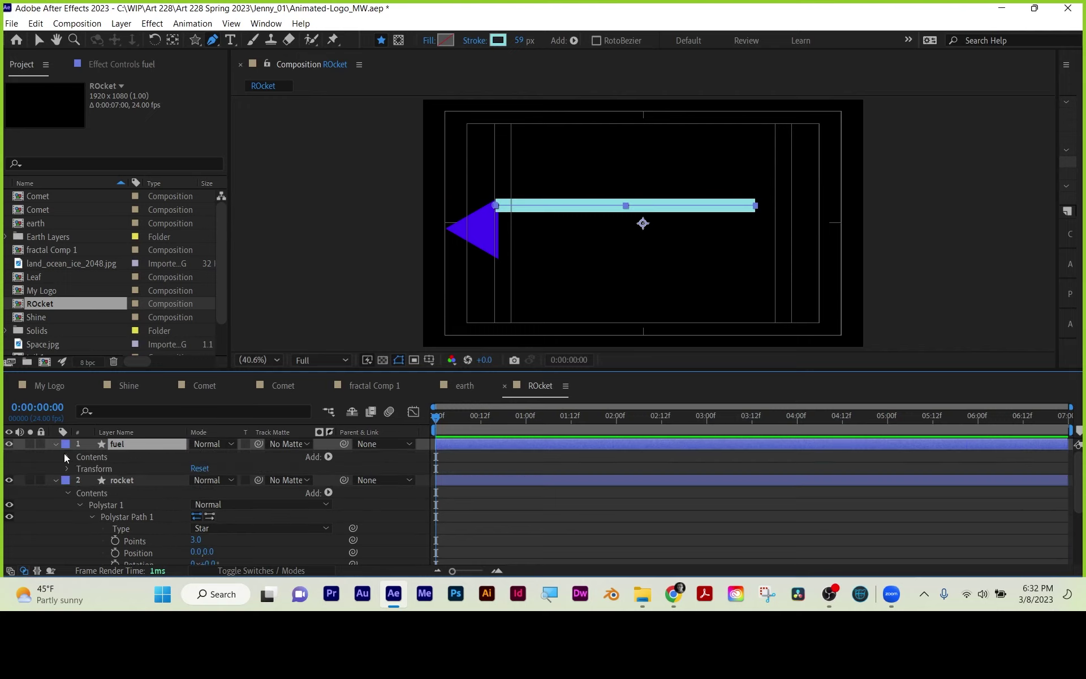
- Set the fuel layer's Stroke 1 to a Round Cap line cap and a Round Join line join
left_click(67, 457)
left_click(79, 469)
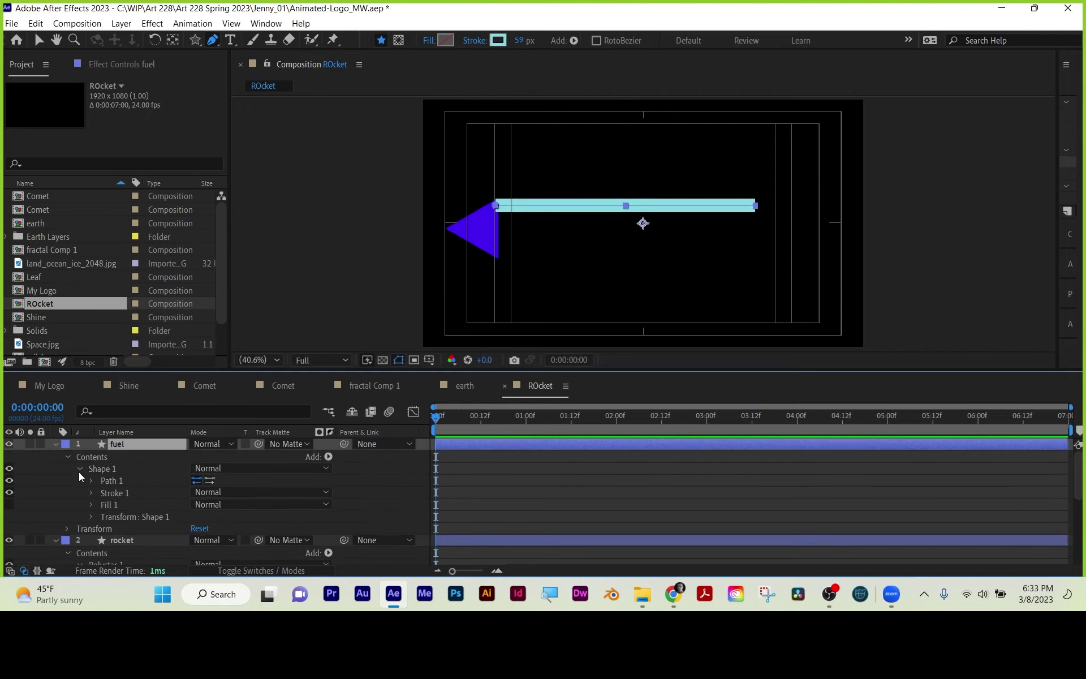
left_click(109, 494)
left_click(91, 492)
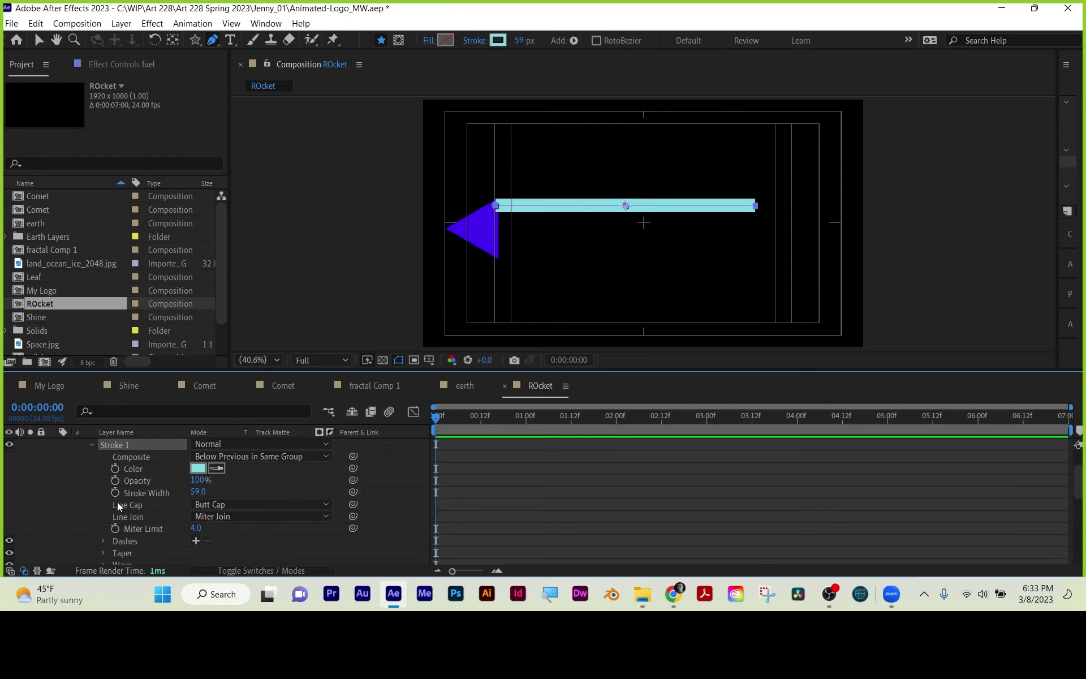
left_click(243, 504)
left_click(246, 526)
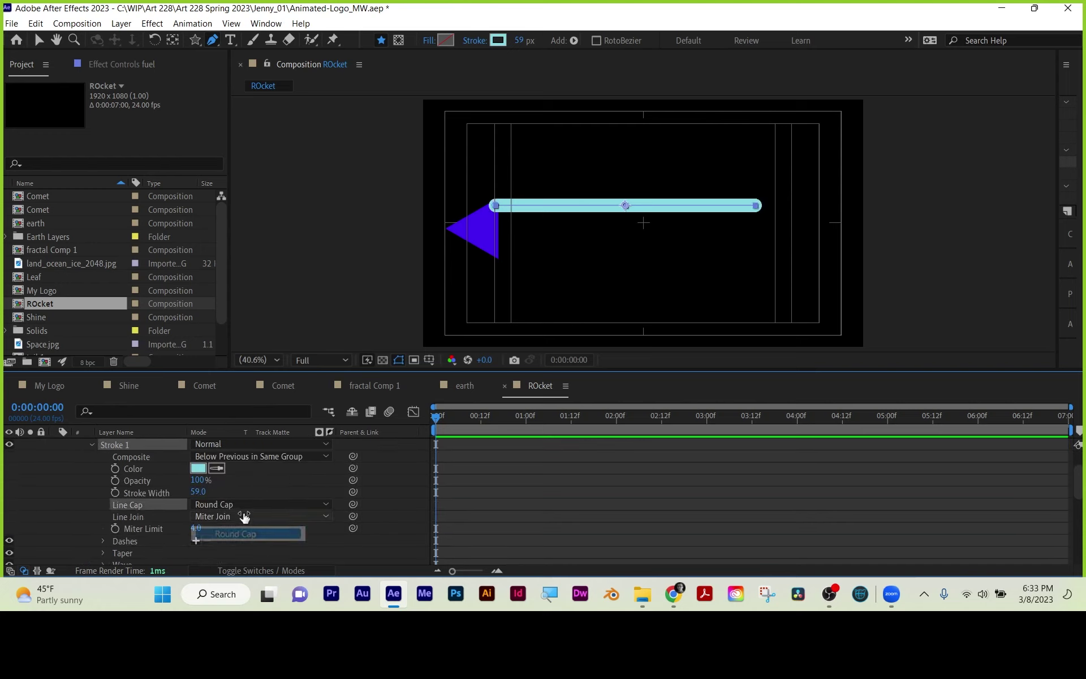
left_click(245, 516)
left_click(243, 543)
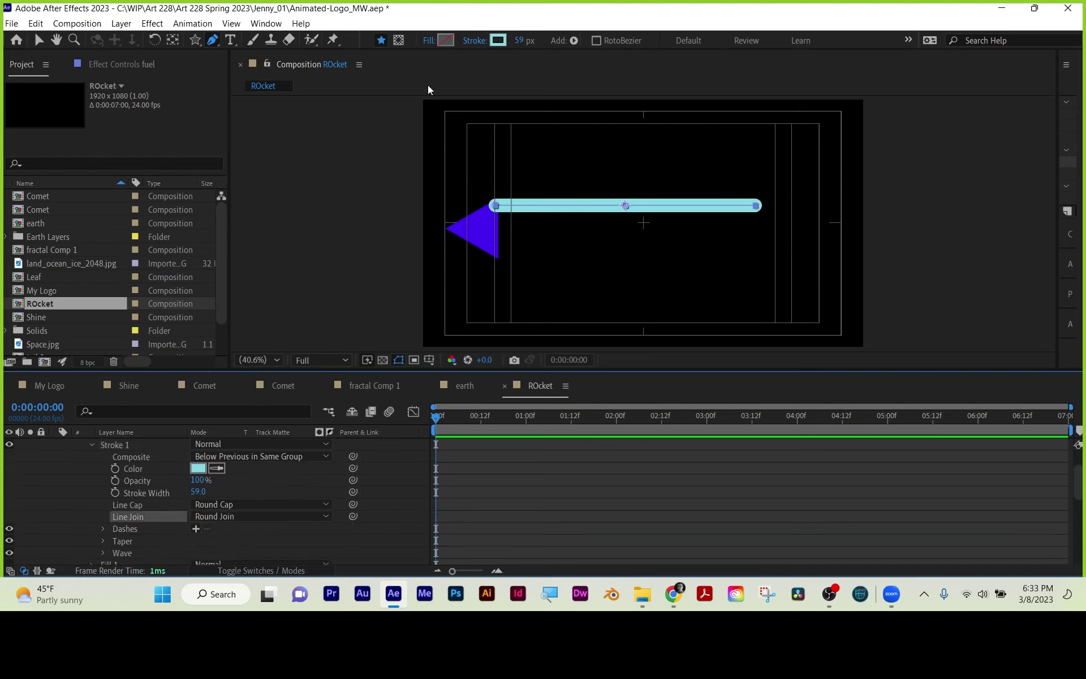
- Reduce the fuel line's stroke width to 40 px and switch to the Selection tool
left_click_drag(521, 51, 511, 49)
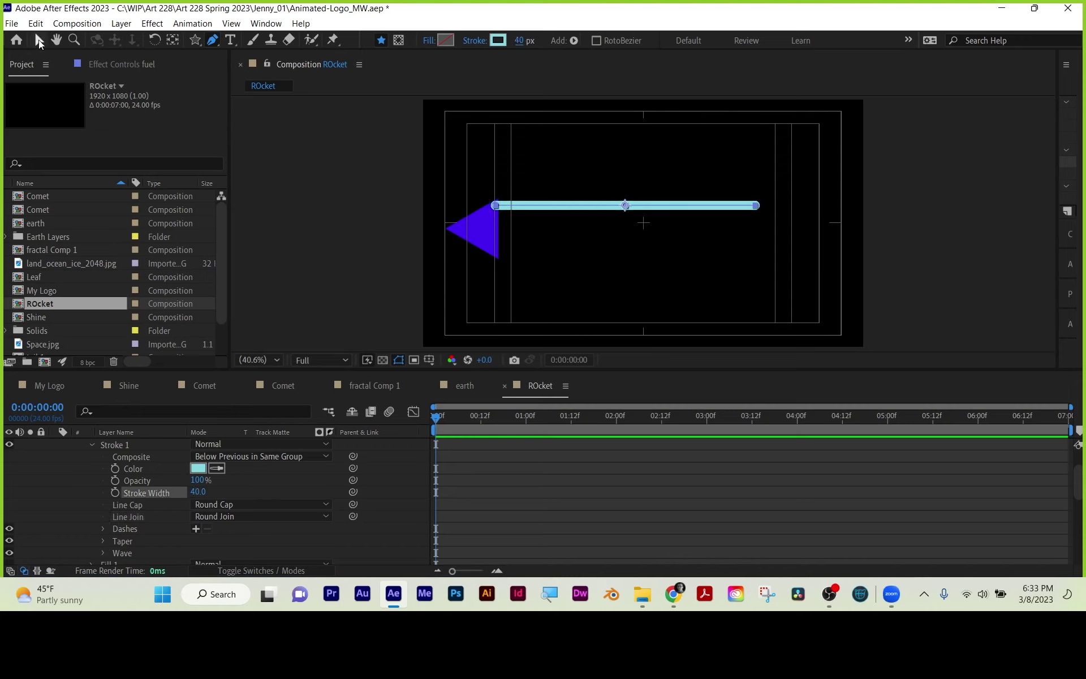
left_click(38, 40)
scroll(417, 509, "up", 3)
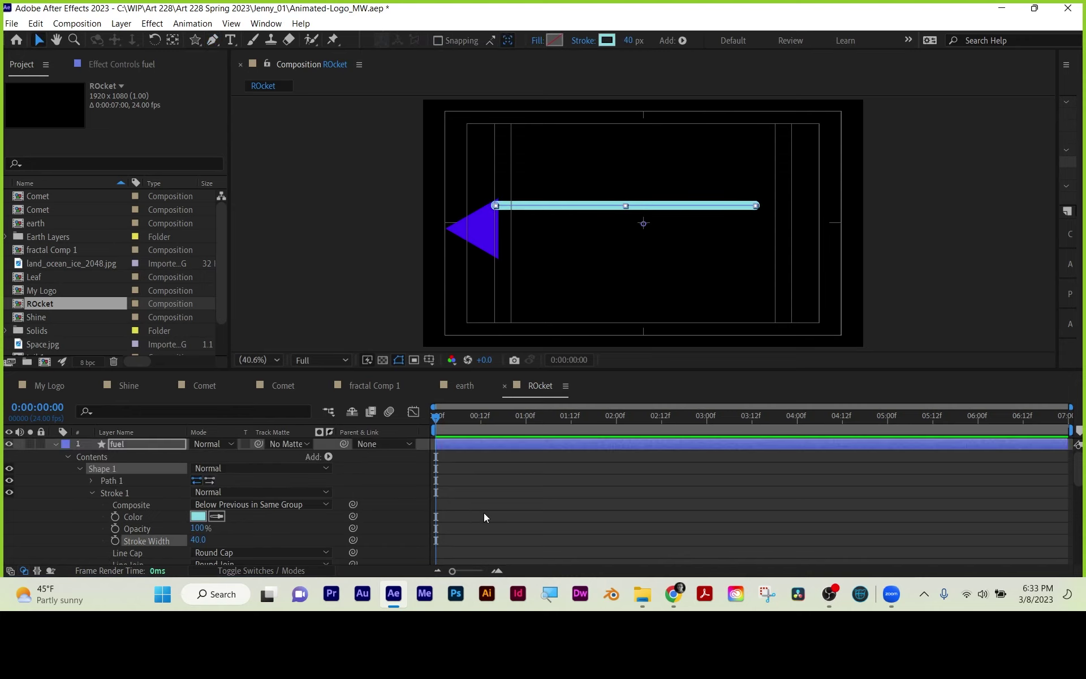
- Create nulls from the fuel layer's Path 1 with the Create Nulls From Paths script, using Points Follow Nulls
left_click(91, 492)
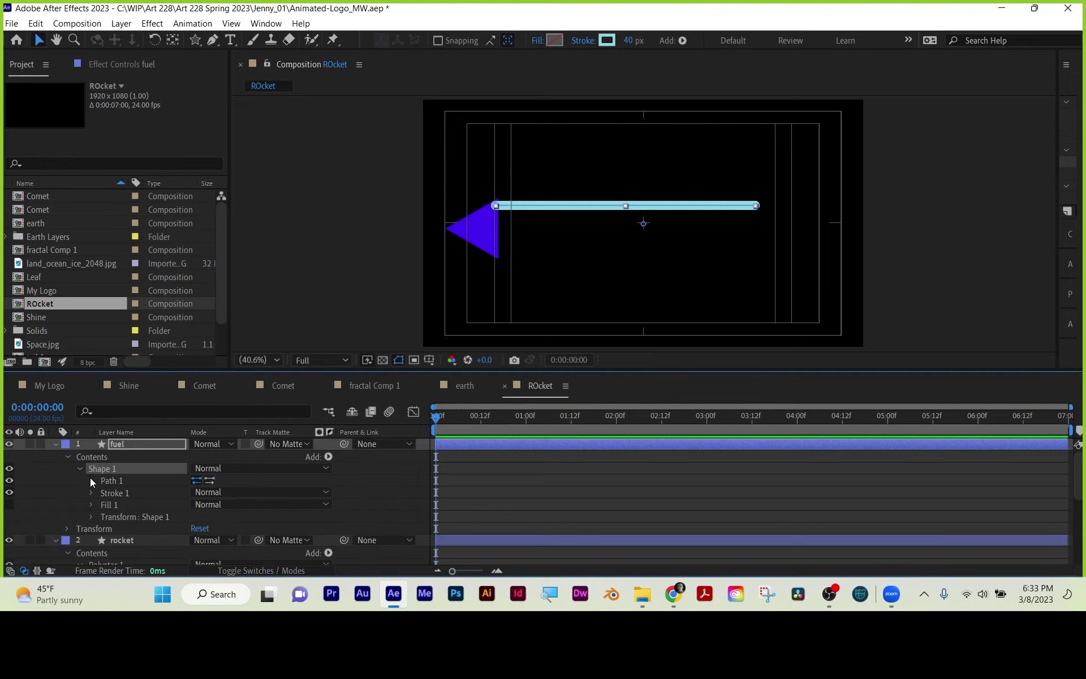
left_click(91, 481)
left_click(127, 492)
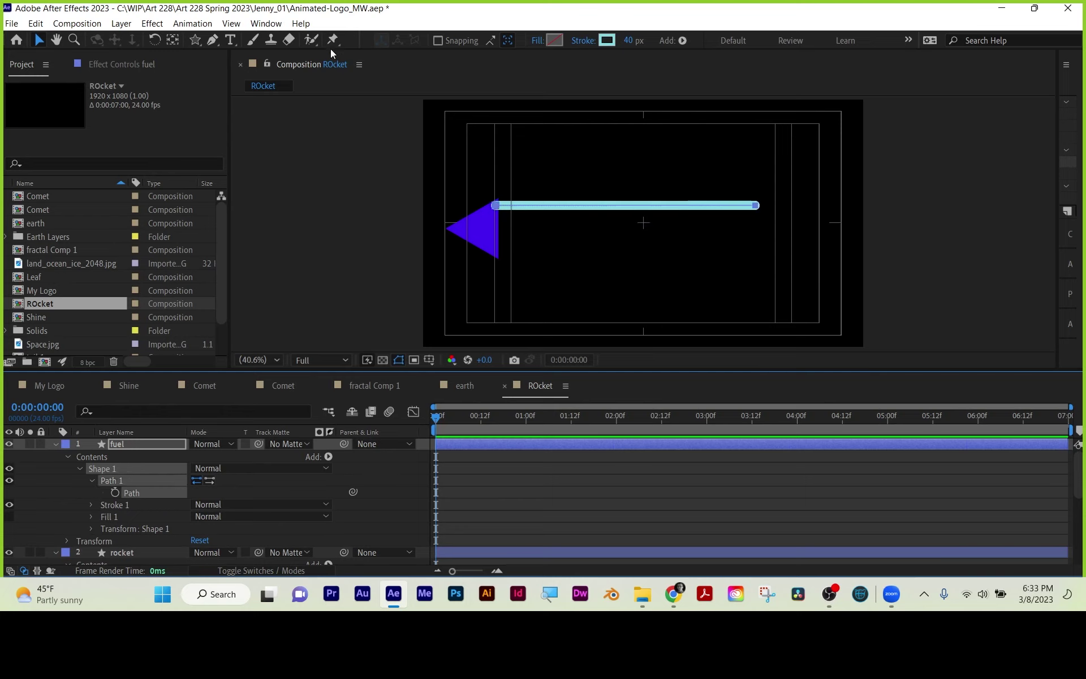
left_click(273, 25)
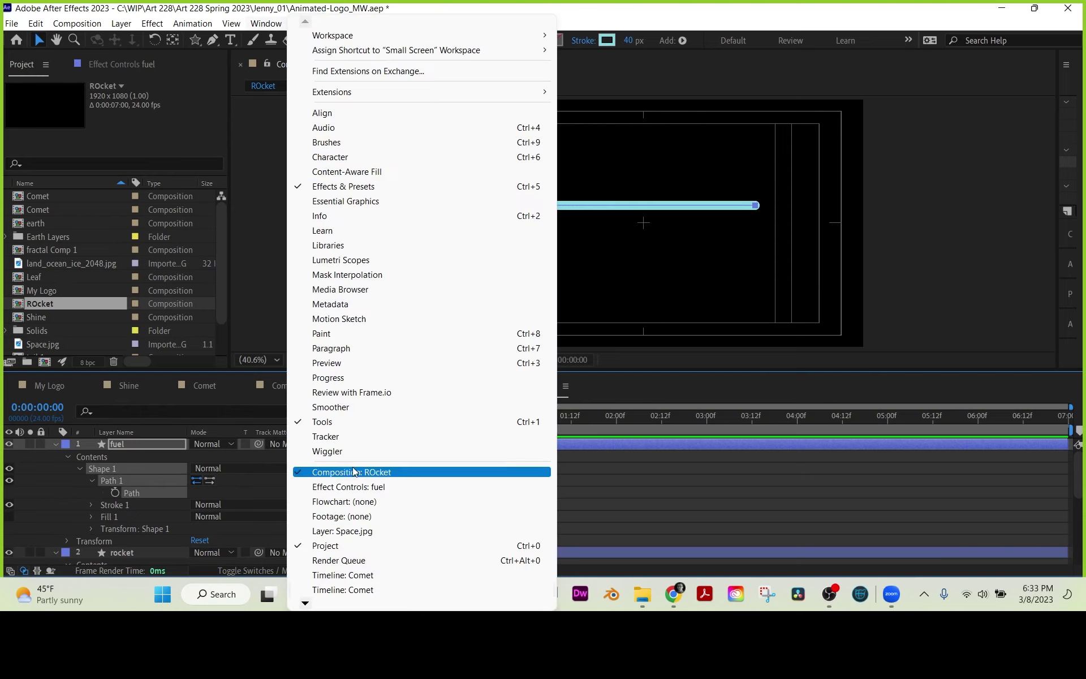
mouse_move(308, 604)
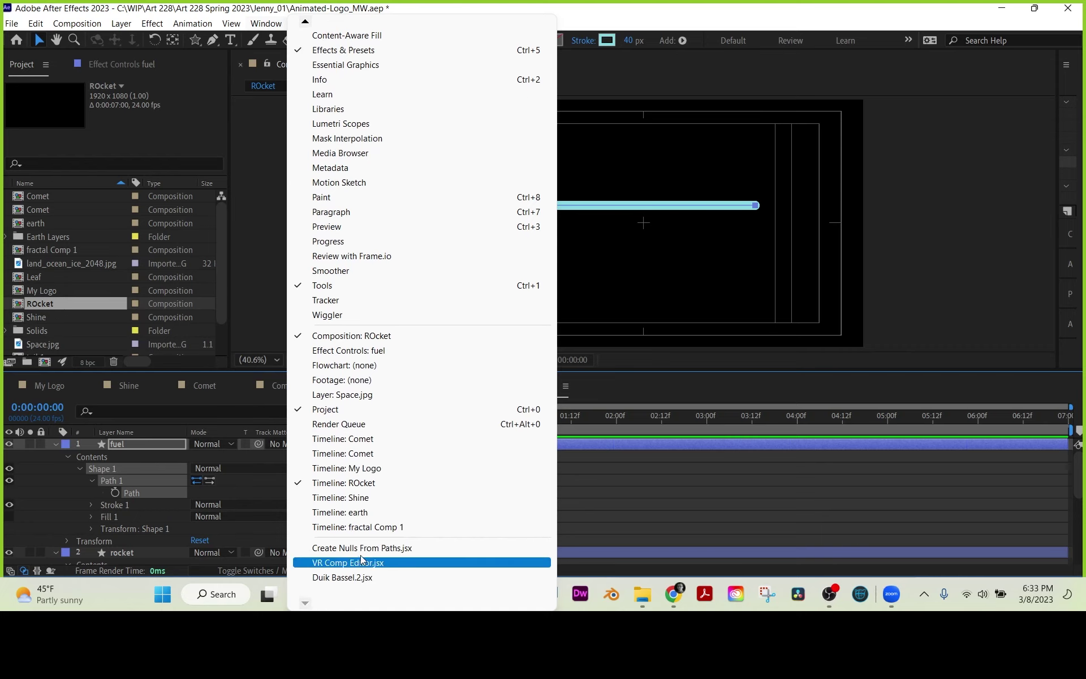
left_click(368, 550)
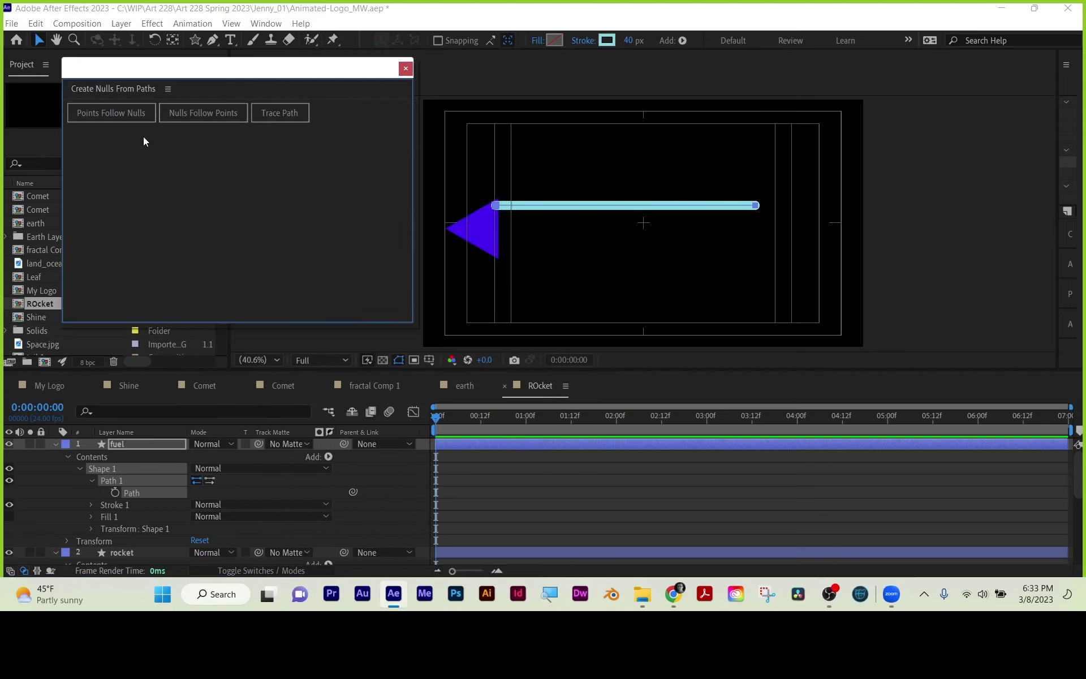
left_click(124, 111)
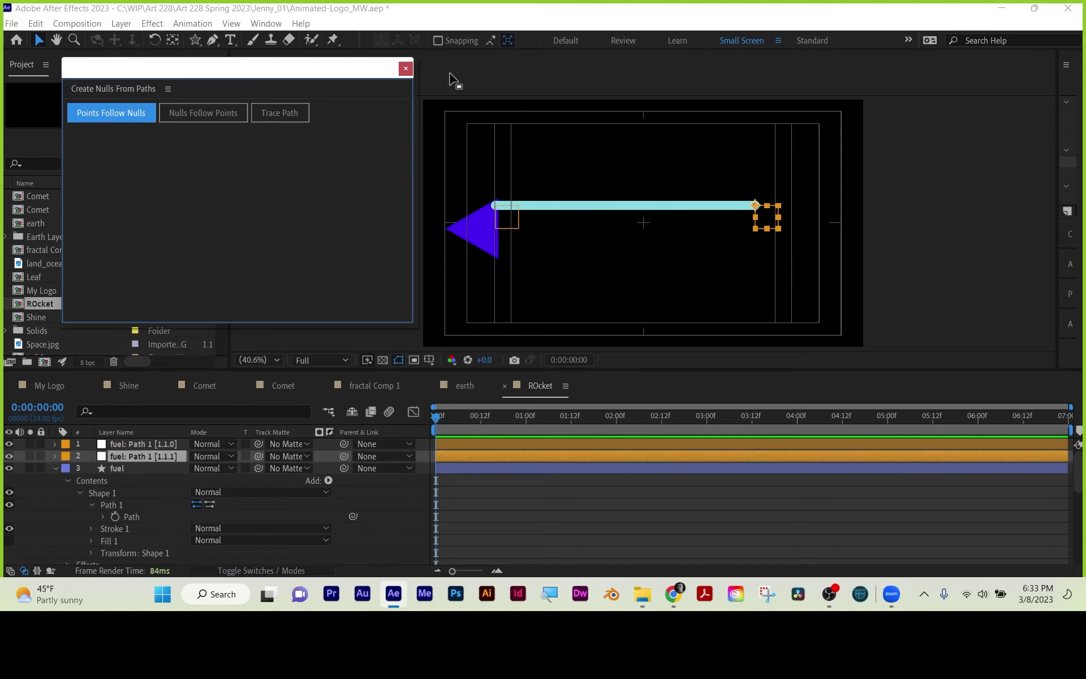
left_click(406, 69)
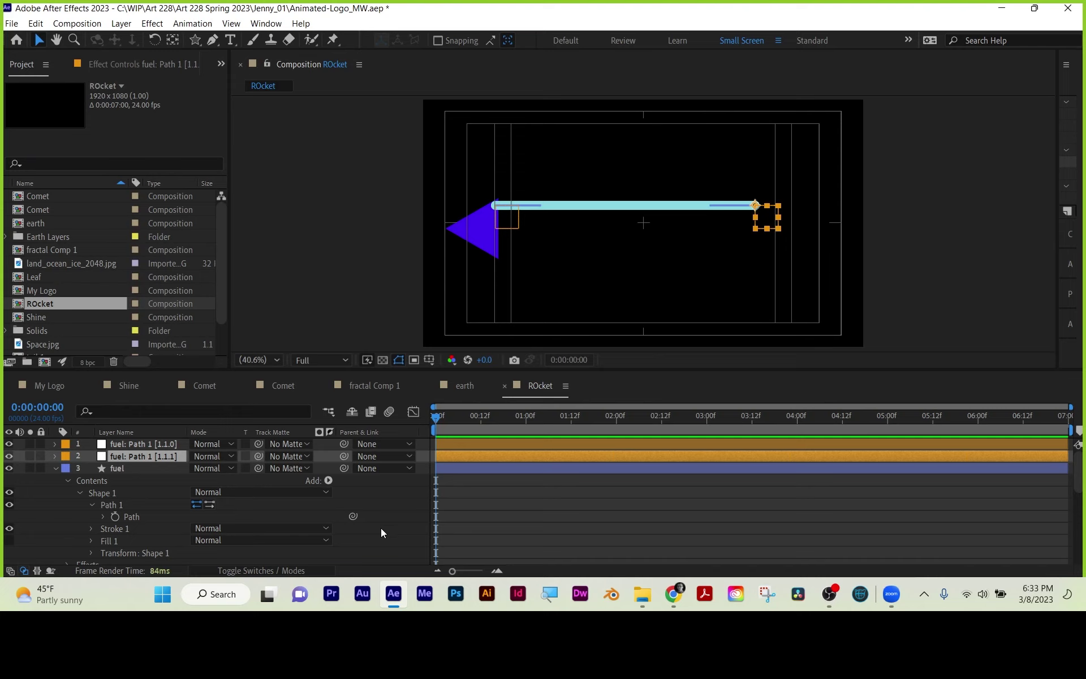
- Collapse the fuel layer and rename the null at the fuel line's free end as "nmull tail"
left_click(56, 468)
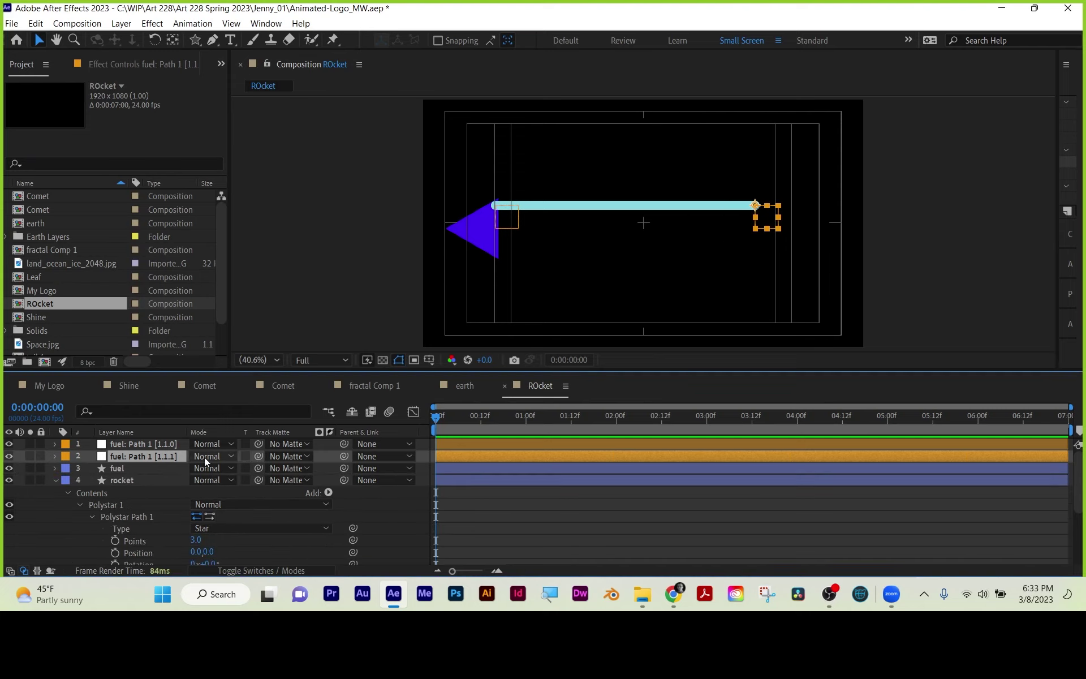
key("Return")
type("nmull tail")
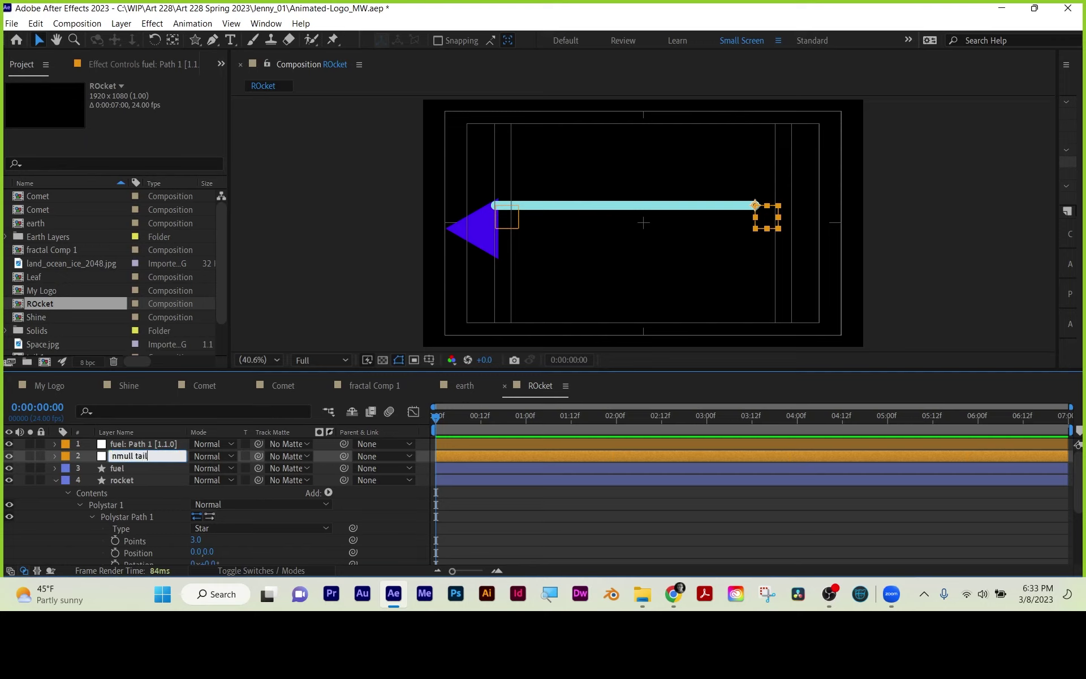
key("Return")
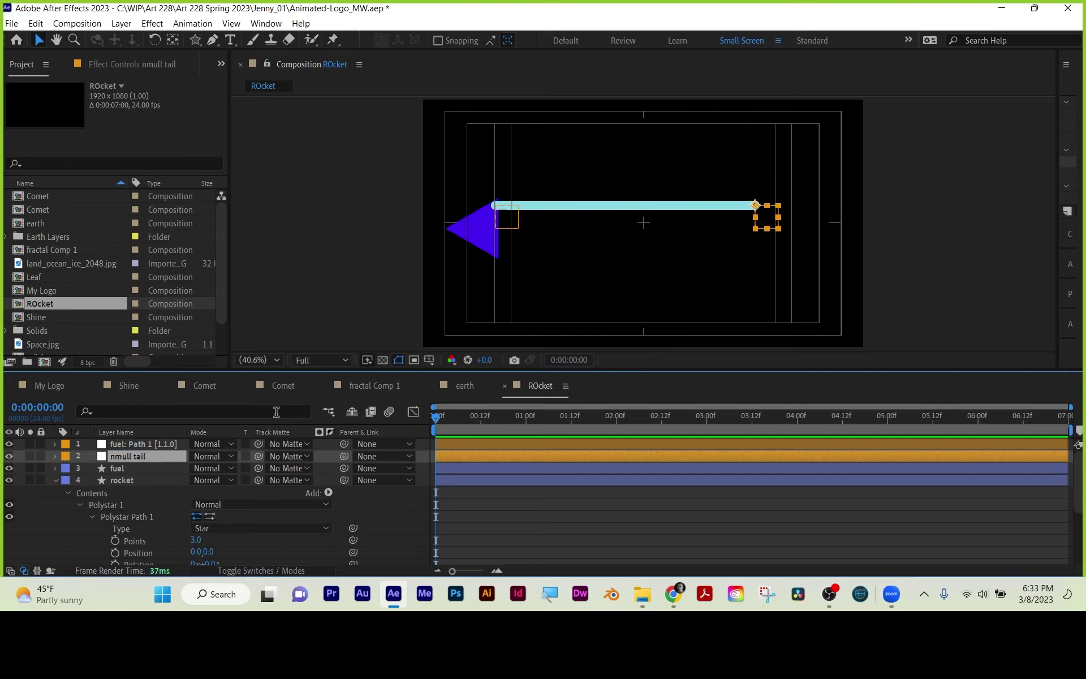
- Rename the null at the rocket end of the fuel line as "null head"
left_click(159, 445)
key("Return")
type("null he")
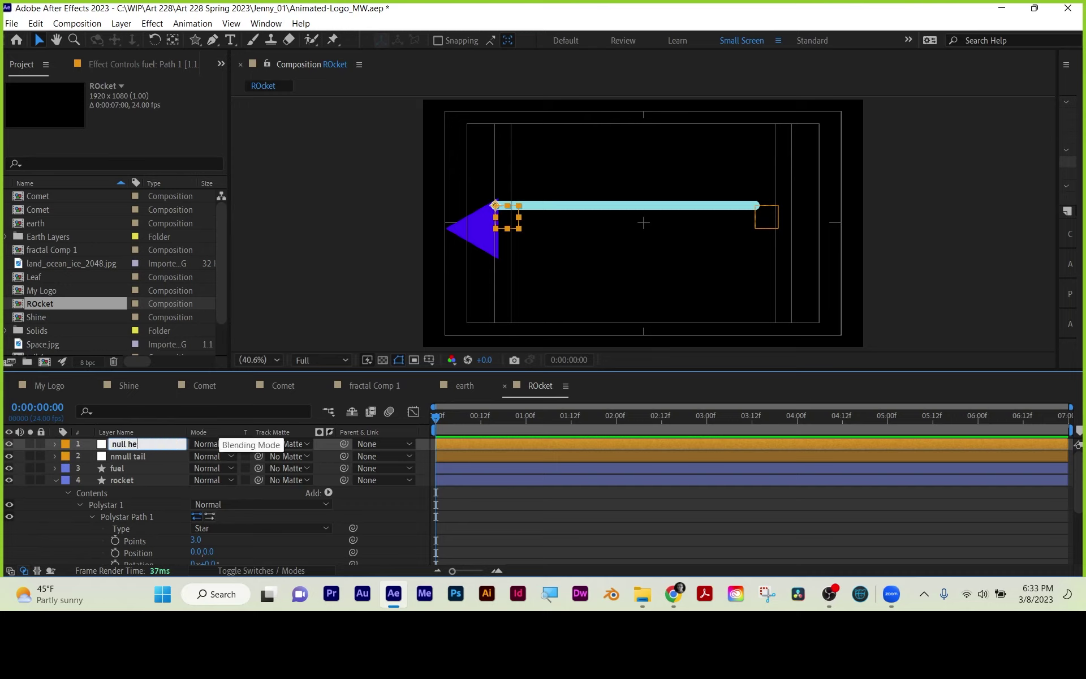
type("ad")
key("Return")
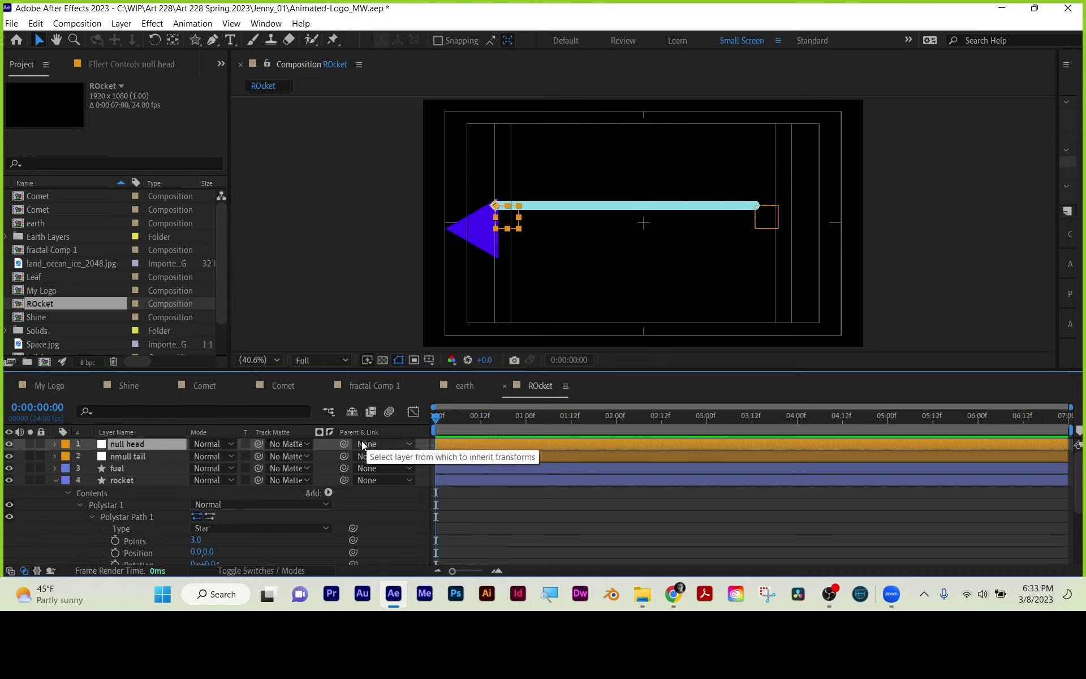
- Parent the null head layer to the rocket layer and move the rocket horizontally to an X position of 504.5
left_click_drag(343, 443, 128, 483)
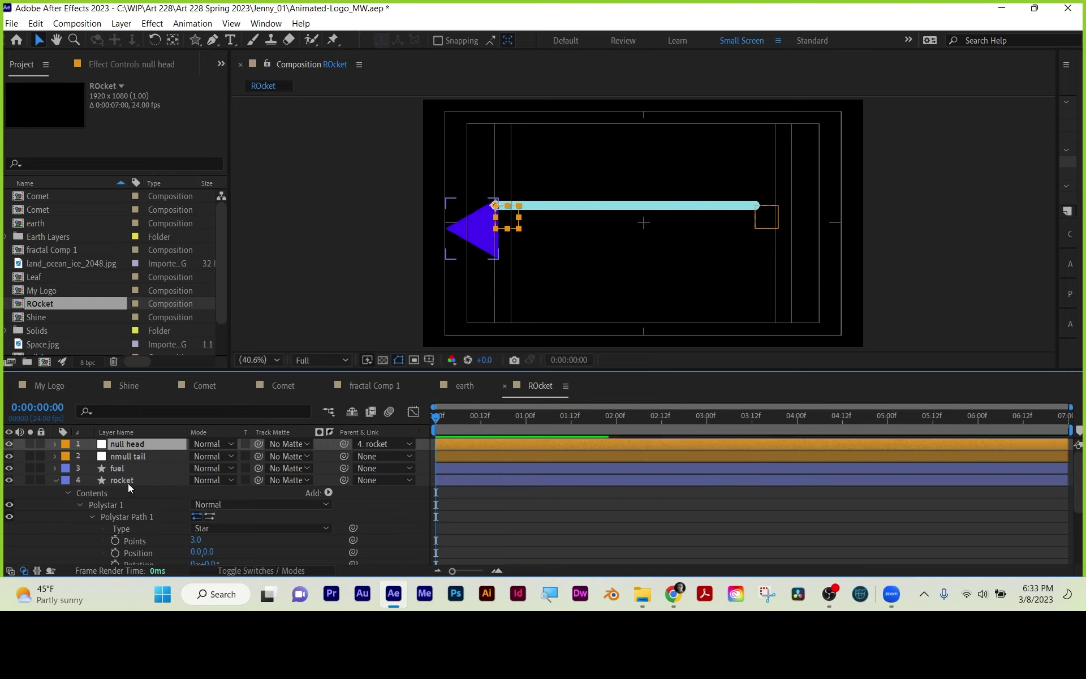
left_click(127, 481)
key("p")
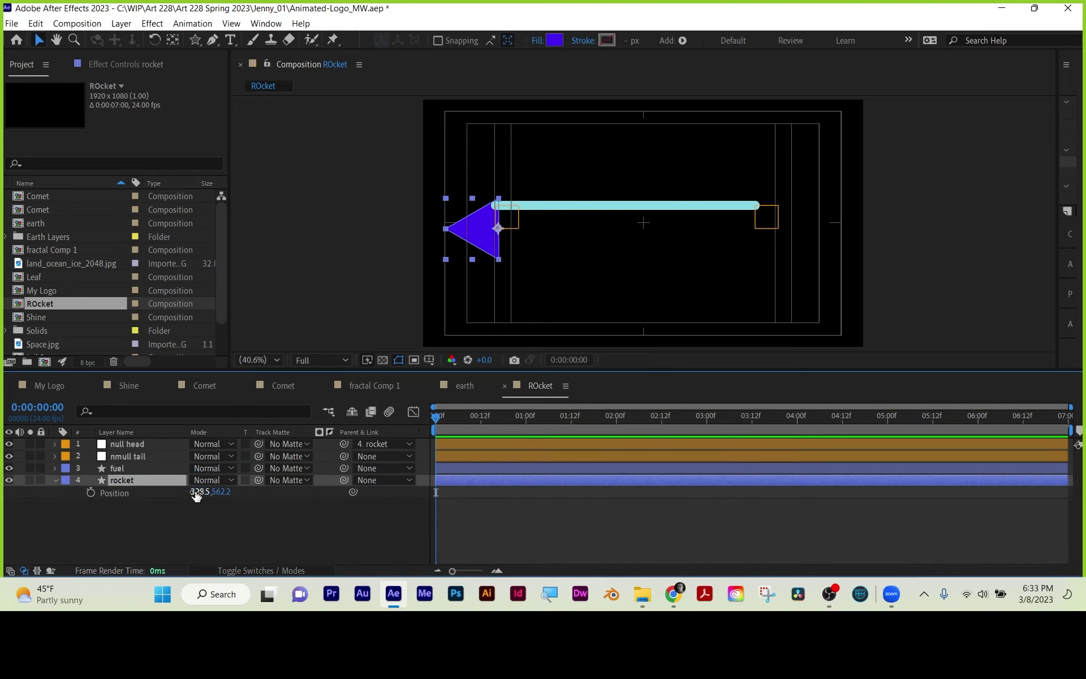
left_click_drag(196, 495, 316, 463)
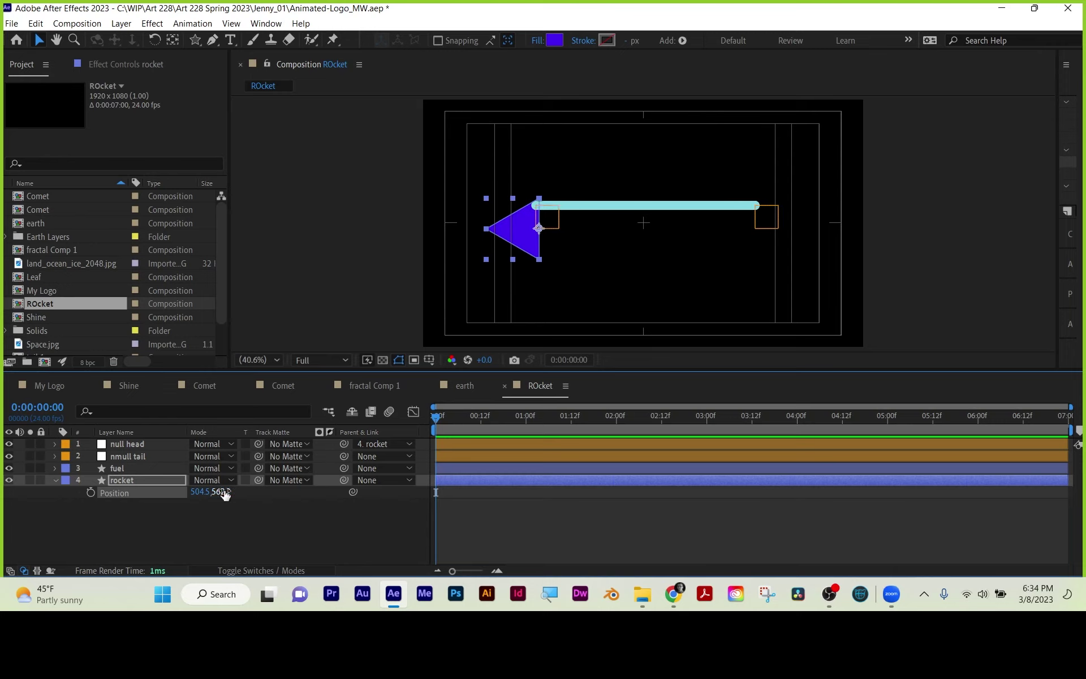
left_click_drag(222, 492, 237, 447)
key("ctrl+z")
- Separate the nmull tail layer's Position into X and Y dimensions, and undo a trial shift of its X Position
left_click(138, 456)
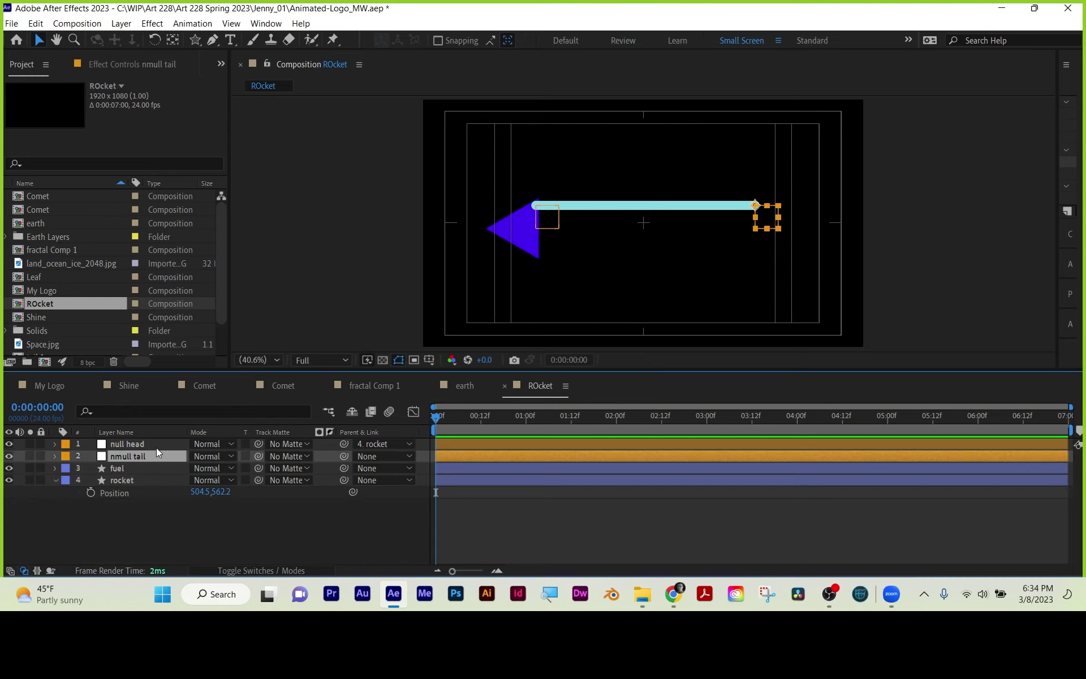
key("p")
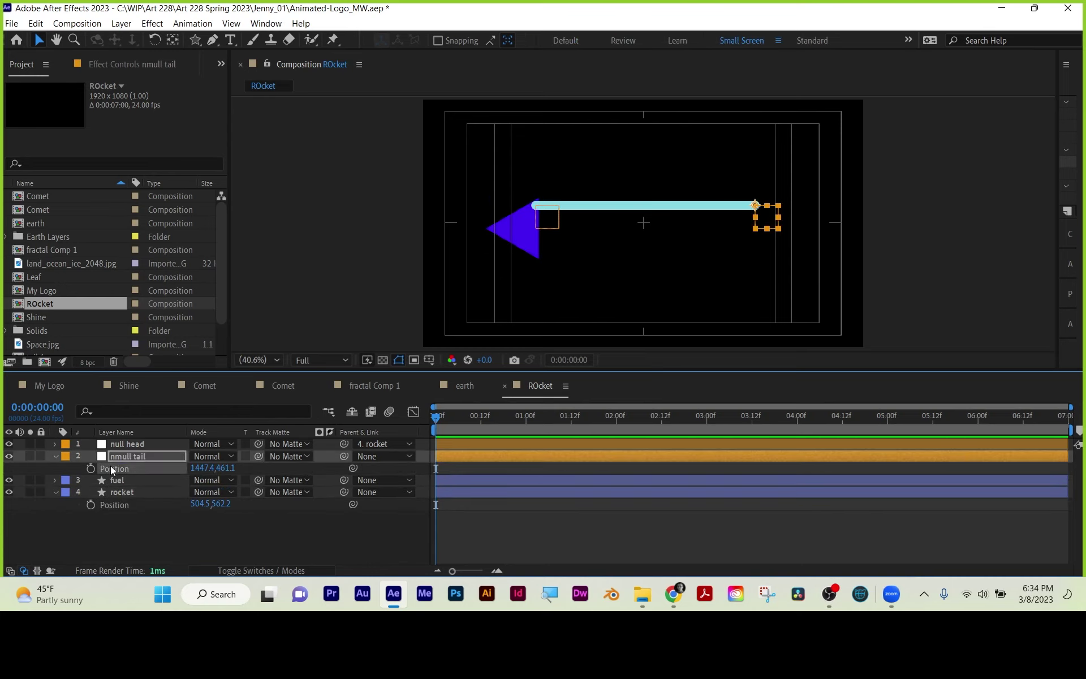
right_click(110, 467)
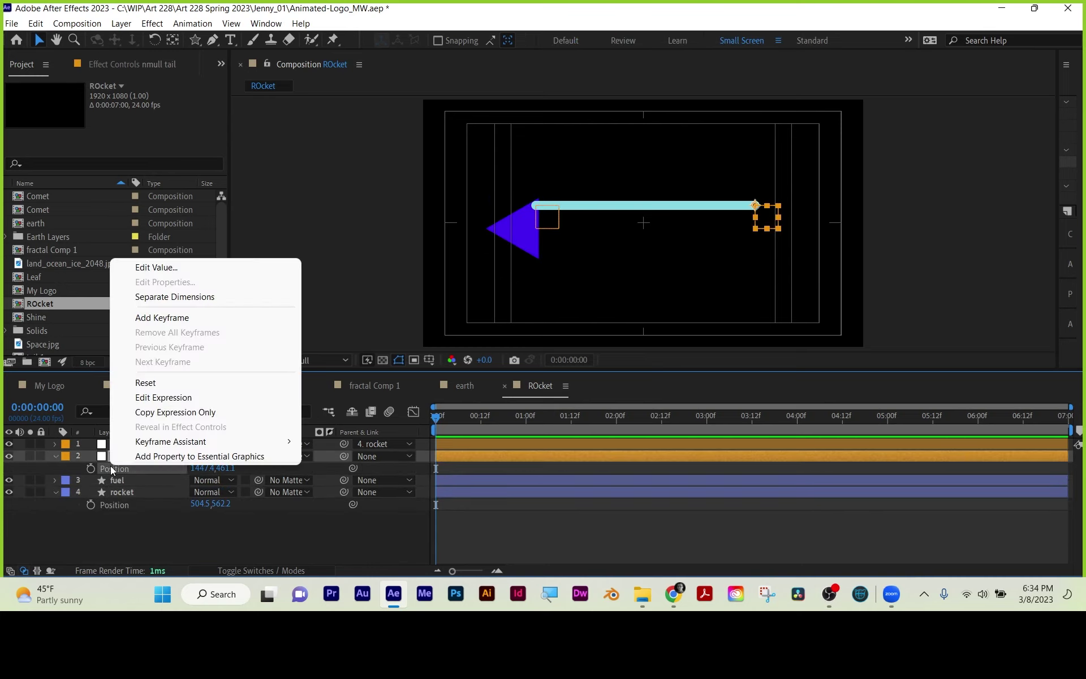
left_click(182, 300)
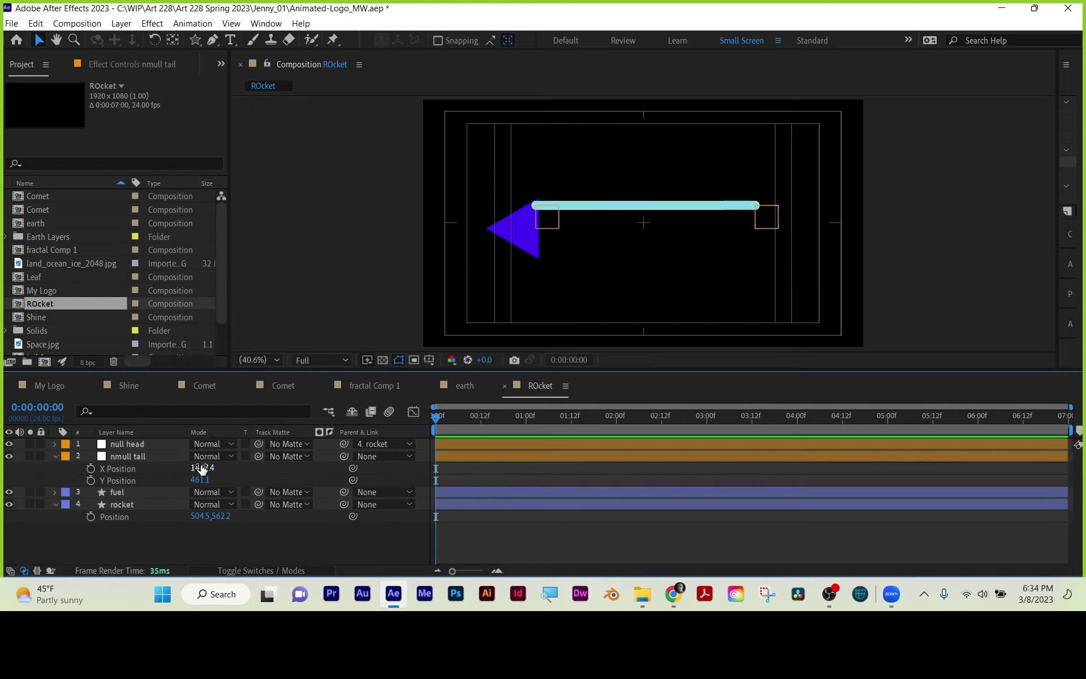
left_click_drag(202, 467, 226, 460)
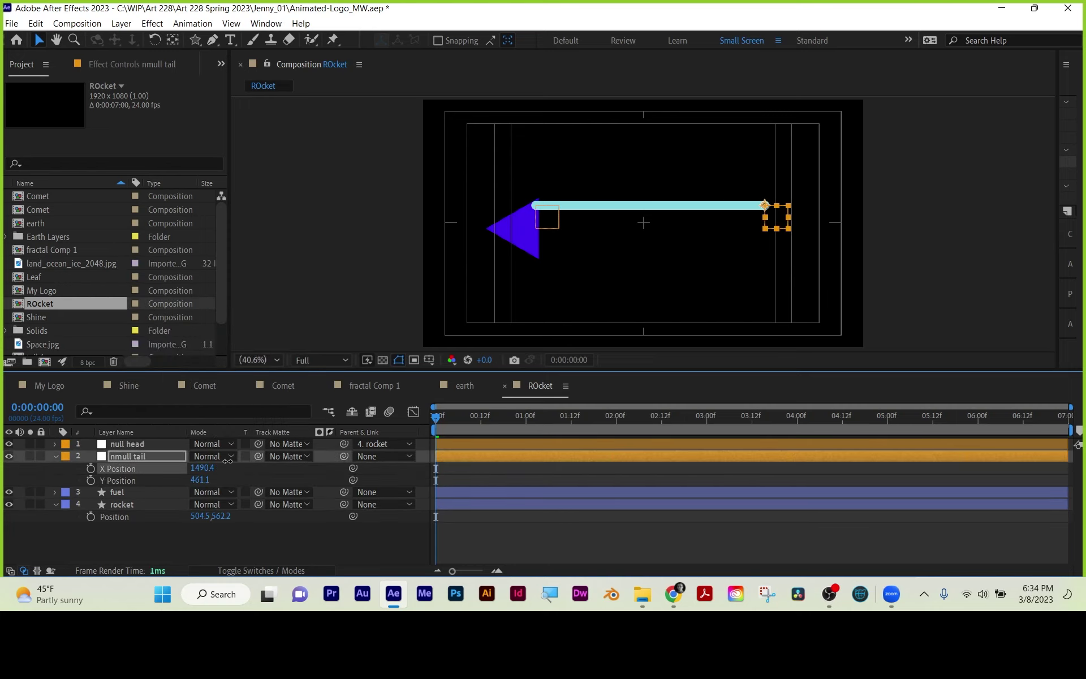
key("ctrl+z")
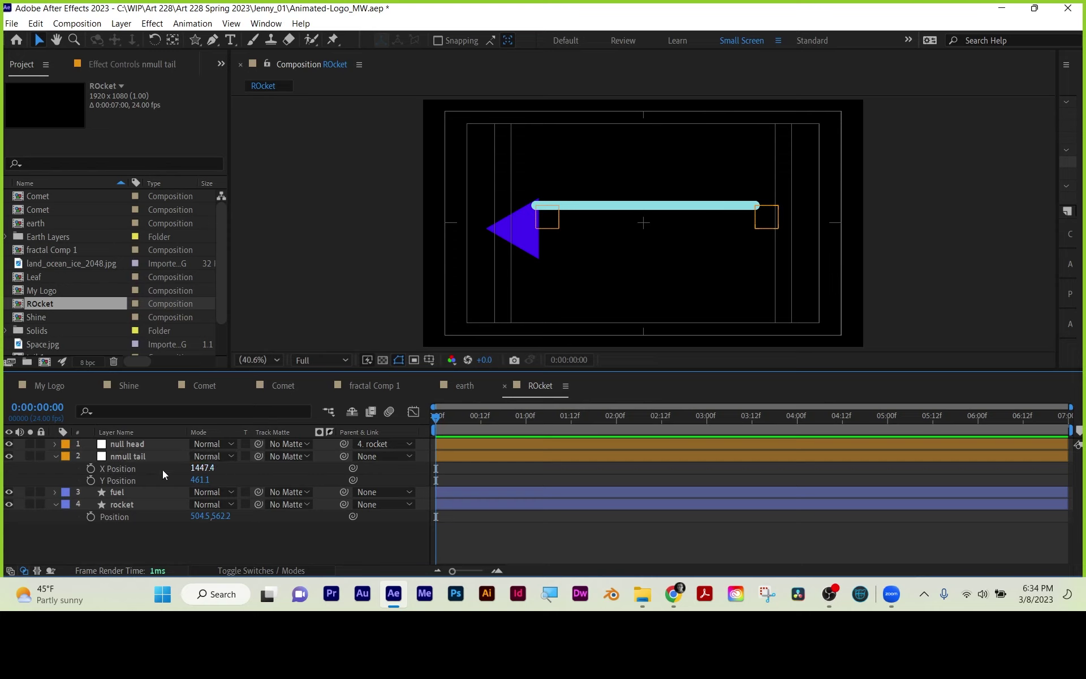
- Add the expression wiggle(9,115) to the nmull tail layer's X Position and preview the animation
left_click(90, 469, "alt")
type("After Effects must have keyframes selected from one layer in order to export them as text.")
left_click(532, 482)
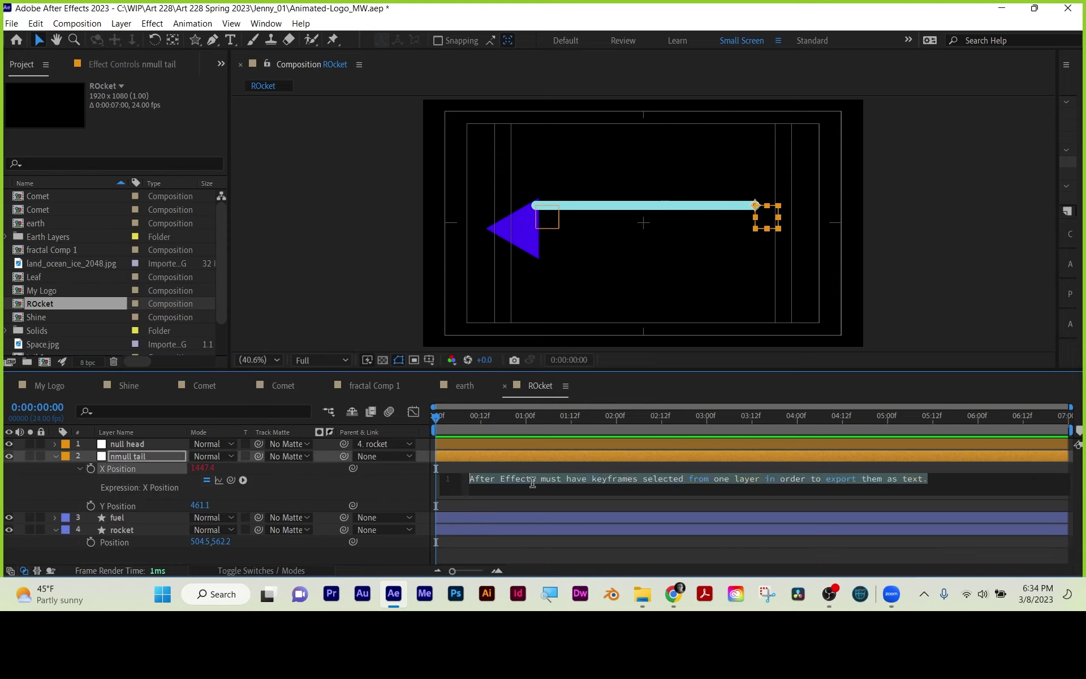
type("wig")
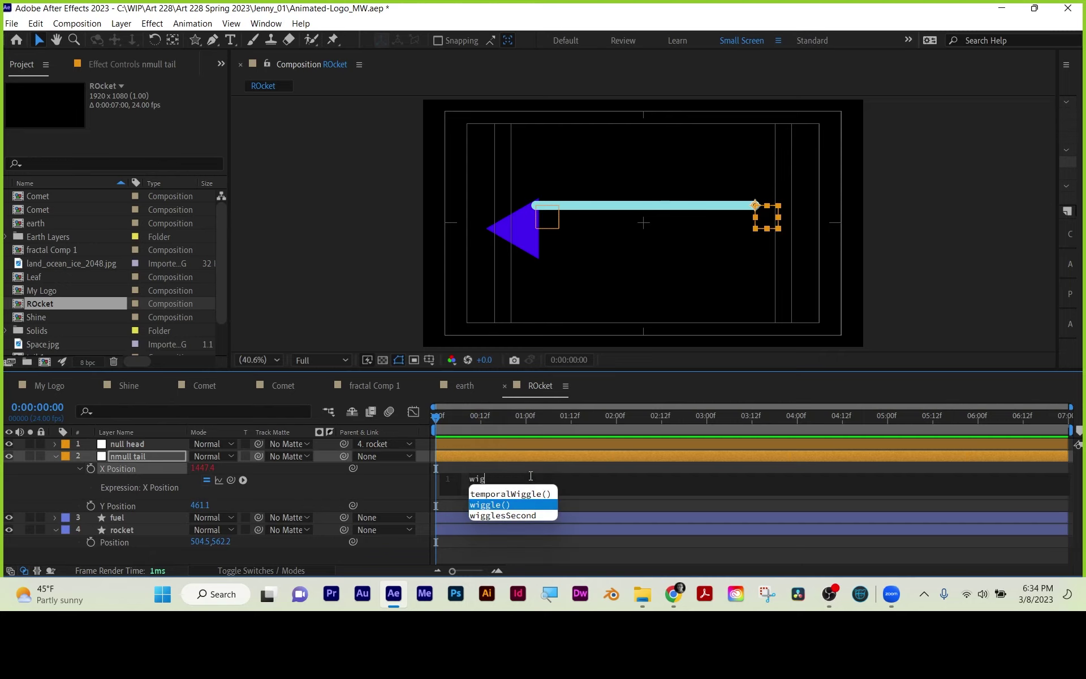
key("Escape")
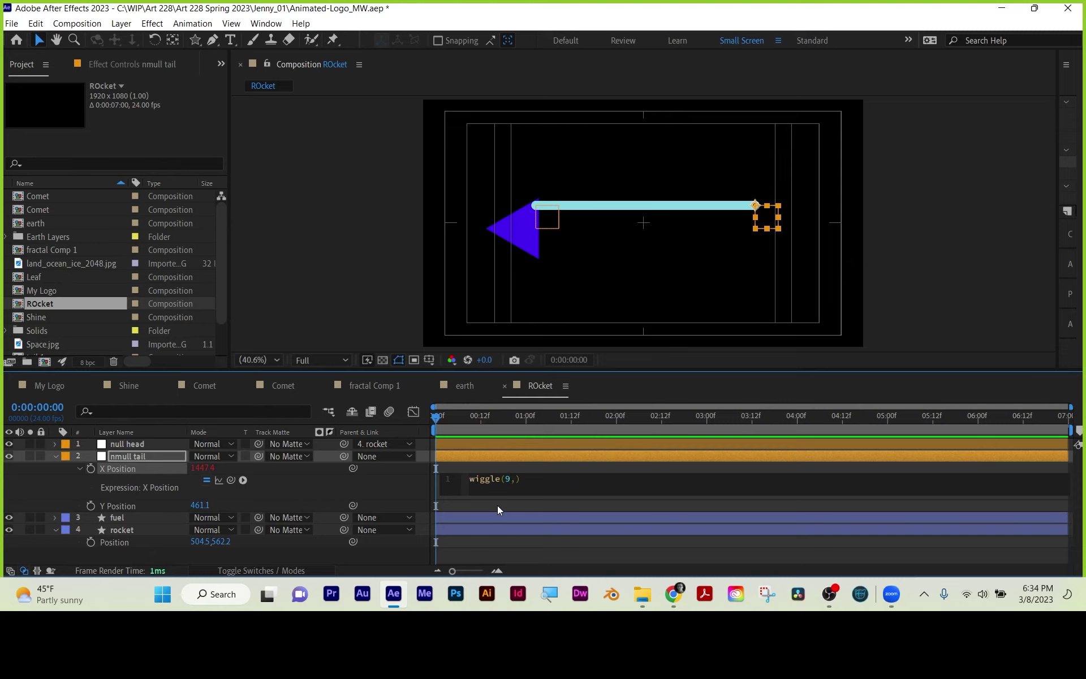
left_click(539, 502)
key("space")
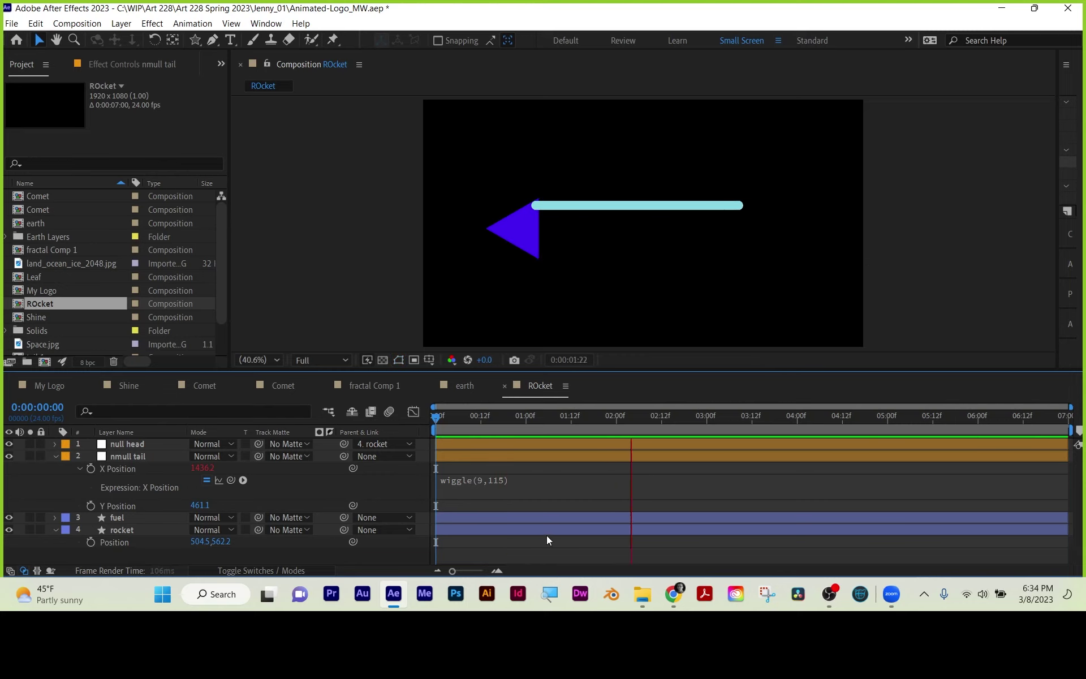
- Reorder the layers so rocket is on top with fuel directly below it and above both nulls, and preview from the start
left_click(485, 514)
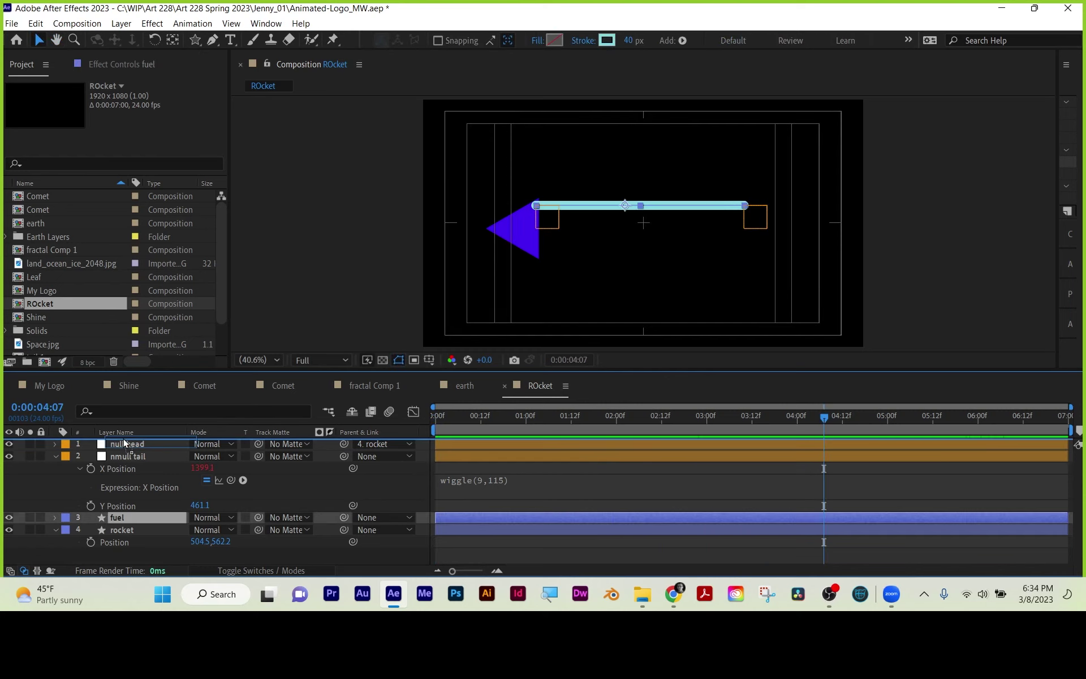
left_click_drag(125, 444, 125, 442)
left_click_drag(469, 420, 415, 415)
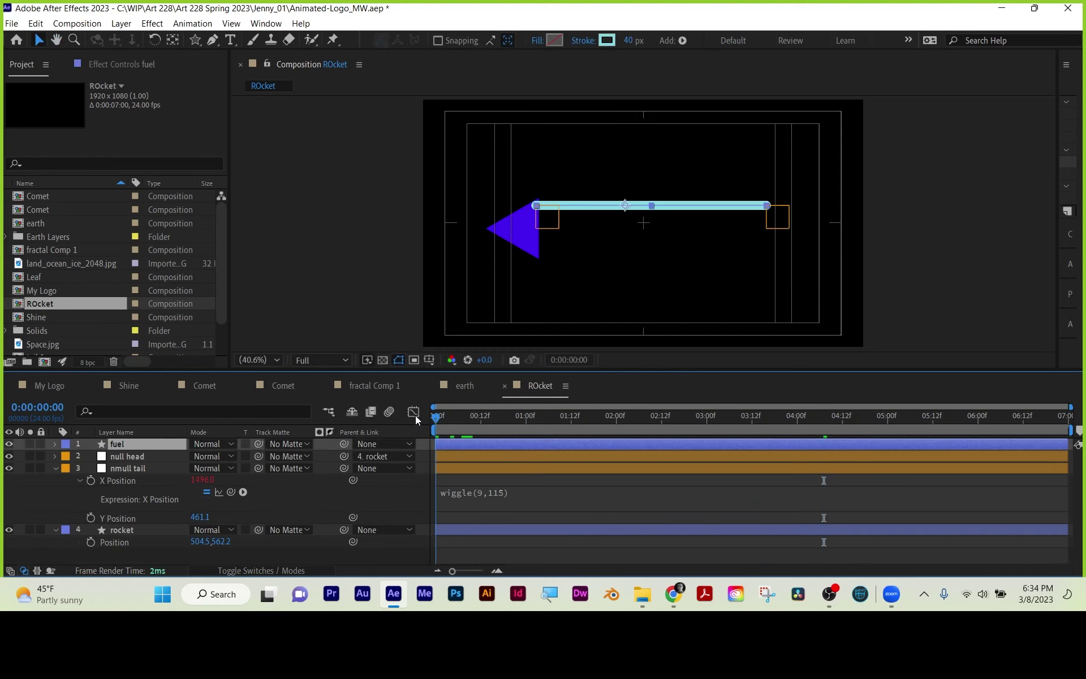
left_click_drag(116, 526, 133, 440)
key("space")
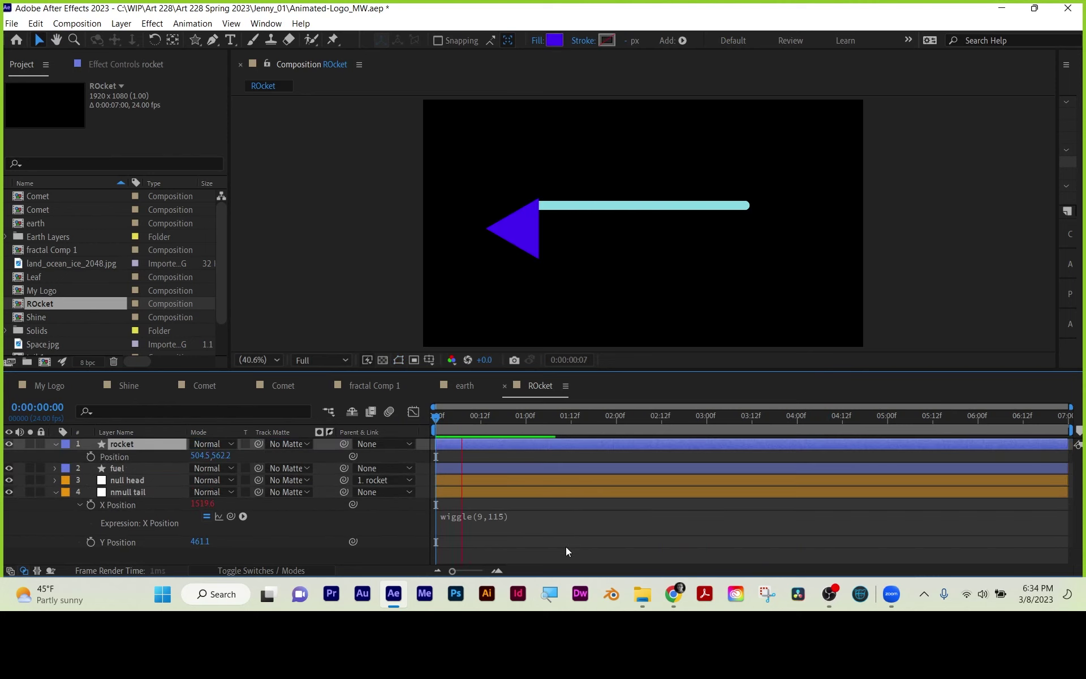
key("space")
left_click(124, 467)
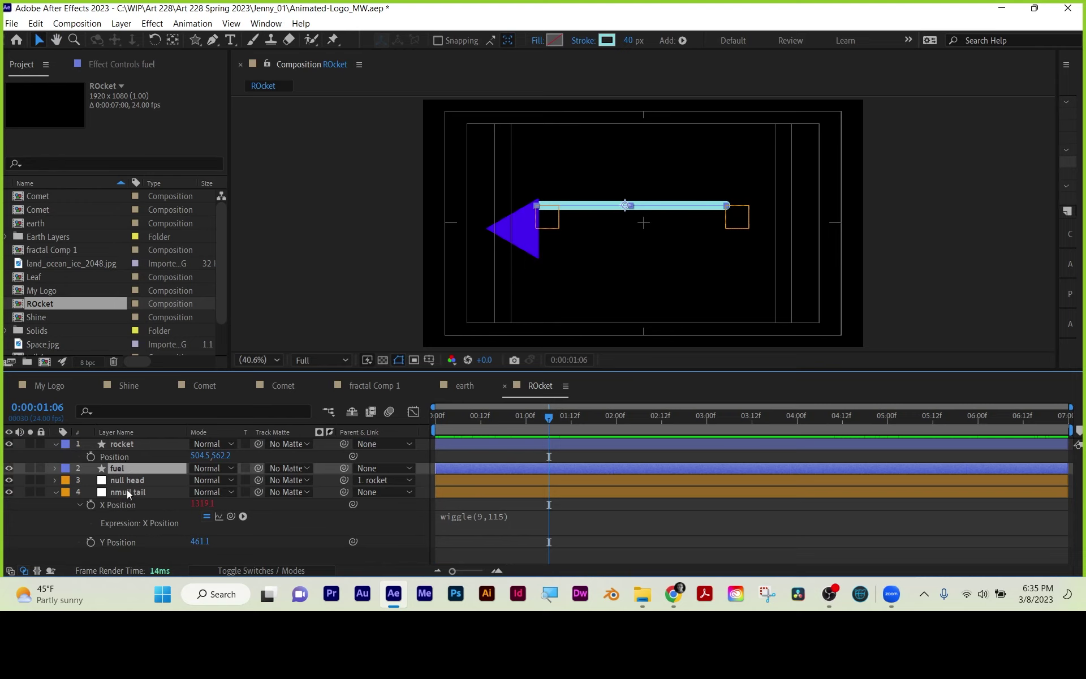
- Pre-compose the fuel, null head and nmull tail layers as fuel PC, moving all attributes into the new composition
left_click(126, 491, "shift")
right_click(126, 488)
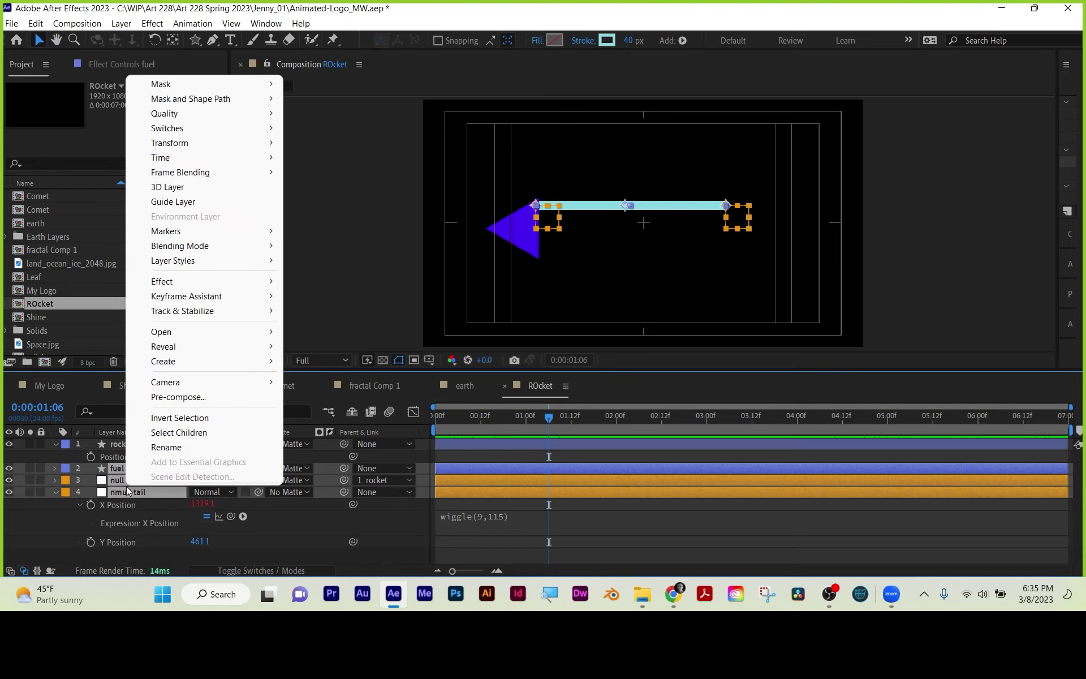
left_click(182, 396)
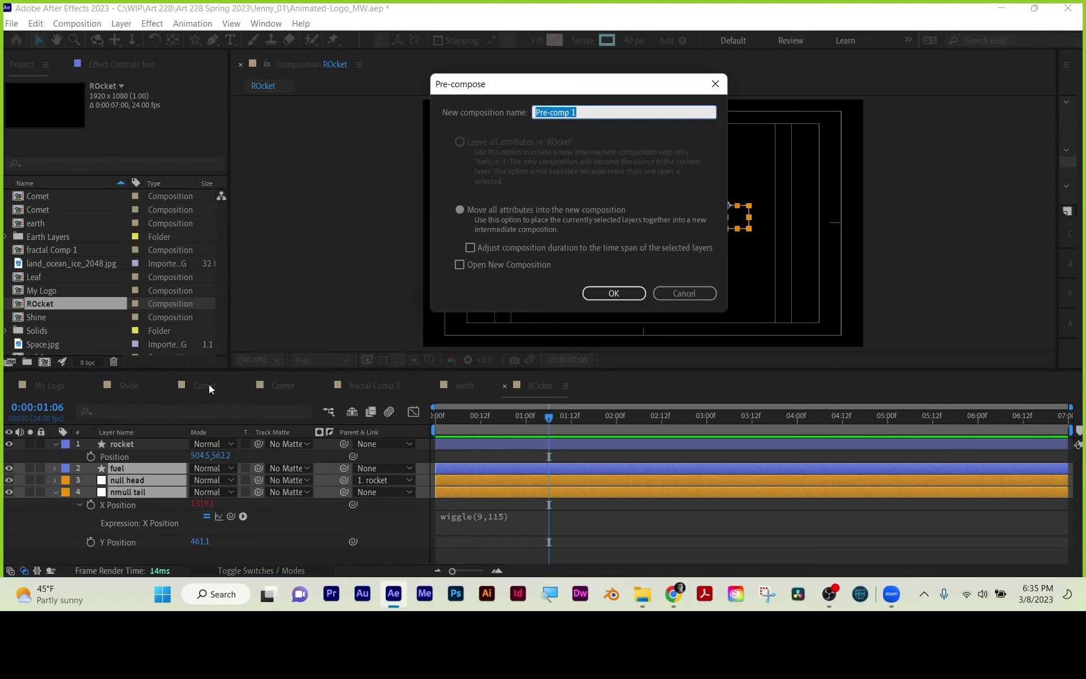
type("fuel PC")
left_click(526, 206)
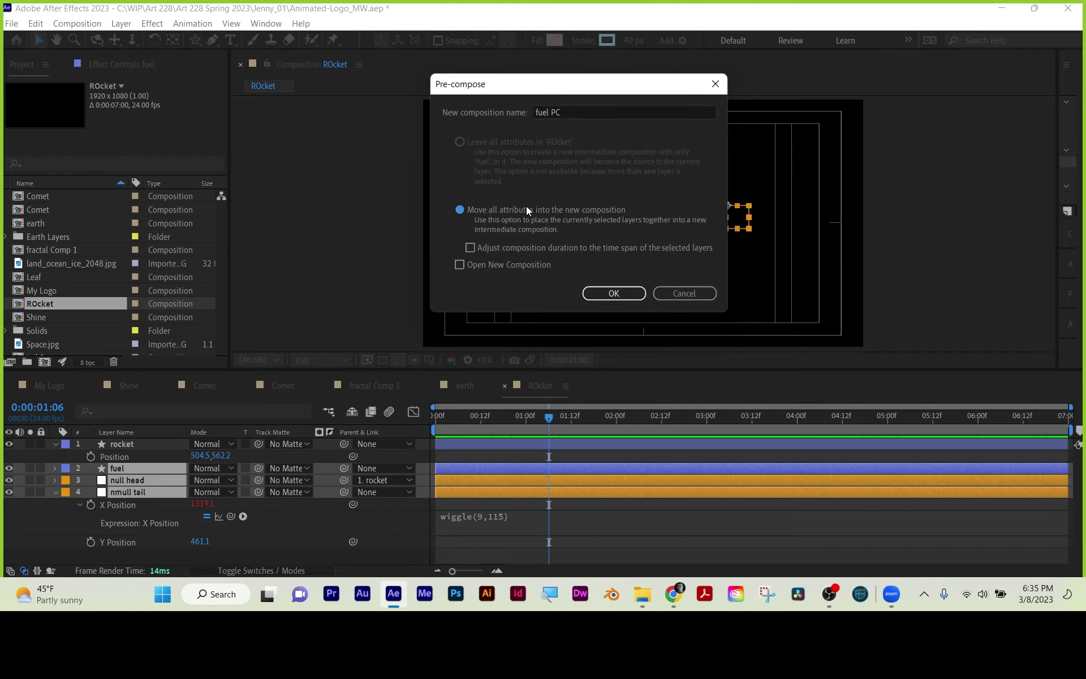
left_click(626, 293)
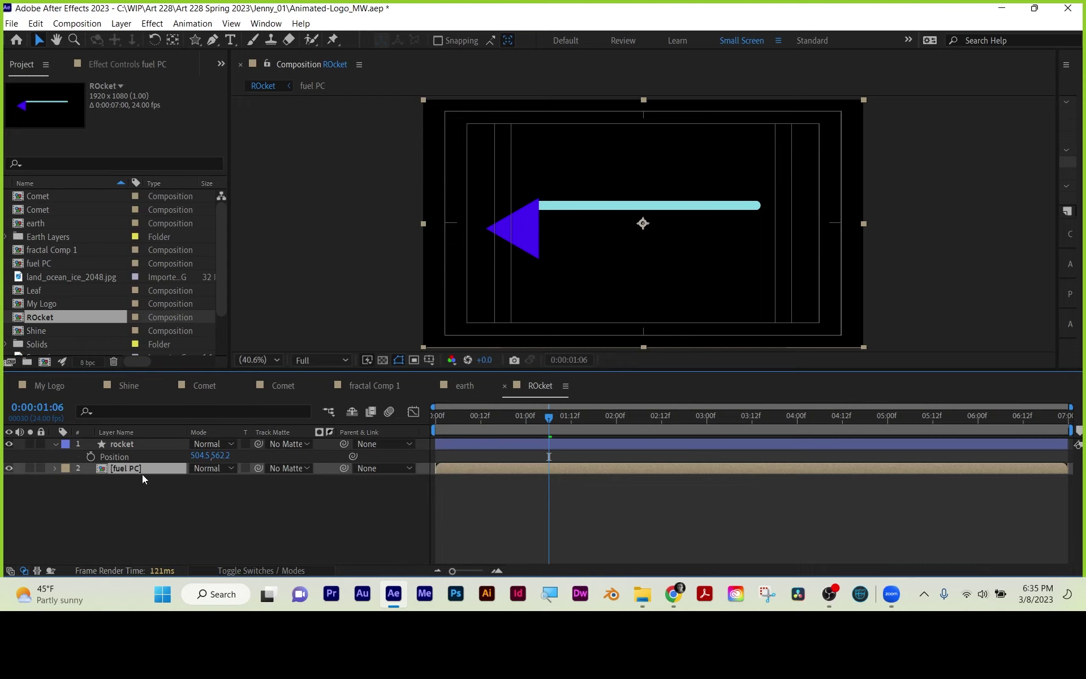
- Duplicate the fuel PC composition in the project and add the copy to ROcket directly beneath the fuel PC layer
scroll(95, 291, "down", 2)
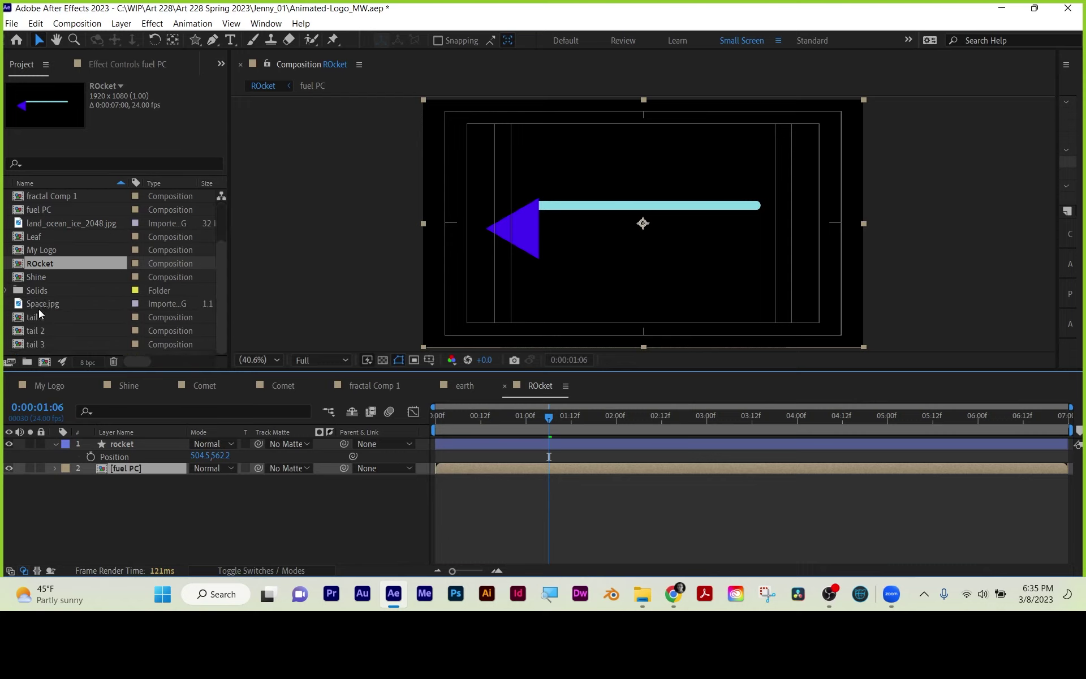
scroll(34, 283, "up", 2)
left_click(35, 263)
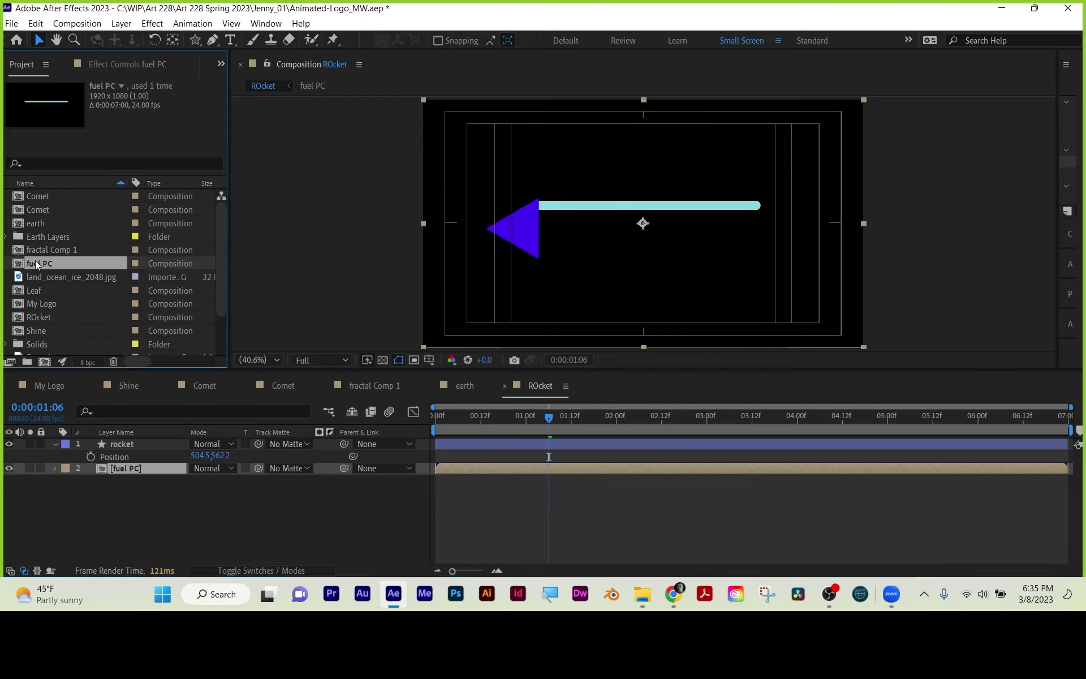
key("ctrl+d")
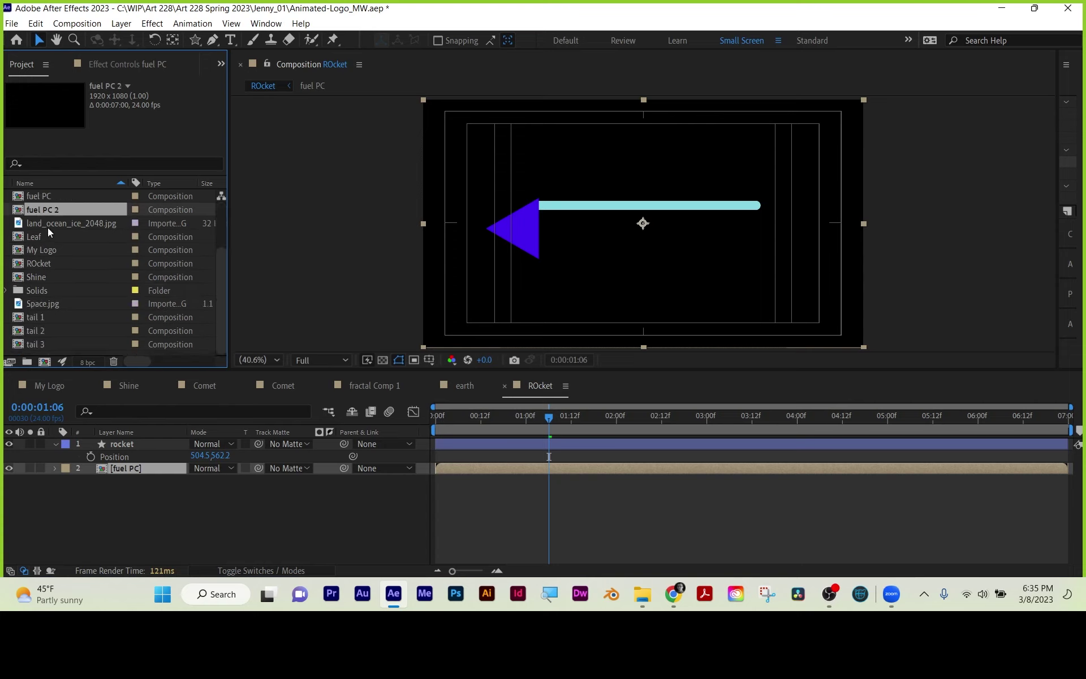
left_click_drag(46, 209, 131, 502)
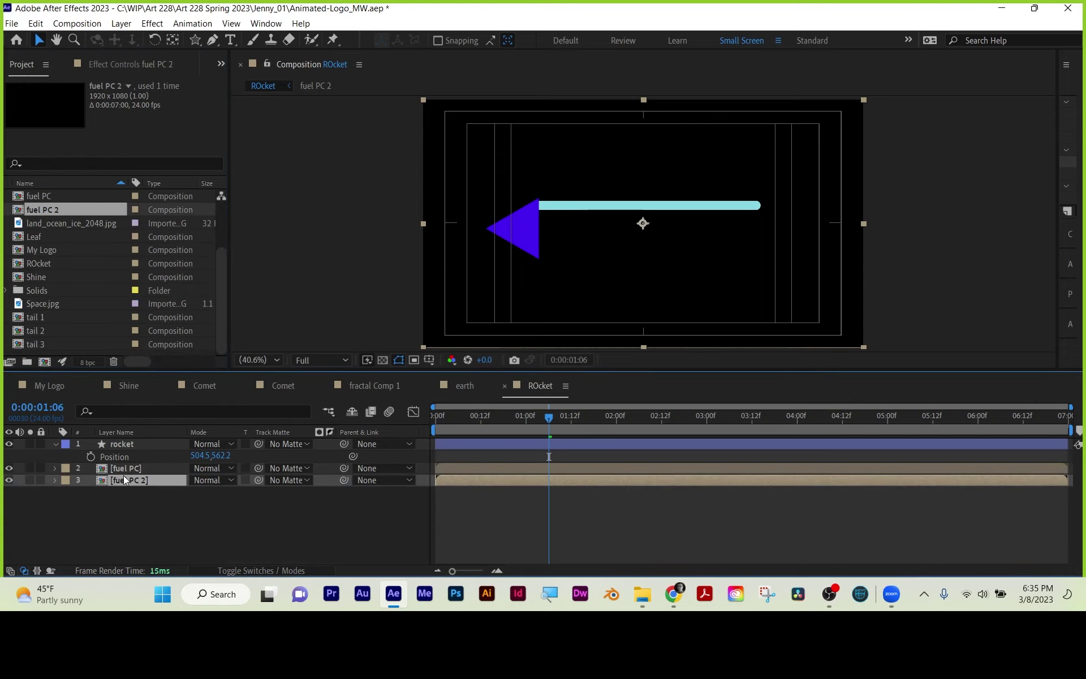
- Nudge the fuel PC 2 layer straight down so its trail lies directly beneath the first fuel trail
key("shift+Down")
key("shift+Down")
key("shift+Down")
key("shift+Down")
key("shift+Down")
key("shift+Down")
key("shift+Up")
key("shift+Up")
key("shift+Up")
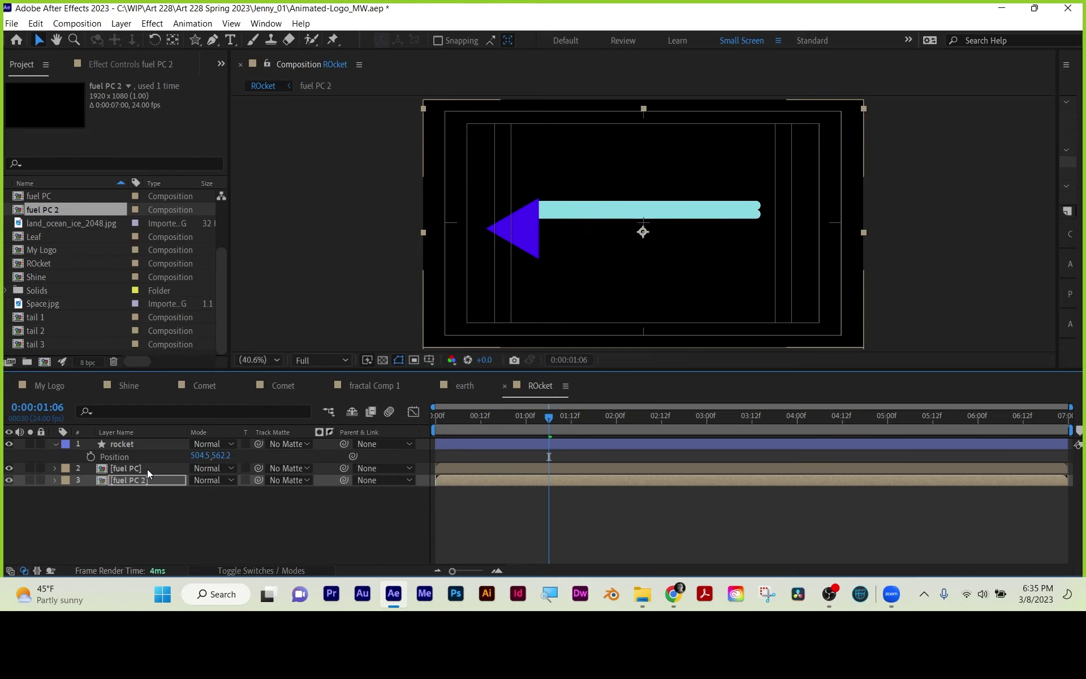
- Open the fuel PC 2 composition and change the fuel layer's stroke to a paler, less saturated cyan
double_click(128, 480)
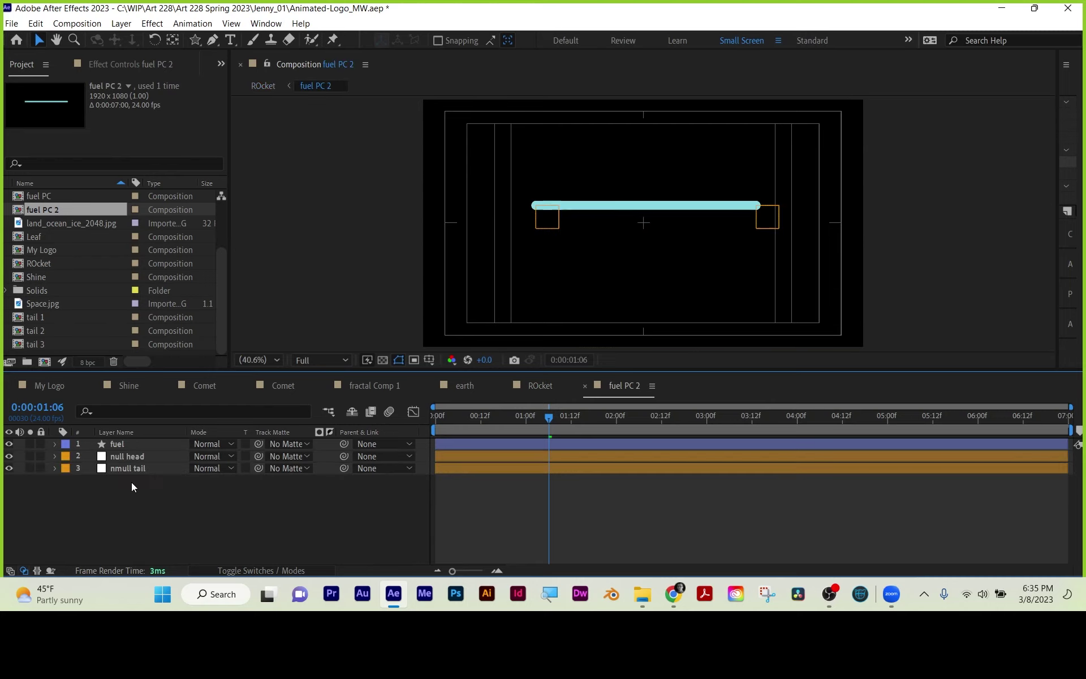
left_click(115, 443)
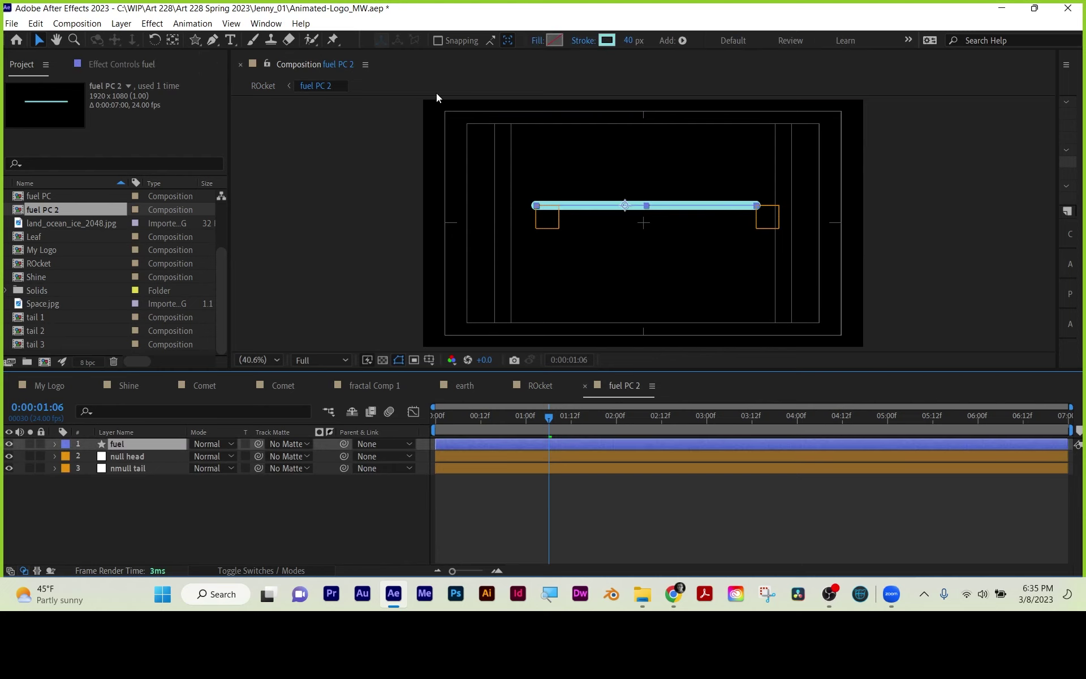
left_click(606, 40)
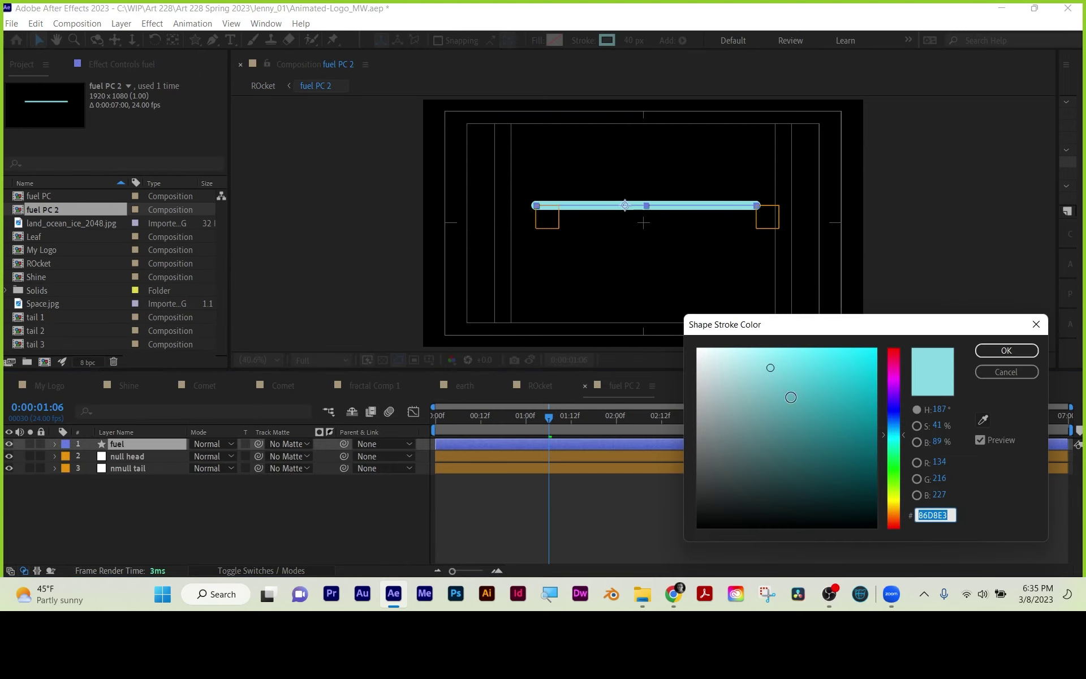
left_click_drag(770, 369, 747, 370)
left_click(1006, 350)
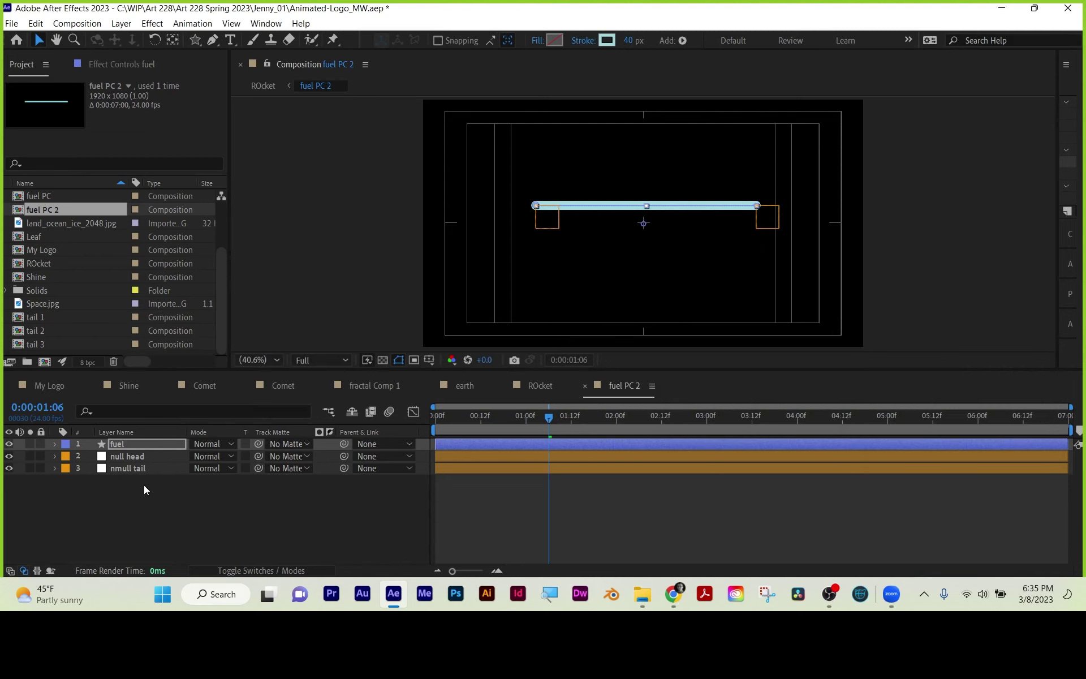
- Change the nmull tail layer's X Position expression in fuel PC 2 to wiggle(12,130)
left_click(124, 456)
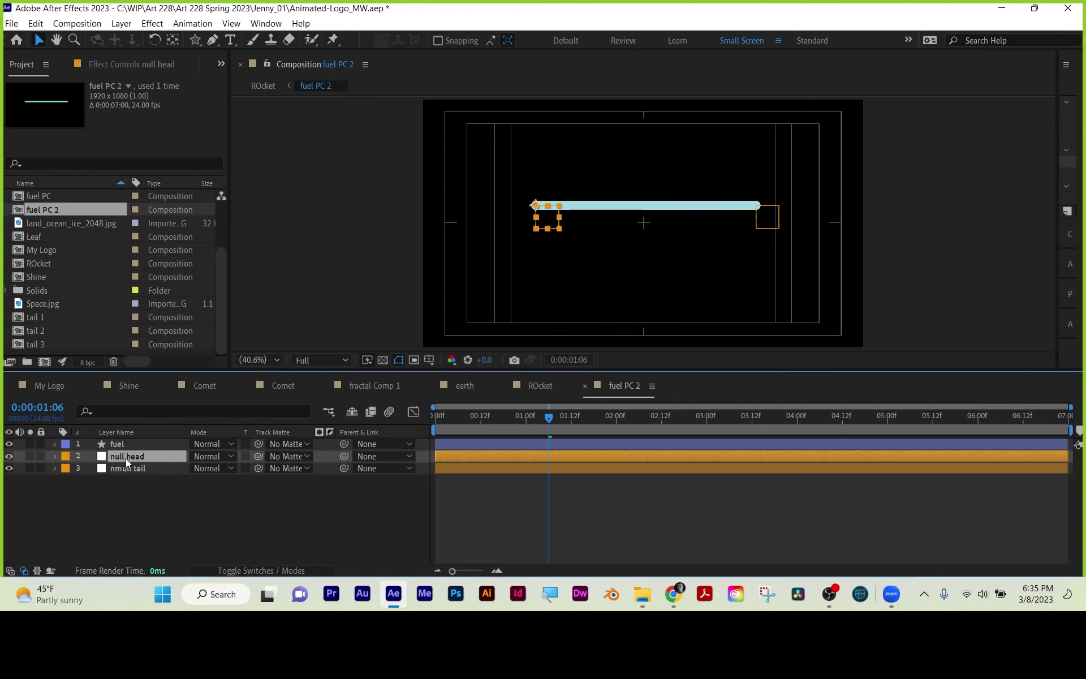
left_click(126, 469)
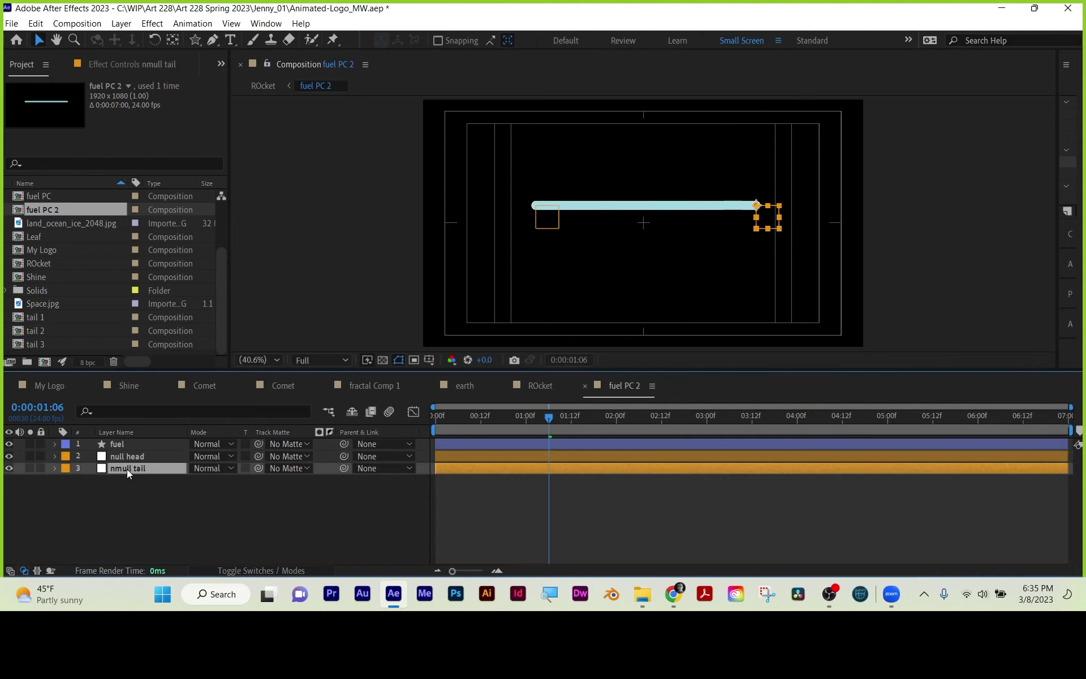
left_click(54, 468)
left_click(68, 480)
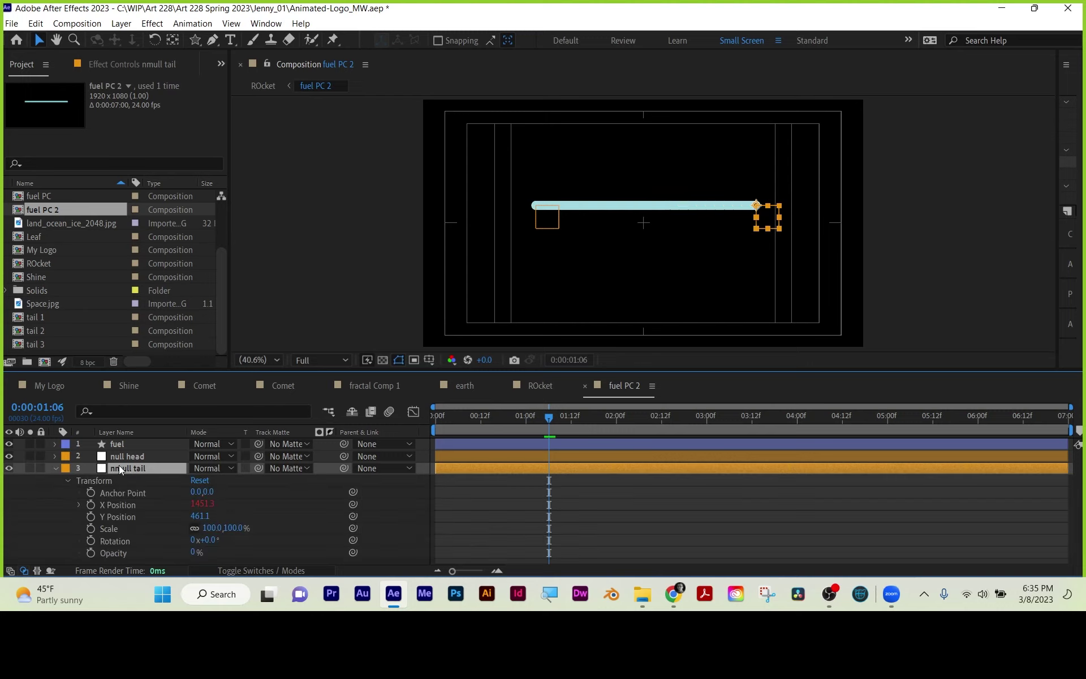
left_click(73, 504)
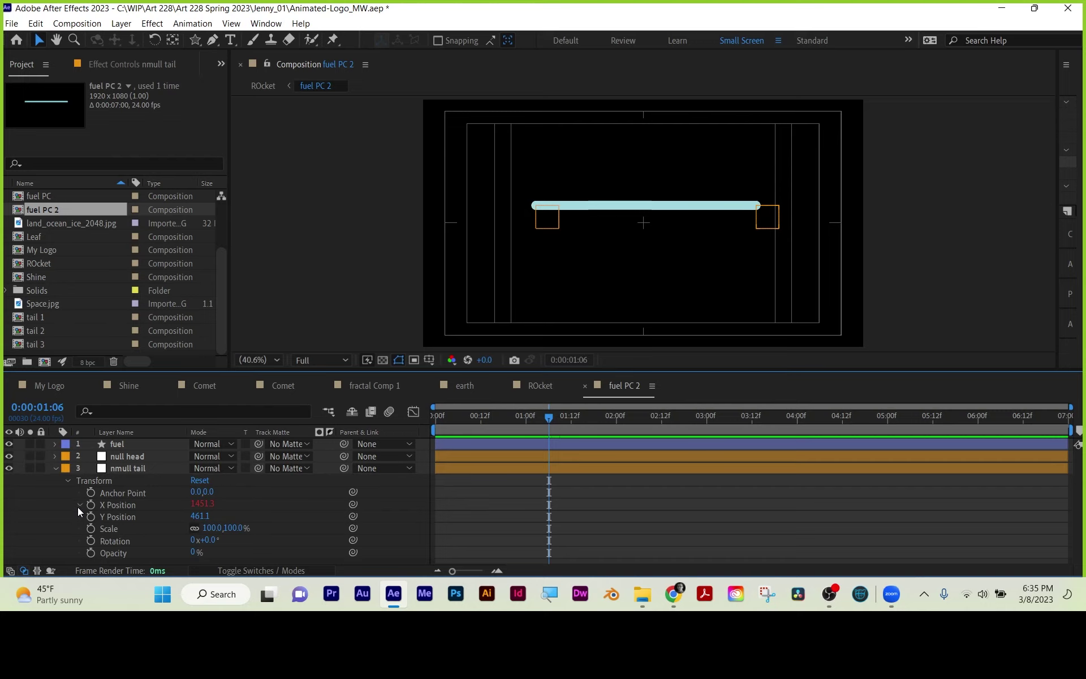
left_click(77, 505)
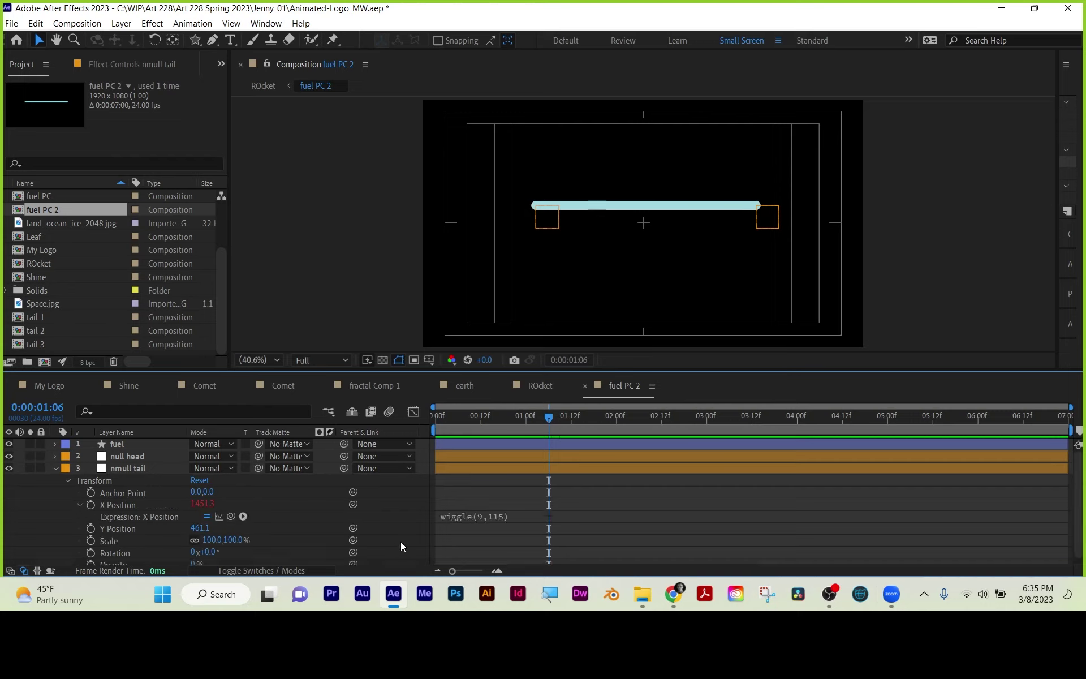
left_click(480, 517)
left_click(506, 515)
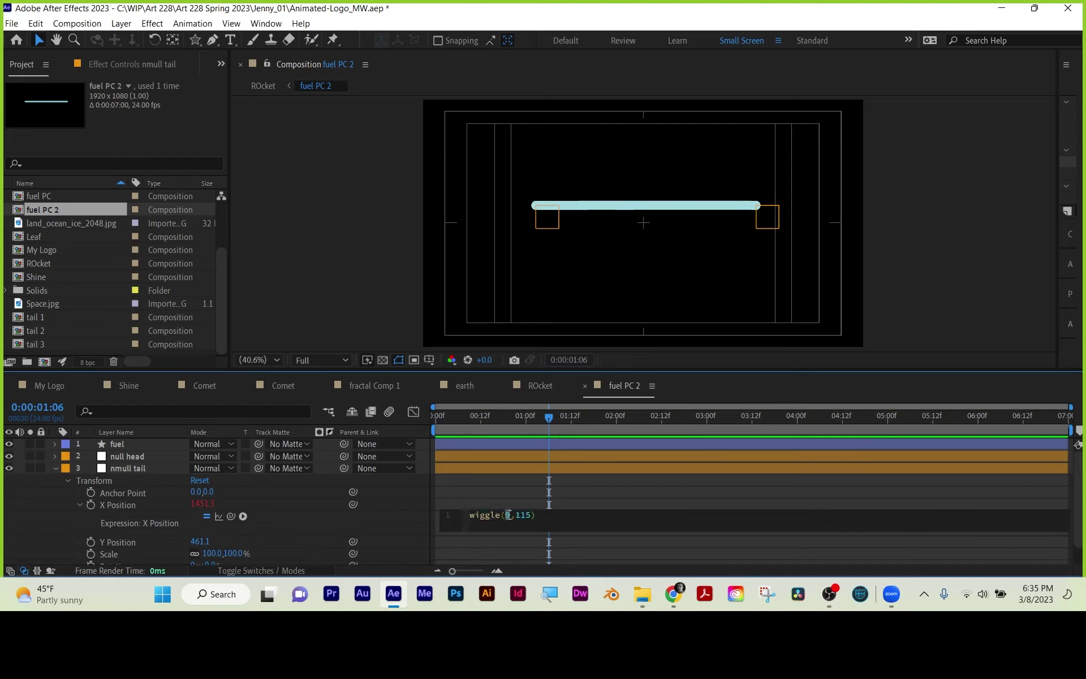
type("12")
double_click(532, 515)
type("130")
left_click(515, 490)
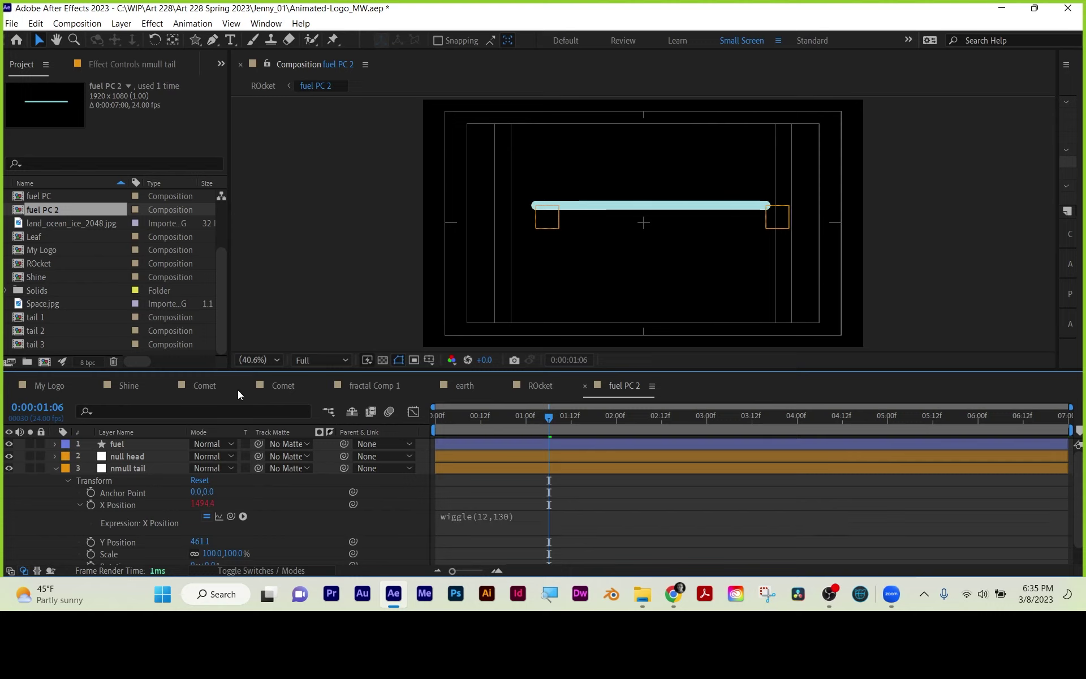
- Return to the ROcket composition and preview the two fuel trails from the start of the timeline
left_click(531, 385)
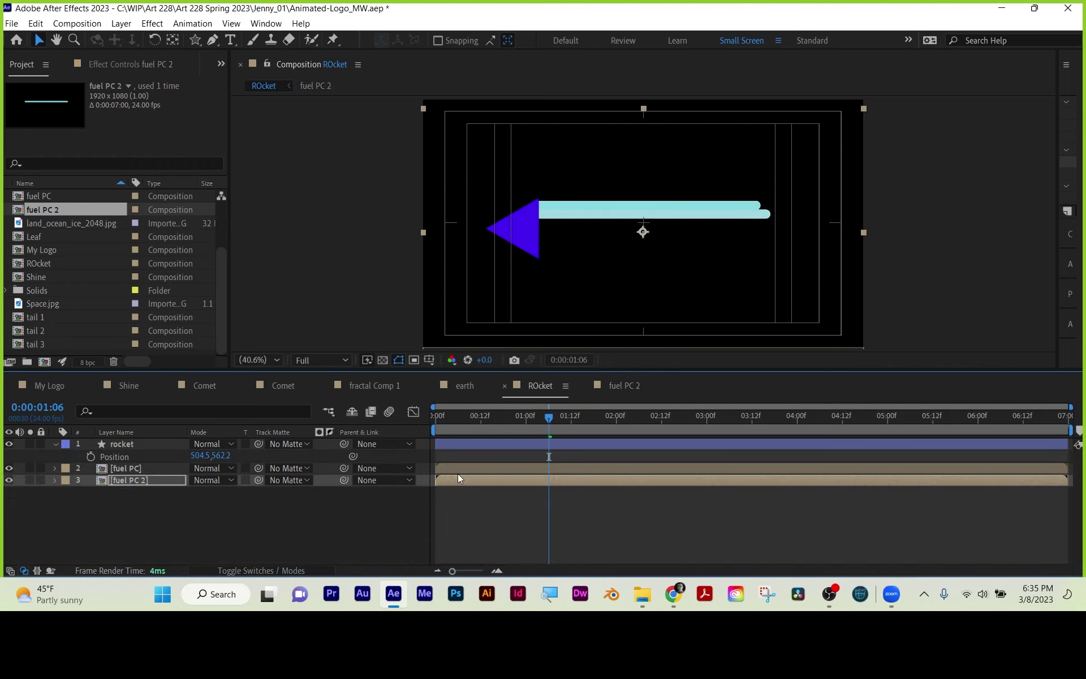
left_click(465, 385)
left_click(611, 385)
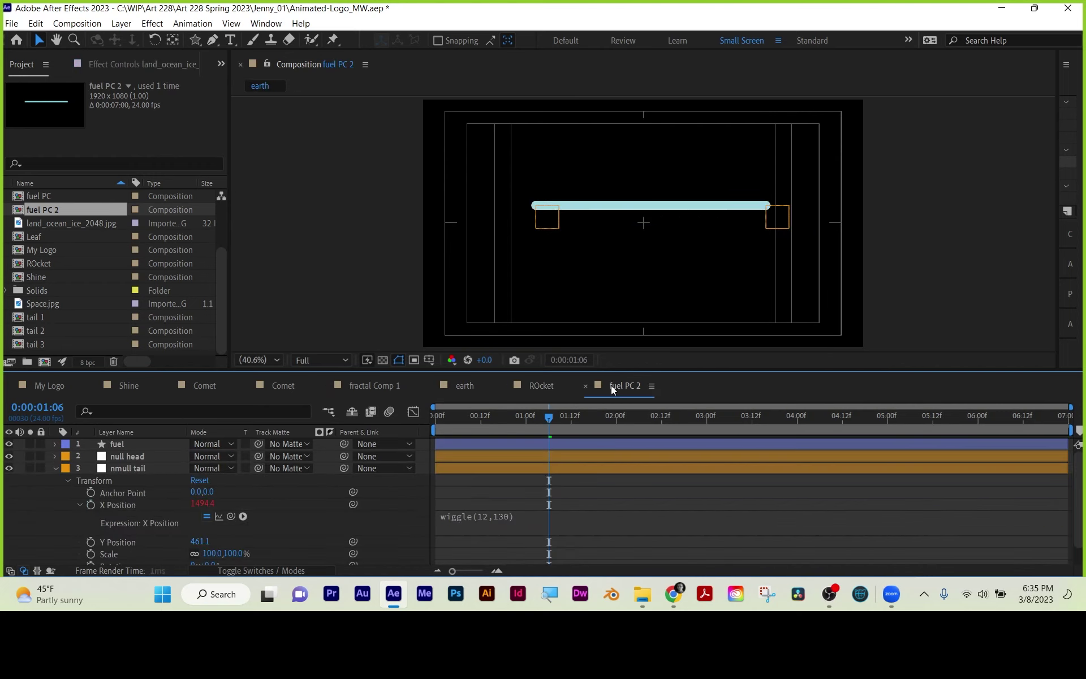
left_click(538, 386)
left_click_drag(449, 418, 434, 419)
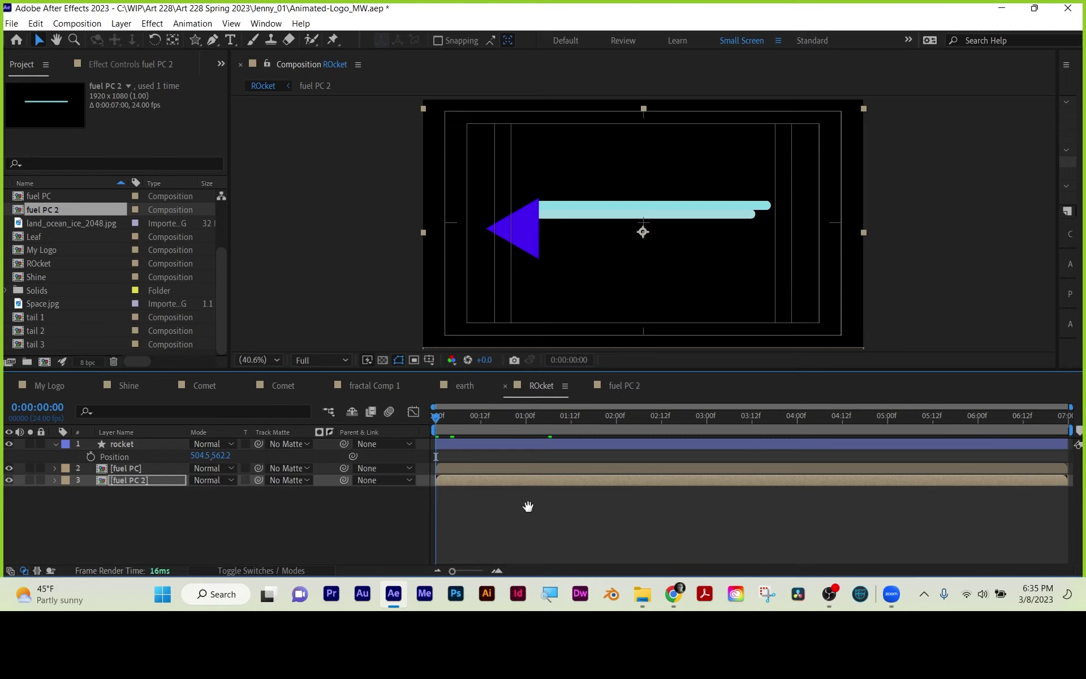
left_click(530, 507)
key("space")
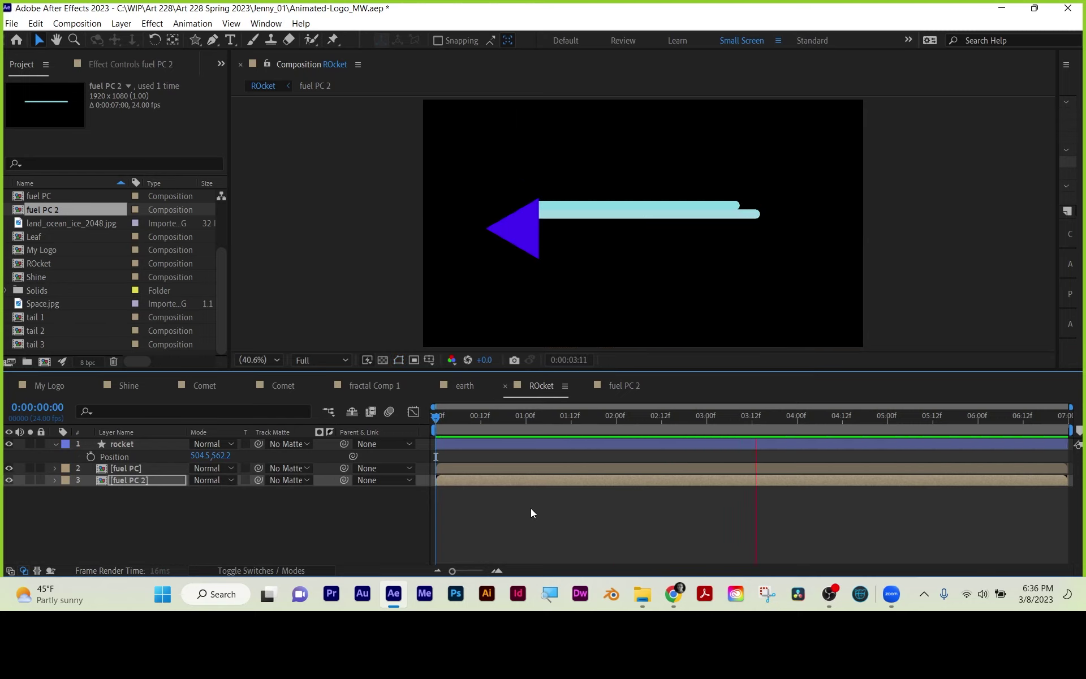
key("space")
left_click(251, 490)
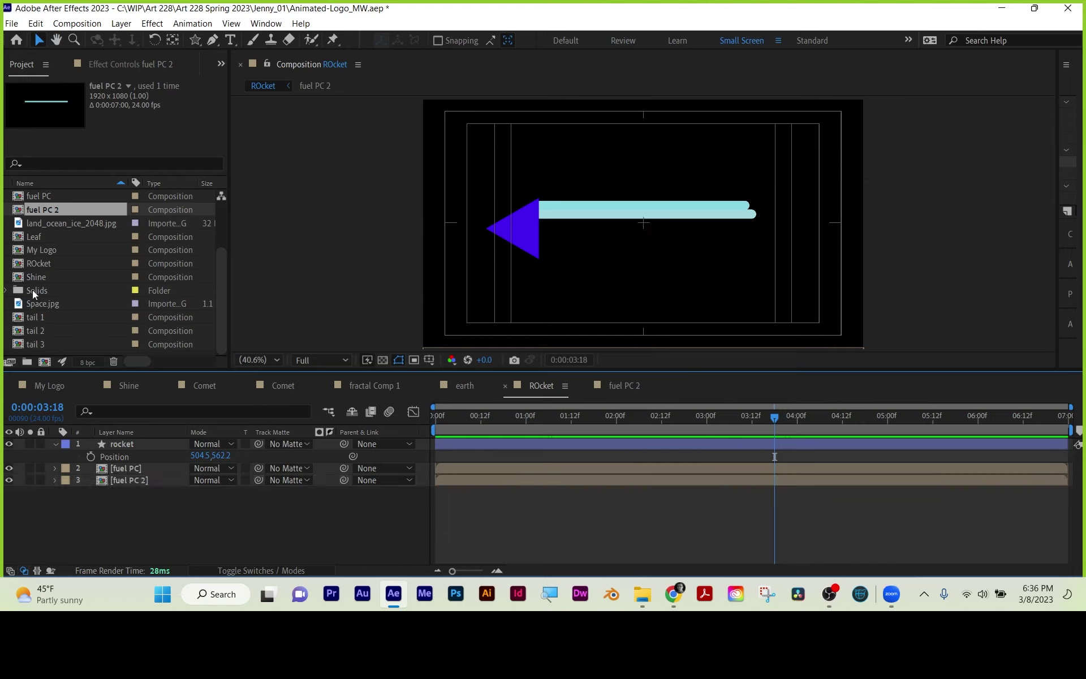
- Duplicate the original fuel PC composition again, add the copy below the fuel PC 2 layer, and shift its trail beneath the second one
scroll(39, 304, "up", 3)
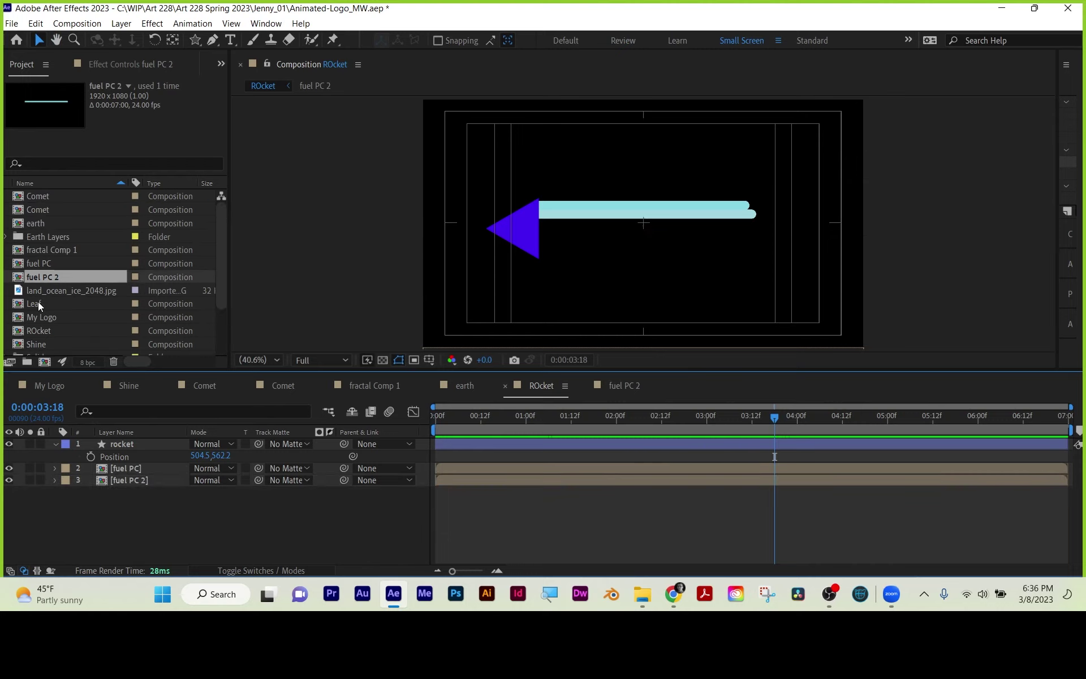
left_click(41, 263)
key("ctrl+d")
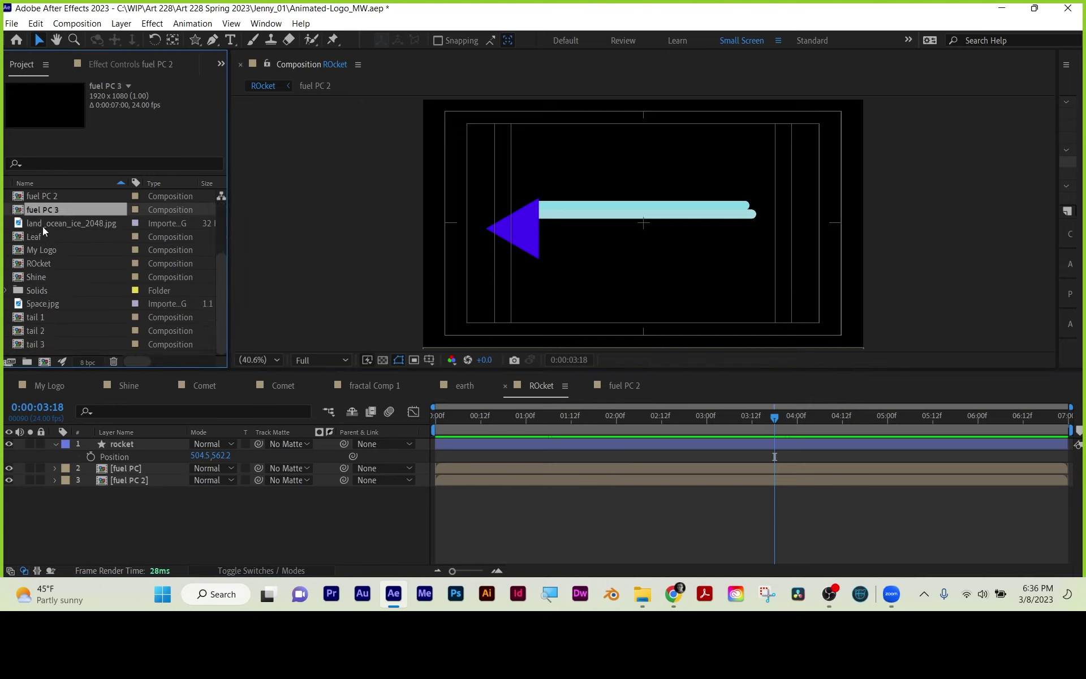
left_click_drag(43, 209, 81, 498)
key("Return")
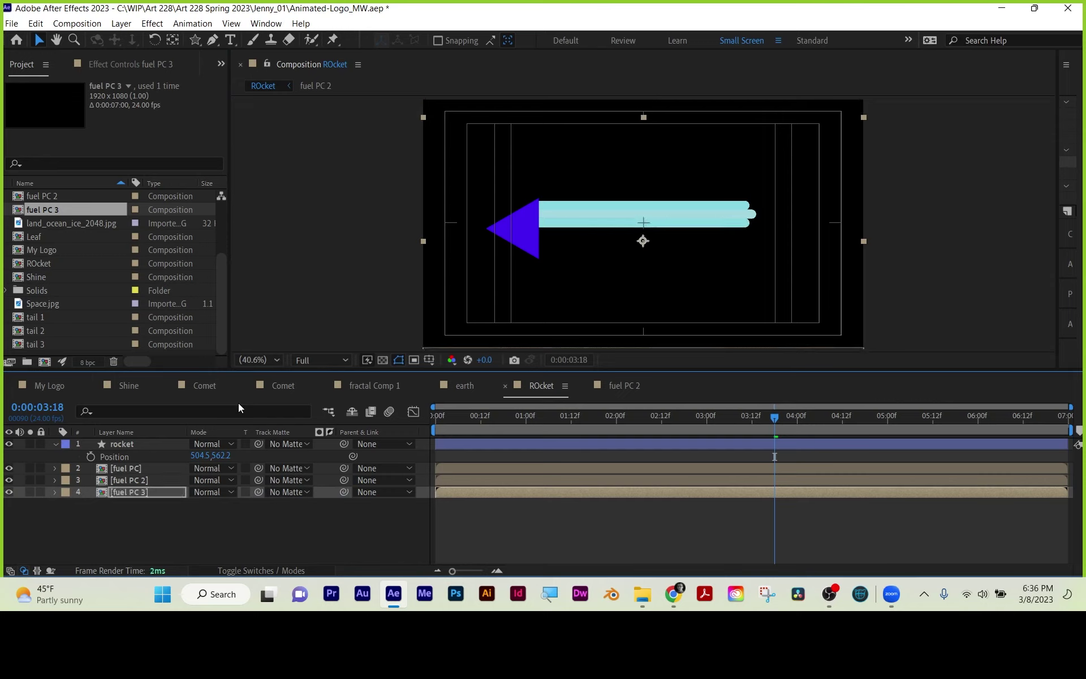
- Set the wiggle frequency of the nmull tail layer's X Position to 7 in fuel PC 3, and preview the ROcket composition
double_click(137, 490)
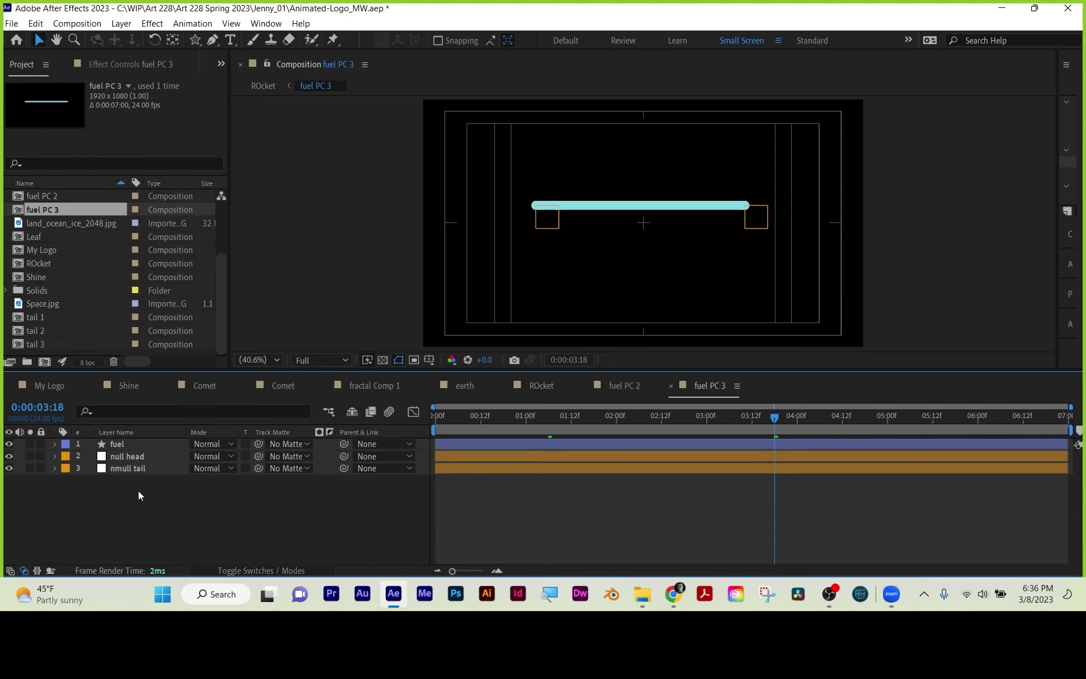
left_click(117, 457)
left_click(55, 456)
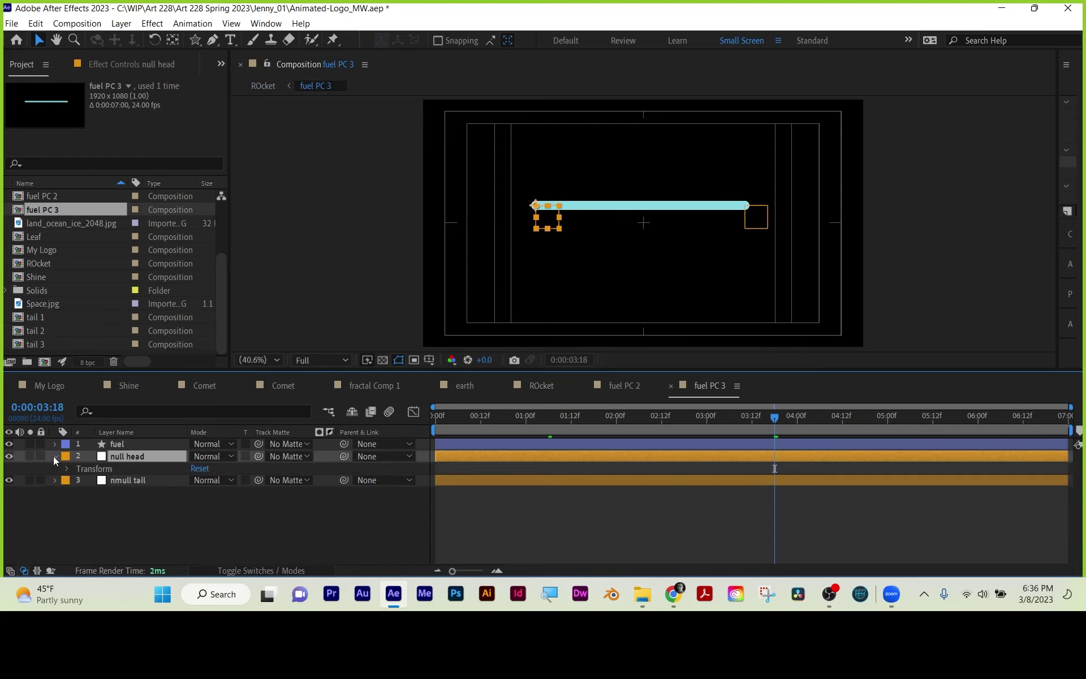
key("p")
left_click(120, 479)
key("p")
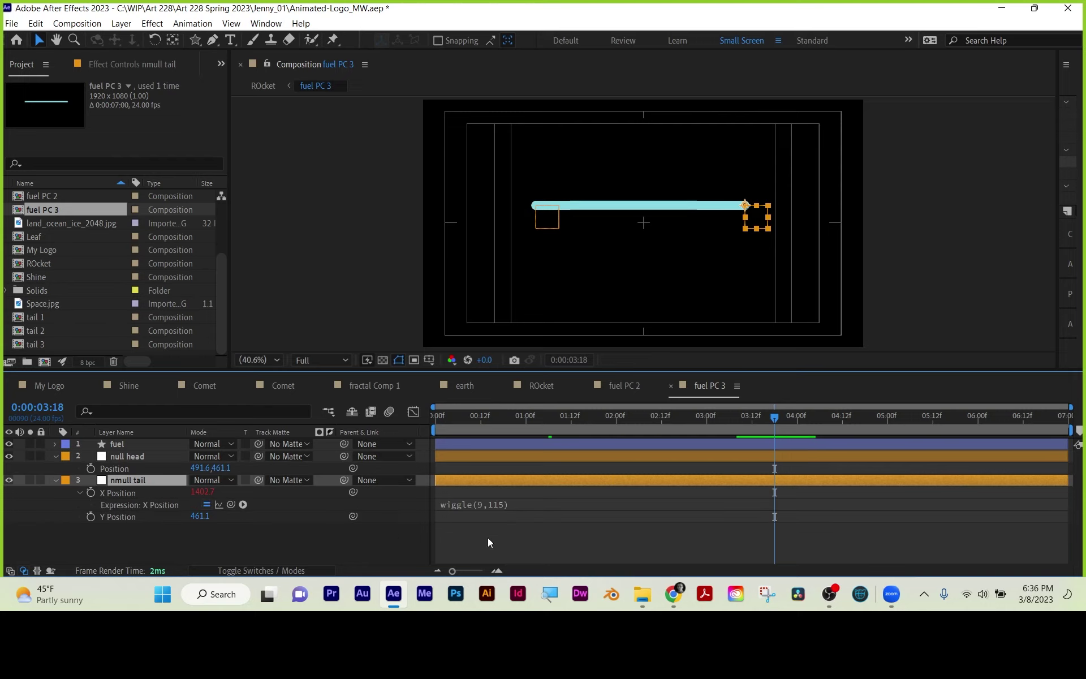
left_click(481, 504)
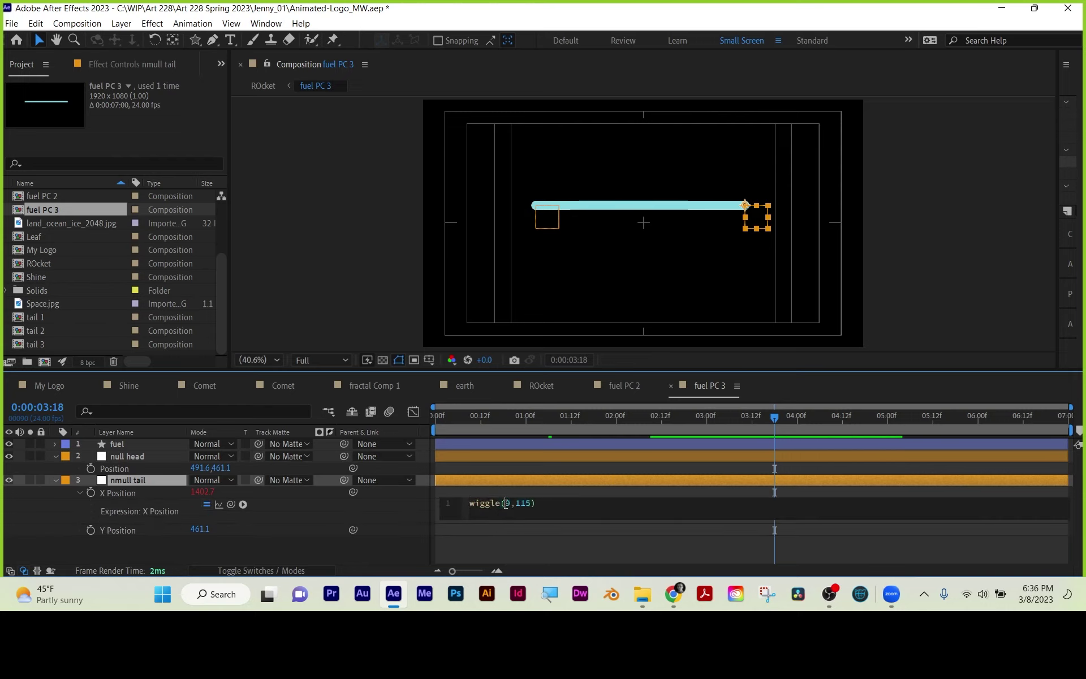
double_click(506, 503)
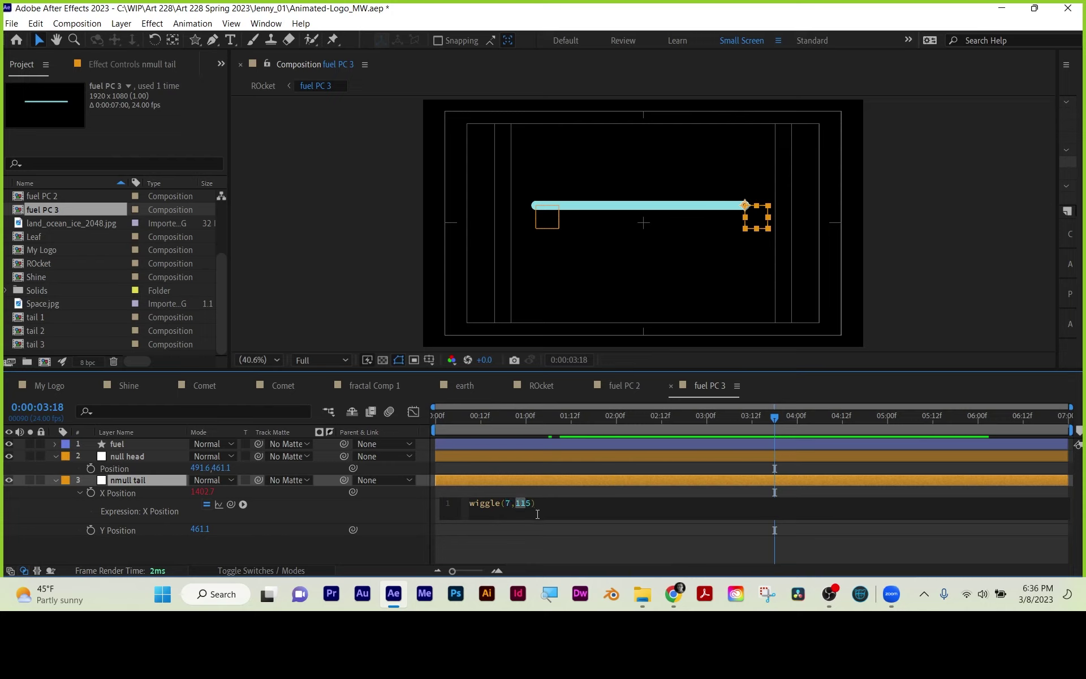
left_click(548, 534)
left_click(540, 385)
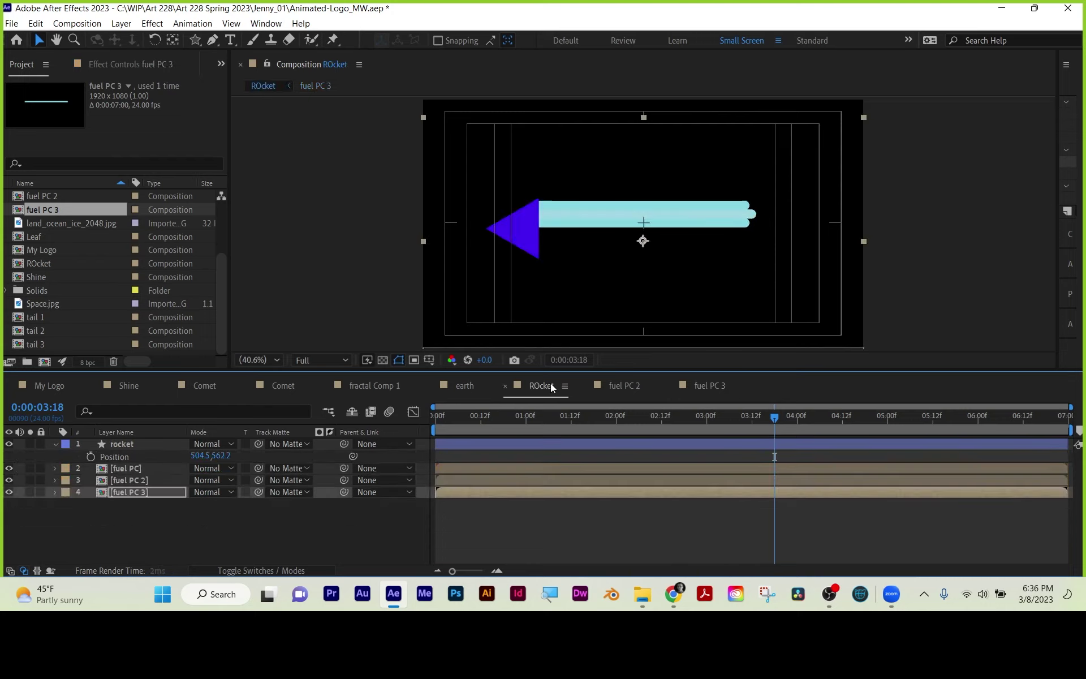
key("space")
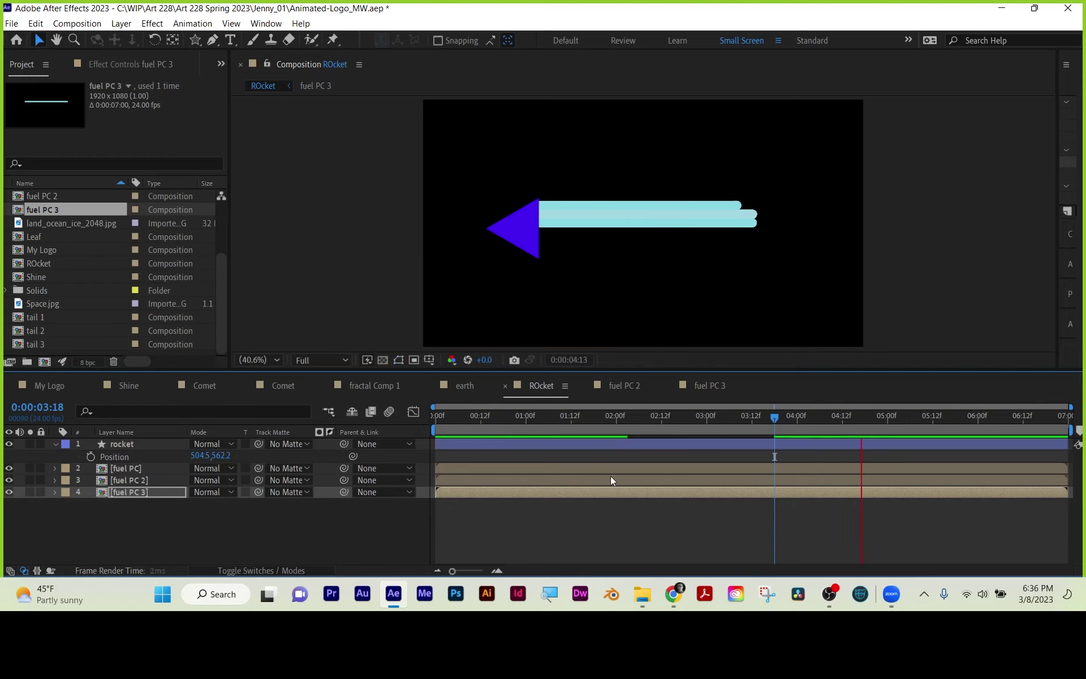
- Move the three fuel PC layers down together, to Y positions 589, 627 and 665, and preview the rocket
key("space")
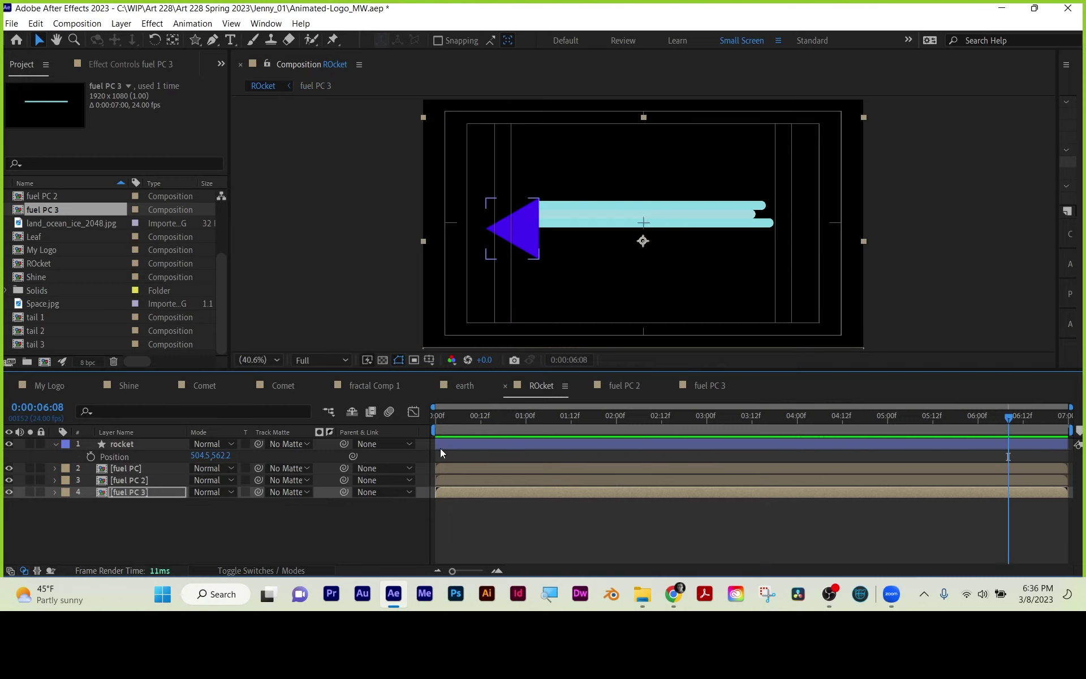
left_click(127, 470)
left_click(136, 491, "shift")
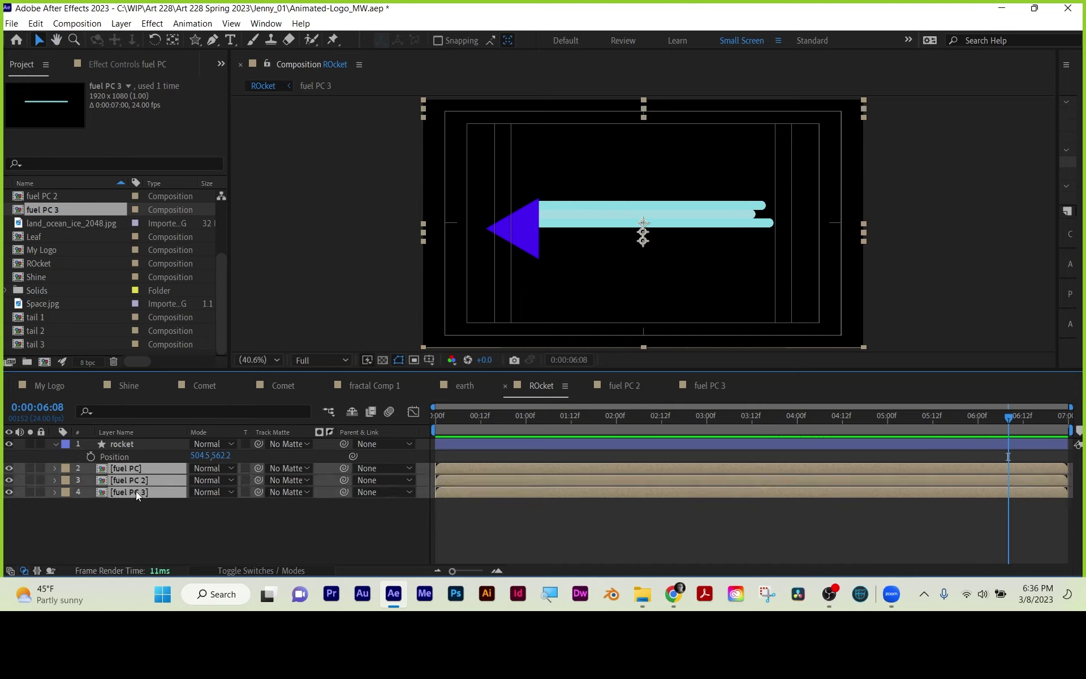
key("p")
left_click_drag(223, 479, 246, 487)
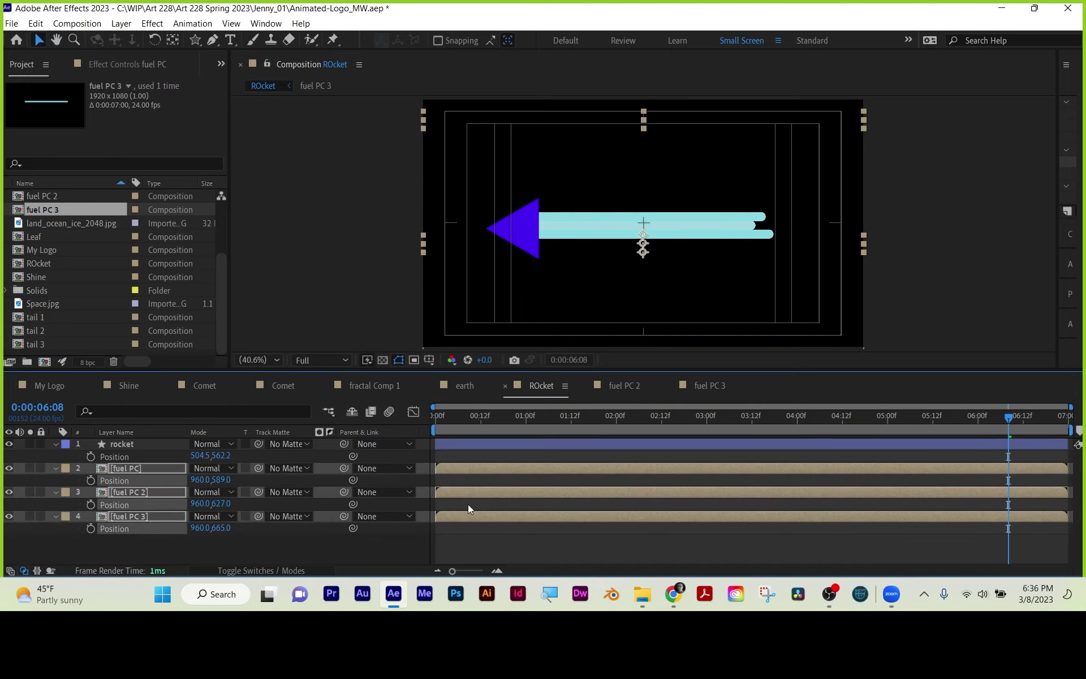
left_click(487, 531)
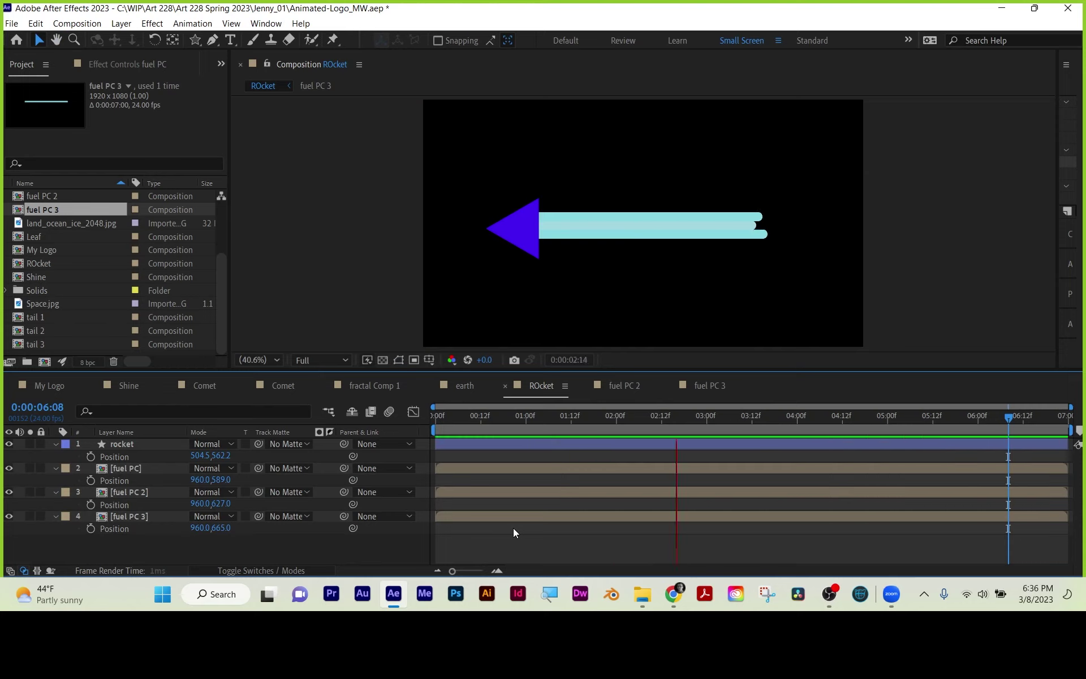
- Parent the fuel PC, fuel PC 2 and fuel PC 3 layers to the rocket layer
left_click(114, 443)
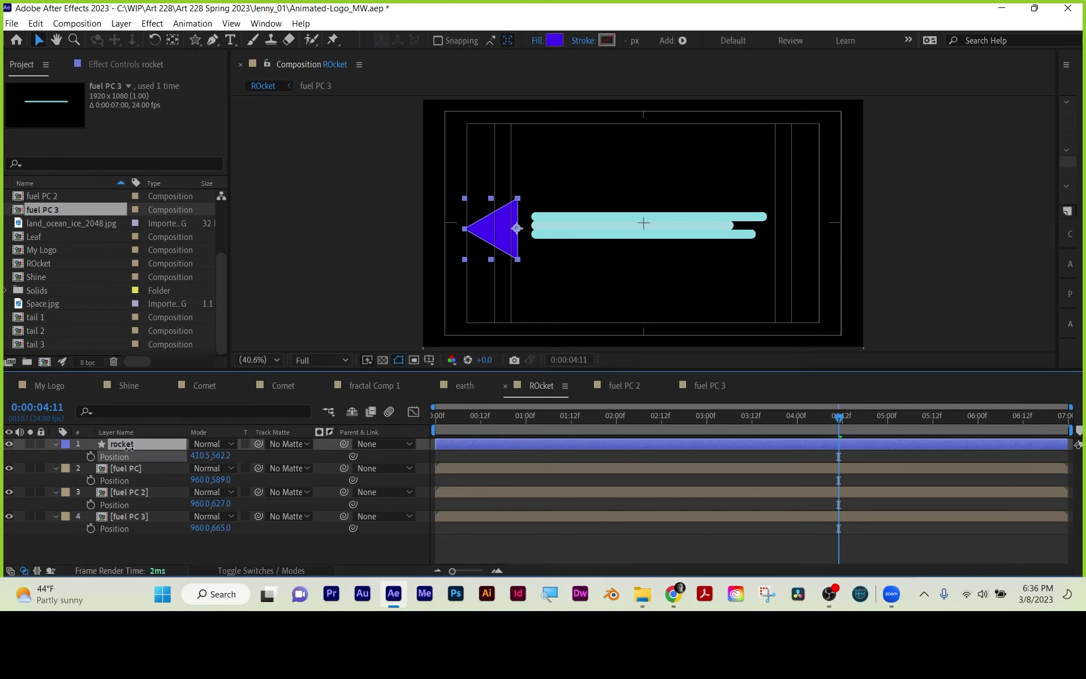
left_click(130, 469)
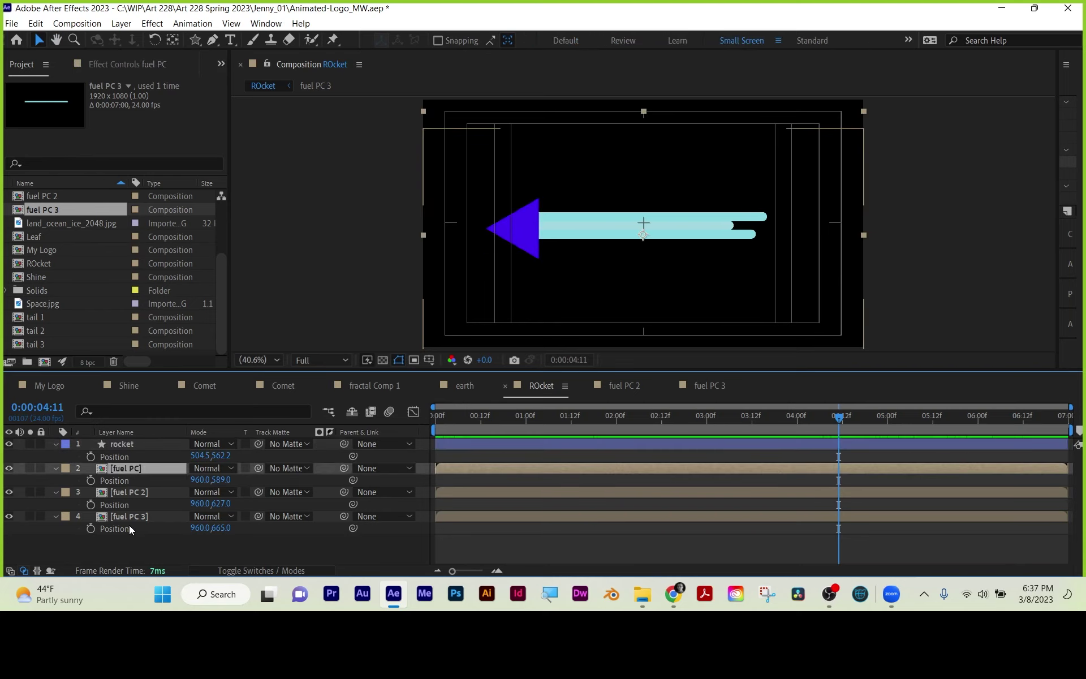
left_click(127, 505, "shift")
left_click(121, 517, "shift")
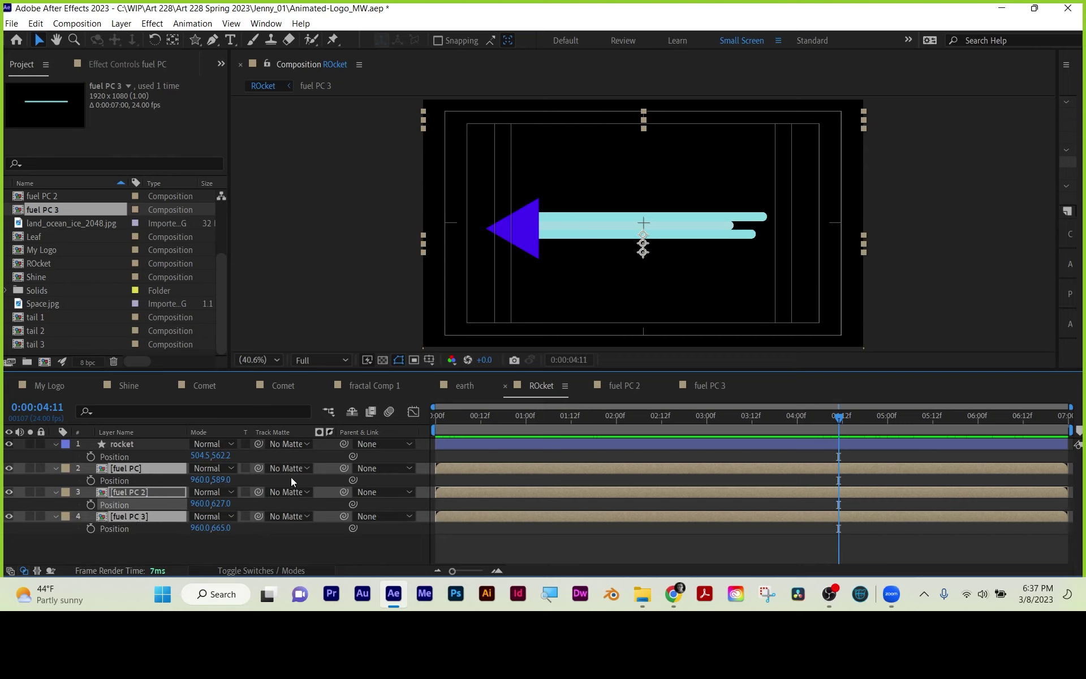
left_click_drag(343, 468, 125, 443)
- Move the rocket layer with its trails to about 748.5, 591.2, and preview the ROcket composition
left_click_drag(222, 456, 498, 457)
left_click(511, 482)
key("space")
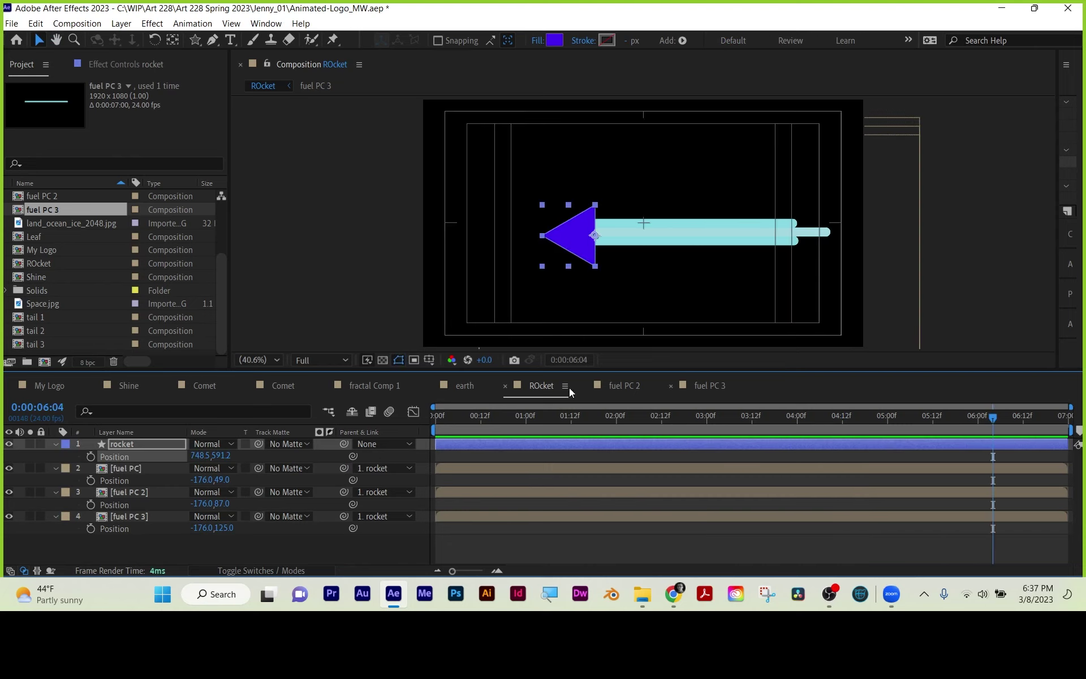
- Find the outer Comet composition containing the noise and Space.jpg layers, and rename it as Main Animation
left_click(461, 385)
left_click(376, 385)
left_click(284, 384)
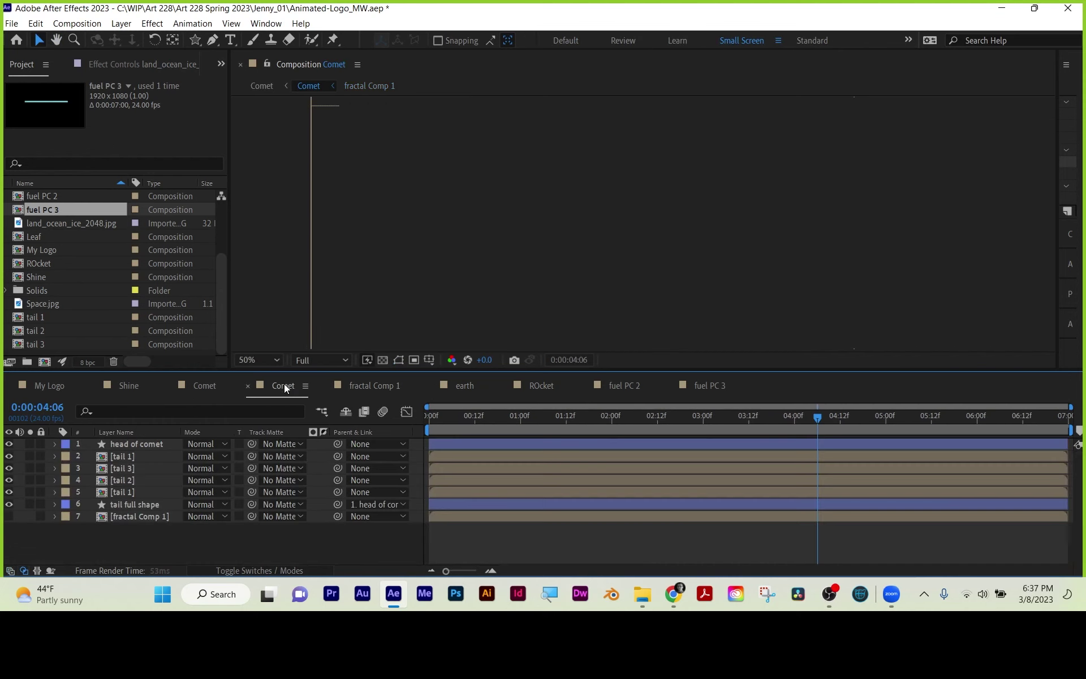
left_click(212, 385)
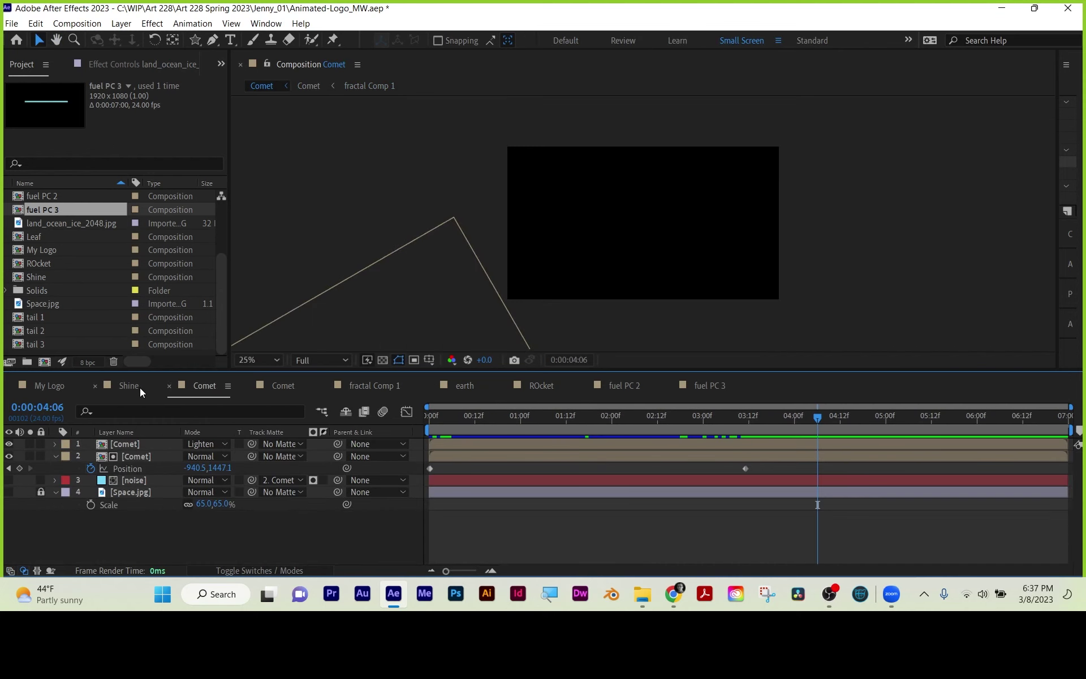
left_click_drag(568, 416, 490, 416)
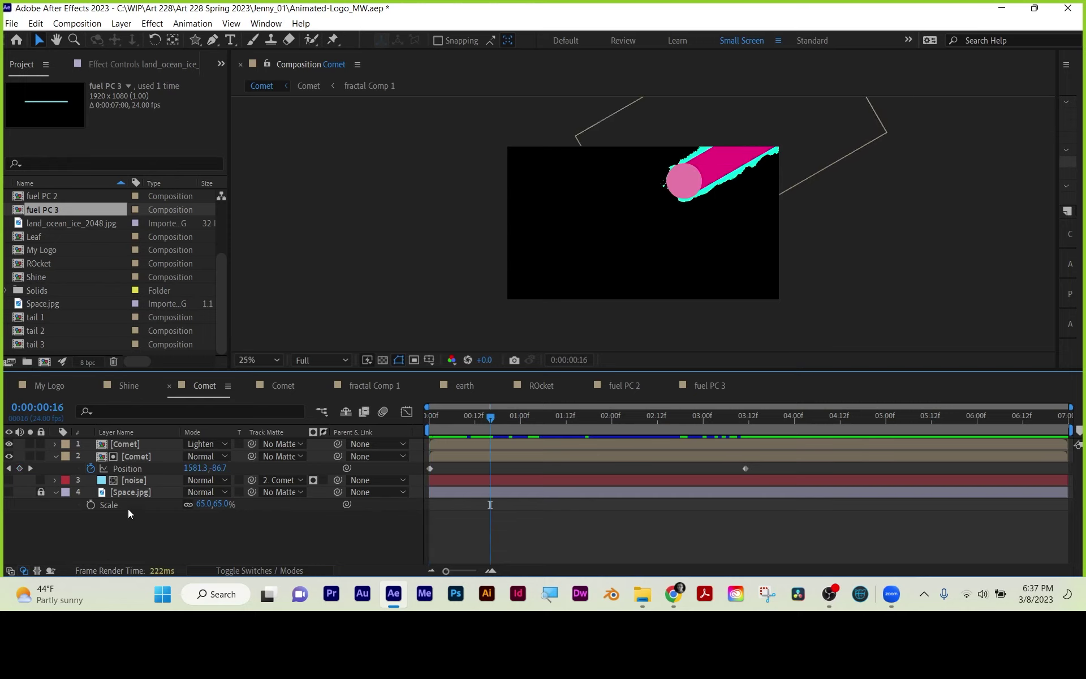
left_click(227, 387)
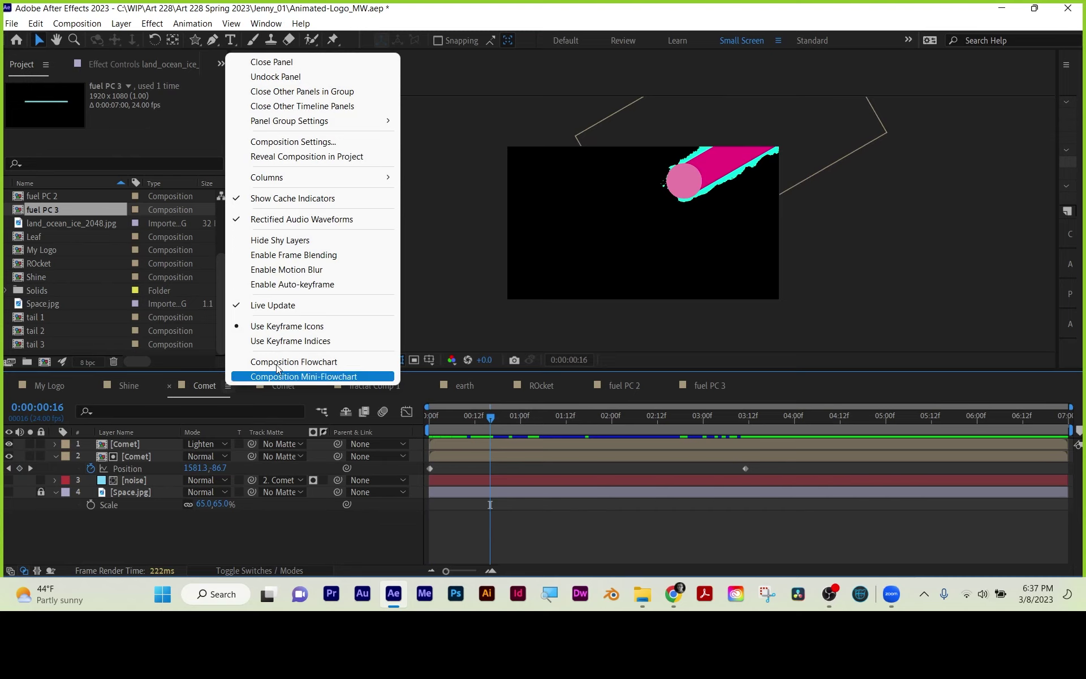
left_click(288, 157)
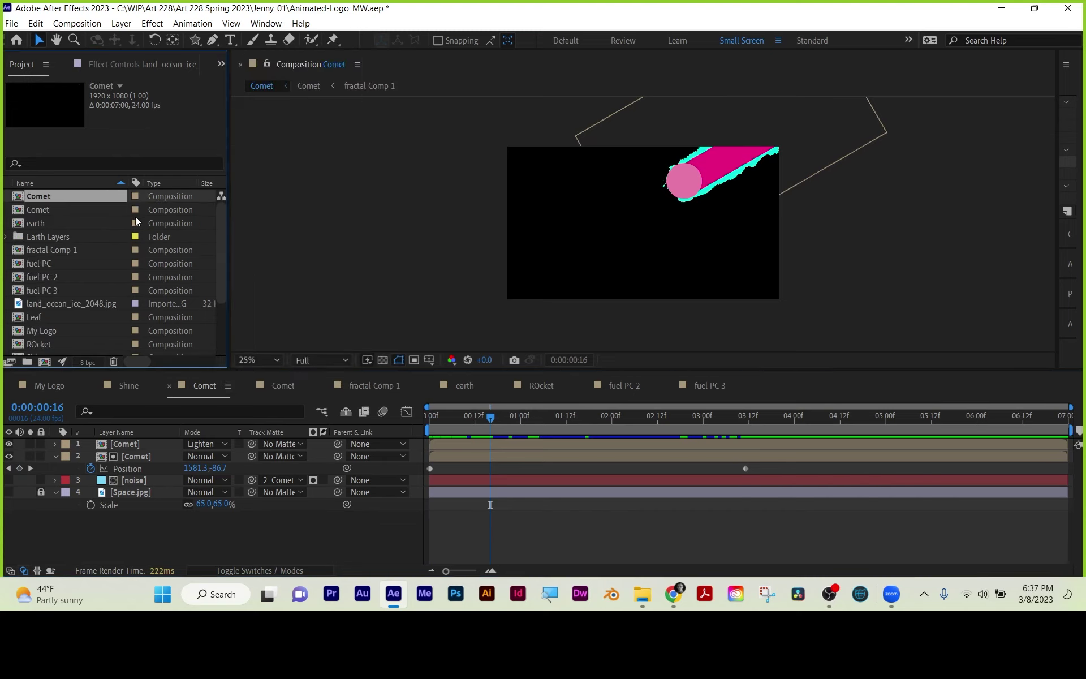
key("Return")
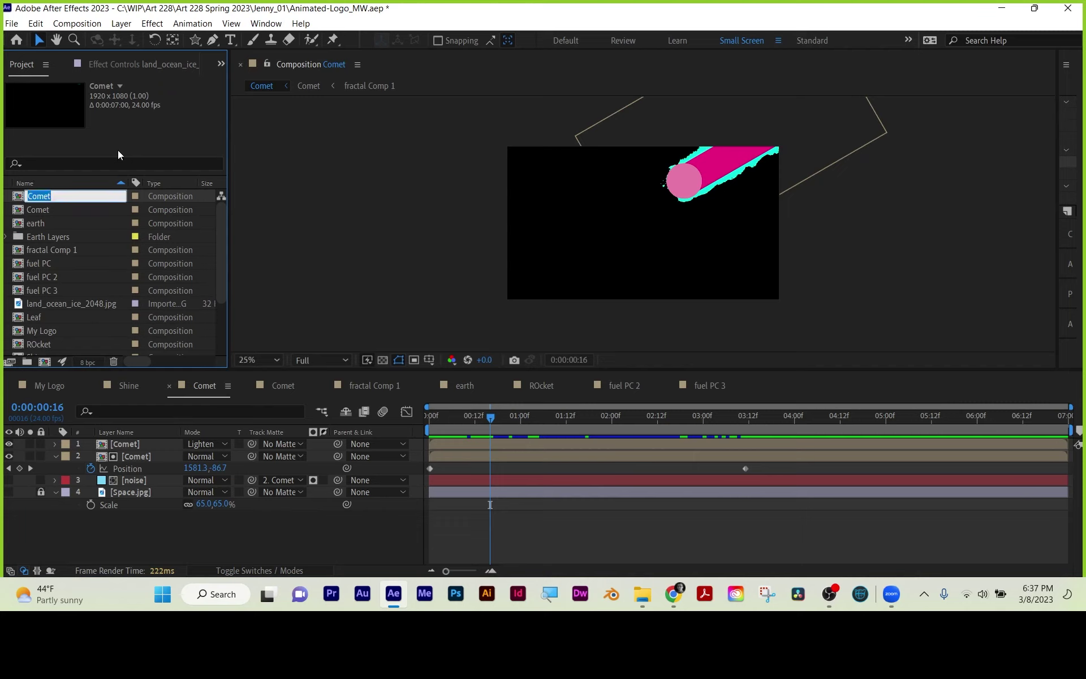
type("Main Animation")
key("Return")
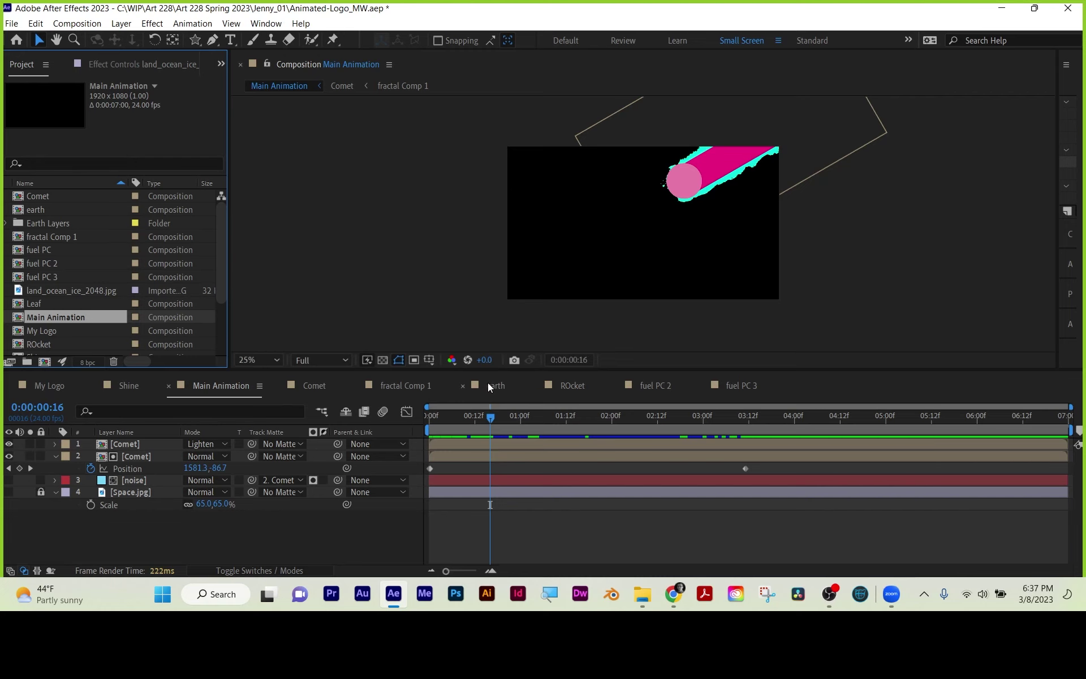
- Add the ROcket composition to the Main Animation composition, directly above the Space.jpg layer
left_click(563, 385)
scroll(40, 299, "down", 3)
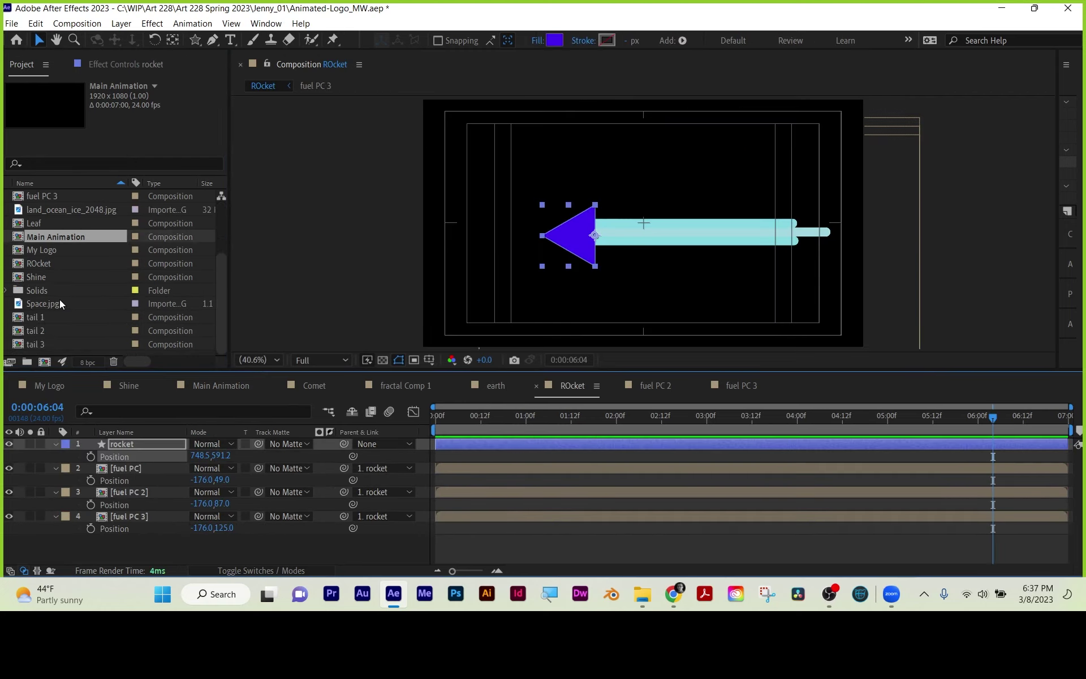
left_click(40, 264)
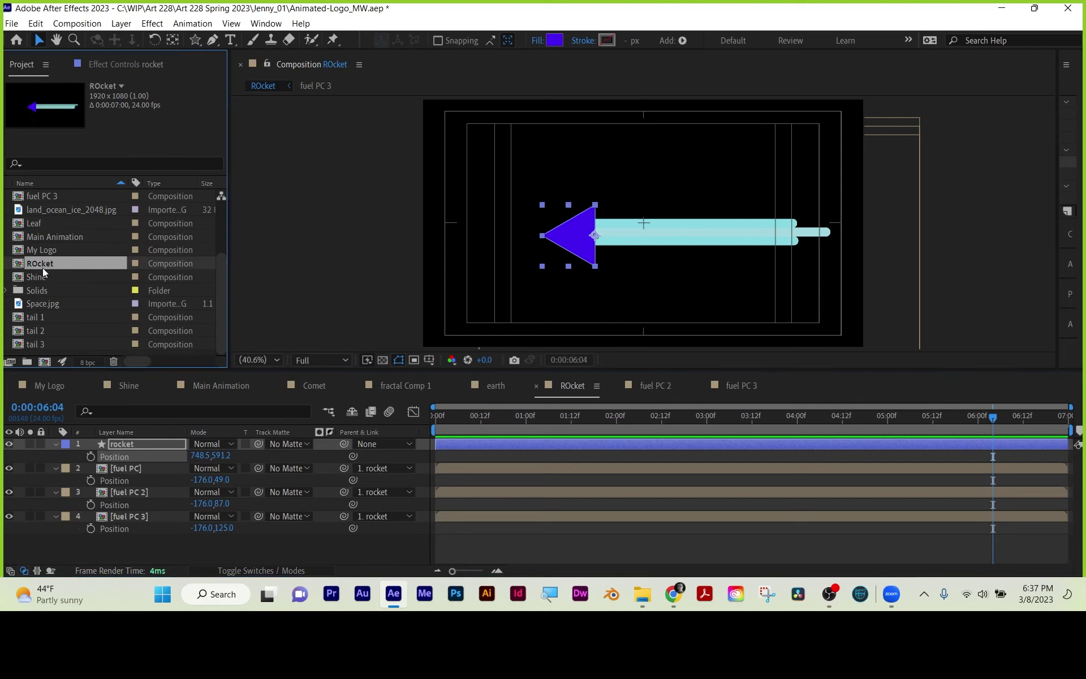
left_click(216, 383)
left_click_drag(44, 264, 110, 492)
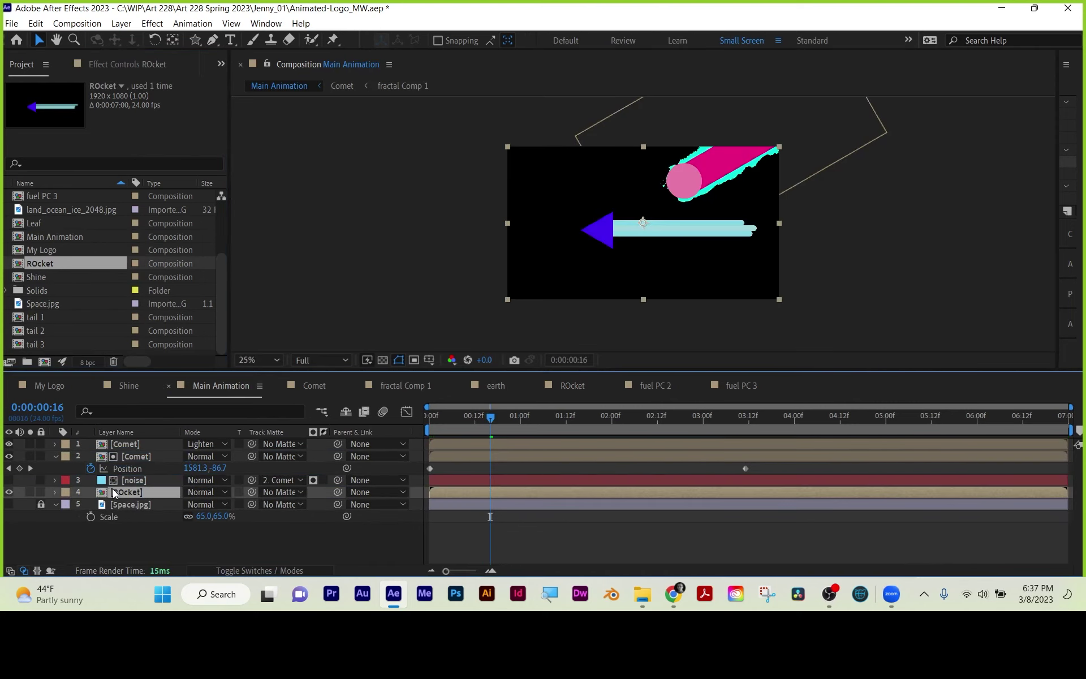
- Rotate the ROcket layer to 151° and place it outside the lower-left of the frame, at about -556, 992
key("r")
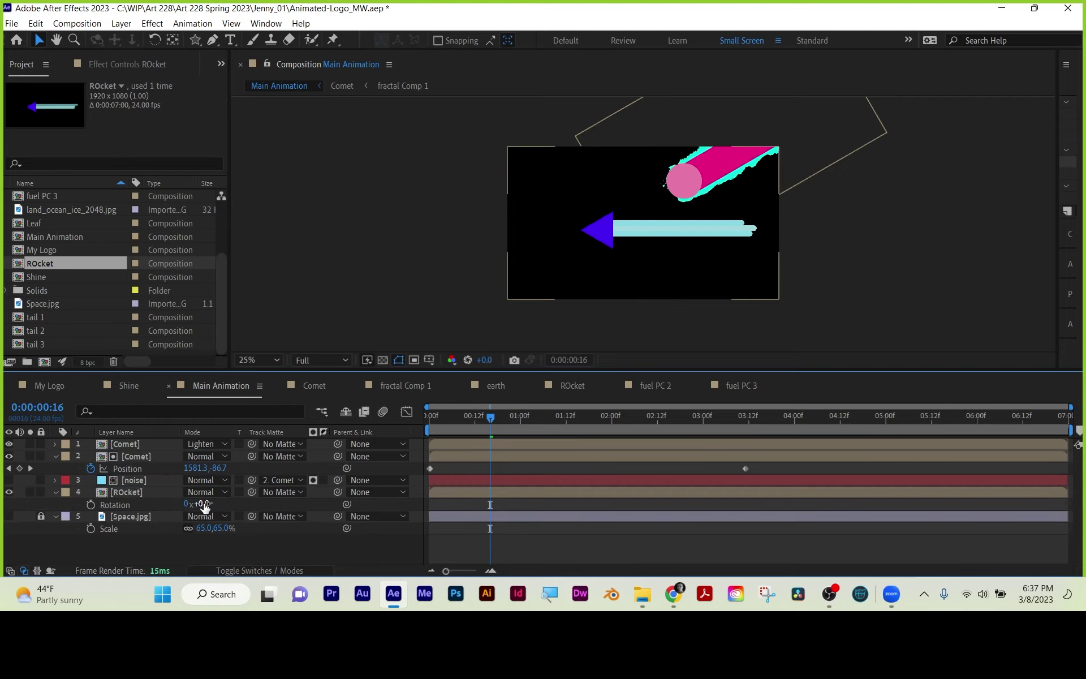
left_click_drag(212, 504, 307, 498)
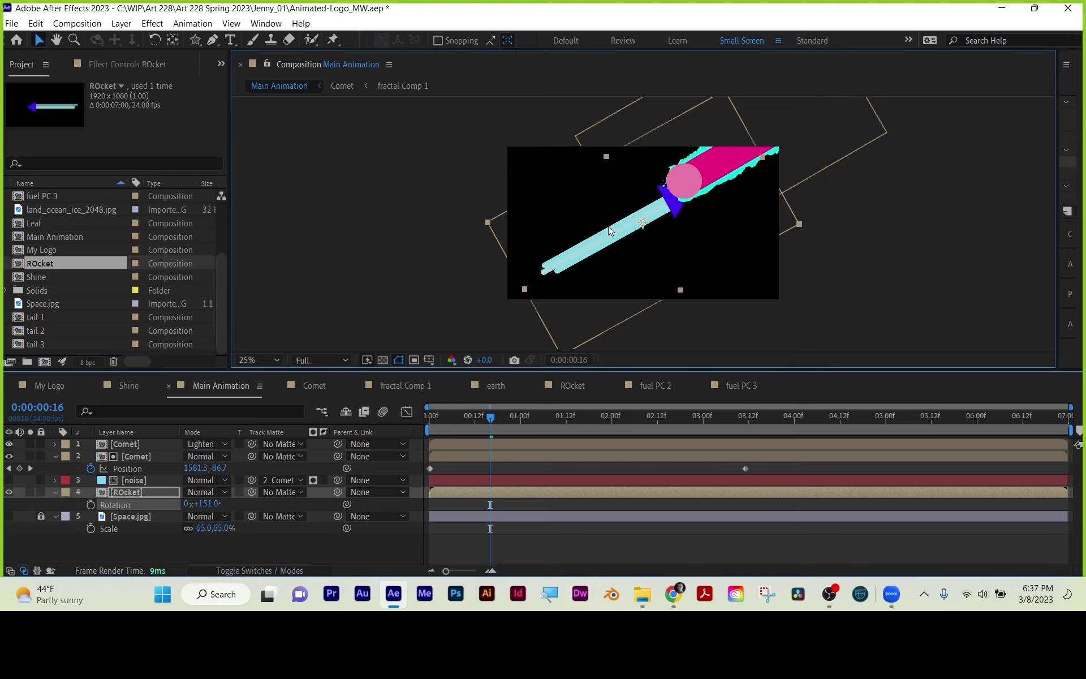
left_click_drag(609, 226, 389, 288)
- Keyframe the ROcket layer's Position from its off-frame start at 0:00:01:04 to about 2437, -348 at 0:00:04:01, and preview the animation
left_click_drag(490, 419, 535, 419)
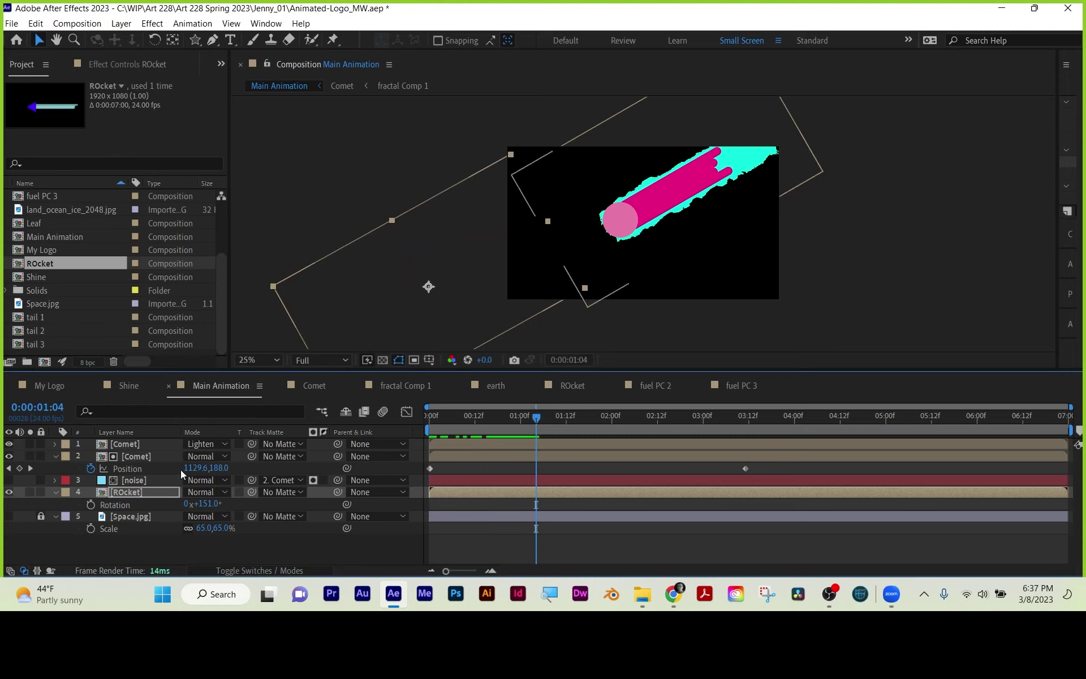
key("p")
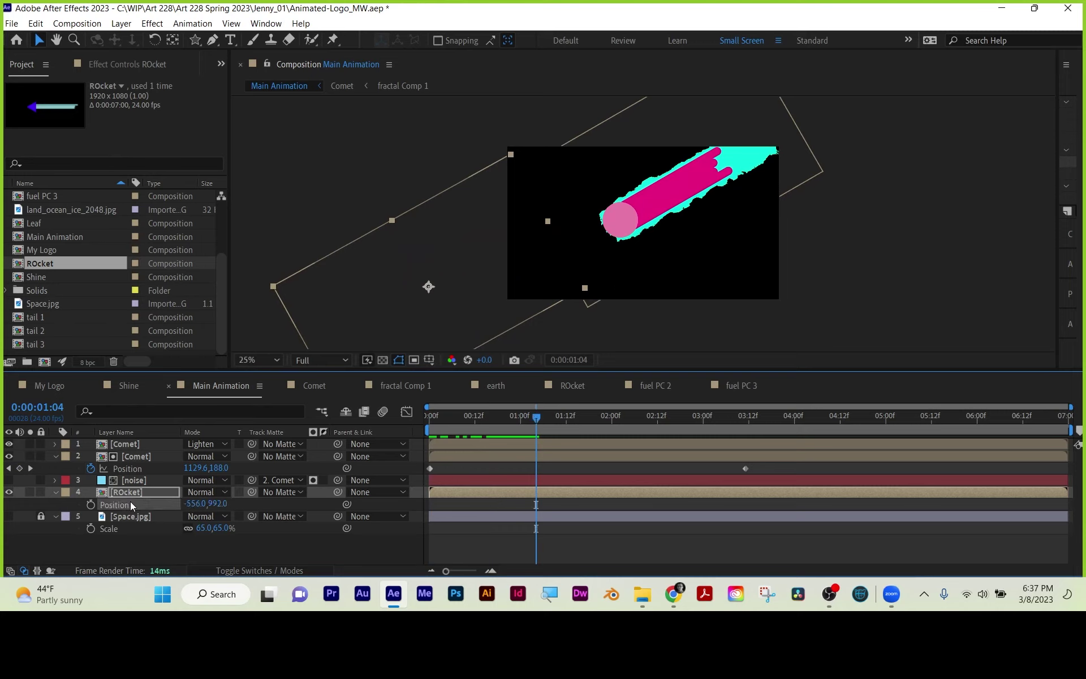
left_click(91, 504)
left_click_drag(546, 419, 798, 423)
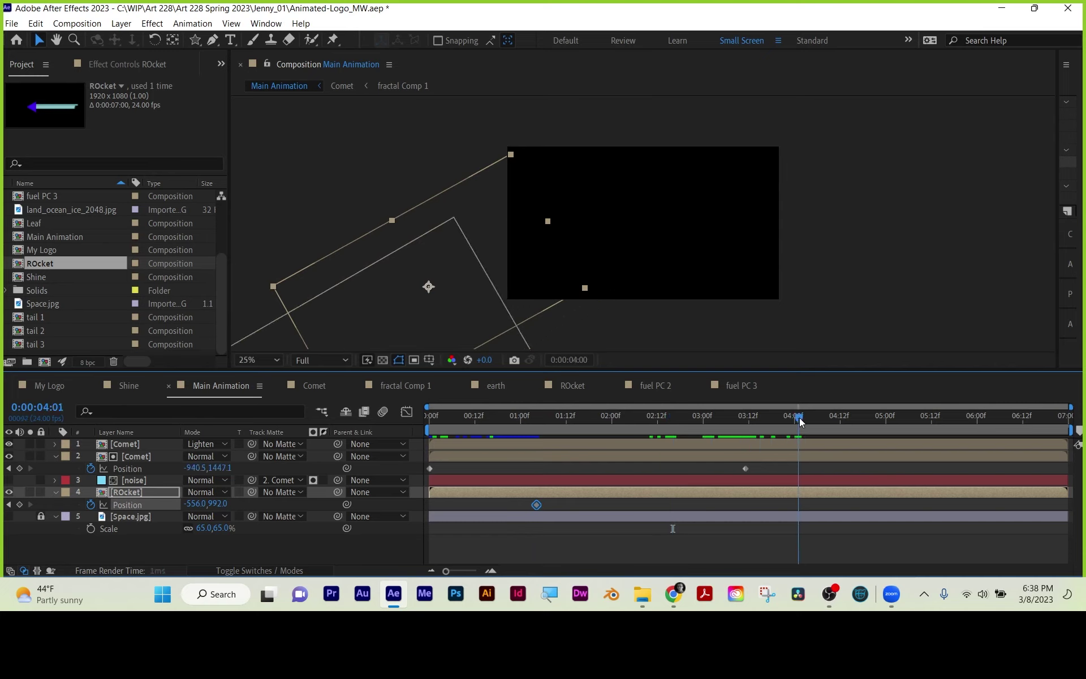
left_click_drag(192, 503, 612, 252)
left_click_drag(542, 263, 886, 76)
left_click_drag(796, 418, 719, 420)
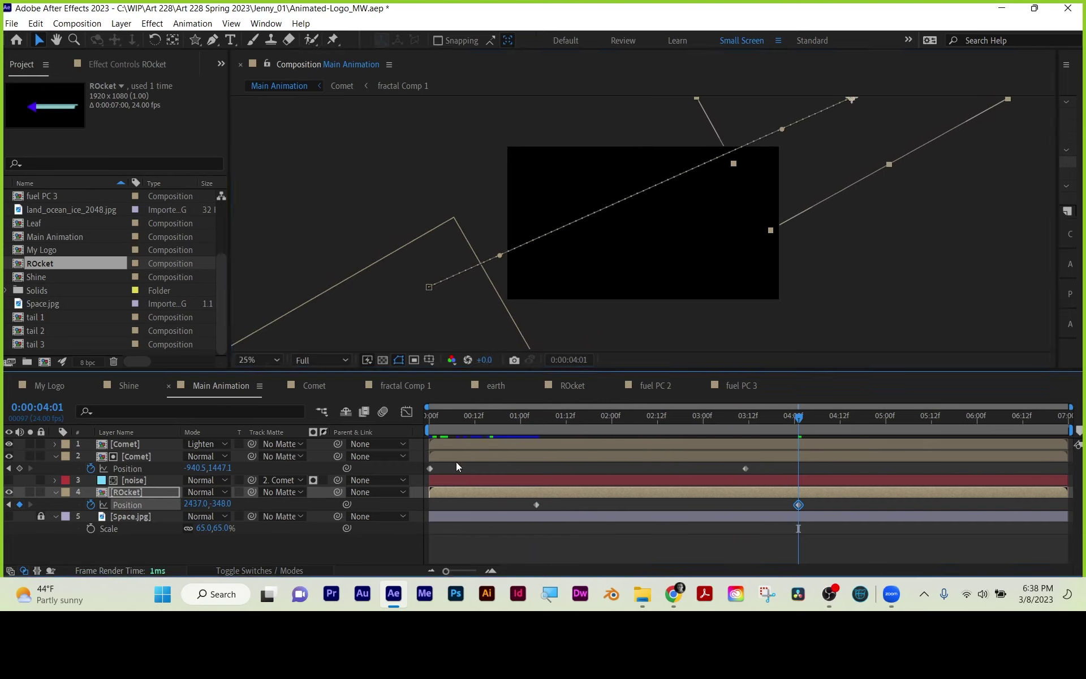
left_click_drag(519, 422, 335, 419)
key("space")
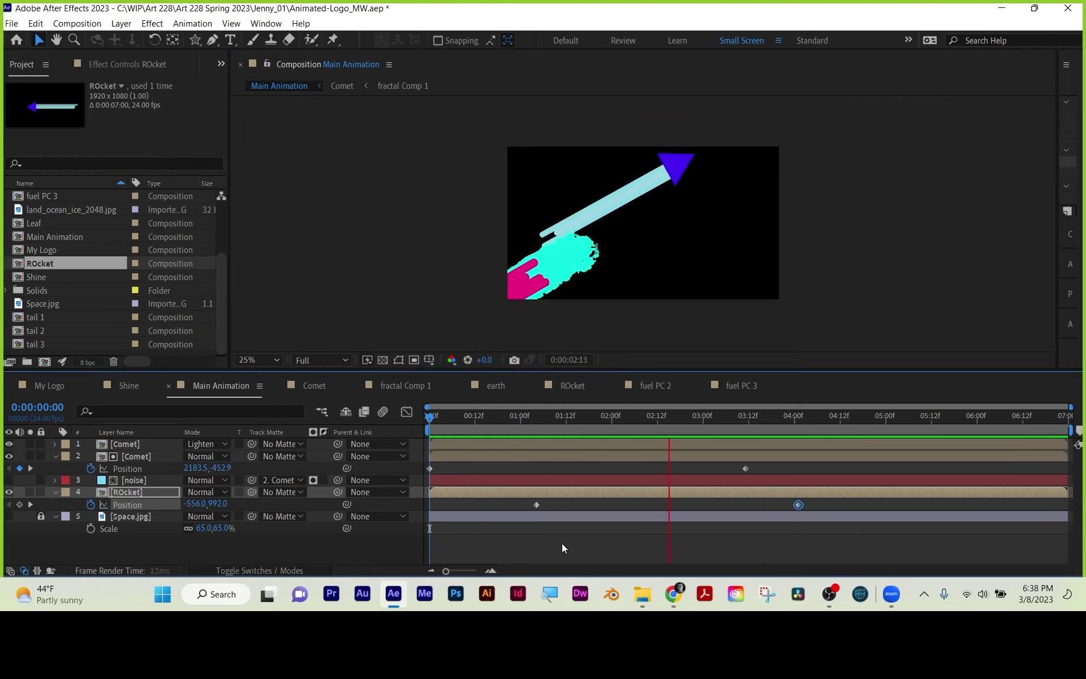
key("space")
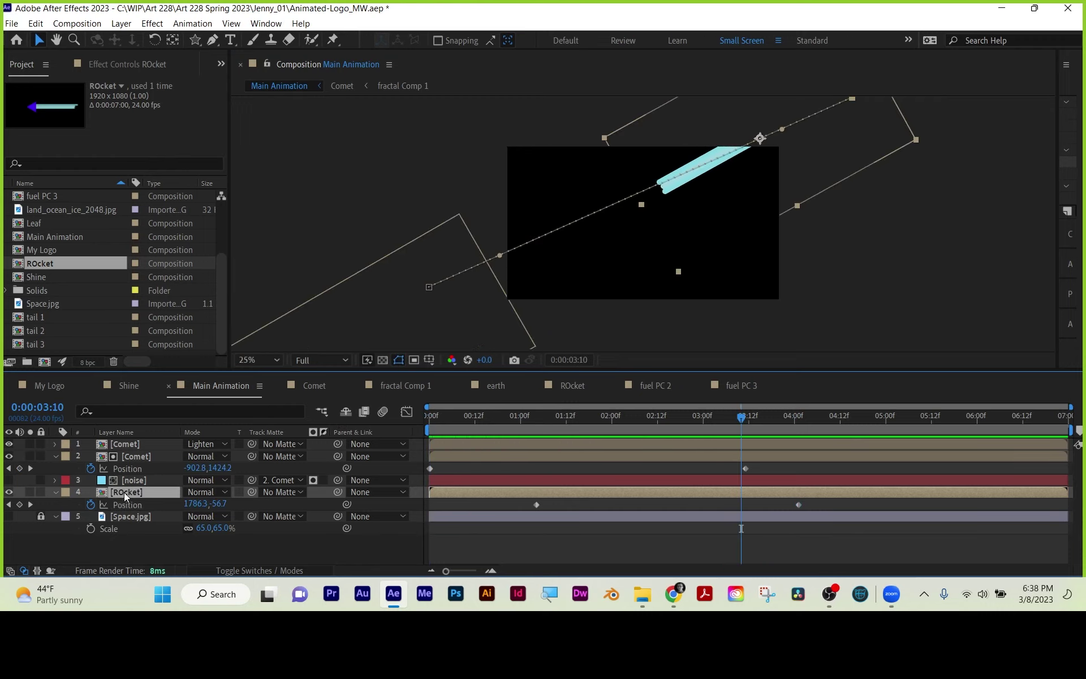
- Move the ROcket layer between the two Comet layers, and make the Space.jpg background visible
left_click_drag(125, 493, 131, 459)
left_click_drag(586, 422, 601, 403)
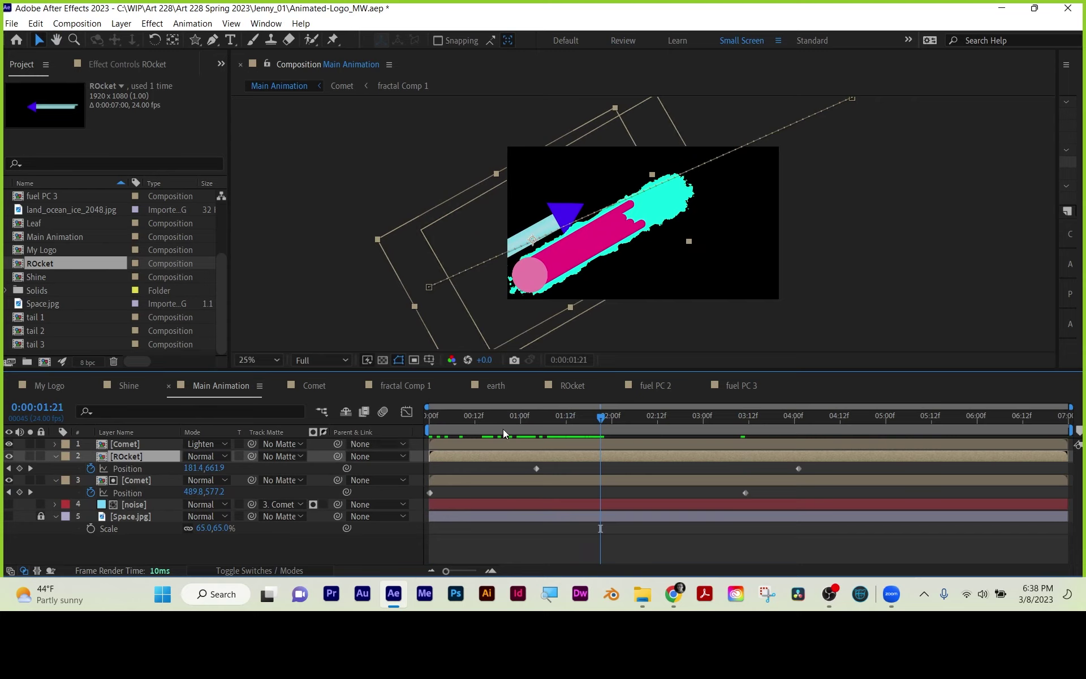
left_click_drag(602, 424, 847, 400)
left_click(876, 529)
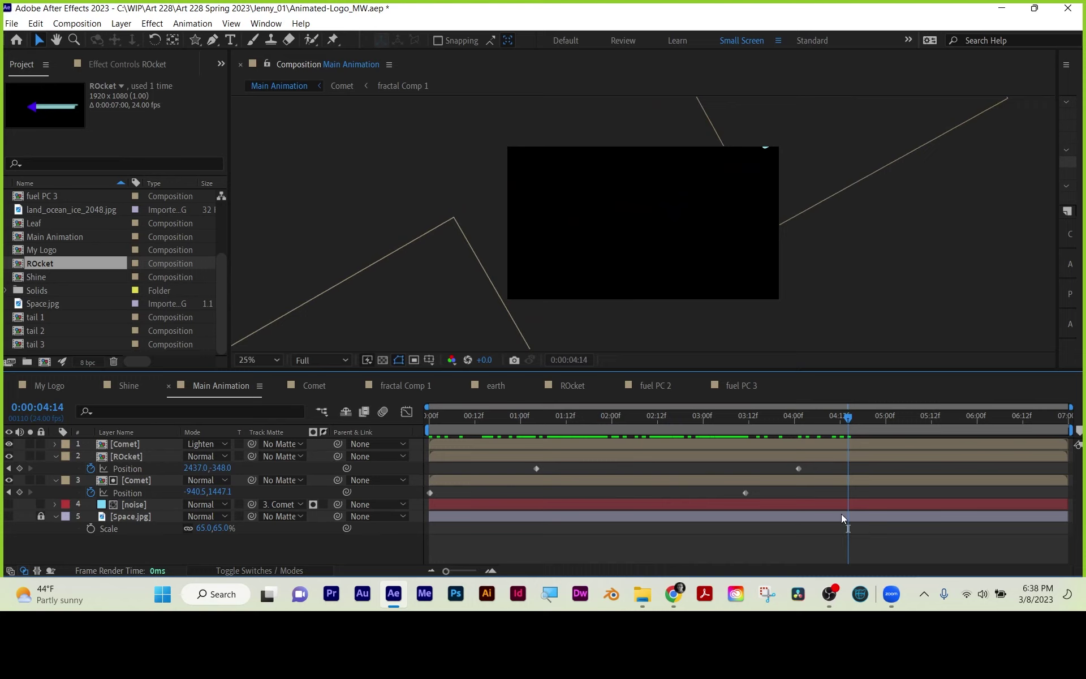
left_click(8, 517)
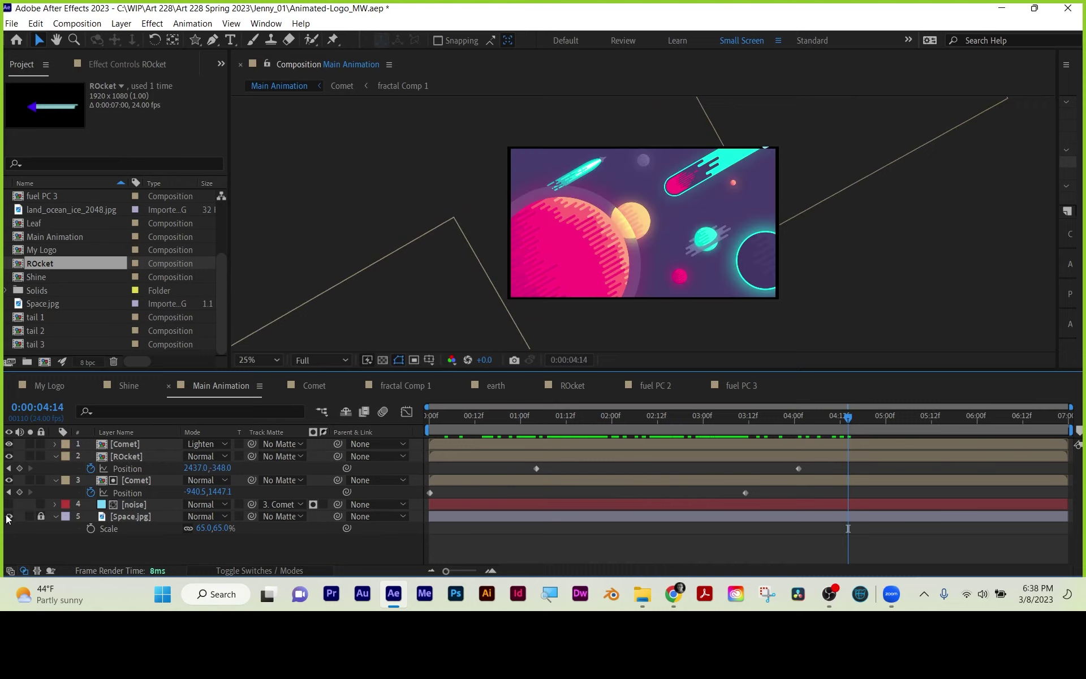
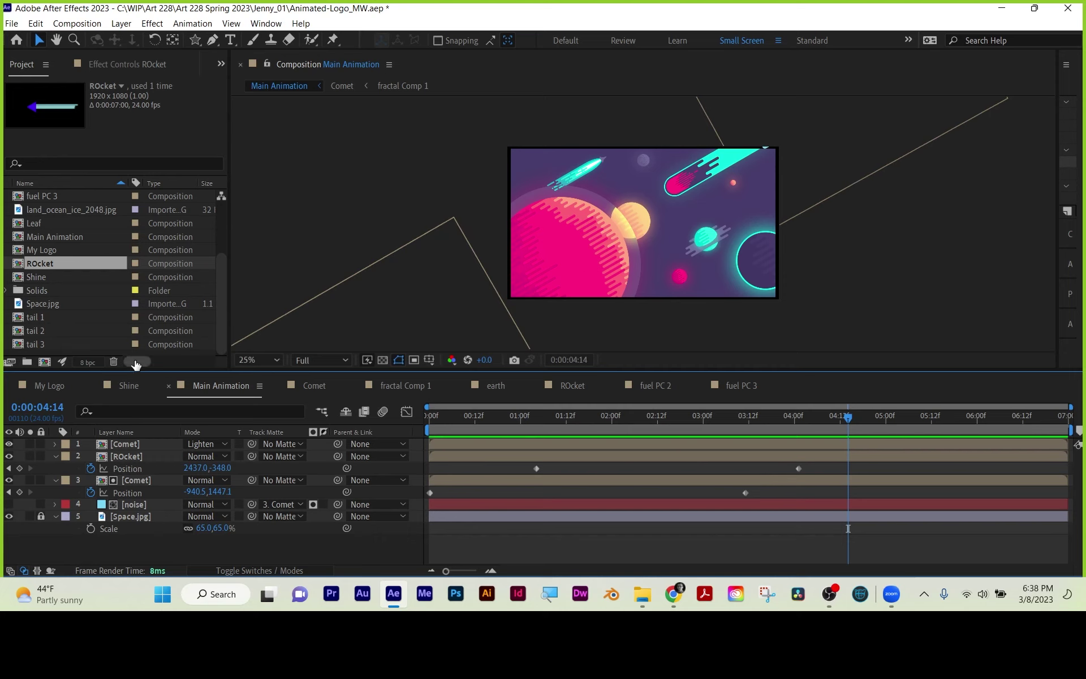
- Create a new 1920x1080, 24 fps, seven-second composition named tritone
left_click(44, 362)
type("tritone")
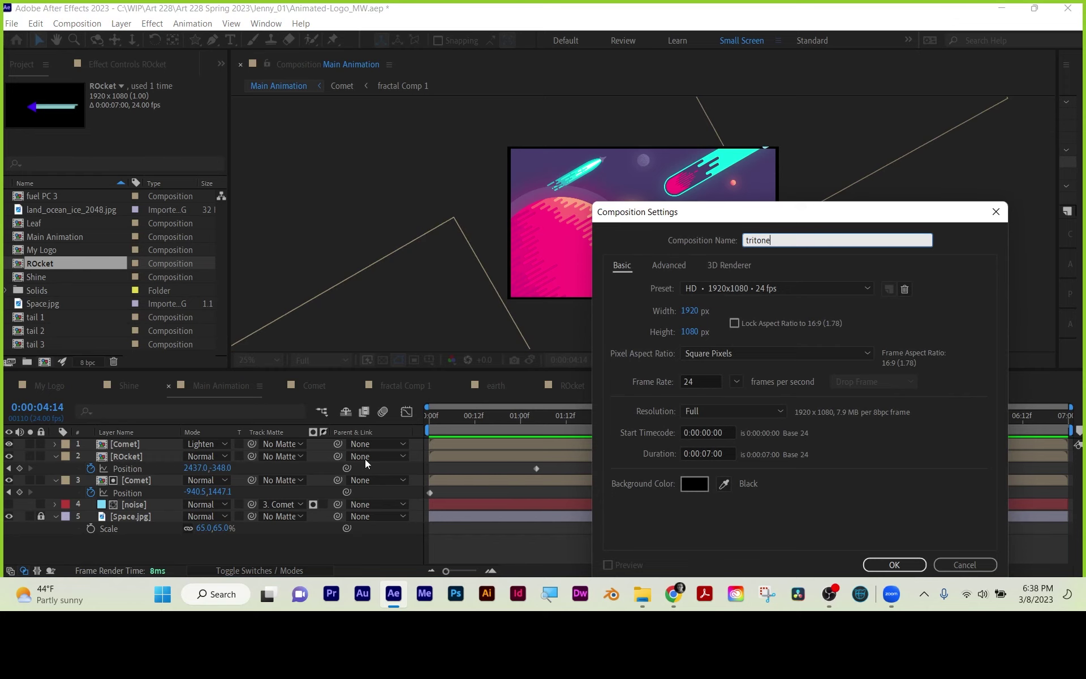
left_click(880, 562)
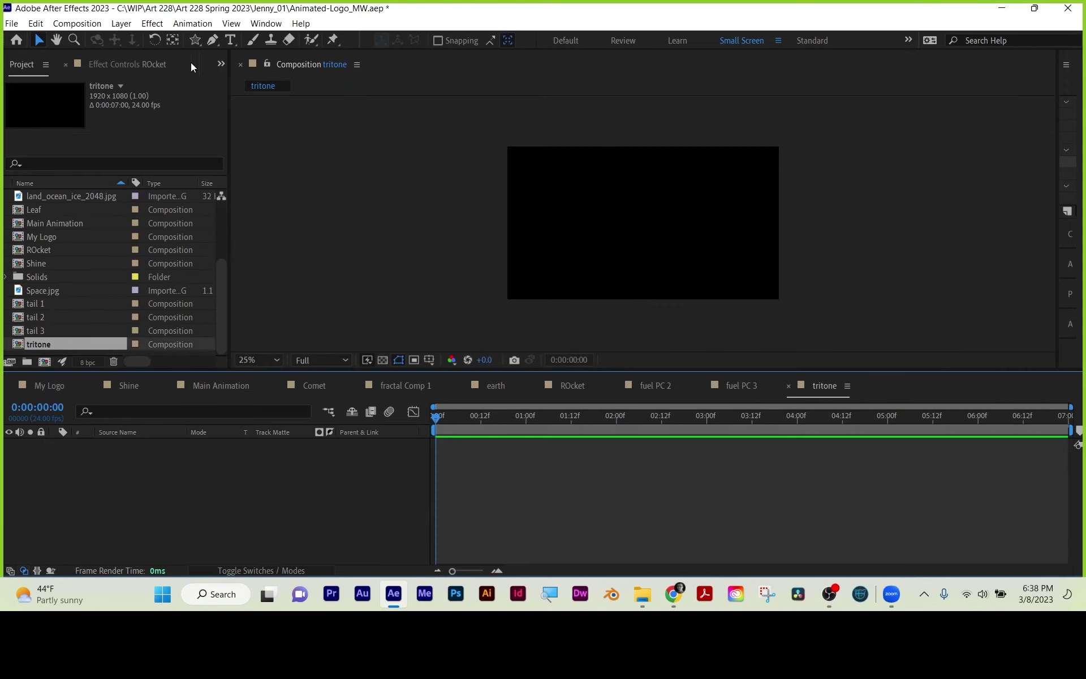
- Draw a circle with the Ellipse tool in the tritone composition and move it down to about the frame's centre
left_click_drag(194, 39, 252, 69)
mouse_move(657, 206)
left_mouse_down()
mouse_move(582, 144)
mouse_move(714, 299)
mouse_move(692, 256)
left_mouse_up()
left_click(38, 40)
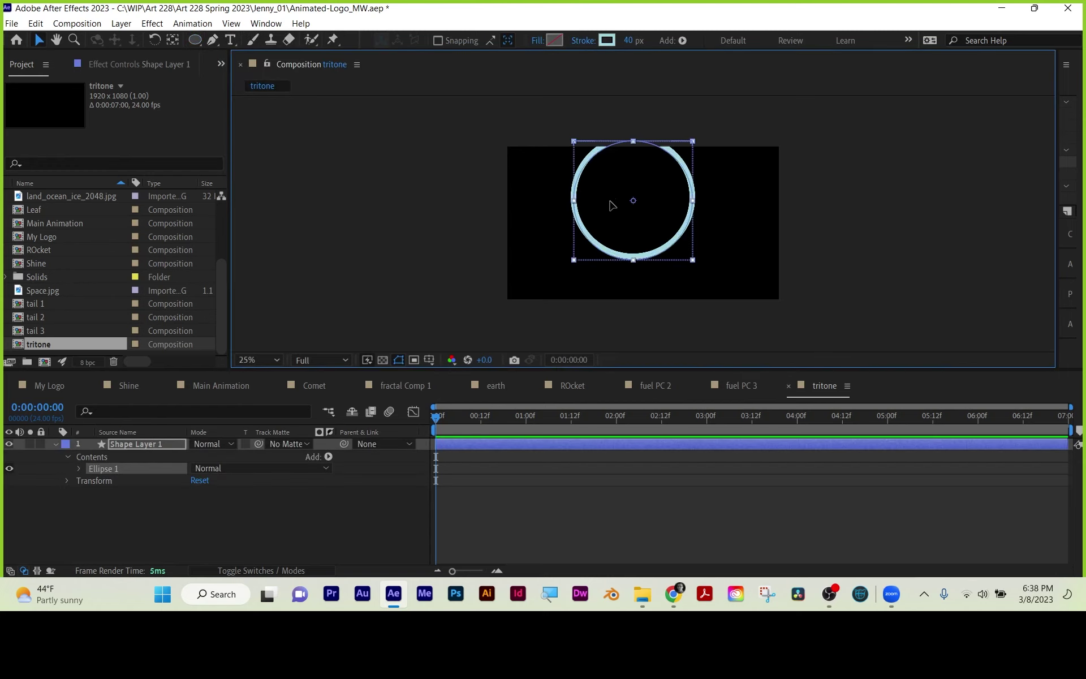
left_click_drag(613, 190, 615, 215)
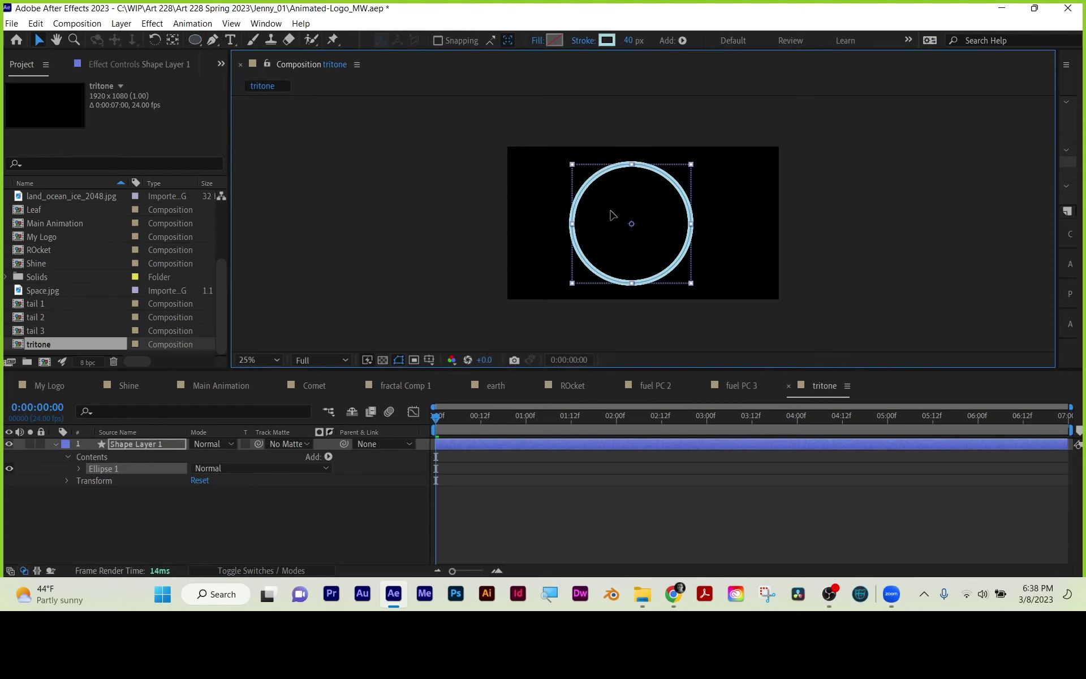
- Give the circle a solid color fill and set its stroke to None
left_click(538, 41)
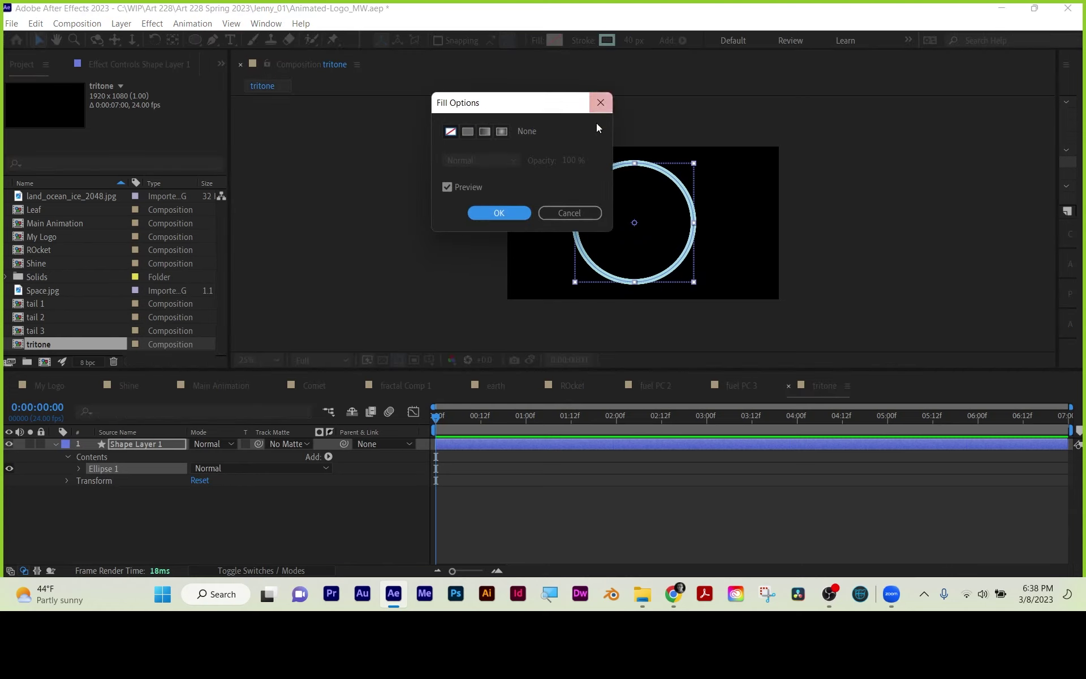
left_click(468, 131)
left_click(499, 213)
left_click(582, 40)
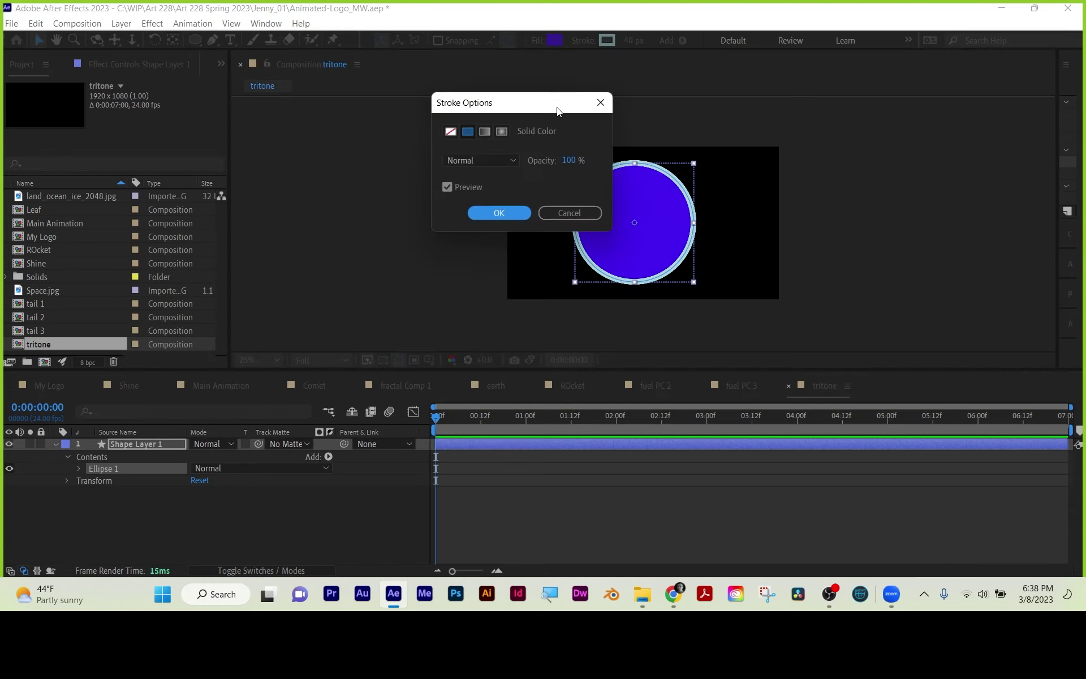
left_click(446, 134)
left_click(510, 215)
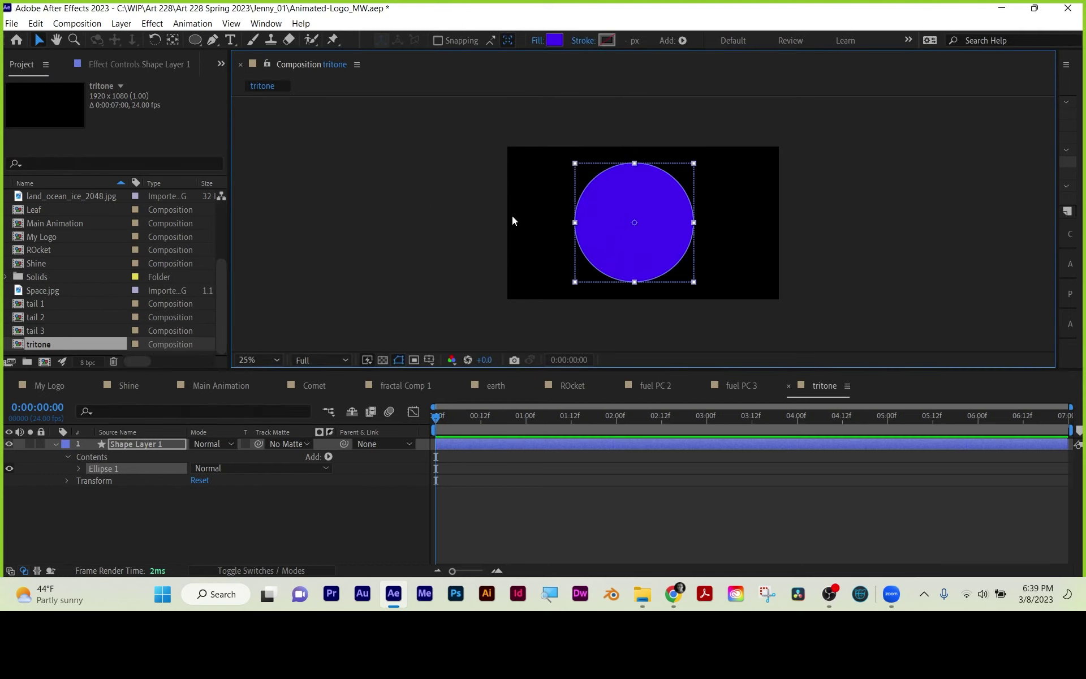
- Search the effects for "trit" and apply the Tritone effect to the circle
left_click_drag(1057, 242, 914, 238)
left_click(970, 81)
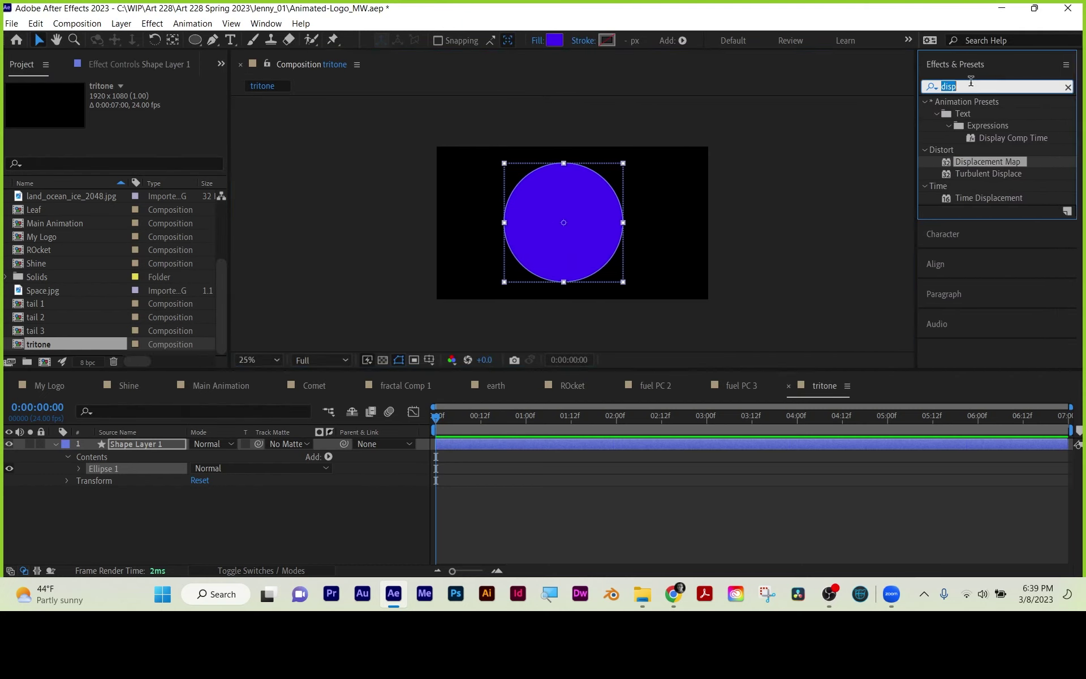
type("trit")
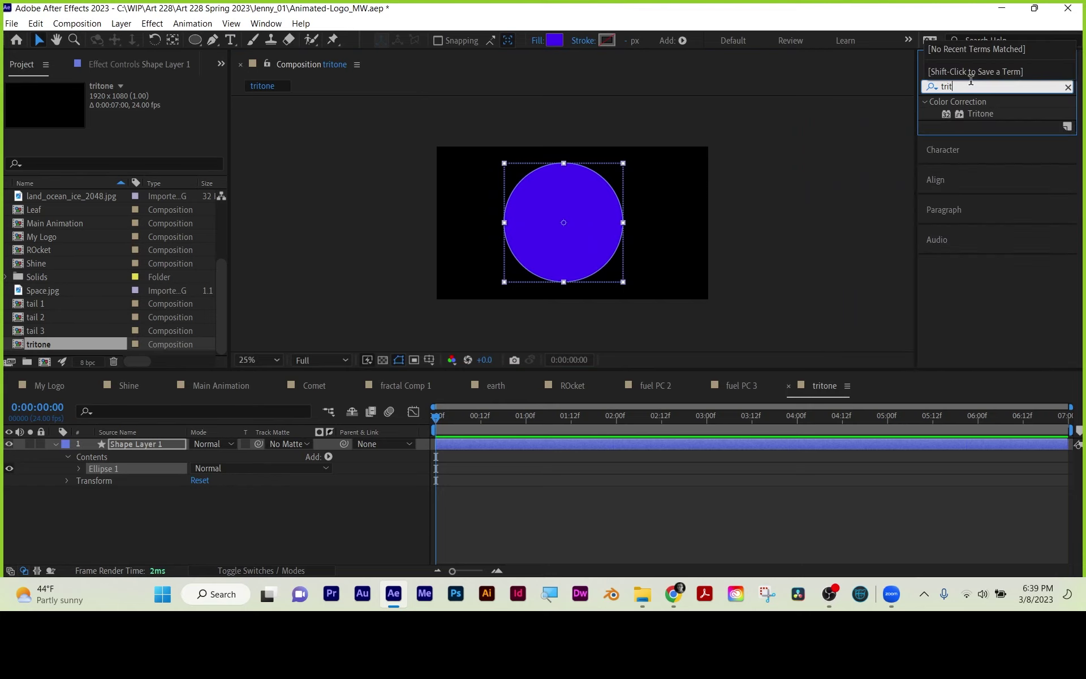
left_click_drag(984, 116, 564, 203)
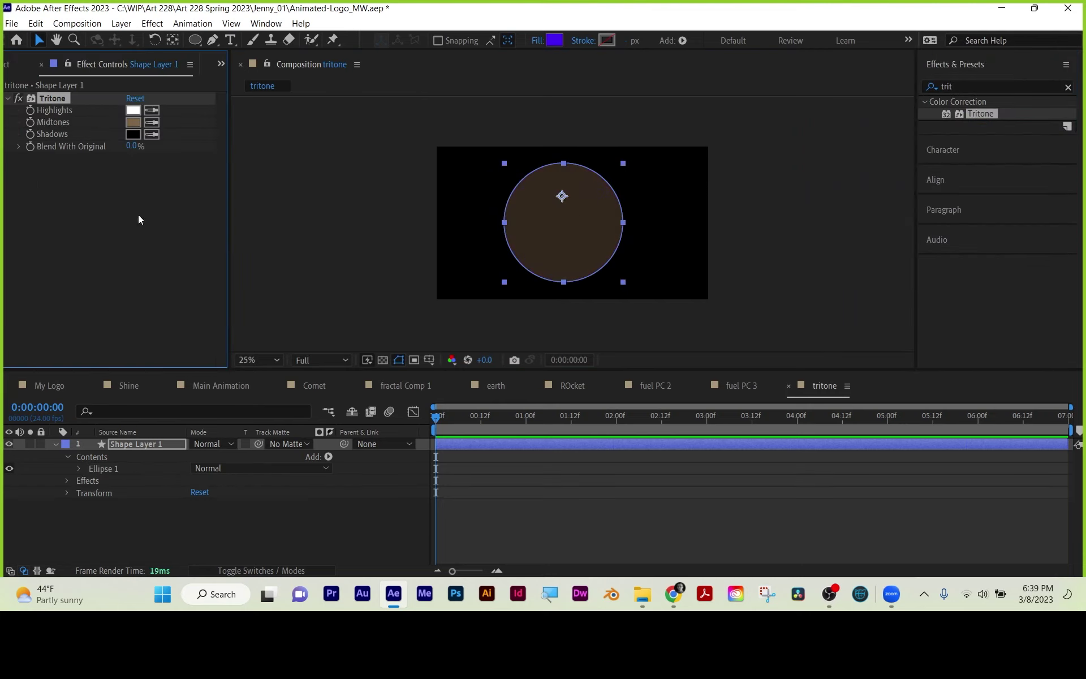
- Set the Tritone Highlights color to red, F11111
left_click(134, 111)
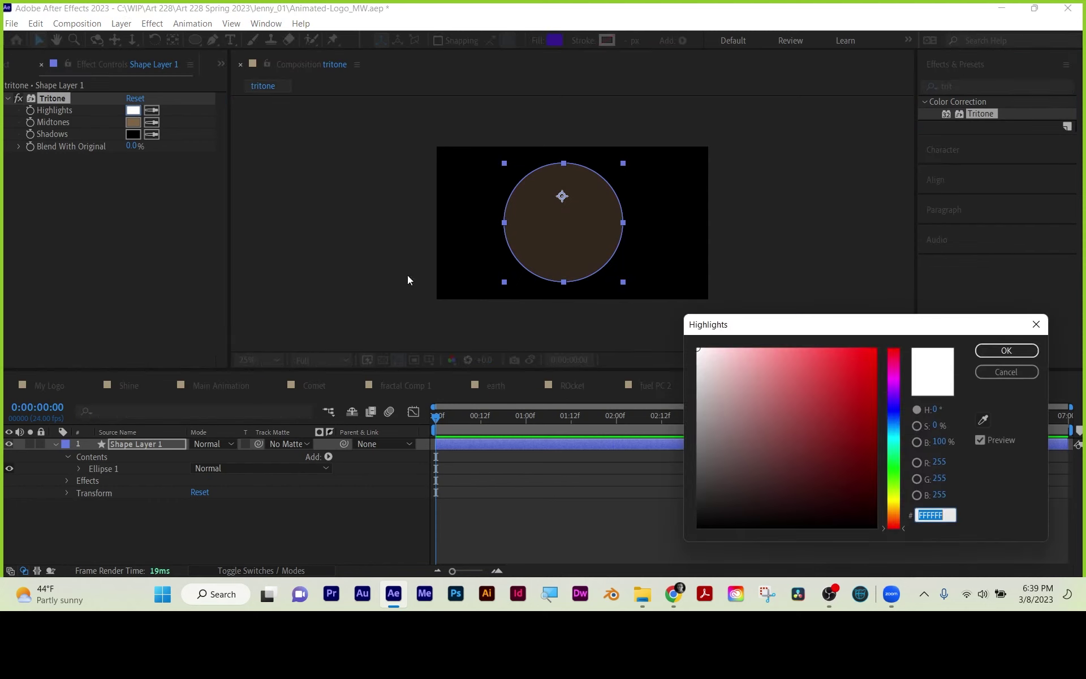
left_click_drag(856, 361, 863, 357)
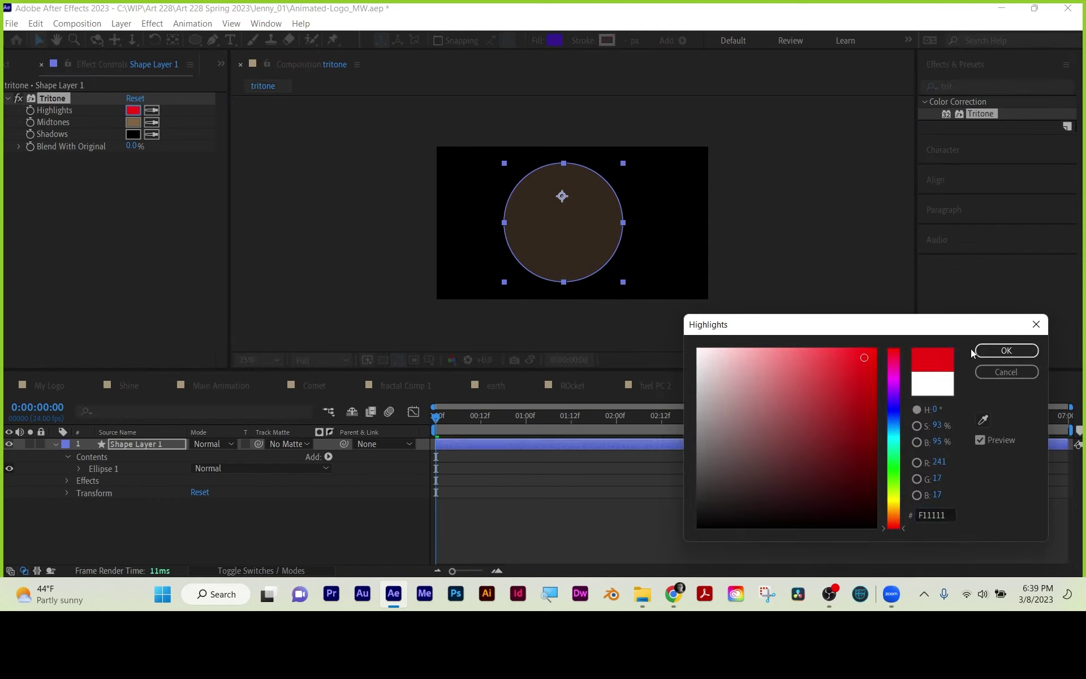
left_click(1006, 350)
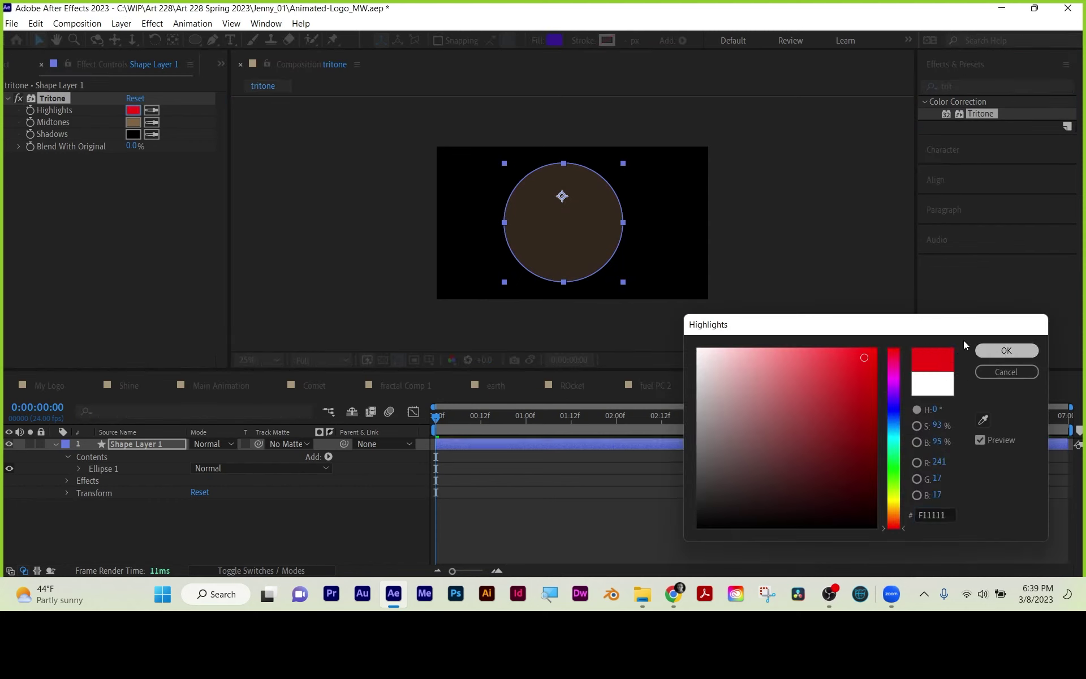
- Set the Tritone Midtones color to yellow, FFCB00
left_click(133, 122)
left_click_drag(888, 442, 884, 493)
left_click_drag(845, 405, 876, 395)
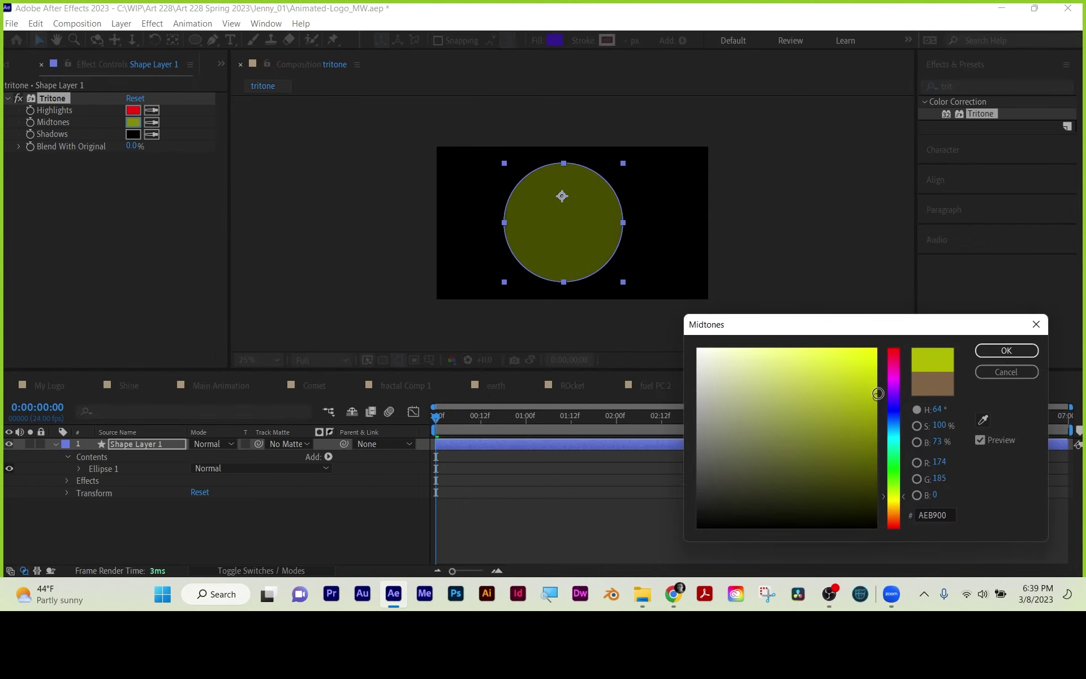
mouse_move(905, 499)
left_mouse_down()
mouse_move(865, 483)
mouse_move(877, 342)
left_mouse_up()
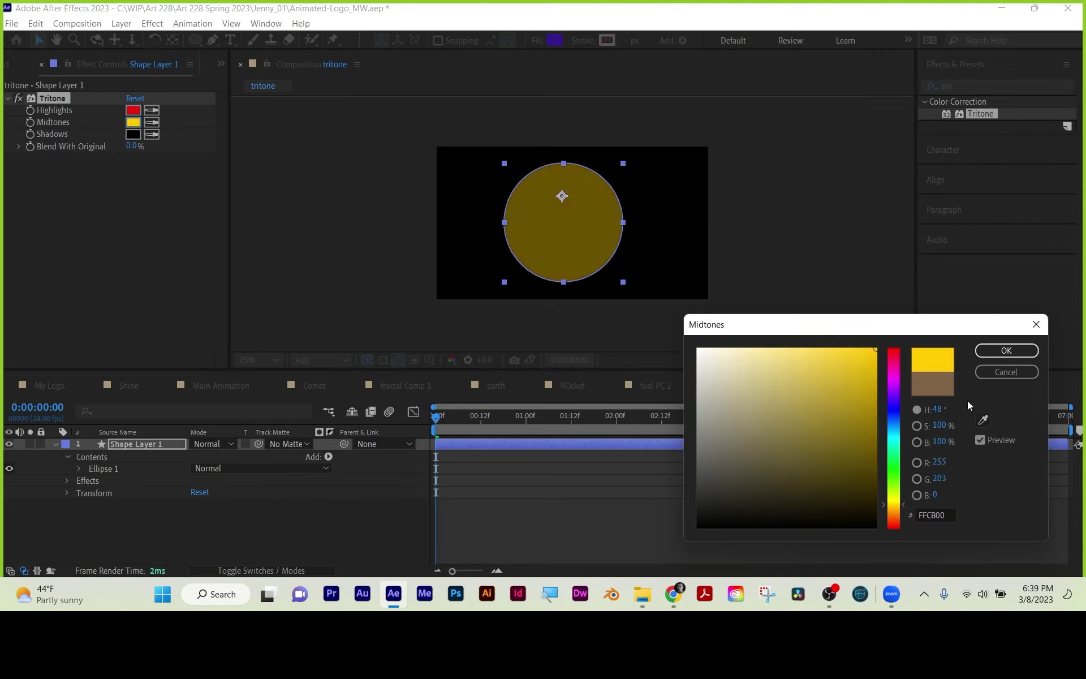
left_click(1006, 350)
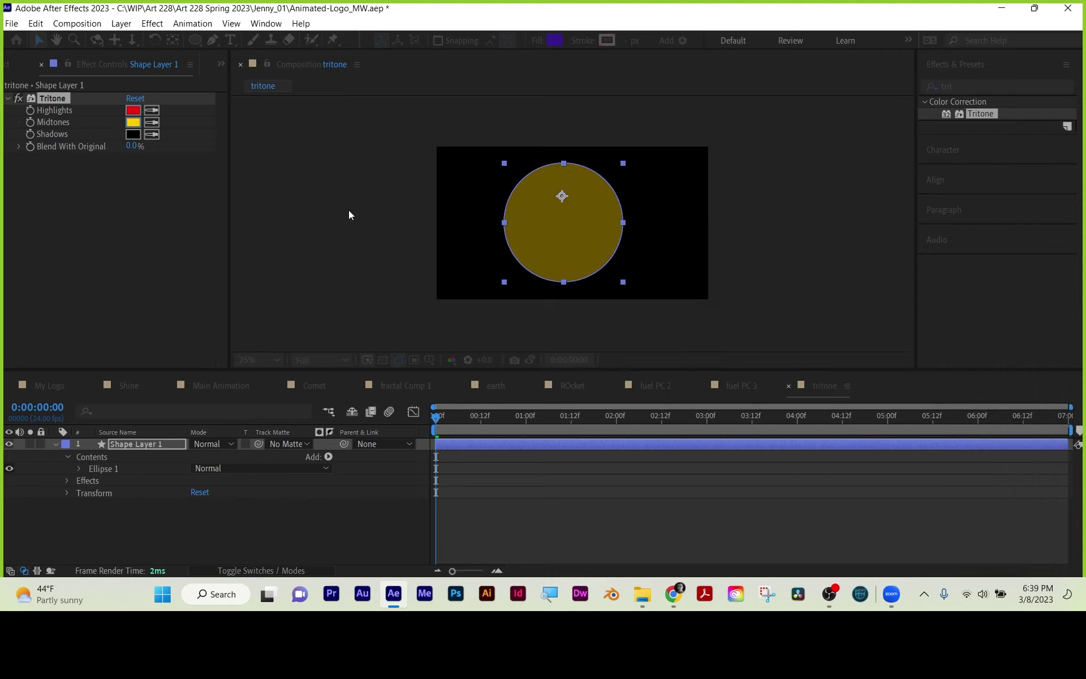
- Set the Tritone Shadows color to a cyan with hue 191°, and Blend With Original to 42%
left_click(134, 136)
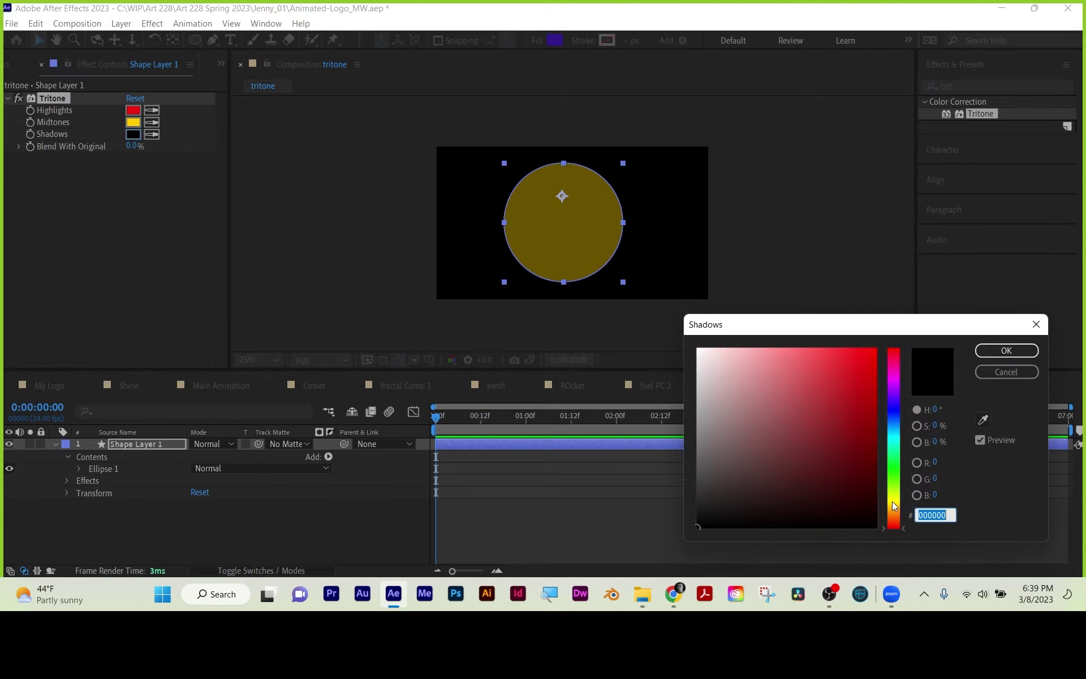
left_click_drag(893, 502, 894, 437)
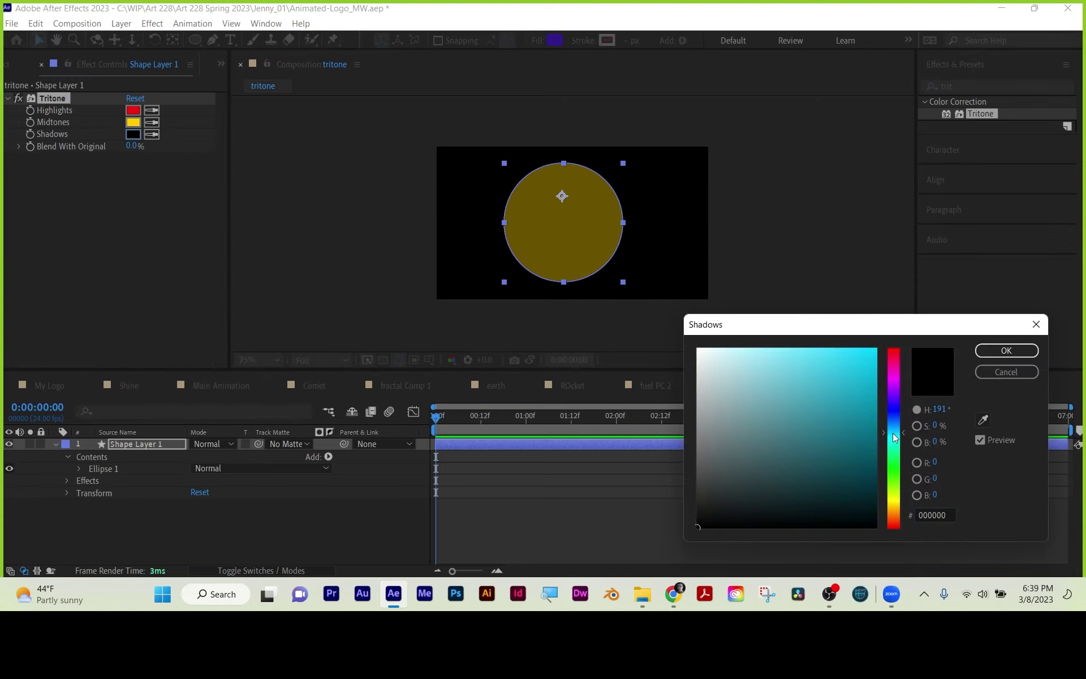
left_click(864, 378)
left_click(995, 351)
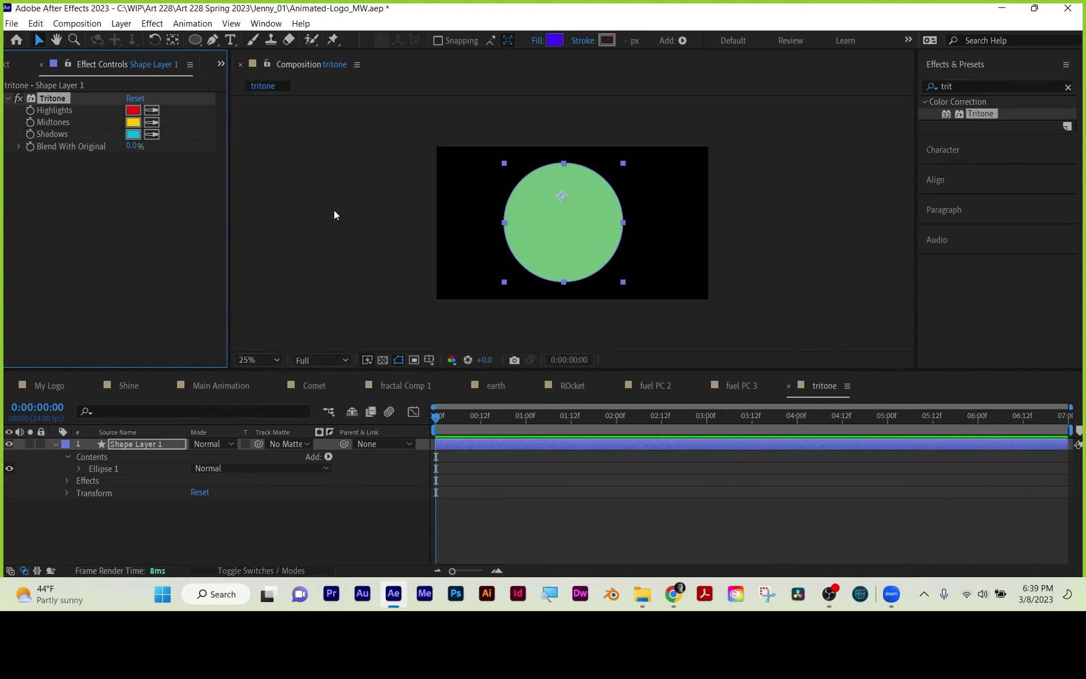
left_click_drag(131, 146, 169, 150)
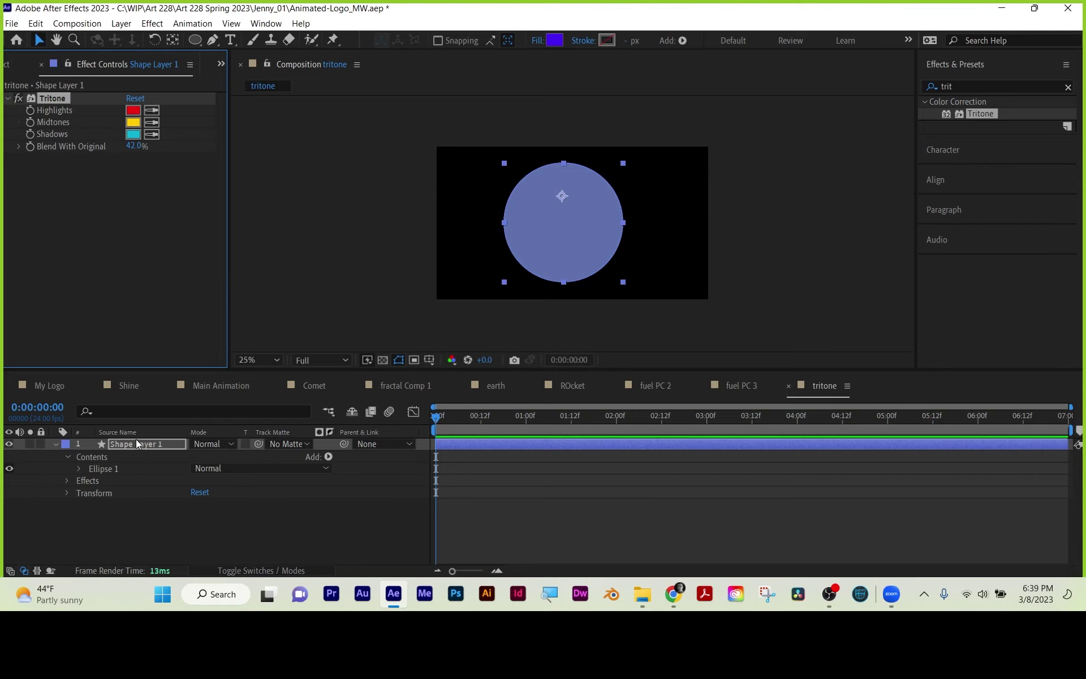
- Change the circle's fill to a radial gradient and extend its end point past the circle's edge, to about 556, -20
left_click(536, 41)
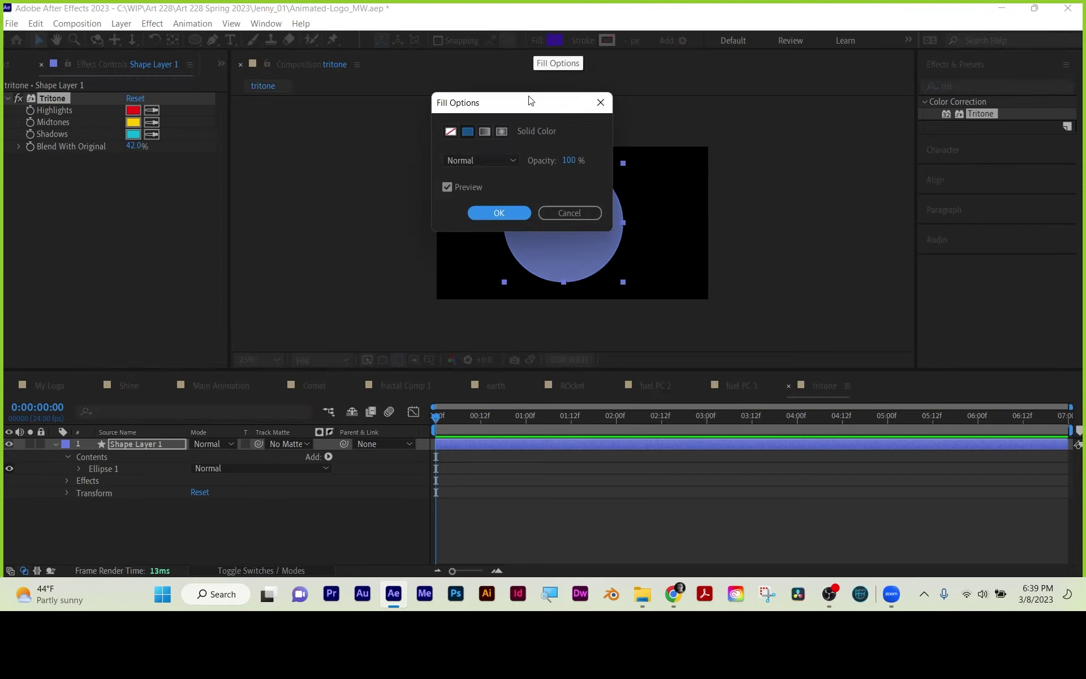
left_click(501, 131)
left_click(499, 213)
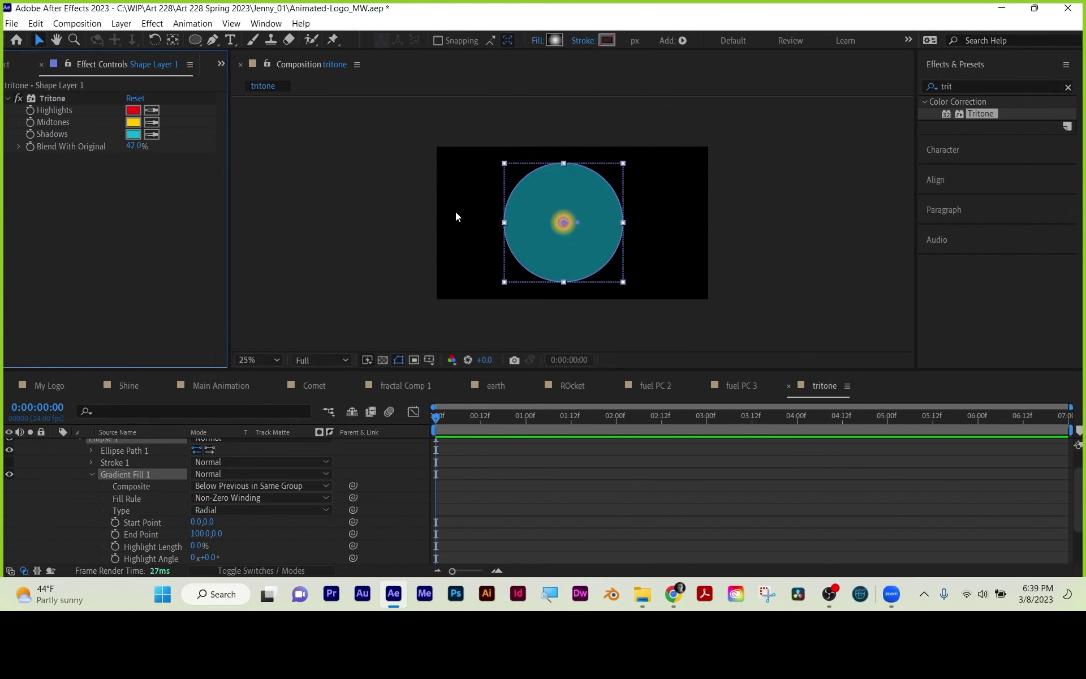
left_click_drag(577, 222, 644, 220)
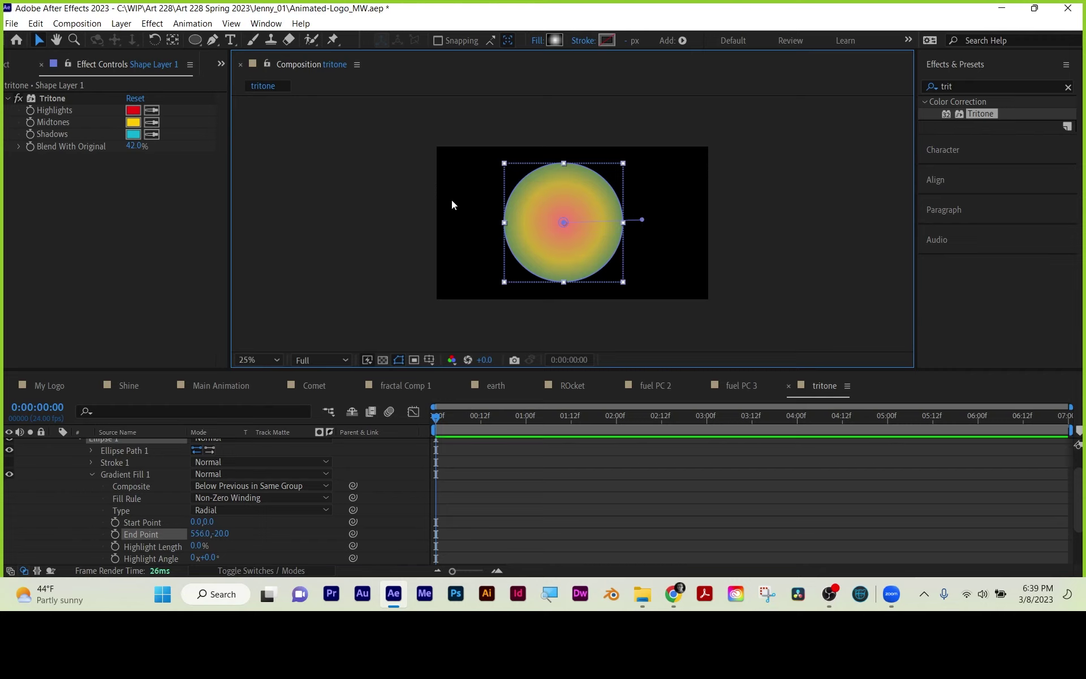
- Set the Tritone Blend With Original to 0% and collapse the Shape Layer 1 properties
left_click_drag(136, 146, 113, 151)
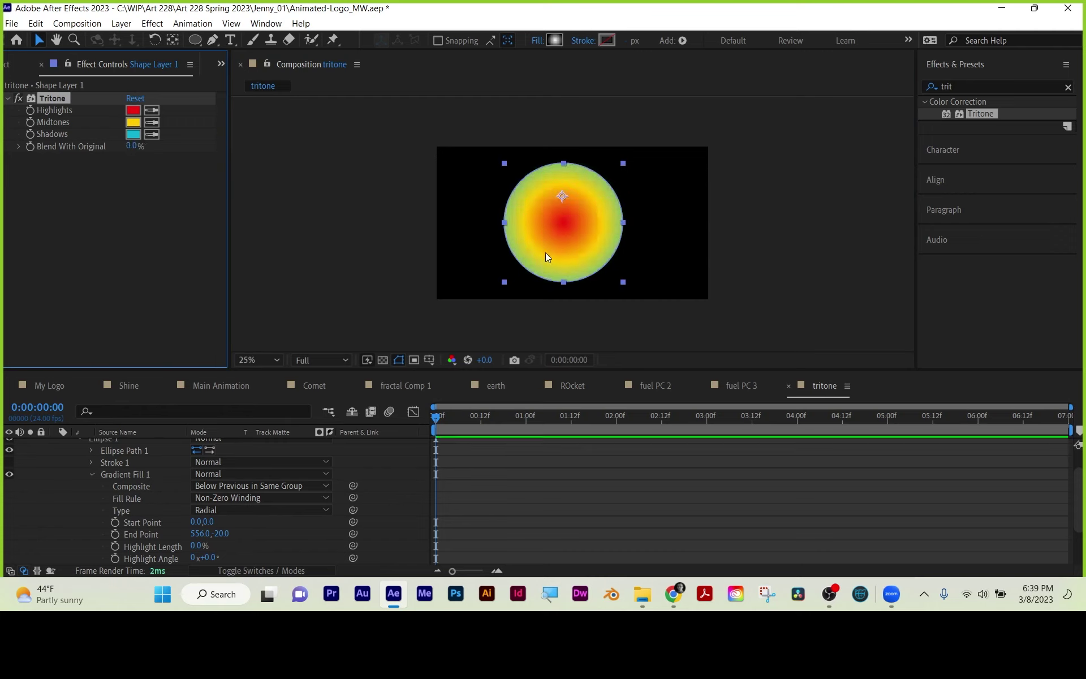
scroll(254, 507, "up", 1)
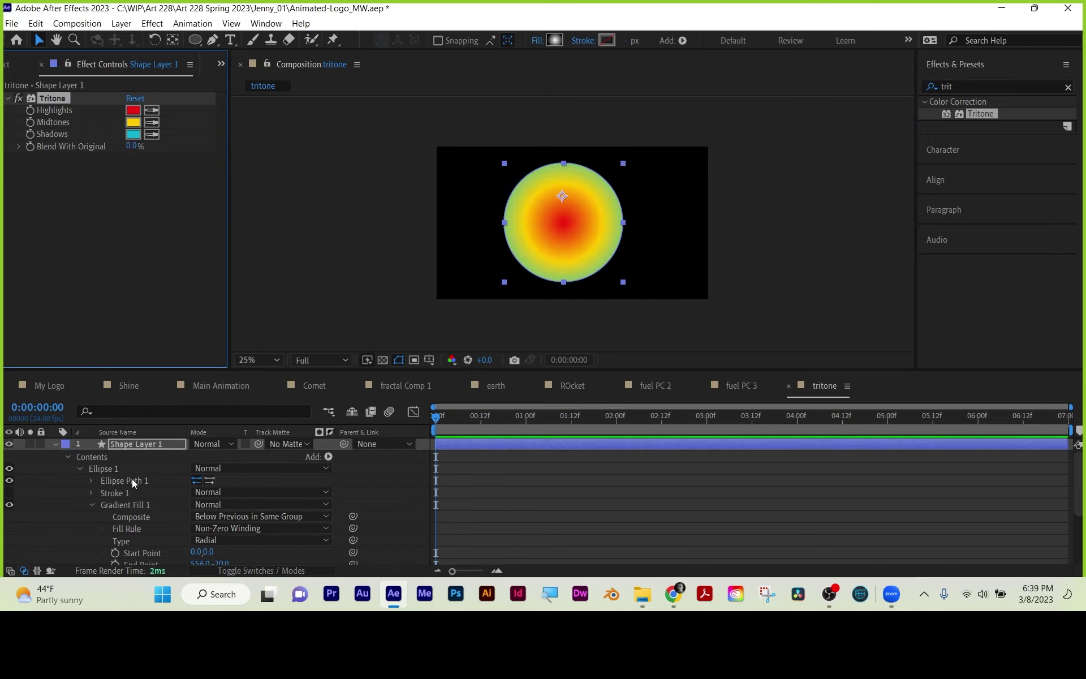
left_click(55, 444)
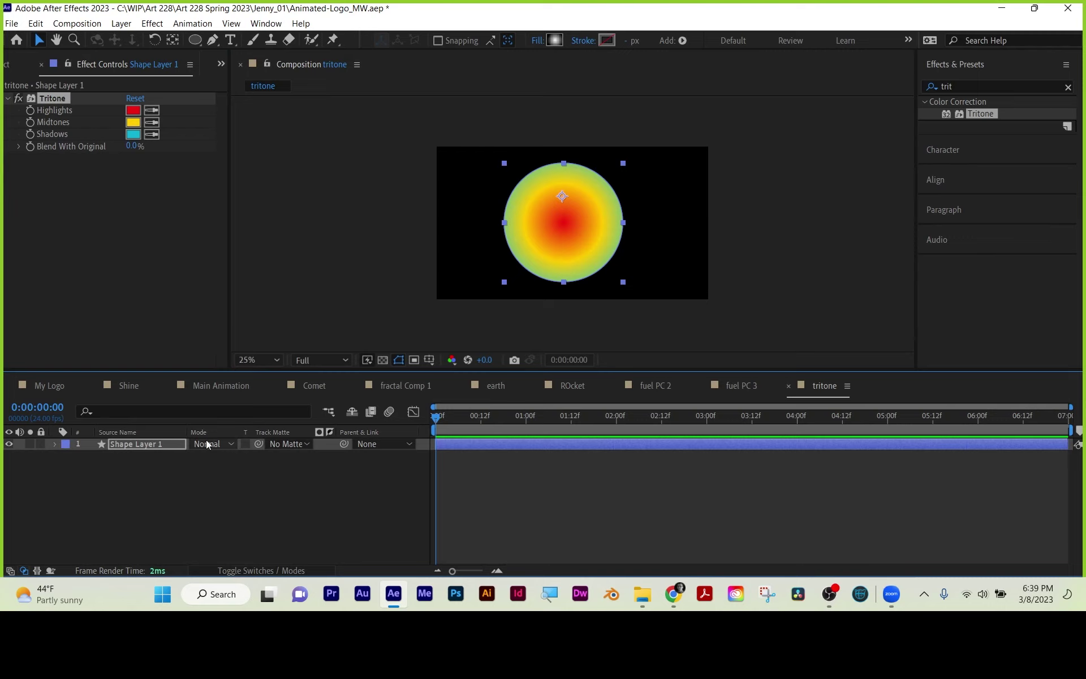
- Copy the fractal layer from fractal Comp 1 into the tritone composition
left_click(965, 85)
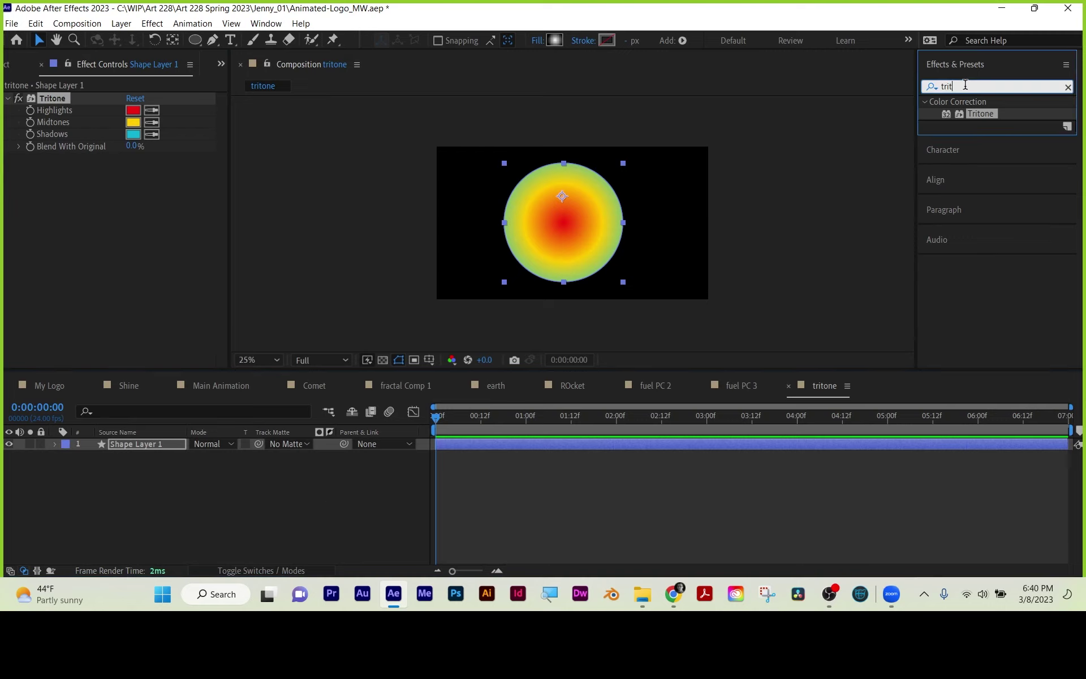
left_click(736, 387)
left_click(589, 388)
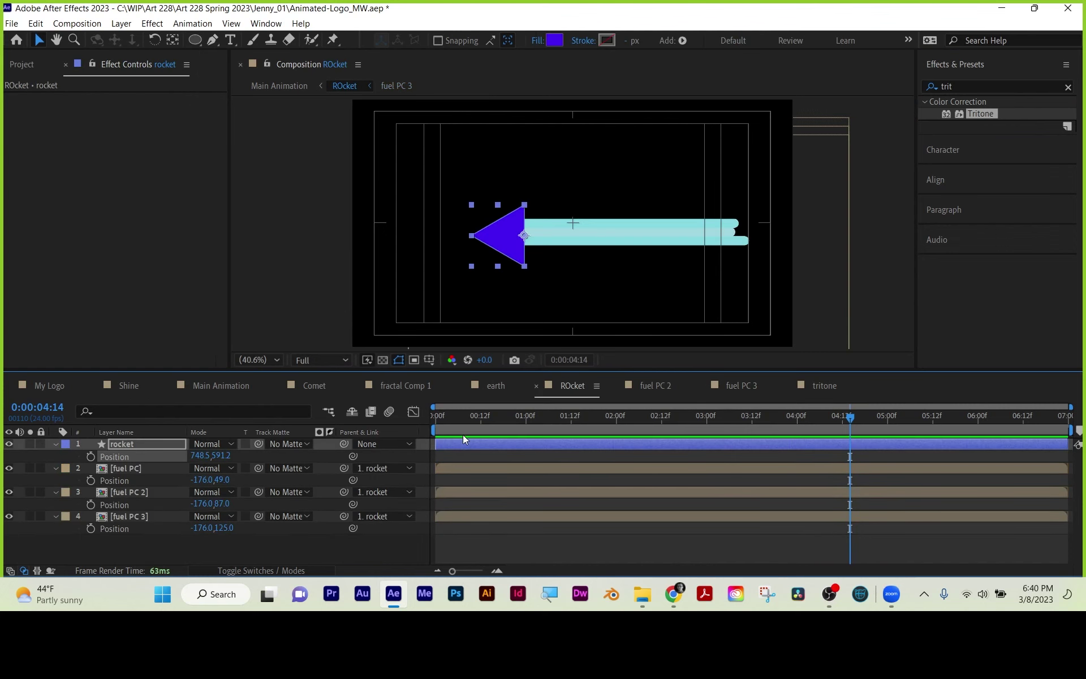
left_click(496, 387)
left_click(416, 389)
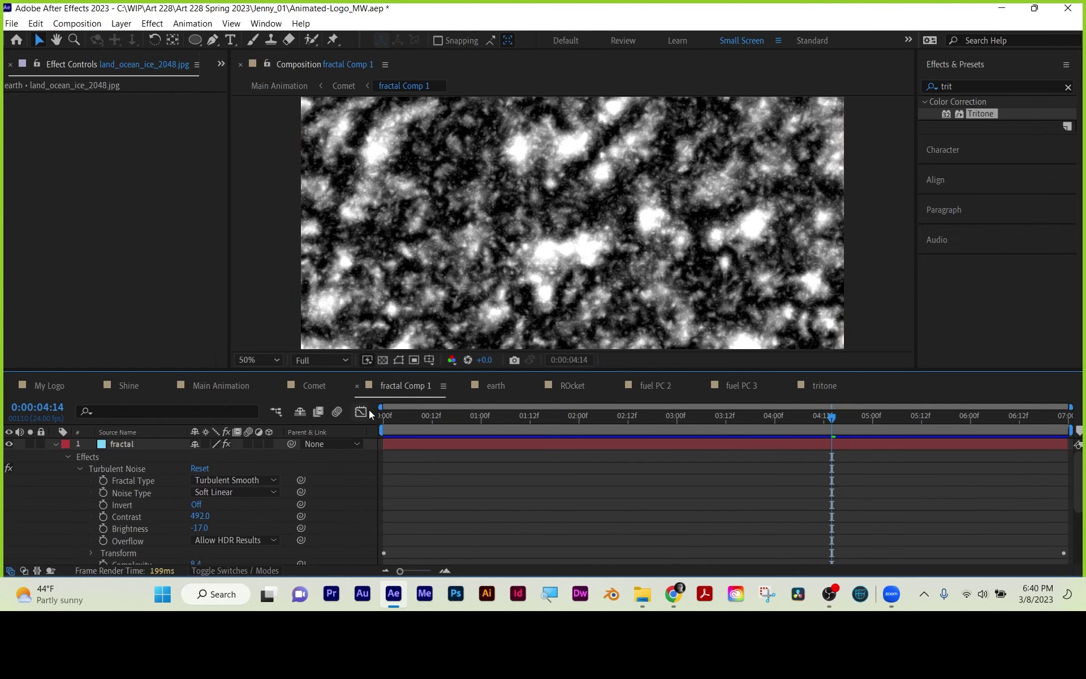
left_click(121, 445)
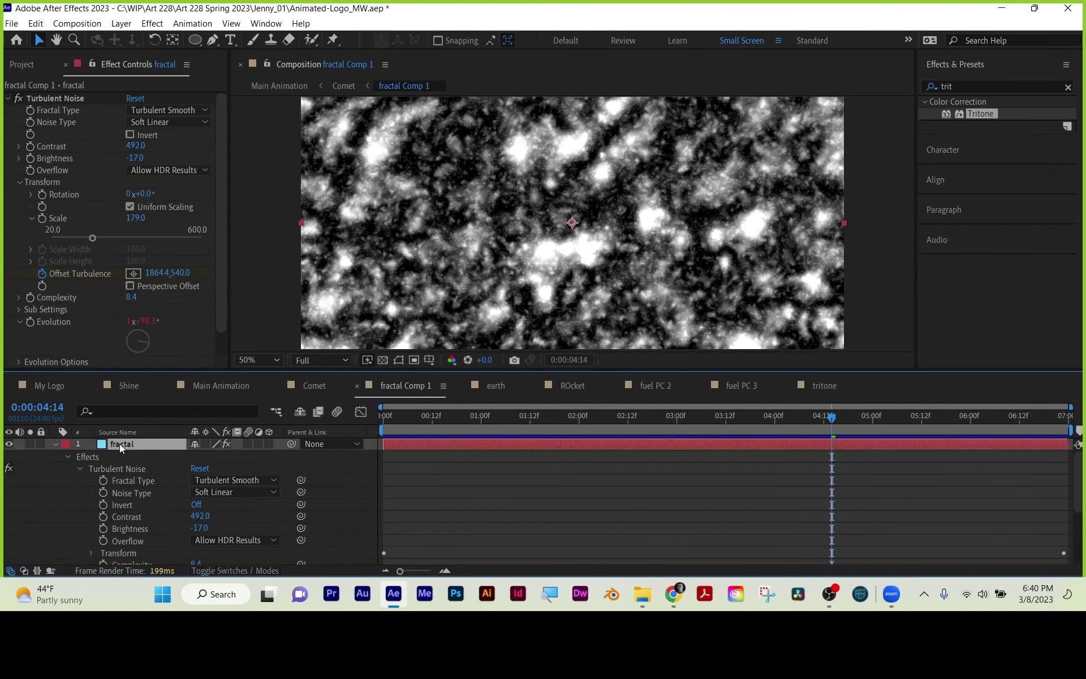
left_click(821, 387)
key("ctrl+v")
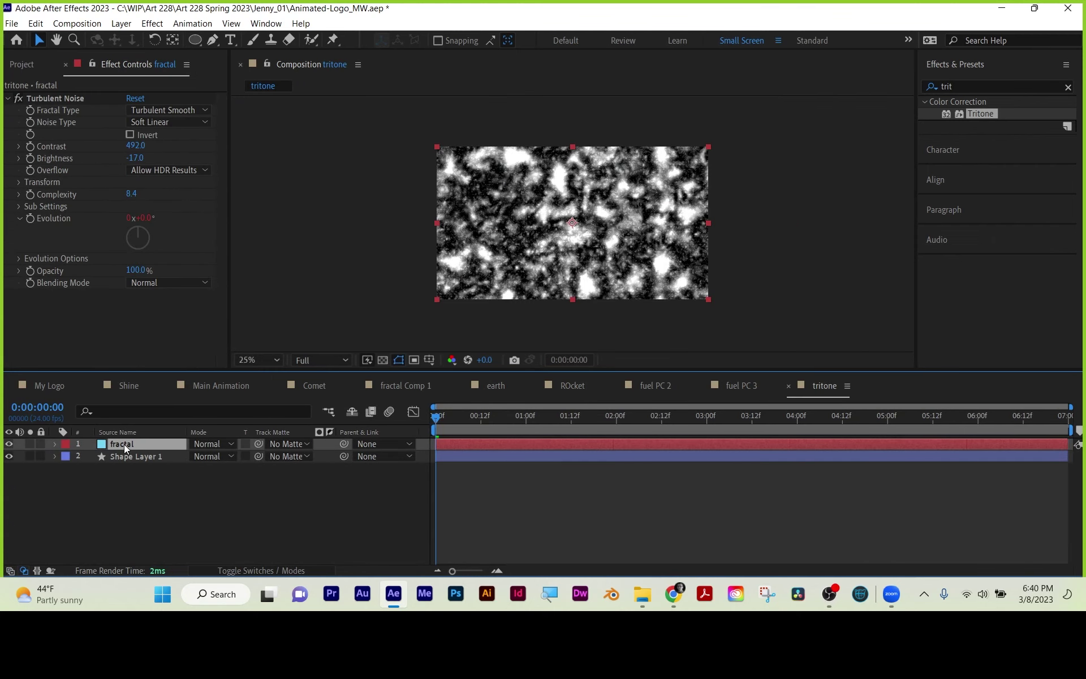
- Move the fractal layer below Shape Layer 1 and set Shape Layer 1 as its track matte
mouse_move(123, 443)
left_mouse_down()
mouse_move(124, 474)
mouse_move(130, 454)
left_mouse_up()
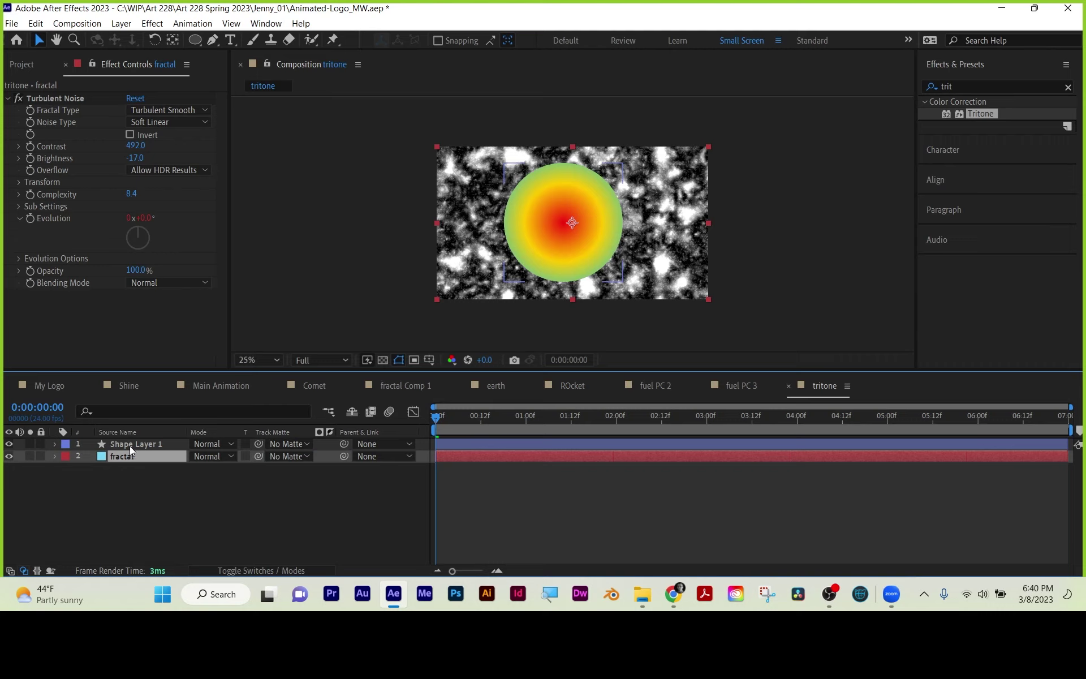
left_click(295, 457)
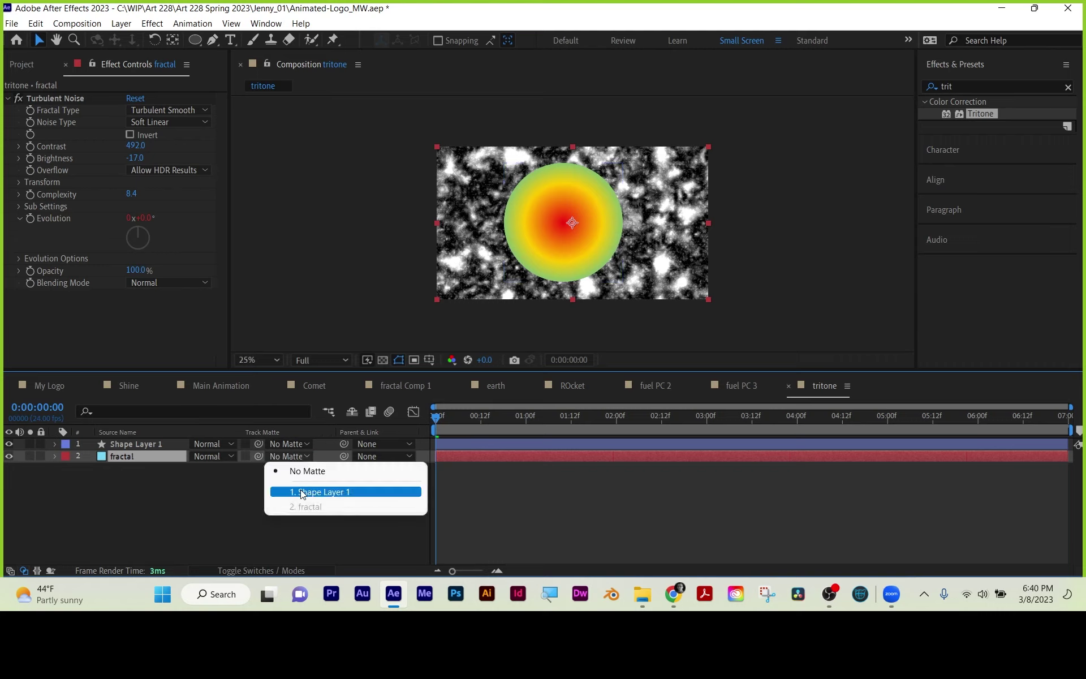
left_click(300, 490)
left_click(277, 456)
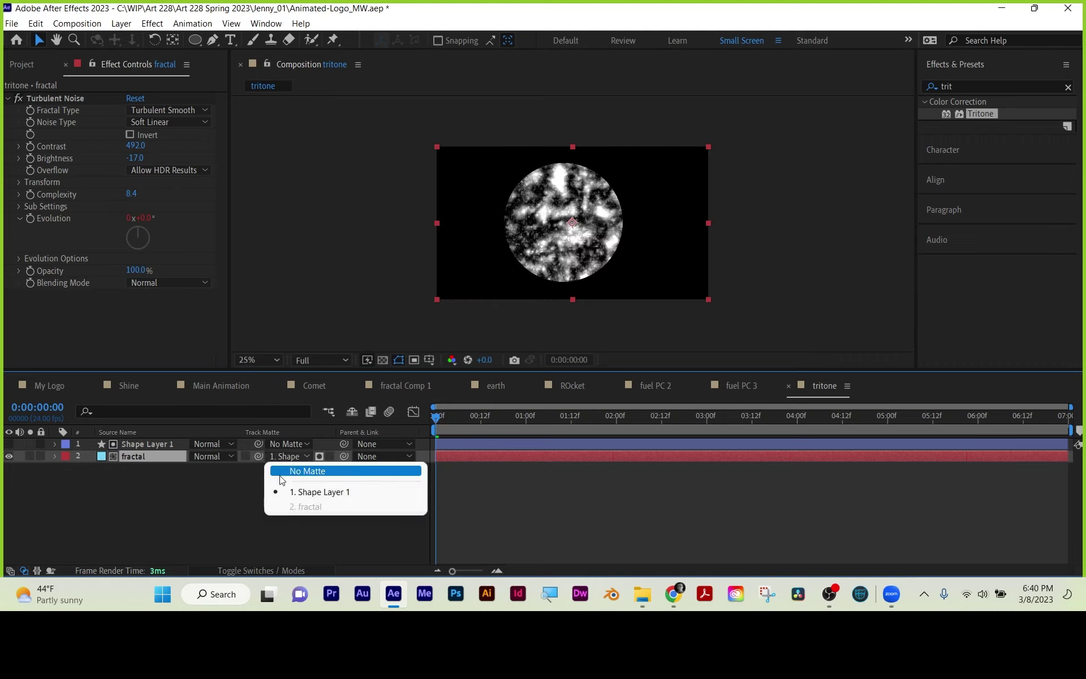
- Try the luma and inverted matte options on the fractal layer and switch back to the alpha matte
left_click(320, 456)
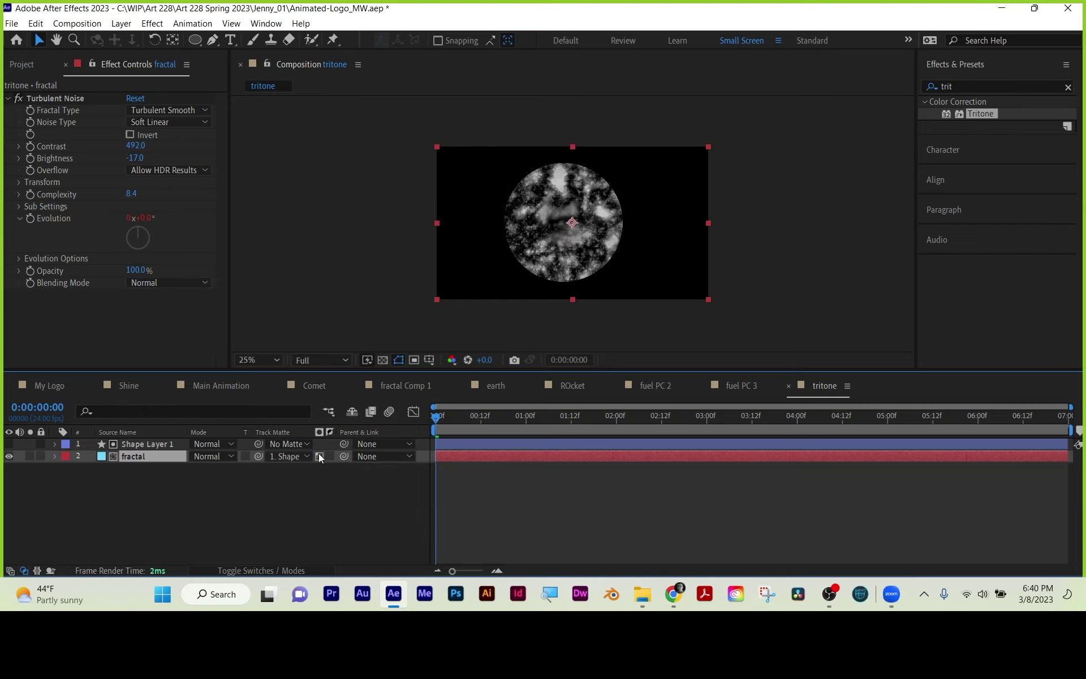
left_click(327, 456)
left_click(327, 457)
left_click(319, 456)
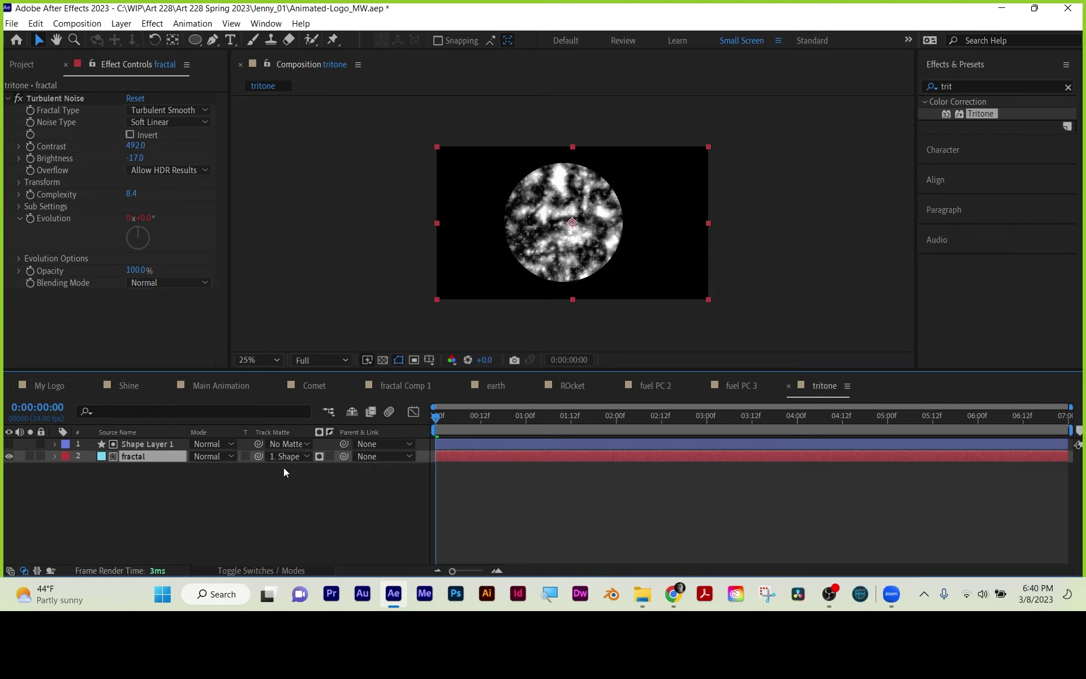
- Duplicate Shape Layer 1 in the tritone composition
left_click(137, 443)
key("ctrl+d")
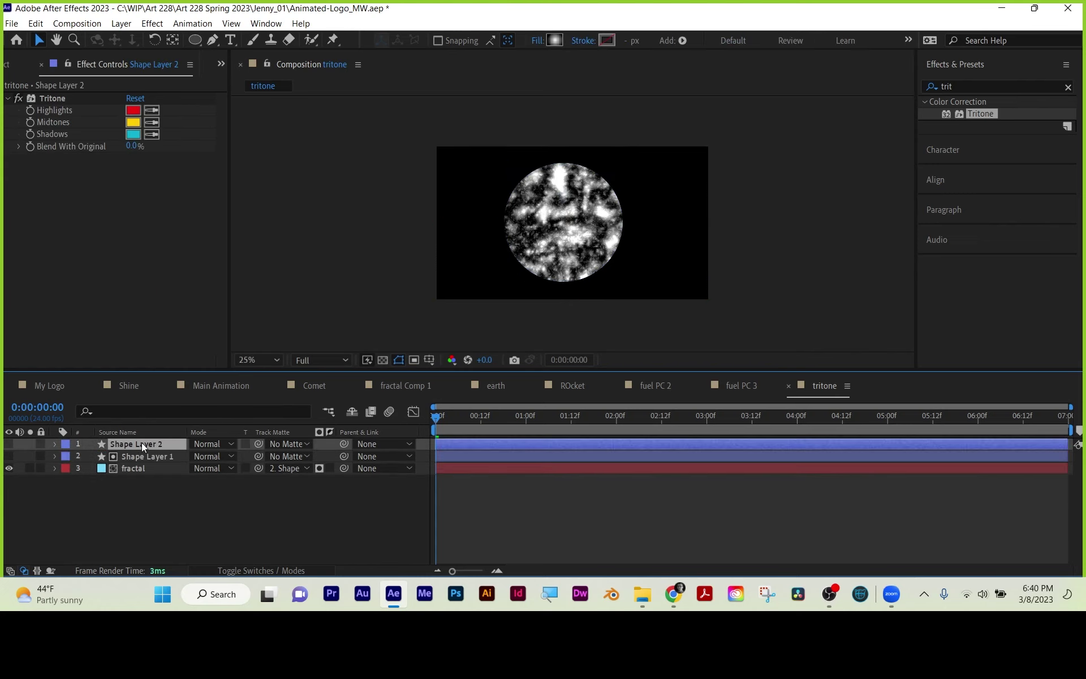
- Set Shape Layer 2's blending mode to Color and make the layer visible over the fractal layer
left_click(202, 445)
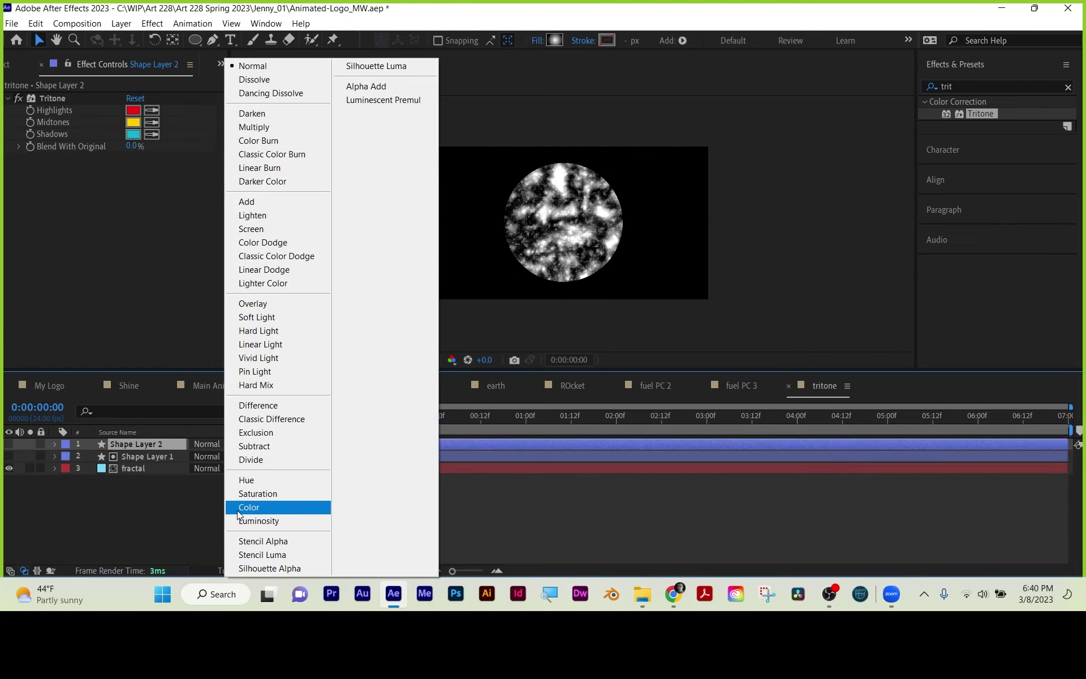
left_click(237, 510)
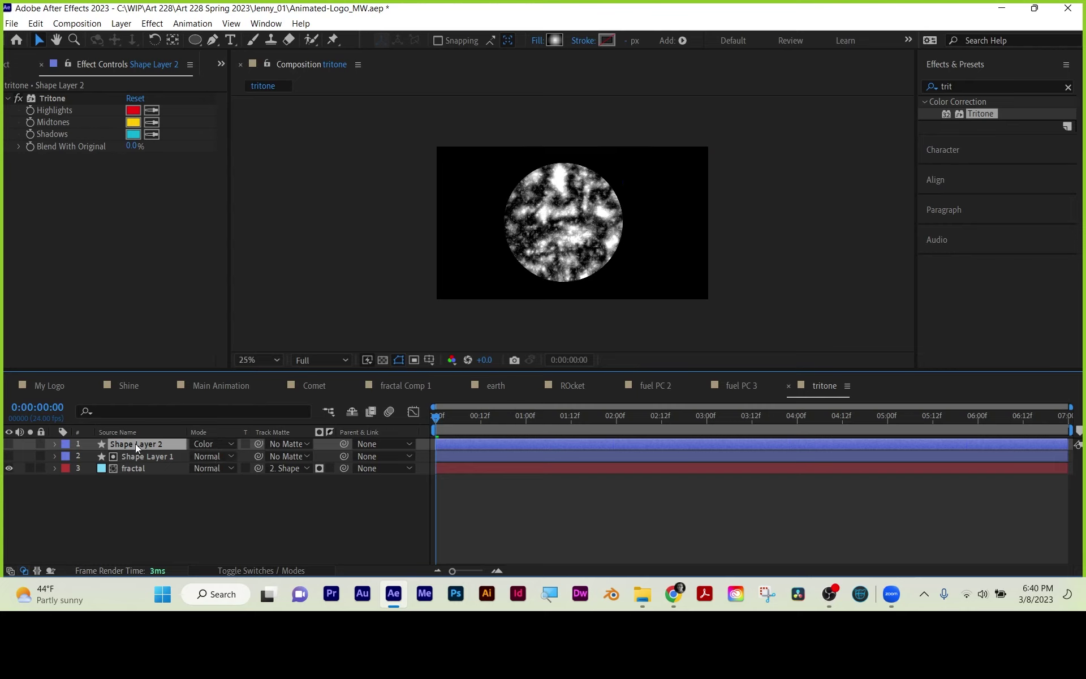
left_click_drag(134, 443, 113, 438)
left_click(9, 444)
key("period")
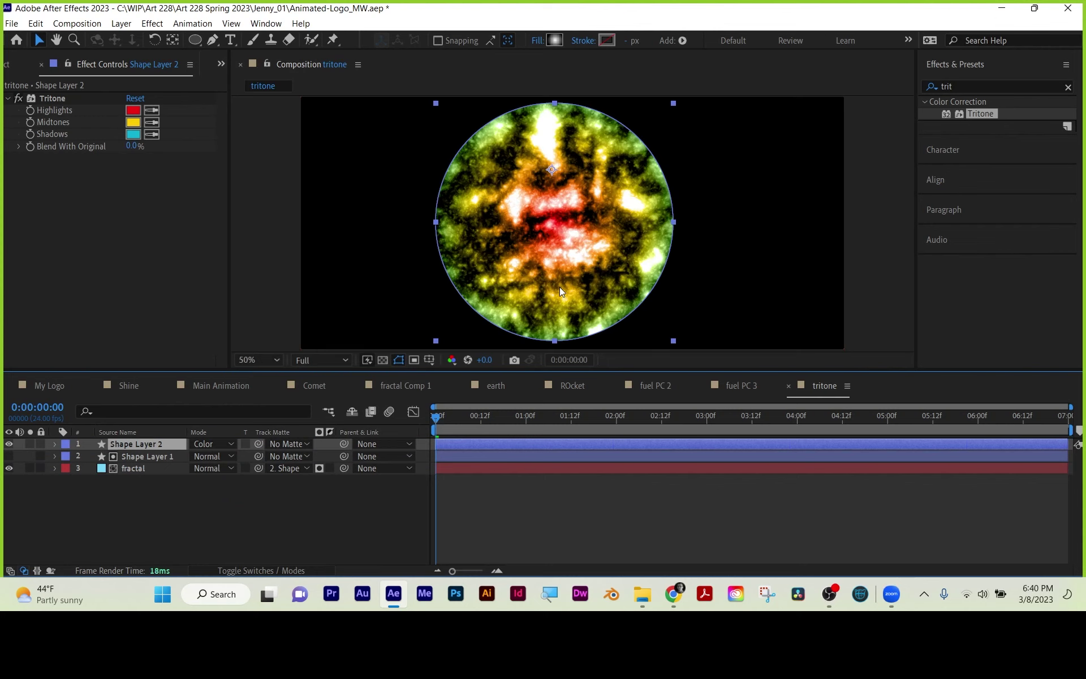
left_click_drag(597, 371, 599, 411)
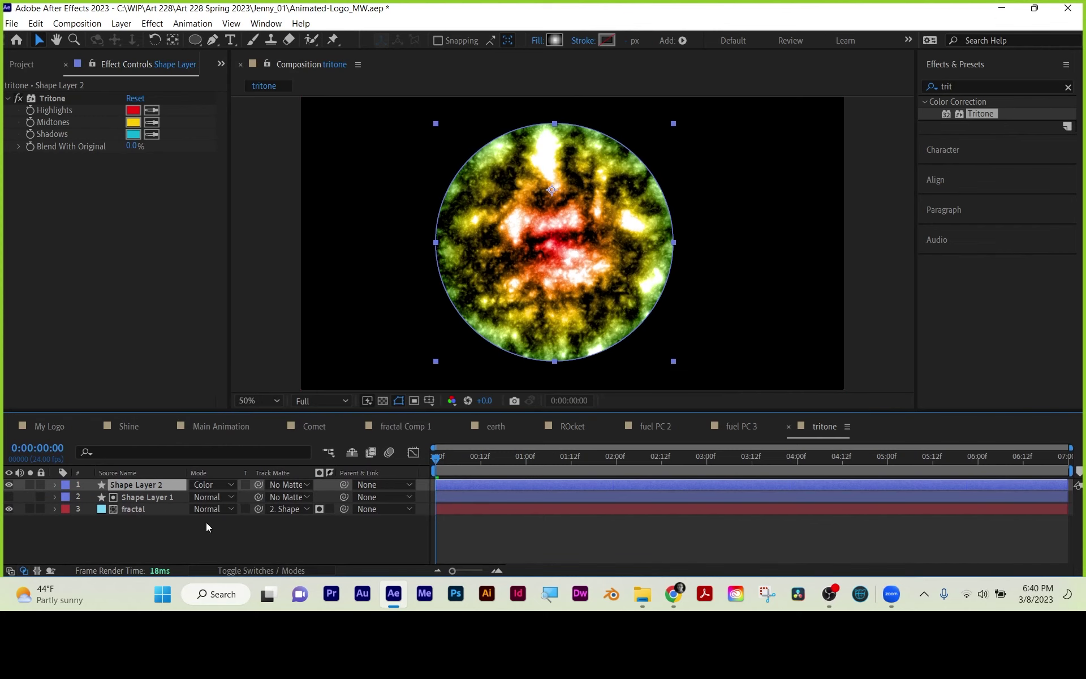
- Set the fractal layer's Turbulent Noise to fractal type Dynamic, noise type Block, contrast 231, brightness -36 and complexity 7.6
key("ctrl+Down")
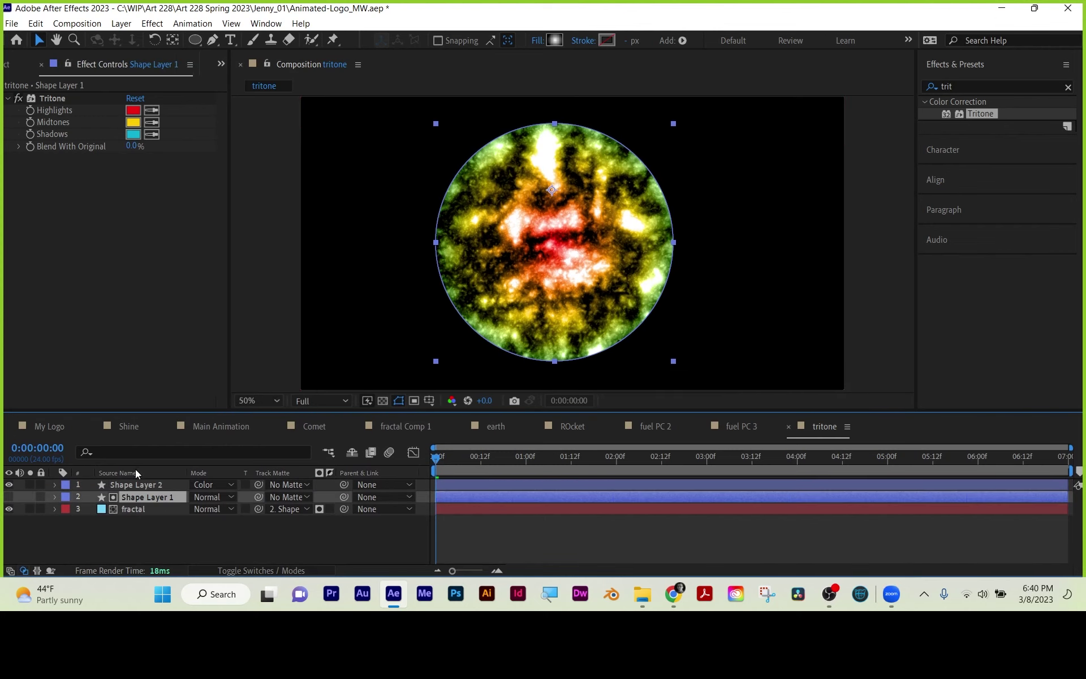
left_click(124, 510)
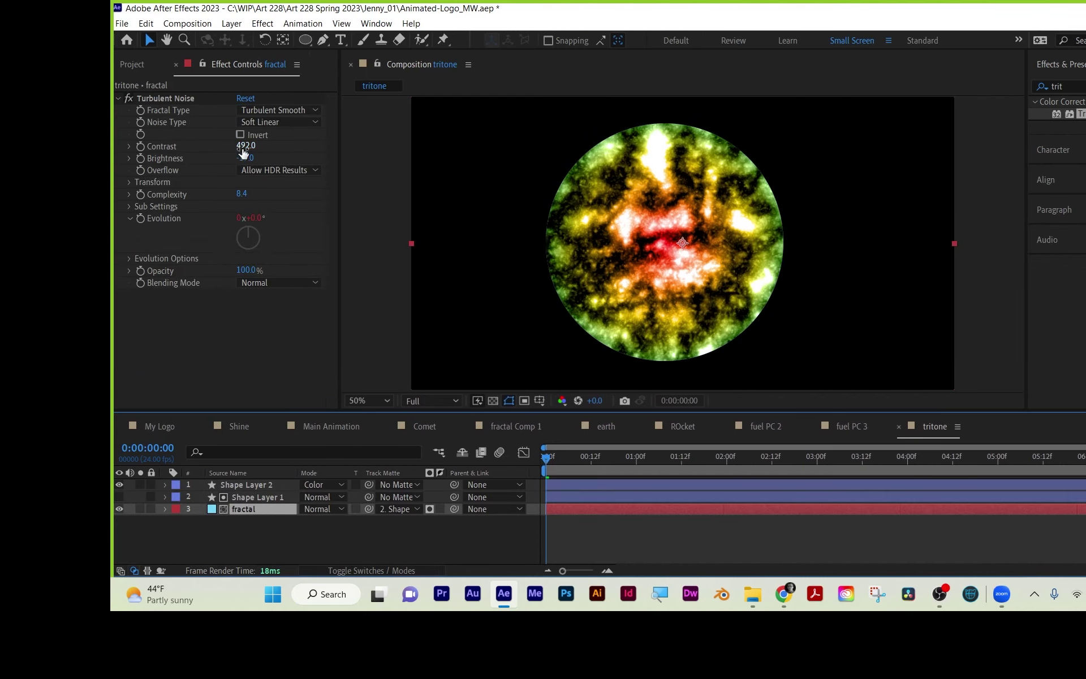
left_click(294, 109)
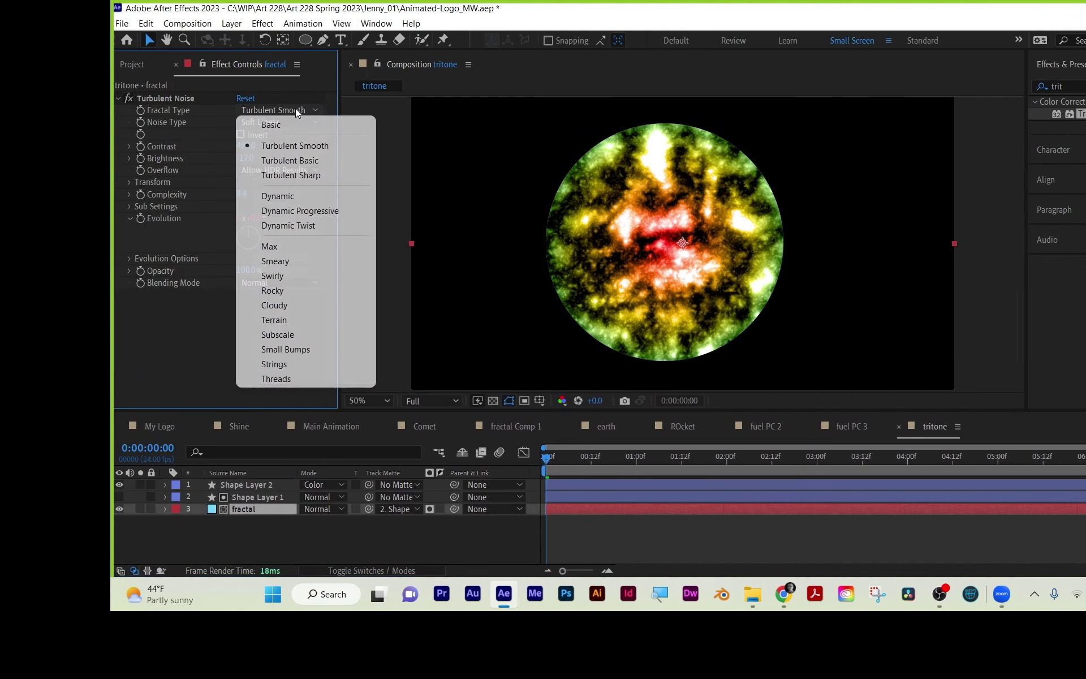
left_click(292, 196)
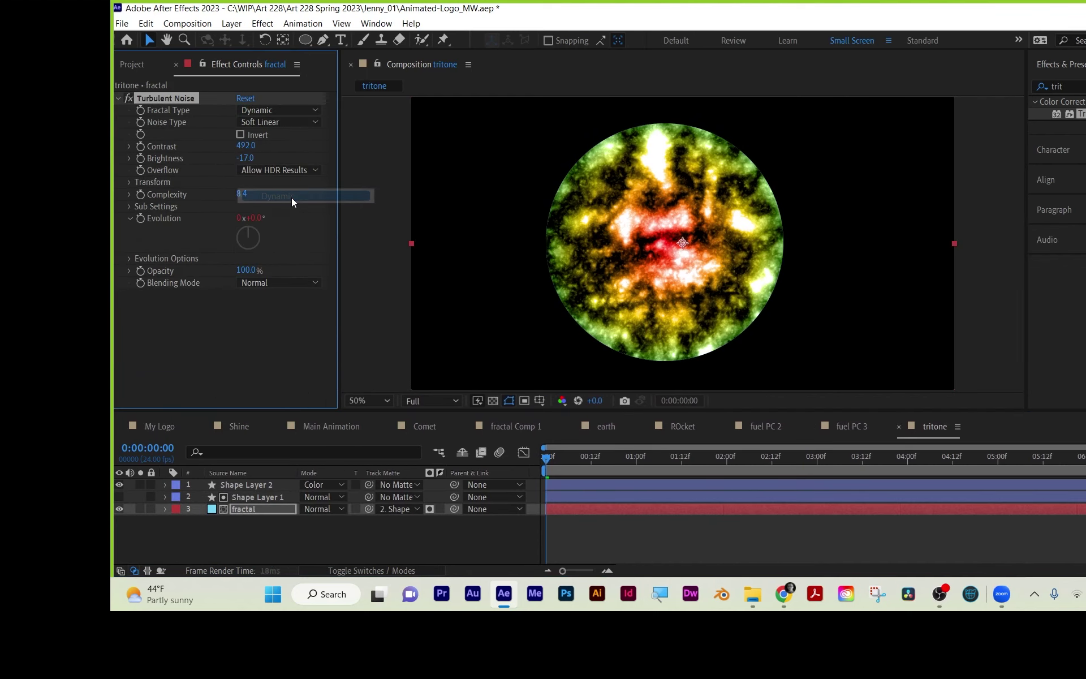
left_click(278, 121)
left_click(283, 135)
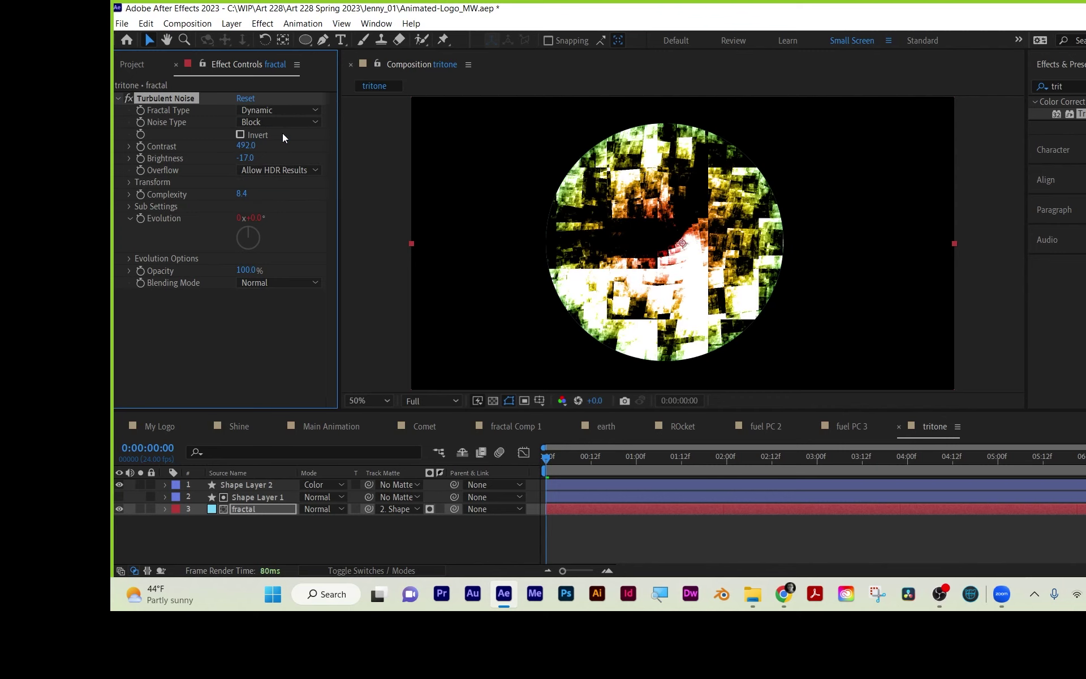
left_click_drag(246, 145, 234, 194)
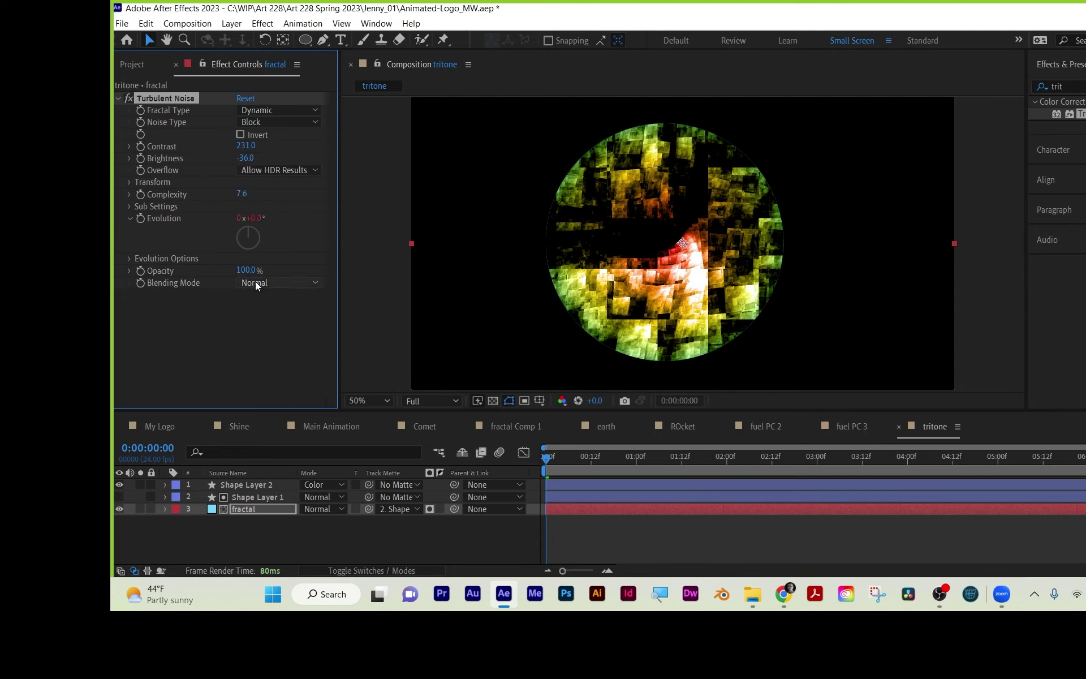
- Try the Basic, Rocky, Terrain and Subscale fractal types on the blocky Turbulent Noise
left_click(286, 112)
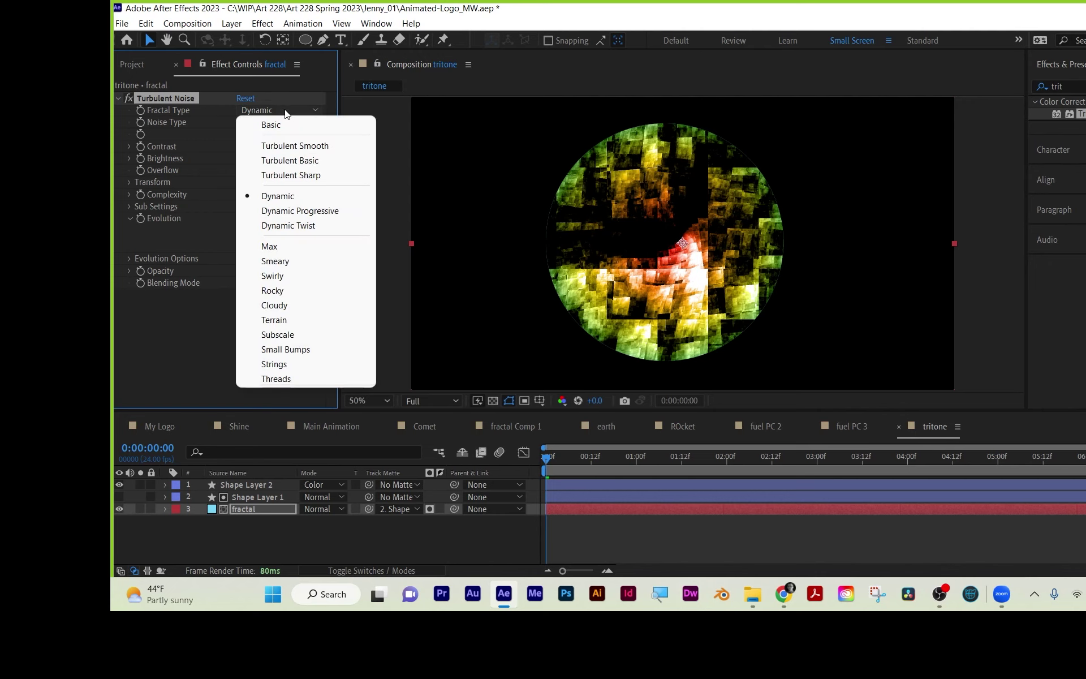
left_click(288, 122)
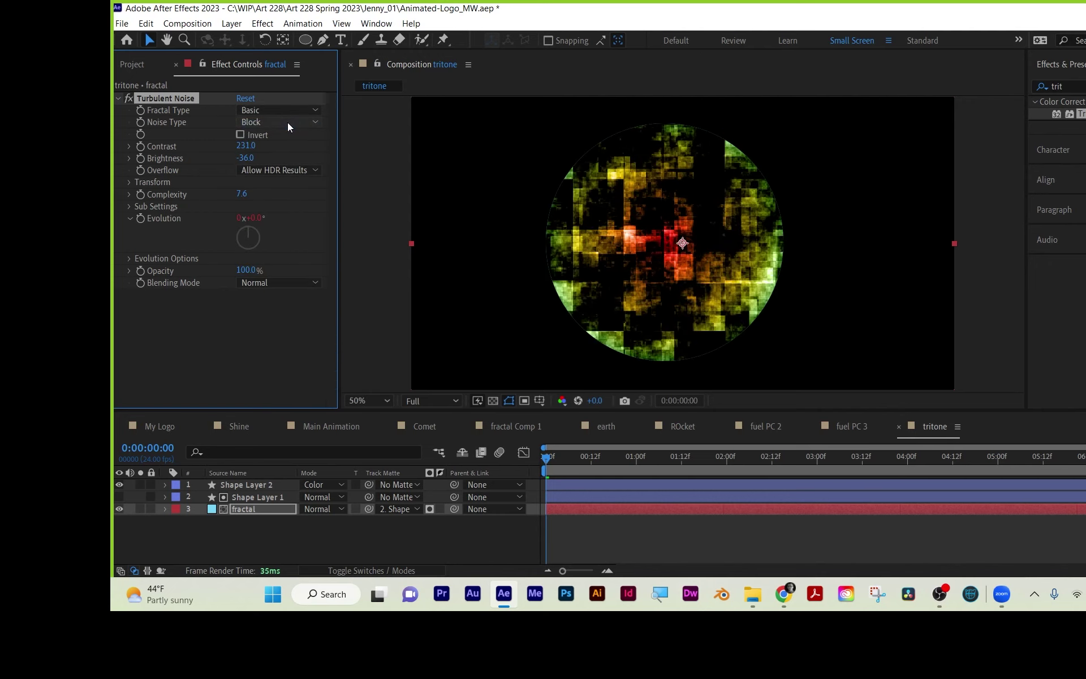
left_click(287, 110)
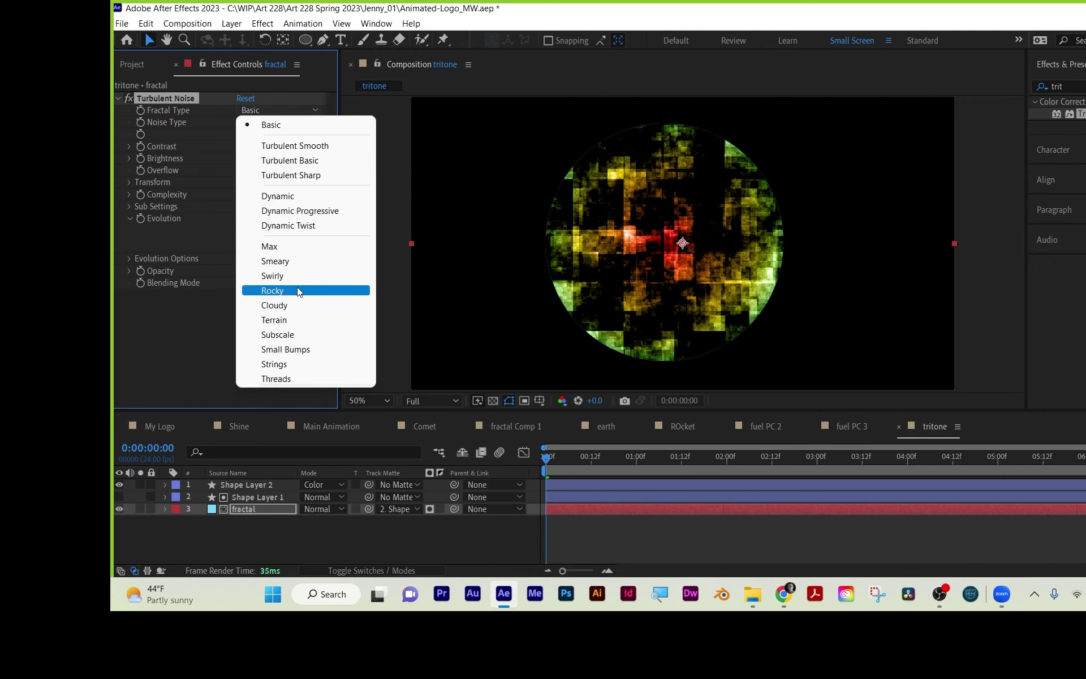
left_click(297, 288)
left_click(277, 109)
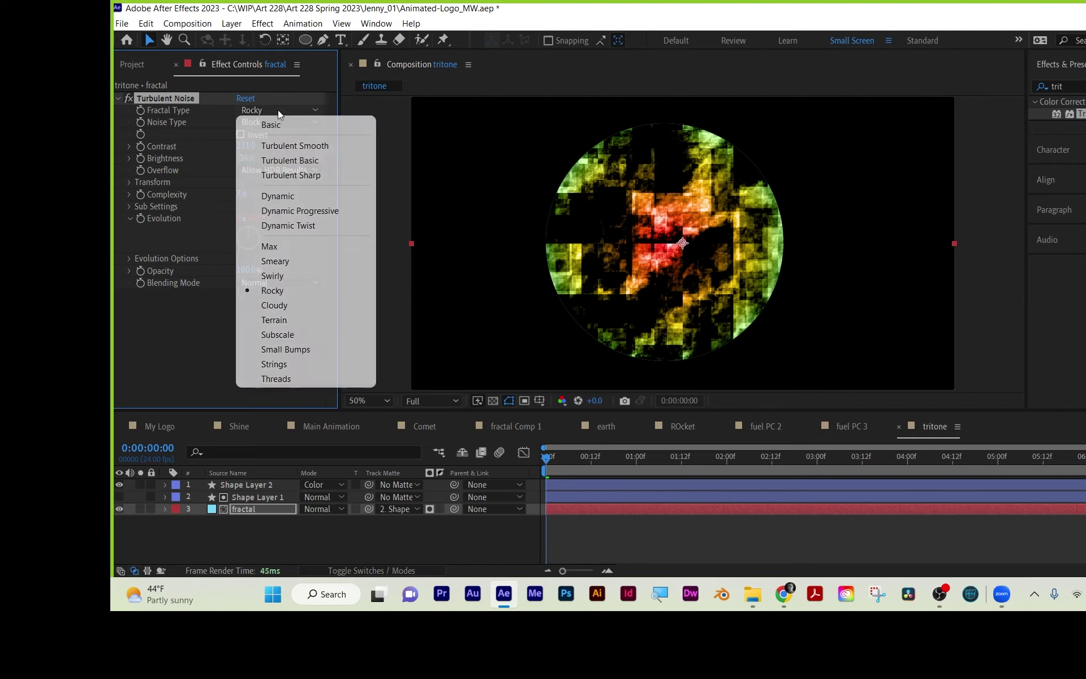
left_click(292, 320)
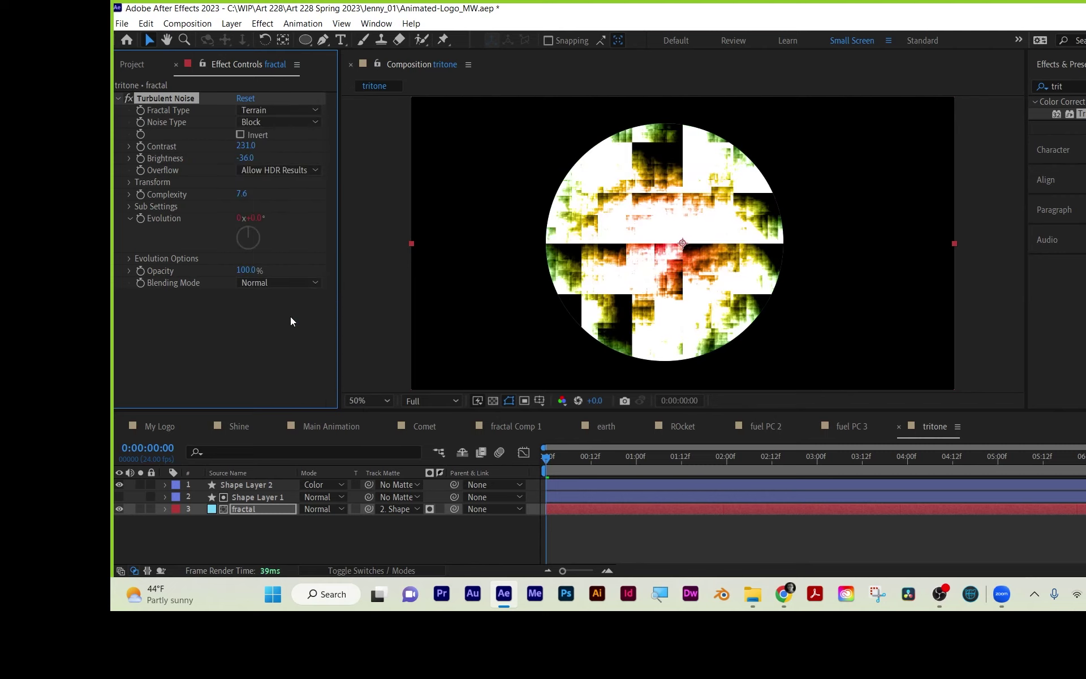
left_click(280, 110)
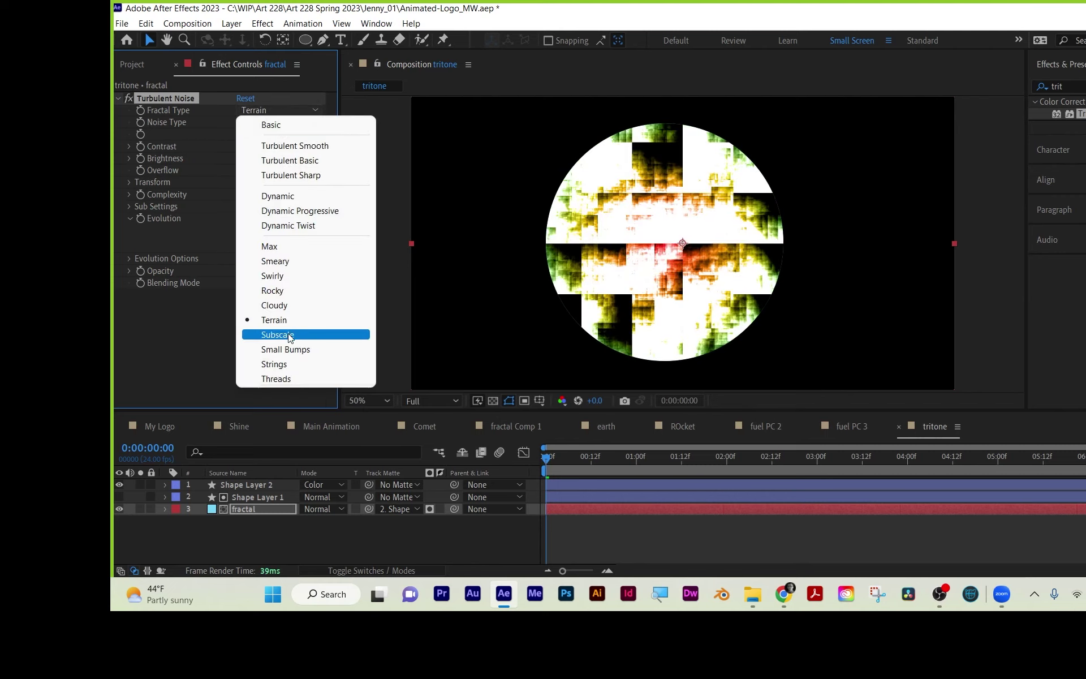
left_click(286, 331)
- Set the Turbulent Noise to fractal type Swirly, noise type Soft Linear and brightness -58
left_click(284, 108)
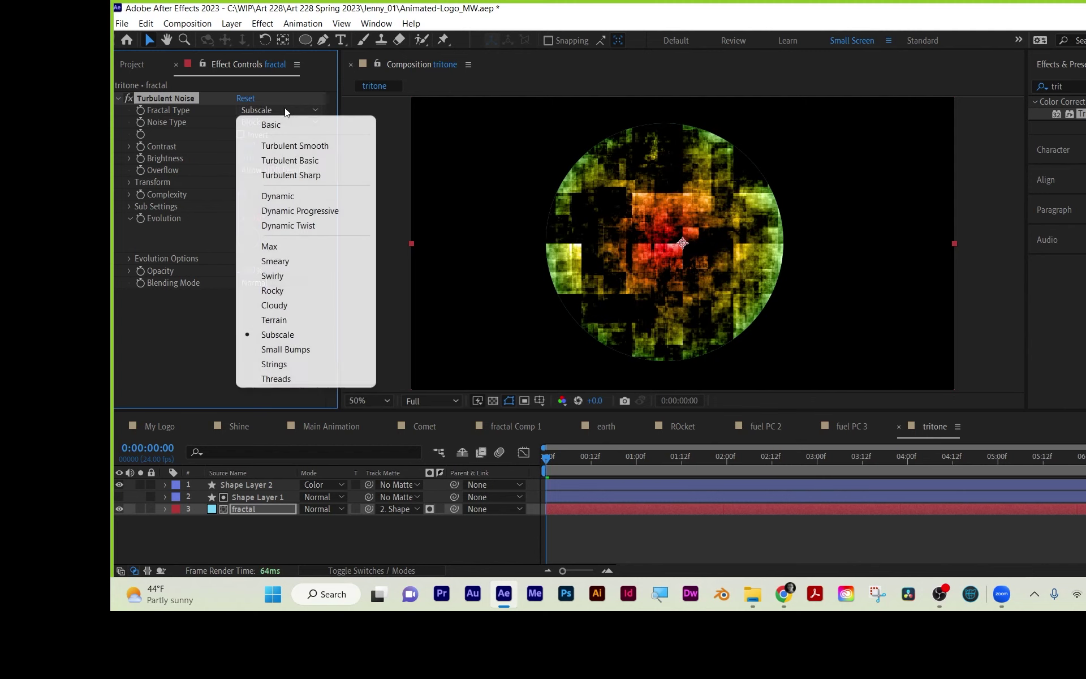
left_click(273, 276)
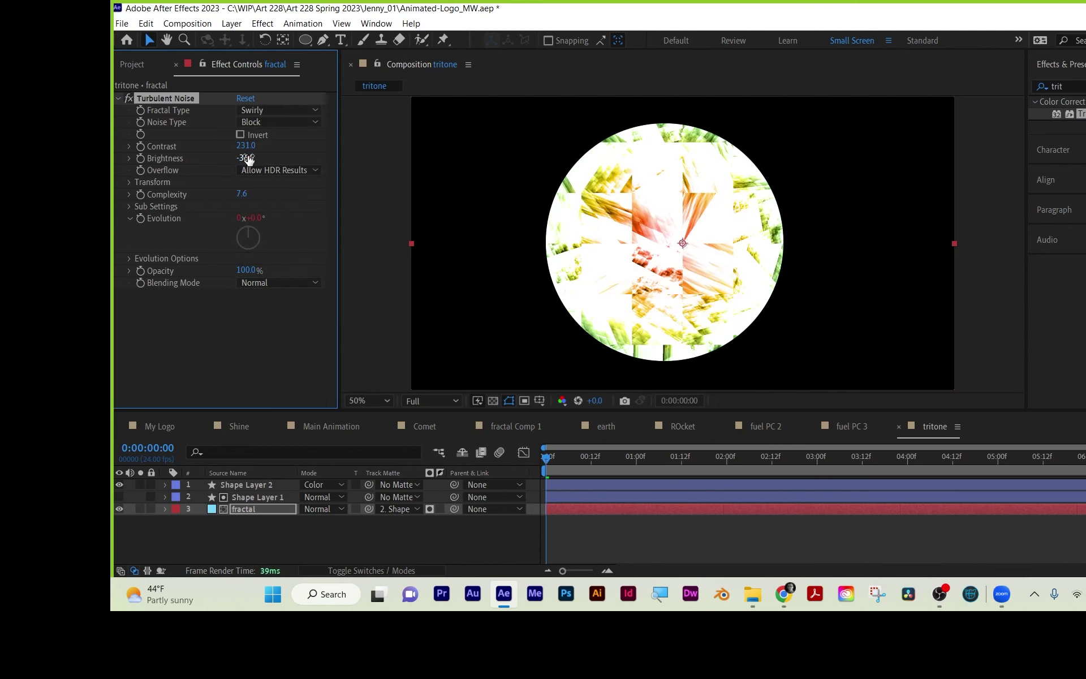
left_click_drag(243, 158, 217, 169)
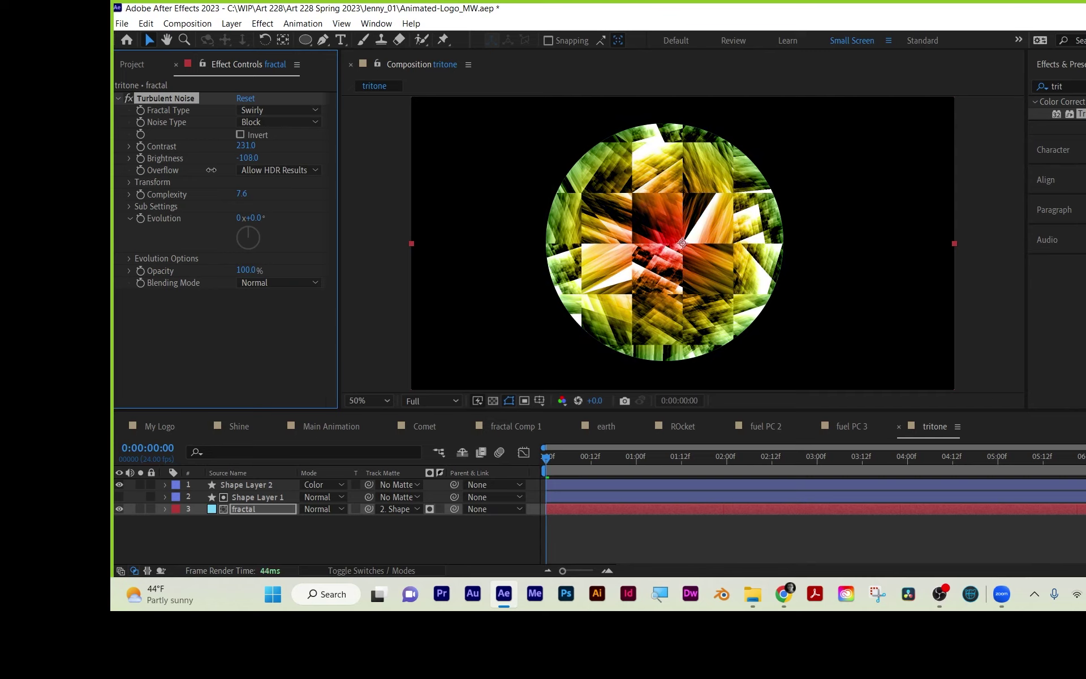
left_click(264, 123)
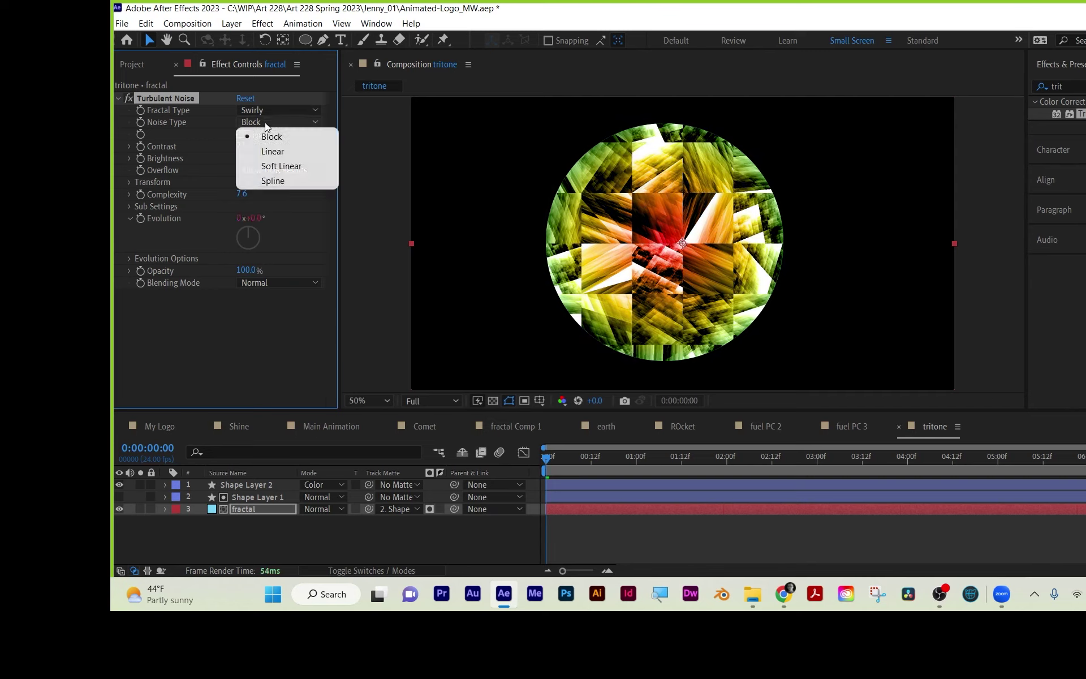
left_click(270, 165)
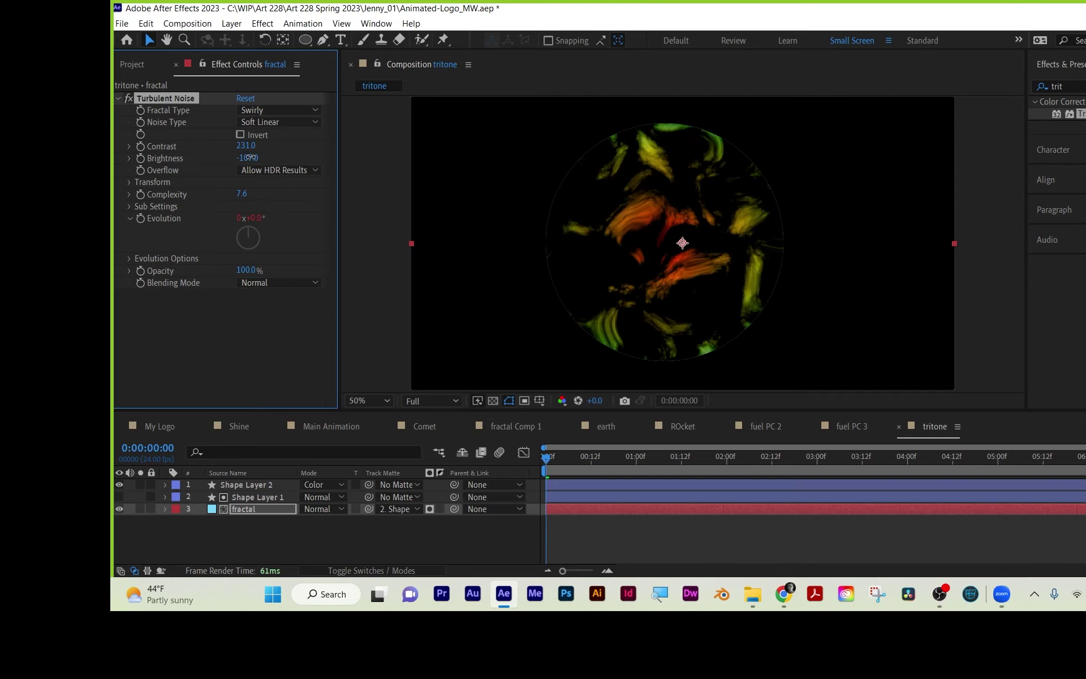
left_click_drag(249, 158, 283, 155)
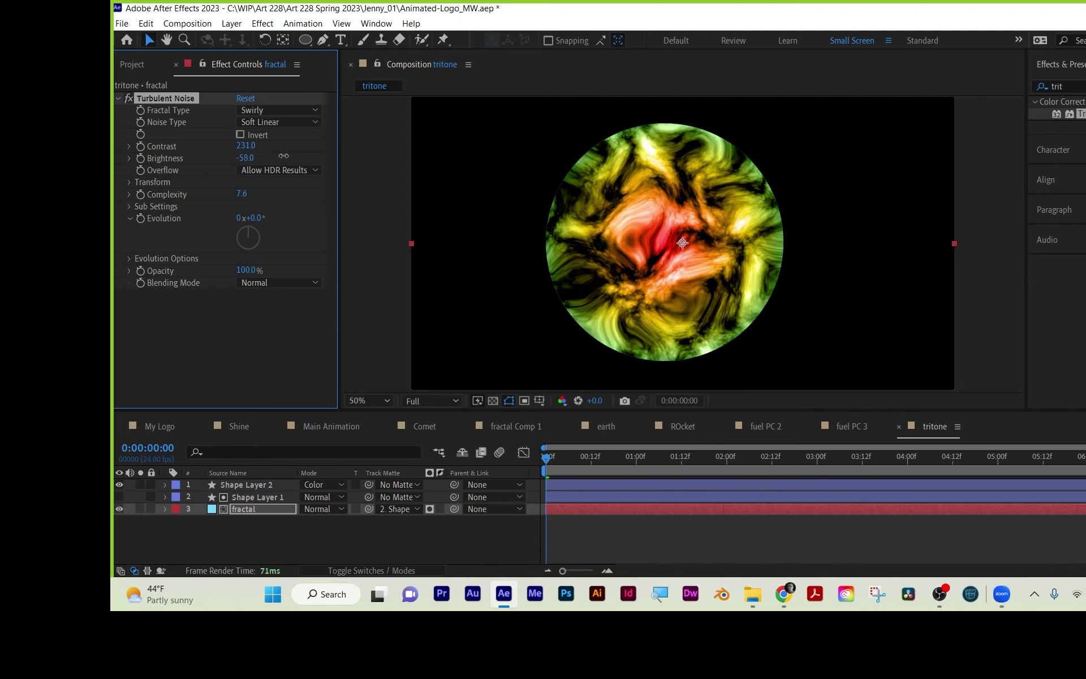
- Try the Max, Rocky, Terrain and Strings fractal types with the Soft Linear noise
left_click(293, 112)
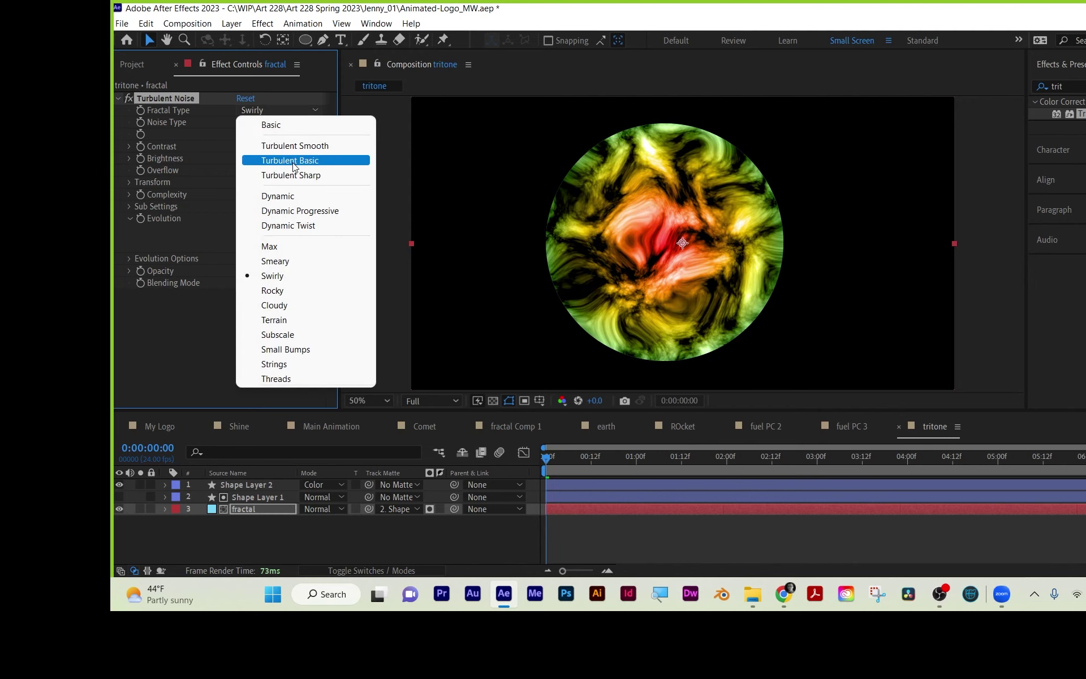
left_click(291, 252)
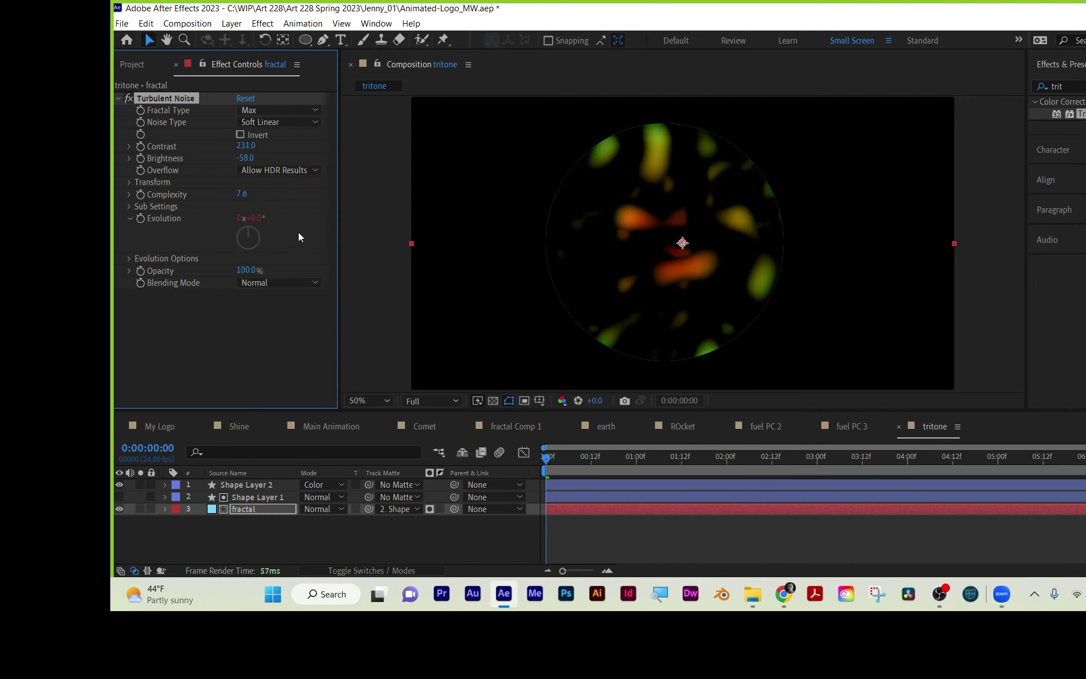
left_click(308, 110)
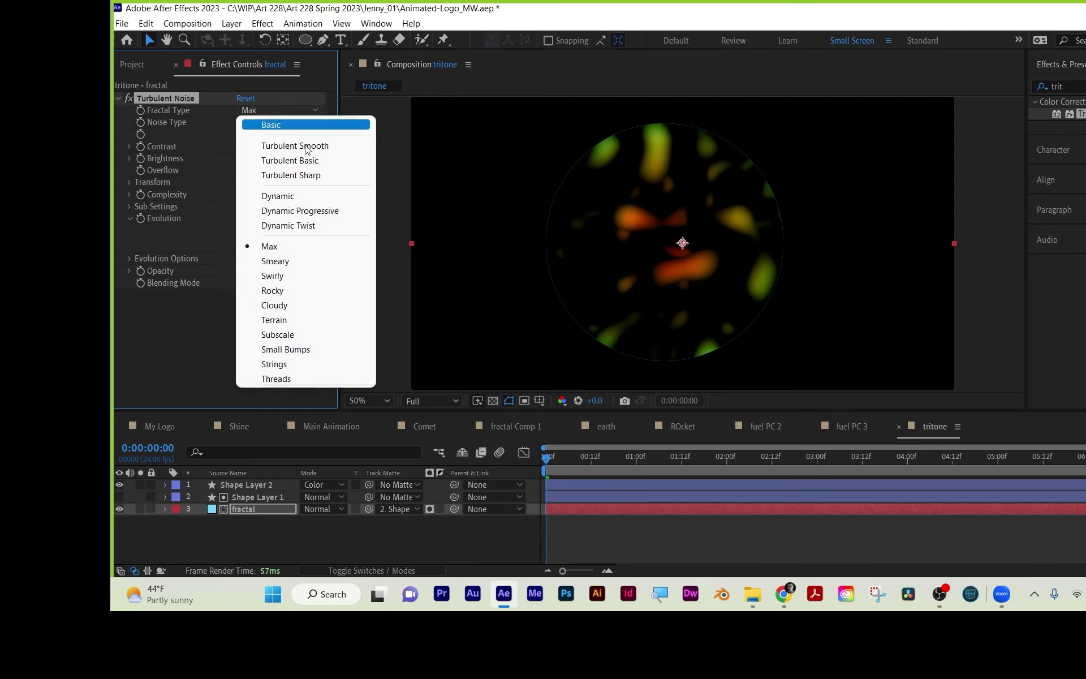
left_click(284, 291)
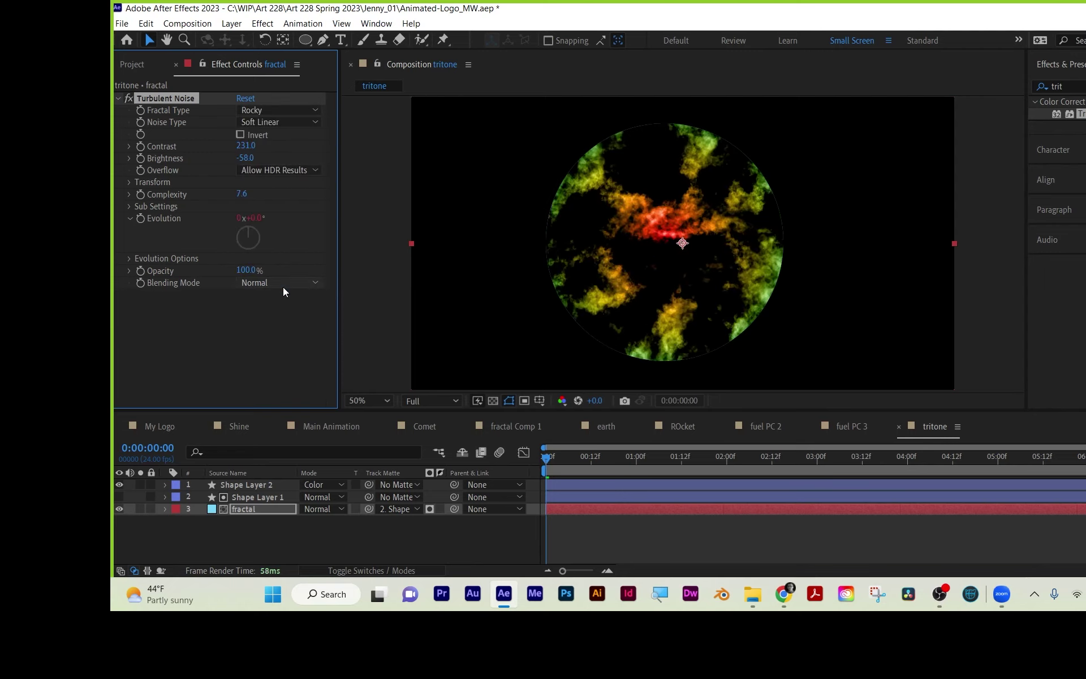
left_click(284, 114)
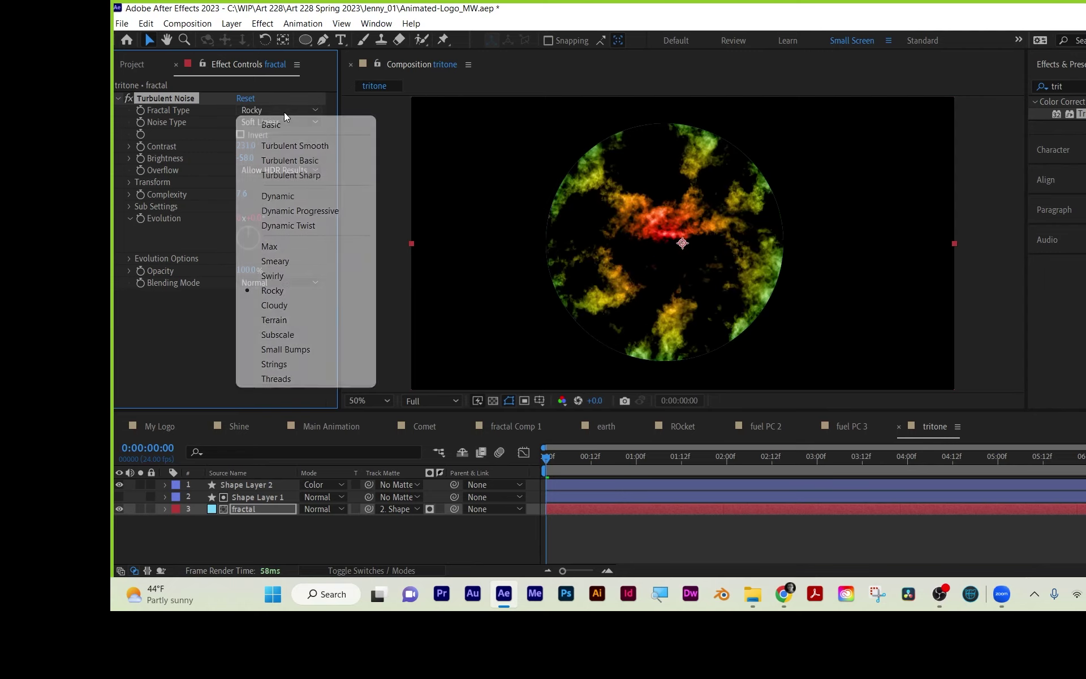
left_click(281, 320)
left_click(279, 110)
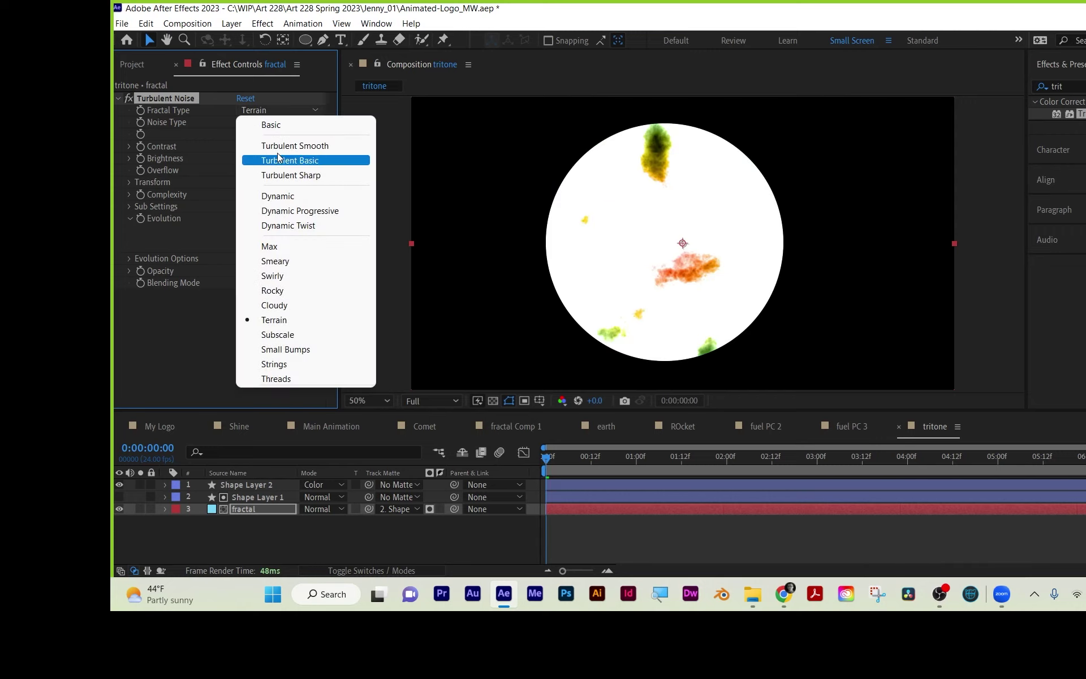
left_click(277, 364)
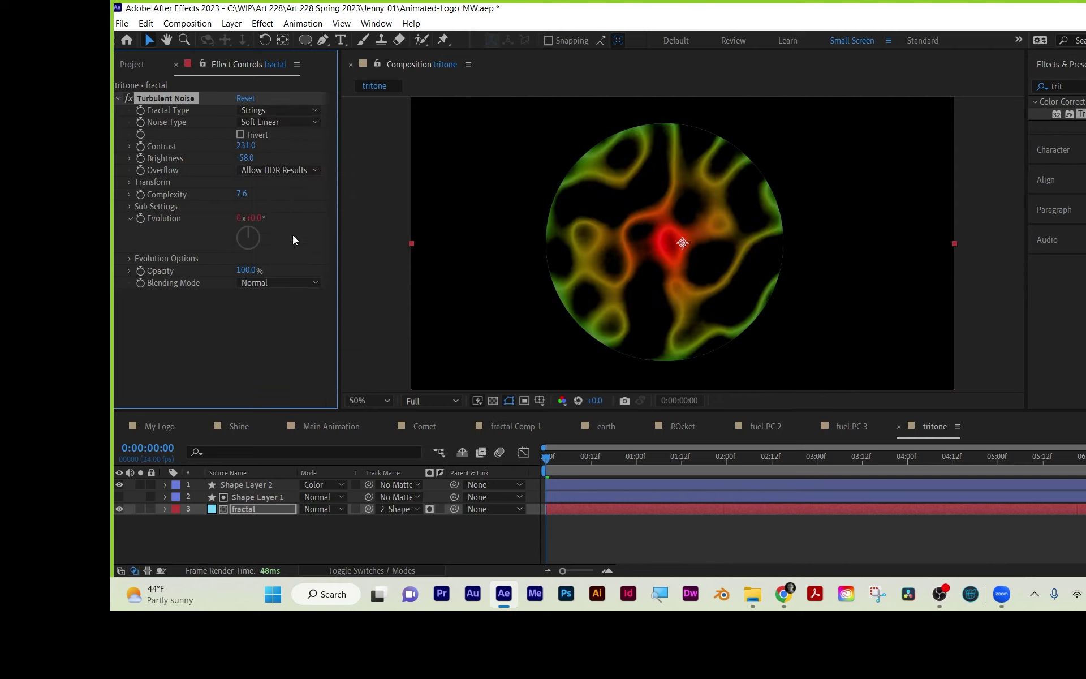
- Try the Basic fractal type, then set the noise type to Block and the fractal type to Rocky
left_click(283, 110)
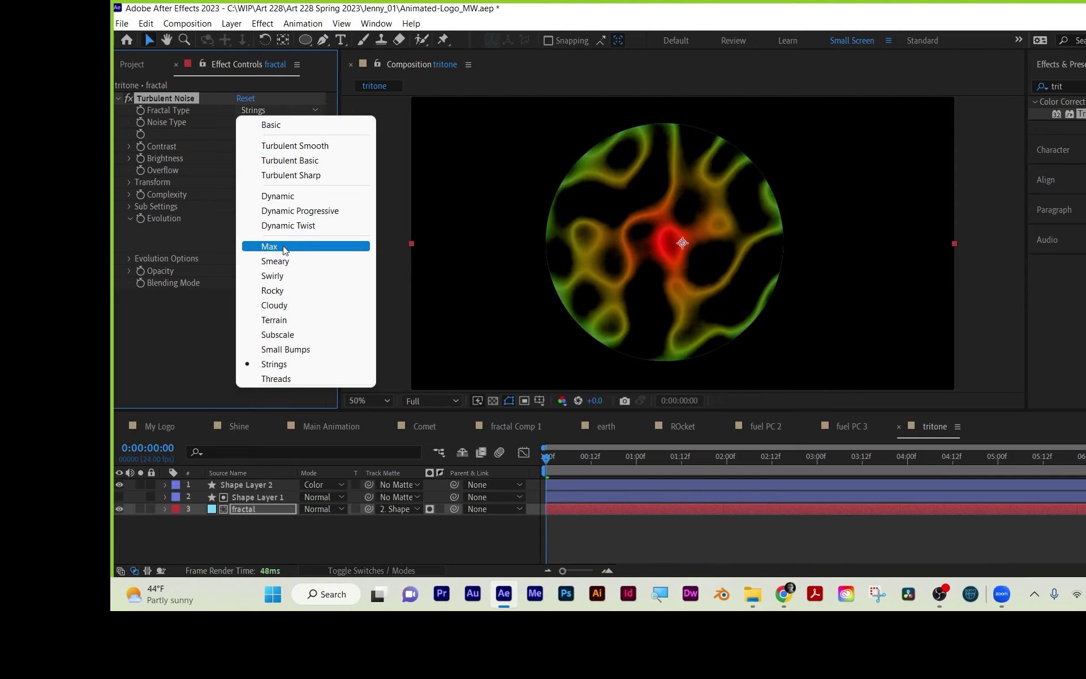
left_click(294, 127)
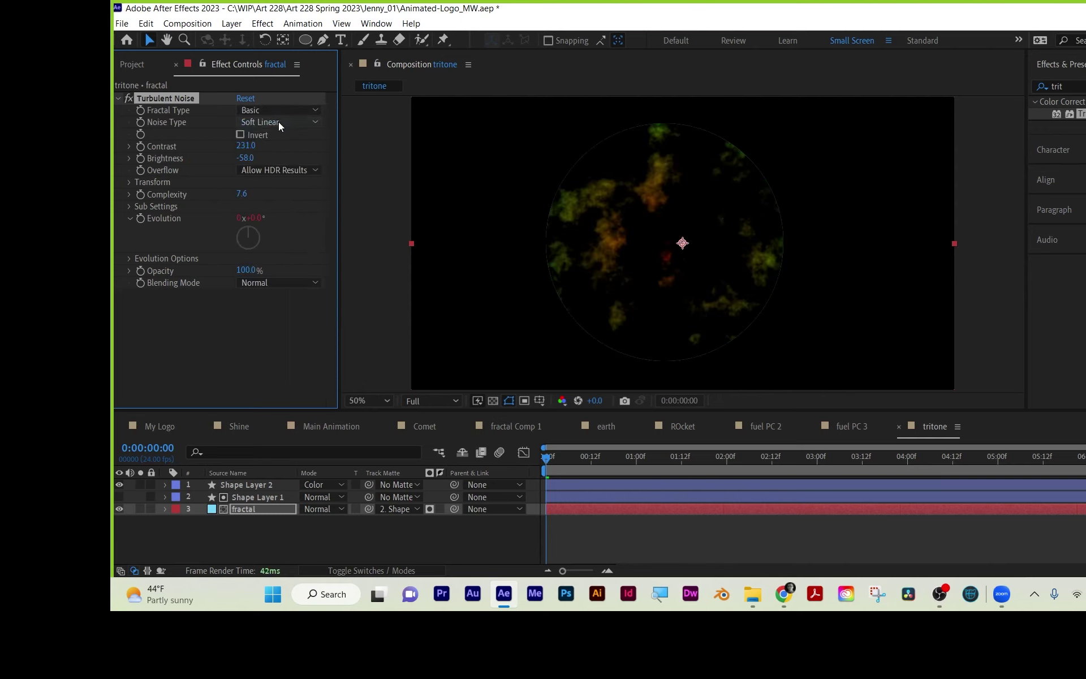
left_click(282, 121)
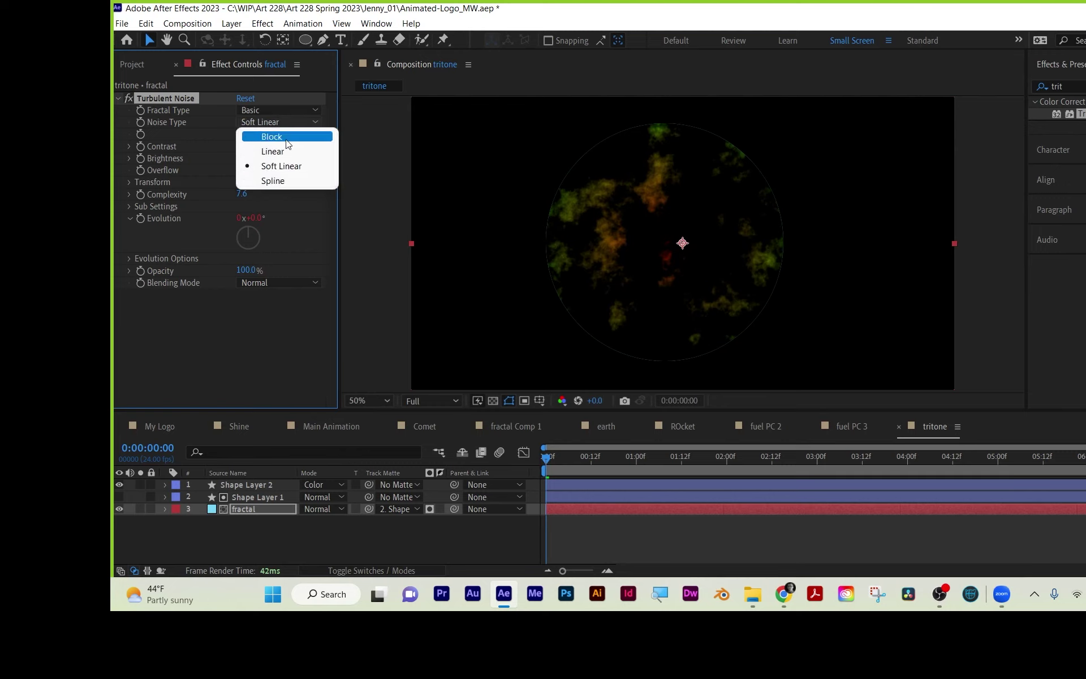
left_click(286, 138)
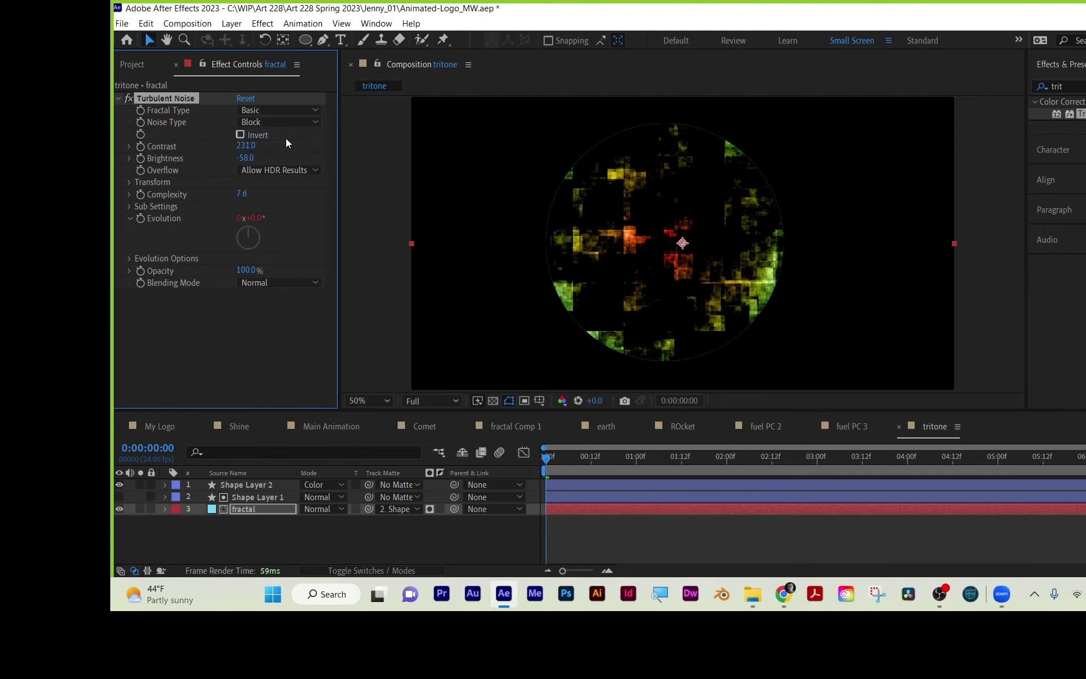
left_click(280, 108)
left_click(285, 292)
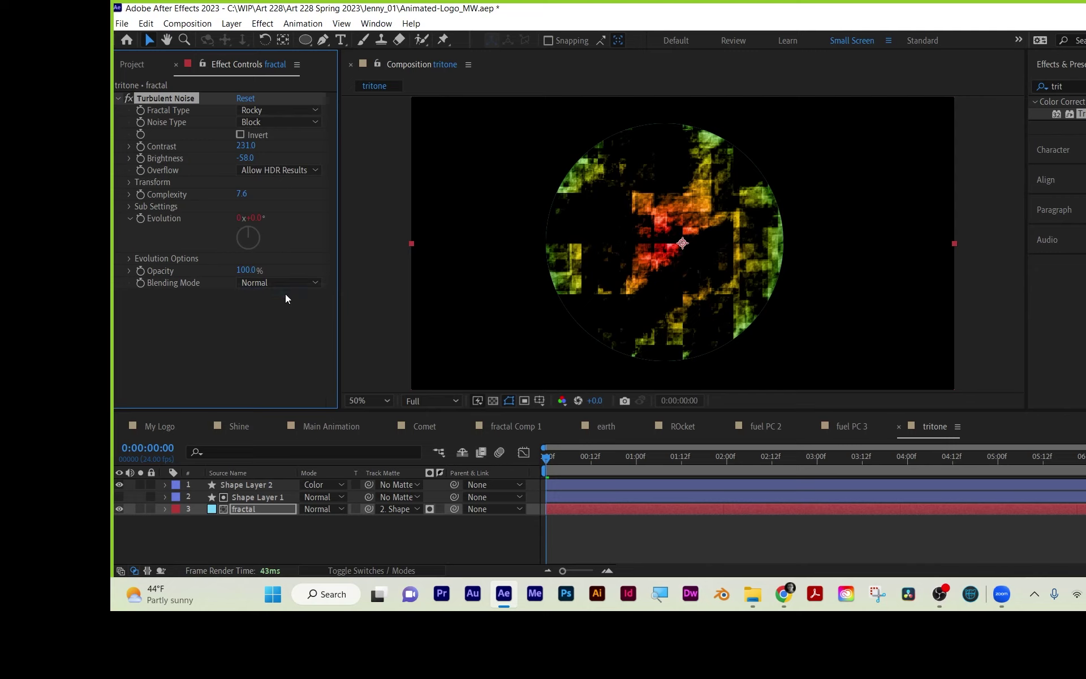
- Turn off uniform scaling for the Turbulent Noise and set its scale width to 1061 and scale height to 154
left_click(129, 182)
left_click(239, 206)
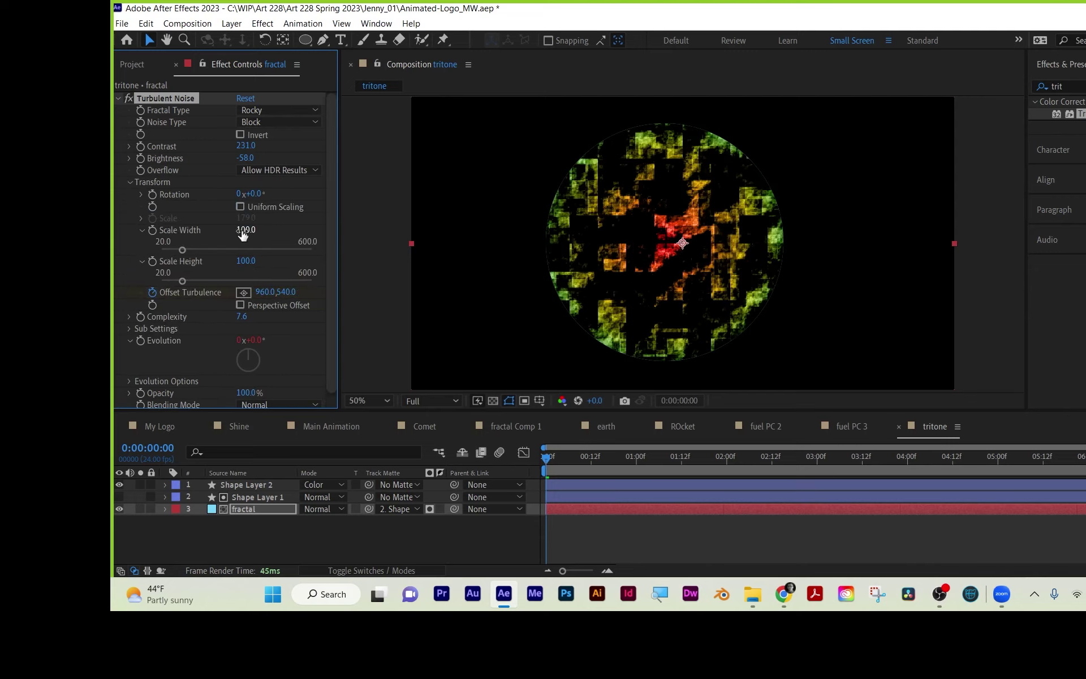
mouse_move(246, 230)
left_mouse_down()
mouse_move(956, 238)
mouse_move(930, 238)
left_mouse_up()
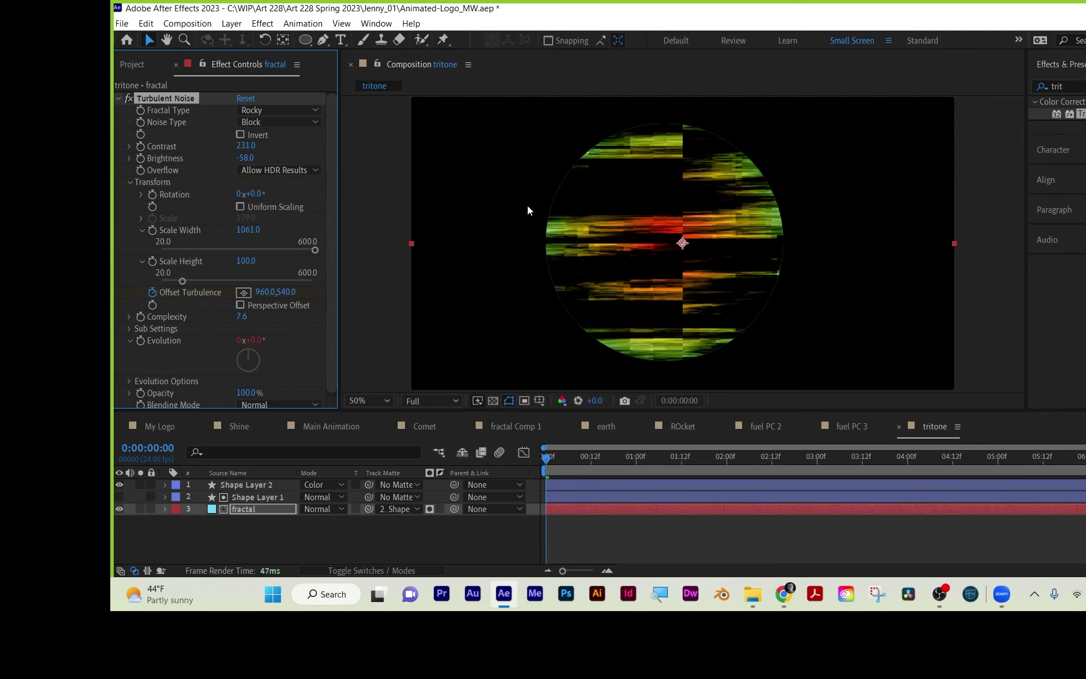
left_click_drag(246, 261, 293, 274)
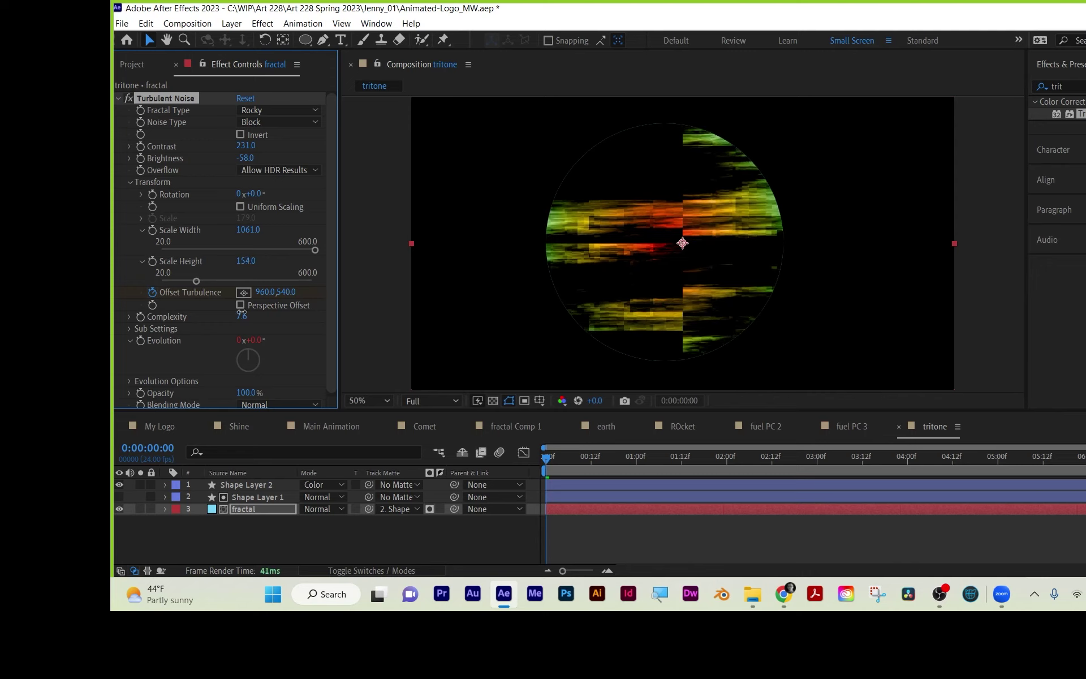
- Set the Turbulent Noise complexity to 8.9 and its offset turbulence to 471, 540
left_click_drag(241, 316, 354, 332)
left_click_drag(269, 293, 127, 291)
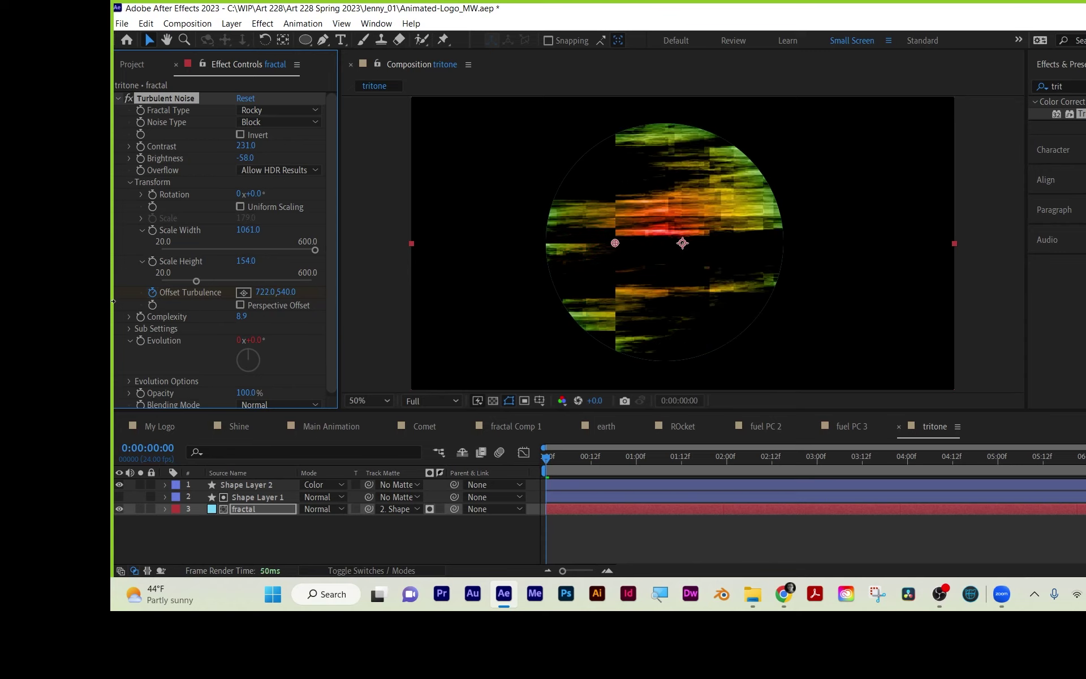
left_click_drag(261, 292, 220, 280)
scroll(244, 254, "down", 1)
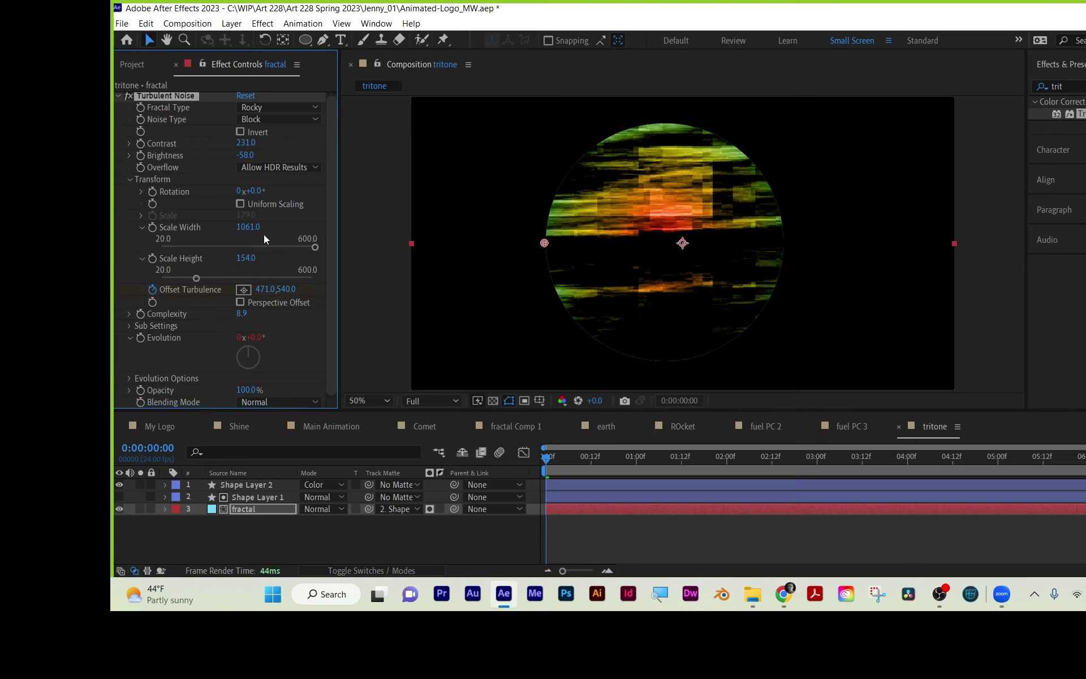
- Set the Turbulent Noise fractal type to Turbulent Smooth, keeping the Block noise type
left_click(264, 108)
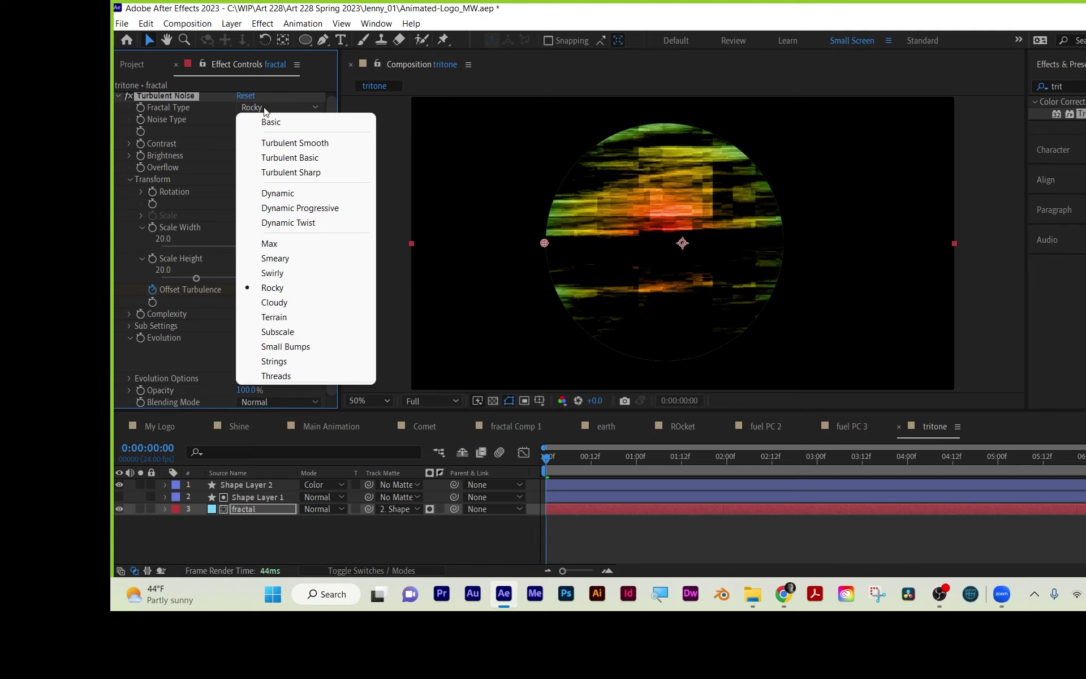
left_click(269, 143)
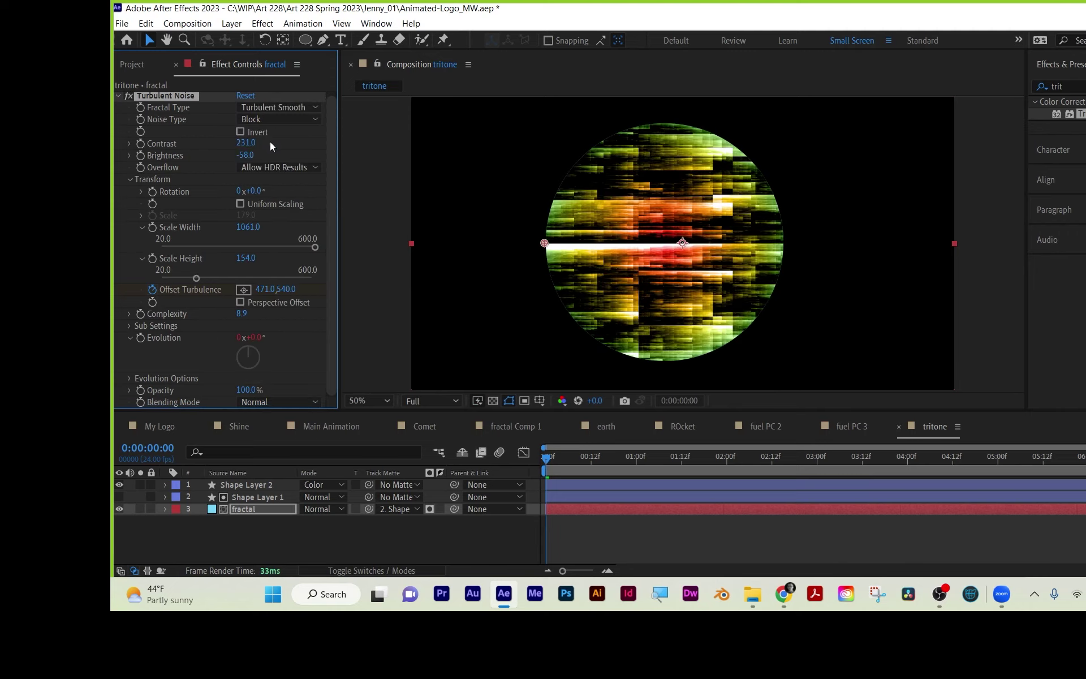
left_click(632, 538)
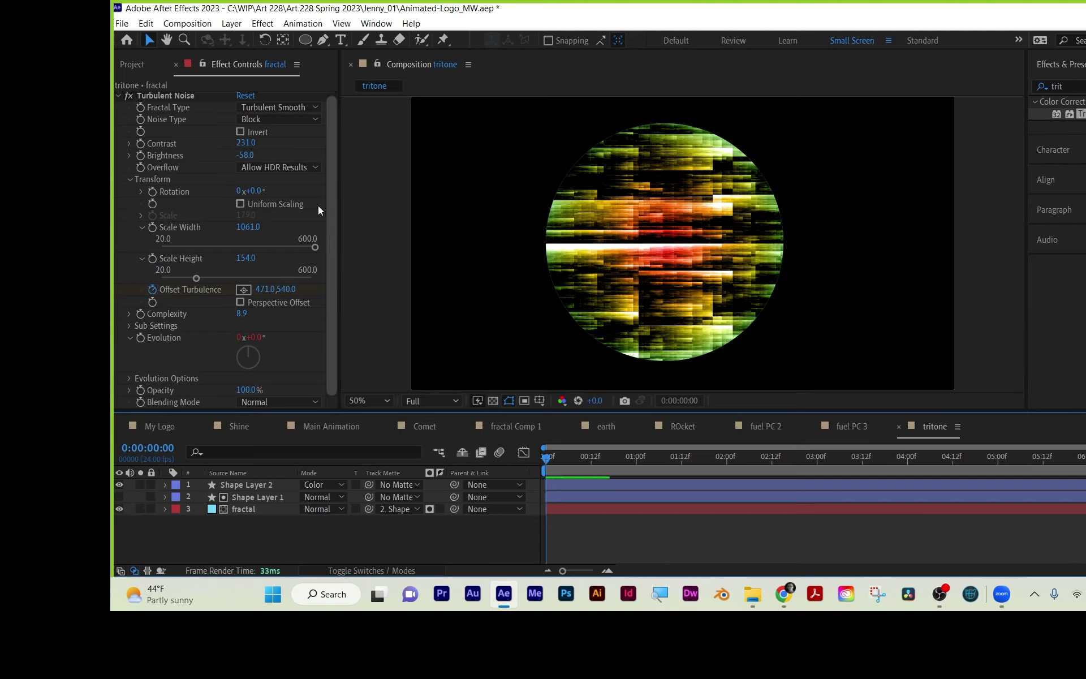
- Try inverting the Turbulent Noise on the fractal layer
left_click(238, 131)
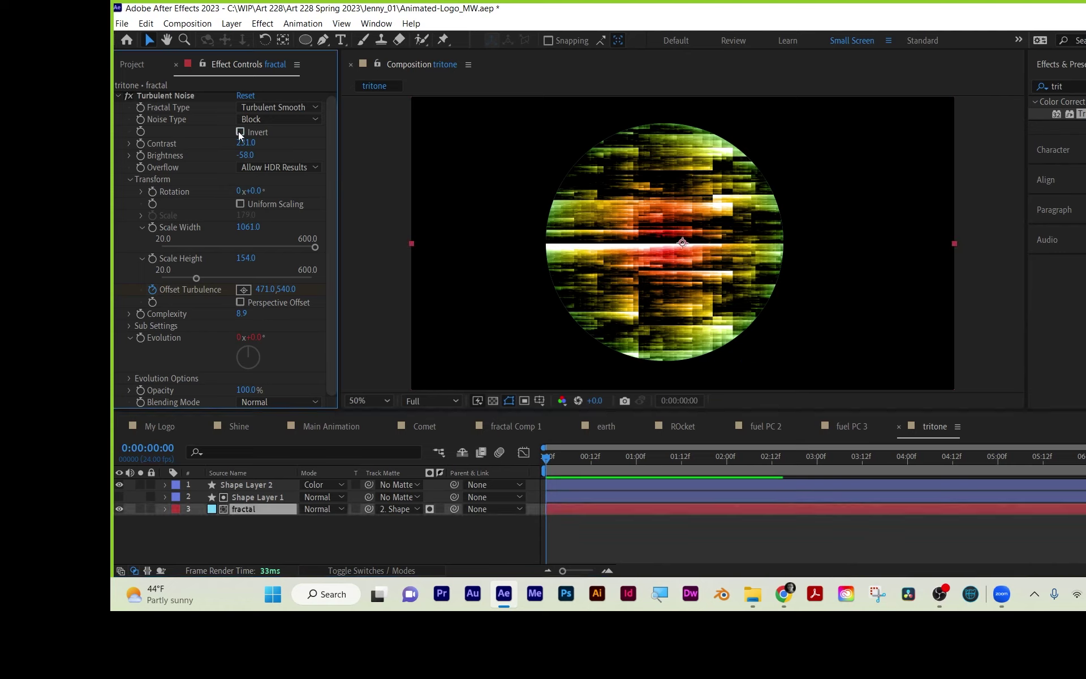
left_click(240, 132)
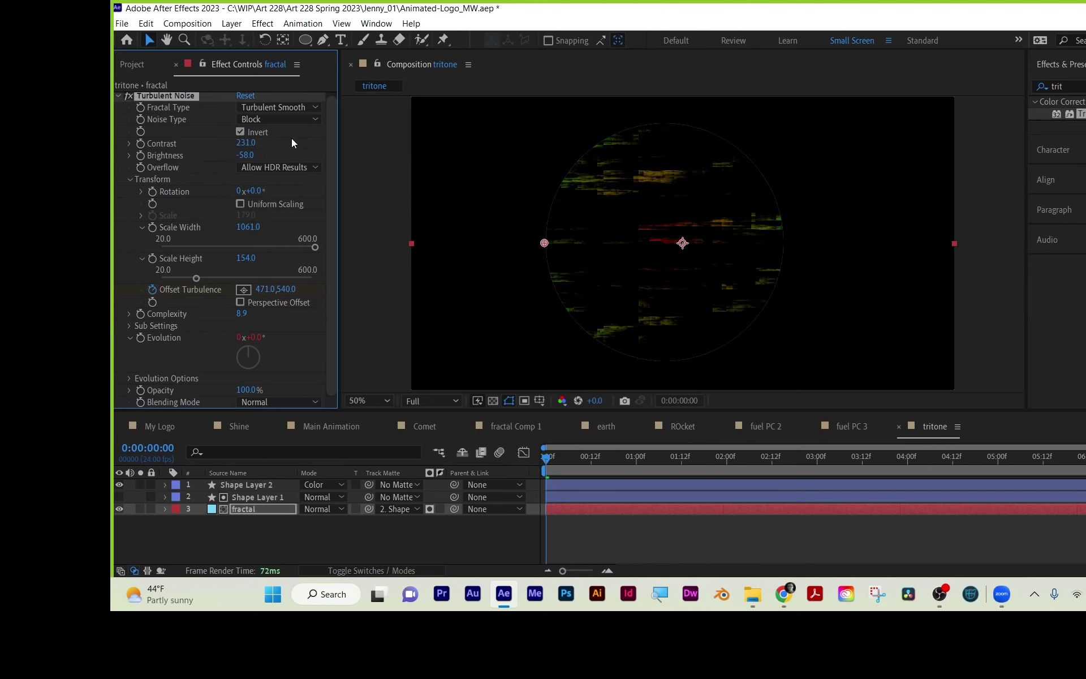
left_click(240, 134)
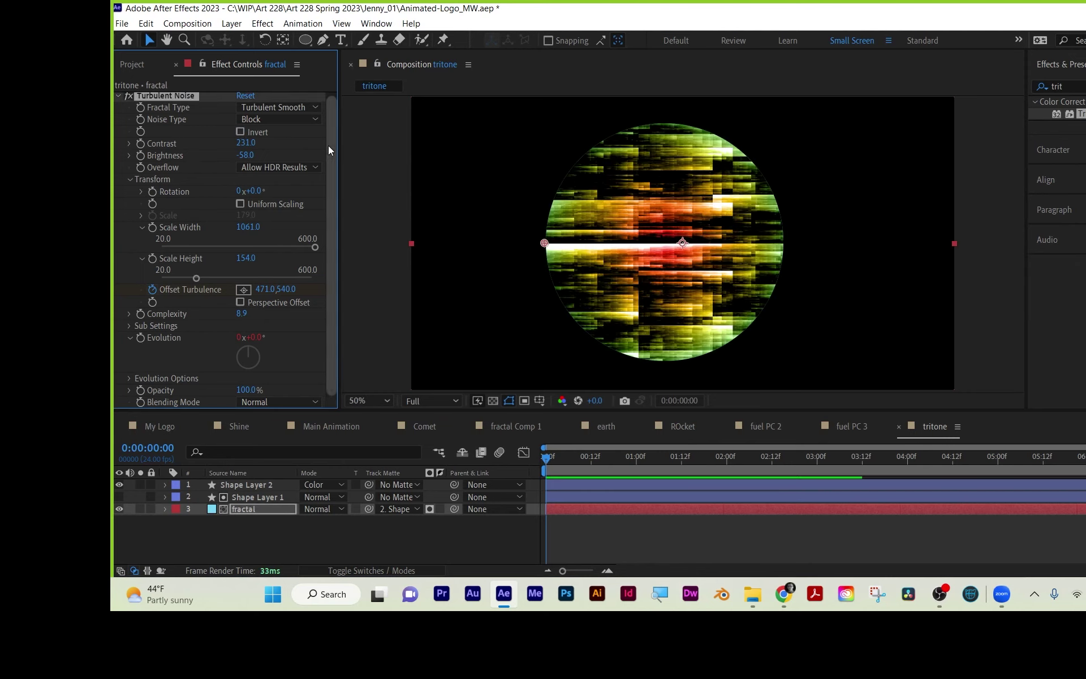
left_click(369, 527)
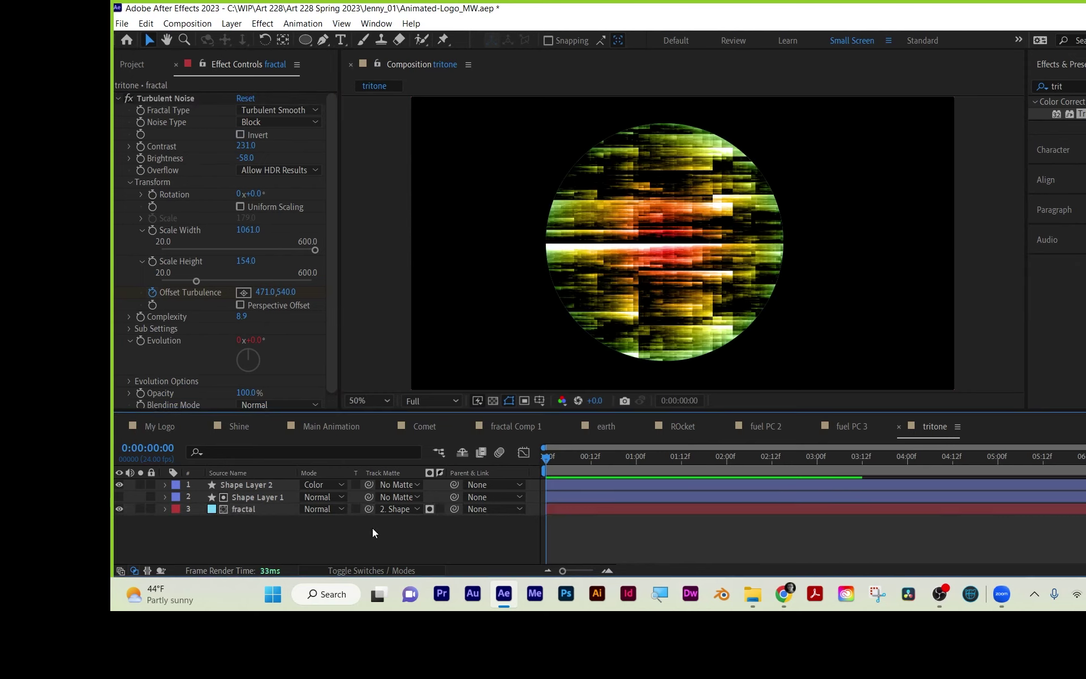
- Look over the My Logo composition and the Tritone settings of Shape Layer 2 in the tritone composition
left_click(155, 429)
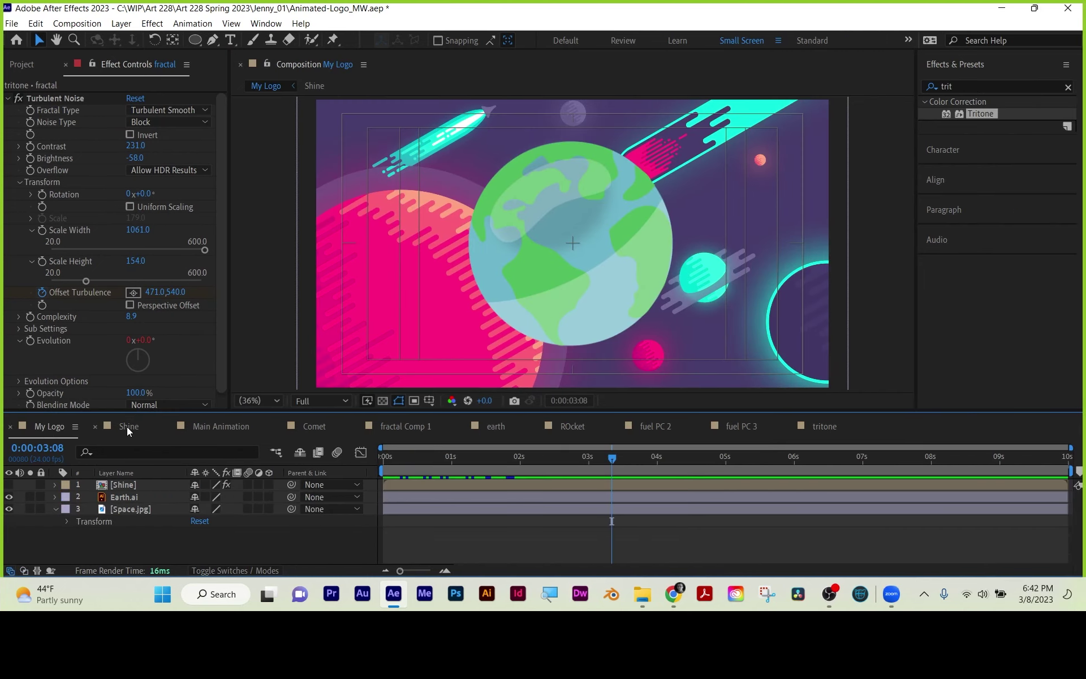
left_click(127, 427)
left_click(58, 429)
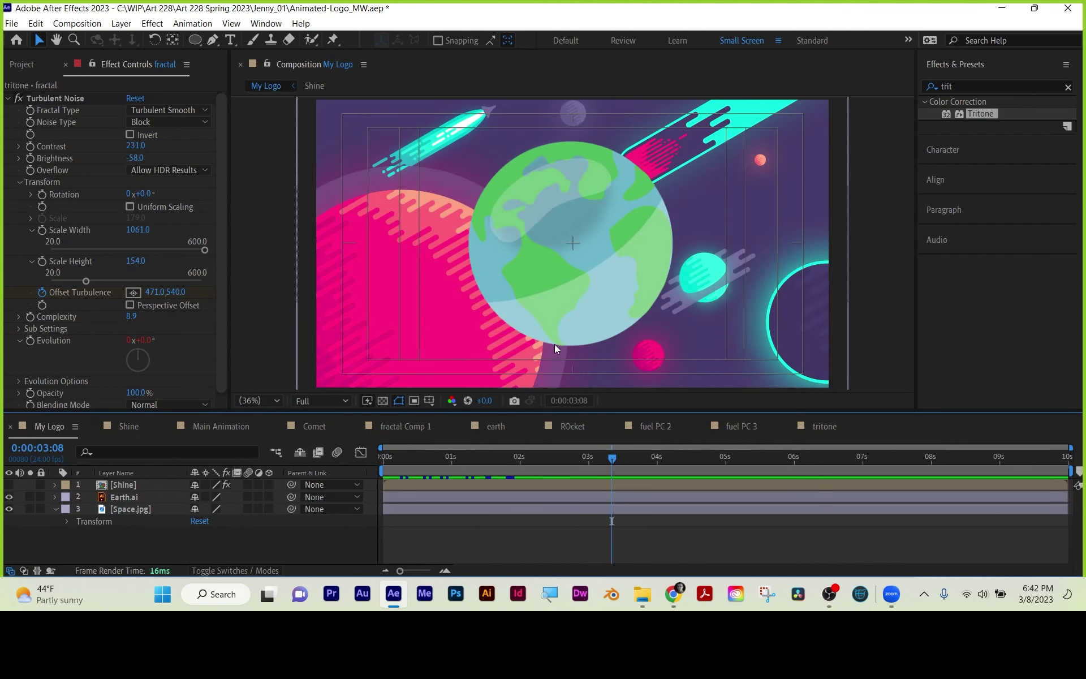
left_click(823, 429)
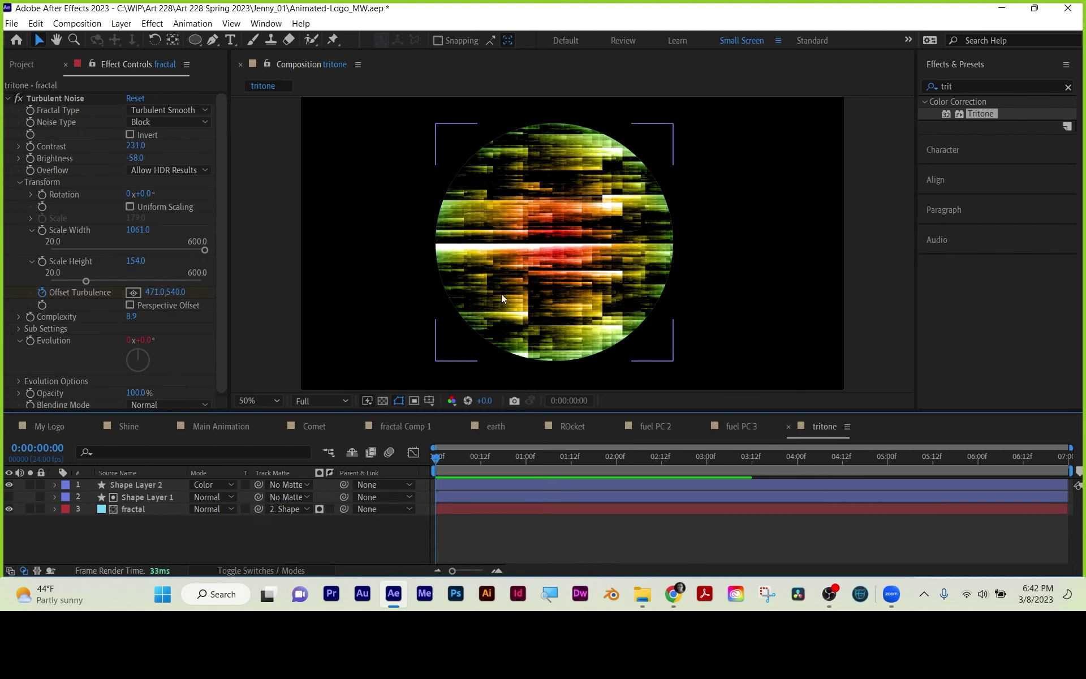
left_click(137, 488)
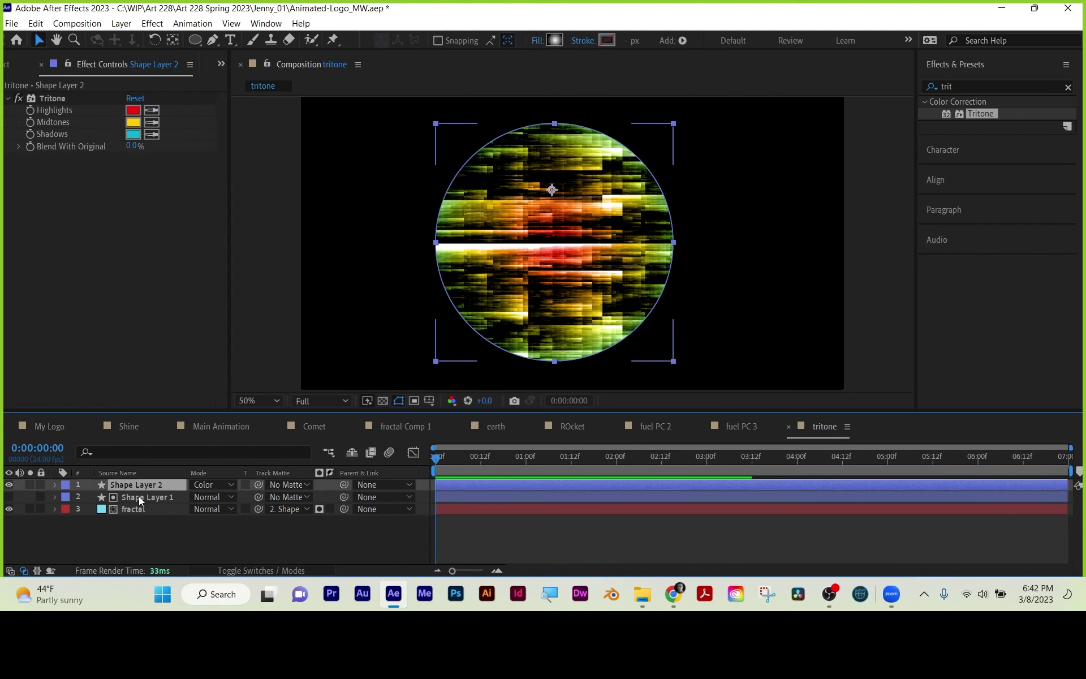
left_click(232, 531)
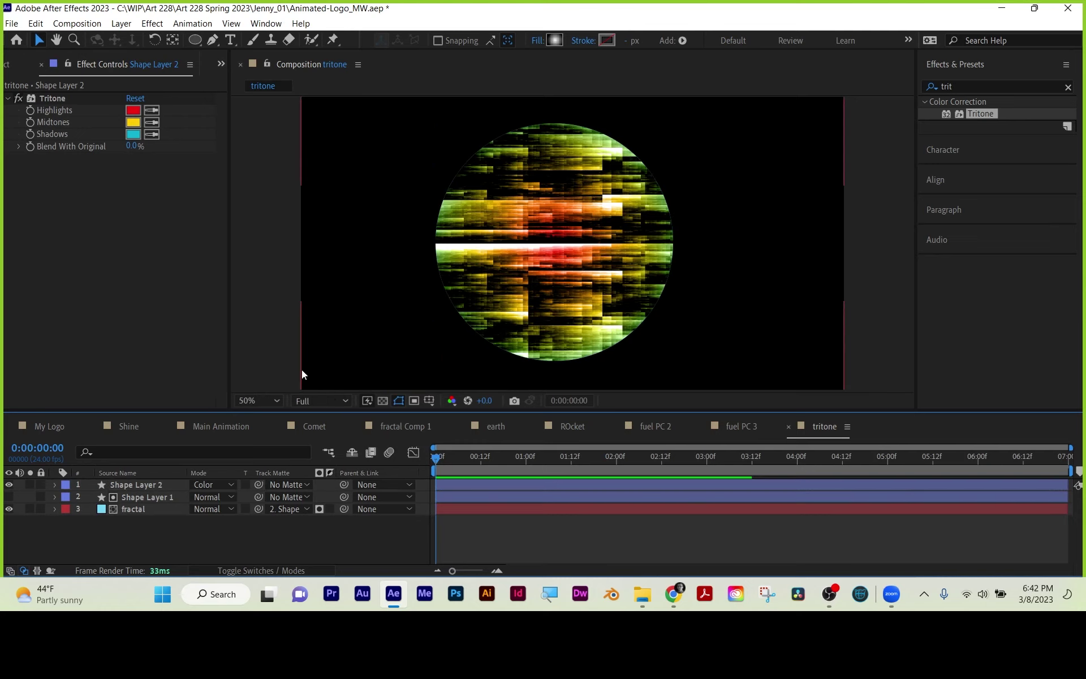
- Add the rocket's fuel PC, fuel PC 2 and fuel PC 3 compositions as layers above Shape Layer 2 in the tritone composition
left_click(583, 427)
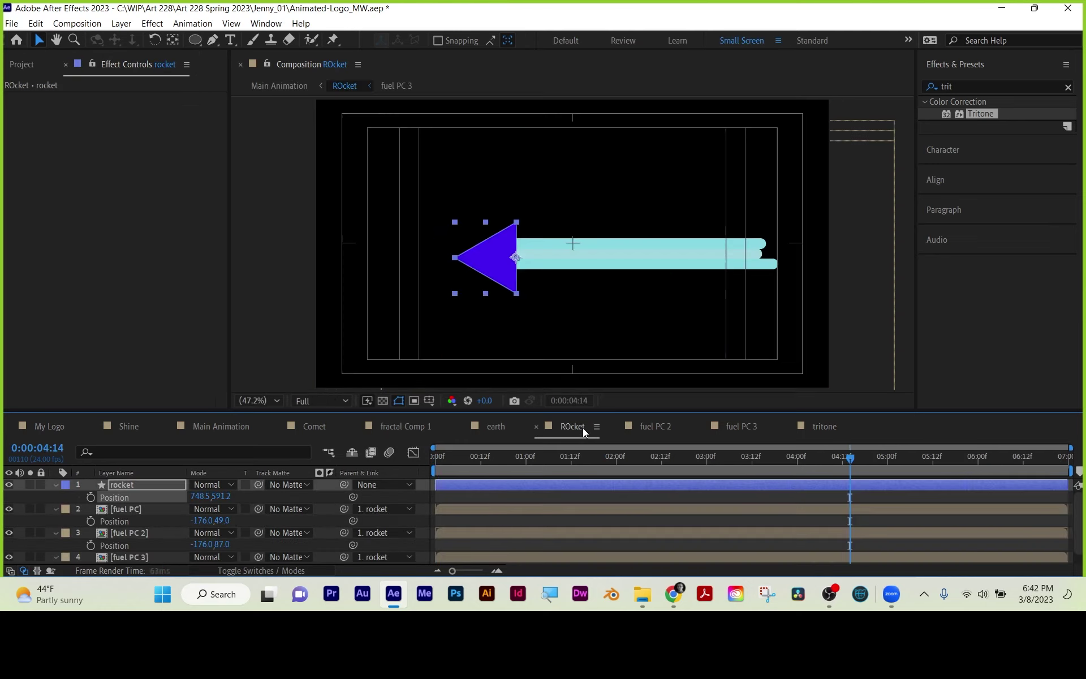
left_click(822, 428)
left_click(21, 64)
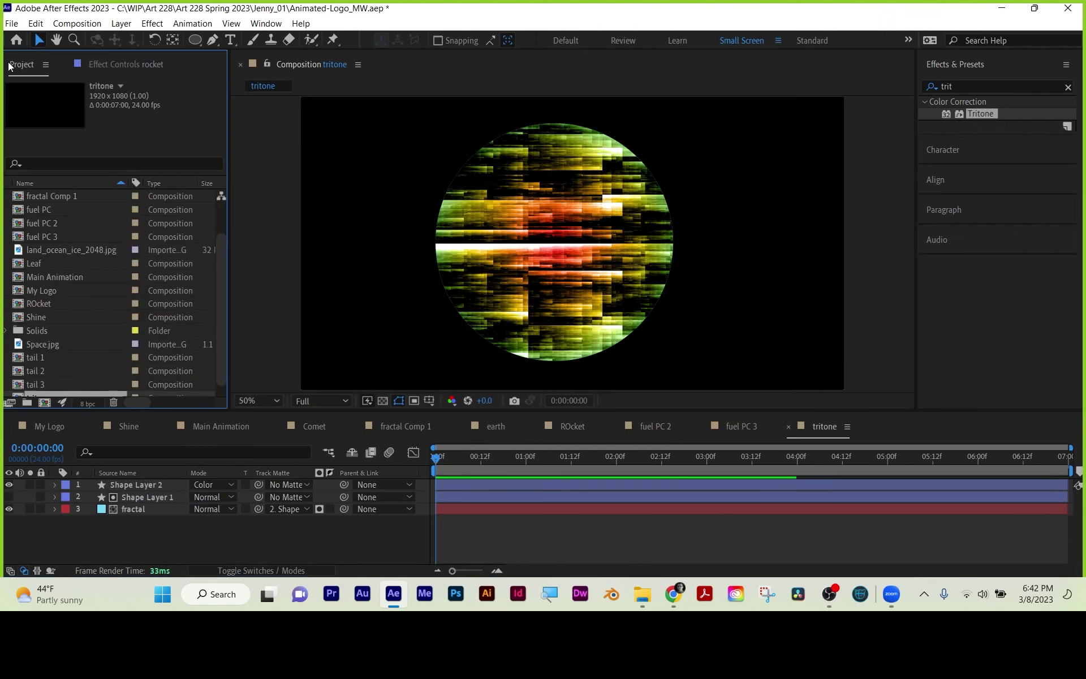
left_click(42, 209)
left_click(39, 222, "ctrl")
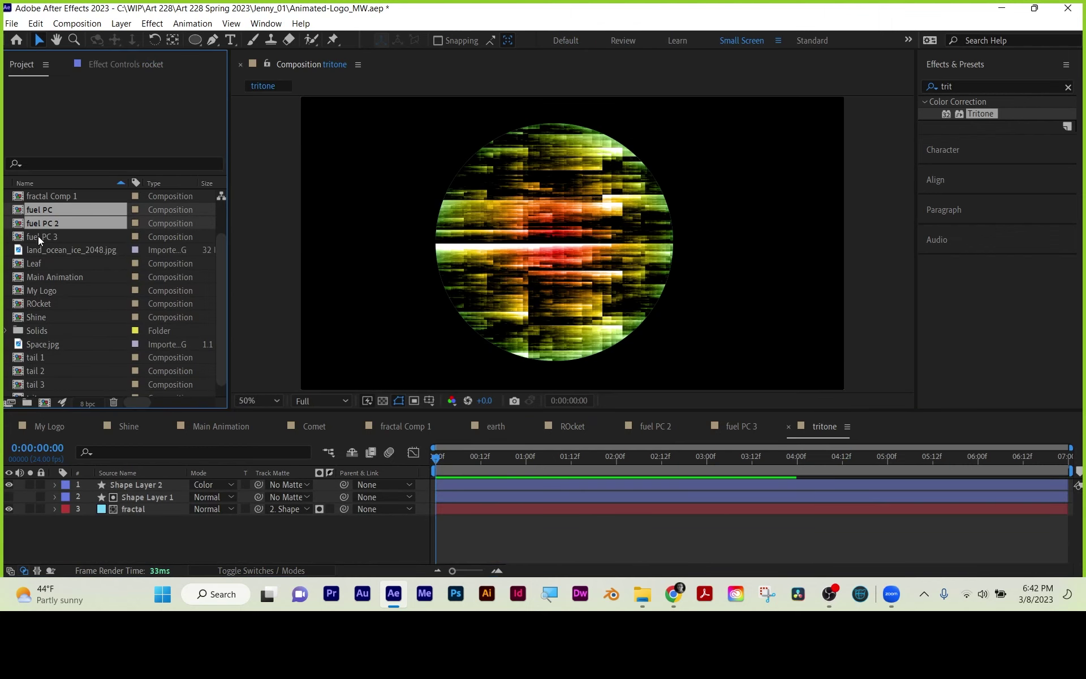
left_click(39, 236, "ctrl")
left_click_drag(34, 209, 156, 484)
- Move the three fuel layers over the planet's upper right edge, offsetting fuel PC 2 slightly left and below fuel PC
left_click_drag(707, 220, 852, 167)
left_click(122, 484)
left_click(121, 521)
left_click(123, 485)
left_click(125, 497)
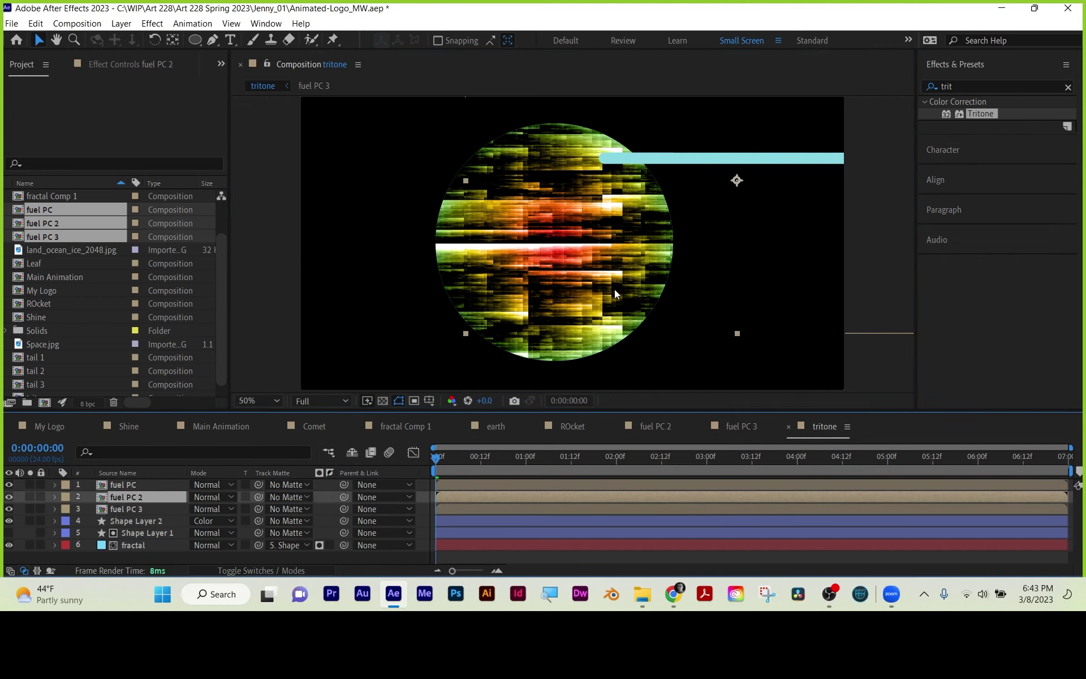
mouse_move(683, 169)
left_mouse_down()
mouse_move(682, 191)
mouse_move(666, 172)
left_mouse_up()
- Nudge the fuel PC 3 layer down so that its bar sits directly beneath the fuel PC 2 bar
left_click(547, 247)
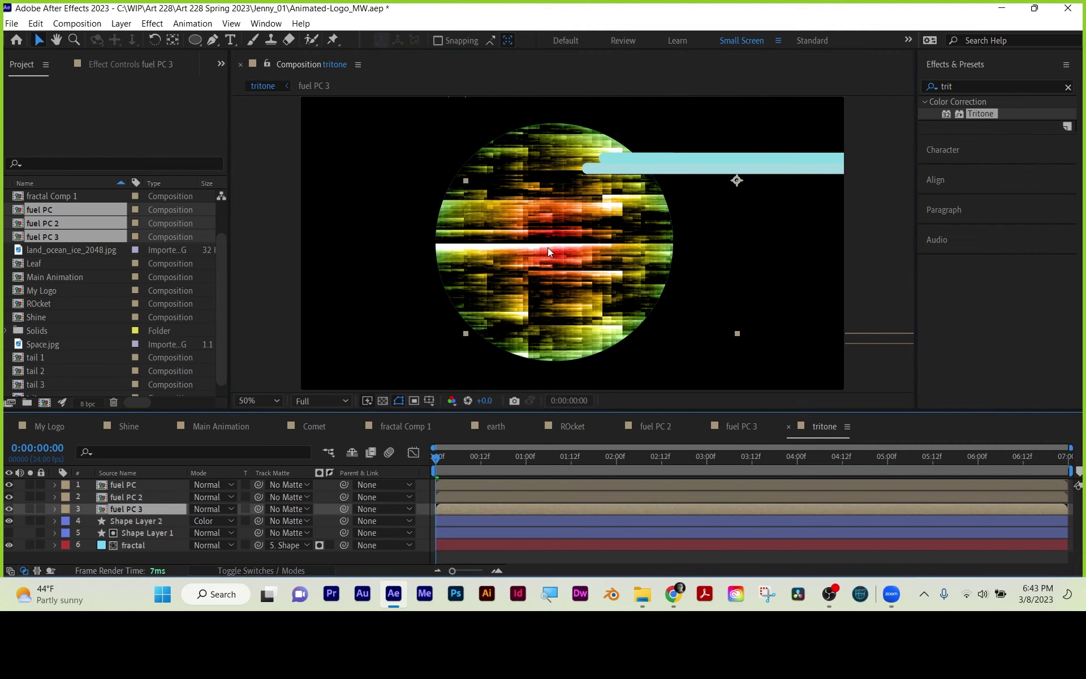
key("shift+Down")
key("shift+Down")
key("shift+Down")
key("shift+Down")
key("shift+Down")
key("shift+Down")
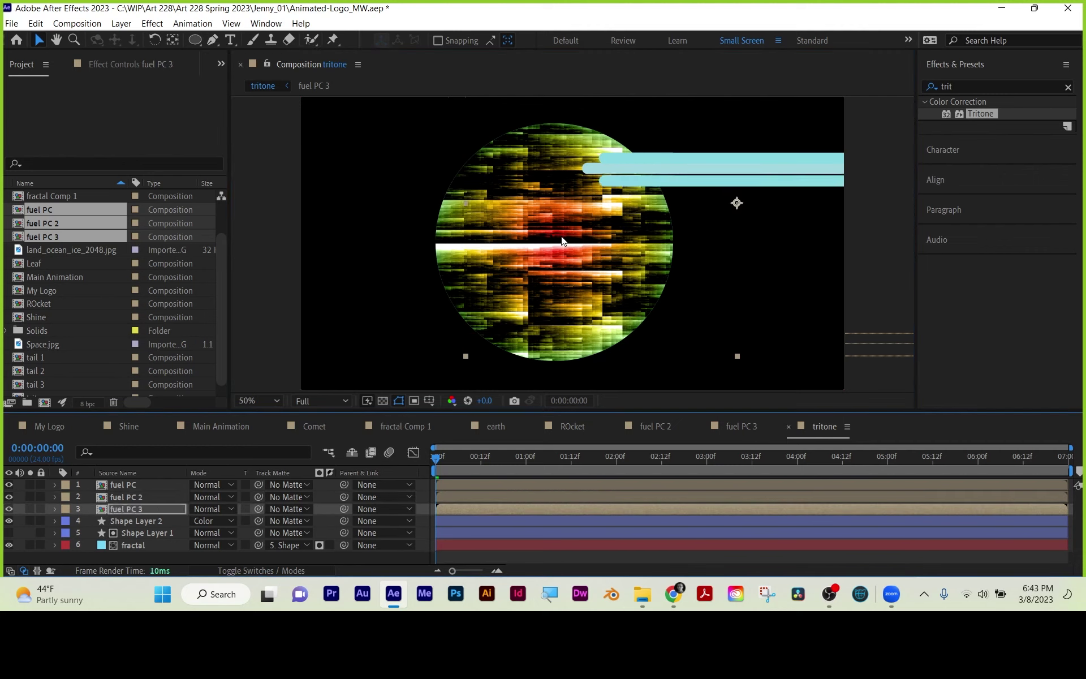
key("Down")
key("Down")
key("Down")
key("Down")
key("Down")
key("Down")
key("Down")
key("Down")
key("Down")
key("Down")
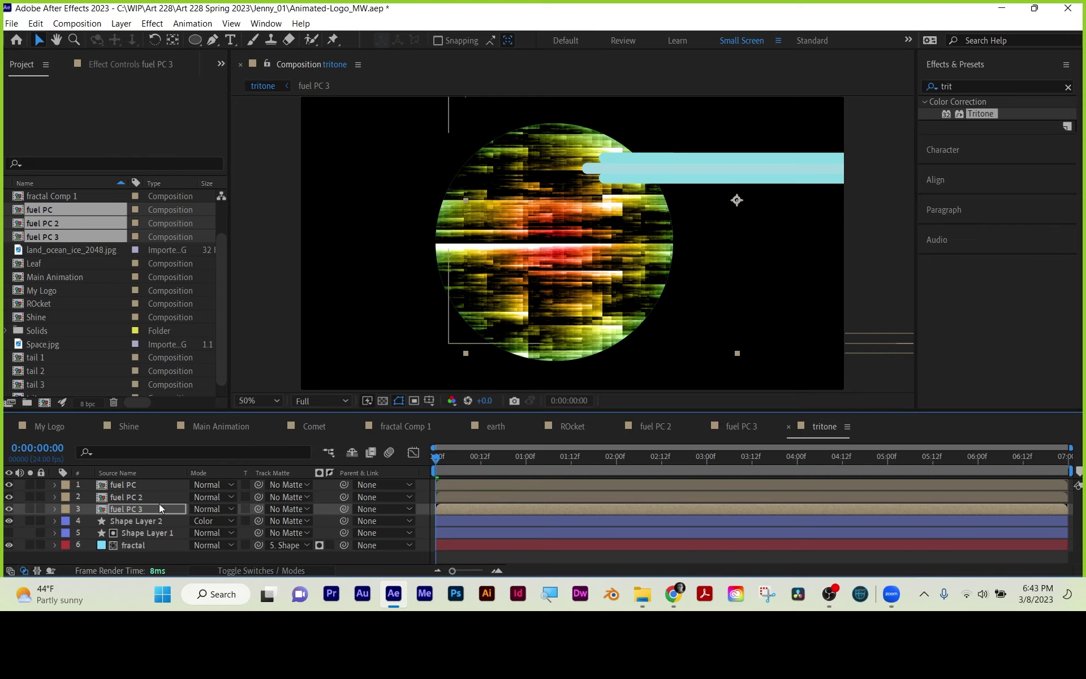
- Duplicate Shape Layer 2 and place the copy above the three fuel layers
left_click(129, 474)
left_click(130, 485, "shift")
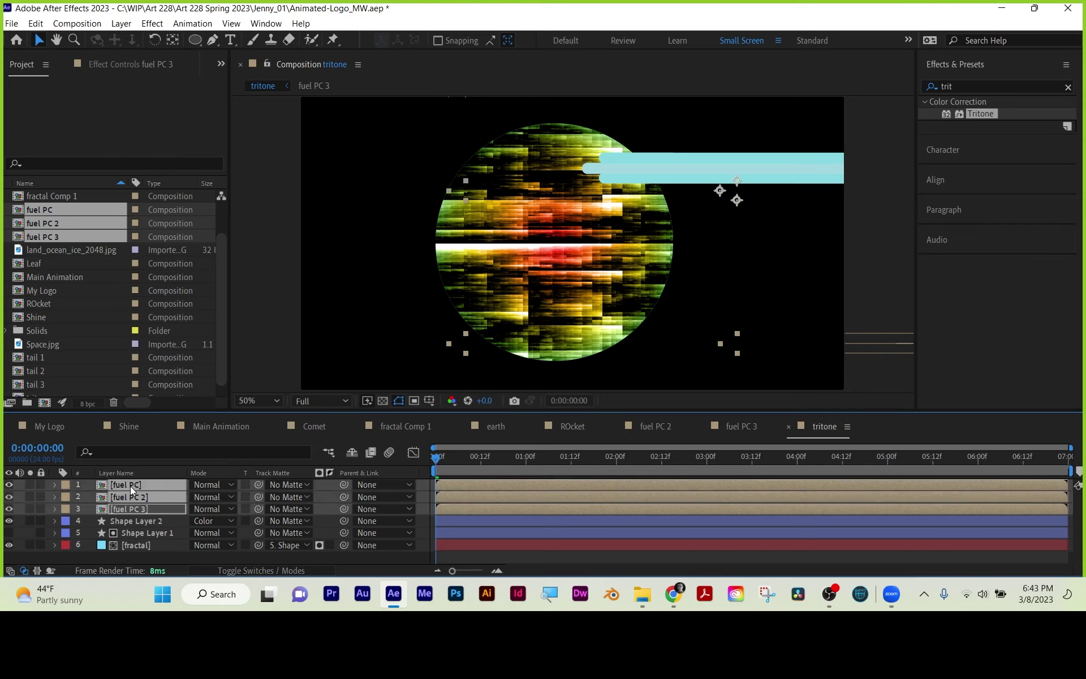
left_click(136, 544)
left_click(137, 520)
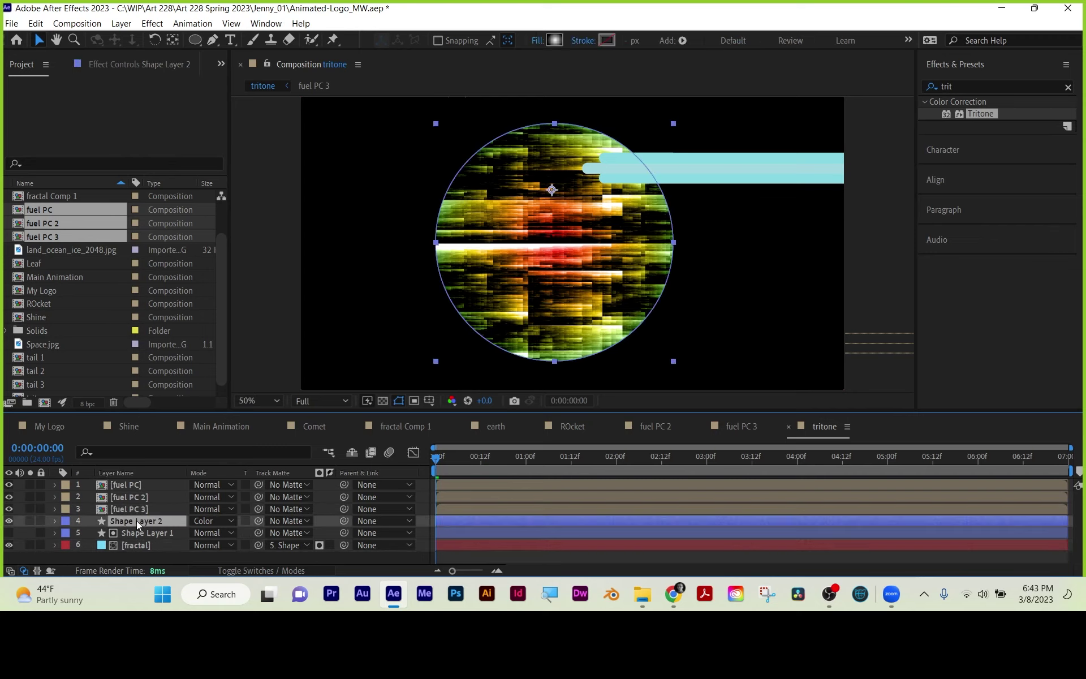
key("ctrl+d")
left_click_drag(138, 520, 144, 483)
- Pre-compose the three fuel layers as "Linres", moving all attributes into the new composition
left_click(120, 497)
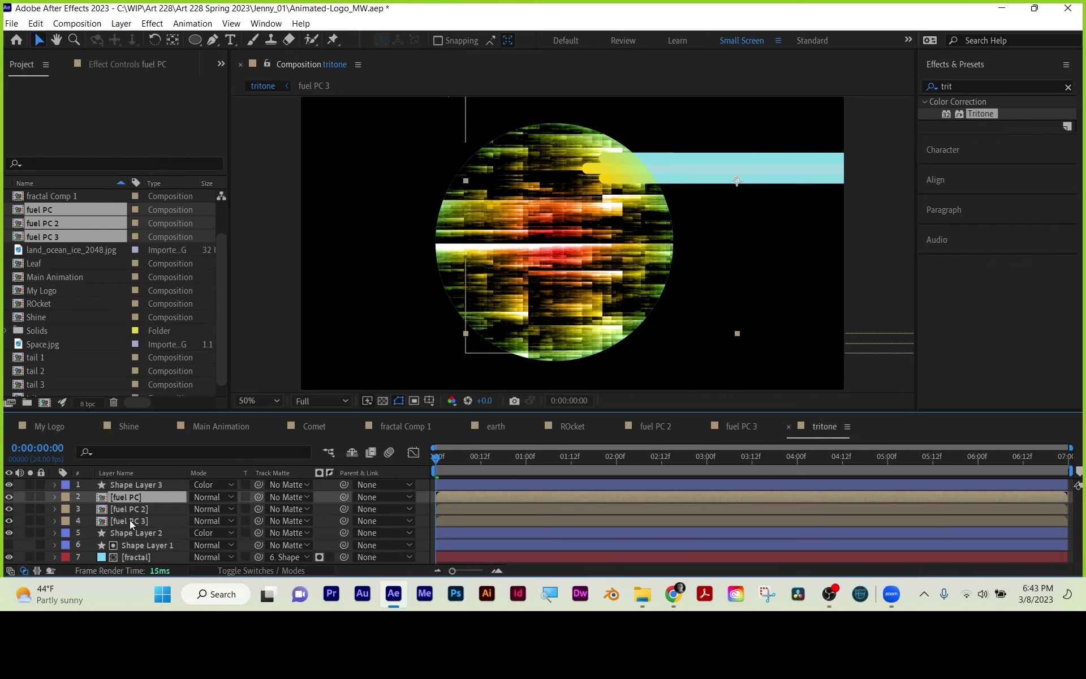
left_click(130, 520, "shift")
right_click(130, 520)
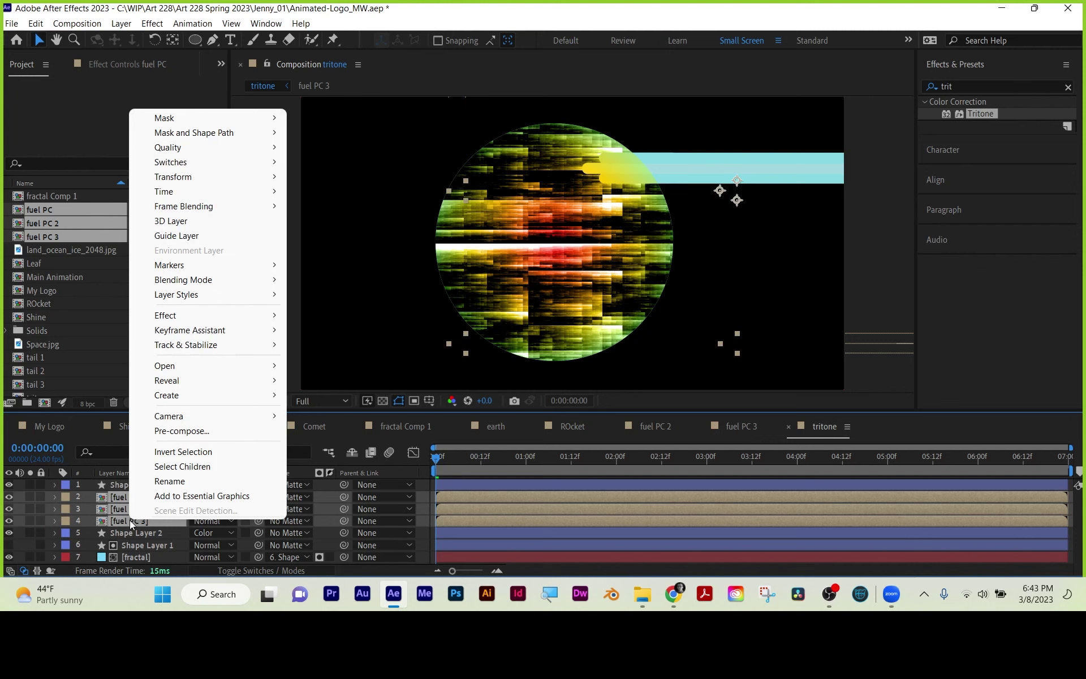
left_click(169, 432)
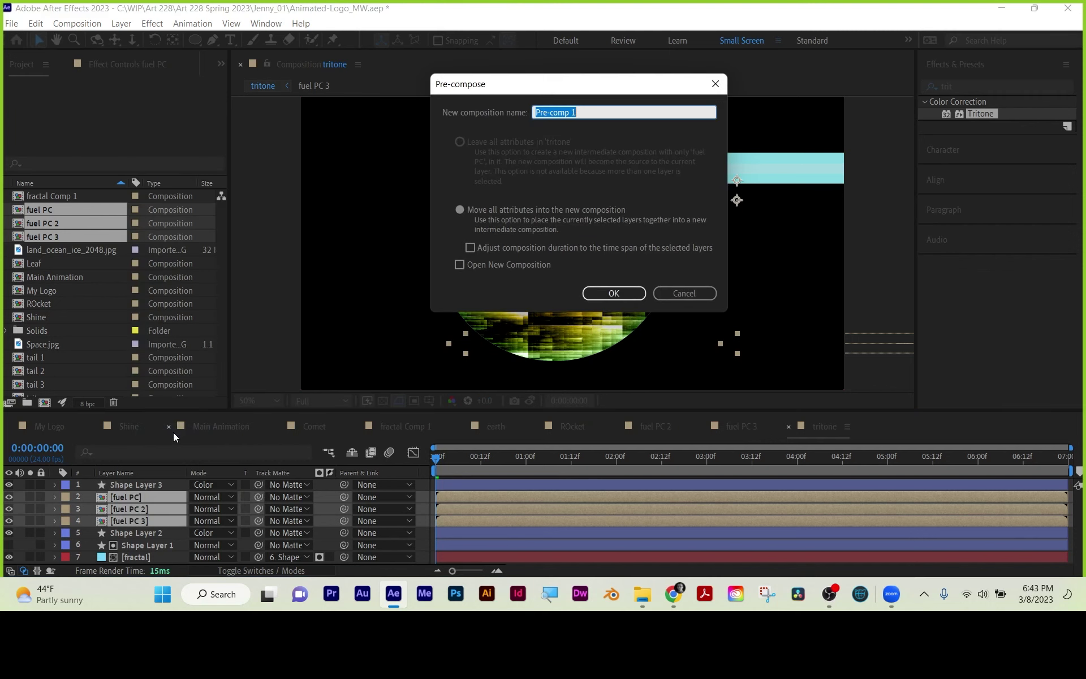
type("Linres")
left_click(508, 211)
left_click(606, 289)
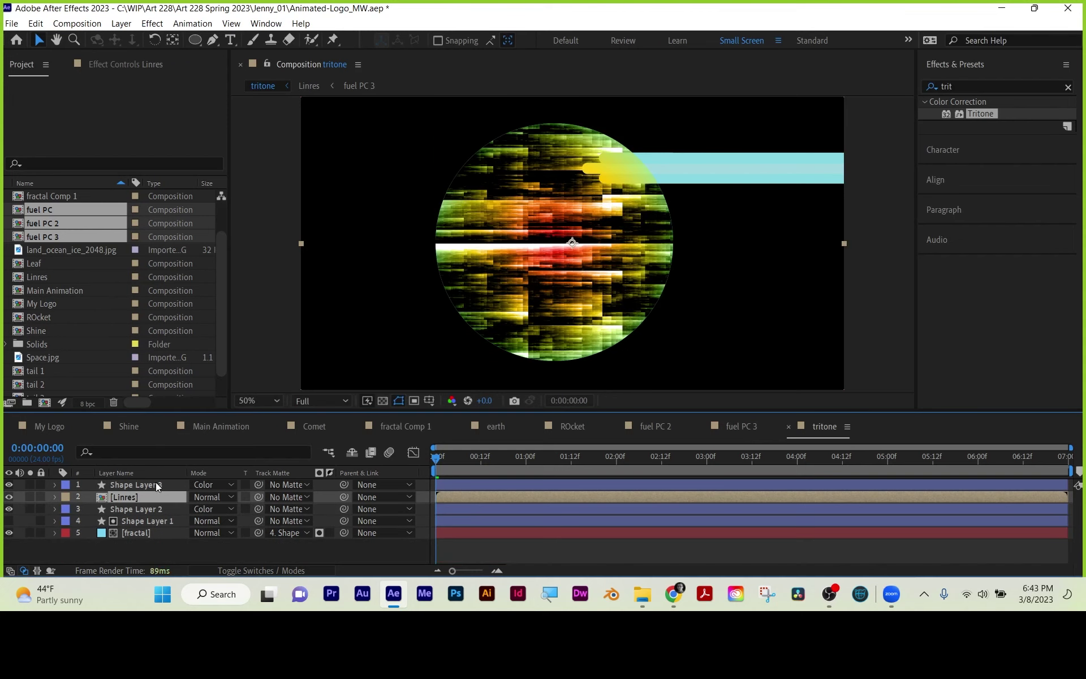
- Use Shape Layer 3 as the track matte for the Linres layer to confine the bars to the planet
left_click(281, 498)
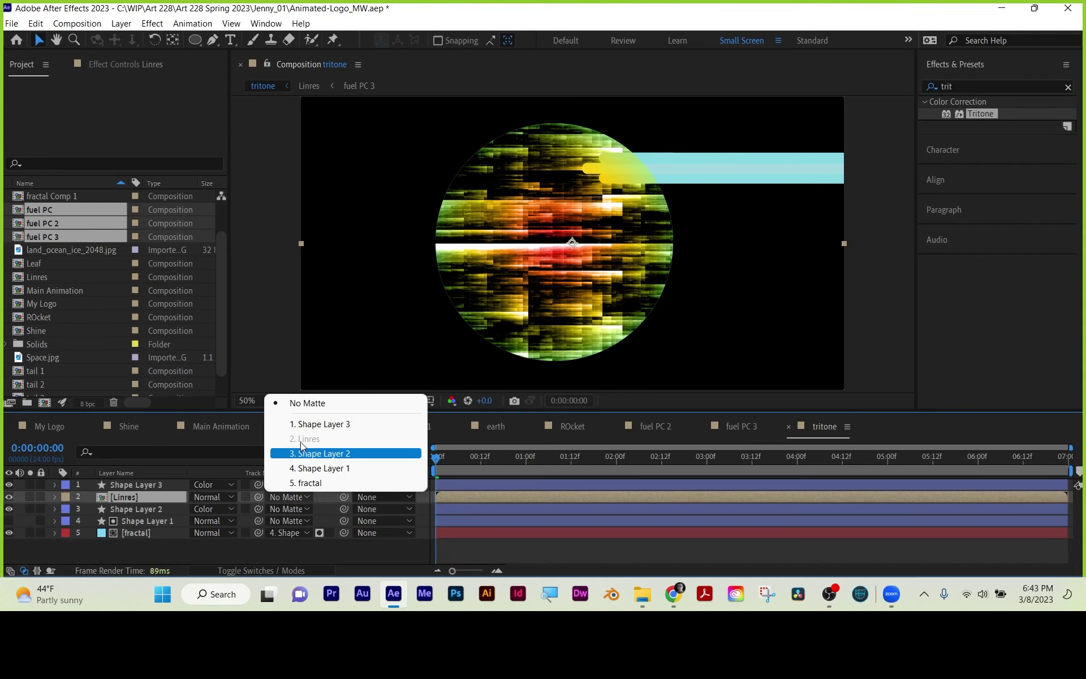
left_click(300, 426)
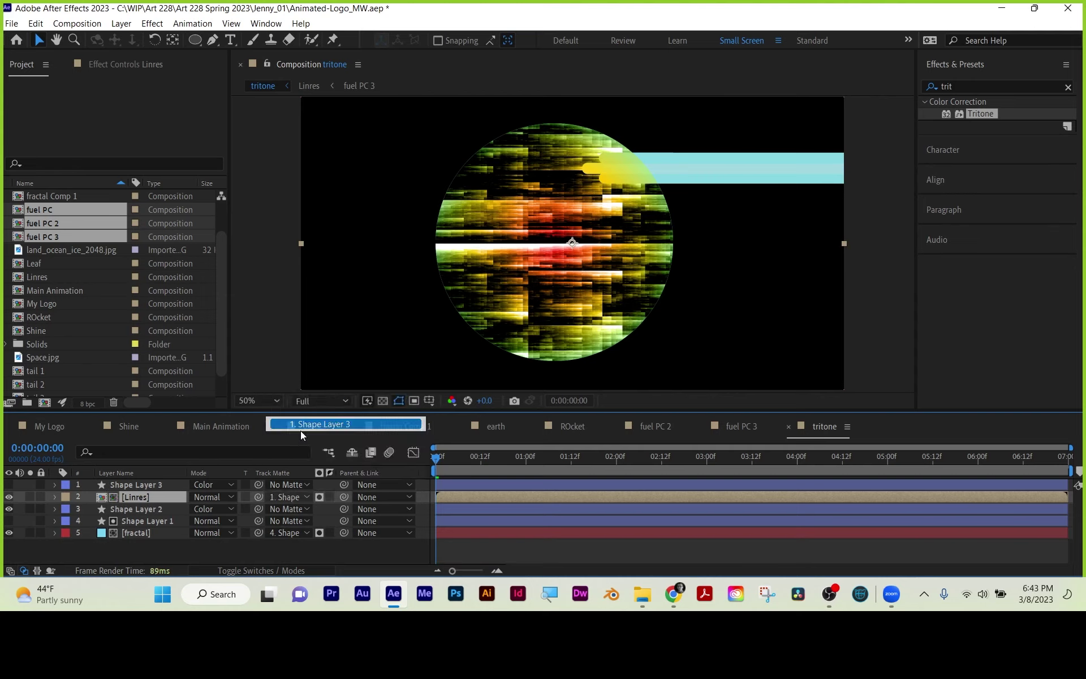
left_click(297, 551)
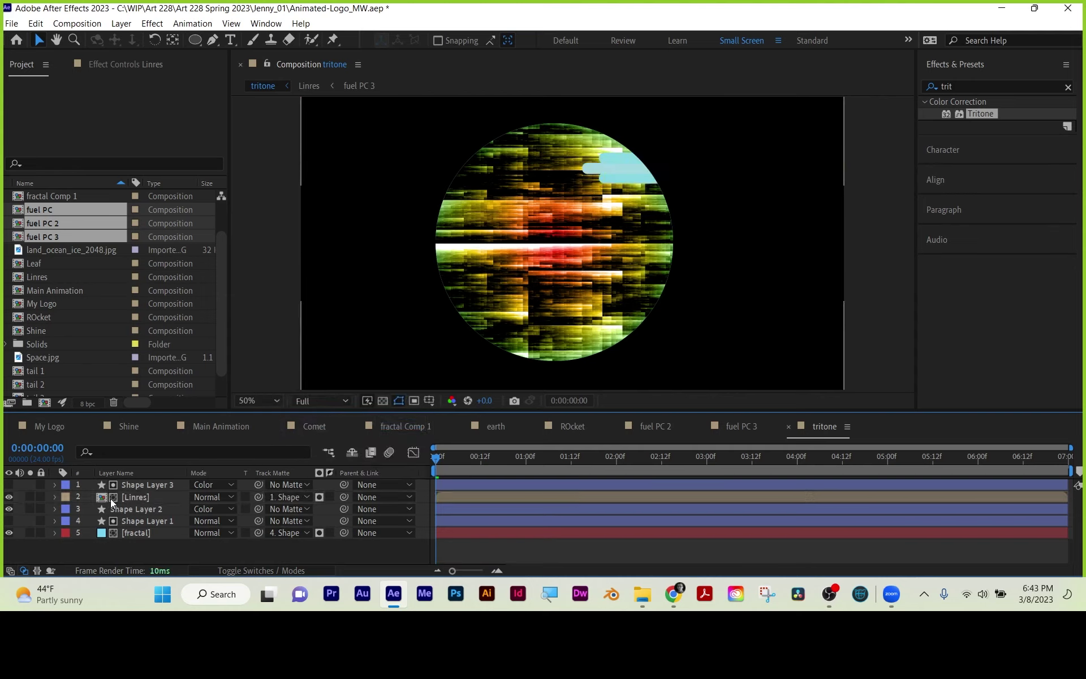
- Set the blending mode of the Linres layer to Color
left_click(215, 499)
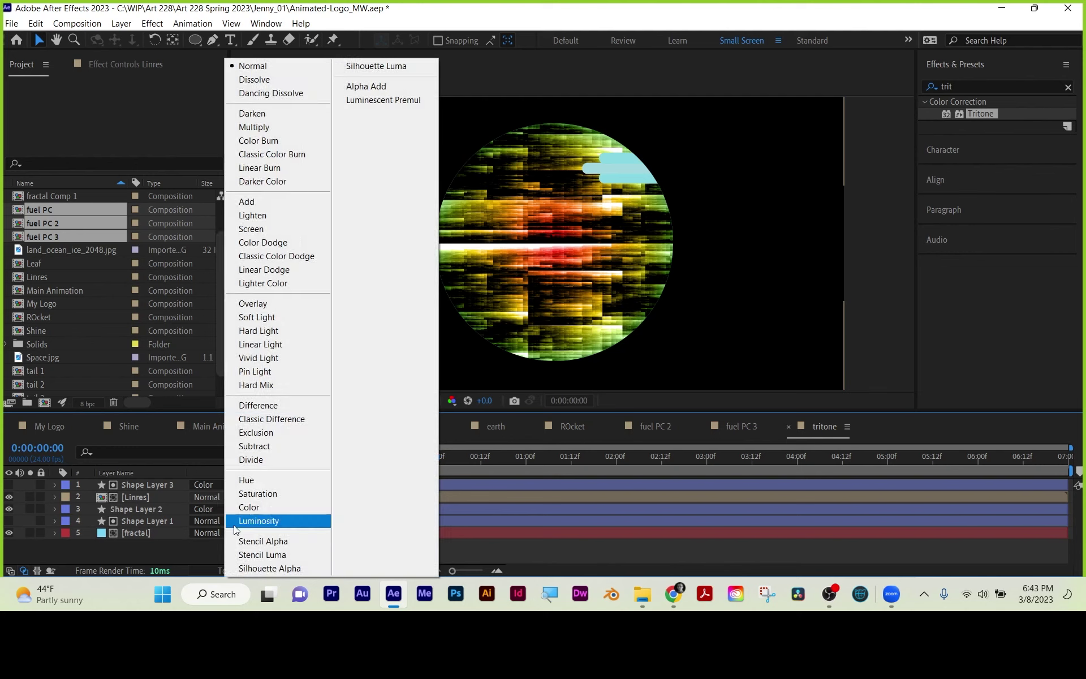
left_click(266, 507)
left_click(202, 547)
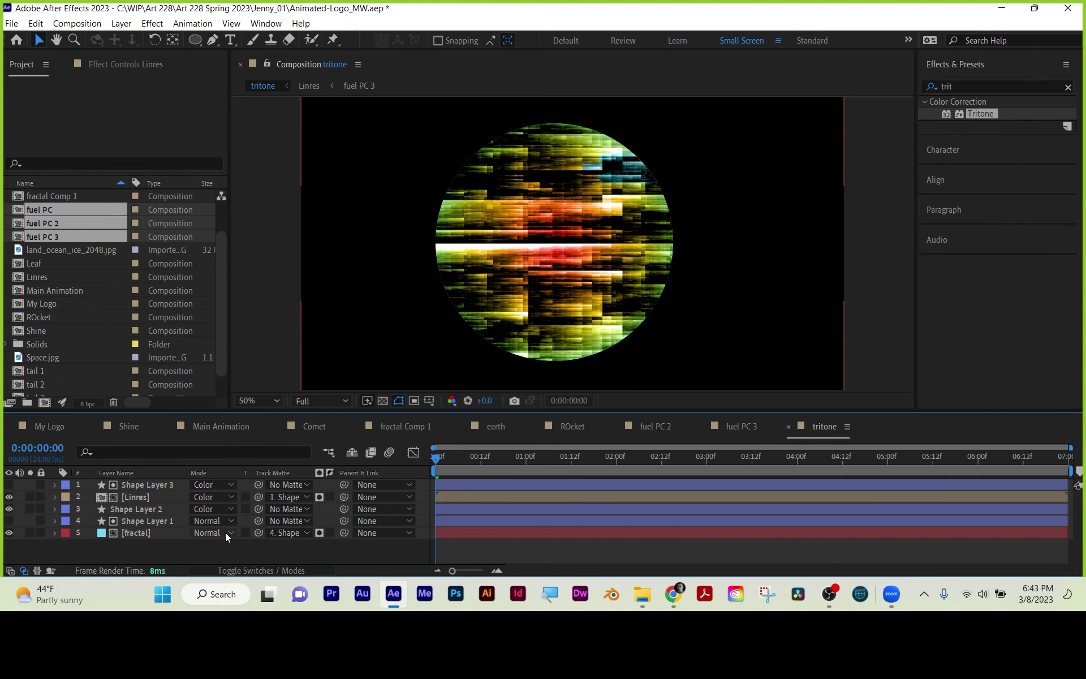
- Play back the tritone composition to check the planet's animation with the Linres bars
left_click(51, 425)
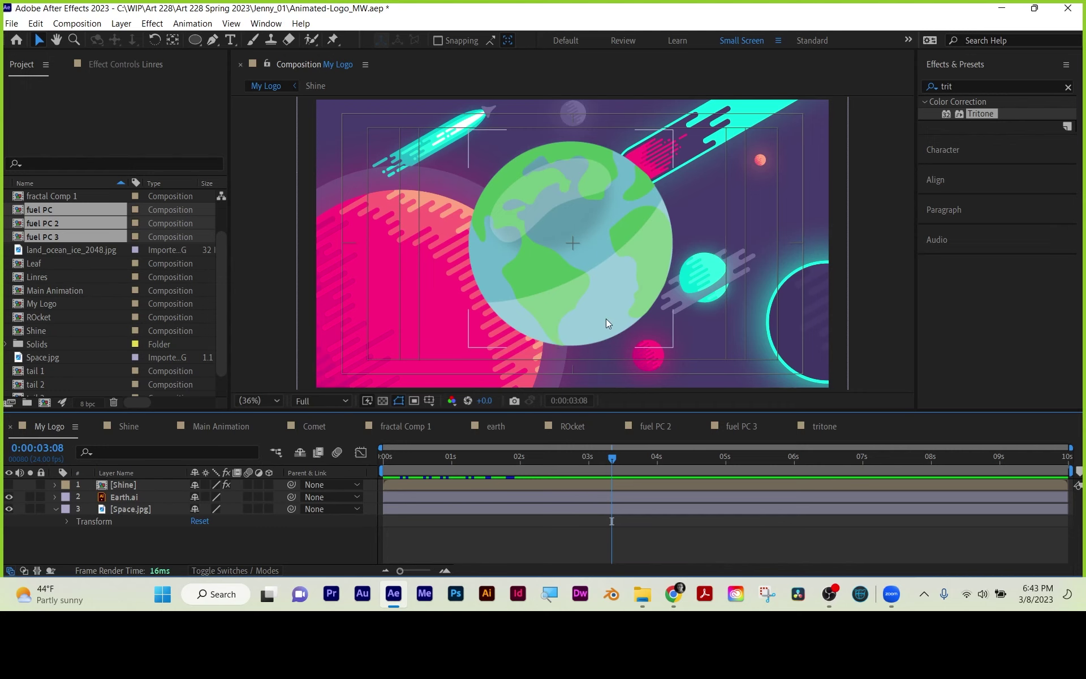
left_click(815, 424)
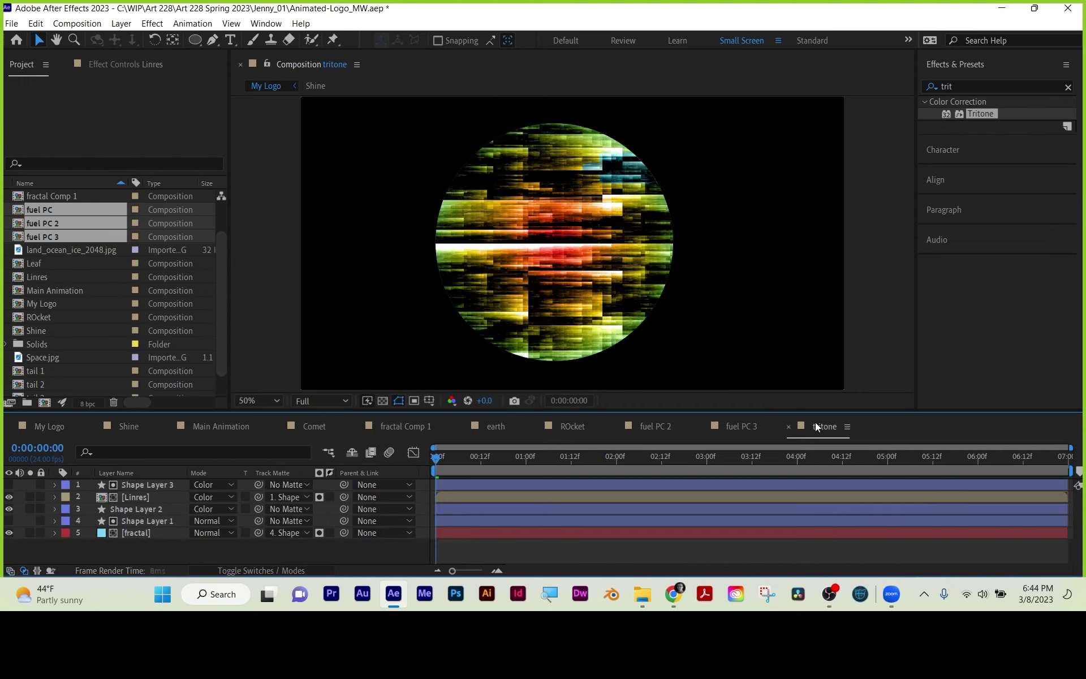
left_click_drag(460, 453, 795, 459)
key("space")
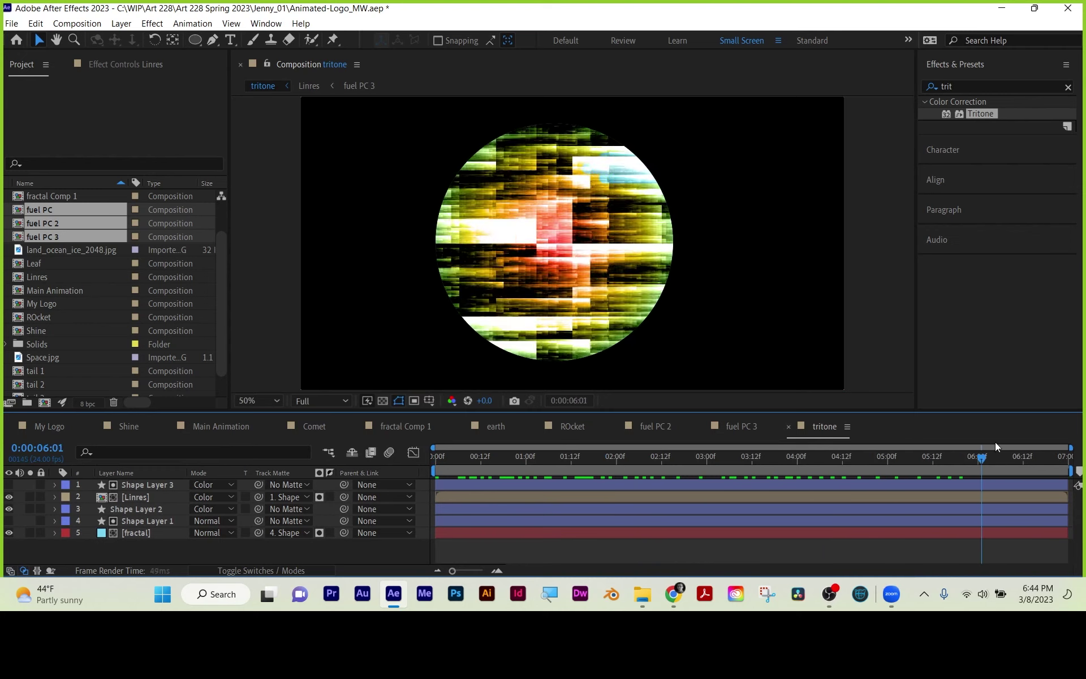
key("space")
key("space")
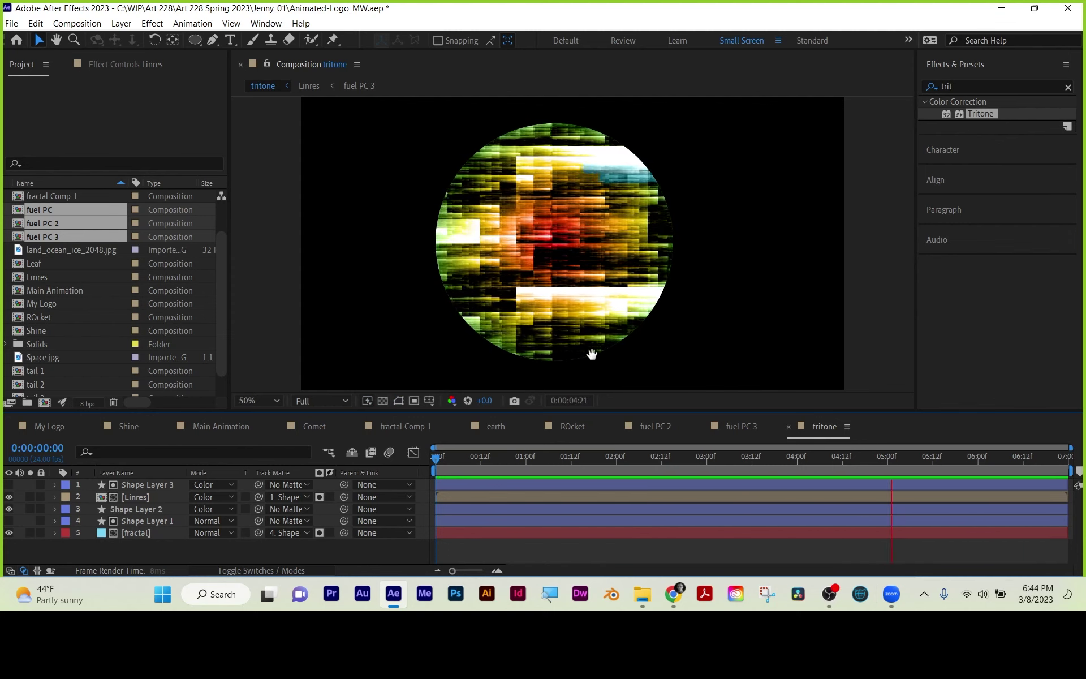
key("space")
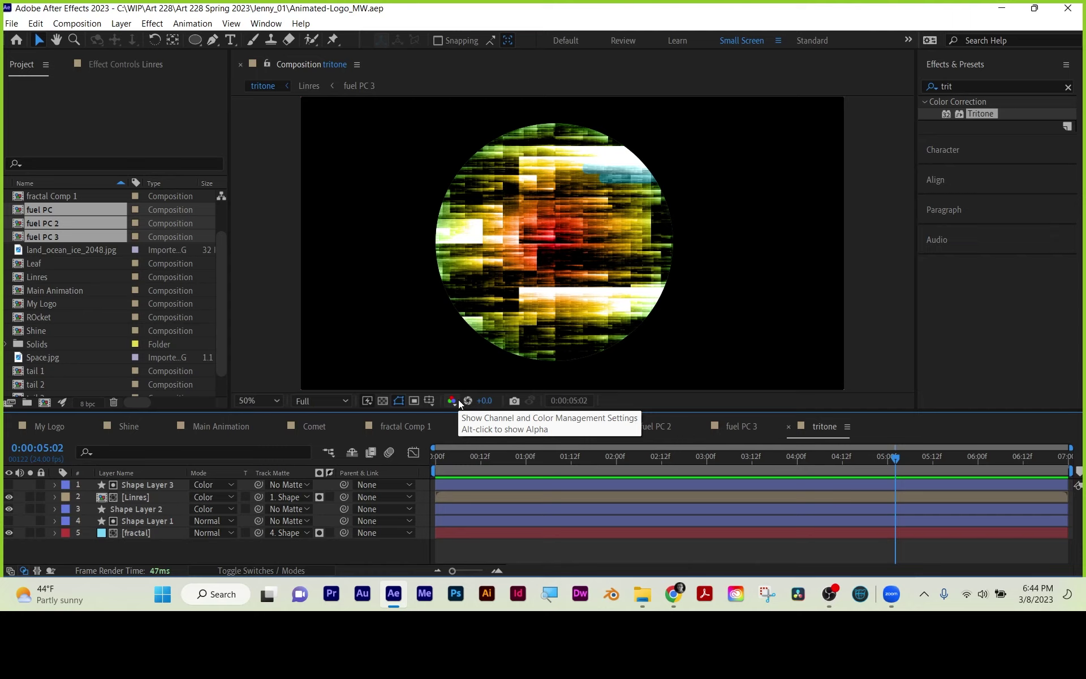
- Create a new 1920x1080, 24 fps composition named "arm" with a duration of 7 seconds
left_click_drag(48, 406, 44, 403)
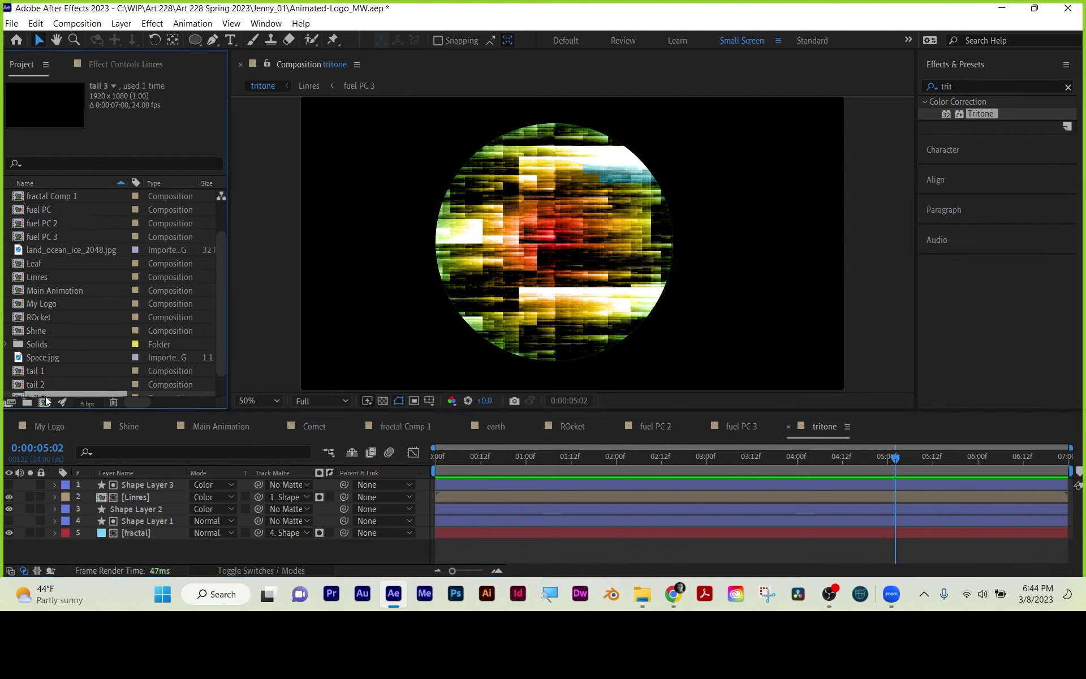
left_click(43, 403)
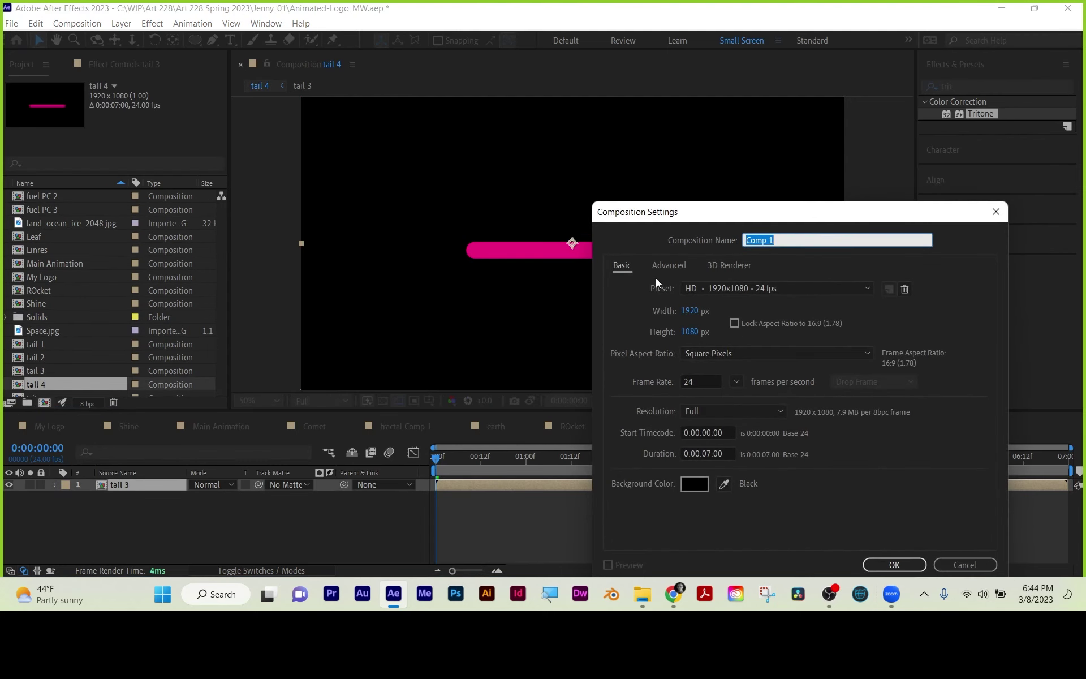
type("arm")
left_click(902, 562)
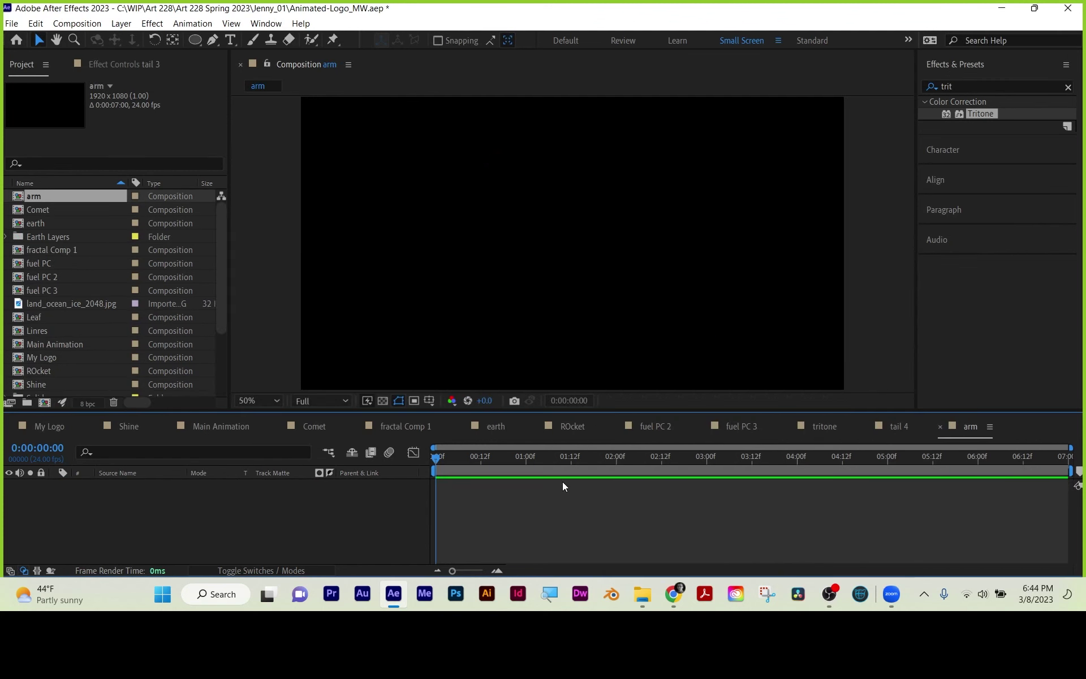
left_click(485, 247)
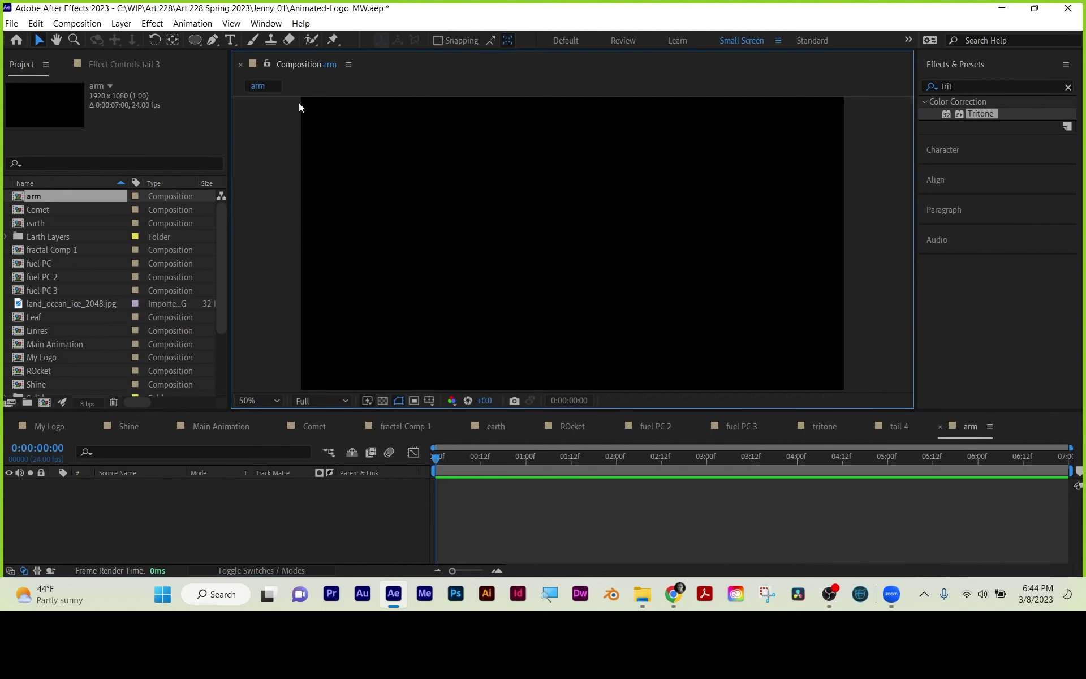
- Set up the Pen tool for shapes with fill set to None and a solid color stroke
left_click(213, 41)
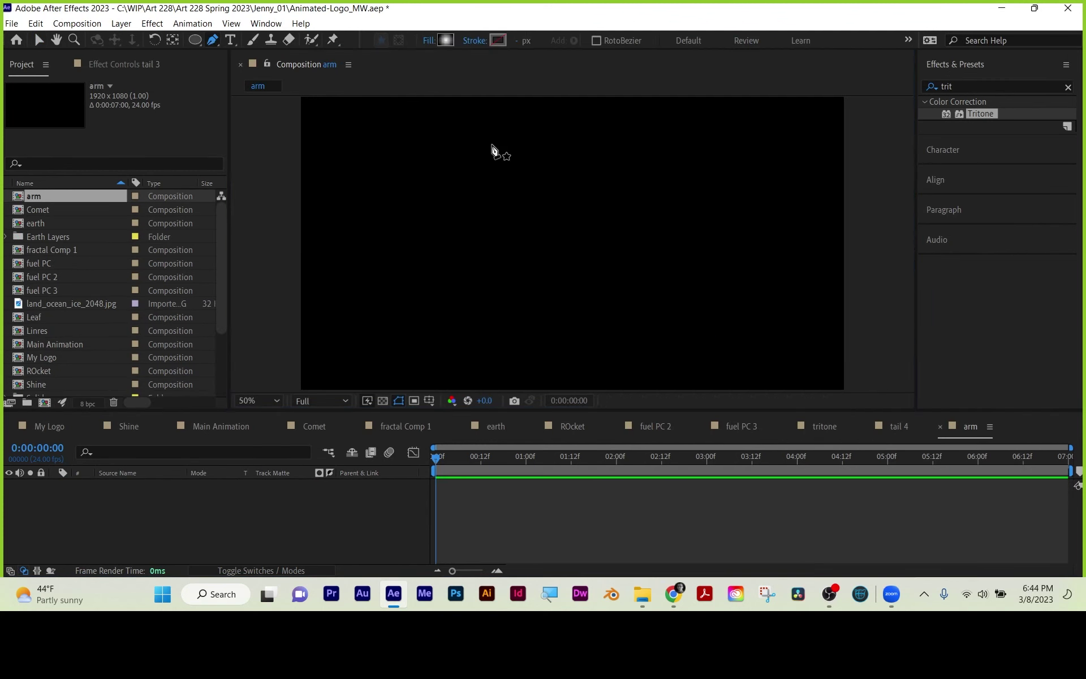
left_click(428, 41)
left_click(451, 131)
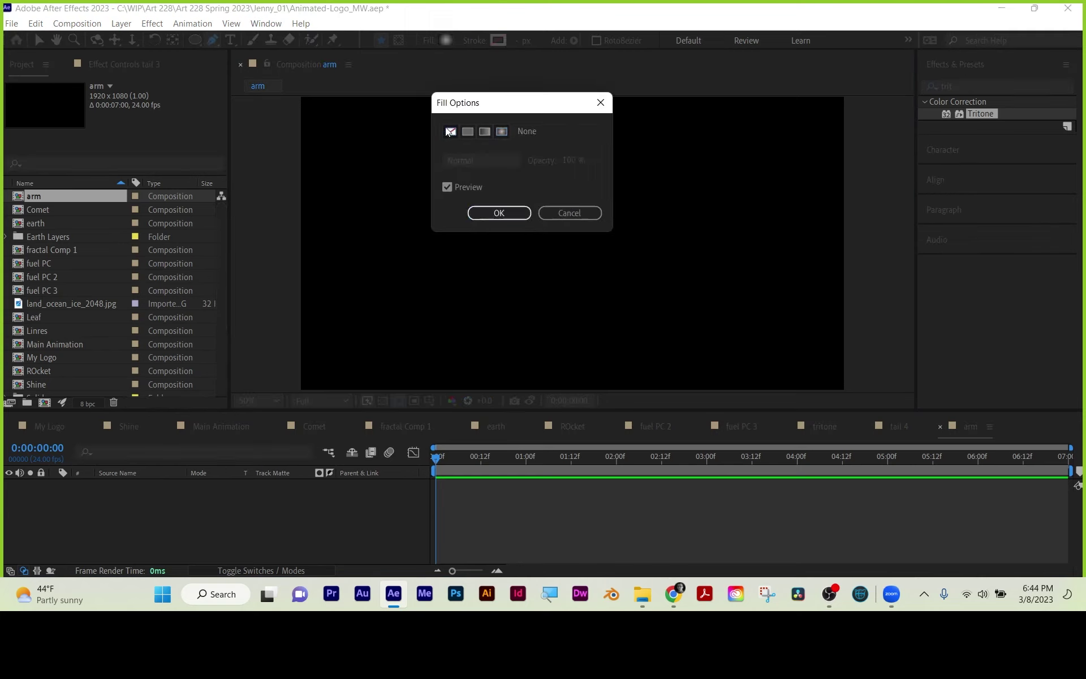
left_click(498, 211)
left_click(474, 41)
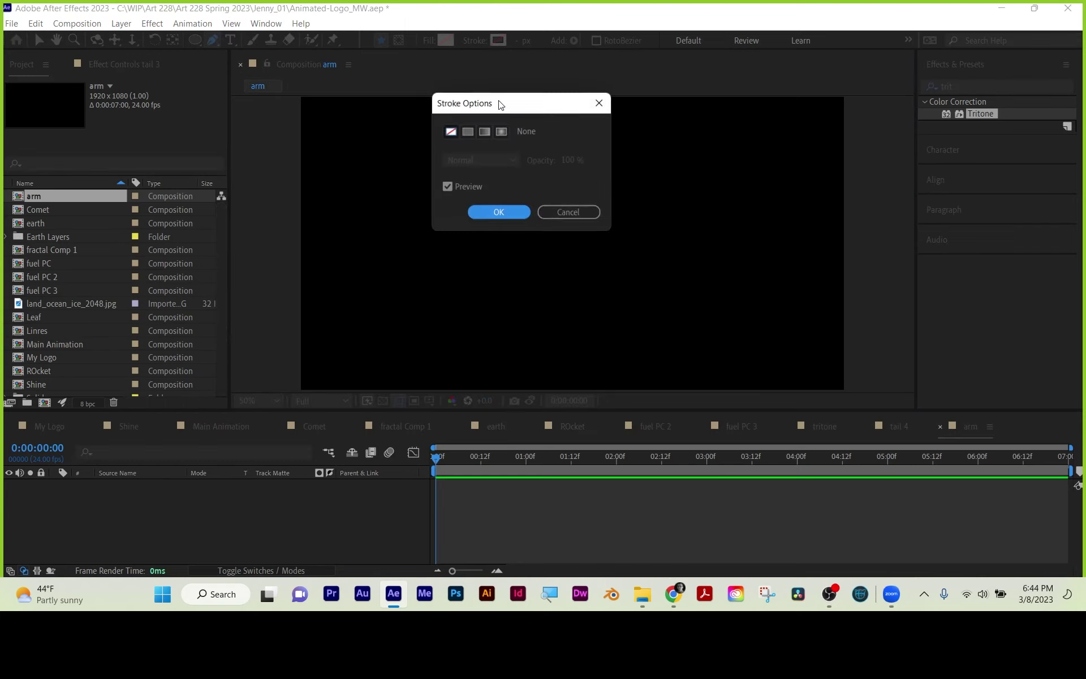
left_click(467, 132)
left_click(514, 212)
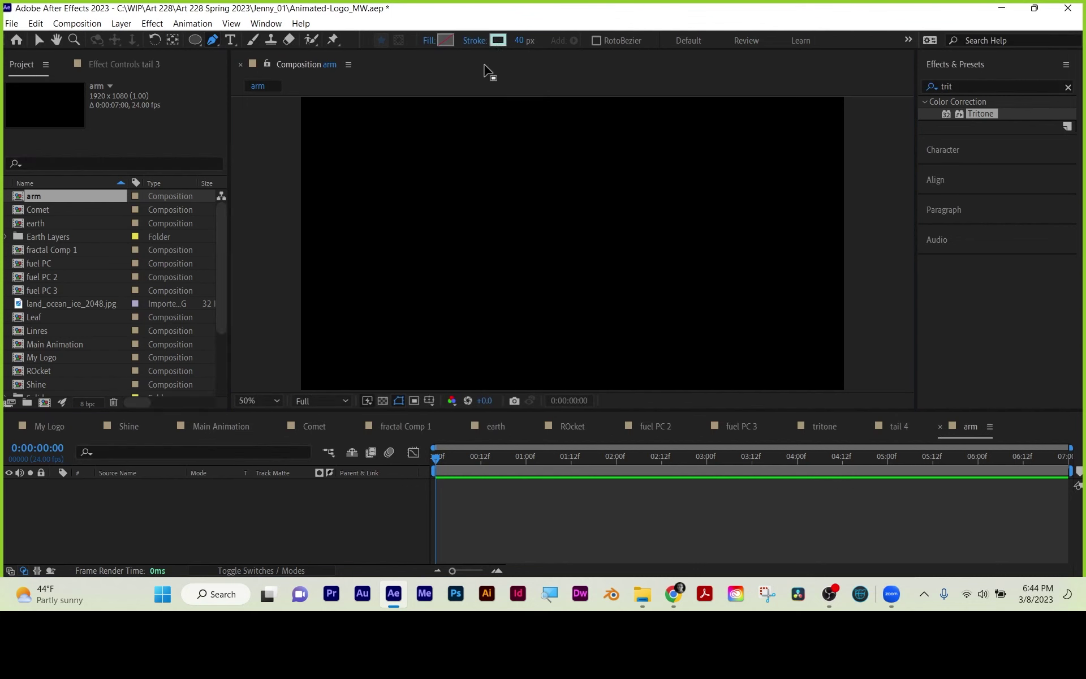
- Draw an open L-shaped path with a vertical upper arm and a horizontal forearm of about equal length
left_click(495, 148)
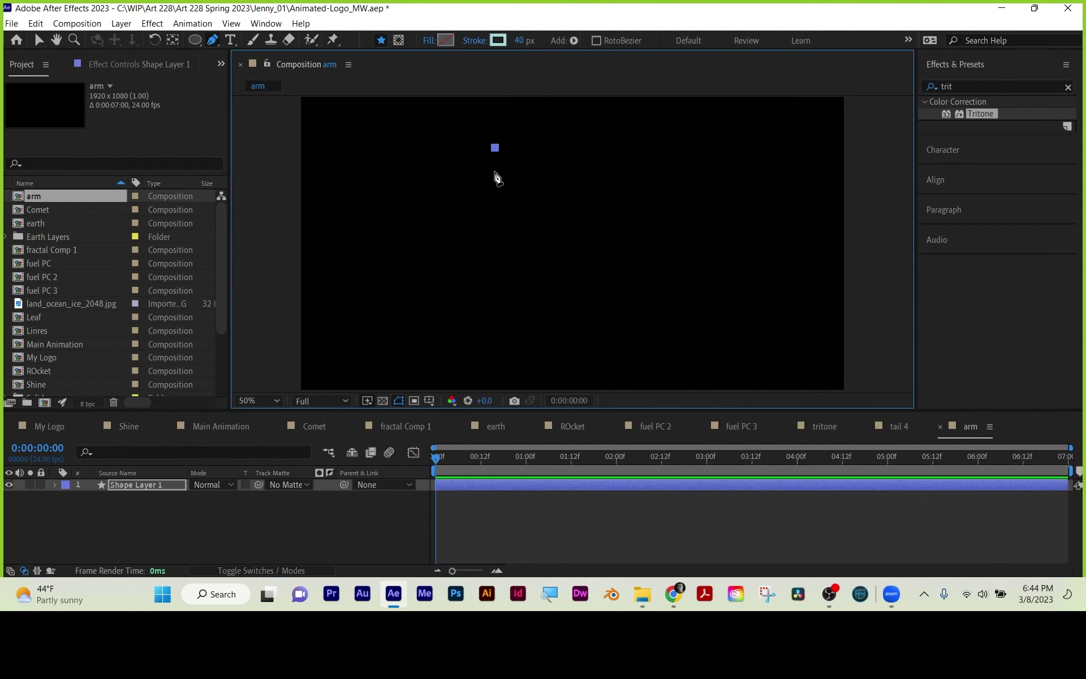
left_click(494, 259)
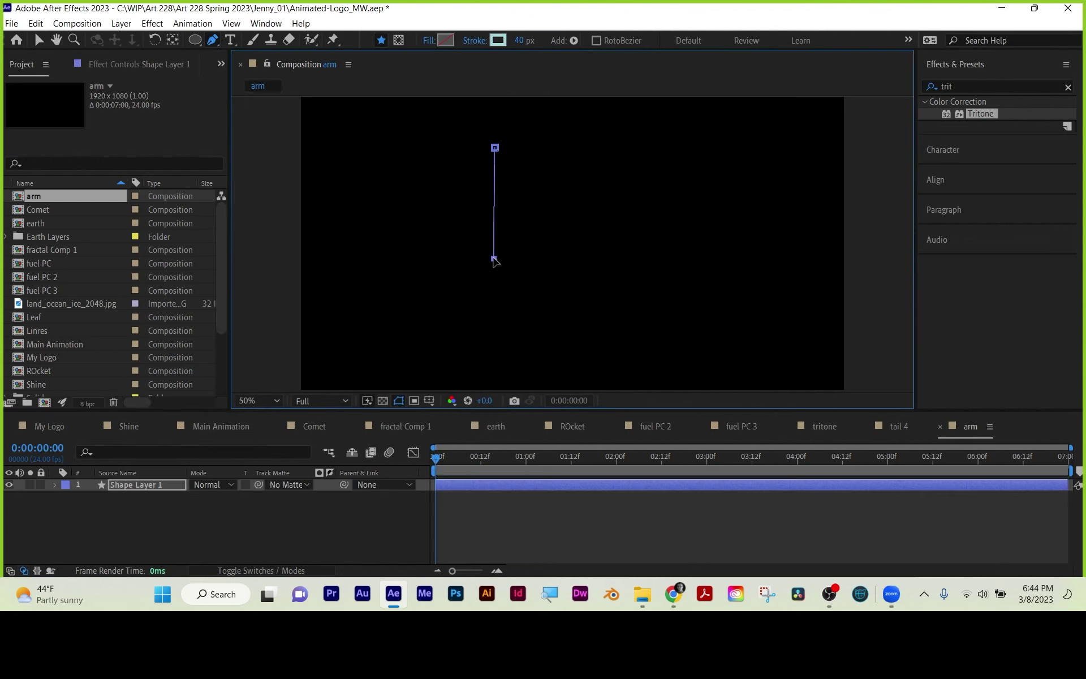
left_click(603, 258)
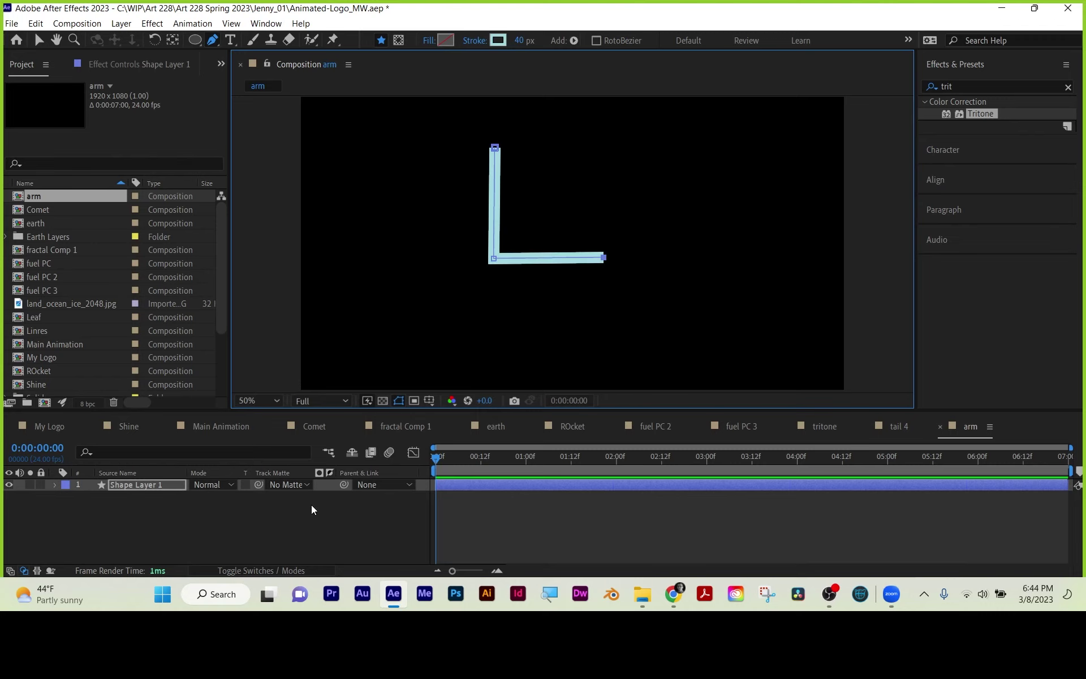
- Give the L-shaped path's stroke a Round Cap, a Round Join and a width of 77 px
left_click(53, 484)
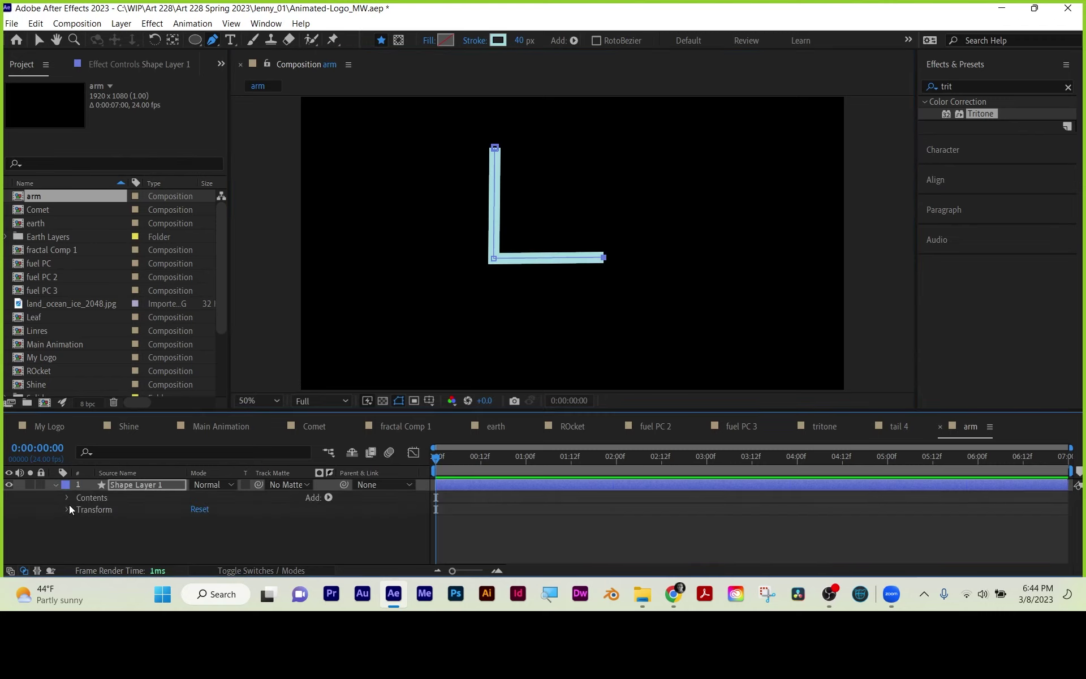
left_click(67, 498)
left_click(80, 509)
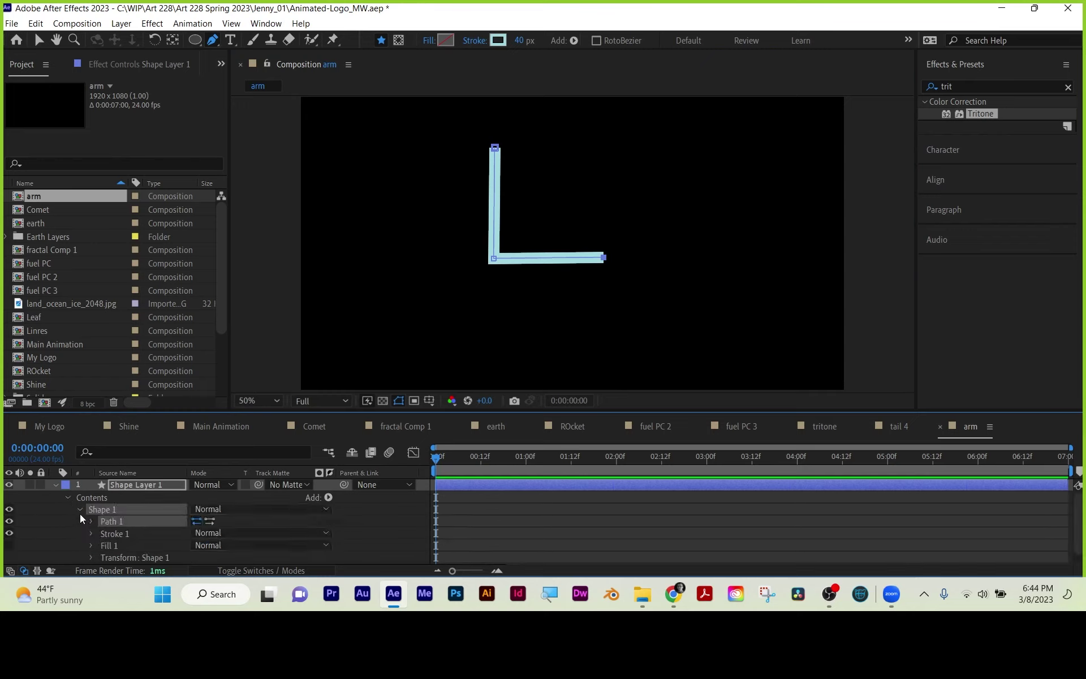
left_click(92, 533)
left_click(226, 546)
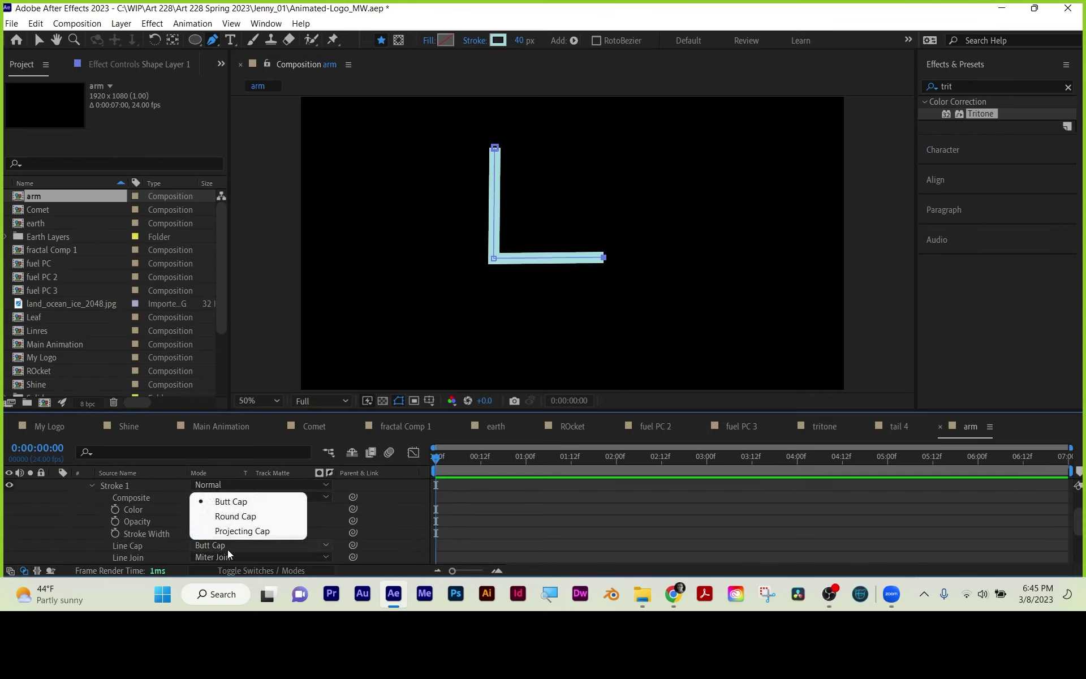
left_click(238, 516)
left_click(249, 557)
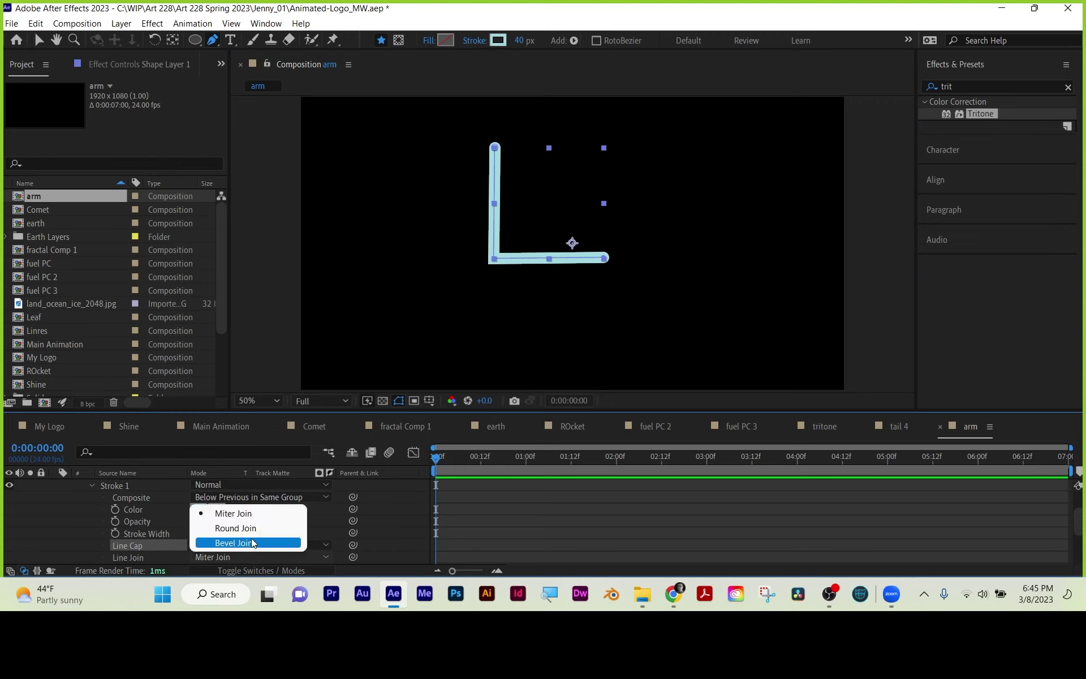
left_click(253, 529)
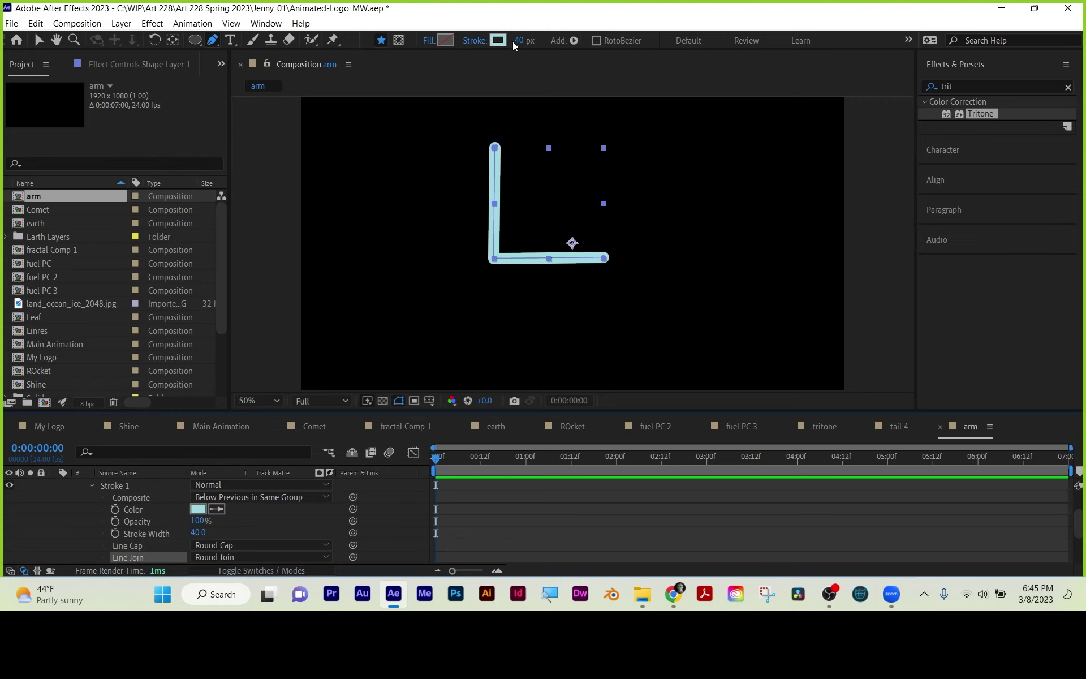
left_click_drag(512, 41, 544, 31)
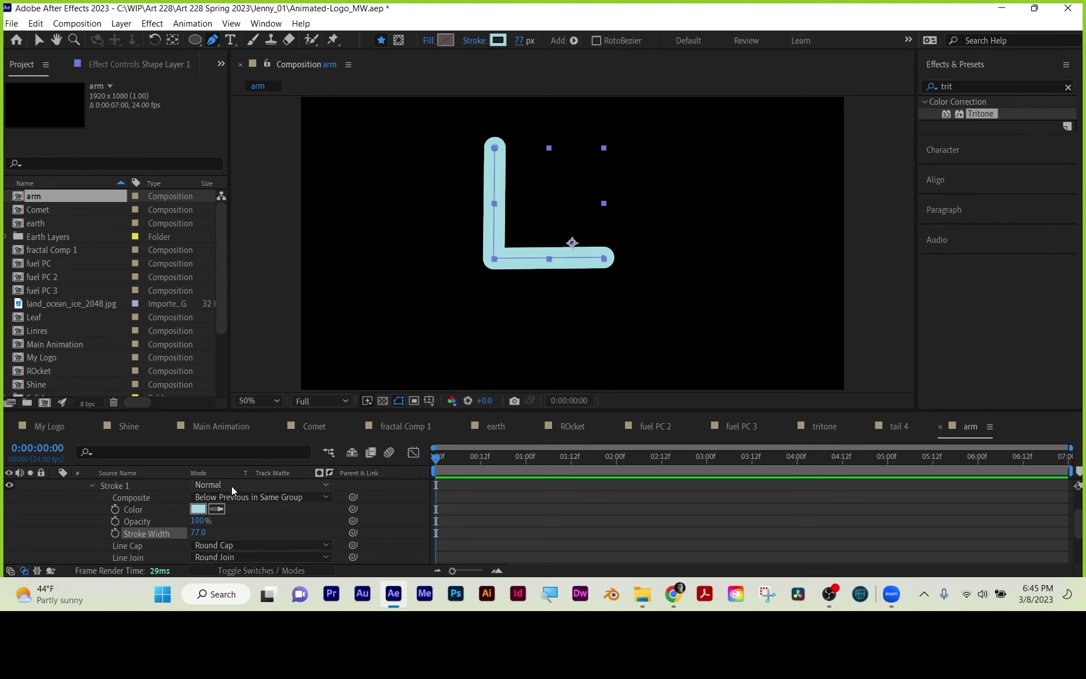
- Create control nulls for the arm's Path property using Create Nulls From Paths with Points Follow Nulls
scroll(198, 522, "up", 3)
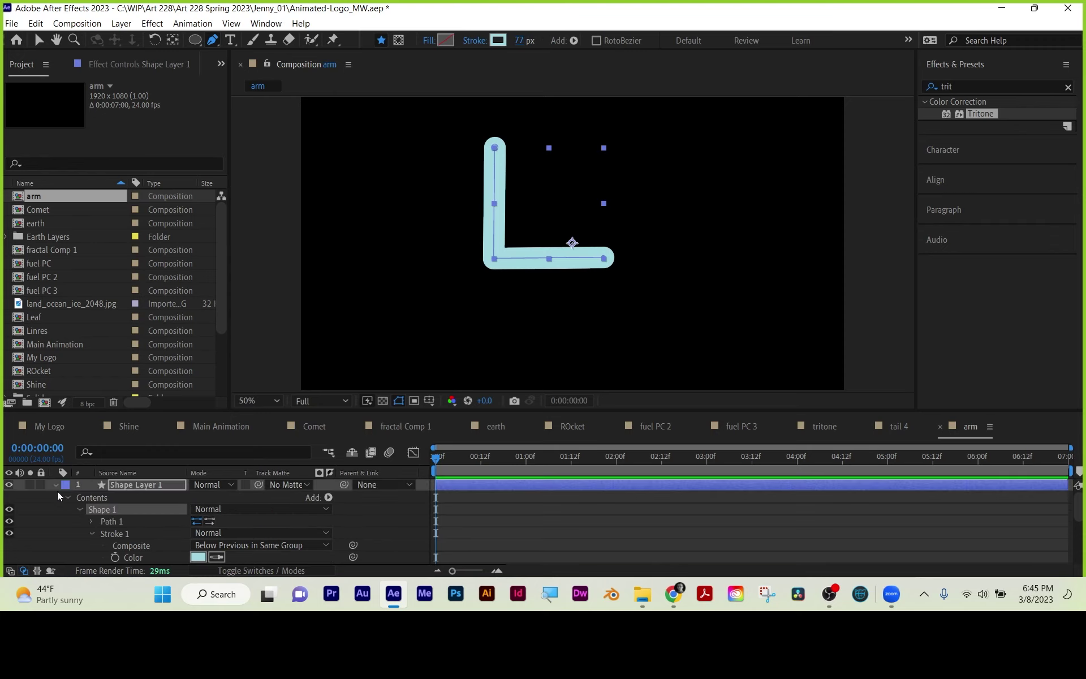
left_click(91, 520)
left_click(130, 532)
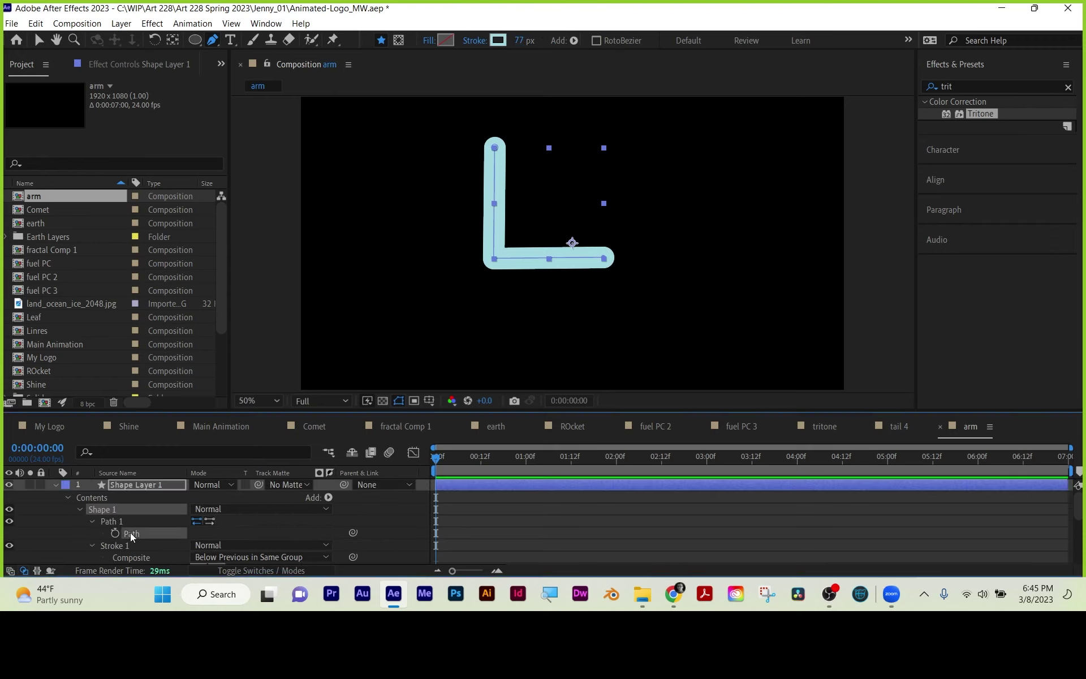
left_click(266, 23)
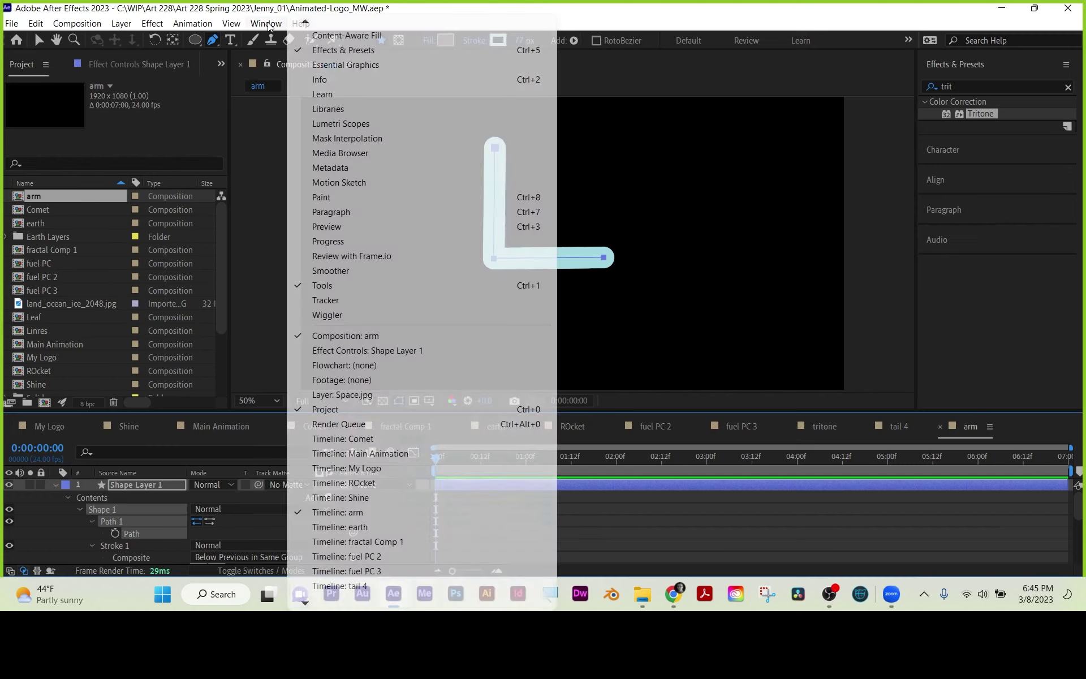
mouse_move(306, 603)
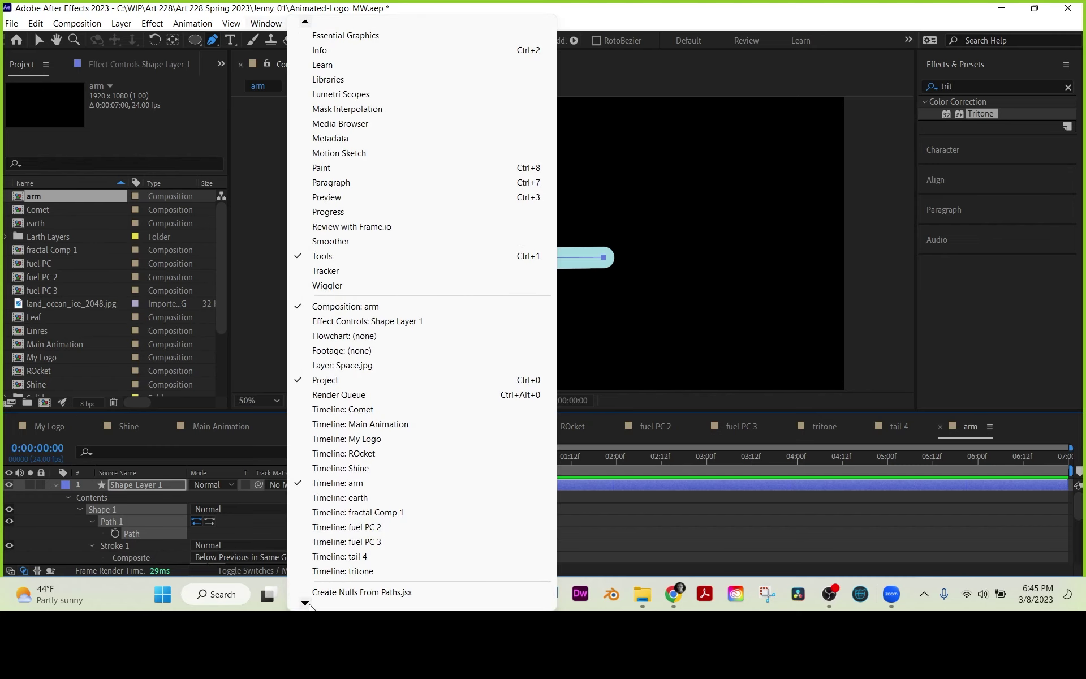
left_click(316, 548)
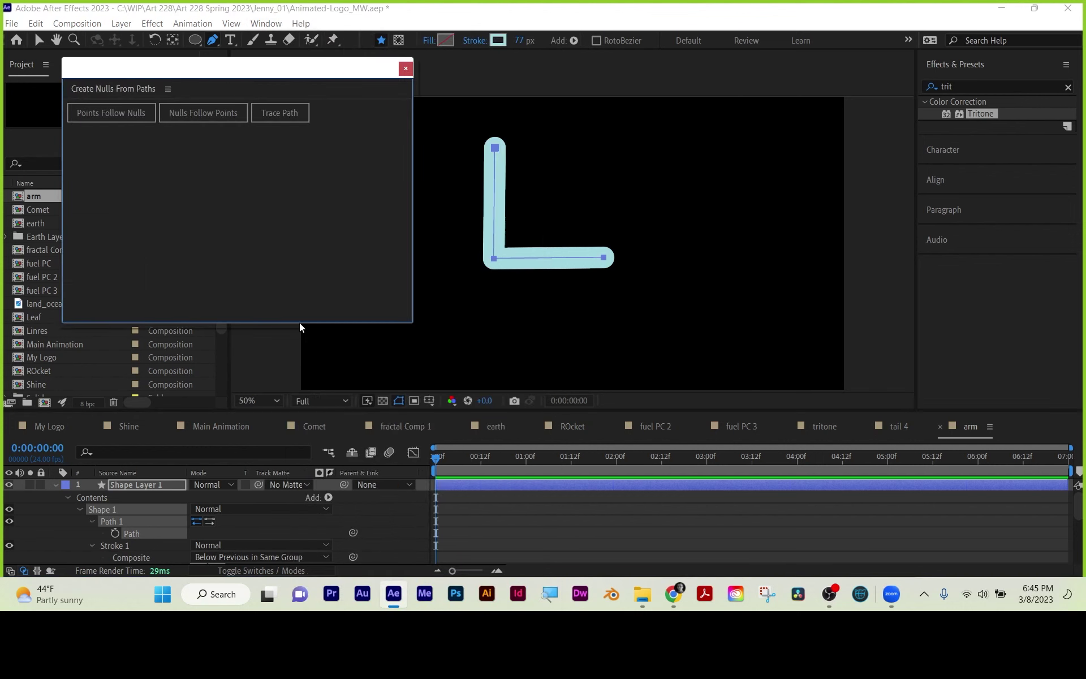
left_click(118, 115)
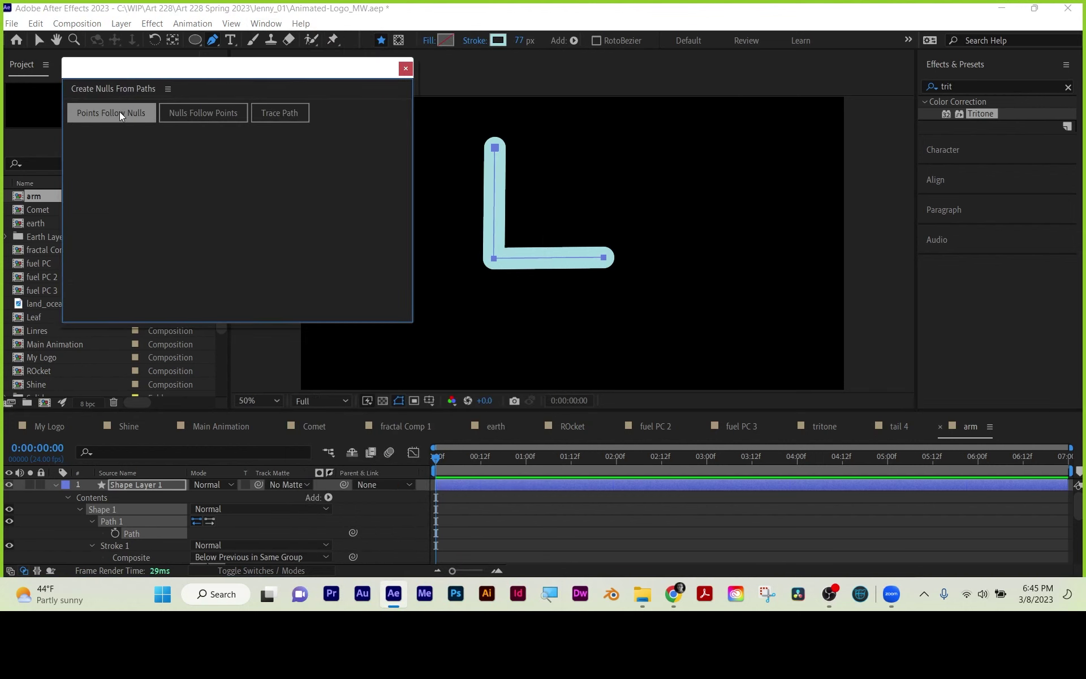
left_click(406, 68)
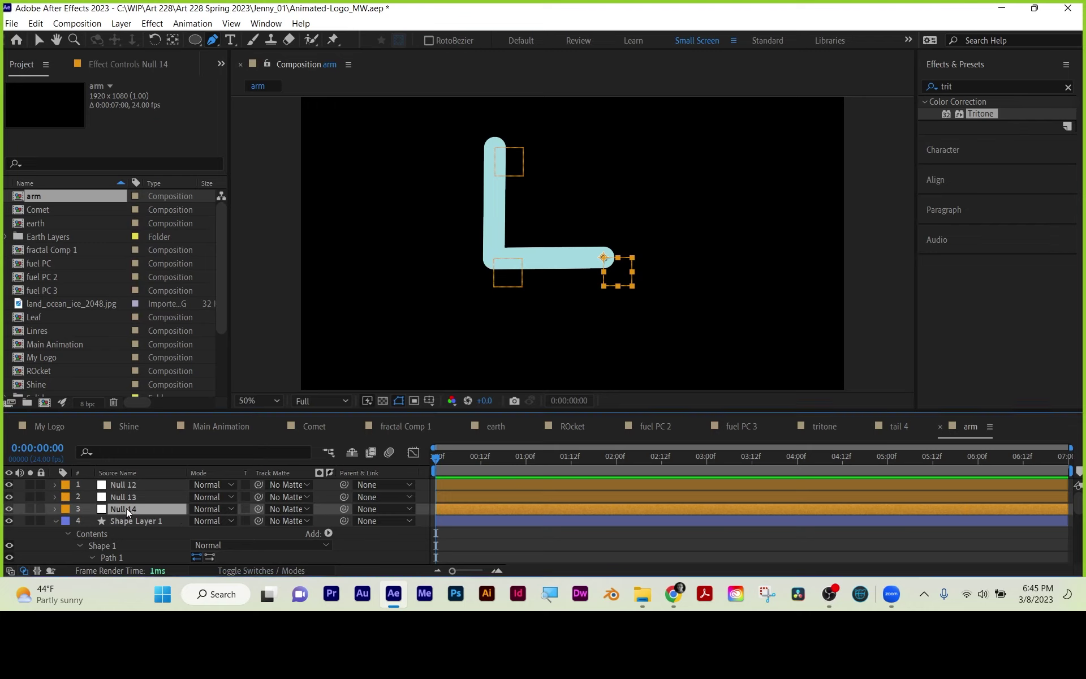
- Rename the three path nulls by joint: "wrist" at the free end, "elbow" at the corner and "shoulder" at the upper end
key("Return")
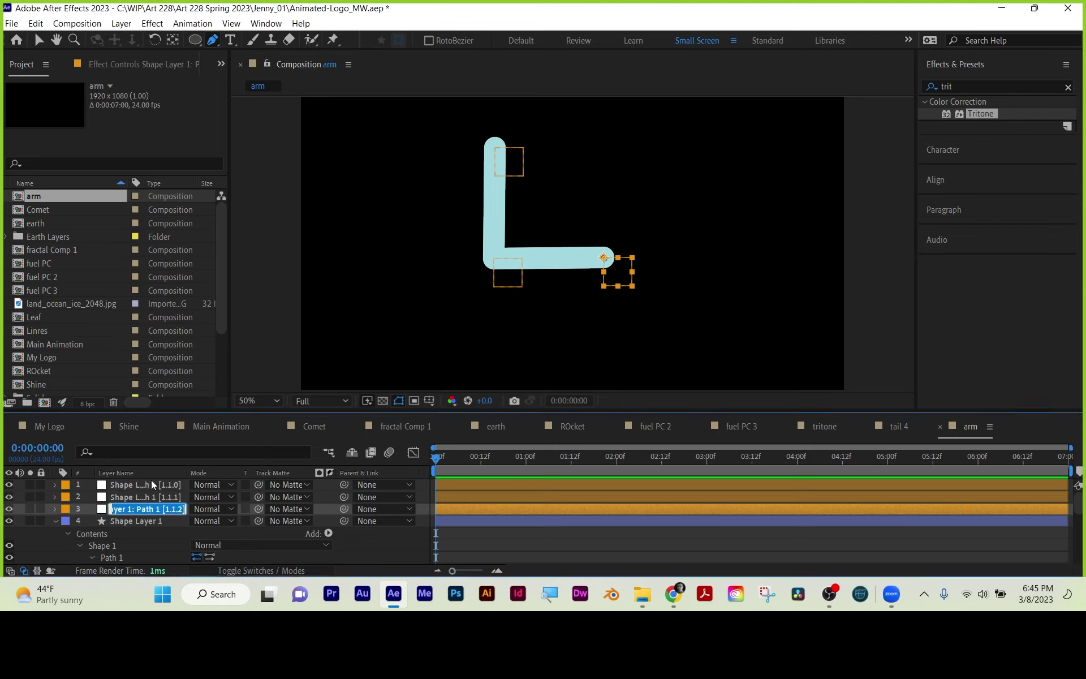
type("wrist")
key("Return")
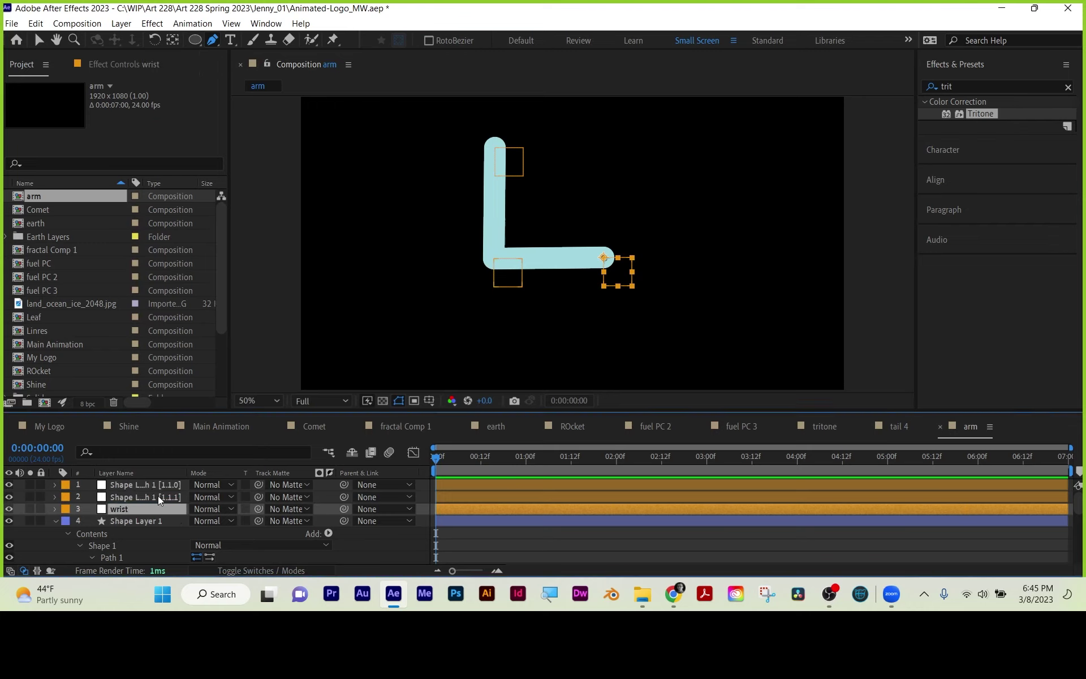
left_click(160, 497)
key("Return")
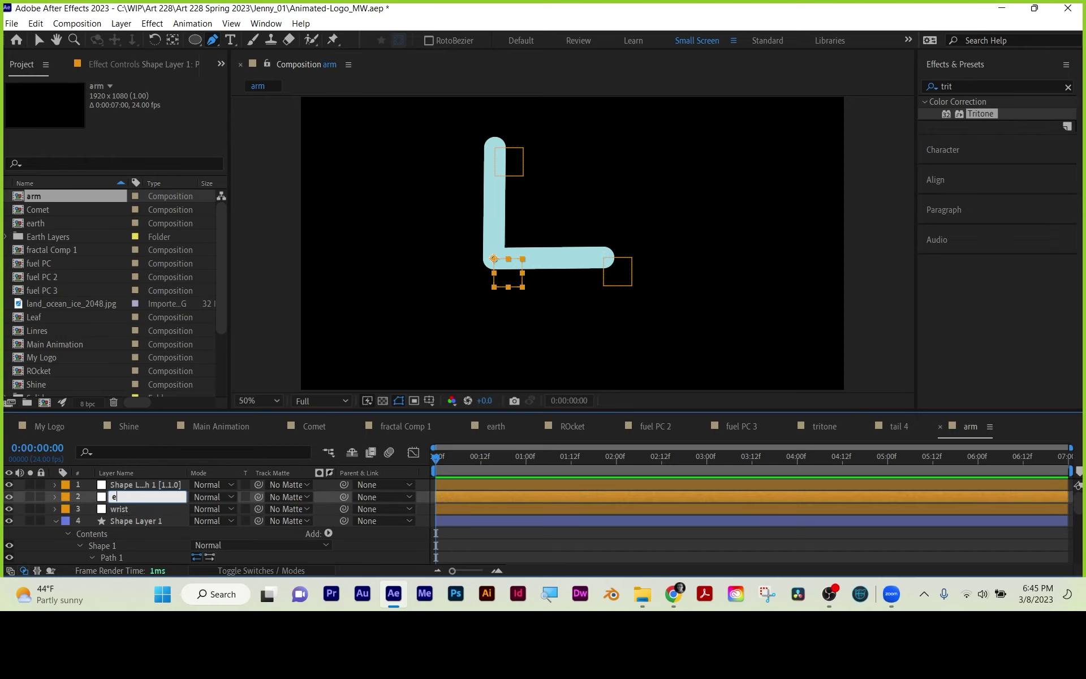
type("elbow")
key("Return")
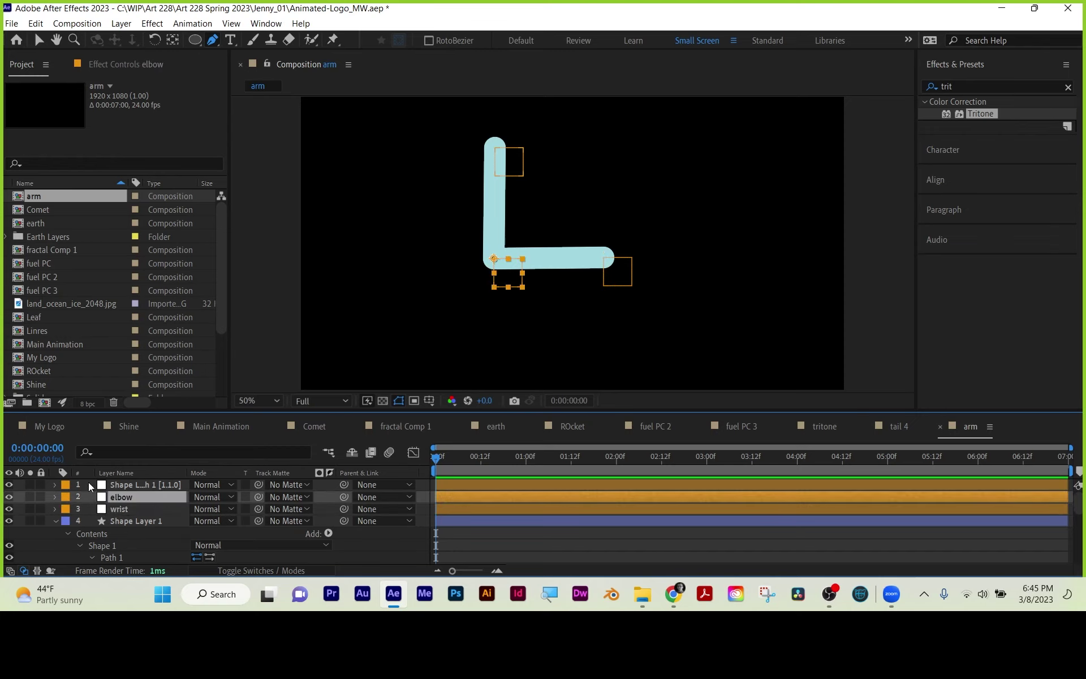
left_click(118, 483)
key("Return")
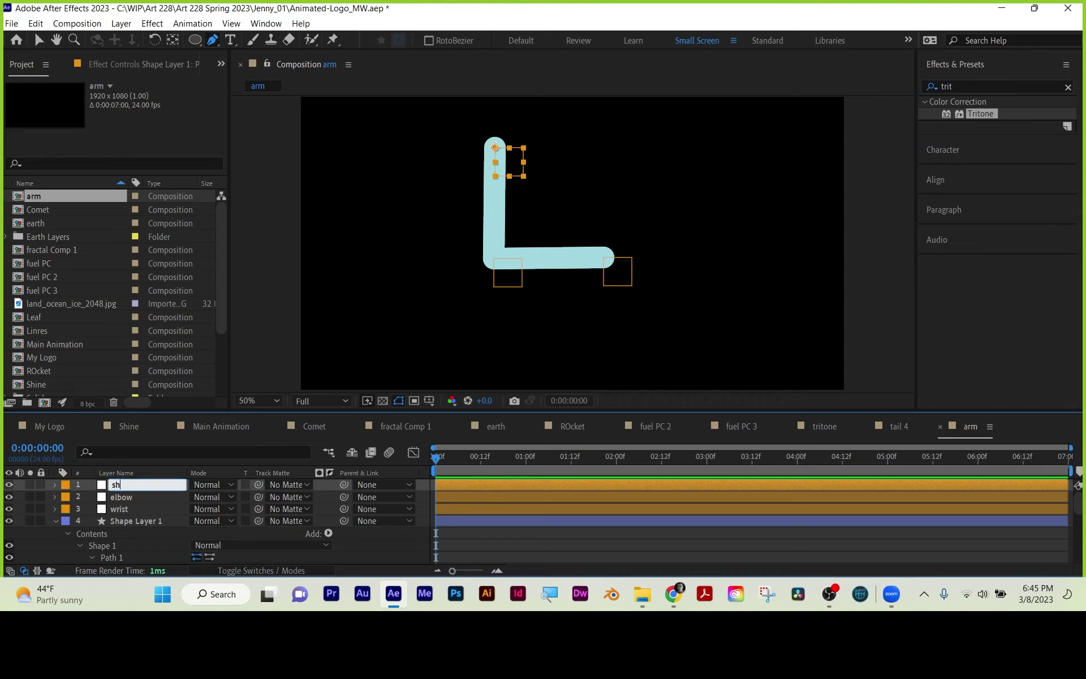
type("shoulder")
key("Return")
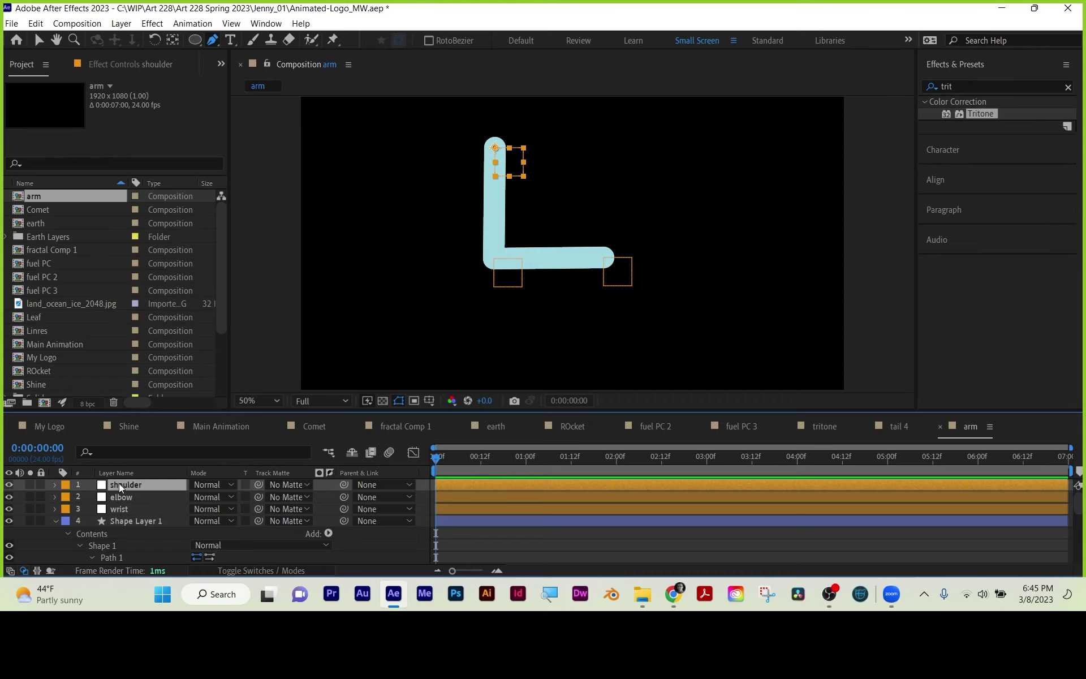
- Try rotating the unparented shoulder null, and undo the trial rotation
key("p")
left_click_drag(199, 496, 148, 497)
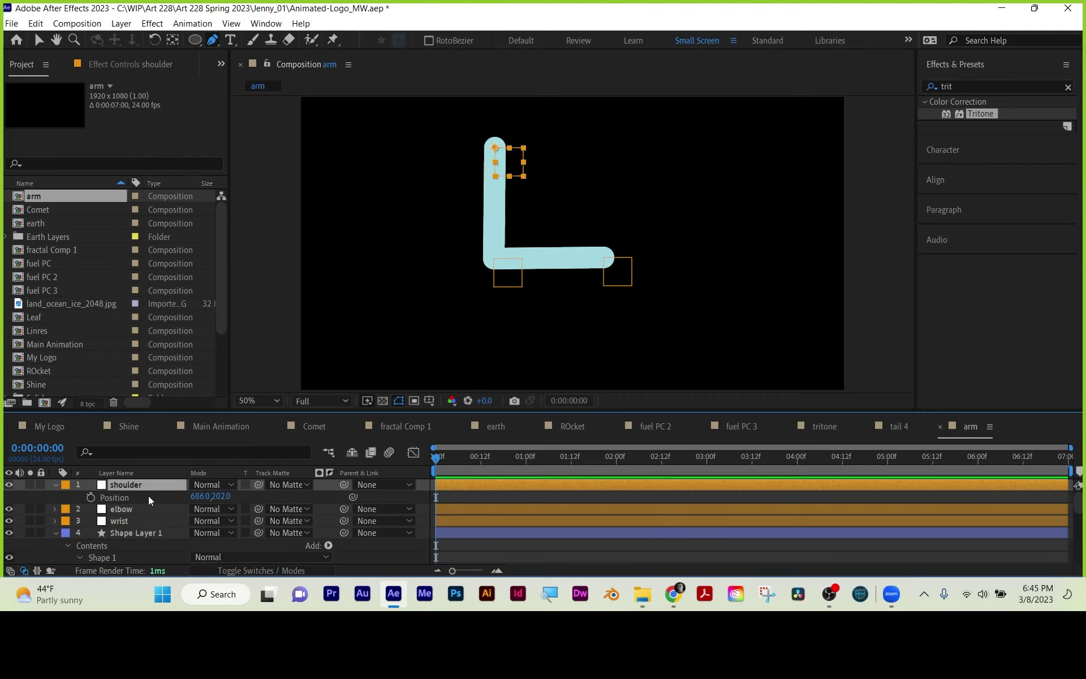
key("r")
left_click_drag(211, 496, 239, 503)
key("ctrl+z")
left_click(55, 485)
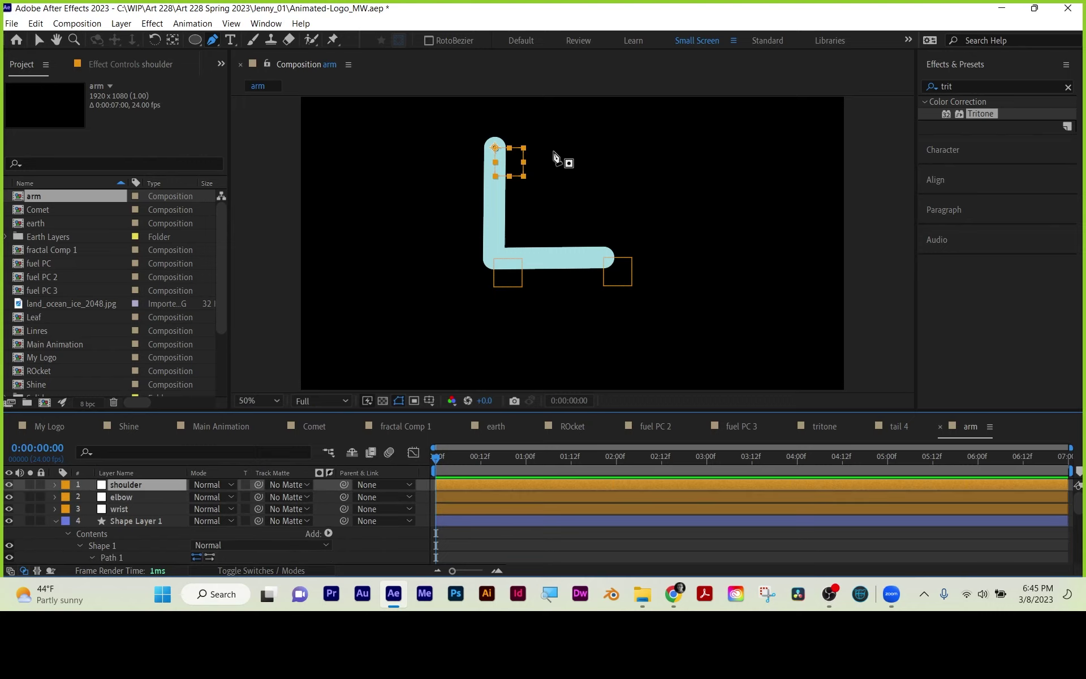
- Parent the elbow null to the shoulder null and the wrist null to the elbow null
left_click(123, 498)
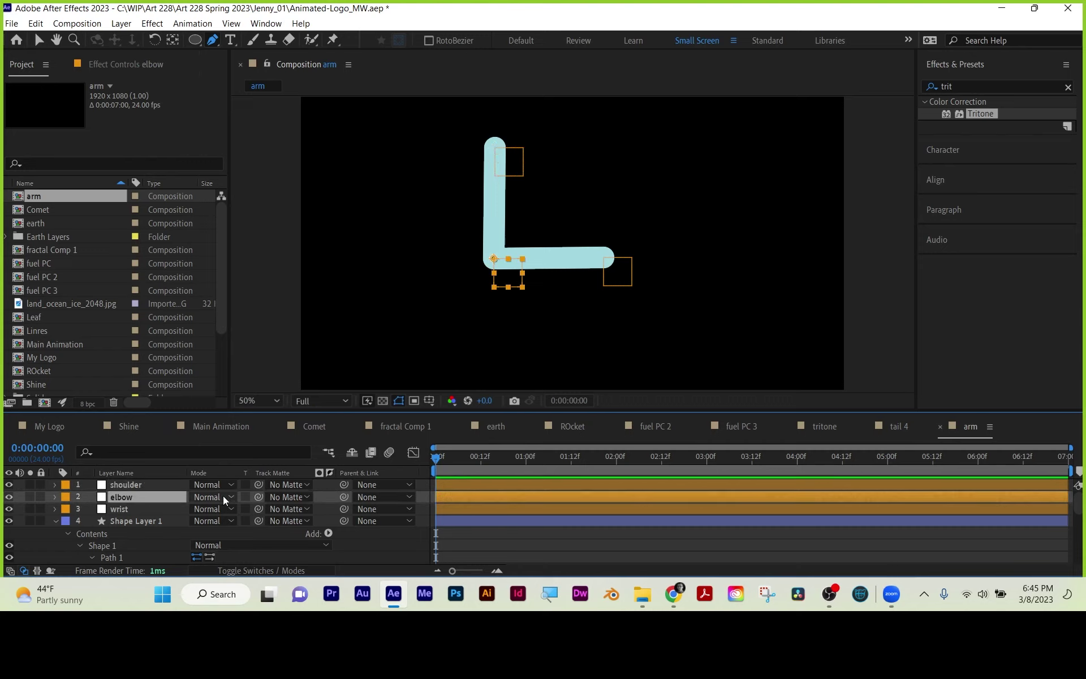
left_click_drag(344, 494, 124, 485)
left_click(122, 511)
left_click_drag(343, 509, 123, 491)
- Pose the arm by rotating the shoulder null to 16° and the elbow null to 7°
left_click(124, 484)
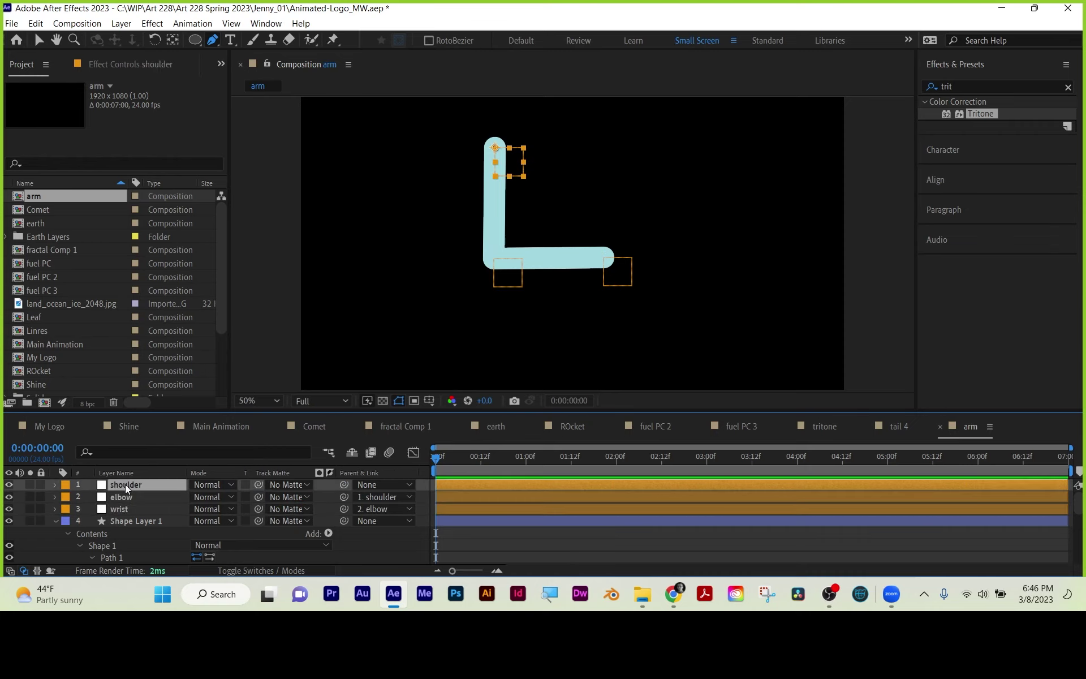
key("r")
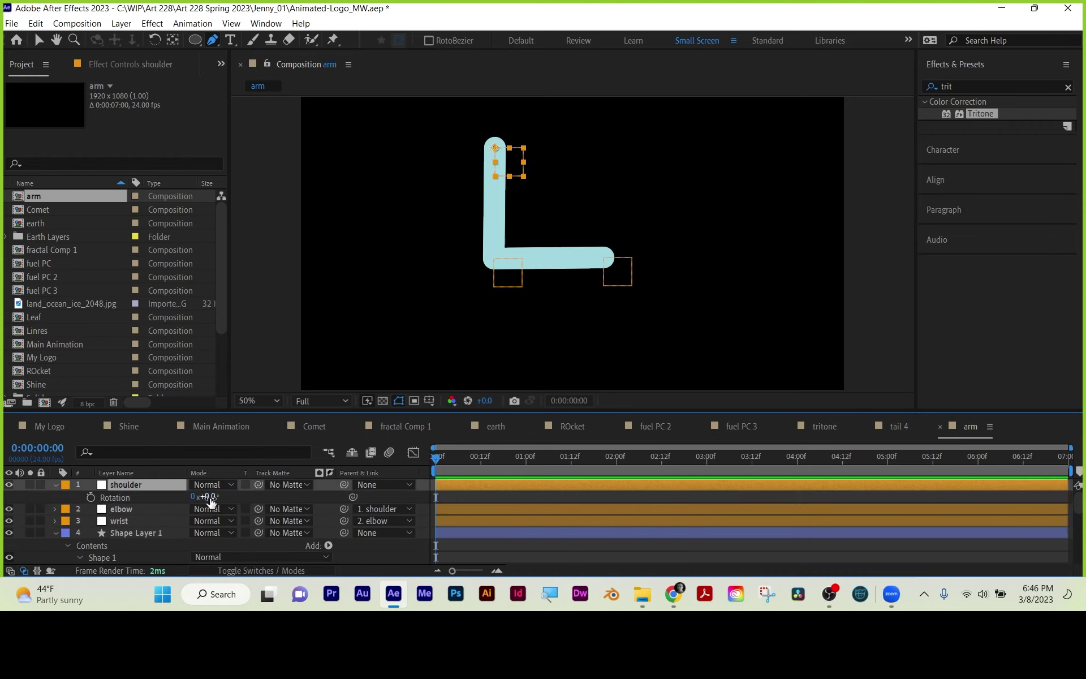
left_click_drag(216, 497, 226, 518)
left_click(122, 510)
key("r")
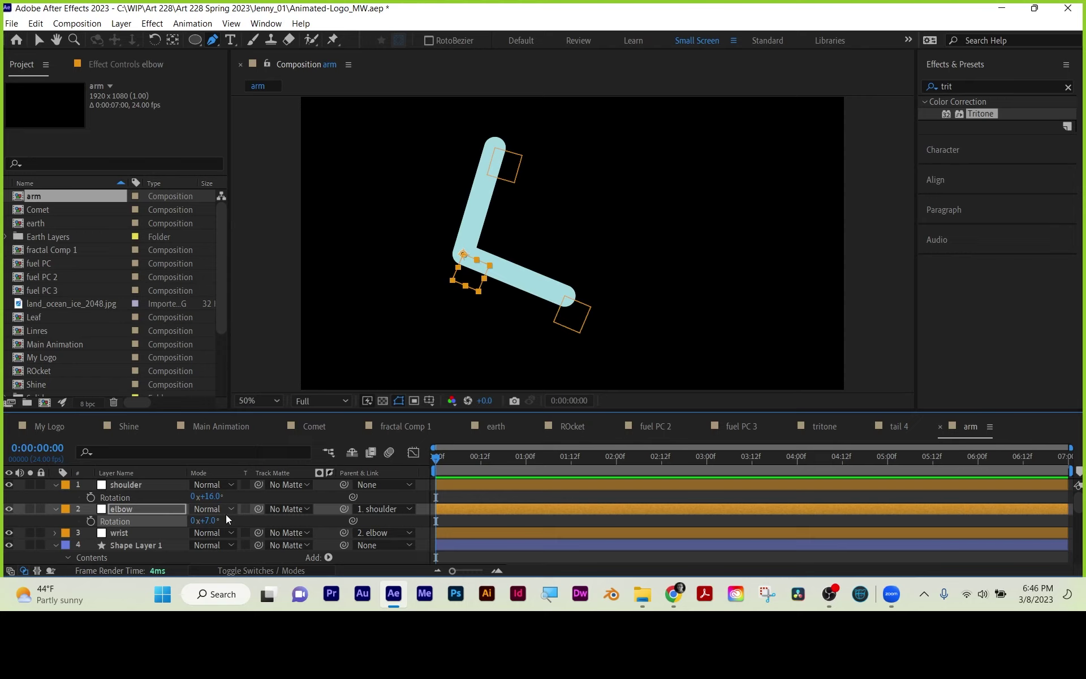
left_click(506, 496)
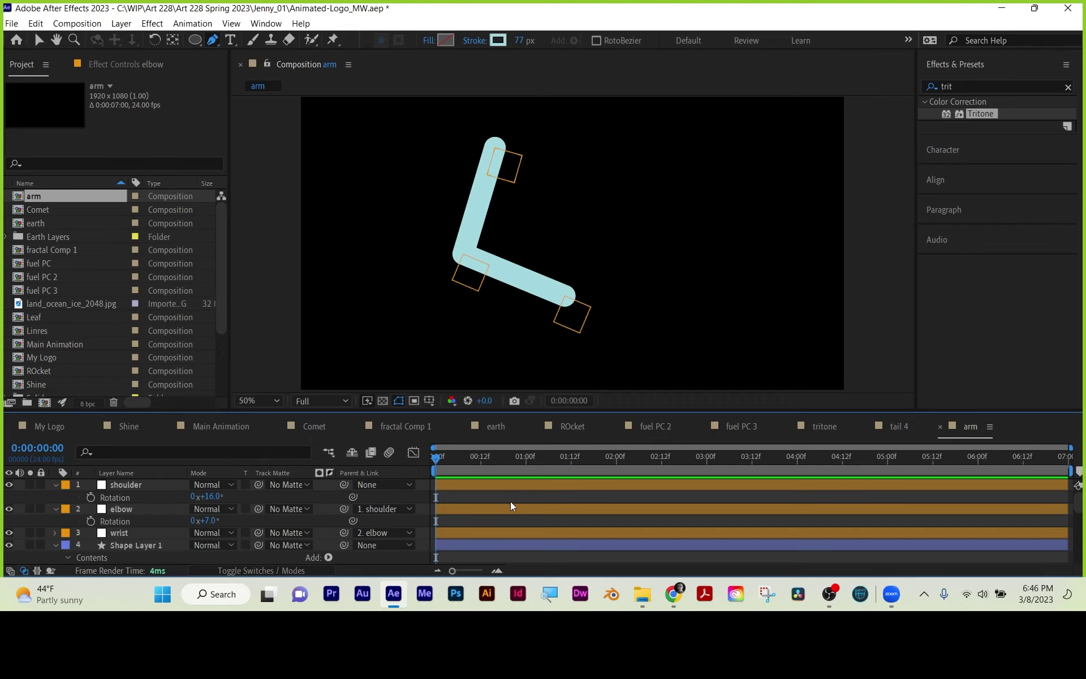
- Collapse the layer properties and draw a closed freeform hand outline with the Pen tool at the wrist end of the arm
key("ctrl+grave")
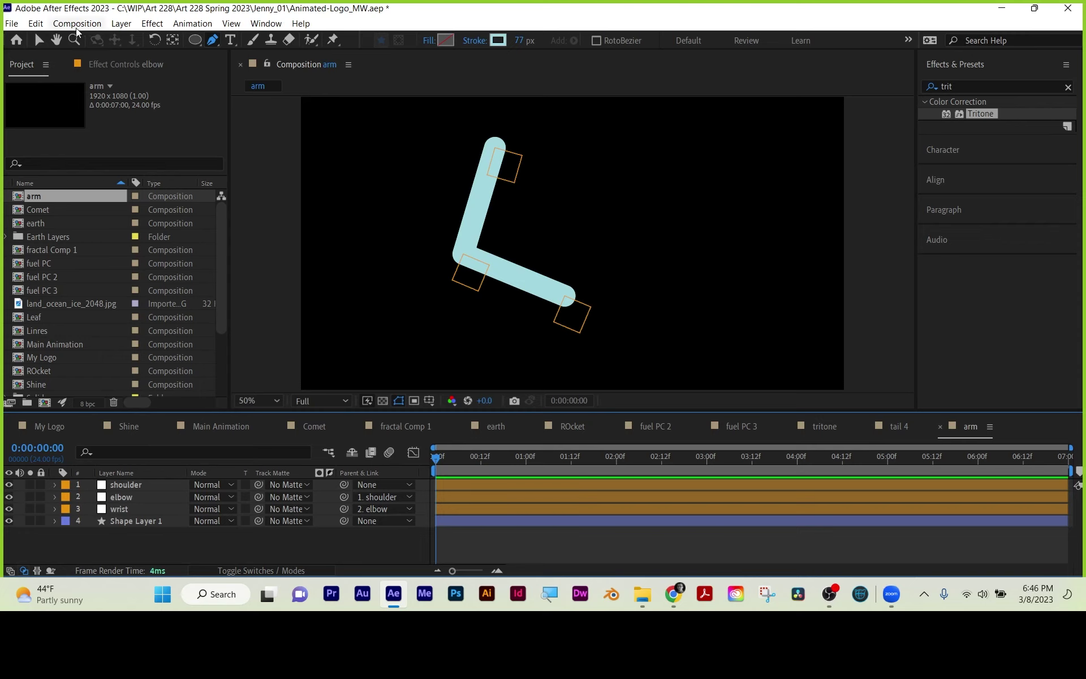
left_click(566, 291)
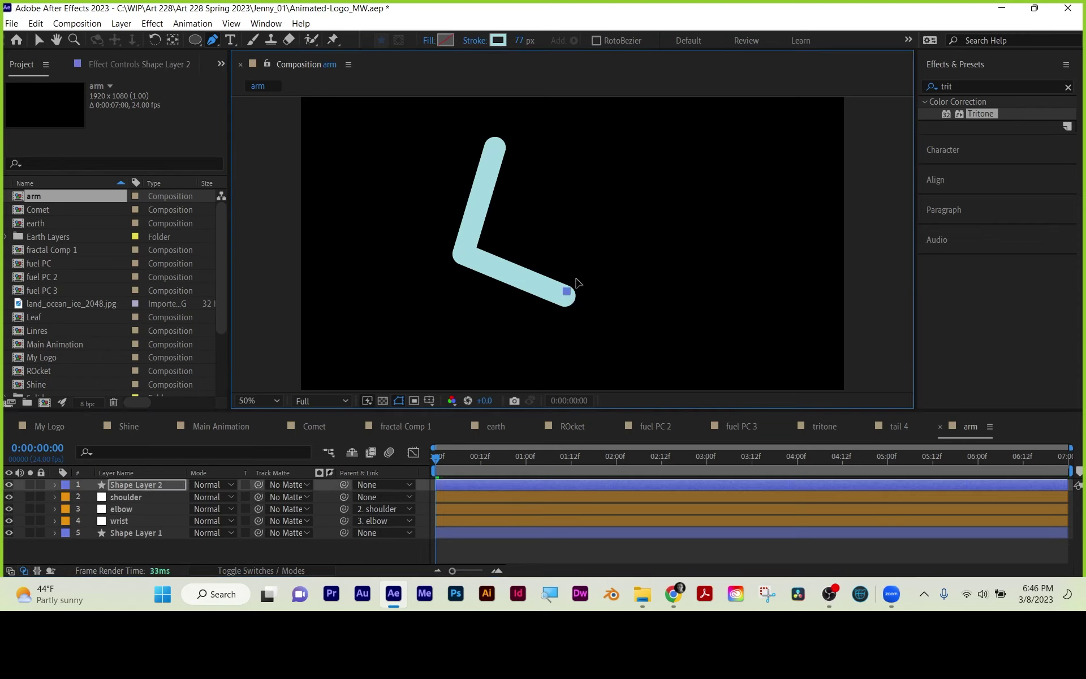
left_click(582, 273)
left_click_drag(593, 287, 609, 292)
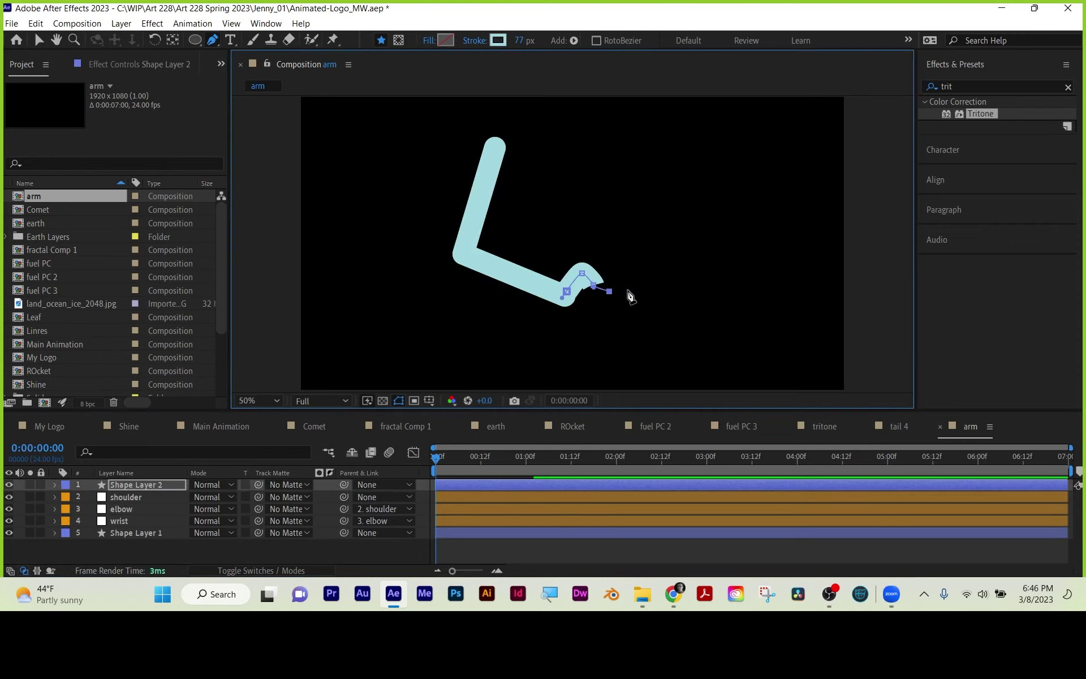
left_click(629, 300)
left_click(591, 340)
left_click(556, 326)
left_click(566, 291)
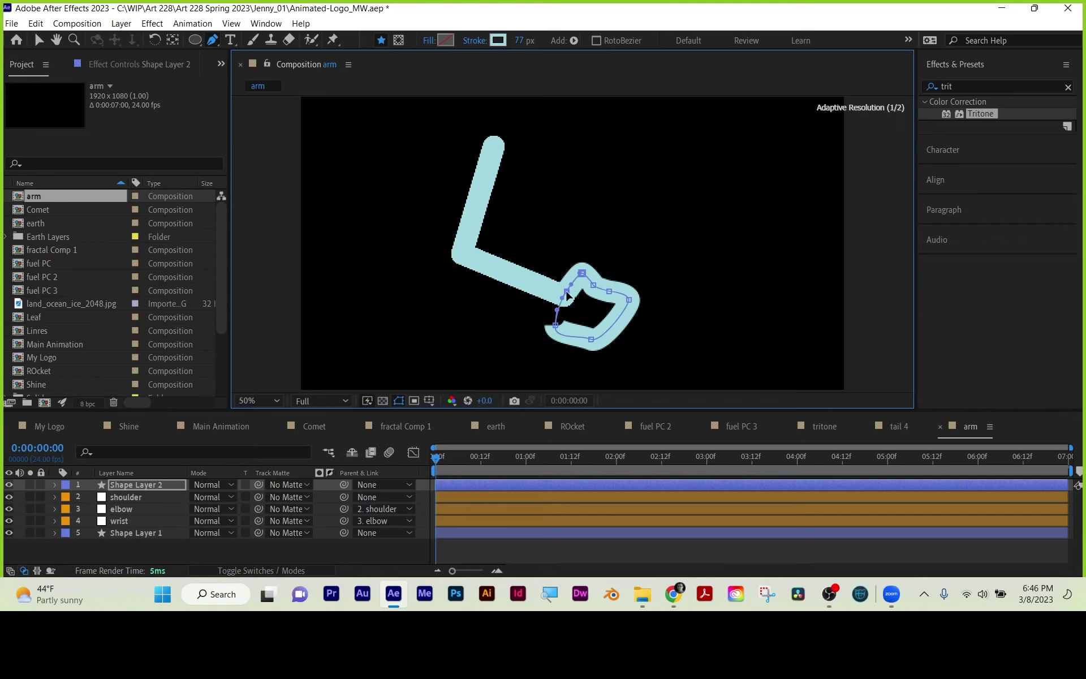
left_click(39, 39)
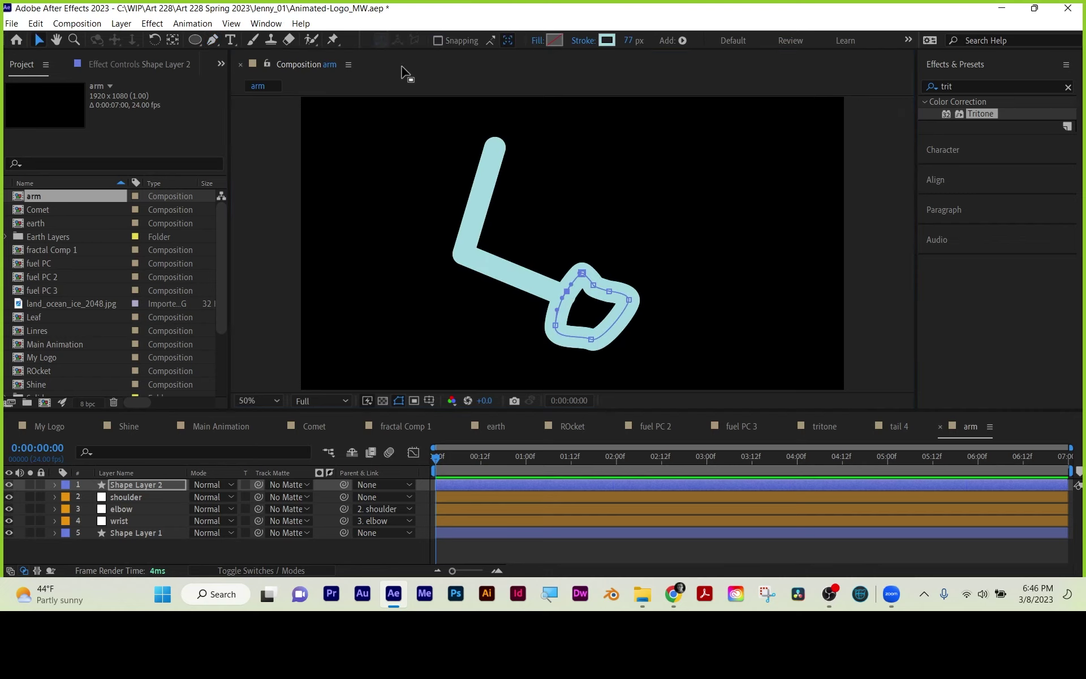
left_click(583, 41)
left_click(451, 132)
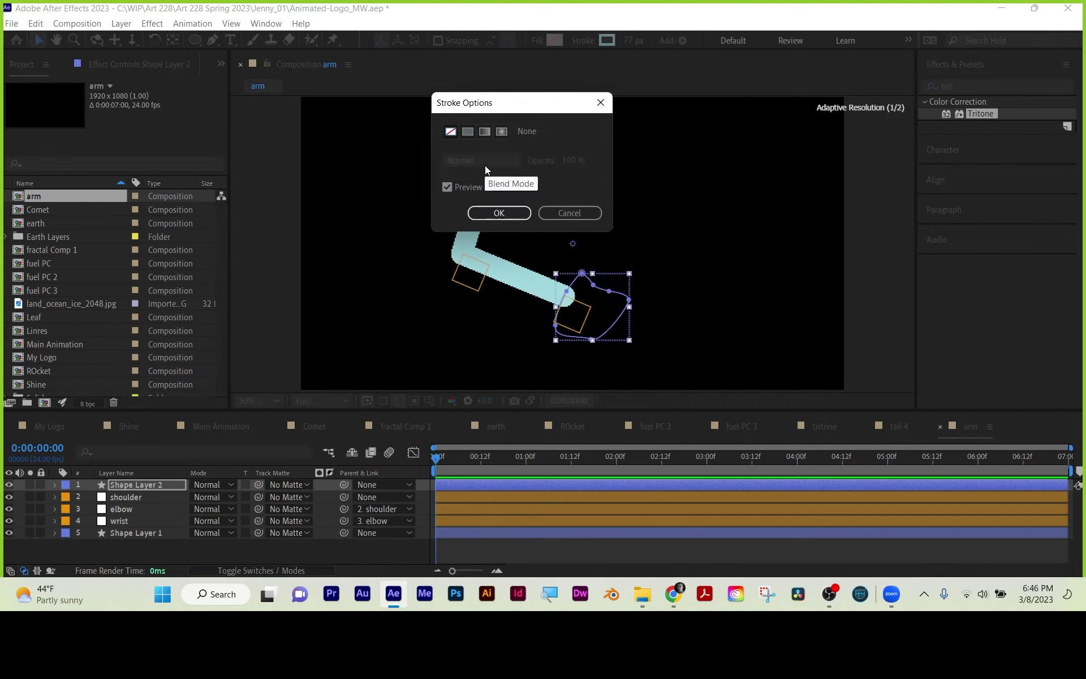
left_click(561, 212)
- Give the hand shape a solid blue fill and set its stroke to None
left_click(538, 41)
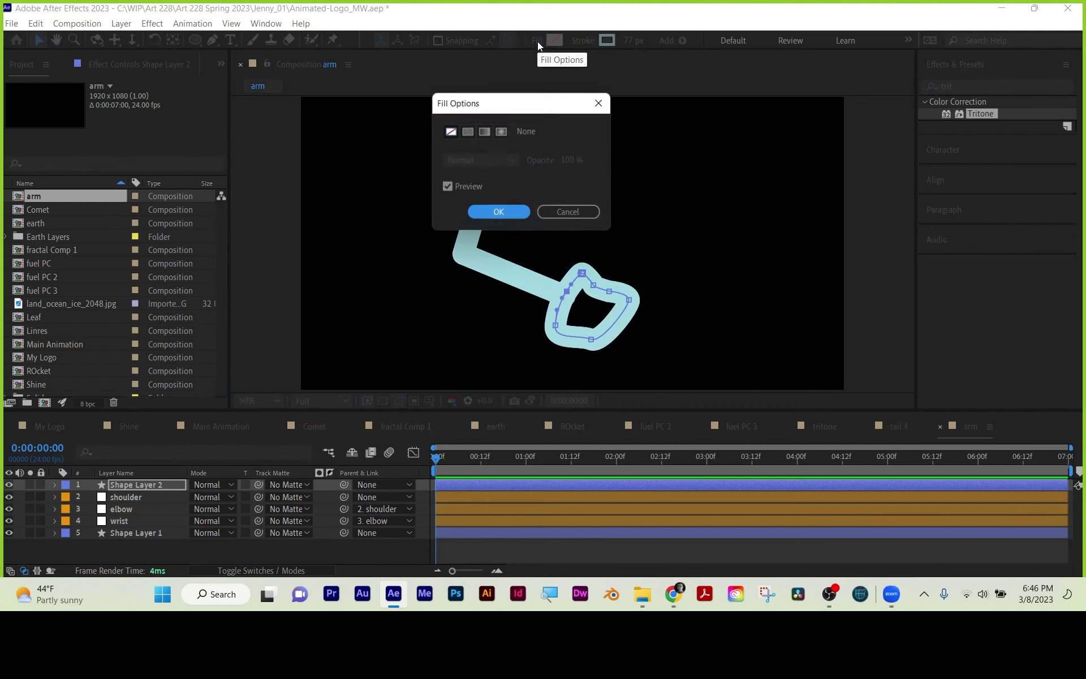
left_click(467, 131)
left_click(498, 214)
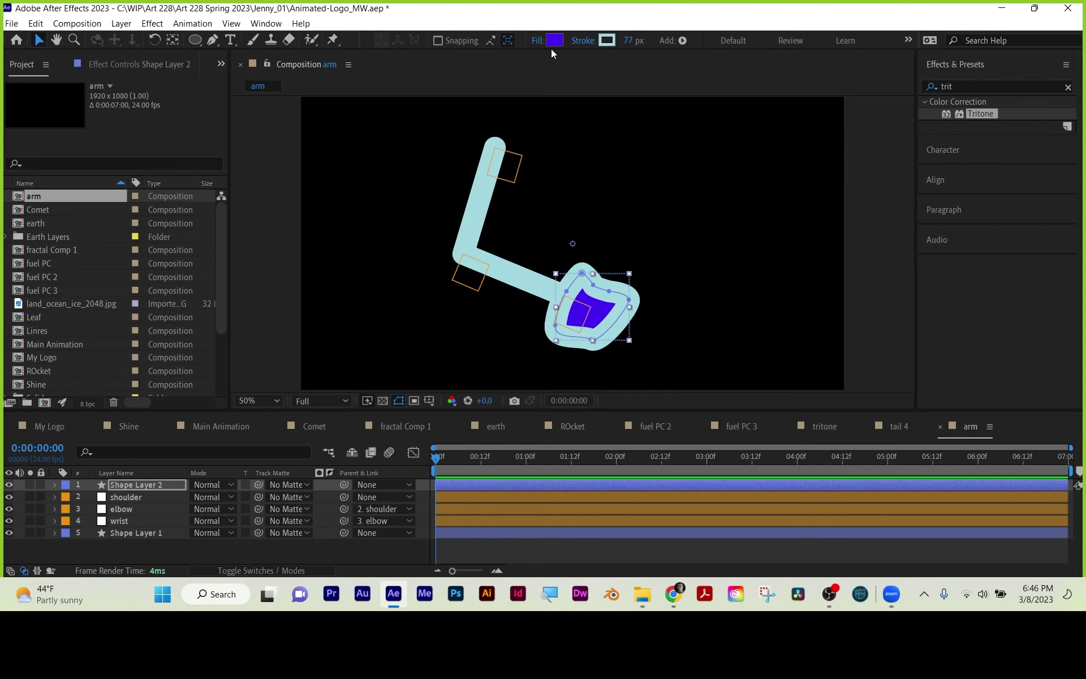
left_click(584, 41)
left_click(450, 131)
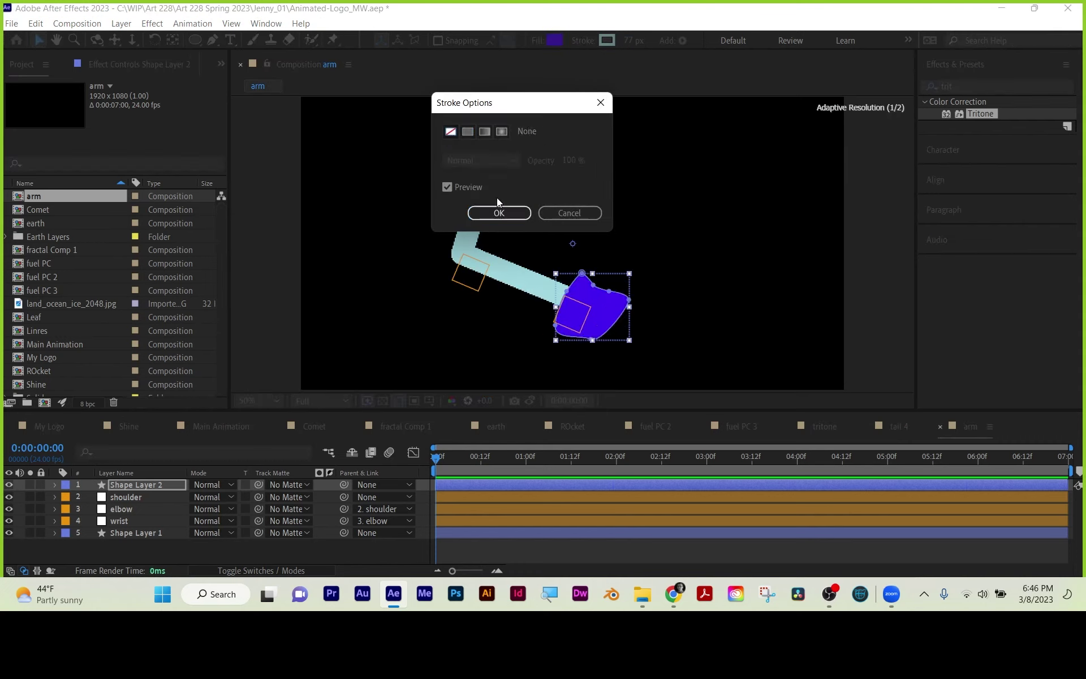
left_click(498, 212)
- Nudge the hand shape onto the end of the forearm and move its anchor point to the wrist joint
left_click_drag(602, 308, 595, 305)
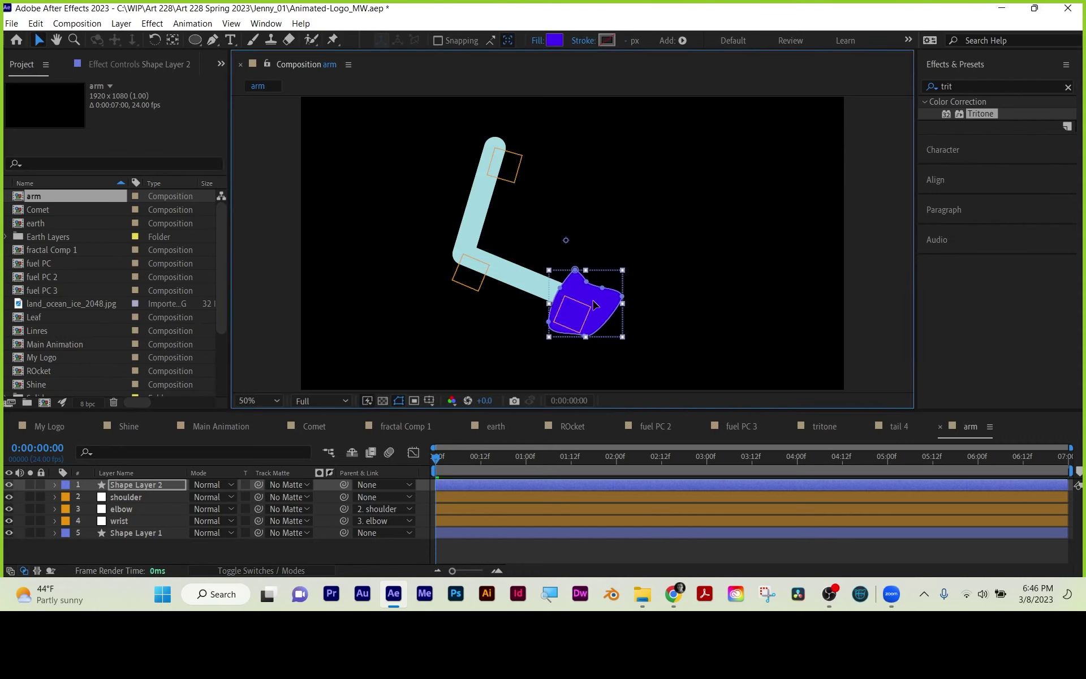
left_click(514, 558)
left_click(536, 484)
key("y")
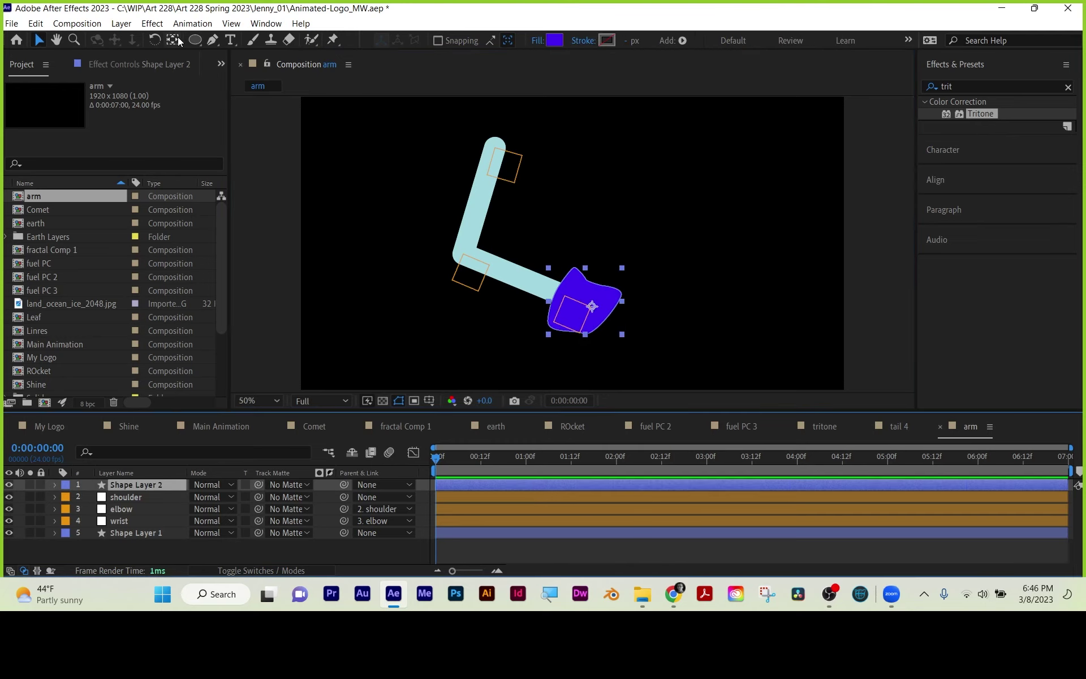
left_click_drag(592, 306, 555, 296)
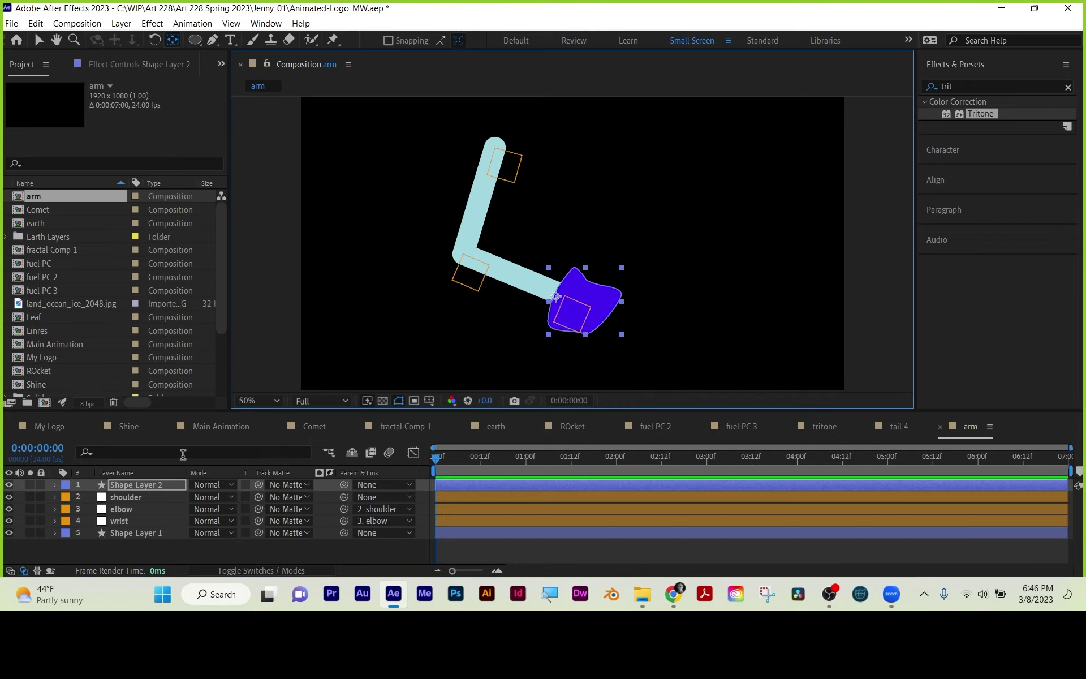
left_click(195, 547)
- Rename the hand's shape layer "hand" and parent it to the wrist null
left_click(145, 480)
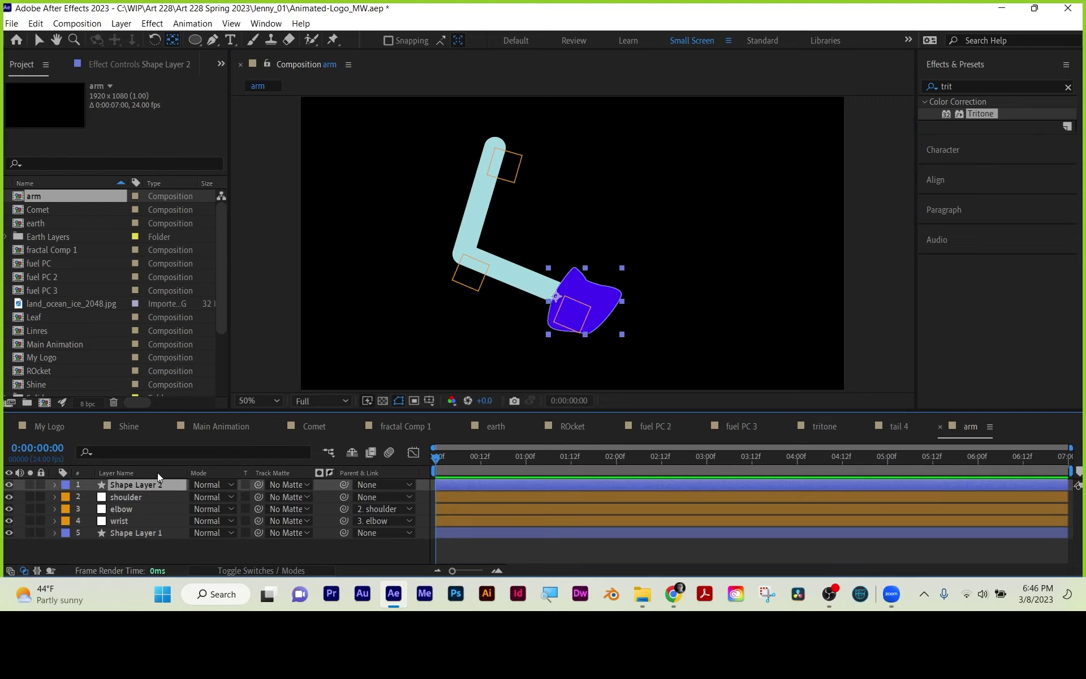
key("Return")
type("hand")
key("Return")
left_click_drag(342, 483, 125, 517)
- Rotate the wrist null to -12° and the elbow null to -4° to bend the arm with its hand
left_click(124, 516)
key("r")
left_click_drag(211, 535, 204, 532)
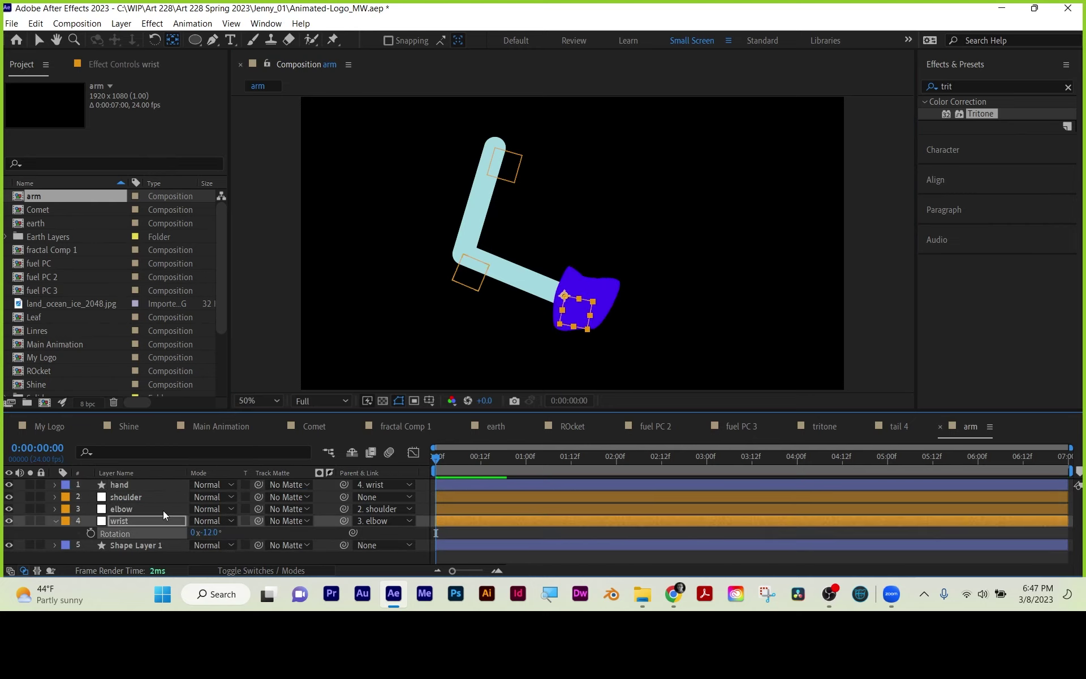
left_click(124, 509)
key("r")
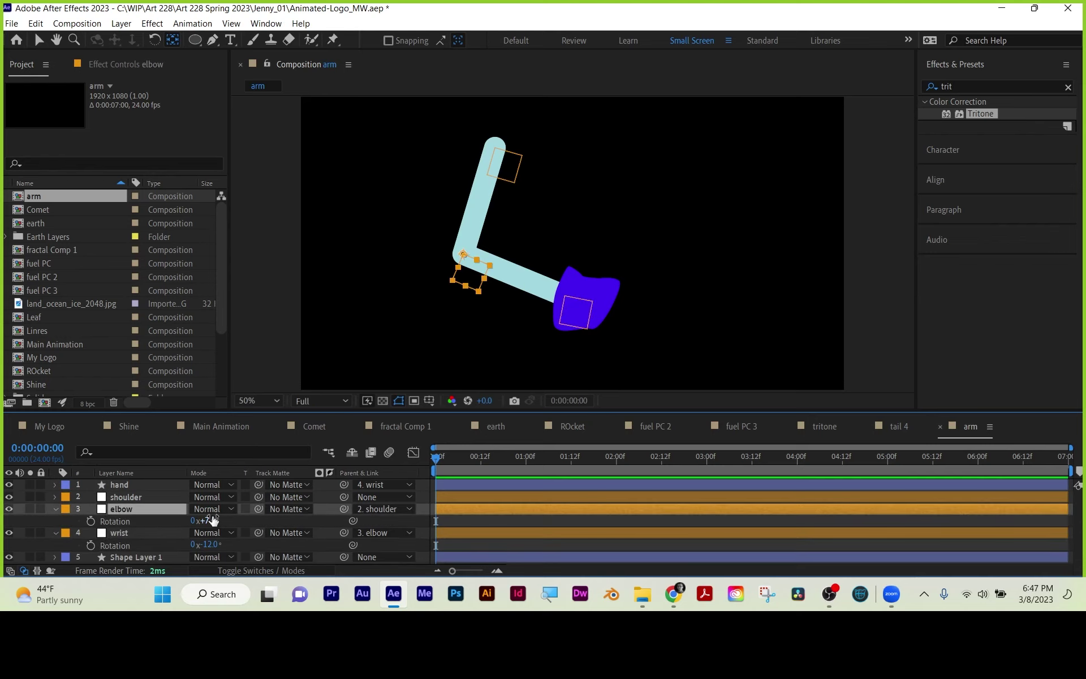
mouse_move(205, 520)
left_mouse_down()
mouse_move(189, 522)
mouse_move(227, 521)
mouse_move(190, 521)
mouse_move(212, 505)
left_mouse_up()
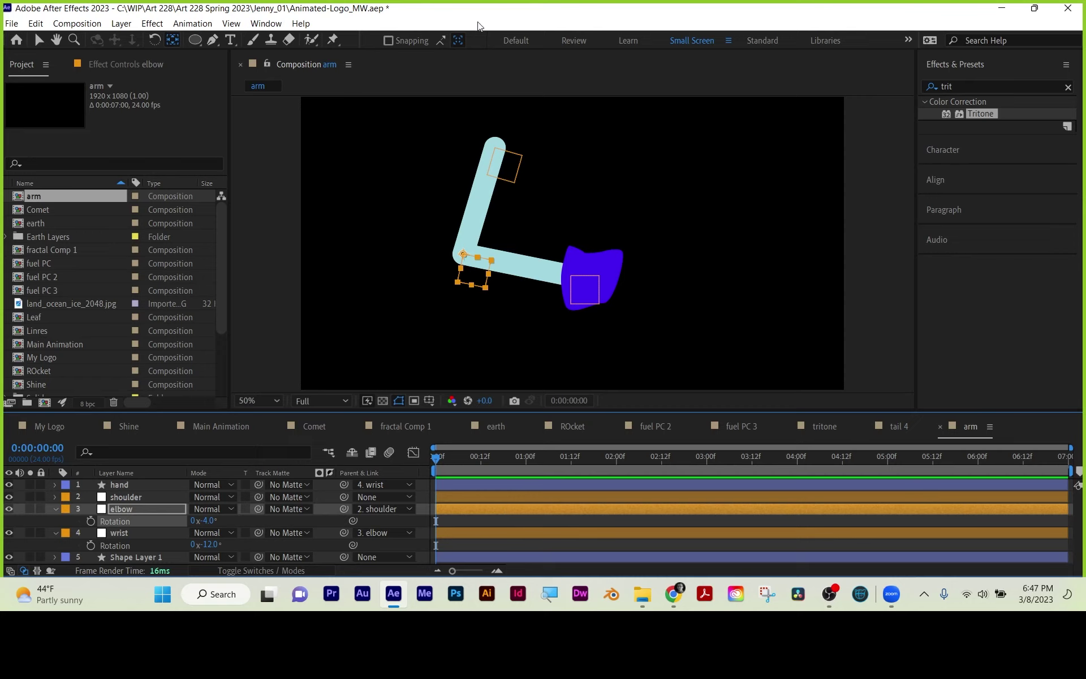
- Switch from the browser back to After Effects and import cloud-rhs-smaller.png from the Desktop into the empty project
left_click(12, 24)
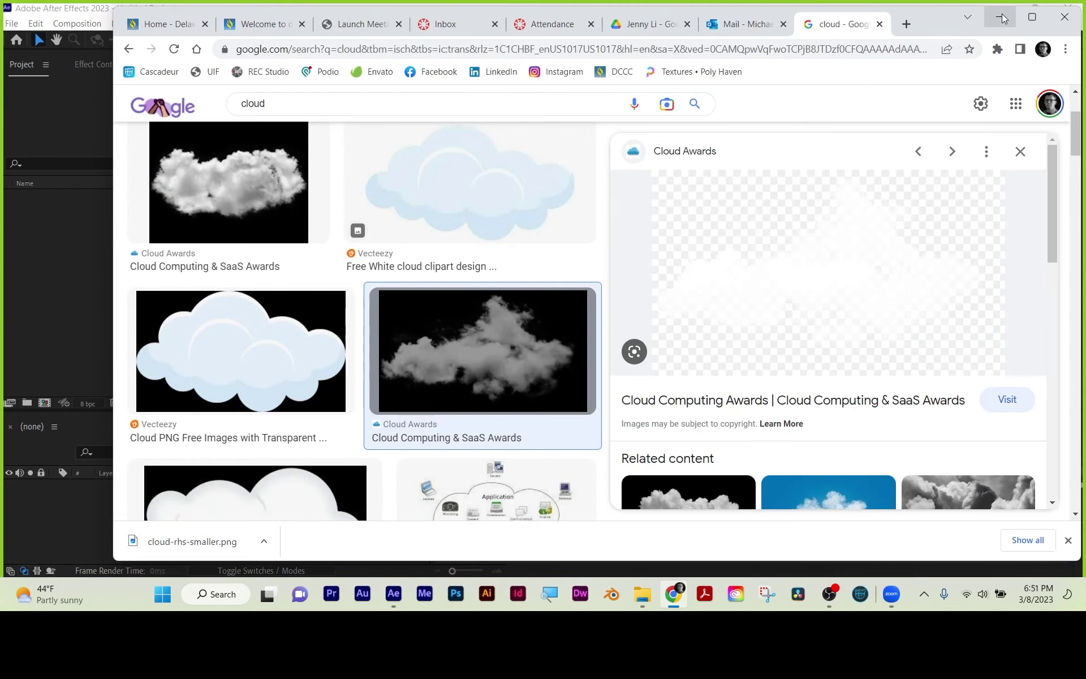
left_click(1001, 15)
double_click(124, 263)
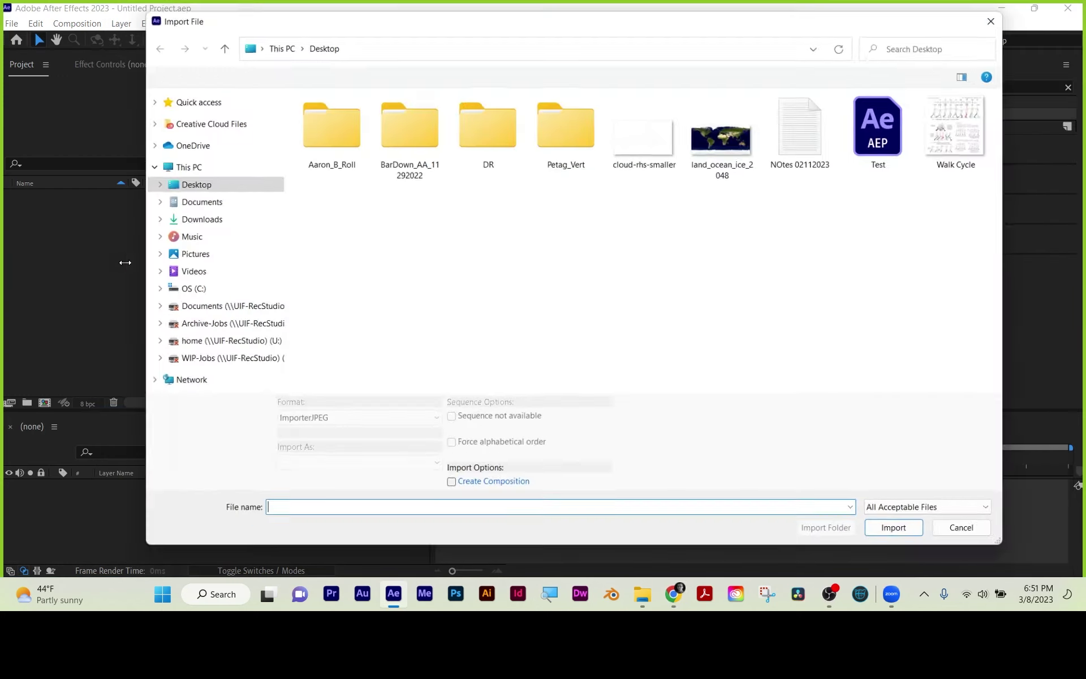
double_click(660, 142)
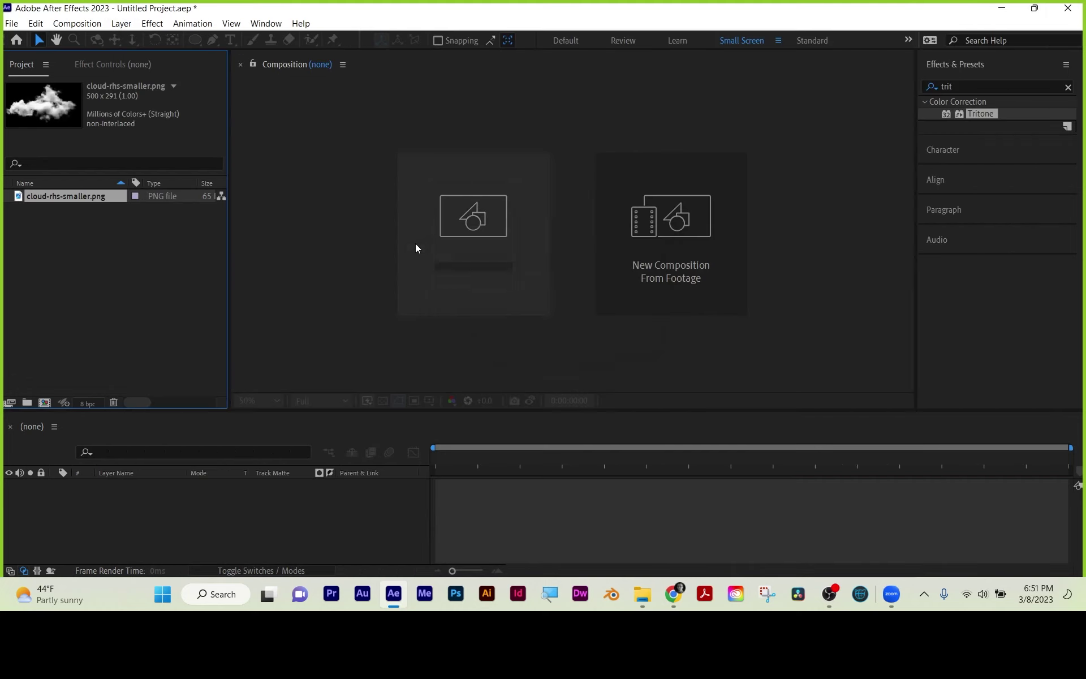
- Create a 1920x1080, 24 fps, 7-second composition named Comp 1 and add the cloud image to it as a layer
left_click(107, 314)
left_click(45, 402)
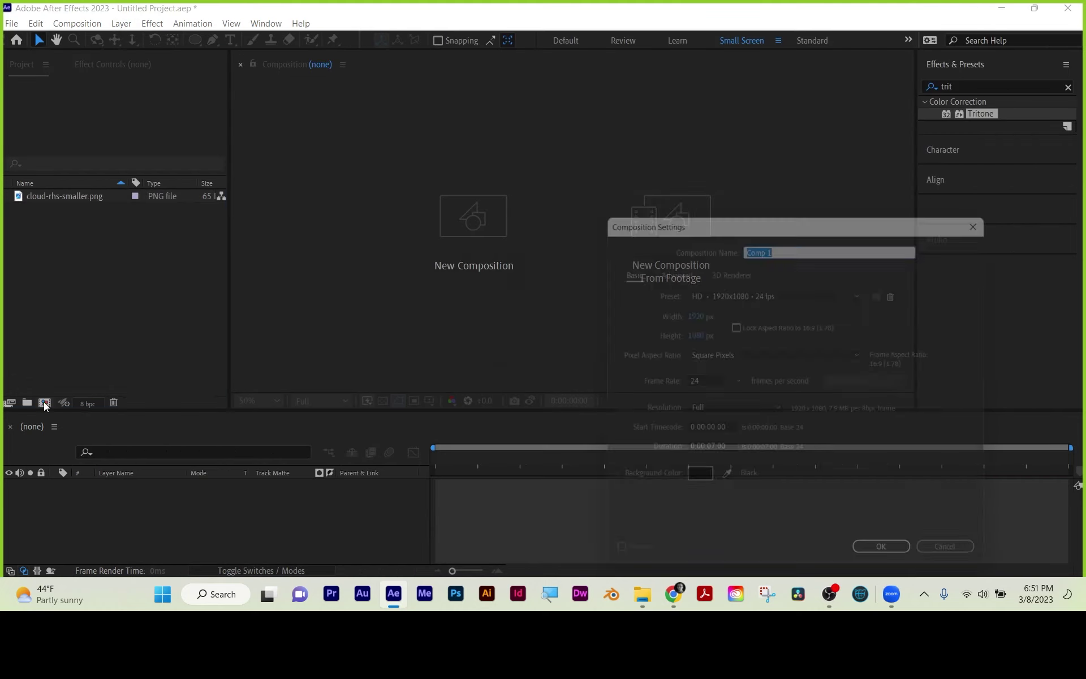
left_click(879, 569)
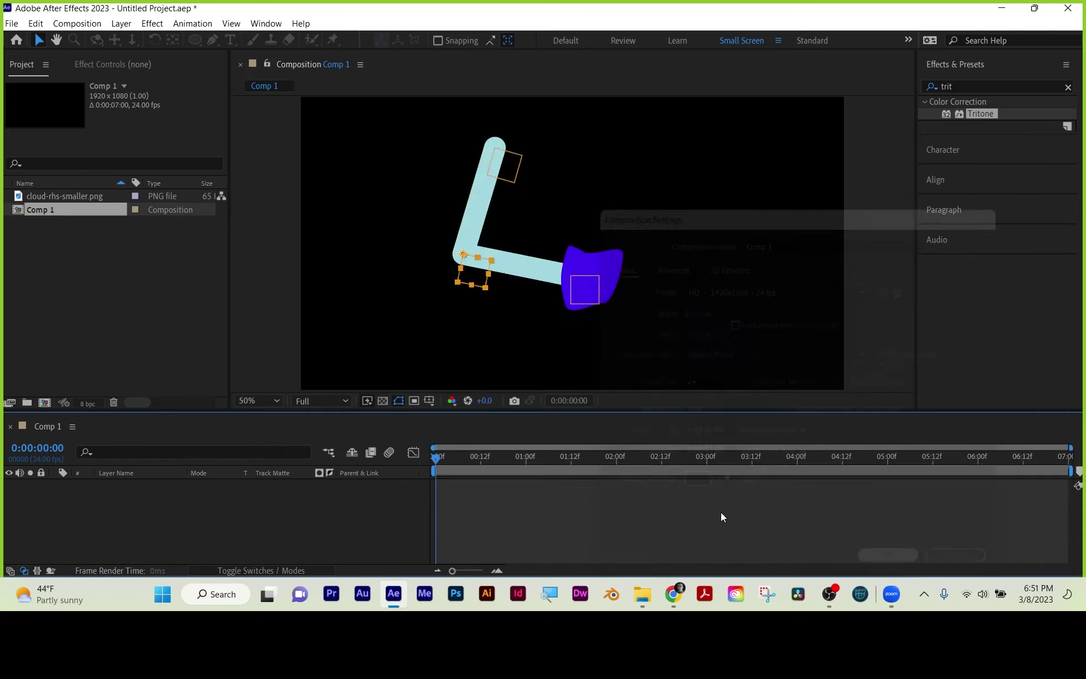
left_click_drag(52, 195, 150, 507)
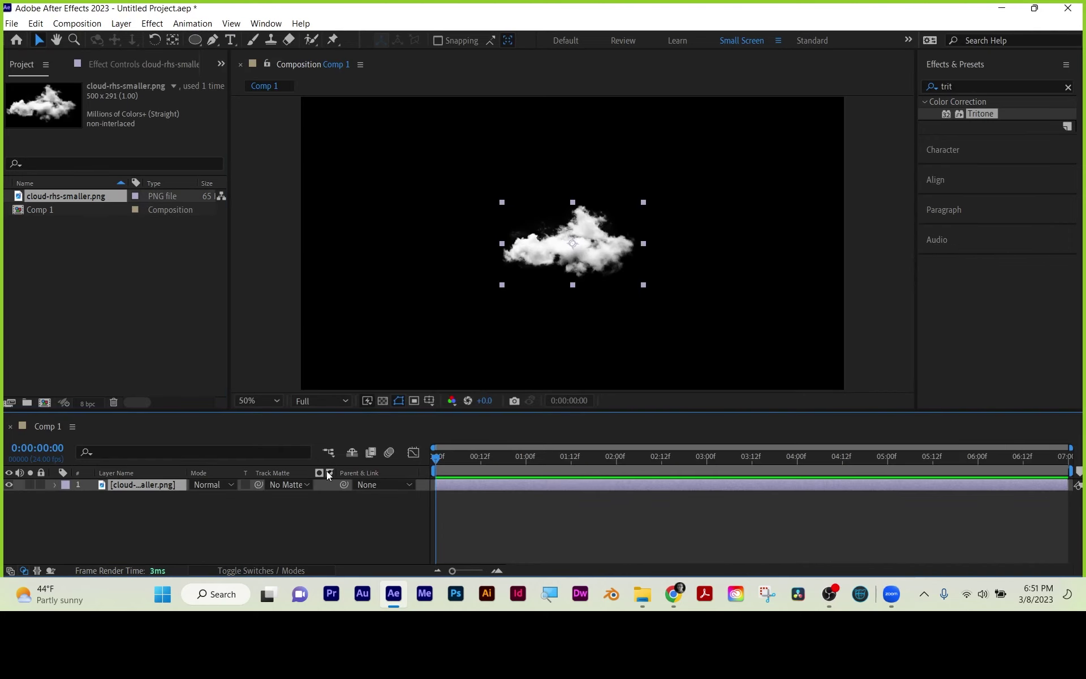
- Search the effects for "turb" and apply Turbulent Displace to the cloud layer
left_click(970, 85)
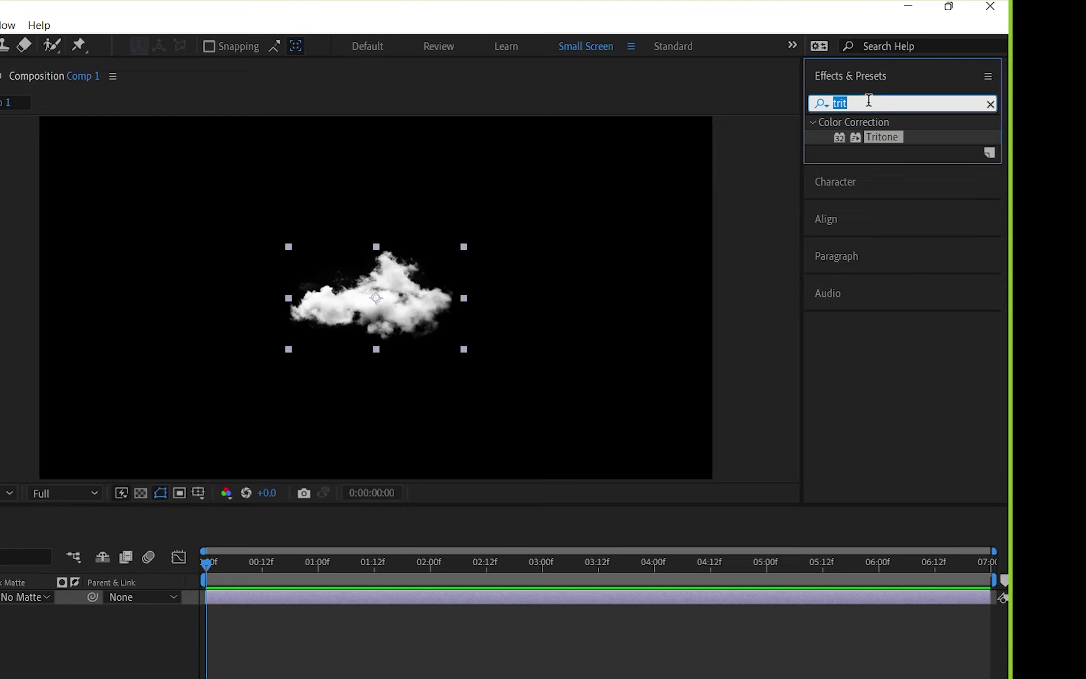
key("BackSpace")
type("turb")
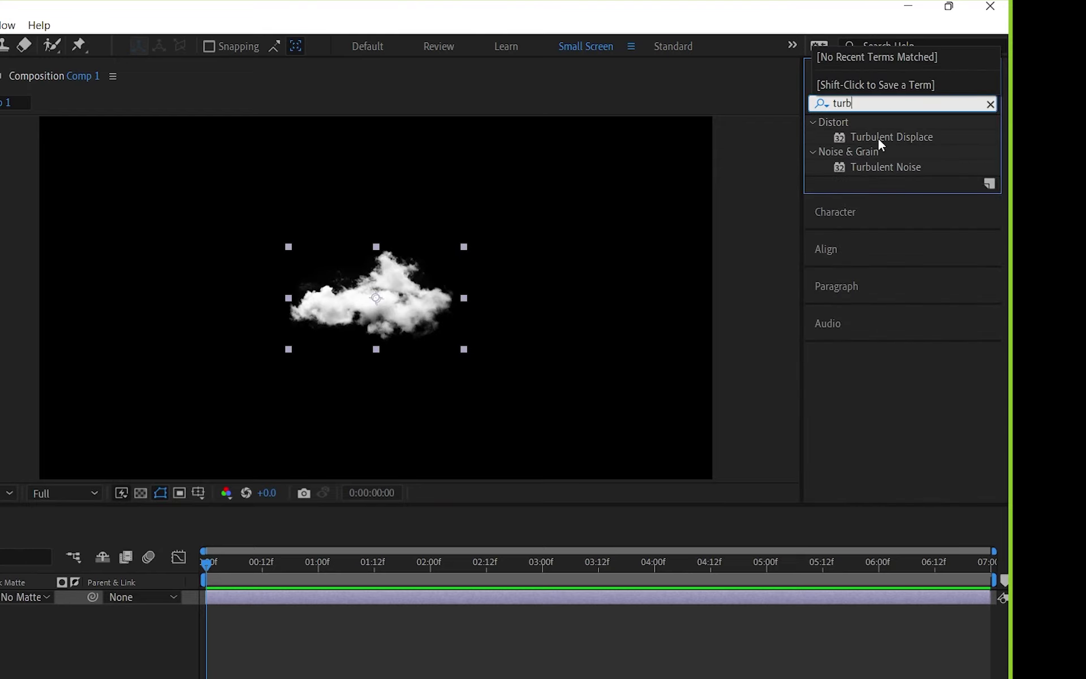
left_click_drag(877, 138, 364, 594)
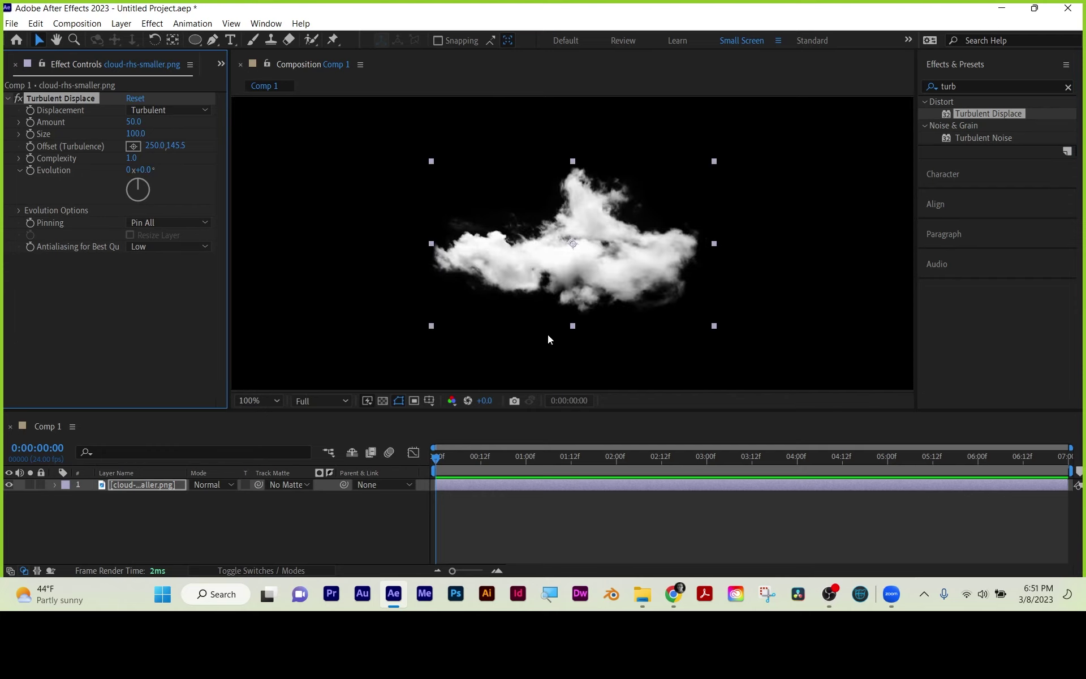
- At the start of the composition, add the expression time*50 to the cloud effect's Evolution and preview the animation
mouse_move(437, 459)
left_mouse_down()
mouse_move(775, 461)
mouse_move(435, 456)
left_mouse_up()
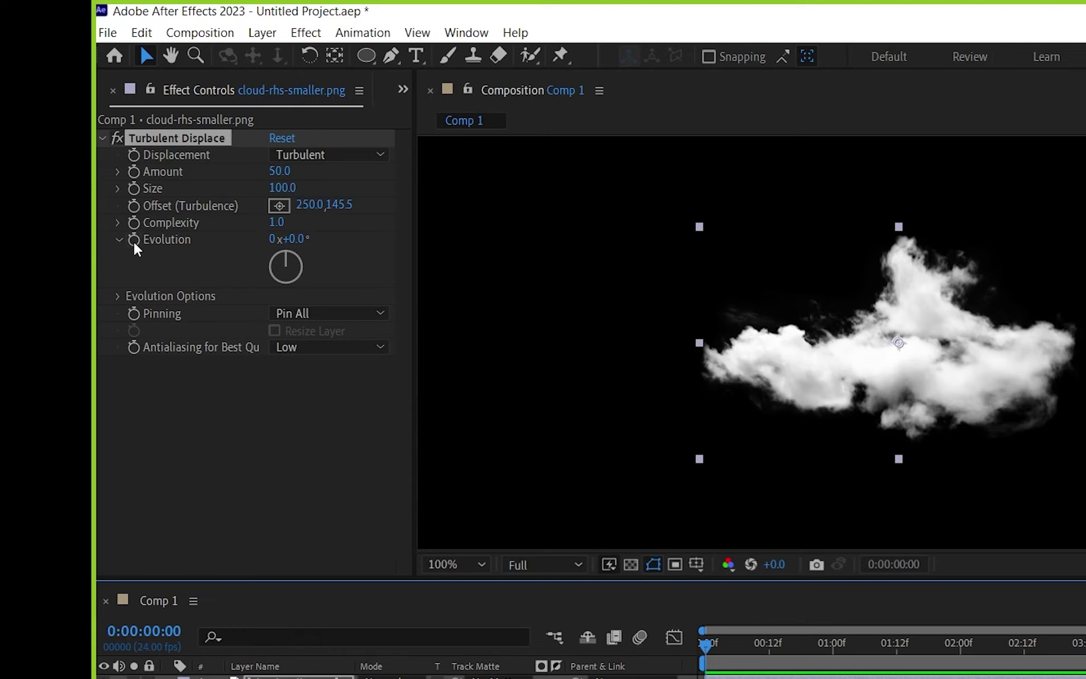
left_click(134, 239)
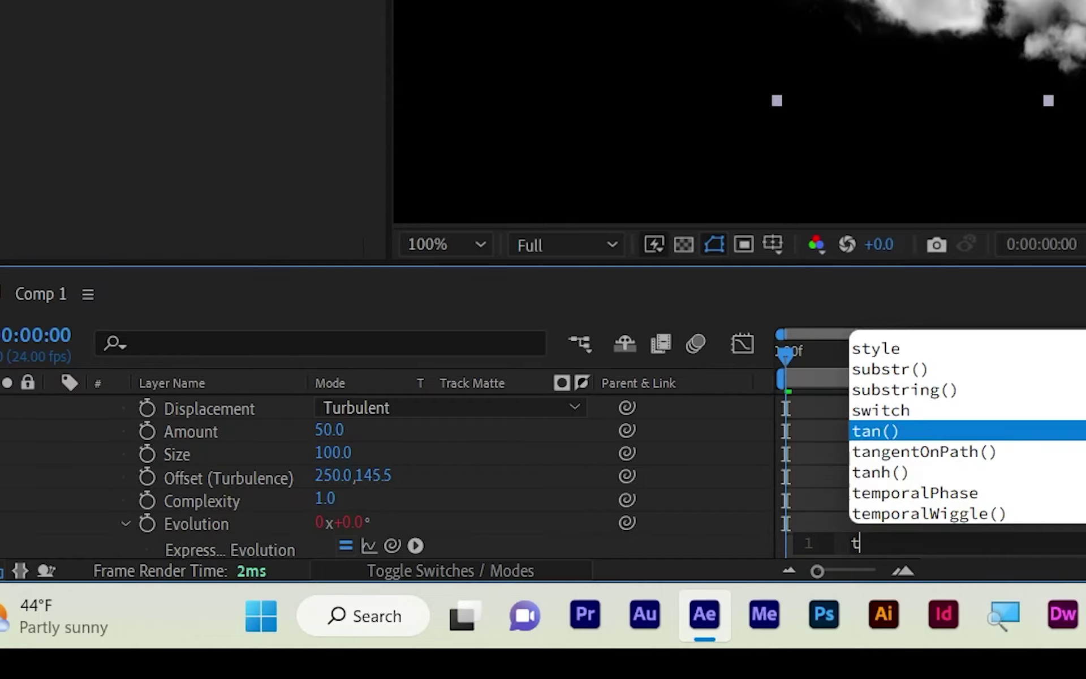
type("ime")
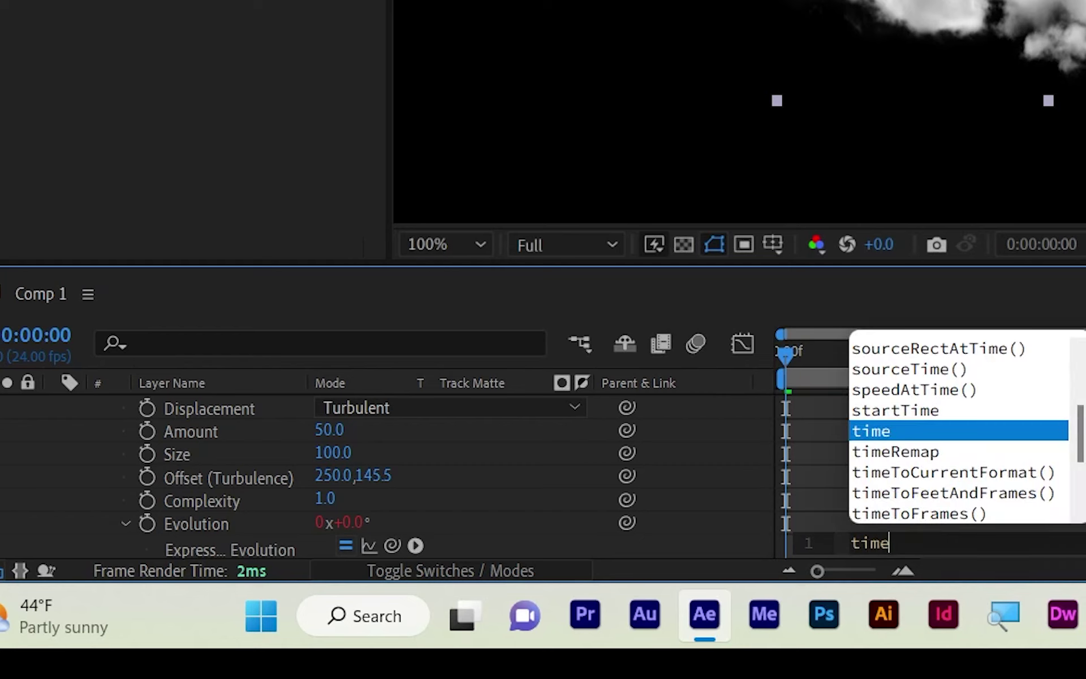
type("*")
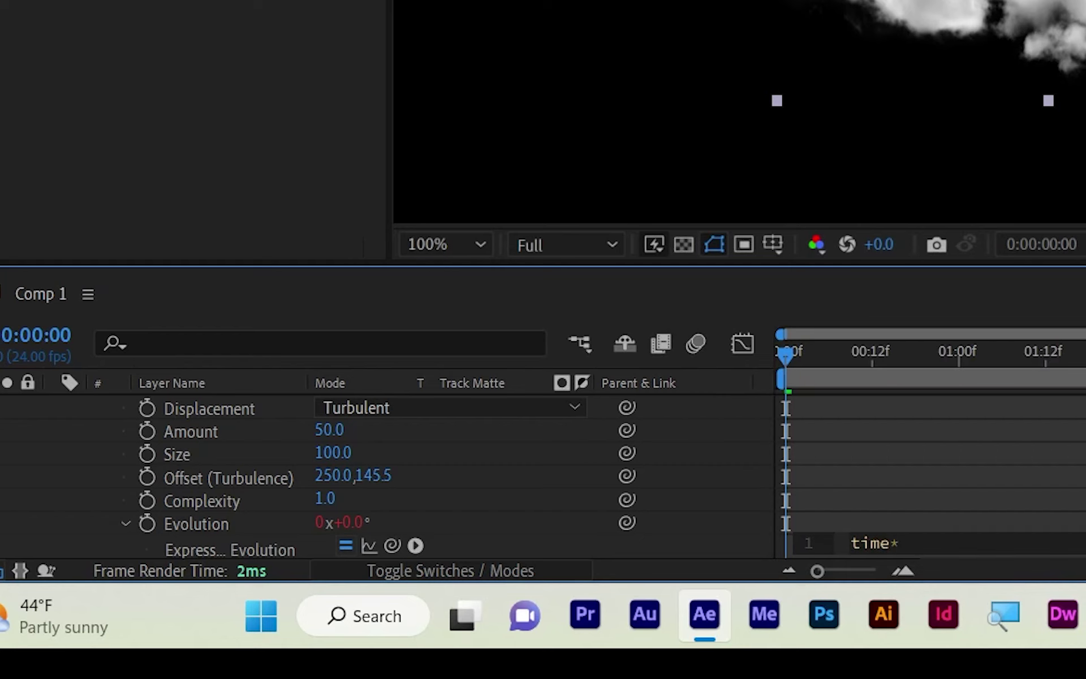
type("50")
left_click(1040, 471)
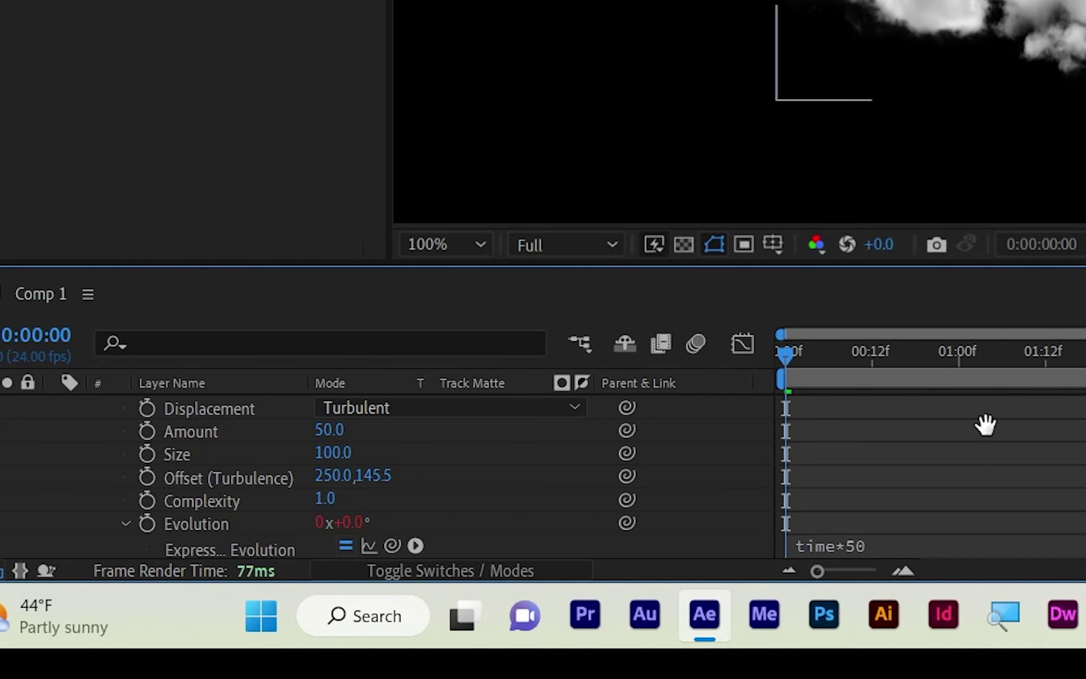
key("space")
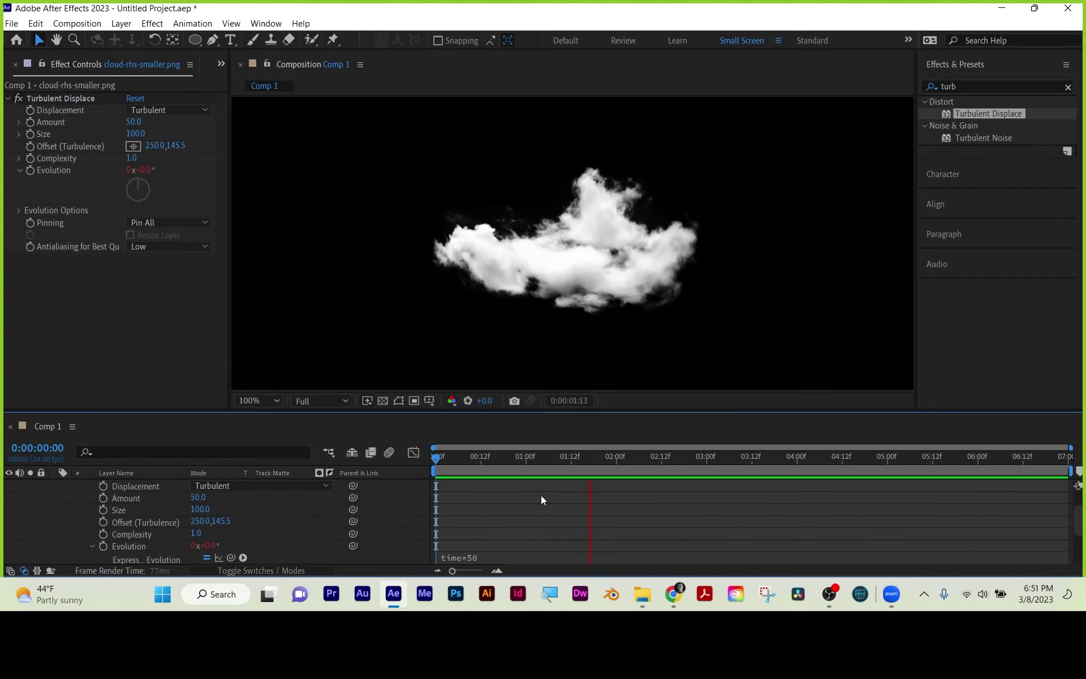
- Change the Evolution expression to time*30 and preview the cloud animation
left_click(472, 556)
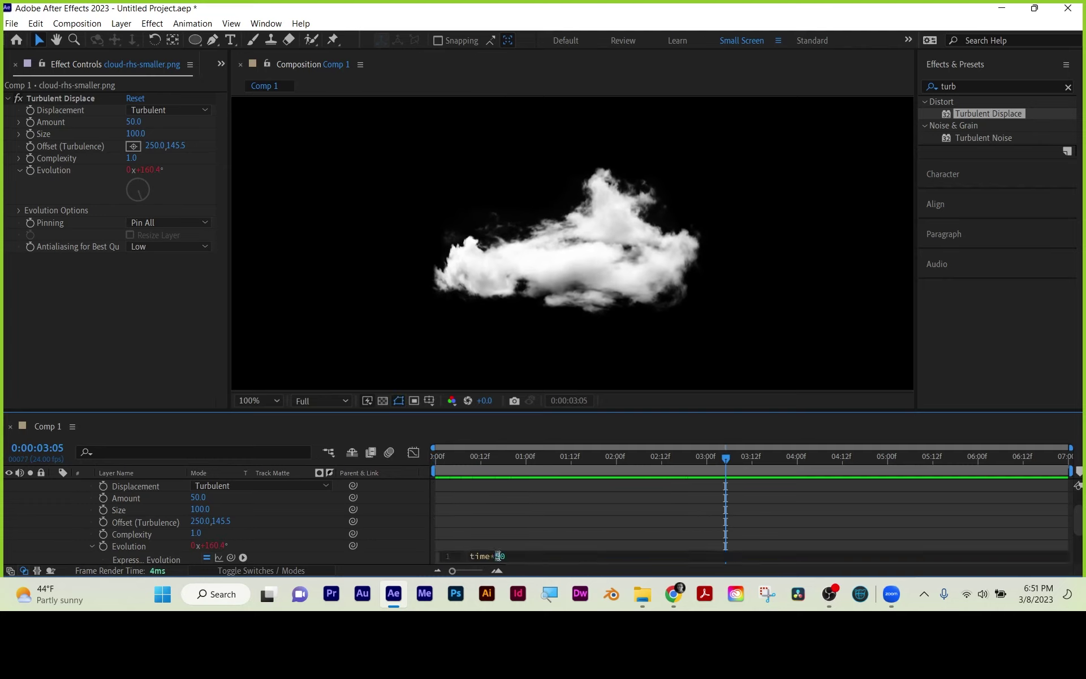
type("30")
left_click(520, 527)
key("space")
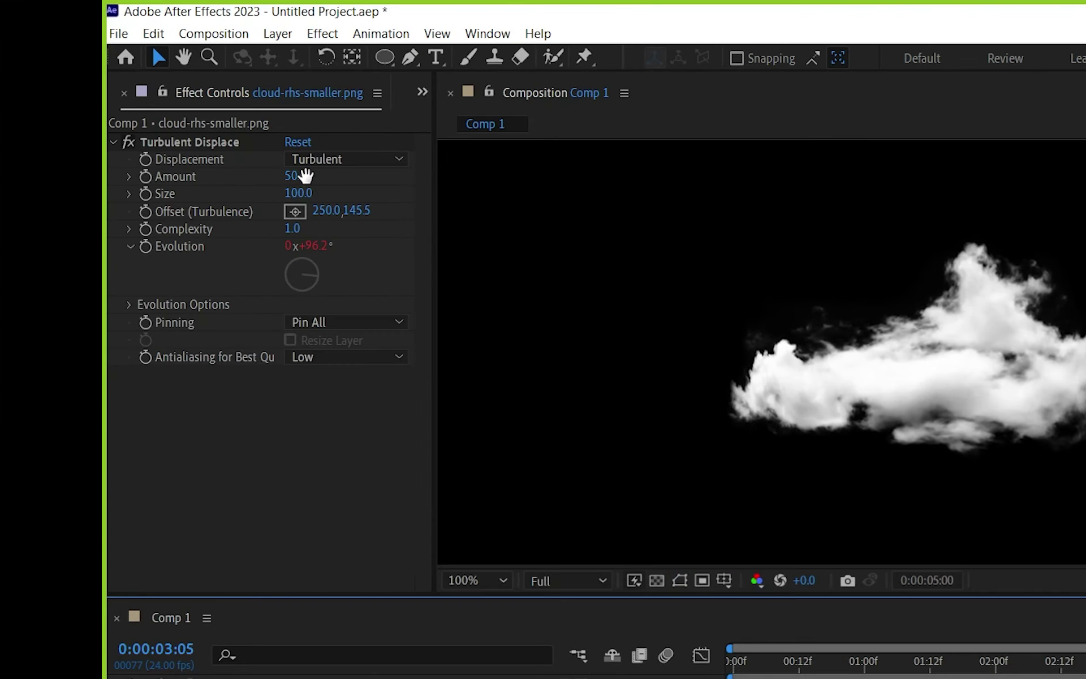
- Set the Turbulent Displace Amount to 17 and Size to 114, previewing the cloud's motion
left_click_drag(294, 176, 275, 192)
key("space")
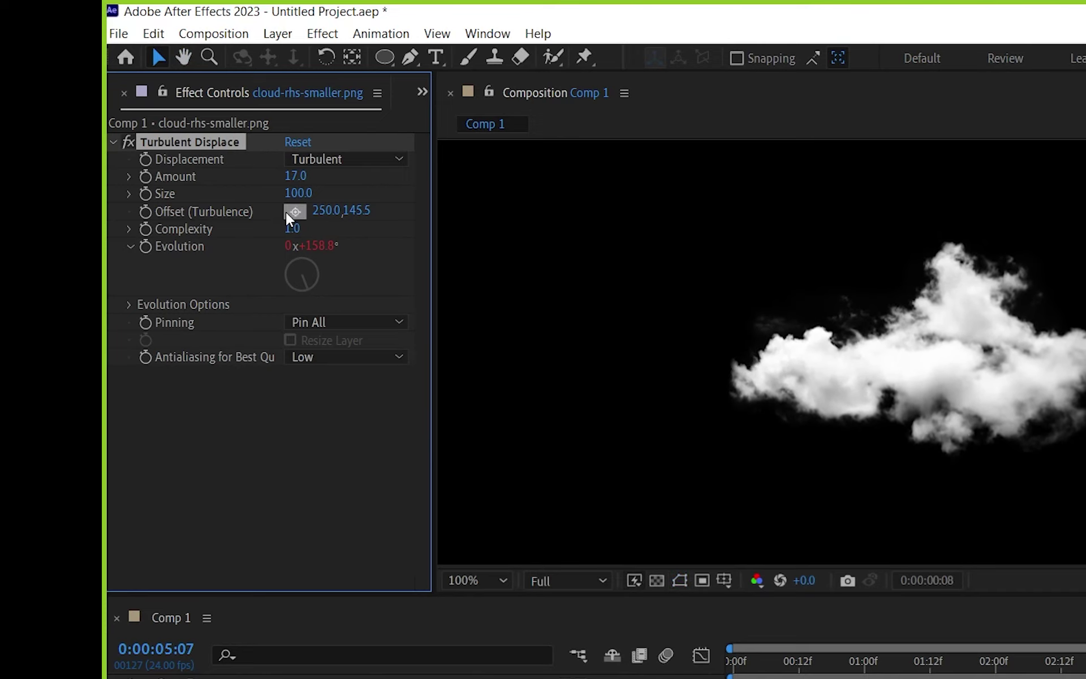
left_click_drag(293, 194, 314, 196)
key("space")
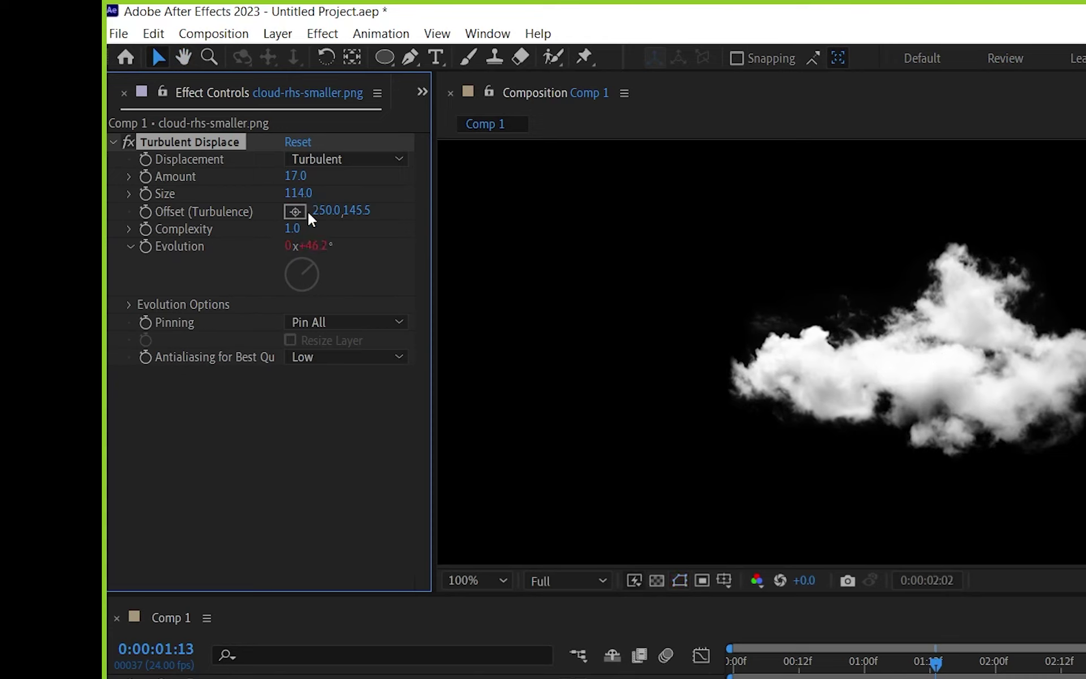
key("space")
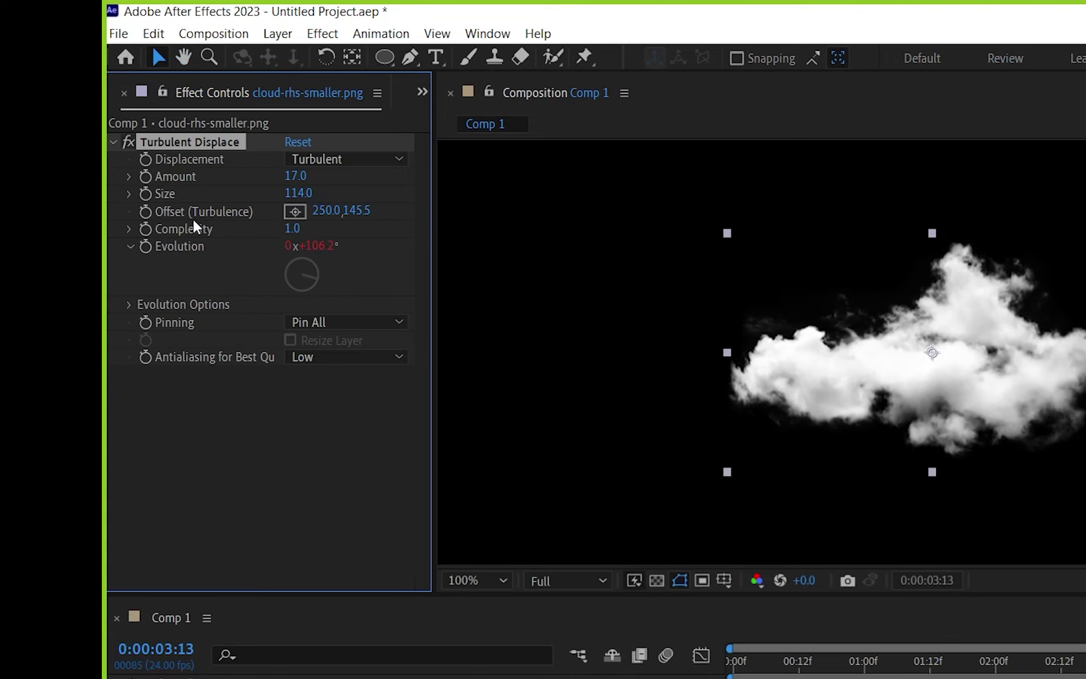
- Keyframe Offset (Turbulence) from 250.0,145.5 at the start to 502.0,145.5 at 0:00:06:23 and preview the drift
left_click_drag(775, 668, 729, 663)
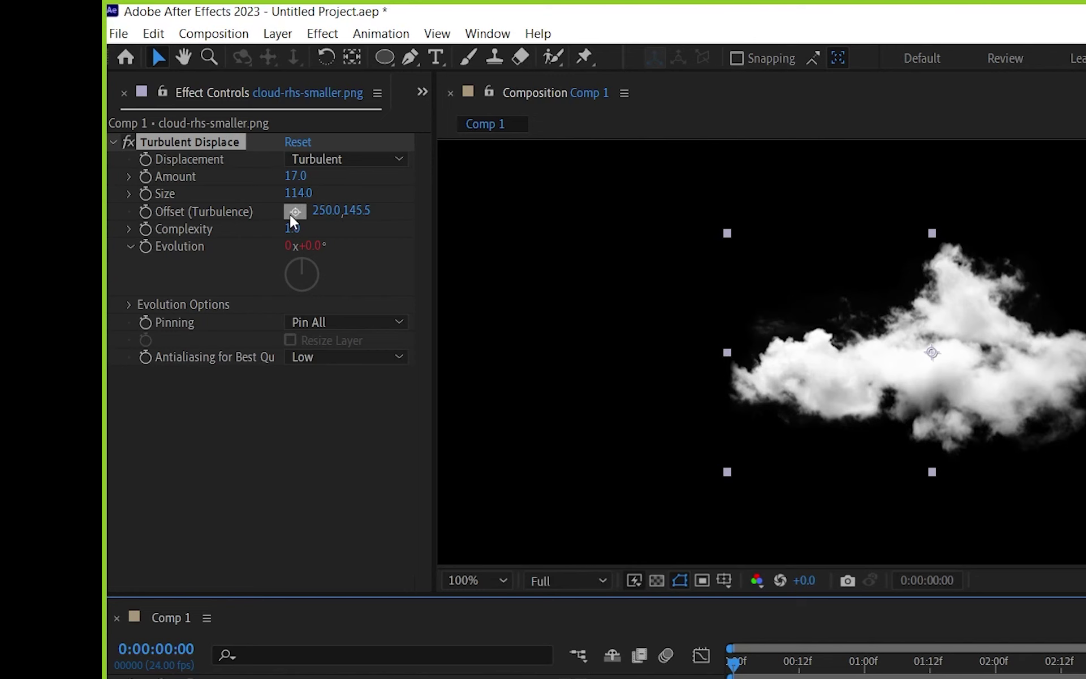
left_click(145, 211)
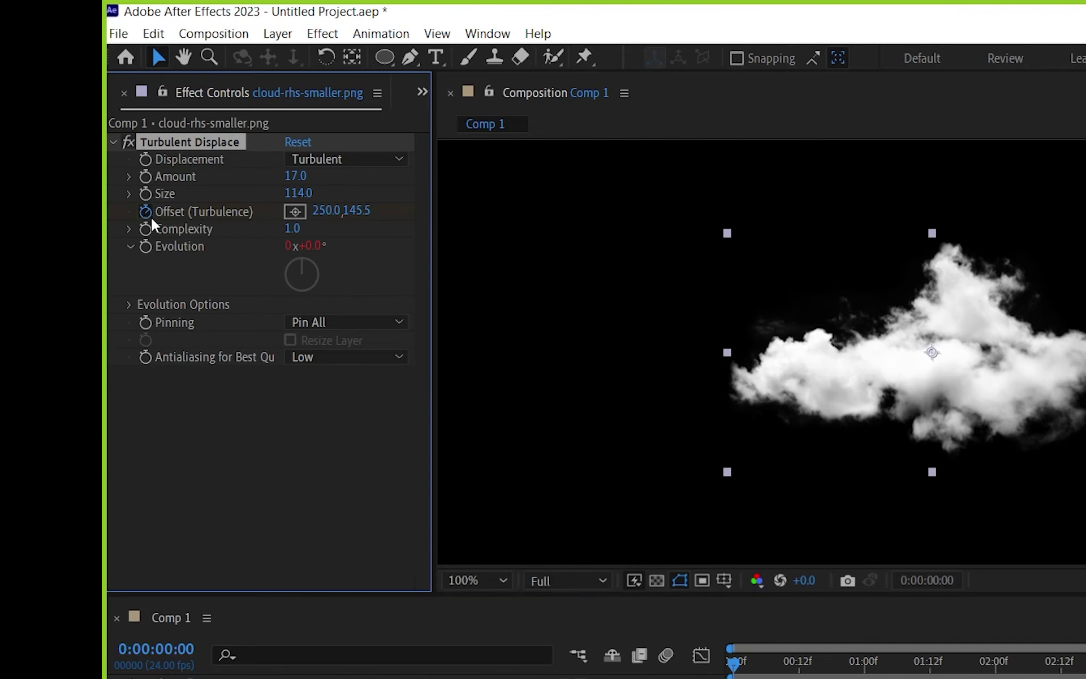
left_click_drag(734, 662, 776, 661)
left_click_drag(527, 466, 1068, 470)
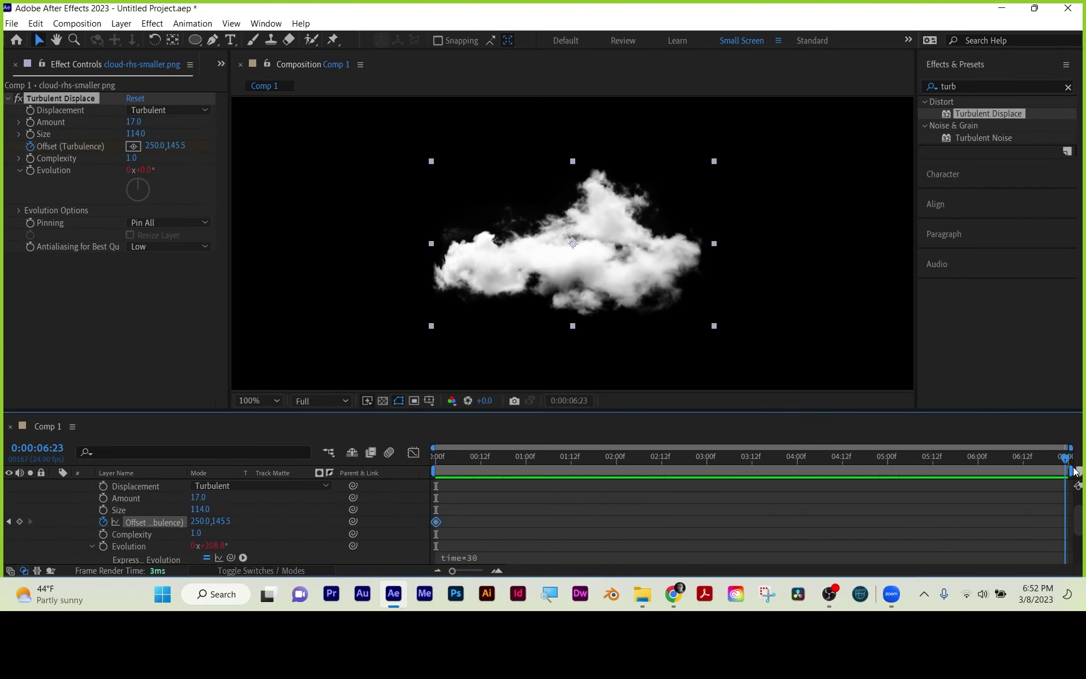
left_click_drag(158, 147, 348, 151)
left_click(443, 459)
key("space")
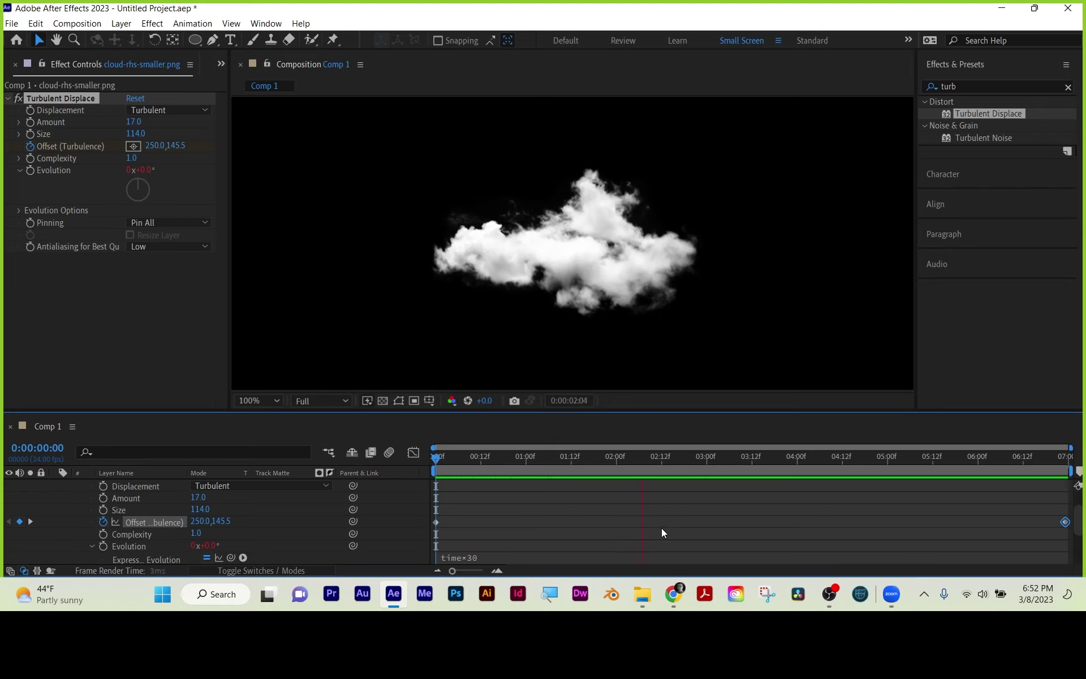
key("space")
- Change the Evolution expression to time*07 and play back the slower cloud animation
left_click(471, 556)
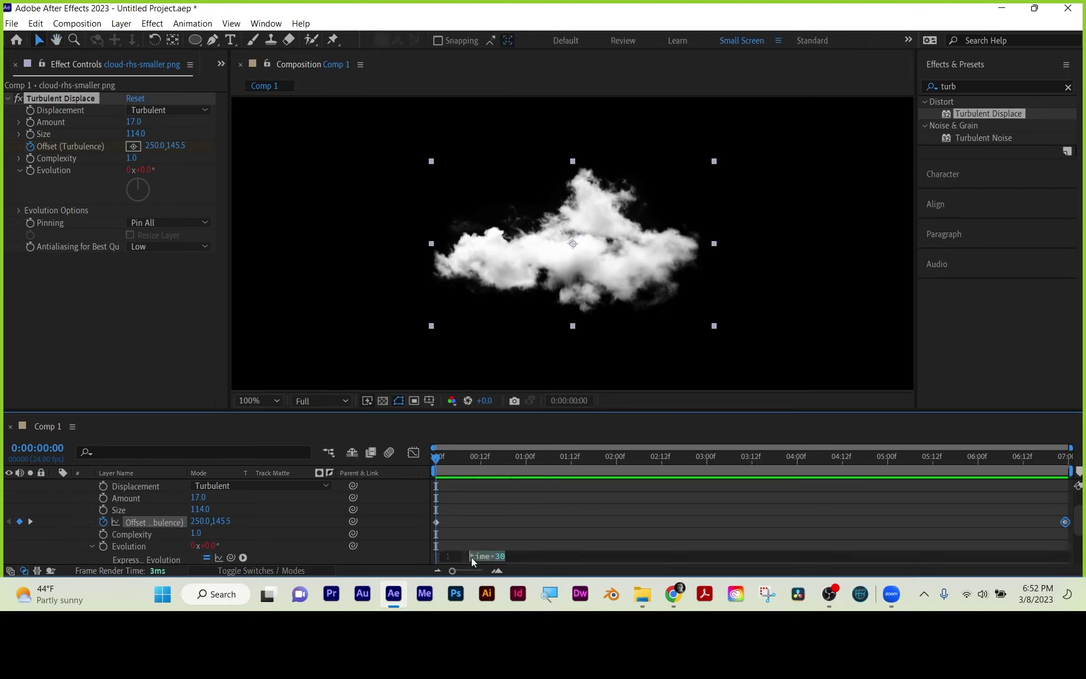
left_click(497, 556)
type("07")
left_click(518, 535)
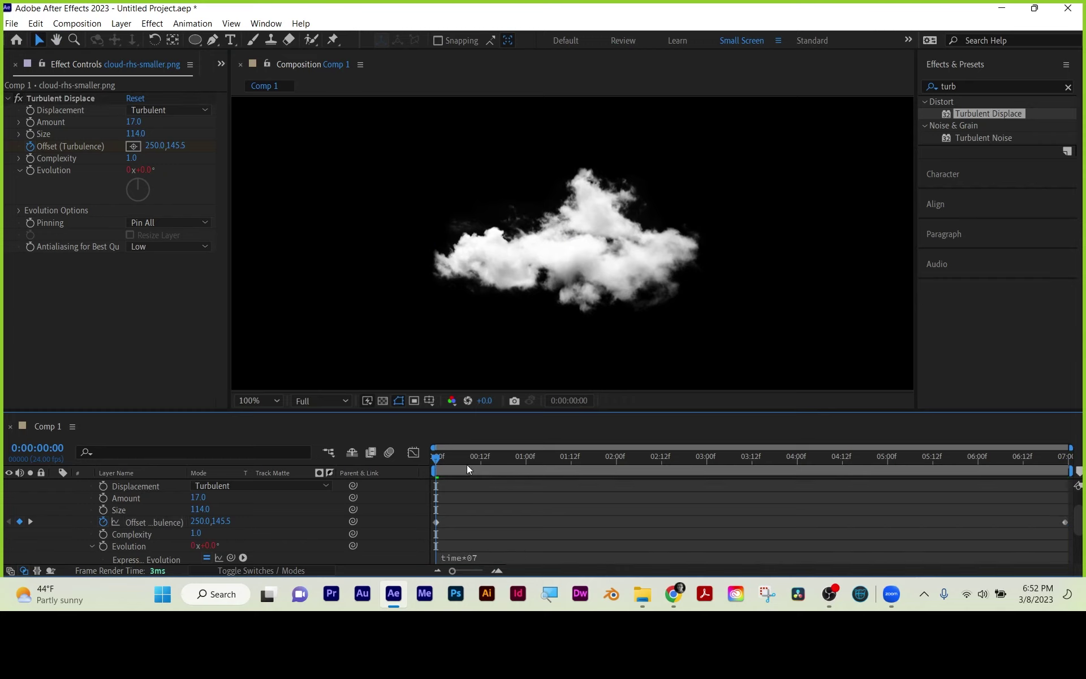
key("space")
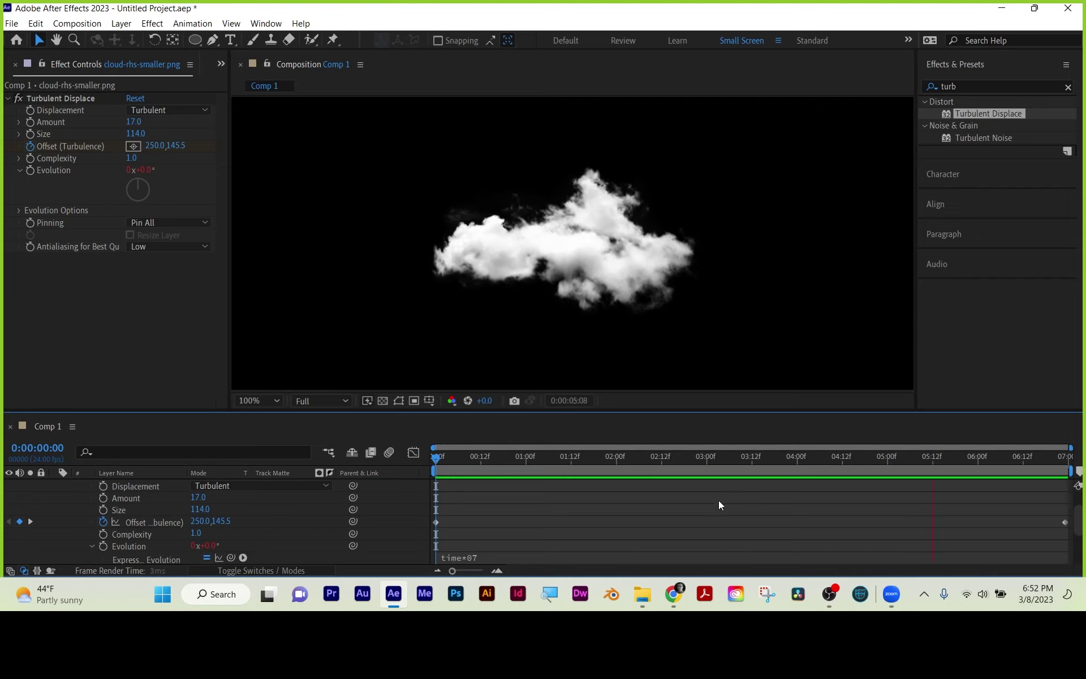
key("space")
- Go to the final Offset (Turbulence) keyframe at 0:00:06:23 and preview the cloud animation
key("apostrophe")
left_click(31, 521)
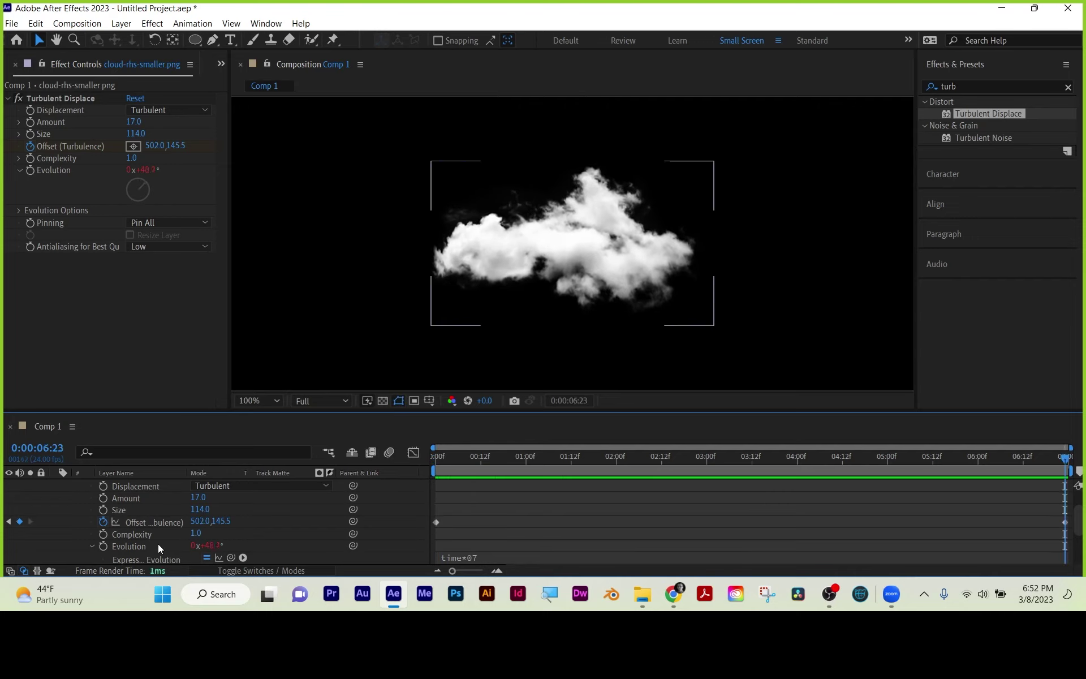
left_click(188, 522)
left_click_drag(188, 521, 188, 506)
key("space")
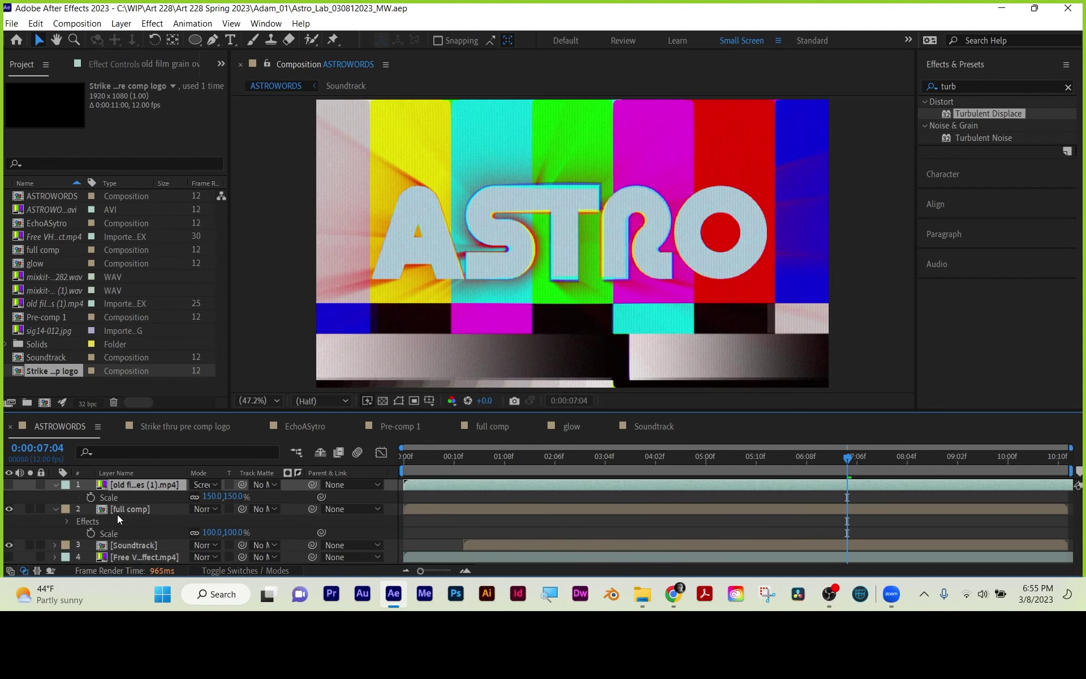
- Enlarge the timeline area of the ASTROWORDS composition and scrub to 0:00:07:00
left_click(140, 557)
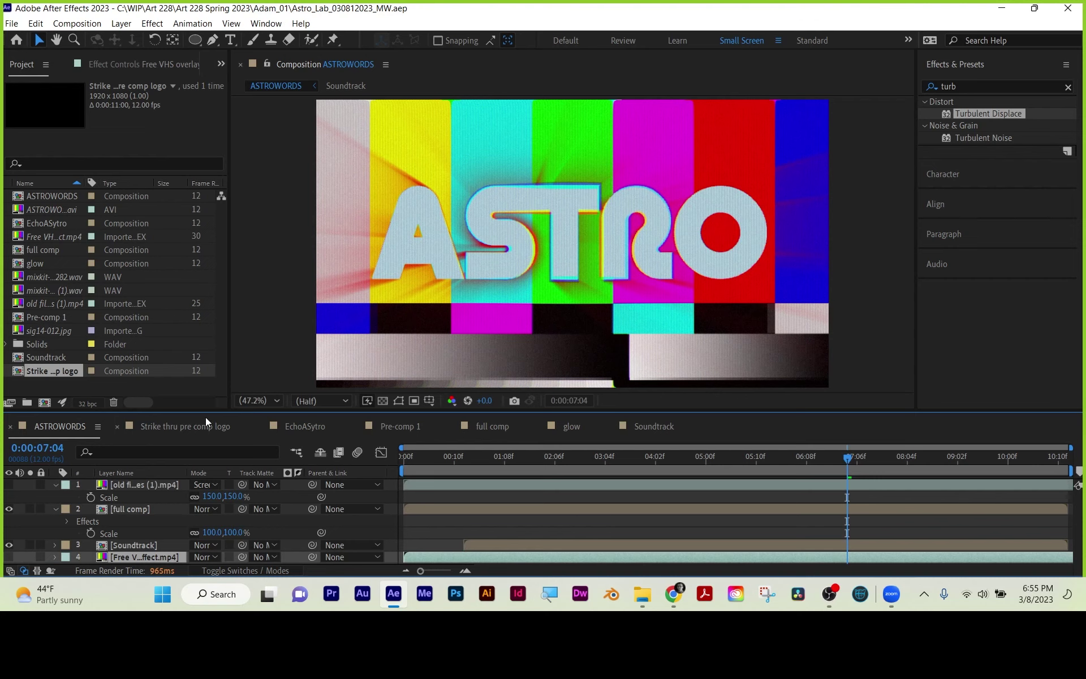
left_click_drag(208, 411, 208, 374)
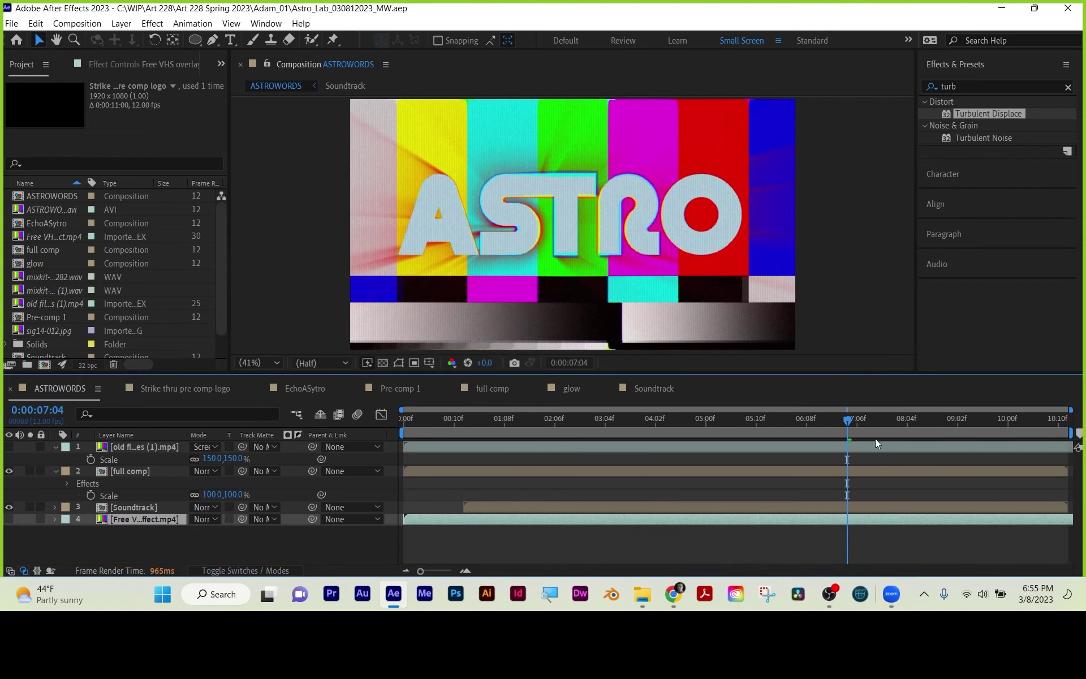
left_click_drag(848, 421, 827, 402)
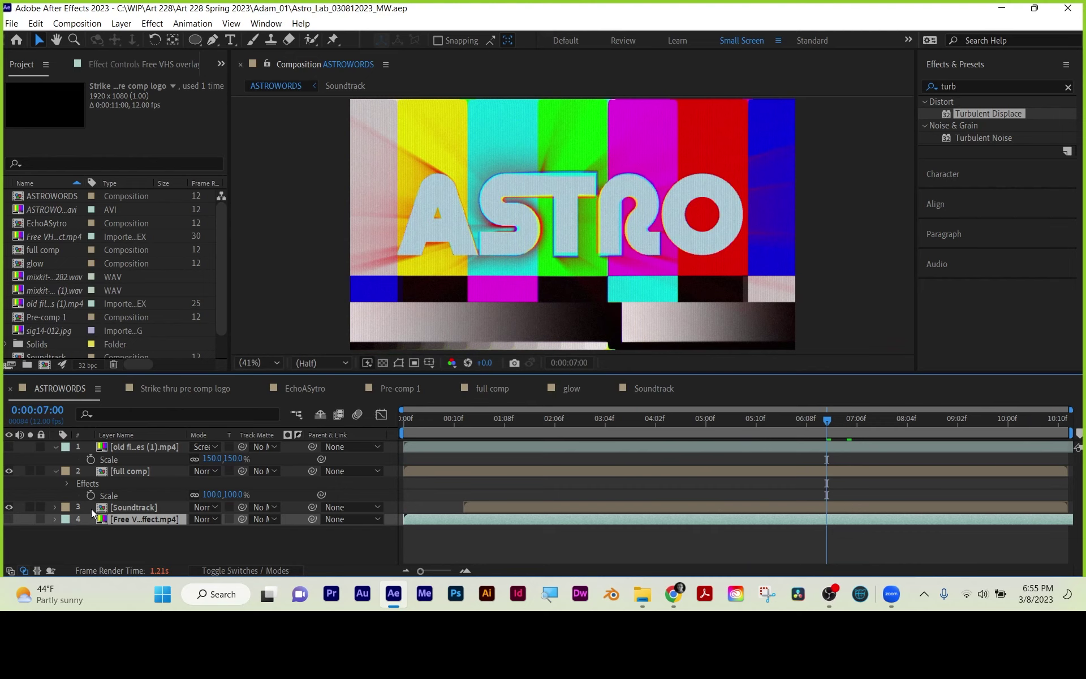
- Open the full comp precomposition, hide both sig14-012.jpg background layers and scrub through the logo animation
double_click(130, 469)
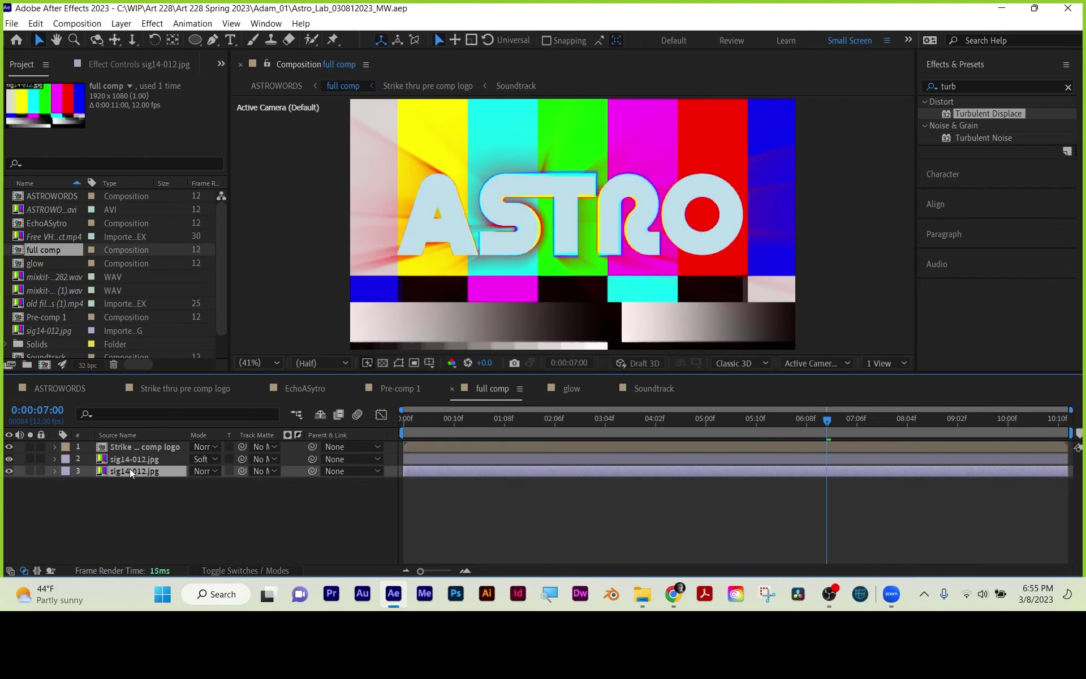
left_click_drag(425, 419, 796, 437)
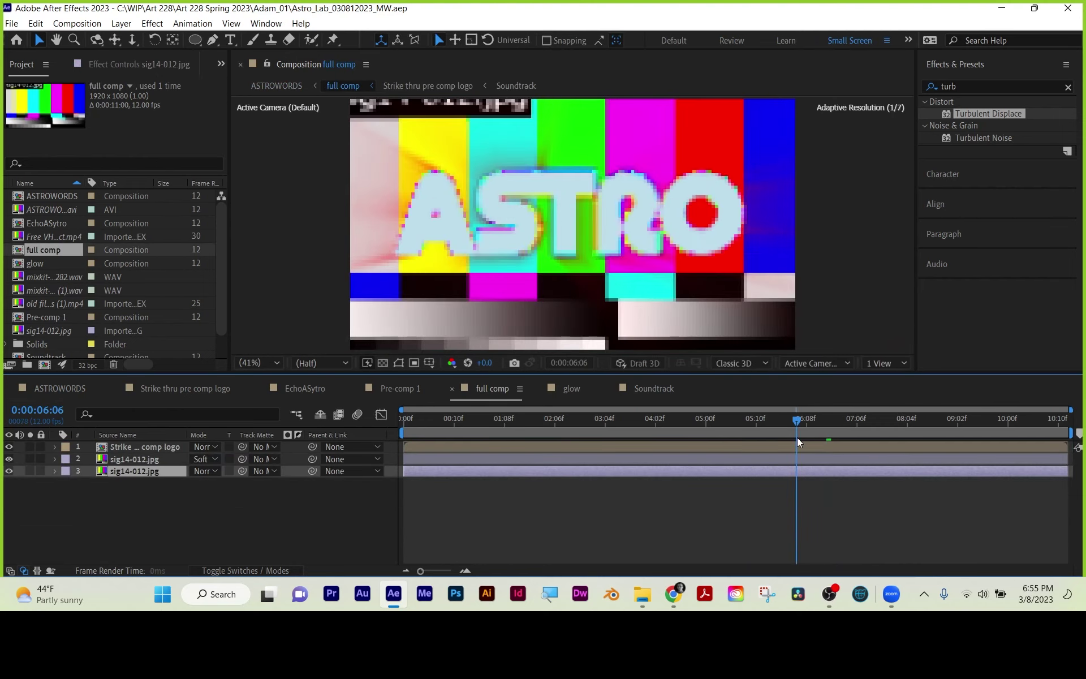
left_click(9, 471)
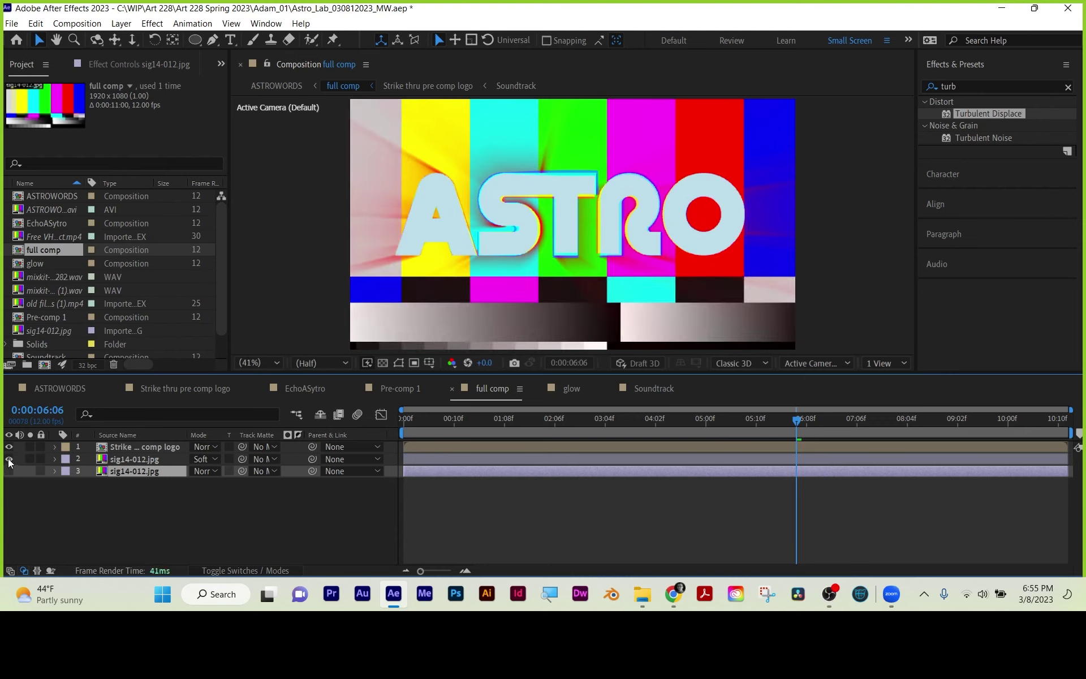
left_click(9, 459)
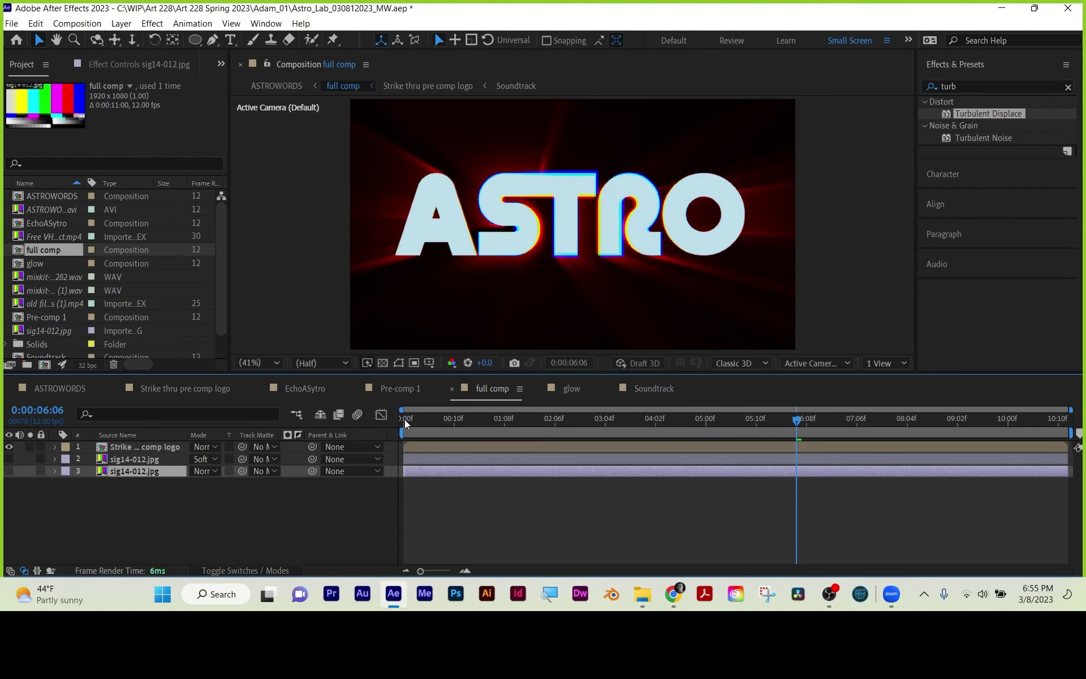
left_click_drag(419, 416, 842, 417)
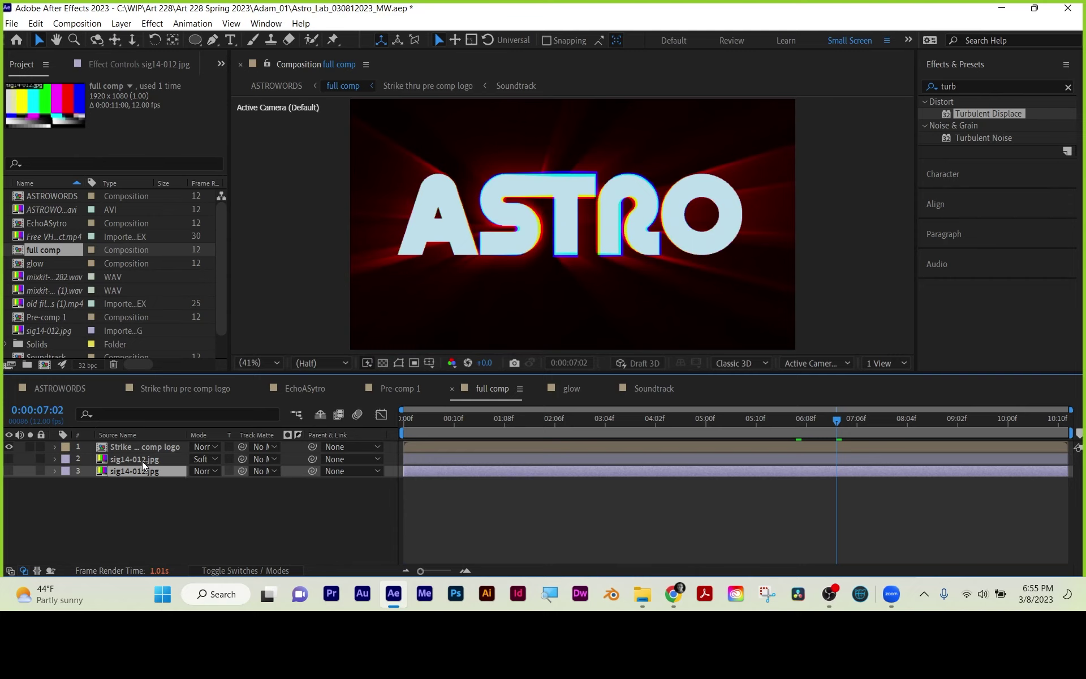
- Open the Strike thru pre comp logo composition and examine the effects on its EchoASytro, glow and Soundtrack layers
left_click(147, 447)
left_click(114, 65)
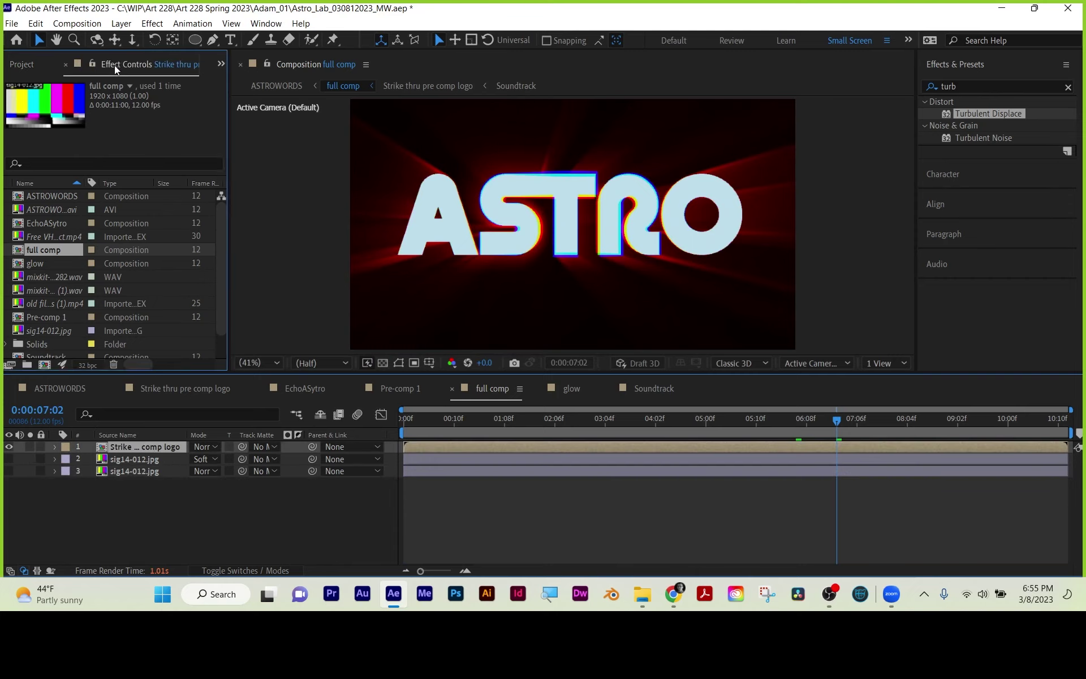
double_click(135, 446)
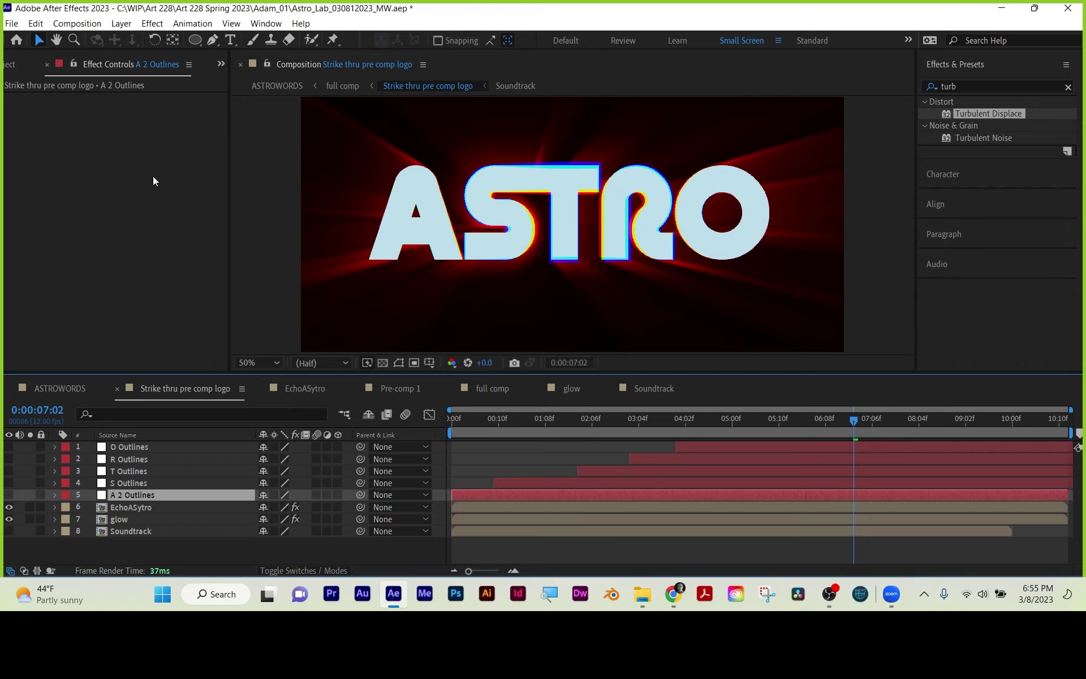
left_click(137, 508)
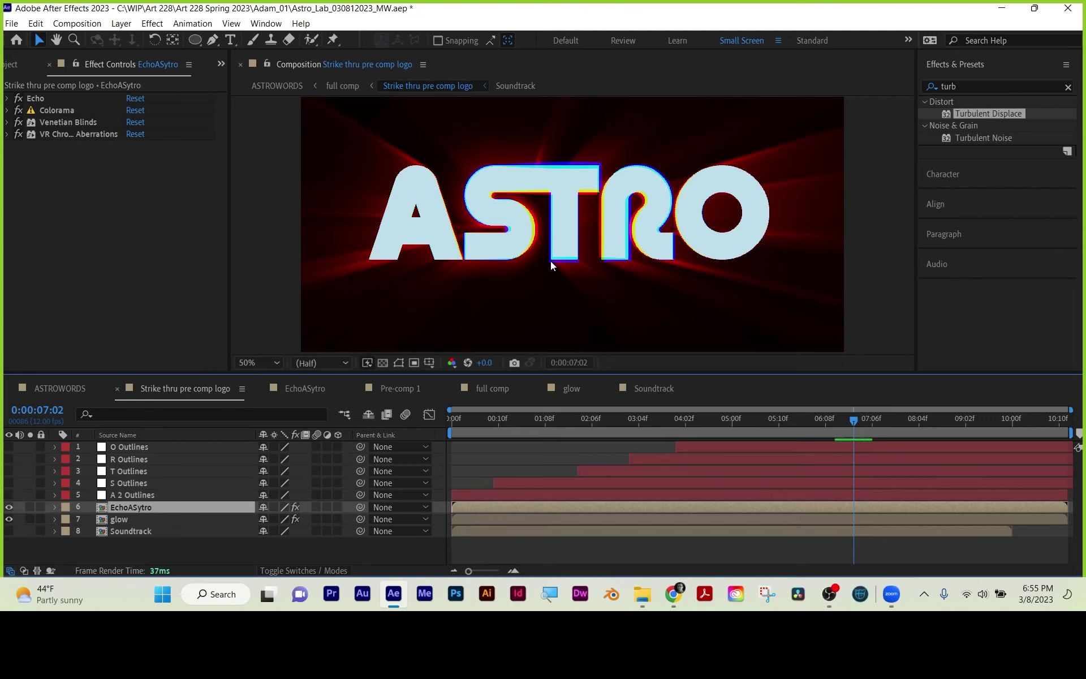
left_click(113, 520)
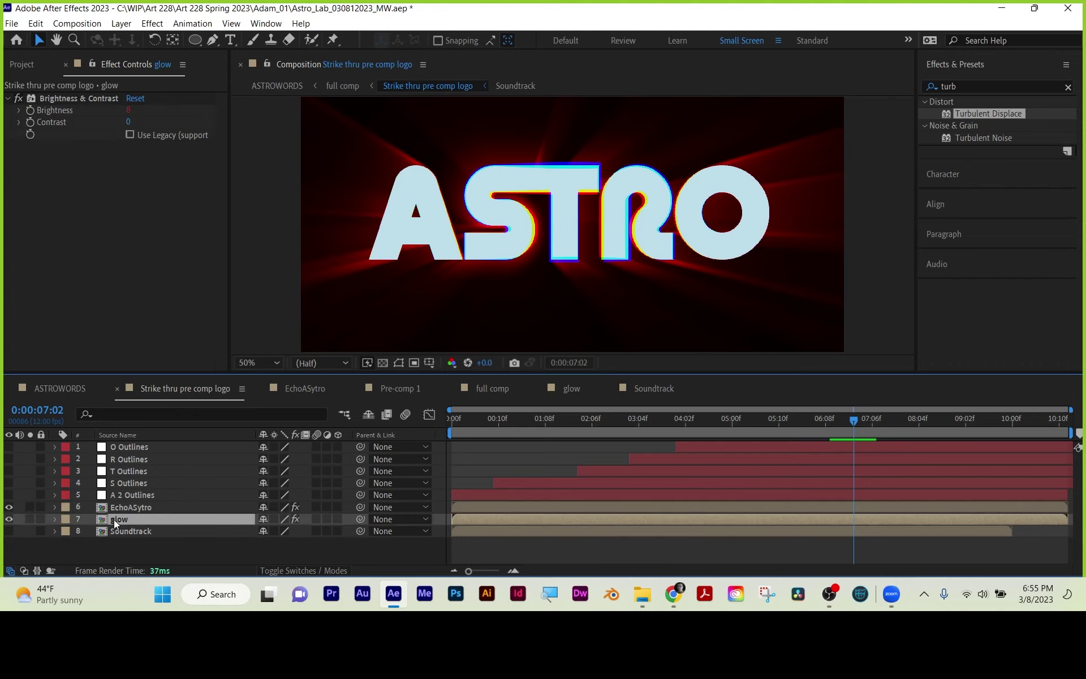
left_click(124, 533)
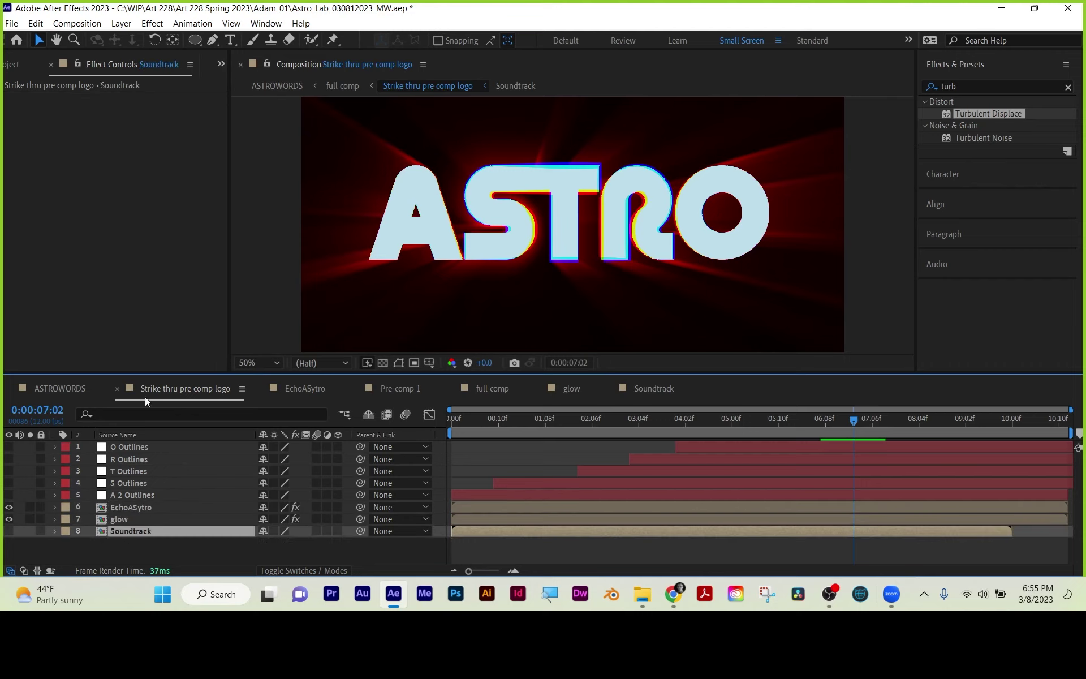
- Return to the ASTROWORDS composition and scrub through it to the last frame
left_click(68, 388)
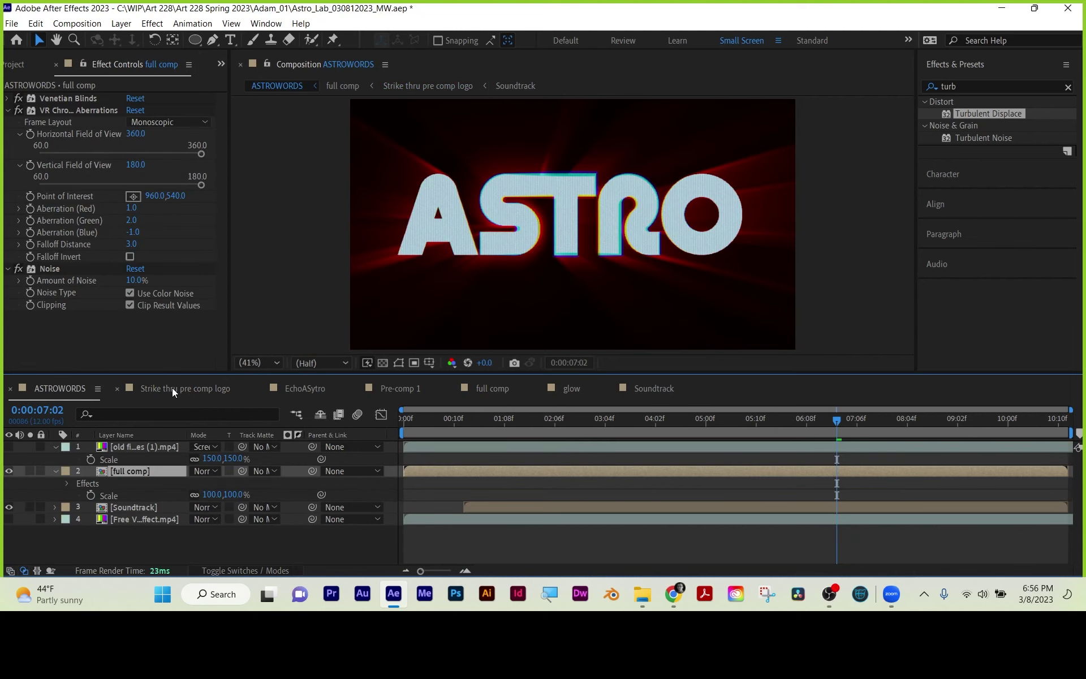
left_click_drag(399, 419, 1075, 422)
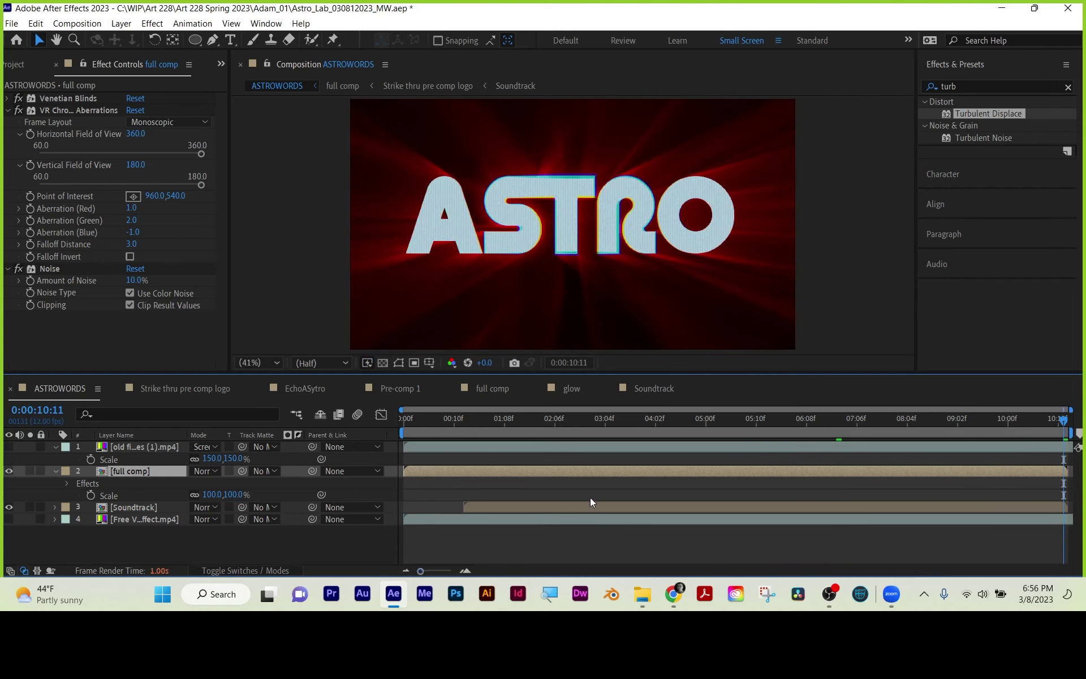
- Scrub through the Strike thru pre comp logo, EchoASytro and Pre-comp 1 compositions one after another
left_click(185, 388)
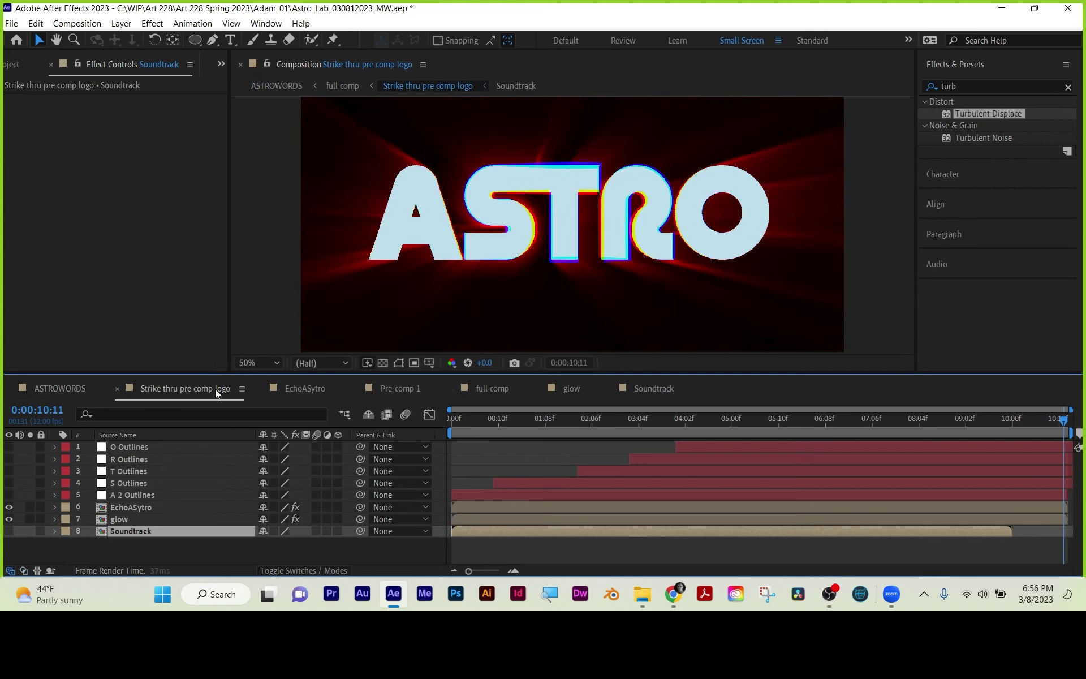
left_click_drag(491, 421, 1066, 425)
left_click(306, 388)
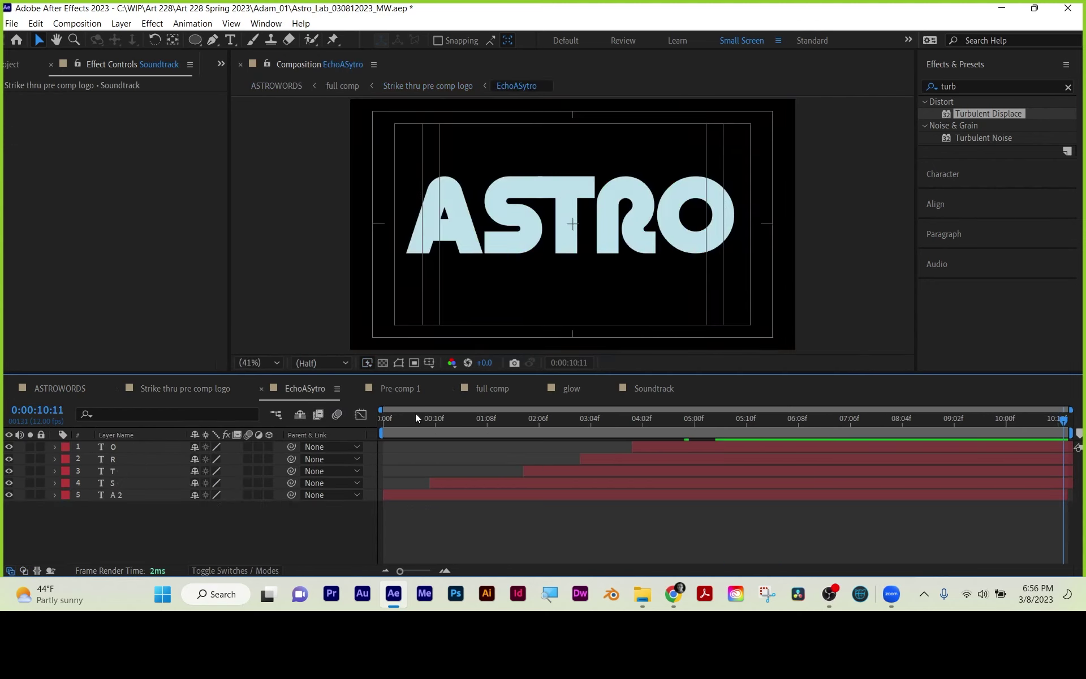
left_click_drag(599, 419, 1066, 426)
left_click(399, 390)
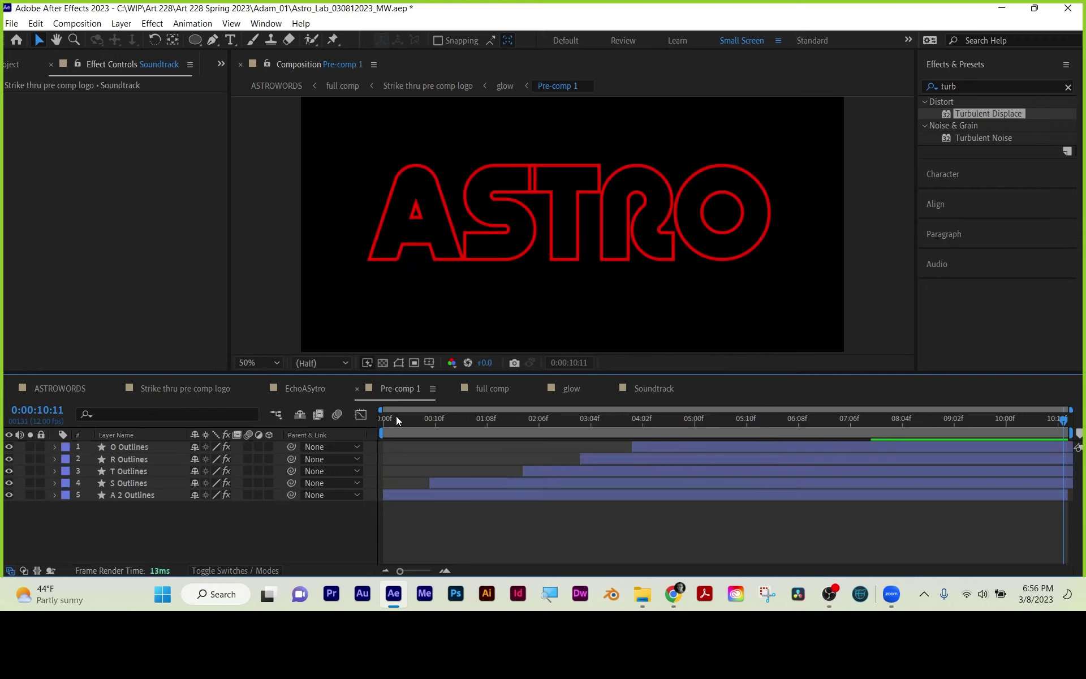
left_click_drag(396, 419, 1005, 422)
- Scrub through the full comp and glow precompositions and through the main ASTROWORDS composition up to 0:00:10:11
left_click(475, 388)
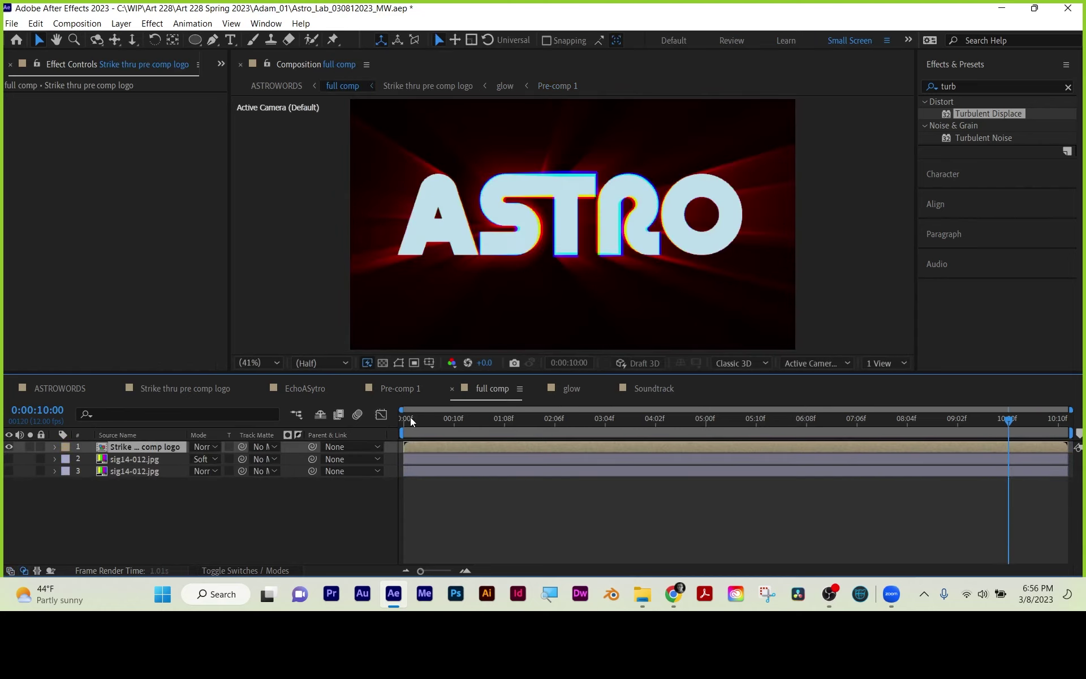
left_click_drag(405, 420, 1046, 422)
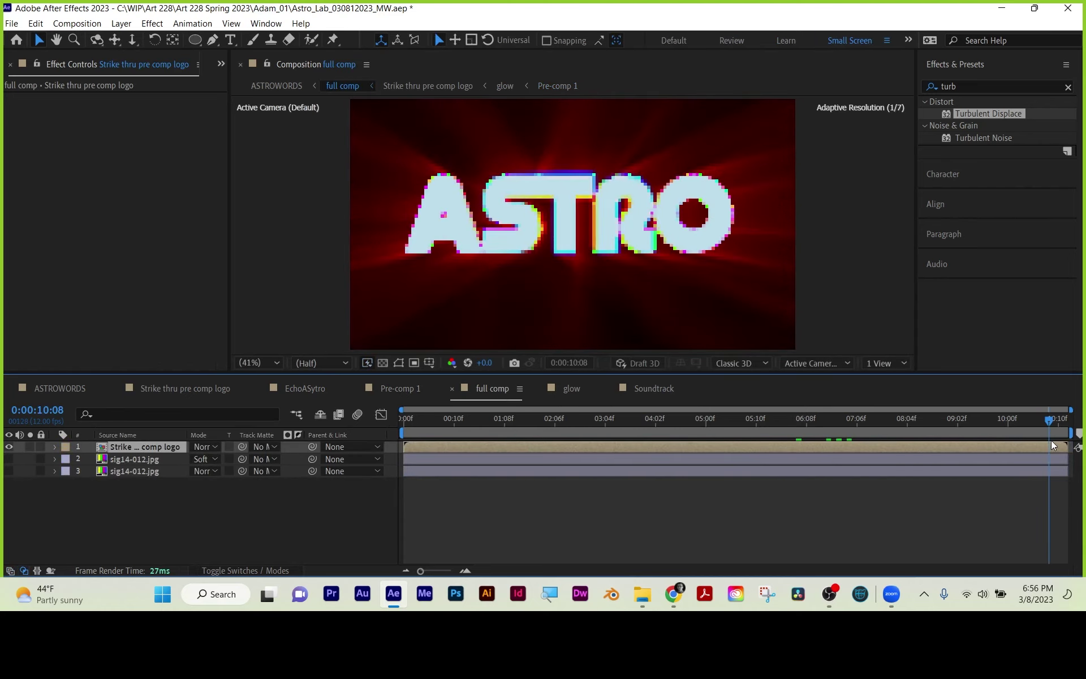
left_click(567, 388)
left_click_drag(424, 418, 1010, 442)
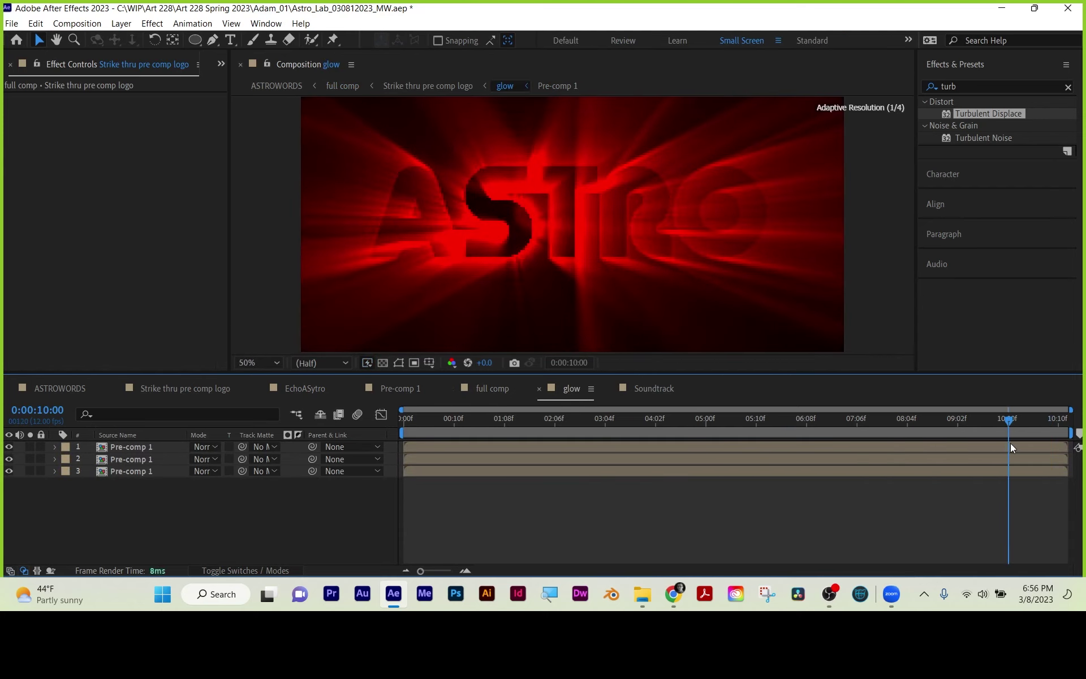
left_click(35, 387)
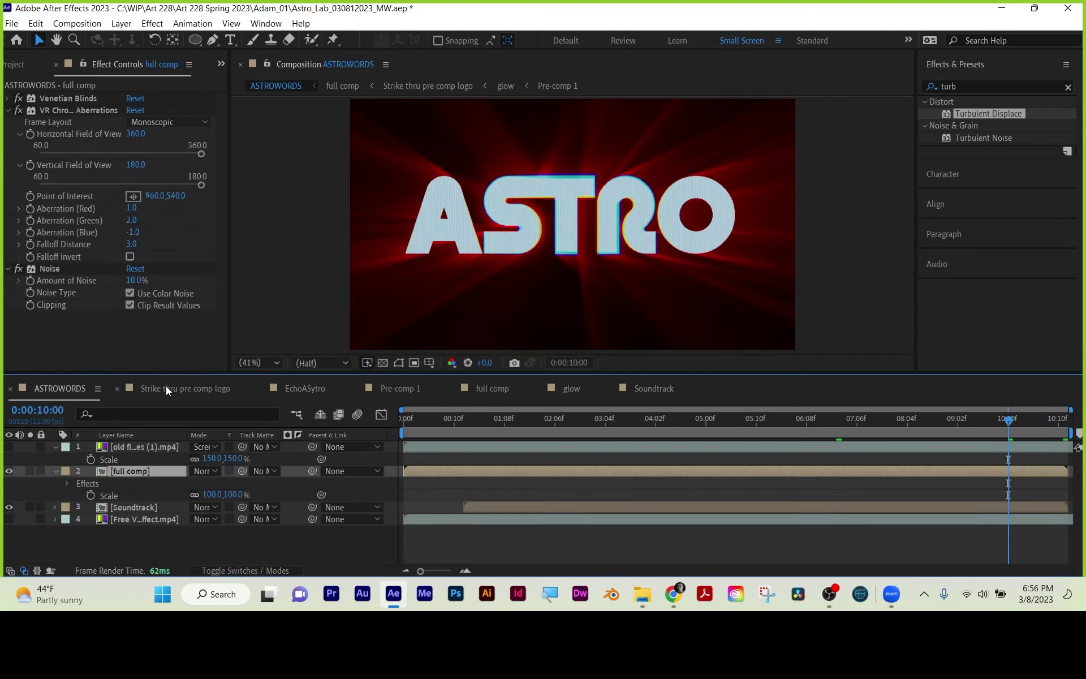
left_click_drag(442, 417, 1039, 436)
left_click_drag(1046, 435, 1064, 434)
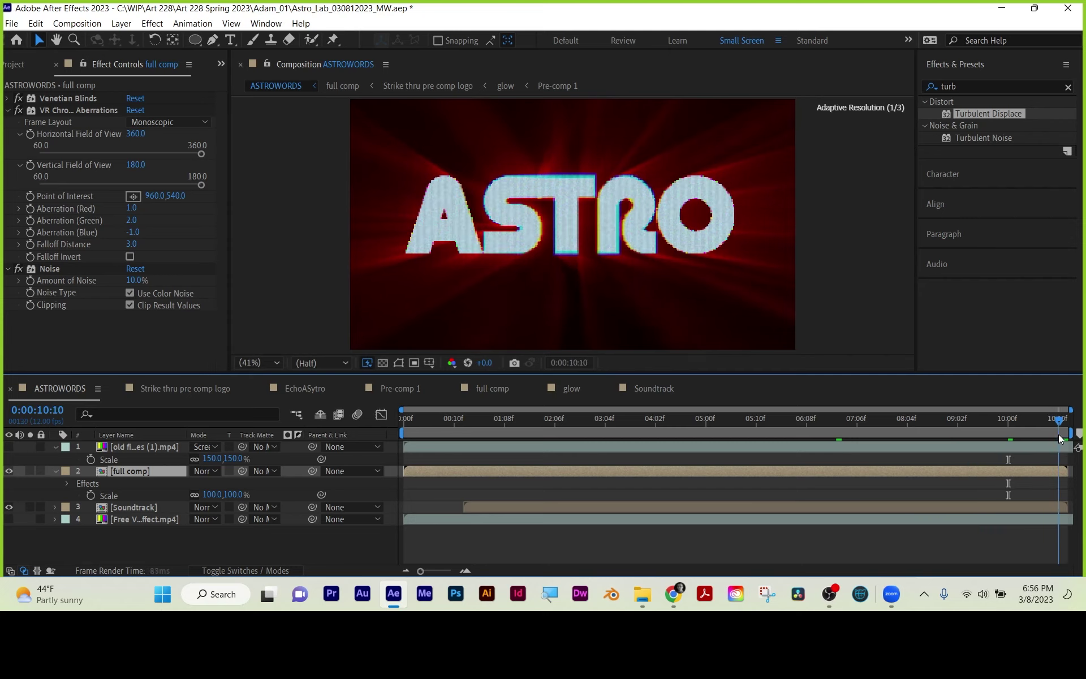
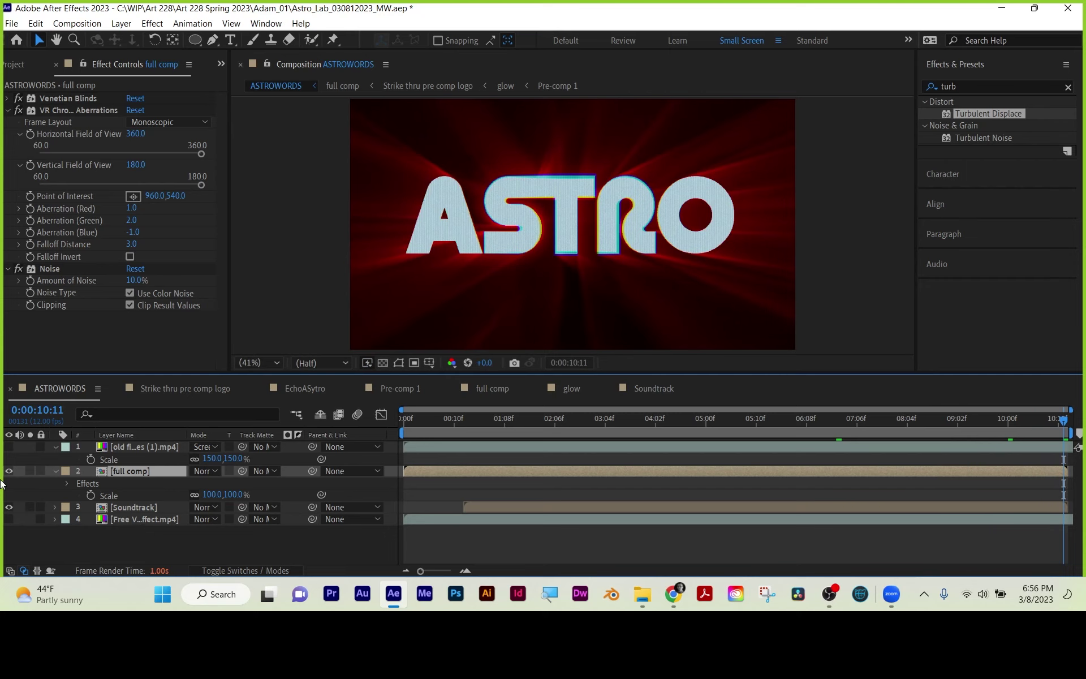
- Compare the Strike thru pre comp logo with EchoASytro and Pre-comp 1, ending in the logo composition at 0:00:07:02
left_click(182, 387)
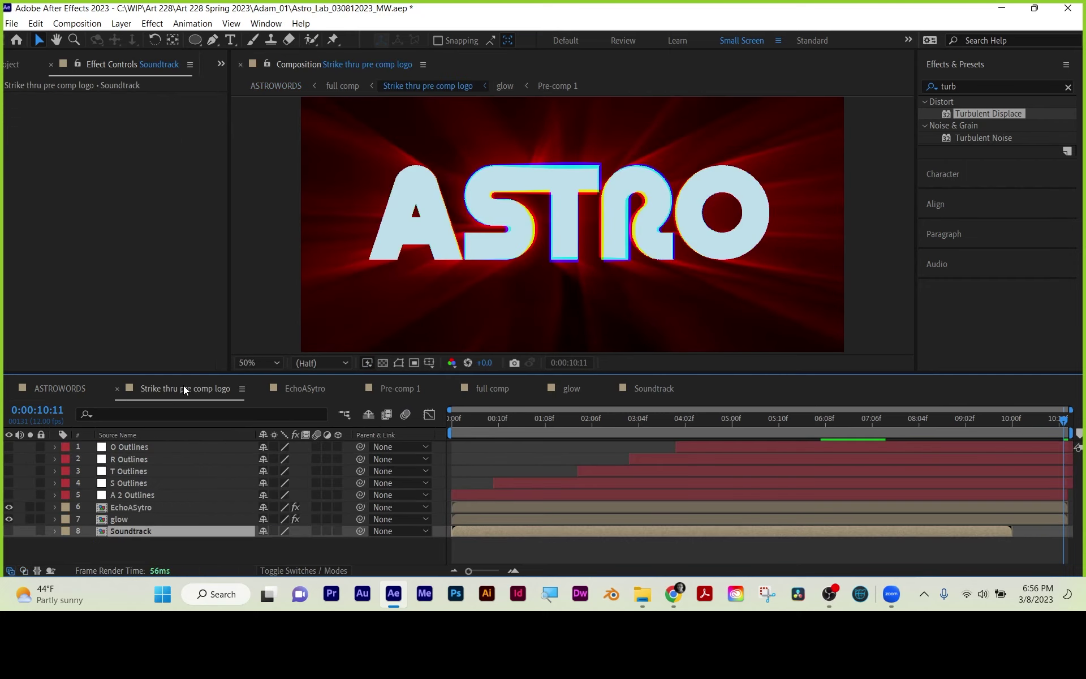
left_click_drag(482, 418, 635, 433)
left_click(305, 388)
left_click_drag(410, 423, 788, 430)
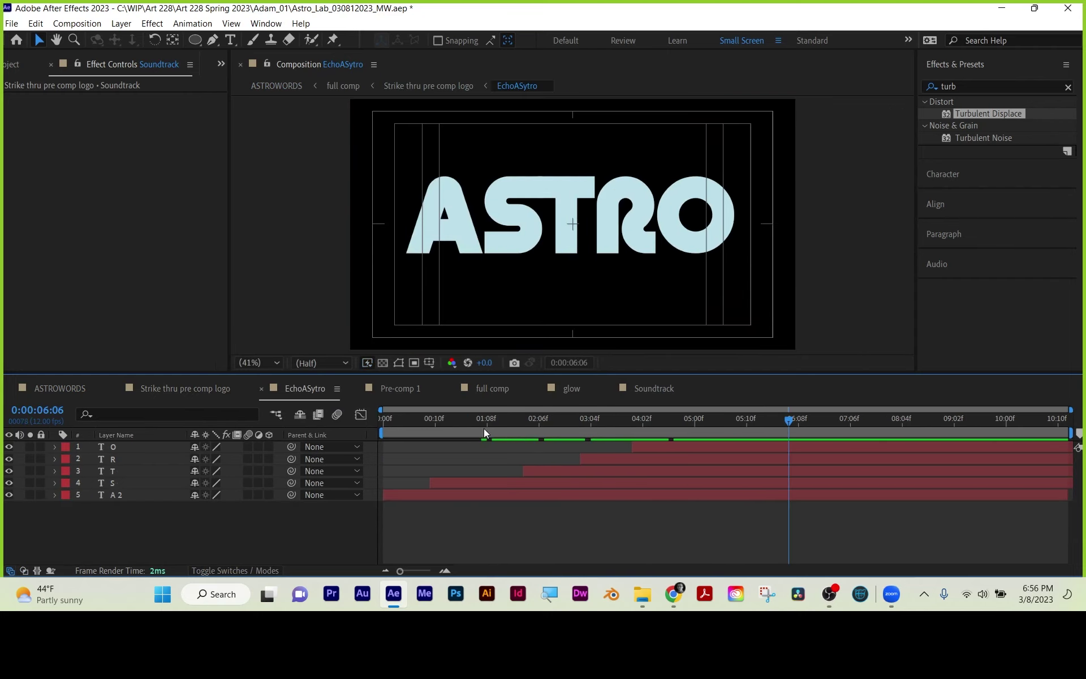
left_click(389, 388)
left_click_drag(396, 419, 694, 419)
left_click(183, 388)
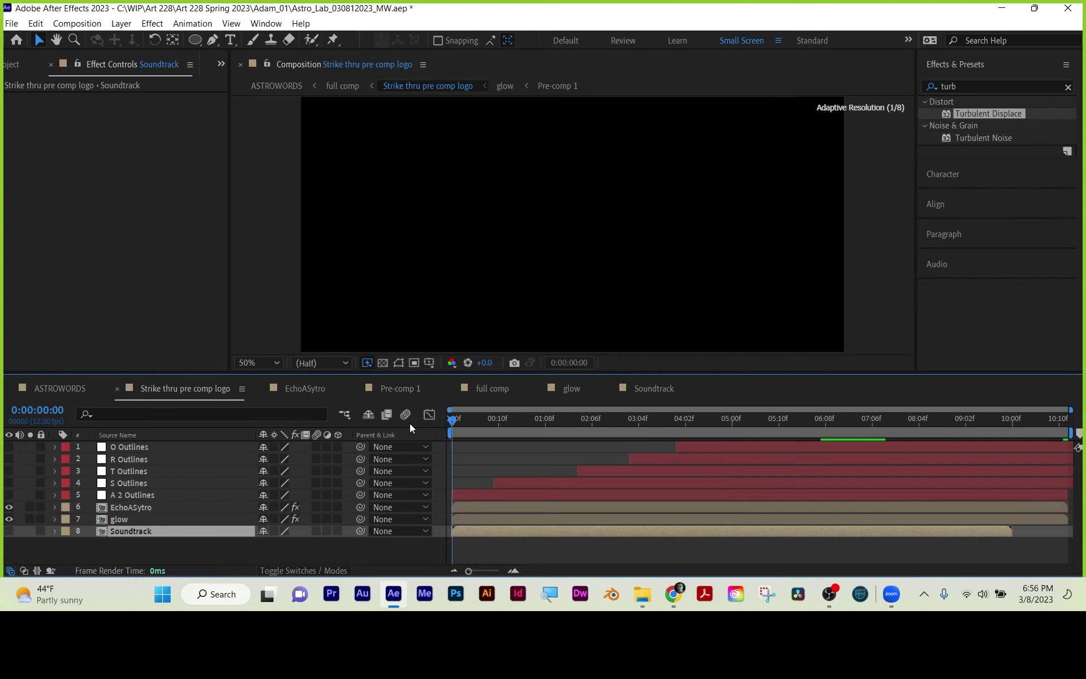
left_click_drag(453, 424, 854, 430)
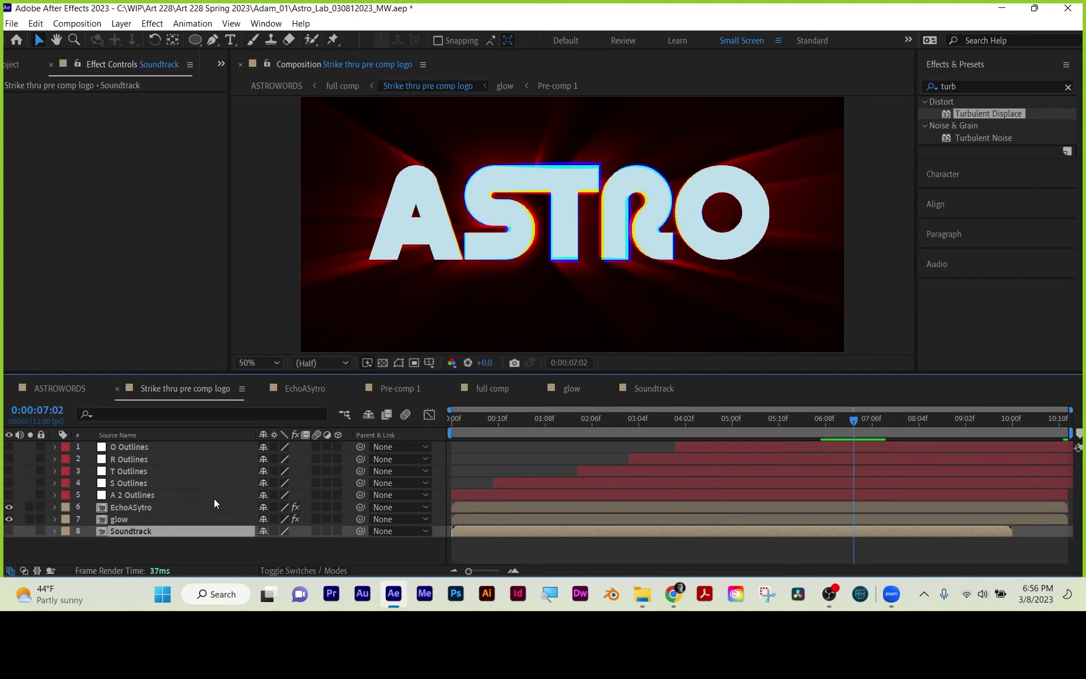
- Hide and restore the glow and EchoASytro layers in turn to examine what each contributes to the logo
left_click(121, 519)
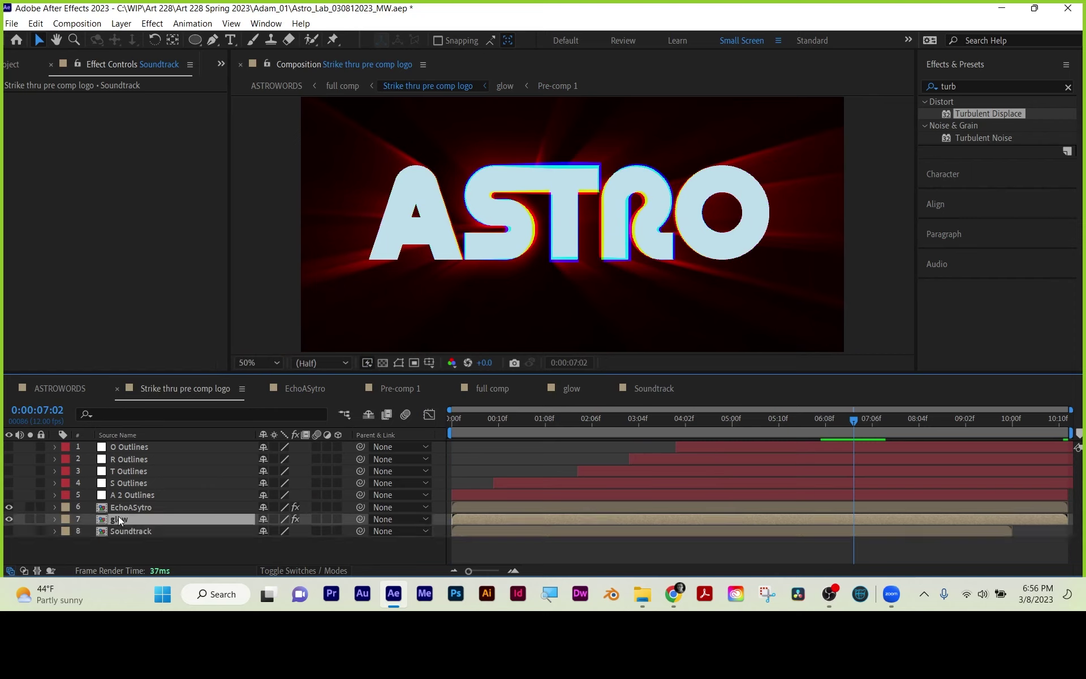
left_click(9, 518)
left_click_drag(471, 415, 903, 430)
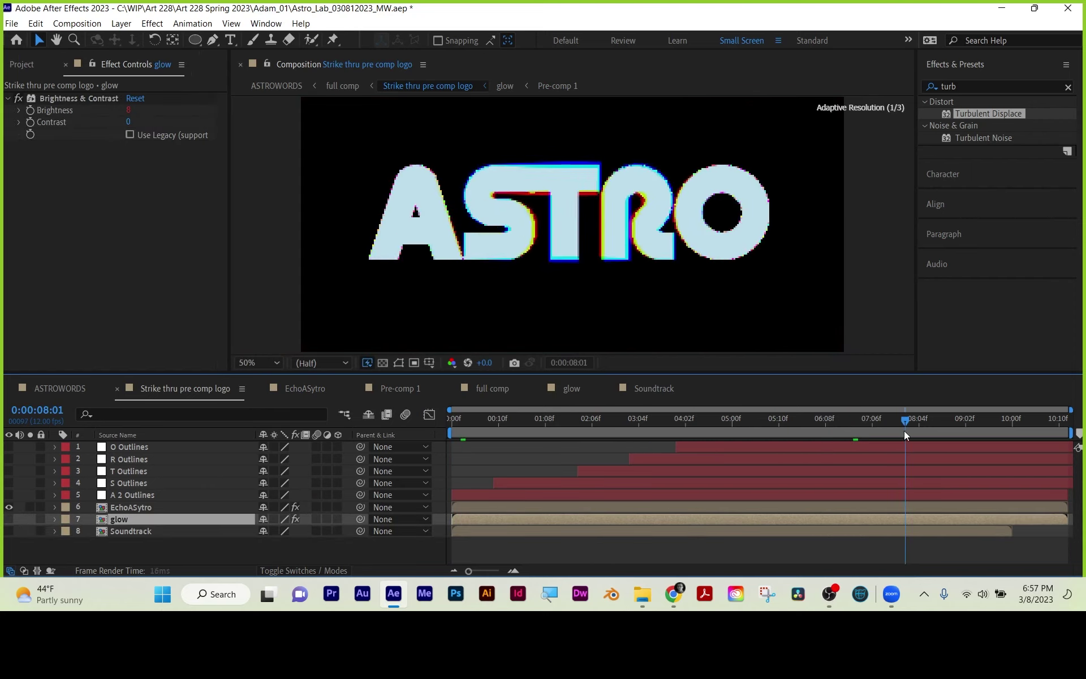
left_click(9, 518)
left_click(9, 509)
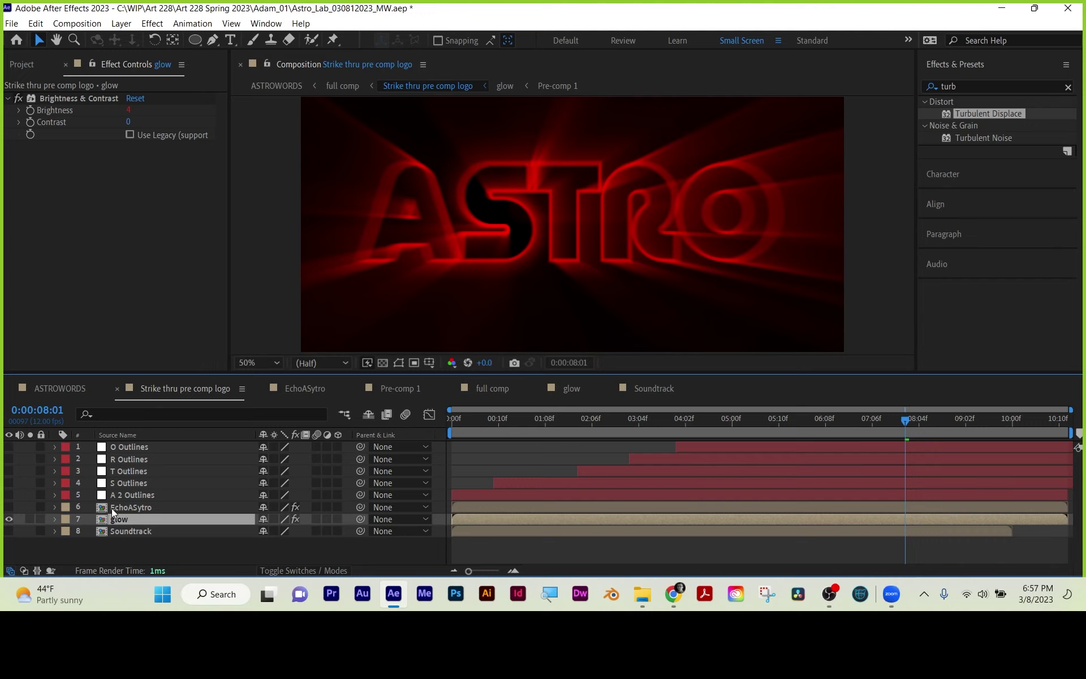
left_click(9, 507)
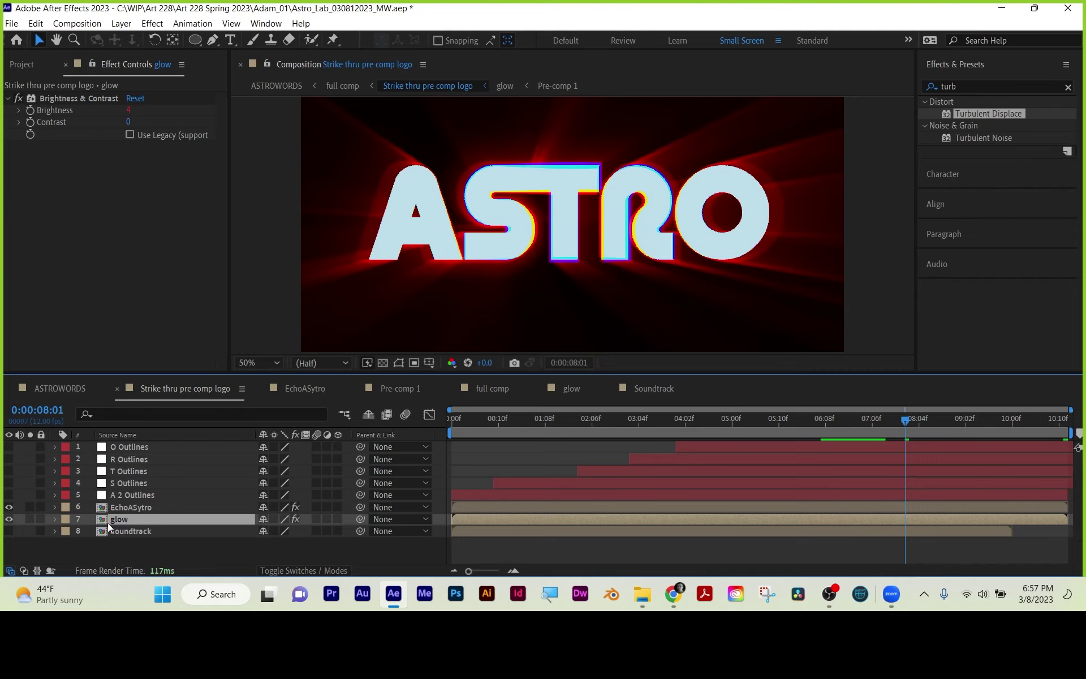
- With no layer selected, draw a straight horizontal Pen tool line across the whole ASTRO word as a new shape layer
left_click(111, 552)
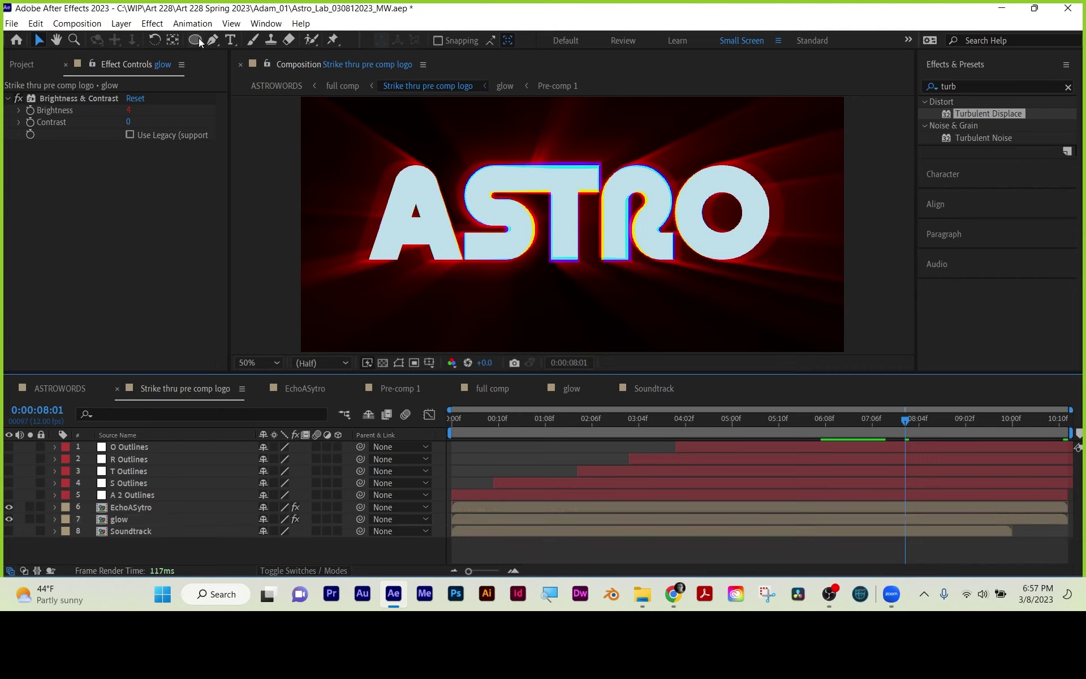
left_click(213, 39)
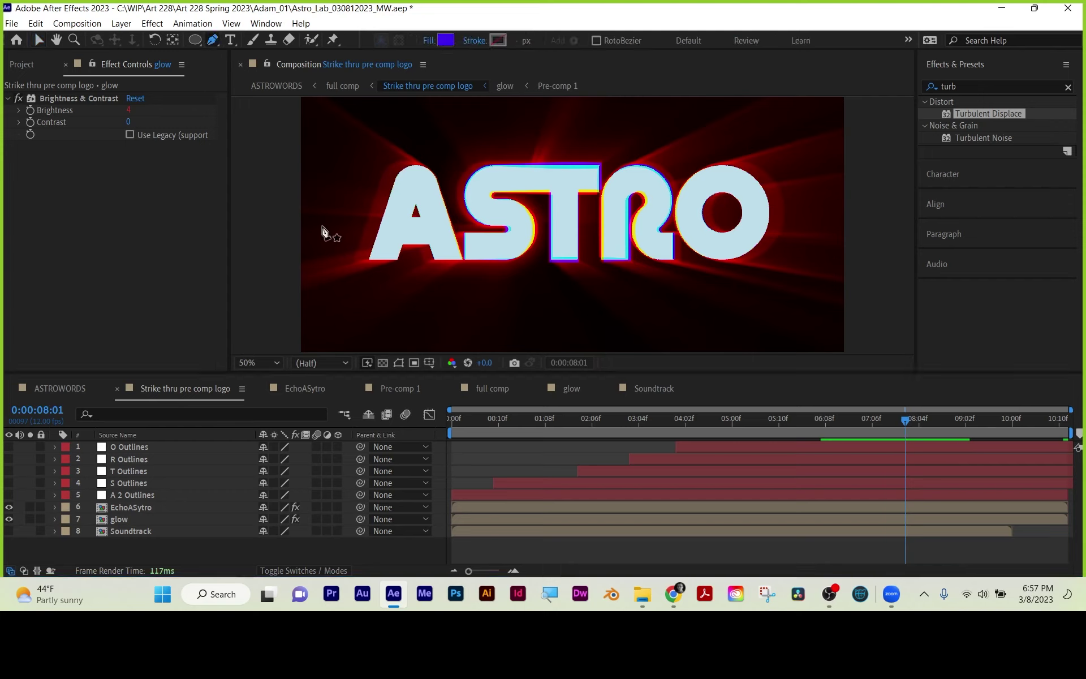
left_click(760, 232)
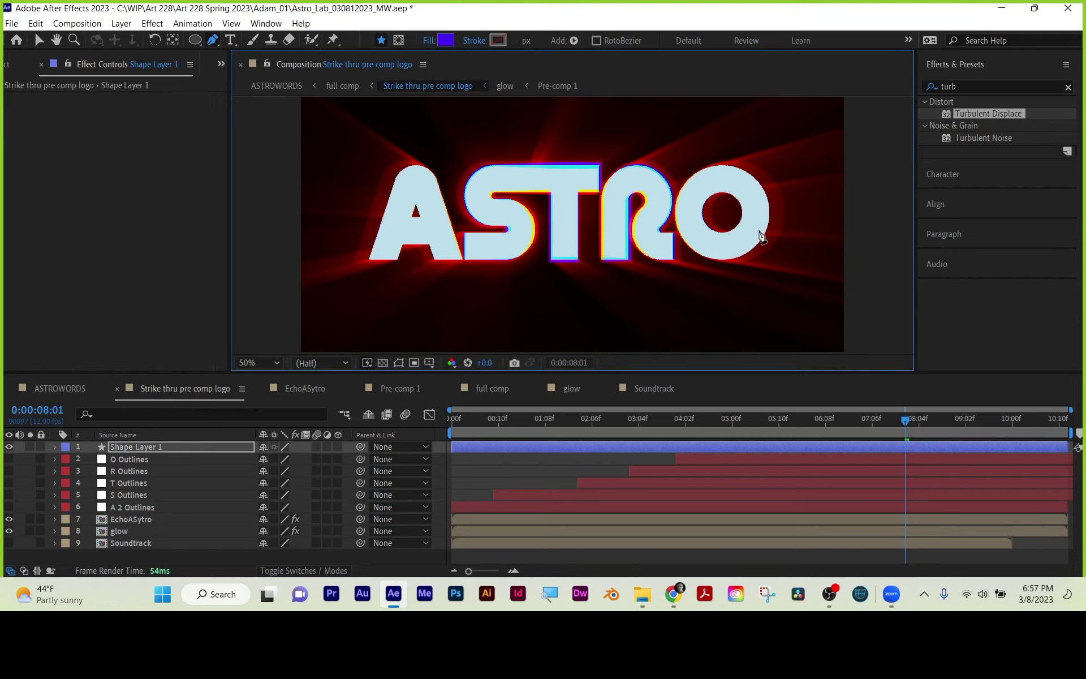
left_click(801, 224)
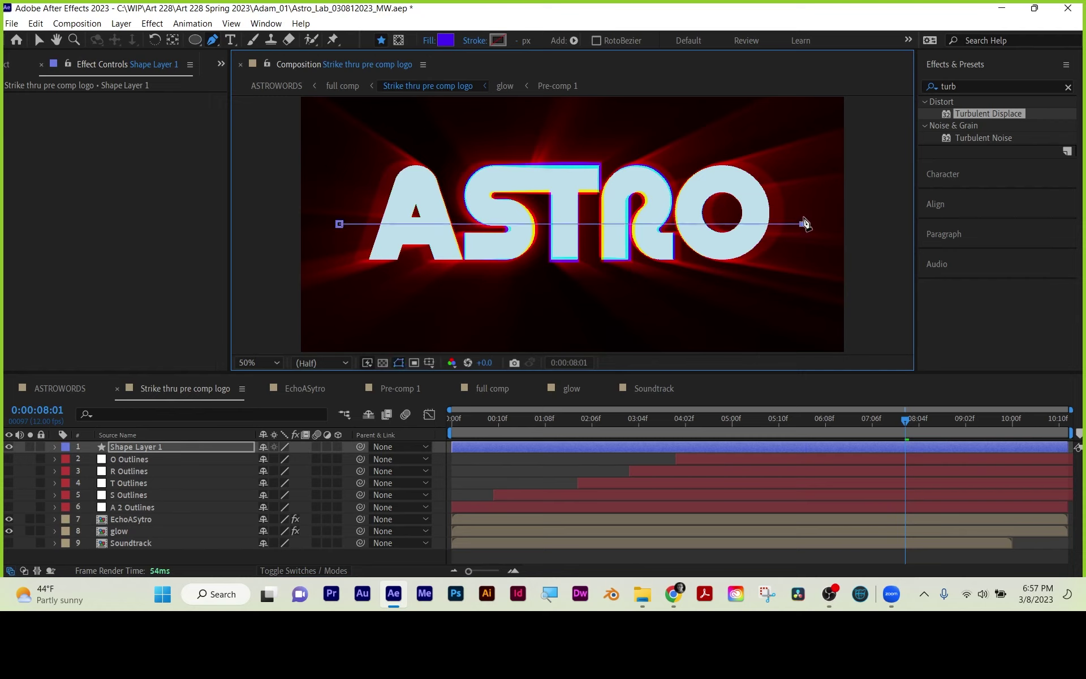
- Give the line no fill and a solid light blue stroke 29 px wide
left_click(434, 42)
left_click(450, 132)
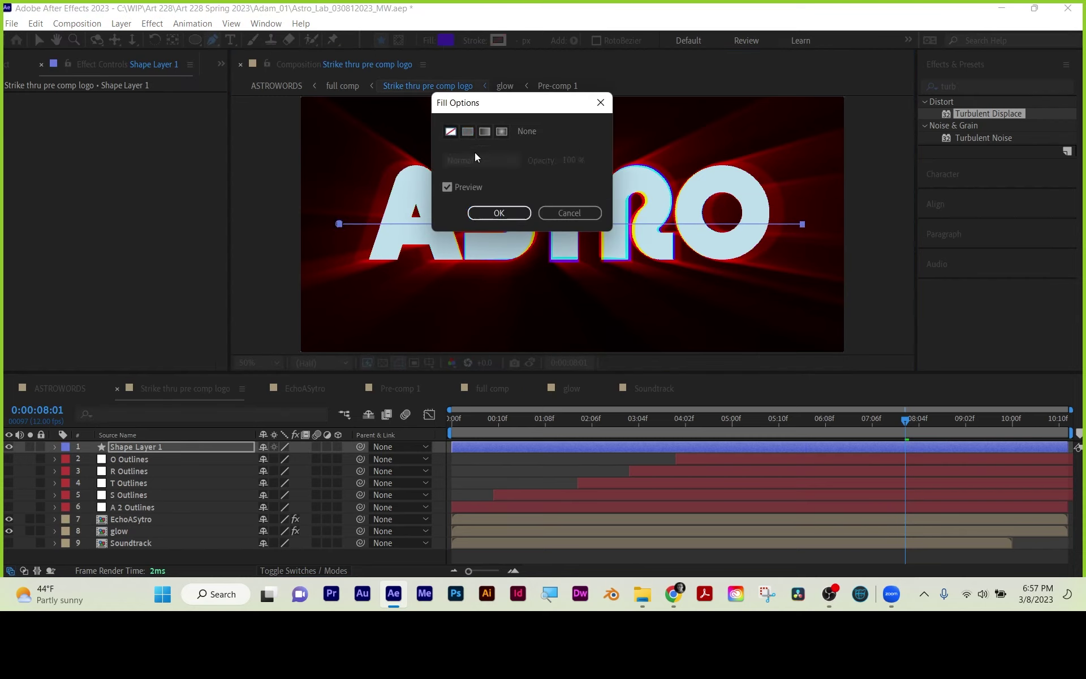
left_click(498, 214)
left_click(474, 41)
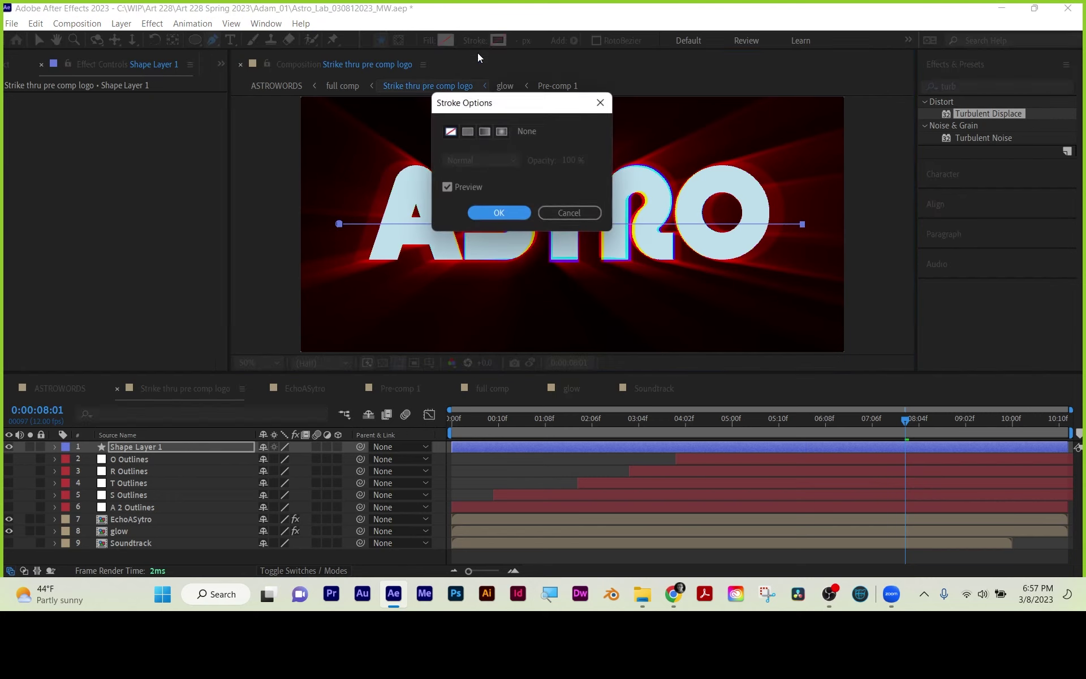
left_click(464, 132)
left_click(511, 213)
left_click_drag(517, 43, 484, 42)
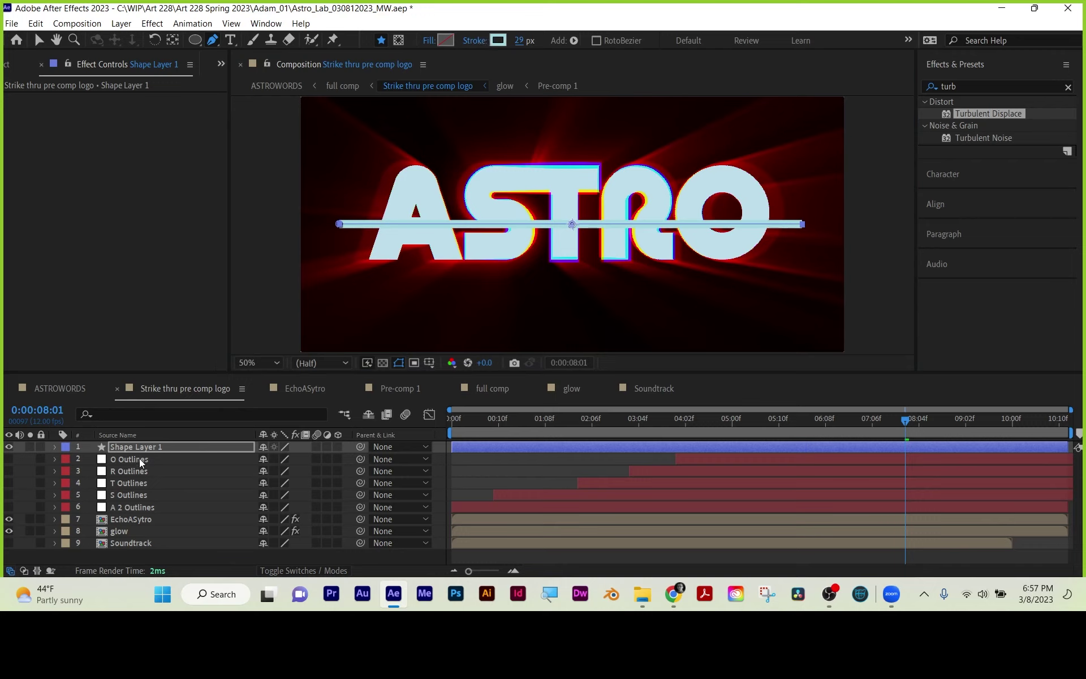
- Add Trim Paths to the horizontal line's shape layer
left_click(37, 42)
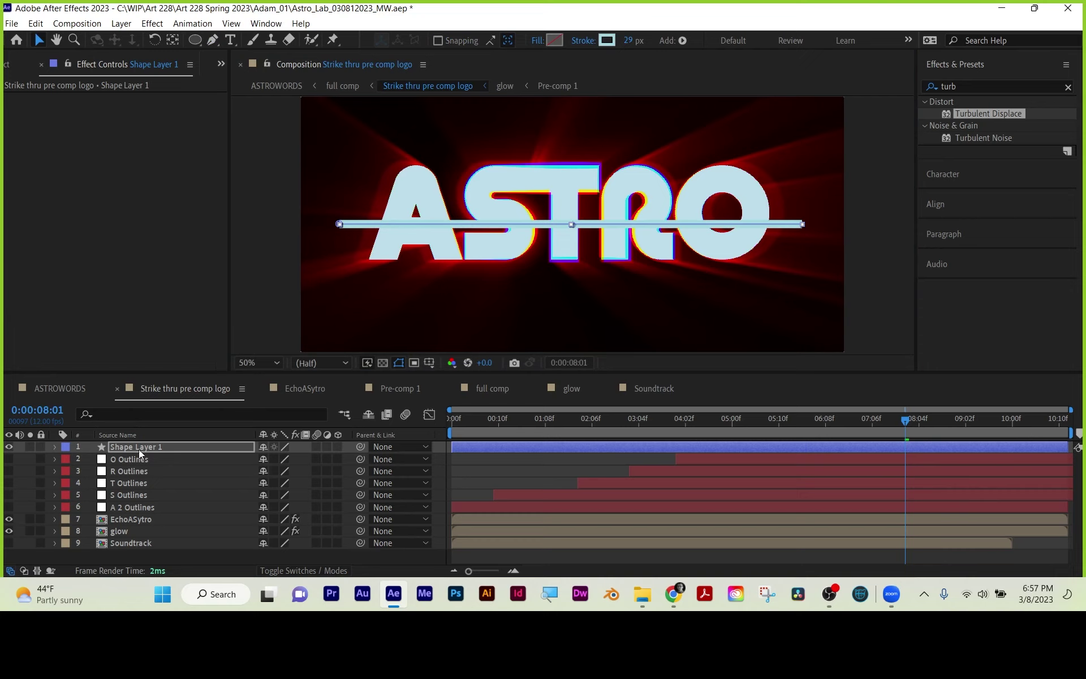
left_click(682, 43)
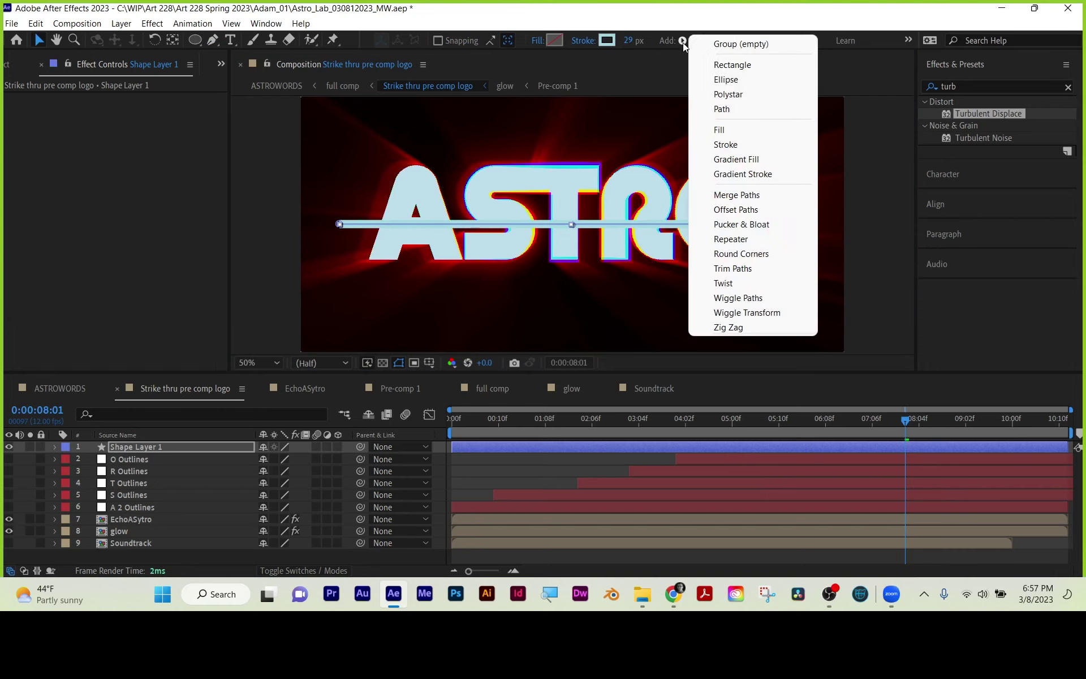
left_click(735, 273)
- Set the Trim Paths End value to 0% at 0:00:05:07 and start keyframing it
left_click_drag(662, 430, 766, 390)
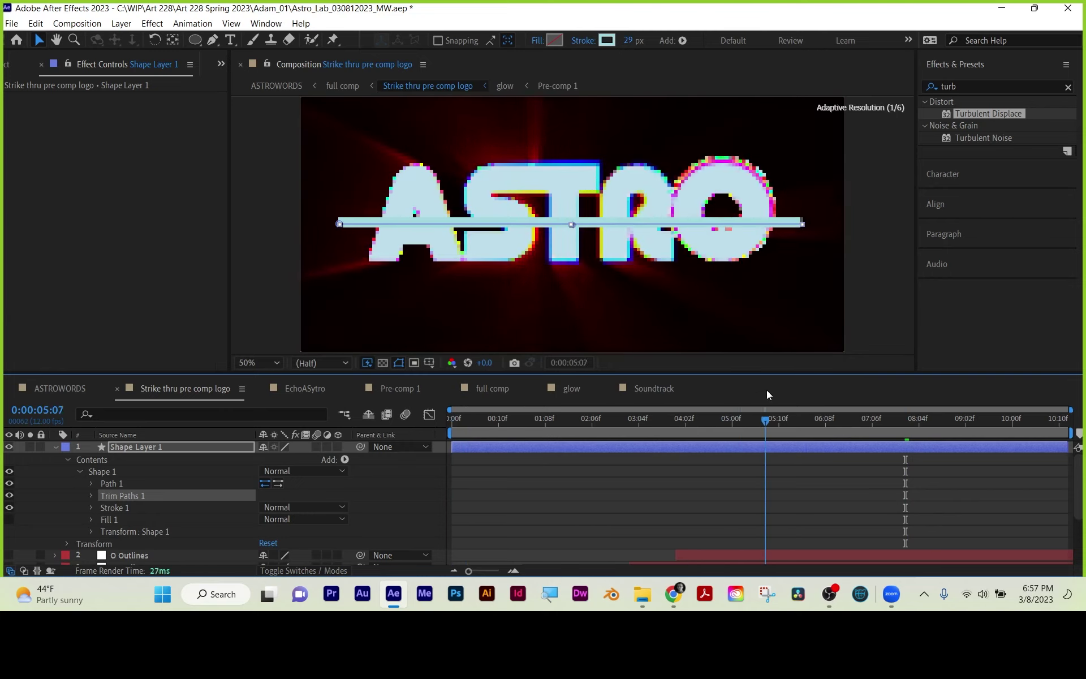
left_click(92, 496)
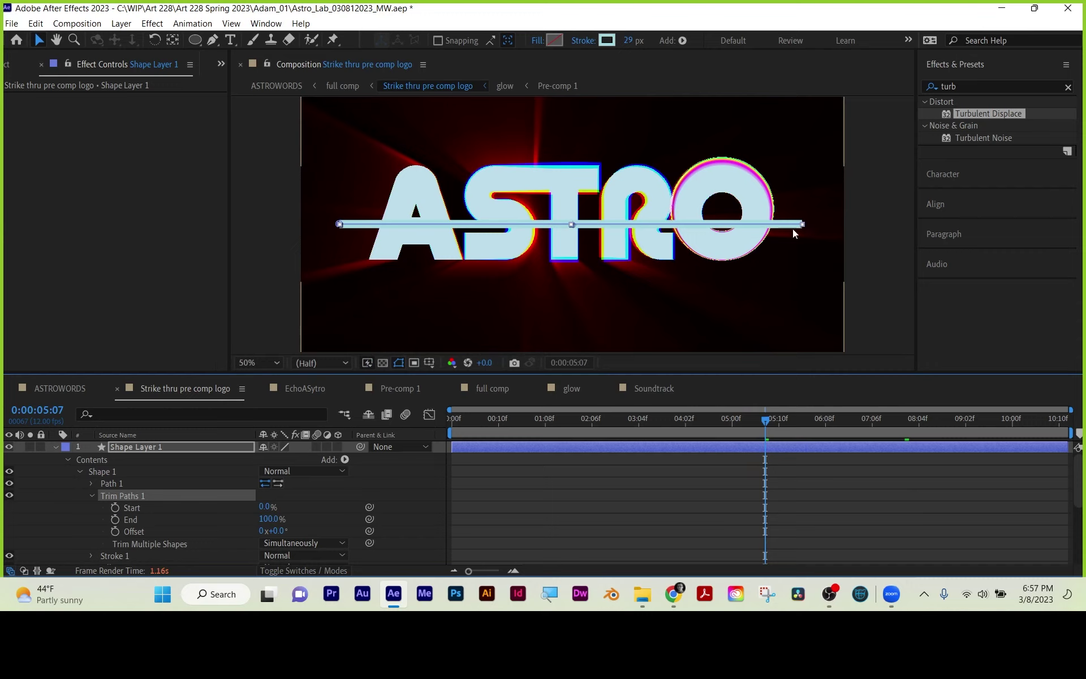
left_click_drag(276, 520, 3, 514)
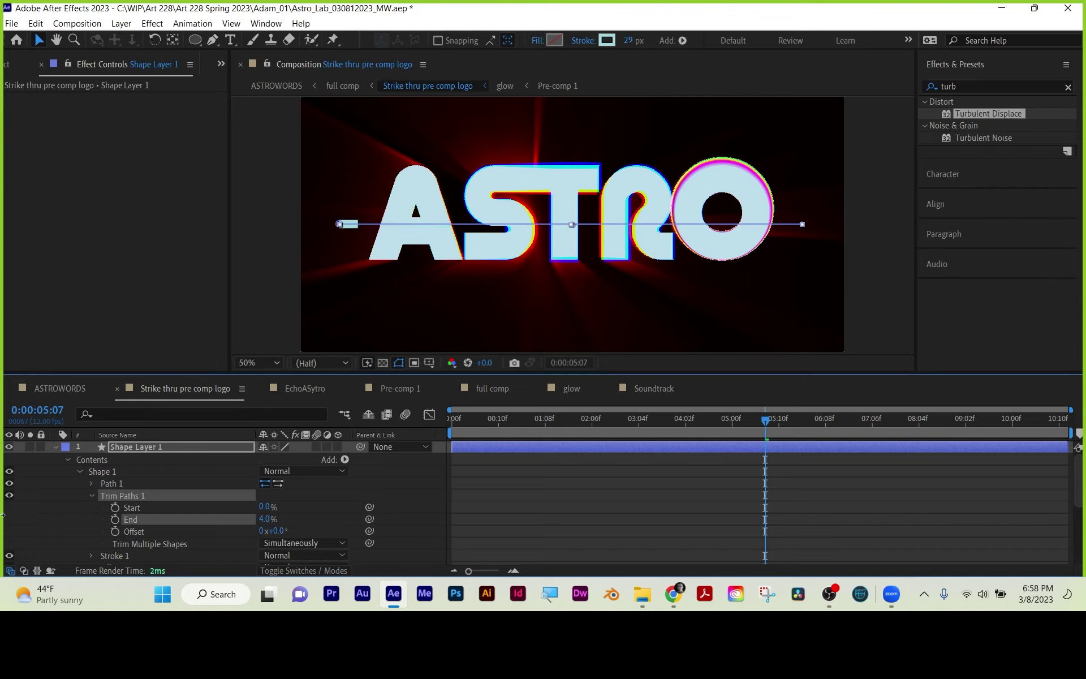
left_click_drag(264, 518, 88, 517)
left_click(116, 520)
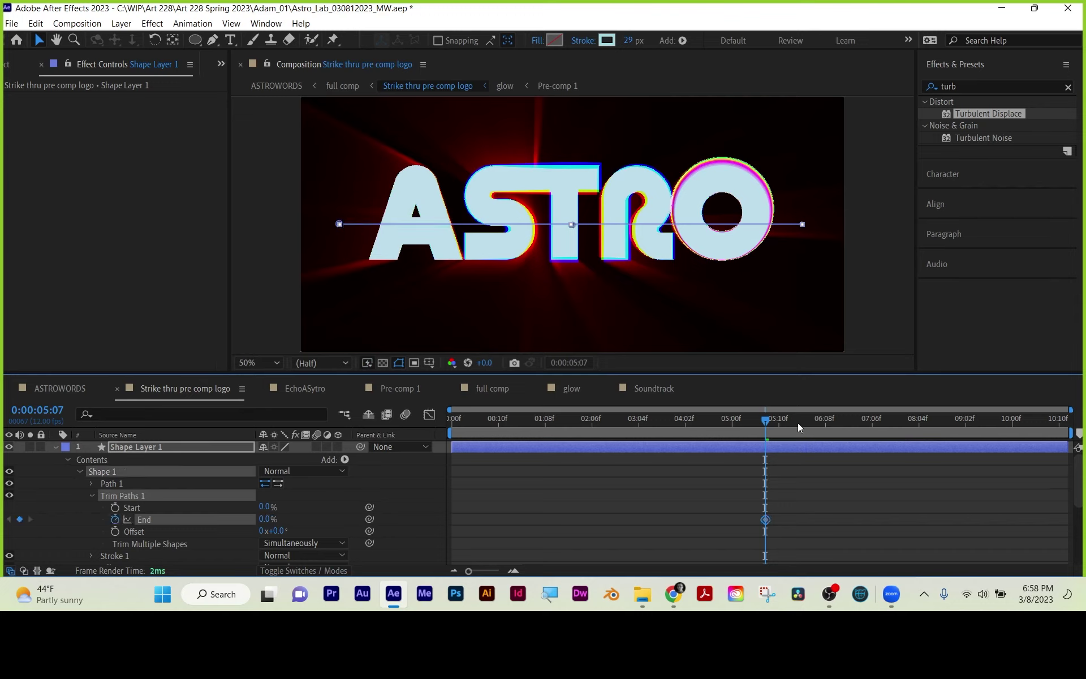
- Keyframe the Trim Paths End at 100% at 0:00:07:07 and scrub through the line's reveal to 0:00:07:11
left_click_drag(765, 419, 876, 421)
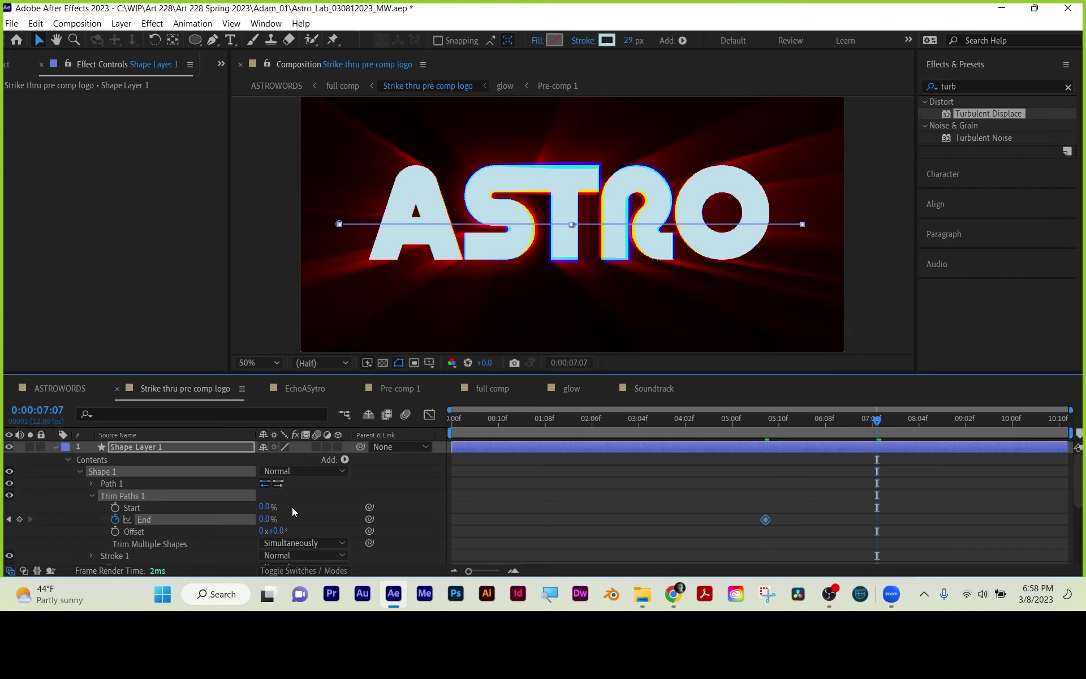
left_click_drag(265, 521, 739, 475)
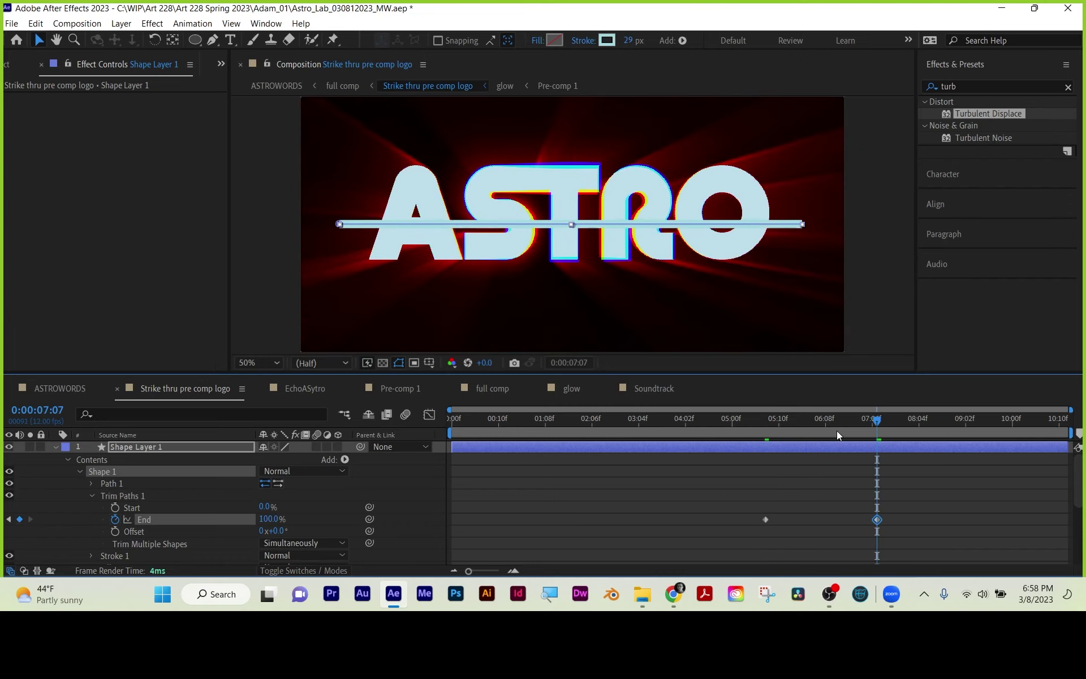
left_click_drag(836, 434, 729, 436)
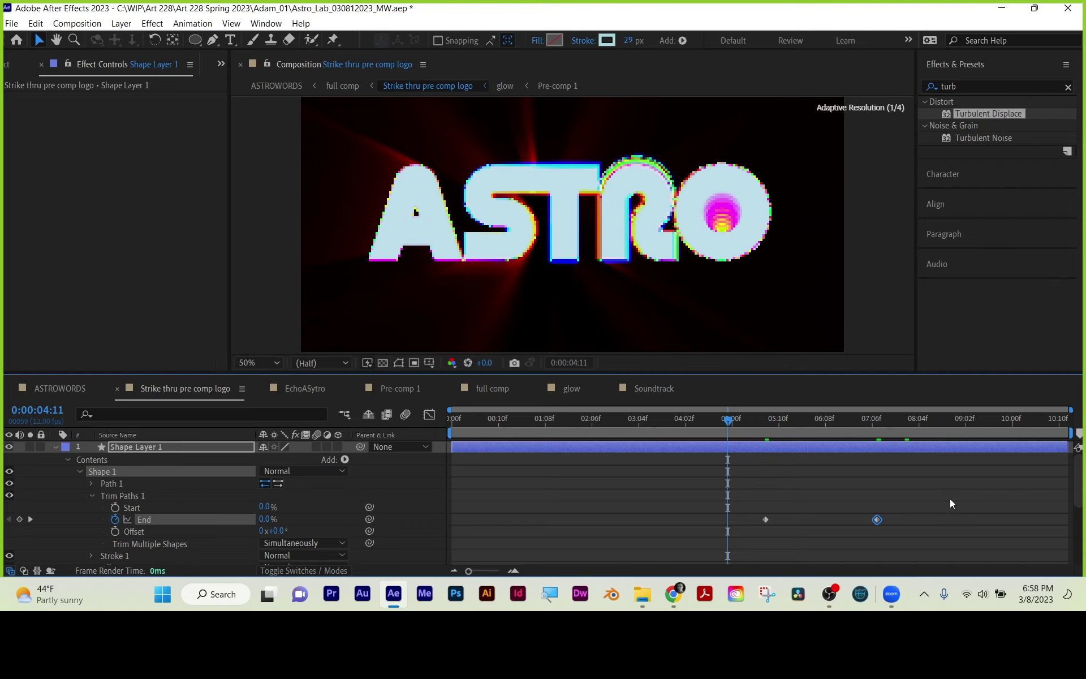
left_click(823, 495)
left_click(752, 423)
key("h")
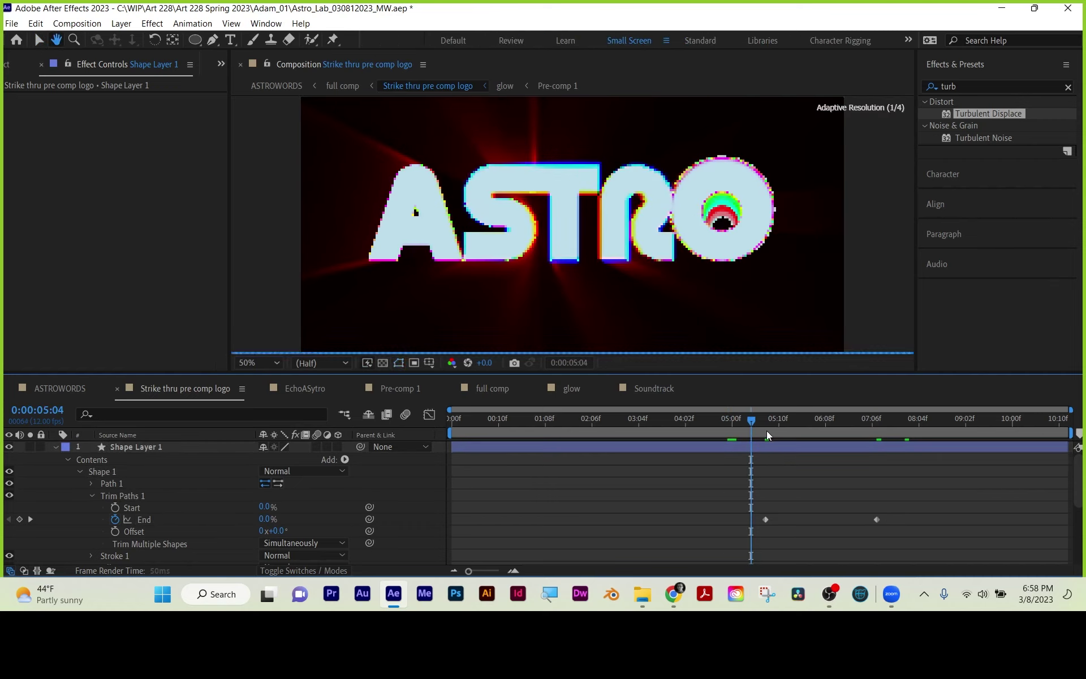
left_click_drag(755, 423, 895, 419)
- Apply Easy Ease to both Trim Paths End keyframes of the line
left_click_drag(913, 519, 761, 531)
right_click(776, 515)
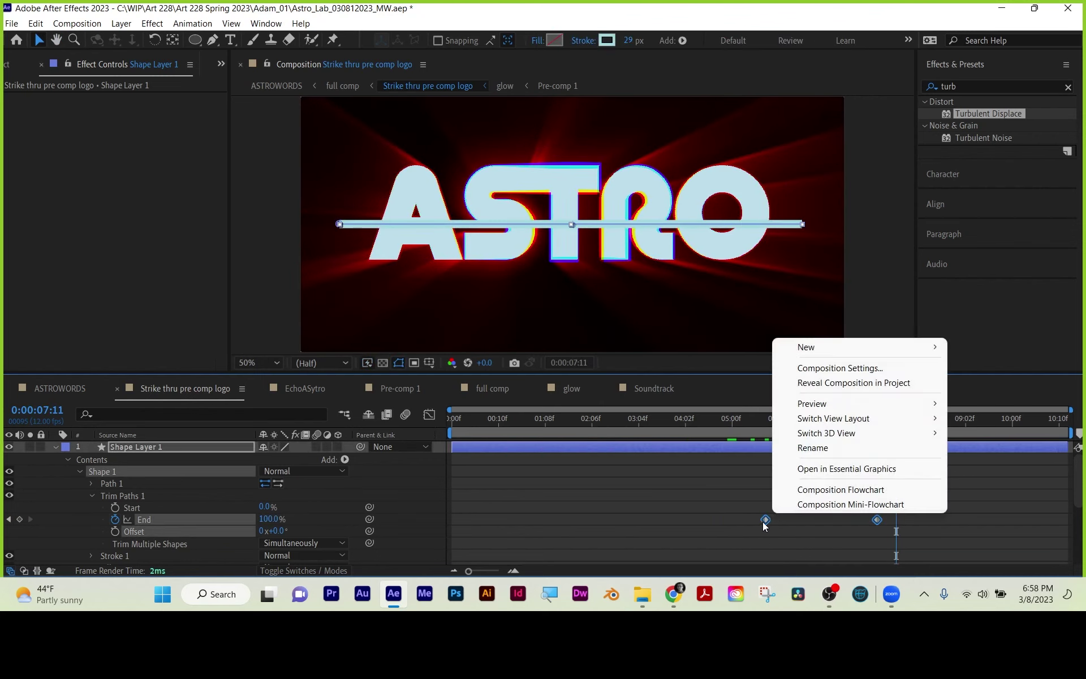
right_click(763, 520)
mouse_move(811, 510)
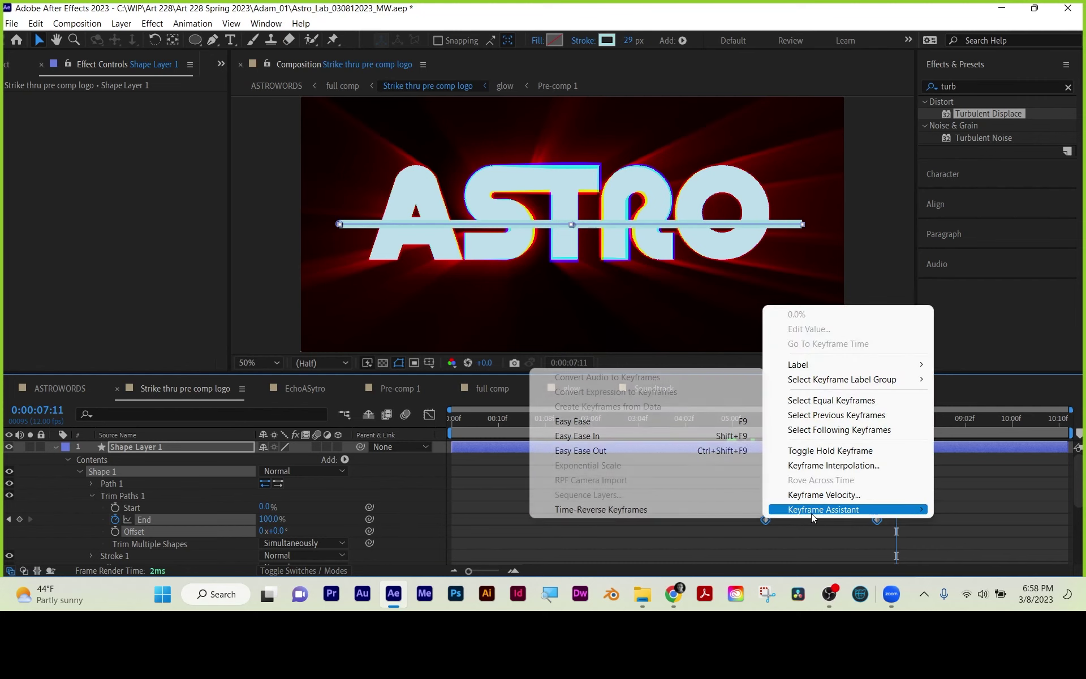
left_click(623, 428)
- Lengthen the ease into the last End keyframe in the speed graph so the line's reveal peaks early and slows gradually
left_click(429, 414)
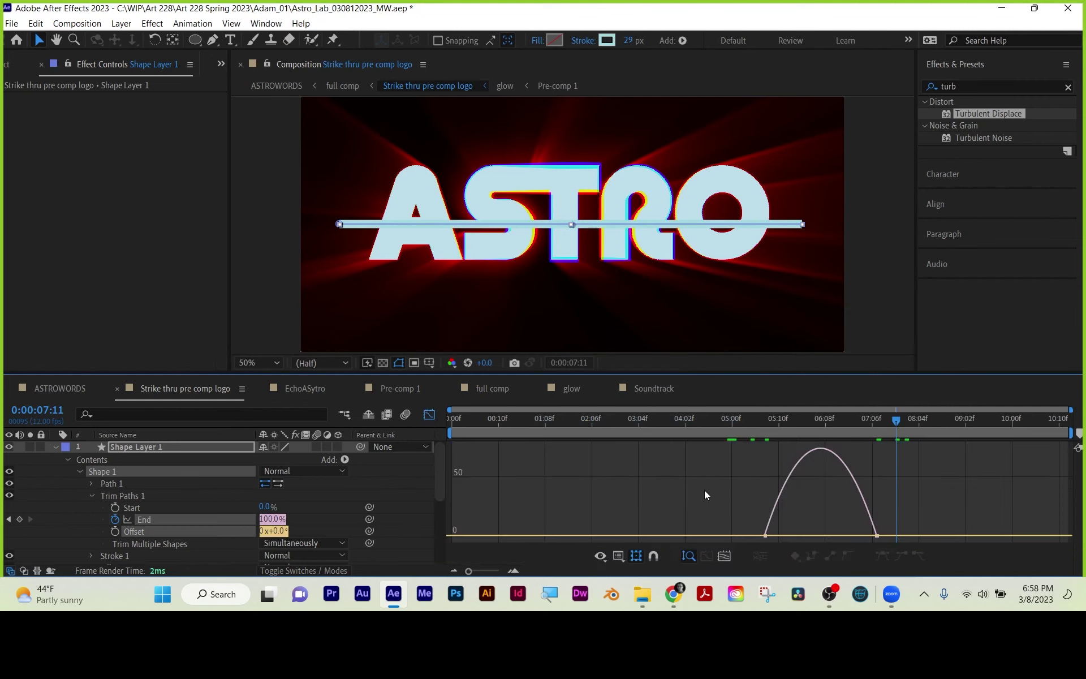
left_click(877, 536)
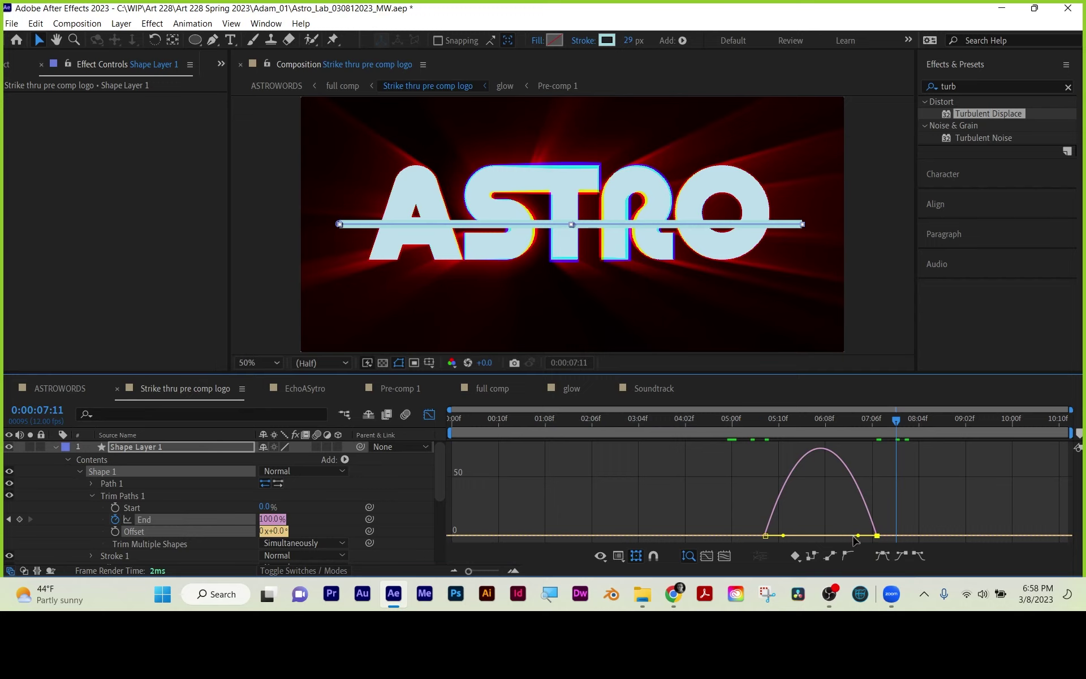
left_click_drag(857, 538, 803, 534)
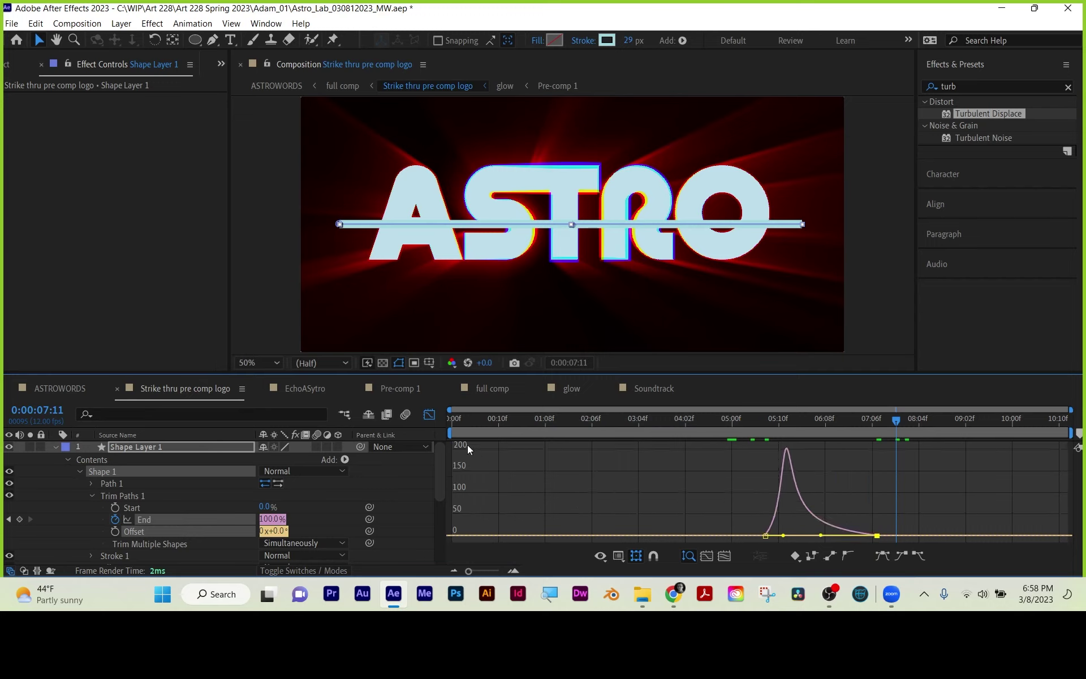
left_click(428, 415)
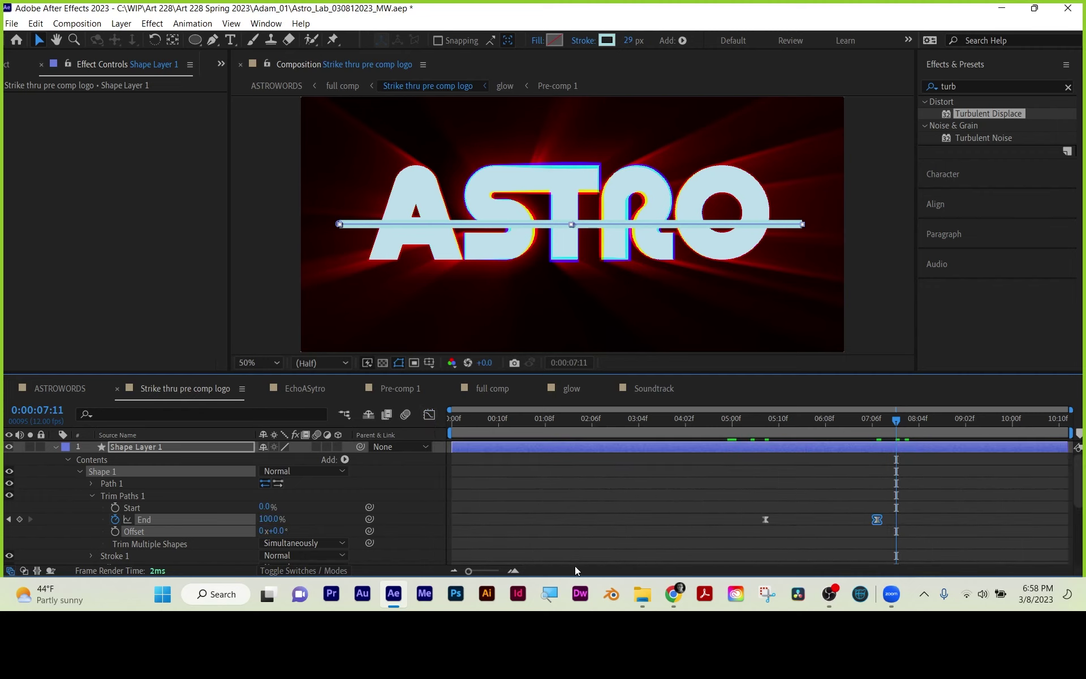
- Copy the line's shape layer to the top of the glow composition and review its keyframes, moving the time to 0:00:08:00
left_click(55, 446)
left_click(125, 445)
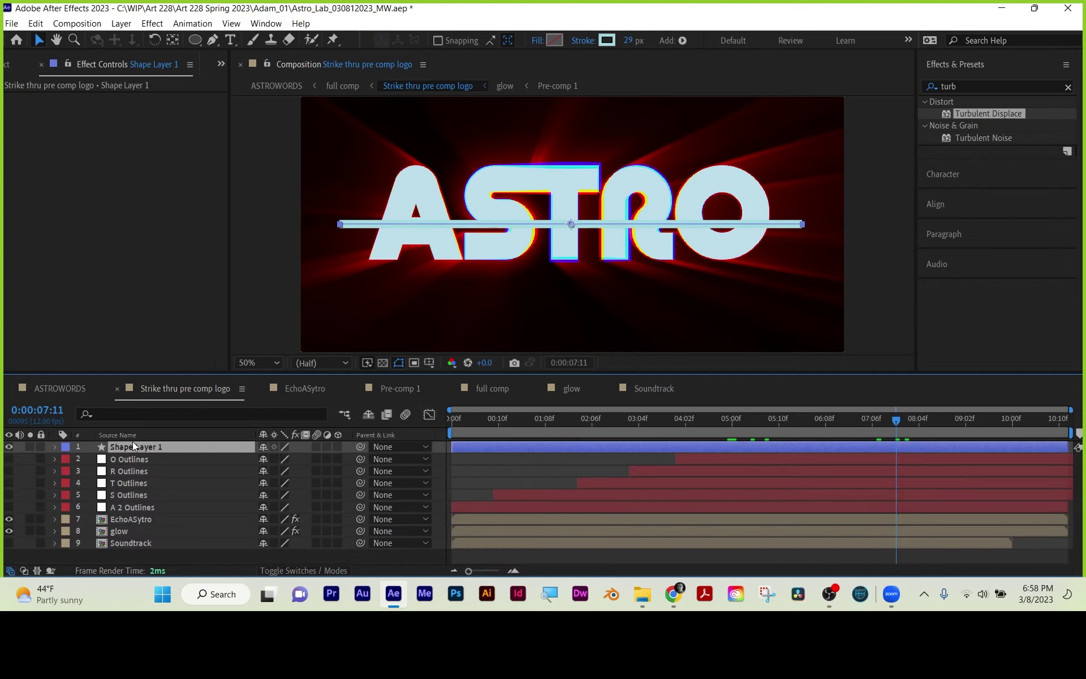
double_click(120, 531)
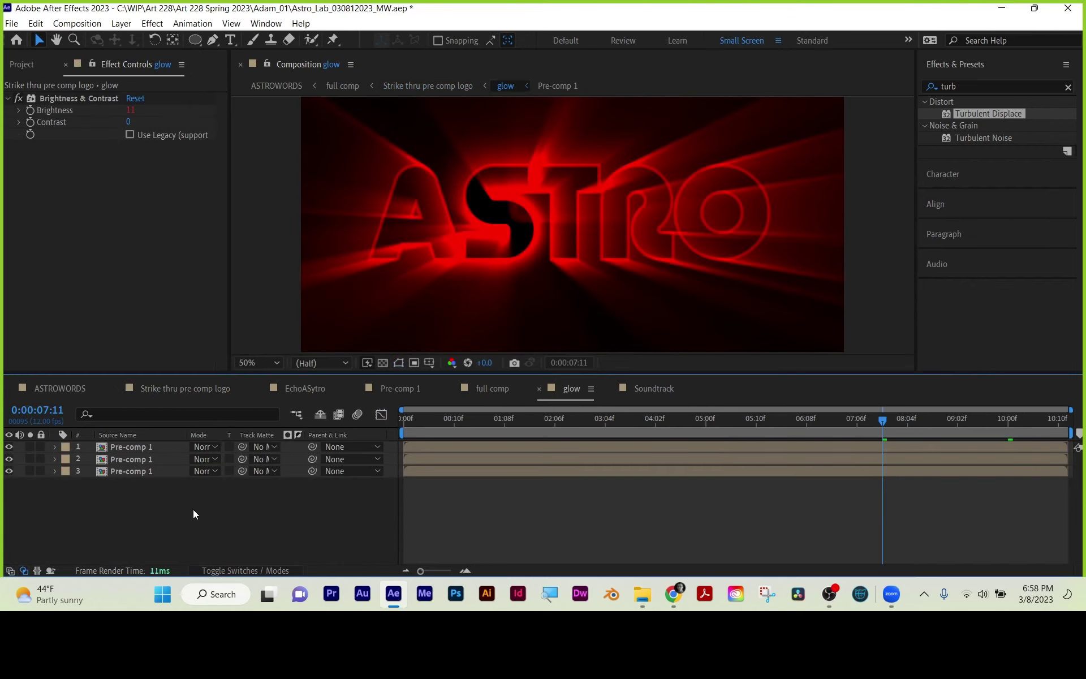
key("ctrl+v")
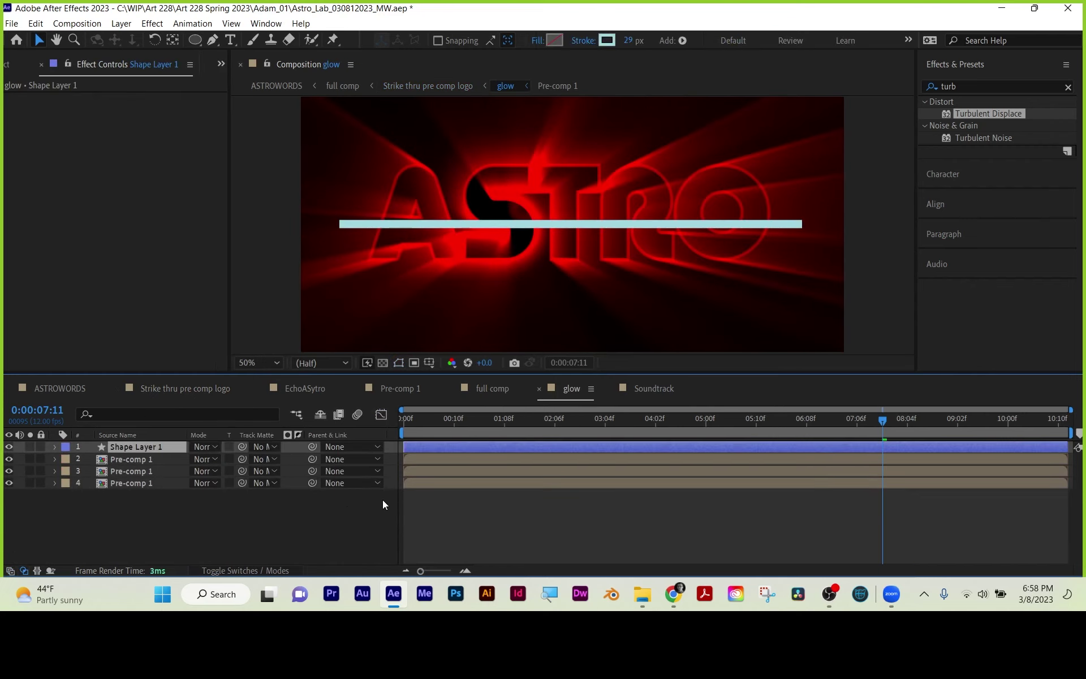
key("u")
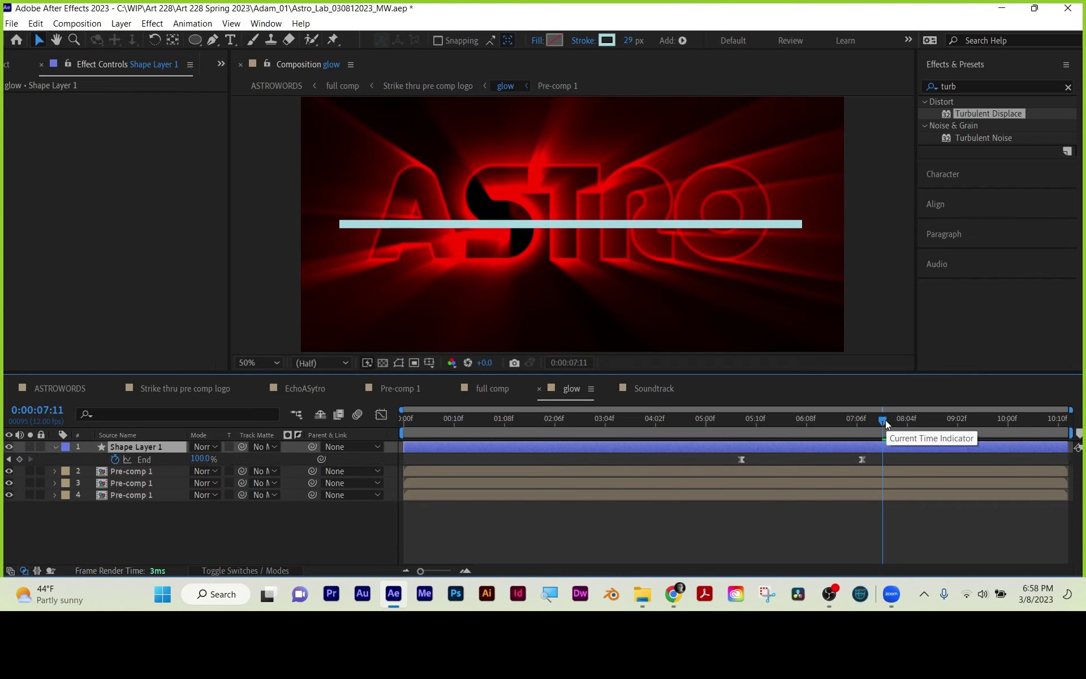
mouse_move(885, 420)
left_mouse_down()
mouse_move(697, 433)
mouse_move(890, 423)
left_mouse_up()
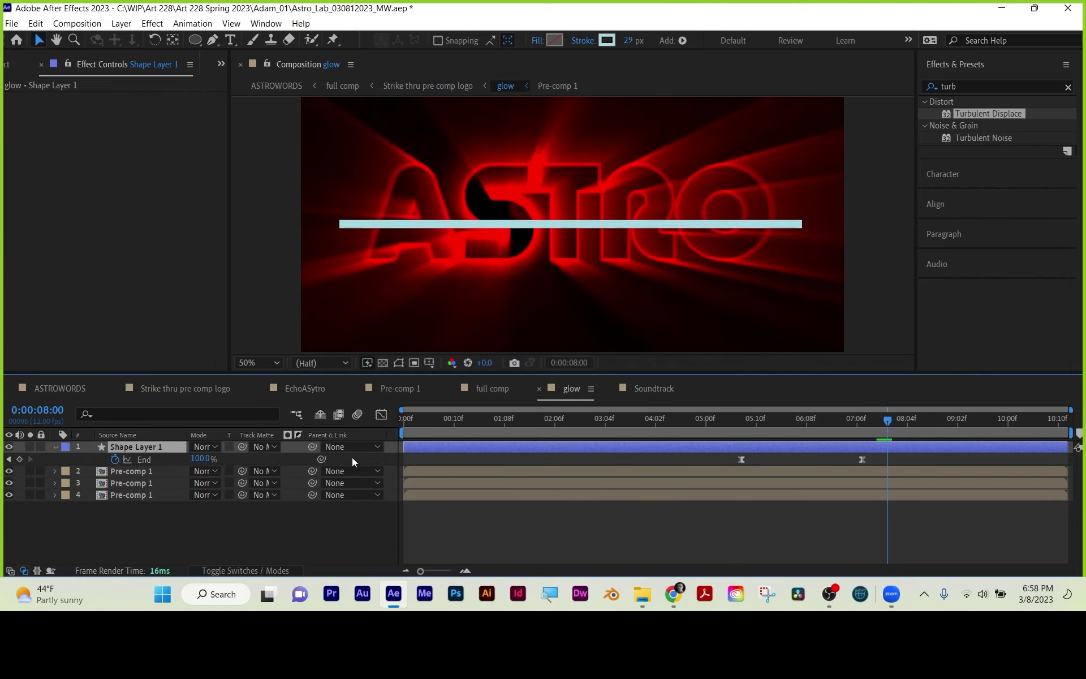
- Look through the open compositions to see which ones hold the strike-through shape layer and the letter outlines
double_click(131, 471)
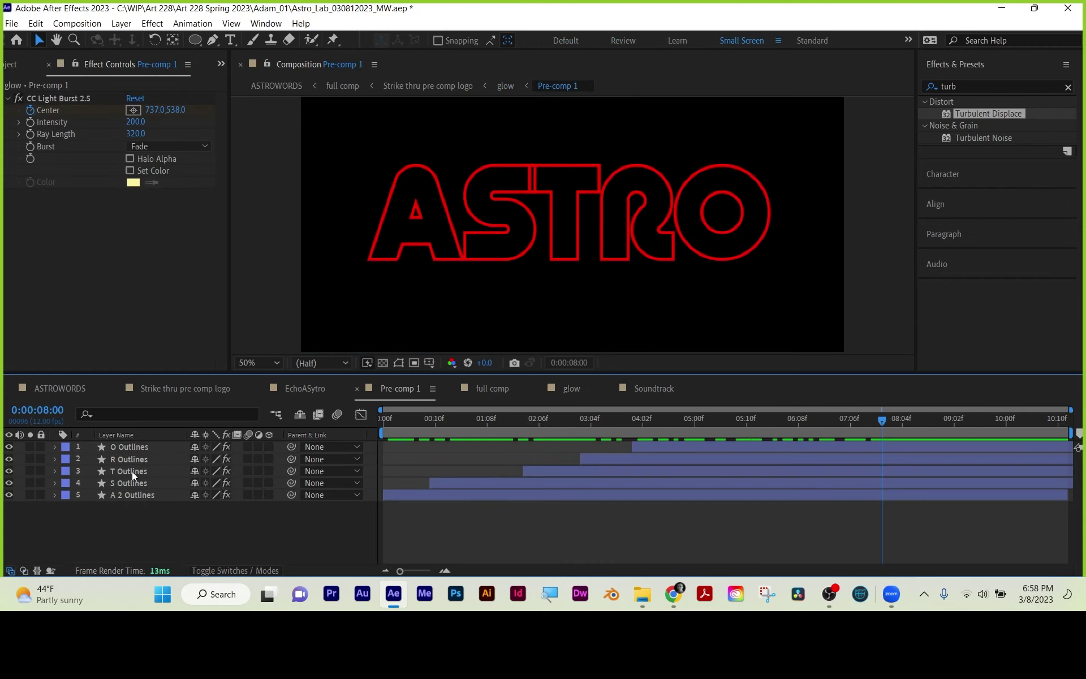
left_click(131, 471)
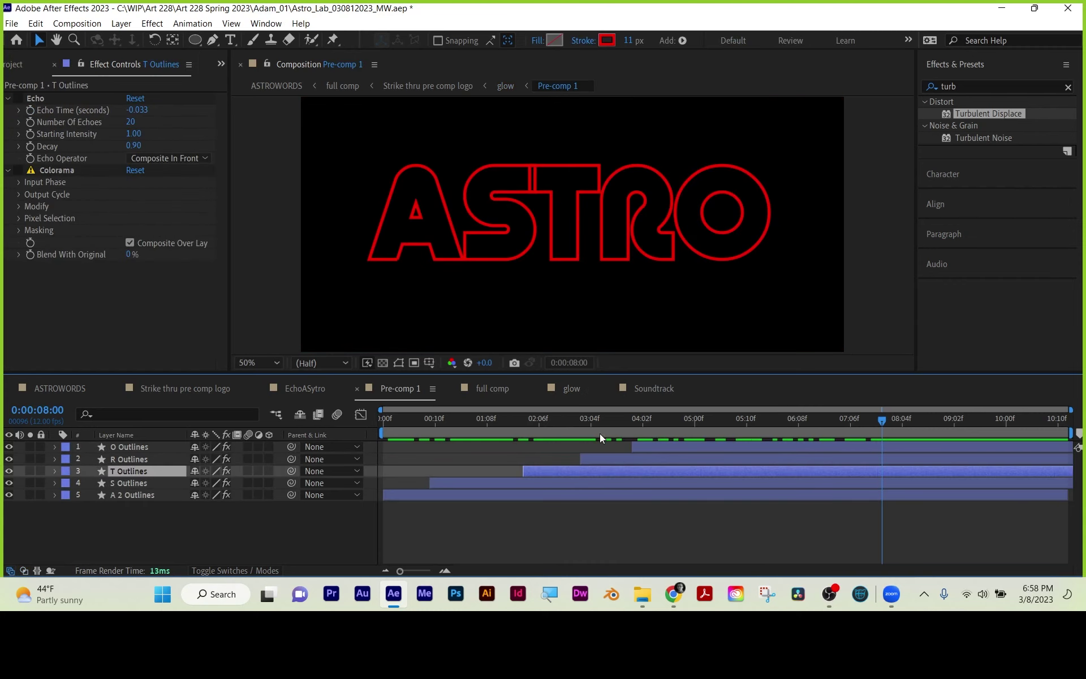
left_click(314, 388)
left_click(214, 389)
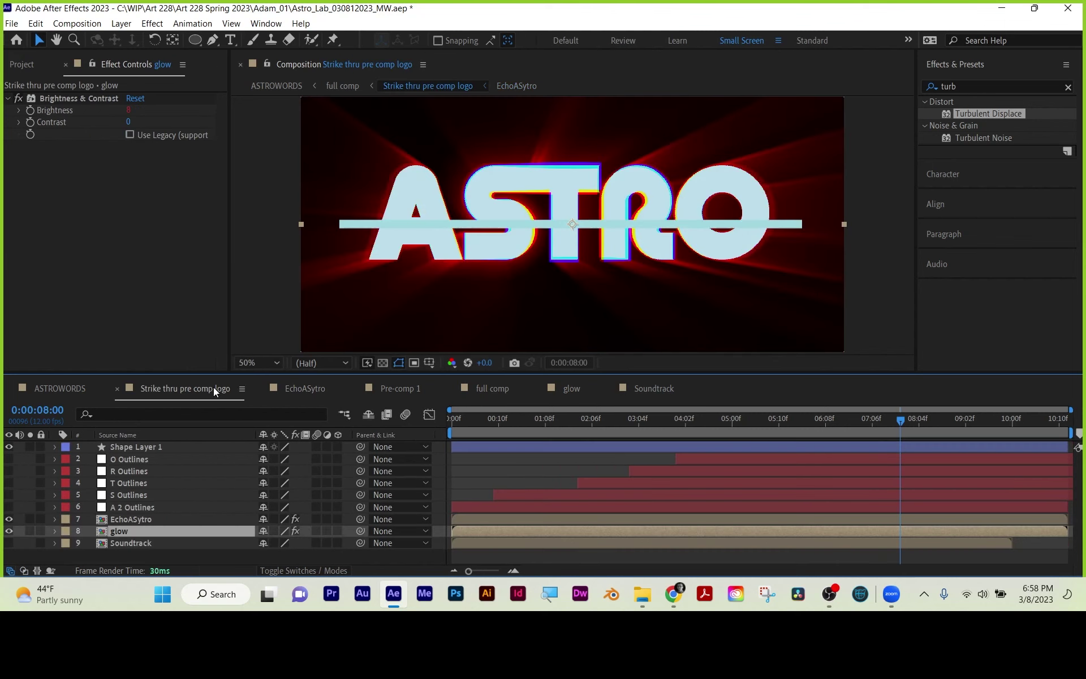
left_click(134, 447)
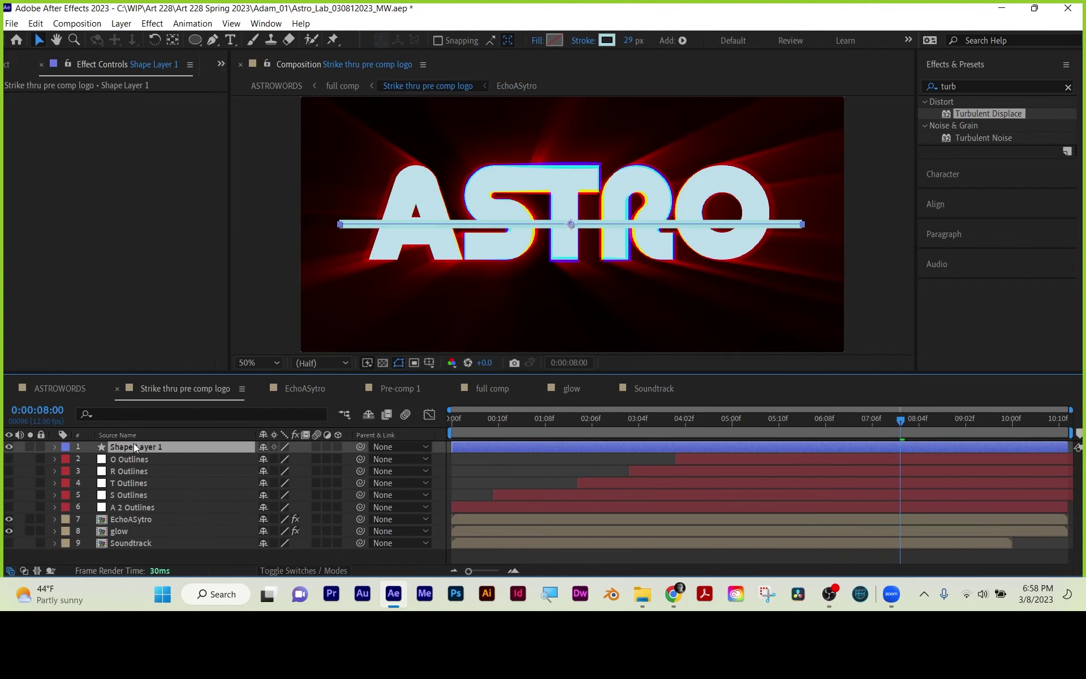
left_click(62, 388)
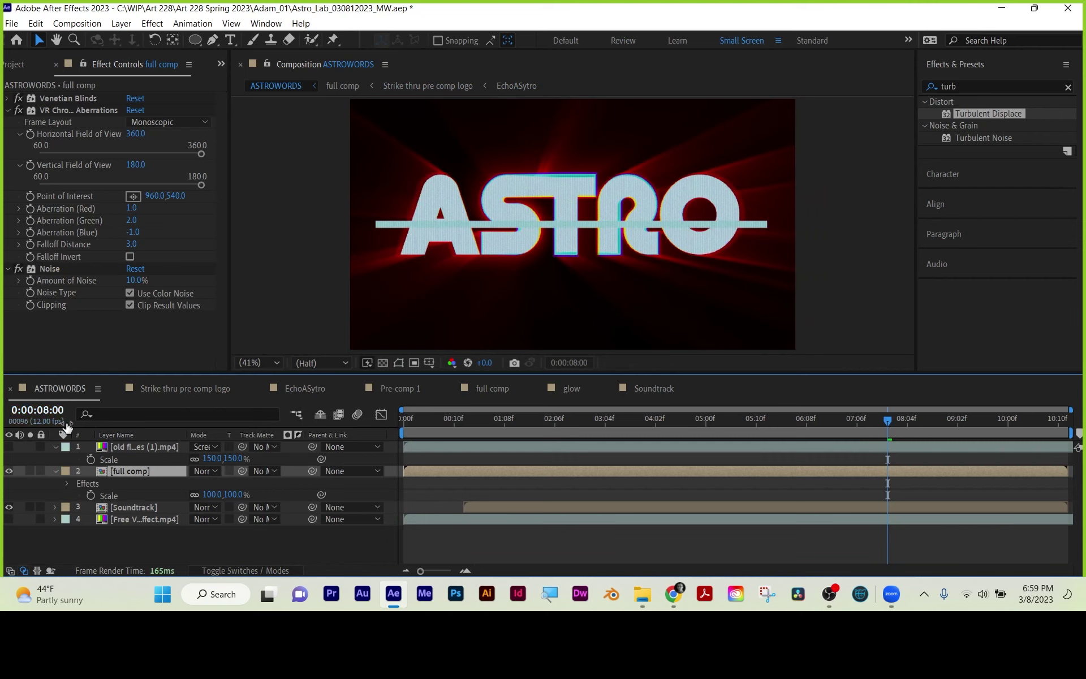
left_click(155, 389)
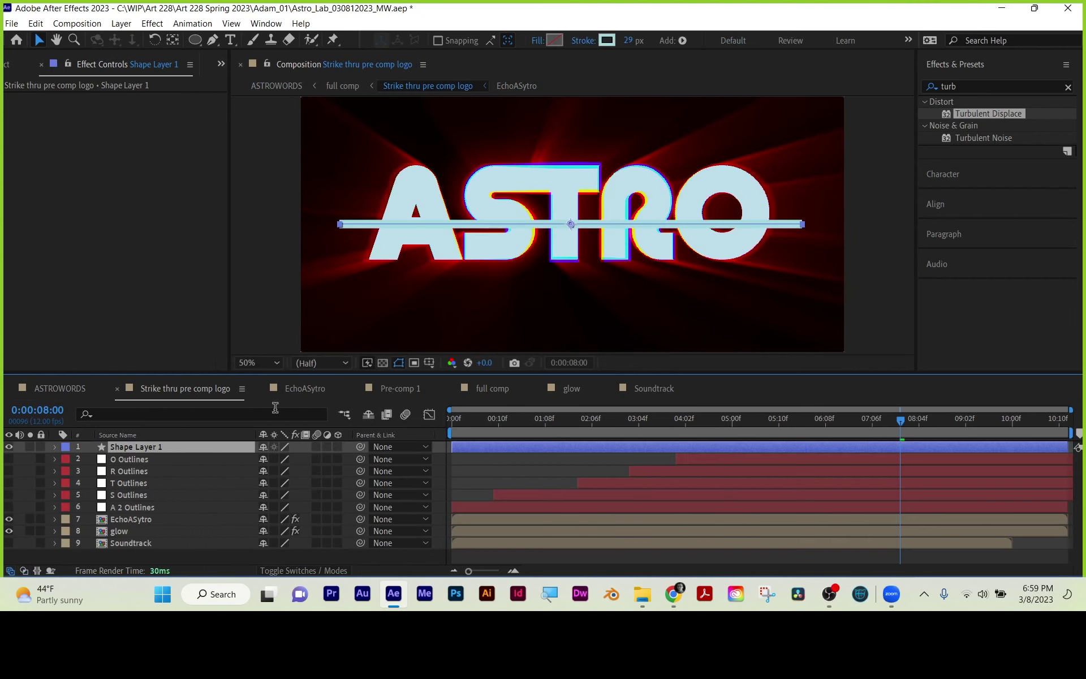
left_click(293, 390)
left_click(397, 388)
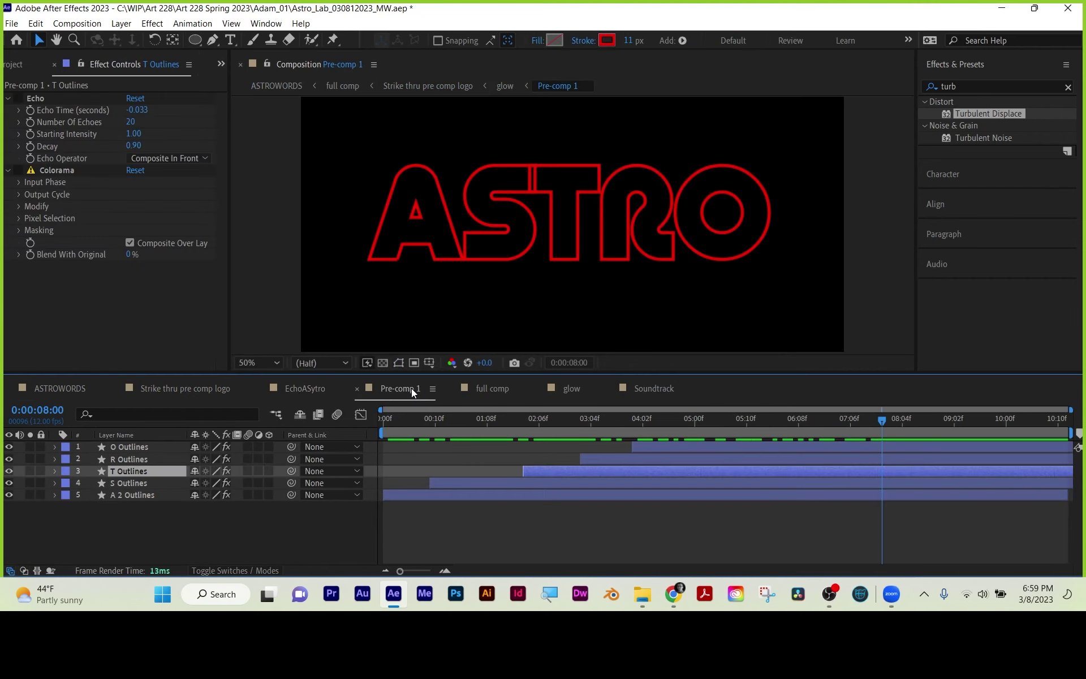
left_click(479, 388)
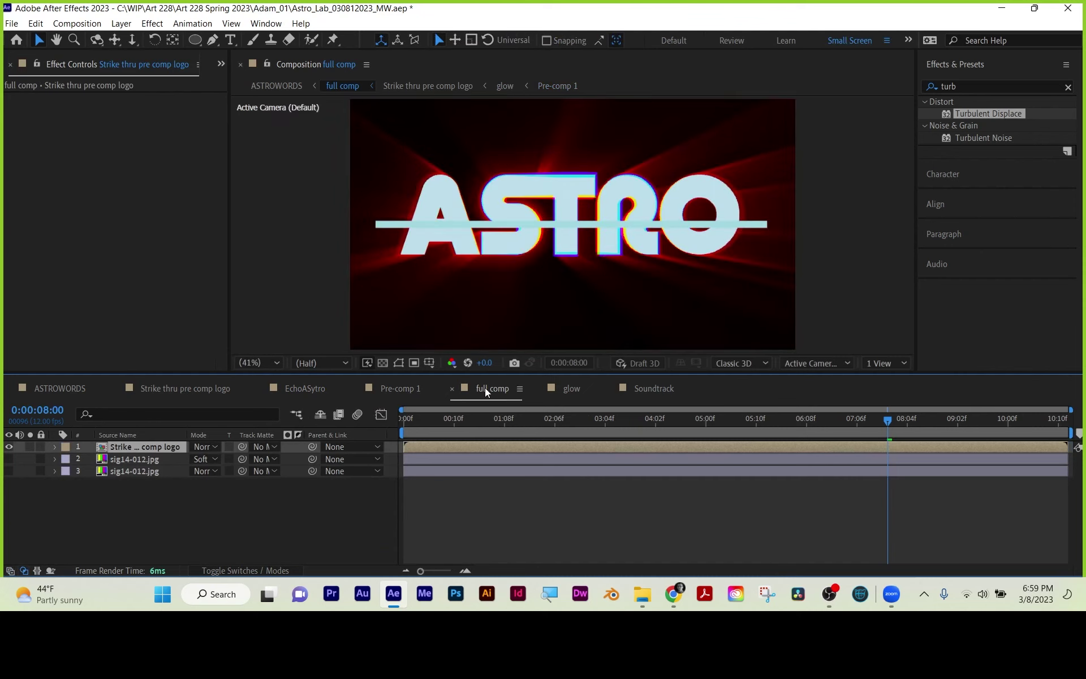
- Cut Shape Layer 1 from the glow comp and paste it into Pre-comp 1 above all the letter outline layers
left_click(571, 388)
left_click(140, 447)
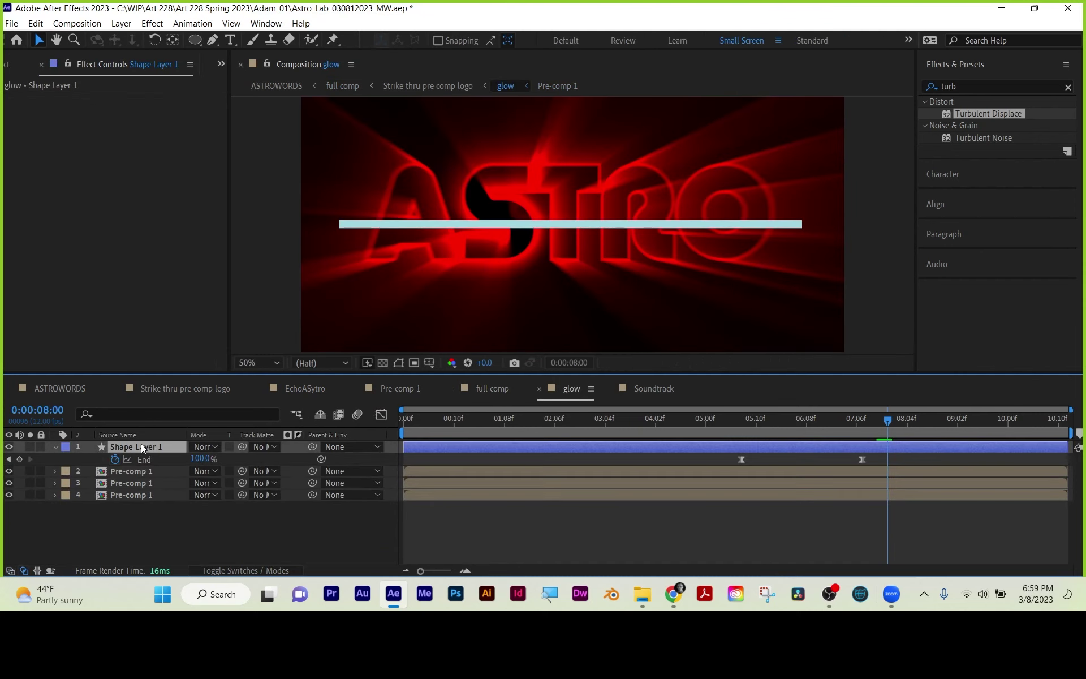
key("Delete")
double_click(135, 447)
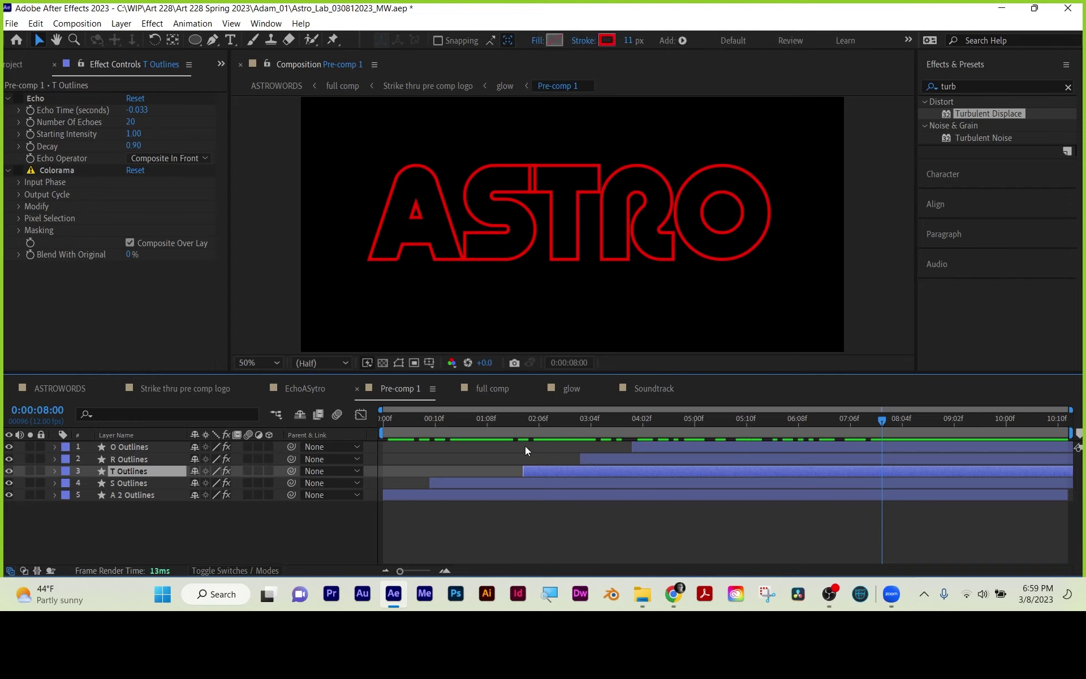
key("ctrl+v")
left_click_drag(579, 414, 923, 426)
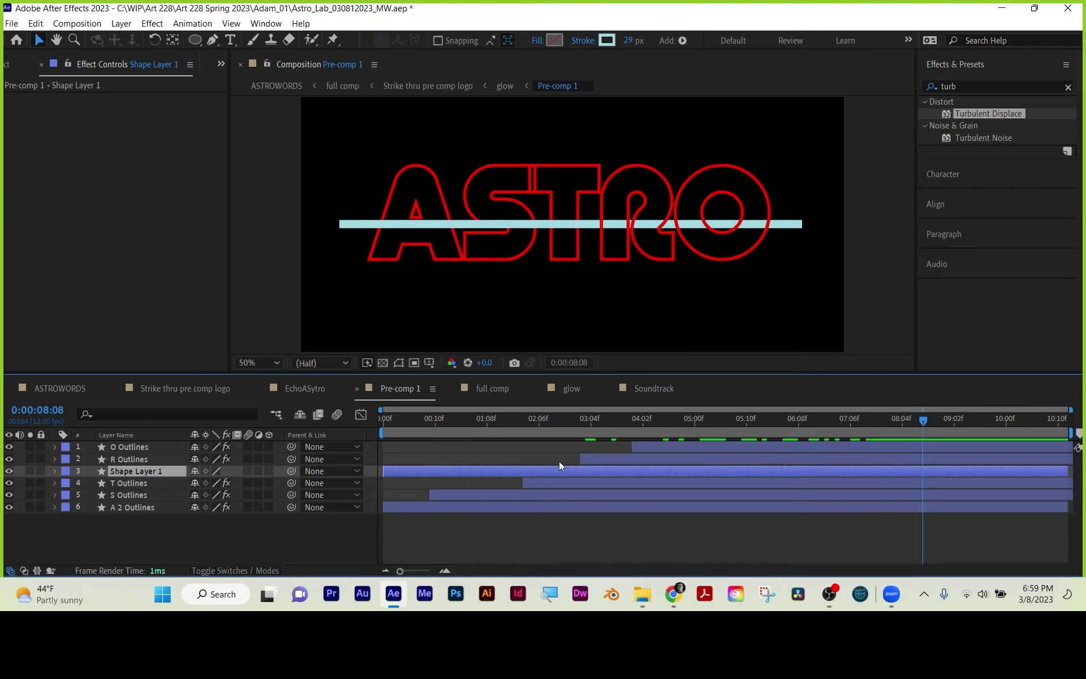
left_click_drag(127, 467, 131, 447)
- Pre-compose the five letter outline layers as "Letetrs to strike thru", moving all attributes into the new composition
left_click(129, 456)
left_click(131, 505, "shift")
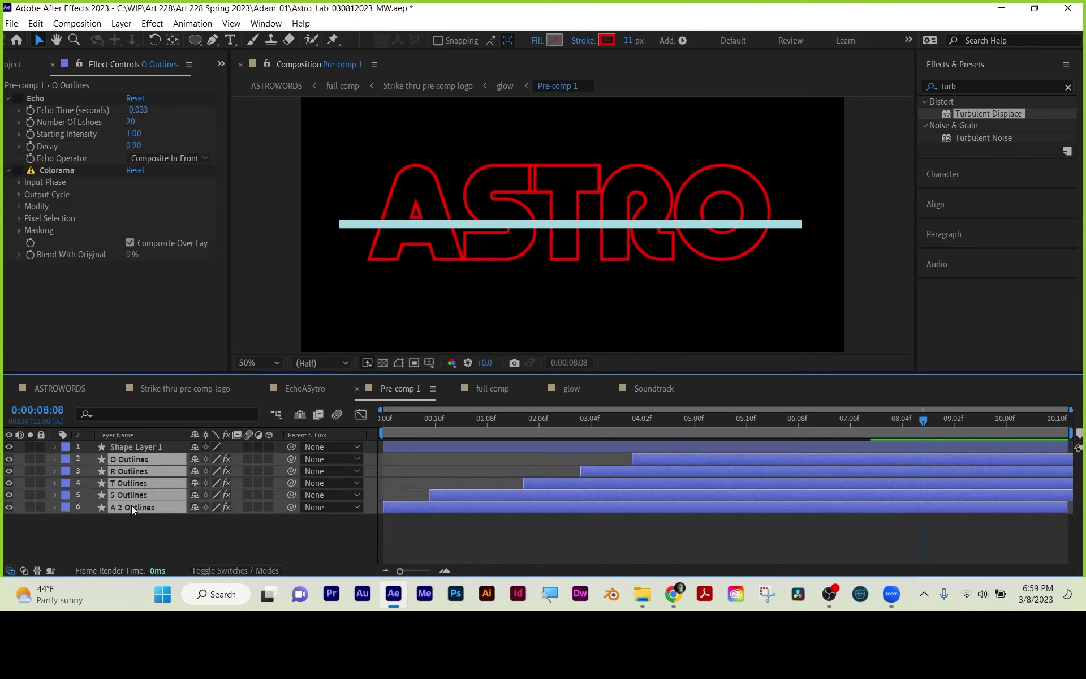
right_click(131, 505)
left_click(182, 417)
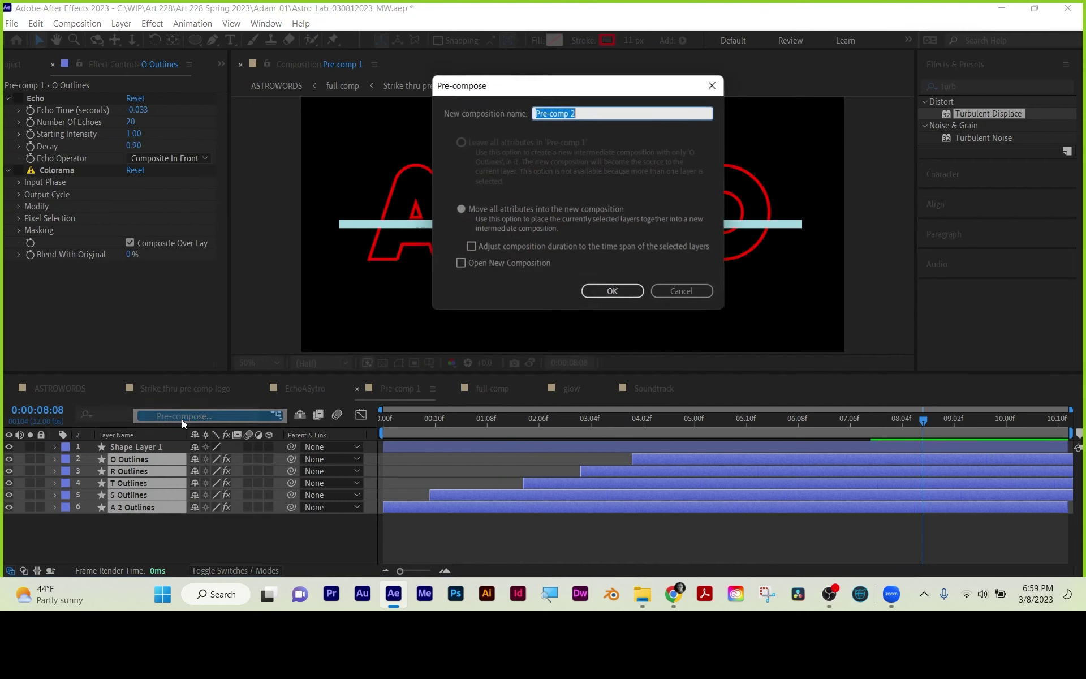
type("Letetrs ")
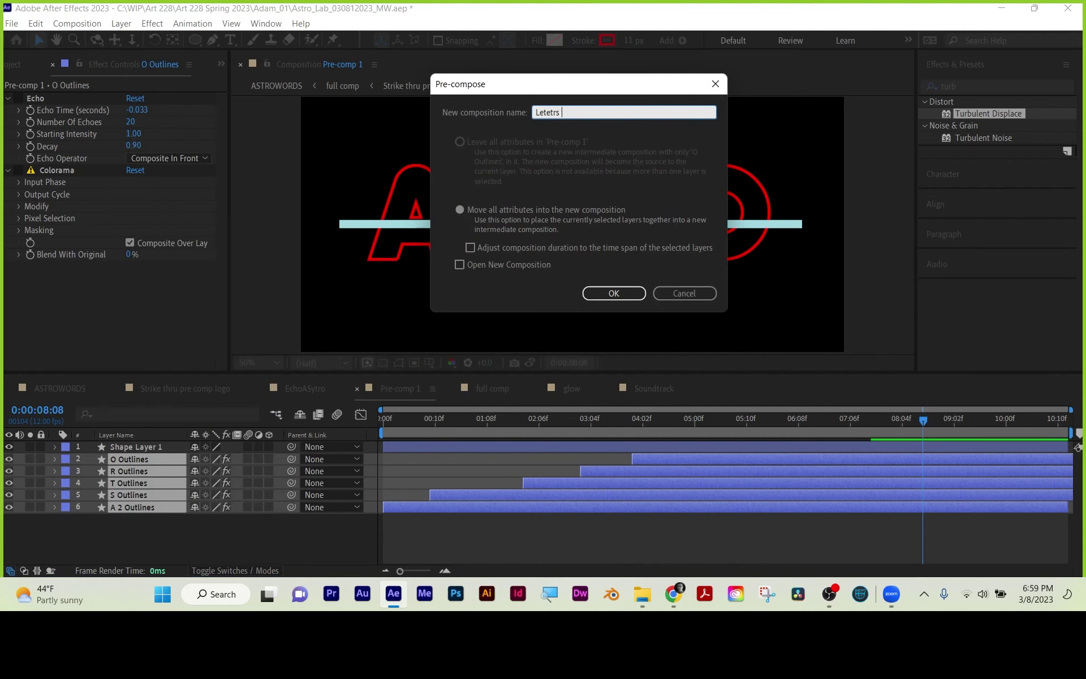
type("to strike thru")
left_click(473, 206)
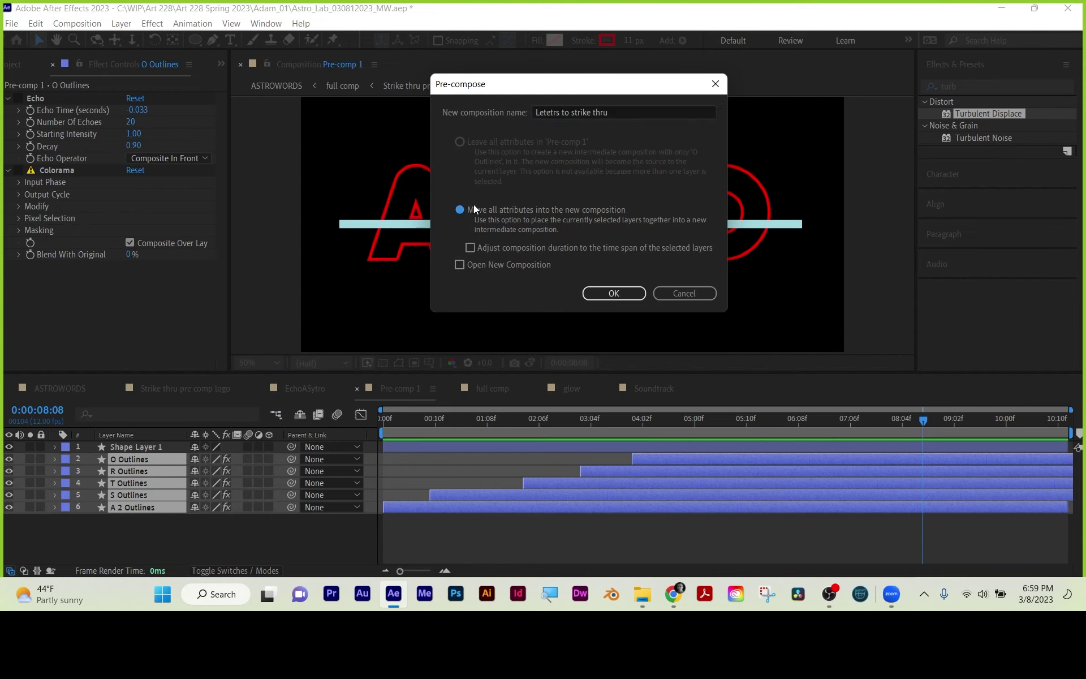
left_click(614, 293)
- Set Shape Layer 1 as the track matte of the pre-composed letters layer and invert the matte
left_click(125, 446)
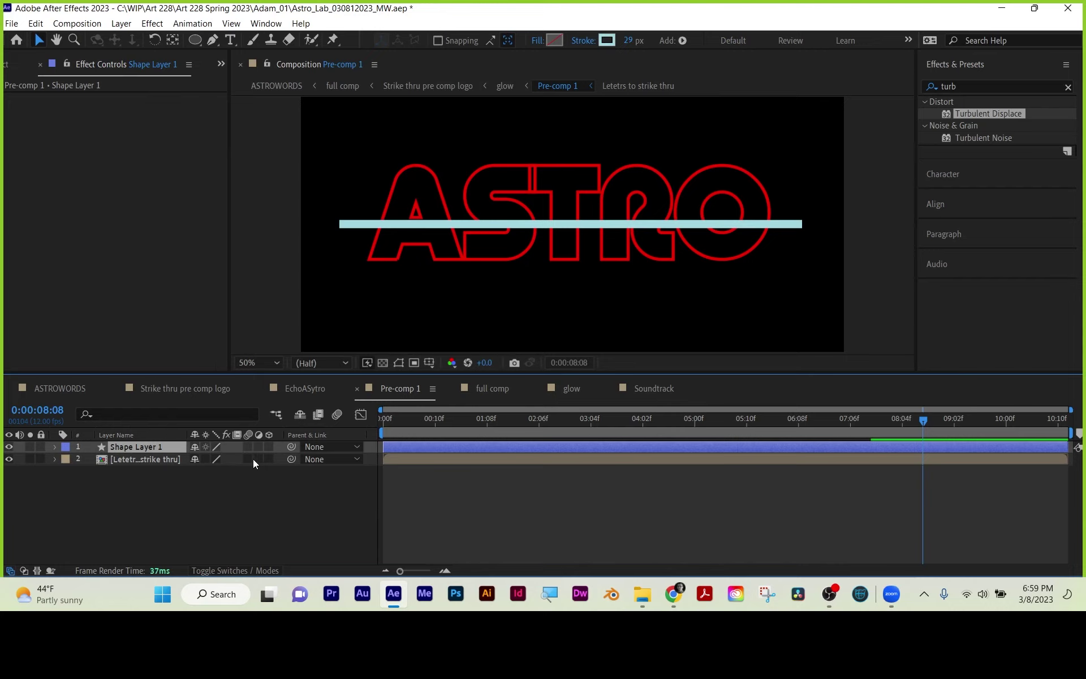
left_click(256, 569)
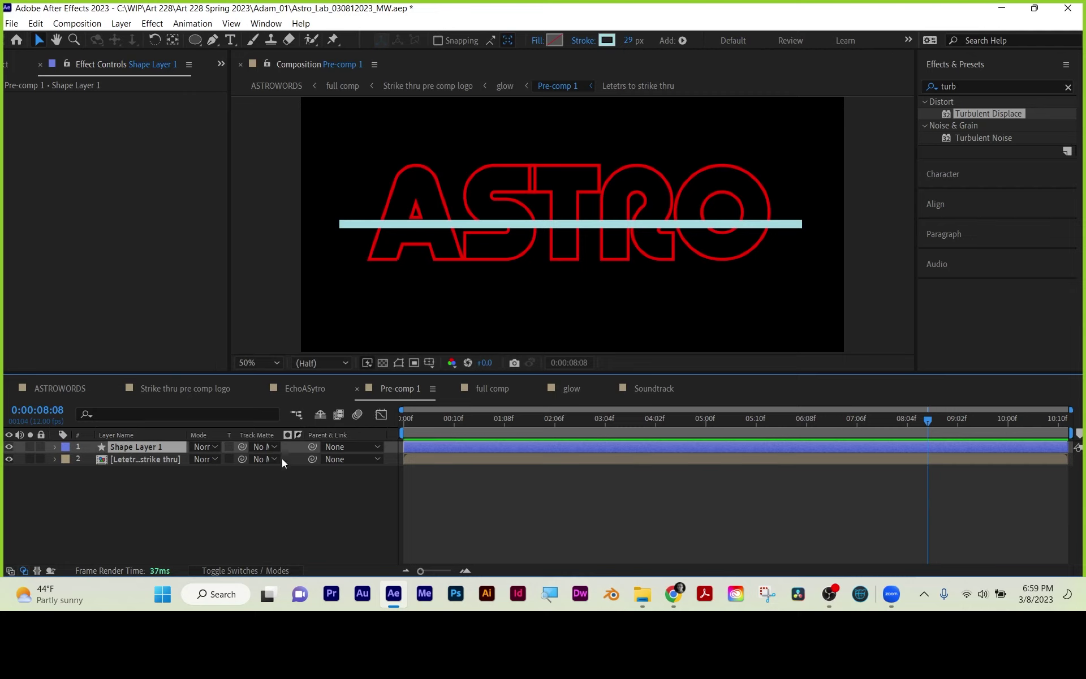
left_click(261, 459)
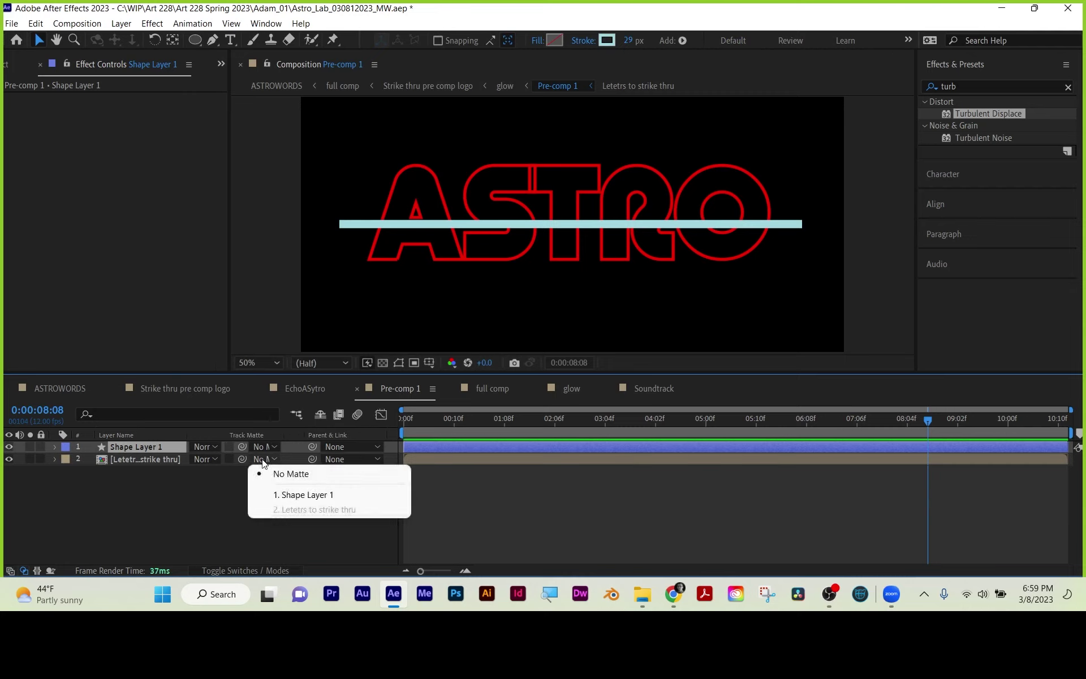
left_click(292, 495)
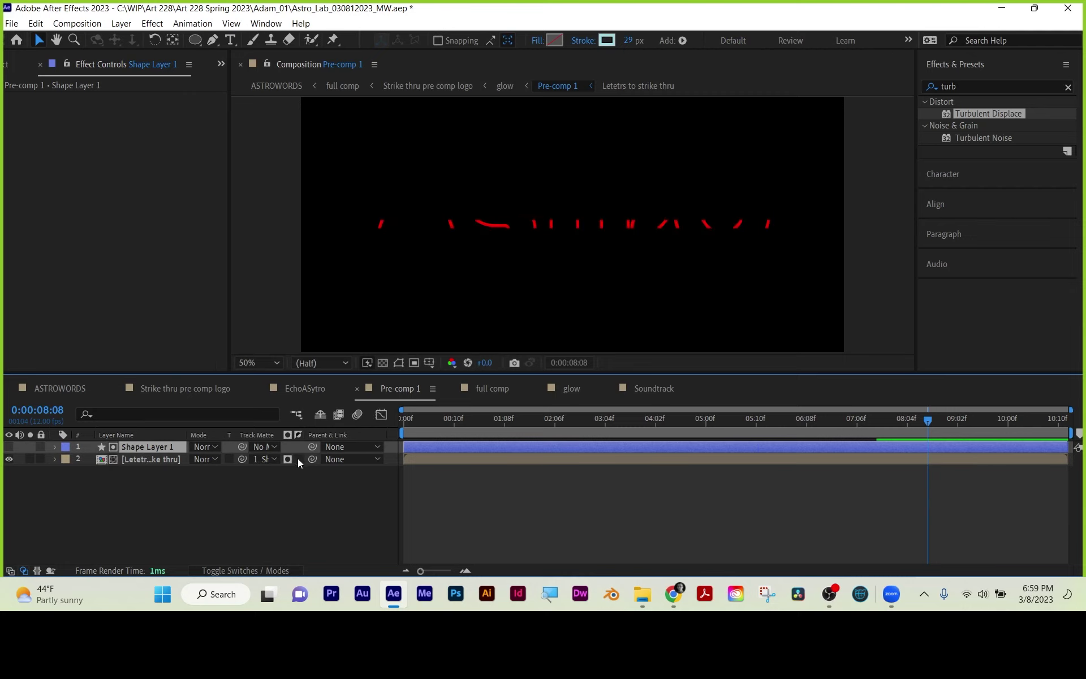
left_click(297, 458)
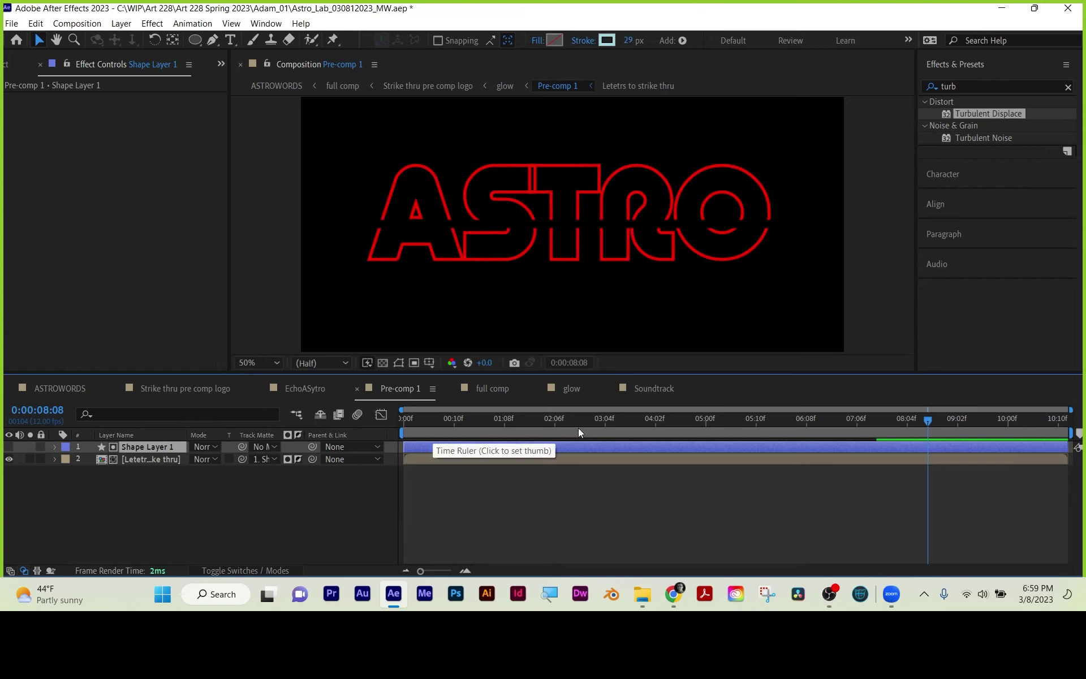
- Try the letters' matte uninverted and as a luma matte, return to the inverted alpha matte, and scrub through the animation
left_click(298, 458)
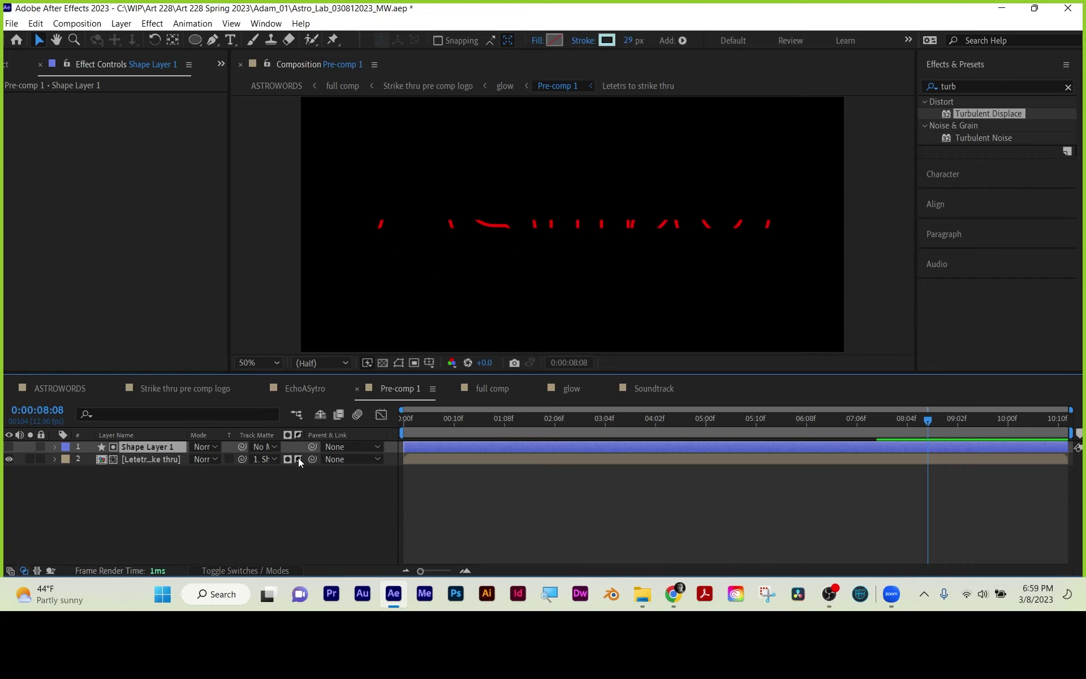
left_click(288, 459)
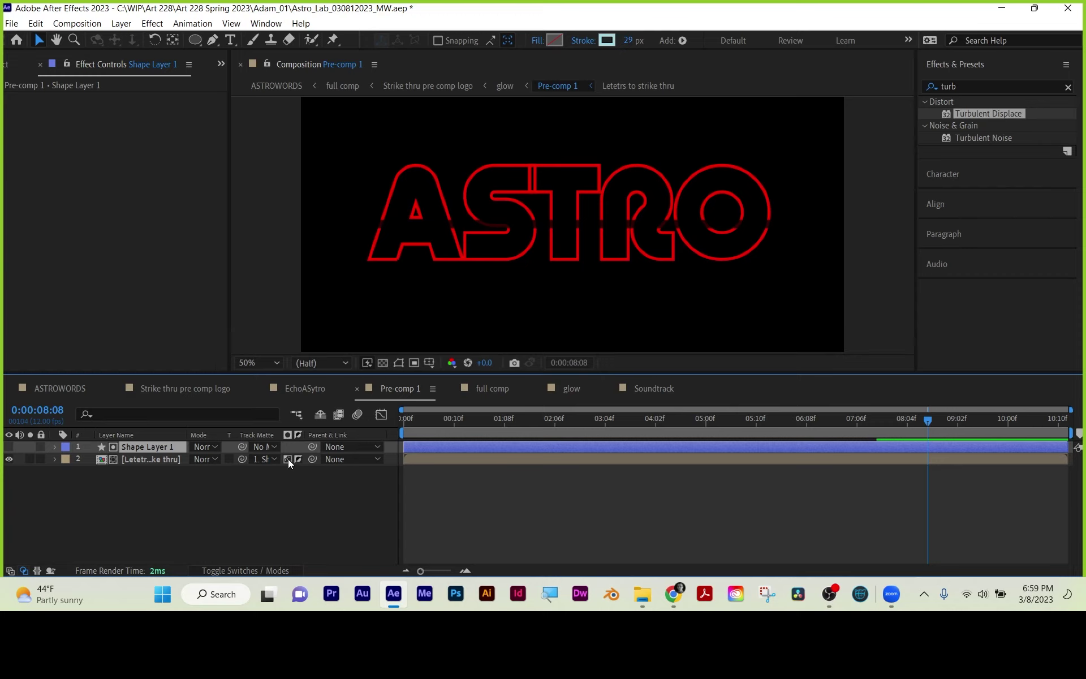
left_click(287, 459)
left_click_drag(536, 423, 900, 427)
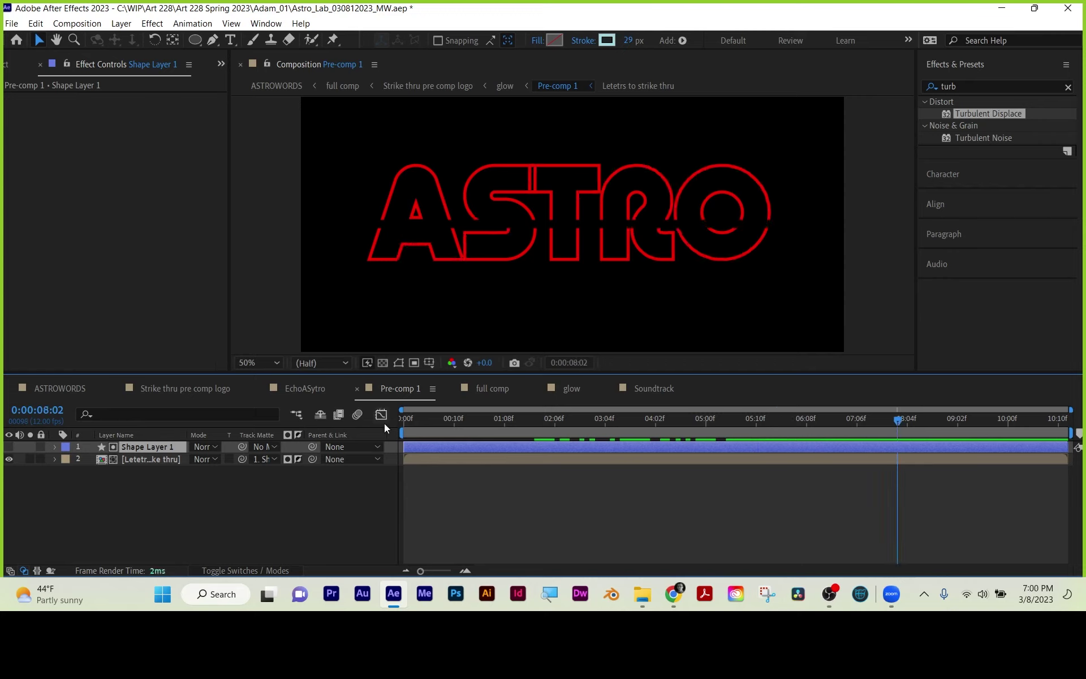
- In the Strike thru pre comp logo composition, move Shape Layer 1 directly above the EchoASytro layer
left_click(296, 389)
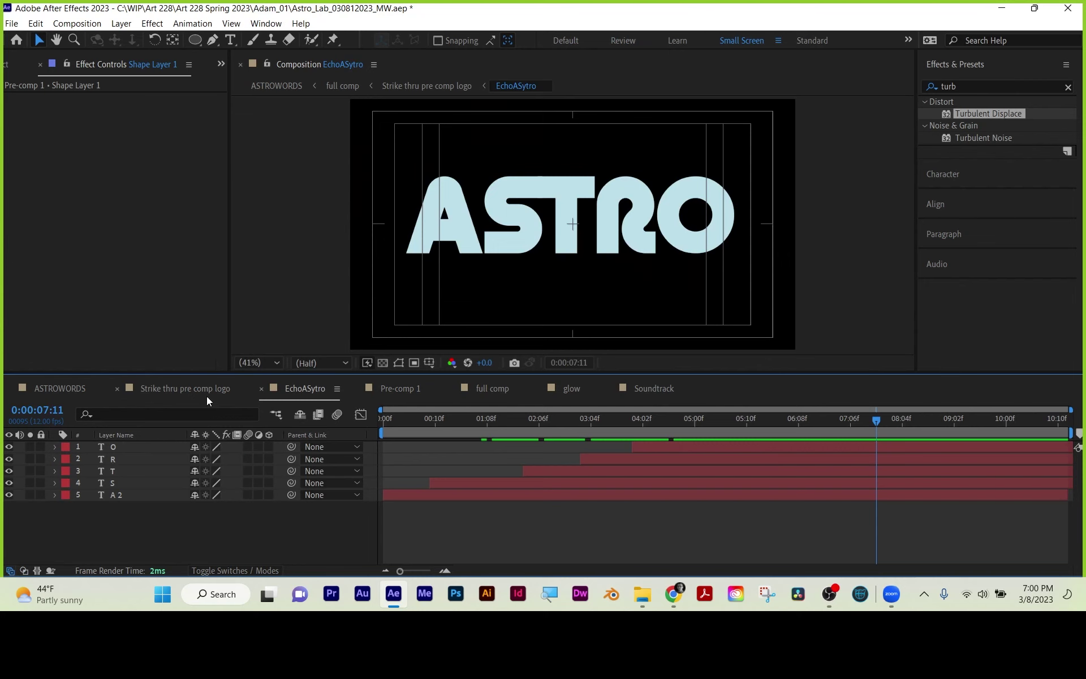
left_click(206, 392)
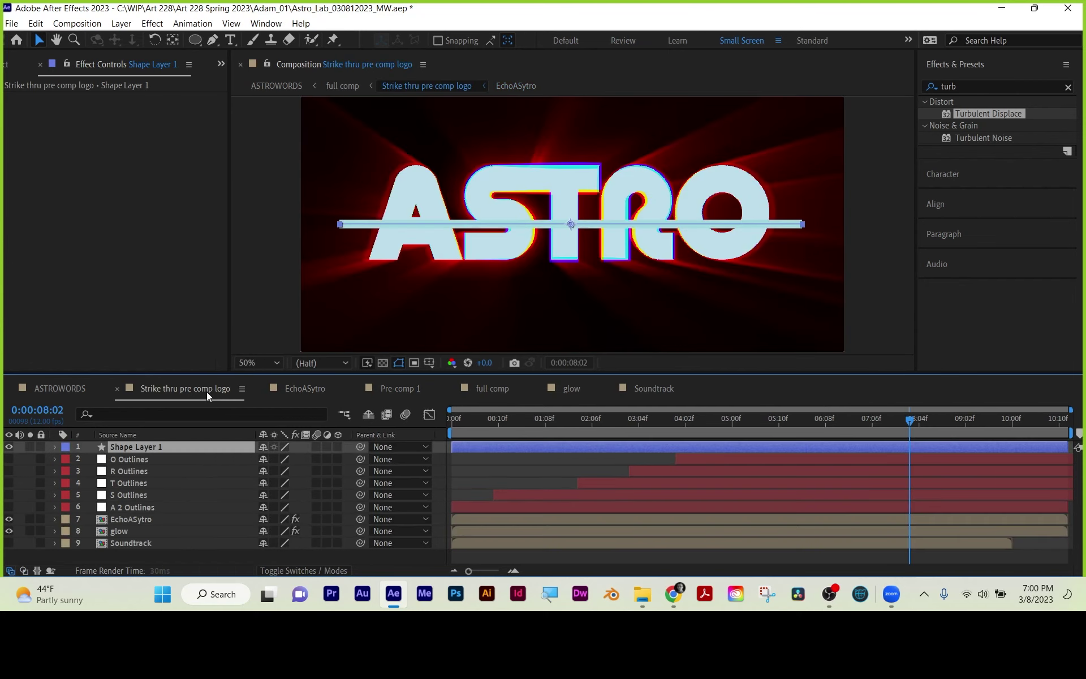
left_click(134, 460)
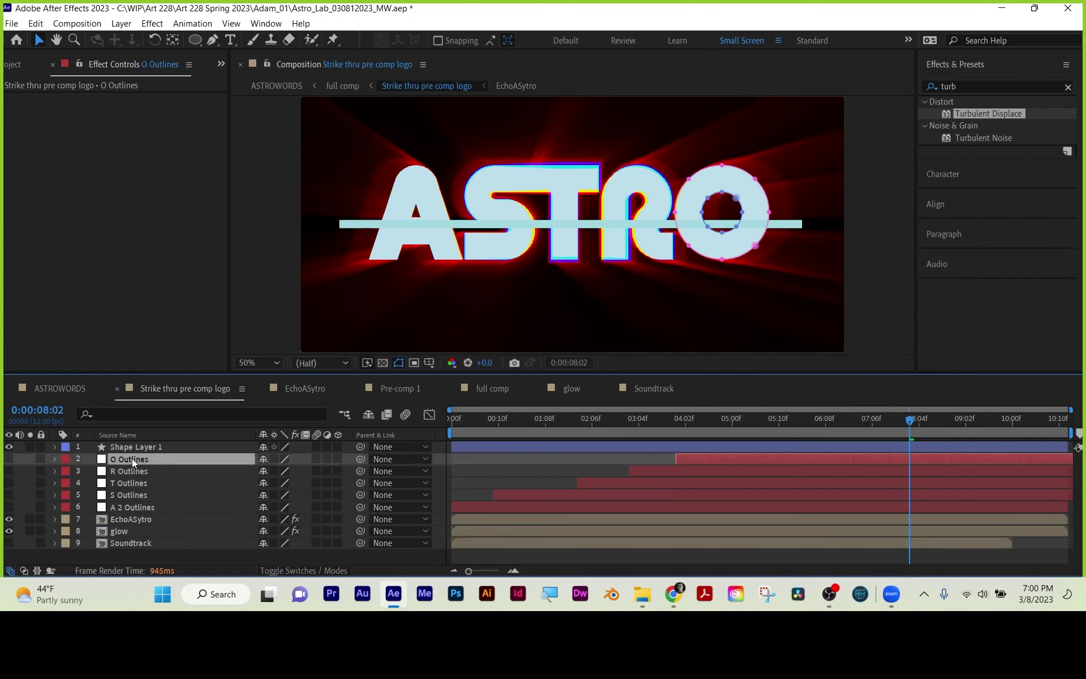
left_click(132, 509, "shift")
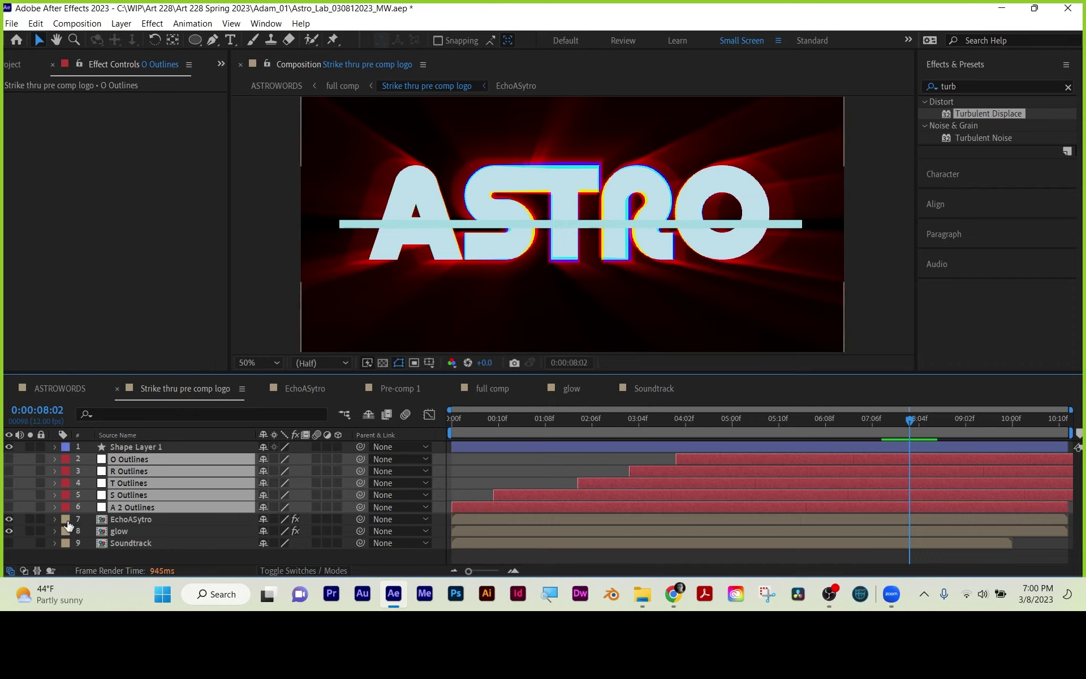
left_click(8, 519)
left_click(9, 519)
left_click(134, 520)
left_click(145, 447)
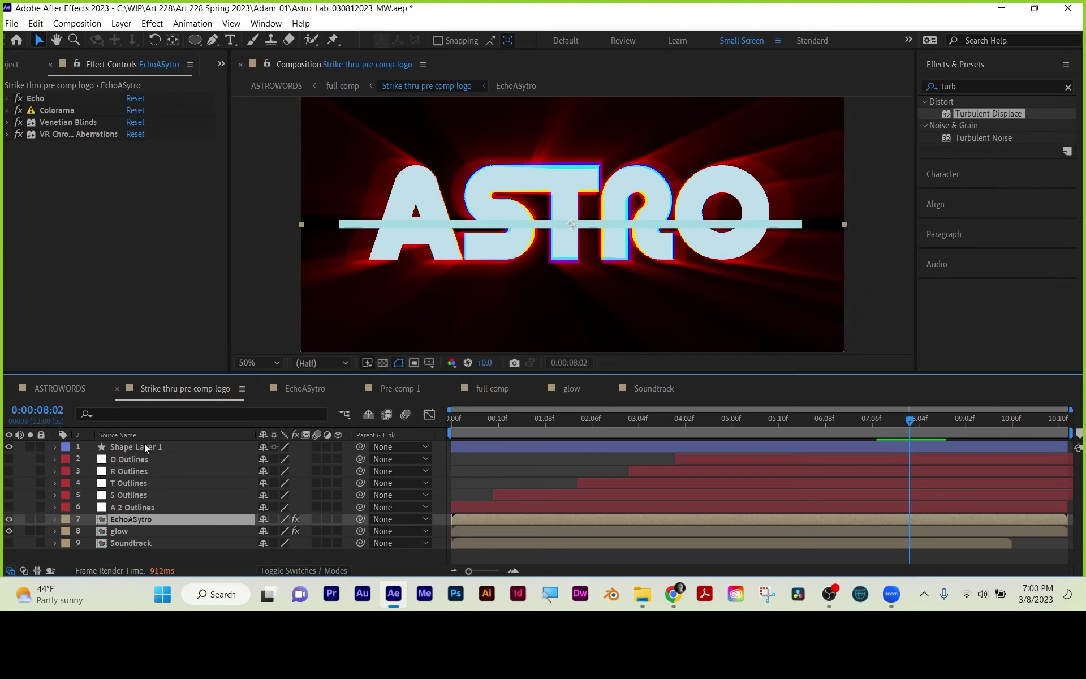
left_click_drag(145, 446, 148, 512)
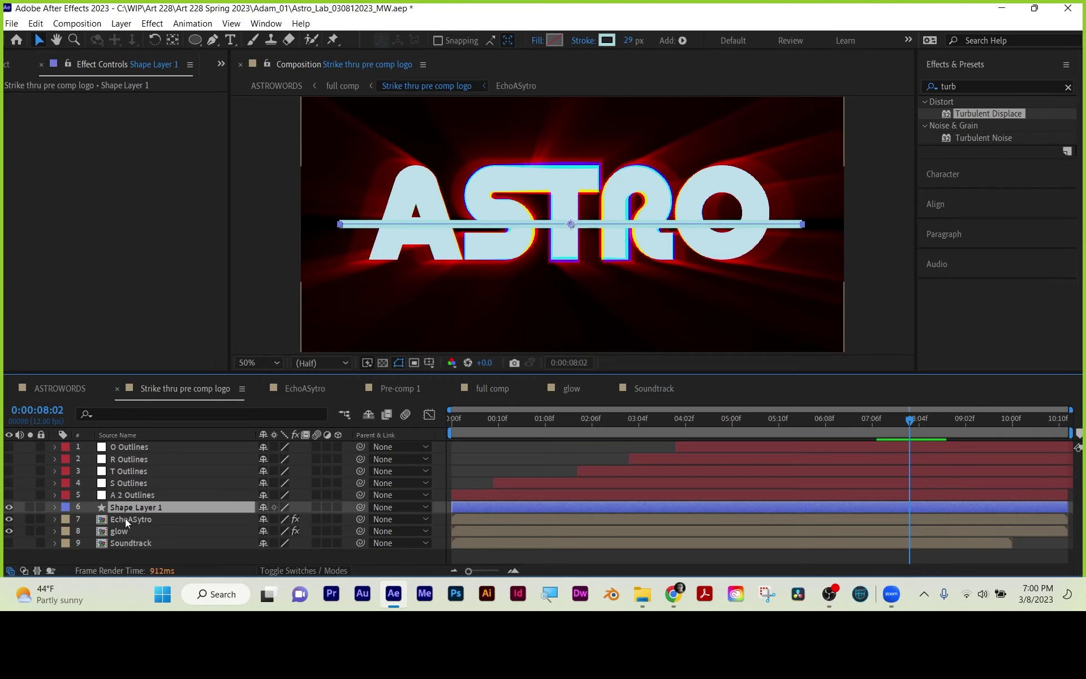
- Set Shape Layer 1 as the track matte of the EchoASytro layer and invert the matte
left_click(124, 518)
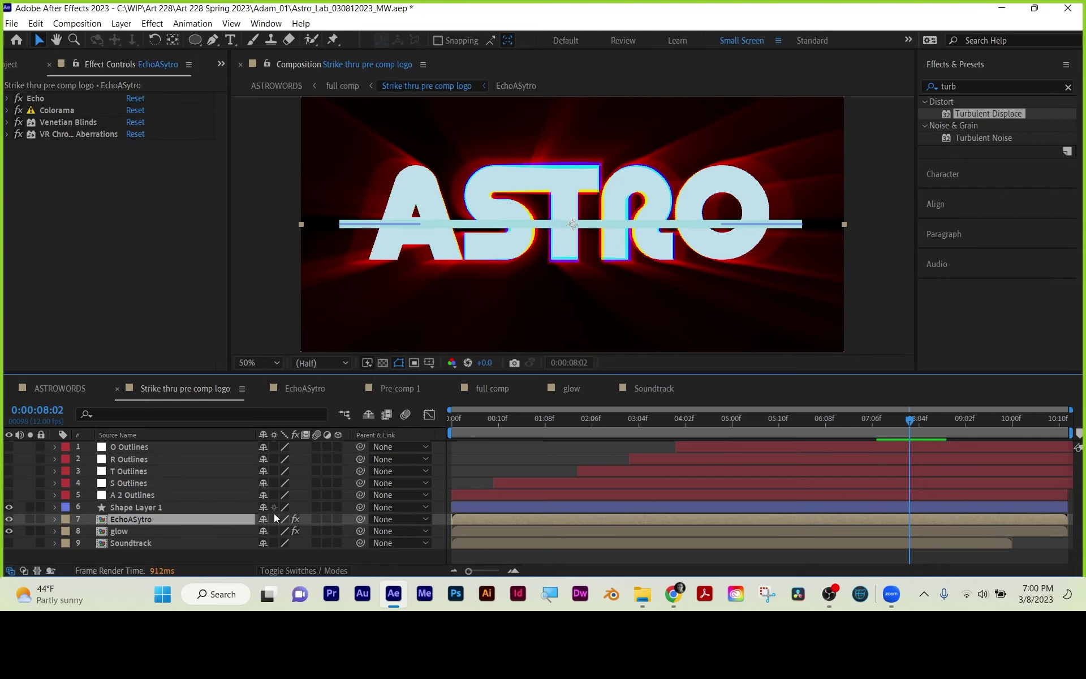
left_click(313, 567)
left_click(330, 523)
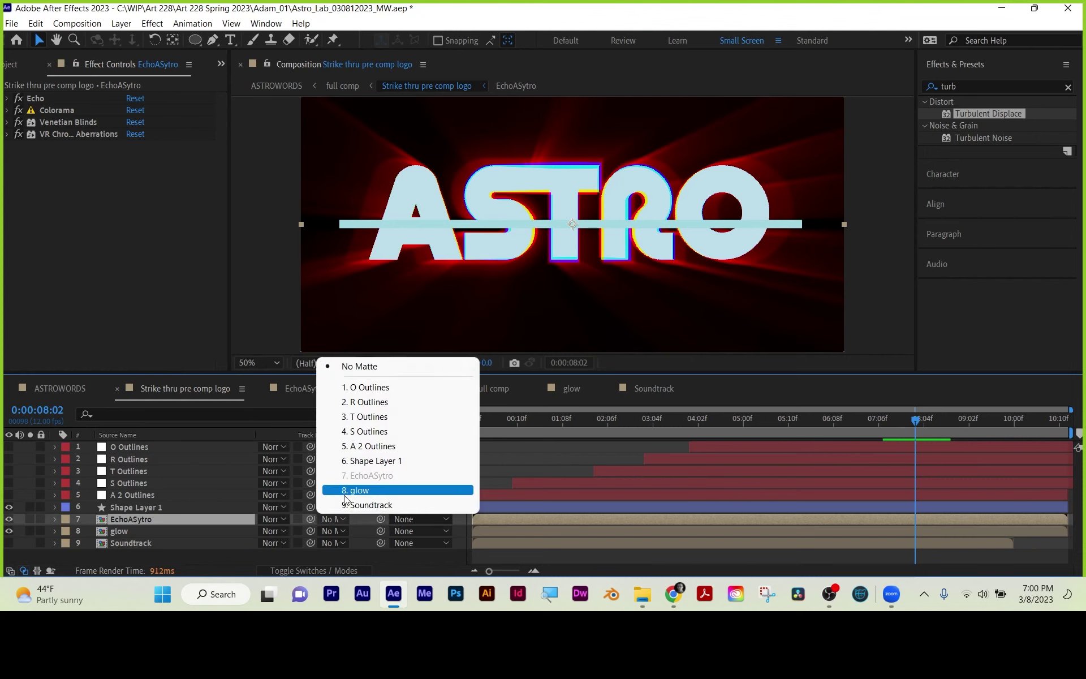
left_click(357, 460)
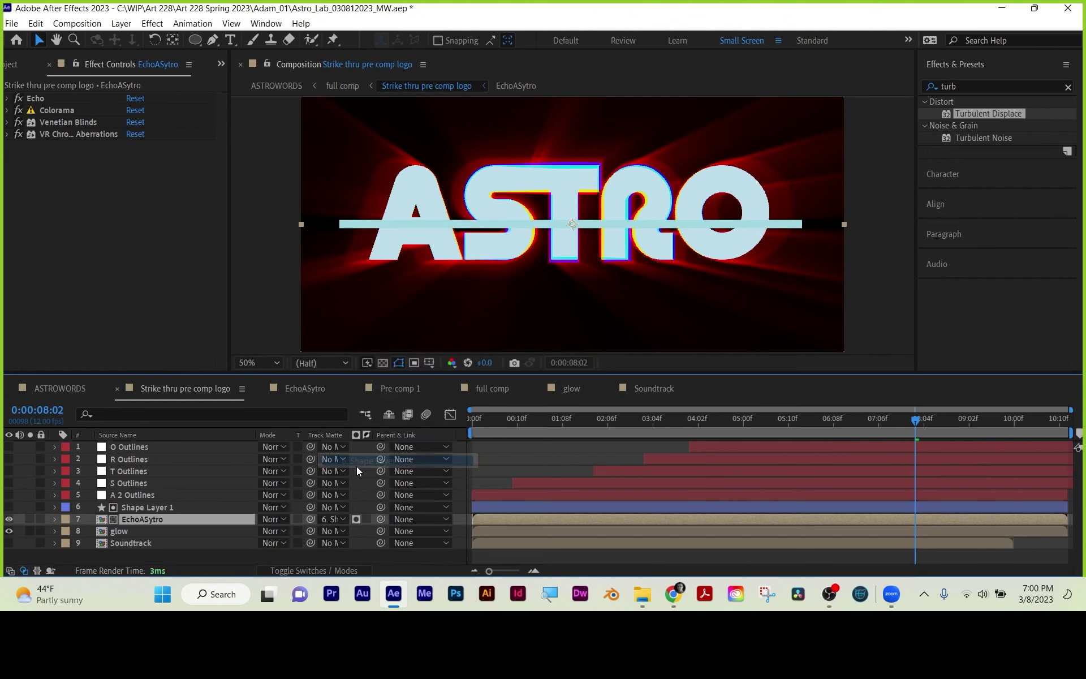
left_click(366, 519)
- Scrub the Strike thru pre comp logo animation and inspect the glow, full comp and Pre-comp 1 compositions
left_click_drag(641, 416, 850, 459)
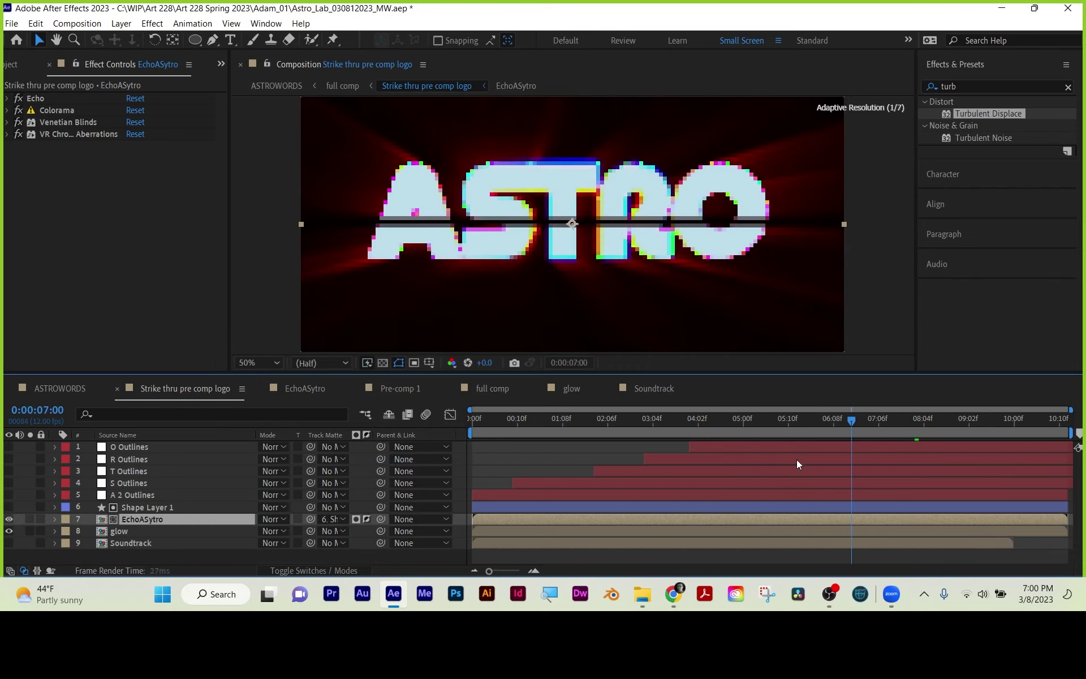
double_click(113, 530)
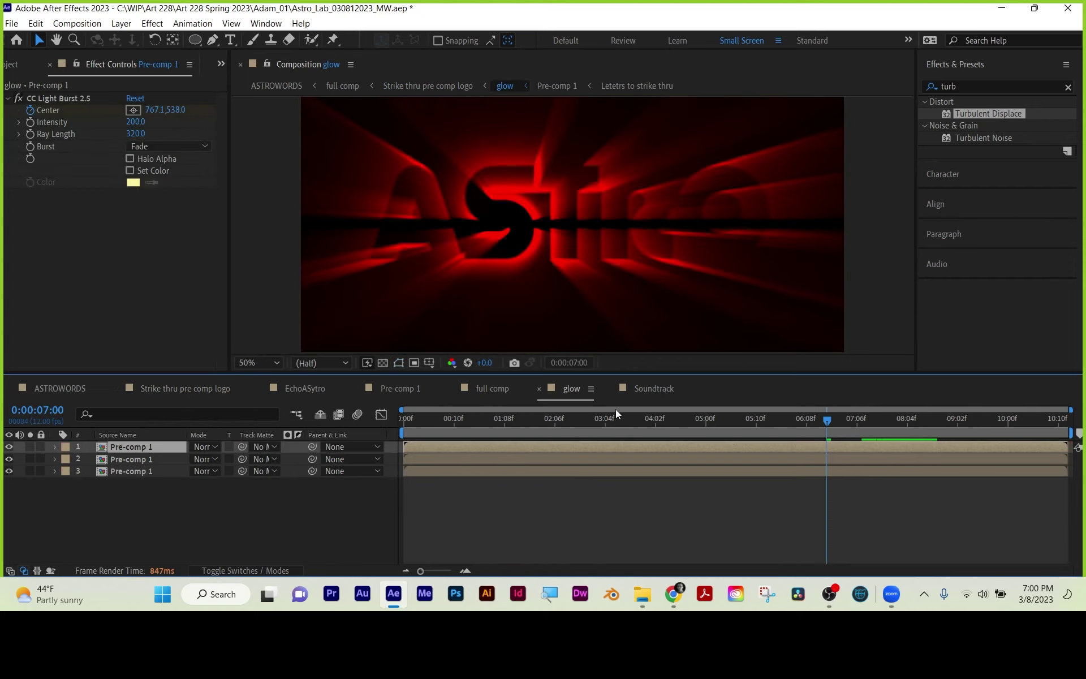
left_click(486, 389)
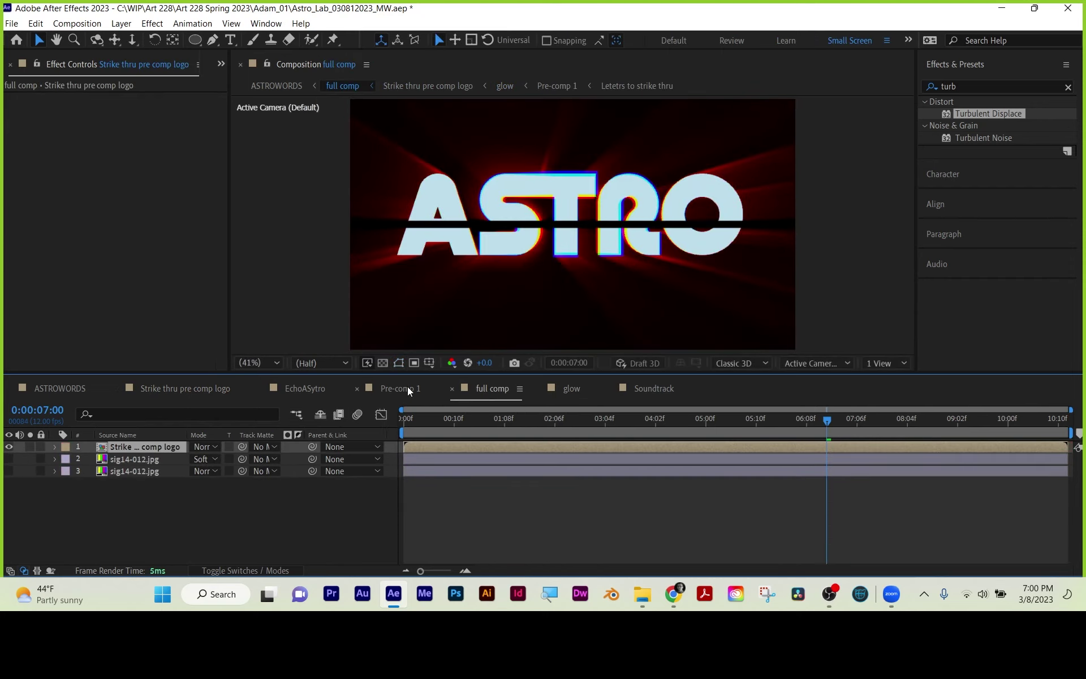
left_click(407, 387)
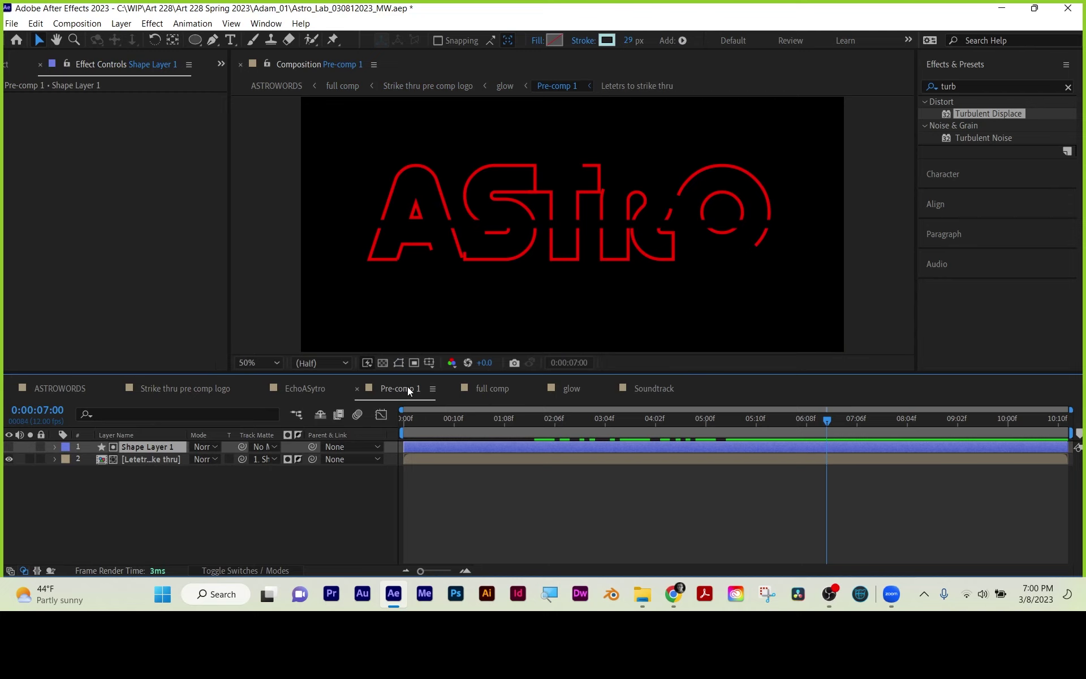
- Paste the strike-through line, Shape Layer 1, above the letter layers in the EchoASytro composition
left_click(310, 388)
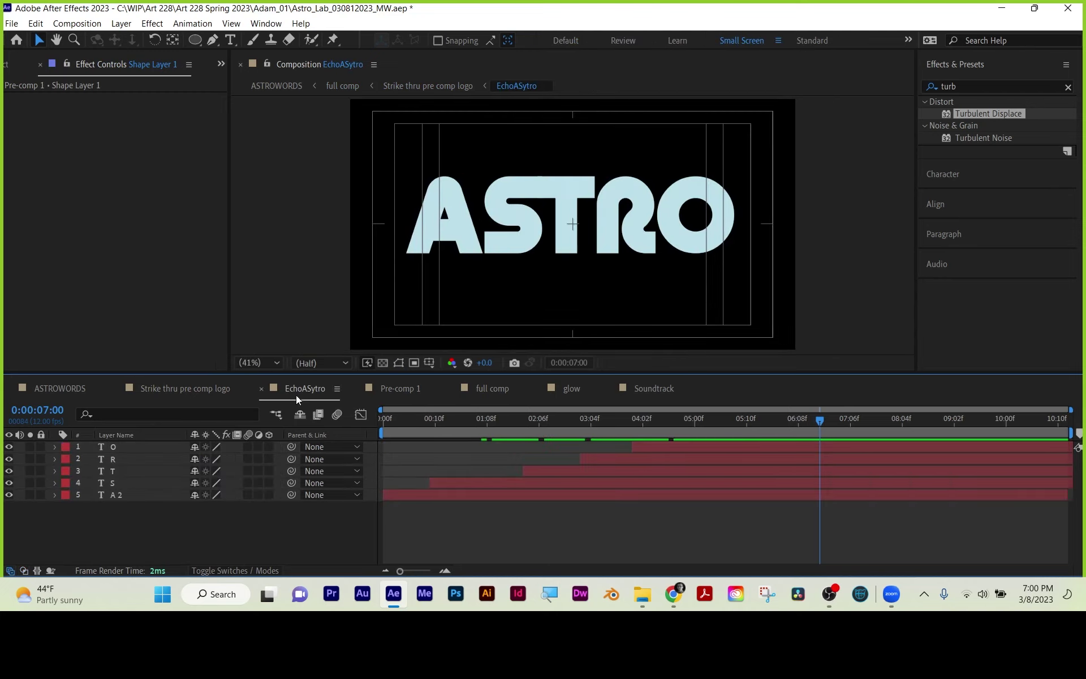
left_click_drag(634, 416, 939, 419)
key("ctrl+v")
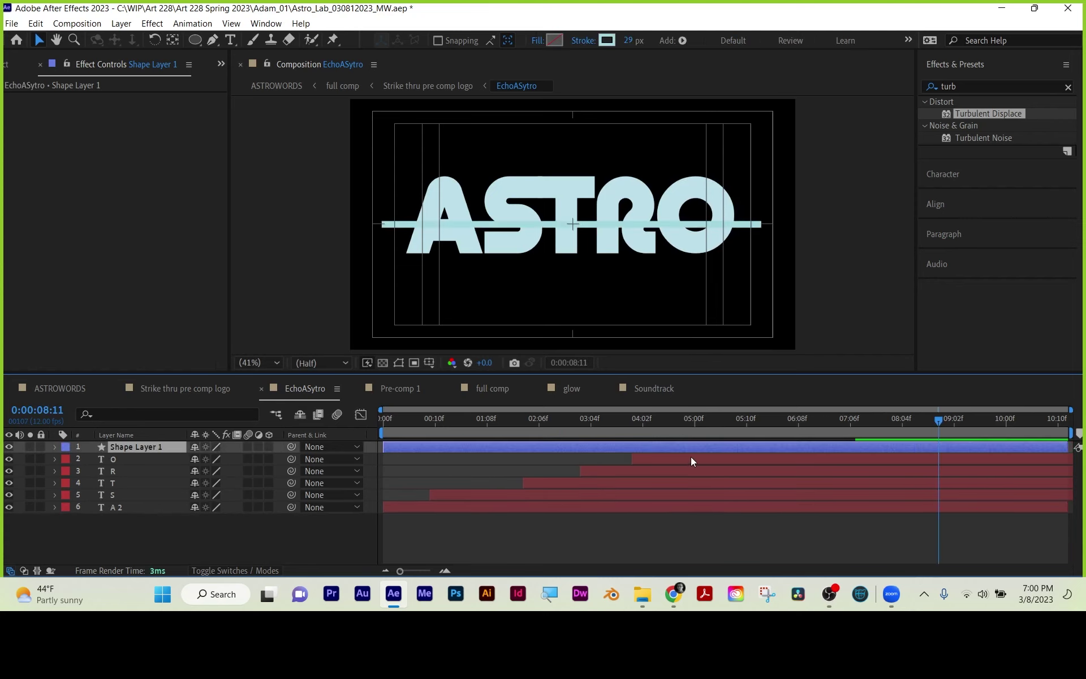
- Pre-compose the five text layers O, R, T, S and A 2 into a composition named "letters"
left_click(111, 460)
left_click(118, 504, "shift")
right_click(118, 504)
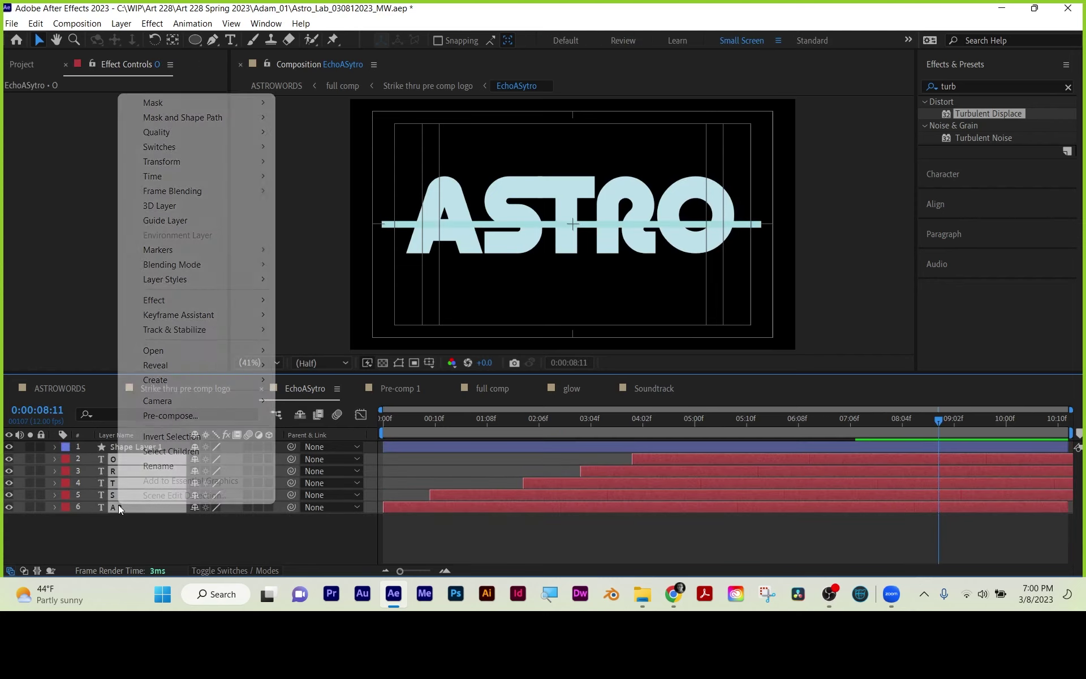
left_click(167, 416)
type("le")
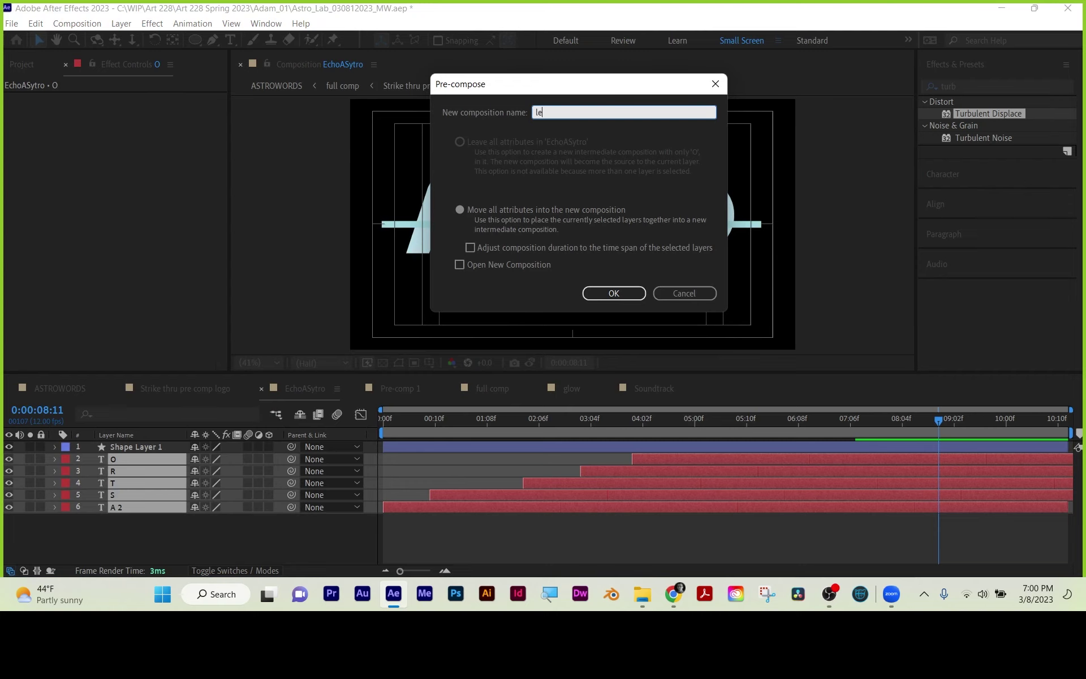
type("tters")
left_click(612, 293)
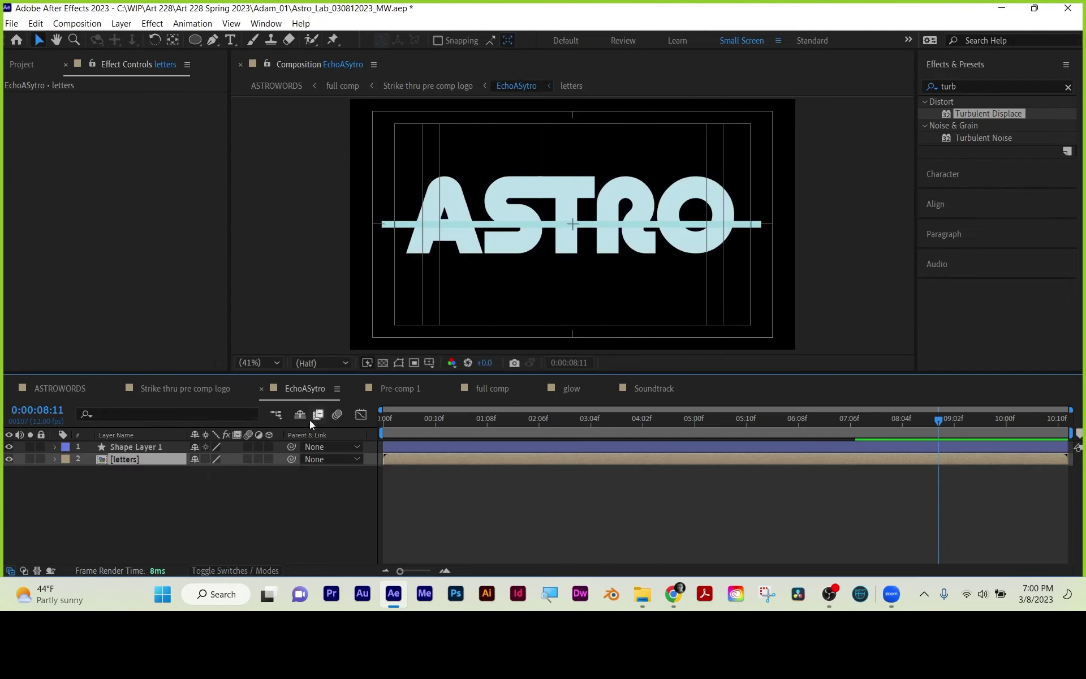
- Set Shape Layer 1 as the track matte of the letters layer in EchoASytro, invert it, and scrub the animation
left_click(251, 571)
left_click(268, 459)
left_click(277, 492)
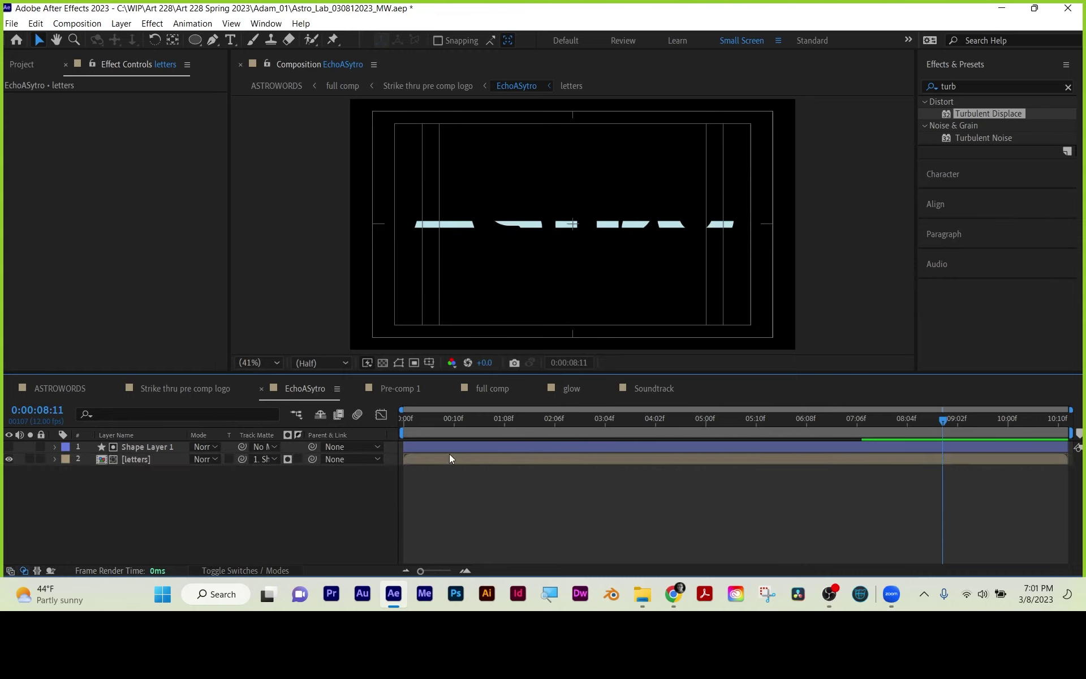
left_click_drag(645, 419, 943, 434)
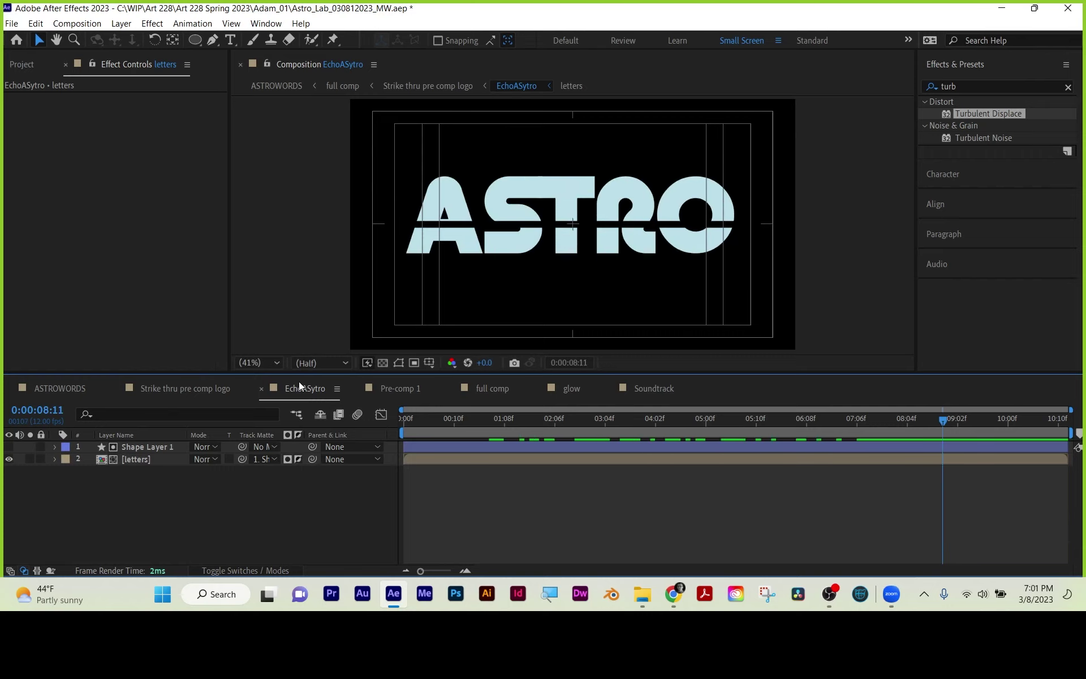
- Inspect the gap through the ASTRO letters and glow in the Strike thru pre comp logo and ASTROWORDS compositions at several times
left_click(186, 388)
left_click_drag(546, 422, 915, 427)
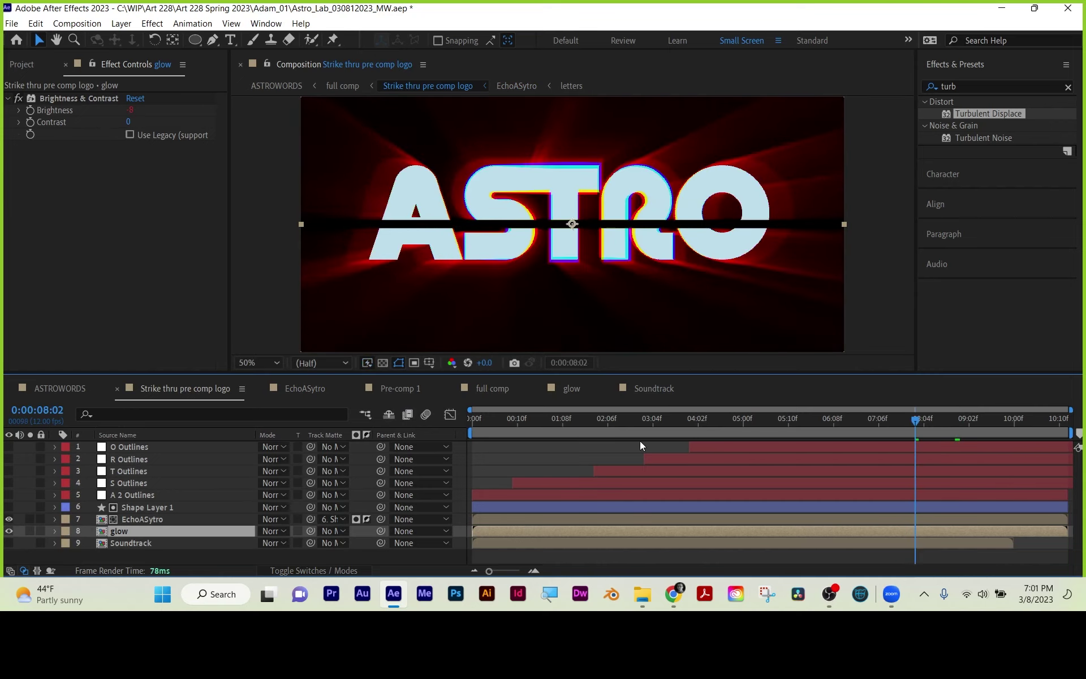
left_click(60, 388)
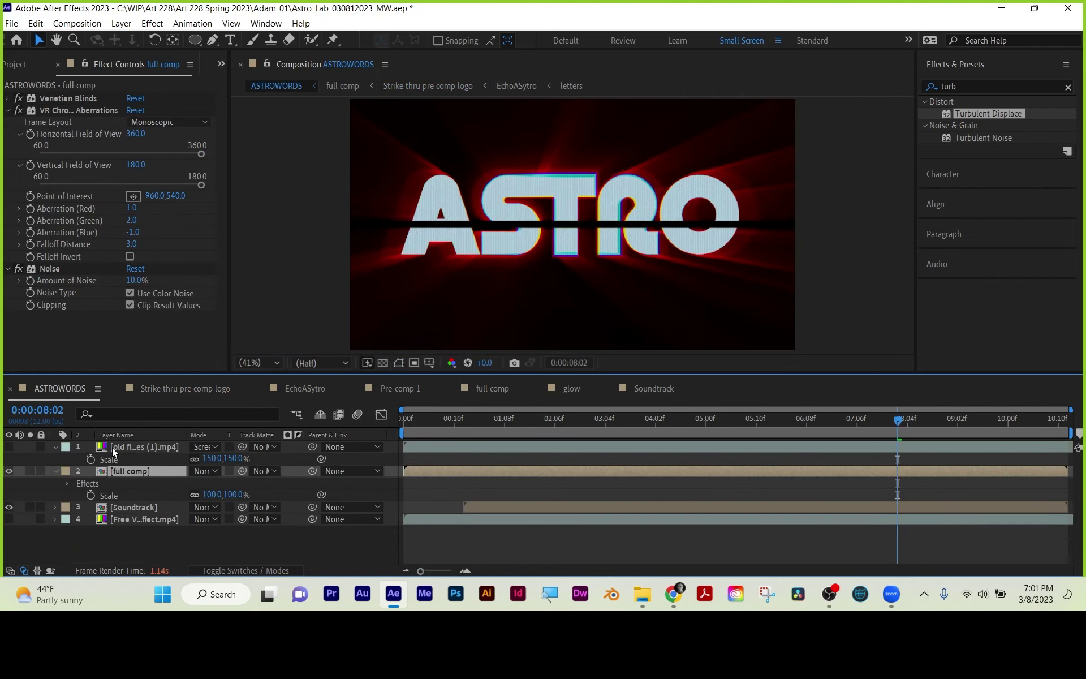
left_click(159, 388)
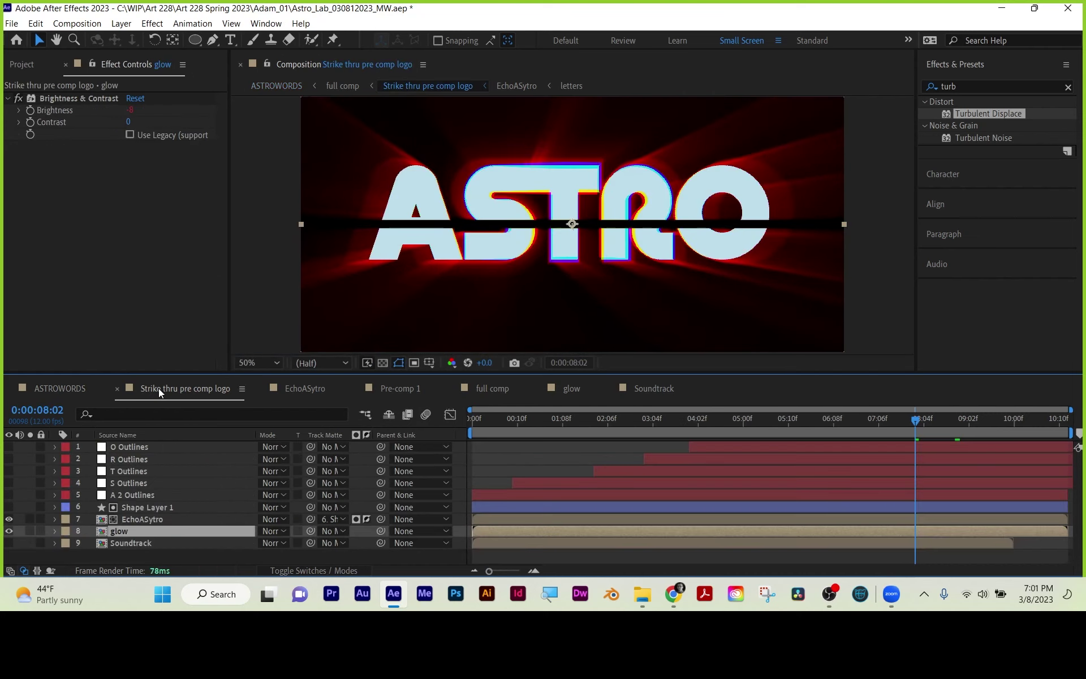
double_click(127, 518)
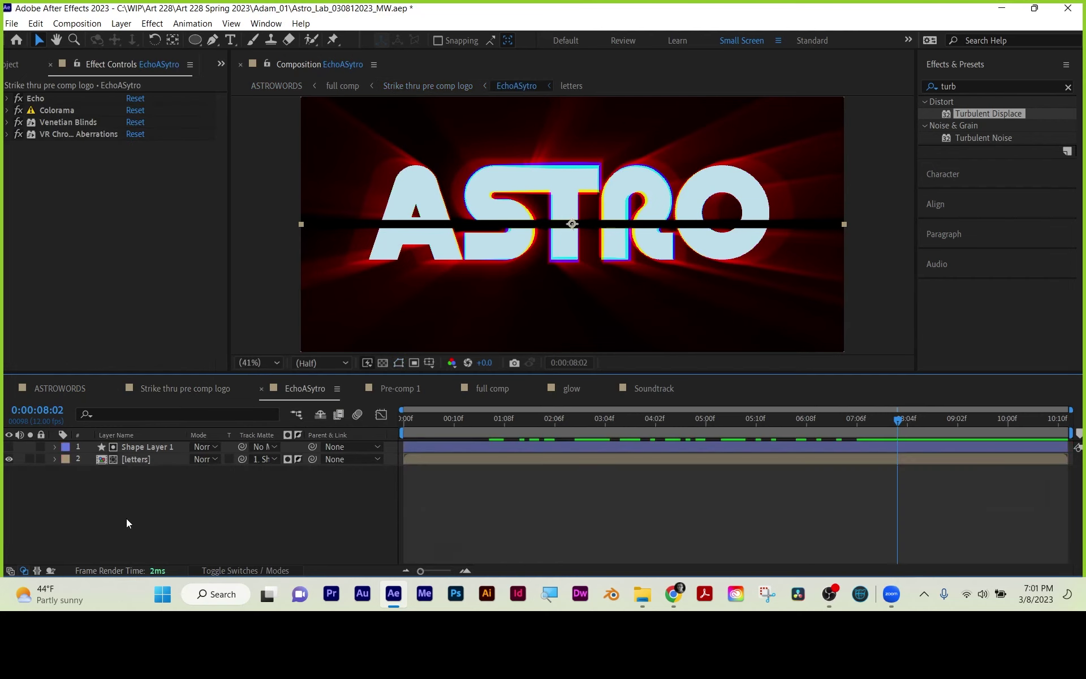
left_click(56, 387)
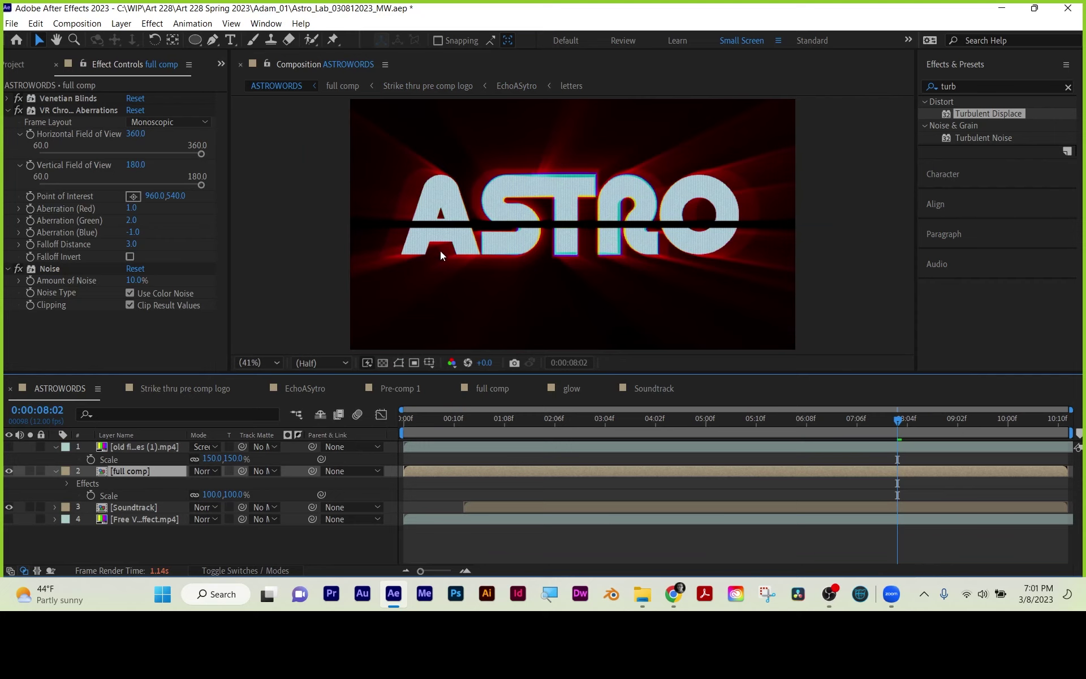
scroll(474, 238, "up", 4)
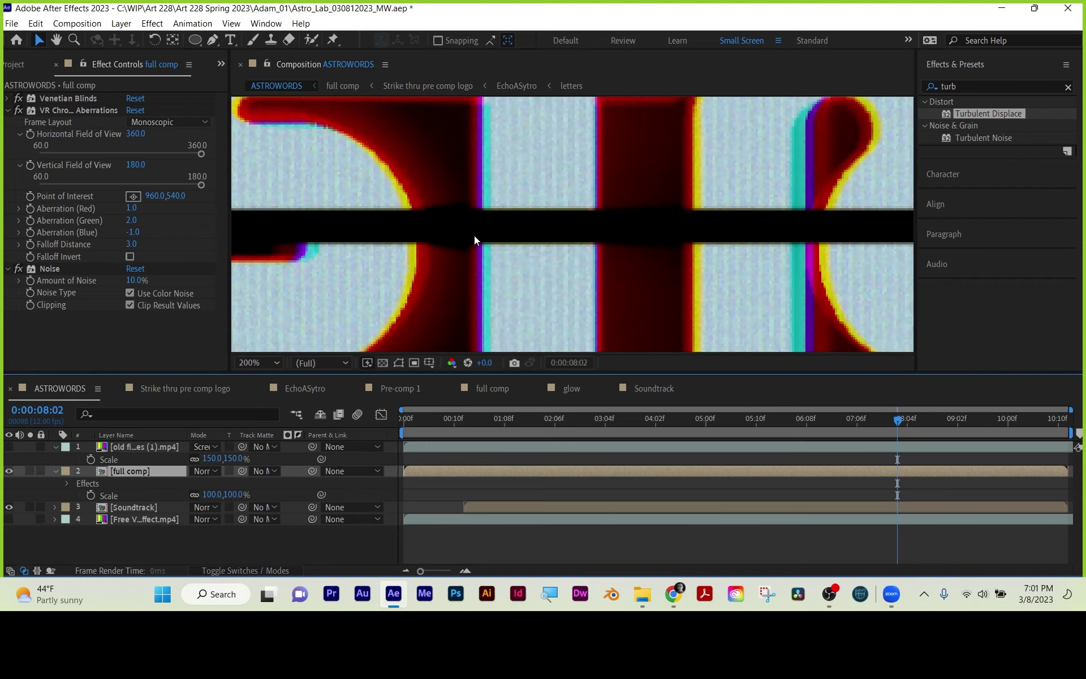
scroll(474, 237, "down", 4)
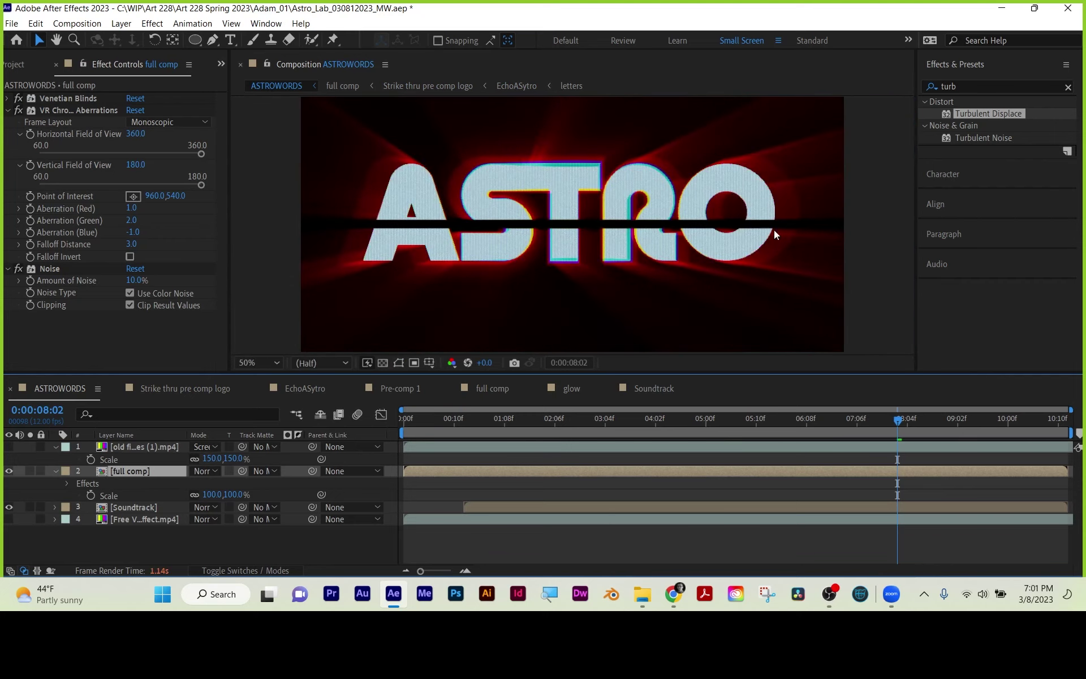
left_click_drag(725, 415, 867, 438)
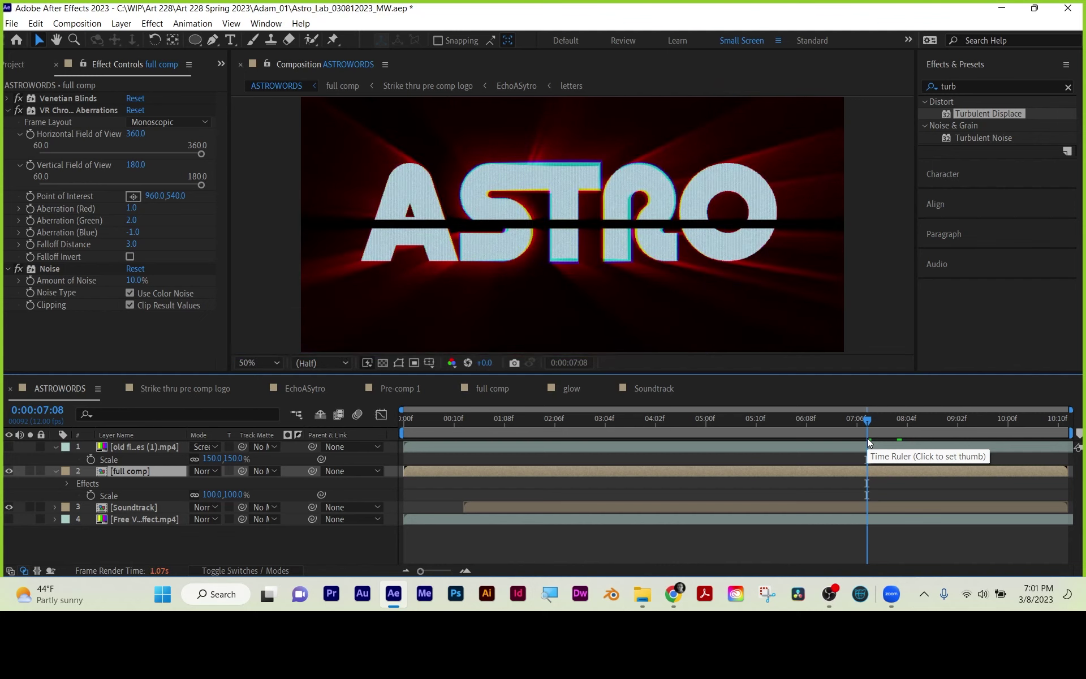
- Review the layers nested in ASTROWORDS, full comp, glow and Soundtrack, including the second Pre-comp 1 layer's light burst effect
left_click(140, 531)
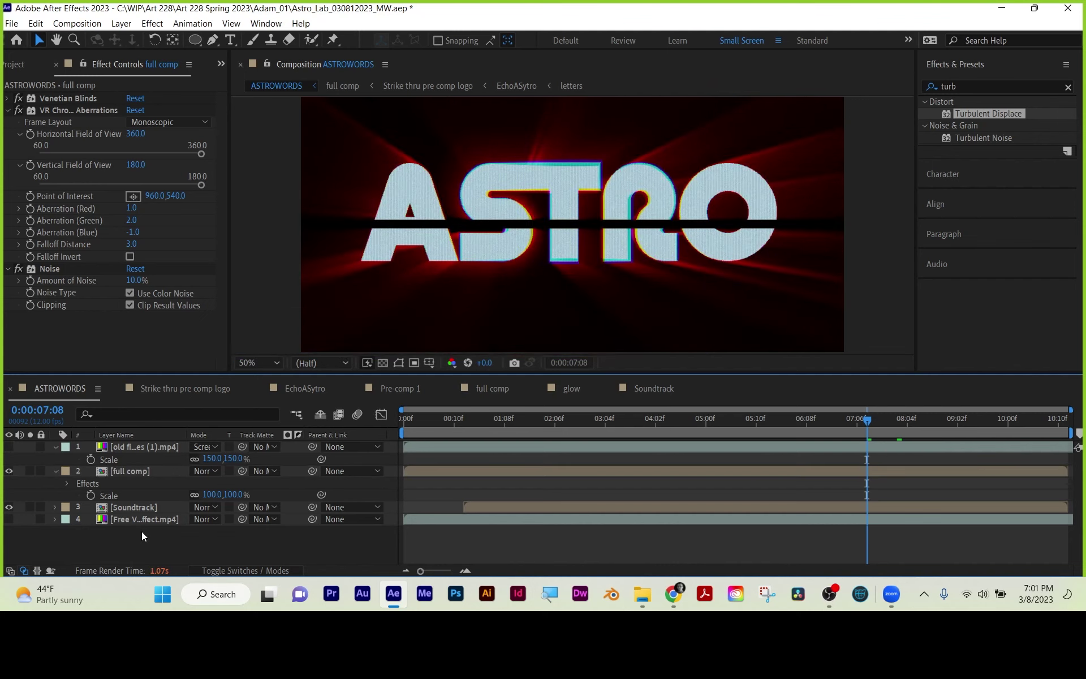
left_click(139, 507)
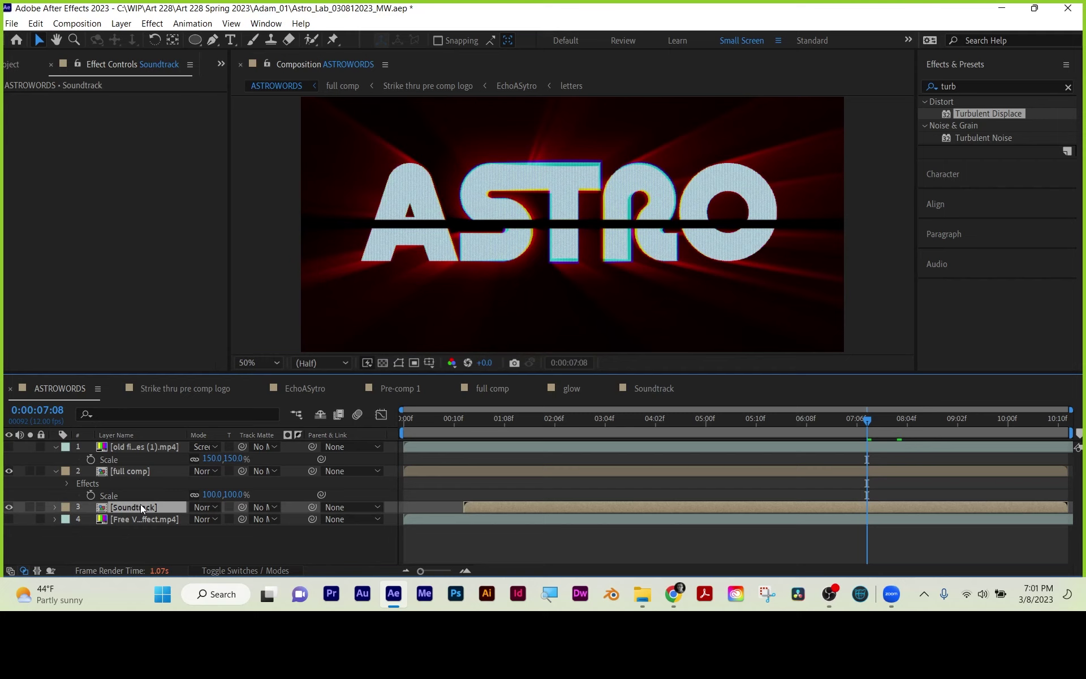
double_click(142, 473)
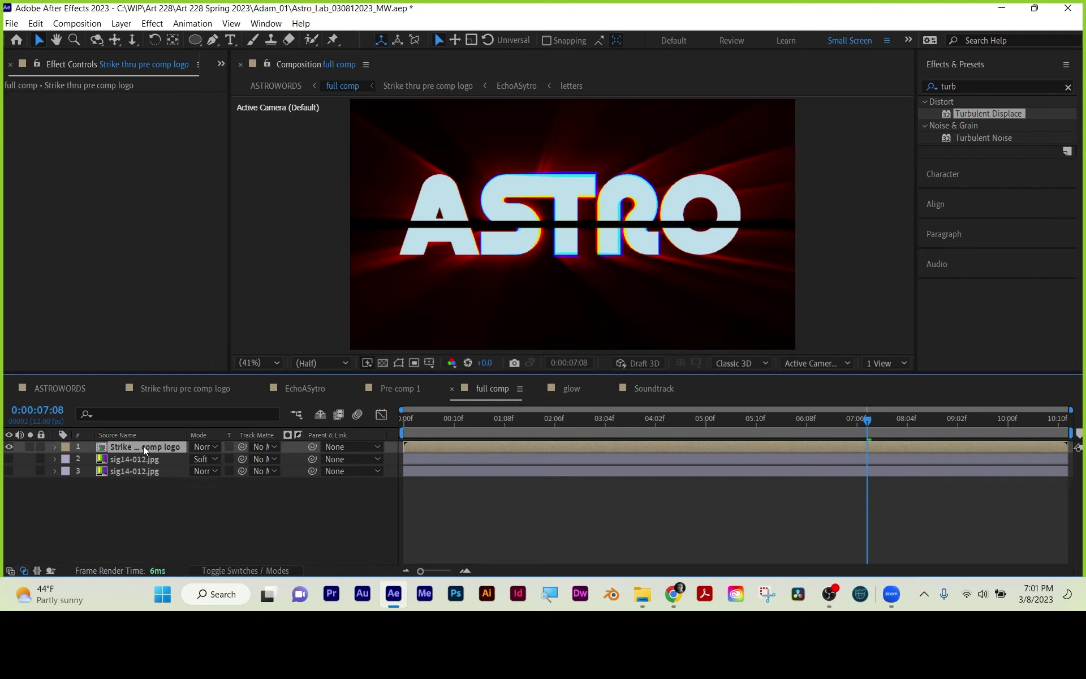
left_click(572, 388)
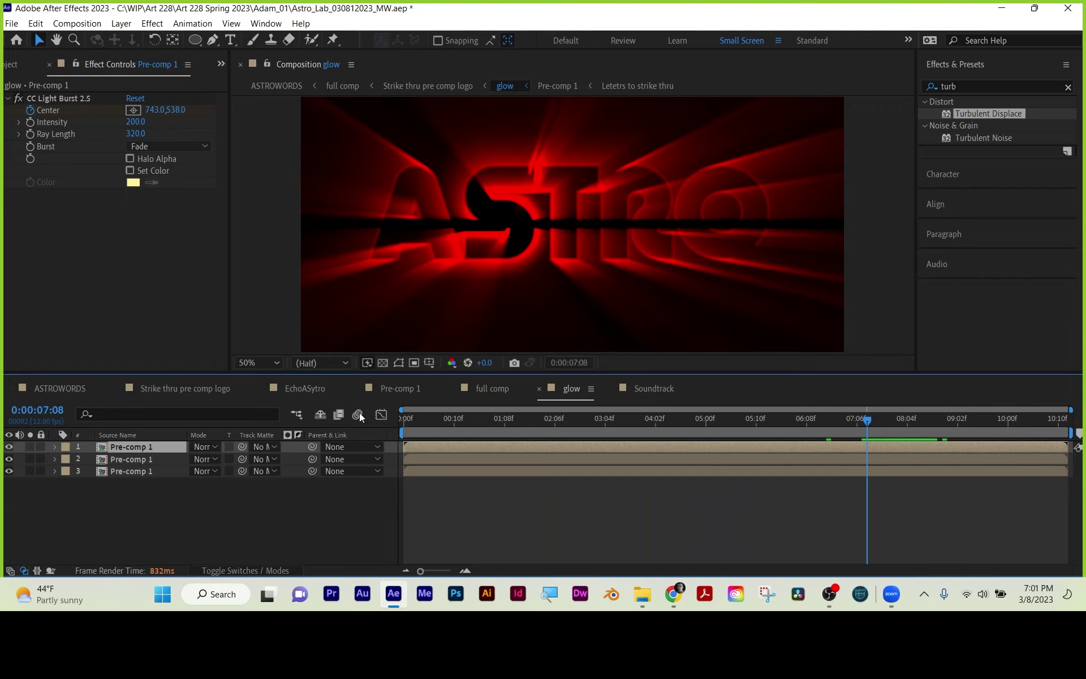
left_click(651, 387)
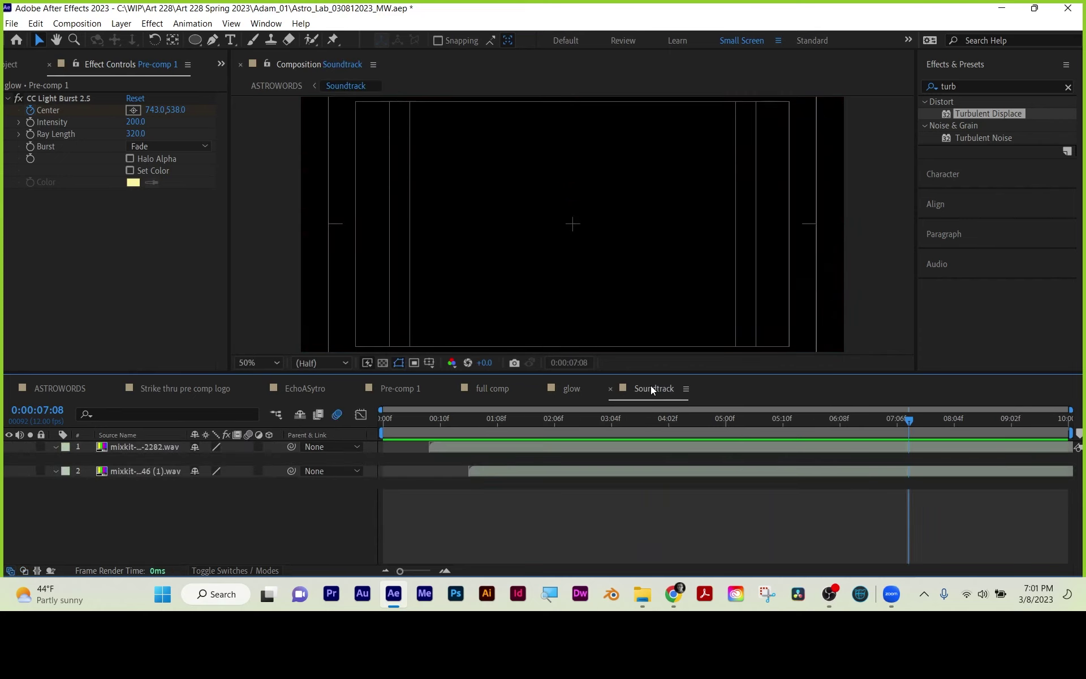
left_click(552, 389)
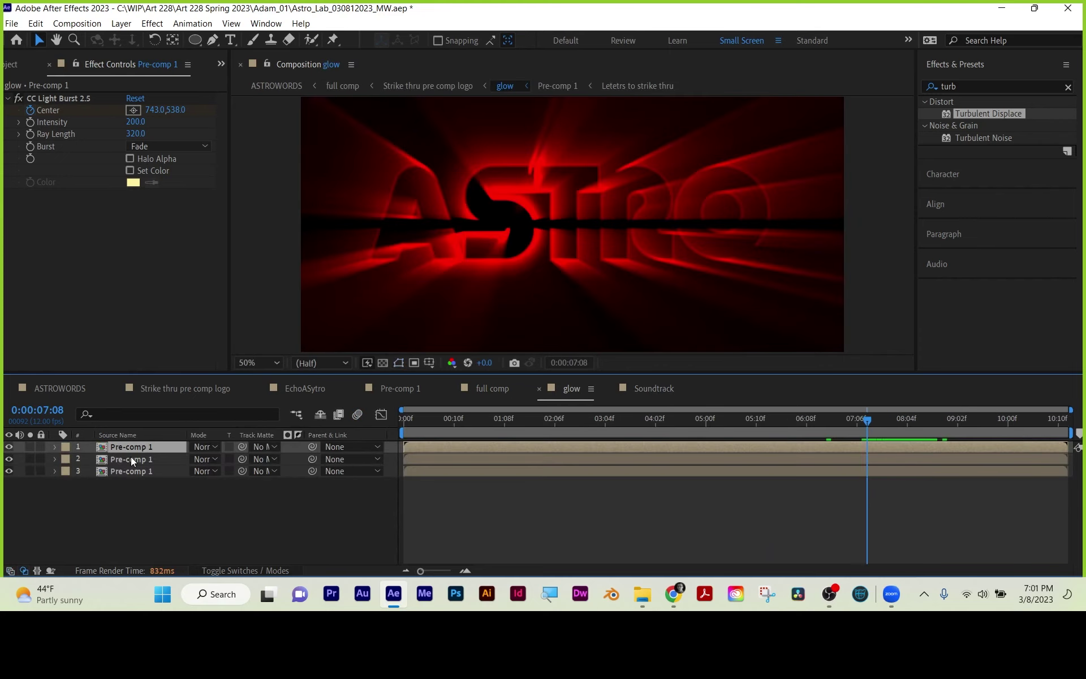
left_click(131, 458)
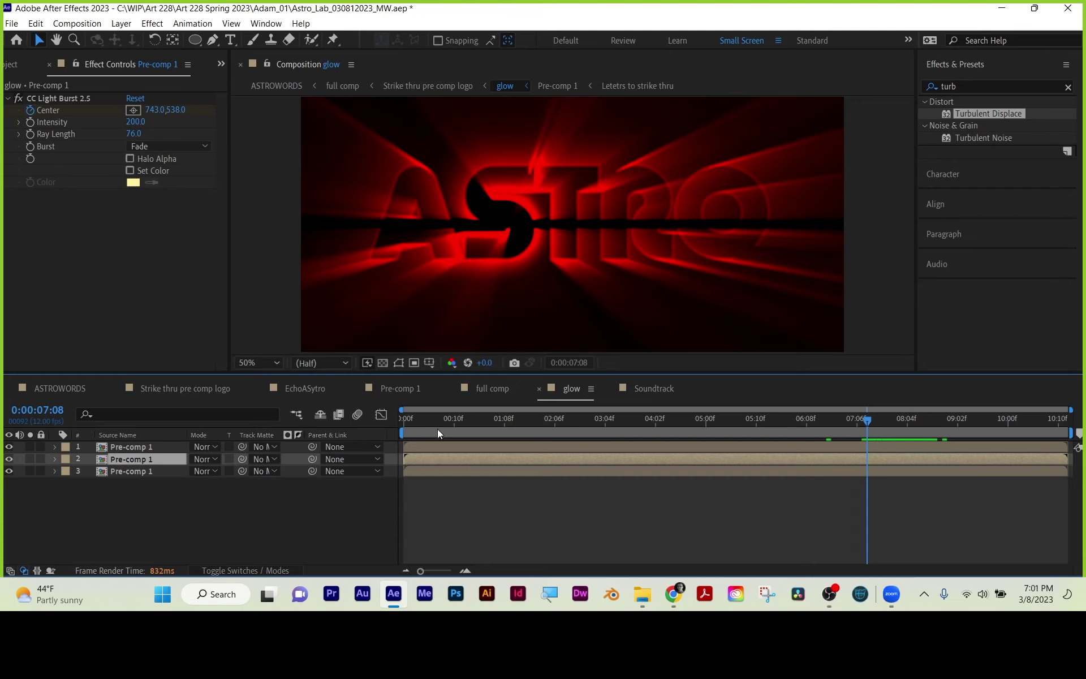
- In full comp, hide and show the Strike thru pre comp logo layer to check what it contributes
left_click(486, 388)
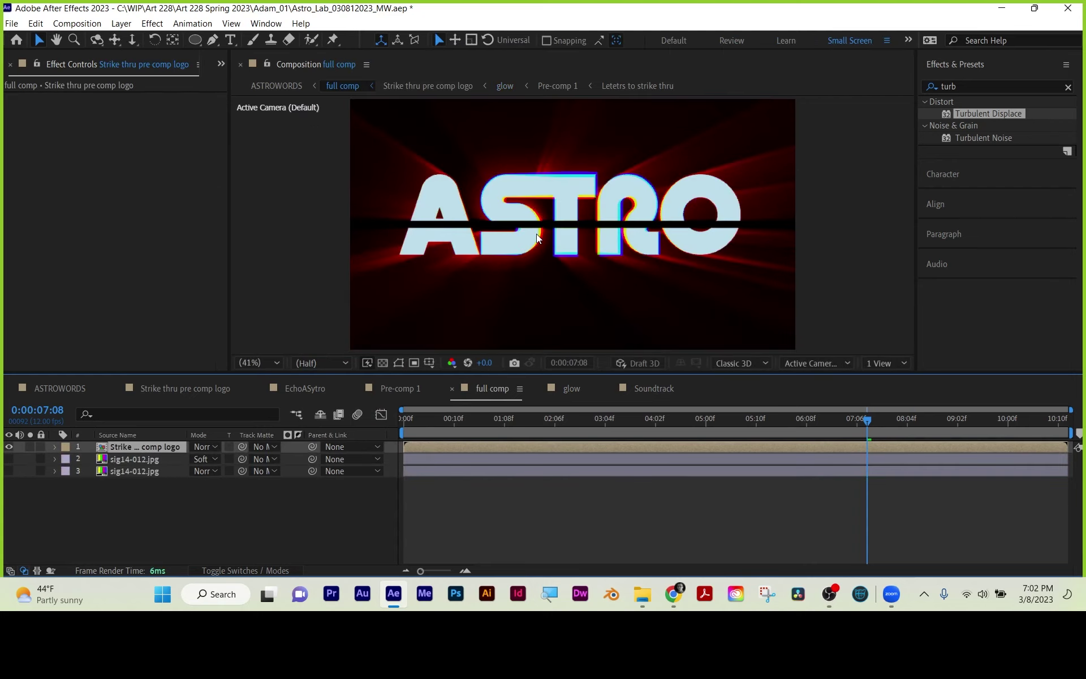
key("period")
left_click(9, 446)
left_click(9, 446)
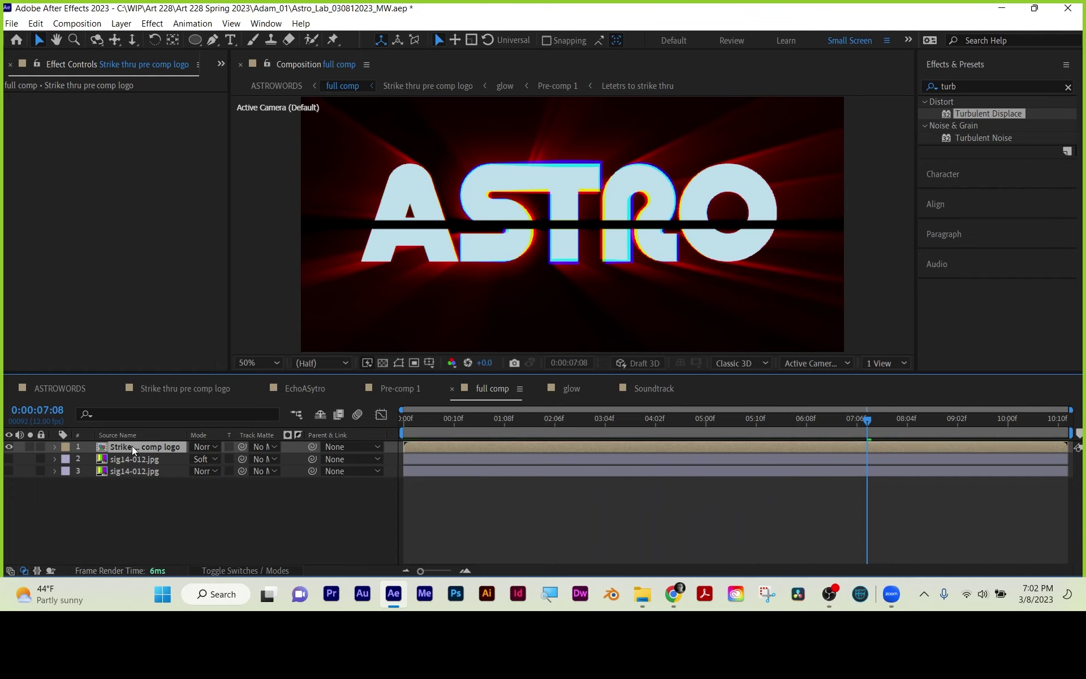
- Scrub through Pre-comp 1, EchoASytro and Strike thru pre comp logo to compare the gap in the outlines, letters and combined logo
left_click(402, 390)
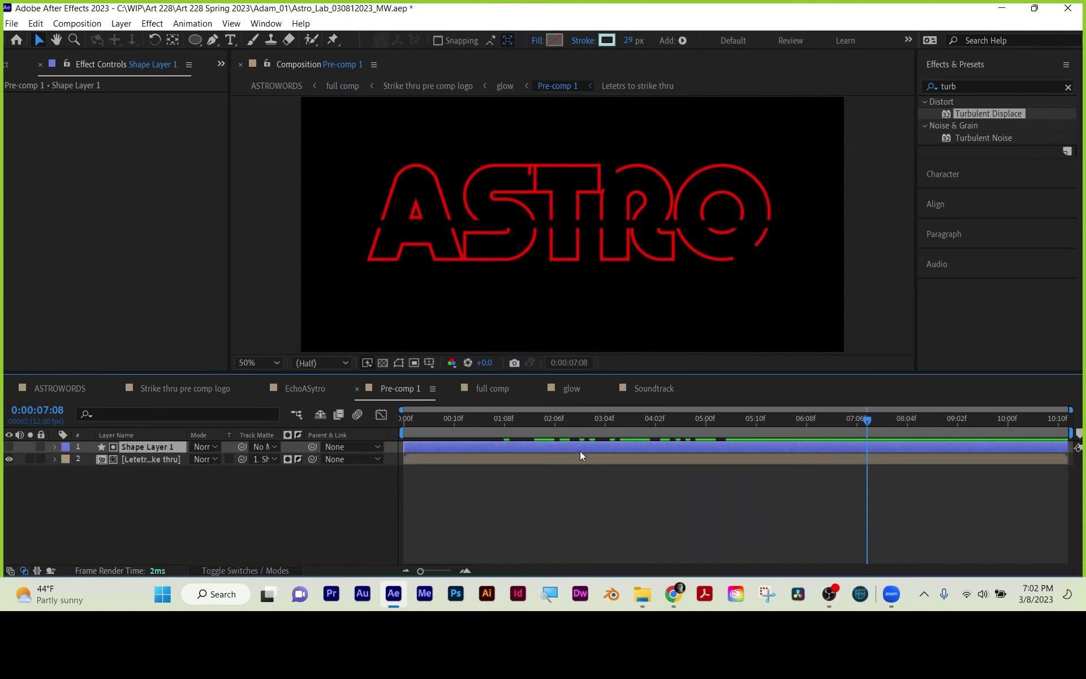
left_click_drag(635, 428, 918, 417)
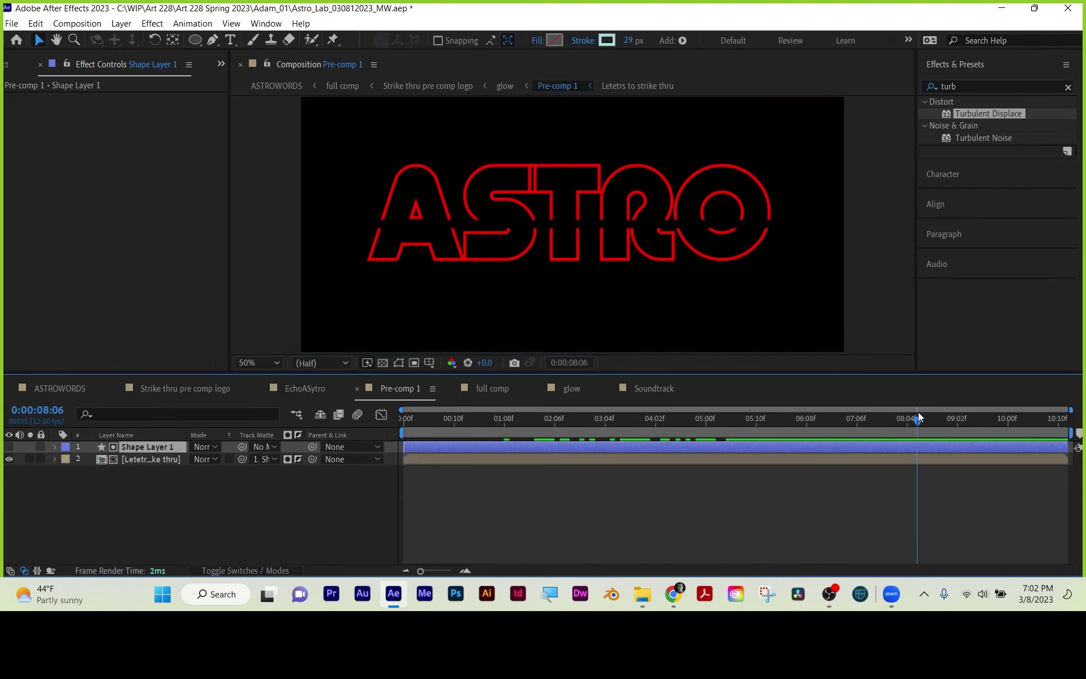
left_click(303, 389)
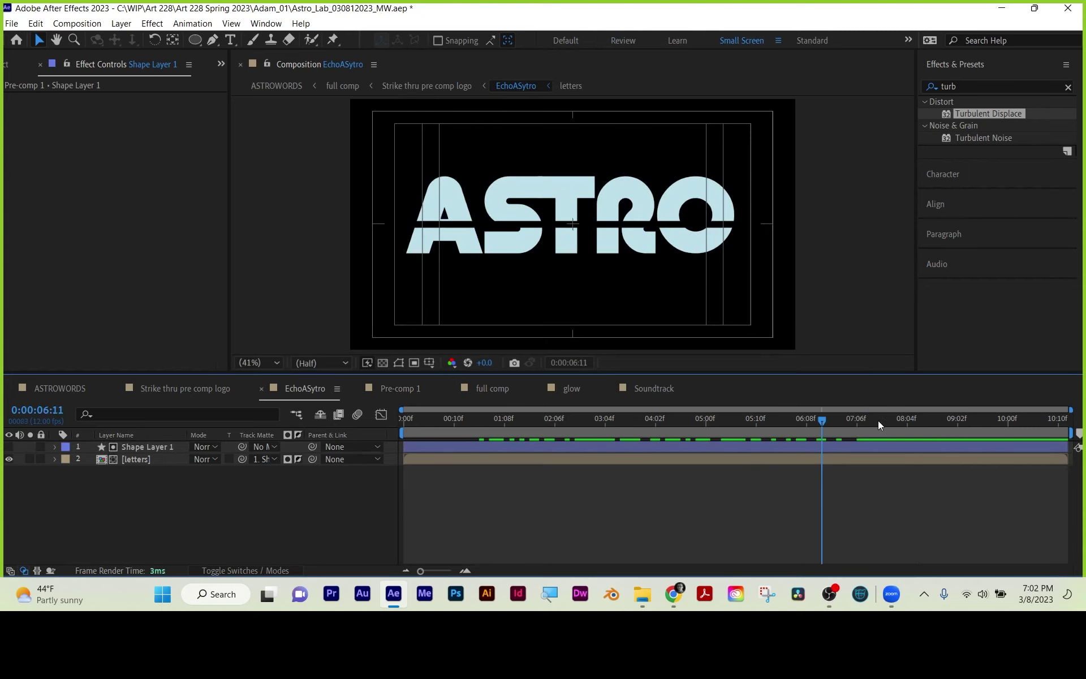
left_click(214, 388)
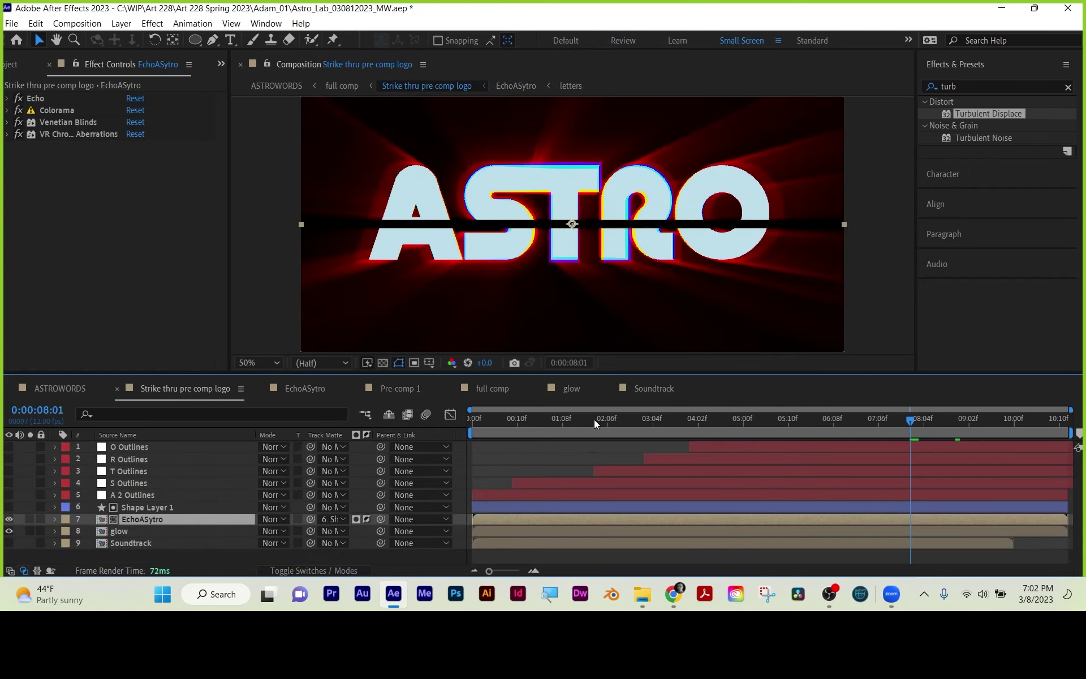
left_click_drag(630, 419, 1063, 411)
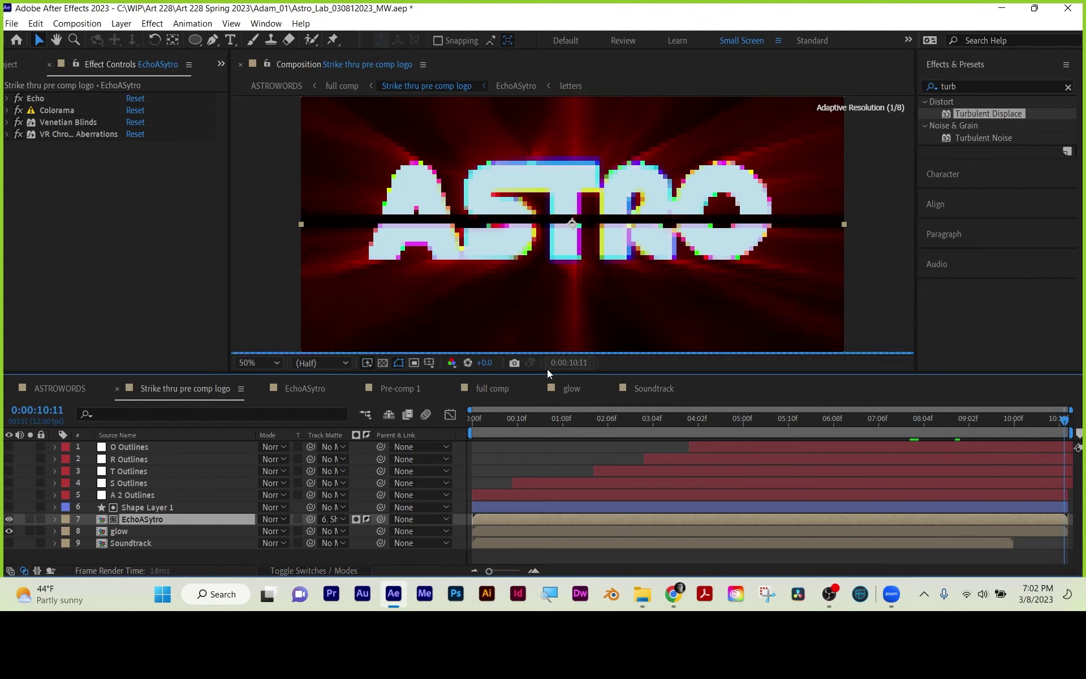
- Show the project's list of compositions and footage, and select the EchoASytro layer in Strike thru pre comp logo
left_click(221, 65)
left_click(237, 85)
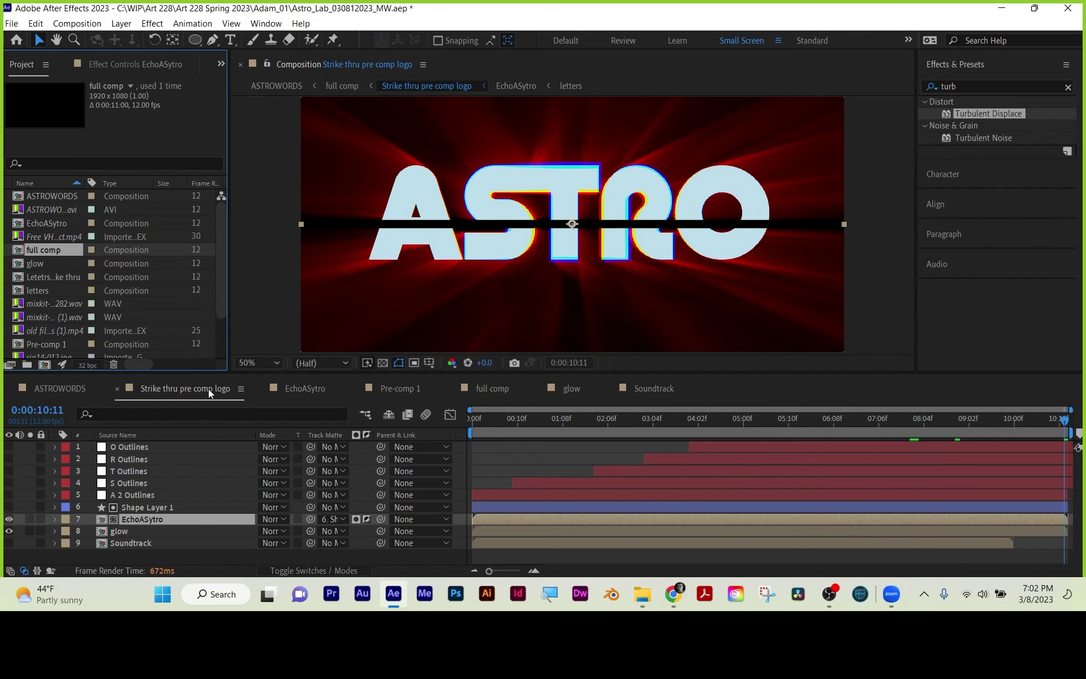
left_click(141, 517)
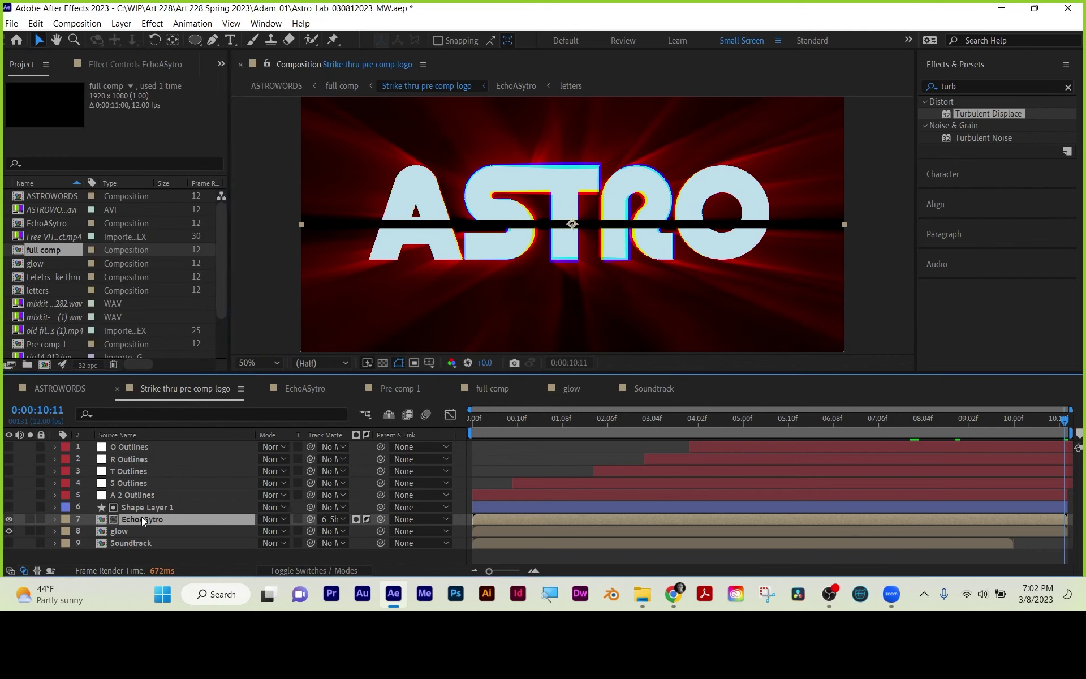
- Turn off the matte inversion on the EchoASytro layer in Strike thru pre comp logo and set its track matte to No Matte
left_click(366, 519)
left_click(368, 520)
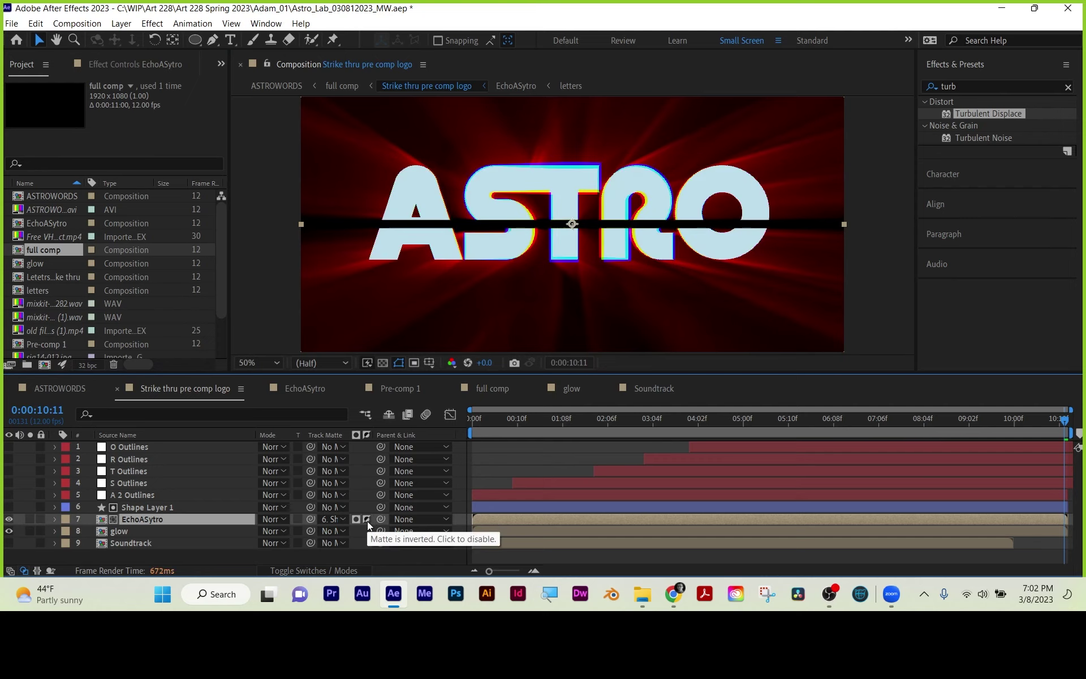
left_click(153, 506)
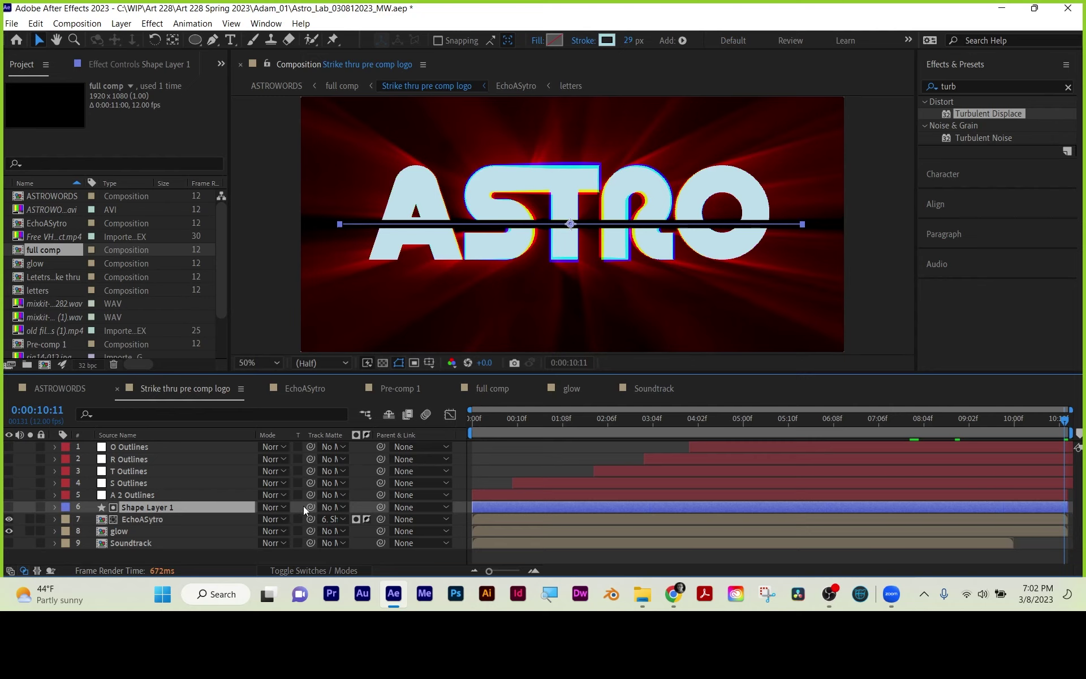
left_click(368, 518)
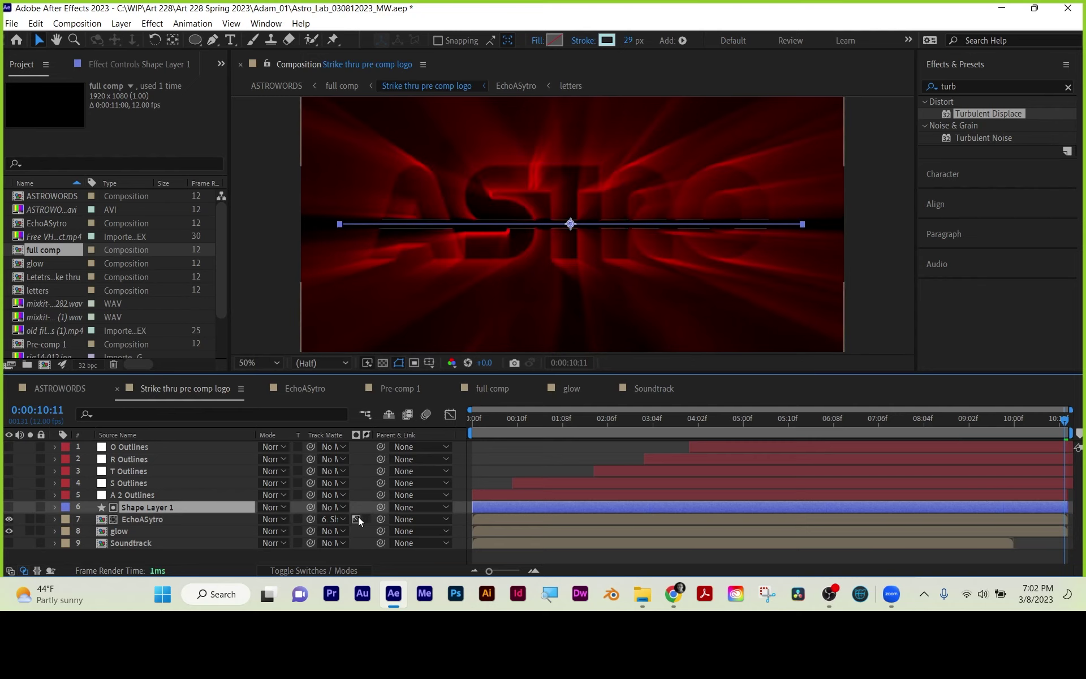
left_click(348, 517)
left_click(356, 518)
left_click(334, 518)
left_click(360, 366)
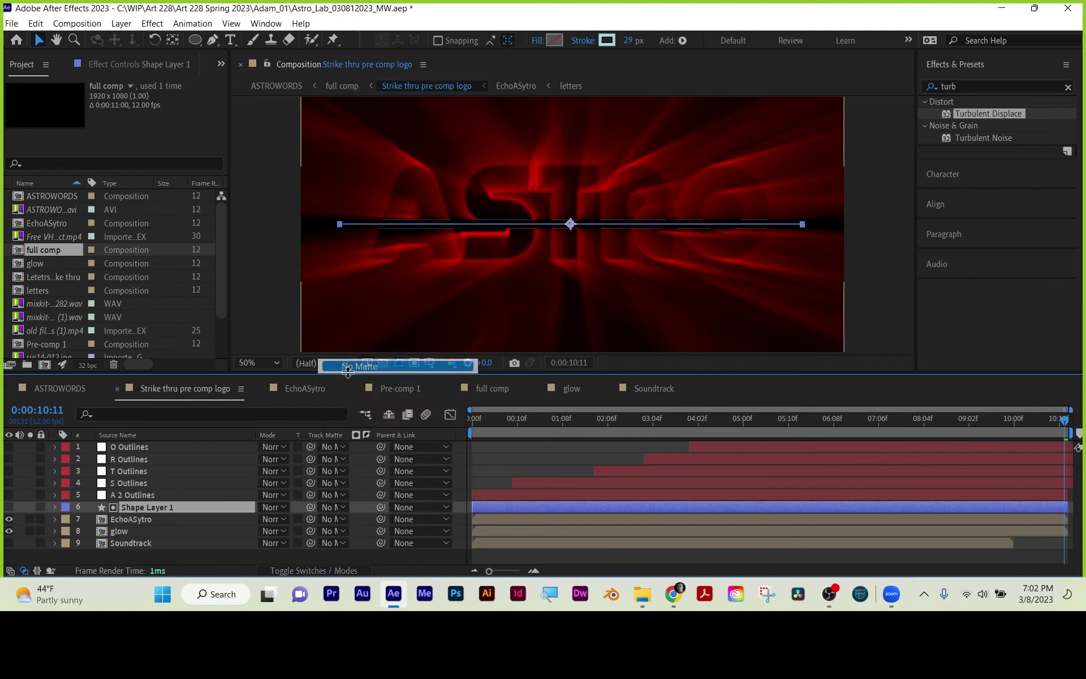
- Show Shape Layer 1 to check it against the logo, then delete it from Strike thru pre comp logo
left_click(9, 506)
left_click(128, 503)
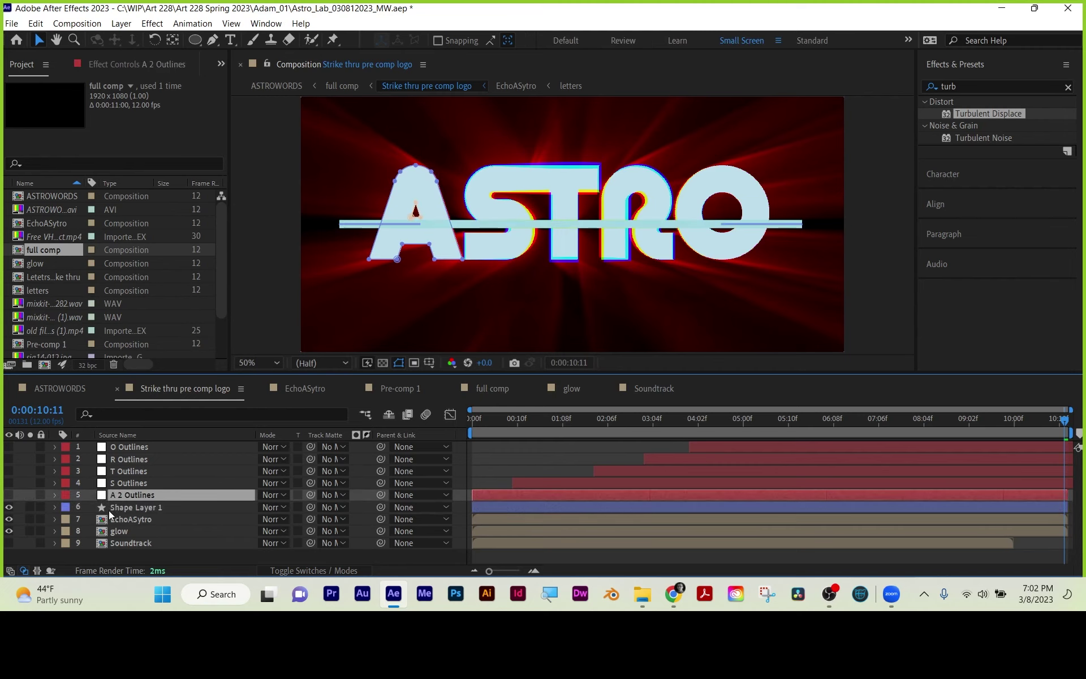
left_click(9, 507)
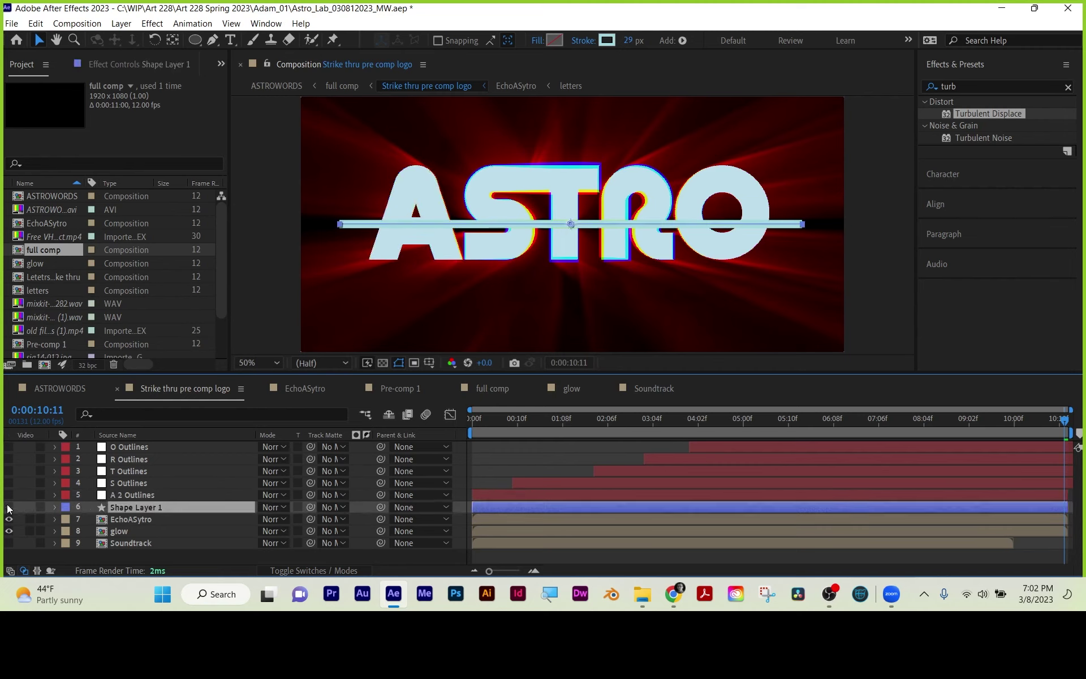
left_click(496, 453)
left_click(121, 517)
left_click(127, 507)
key("Delete")
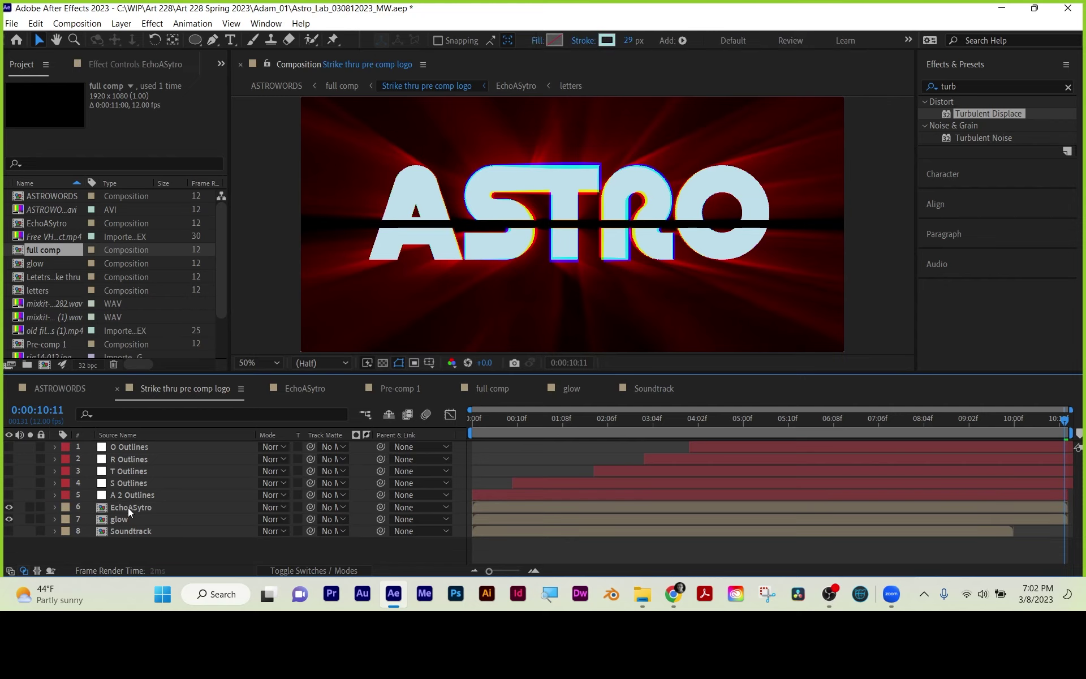
- Check the track matte choices for EchoASytro, and compare the logo in ASTROWORDS with Strike thru pre comp logo
left_click(140, 506)
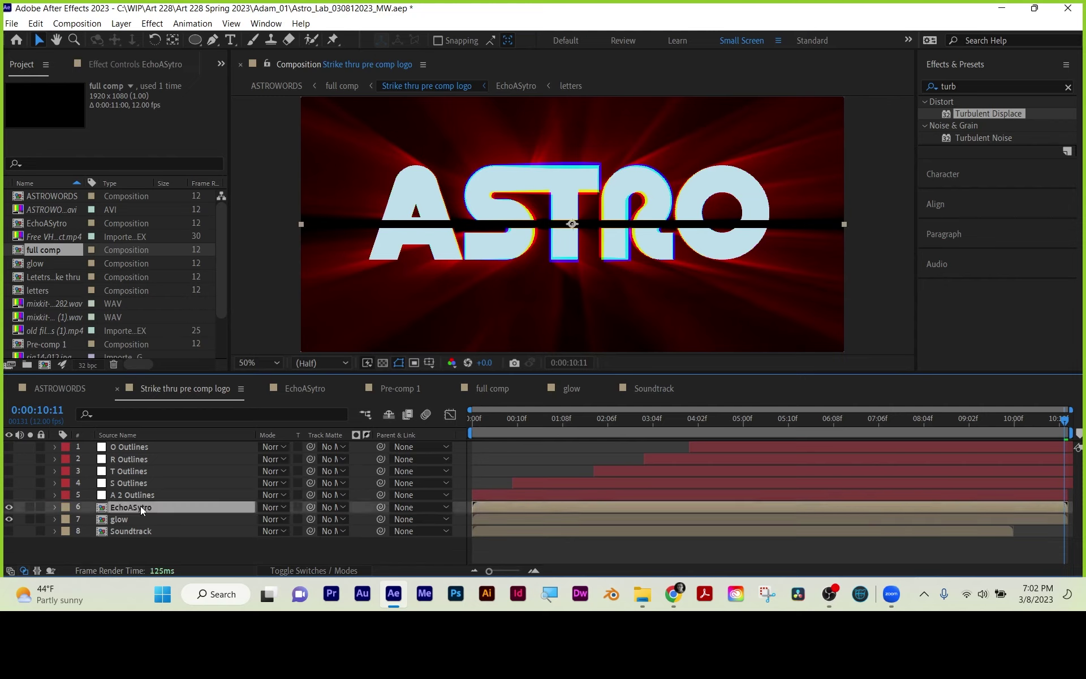
left_click(332, 508)
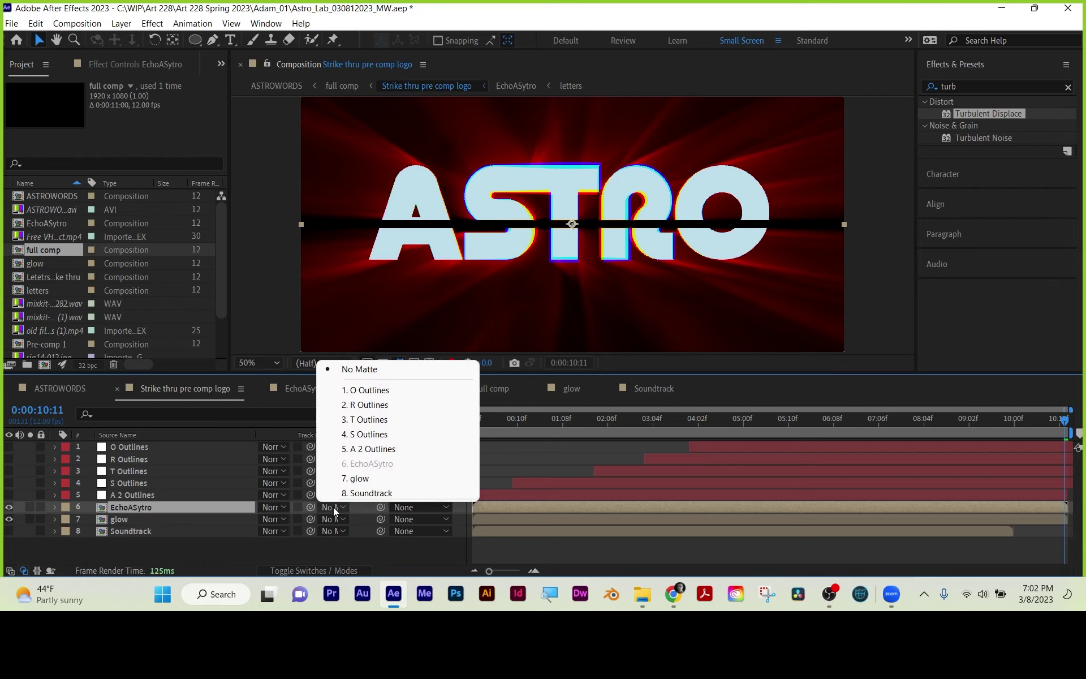
left_click(267, 549)
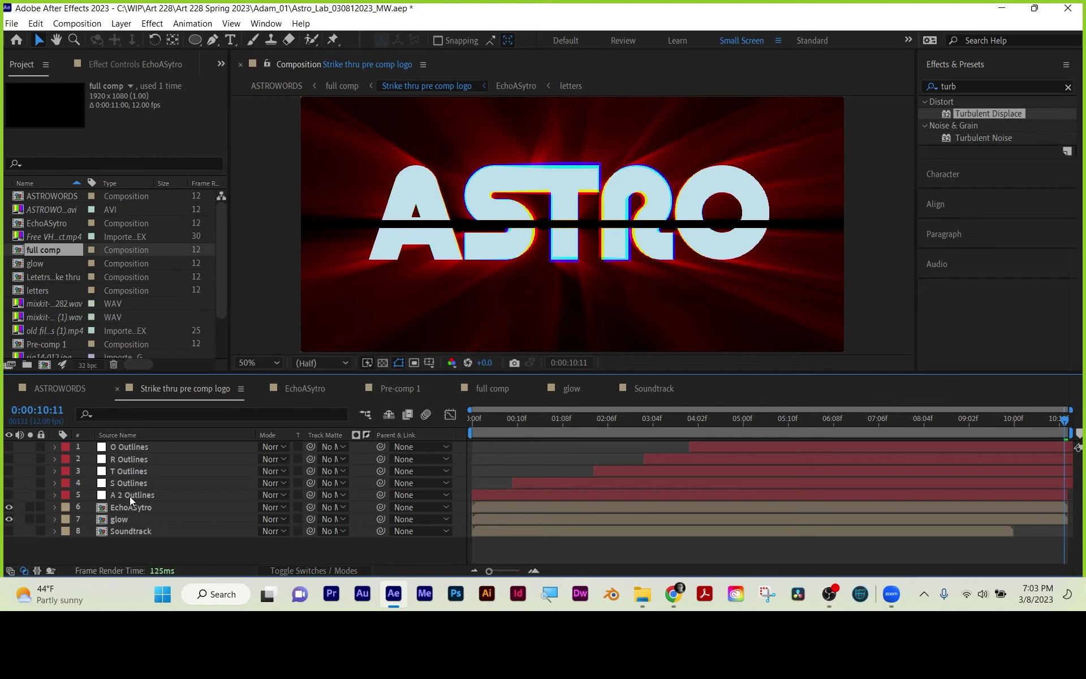
left_click(54, 386)
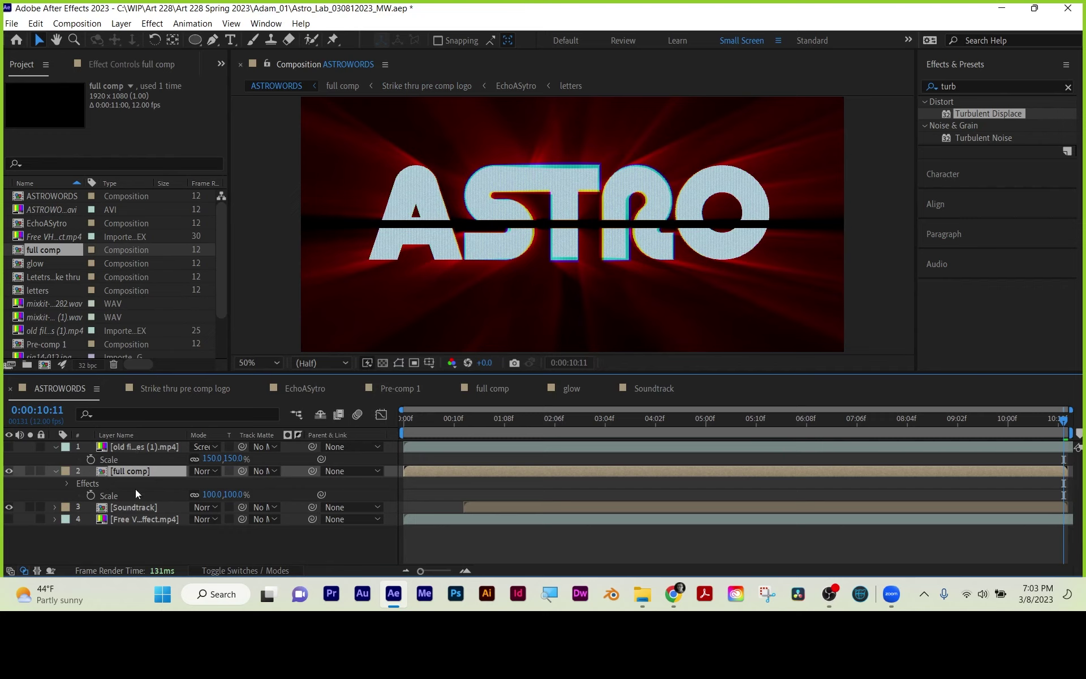
left_click(165, 388)
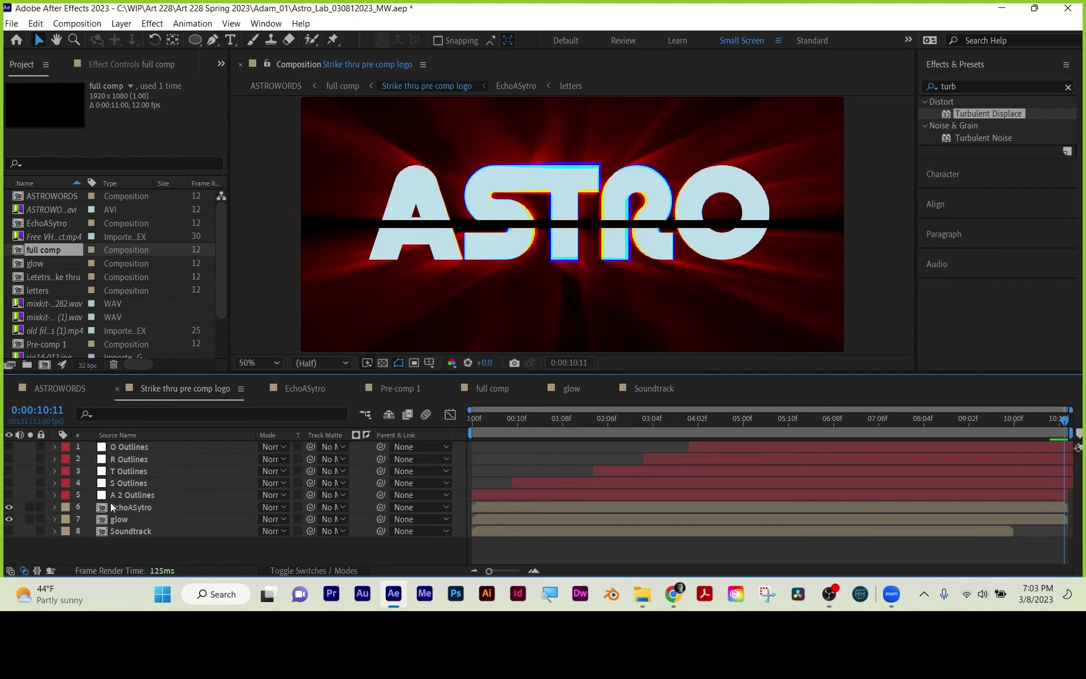
- Review the effects on the EchoASytro layer, switching VR Chromatic Aberrations off and on to see its contribution
left_click(126, 503)
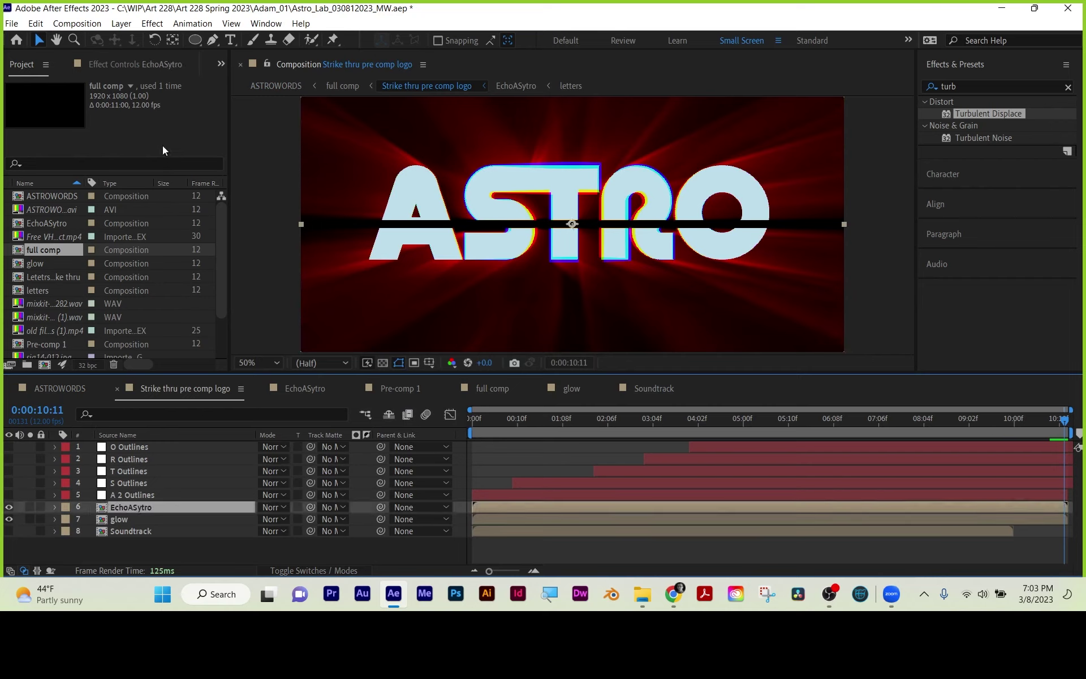
left_click(136, 65)
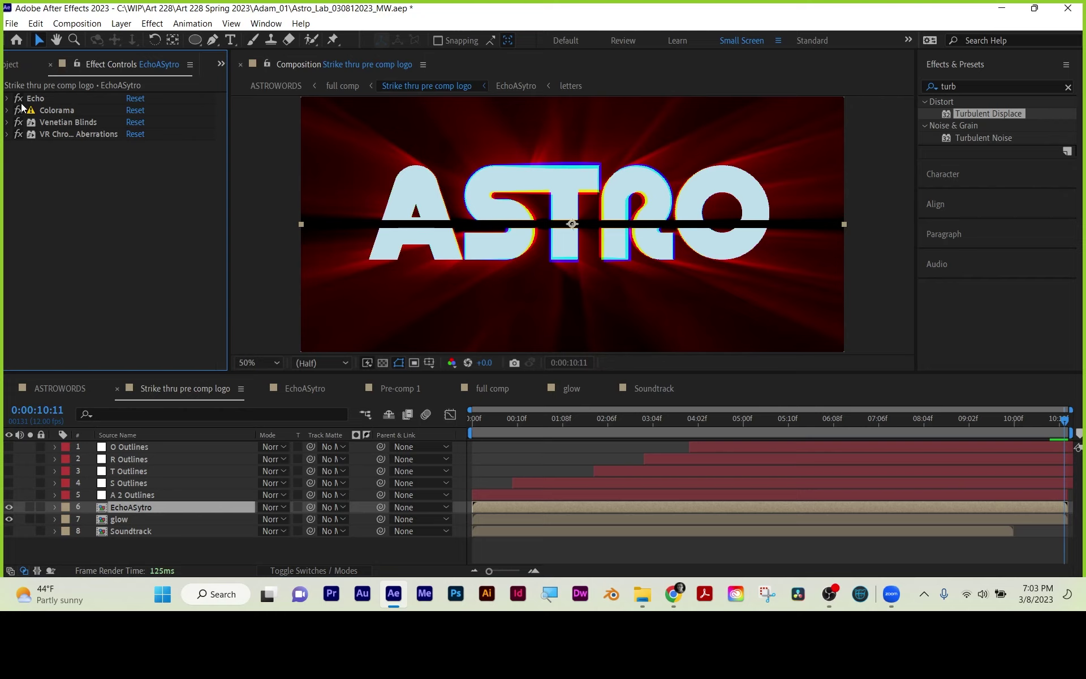
left_click(48, 114)
left_click(54, 124)
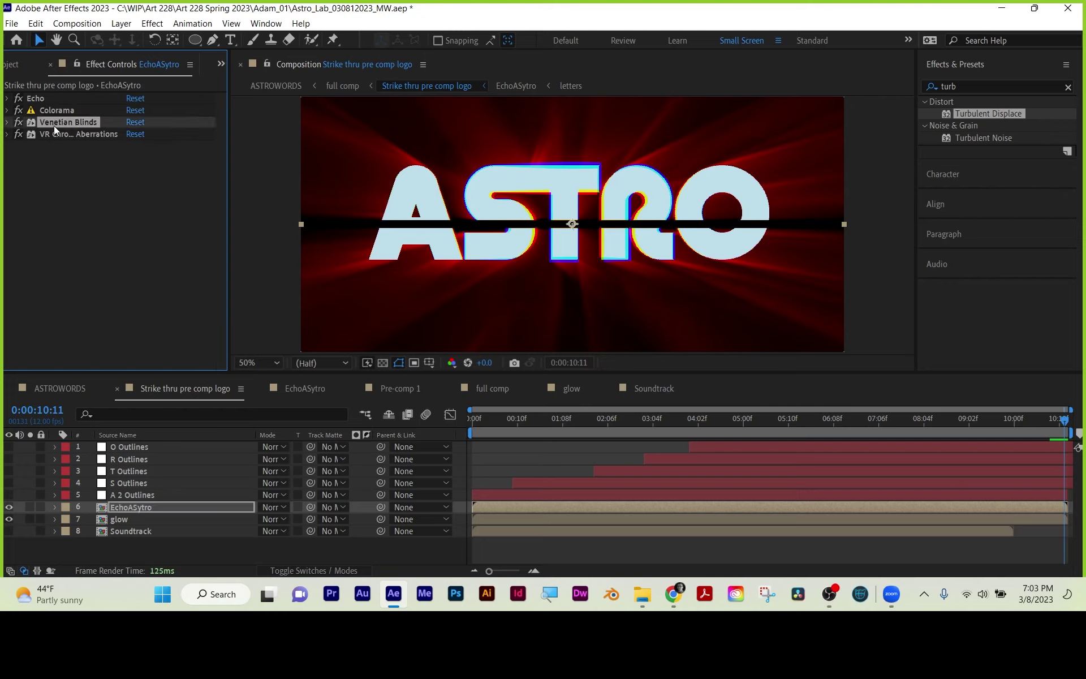
left_click(59, 133)
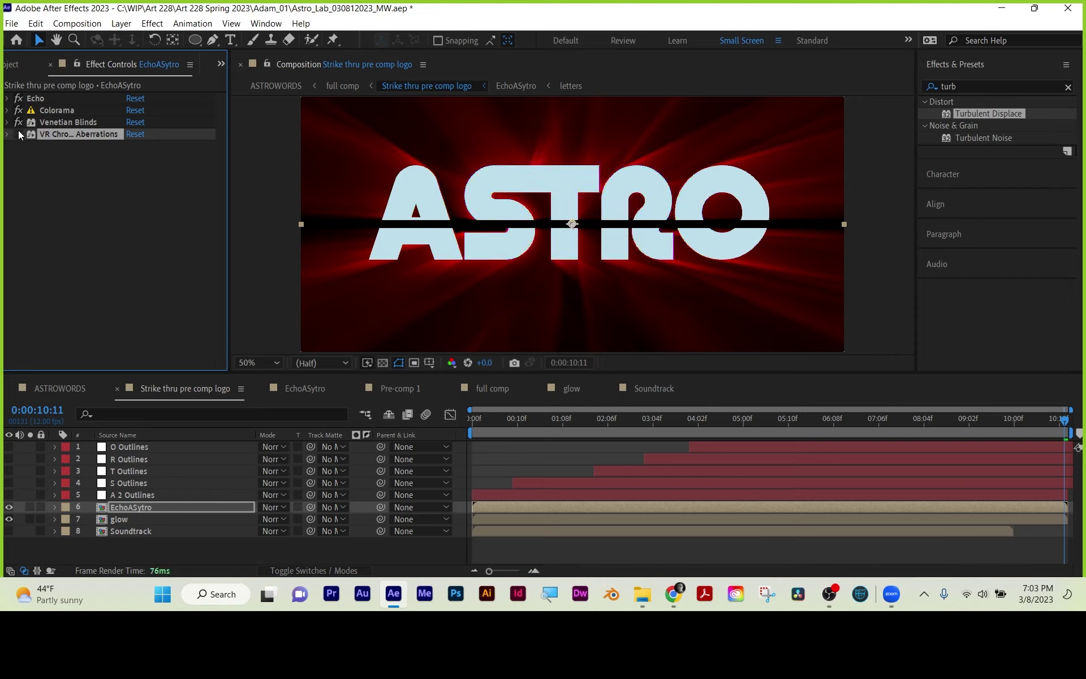
left_click(56, 122)
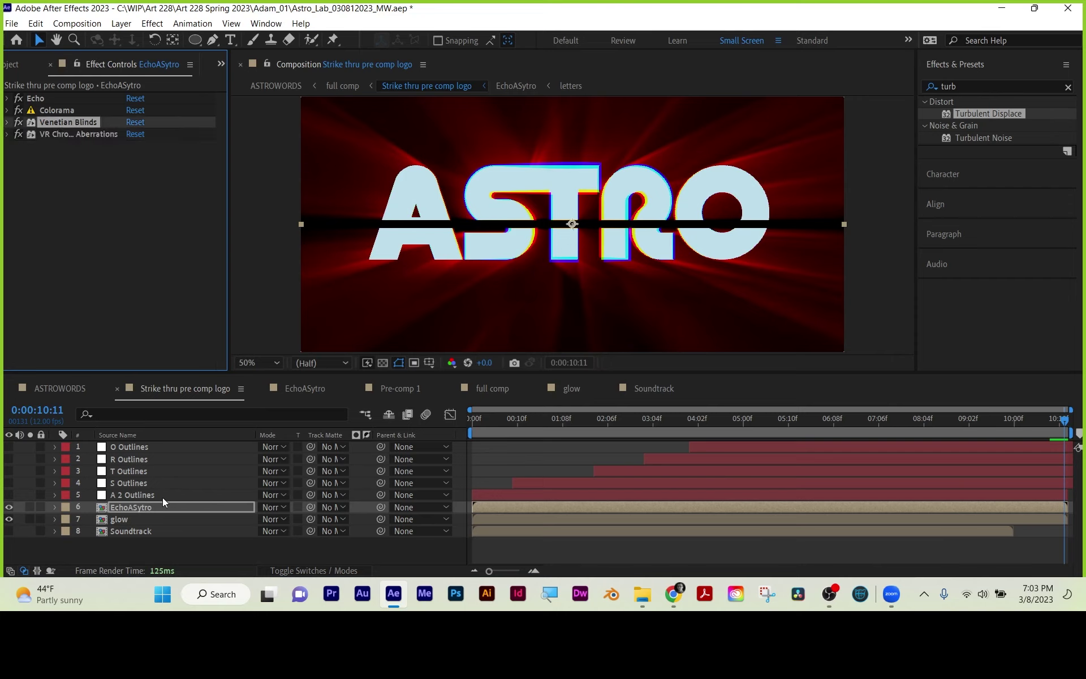
left_click(138, 507)
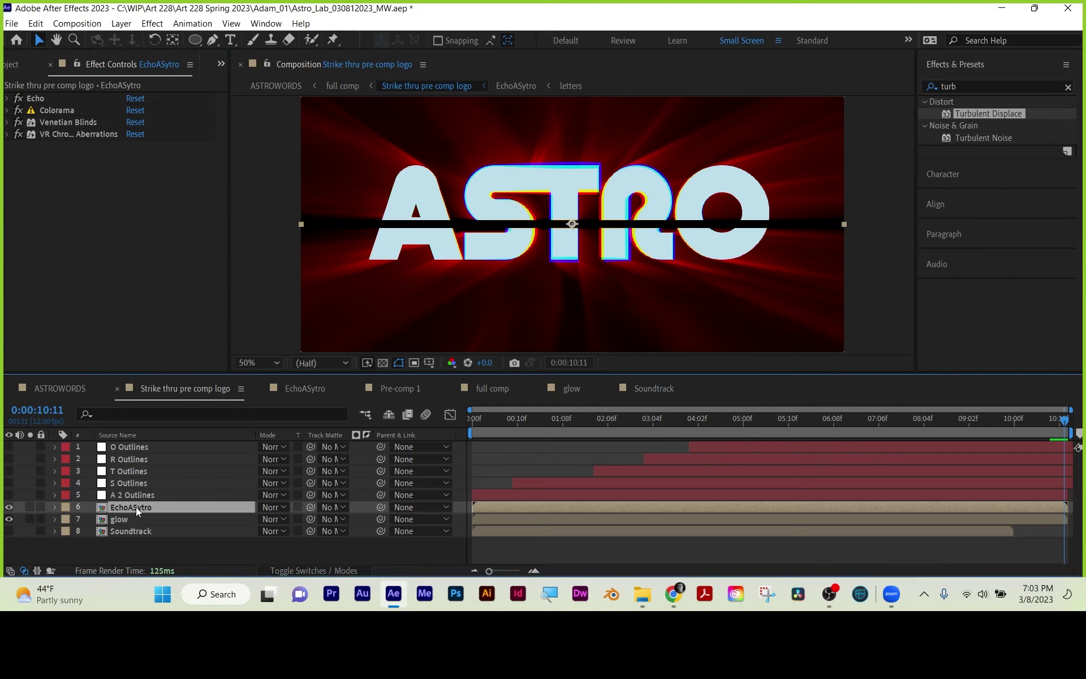
- Open the nested EchoASytro and letters compositions to inspect their layers, and check Soundtrack and glow
double_click(136, 506)
left_click(133, 446)
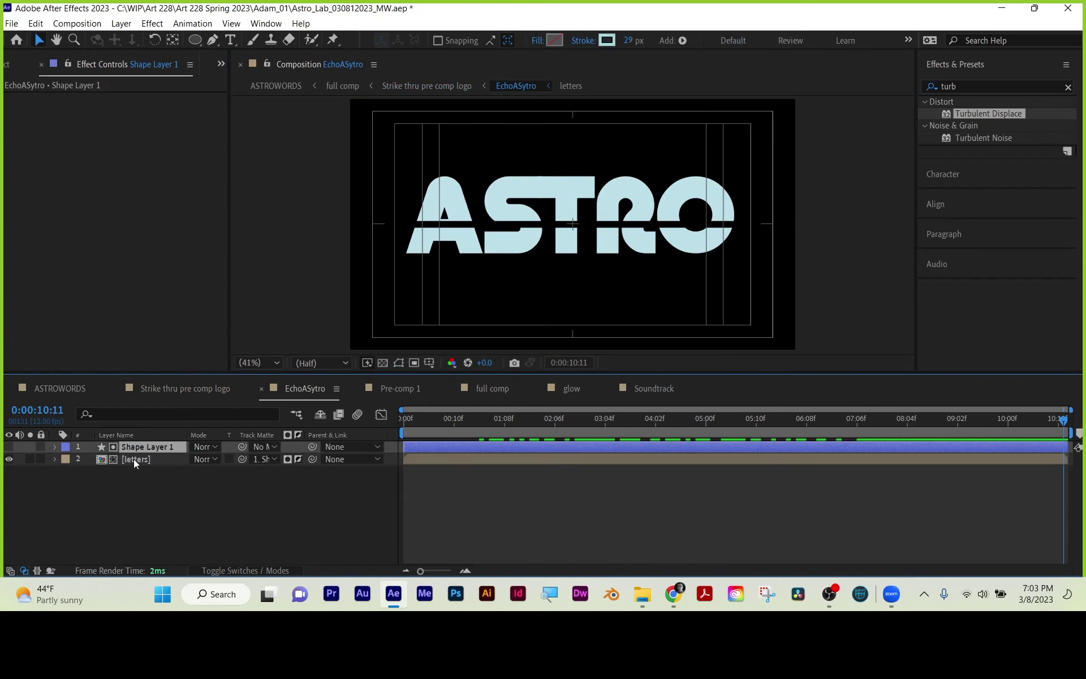
left_click(135, 459)
double_click(136, 460)
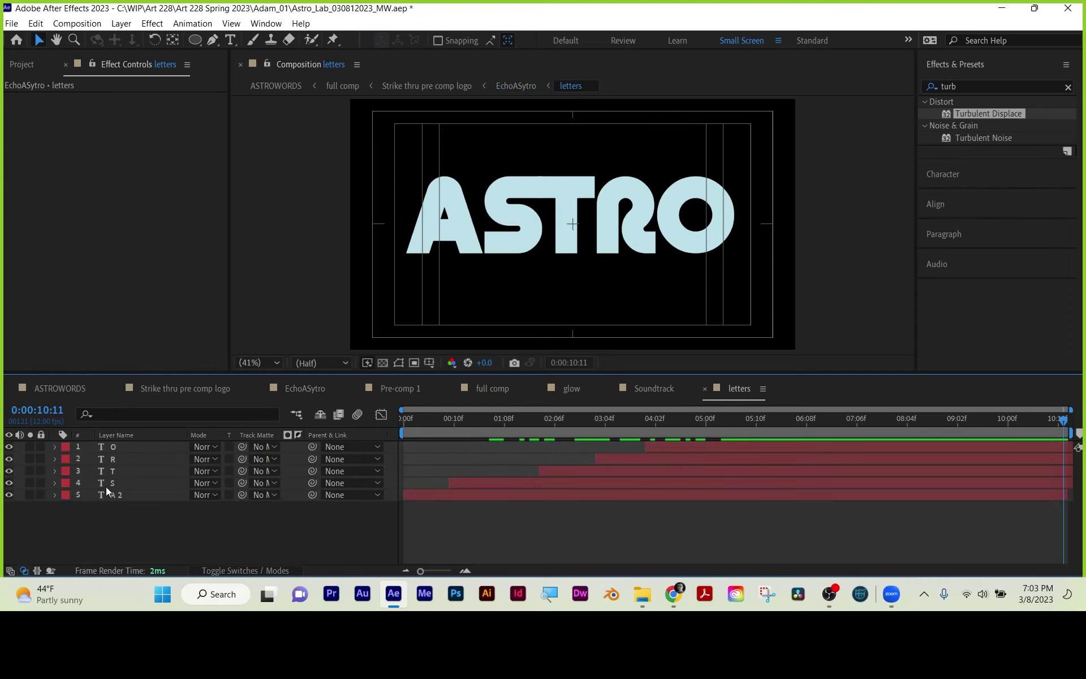
left_click(658, 390)
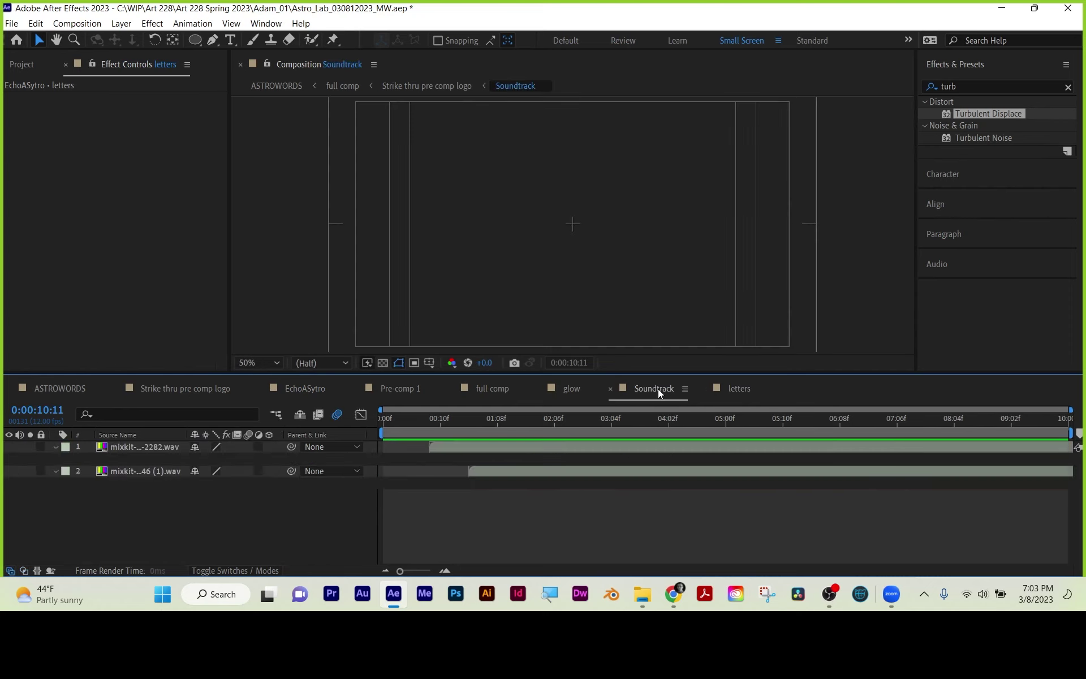
left_click(560, 388)
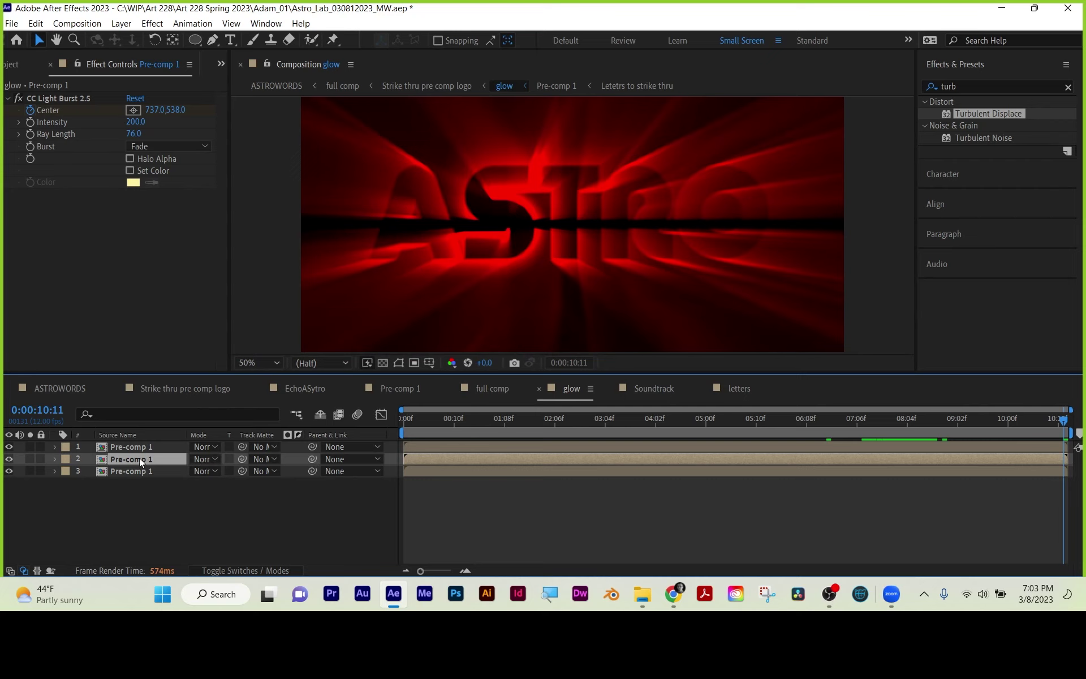
- Hide the glow layer in Strike thru pre comp logo
left_click(67, 395)
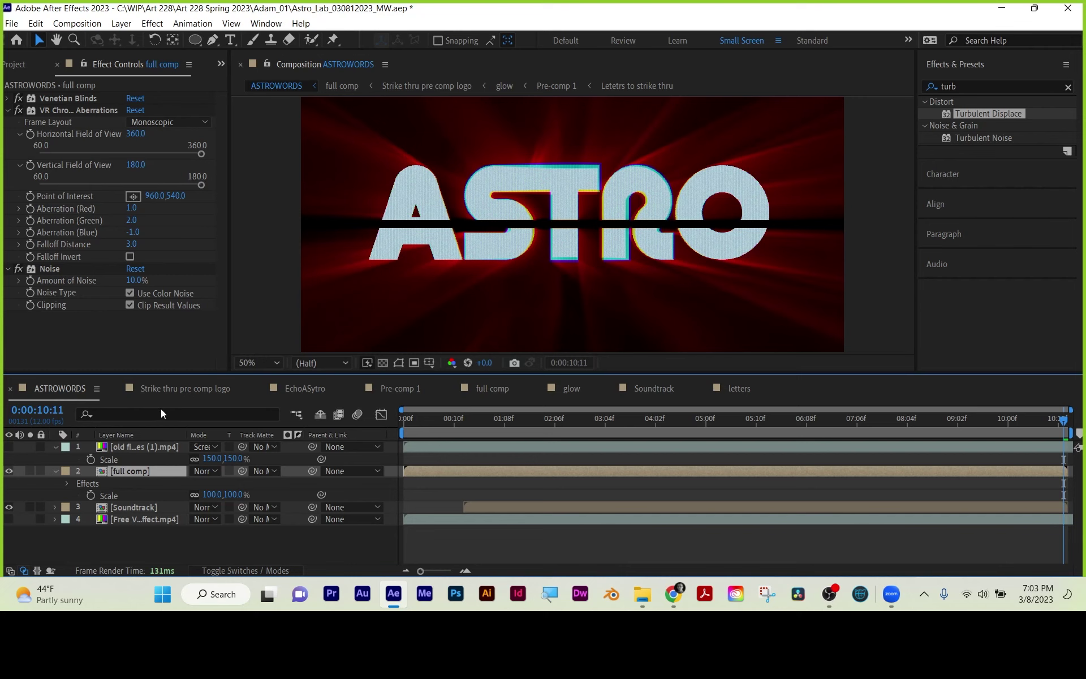
left_click(174, 393)
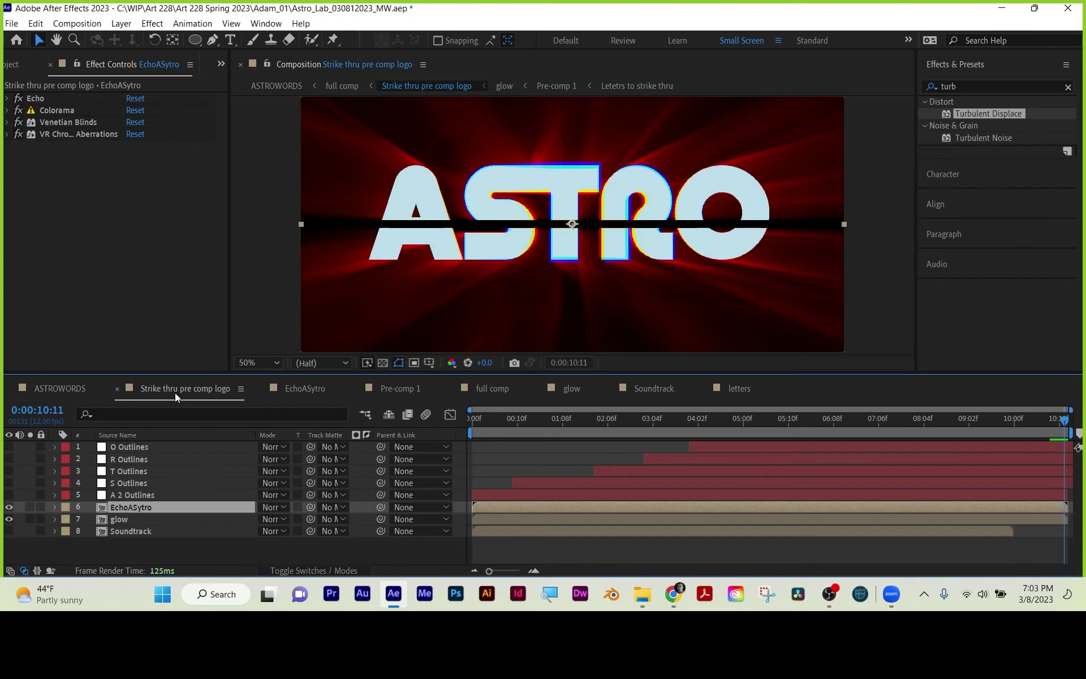
left_click(116, 519)
left_click(8, 518)
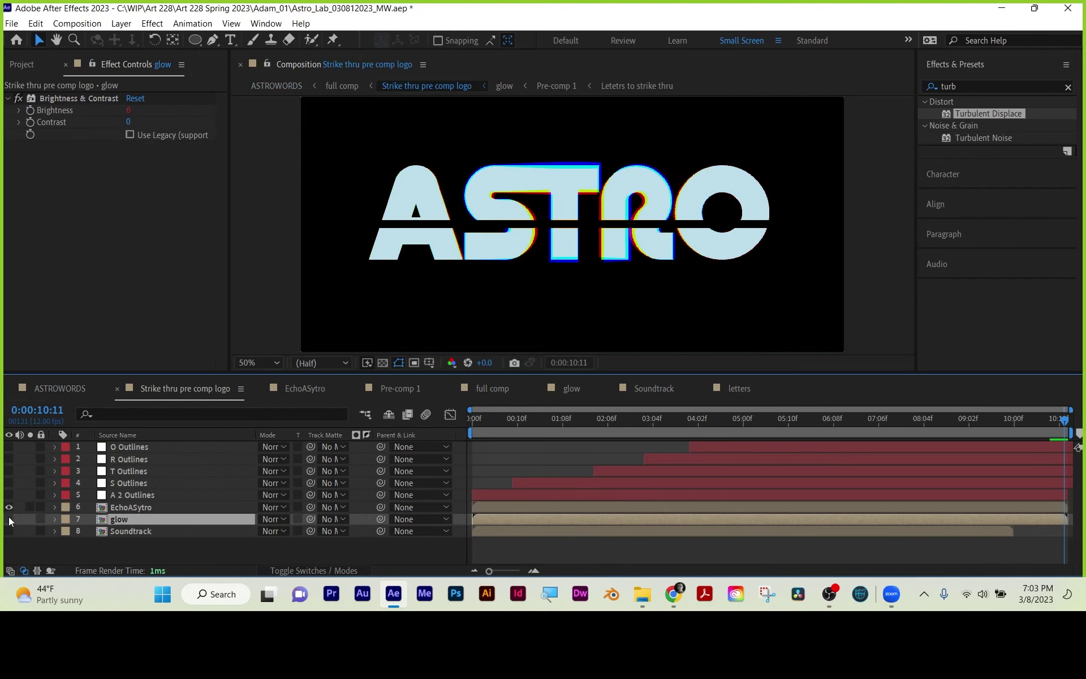
- Find full comp in the project list, and look through EchoASytro, Pre-comp 1, full comp and glow
left_click(21, 64)
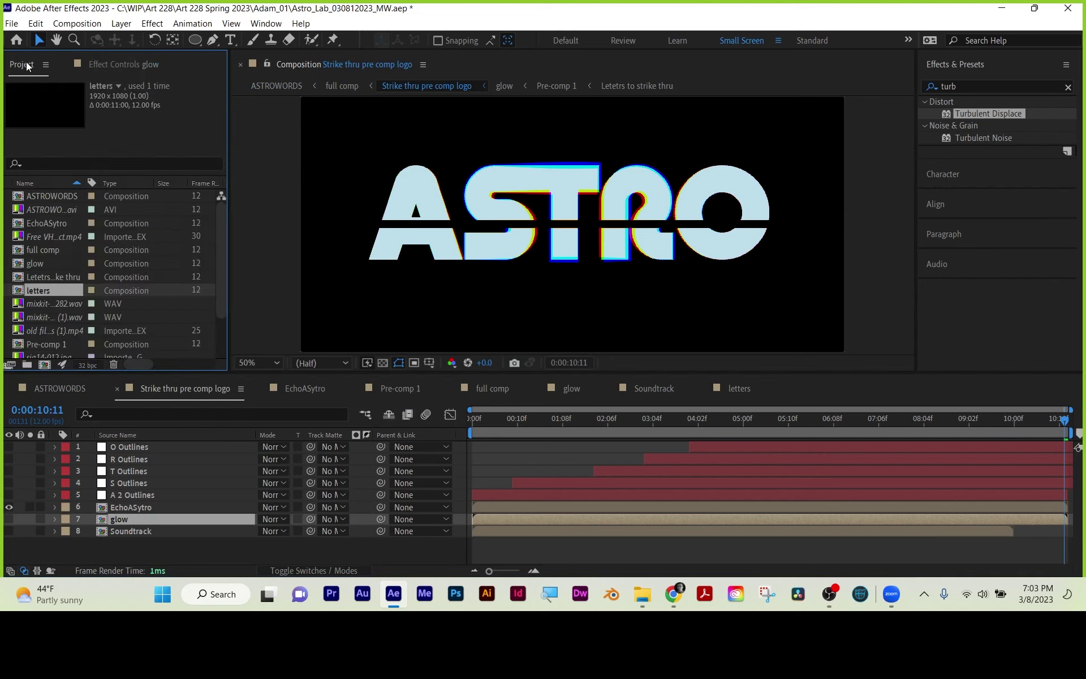
left_click(43, 250)
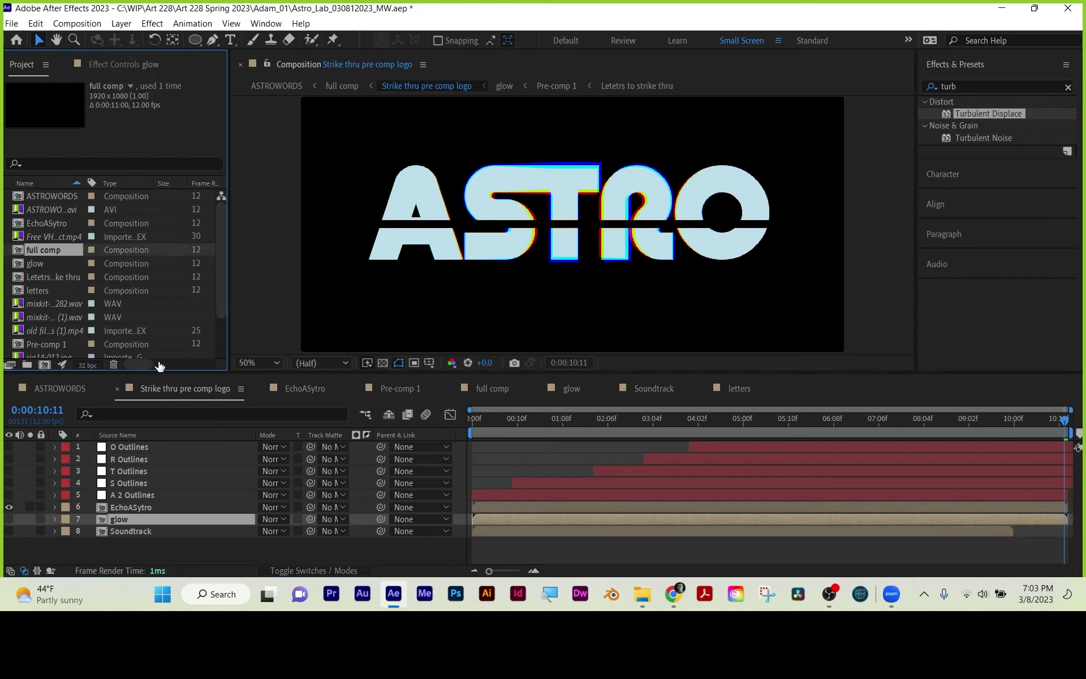
left_click(303, 387)
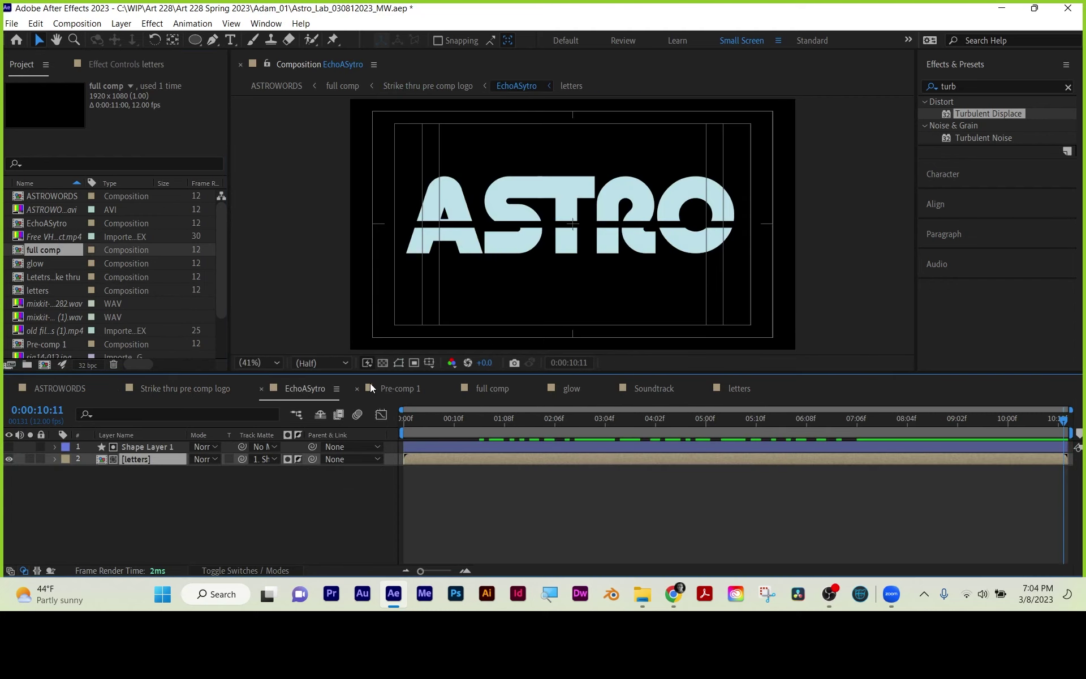
left_click(412, 388)
left_click(498, 388)
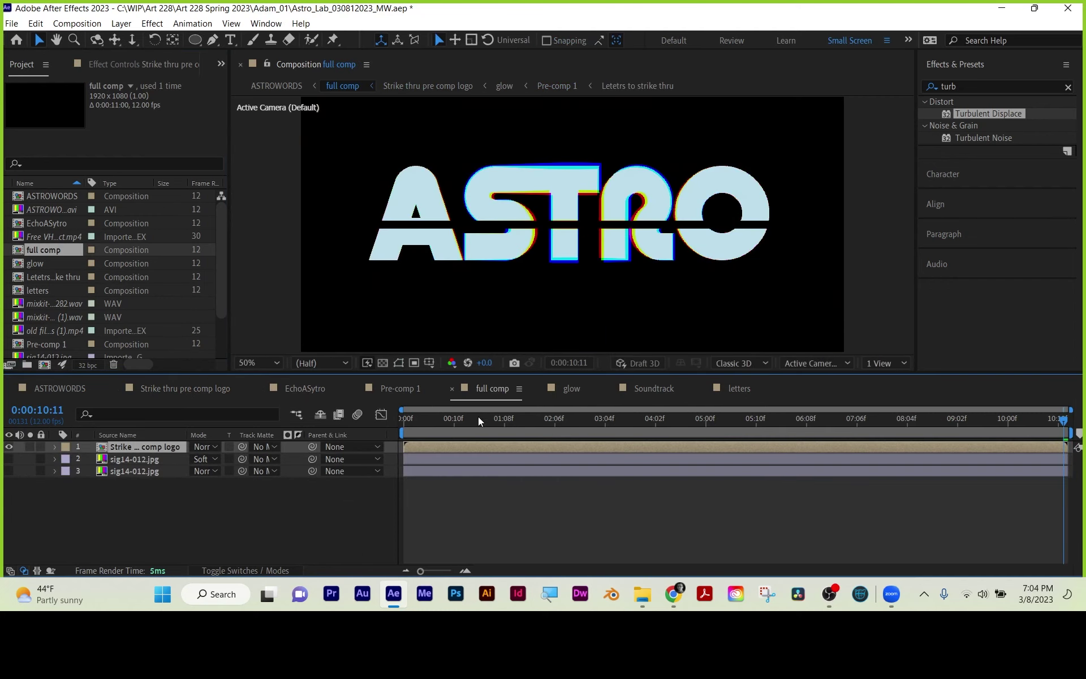
left_click(571, 390)
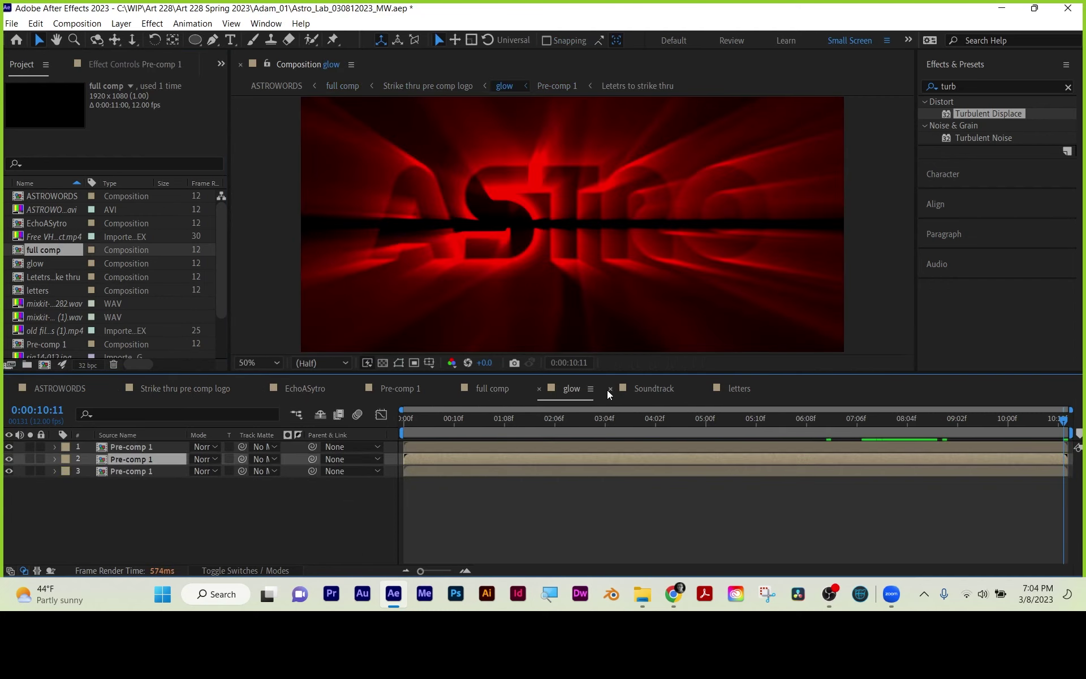
- Reveal the source of glow's second Pre-comp 1 layer in the project, and check Strike thru pre comp logo and ASTROWORDS
right_click(130, 455)
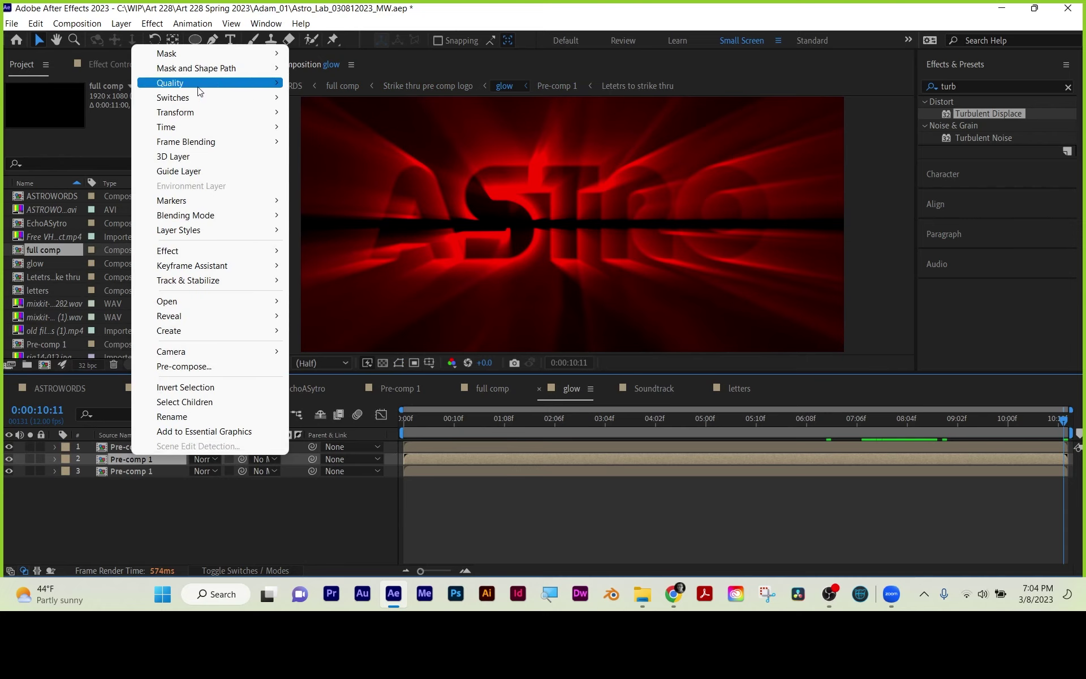
mouse_move(199, 319)
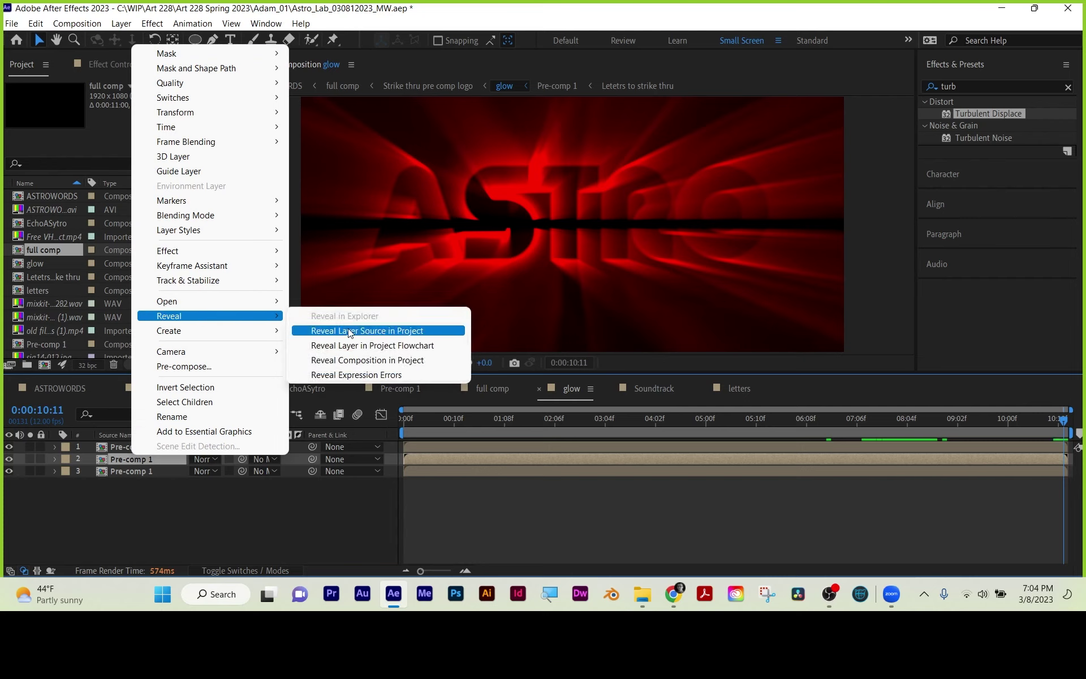
left_click(319, 330)
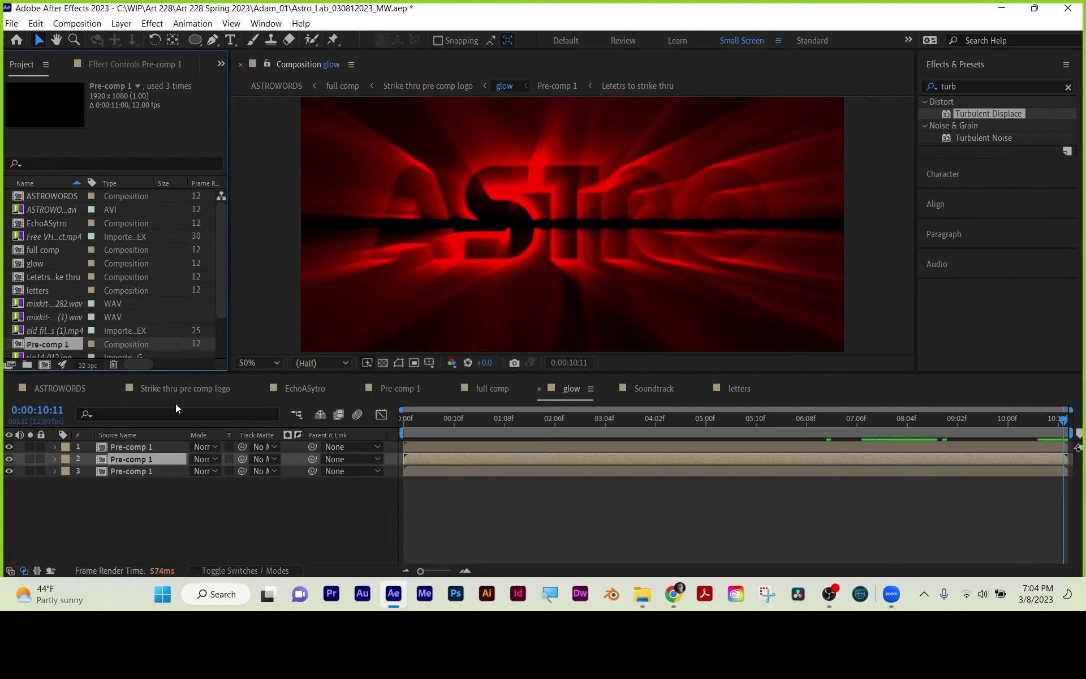
left_click(172, 388)
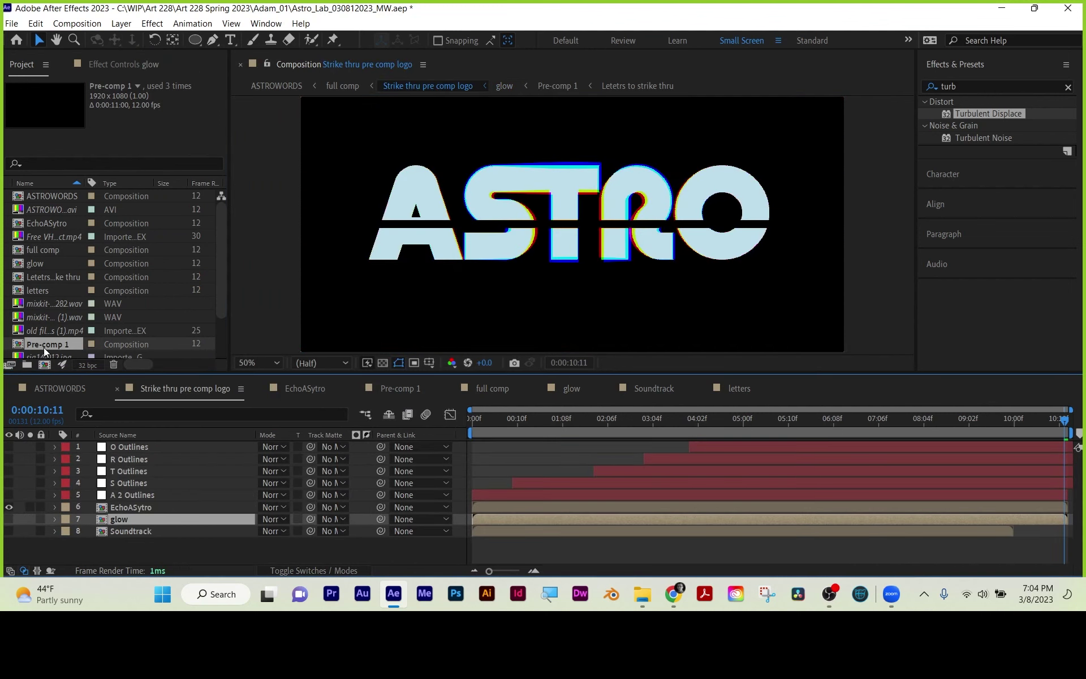
left_click(63, 390)
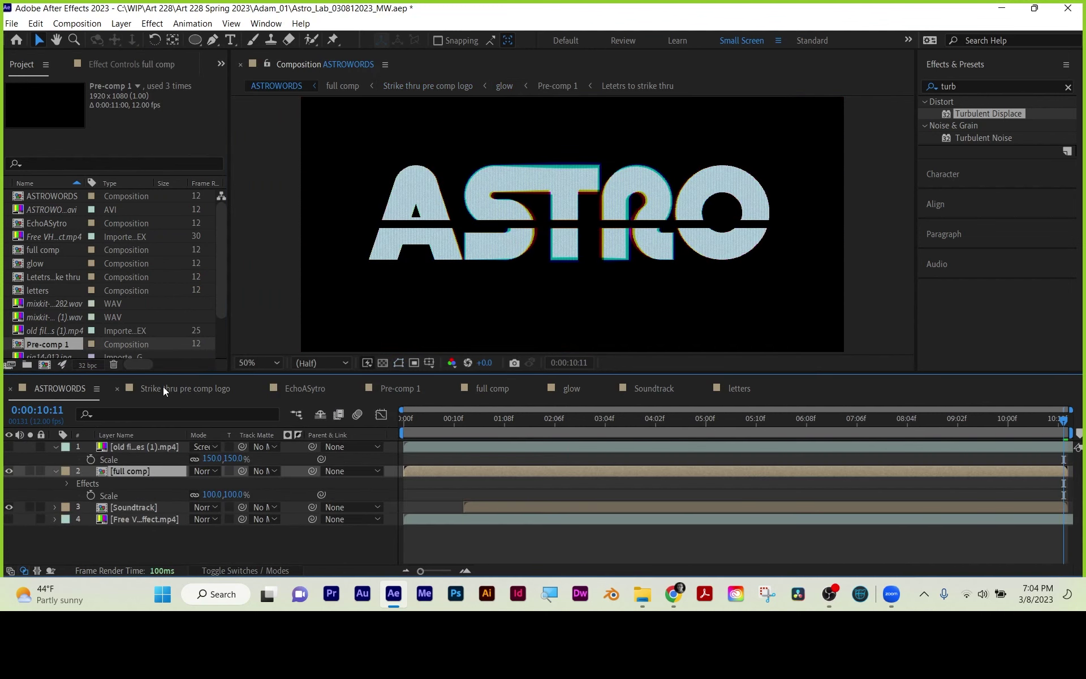
- Place Pre-comp 1 directly above the glow layer in Strike thru pre comp logo and scrub to 0:00:08:11
left_click(163, 387)
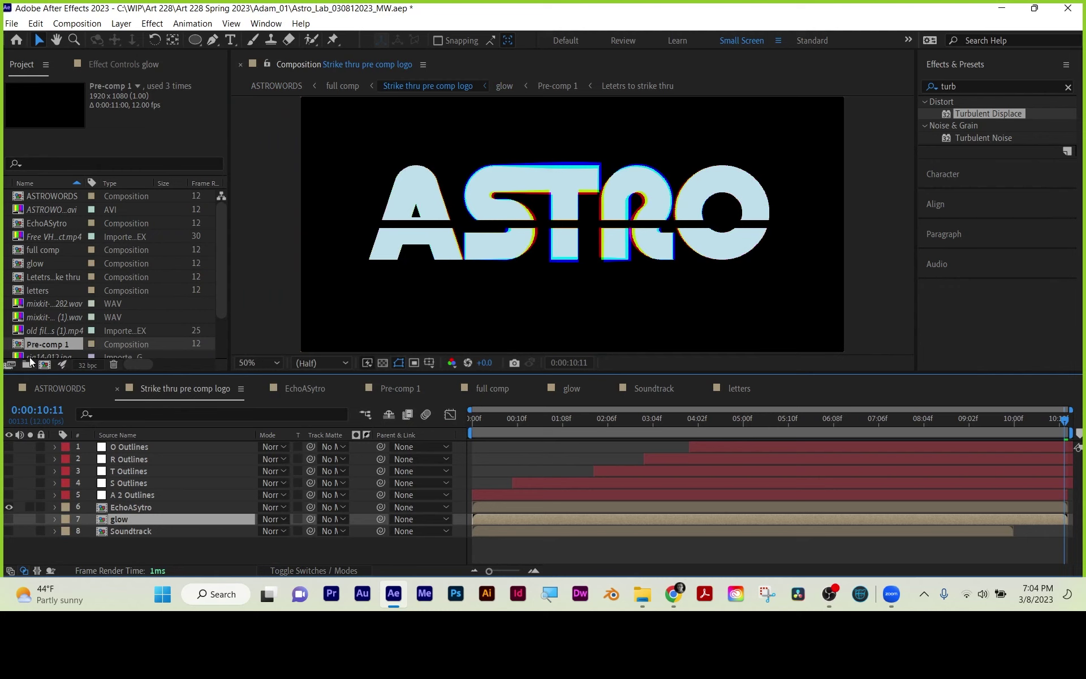
left_click_drag(48, 345, 56, 513)
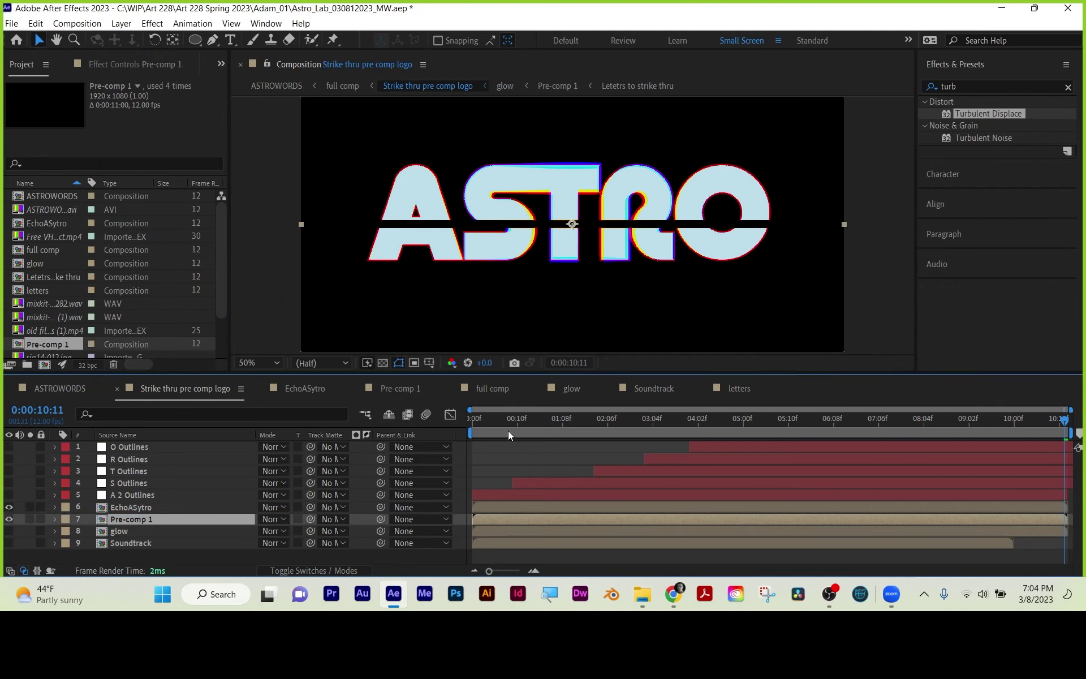
left_click_drag(508, 430, 953, 428)
- Check the Pre-comp 1 outlines with EchoASytro temporarily hidden, and scrub through the Pre-comp 1 composition
left_click(8, 506)
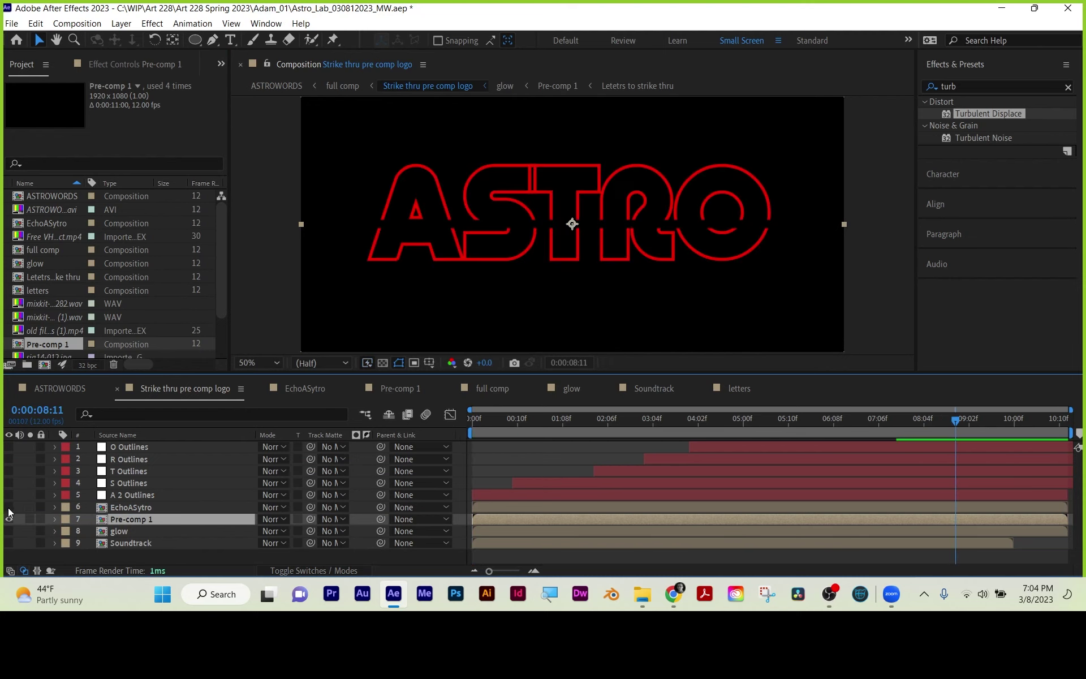
left_click(9, 507)
double_click(132, 518)
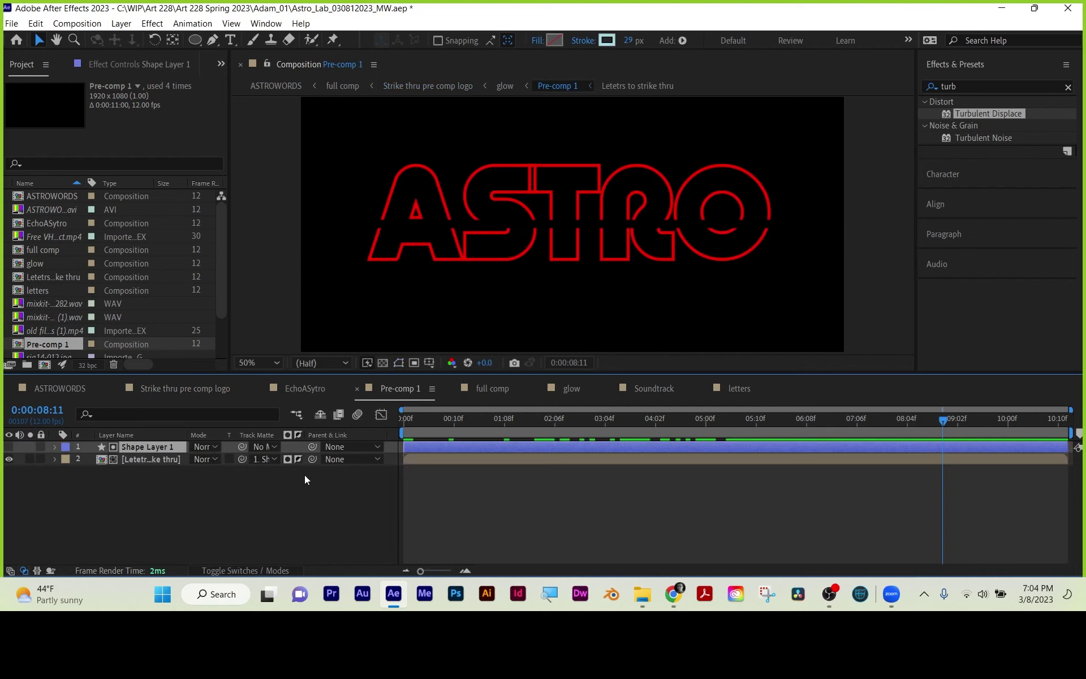
left_click_drag(448, 418, 812, 422)
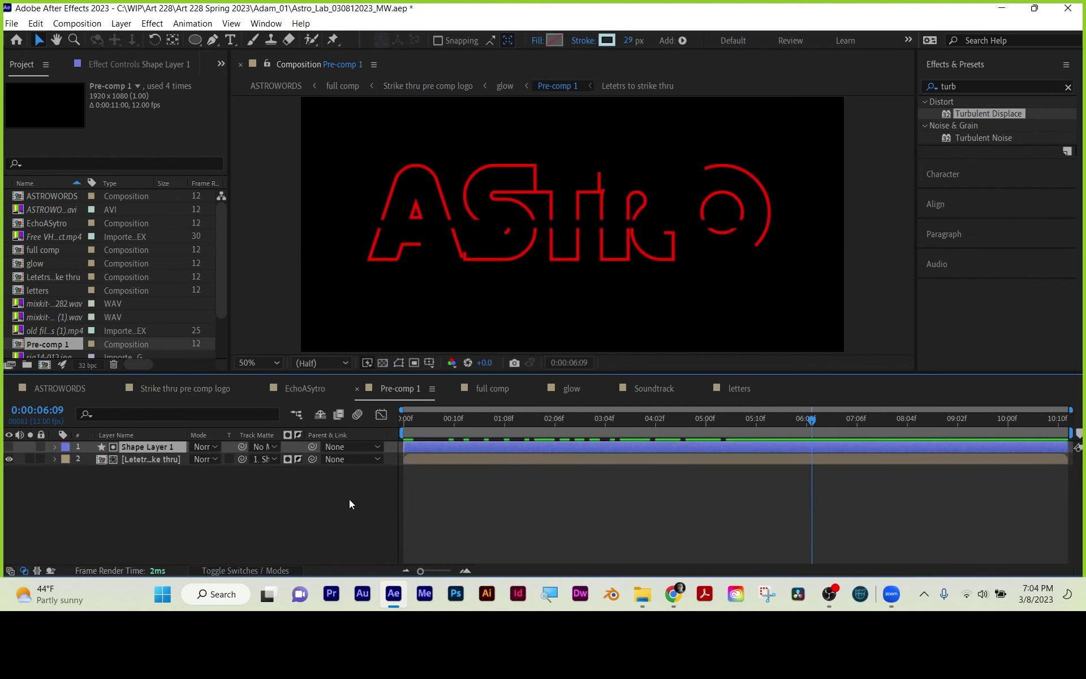
left_click(178, 392)
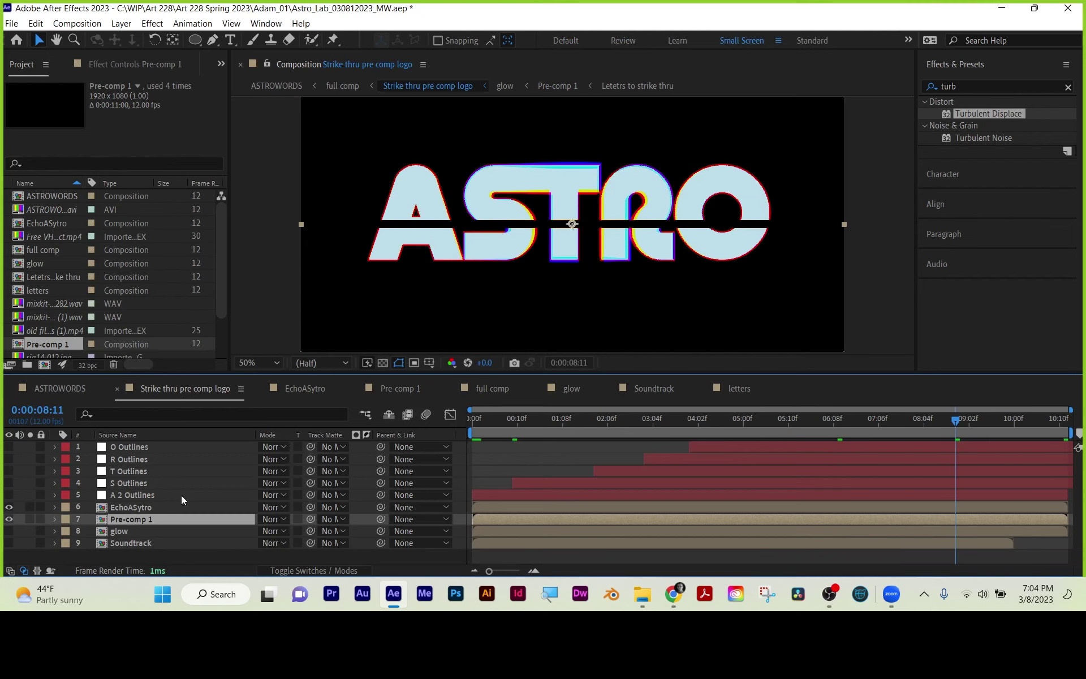
- Copy CC Light Burst 2.5 from glow's second layer onto Pre-comp 1 in Strike thru pre comp logo, and scrub through the result
left_click(653, 390)
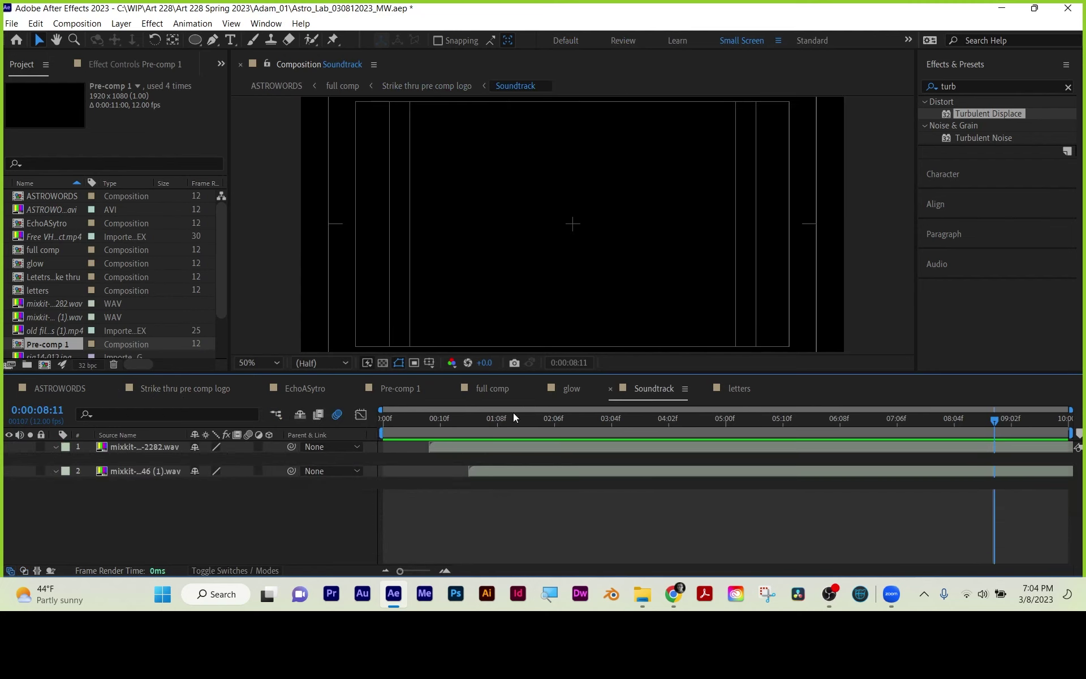
left_click(588, 386)
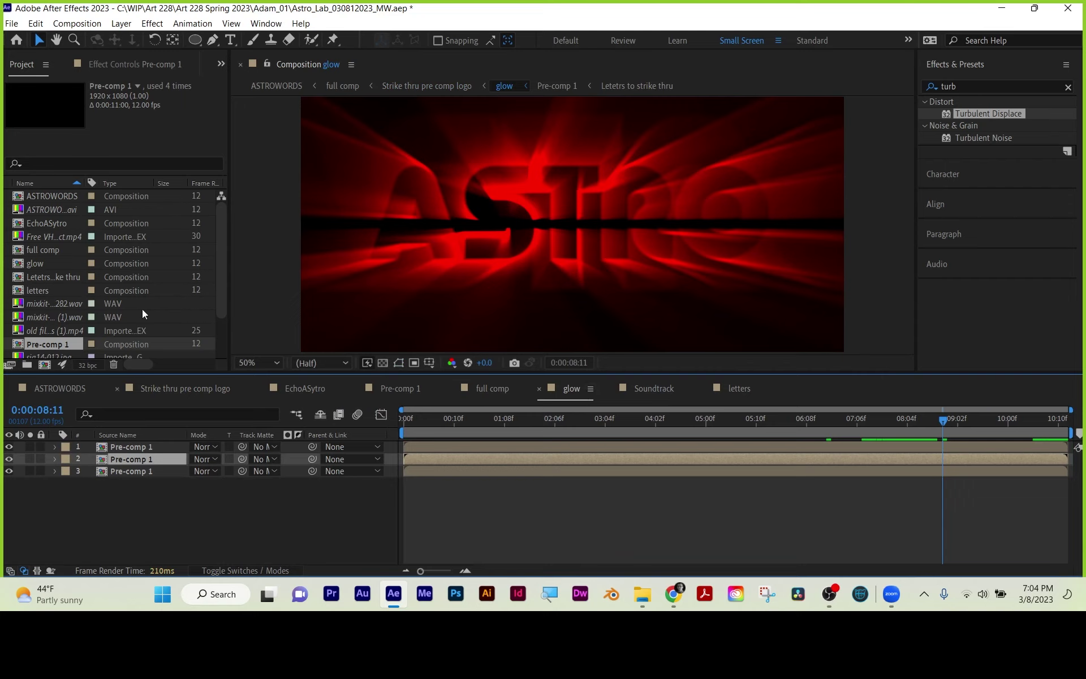
left_click(138, 64)
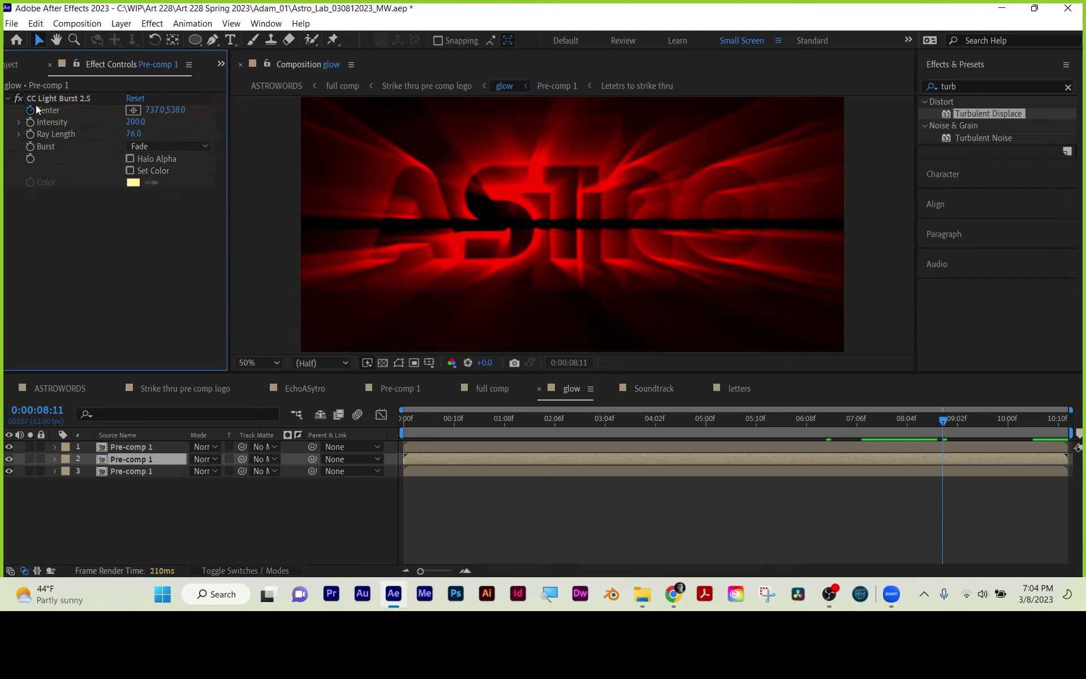
left_click(56, 98)
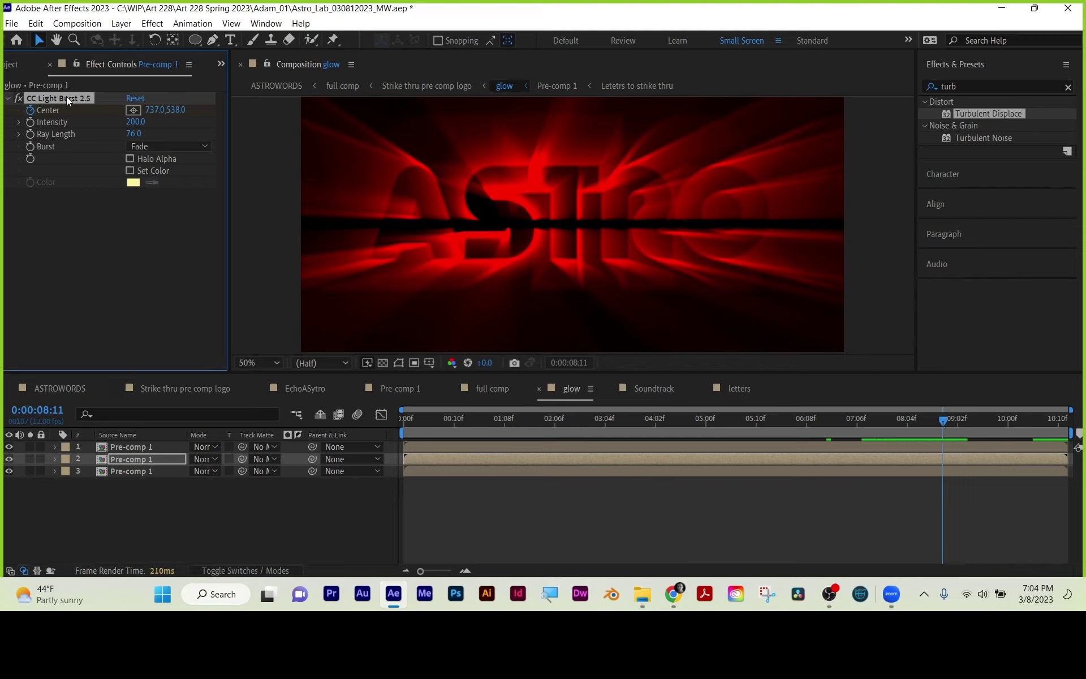
left_click(173, 390)
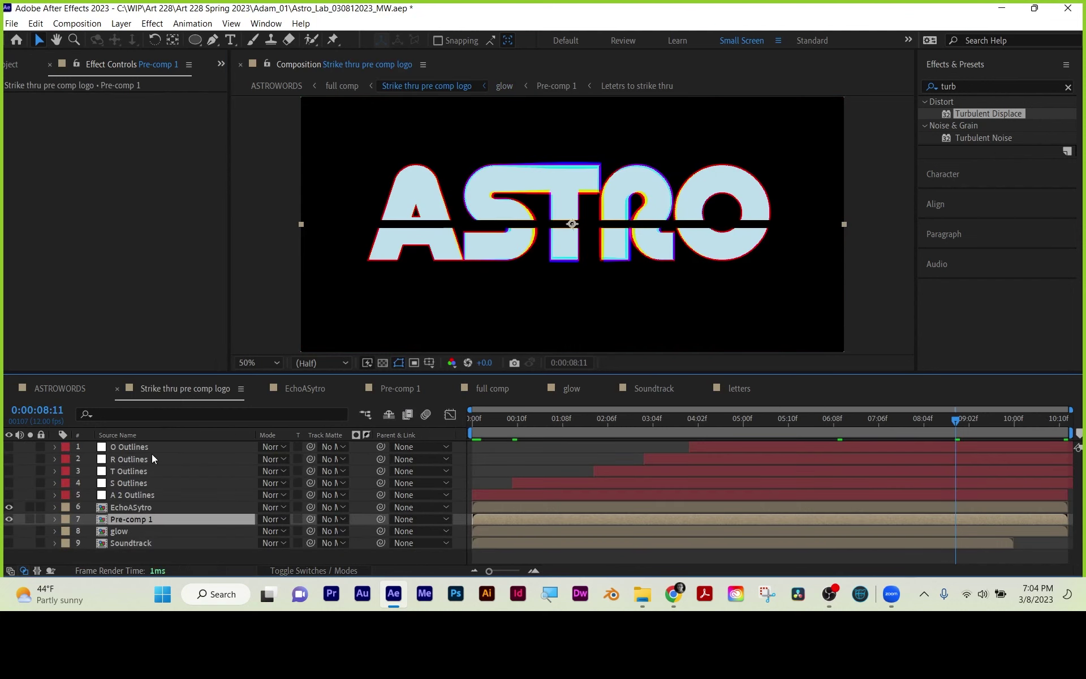
key("ctrl+v")
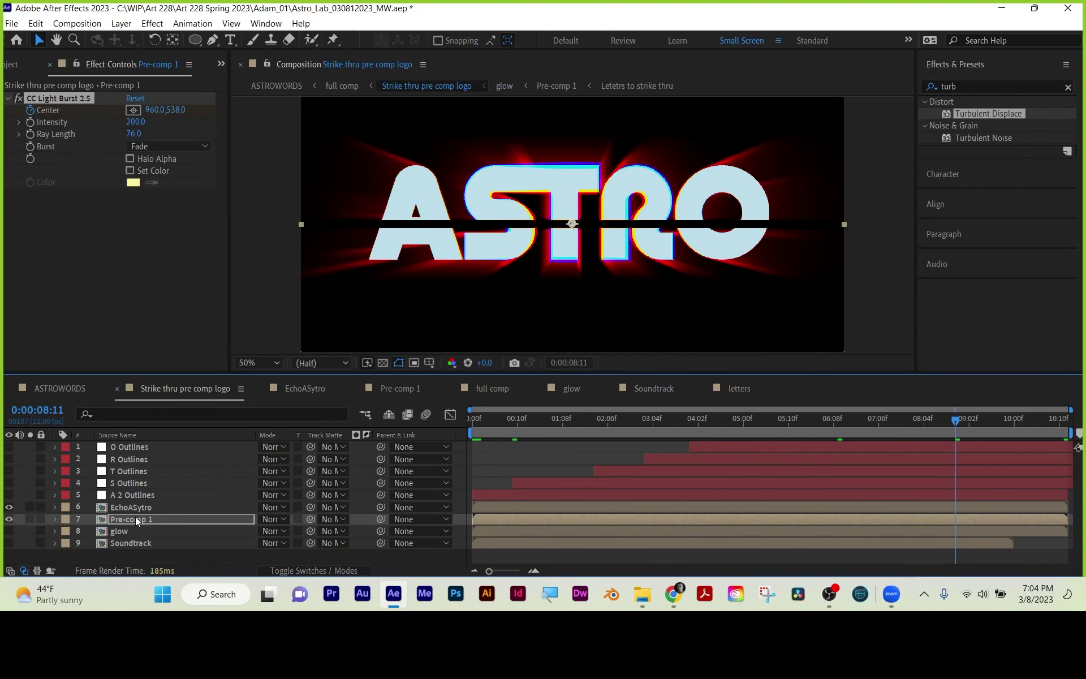
left_click_drag(511, 422, 987, 422)
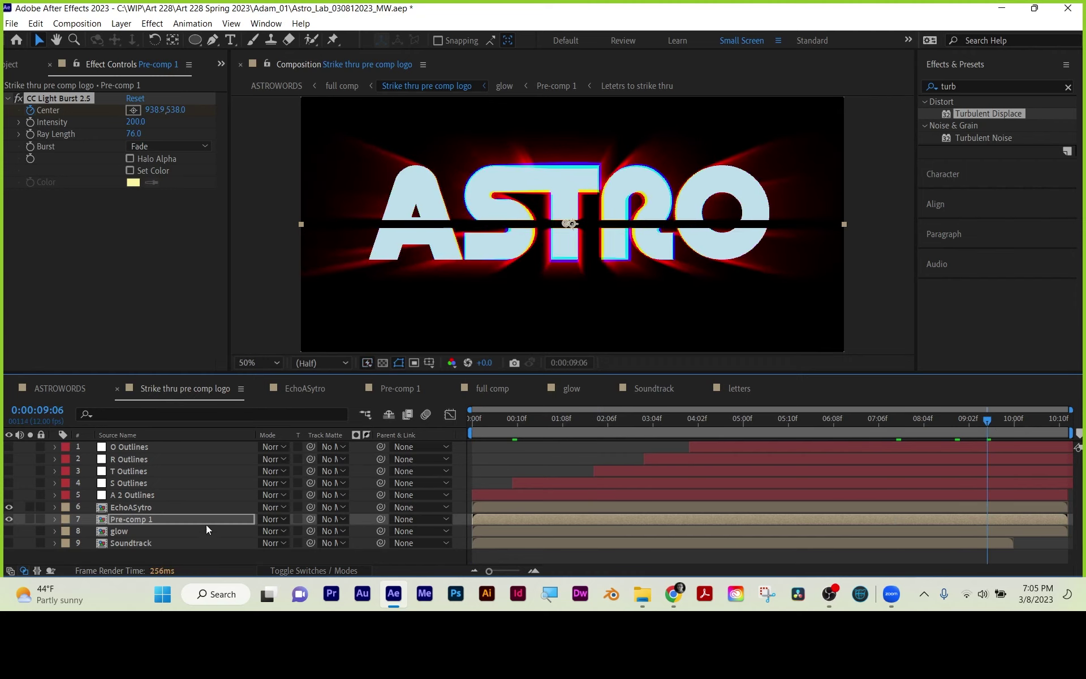
- Show the glow layer in Strike thru pre comp logo, and look through Soundtrack, glow, full comp and EchoASytro
left_click(9, 531)
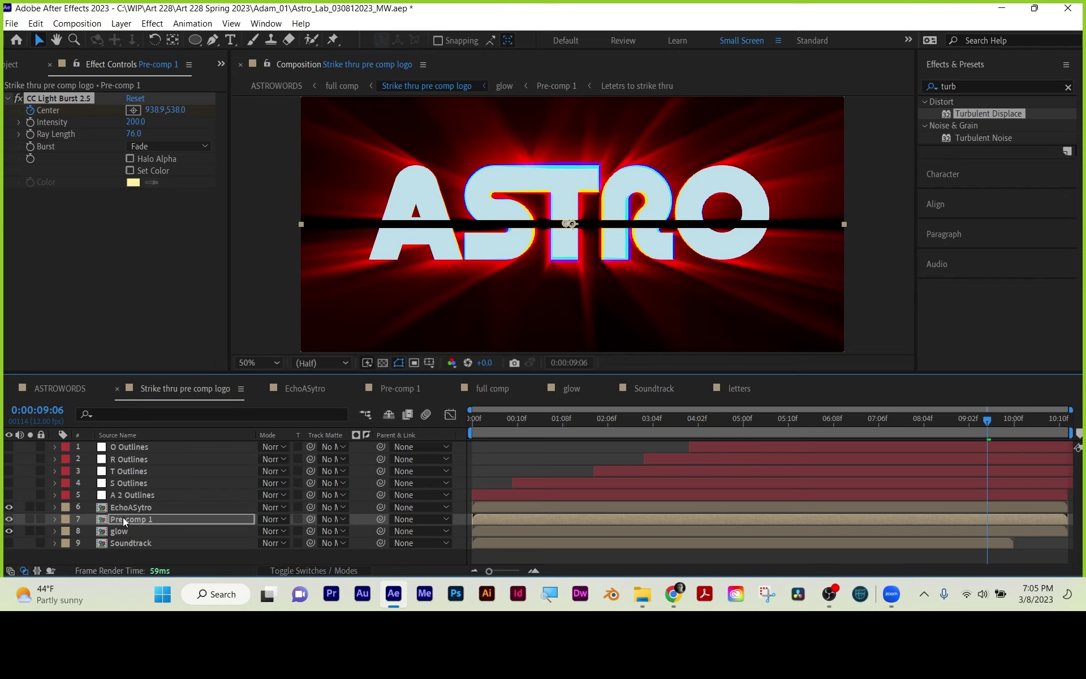
left_click(647, 389)
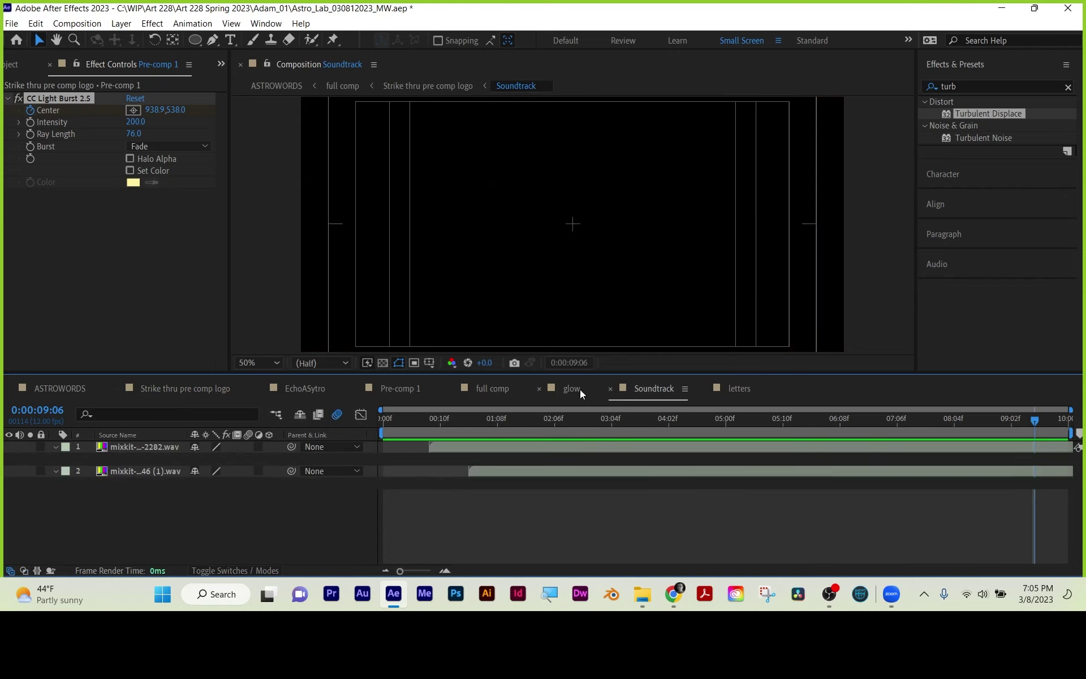
left_click(571, 389)
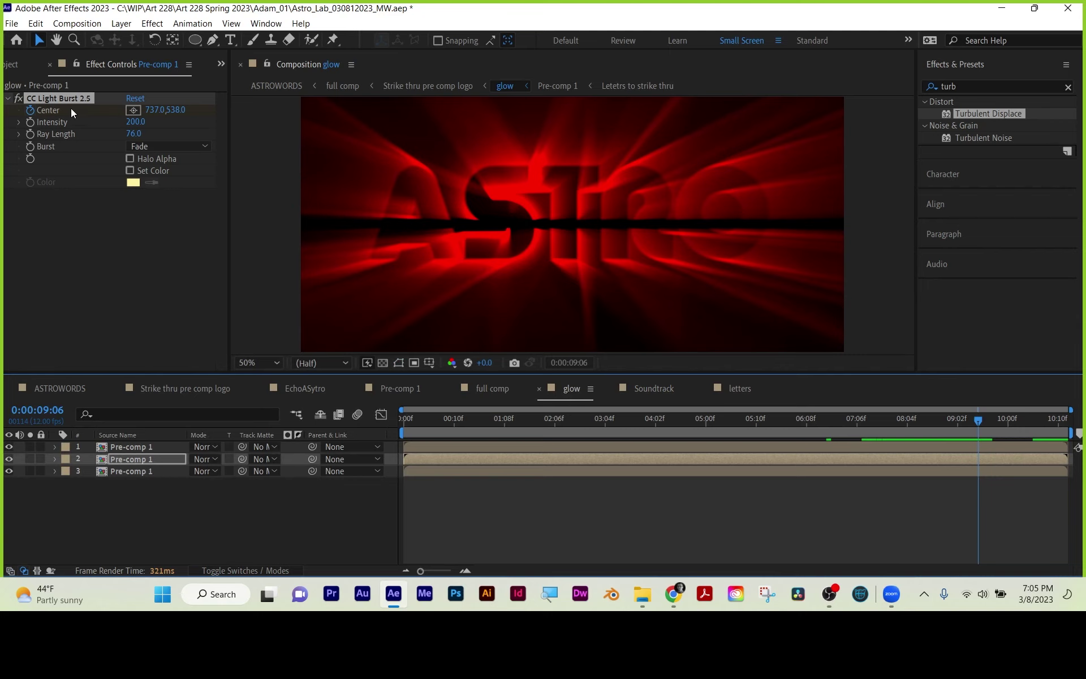
left_click(487, 388)
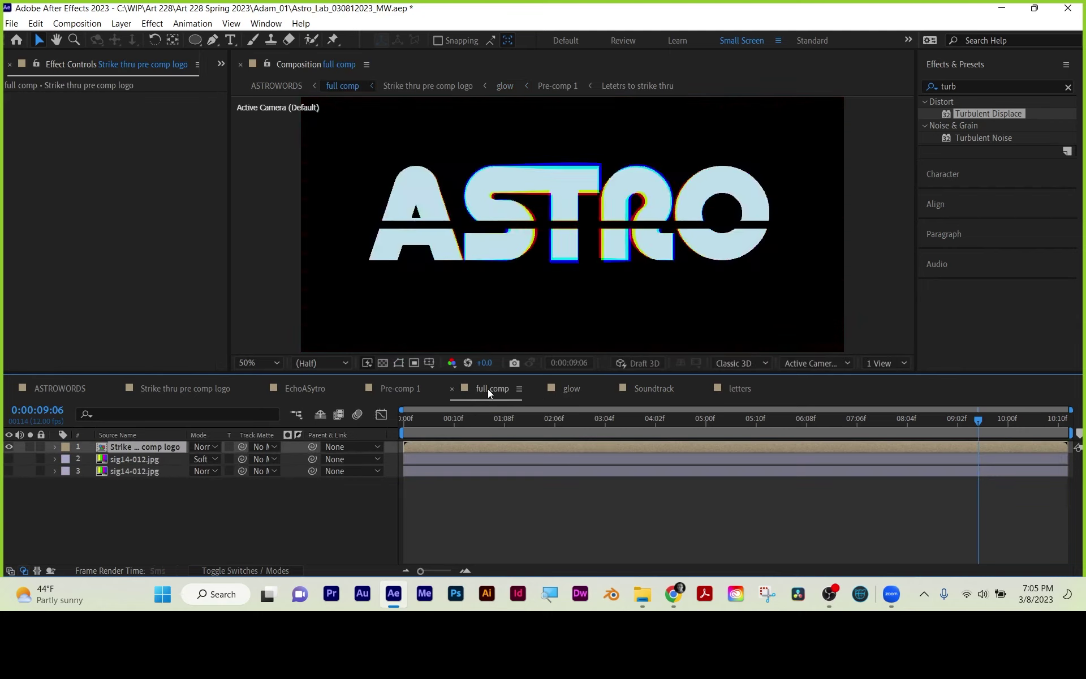
left_click(412, 389)
left_click(297, 386)
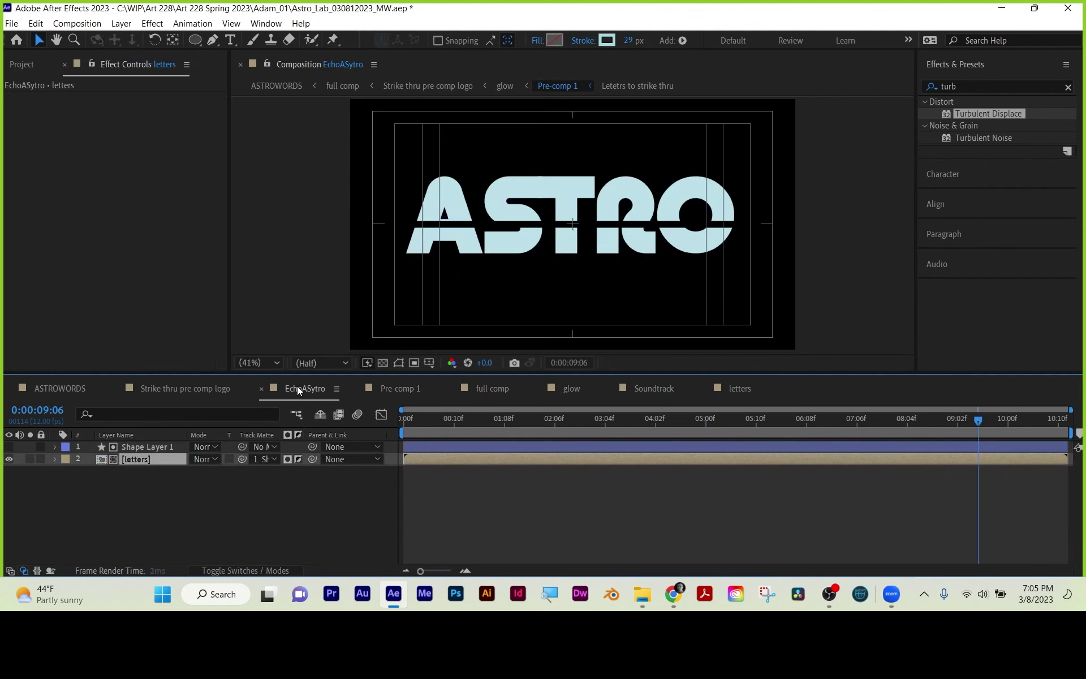
left_click(202, 385)
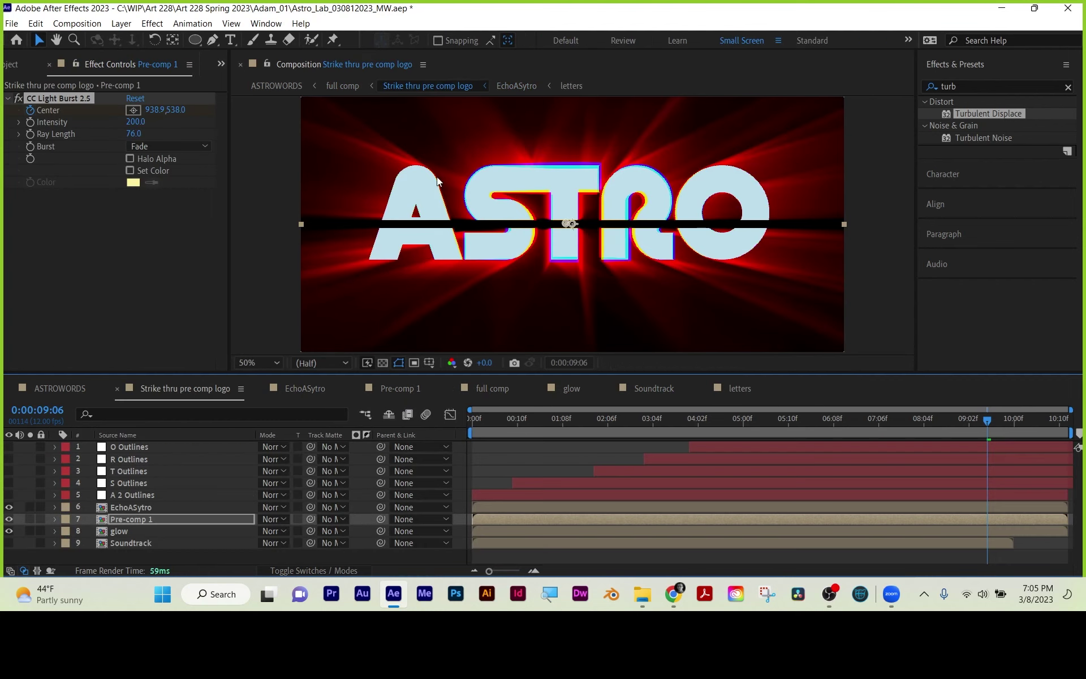
- Try Halo Alpha, the Straight burst and a Ray Length of 1000 on Pre-comp 1's CC Light Burst 2.5, restoring the original settings
left_click(538, 450)
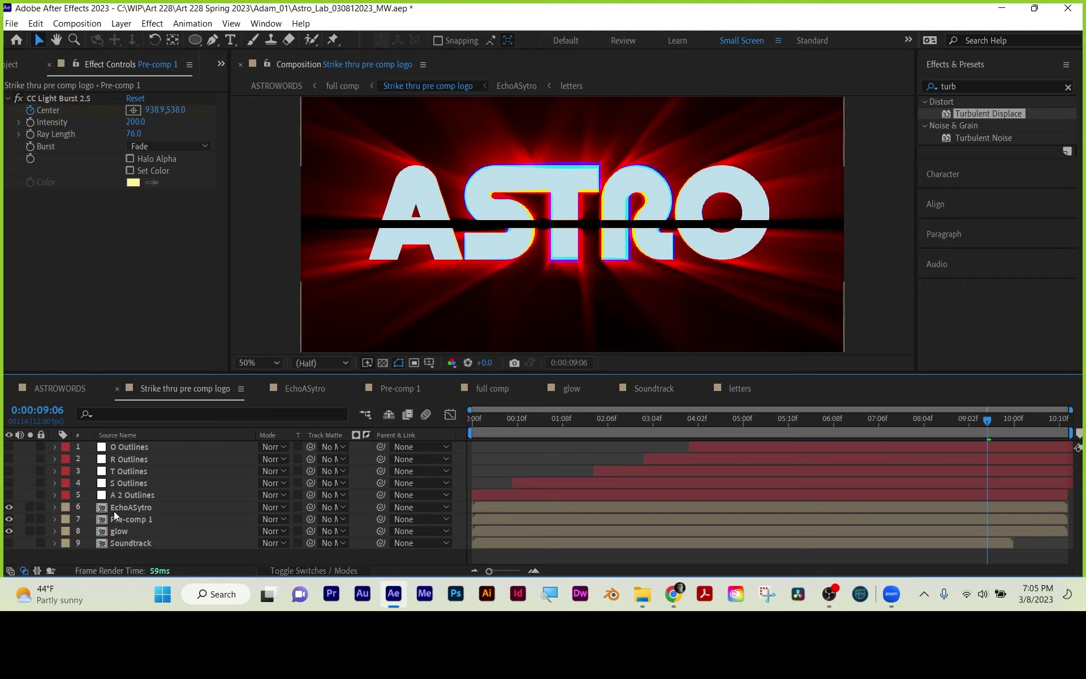
left_click(126, 520)
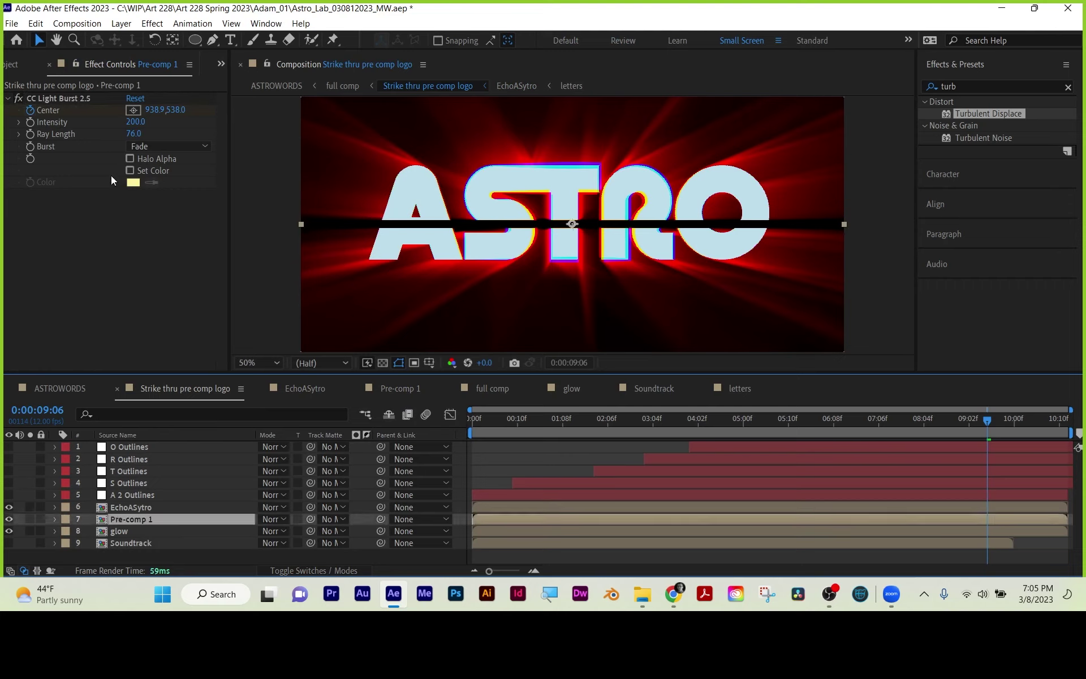
left_click(129, 158)
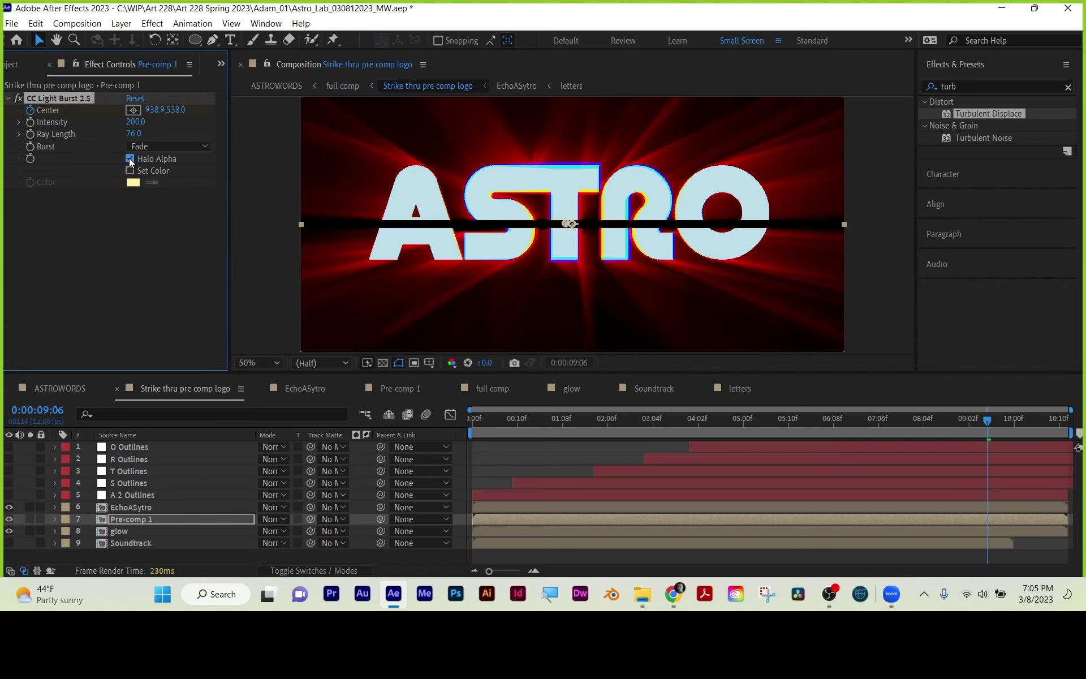
left_click(145, 148)
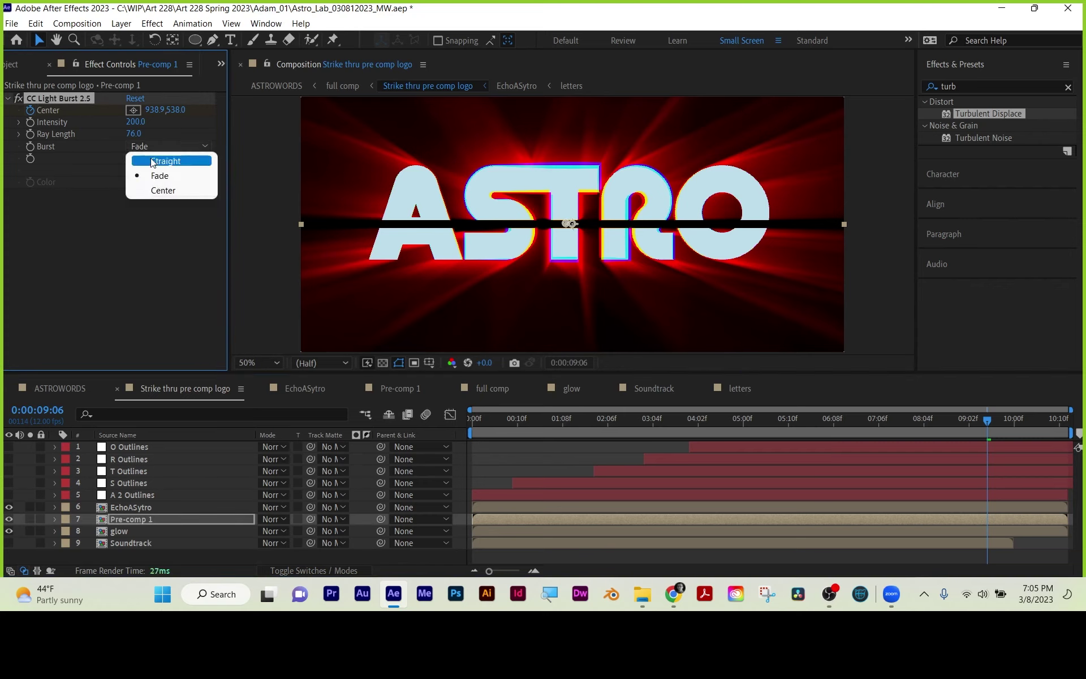
left_click(152, 161)
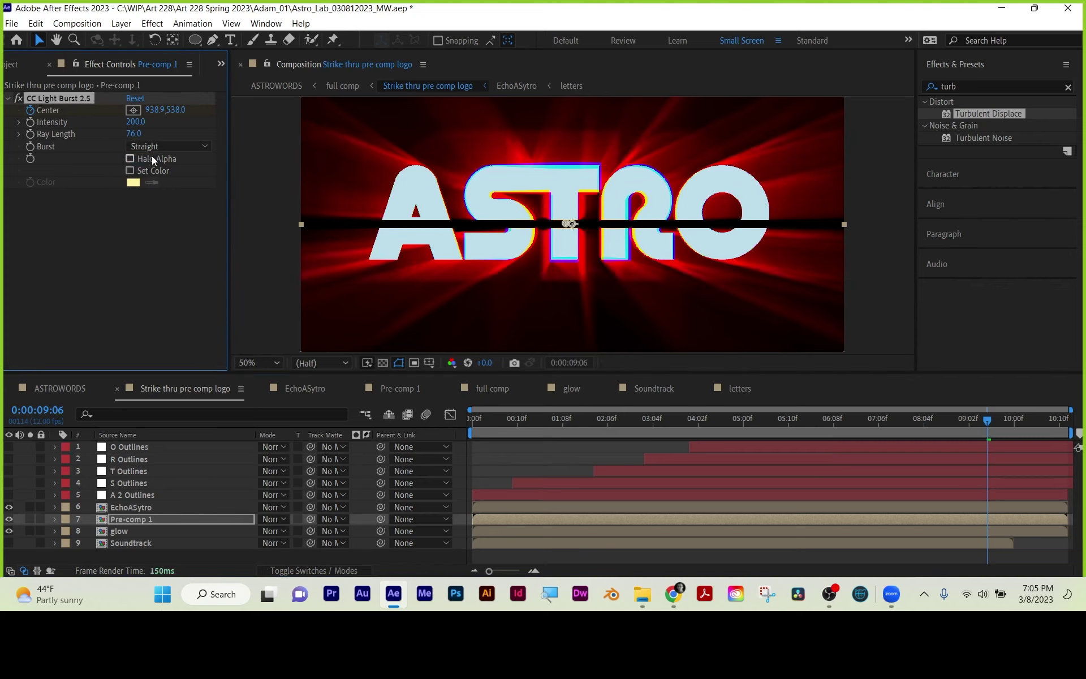
left_click(155, 148)
left_click(155, 174)
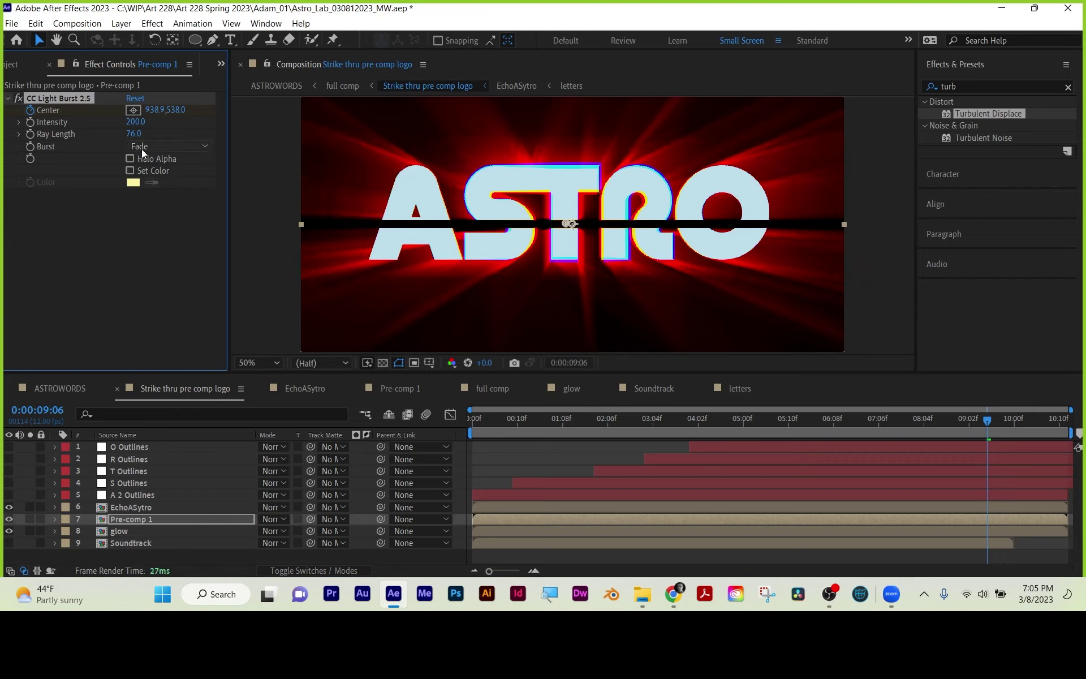
left_click_drag(134, 133, 913, 106)
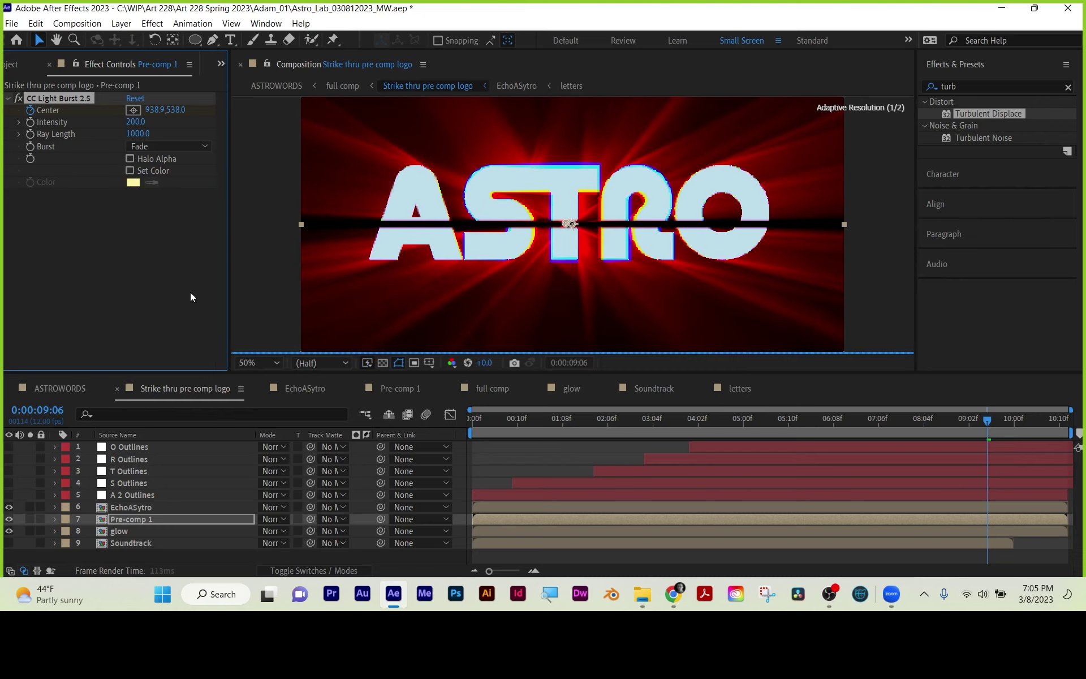
key("ctrl+z")
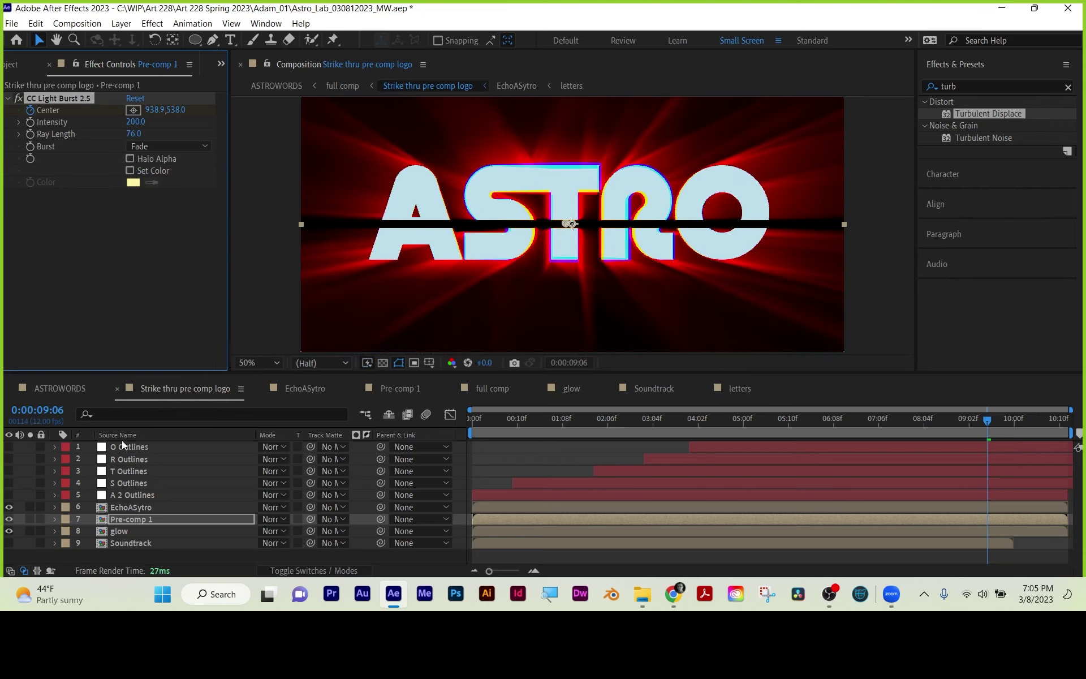
- Try No Matte on the letters layer in EchoASytro, compare it in Strike thru pre comp logo, and restore the Shape Layer 1 matte
left_click(306, 389)
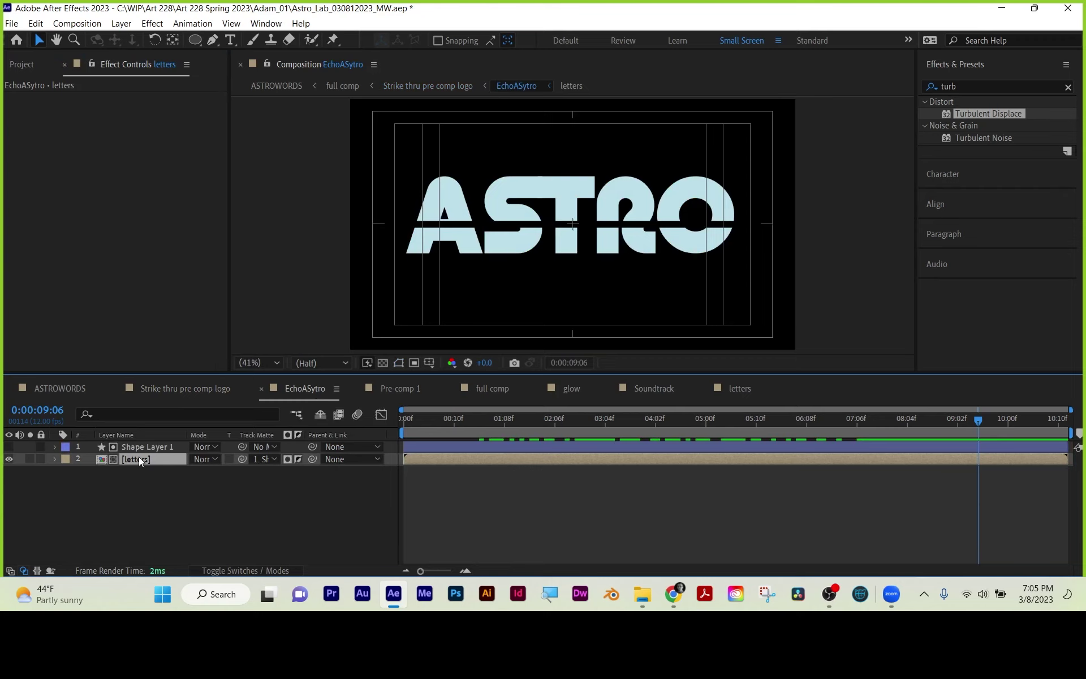
left_click(263, 459)
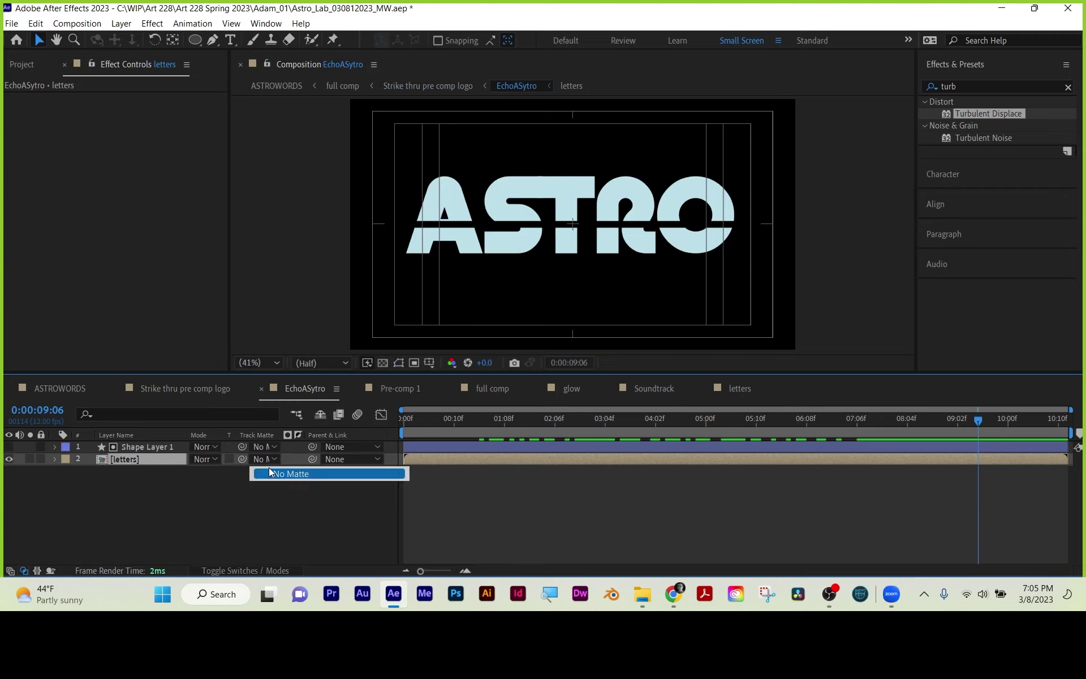
left_click(269, 469)
left_click(181, 388)
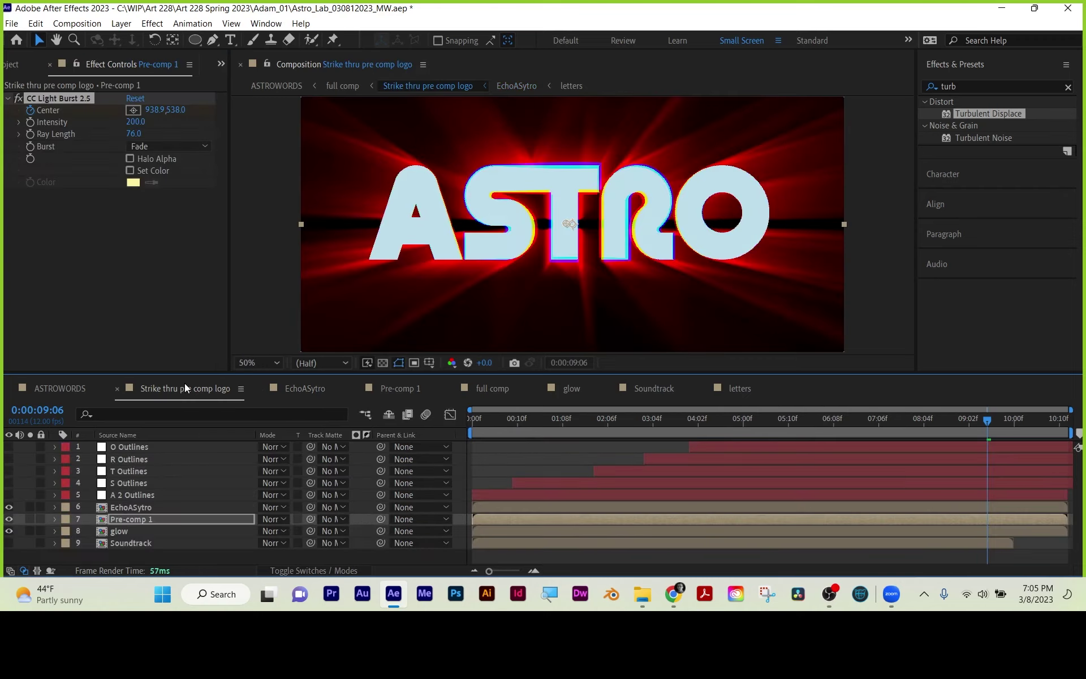
left_click(306, 389)
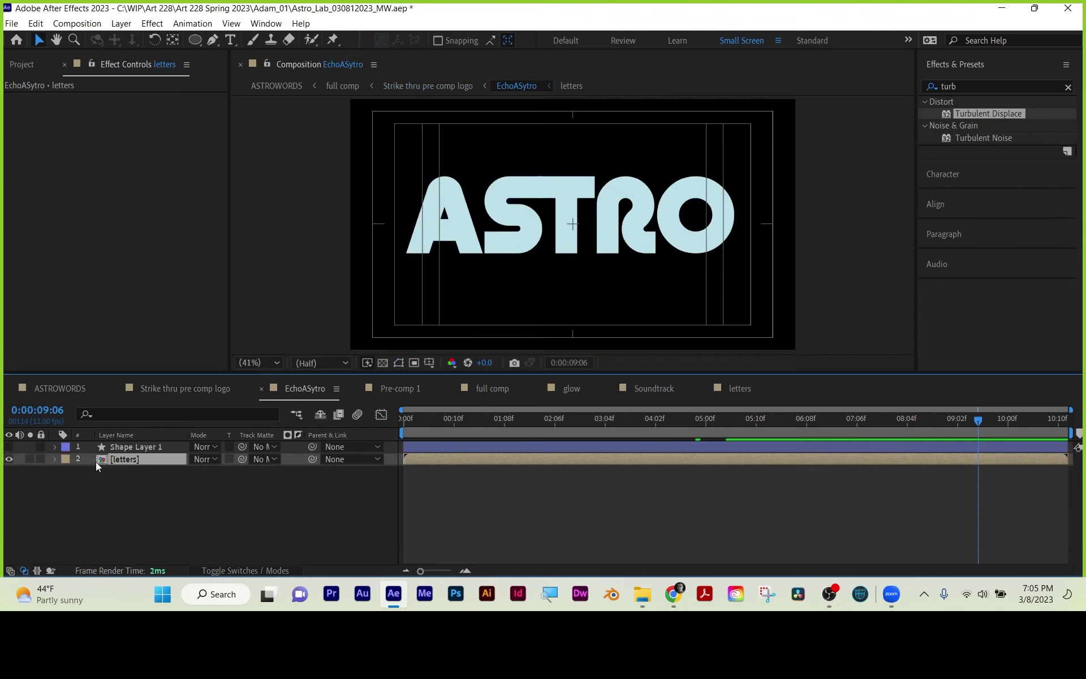
left_click(267, 458)
left_click(277, 494)
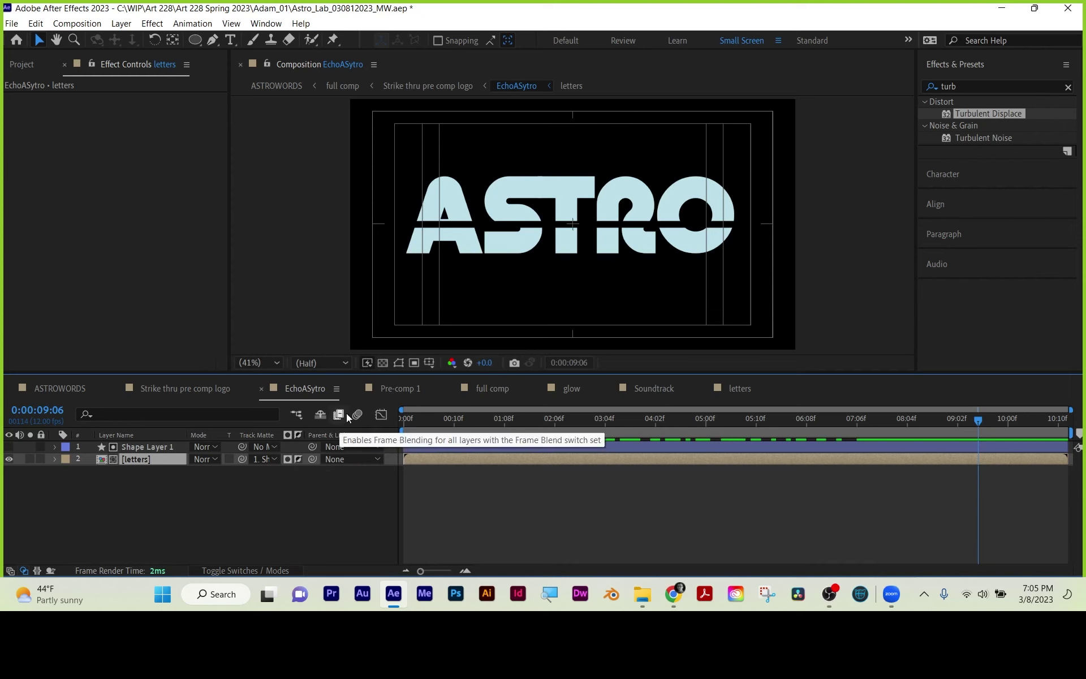
- Look through Pre-comp 1, full comp, Strike thru pre comp logo and Soundtrack to compare the strike-through gap
left_click(394, 390)
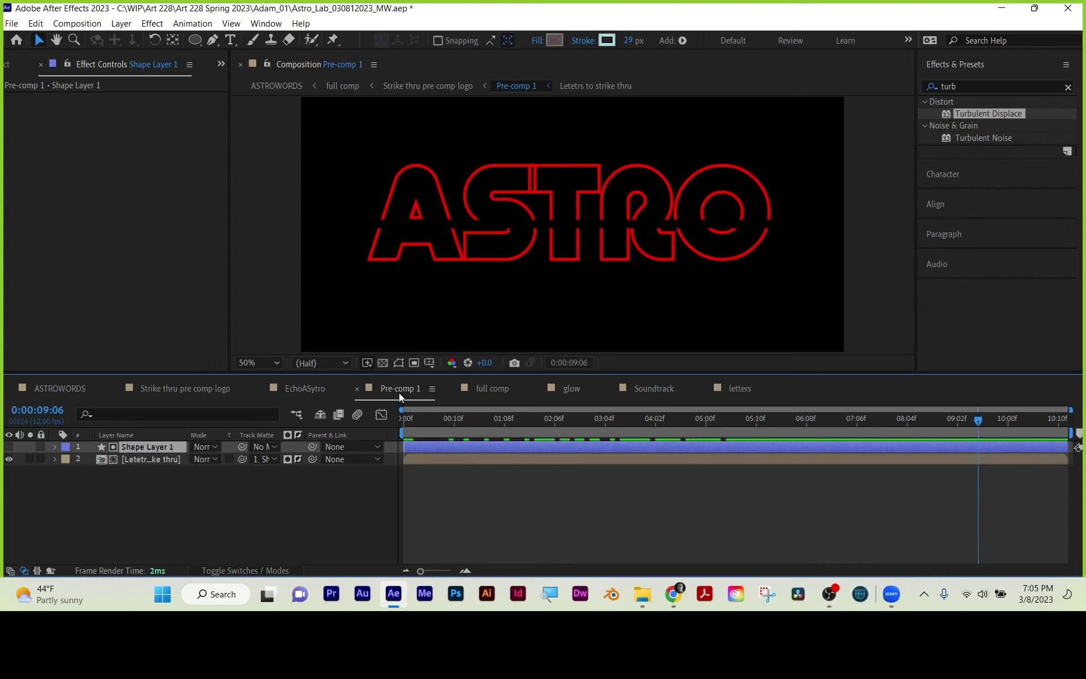
left_click(485, 388)
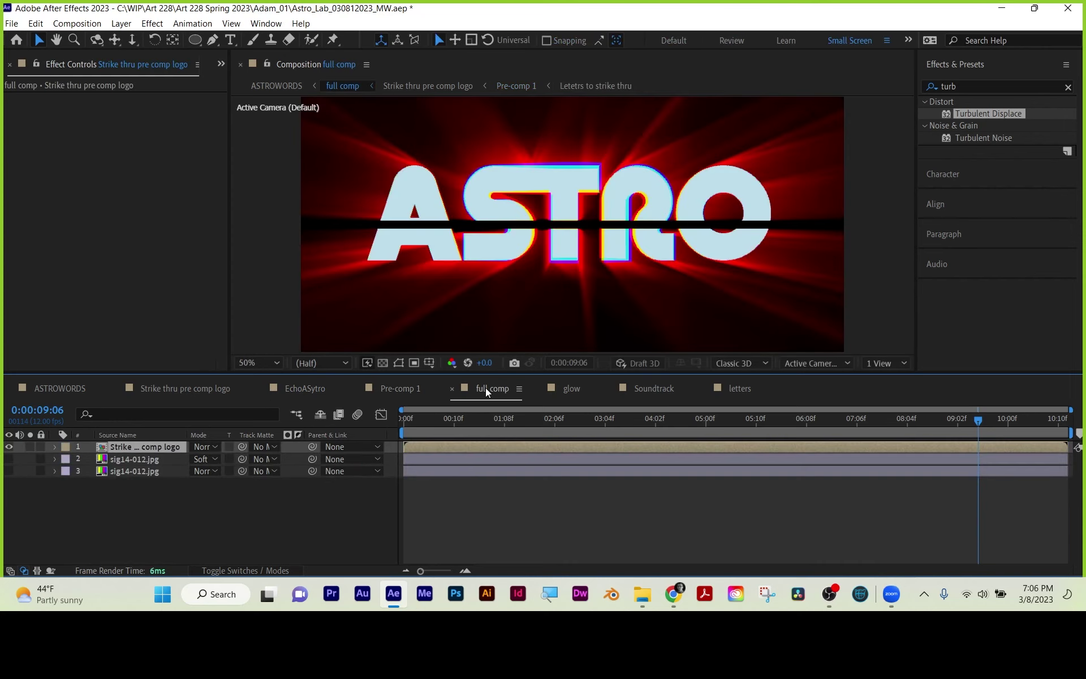
left_click(172, 390)
left_click(650, 389)
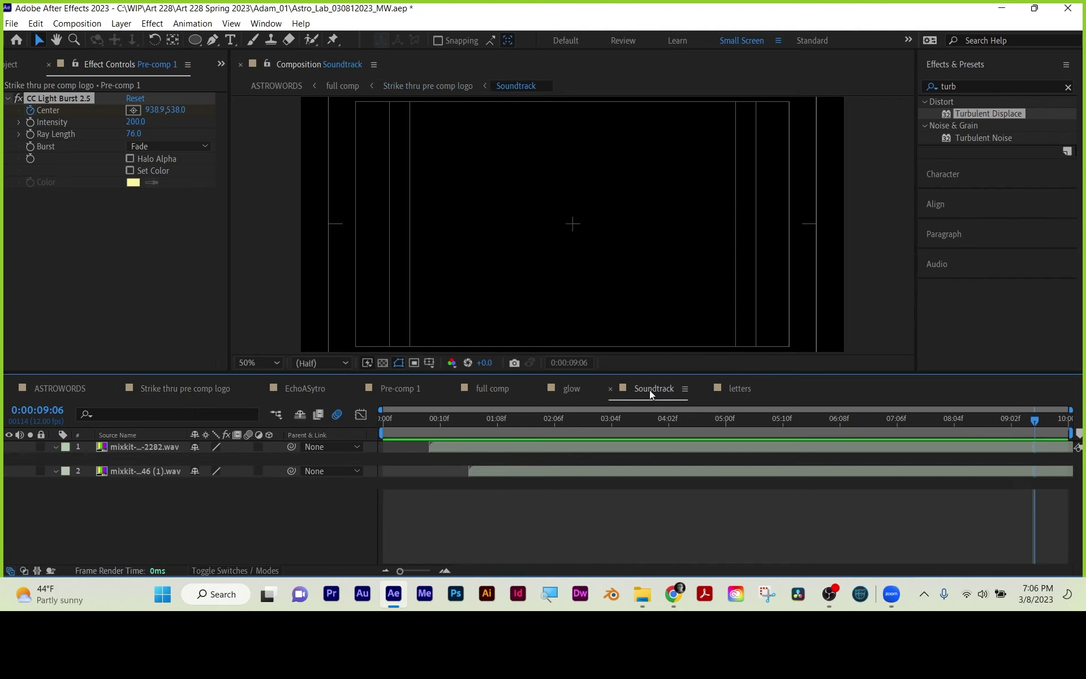
- Look through the glow, Soundtrack, letters, Strike thru pre comp logo and ASTROWORDS compositions to compare the strike-through gap
left_click(563, 389)
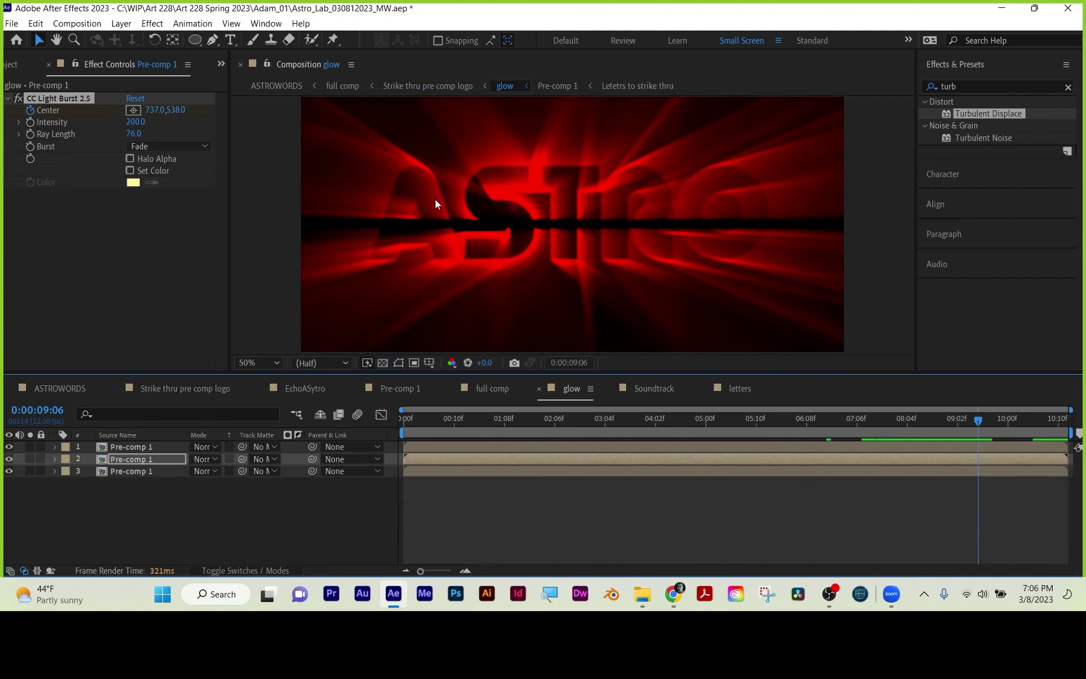
left_click(646, 388)
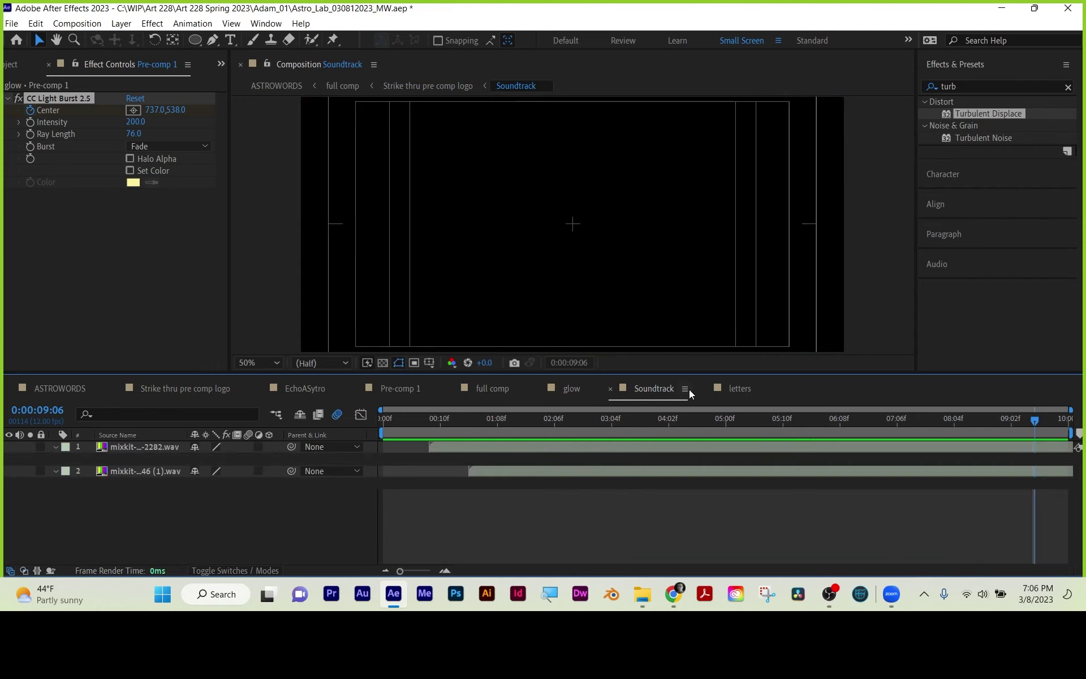
left_click(735, 388)
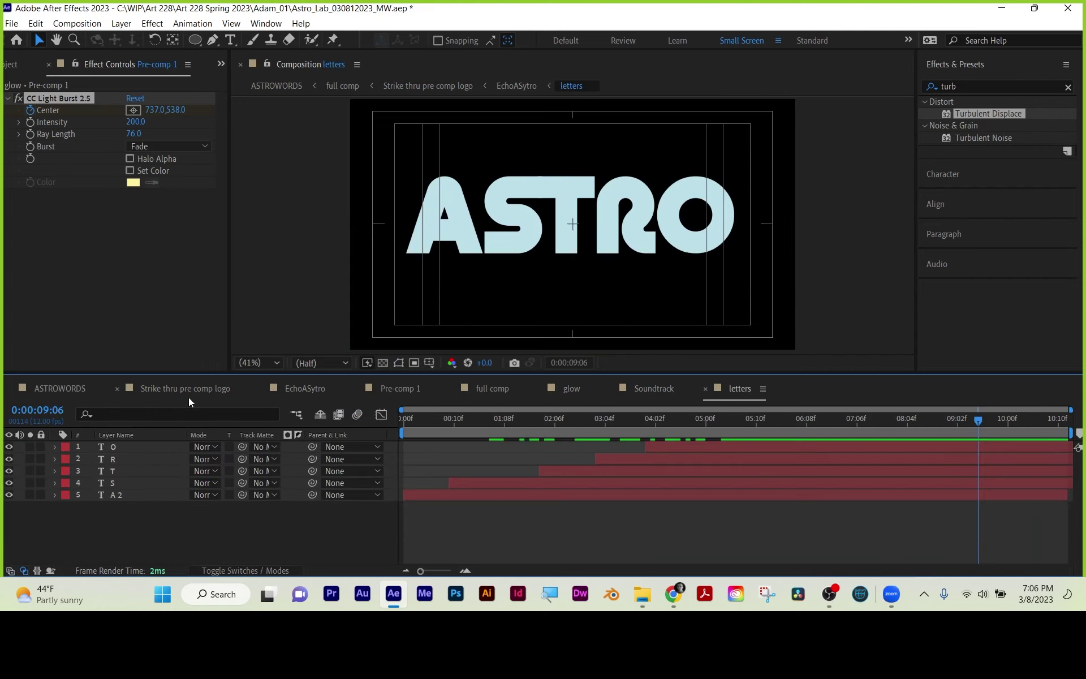
left_click(59, 386)
left_click(167, 388)
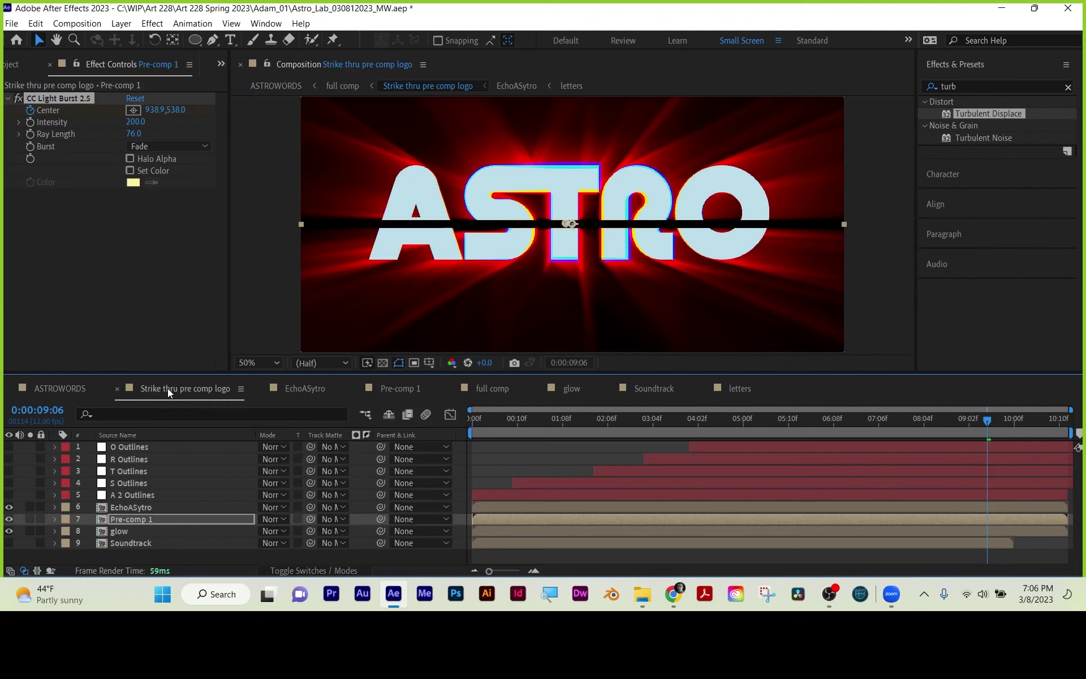
left_click(69, 388)
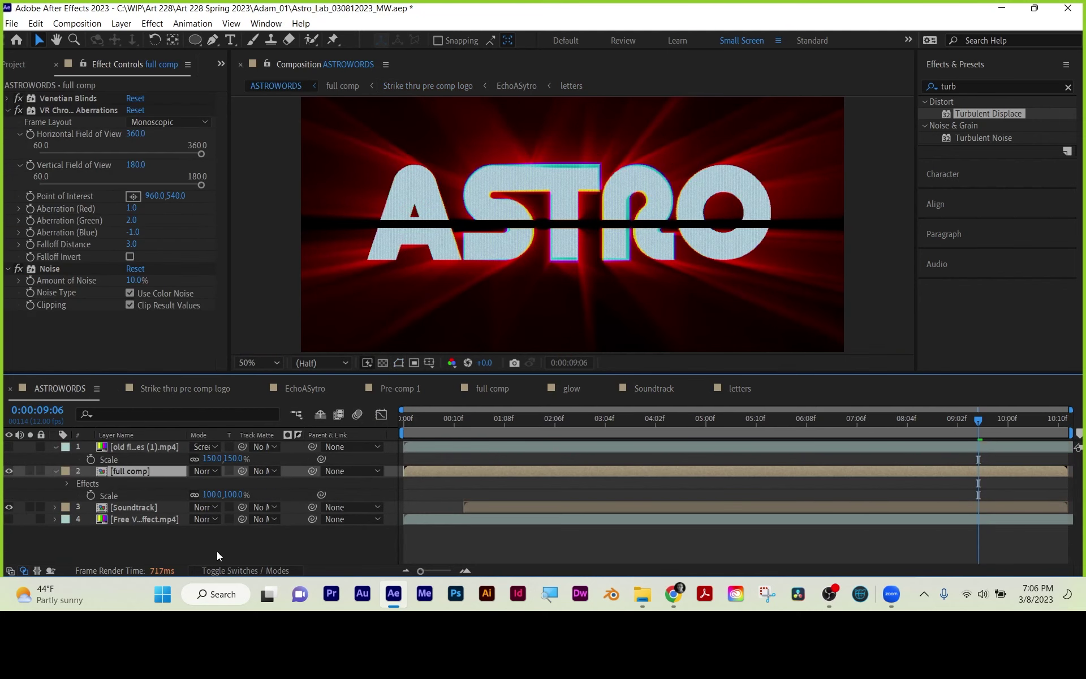
left_click(216, 551)
left_click(134, 474)
- Examine the strike-through gap and letter edges close up in Strike thru pre comp logo at 0:00:10:06
left_click(198, 387)
left_click_drag(497, 419, 1042, 436)
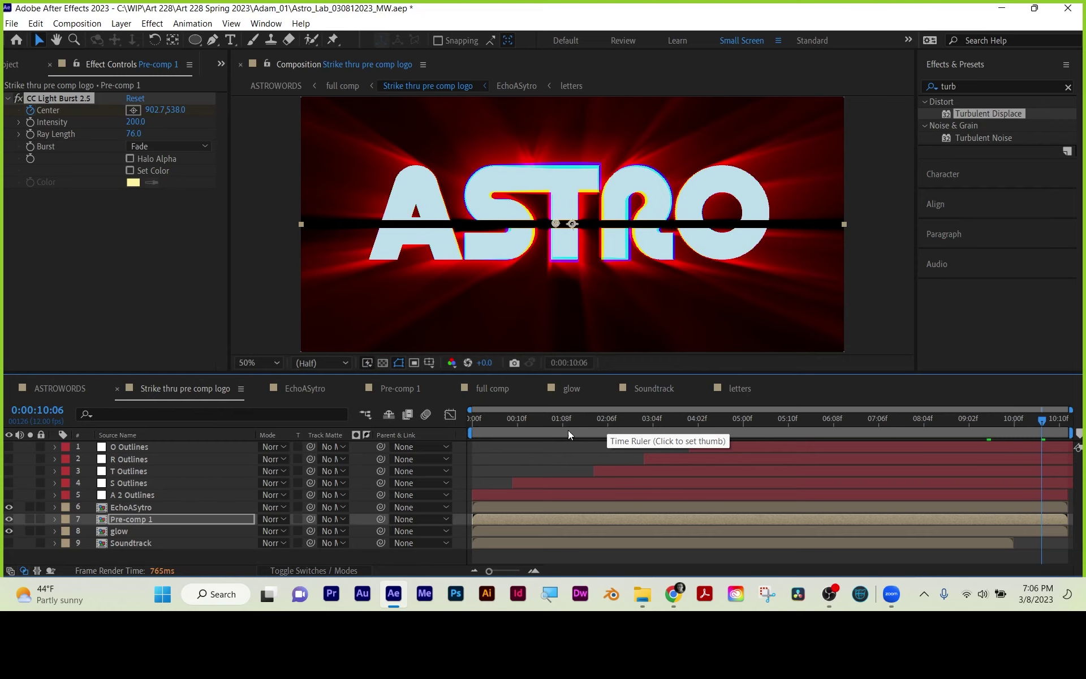
left_click(541, 461)
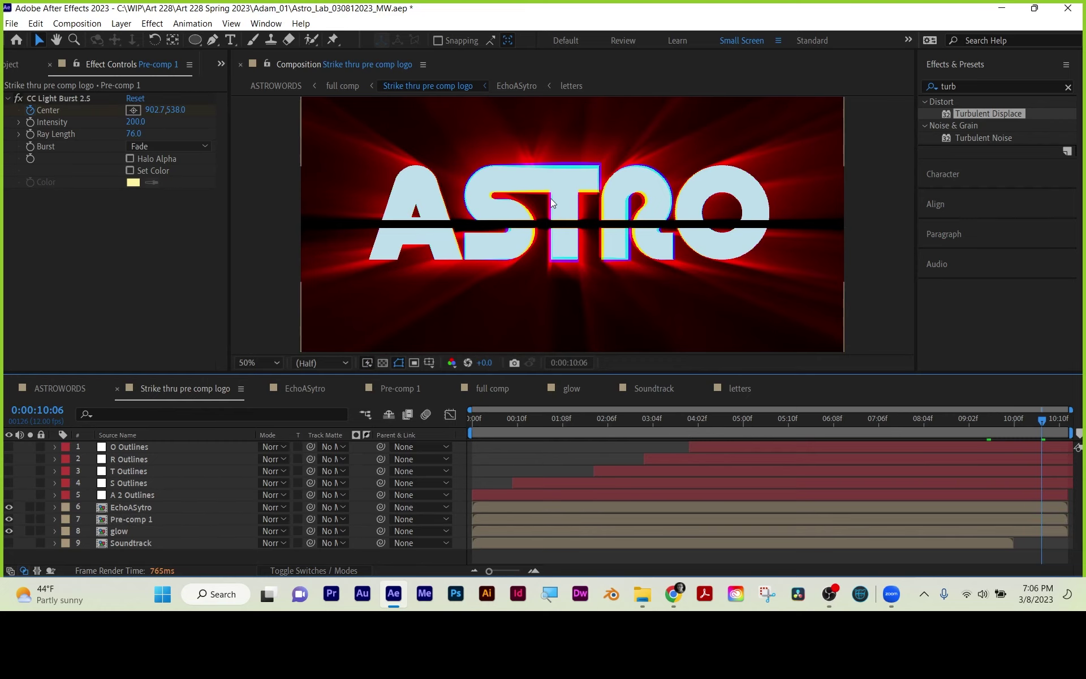
scroll(535, 239, "up", 4)
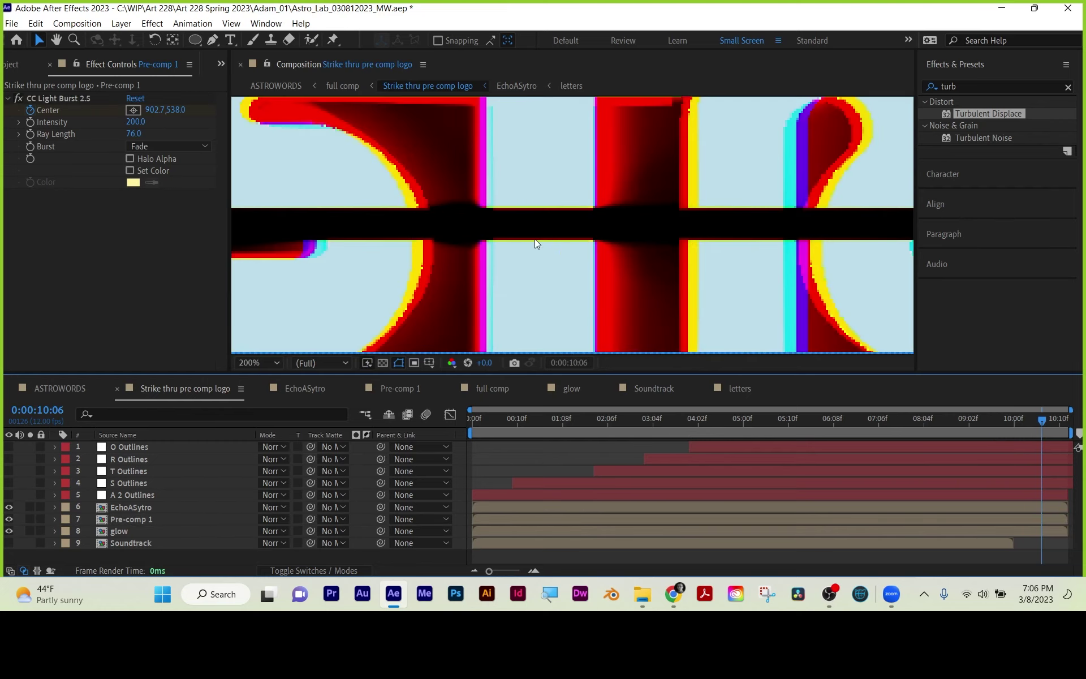
scroll(534, 237, "down", 4)
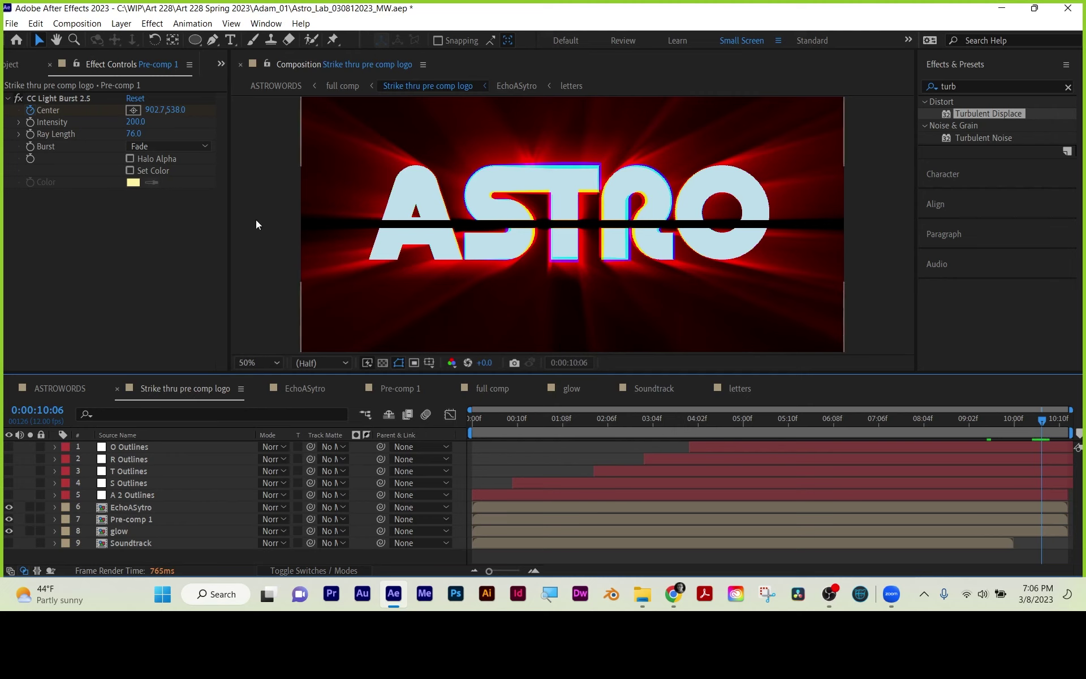
- Save the project and purge all memory and disk cache
key("ctrl+s")
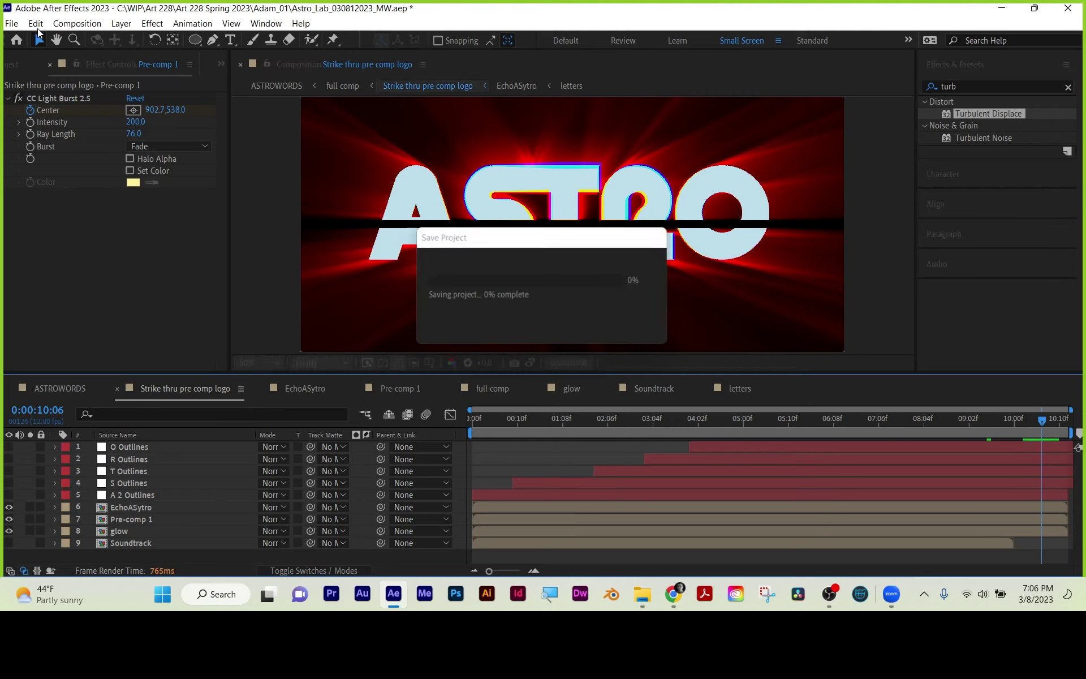
left_click(40, 23)
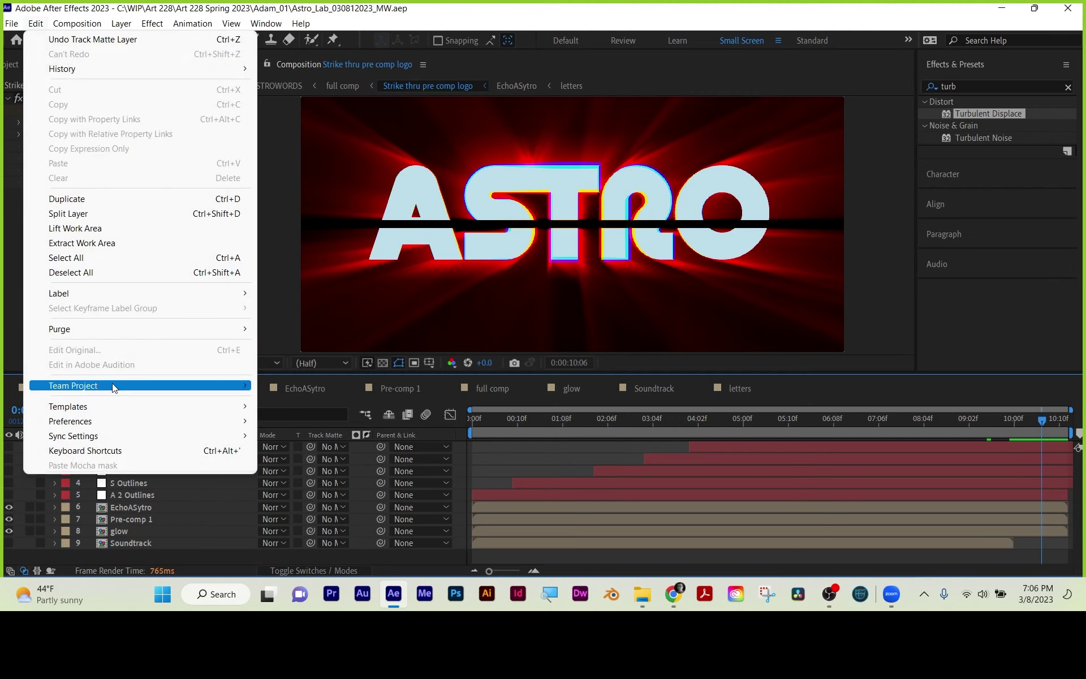
mouse_move(110, 325)
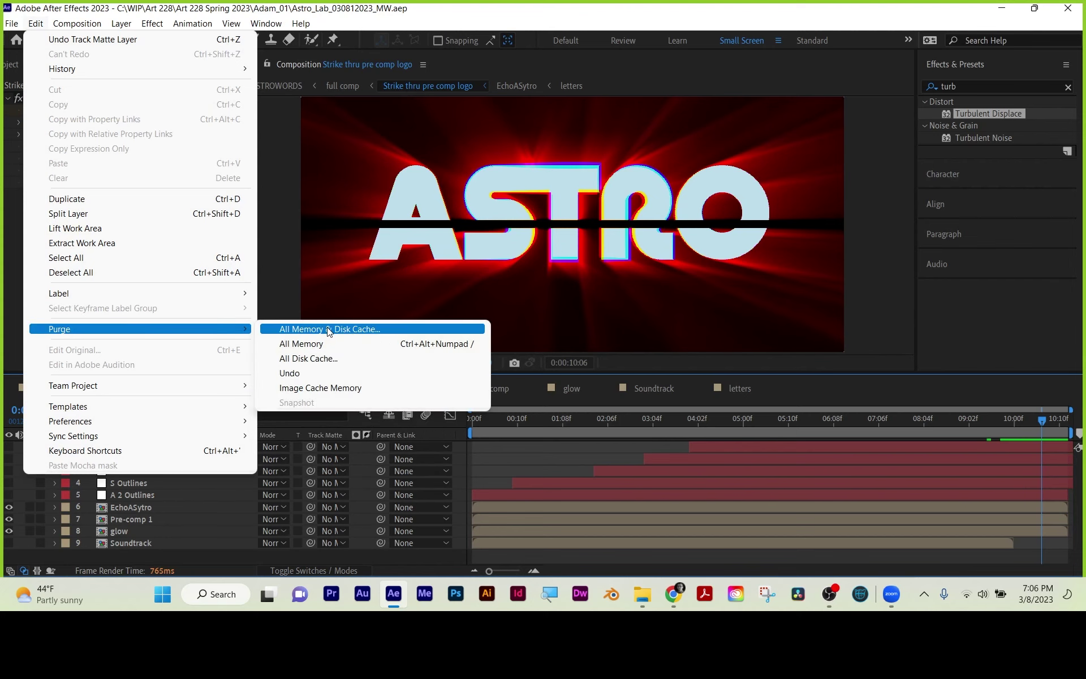
left_click(339, 325)
left_click(569, 360)
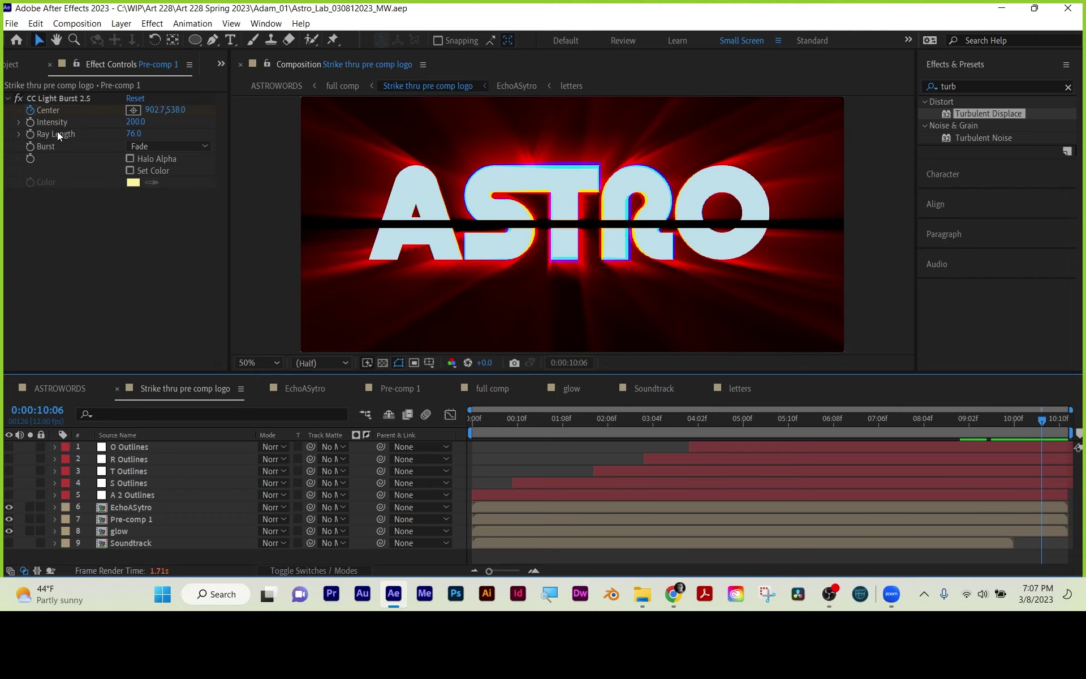
- Close the ASTRO project and minimize the program window
left_click(10, 27)
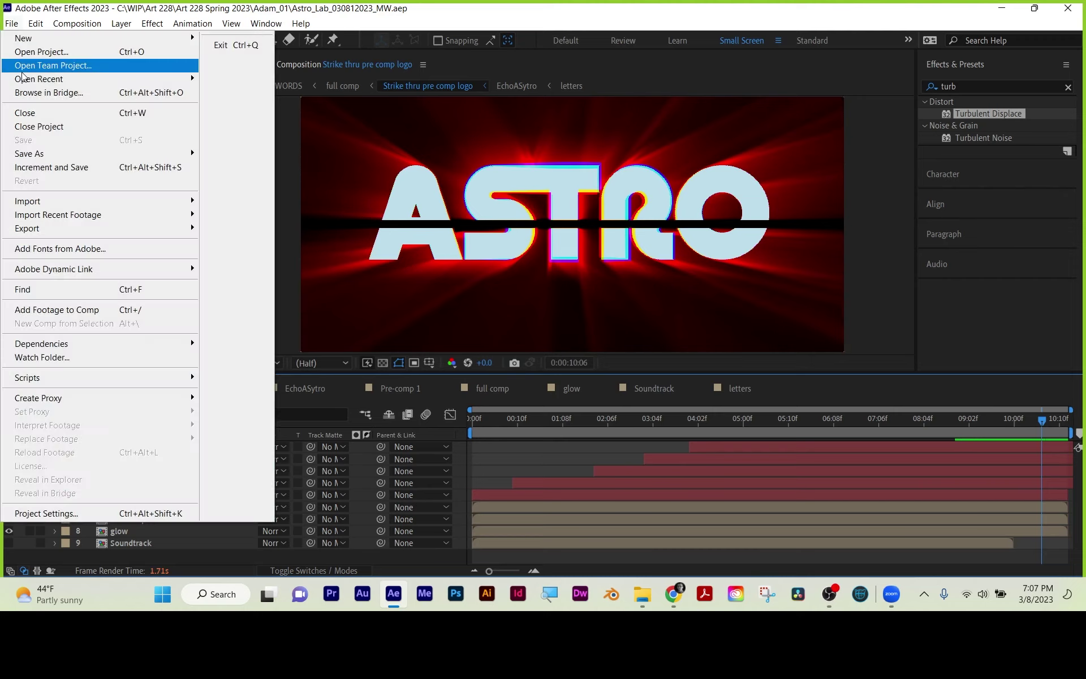
left_click(26, 129)
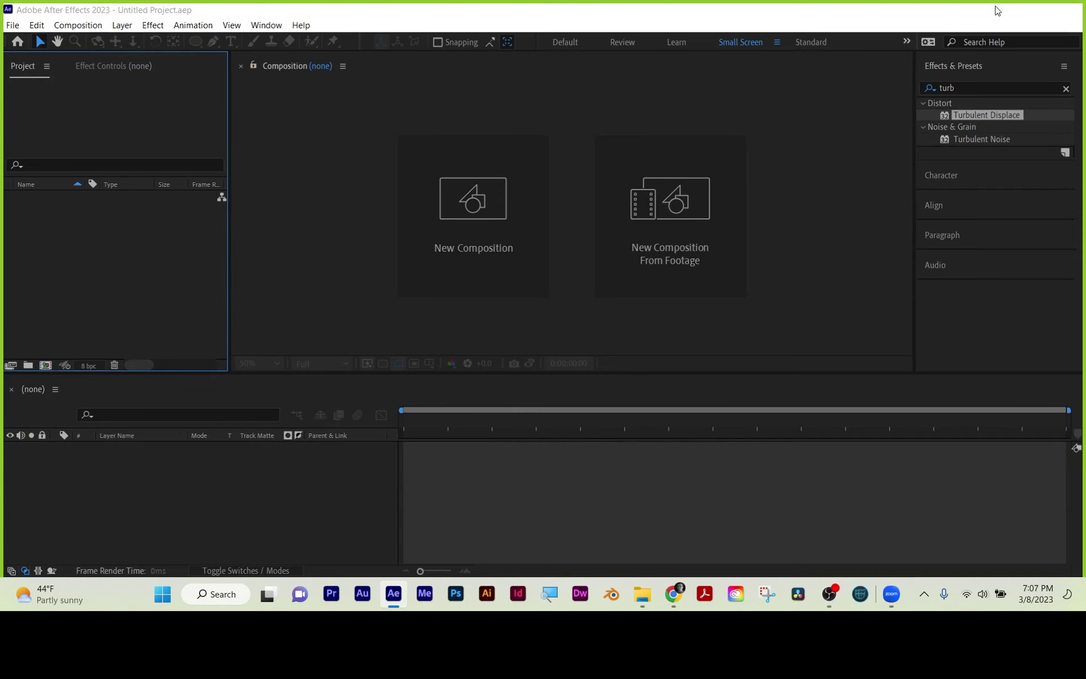
left_click(1001, 8)
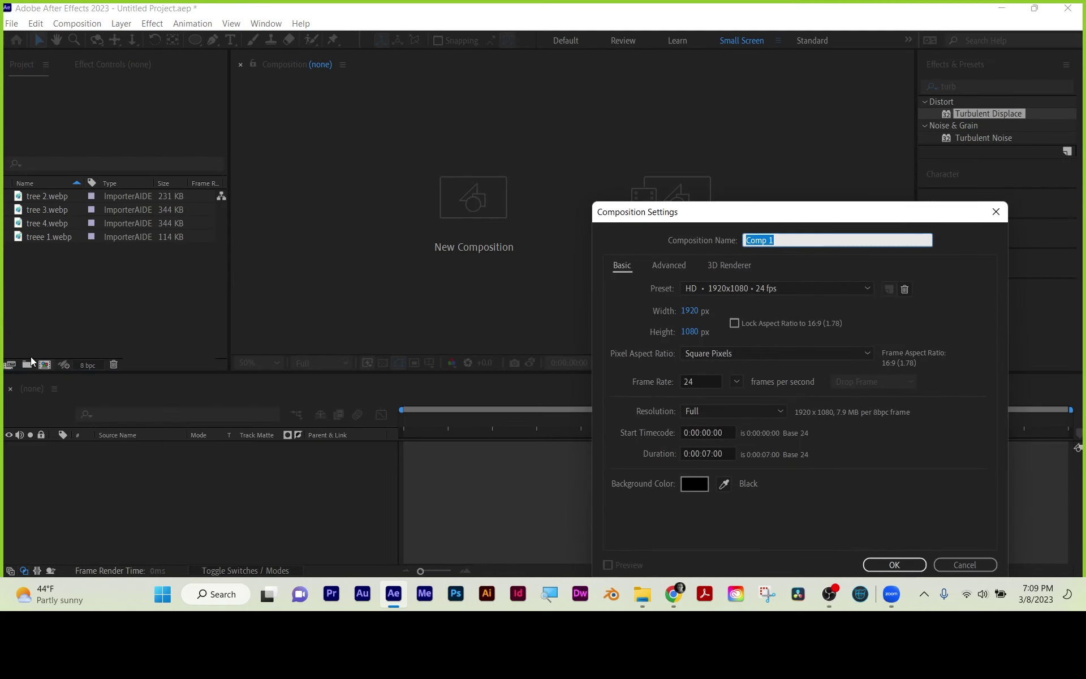
- Create a composition named parallax and add the four tree images to it as layers
type("parallax")
left_click(892, 564)
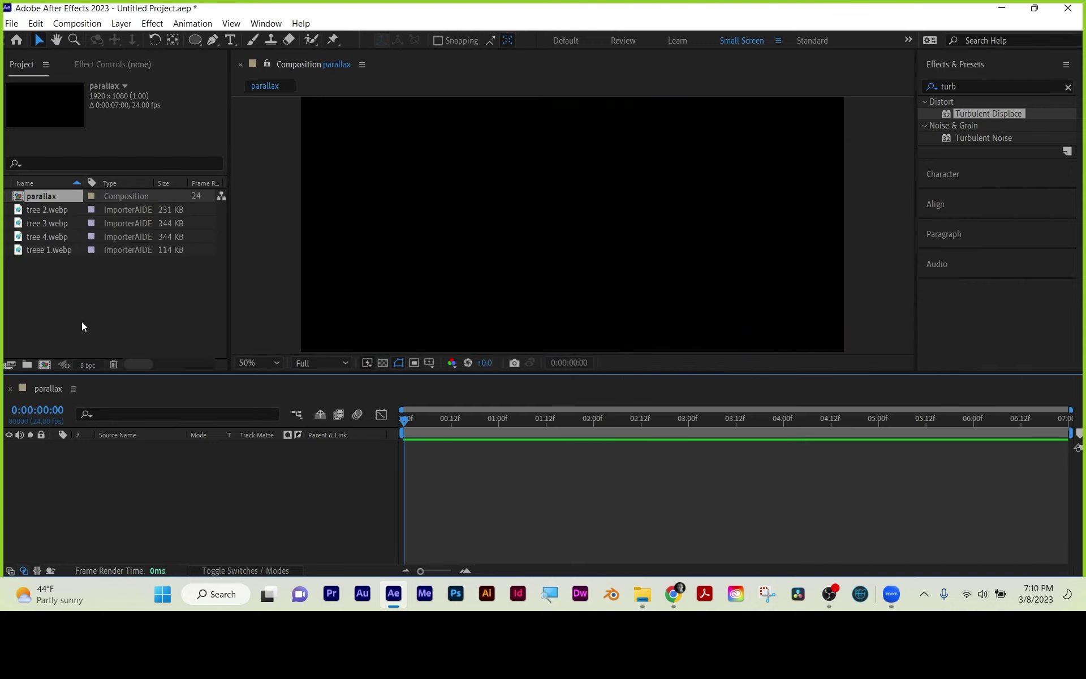
left_click_drag(82, 327, 107, 460)
left_click(153, 494)
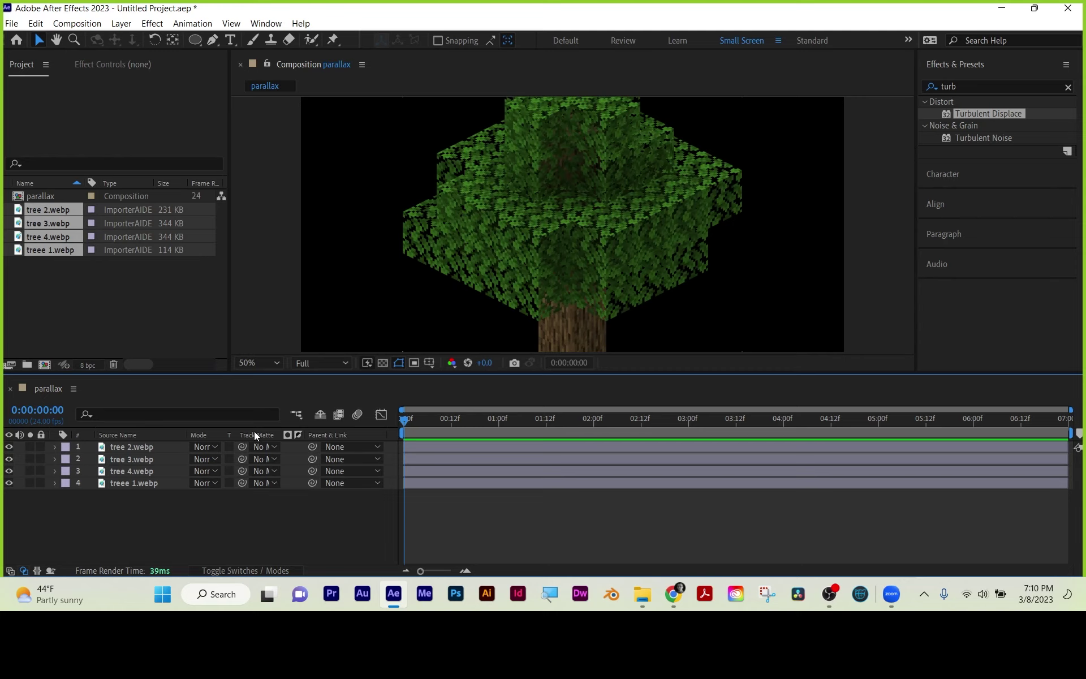
- Make the four tree layers 3D and add a two-node 50mm camera to the parallax composition
left_click(239, 568)
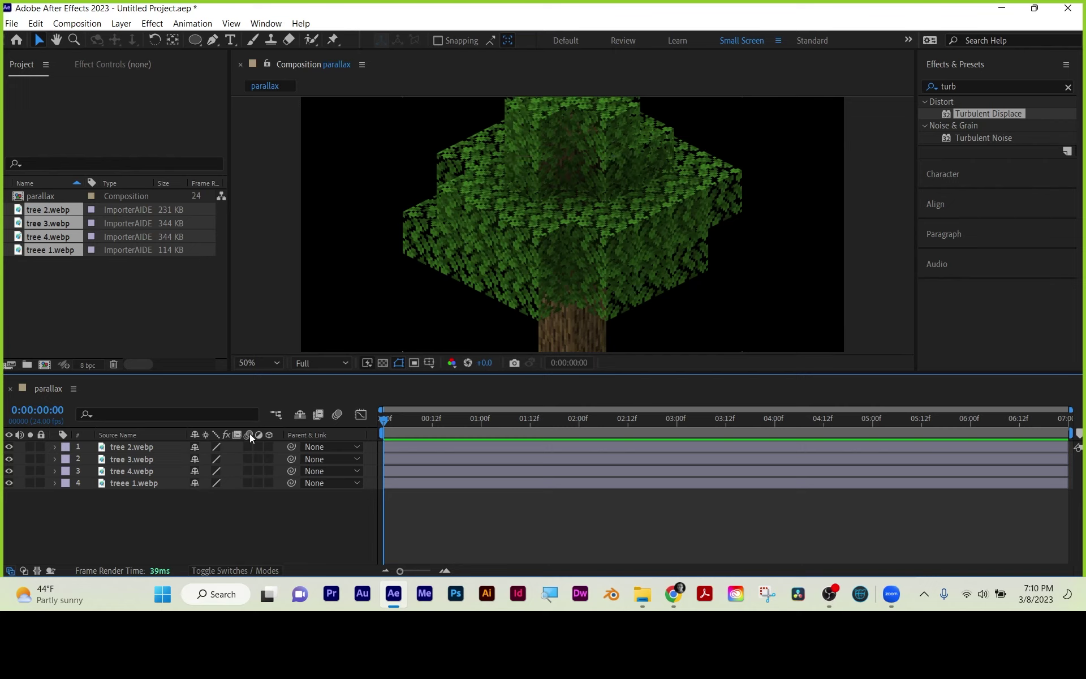
left_click_drag(269, 446, 277, 491)
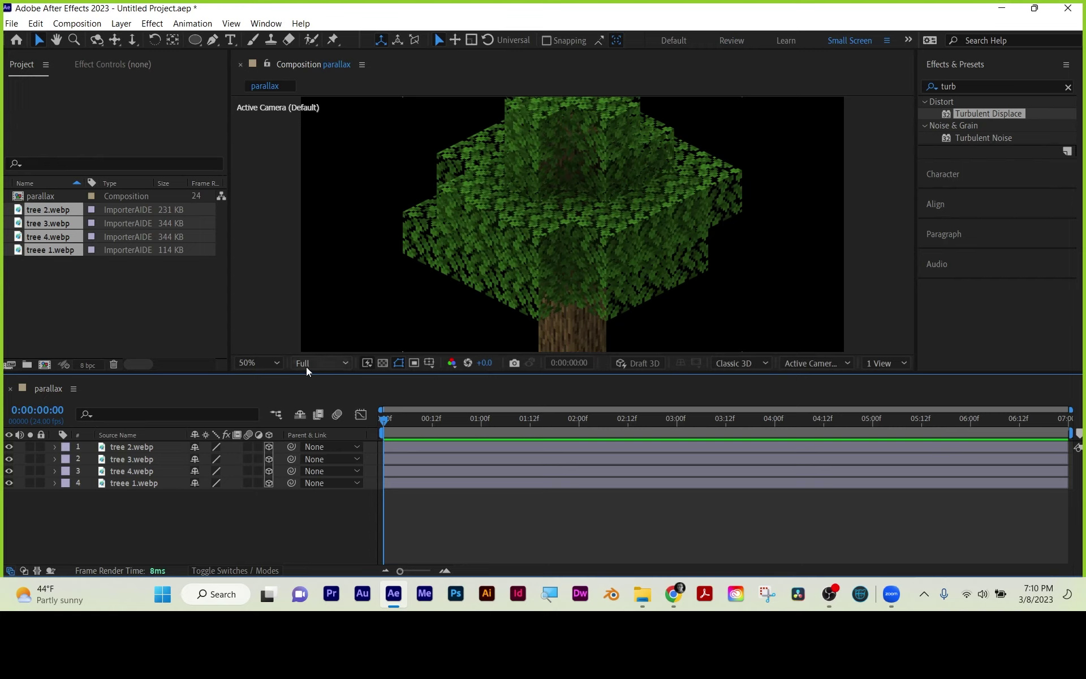
left_click(130, 25)
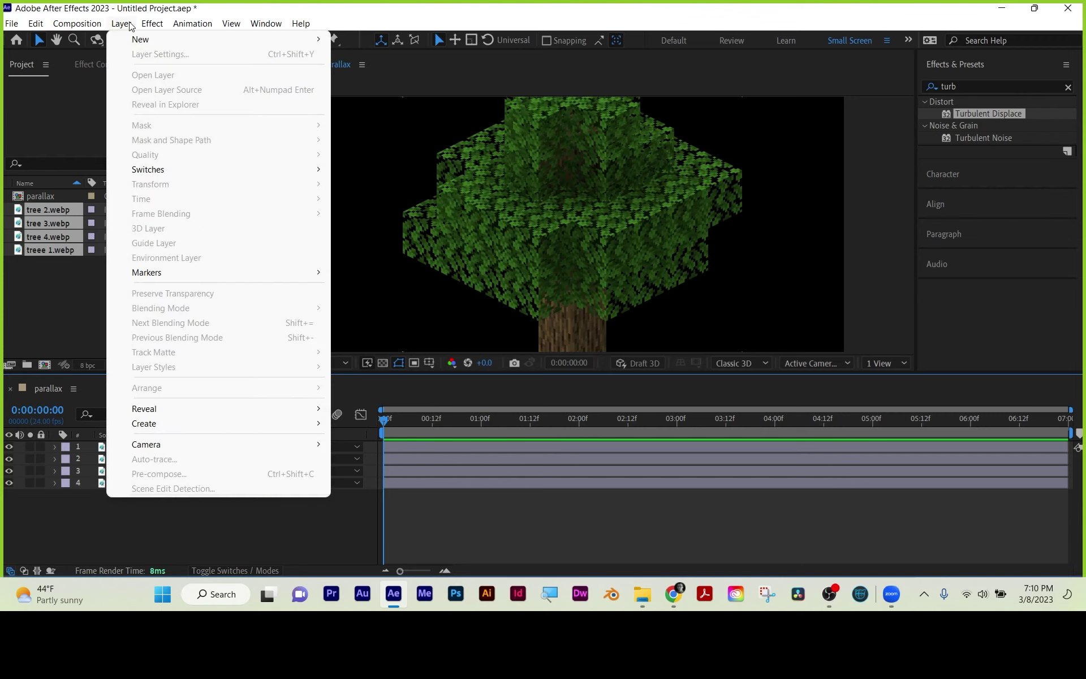
mouse_move(136, 39)
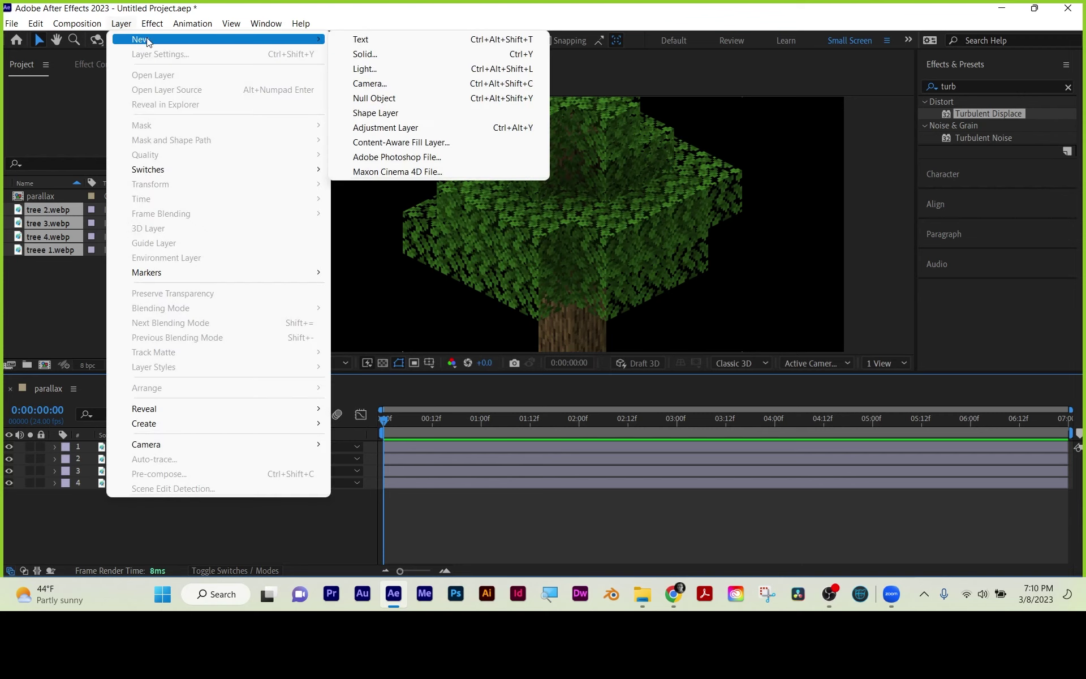
left_click(368, 84)
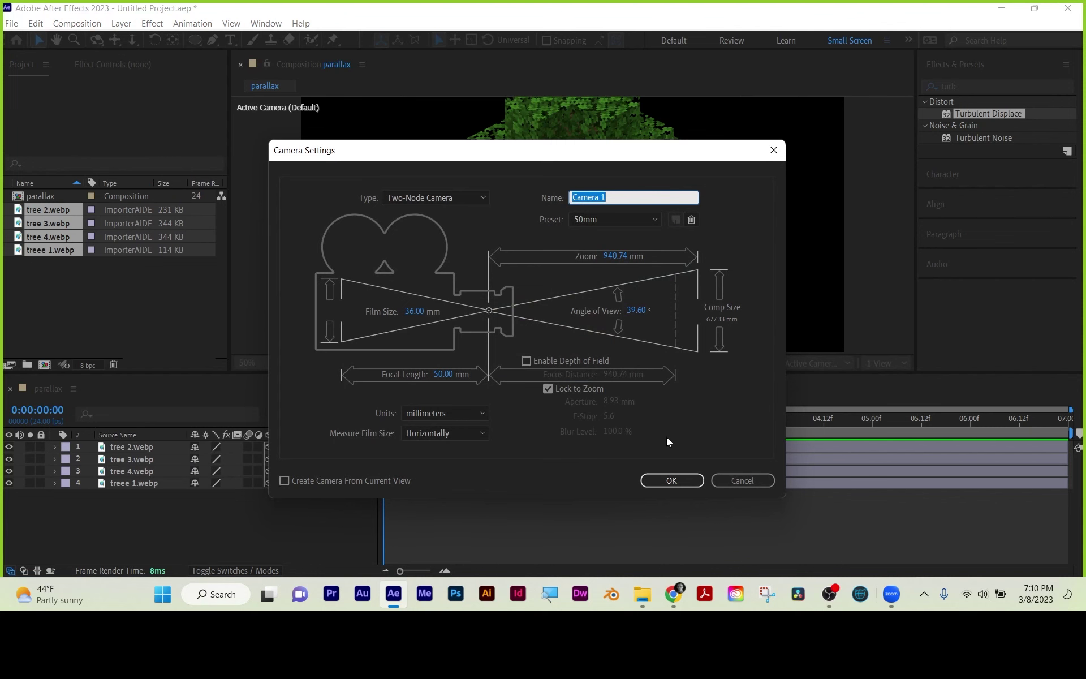
left_click(661, 481)
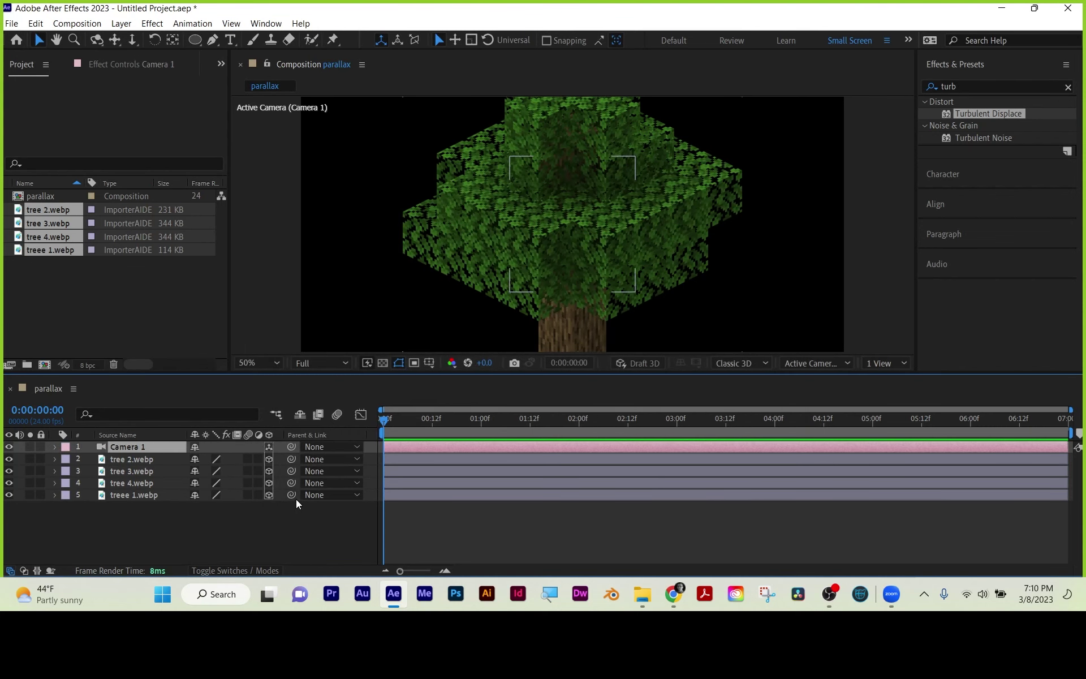
- Show the Position property of all four tree layers and set the Z position of tree 2.webp to 1500
left_click(142, 459)
left_click(148, 495, "shift")
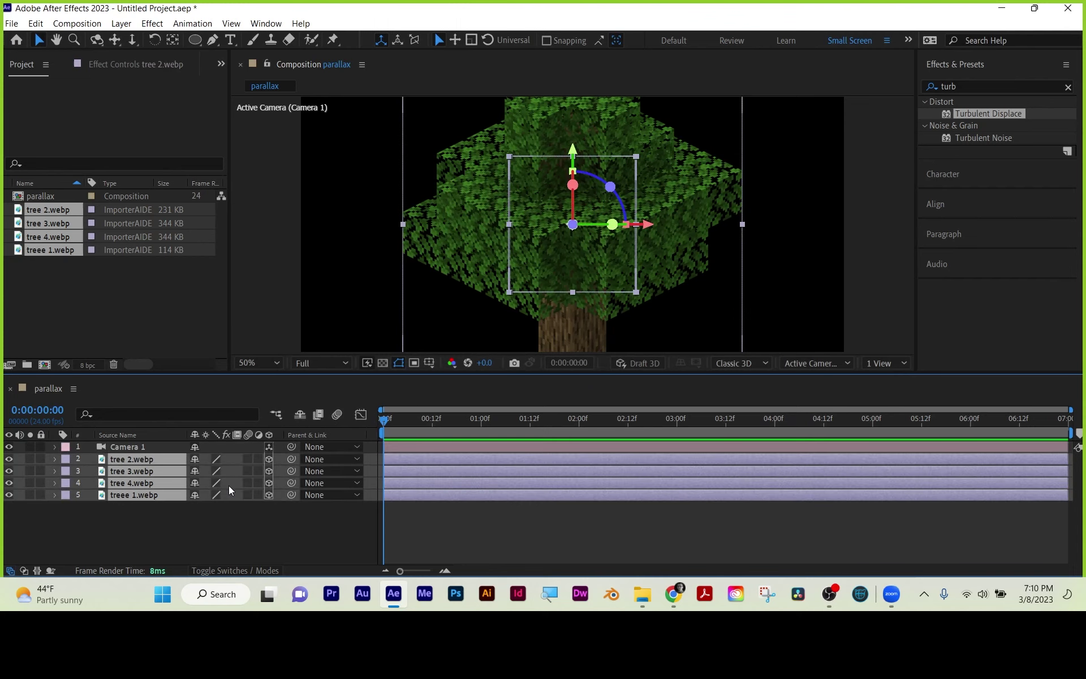
key("p")
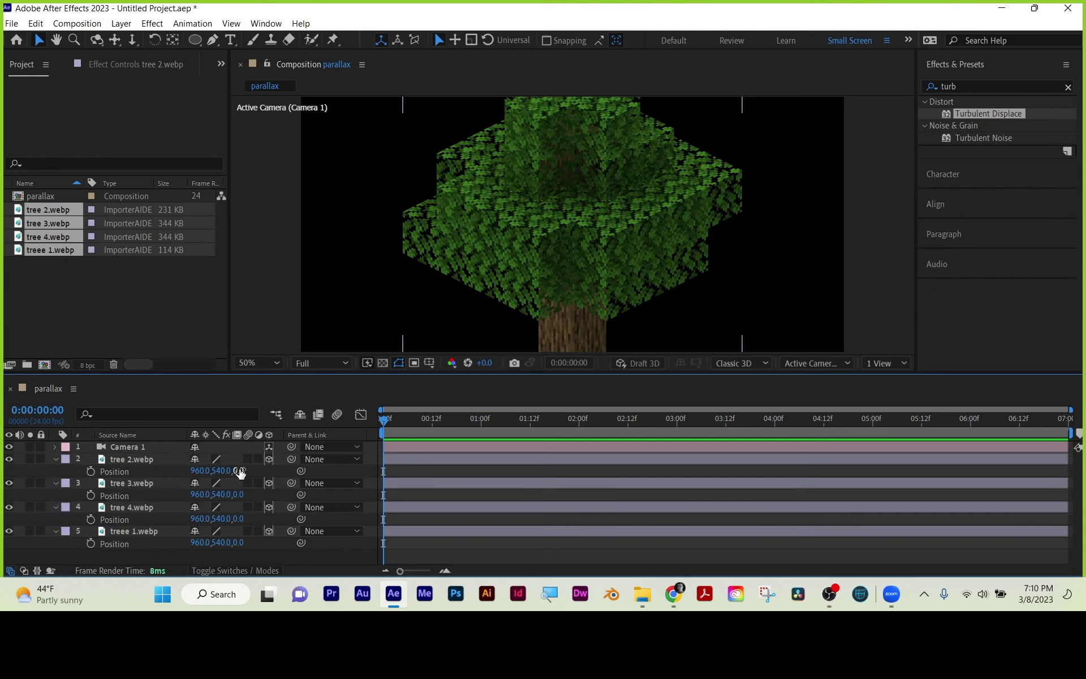
left_click_drag(238, 470, 1023, 418)
left_click(245, 470)
type("15")
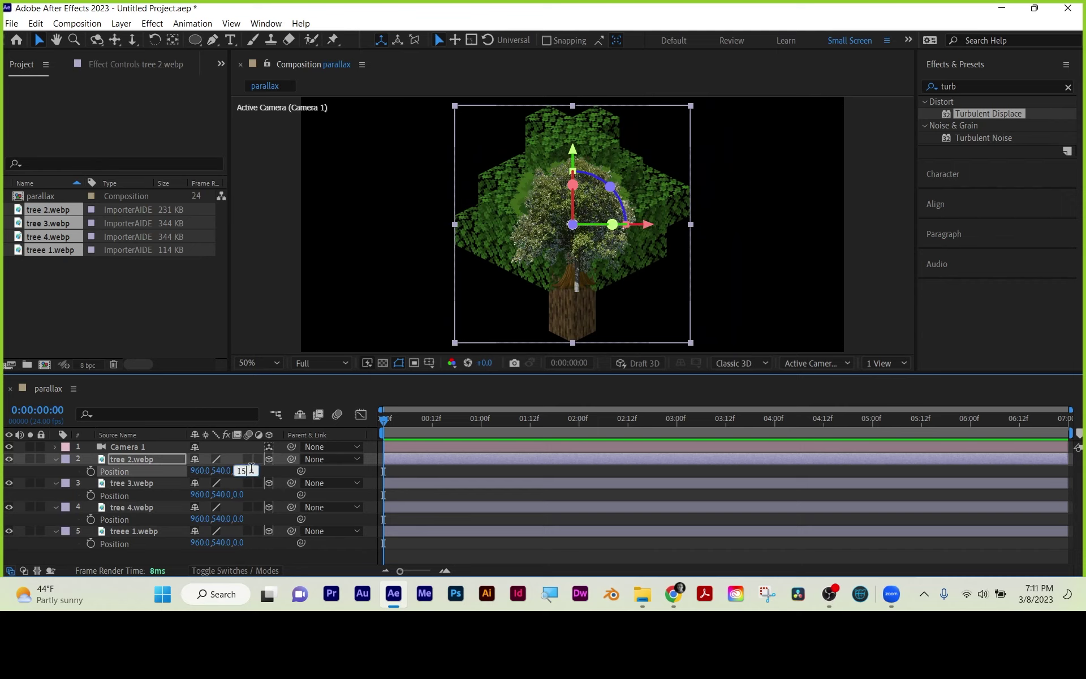
type("00")
key("Return")
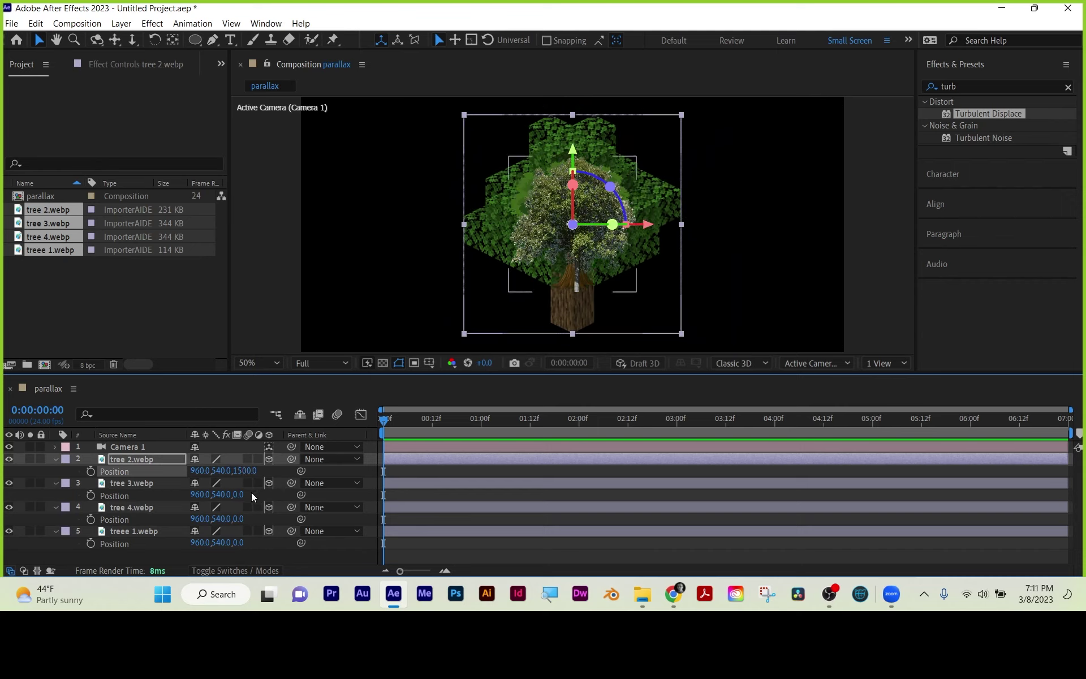
- Set the Z position of tree 3.webp to 500 and of treee 1.webp to -1500
left_click(238, 493)
type("500")
key("Return")
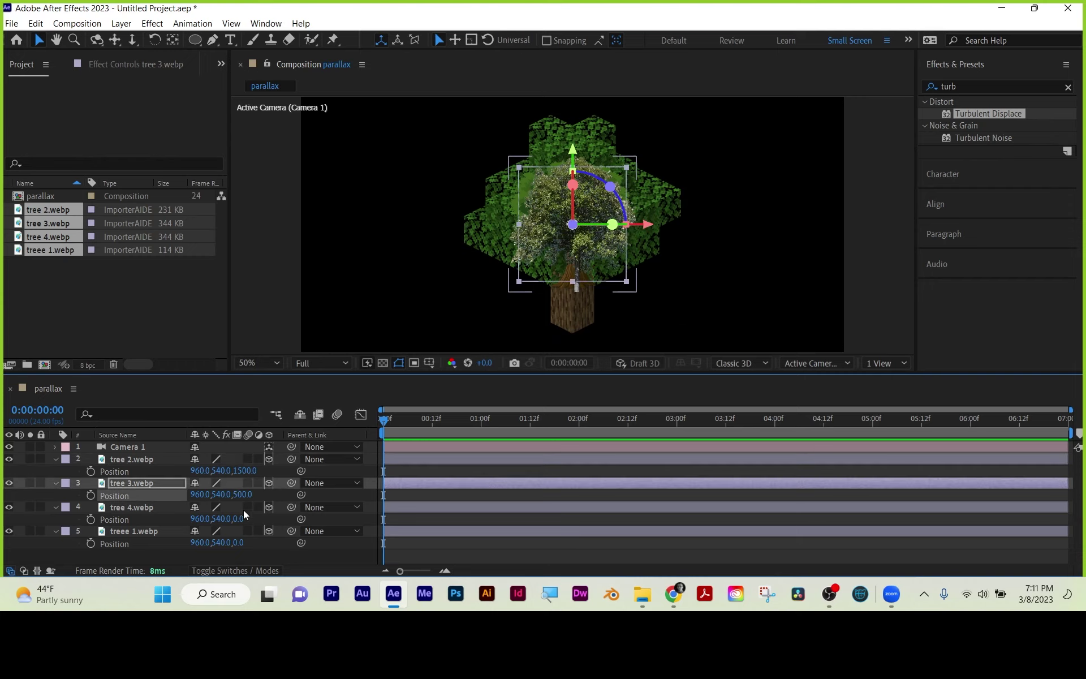
left_click(237, 543)
type("-1500")
key("Return")
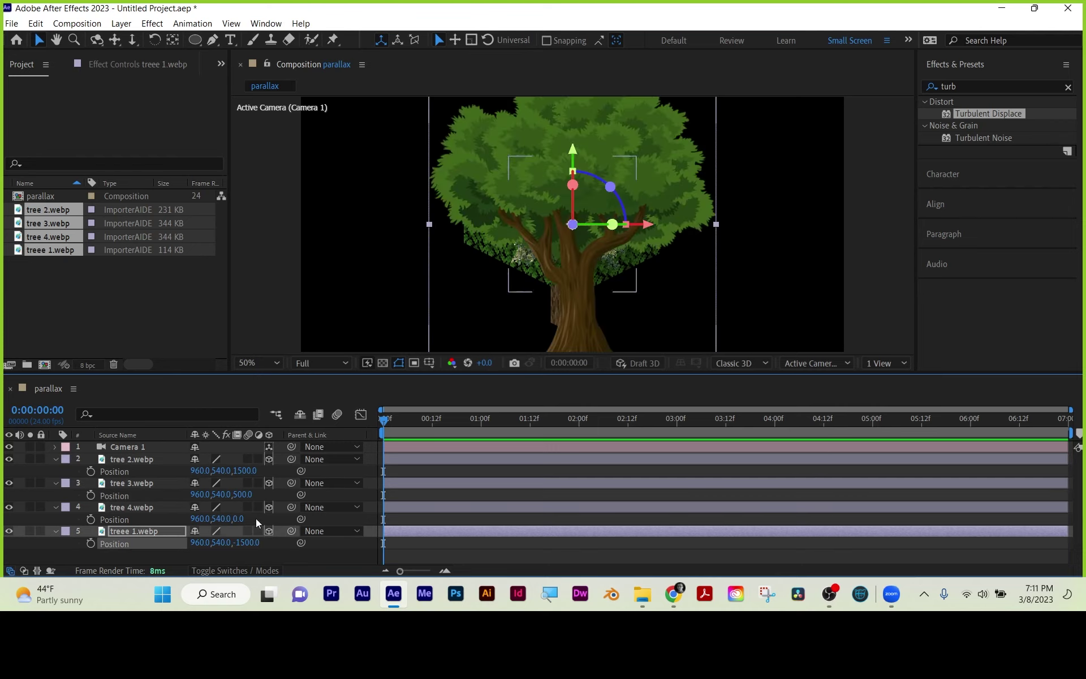
left_click(460, 547)
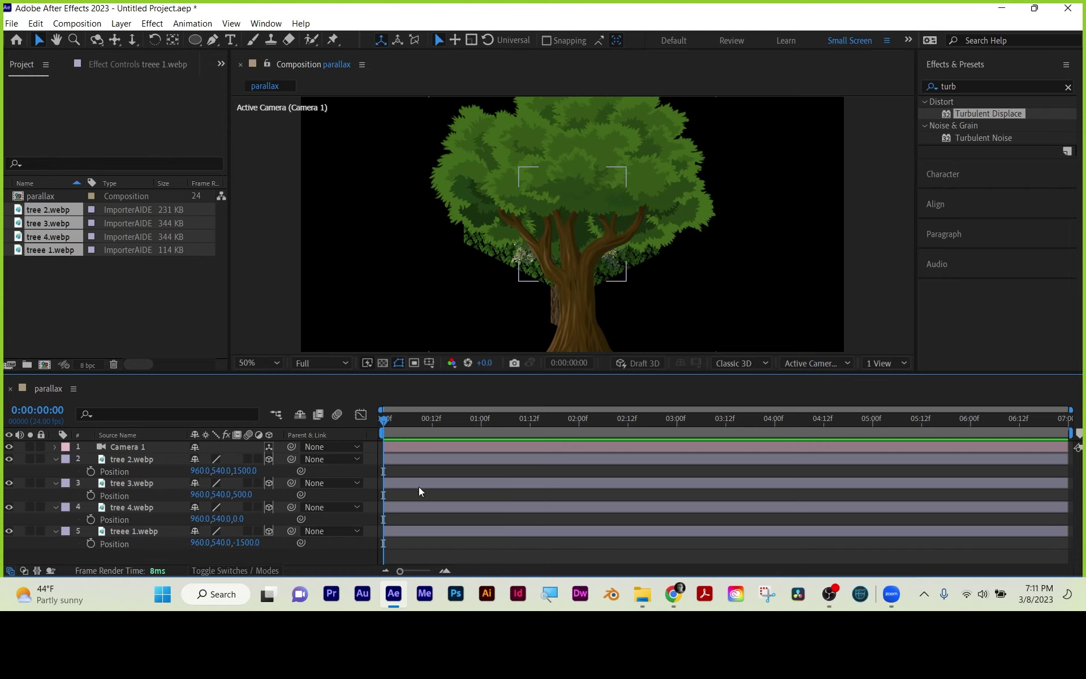
- Shift treee 1.webp sideways to an X position of about 741
scroll(583, 140, "down", 2)
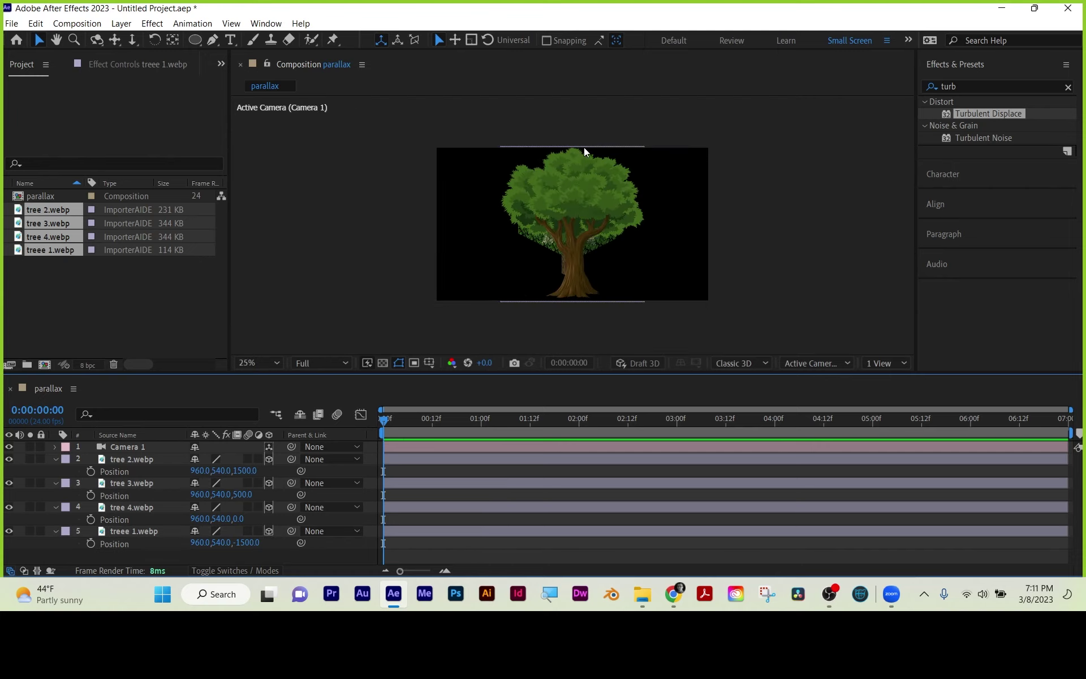
left_click(124, 532)
left_click_drag(204, 550, 81, 549)
- Shift tree 4.webp to an X position of about 1607 and tree 3.webp to about 1224
left_click(602, 236)
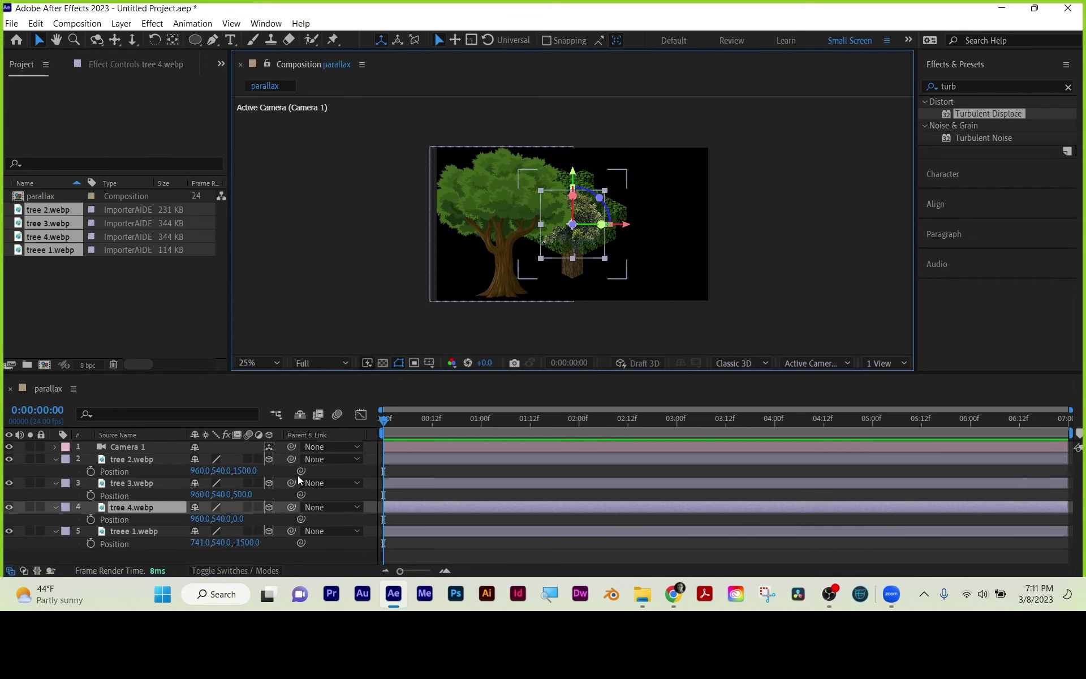
left_click(202, 519)
left_click_drag(202, 519, 618, 515)
left_click(601, 210)
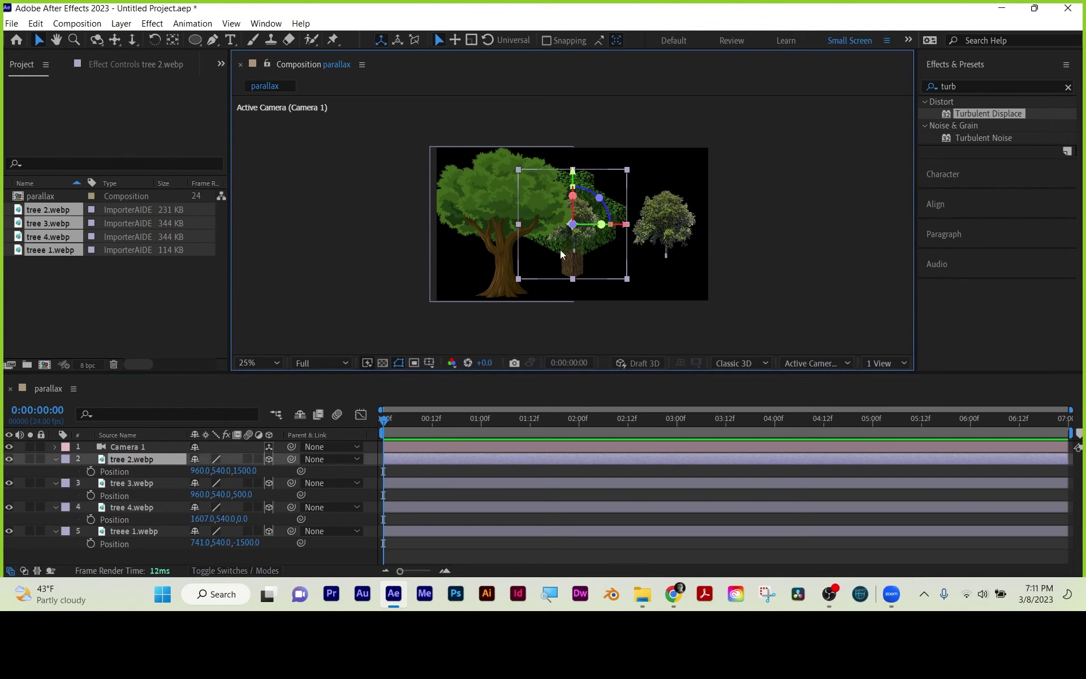
left_click_drag(202, 495, 374, 480)
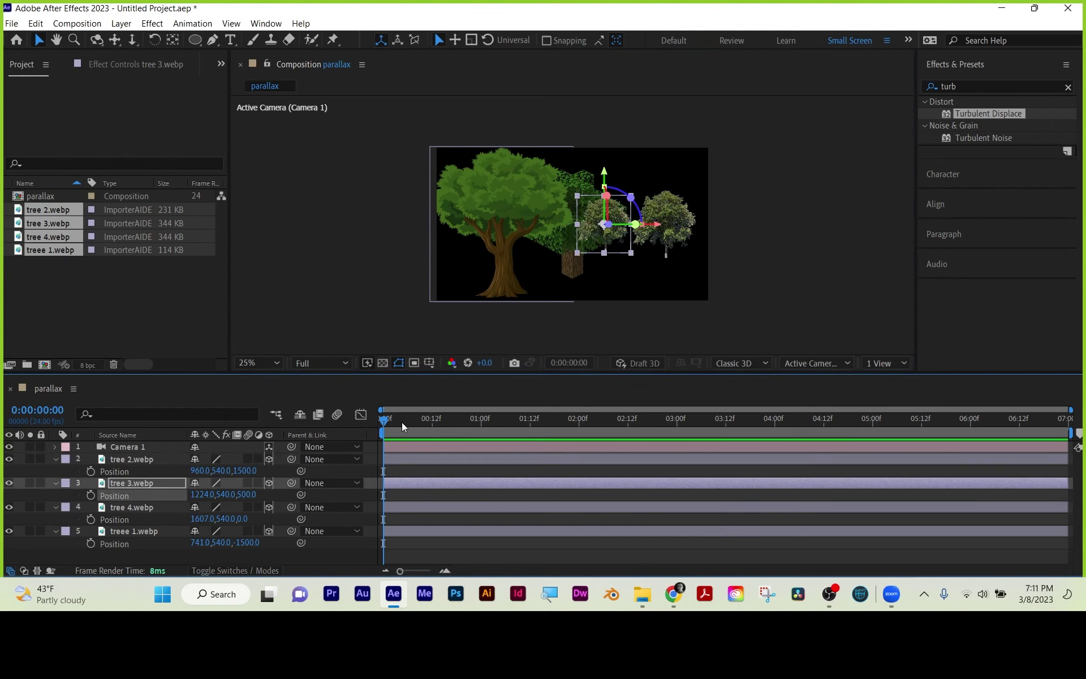
- Shift tree 2.webp sideways to an X position of about 891
left_click(573, 257)
left_click(579, 269)
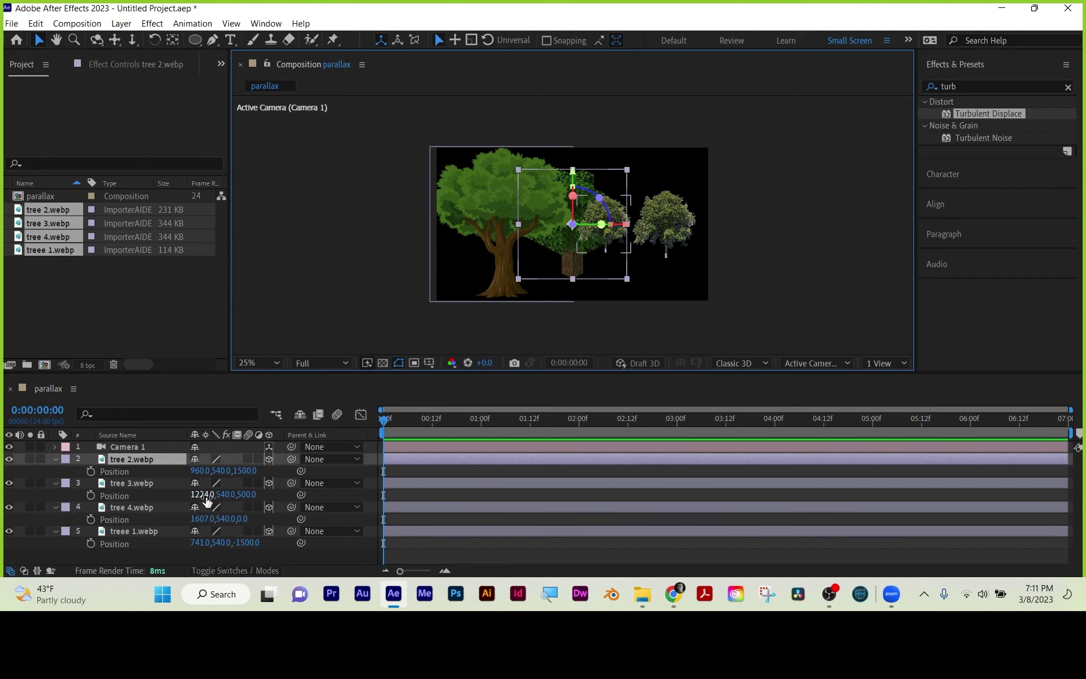
left_click_drag(198, 472, 159, 472)
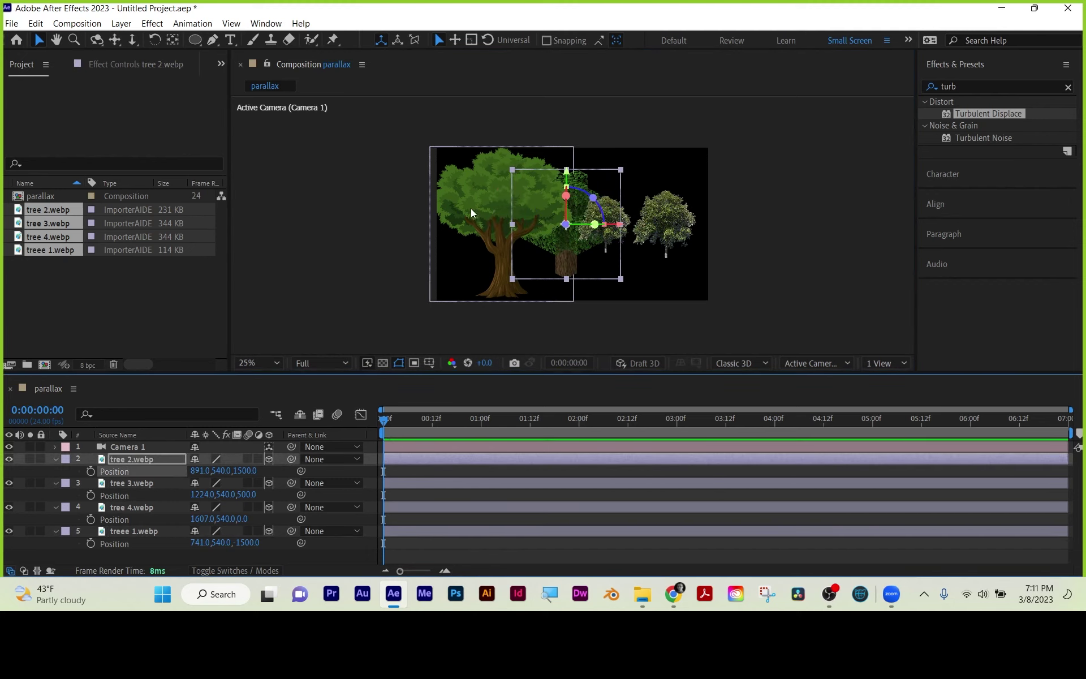
left_click(610, 338)
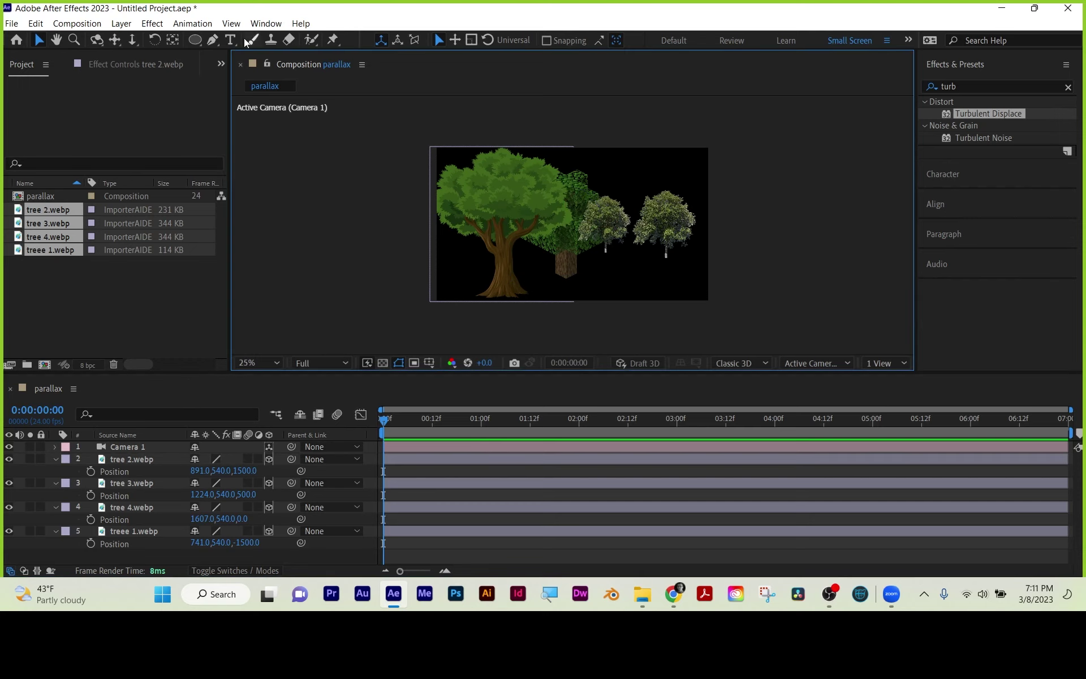
- Dolly the camera slightly and keyframe all of Camera 1's Transform properties at the start of the composition
left_click(132, 40)
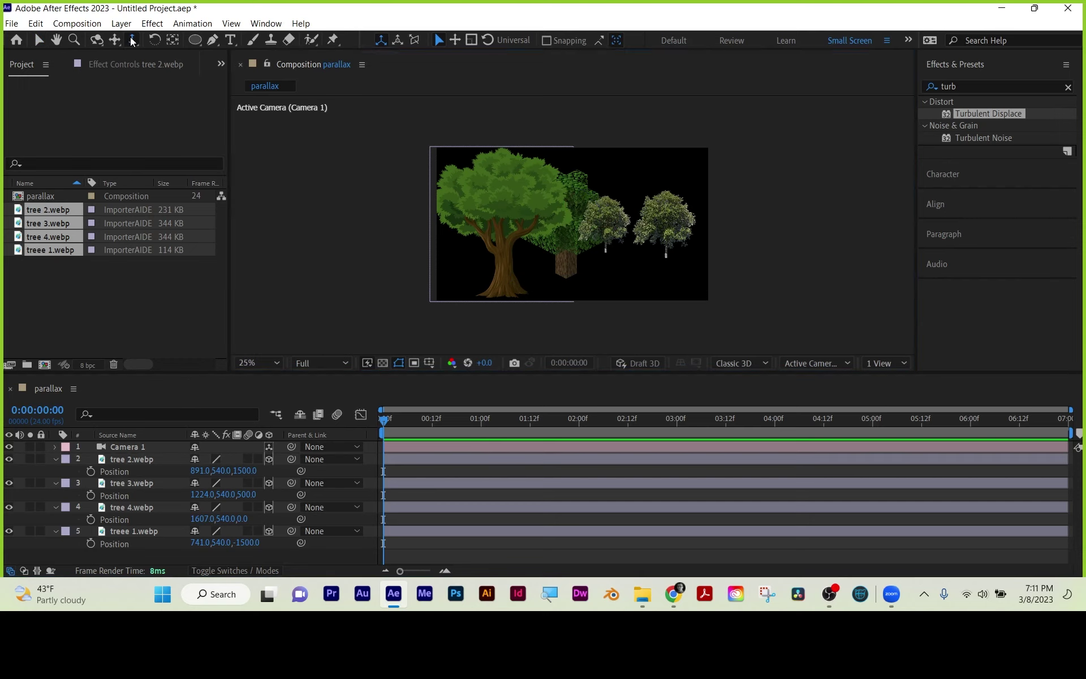
mouse_move(624, 212)
left_mouse_down()
mouse_move(633, 305)
mouse_move(584, 68)
mouse_move(586, 21)
mouse_move(611, 201)
left_mouse_up()
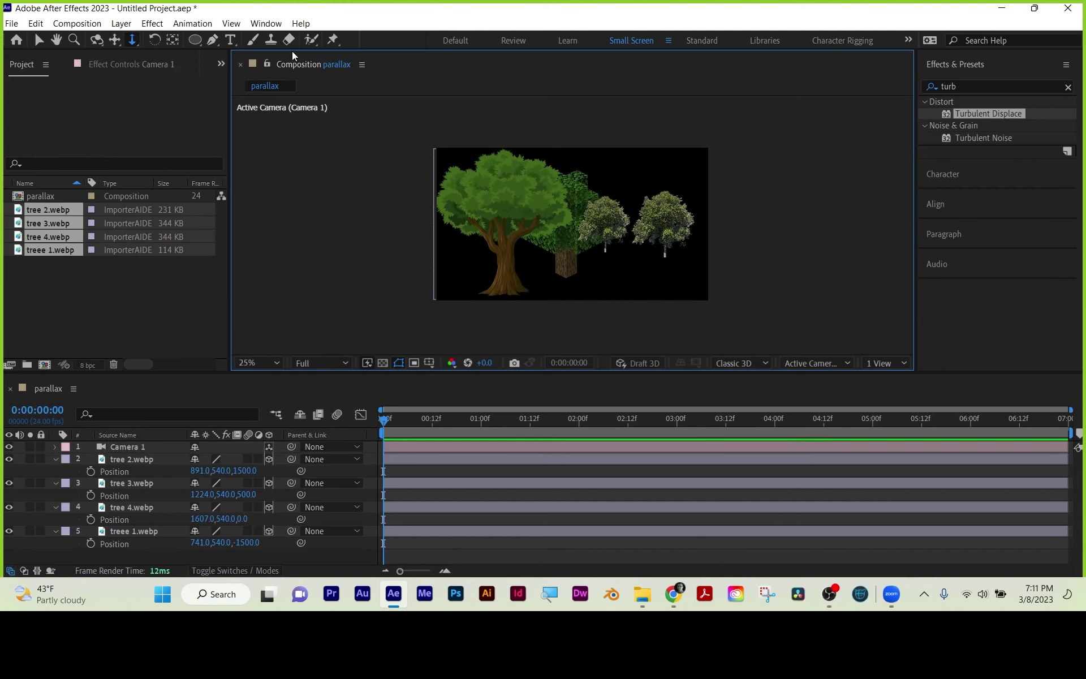
left_click(121, 482)
left_click(122, 447)
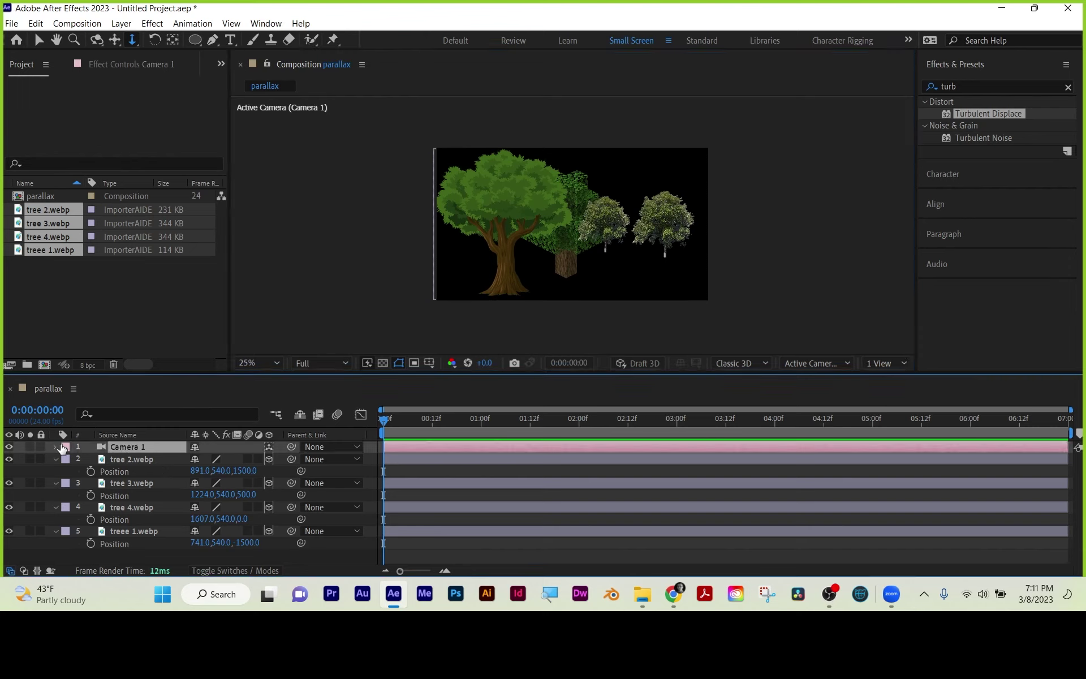
left_click(56, 447)
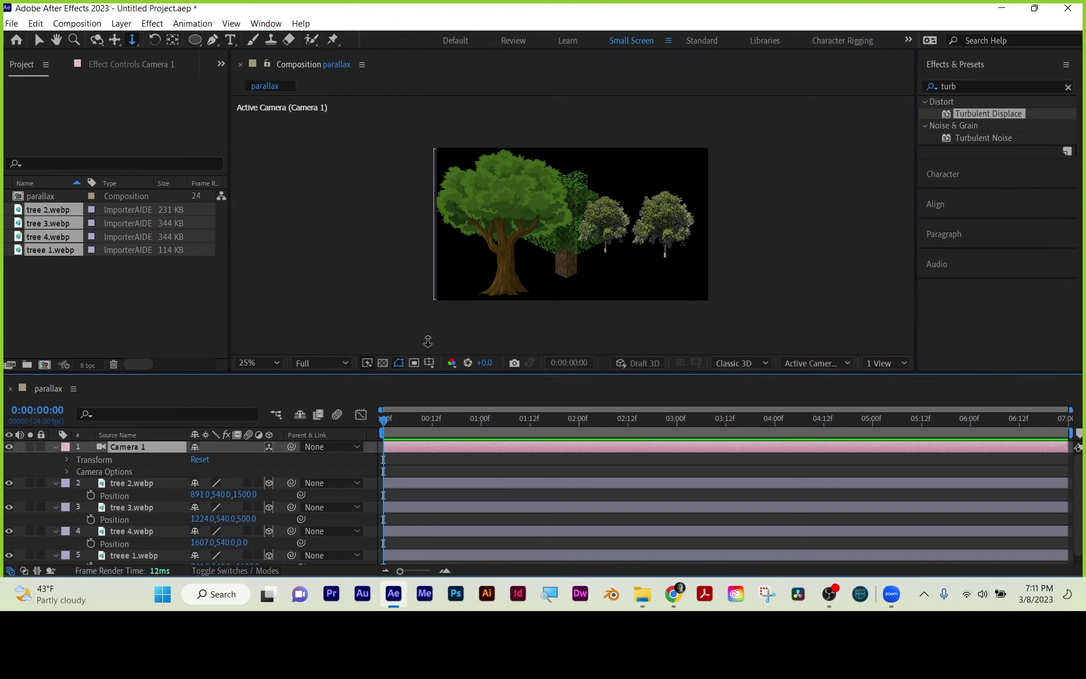
left_click(66, 460)
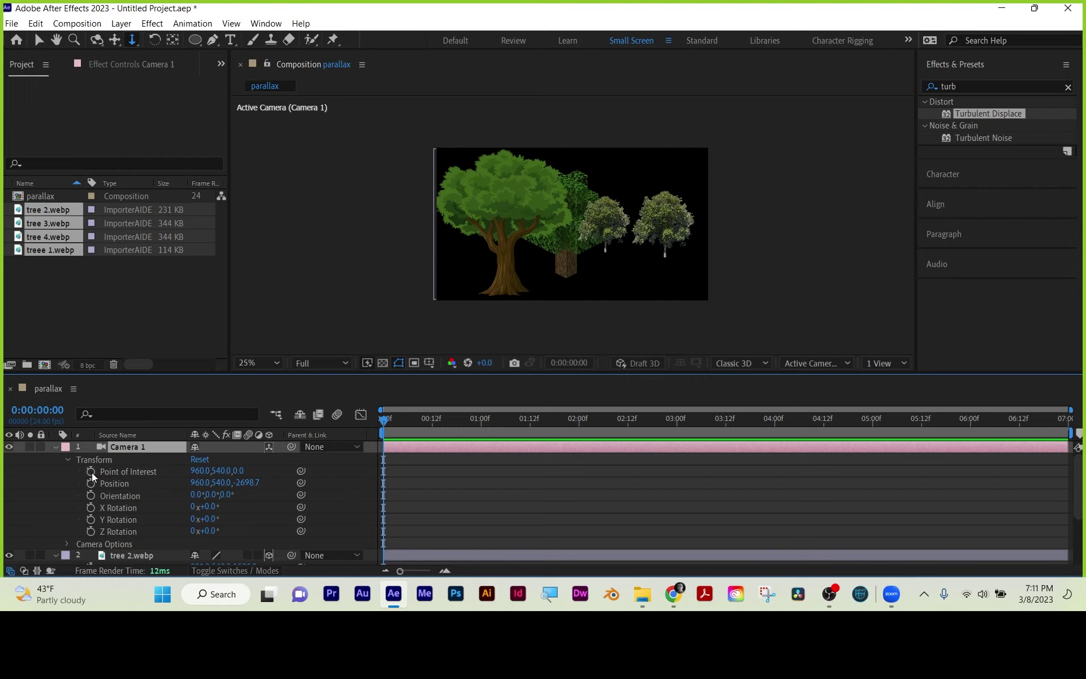
left_click_drag(90, 471, 102, 538)
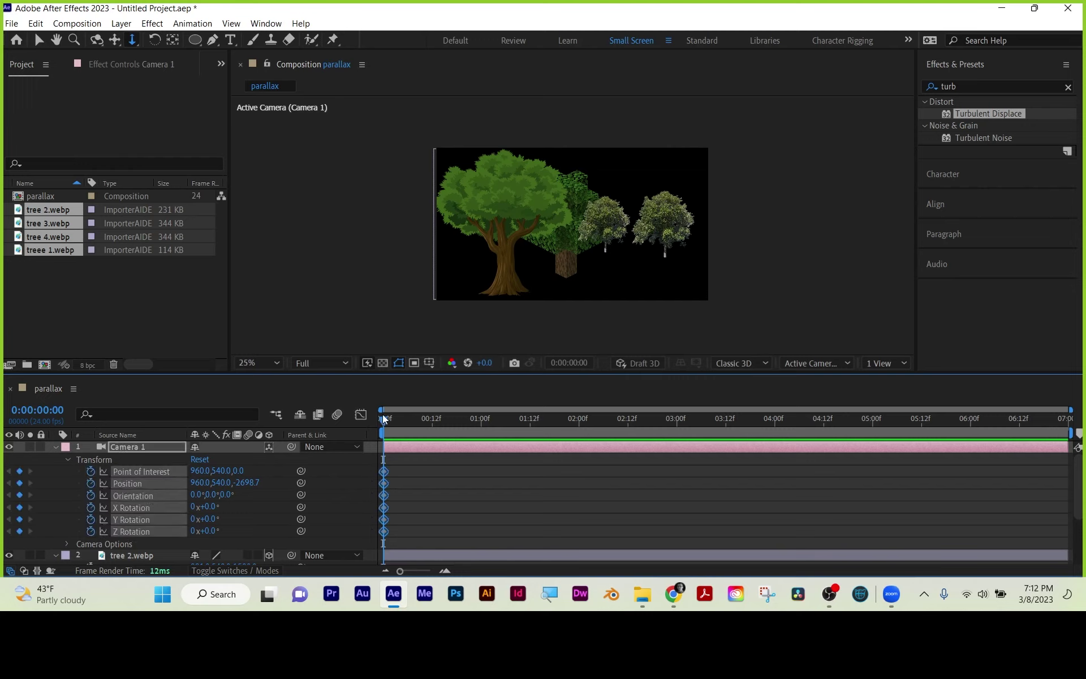
- At 0:00:04:23, dolly Camera 1 forward through the trees to a Z position of about 62 and scrub back to the start
left_click_drag(383, 418, 869, 420)
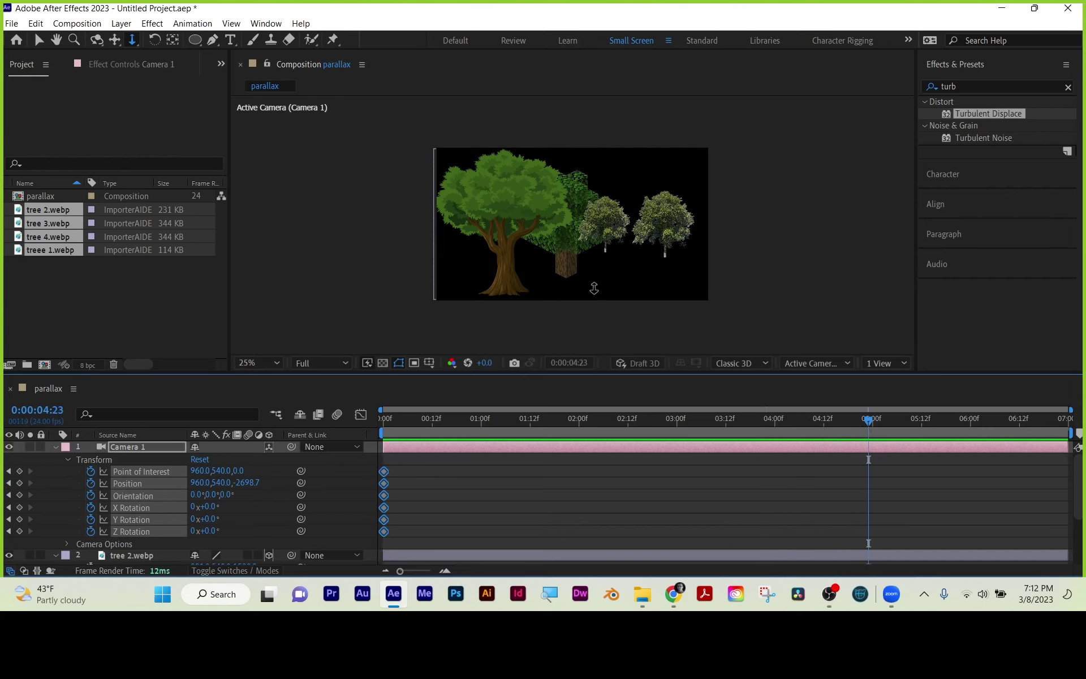
left_click_drag(575, 225, 563, 22)
key("ctrl+z")
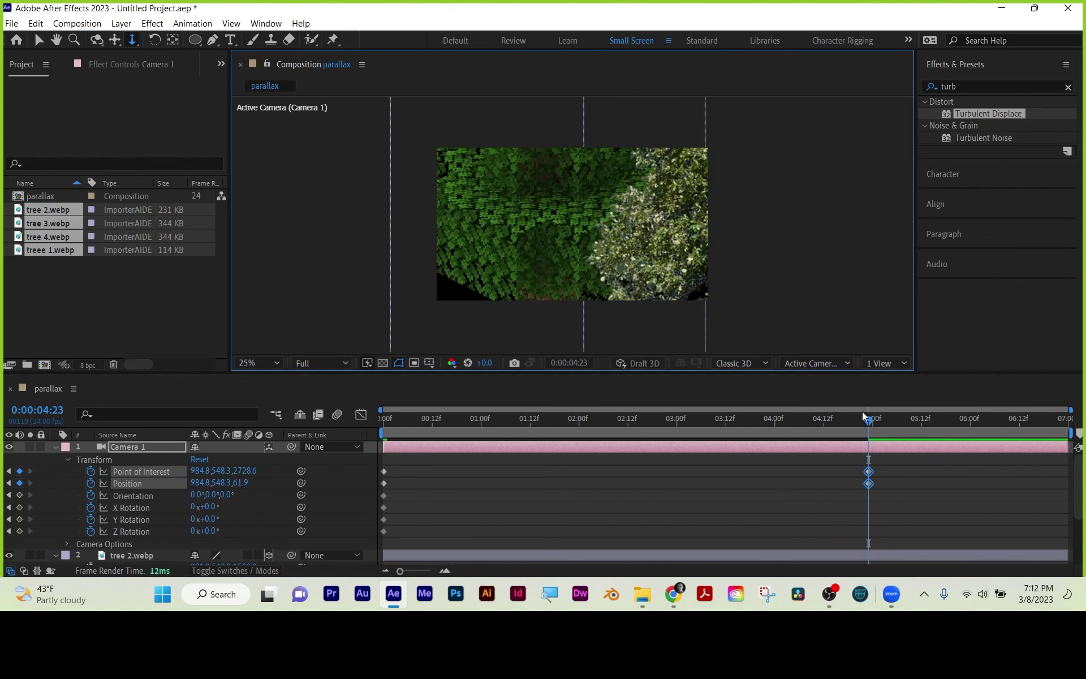
left_click_drag(864, 415, 624, 424)
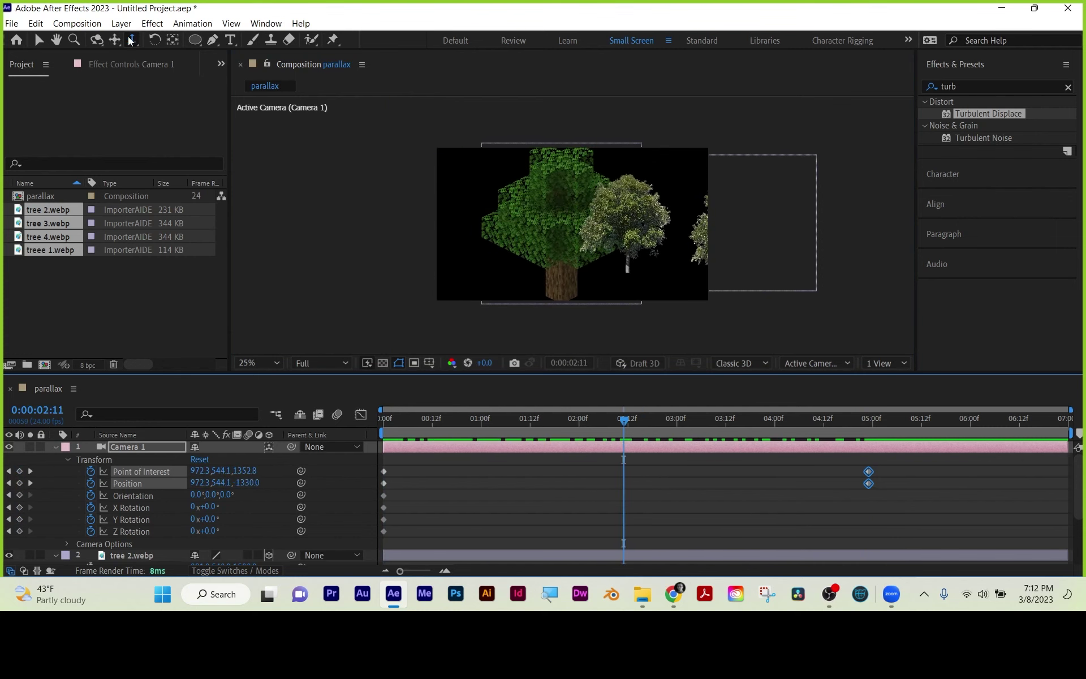
left_click_drag(625, 422, 382, 434)
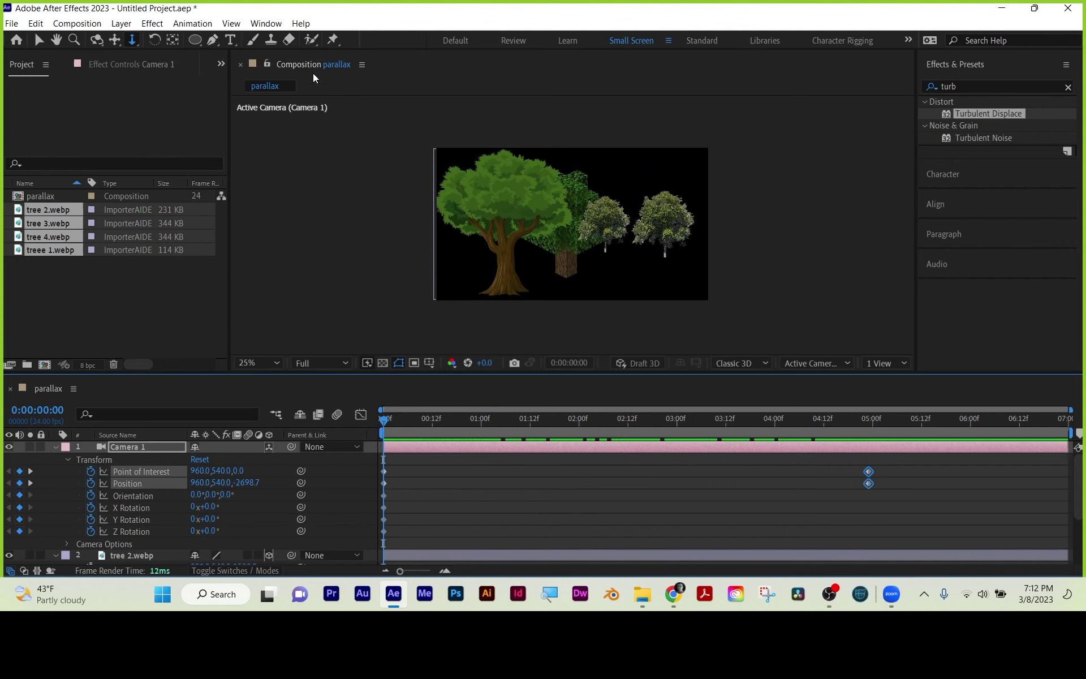
- Select tree 3.webp, view it at 100%, and apply the CC Bender effect to it
left_click(55, 446)
left_click(130, 530)
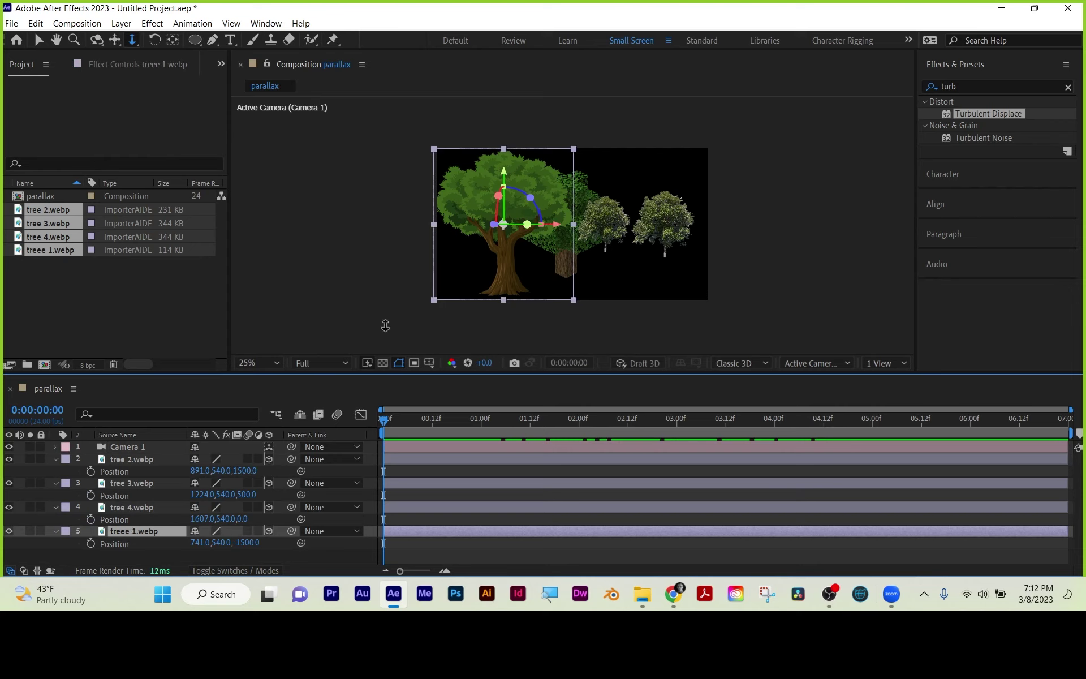
left_click(39, 39)
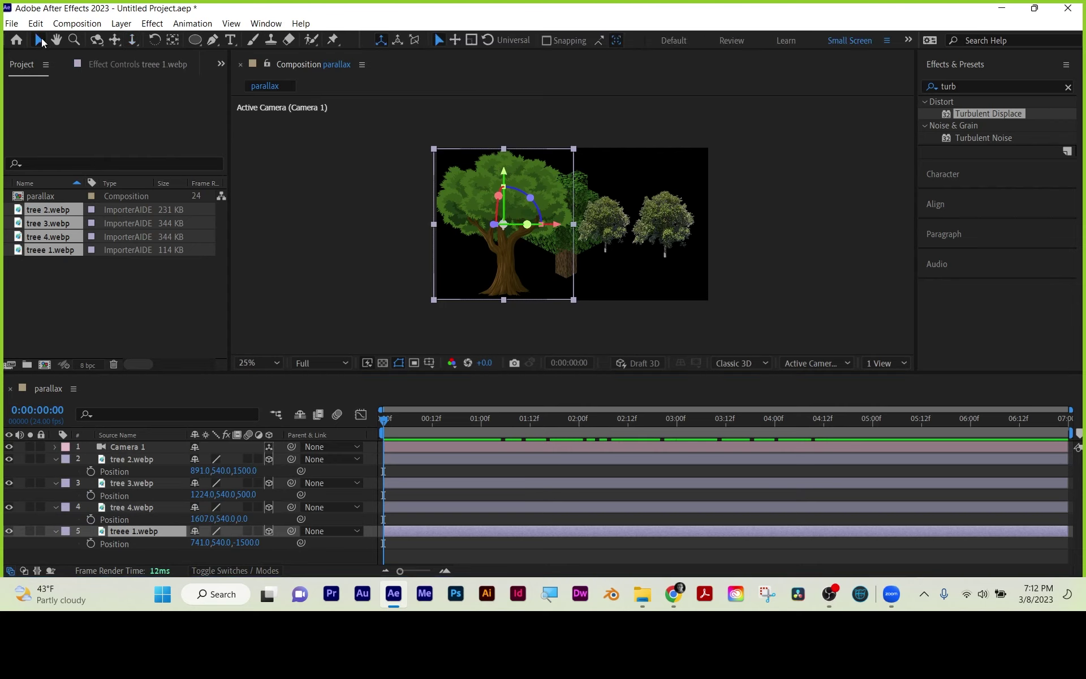
left_click(673, 241)
left_click(610, 238)
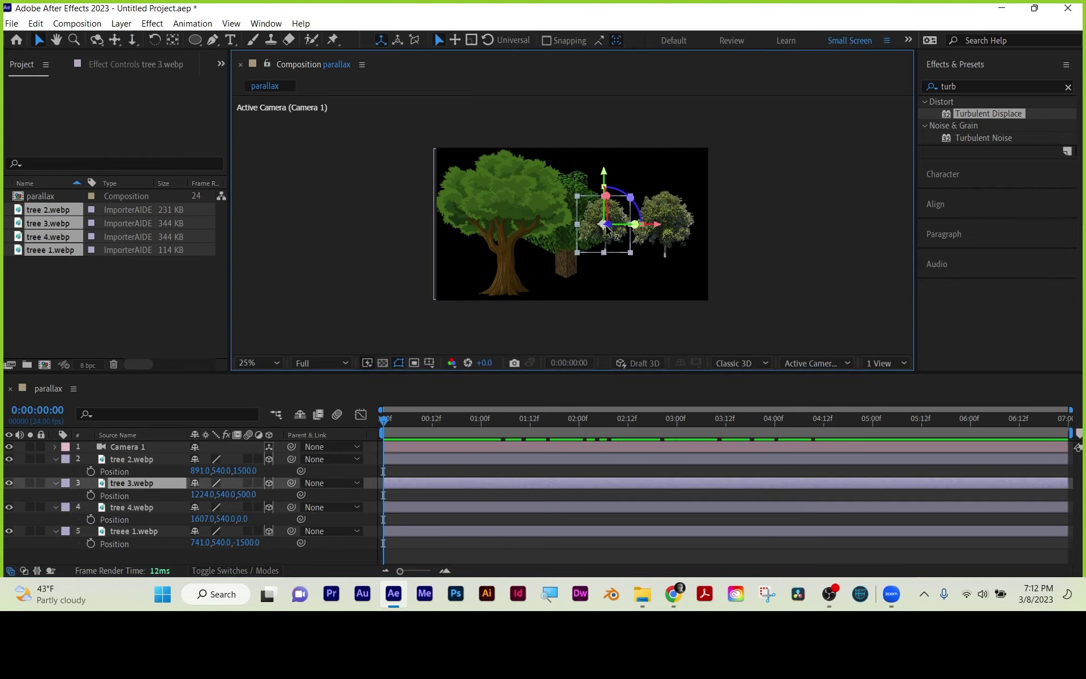
key("slash")
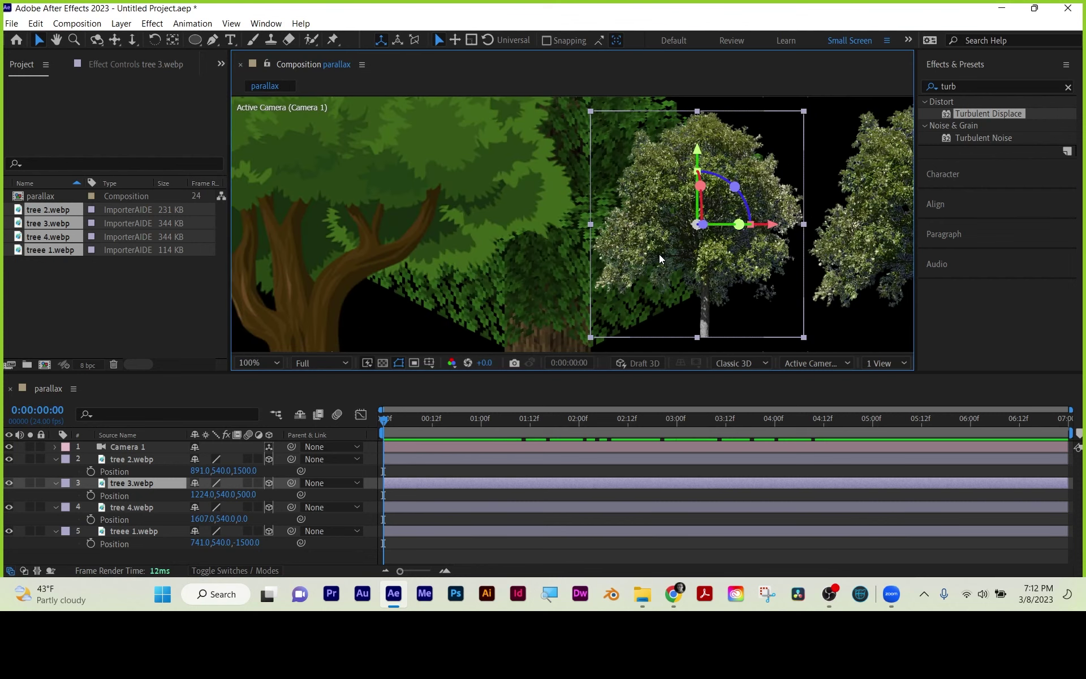
left_click(1069, 87)
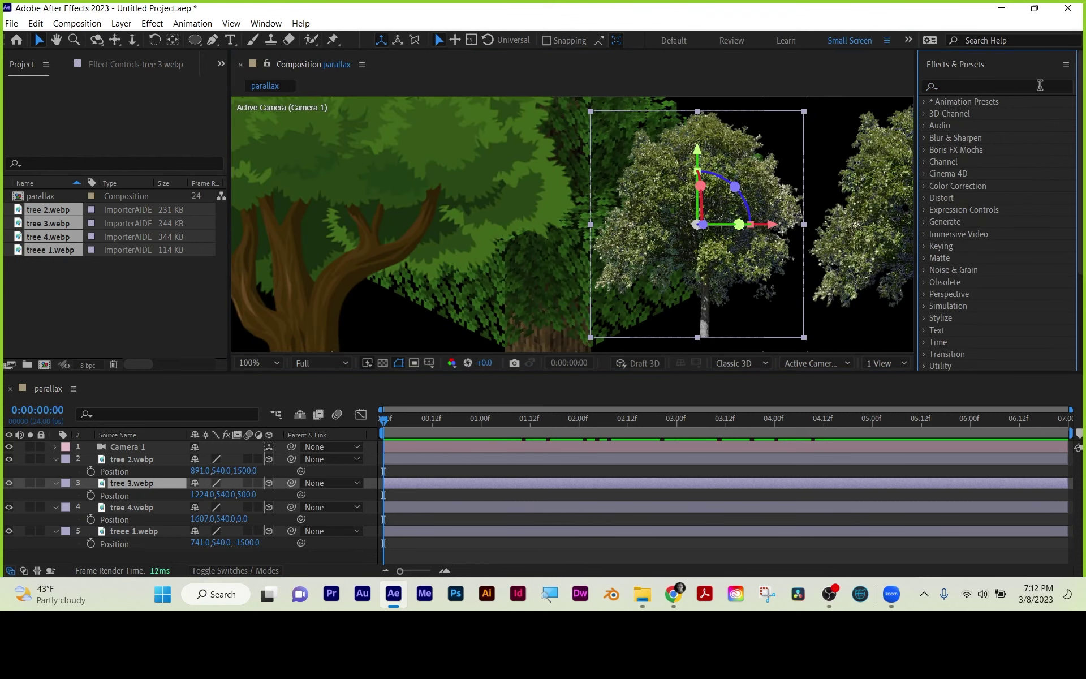
left_click(1006, 84)
type("cc bend")
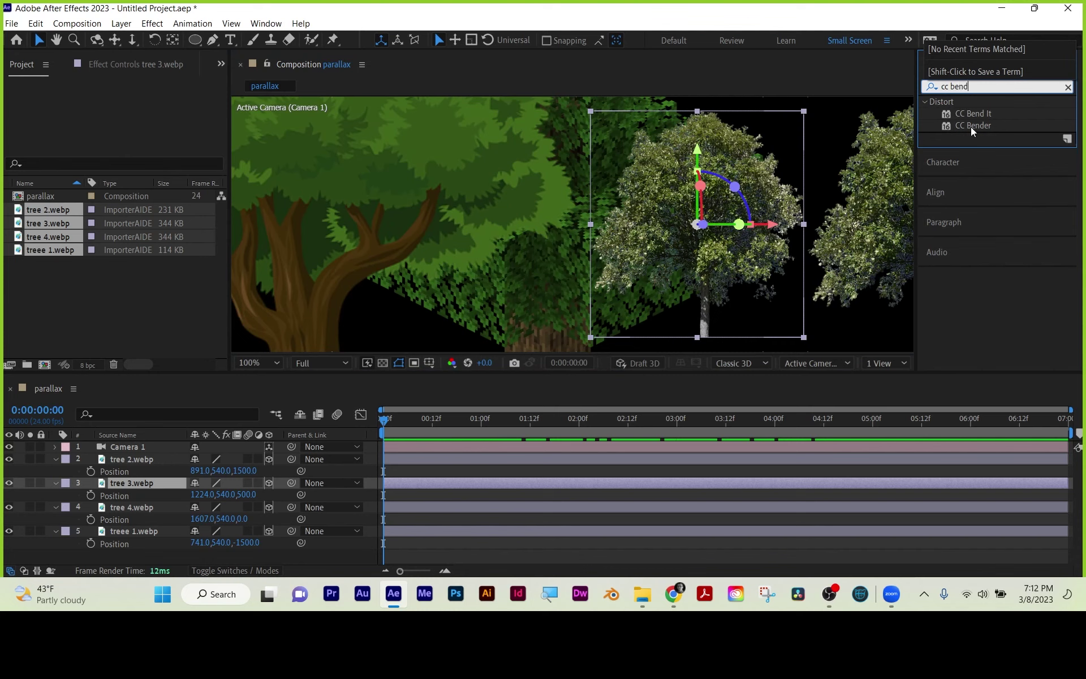
left_click_drag(971, 126, 707, 226)
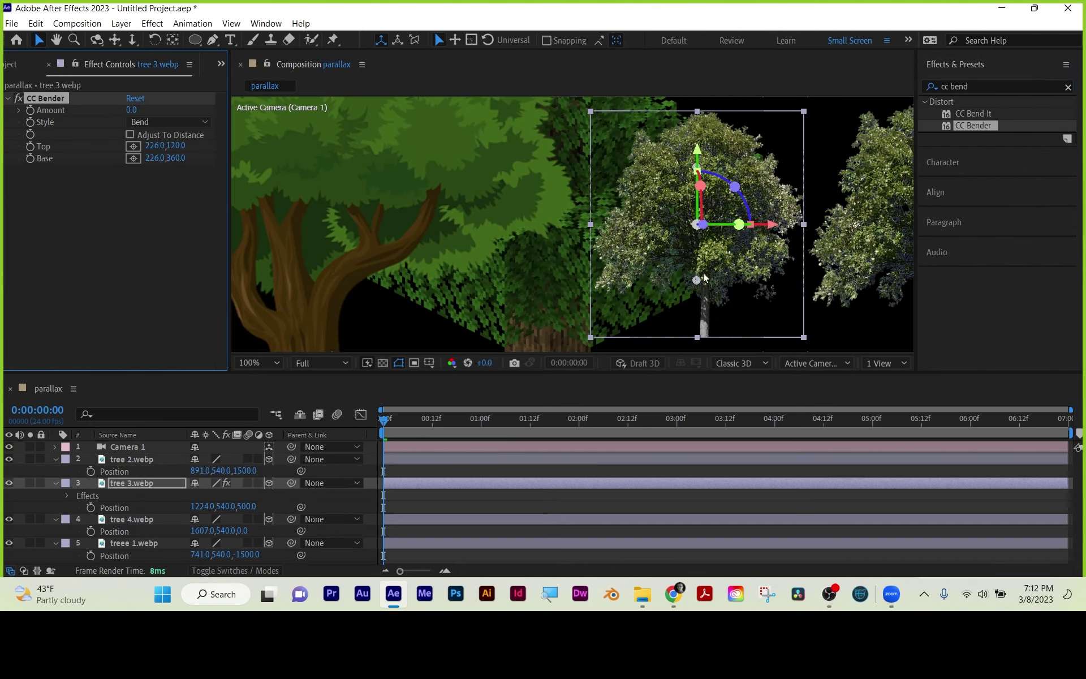
- Place CC Bender's Base point at about 236.7, 324 and its Top point at about 233.1, 6.1, with an Amount of 3
left_click(133, 161)
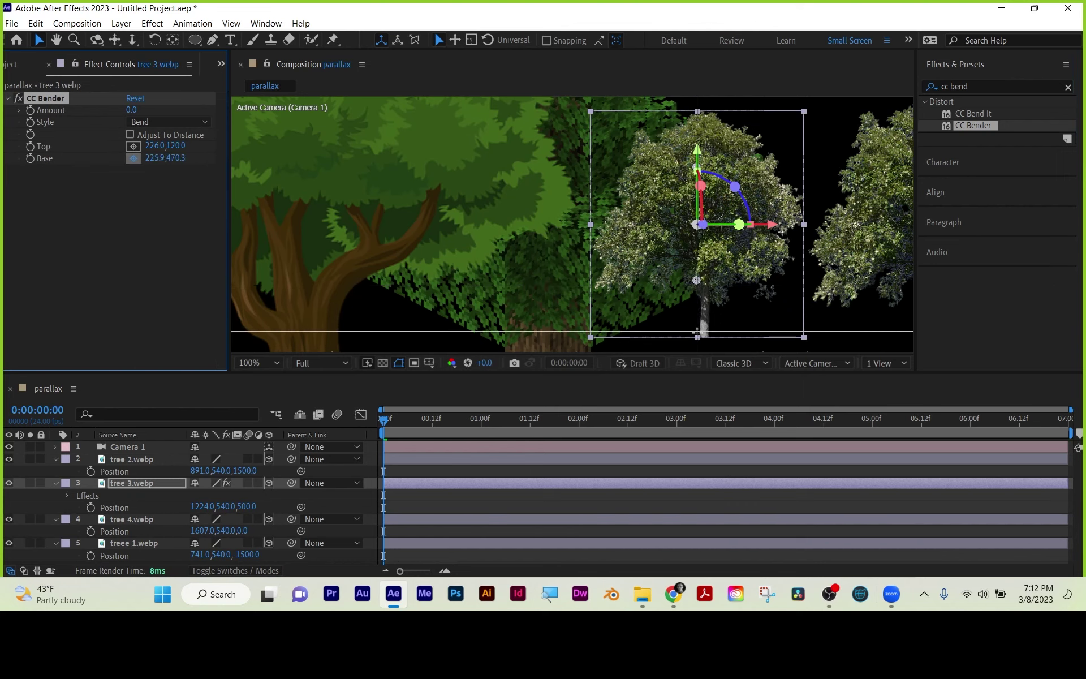
left_click(701, 264)
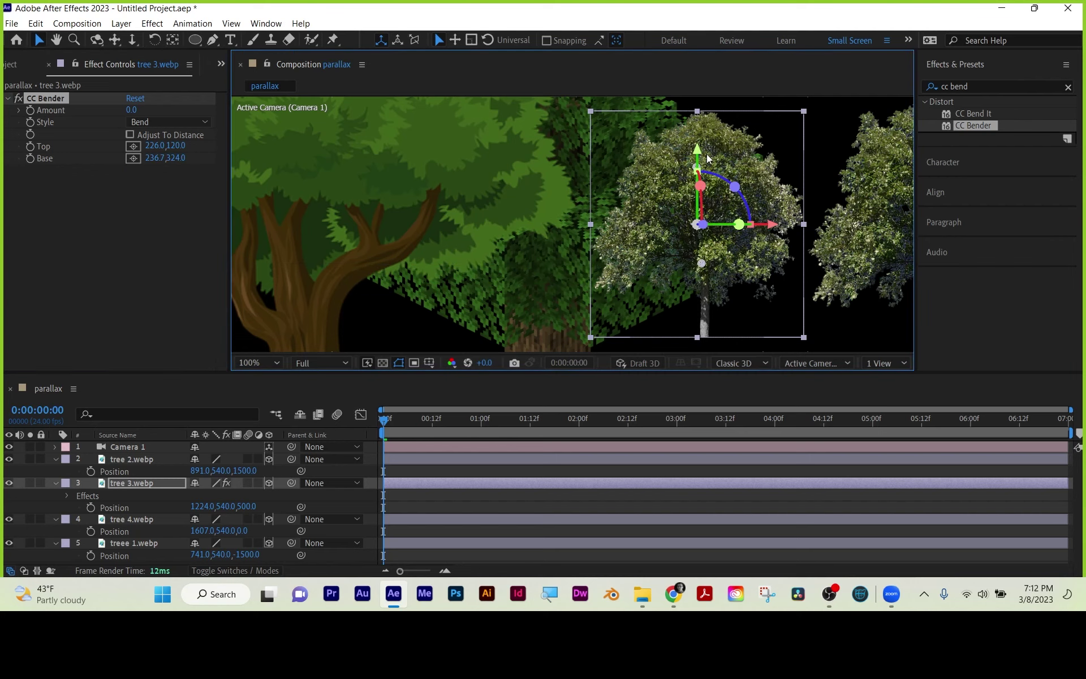
left_click(134, 146)
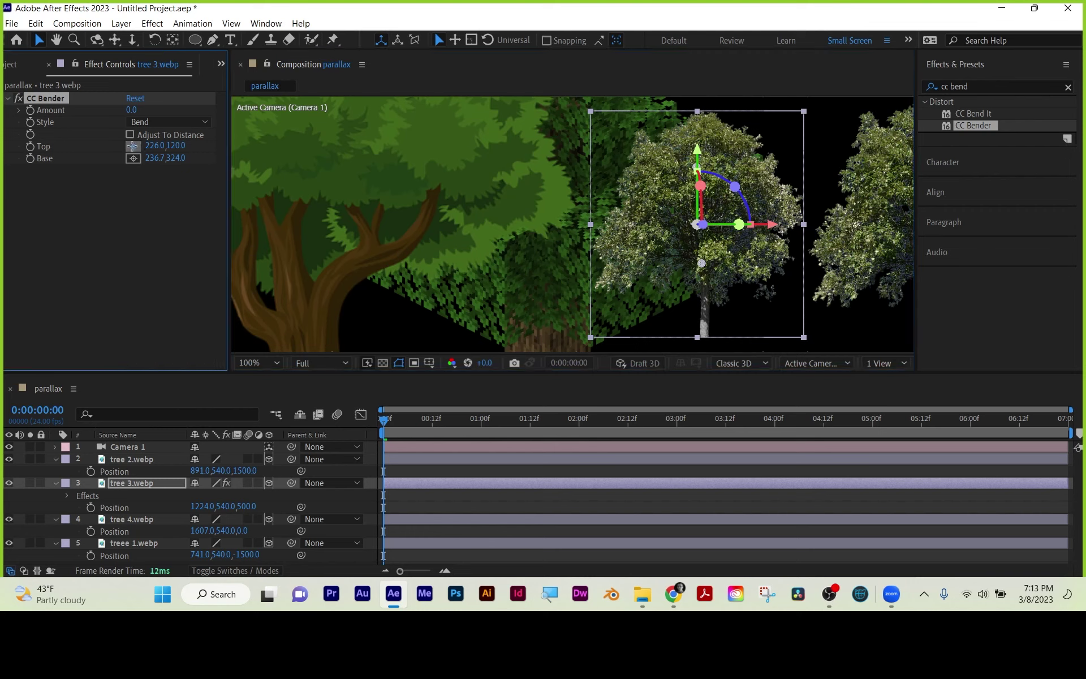
left_click(700, 113)
left_click_drag(121, 109, 133, 108)
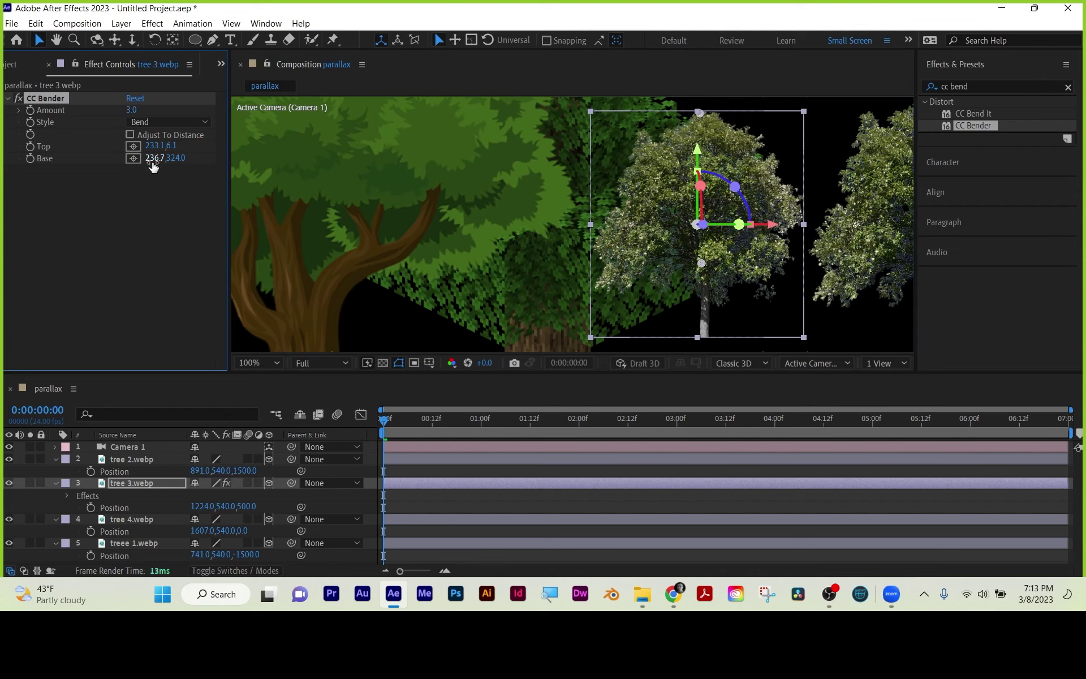
- Add the expression wiggle(2,20) to CC Bender's Amount on tree 3.webp and preview the motion
left_click(31, 111, "alt")
type("w")
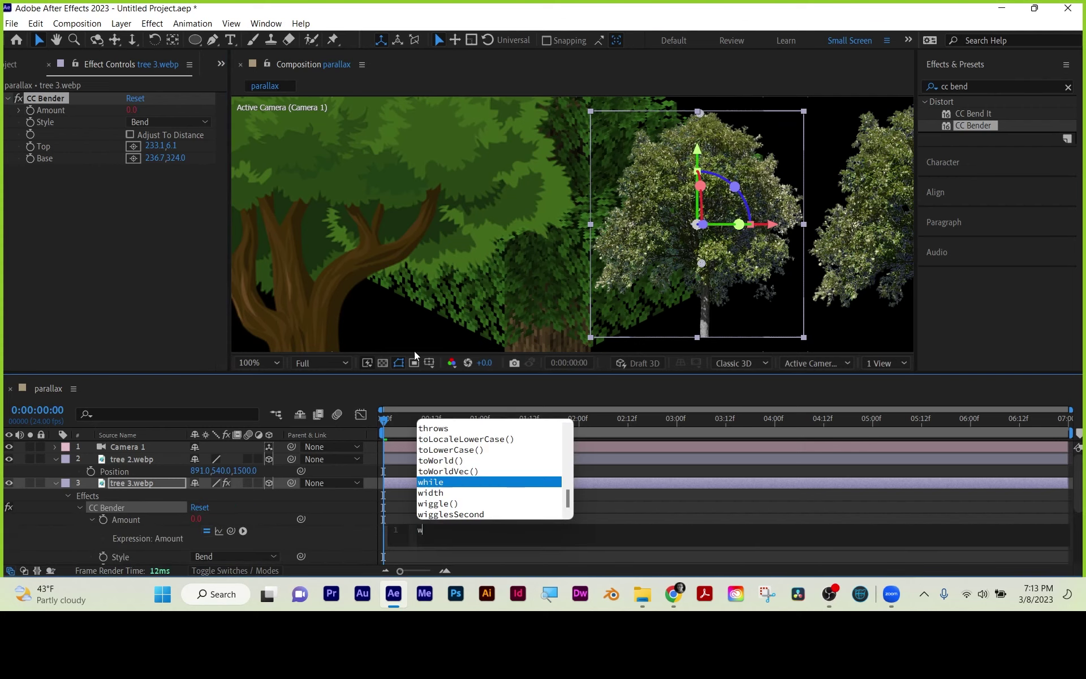
type("ig")
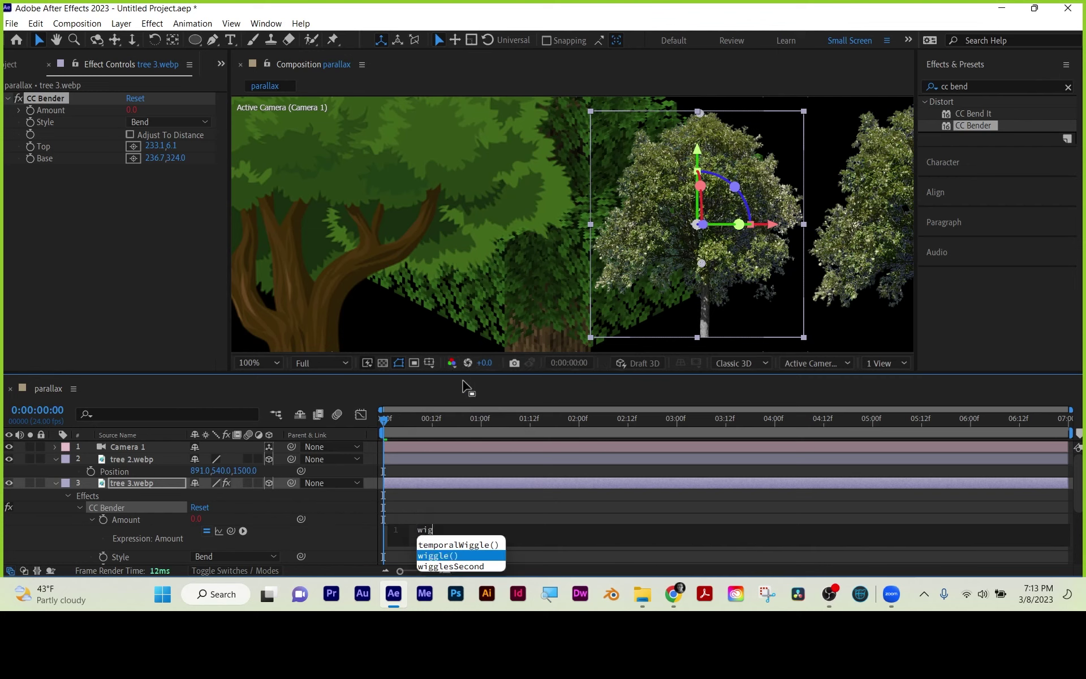
left_click(436, 555)
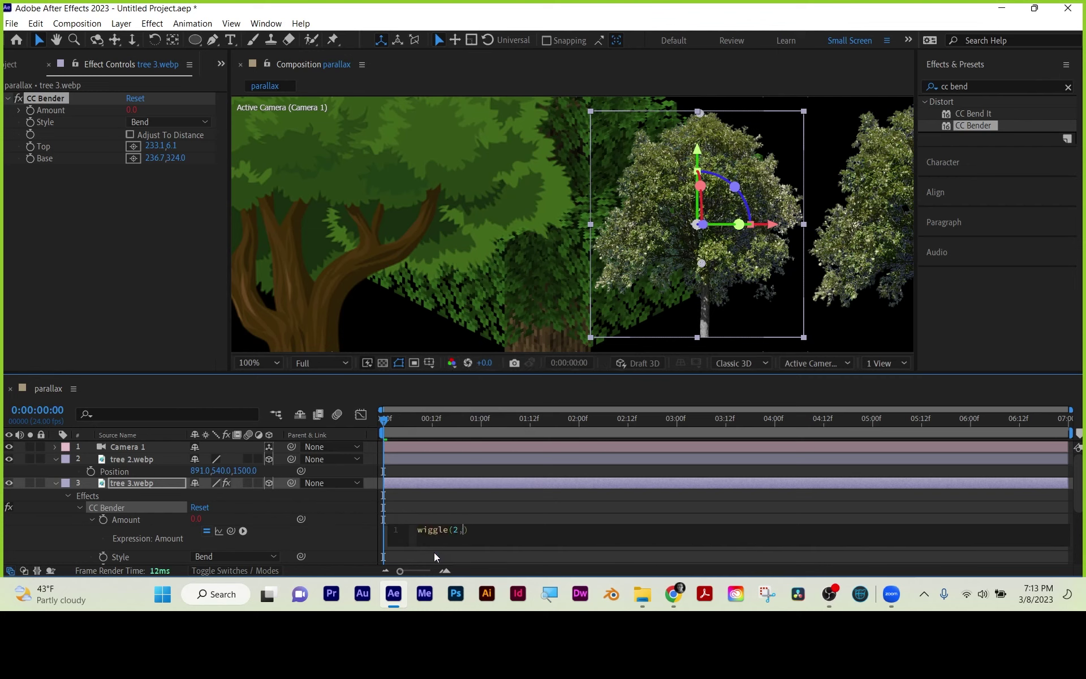
type("2,20")
left_click(478, 503)
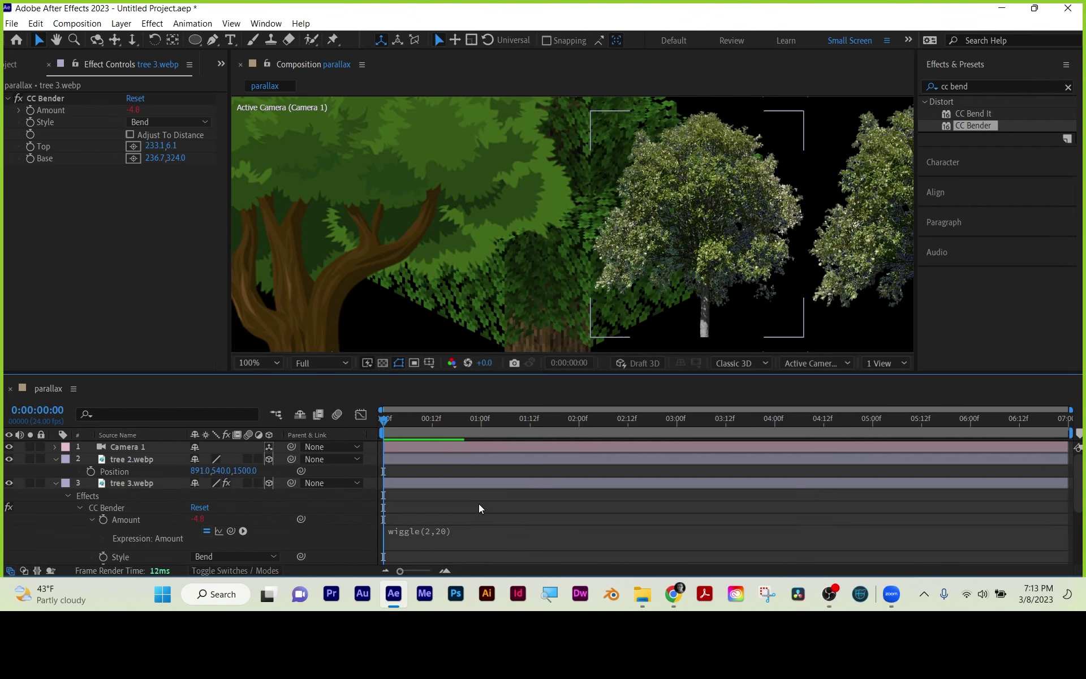
key("space")
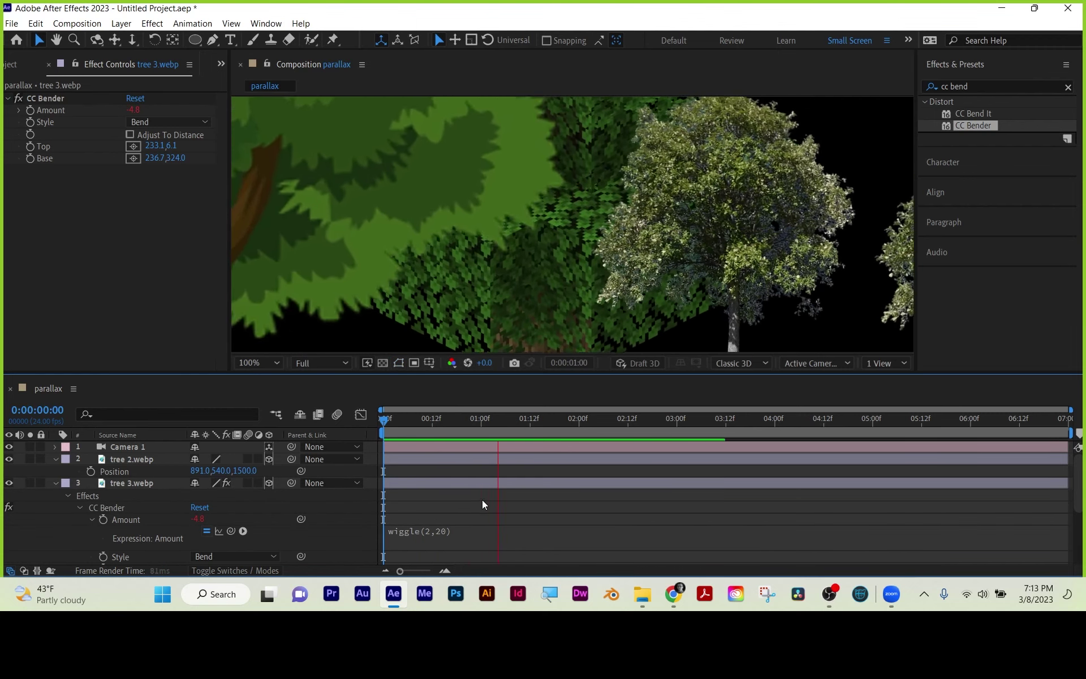
- Change the Amount expression to wiggle(1,10) and preview the calmer sway
left_click(433, 529)
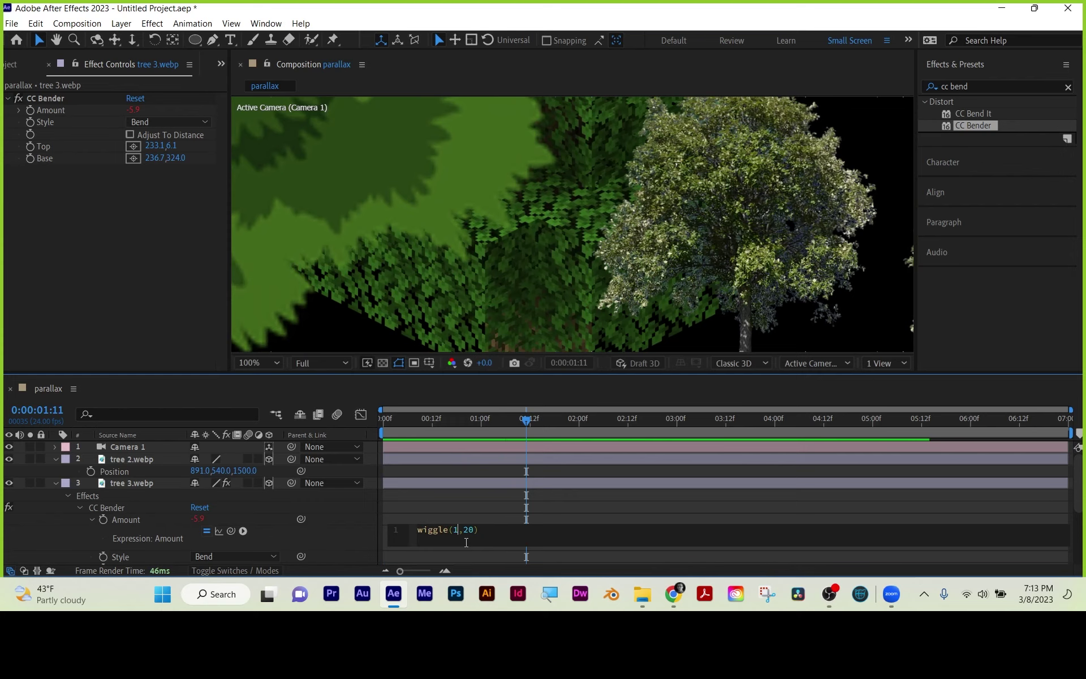
type("1")
left_click(484, 497)
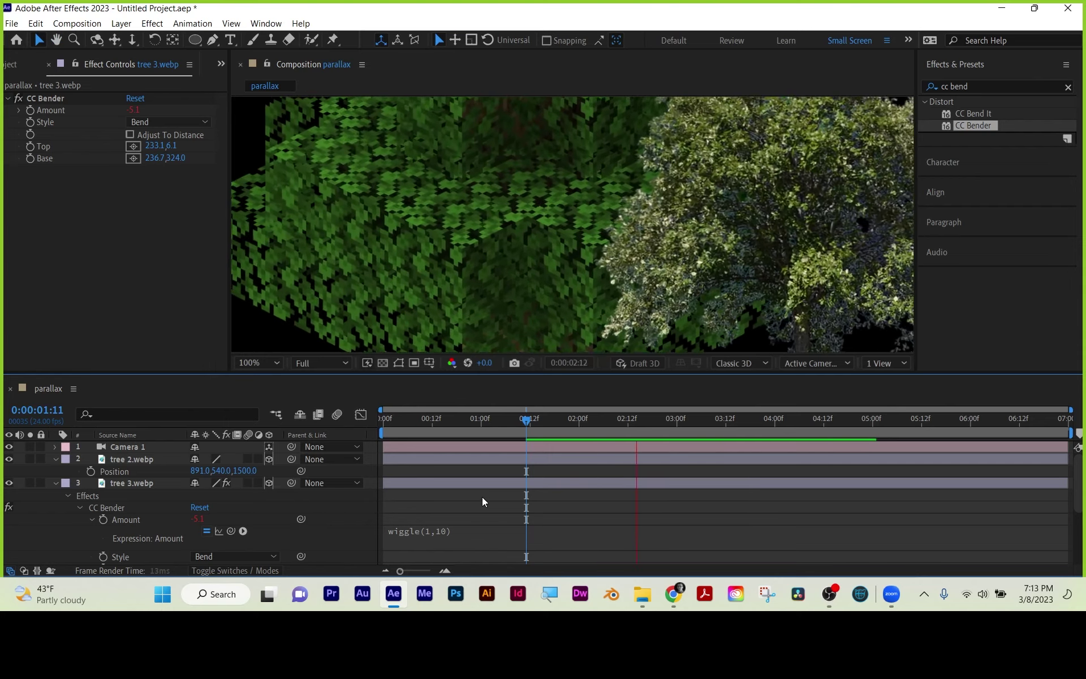
key("space")
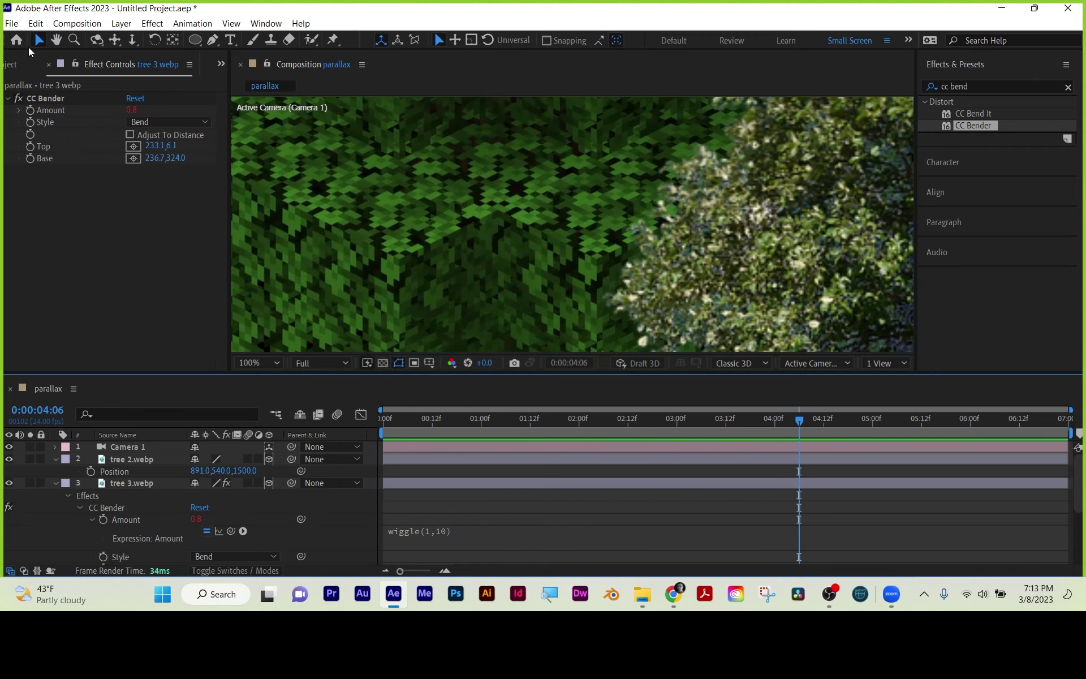
- Save a copy of the project in 18.x format, starting the file name with 04P
left_click(11, 23)
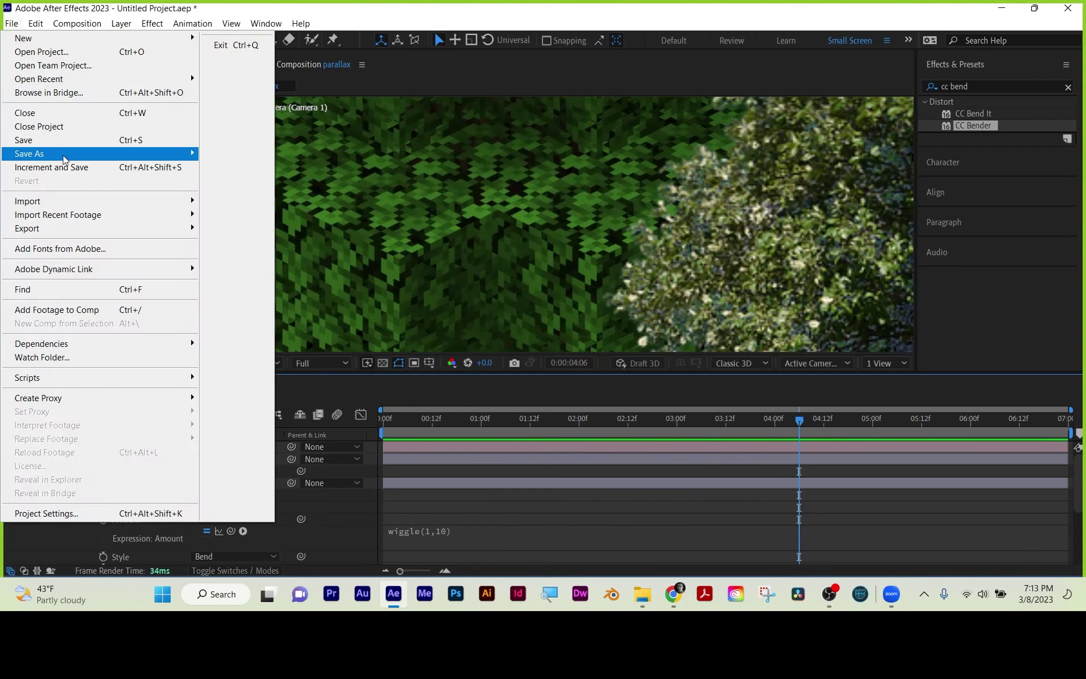
mouse_move(64, 155)
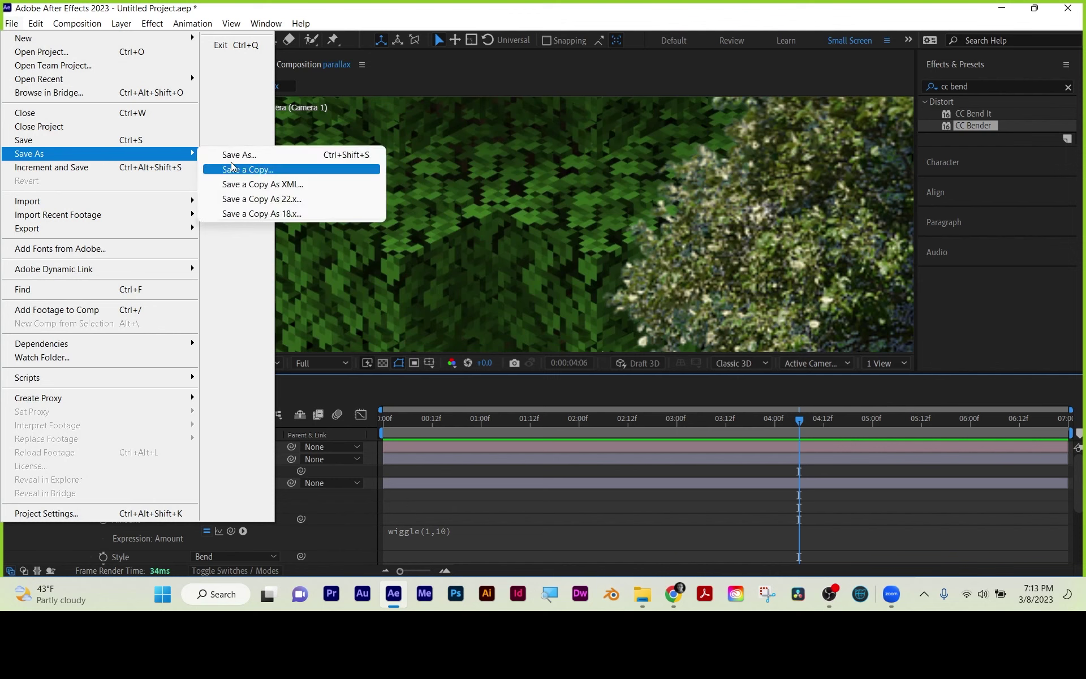
left_click(243, 214)
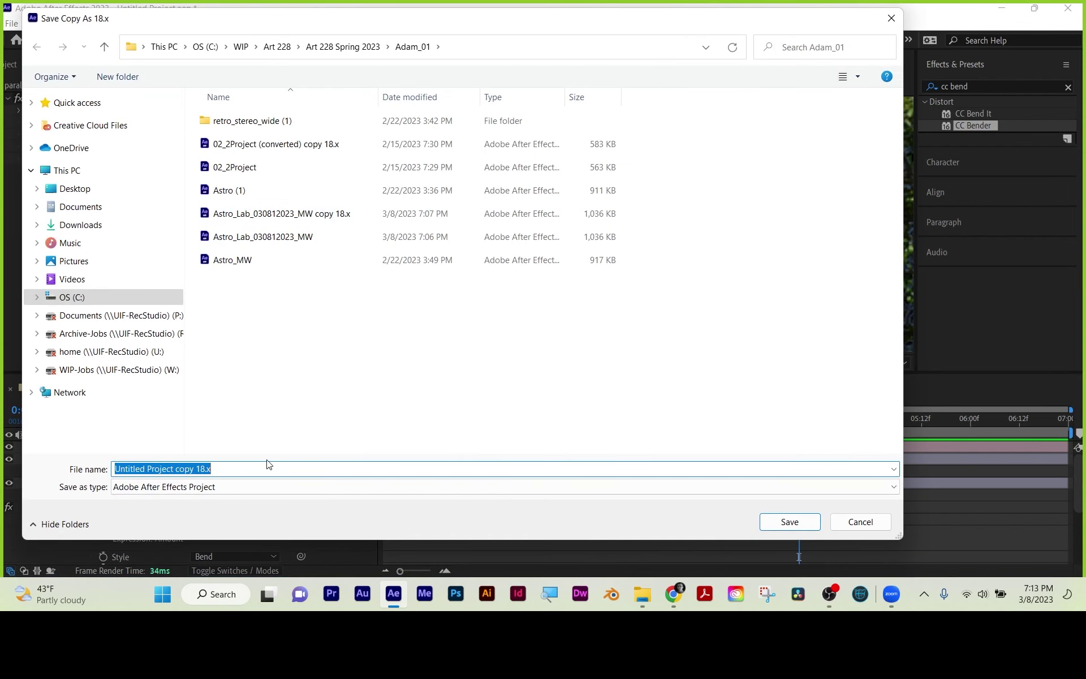
type("04P")
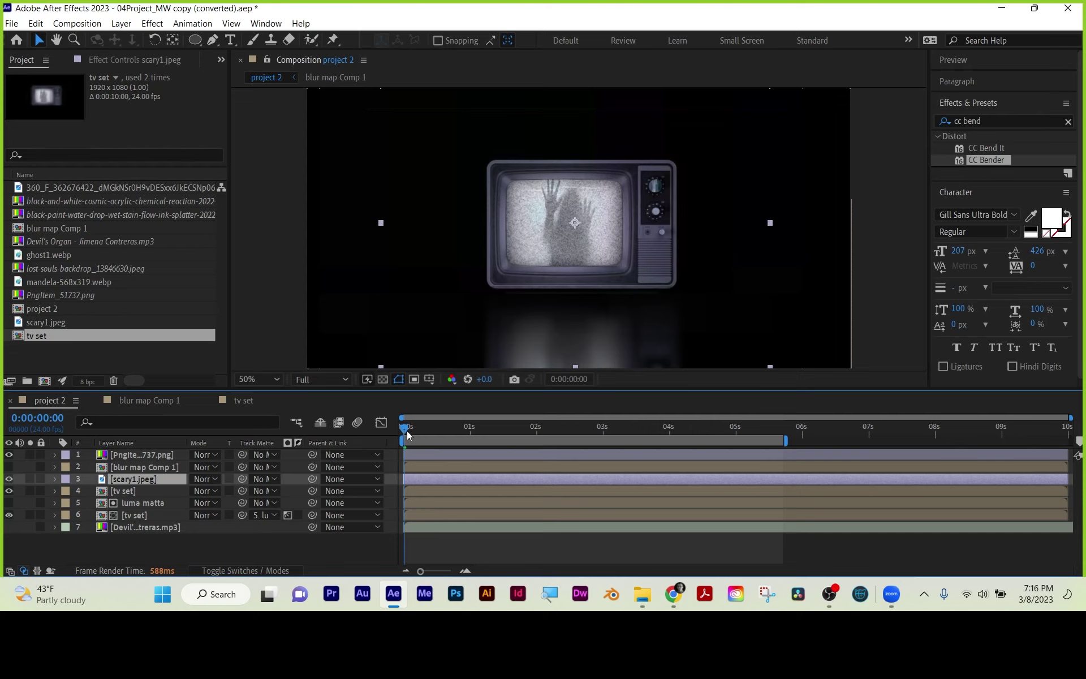
- Scrub and play through the project 2 composition to review the haunted TV animation
mouse_move(407, 435)
left_mouse_down()
mouse_move(780, 430)
mouse_move(478, 437)
mouse_move(684, 435)
mouse_move(662, 436)
left_mouse_up()
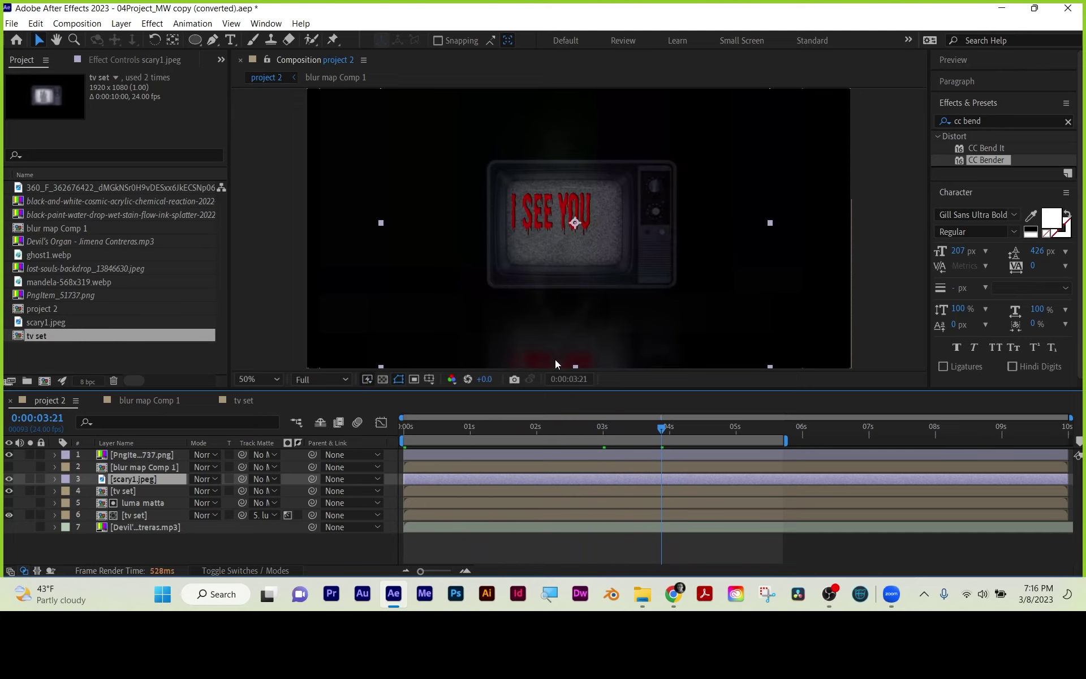
left_click(524, 549)
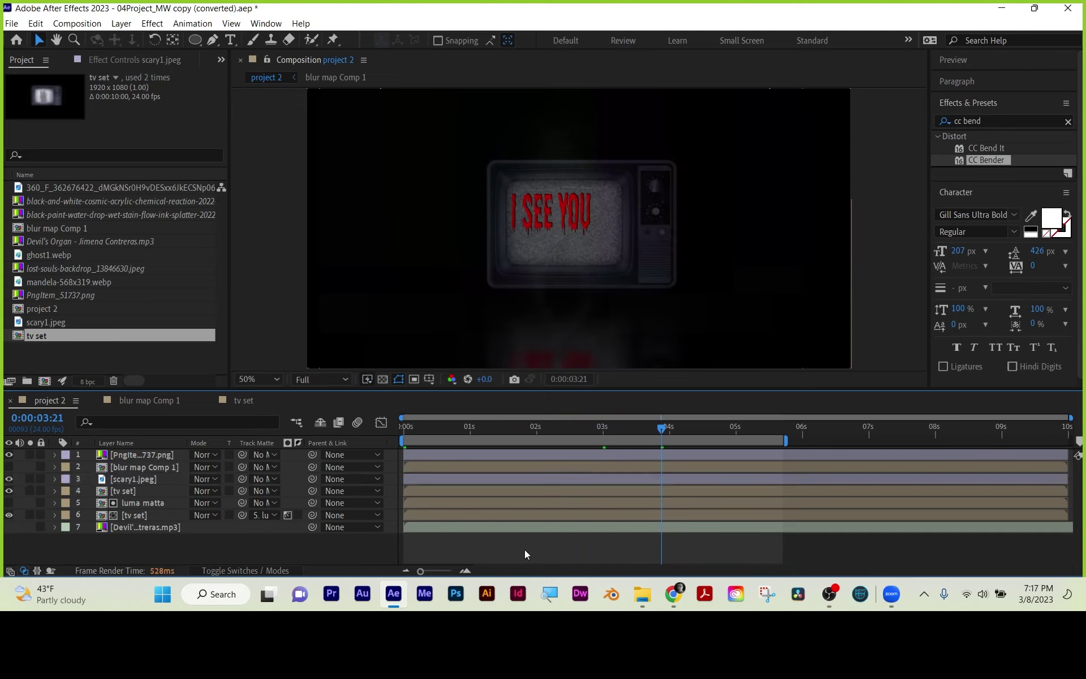
left_click(403, 428)
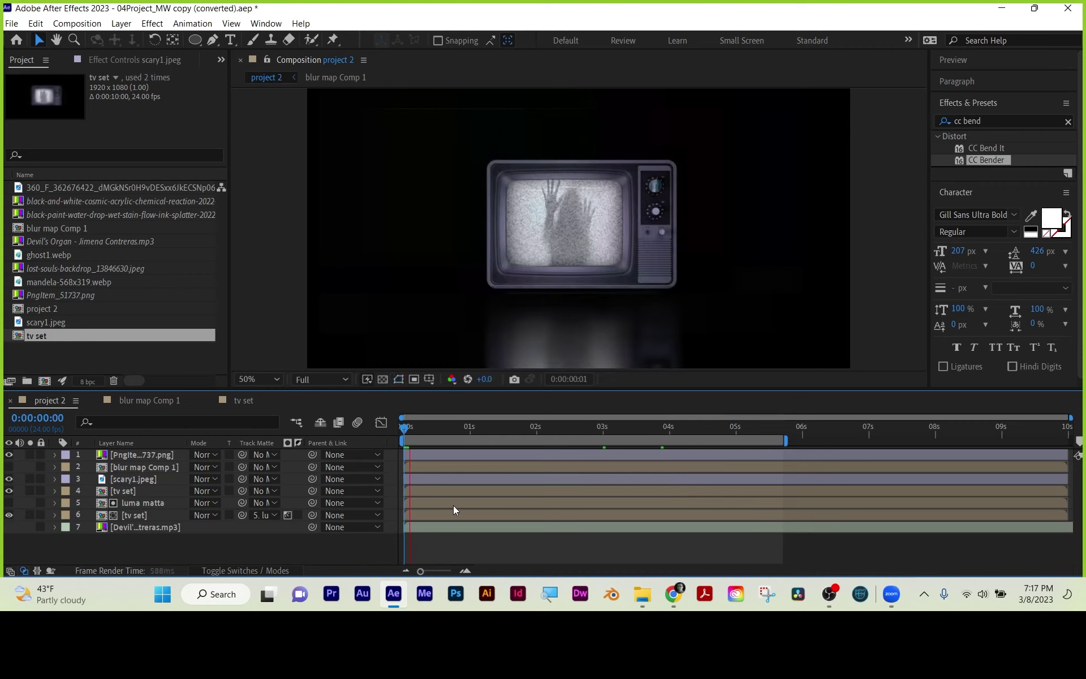
left_click_drag(437, 428, 770, 431)
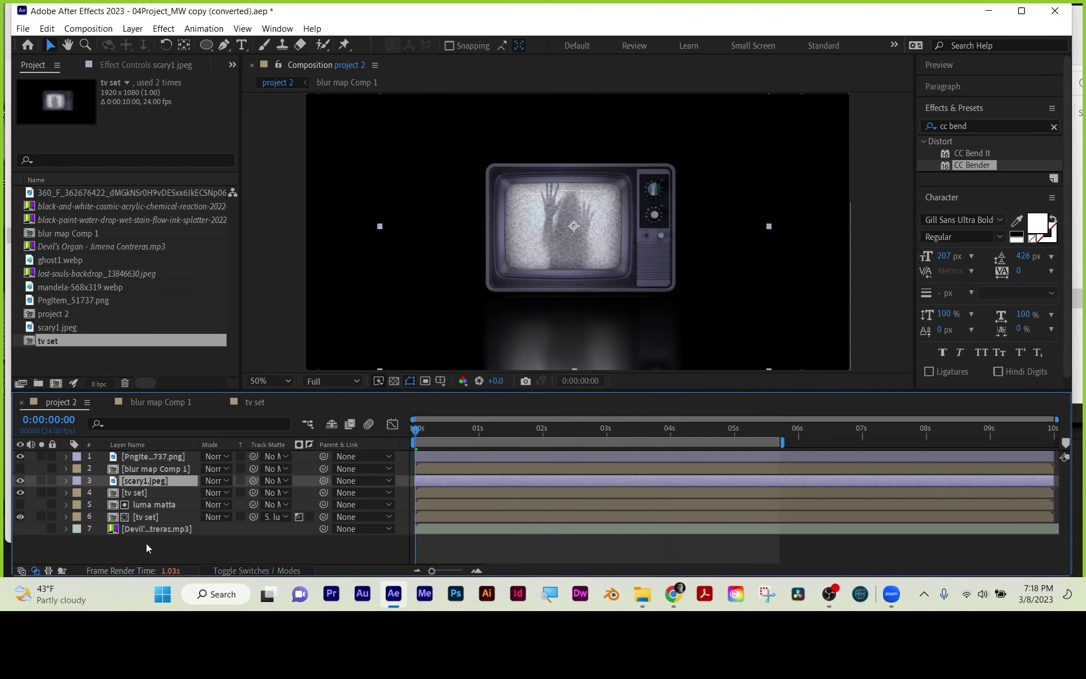
key("space")
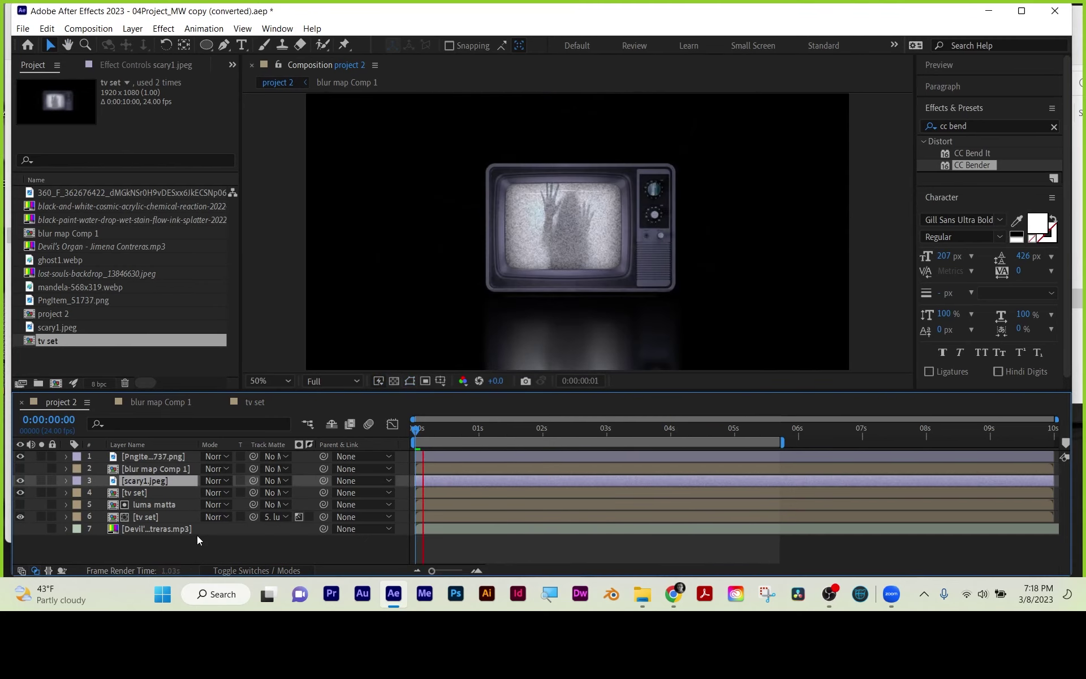
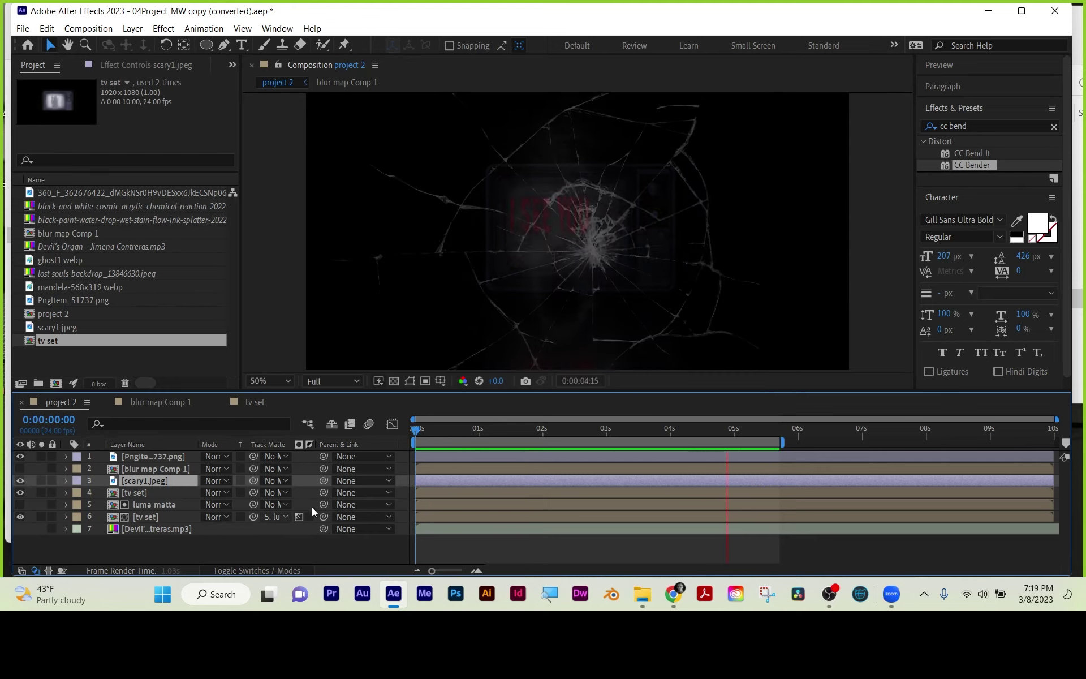
key("space")
- Extend the end of project 2's work area to about 7.3 seconds and move the cracked-glass PngItem layer below scary1.jpeg
left_click_drag(783, 444, 880, 443)
mouse_move(759, 429)
left_mouse_down()
mouse_move(811, 430)
mouse_move(715, 443)
mouse_move(752, 444)
left_mouse_up()
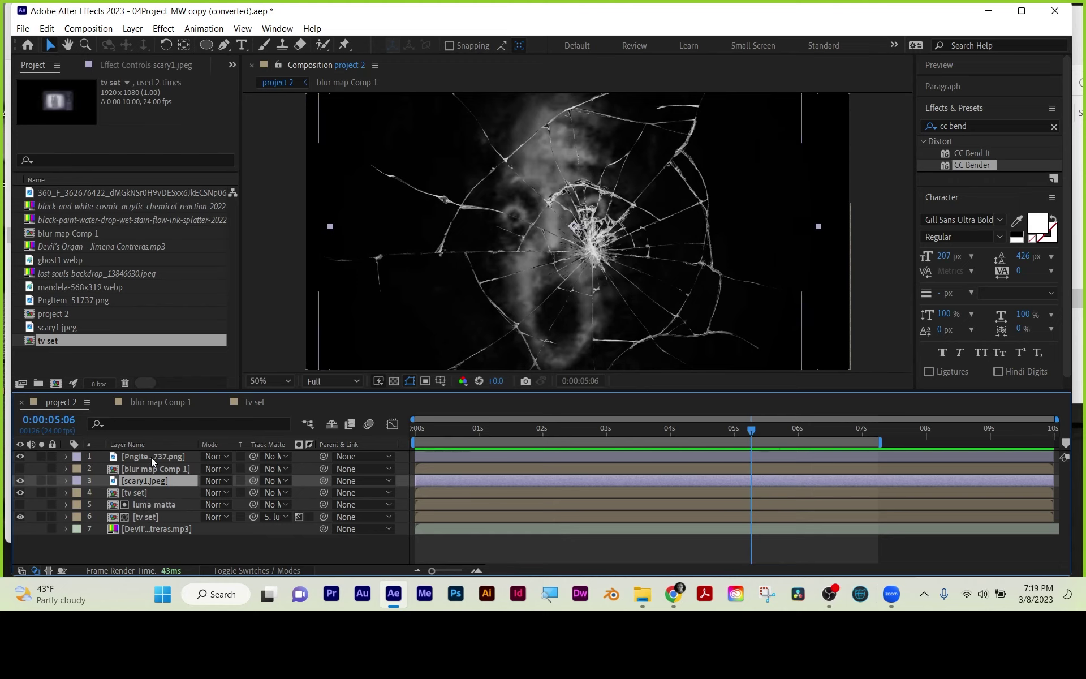
left_click_drag(151, 457, 155, 484)
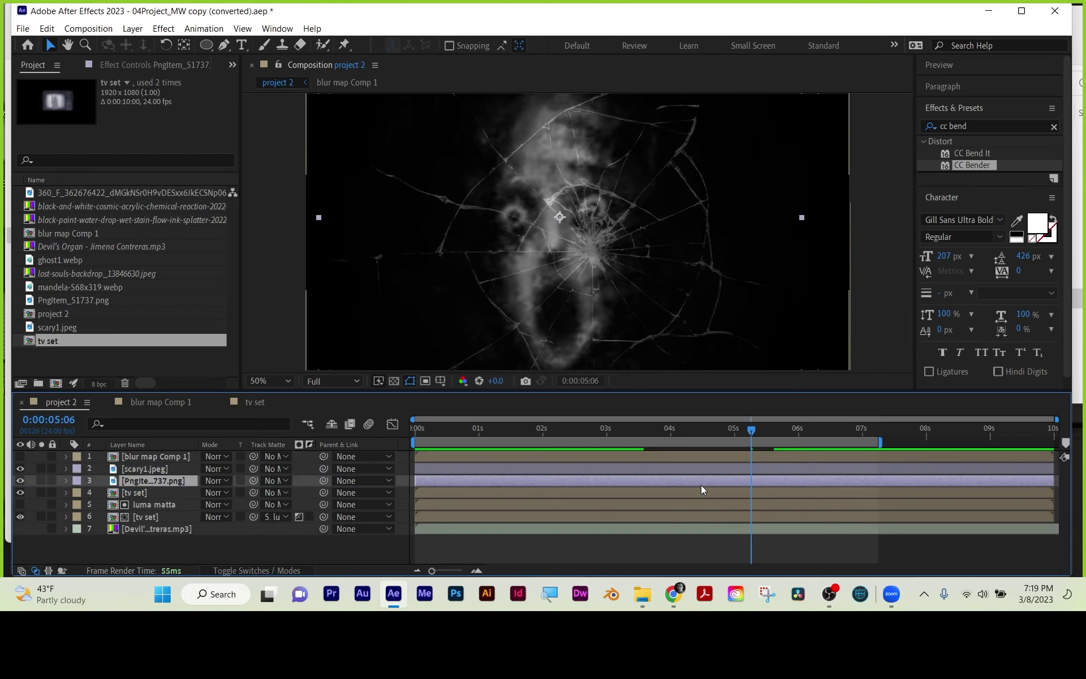
left_click_drag(743, 435, 524, 442)
left_click_drag(627, 438, 675, 430)
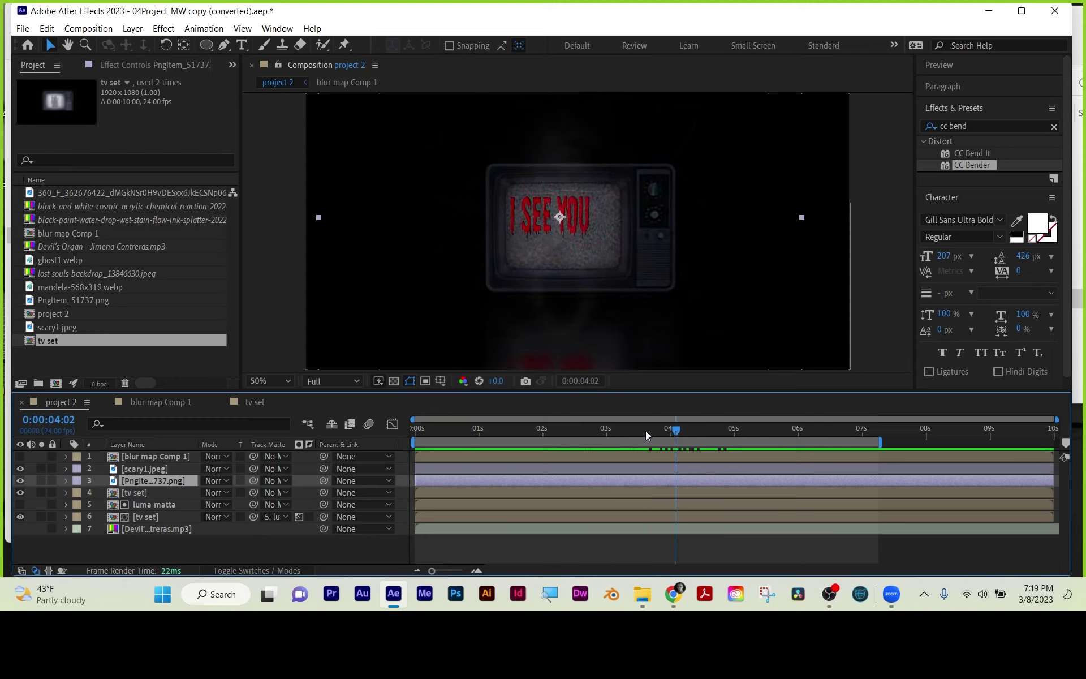
- Open the tv set composition, duplicate its I See You text layer and hide the original
double_click(127, 493)
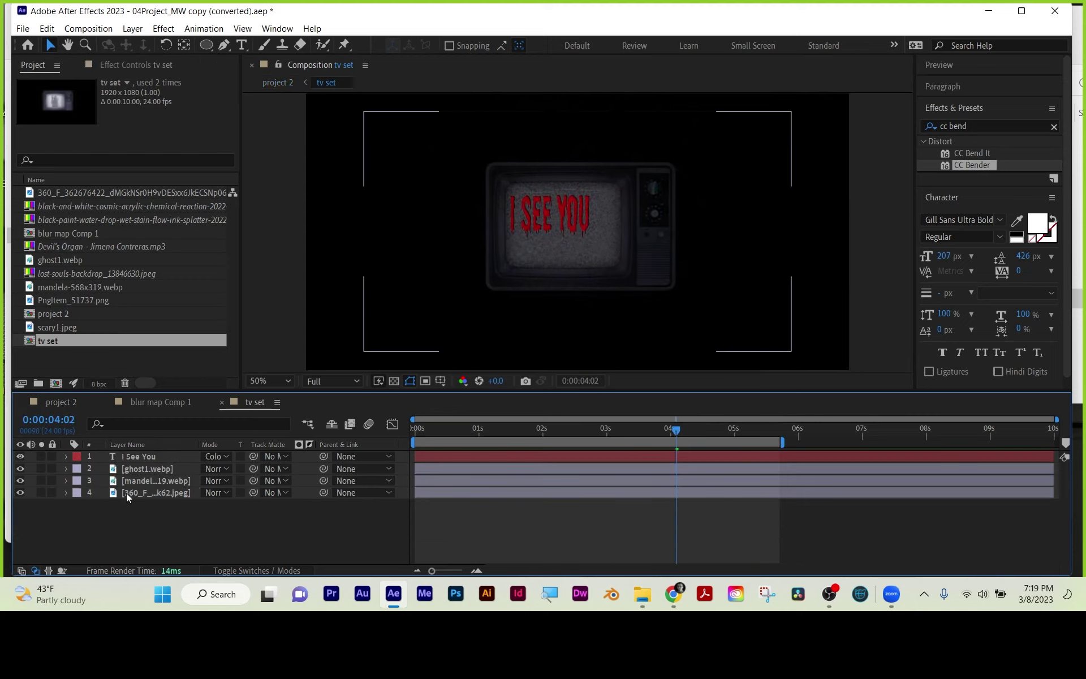
left_click(133, 456)
key("u")
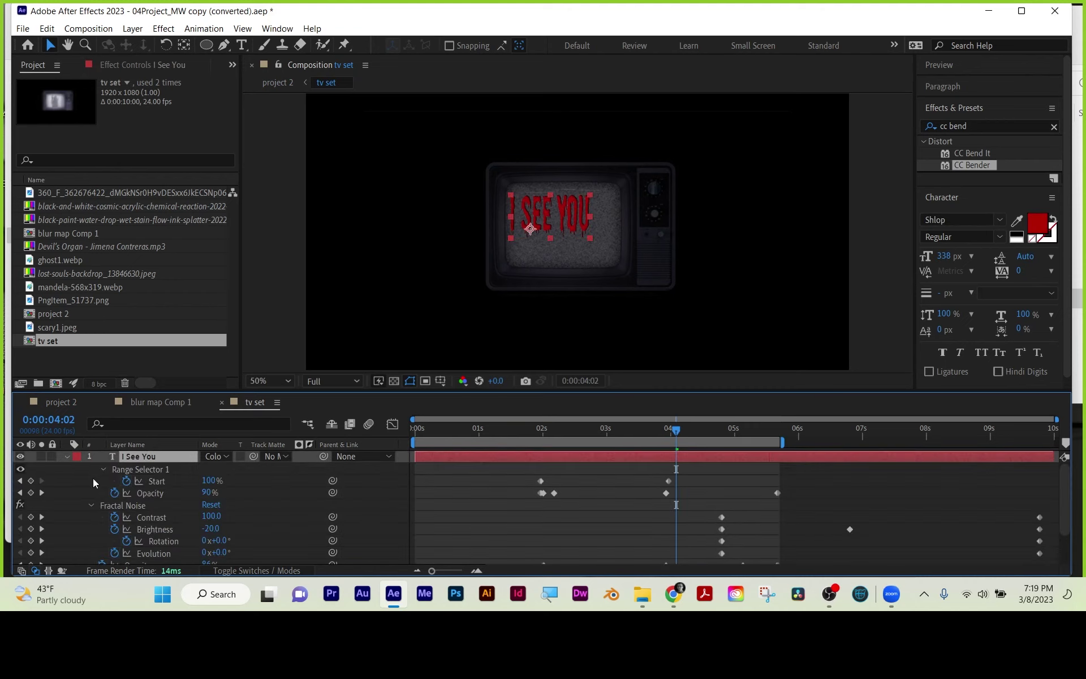
left_click(66, 457)
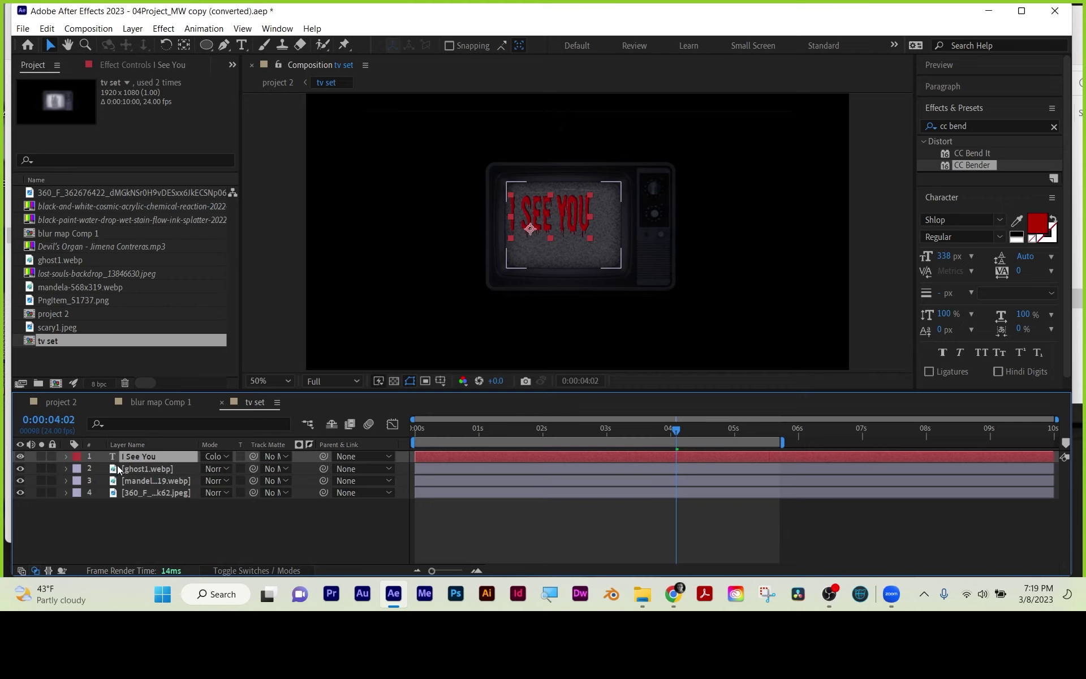
key("ctrl+d")
left_click(137, 468)
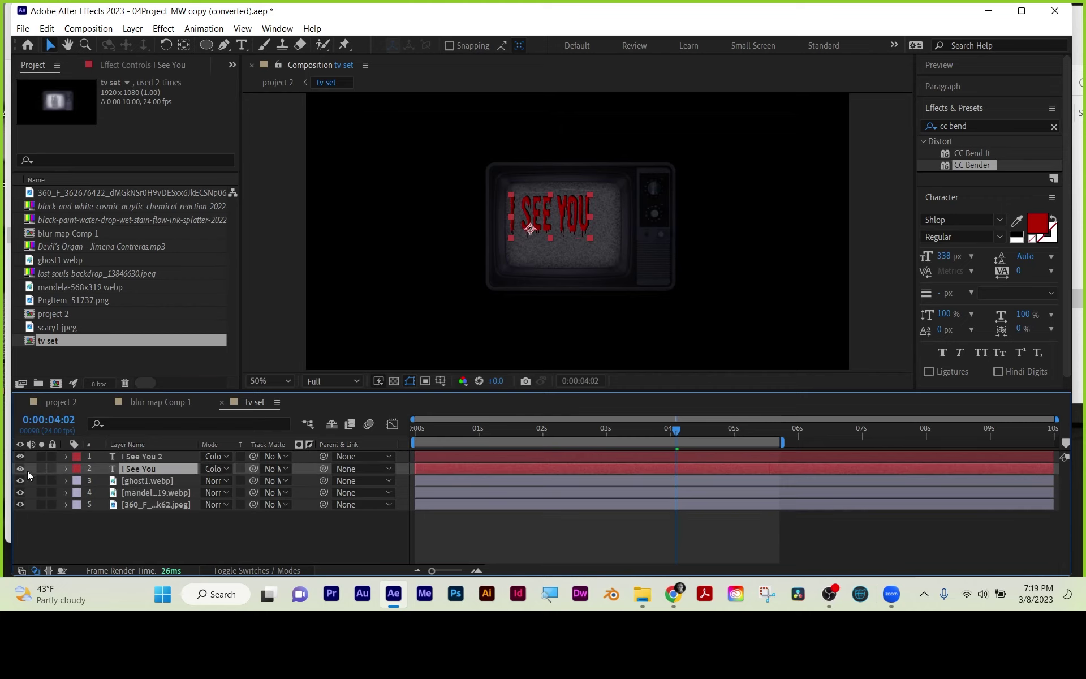
left_click(20, 468)
- At 0:00:03:20, remove the keyframes from I See You 2's Start, Opacity and Fractal Noise properties, and check the text by scrubbing
left_click(131, 456)
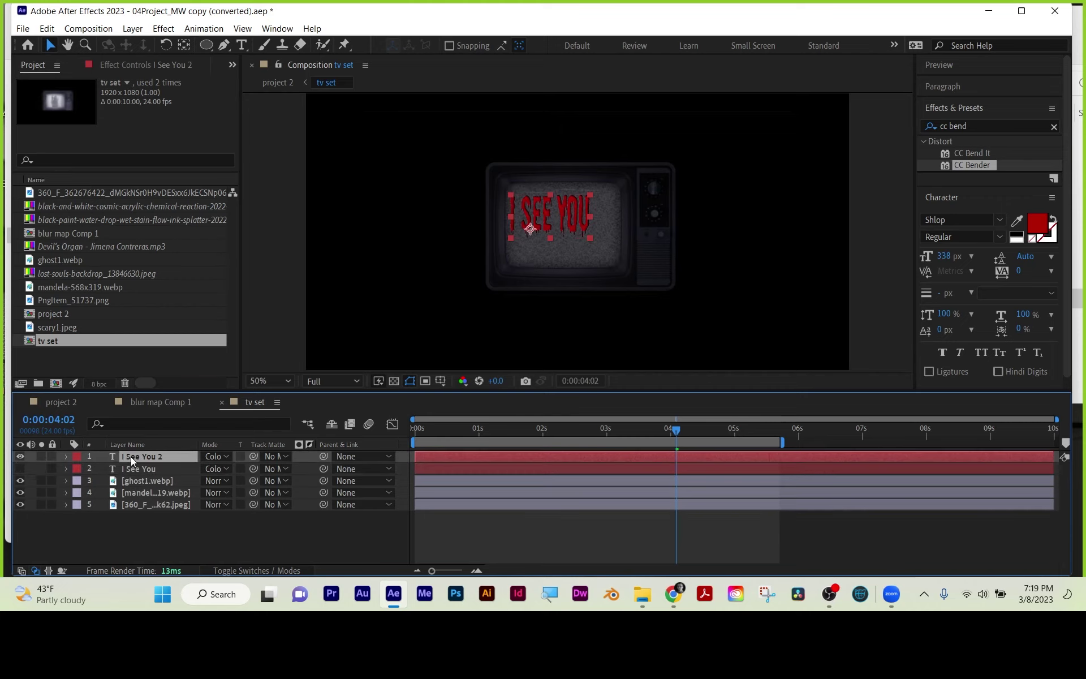
key("u")
mouse_move(675, 430)
left_mouse_down()
mouse_move(701, 433)
mouse_move(623, 435)
mouse_move(661, 430)
left_mouse_up()
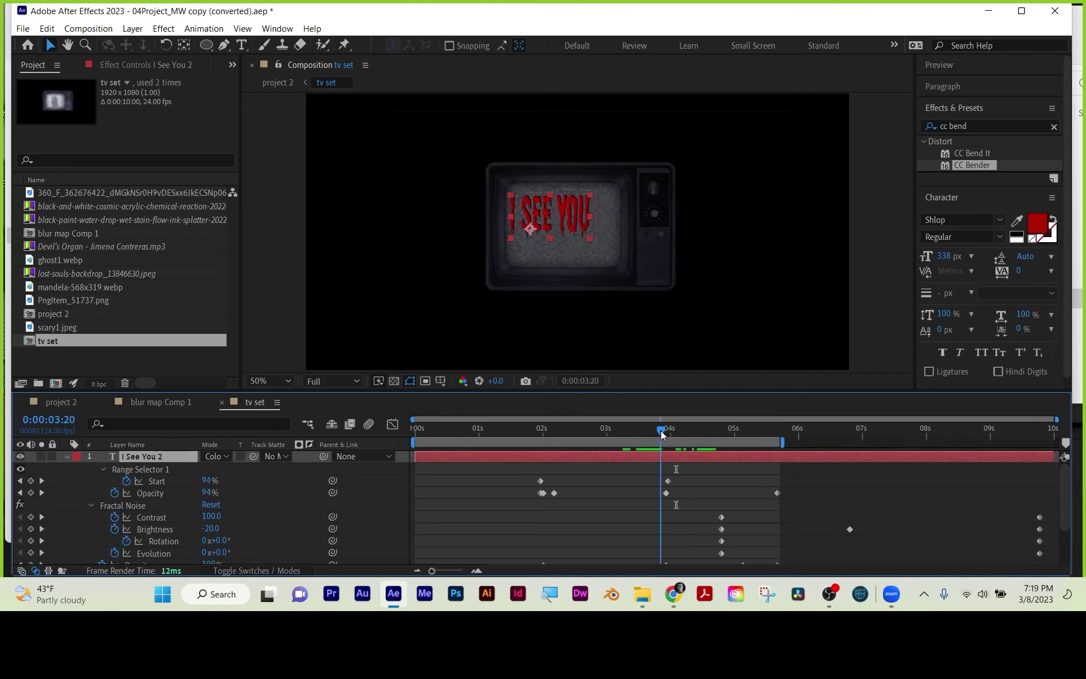
left_click(126, 481)
left_click(115, 493)
left_click(114, 517)
left_click(114, 529)
left_click(126, 541)
left_click(114, 553)
left_click(101, 563)
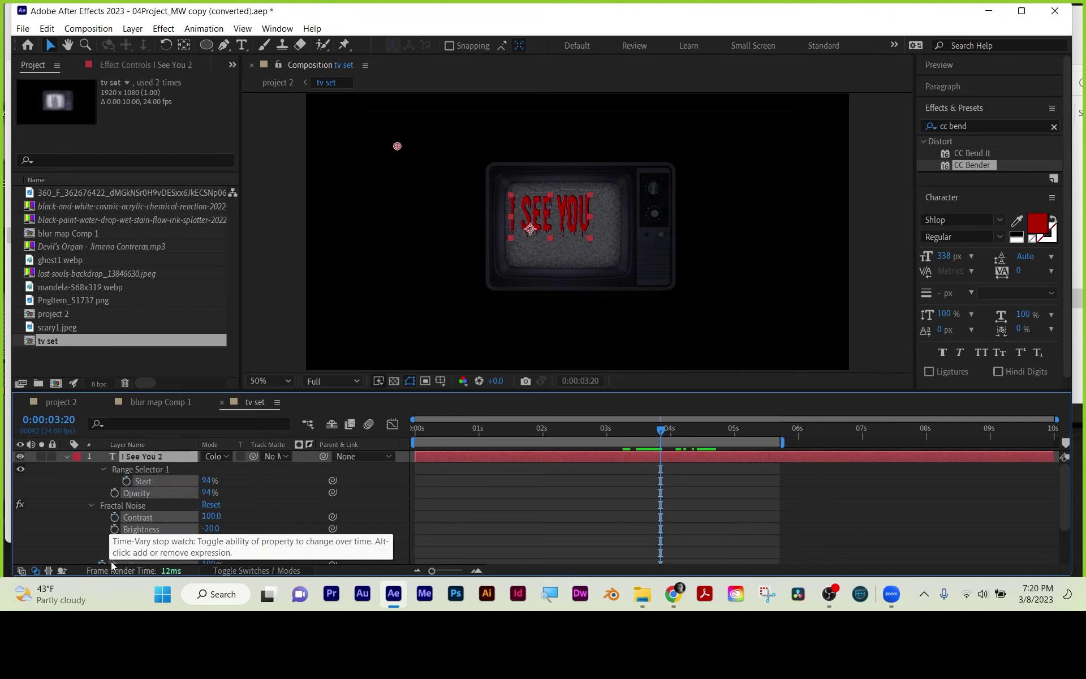
scroll(108, 562, "down", 2)
scroll(148, 506, "up", 2)
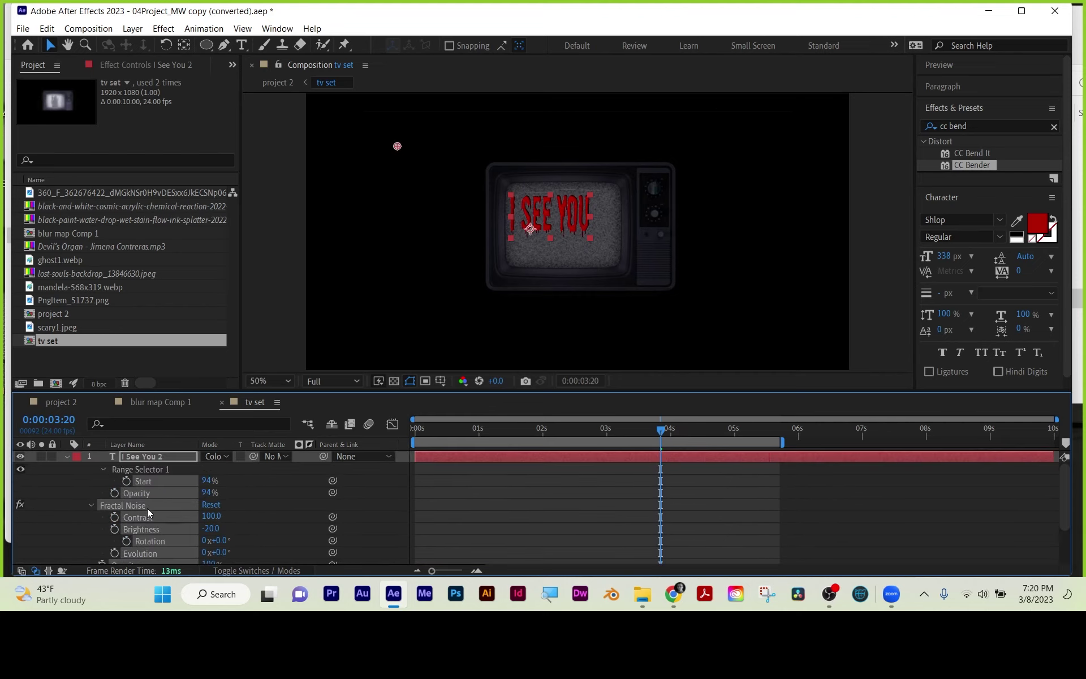
left_click(388, 482)
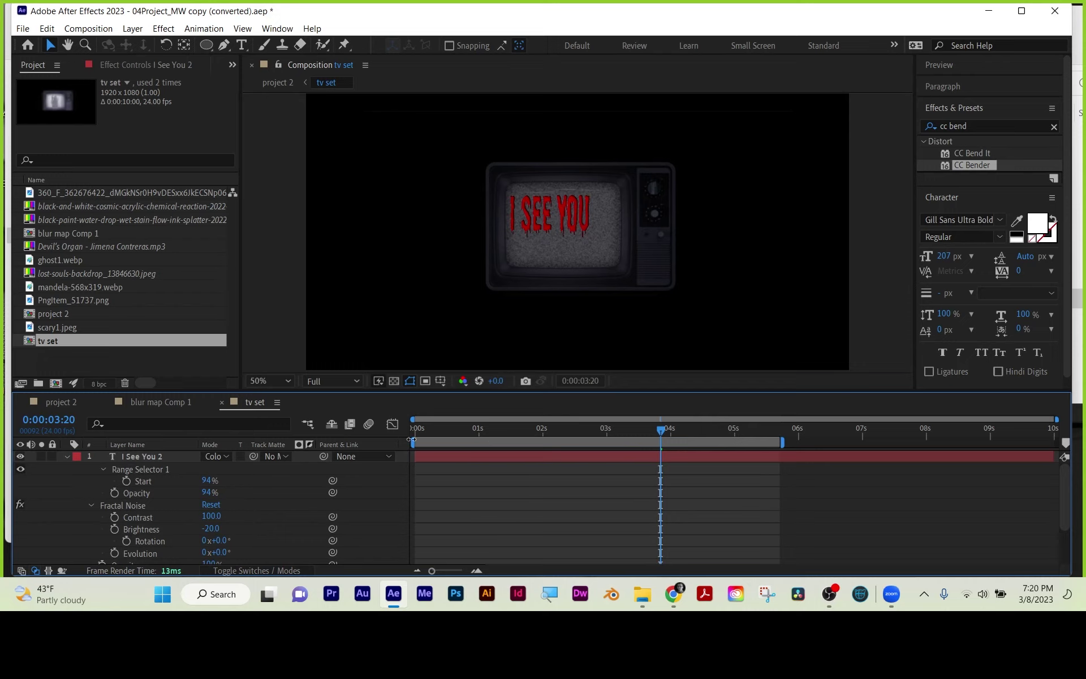
mouse_move(420, 429)
left_mouse_down()
mouse_move(755, 436)
mouse_move(412, 438)
left_mouse_up()
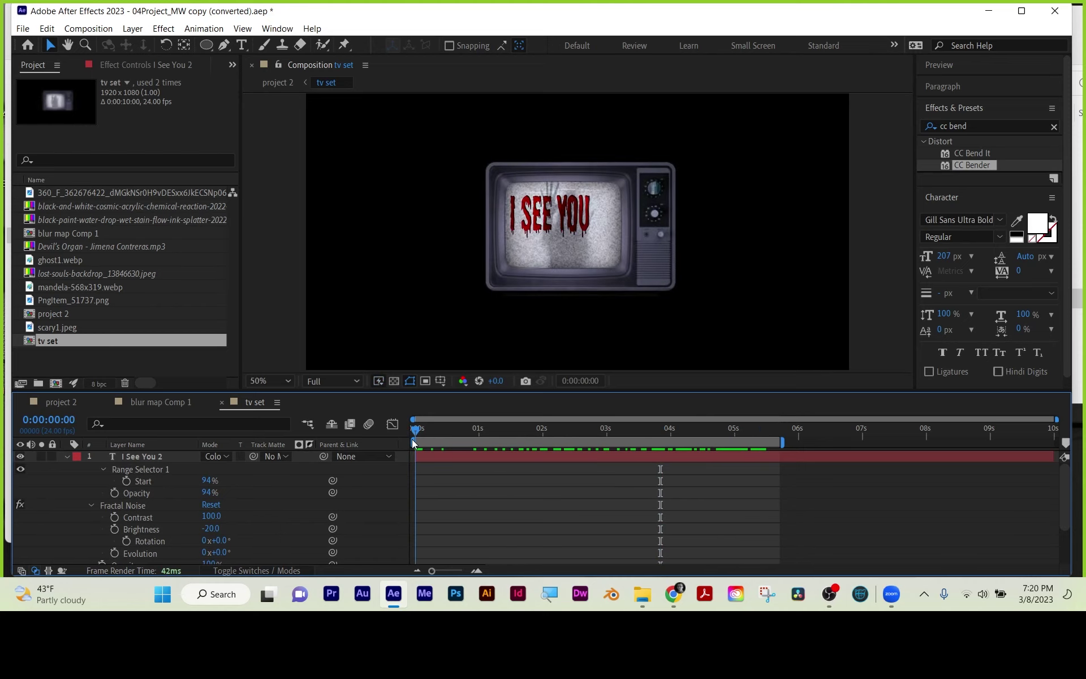
- Add the expression wiggle(2,900) to the Opacity of I See You 2 and preview the flicker
left_click(147, 457)
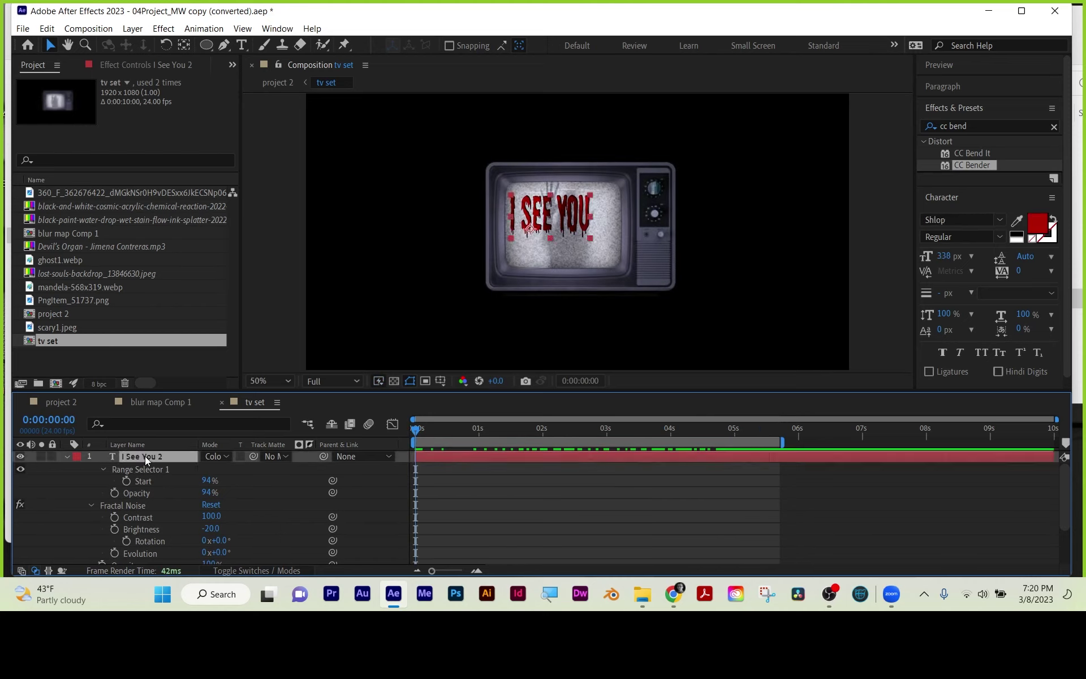
left_click(67, 457)
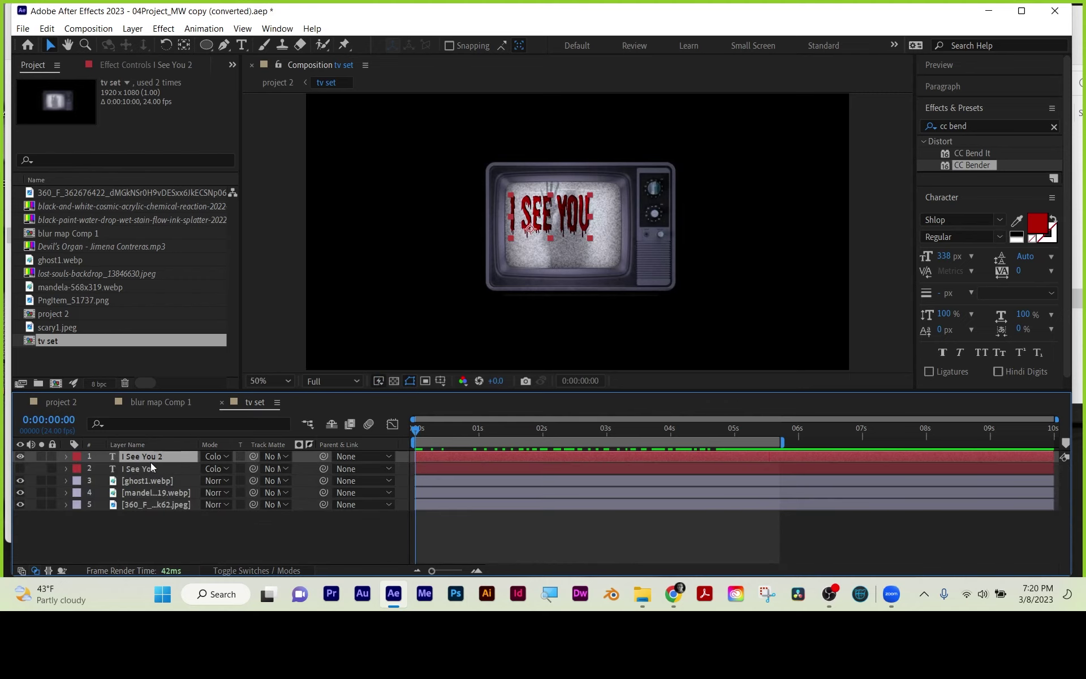
key("t")
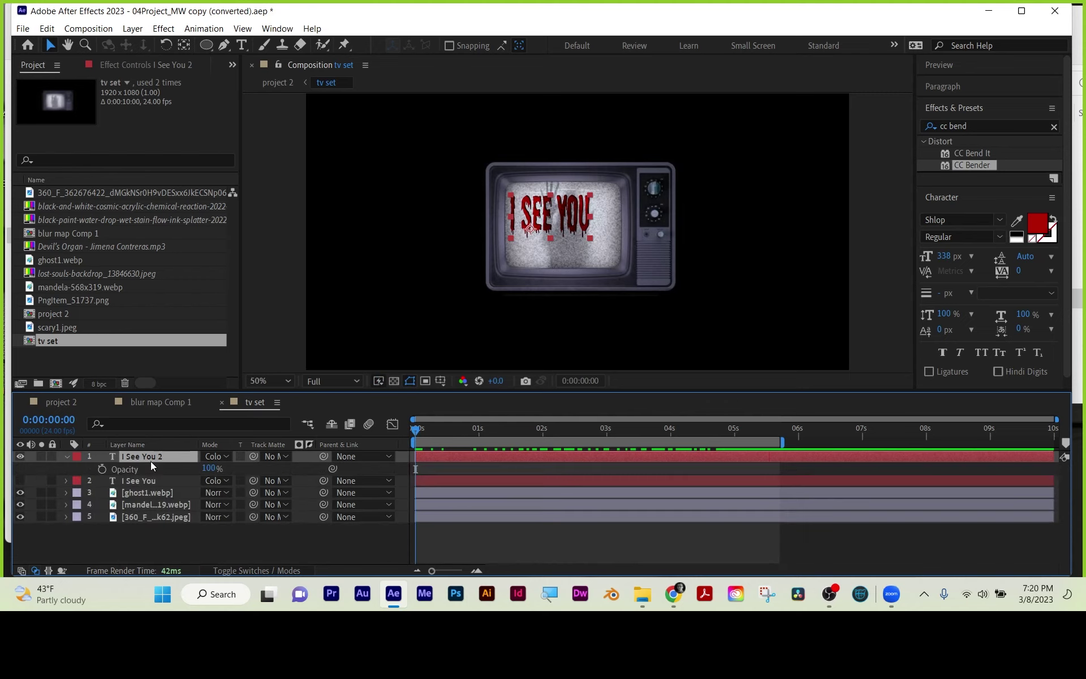
left_click(102, 469, "alt")
type("wi")
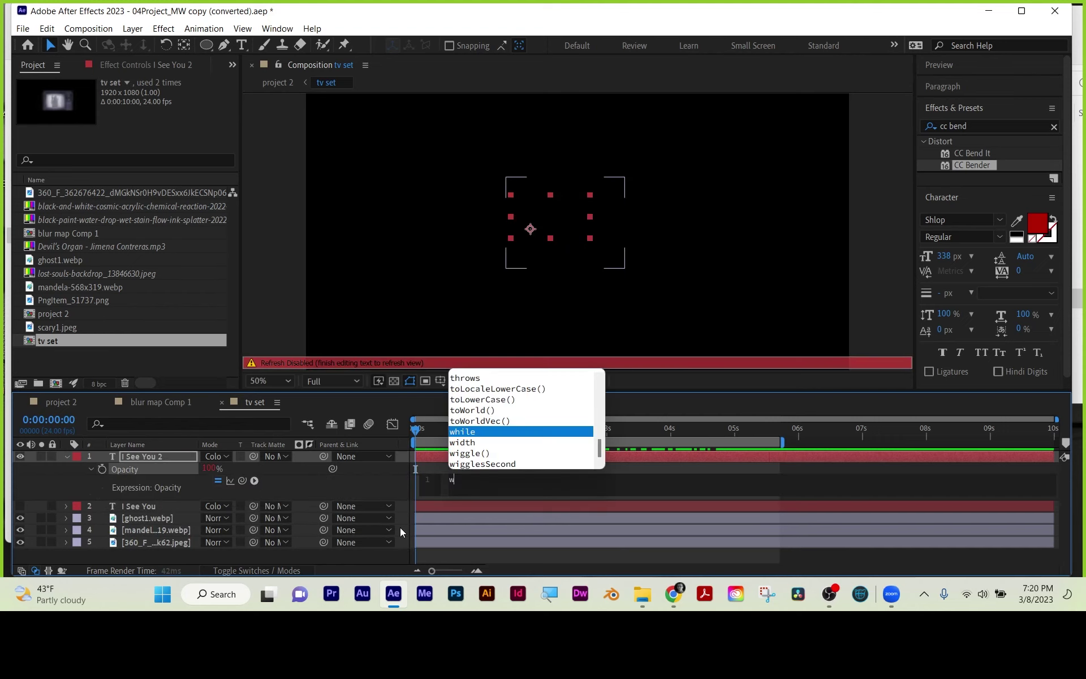
left_click(477, 452)
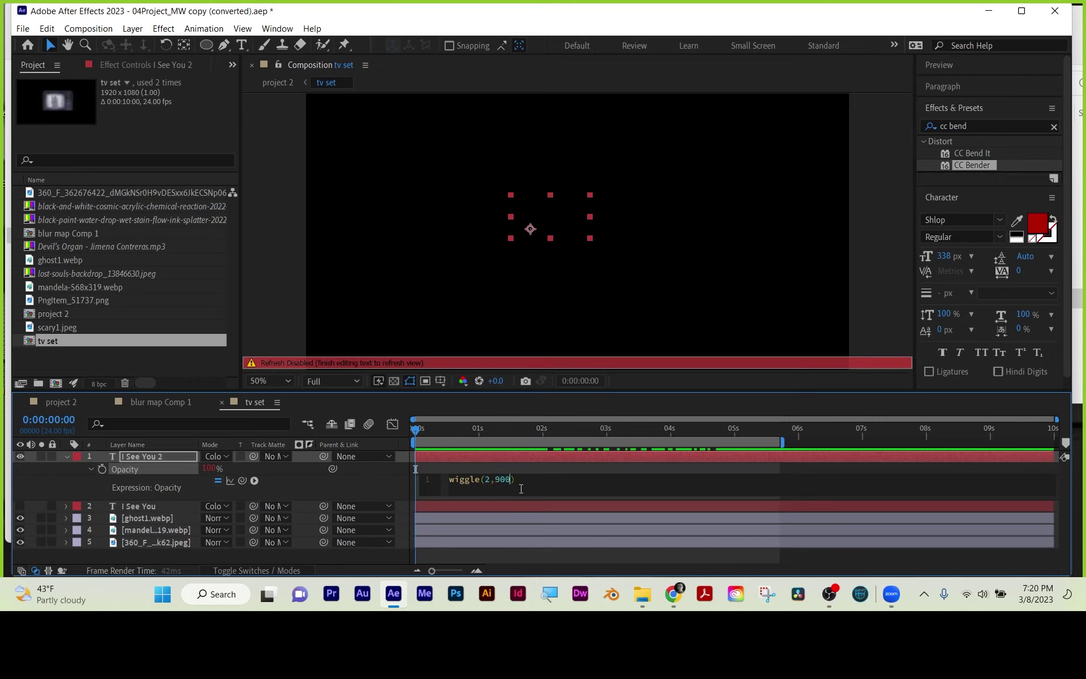
left_click(525, 468)
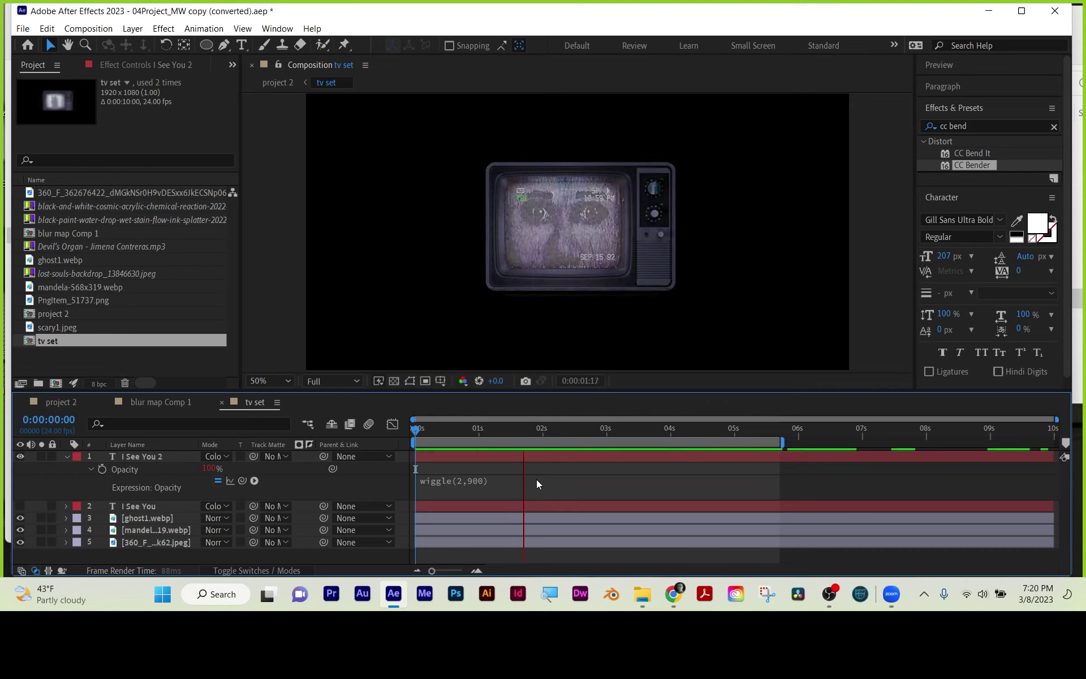
key("space")
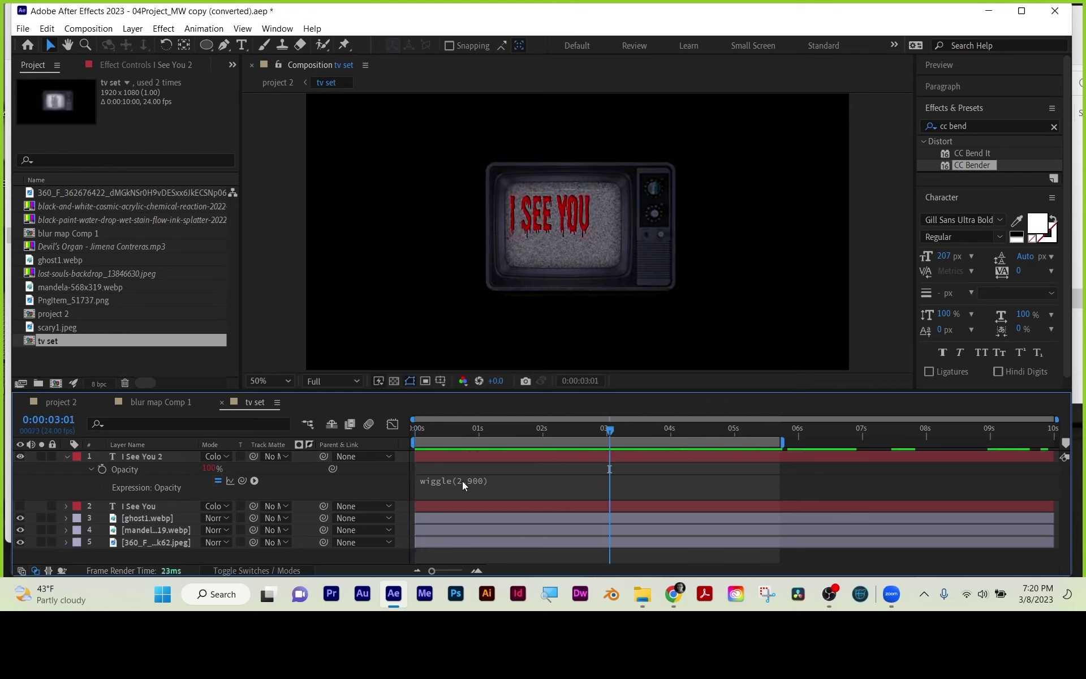
- Change the Opacity expression on I See You 2 to wiggle(9,900) and preview the faster flicker
left_click(476, 480)
left_click(486, 479)
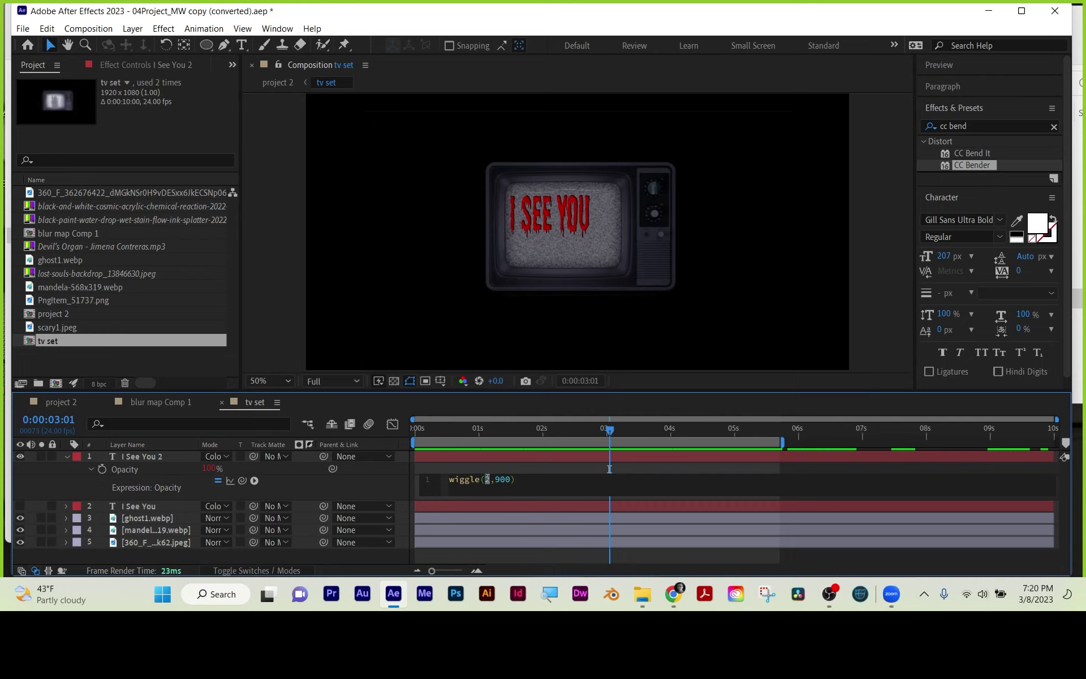
type("9")
left_click(528, 468)
key("space")
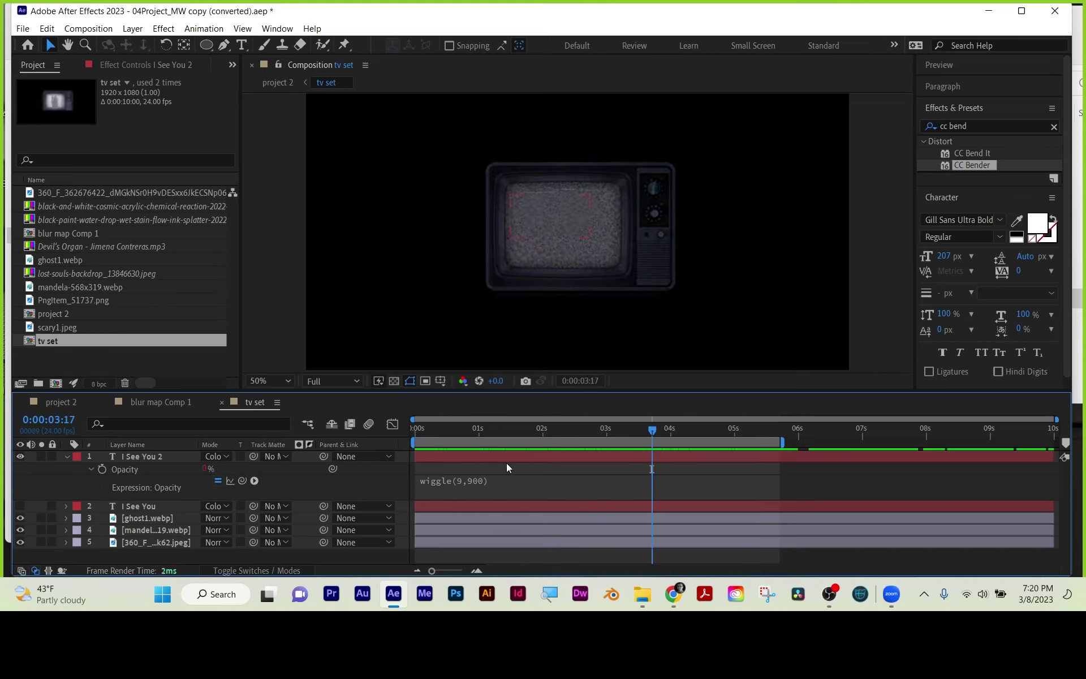
- Go to 0:00:00:23 and inspect the I SEE YOU text on the TV screen at 200% magnification
left_click(435, 436)
left_click_drag(433, 436, 478, 431)
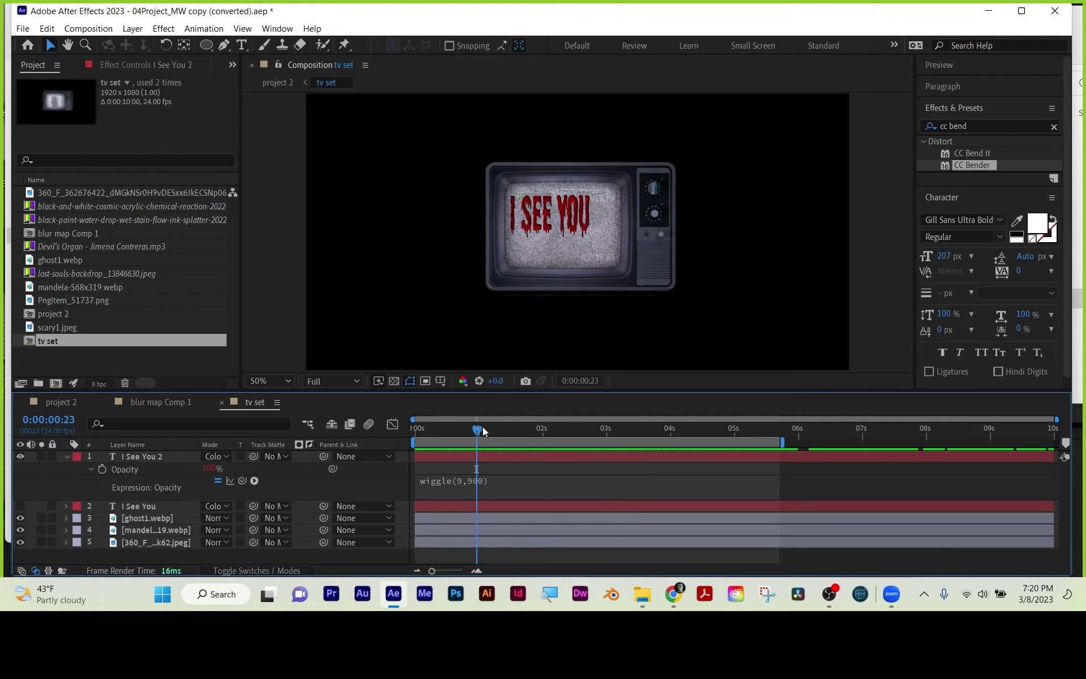
key("z")
left_click(543, 225)
left_click(544, 232)
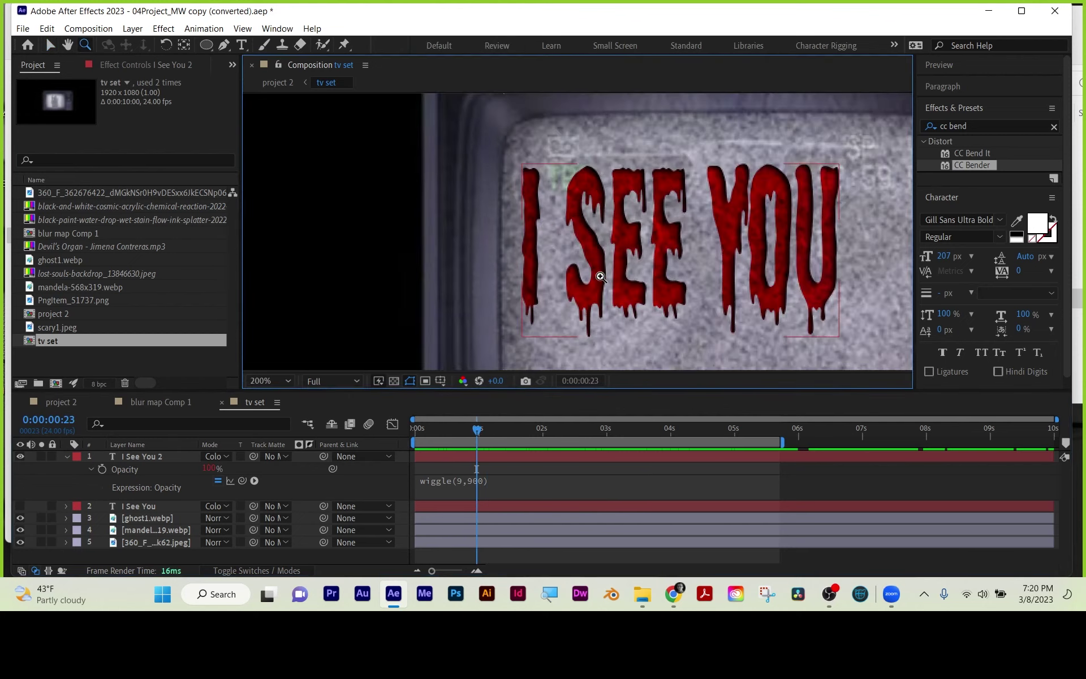
scroll(643, 281, "down", 3)
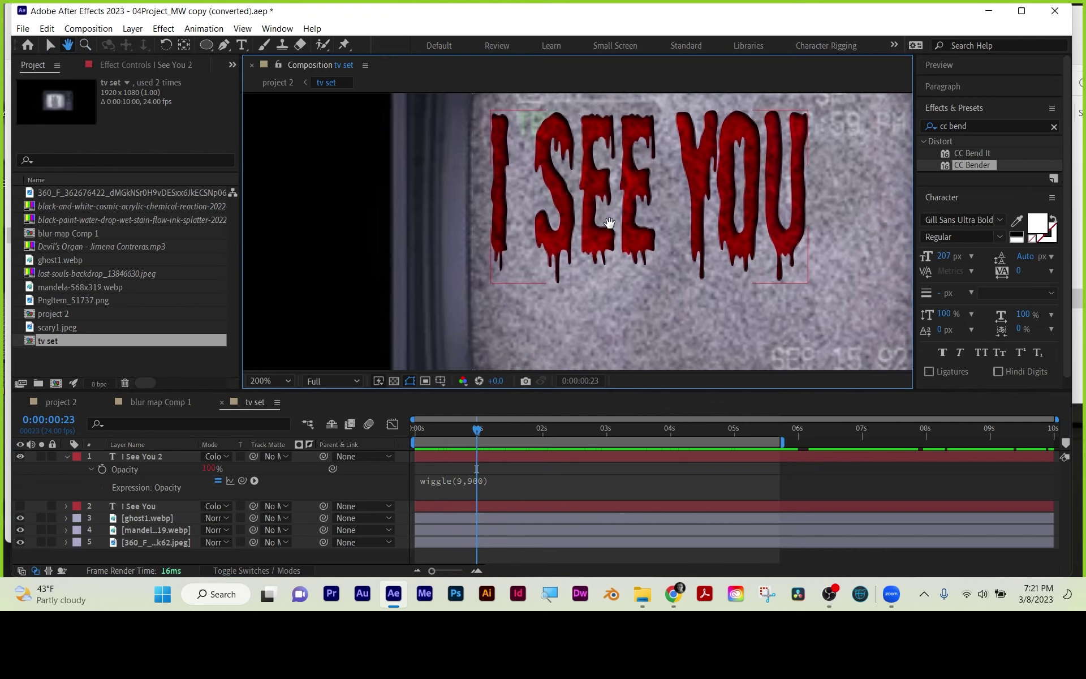
- Remove the wiggle expression from the Opacity of I See You 2
left_click(139, 455)
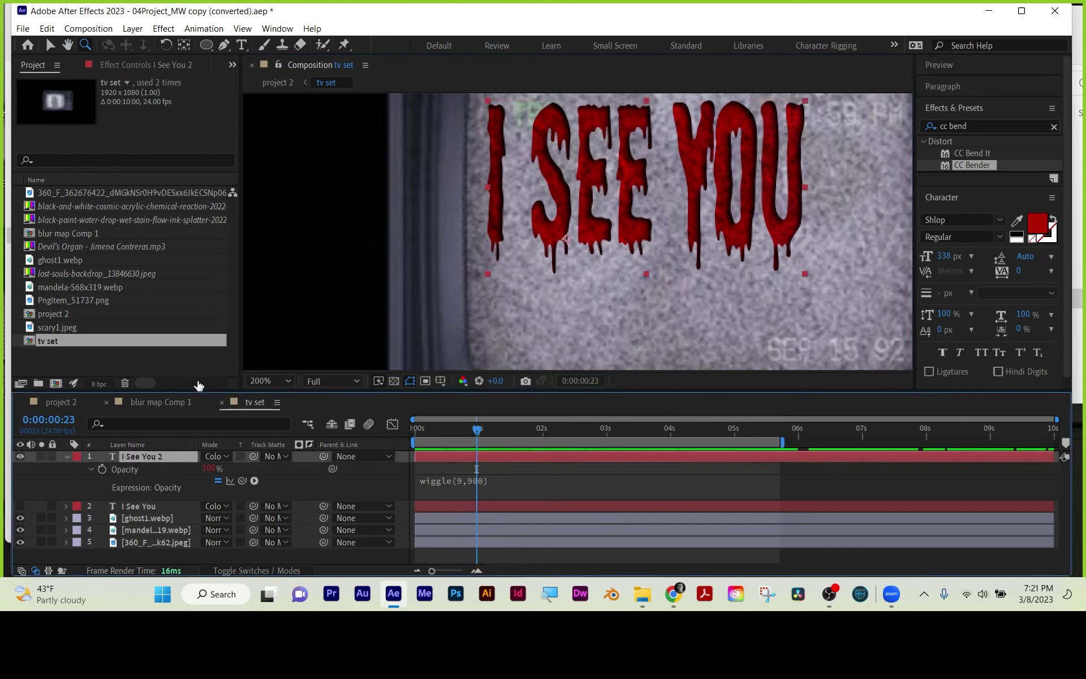
left_click(225, 46)
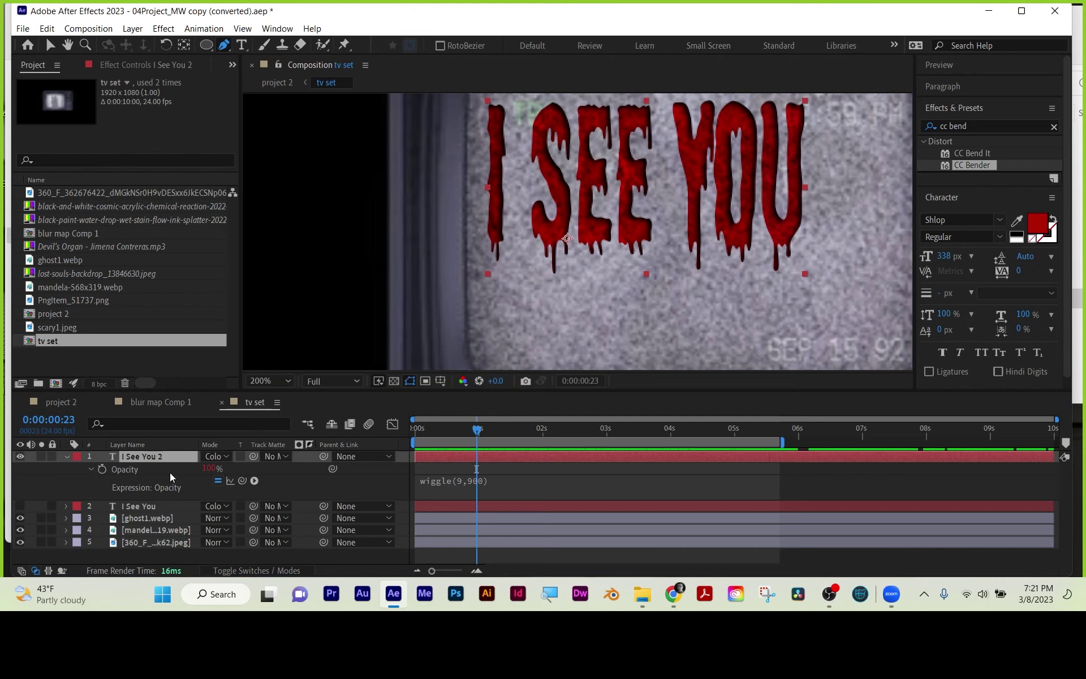
left_click(466, 480)
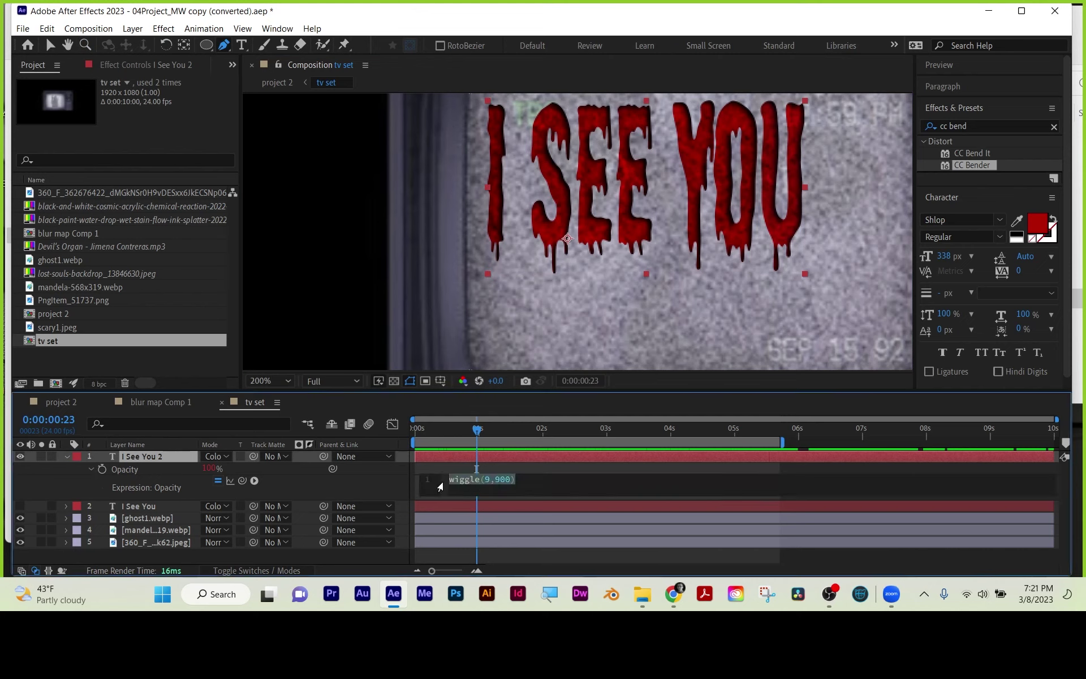
left_click(102, 469, "alt")
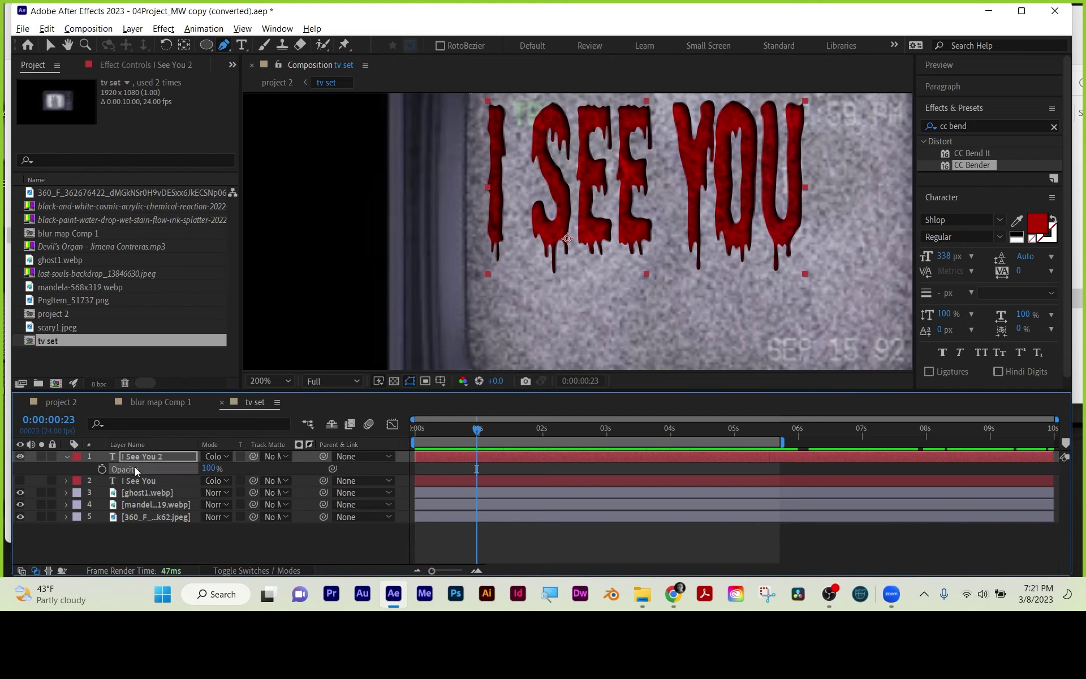
- Place Puppet pins on the lower part and drip tip of the S at 0:00:00:23, and pull the tip down at 0:00:03:09
left_click(344, 45)
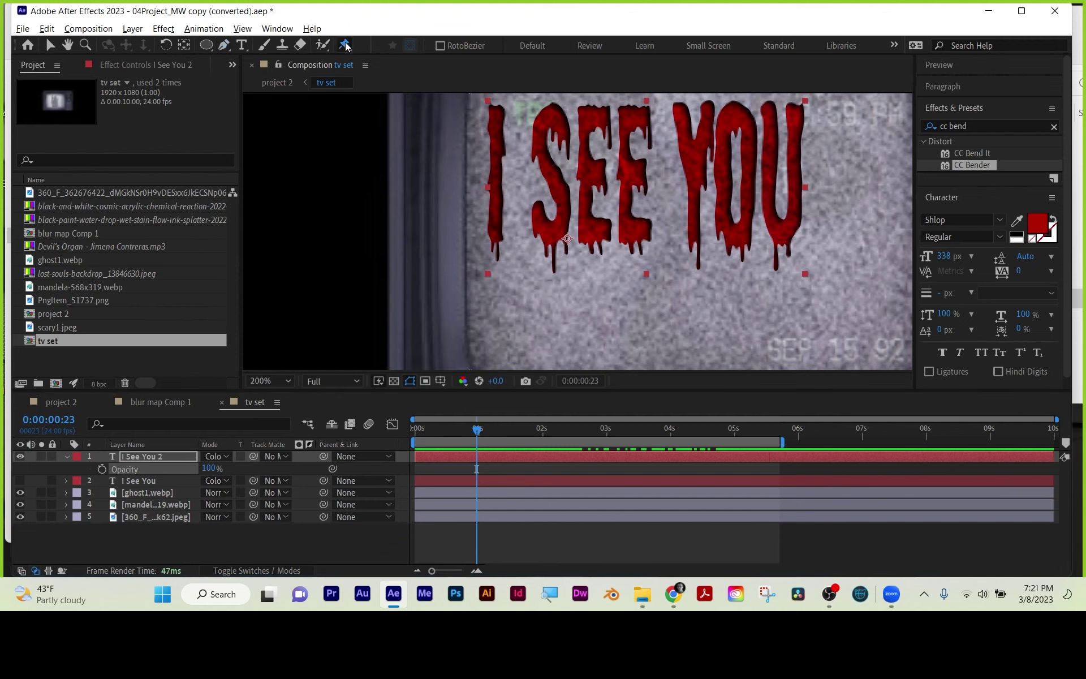
left_click(555, 244)
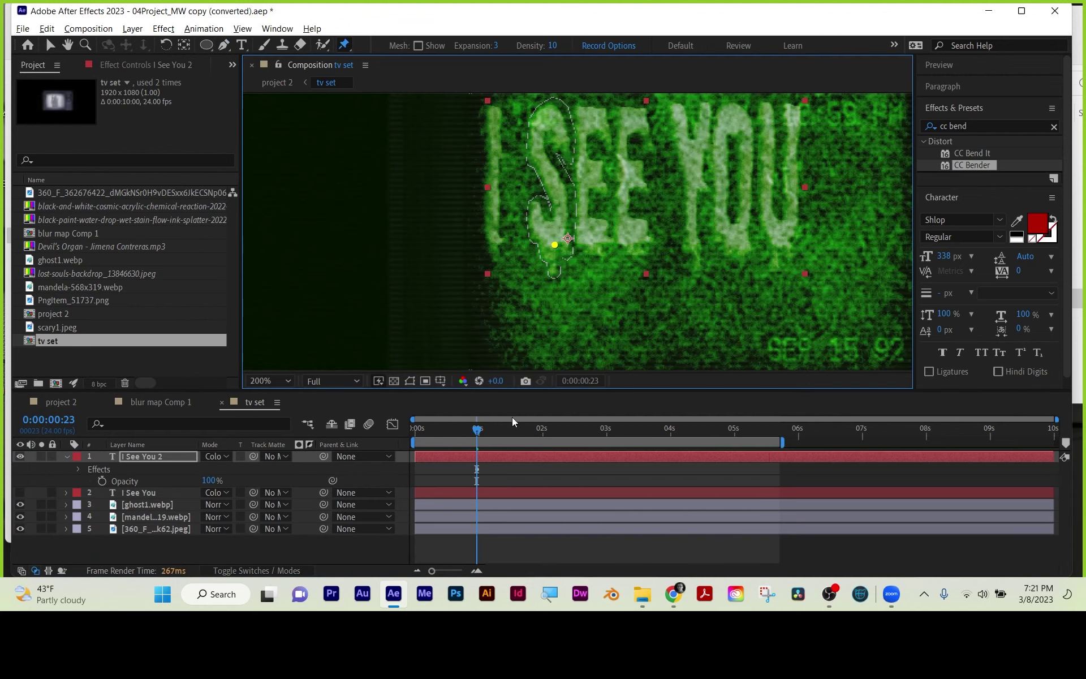
left_click(553, 274)
left_click_drag(478, 433, 630, 429)
left_click_drag(552, 280, 549, 349)
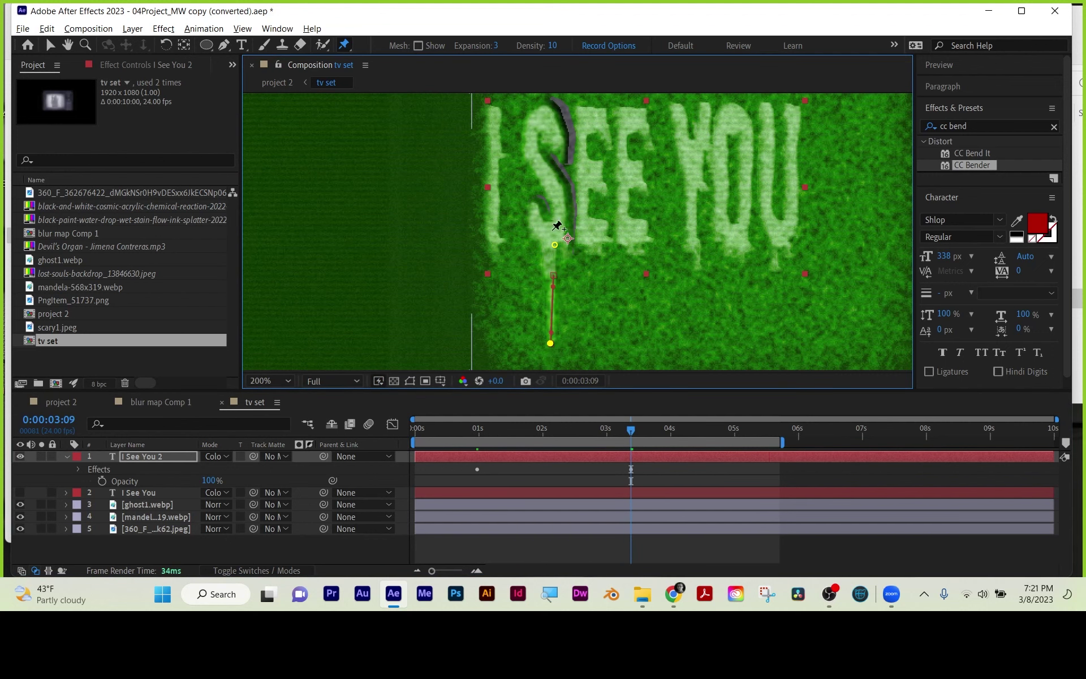
- Undo the stretch, add a Puppet pin at the top of the S at 0:00:00:23, and pull the drip tip down at 0:00:05:10
left_click(549, 107)
key("space")
left_click(550, 109)
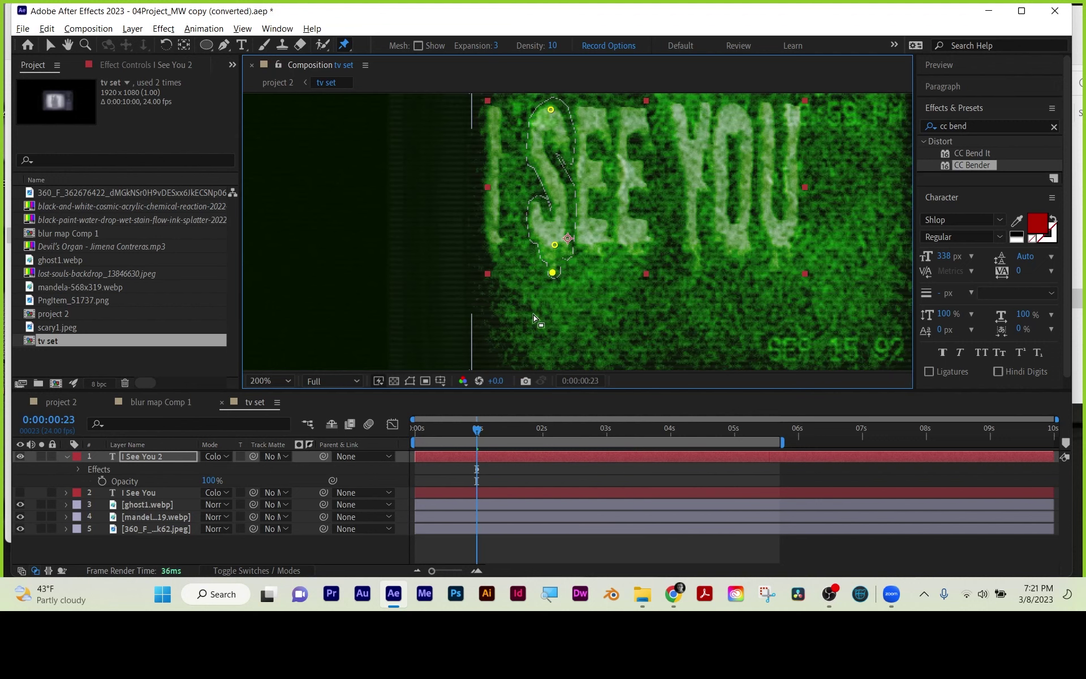
left_click_drag(470, 433, 761, 435)
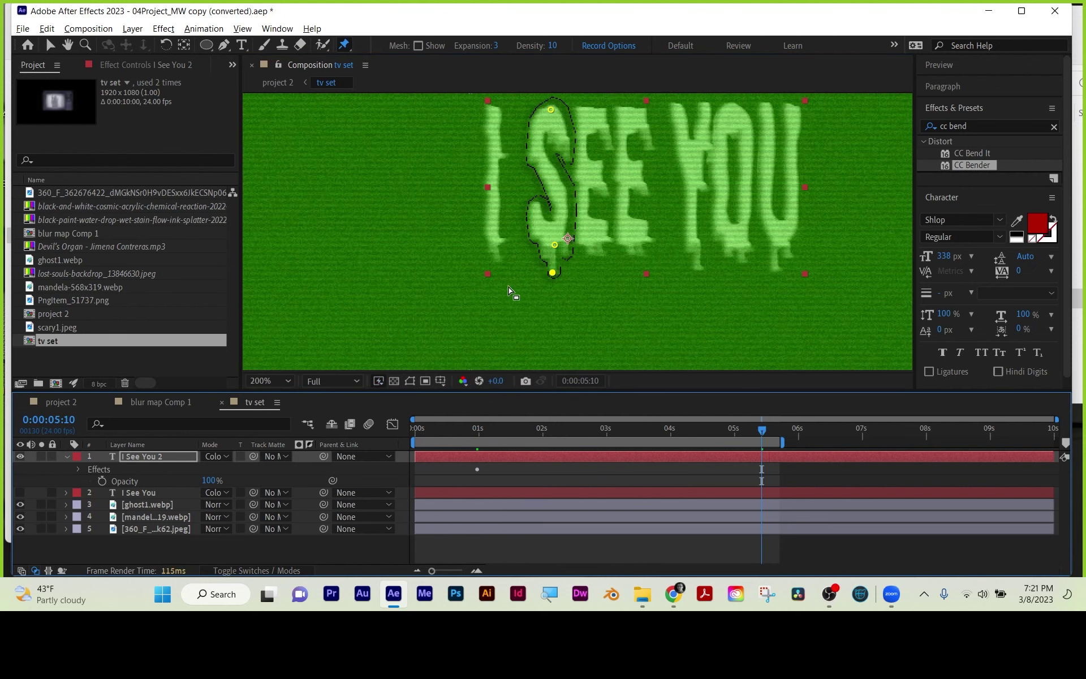
left_click_drag(550, 274, 551, 316)
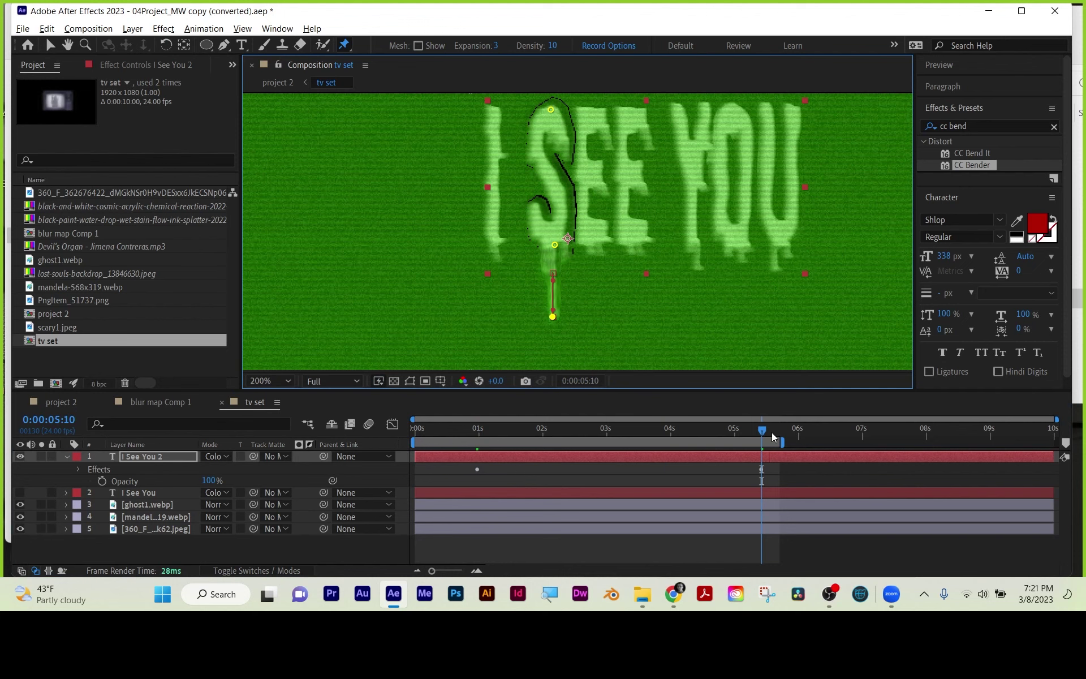
- Lower the preview resolution to Third and preview the stretching drip on the S
left_click_drag(754, 429, 468, 435)
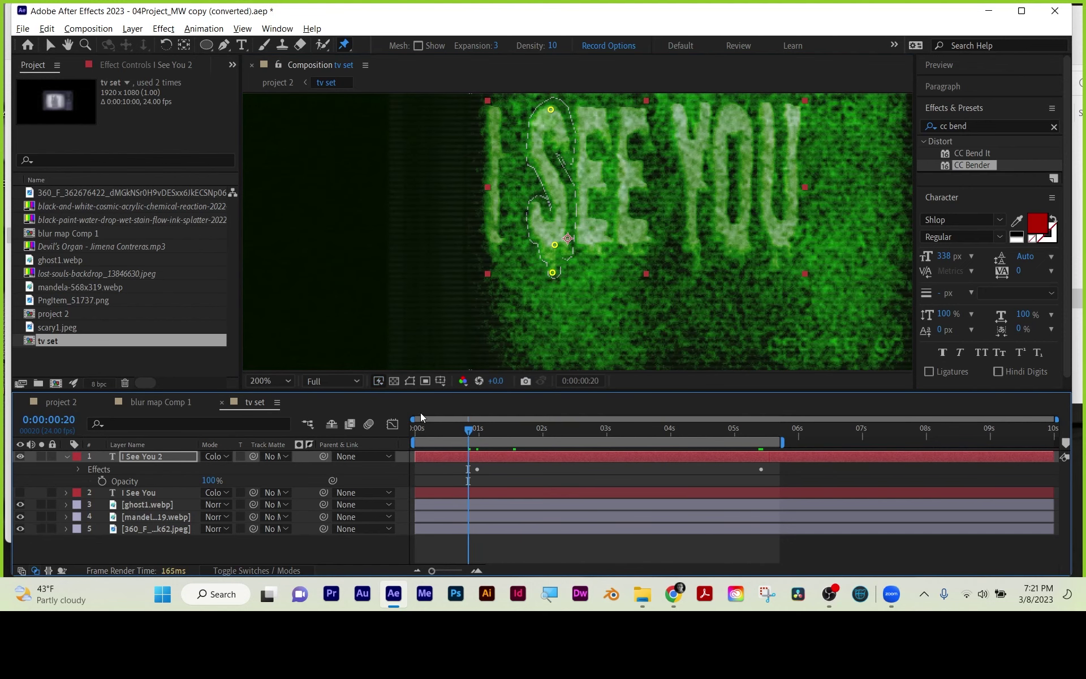
left_click(339, 382)
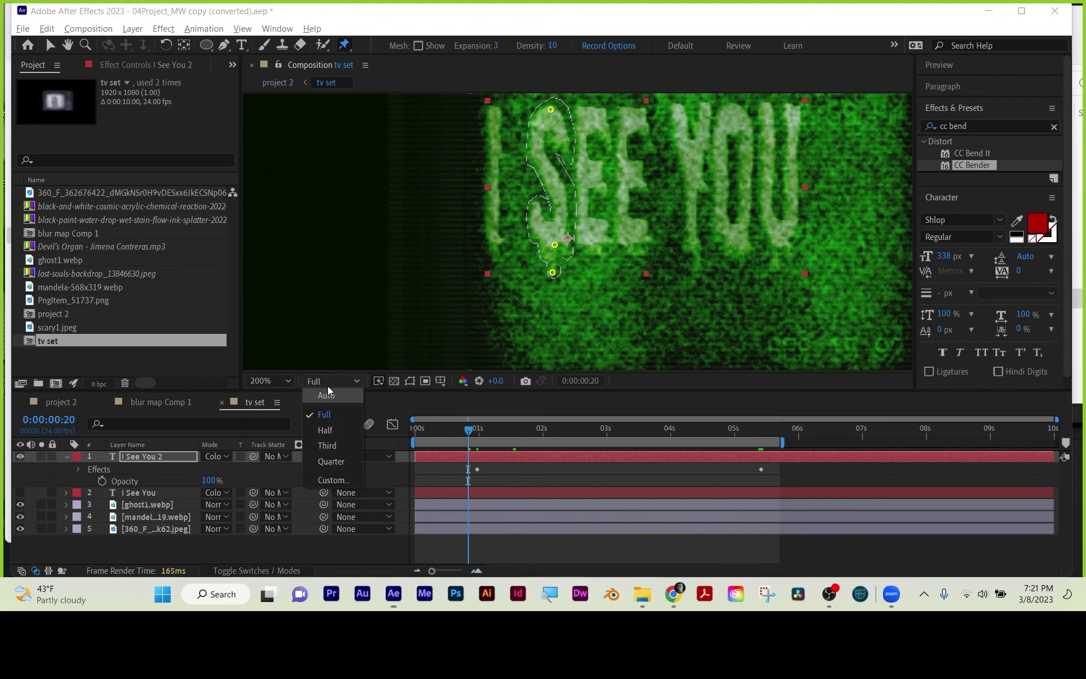
left_click(330, 438)
key("space")
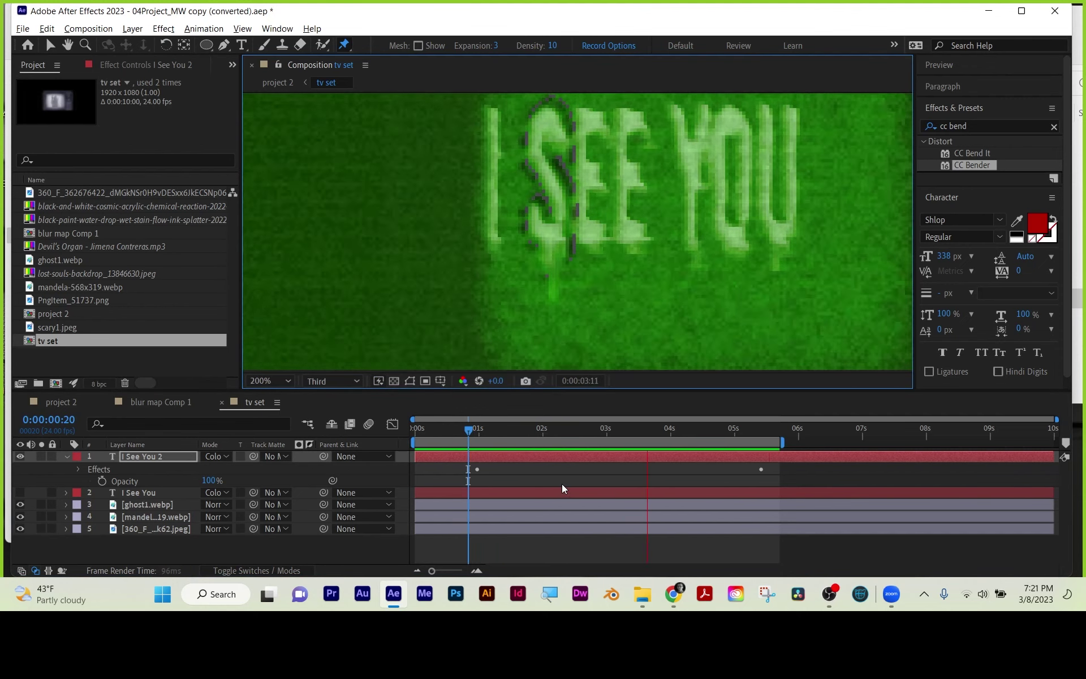
key("space")
key("ctrl+p")
- Check the stretched text in the project 2 composition up to 0:00:03:23, and undo the Puppet pins in tv set
left_click(67, 402)
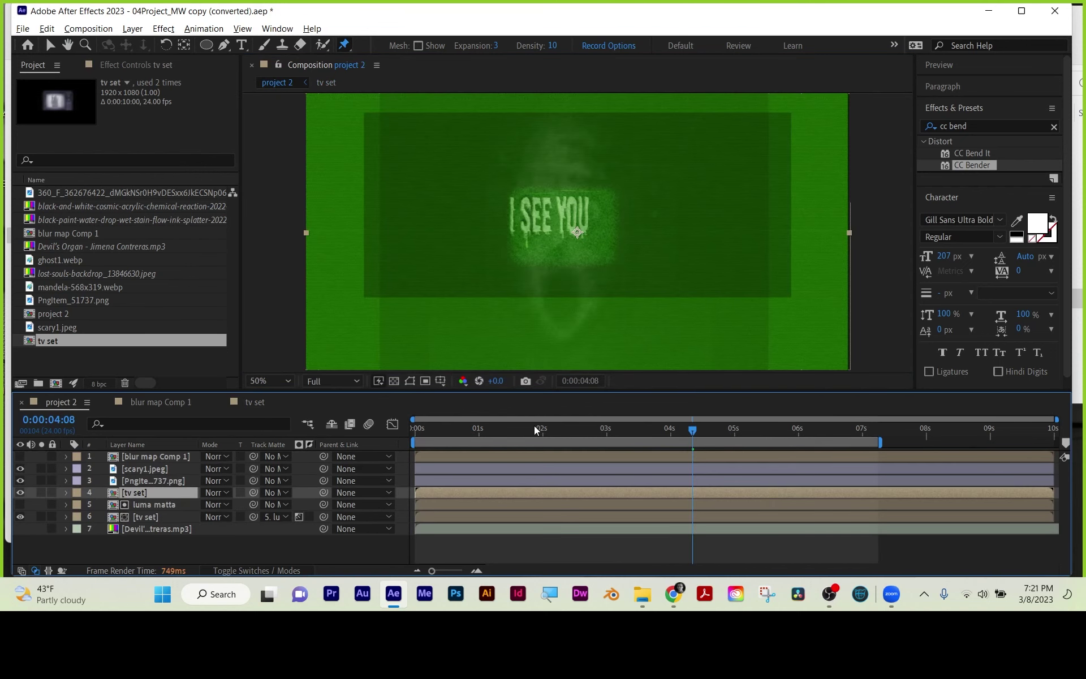
left_click_drag(523, 439, 669, 440)
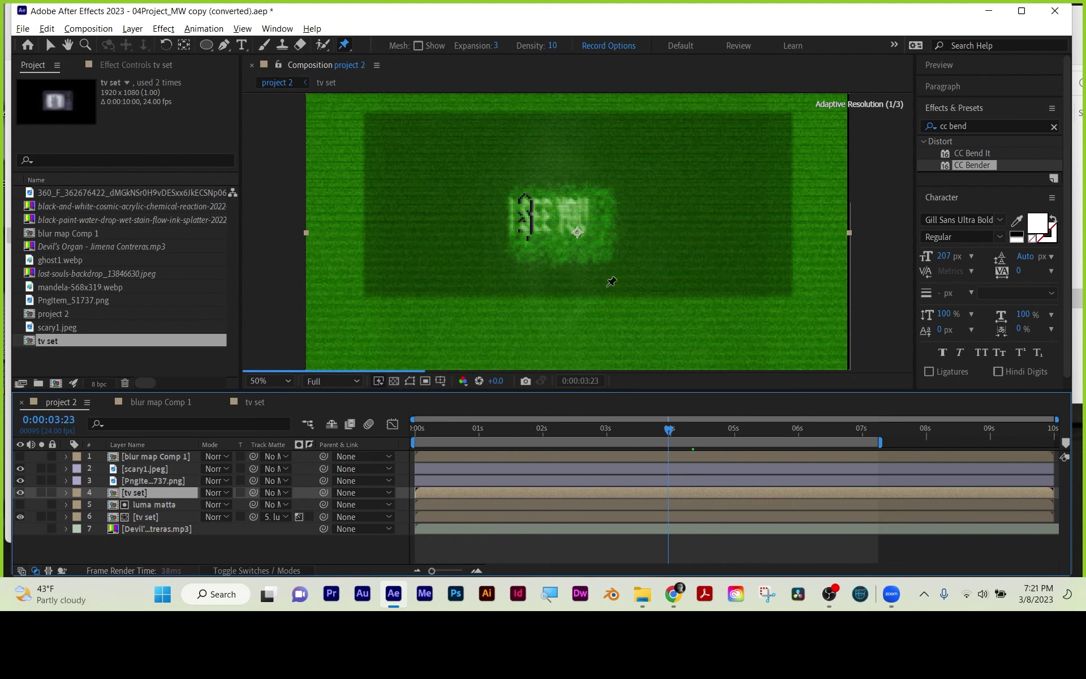
left_click(253, 401)
key("j")
key("ctrl+j")
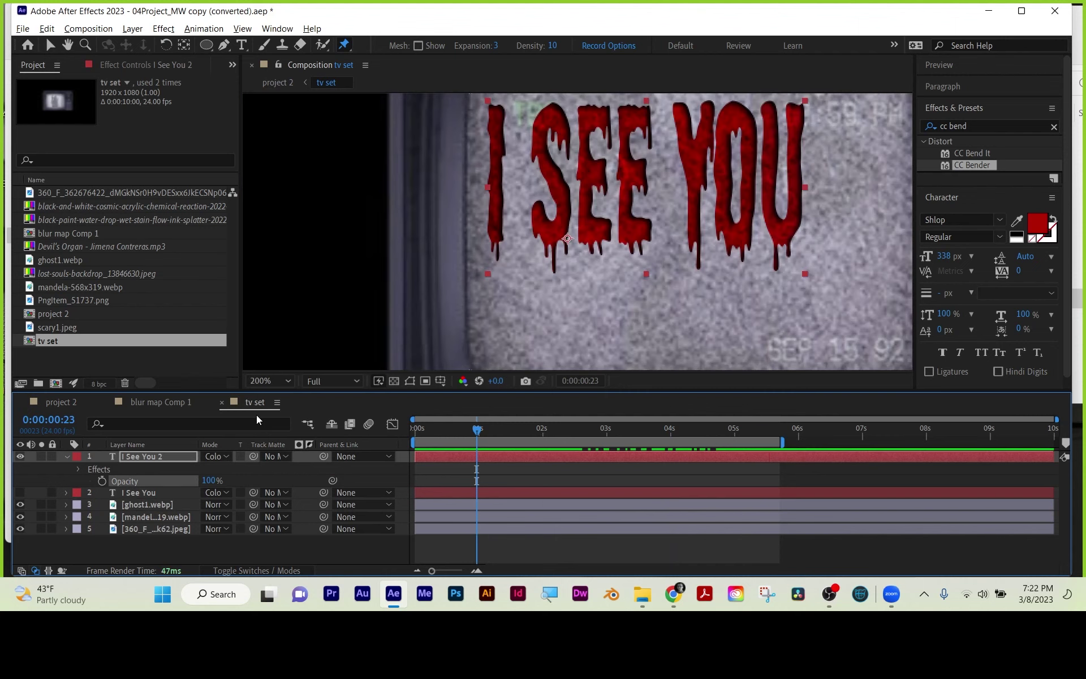
- With no layer selected, draw a vertical Pen line from the base of the S down the TV screen with a 5 px stroke
left_click(457, 469)
left_click(461, 453)
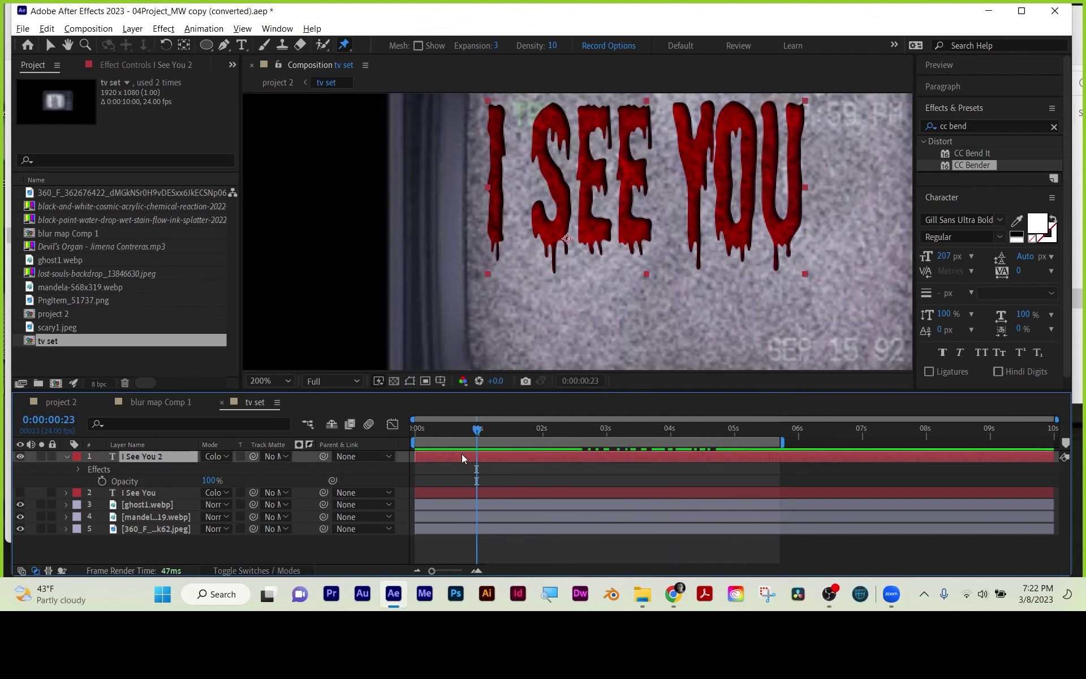
left_click(450, 529)
left_click(437, 542)
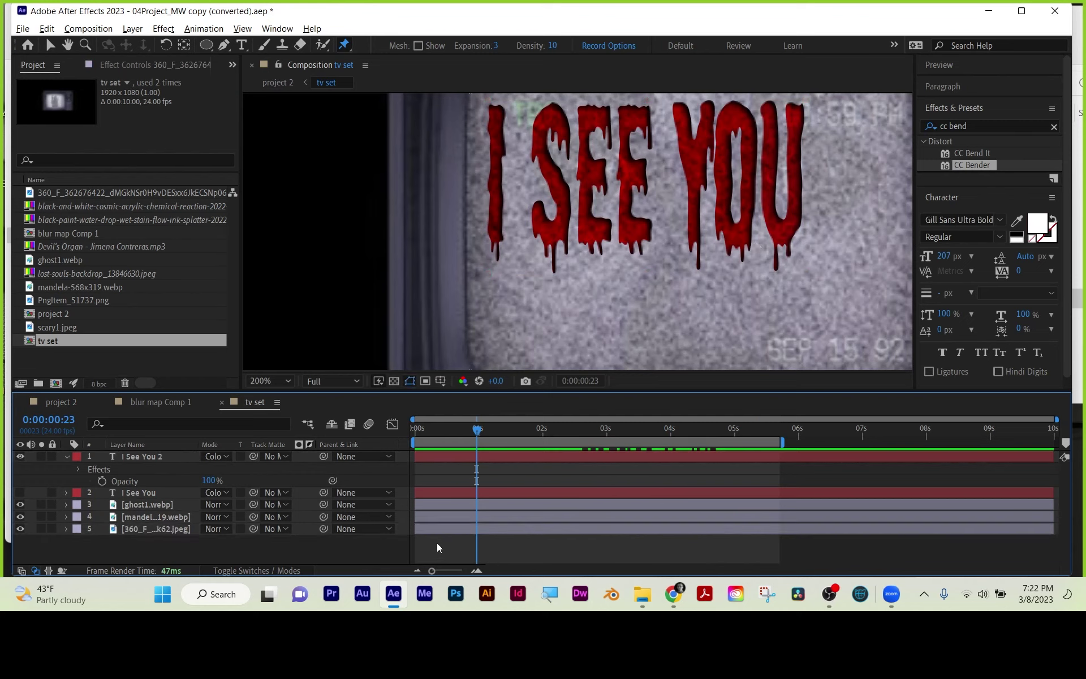
left_click(225, 45)
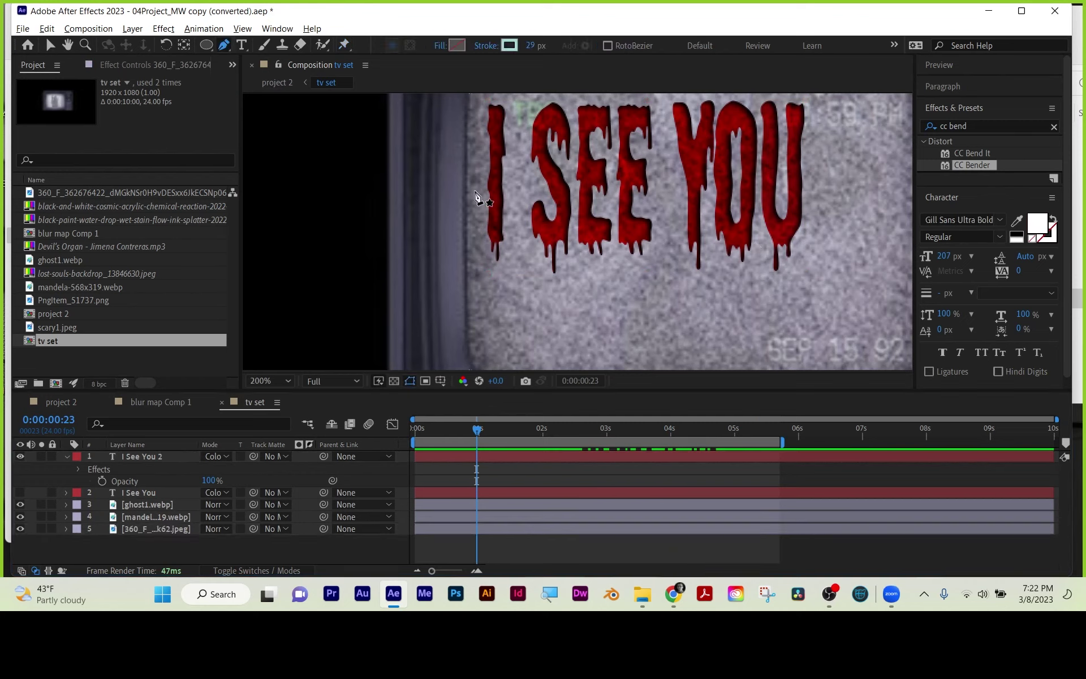
left_click(556, 241)
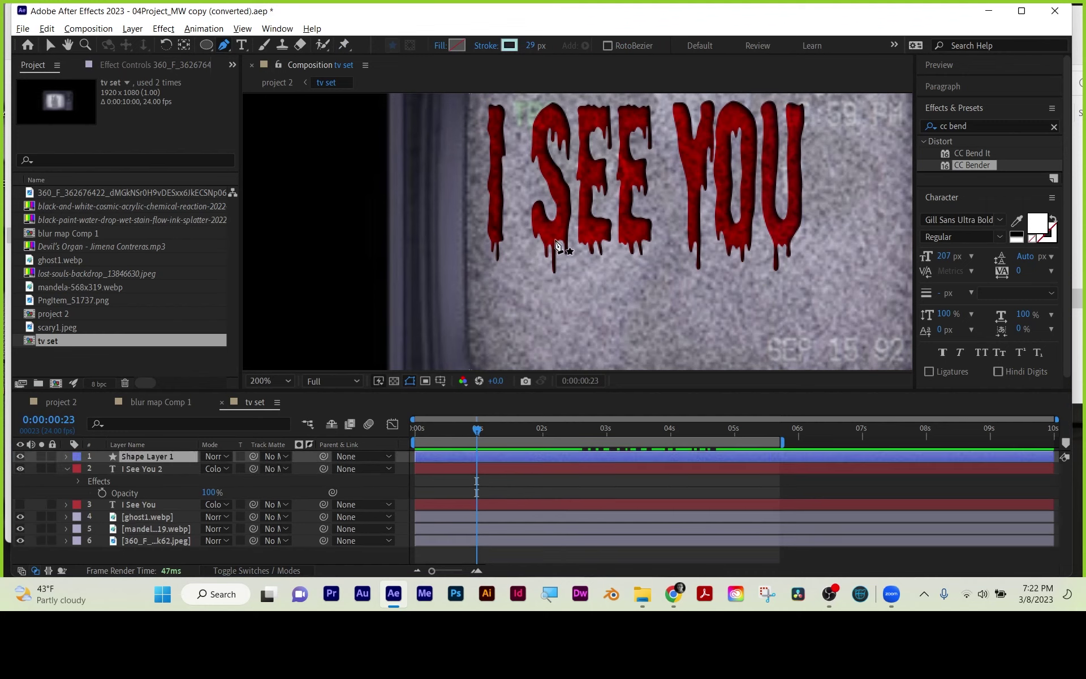
key("comma")
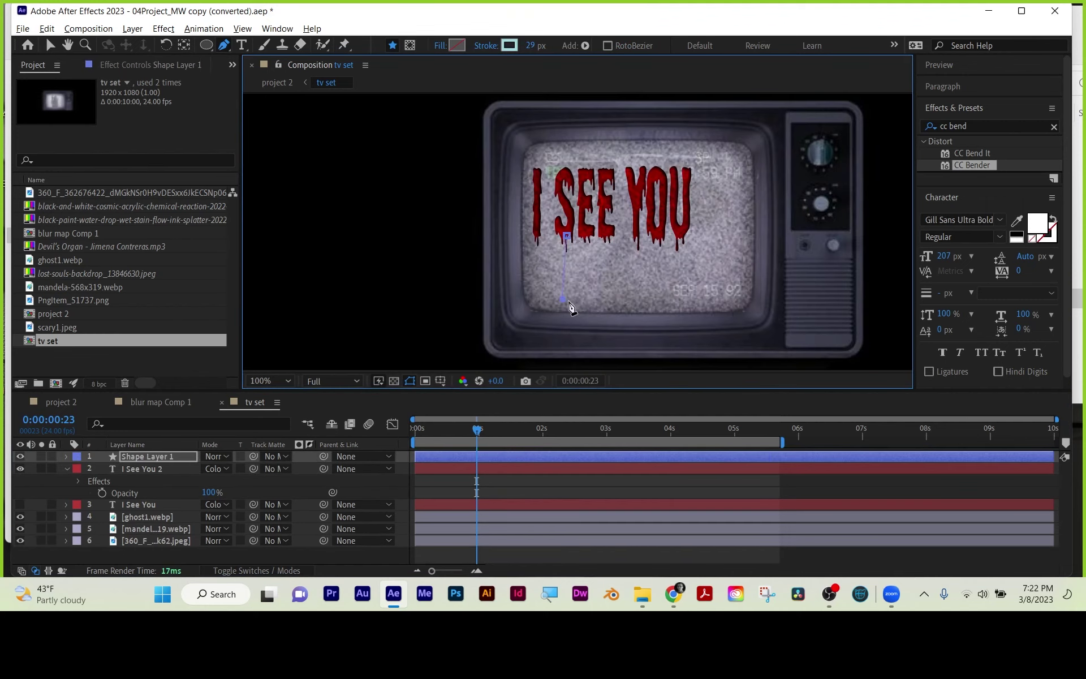
left_click(562, 298)
left_click_drag(562, 299, 566, 300)
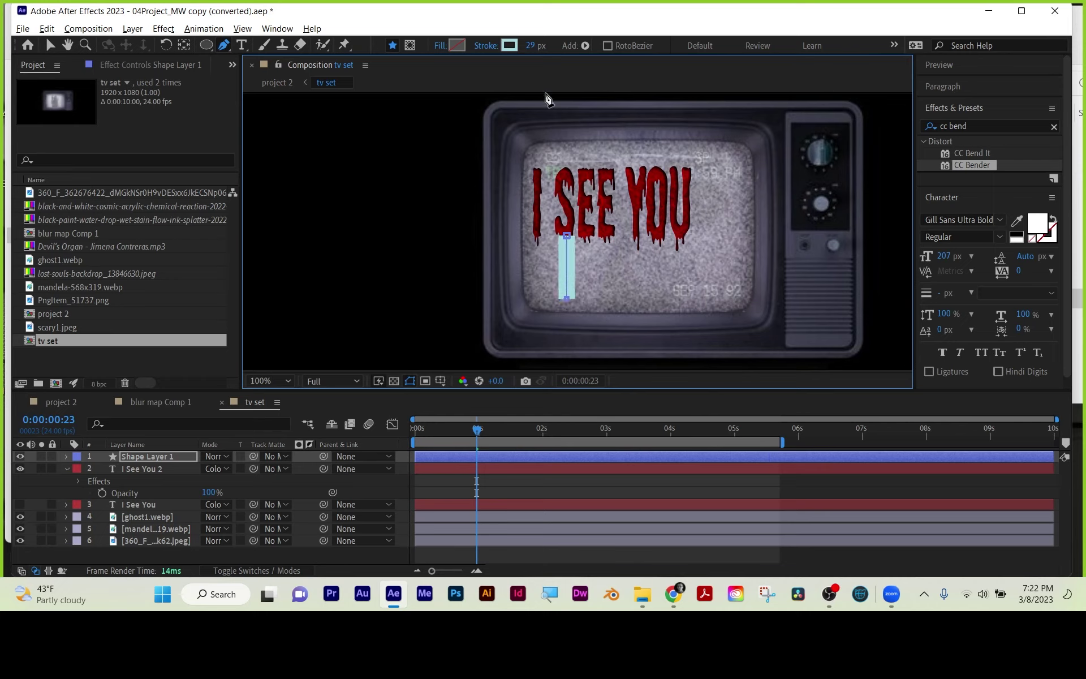
left_click_drag(532, 48, 519, 56)
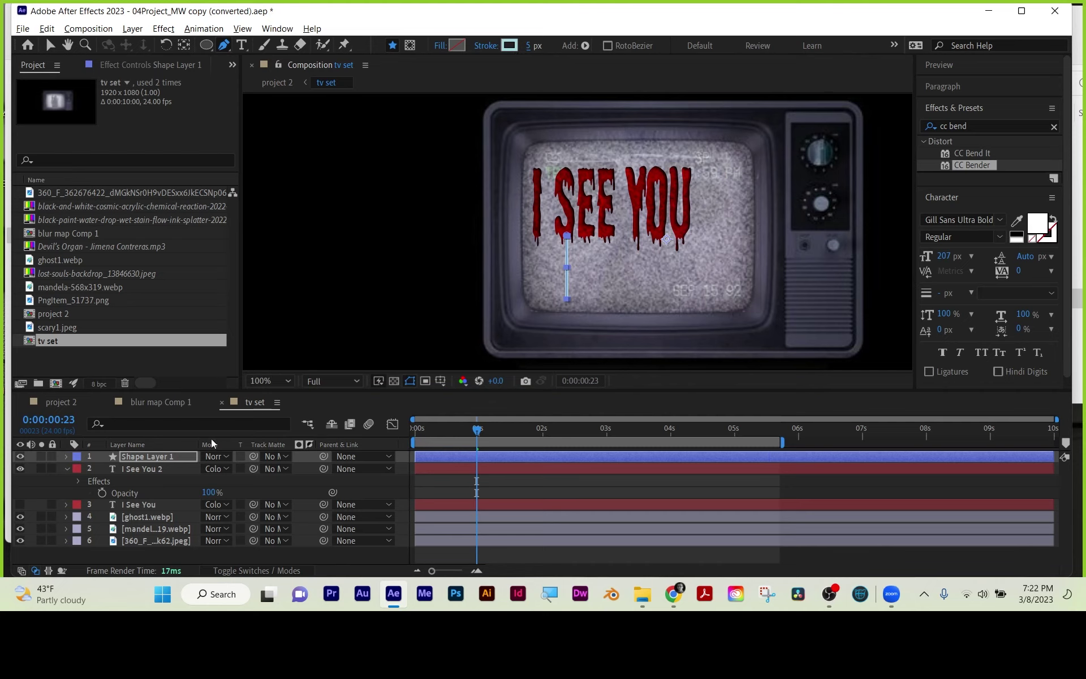
- Give Stroke 1 of Shape Layer 1 a Round Cap and a Round Join
left_click(66, 457)
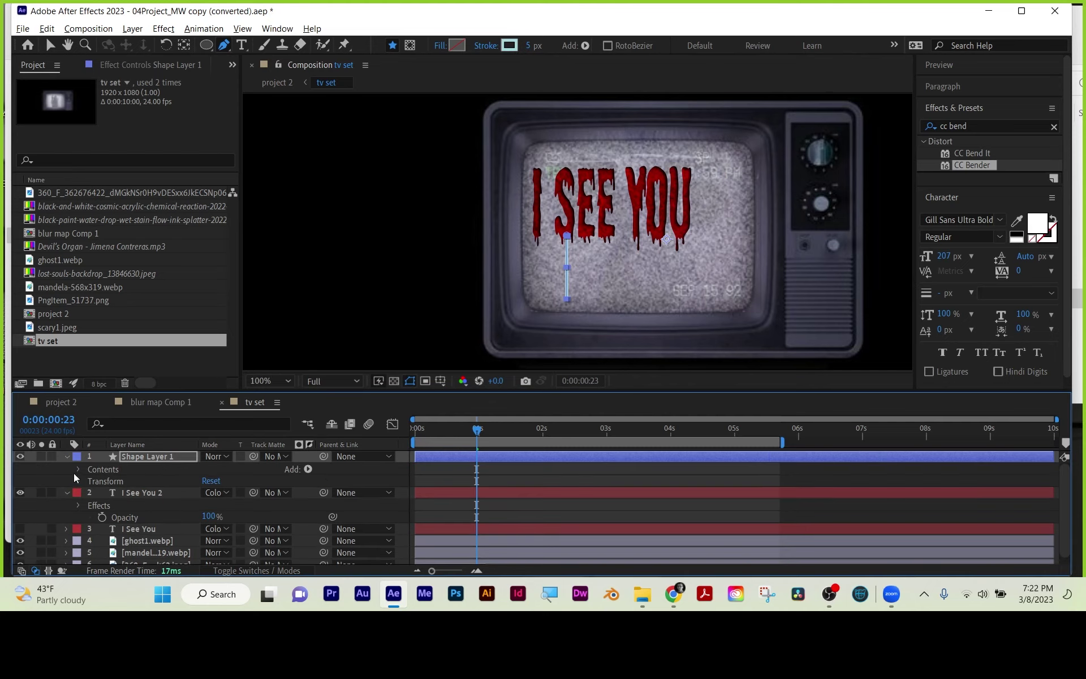
left_click(78, 468)
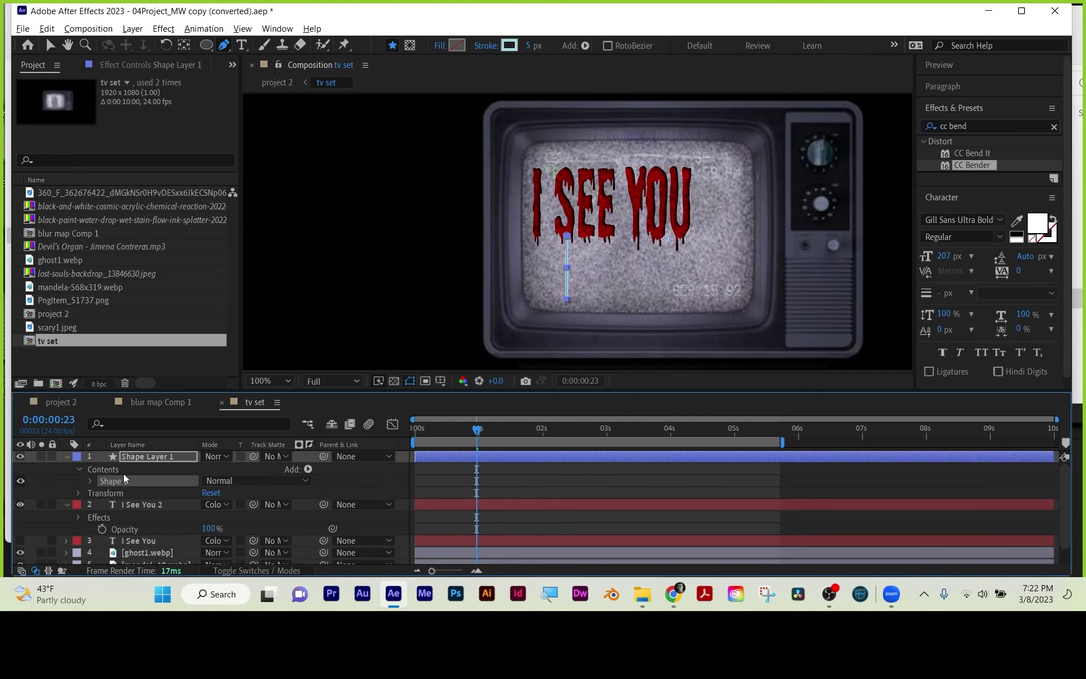
left_click(88, 481)
left_click(102, 505)
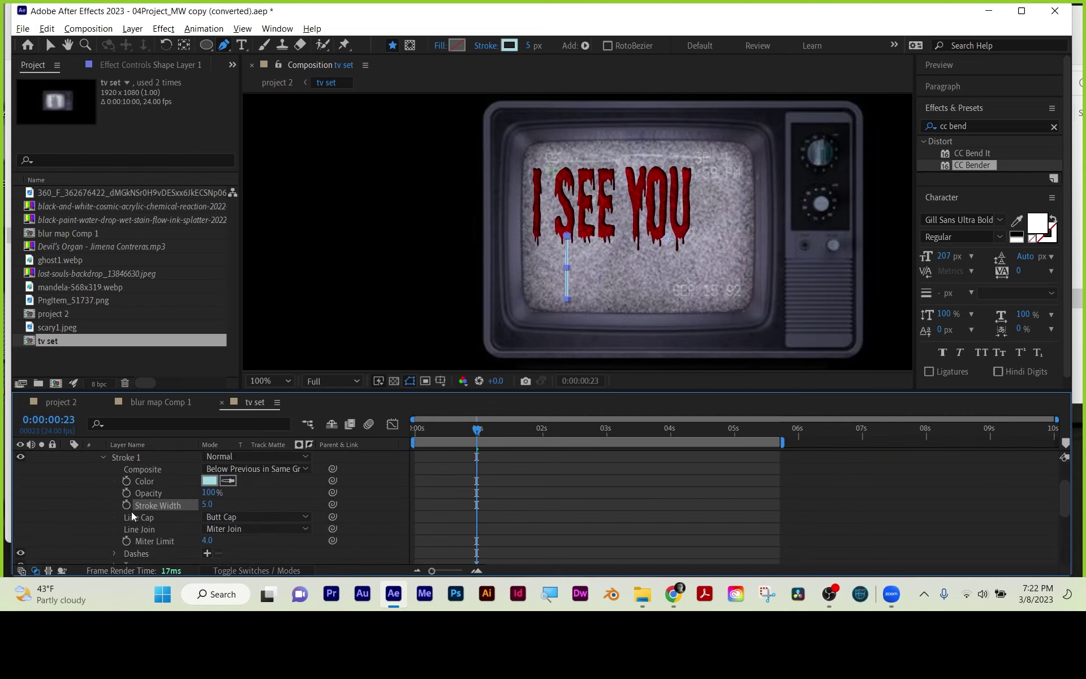
left_click(226, 518)
left_click(230, 544)
left_click(231, 528)
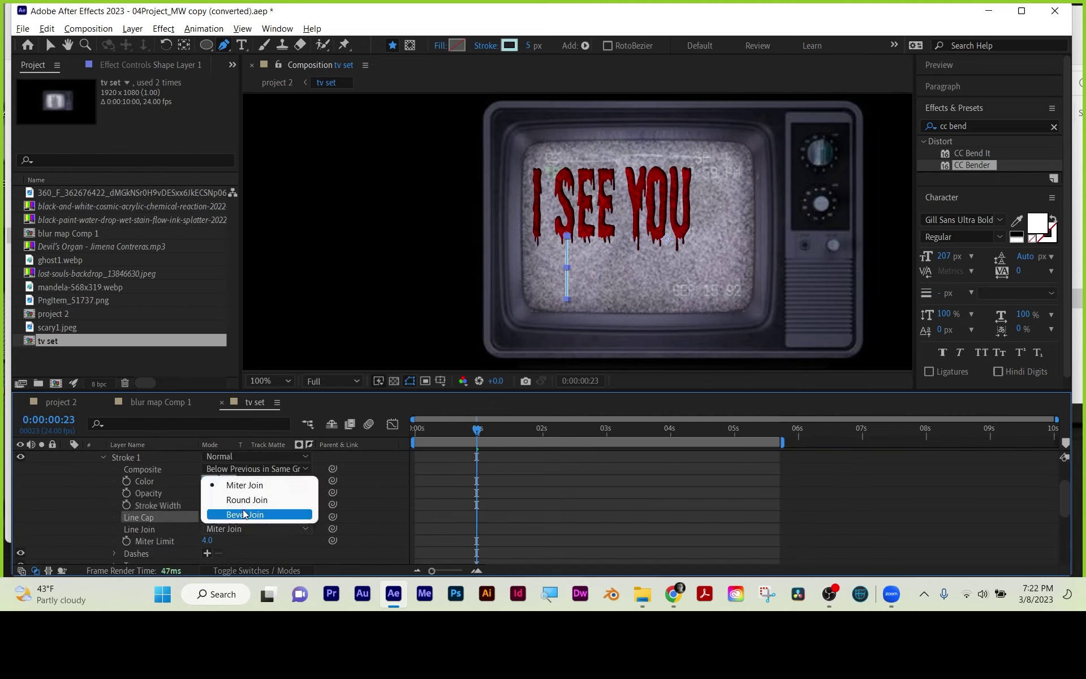
left_click(257, 498)
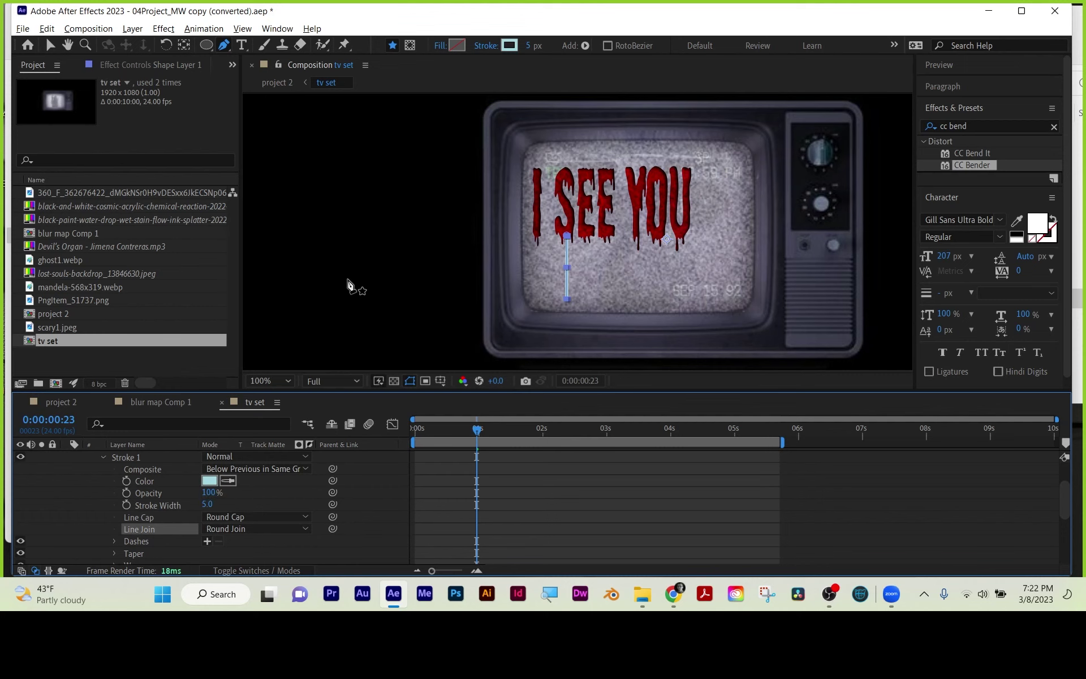
- Sample the dark red 260000 from the Y's drip as the line's stroke color and set the stroke width to 3 px
scroll(626, 194, "up", 4)
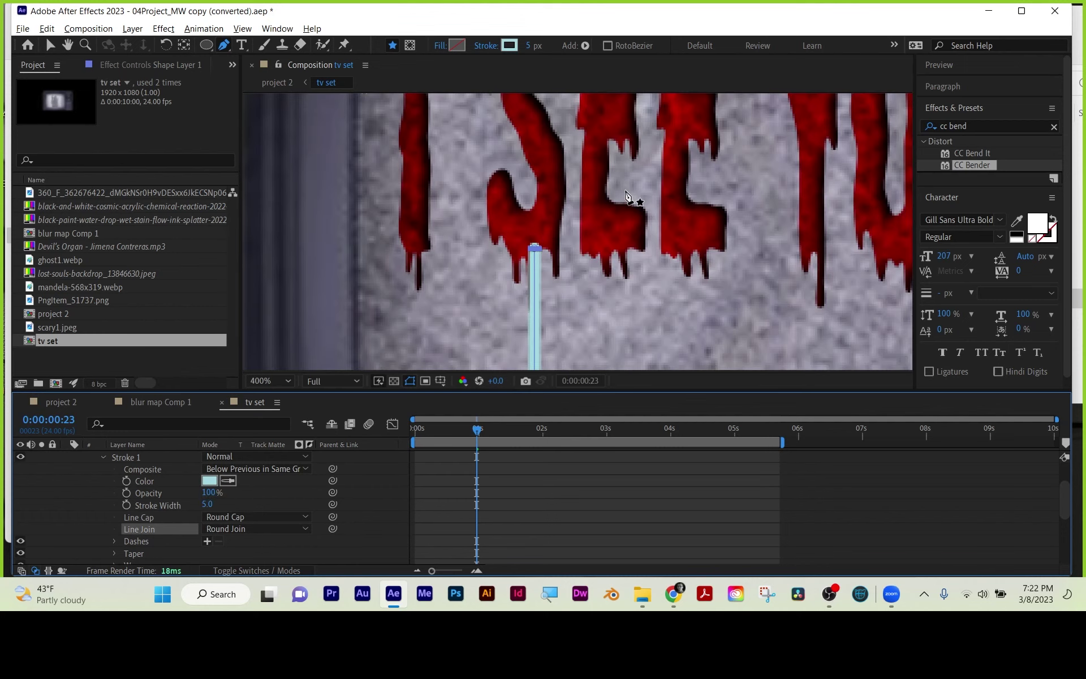
left_click(510, 45)
left_click(983, 420)
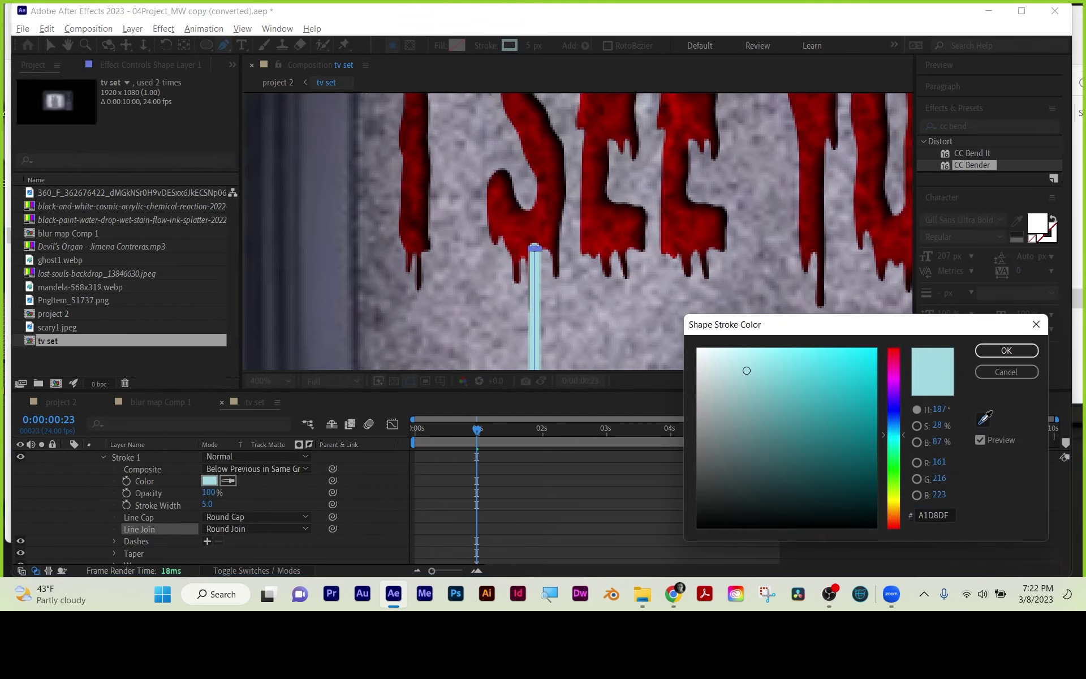
left_click(822, 292)
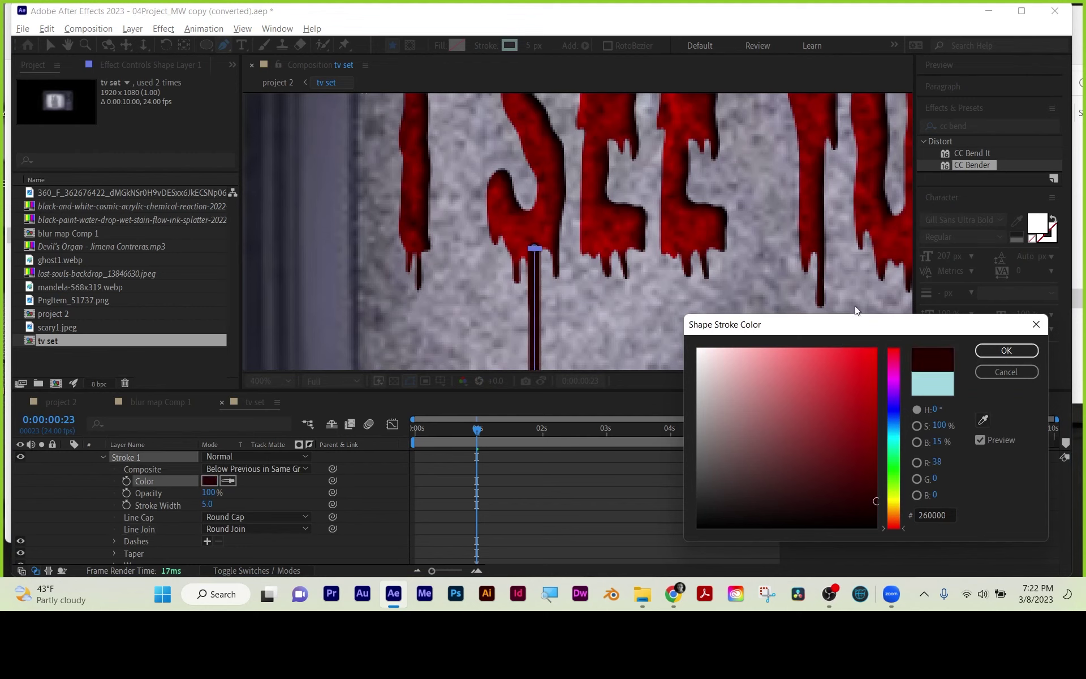
left_click(1004, 350)
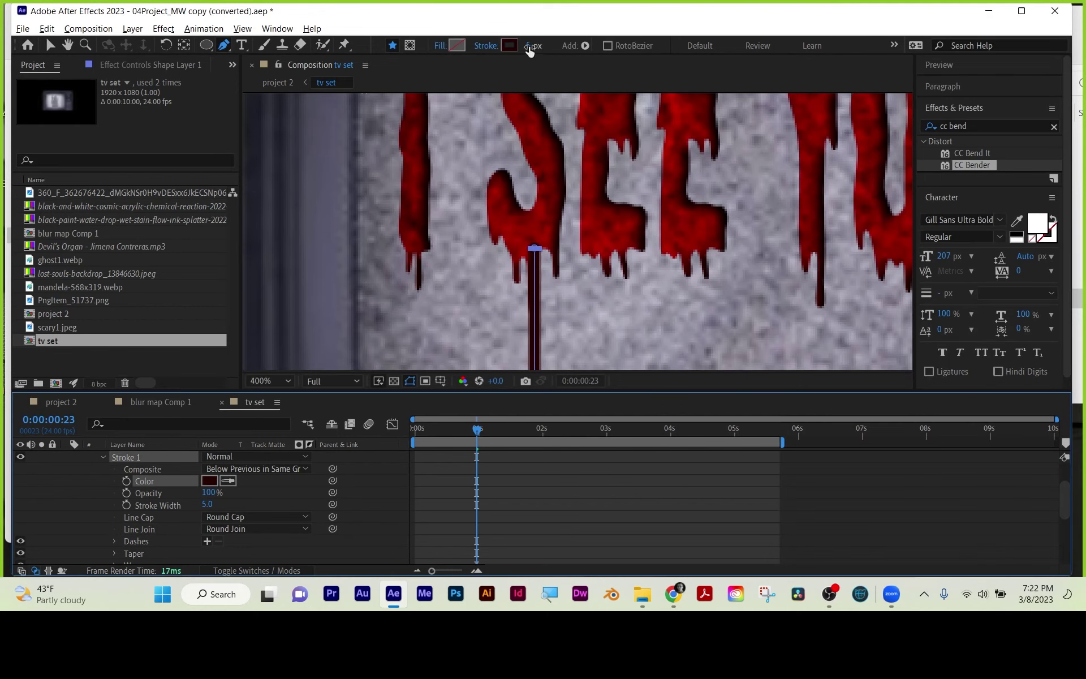
left_click_drag(527, 47, 525, 47)
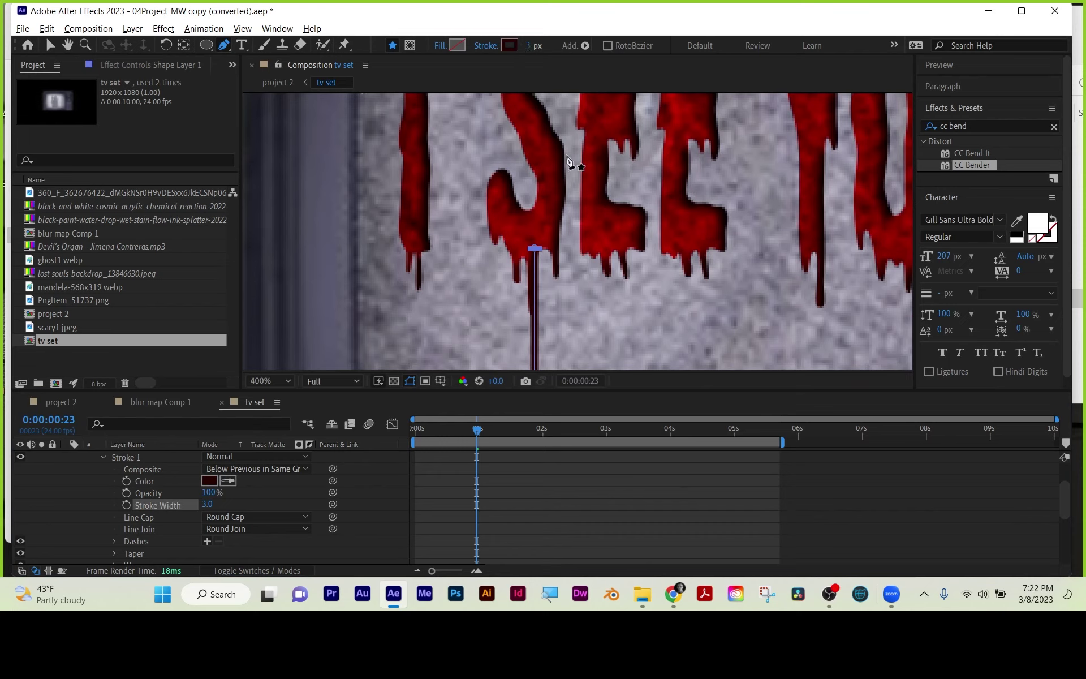
left_click(535, 474)
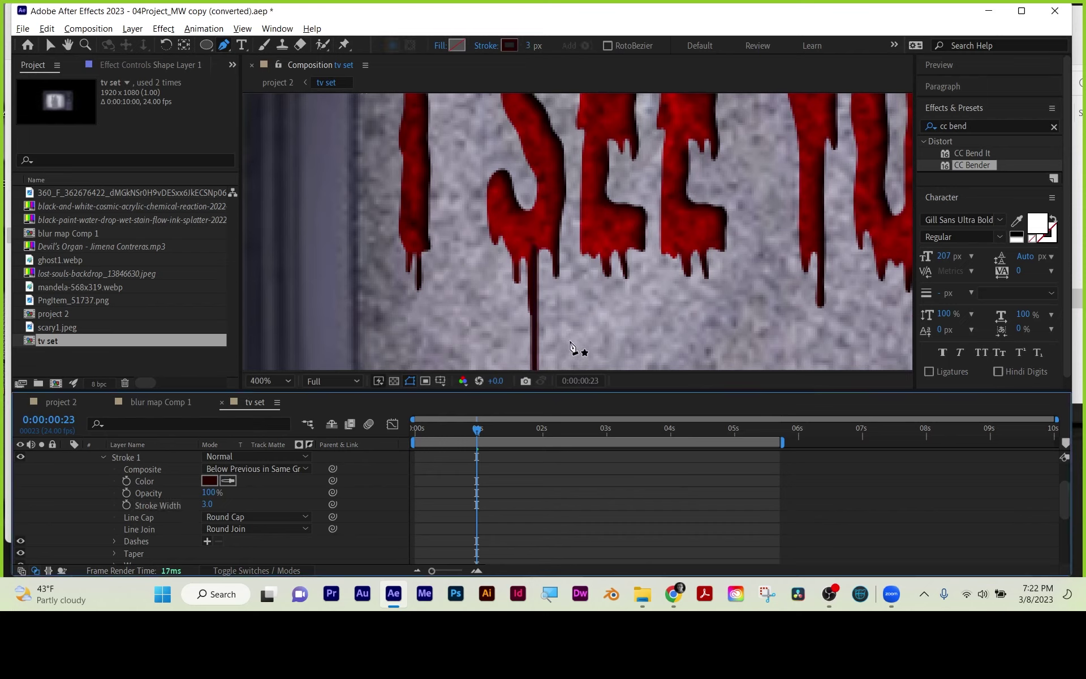
- Shift the dark red line slightly down so it starts just beneath the bottom edge of the S
left_click(49, 44)
mouse_move(526, 293)
left_mouse_down()
mouse_move(512, 325)
mouse_move(531, 329)
mouse_move(532, 311)
left_mouse_up()
left_click(552, 484)
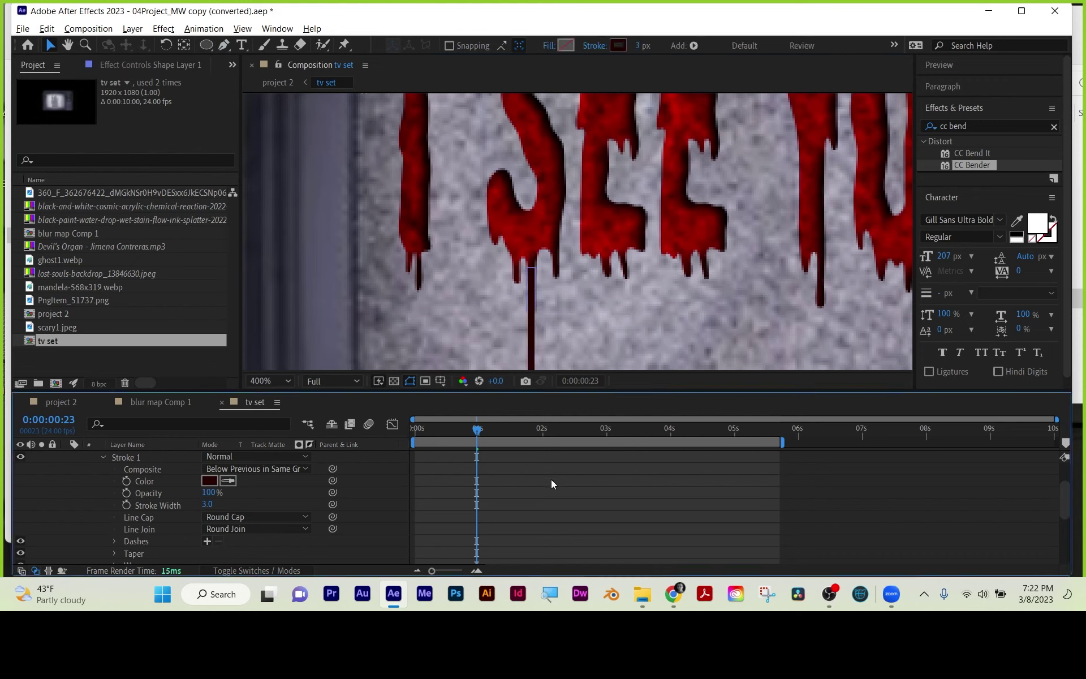
- Add a Trim Paths operator to the dark red line on Shape Layer 1
left_click(535, 288)
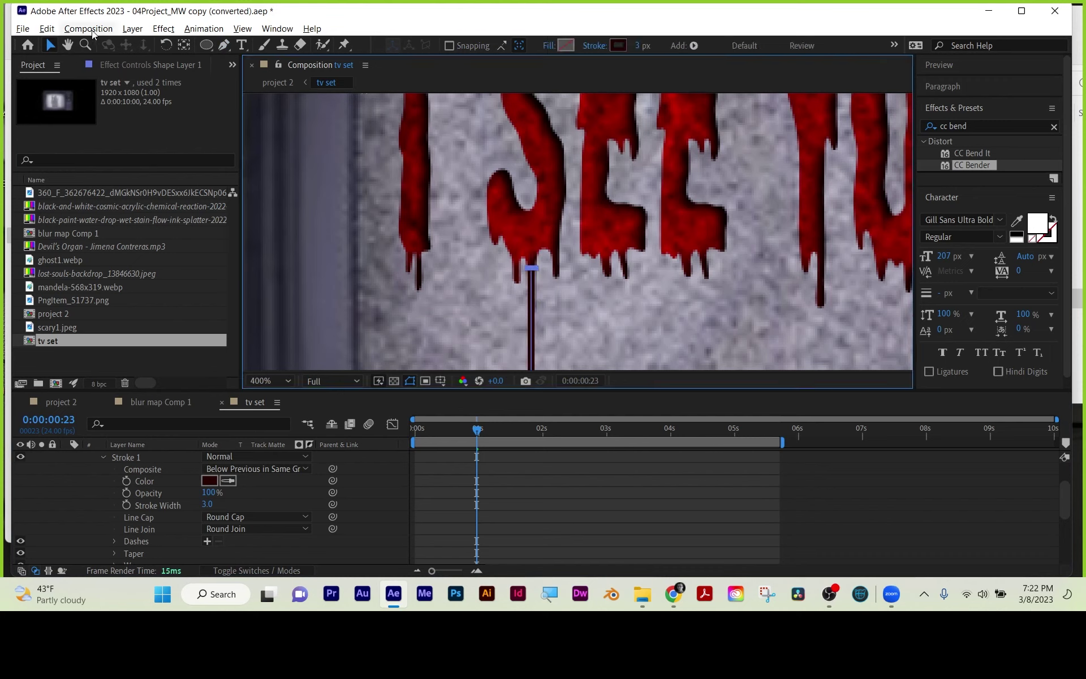
scroll(134, 468, "up", 2)
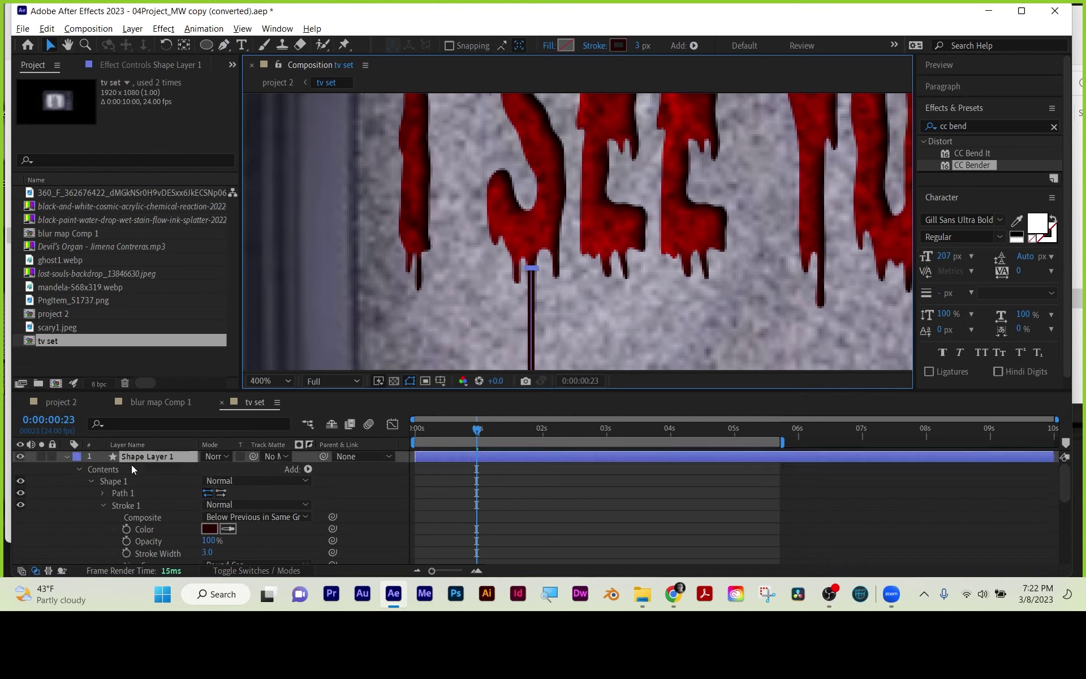
left_click(155, 457)
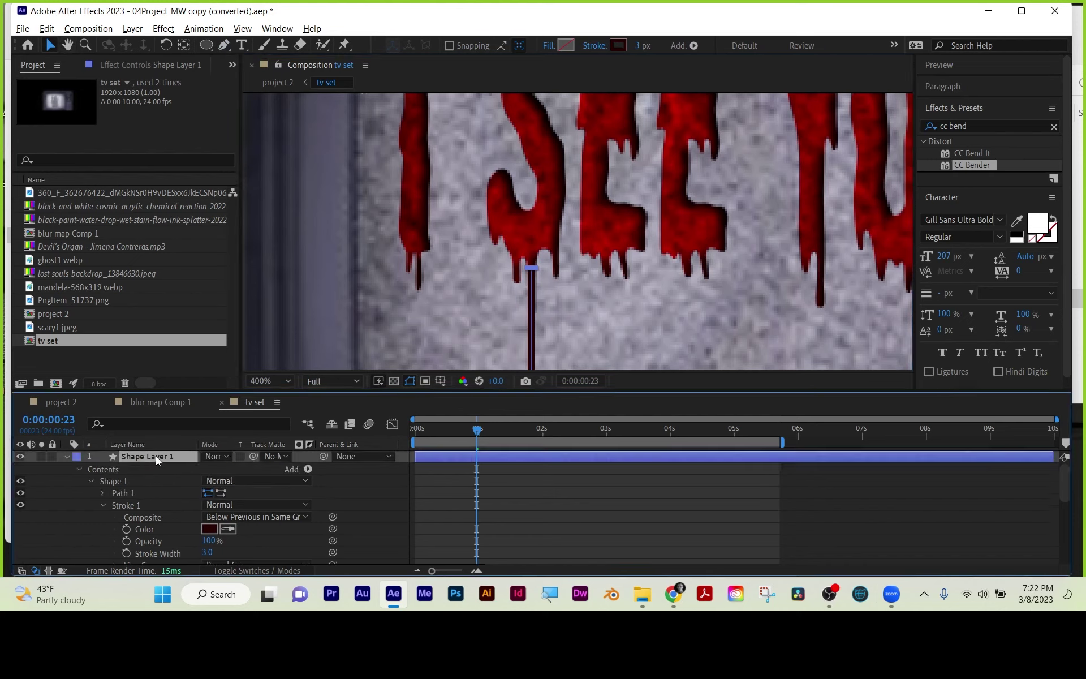
left_click(694, 46)
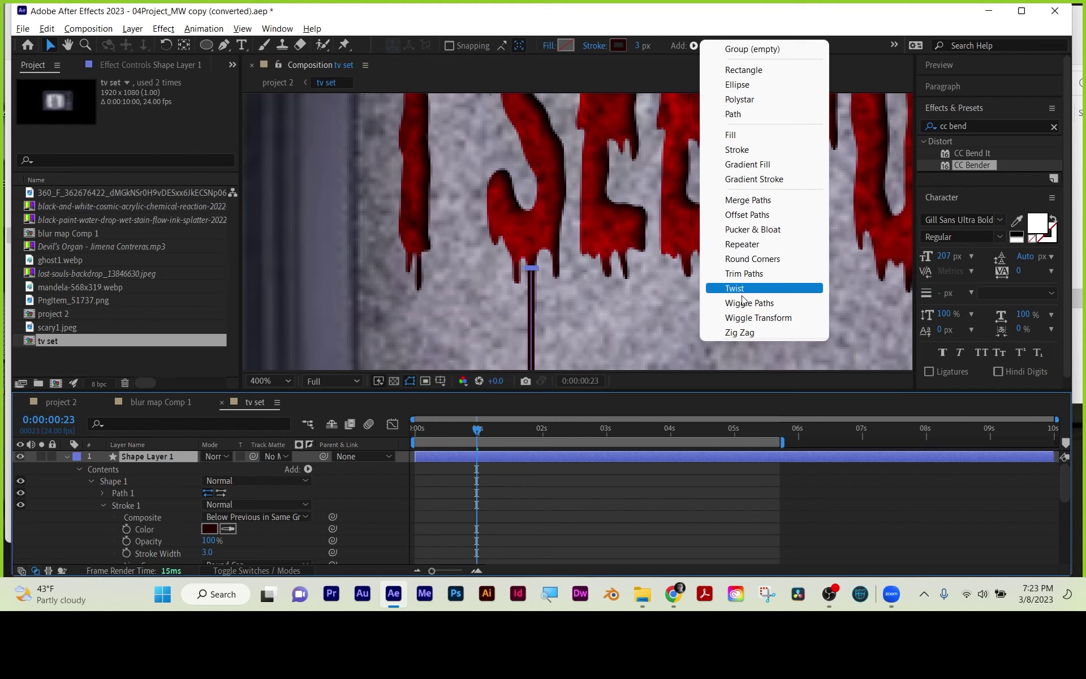
left_click(746, 273)
- Try to animate Trim Paths 1's End from 0% at the first frame to 100% at 0:00:04:15
left_click_drag(478, 433, 415, 428)
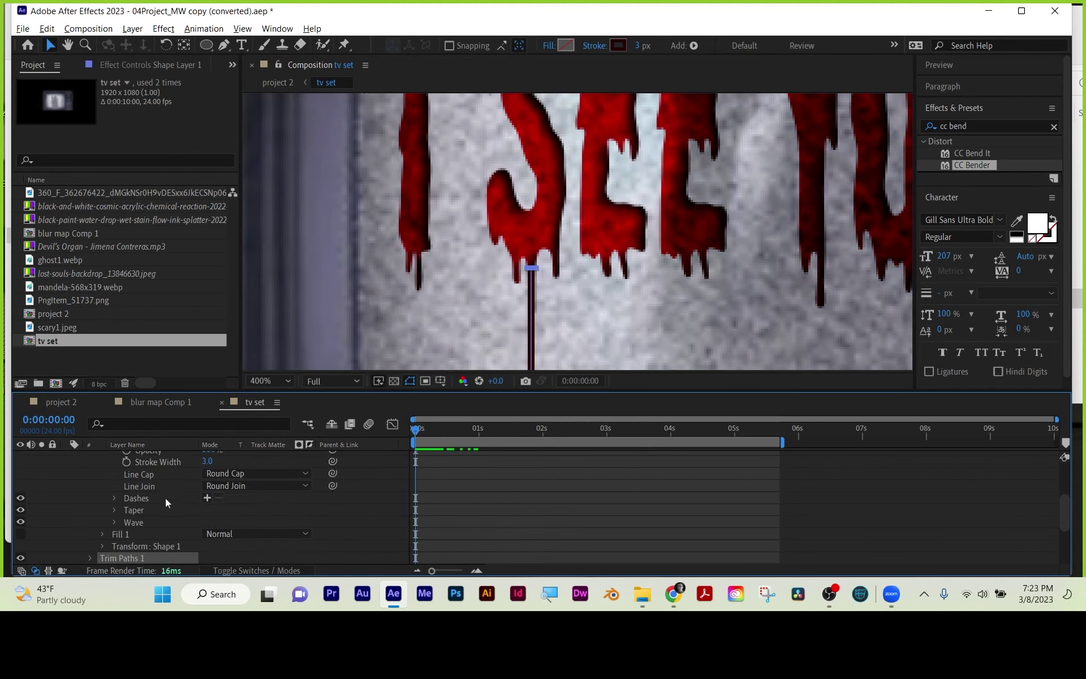
scroll(150, 503, "up", 3)
scroll(151, 502, "down", 5)
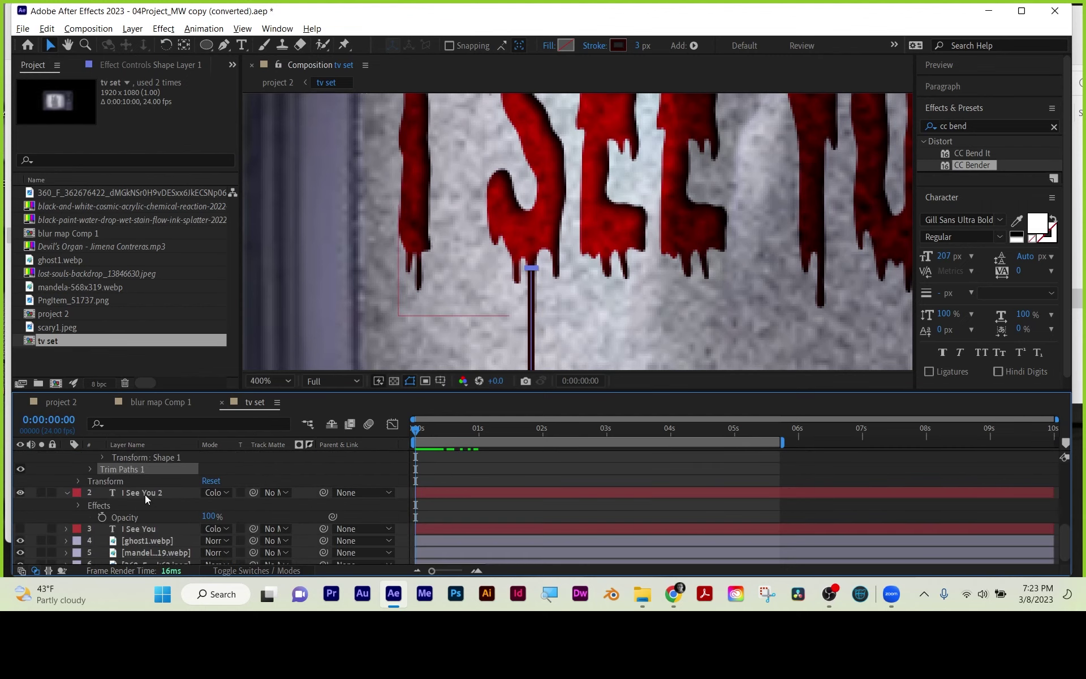
left_click(90, 469)
left_click_drag(207, 499, 134, 489)
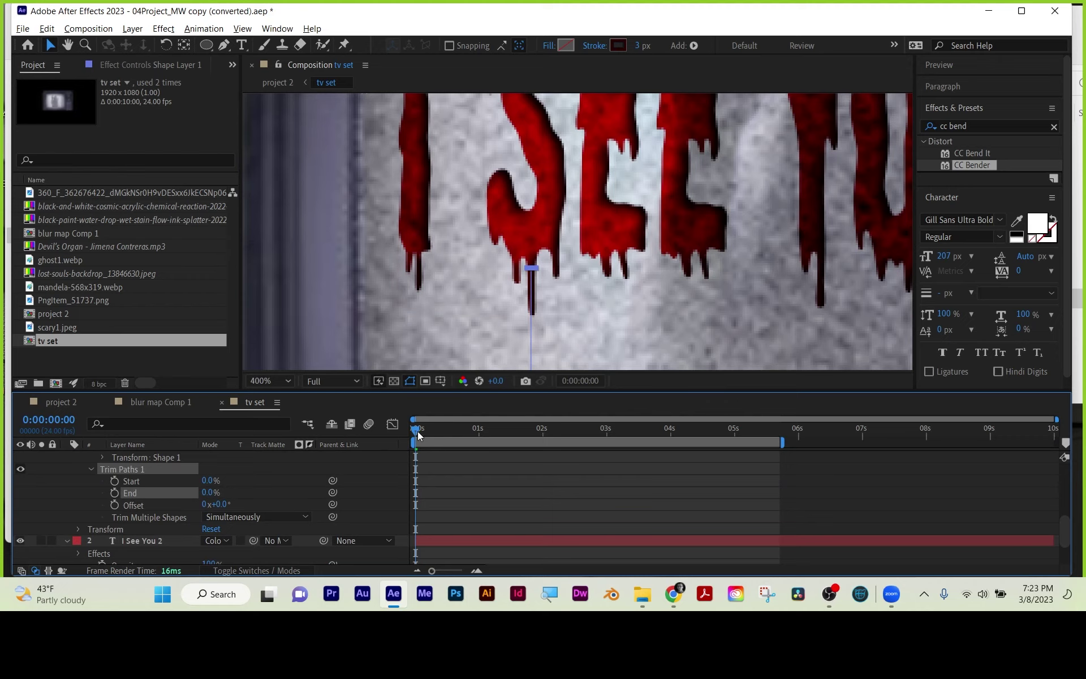
left_click_drag(417, 431, 711, 430)
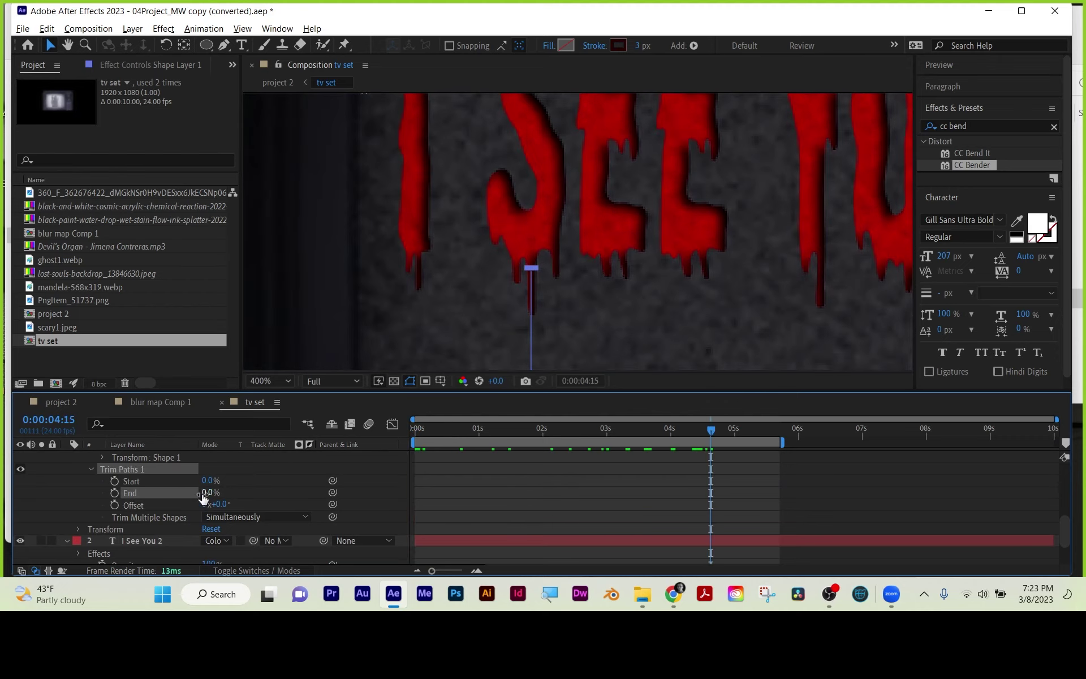
left_click_drag(203, 496, 324, 490)
- Preview the drip in the project 2 composition from the first frame
left_click(62, 403)
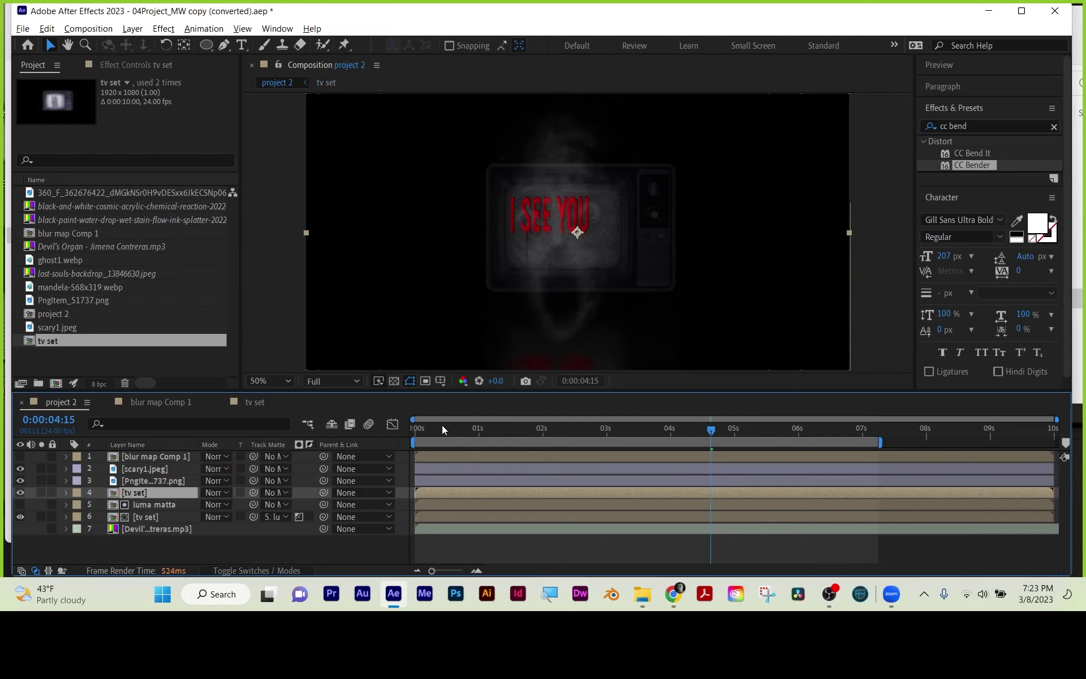
left_click_drag(442, 427, 402, 428)
key("space")
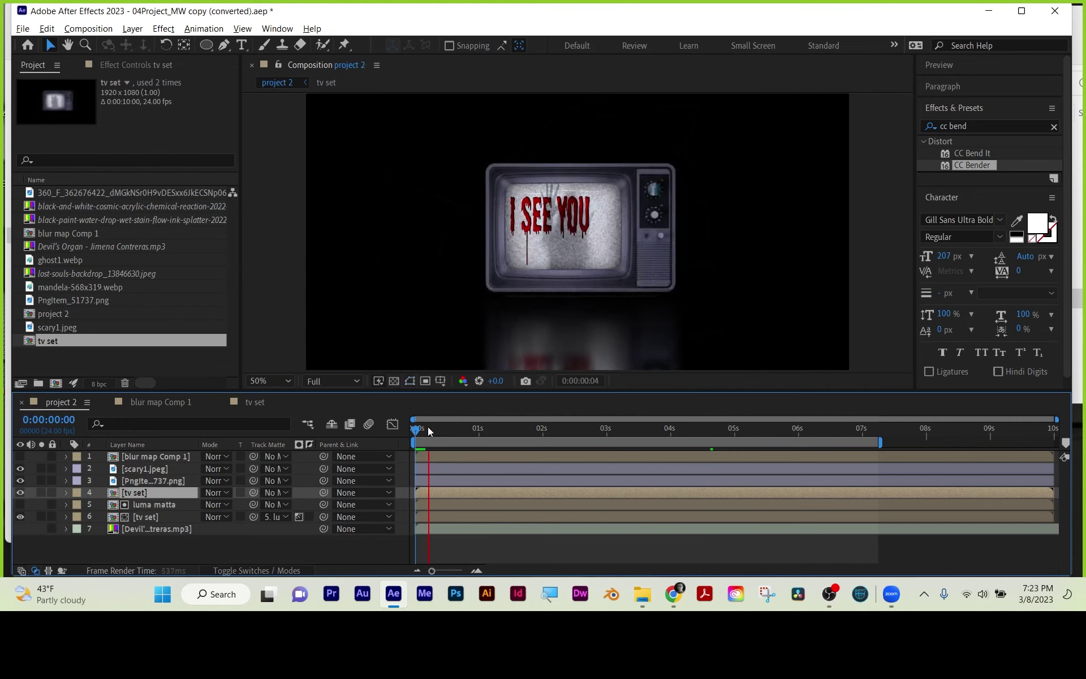
- In the tv set composition, keyframe Trim Paths 1's End at 0% at 0:00:00:05 on Shape Layer 1
left_click(253, 403)
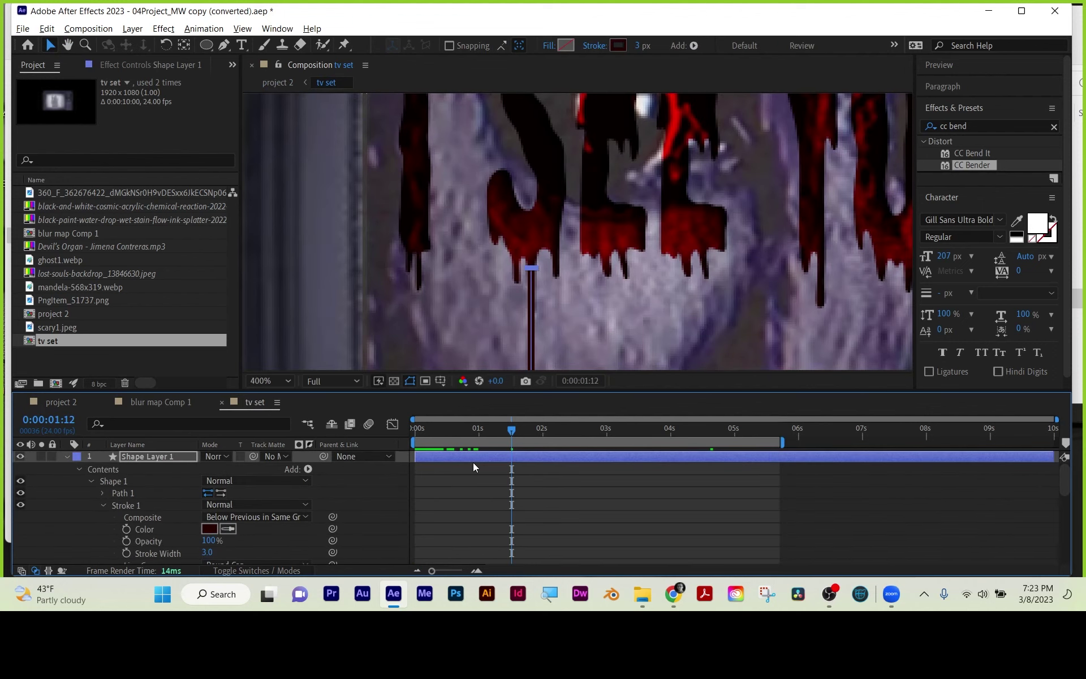
scroll(583, 270, "down", 4)
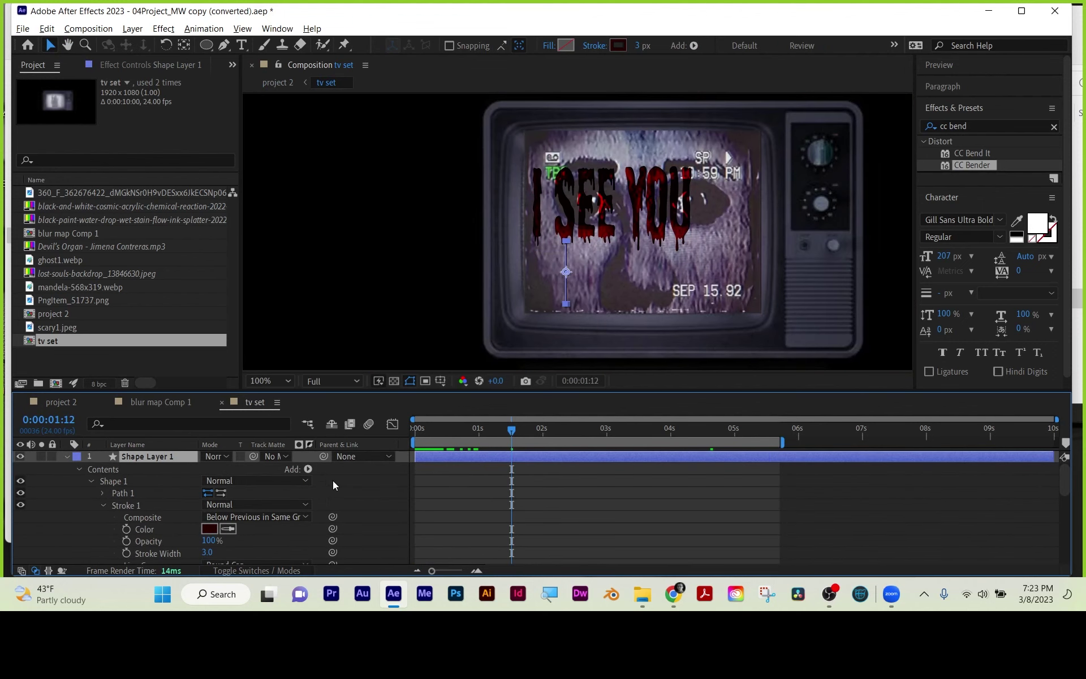
left_click(103, 505)
left_click(103, 501)
scroll(103, 501, "down", 1)
scroll(106, 494, "up", 1)
left_click(103, 505)
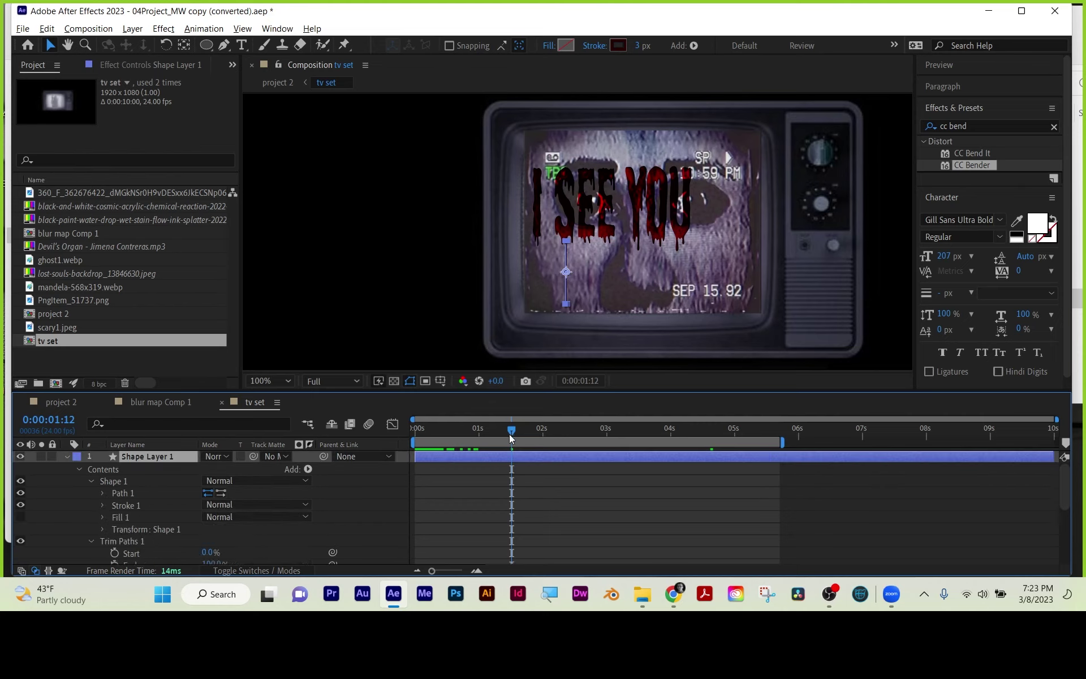
left_click_drag(509, 433, 426, 439)
scroll(121, 529, "down", 3)
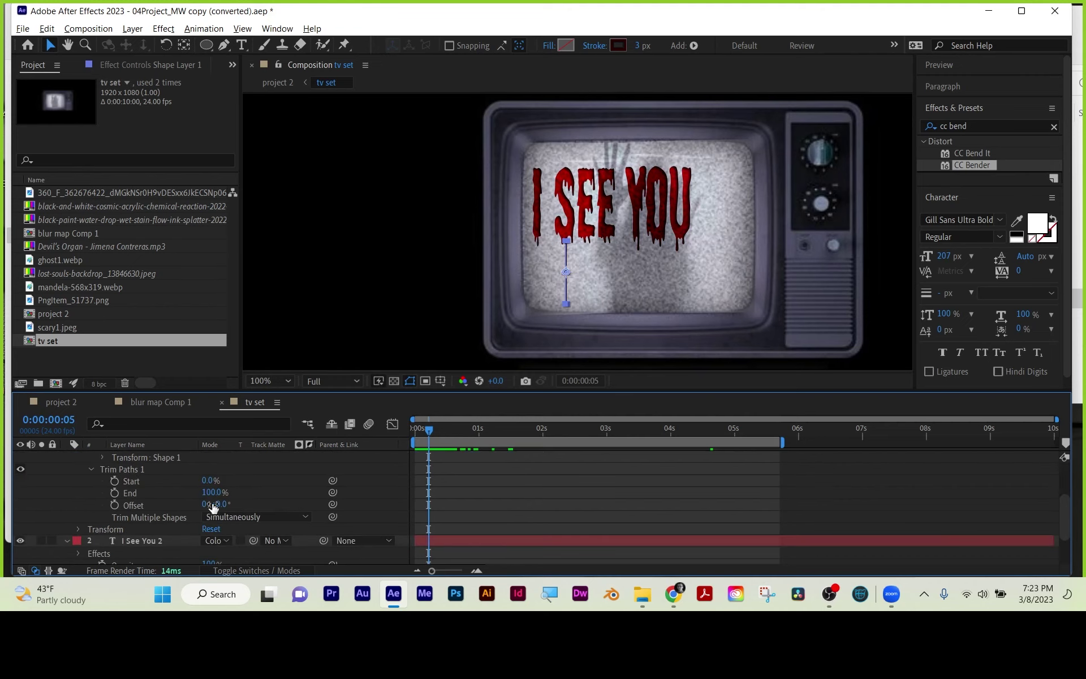
left_click(115, 494)
left_click_drag(215, 492, 116, 497)
- Set Trim Paths 1's End to 100% at 0:00:03:05 so the drip grows to full length
left_click_drag(425, 430, 621, 429)
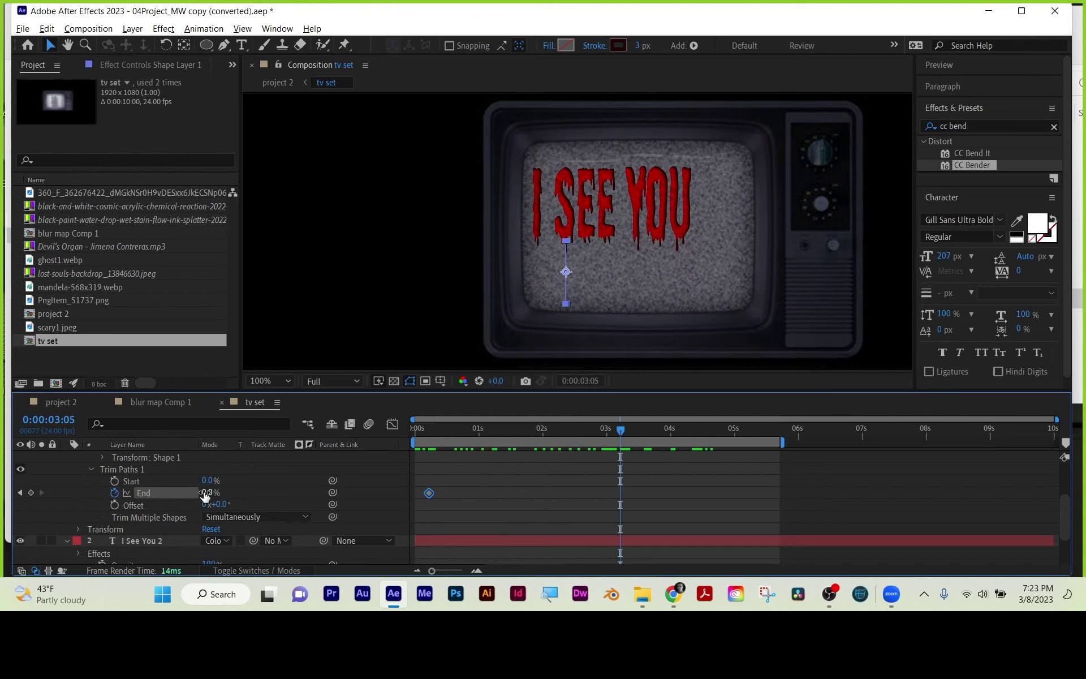
left_click_drag(204, 493, 323, 480)
left_click(454, 481)
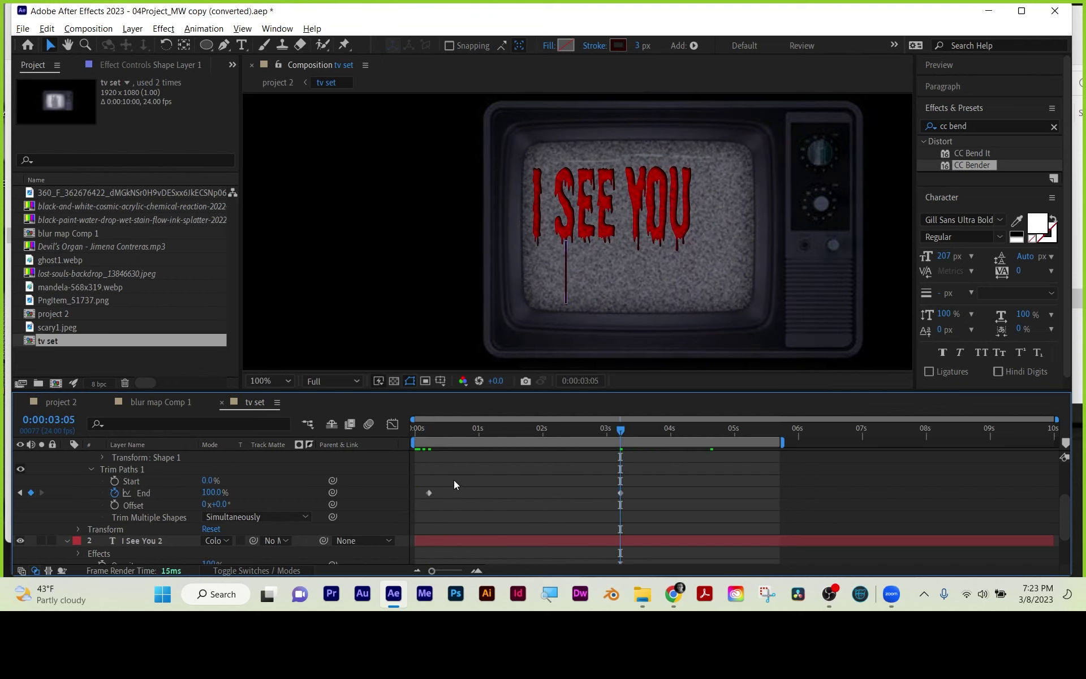
- Play and scrub the first two seconds of the project 2 composition to check the growing drip
left_click(62, 402)
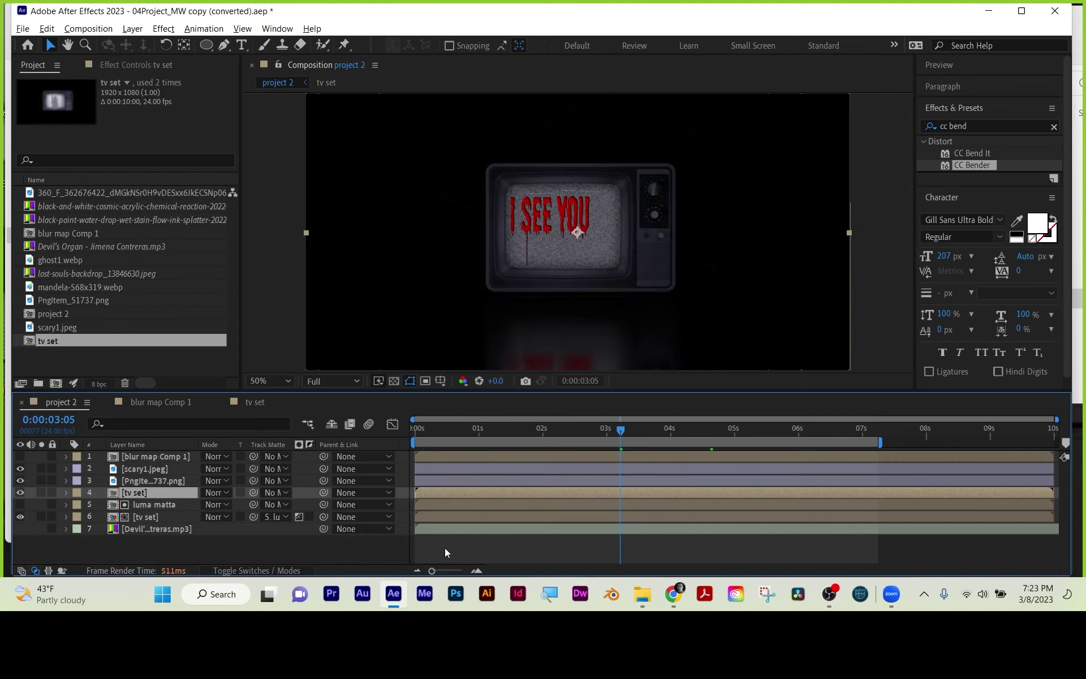
left_click_drag(479, 428, 371, 432)
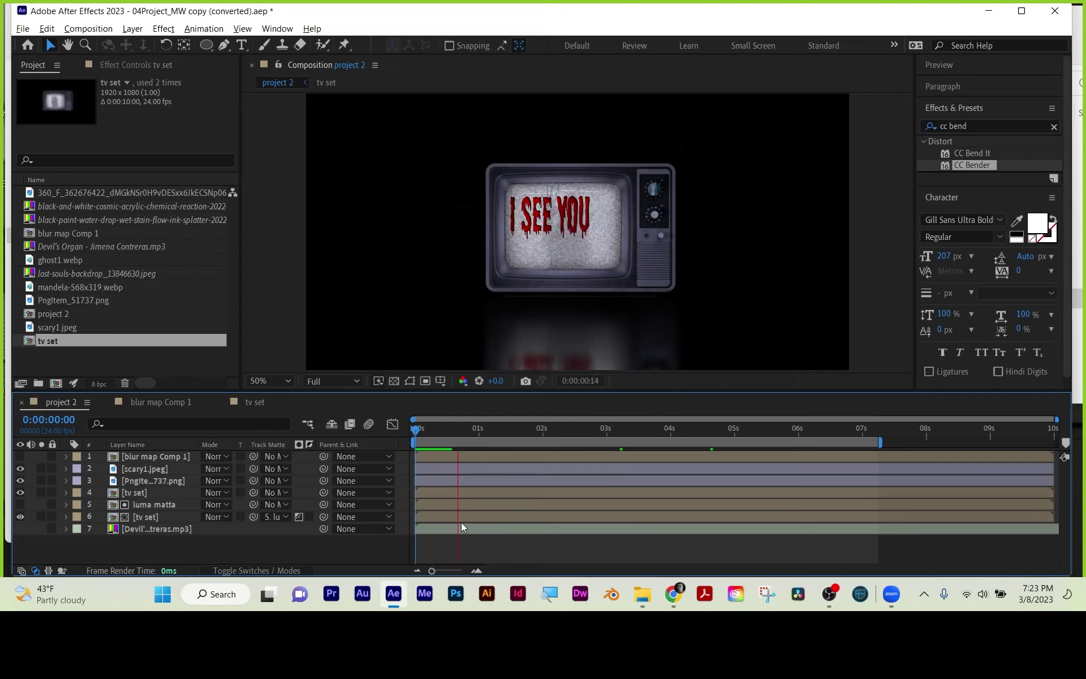
left_click(478, 429)
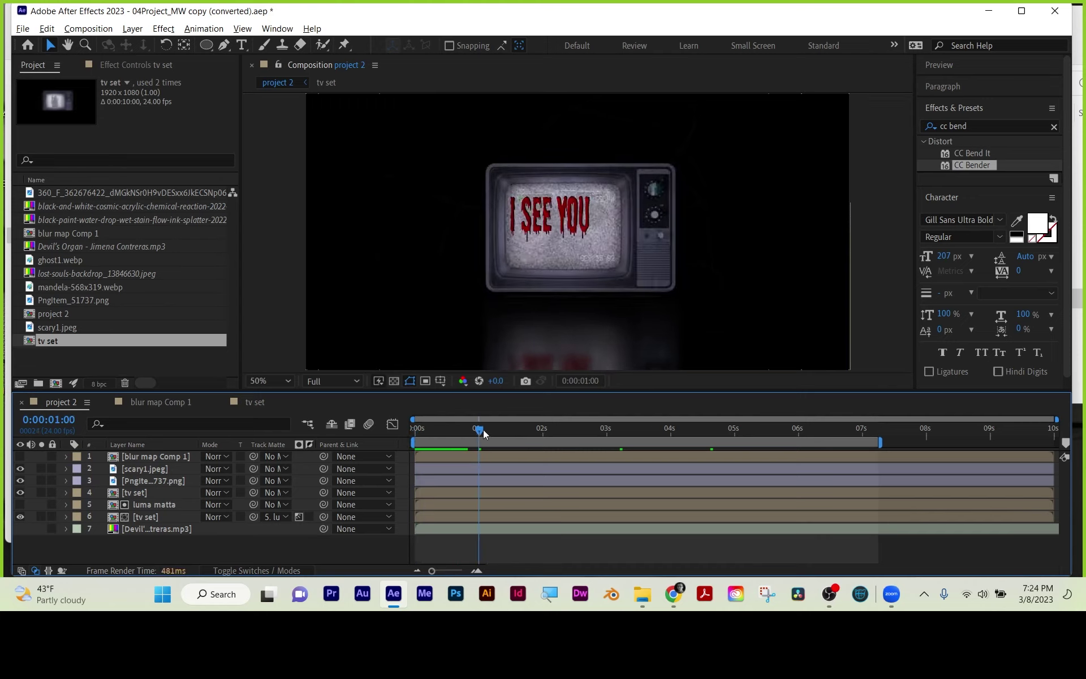
left_click_drag(479, 430, 545, 431)
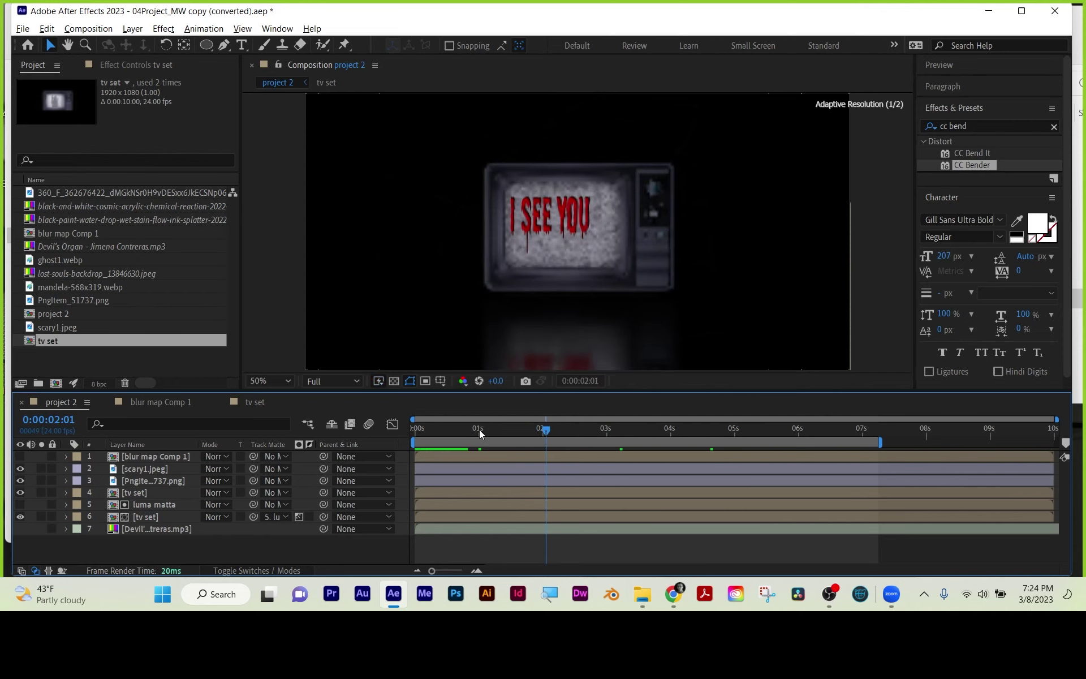
- Duplicate Shape Layer 1 in the tv set composition and shift the copy right until it hangs below the Y
left_click(255, 402)
left_click(63, 471)
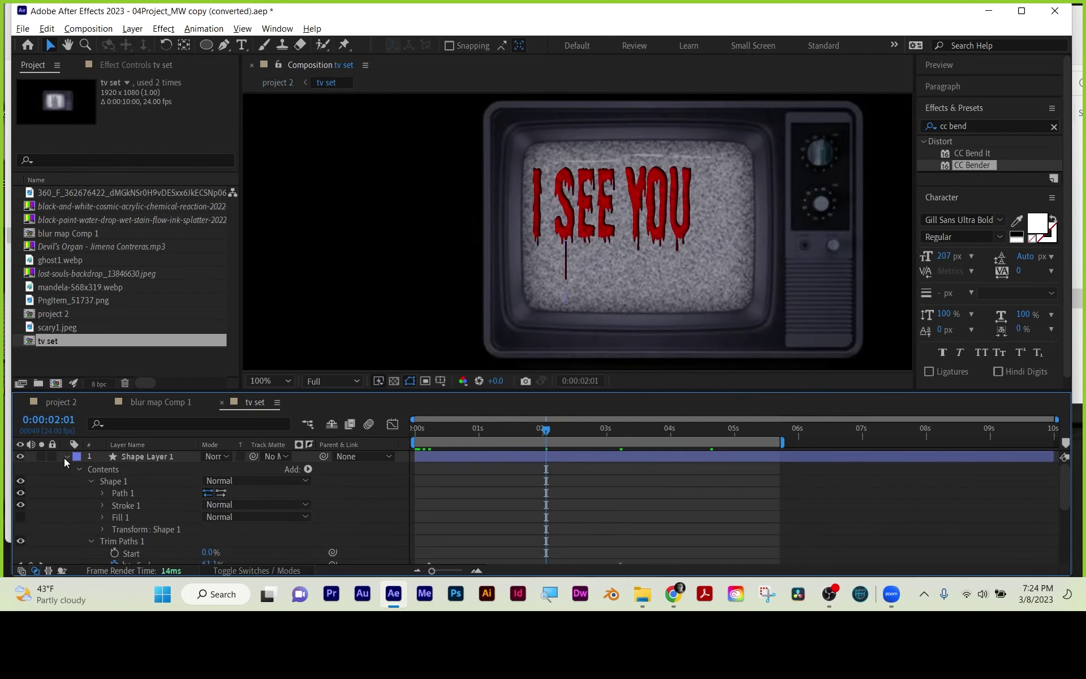
left_click(66, 456)
left_click(153, 457)
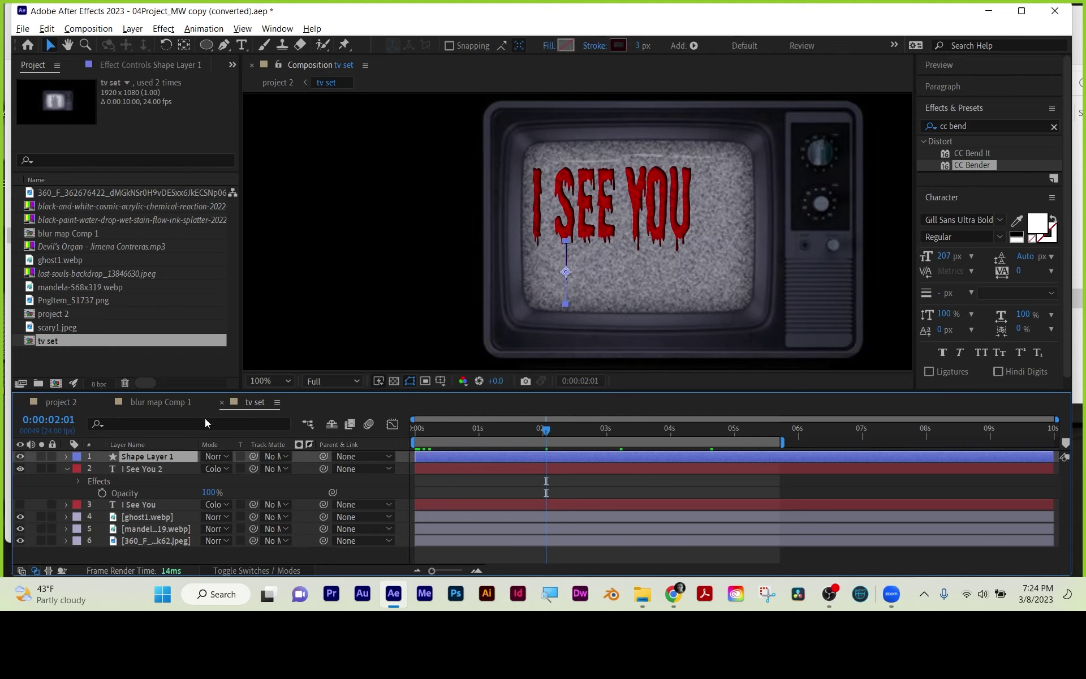
key("ctrl+d")
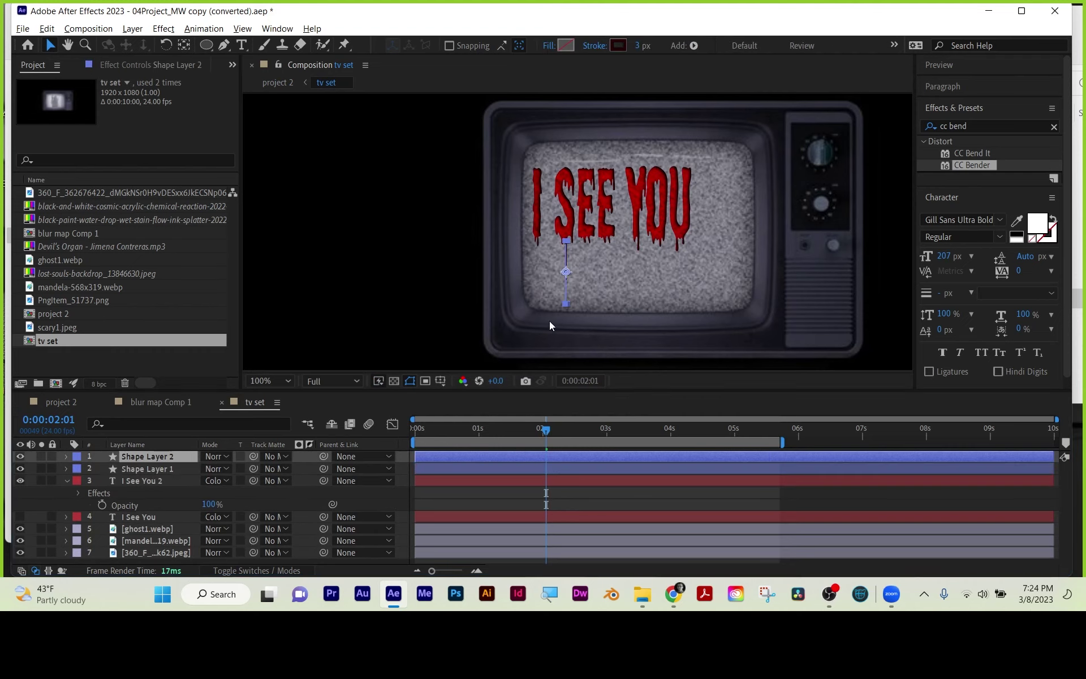
key("shift+Right")
key("shift+Right")
key("shift+Right")
key("shift+Right")
key("shift+Right")
key("shift+Right")
key("shift+Right")
key("shift+Right")
key("shift+Right")
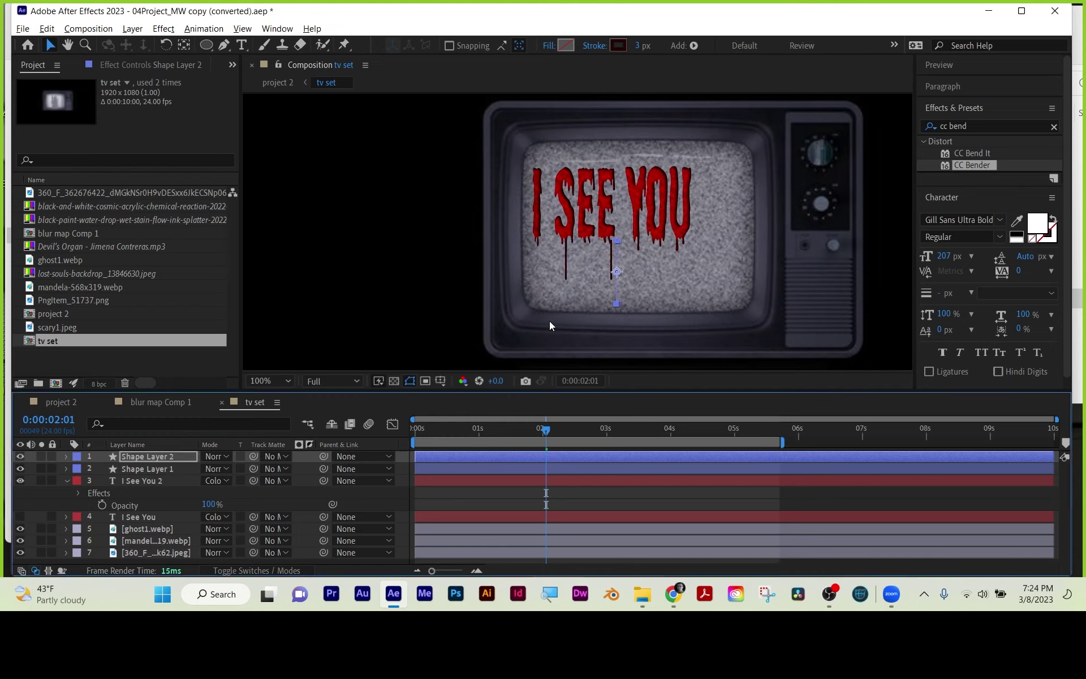
key("shift+Right")
key("shift+Right")
key("shift+Right")
key("shift+Right")
- Duplicate the drip below the Y and shift the new copy right until it hangs below the U
key("ctrl+d")
key("shift+Right")
key("shift+Right")
key("shift+Right")
key("shift+Right")
key("shift+Right")
key("shift+Right")
key("shift+Right")
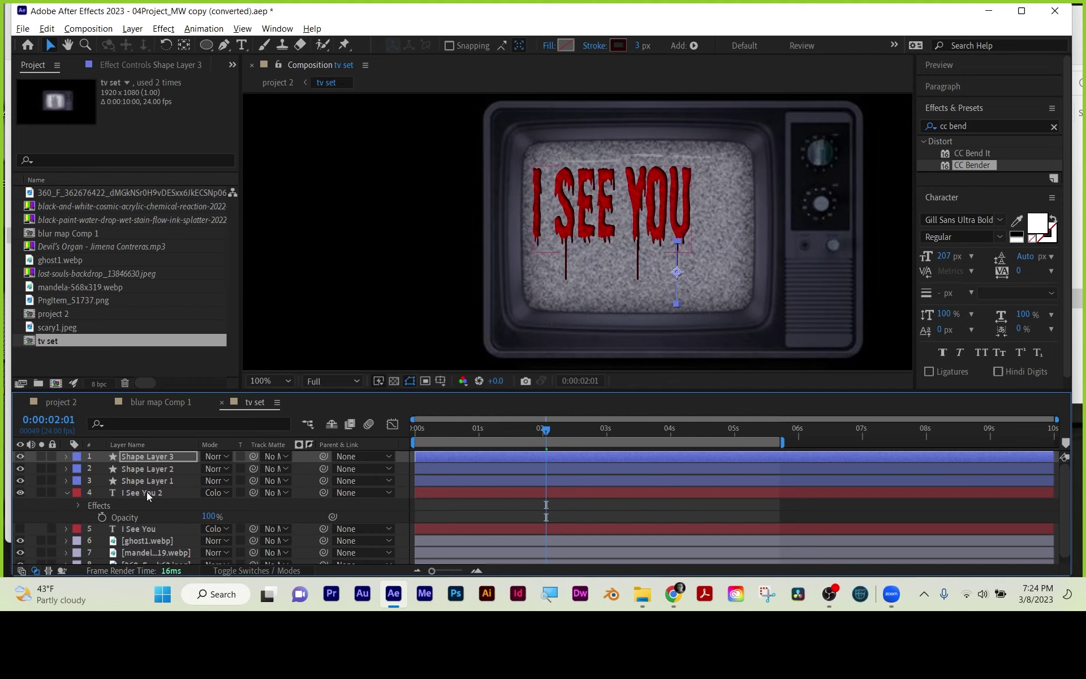
- Reveal the keyframes of all three drip layers and move Shape Layer 3's last End keyframe to about 4.9 s
left_click(164, 478, "shift")
key("u")
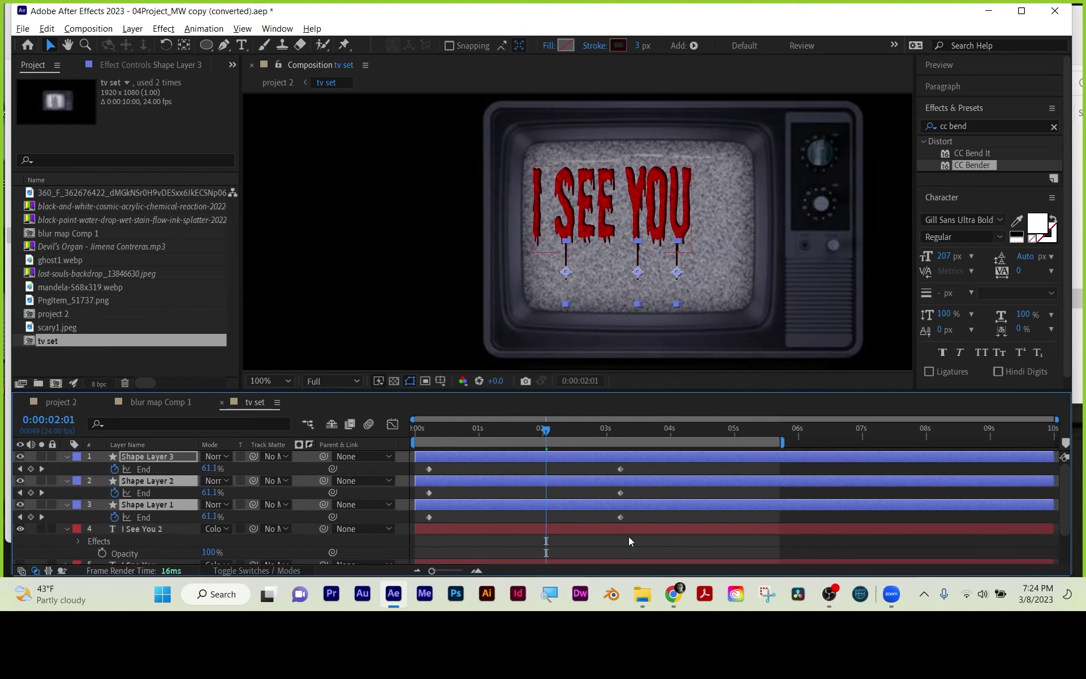
left_click(666, 517)
left_click_drag(620, 469, 723, 469)
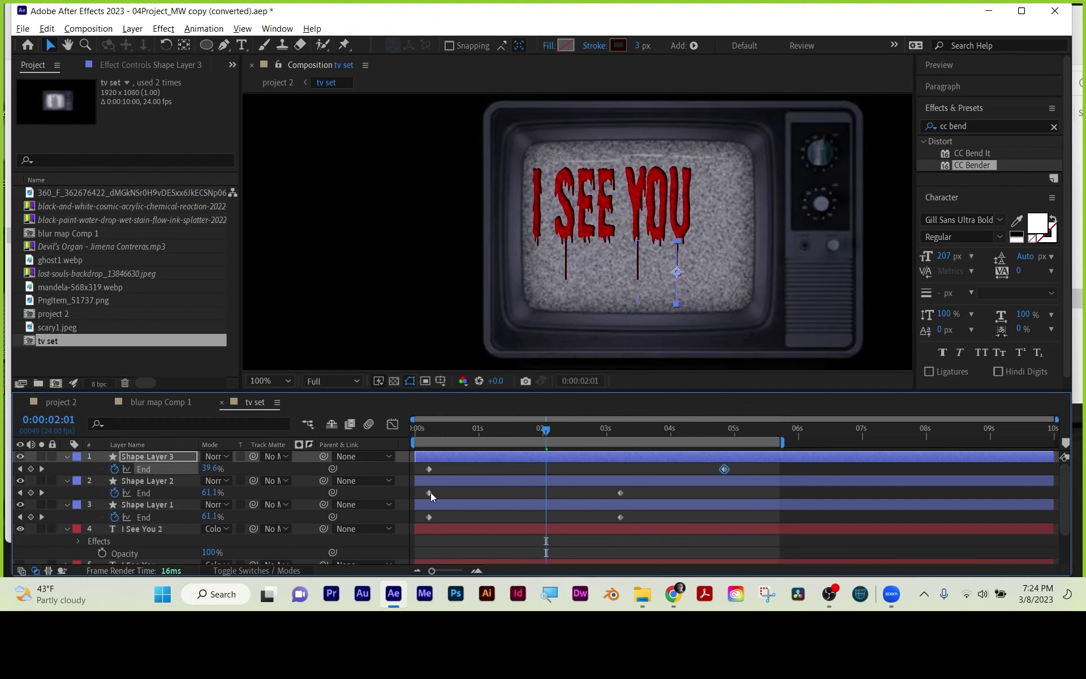
- Delay Shape Layer 2's End keyframes to about 1 s and 4.1 s, and Shape Layer 1's first End keyframe to about 0.8 s
left_click_drag(429, 493, 481, 492)
left_click_drag(620, 493, 679, 492)
left_click(429, 515)
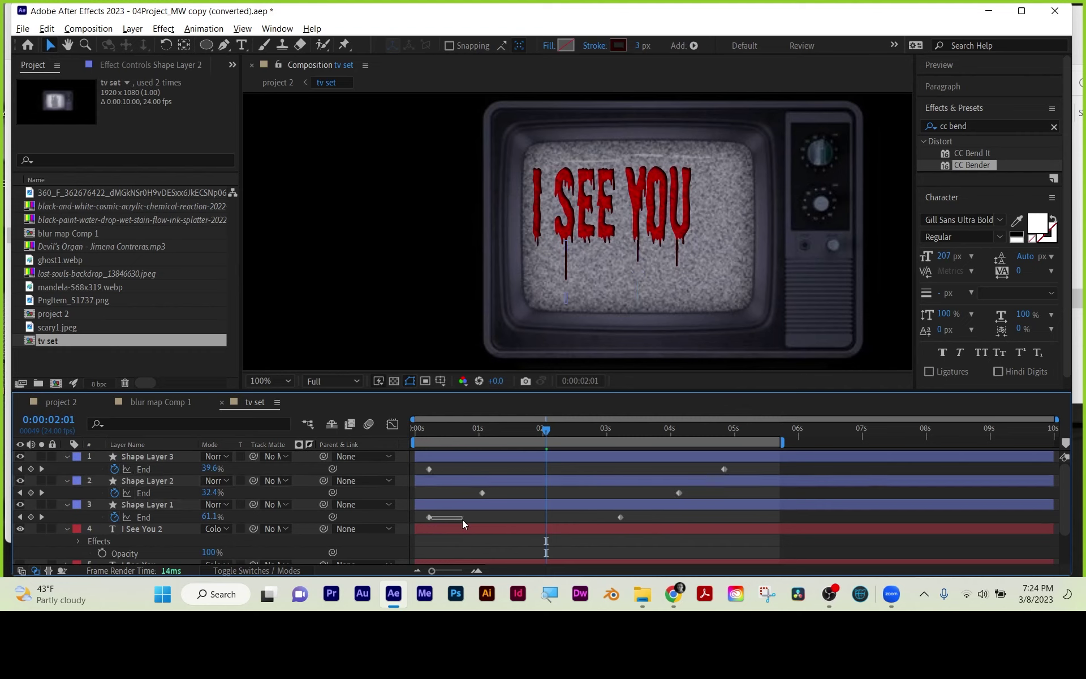
left_click_drag(429, 516, 460, 517)
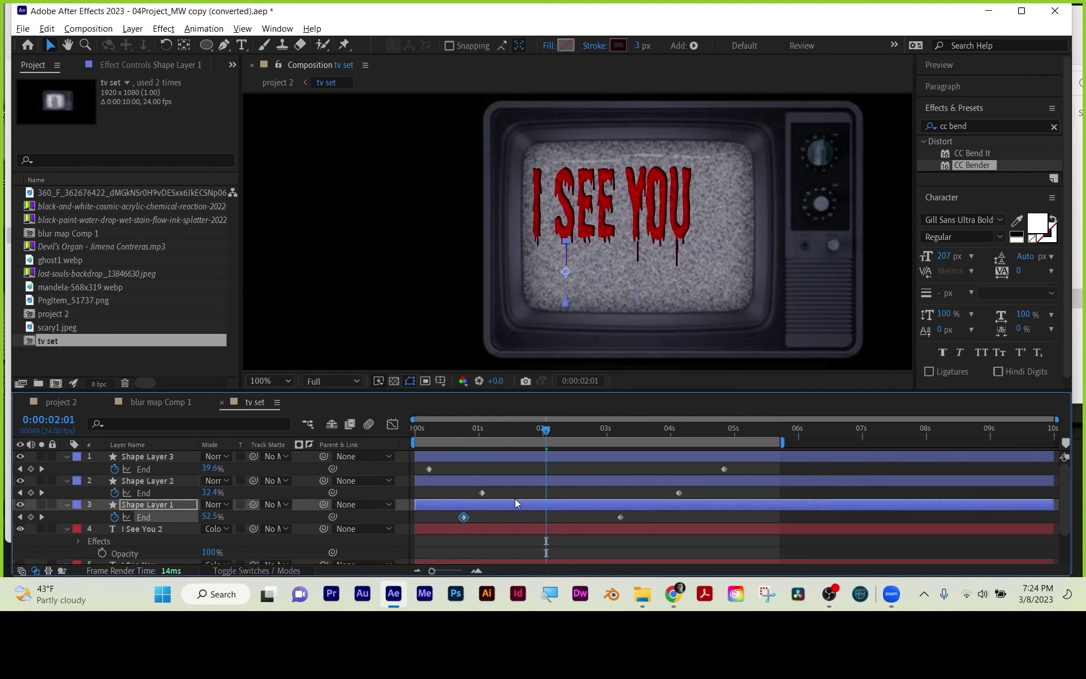
left_click(503, 552)
key("u")
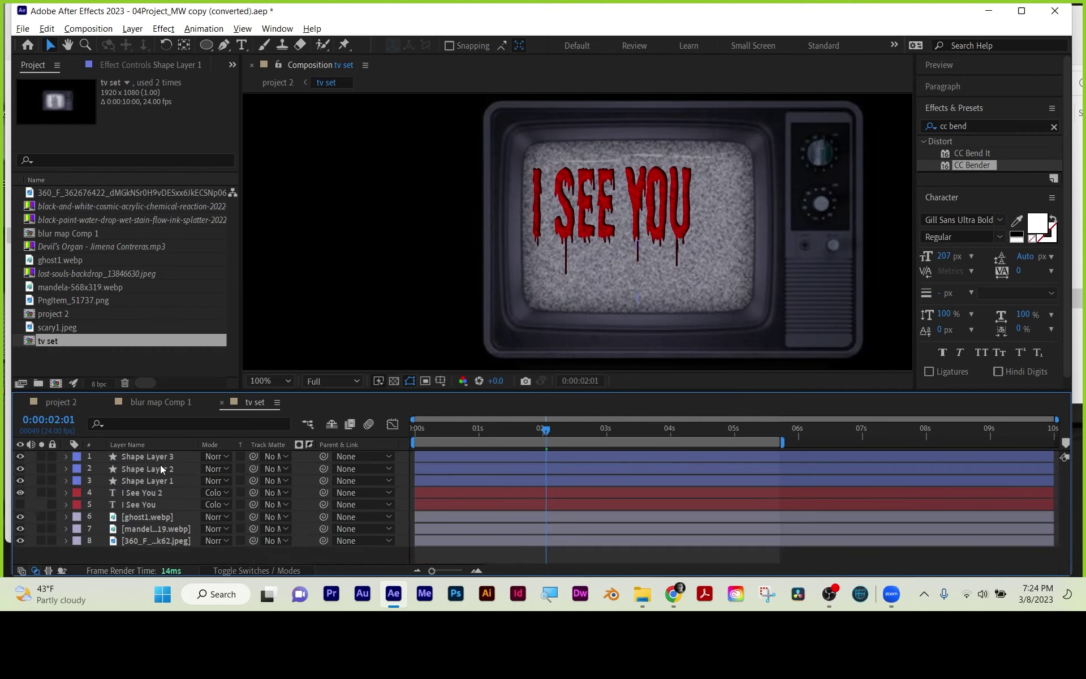
- Pre-compose Shape Layers 1 to 3 with the I See You 2 text as "I see you new", moving all attributes into it
left_click(158, 456)
left_click(149, 493, "shift")
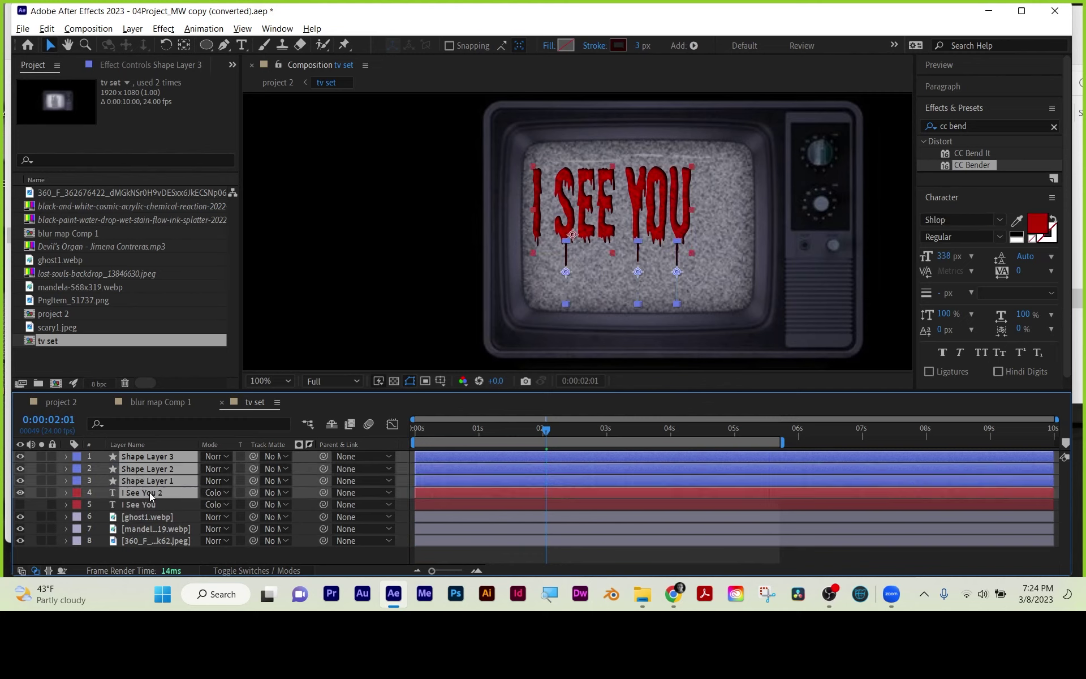
right_click(149, 492)
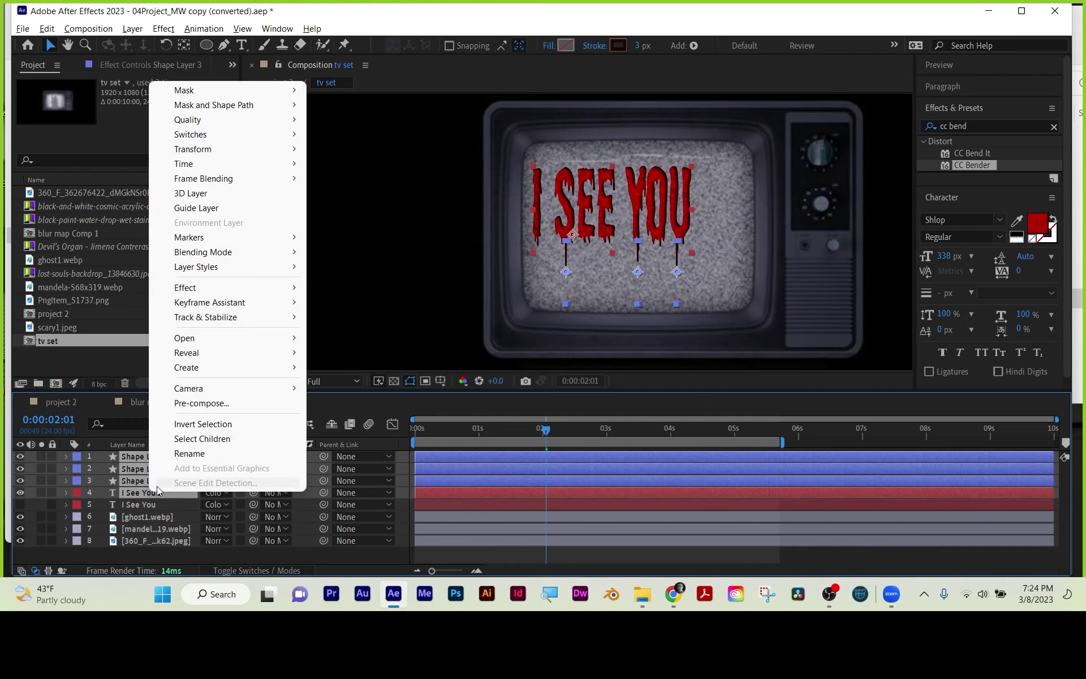
left_click(211, 403)
type("I s")
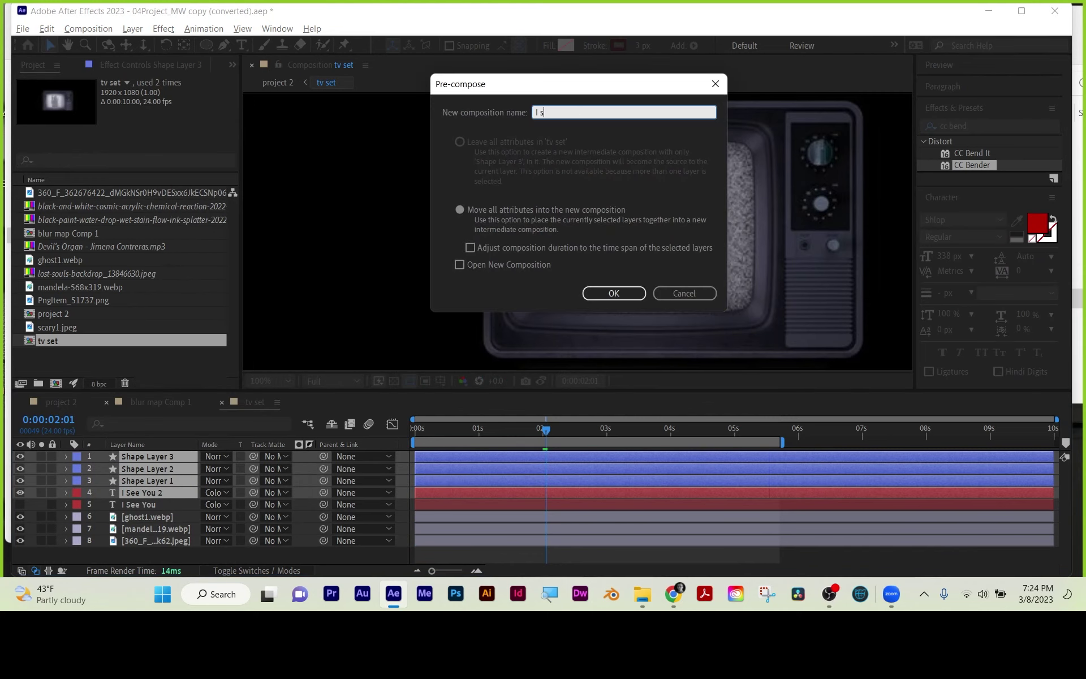
type("ee you new")
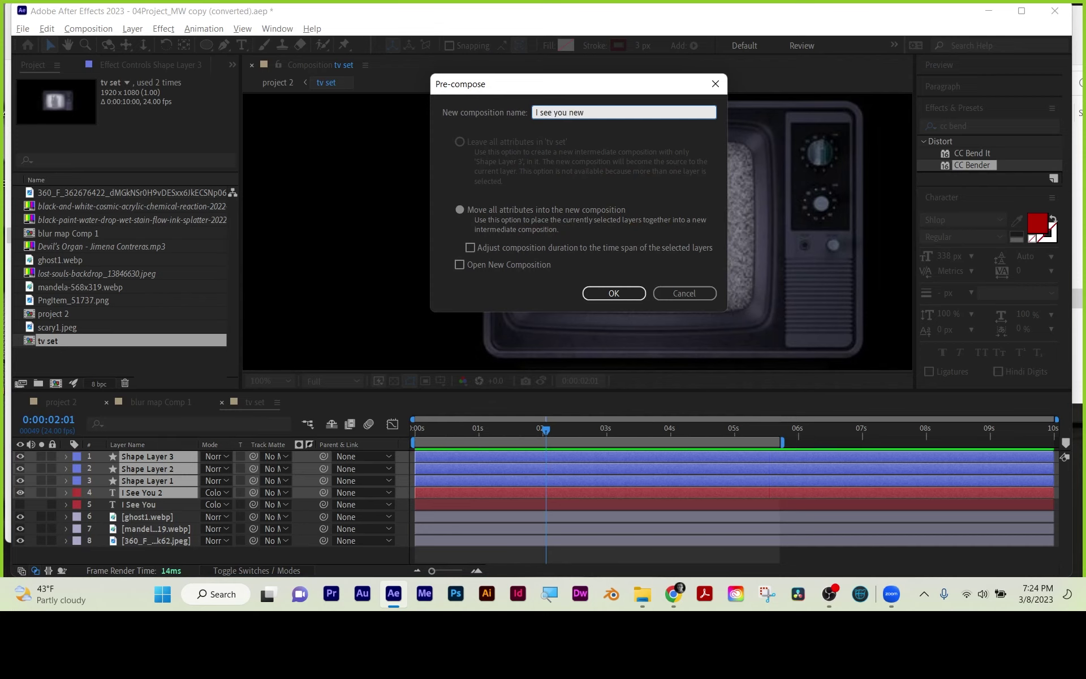
left_click(463, 209)
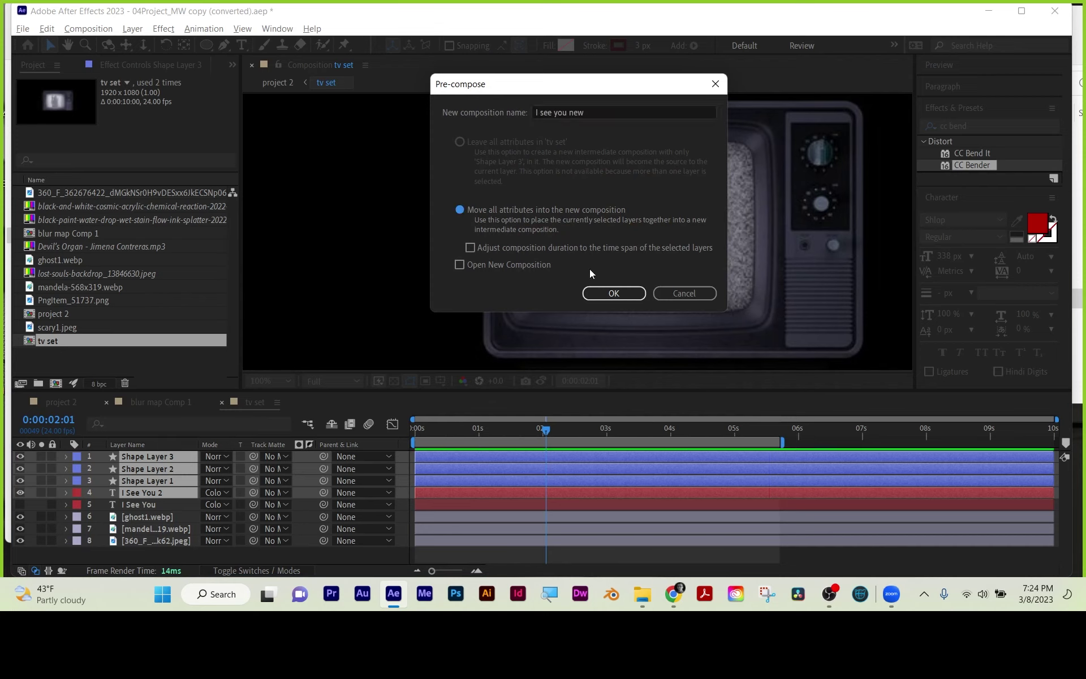
left_click(602, 296)
- Add the expression wiggle(9,900) to the Opacity of the I see you new layer
key("t")
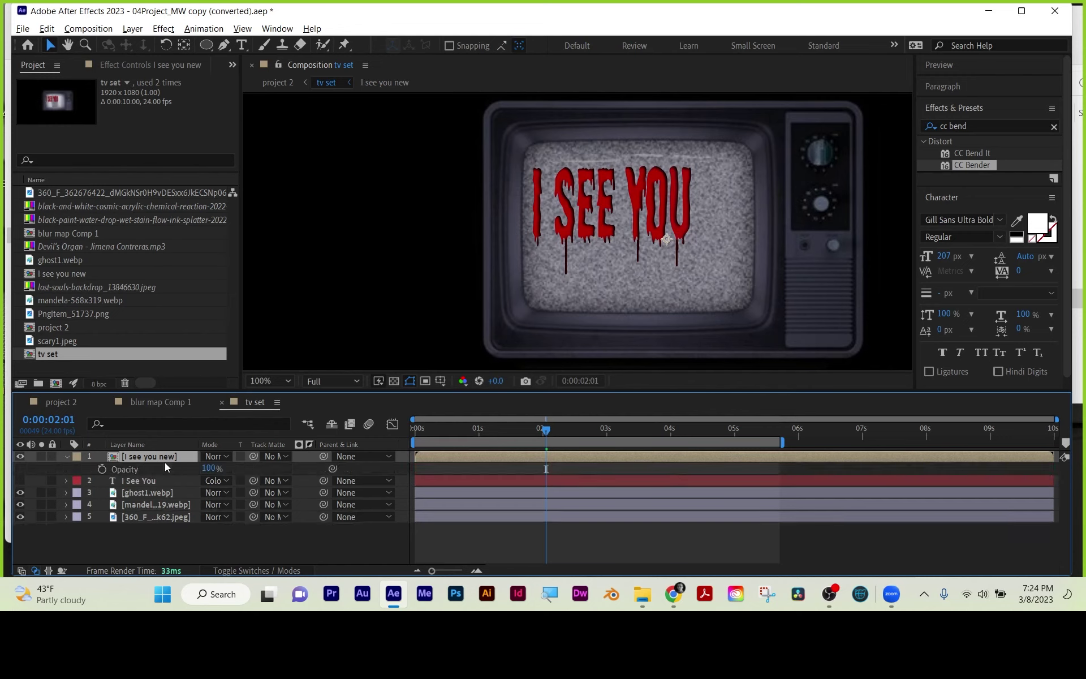
left_click(102, 469, "alt")
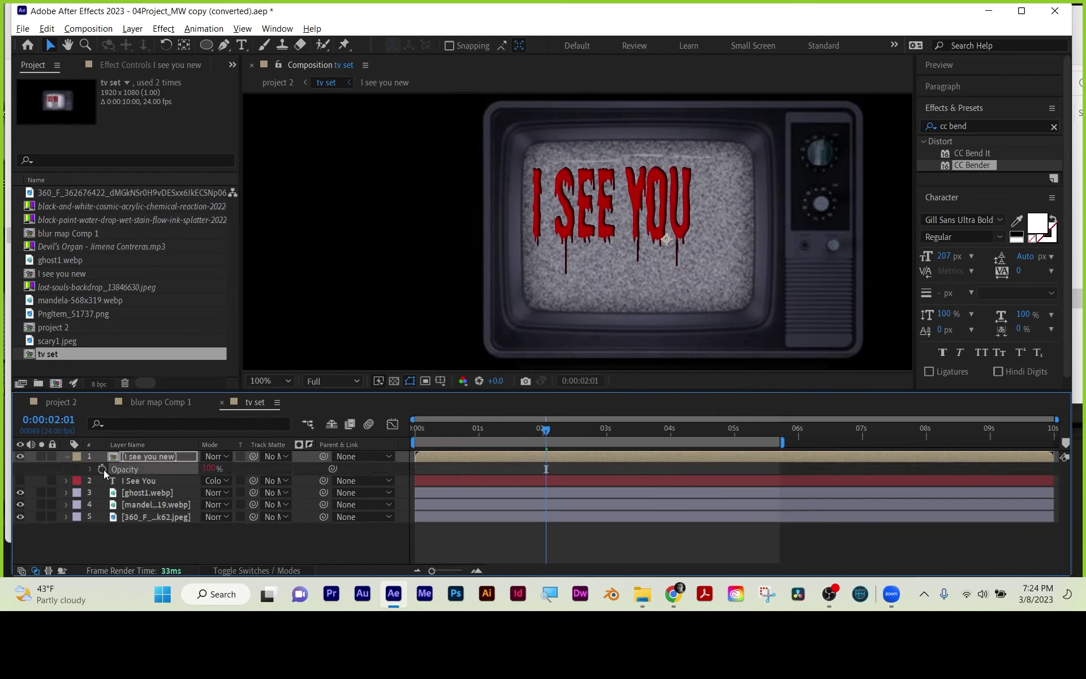
type("wiggle(9,900)")
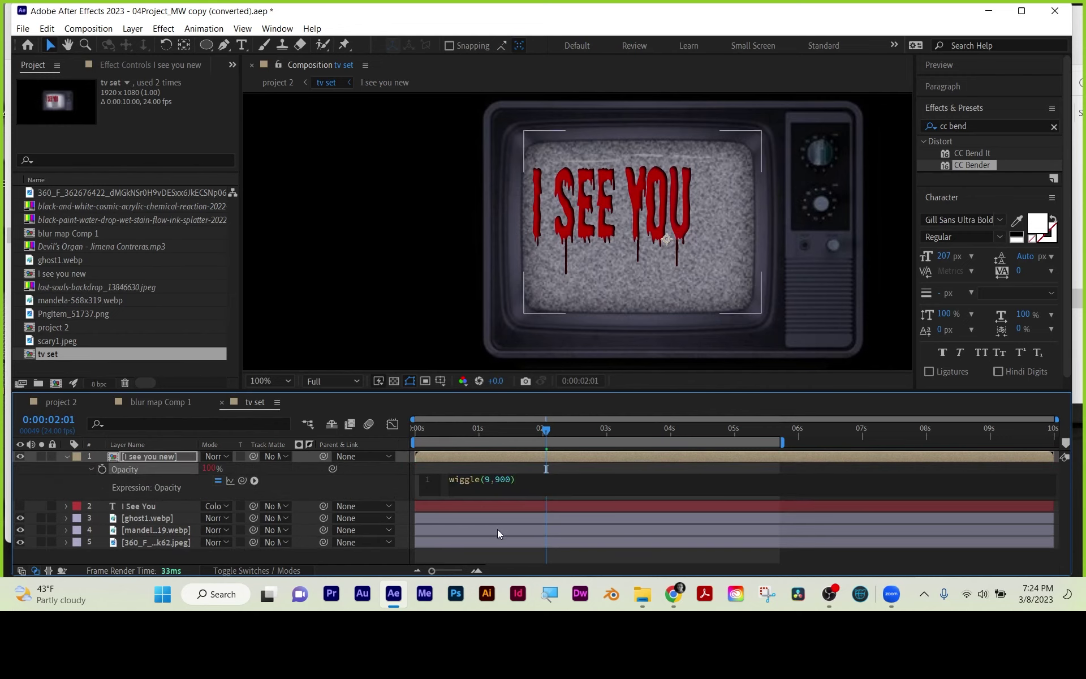
left_click(528, 466)
- Play the tv set composition twice from the start to check the flickering text and blood drips
left_click_drag(453, 429, 390, 432)
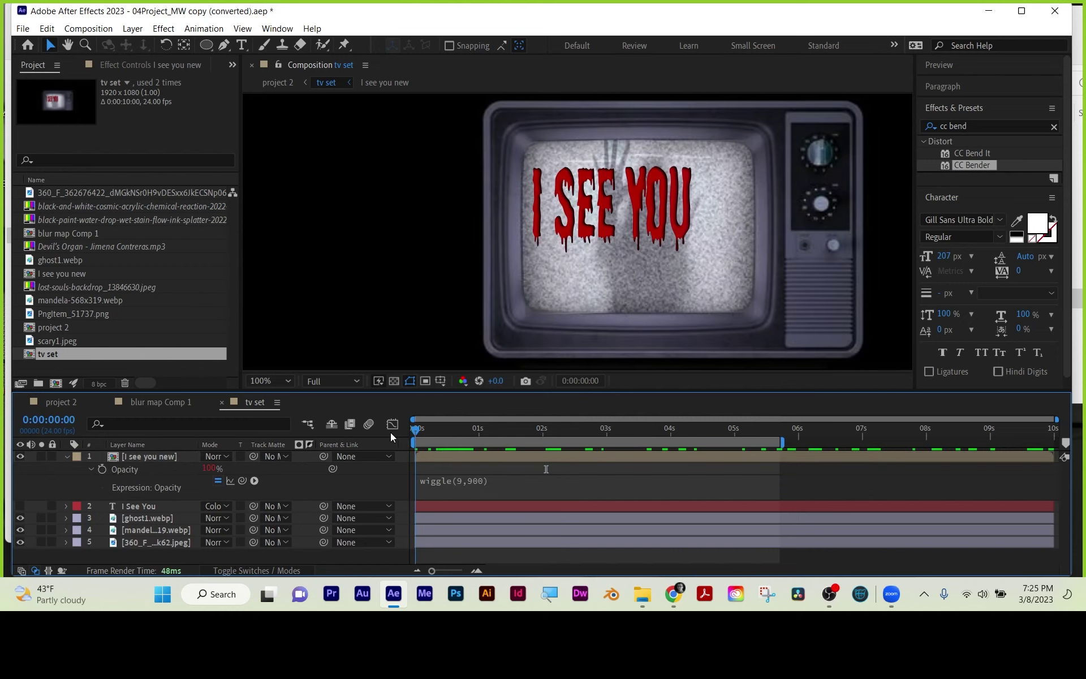
key("space")
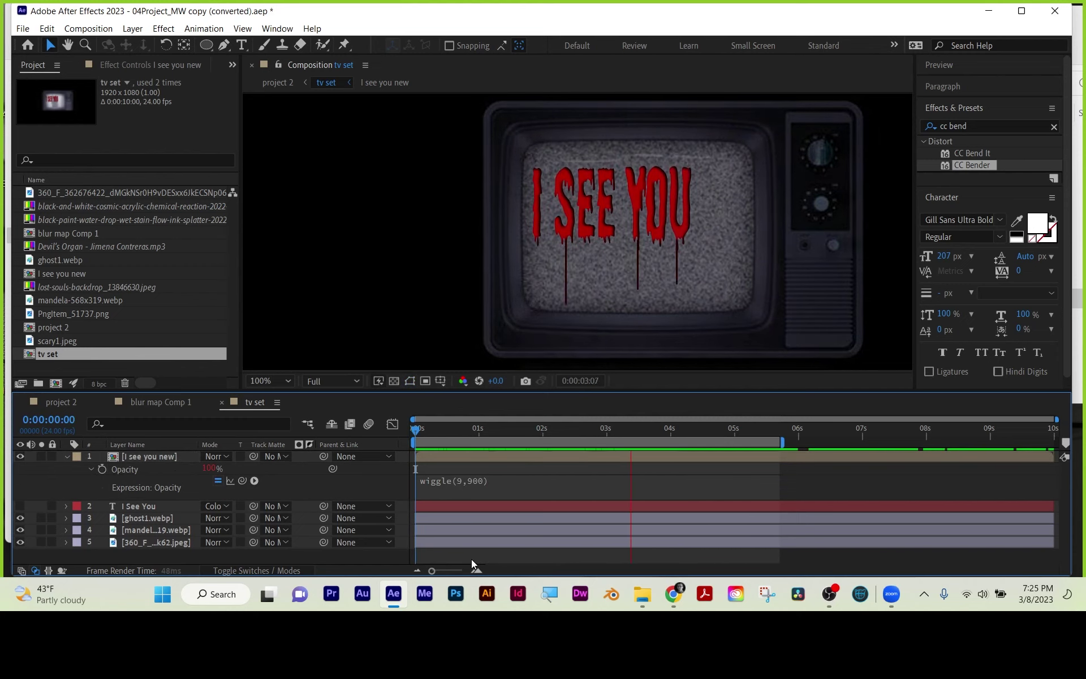
key("space")
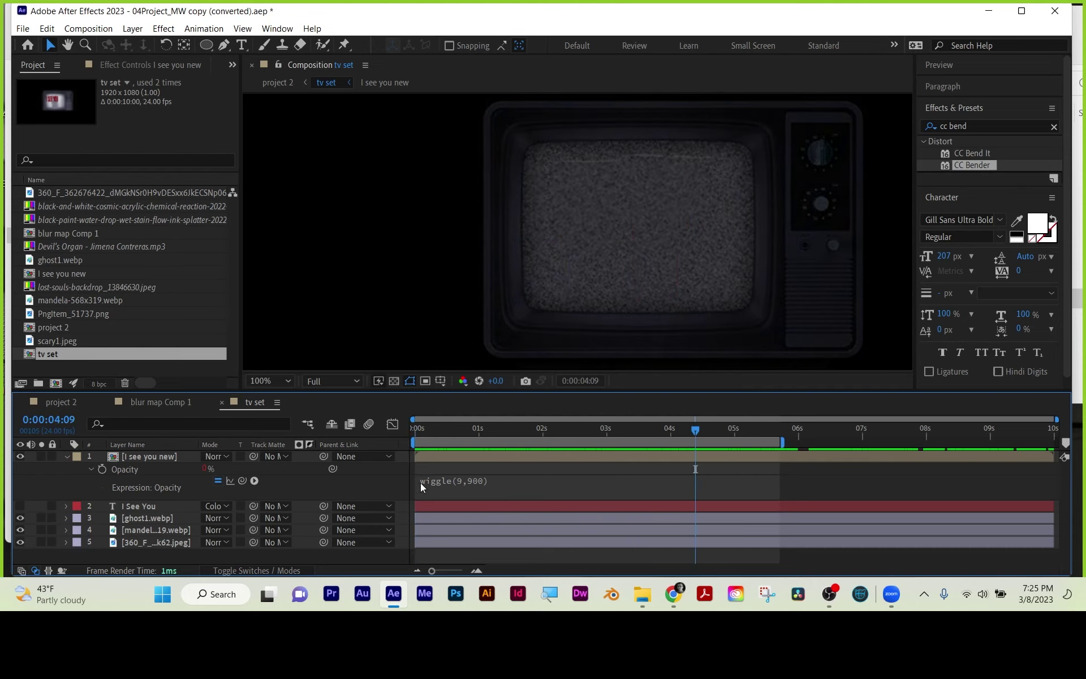
left_click(413, 433)
key("space")
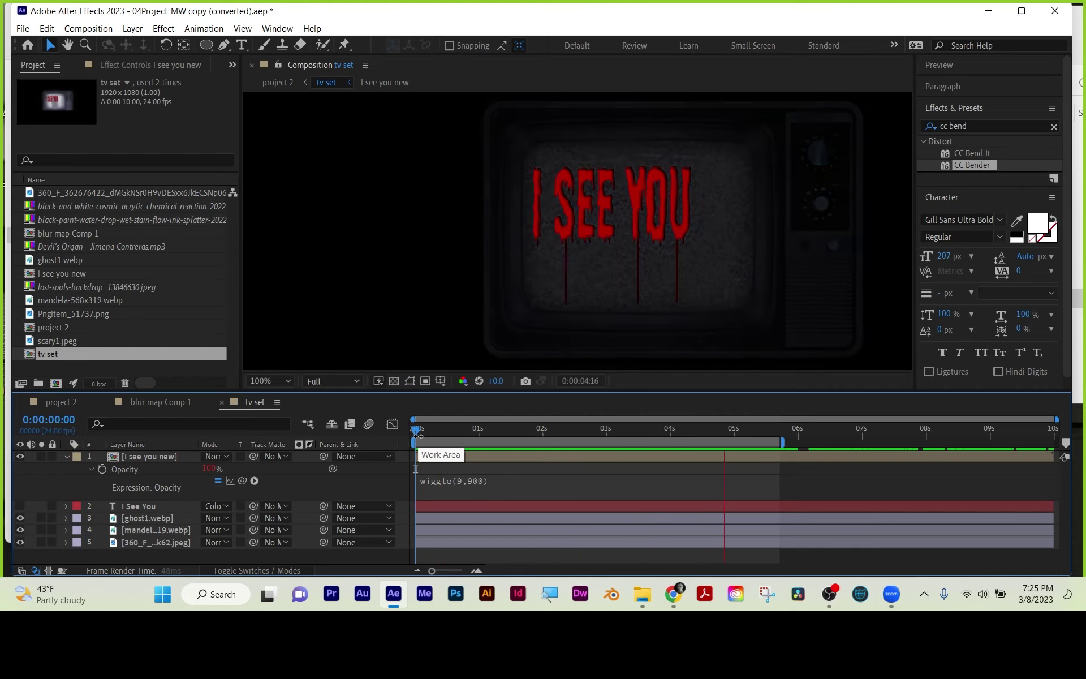
key("space")
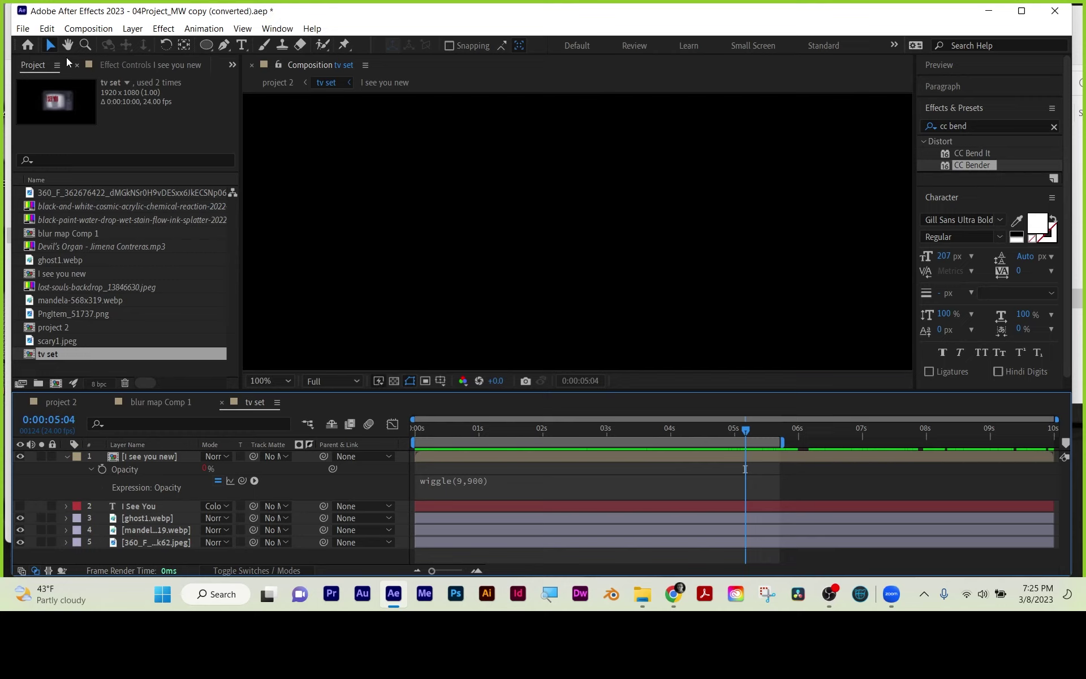
- Save the project under the new file name 04Project_MW_03082023 in the same folder
left_click(22, 28)
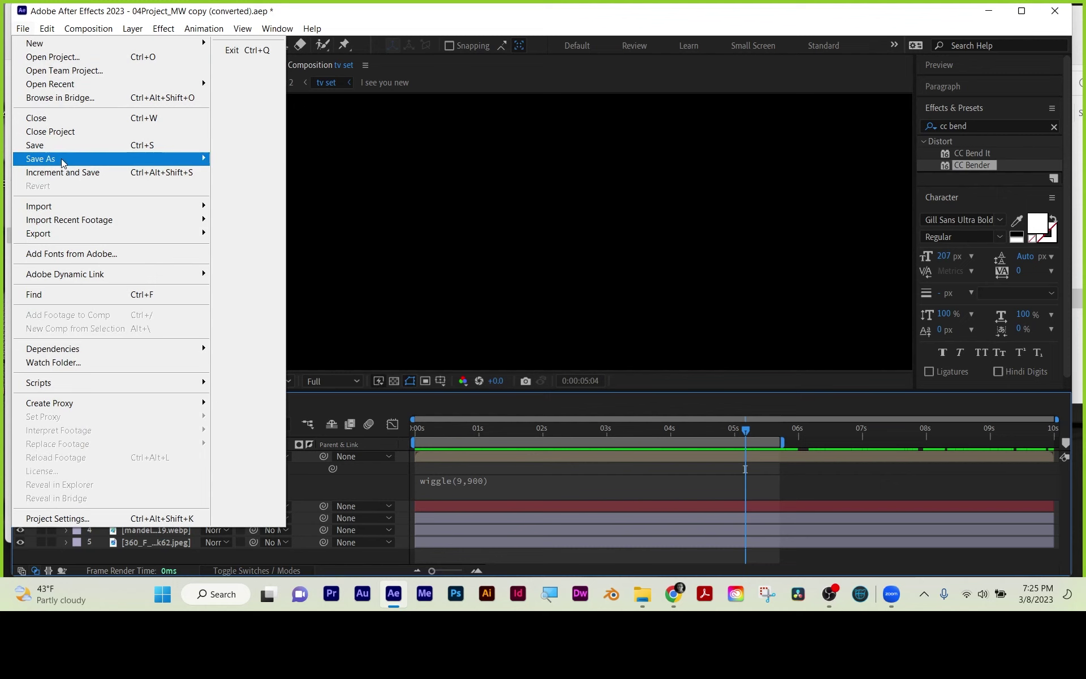
mouse_move(62, 160)
left_click(257, 160)
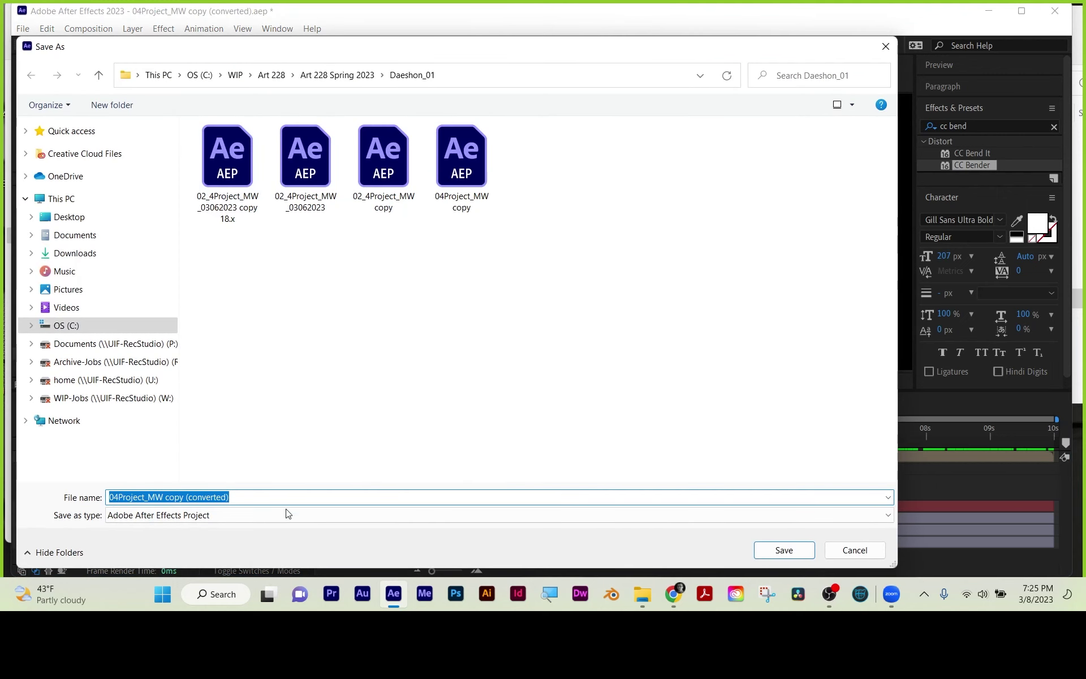
left_click(186, 498)
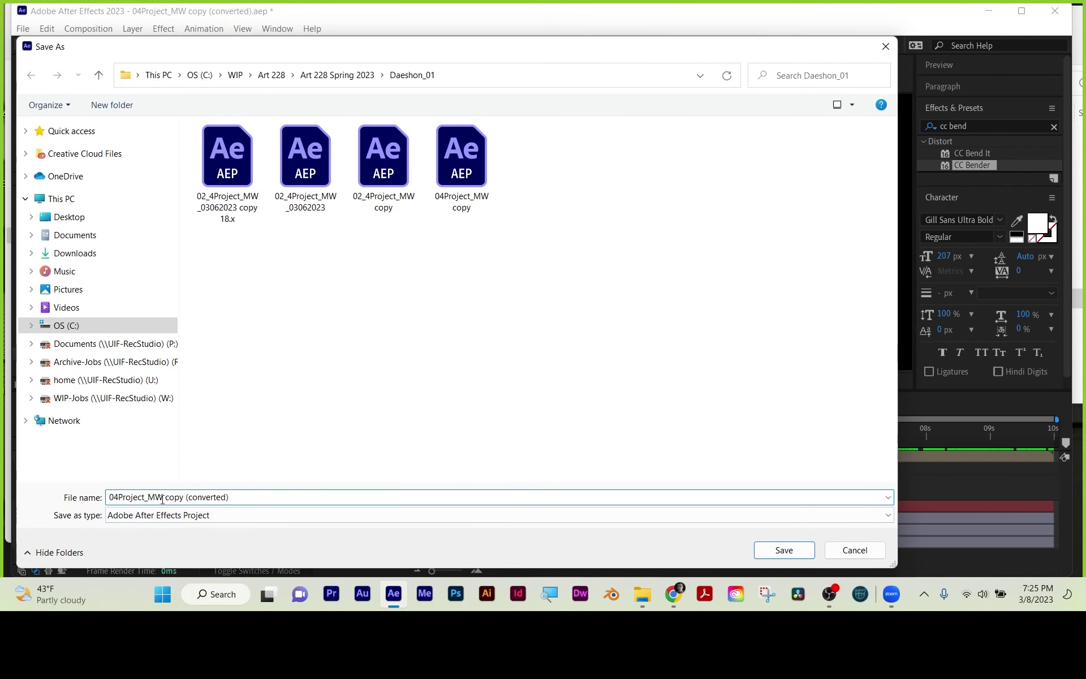
left_click_drag(163, 497, 407, 497)
type("_03082023")
left_click(789, 552)
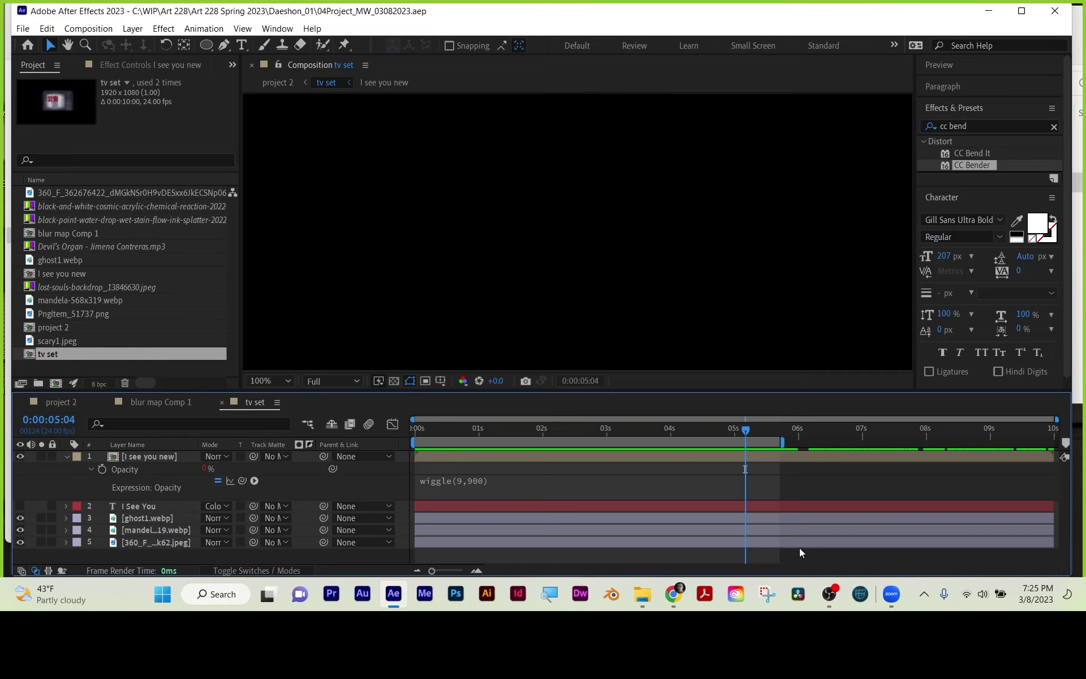
- Close the saved project and minimize the After Effects window
left_click(24, 29)
left_click(32, 131)
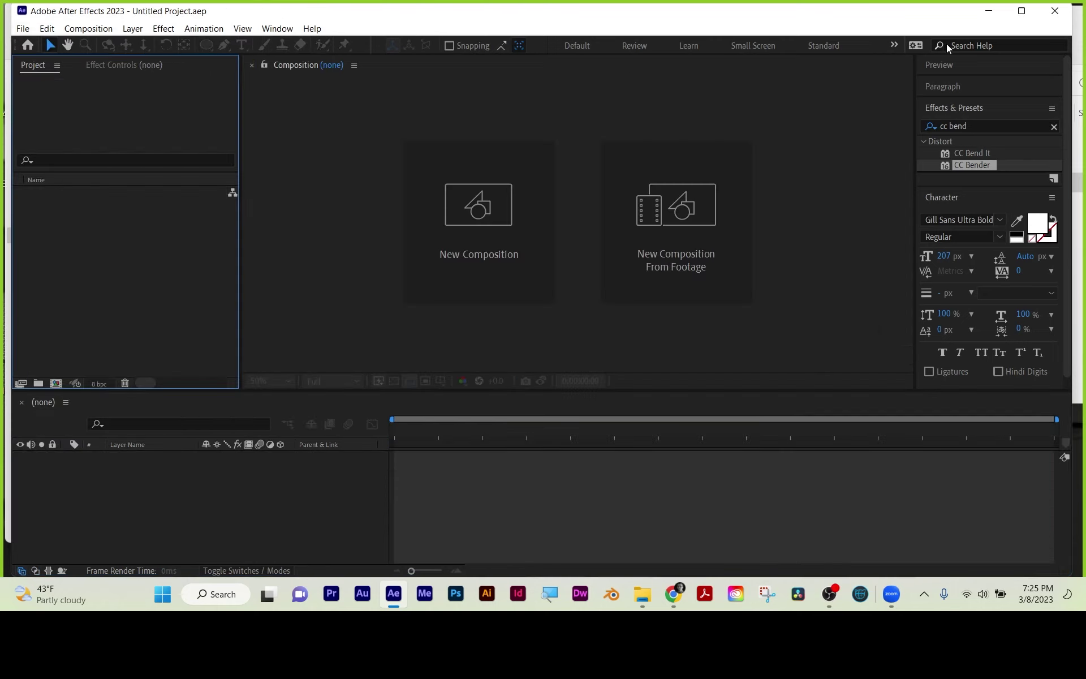
left_click(989, 11)
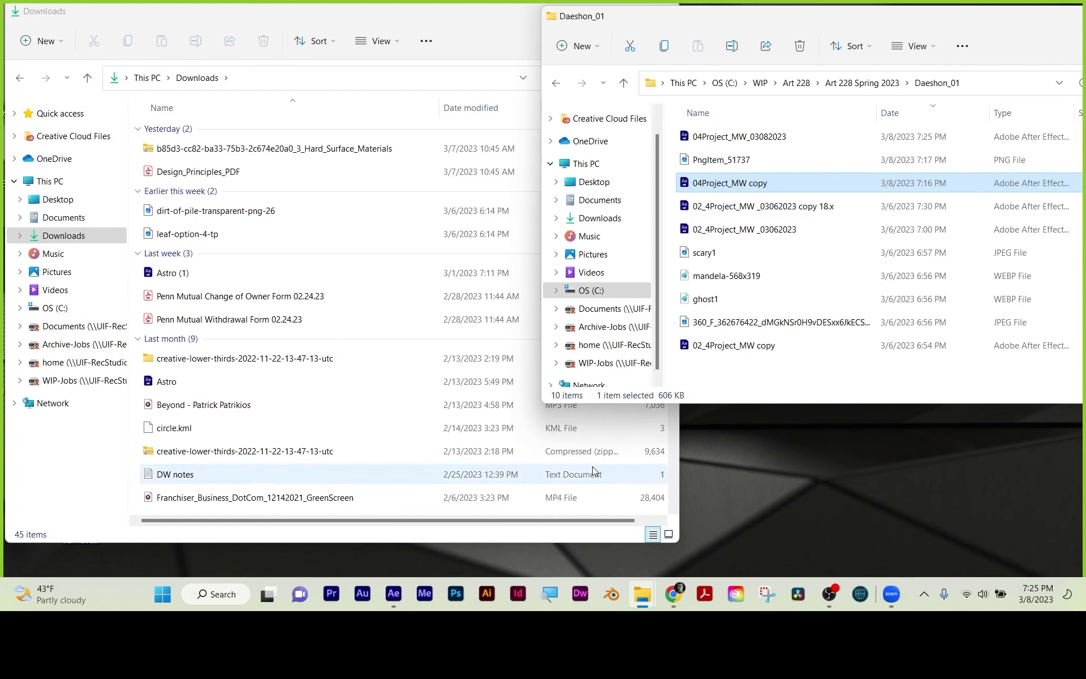
- Switch to Chrome, go to YouTube and open the Audio library in YouTube Studio
left_click(681, 594)
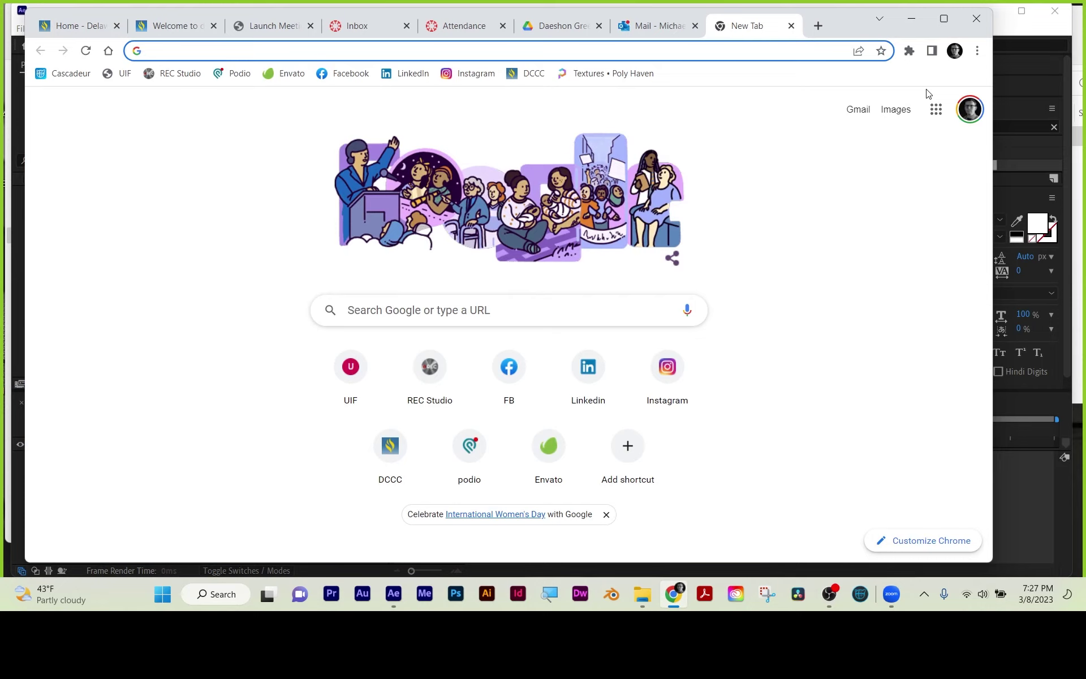
left_click(936, 109)
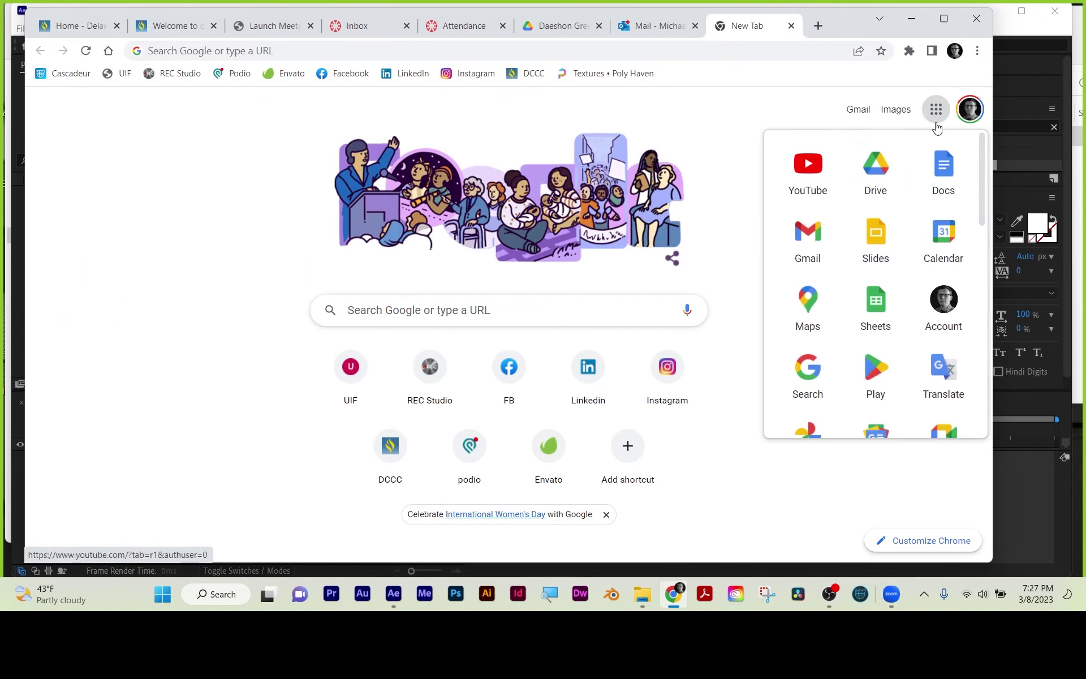
left_click(808, 169)
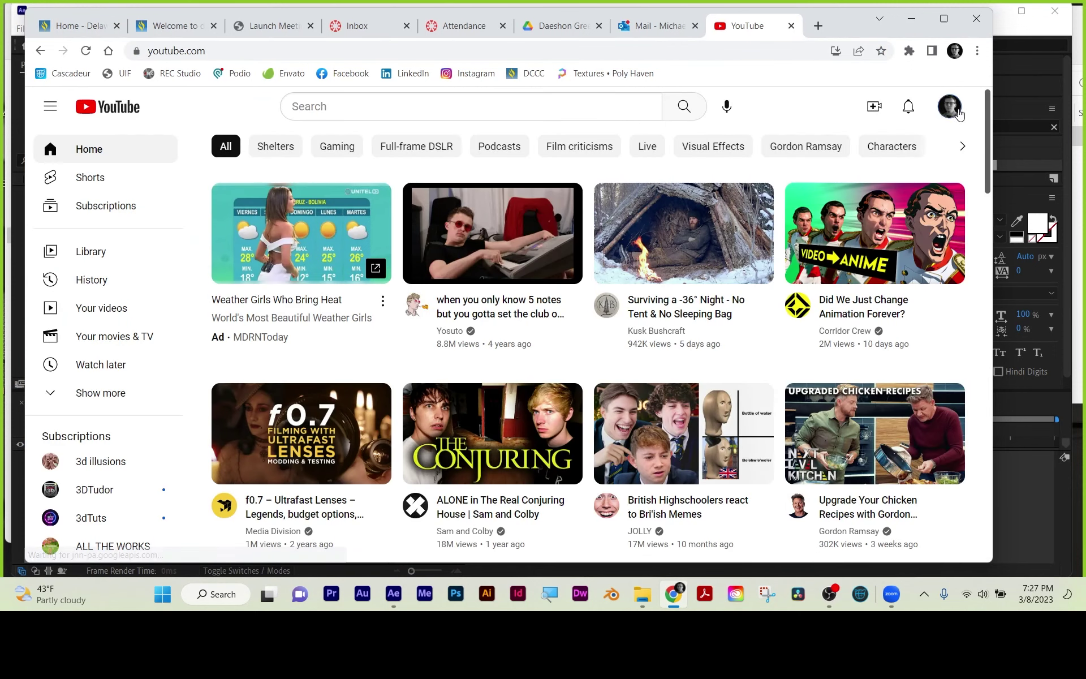
left_click(956, 112)
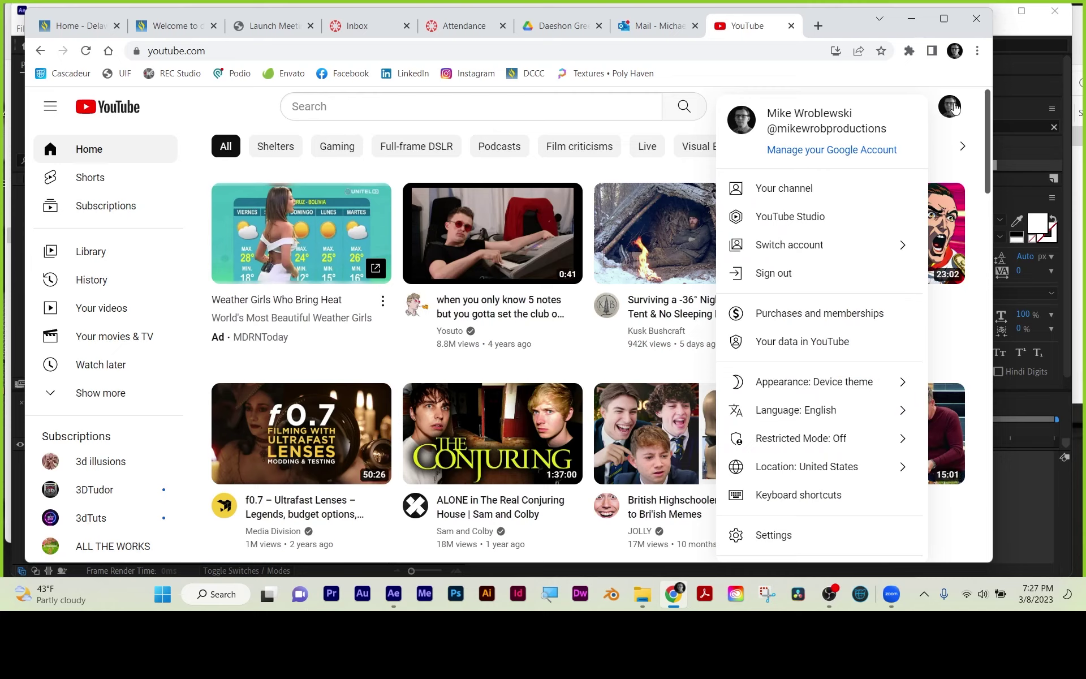
left_click(795, 218)
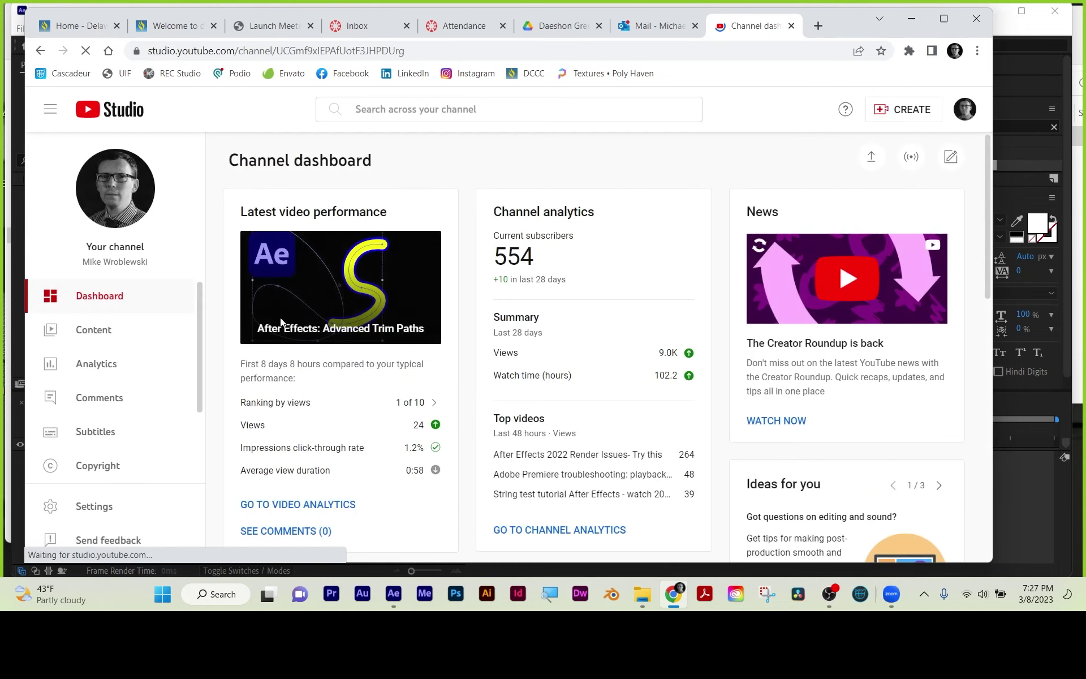
scroll(151, 362, "down", 2)
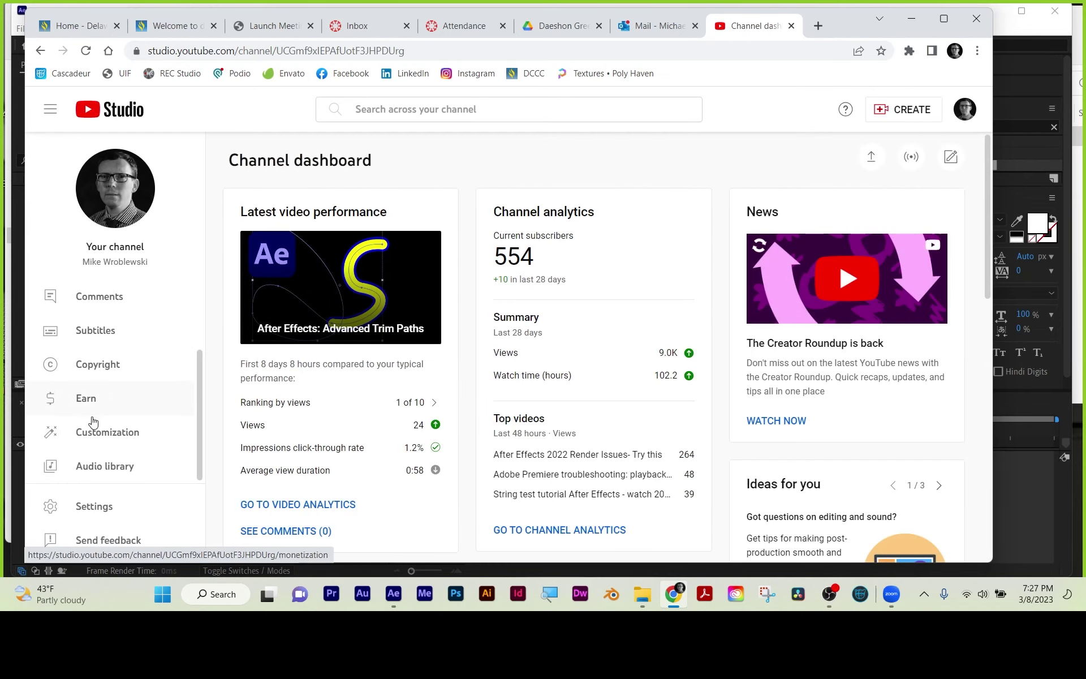
left_click(91, 462)
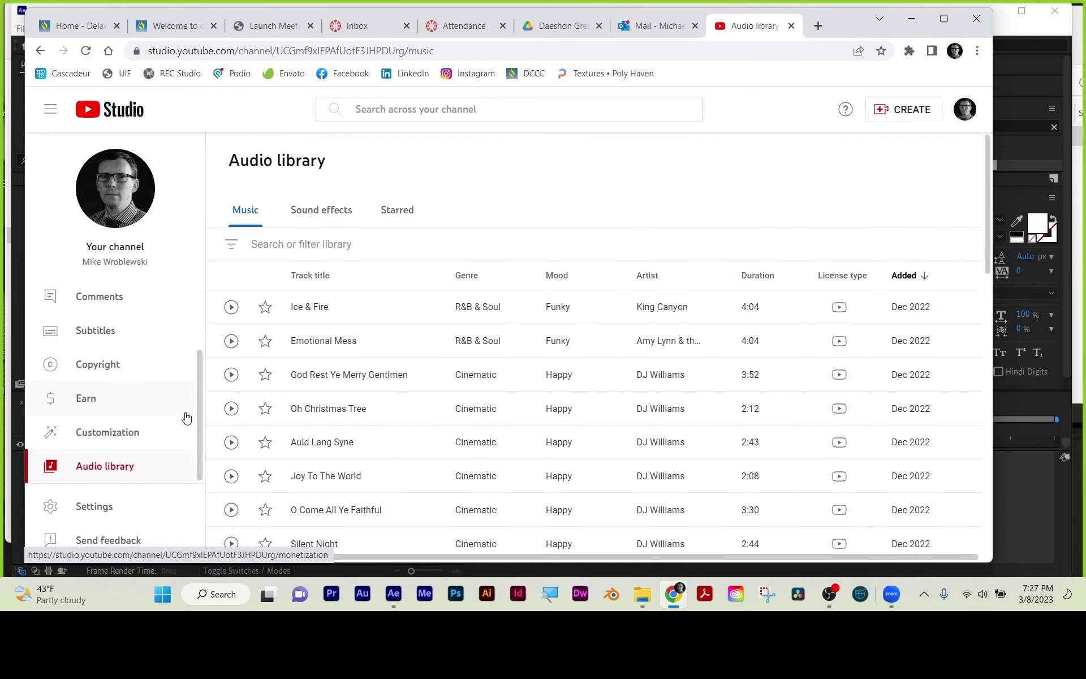
- Filter the music tracks by Attribution not required and by the genre Country & Folk
left_click(231, 245)
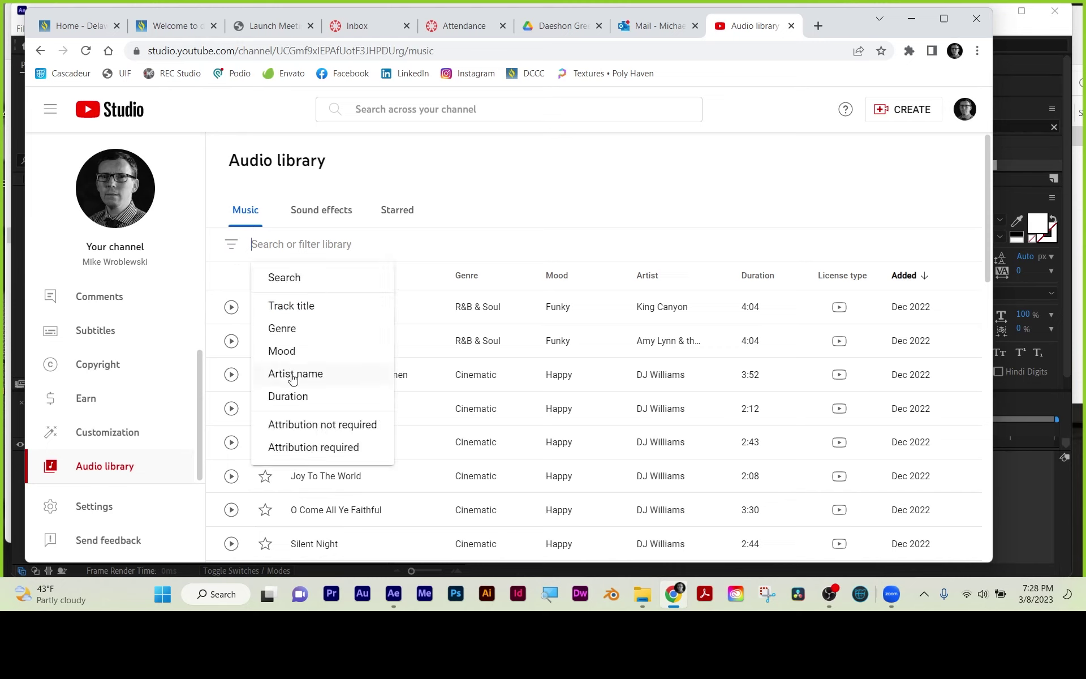
left_click(306, 430)
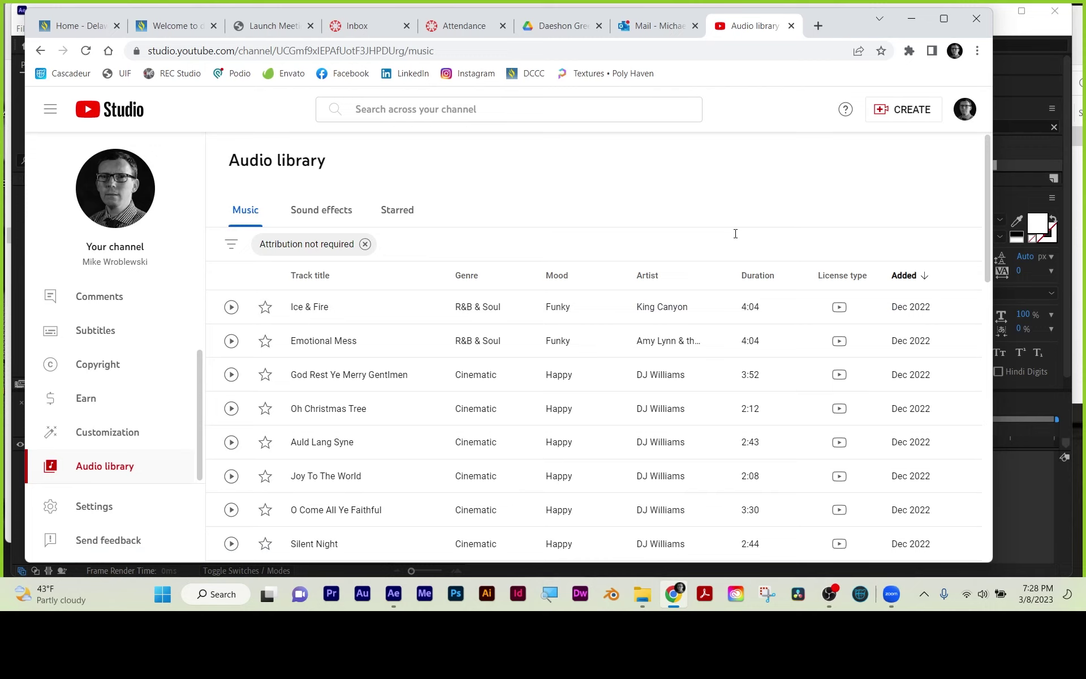
left_click(230, 248)
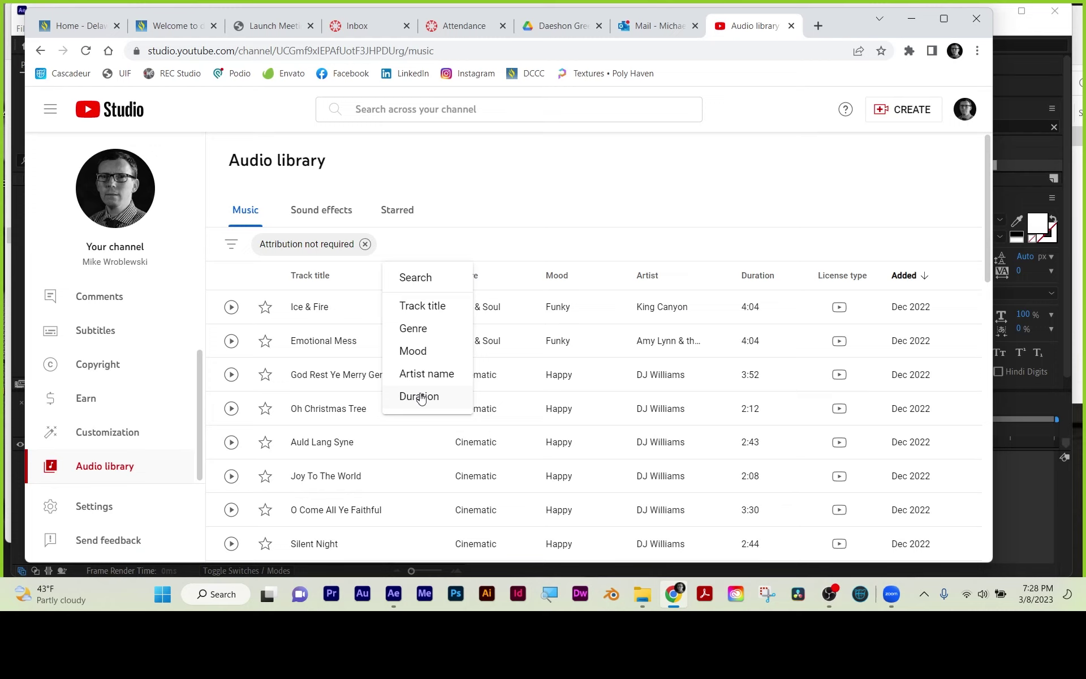
left_click(415, 328)
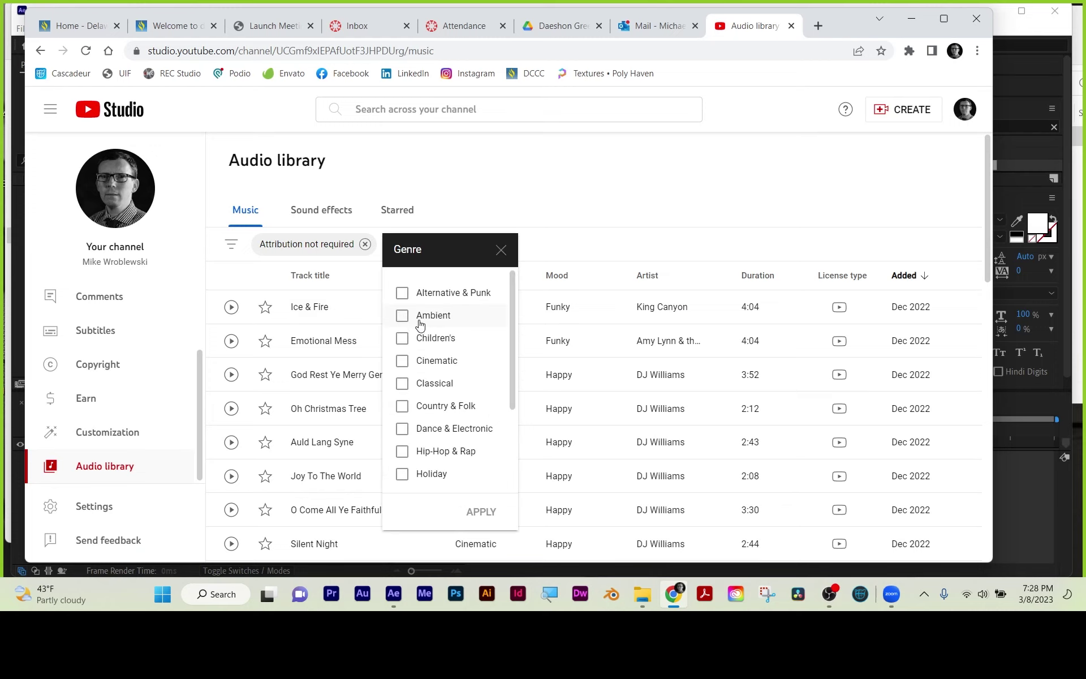
left_click(402, 406)
left_click(469, 512)
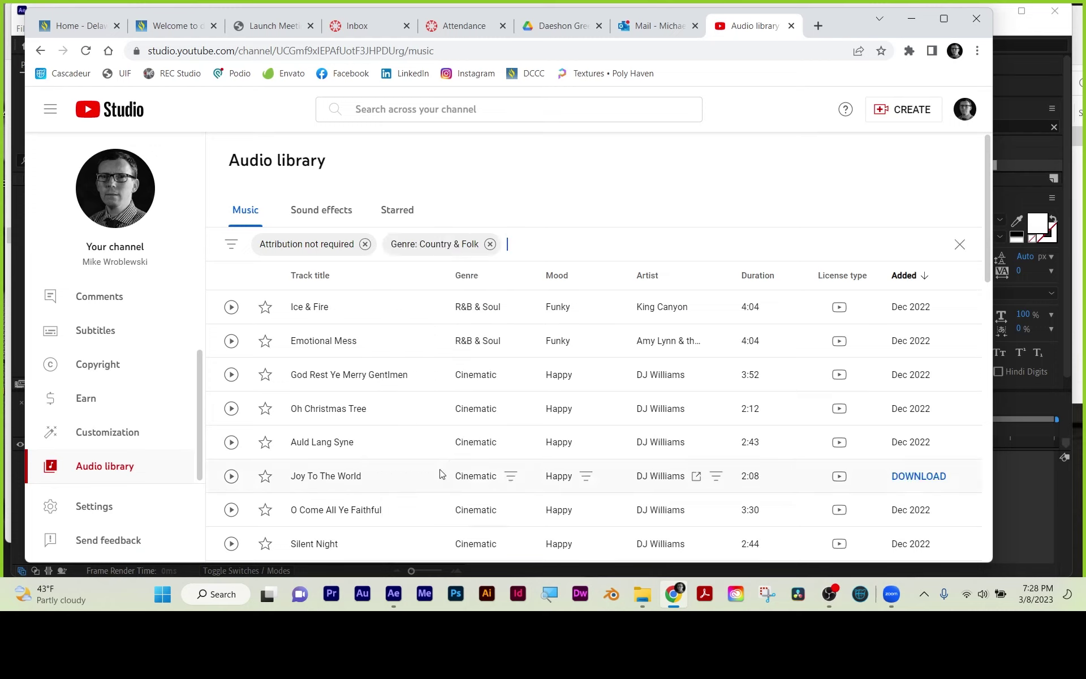
- Filter the music further to tracks longer than 3:00, and close the Audio library tab
left_click(232, 246)
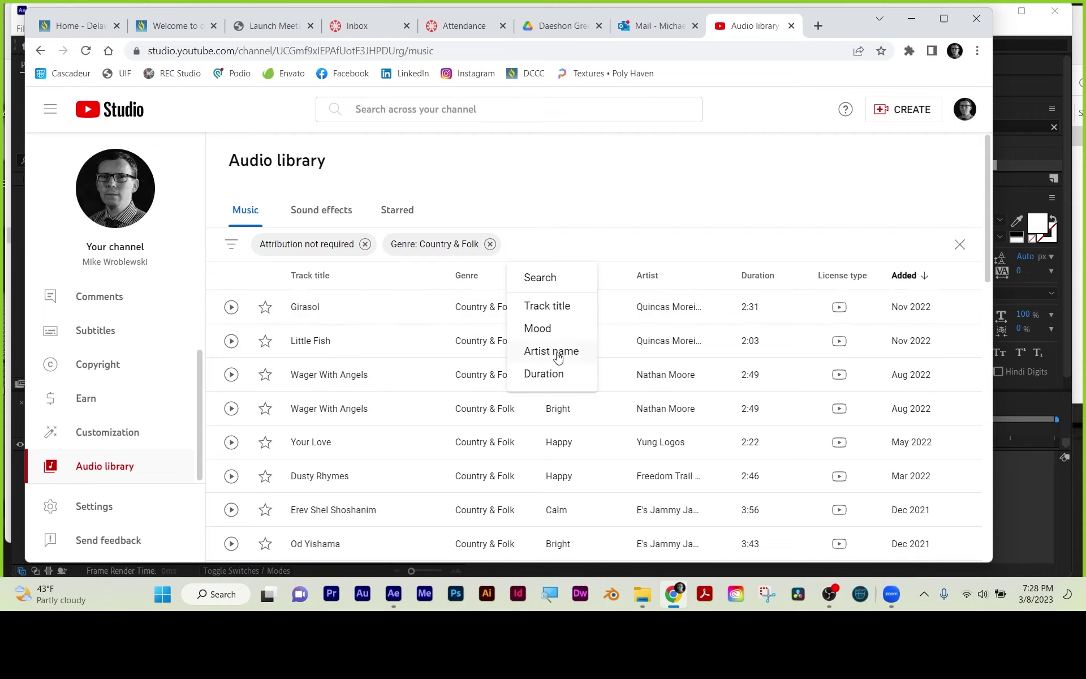
left_click(544, 373)
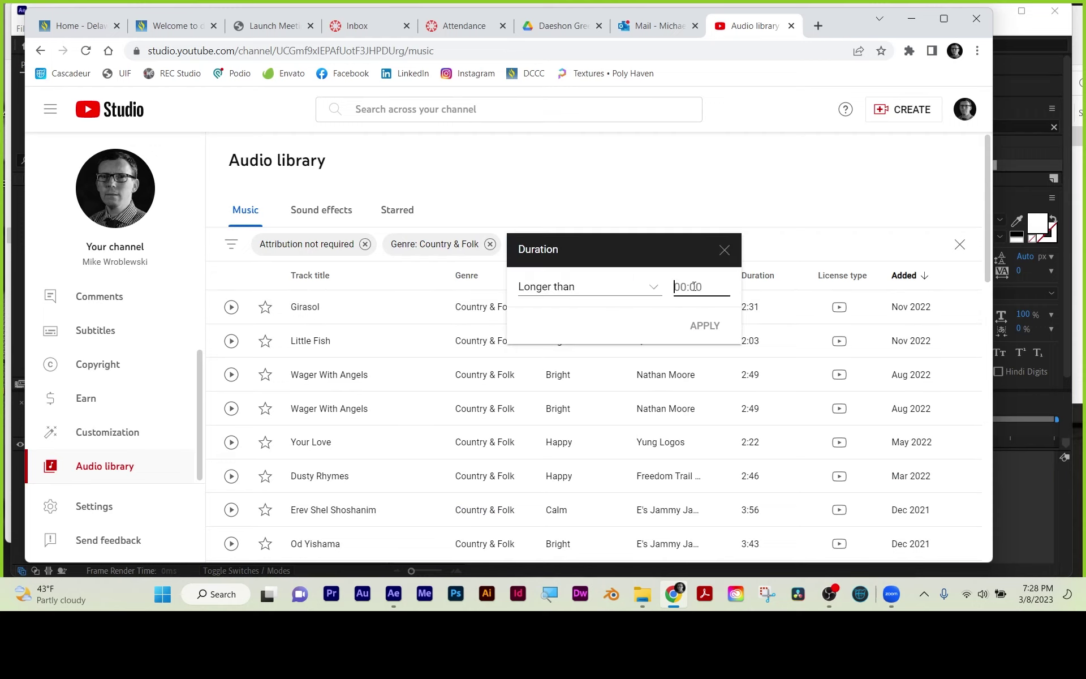
type("3:00")
left_click(702, 328)
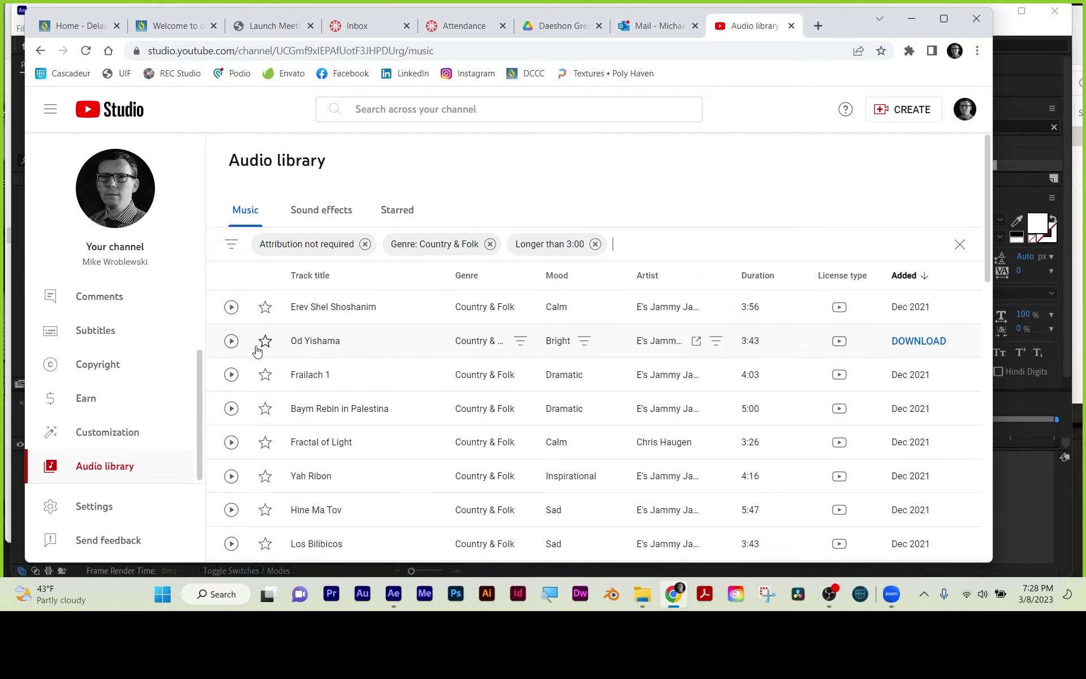
left_click(790, 26)
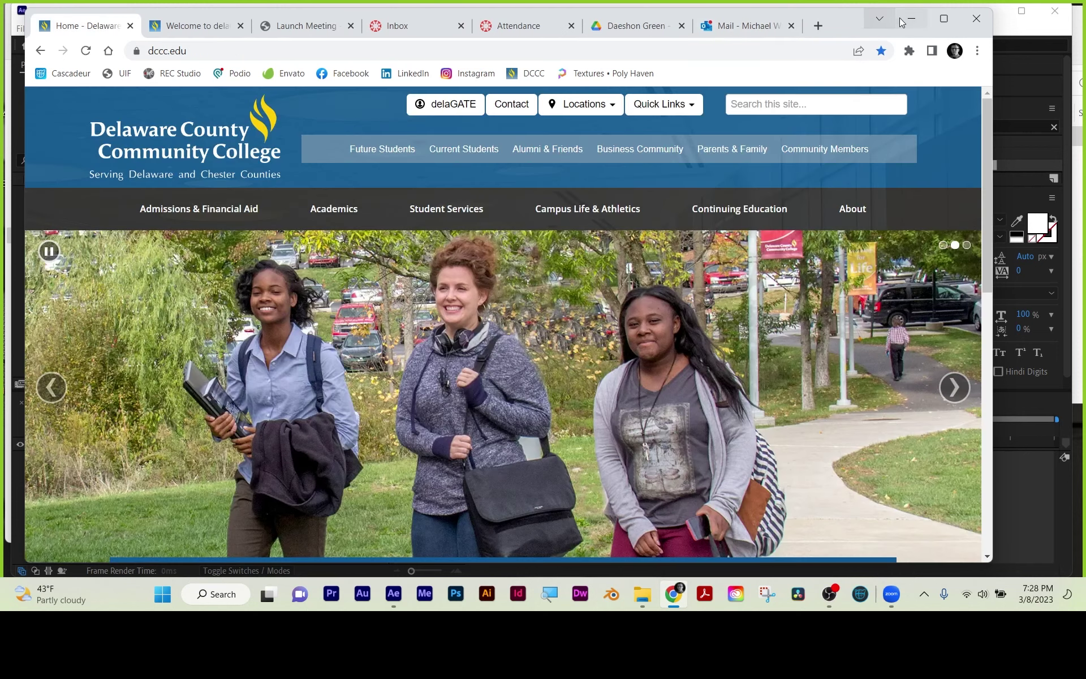
- Switch back to After Effects and import the Tinker Time MP3 from the Music 02 folder on the C: drive
left_click(910, 20)
double_click(129, 307)
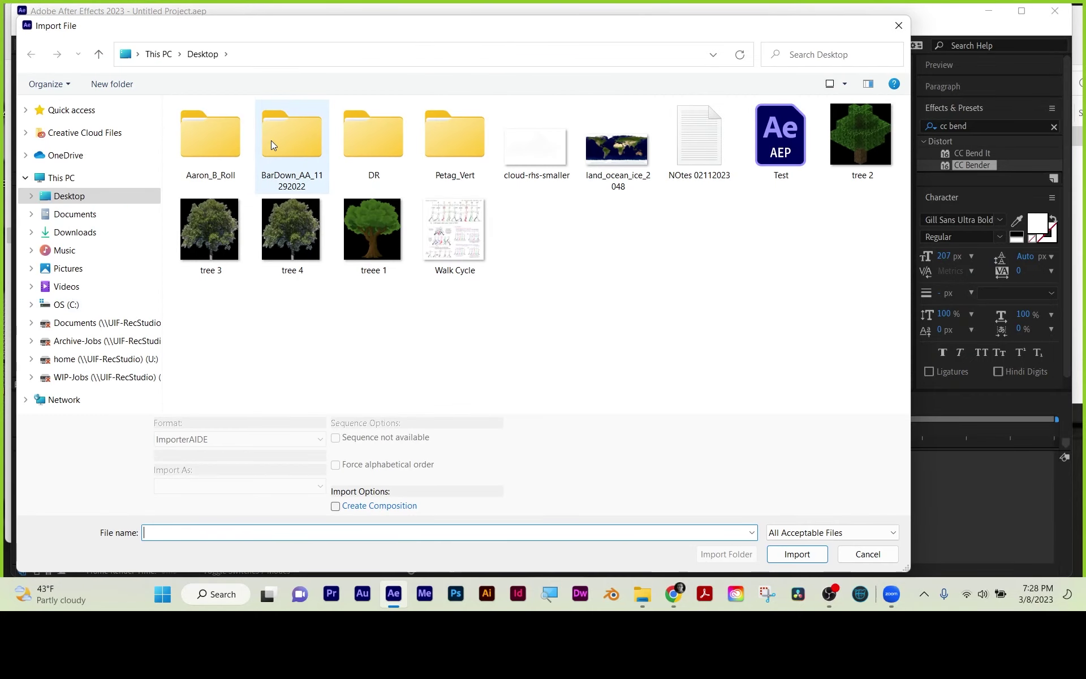
left_click(66, 304)
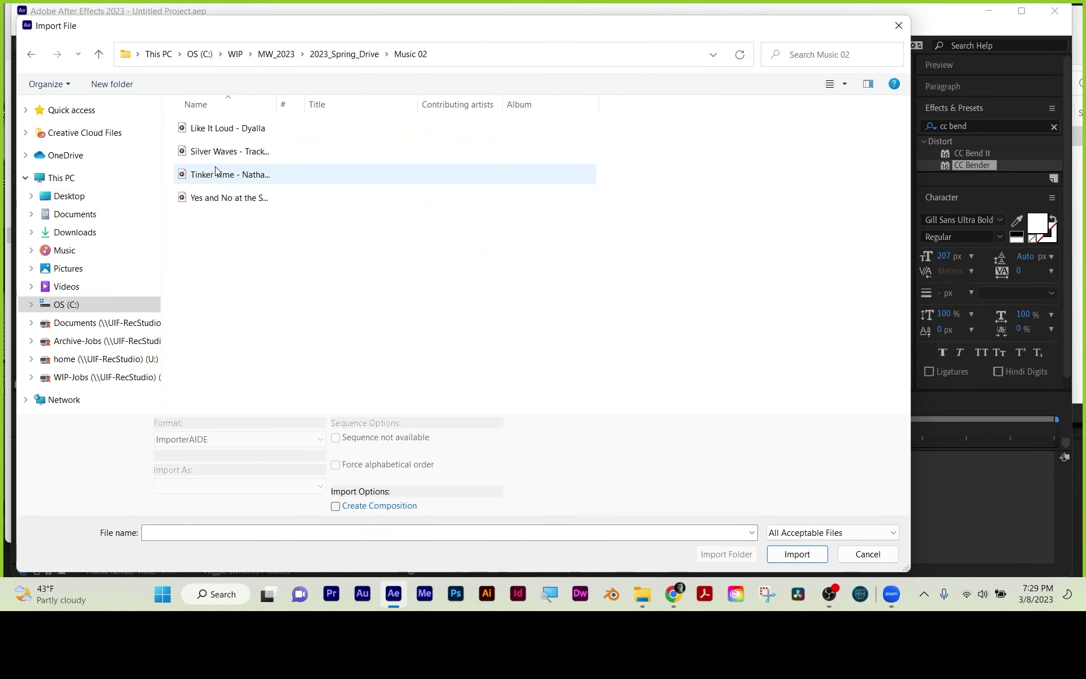
double_click(215, 173)
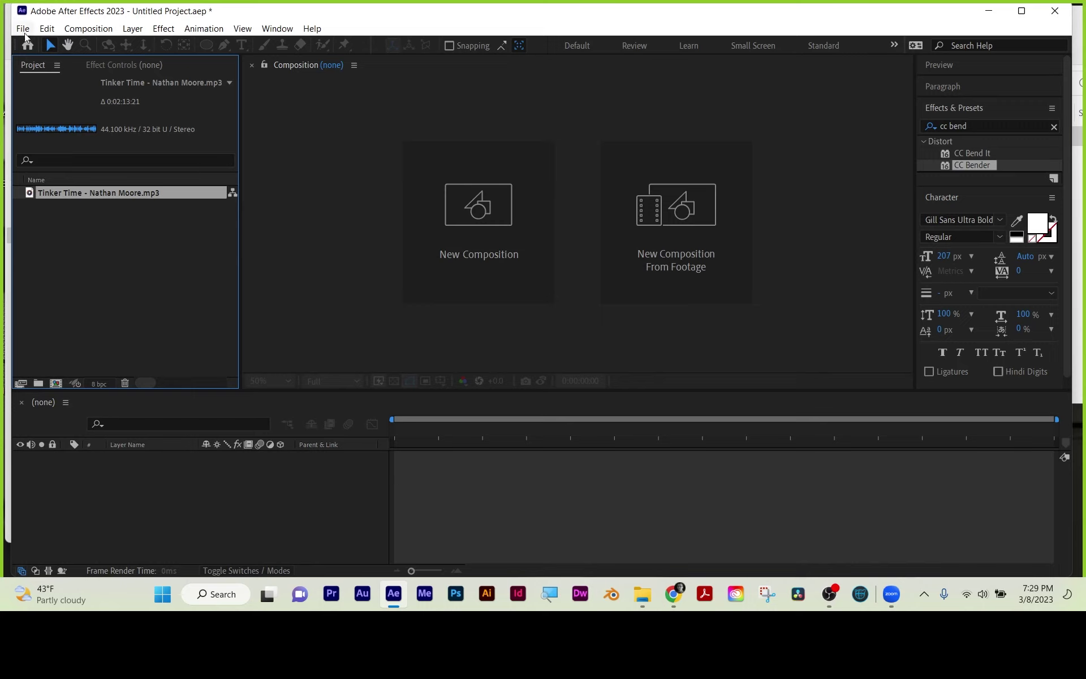
- Create a new 1920 x 1080 composition, 7 seconds long at 24 fps
left_click(60, 231)
left_click(127, 501)
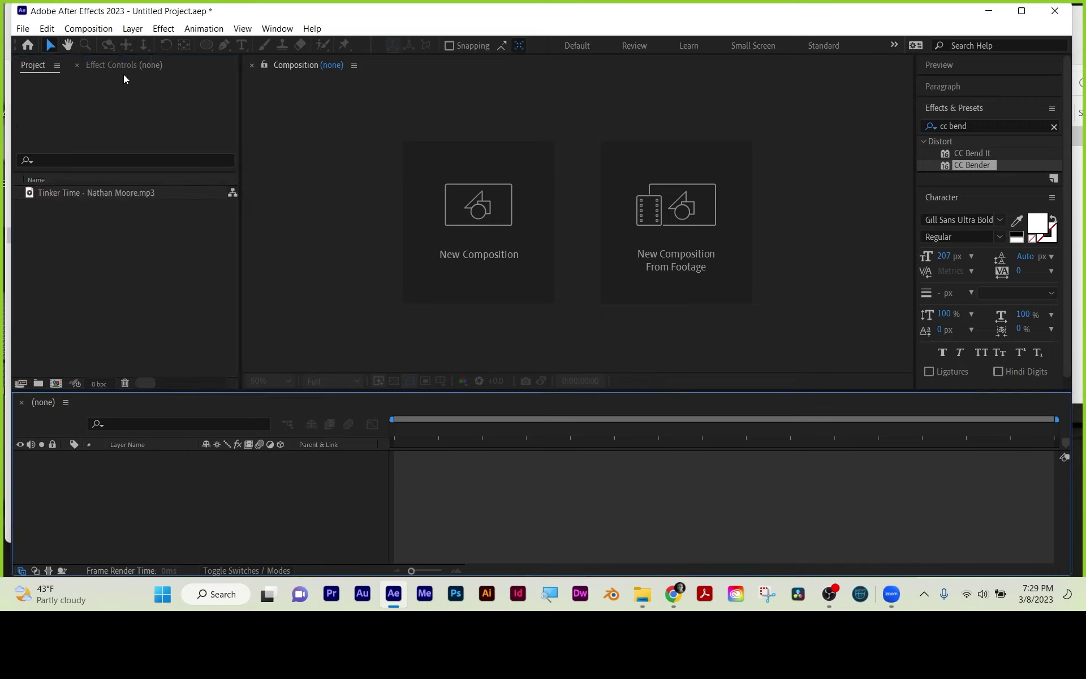
left_click(55, 383)
left_click(896, 563)
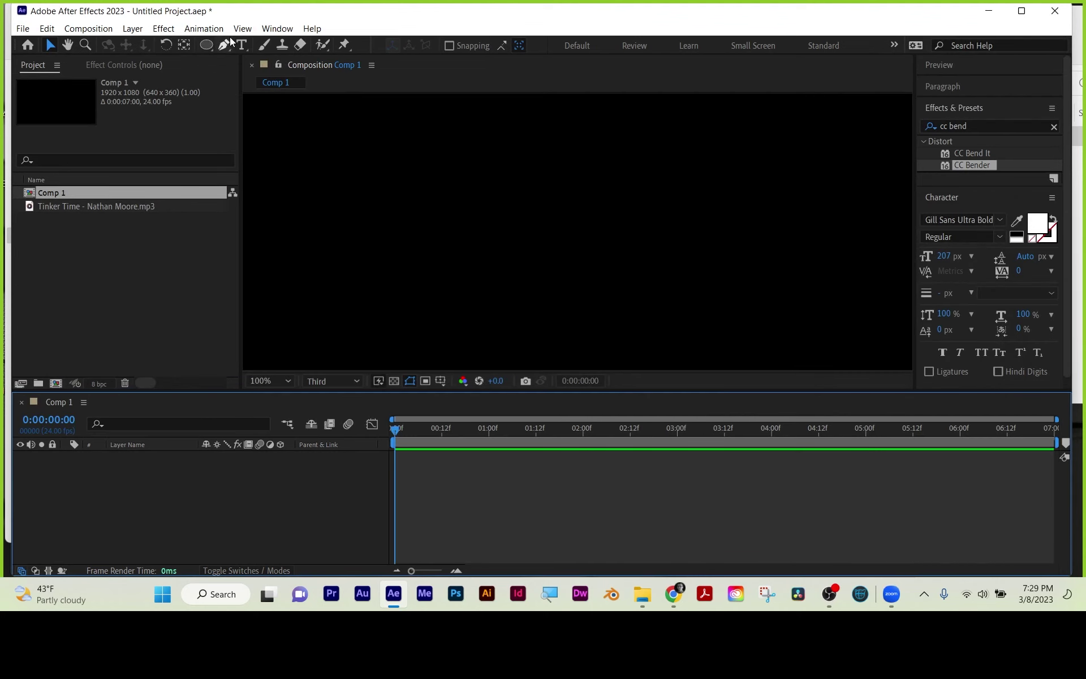
- Add a text layer reading "hello" and move it so the whole word fits near the middle of the frame
left_click(240, 44)
left_click(600, 283)
type("hel")
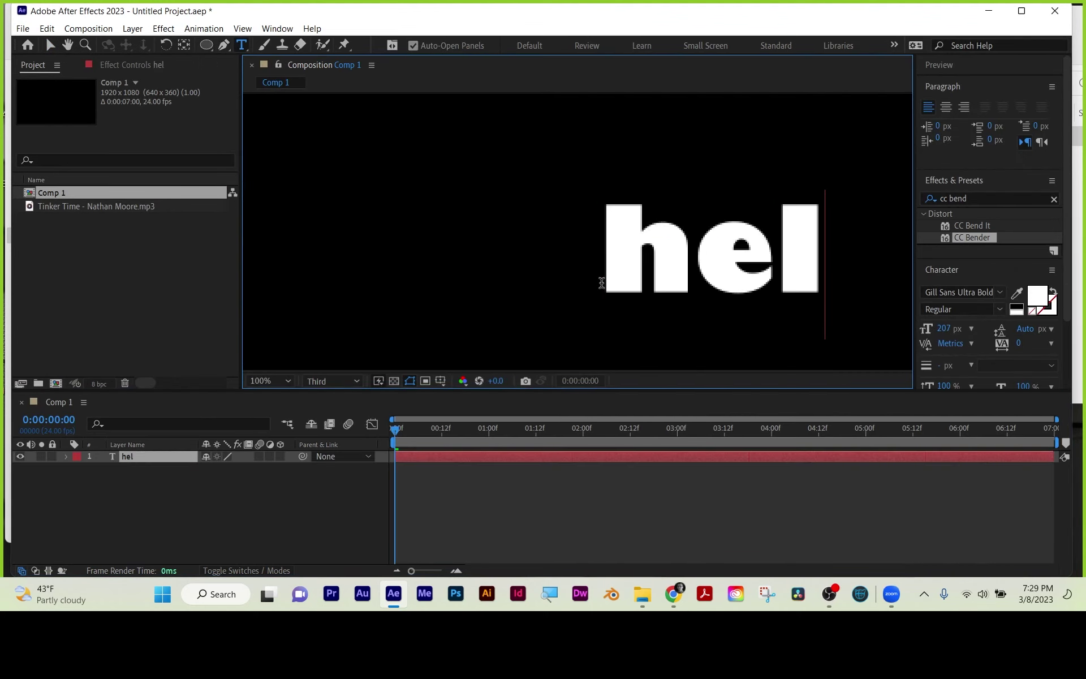
type("lo")
key("Escape")
key("v")
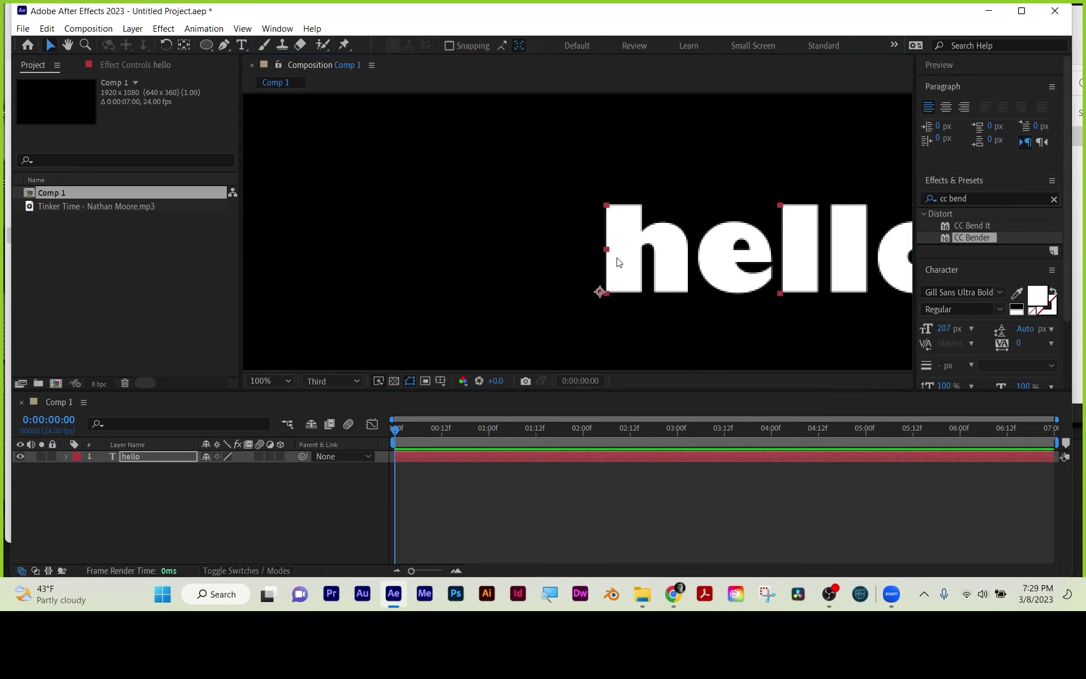
left_click_drag(618, 262, 448, 223)
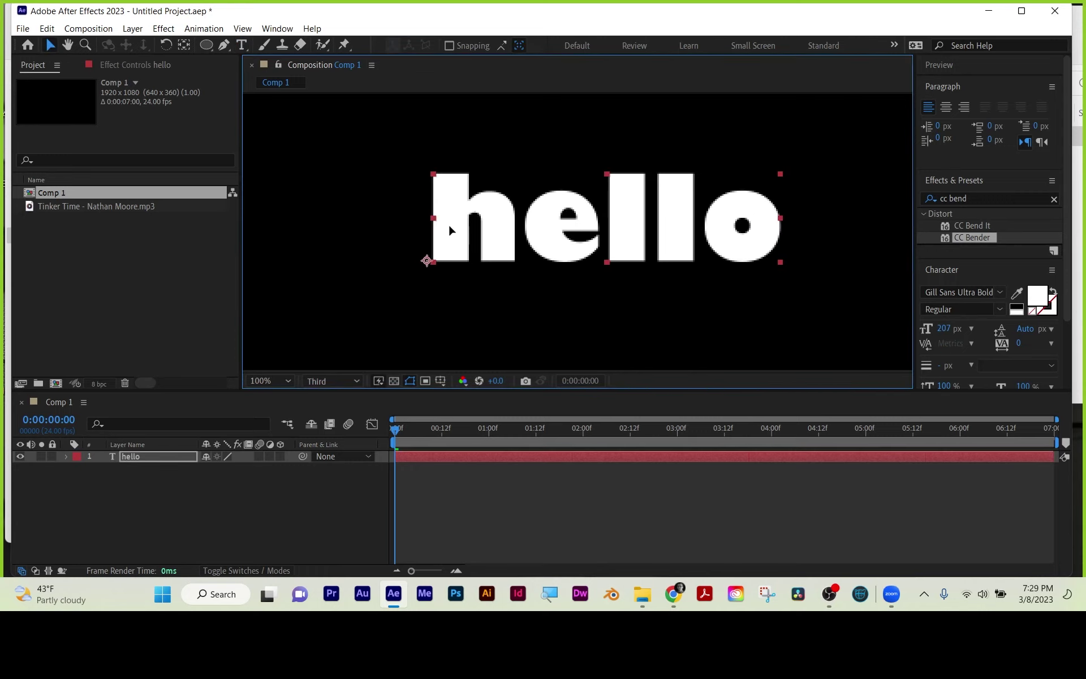
left_click(672, 516)
- Place the Tinker Time track below the hello layer in the composition and expand its audio properties to show the waveform
left_click_drag(103, 205, 138, 513)
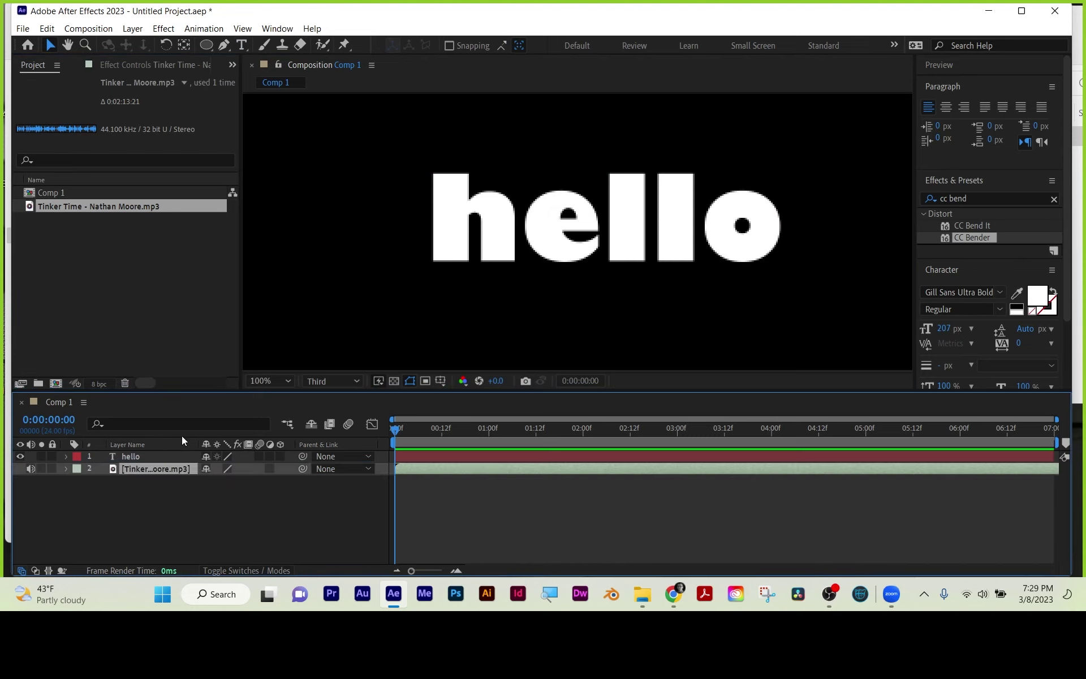
left_click(66, 469)
left_click(80, 481)
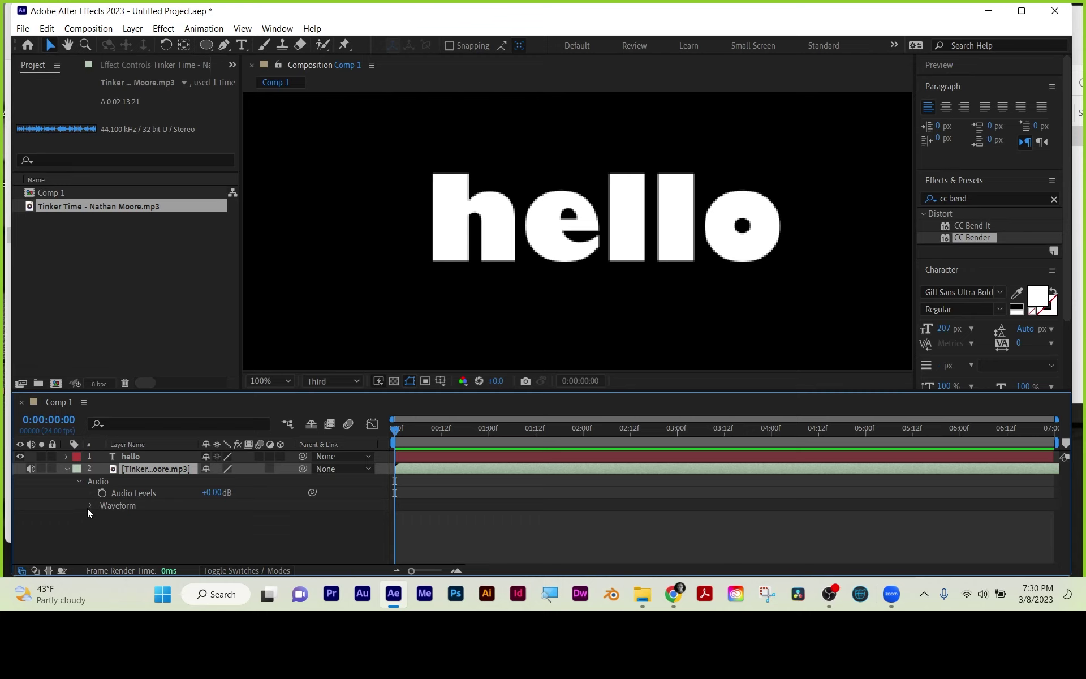
left_click(90, 506)
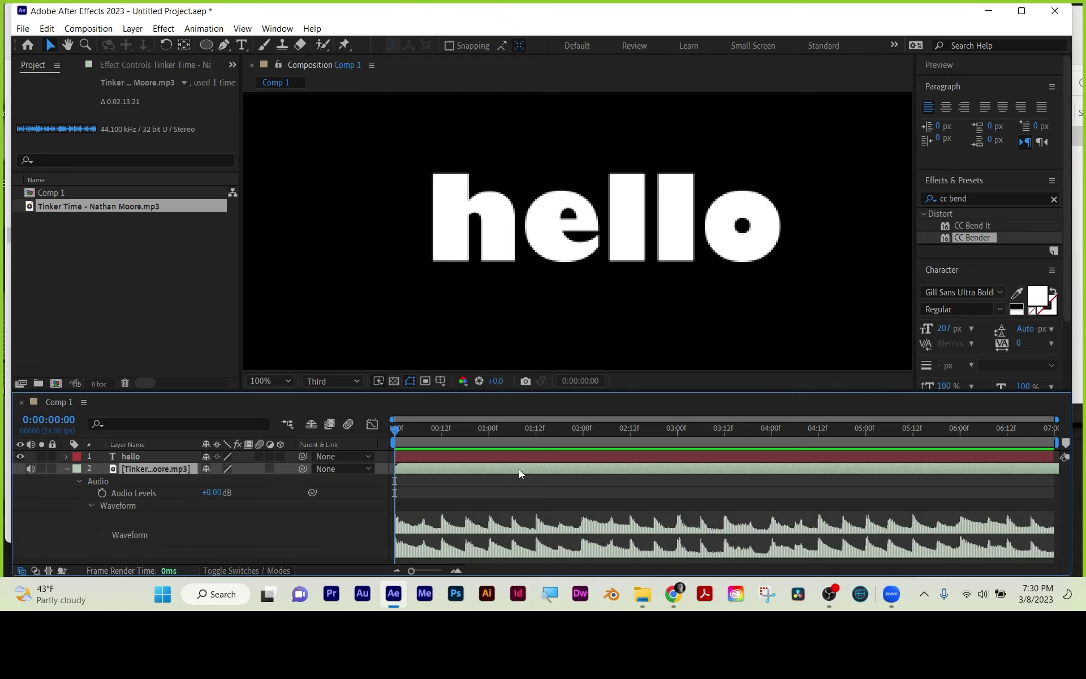
- Set the current time to 0:00:03:01 and shift the audio layer so it starts there
left_click_drag(636, 438, 681, 434)
left_click_drag(638, 470, 924, 474)
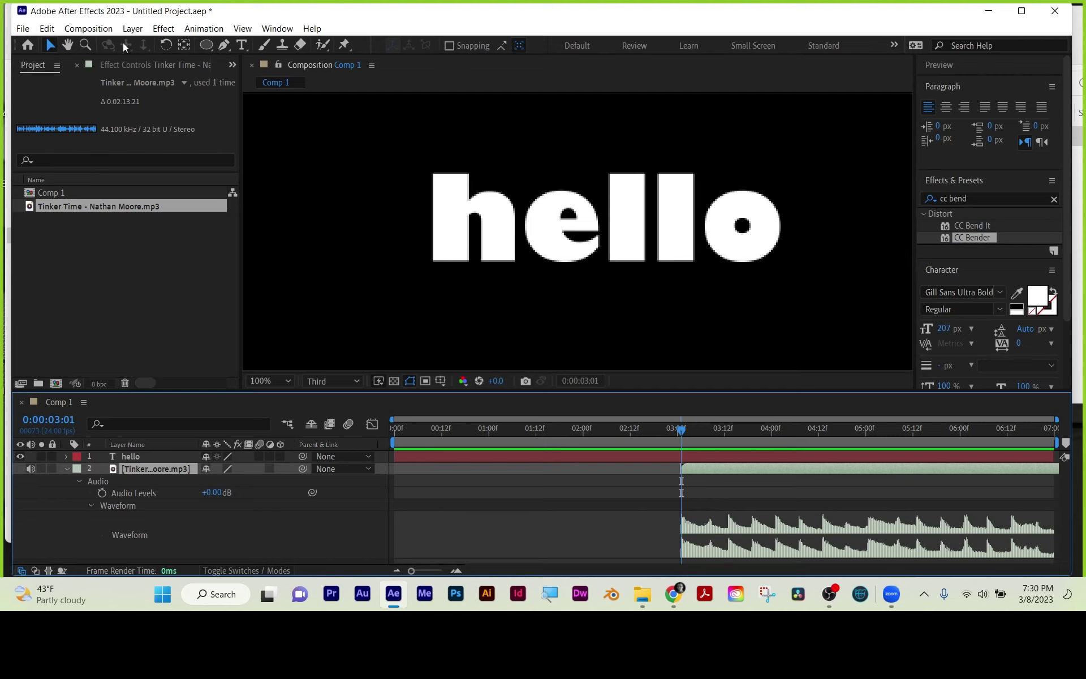
- Close the hello demo project without saving it
left_click(23, 28)
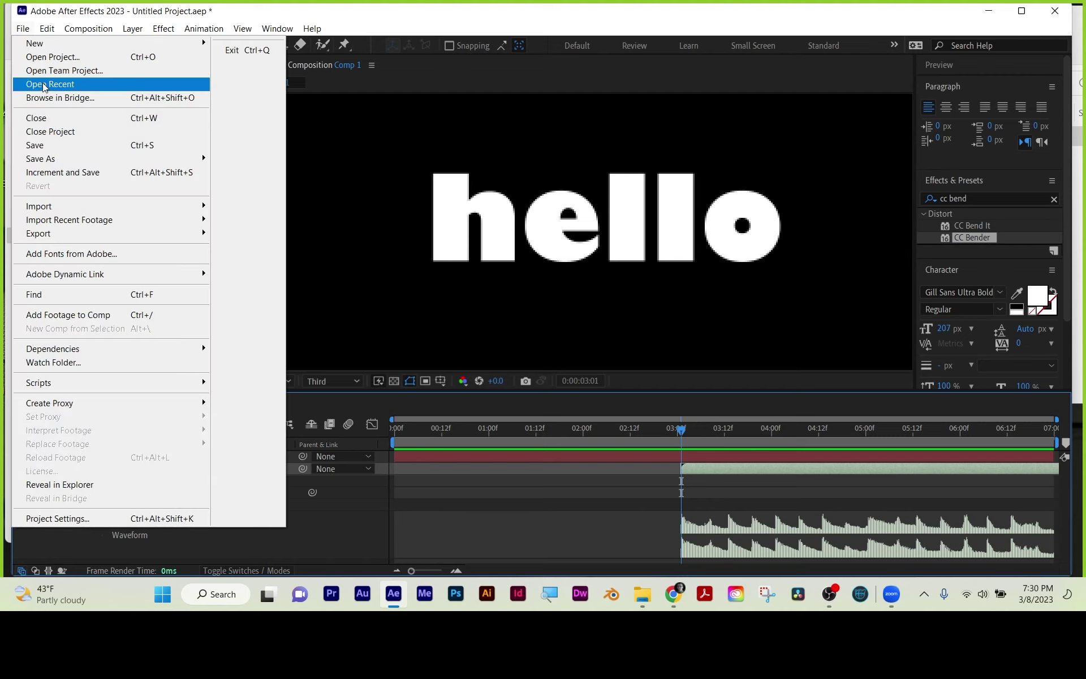
left_click(60, 136)
left_click(589, 322)
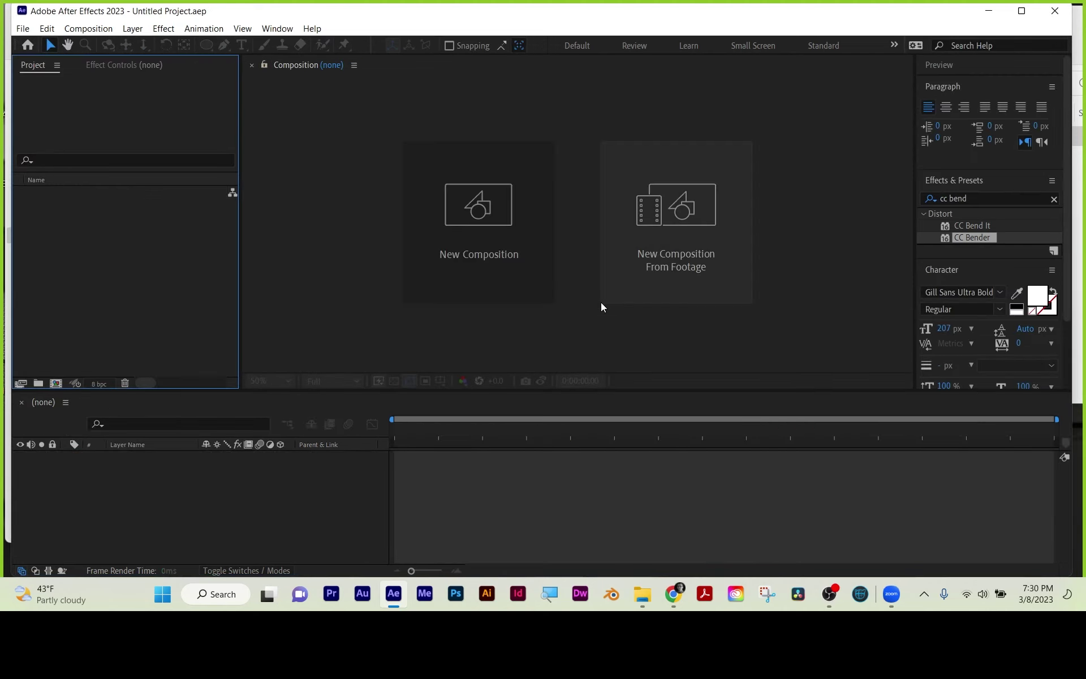